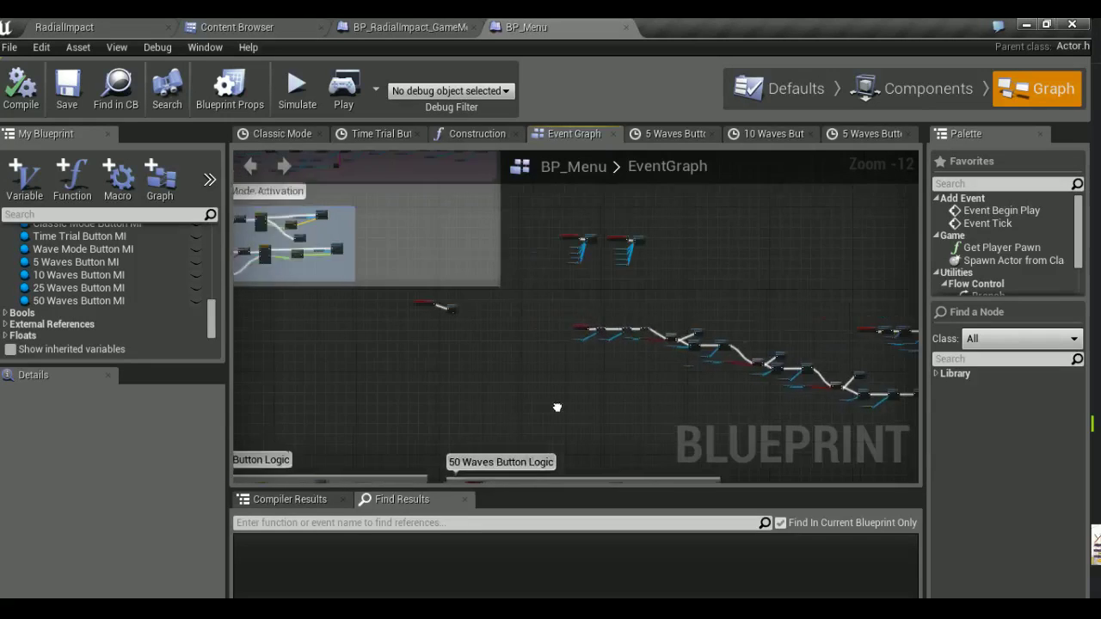
Reposition the Set up Waves Game Mode HUD event and its Print String node near Mode Activation
{"action": "right_click_drag", "start_coordinate": [585, 262], "coordinate": [669, 368]}
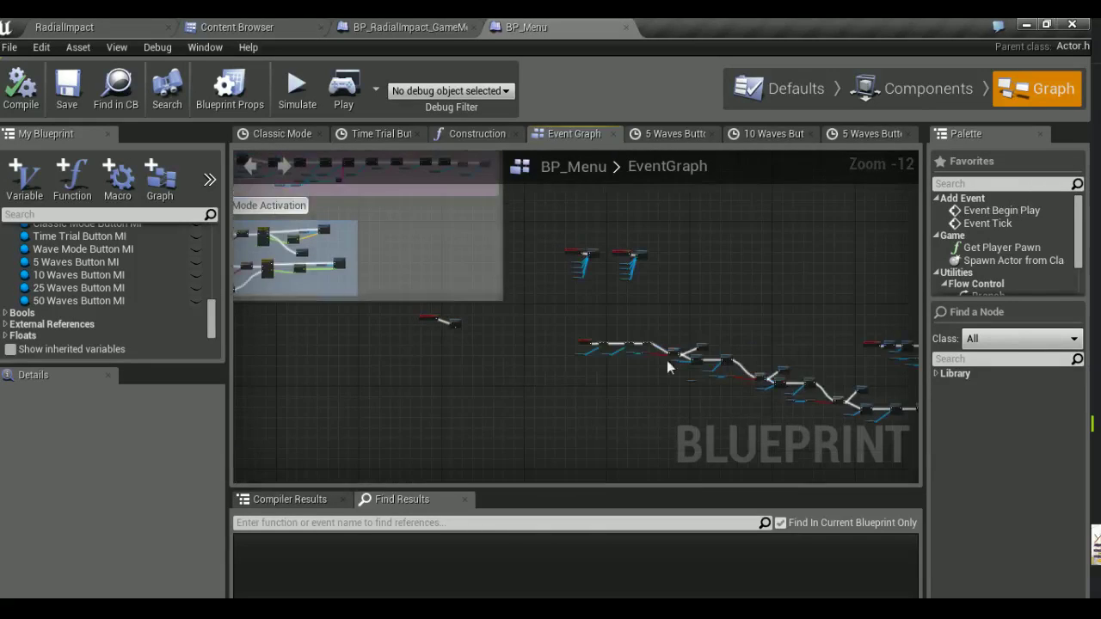
{"action": "scroll", "coordinate": [546, 370], "scroll_direction": "up", "scroll_amount": 6}
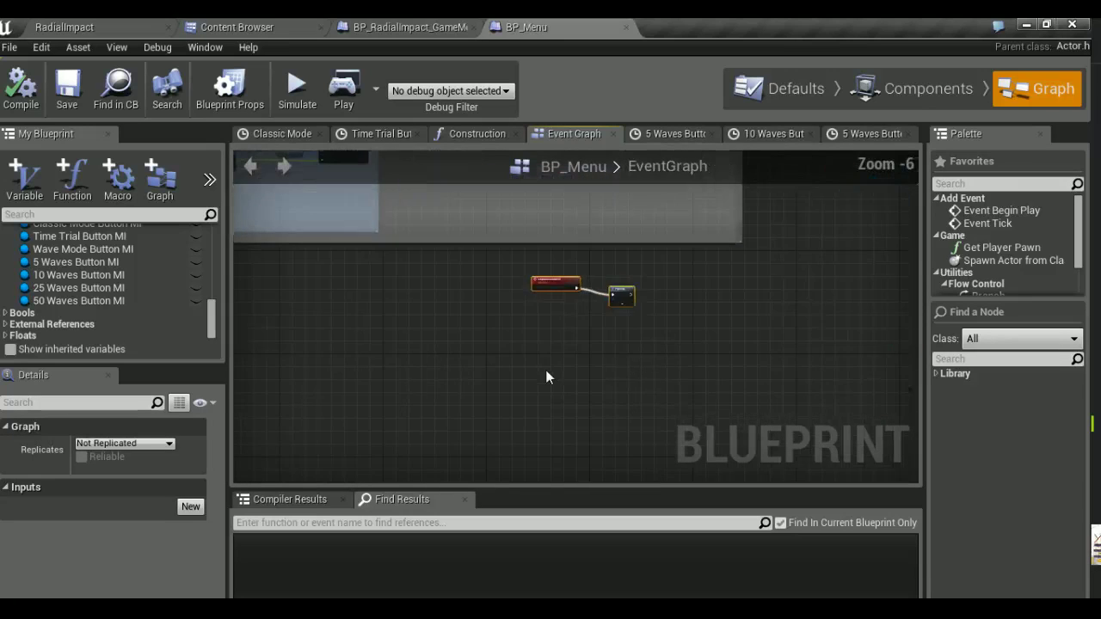
{"action": "scroll", "coordinate": [548, 329], "scroll_direction": "up", "scroll_amount": 5}
{"action": "right_click_drag", "start_coordinate": [560, 282], "coordinate": [518, 357]}
{"action": "left_click_drag", "start_coordinate": [523, 265], "coordinate": [534, 291]}
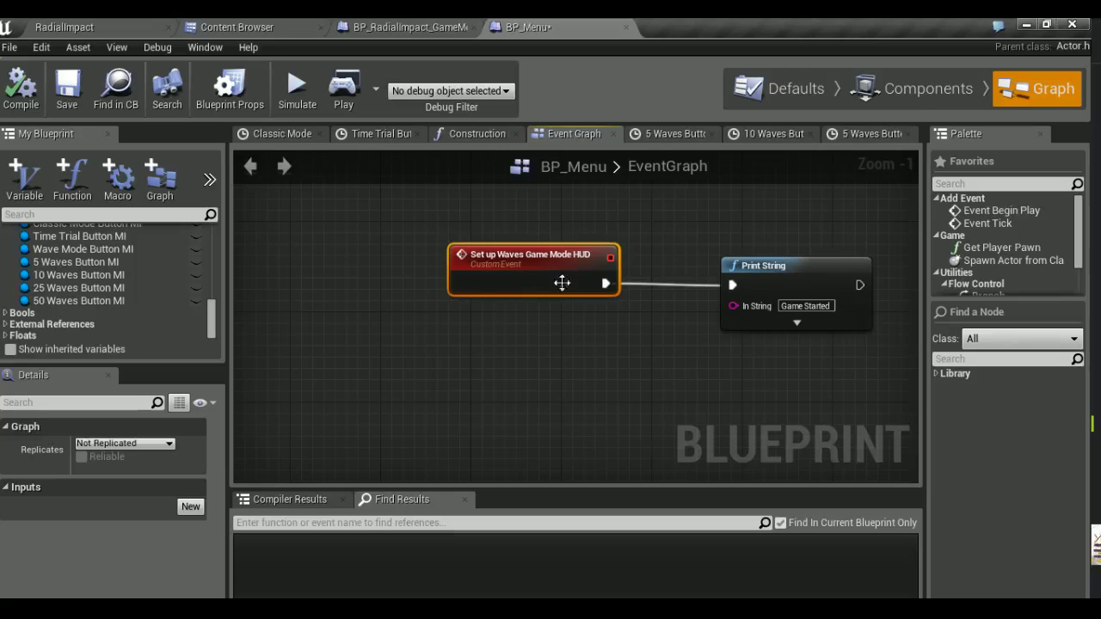
{"action": "right_click_drag", "start_coordinate": [560, 282], "coordinate": [491, 312]}
{"action": "left_click_drag", "start_coordinate": [622, 290], "coordinate": [567, 295]}
{"action": "scroll", "coordinate": [567, 295], "scroll_direction": "down", "scroll_amount": 6}
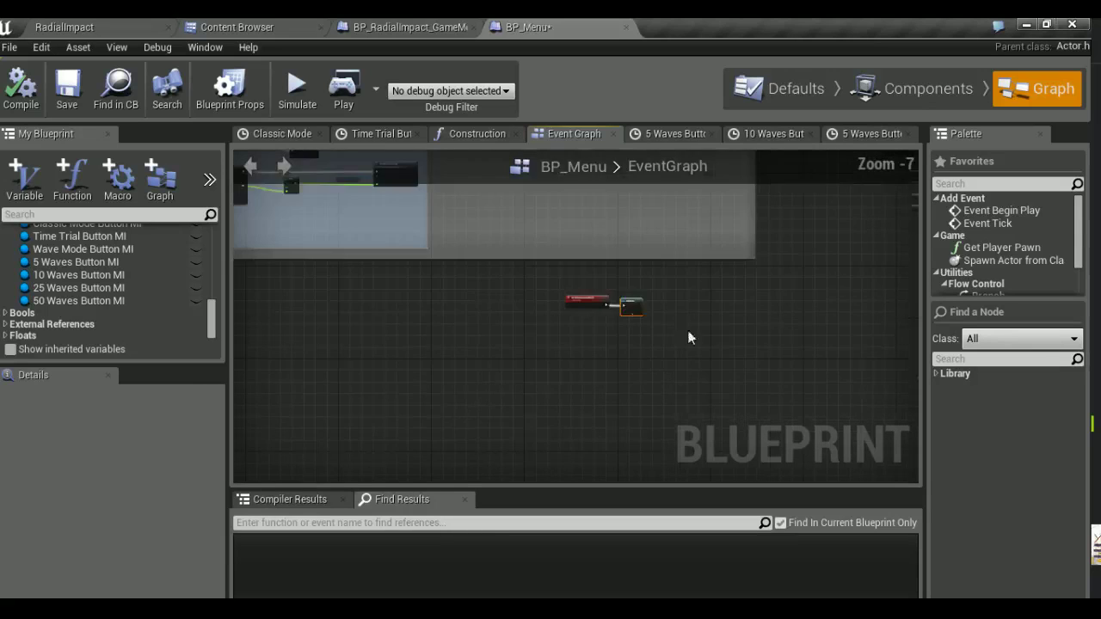
{"action": "scroll", "coordinate": [559, 299], "scroll_direction": "up", "scroll_amount": 4}
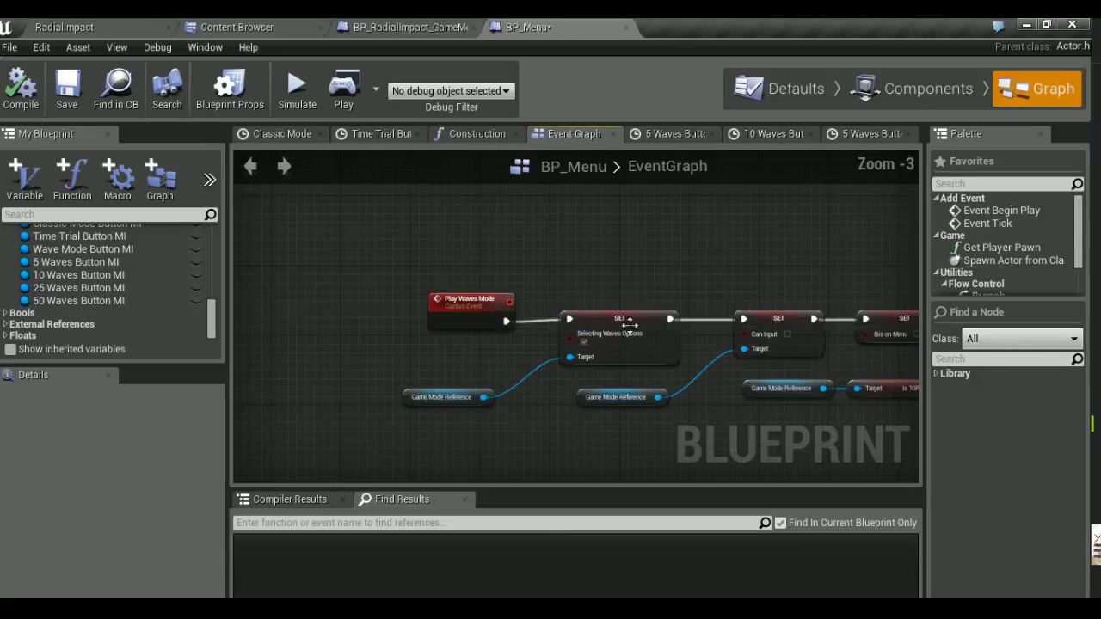
Select the SET Selecting Waves Options node and its Game Mode Reference in the Play Waves Mode chain
{"action": "right_click_drag", "start_coordinate": [654, 356], "coordinate": [608, 354]}
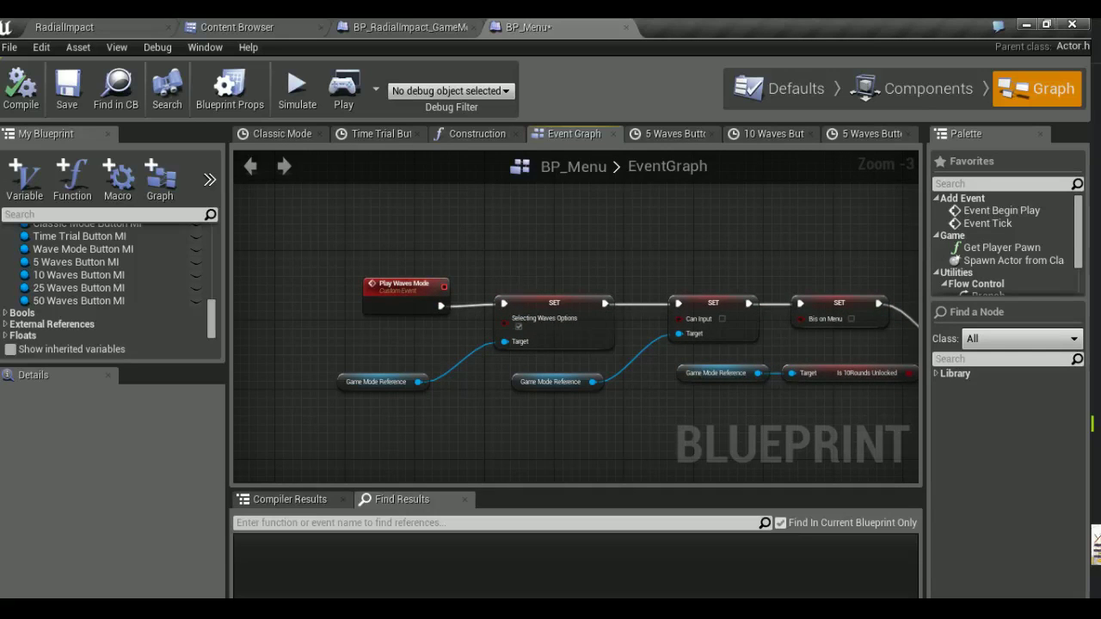
{"action": "scroll", "coordinate": [494, 311], "scroll_direction": "down", "scroll_amount": 1}
{"action": "scroll", "coordinate": [663, 312], "scroll_direction": "down", "scroll_amount": 5}
{"action": "scroll", "coordinate": [475, 310], "scroll_direction": "up", "scroll_amount": 7}
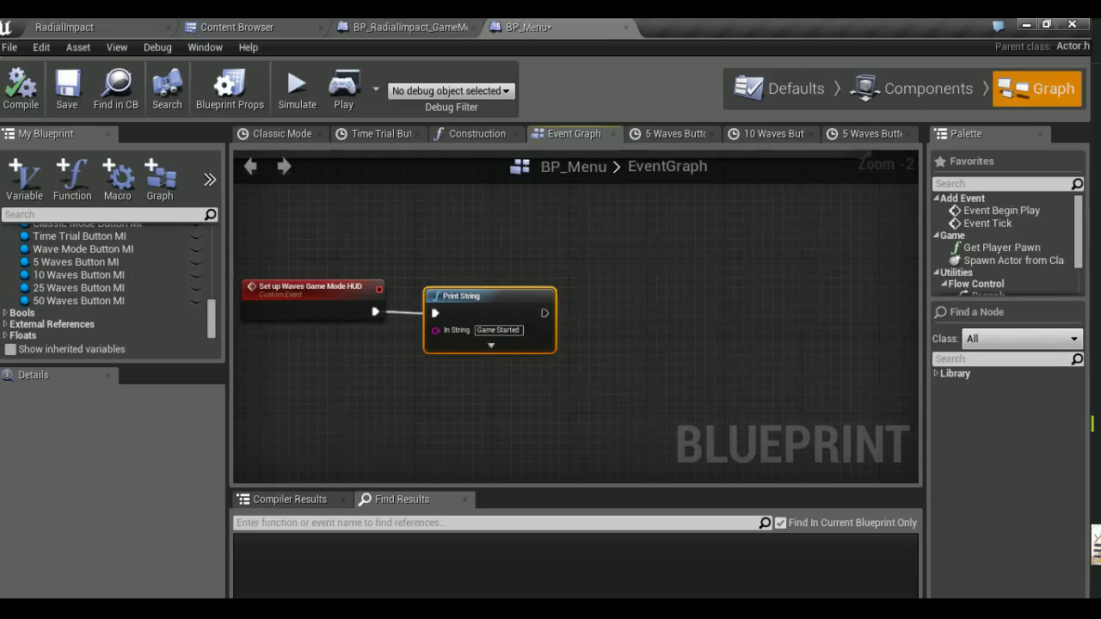
{"action": "scroll", "coordinate": [467, 314], "scroll_direction": "down", "scroll_amount": 5}
{"action": "right_click_drag", "start_coordinate": [609, 342], "coordinate": [406, 325]}
{"action": "scroll", "coordinate": [405, 324], "scroll_direction": "down", "scroll_amount": 1}
{"action": "scroll", "coordinate": [405, 324], "scroll_direction": "up", "scroll_amount": 5}
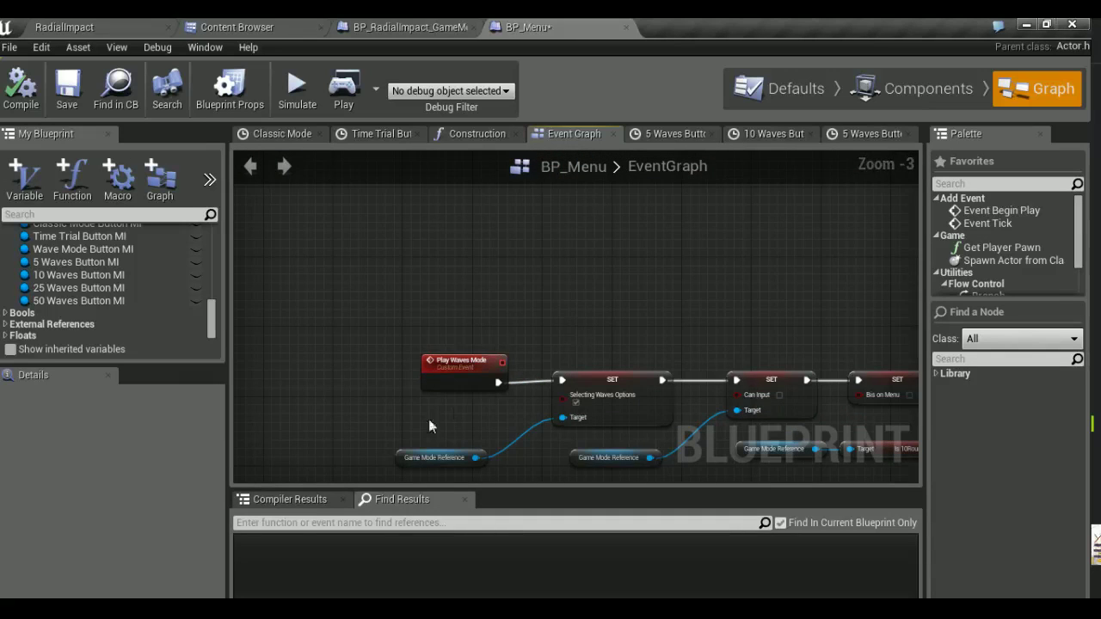
{"action": "left_click_drag", "start_coordinate": [403, 404], "coordinate": [665, 475]}
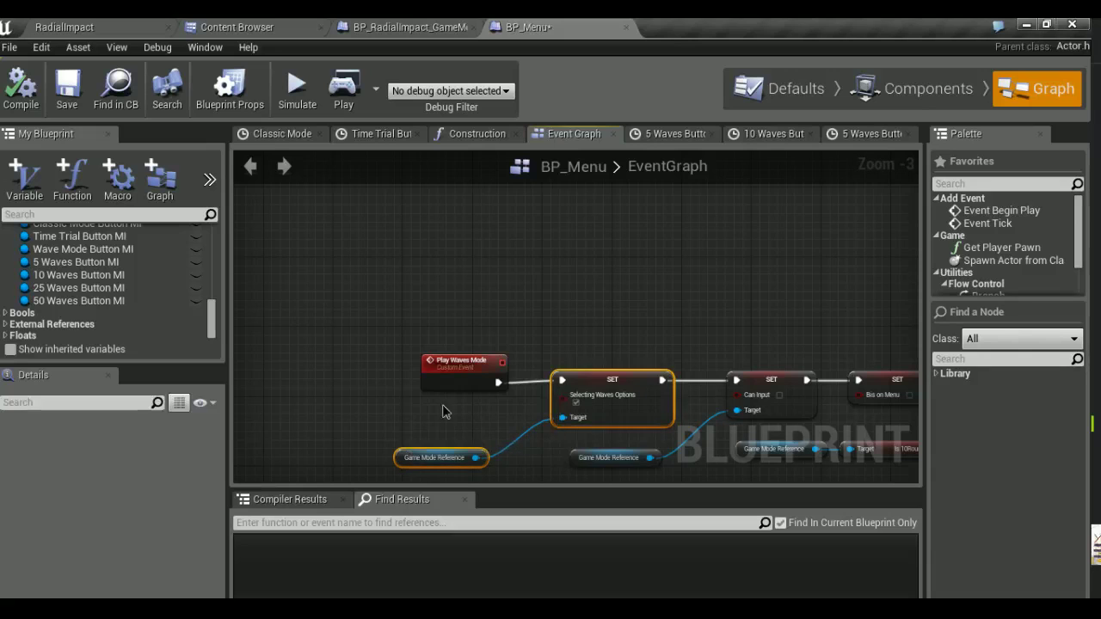
{"action": "right_click_drag", "start_coordinate": [442, 405], "coordinate": [800, 421]}
{"action": "scroll", "coordinate": [814, 430], "scroll_direction": "down", "scroll_amount": 3}
{"action": "scroll", "coordinate": [513, 348], "scroll_direction": "up", "scroll_amount": 5}
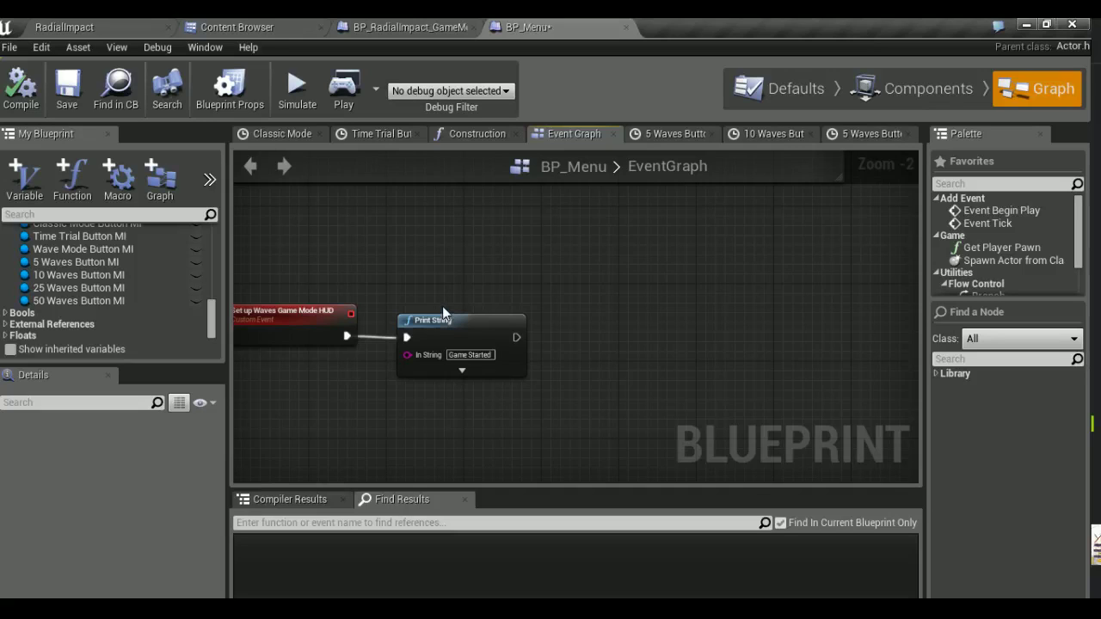
Paste the Selecting Waves Options setter after Print String and set it to false
{"action": "left_click", "coordinate": [578, 345]}
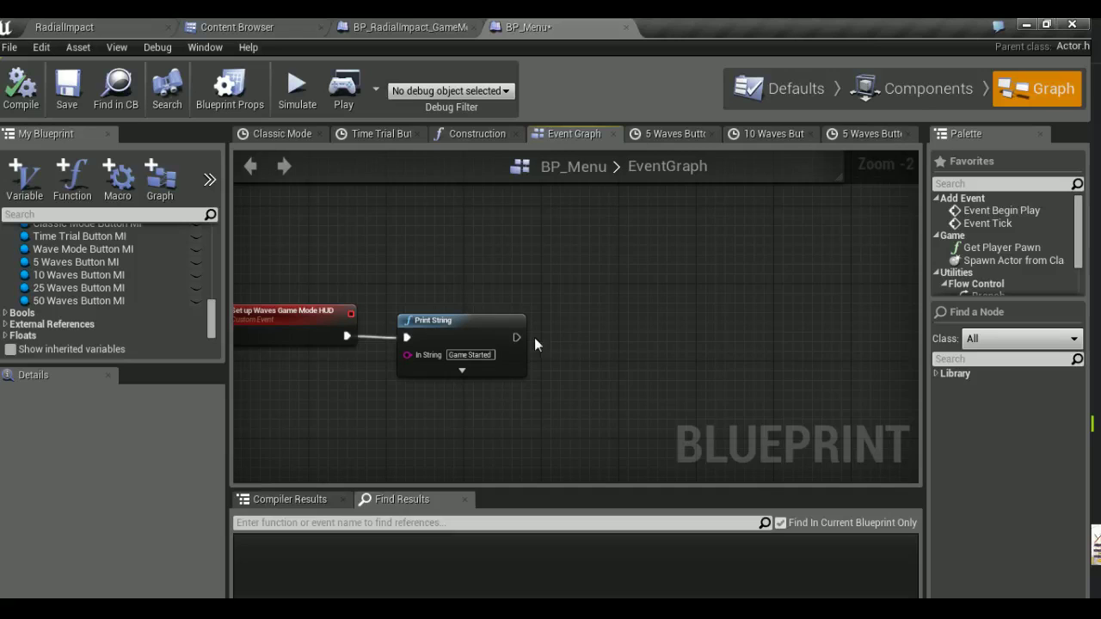
{"action": "key", "text": "ctrl+v"}
{"action": "mouse_move", "coordinate": [516, 338]}
{"action": "left_mouse_down"}
{"action": "mouse_move", "coordinate": [687, 308]}
{"action": "mouse_move", "coordinate": [626, 346]}
{"action": "left_mouse_up"}
{"action": "left_click", "coordinate": [598, 370]}
Add Set Is Playing Waves Mode on a pasted Game Mode Reference, chained after the first setter
{"action": "left_click", "coordinate": [449, 430]}
{"action": "right_click_drag", "start_coordinate": [448, 436], "coordinate": [300, 432]}
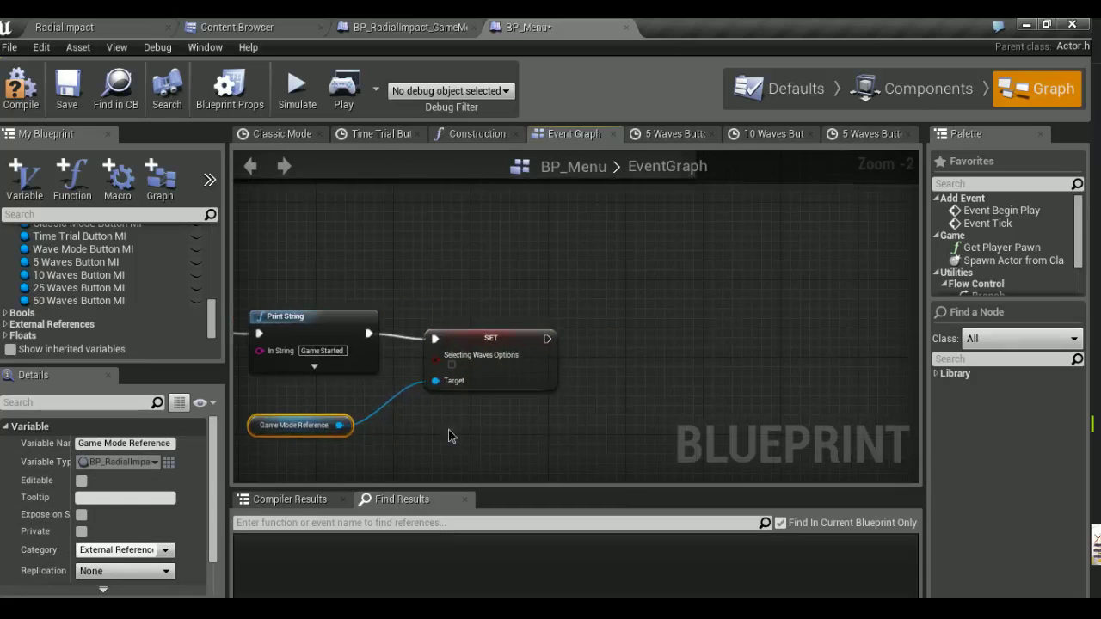
{"action": "left_click", "coordinate": [448, 436]}
{"action": "key", "text": "ctrl+v"}
{"action": "left_click", "coordinate": [550, 386]}
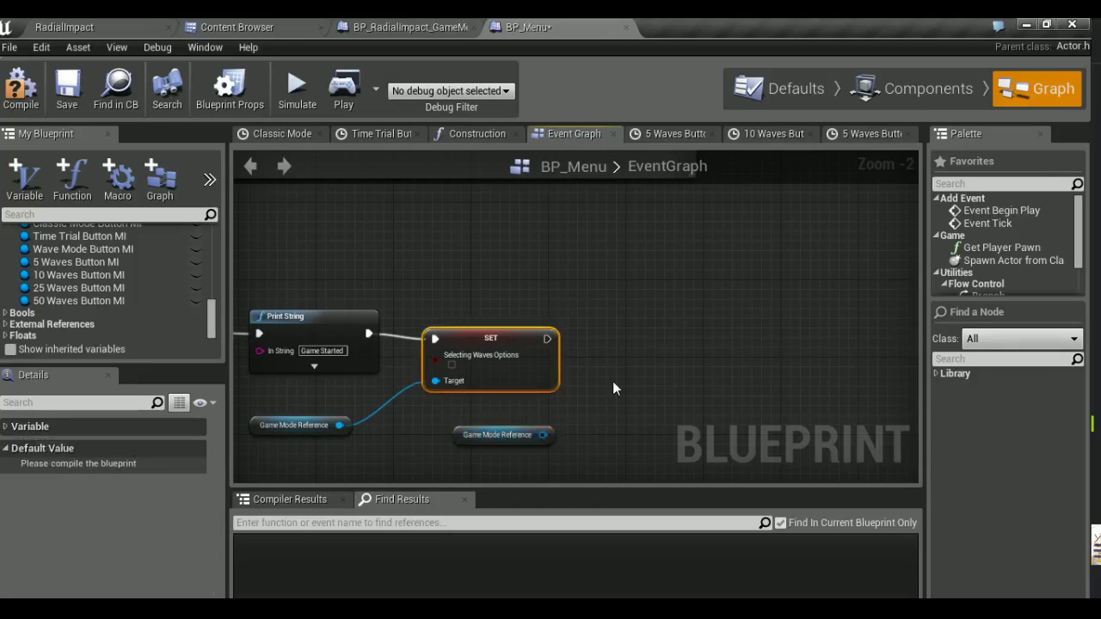
{"action": "left_click_drag", "start_coordinate": [542, 434], "coordinate": [597, 416]}
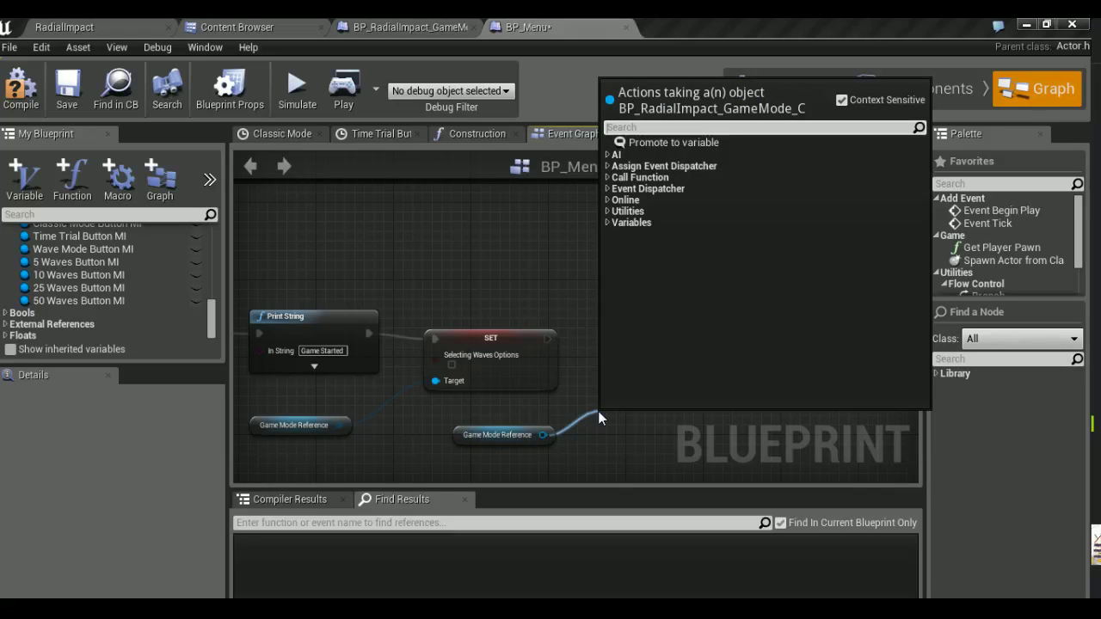
{"action": "type", "text": "w"}
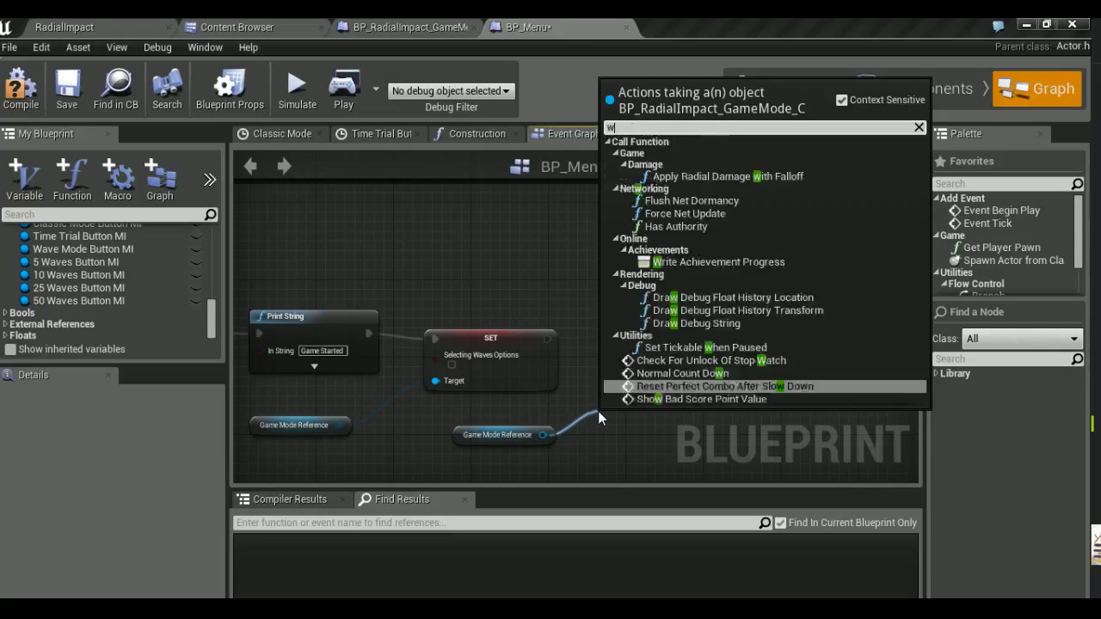
{"action": "type", "text": "ave"}
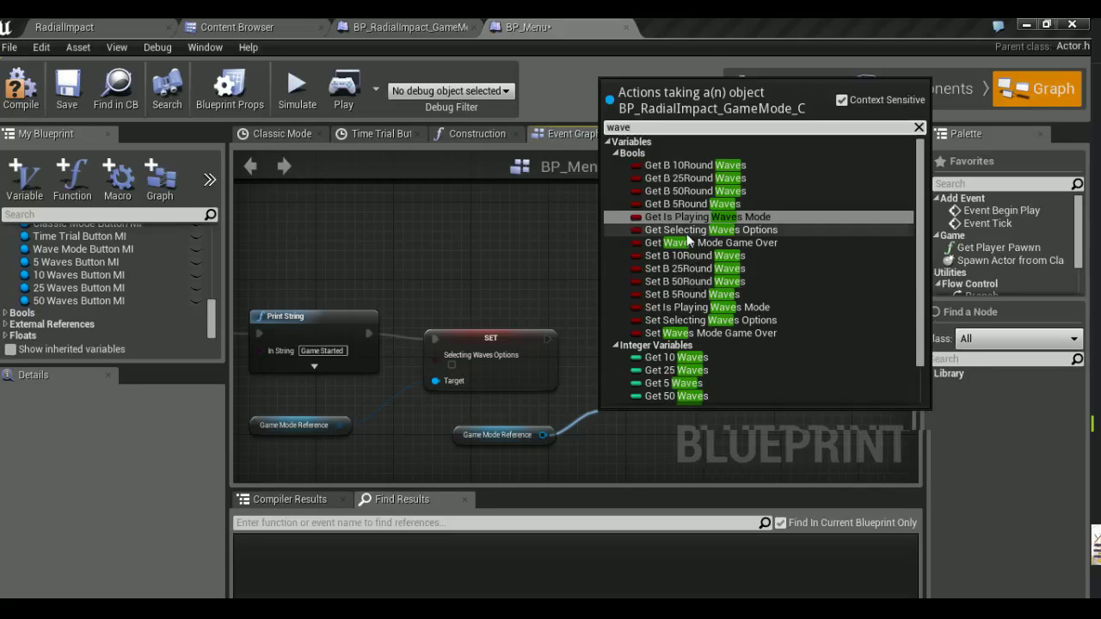
{"action": "left_click", "coordinate": [686, 308]}
{"action": "mouse_move", "coordinate": [546, 339]}
{"action": "left_mouse_down"}
{"action": "mouse_move", "coordinate": [633, 414]}
{"action": "mouse_move", "coordinate": [640, 341]}
{"action": "left_mouse_up"}
{"action": "scroll", "coordinate": [732, 404], "scroll_direction": "down", "scroll_amount": 3}
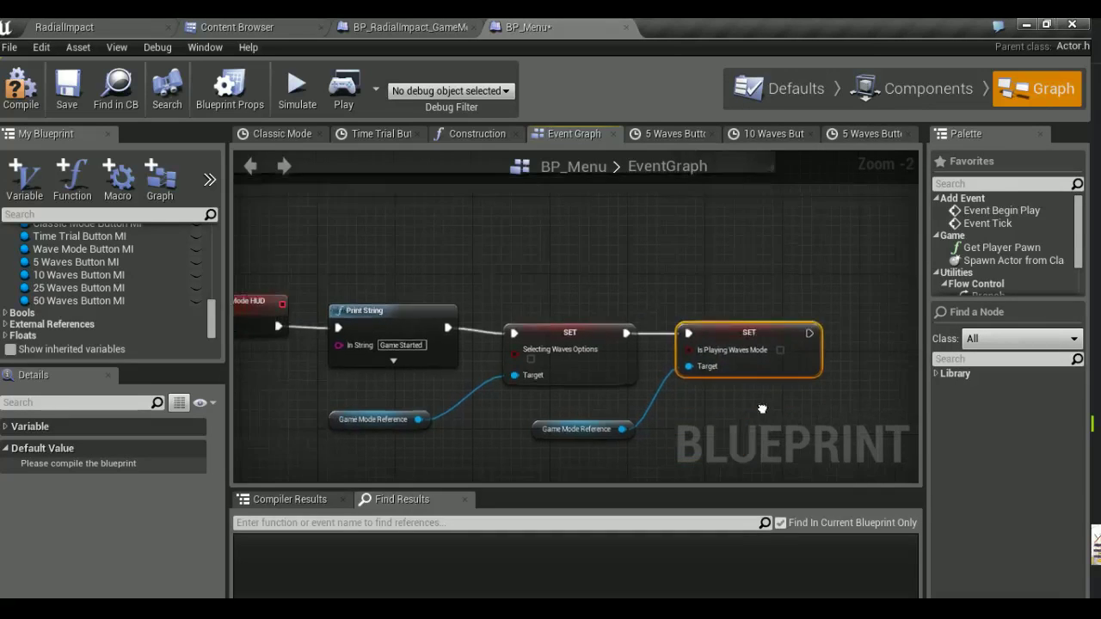
Select the HUD reference, Game Over target, Set Collision Enabled and Set Scalar Parameter Value nodes
{"action": "key", "text": "ctrl+a"}
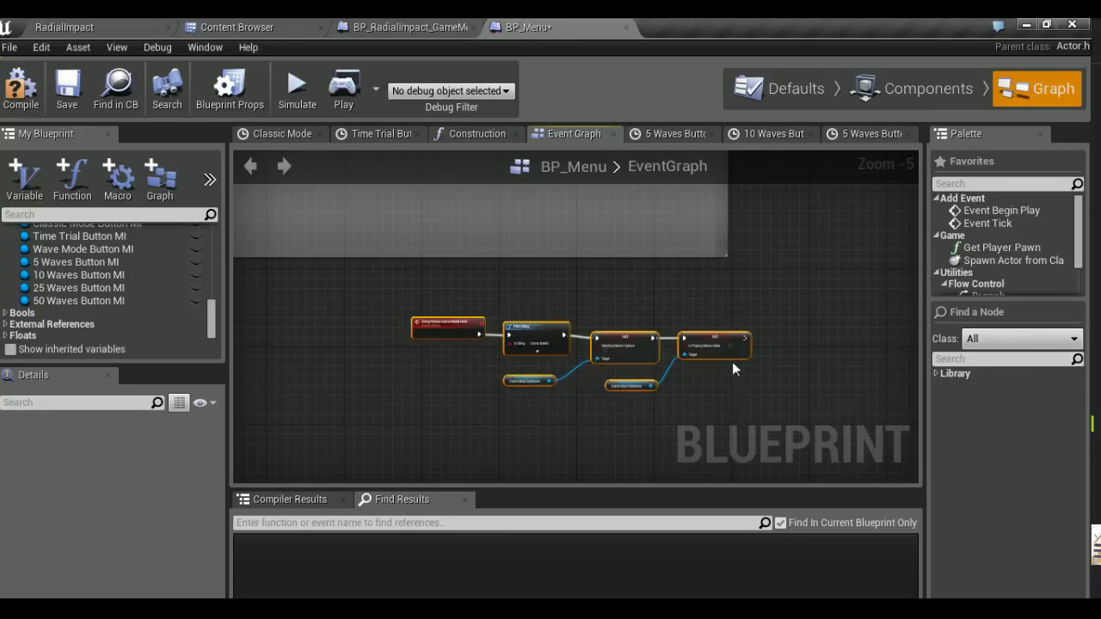
{"action": "mouse_move", "coordinate": [721, 340]}
{"action": "right_mouse_down"}
{"action": "mouse_move", "coordinate": [378, 372]}
{"action": "mouse_move", "coordinate": [587, 271]}
{"action": "right_mouse_up"}
{"action": "scroll", "coordinate": [586, 271], "scroll_direction": "up", "scroll_amount": 2}
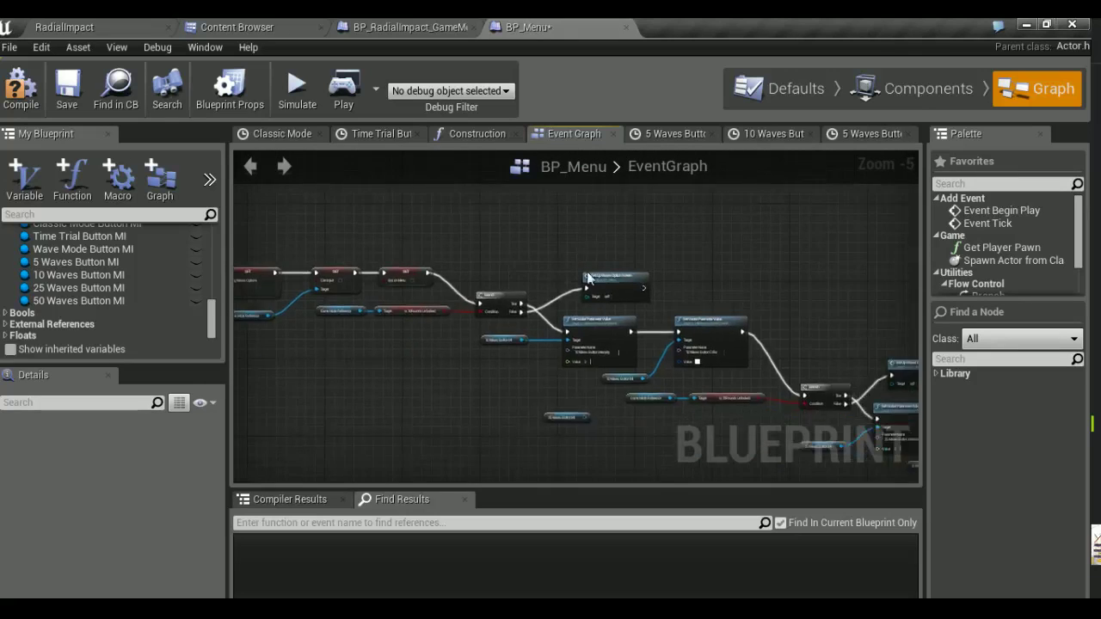
{"action": "scroll", "coordinate": [633, 312], "scroll_direction": "down", "scroll_amount": 3}
{"action": "right_click_drag", "start_coordinate": [634, 312], "coordinate": [456, 289]}
{"action": "scroll", "coordinate": [614, 274], "scroll_direction": "down", "scroll_amount": 1}
{"action": "scroll", "coordinate": [705, 284], "scroll_direction": "up", "scroll_amount": 3}
{"action": "scroll", "coordinate": [705, 283], "scroll_direction": "up", "scroll_amount": 1}
{"action": "right_click_drag", "start_coordinate": [705, 283], "coordinate": [638, 264]}
{"action": "right_click_drag", "start_coordinate": [562, 372], "coordinate": [272, 356]}
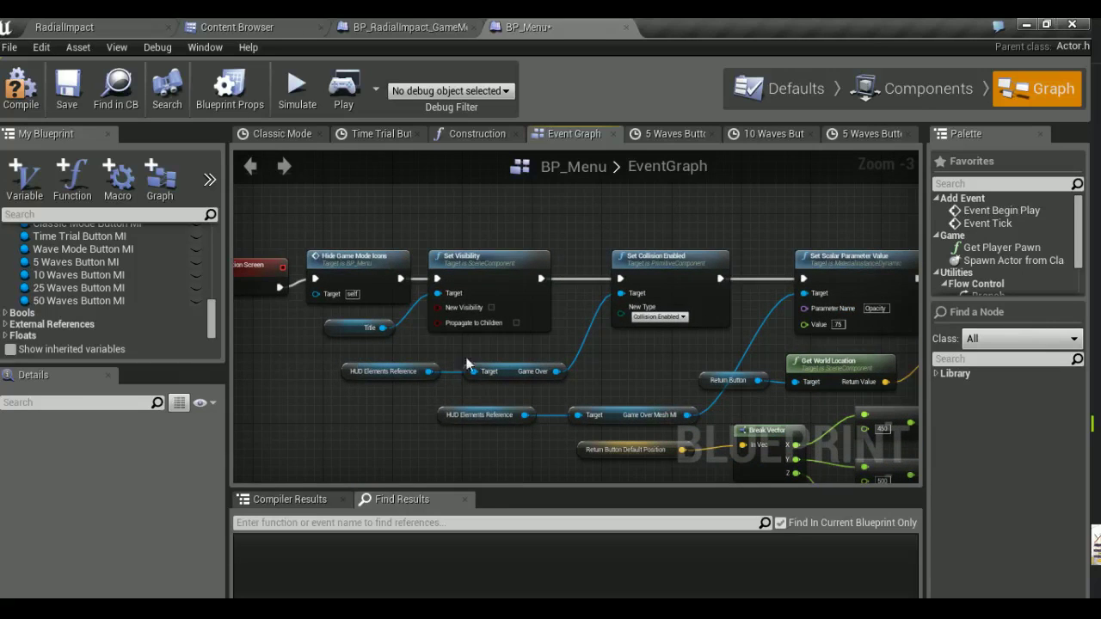
{"action": "right_click_drag", "start_coordinate": [619, 373], "coordinate": [560, 359]}
{"action": "left_click_drag", "start_coordinate": [345, 337], "coordinate": [578, 419]}
{"action": "left_click", "coordinate": [623, 282], "text": "ctrl"}
{"action": "left_click", "coordinate": [791, 255], "text": "ctrl"}
{"action": "mouse_move", "coordinate": [539, 351]}
{"action": "right_mouse_down"}
{"action": "mouse_move", "coordinate": [656, 351]}
{"action": "mouse_move", "coordinate": [572, 351]}
{"action": "right_mouse_up"}
{"action": "scroll", "coordinate": [656, 351], "scroll_direction": "down", "scroll_amount": 6}
{"action": "scroll", "coordinate": [572, 351], "scroll_direction": "up", "scroll_amount": 5}
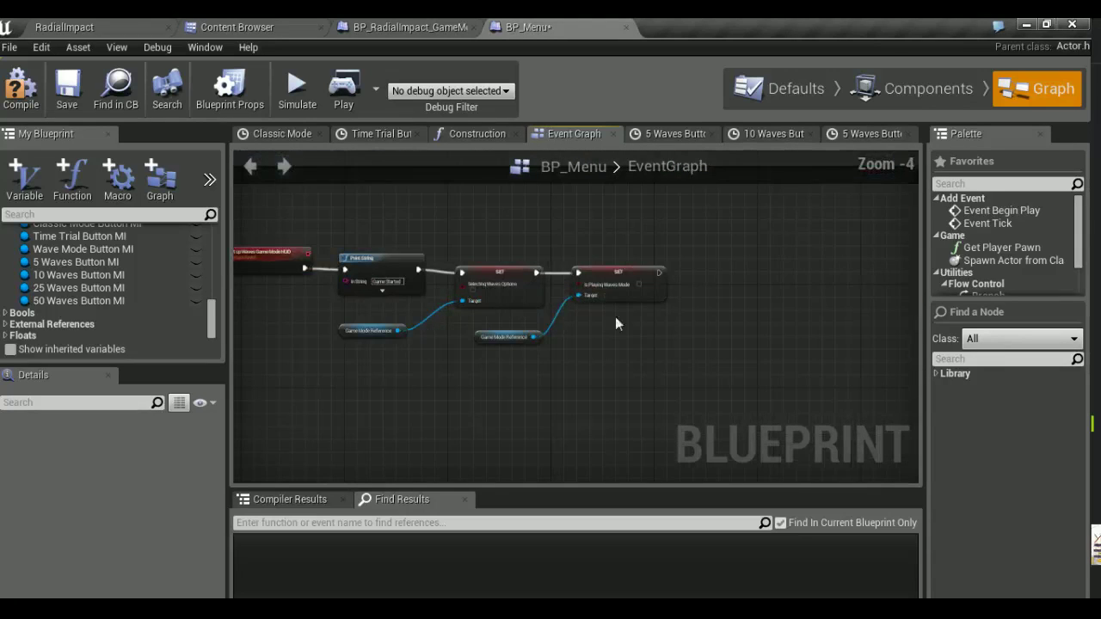
Paste those nodes after Set Is Playing Waves Mode, wire them in, and choose No Collision
{"action": "key", "text": "ctrl+v"}
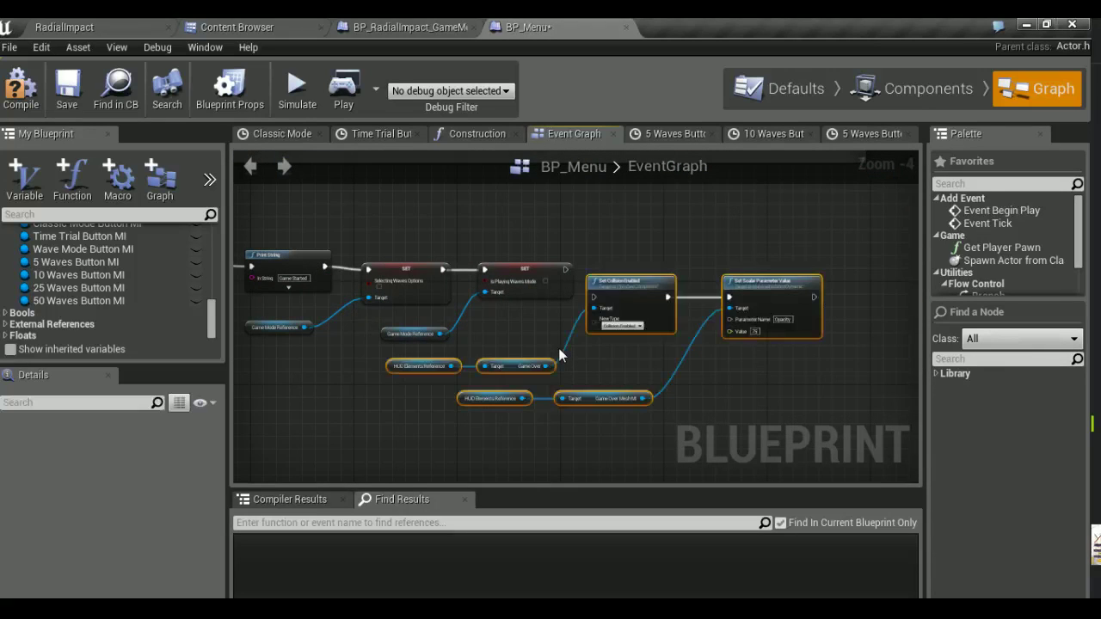
{"action": "left_click_drag", "start_coordinate": [623, 294], "coordinate": [639, 300]}
{"action": "left_click_drag", "start_coordinate": [565, 269], "coordinate": [608, 298]}
{"action": "right_click_drag", "start_coordinate": [730, 374], "coordinate": [686, 370]}
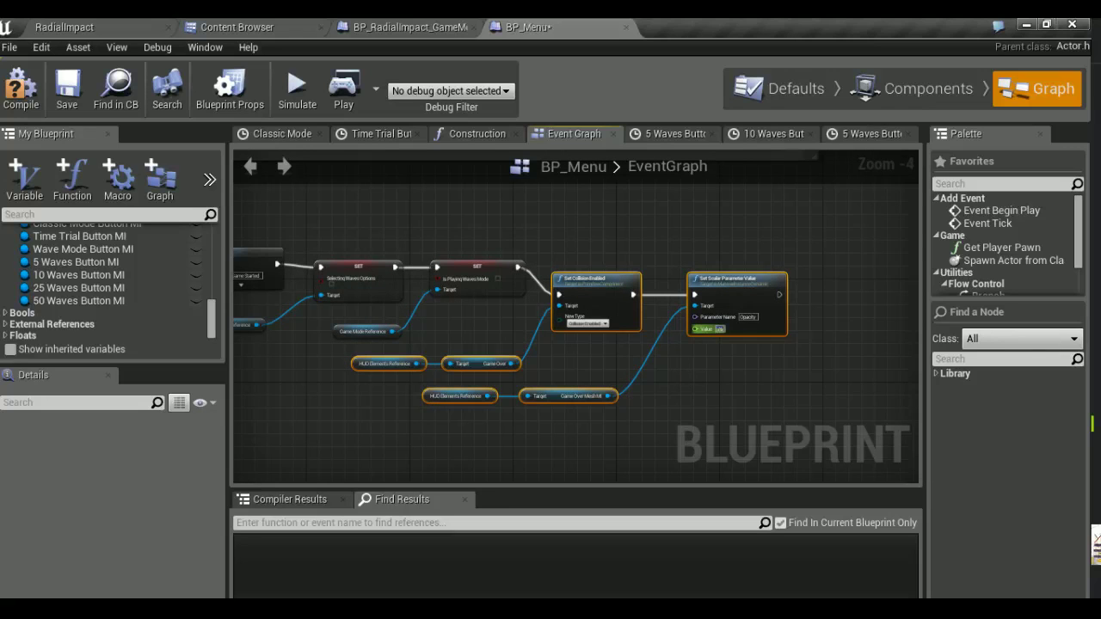
{"action": "left_click", "coordinate": [588, 323]}
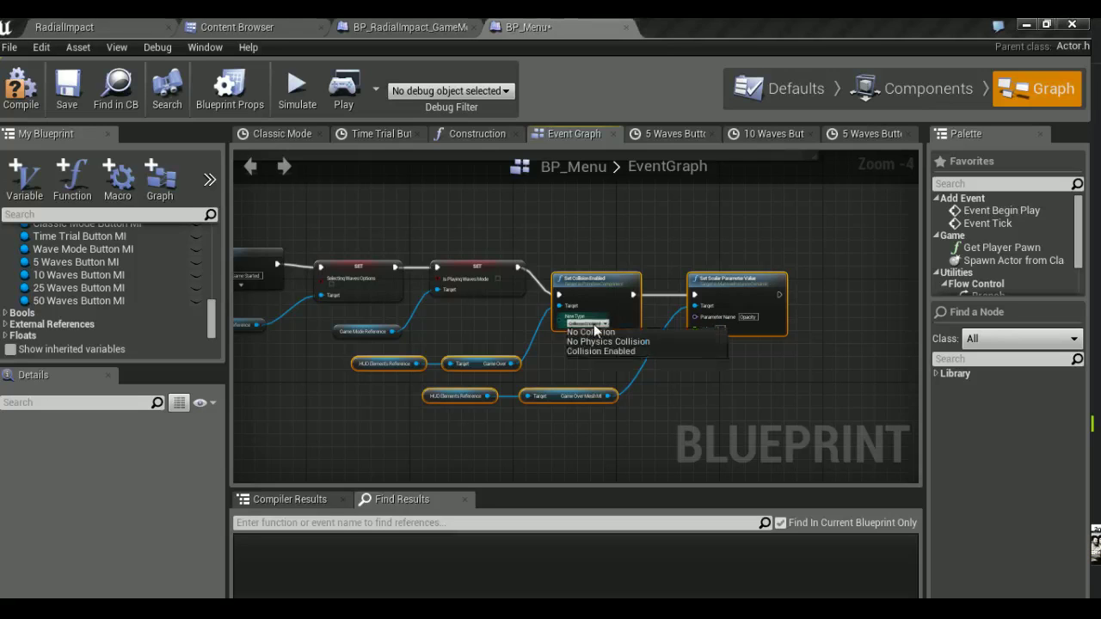
{"action": "left_click", "coordinate": [592, 333]}
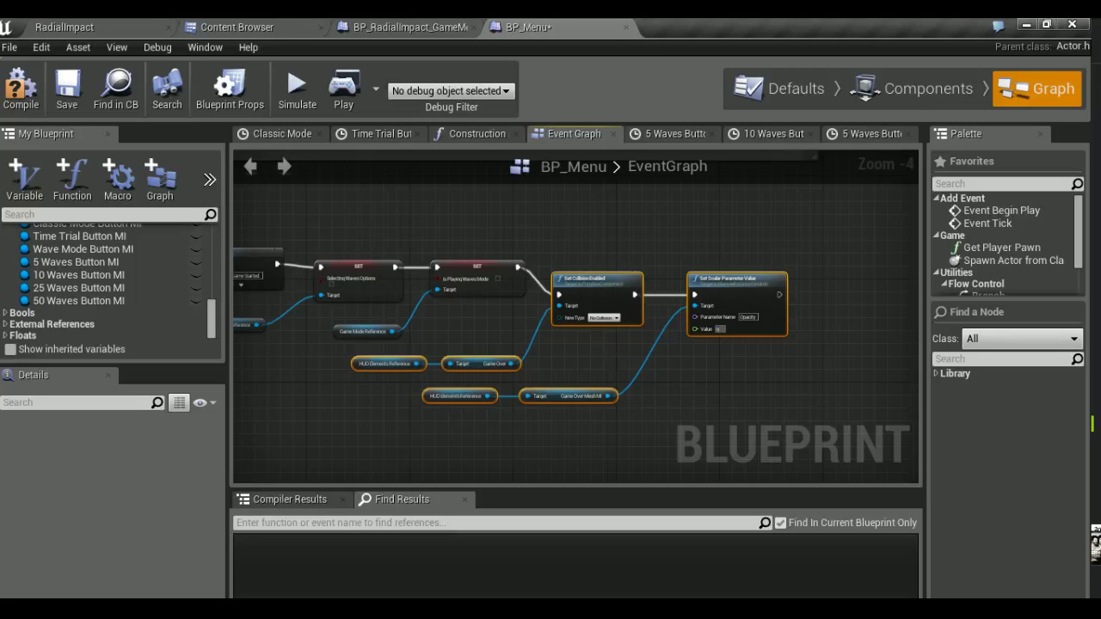
{"action": "right_click_drag", "start_coordinate": [616, 353], "coordinate": [583, 374]}
{"action": "scroll", "coordinate": [594, 389], "scroll_direction": "down", "scroll_amount": 6}
{"action": "scroll", "coordinate": [597, 388], "scroll_direction": "down", "scroll_amount": 2}
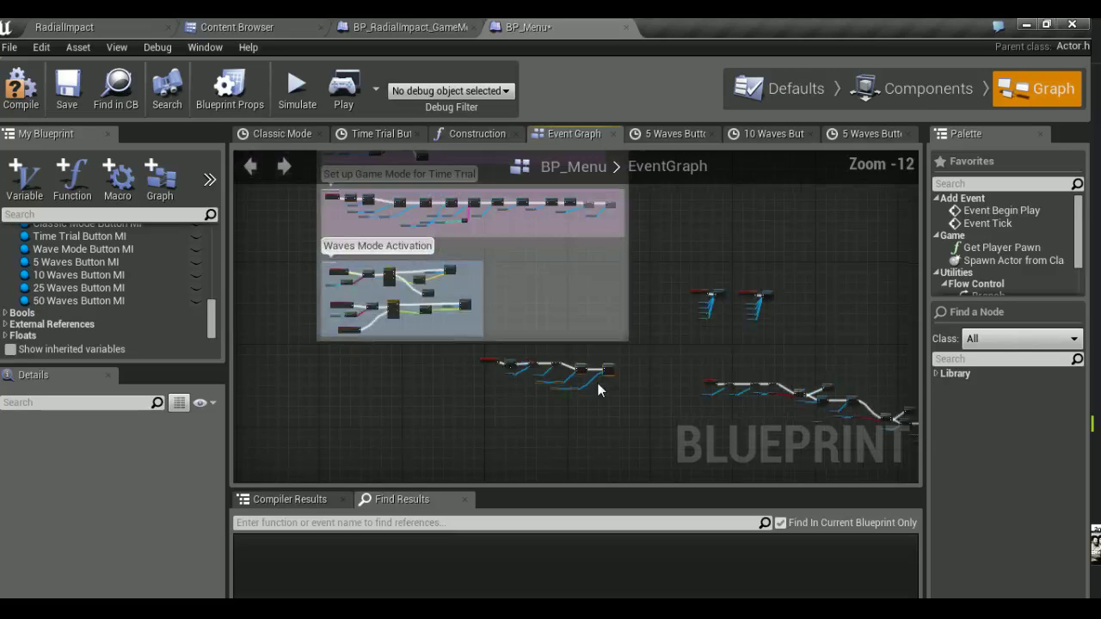
Add a Disable Wave Option Collision call after Set Scalar Parameter Value
{"action": "mouse_move", "coordinate": [638, 350]}
{"action": "right_mouse_down"}
{"action": "mouse_move", "coordinate": [633, 338]}
{"action": "mouse_move", "coordinate": [553, 315]}
{"action": "right_mouse_up"}
{"action": "scroll", "coordinate": [553, 315], "scroll_direction": "up", "scroll_amount": 3}
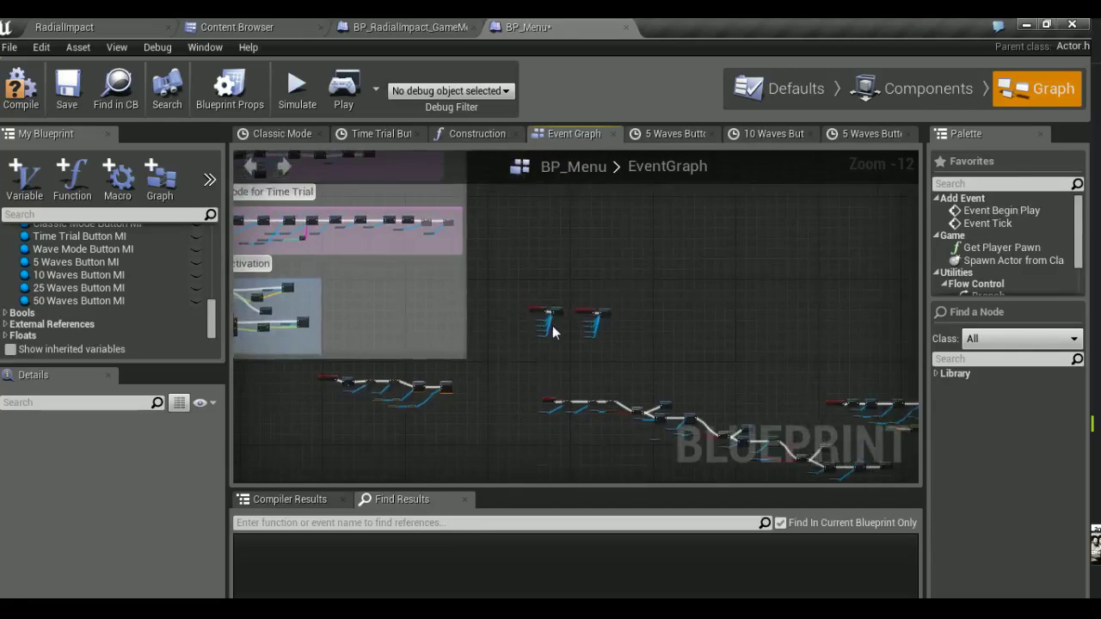
{"action": "scroll", "coordinate": [525, 339], "scroll_direction": "up", "scroll_amount": 3}
{"action": "scroll", "coordinate": [554, 332], "scroll_direction": "up", "scroll_amount": 4}
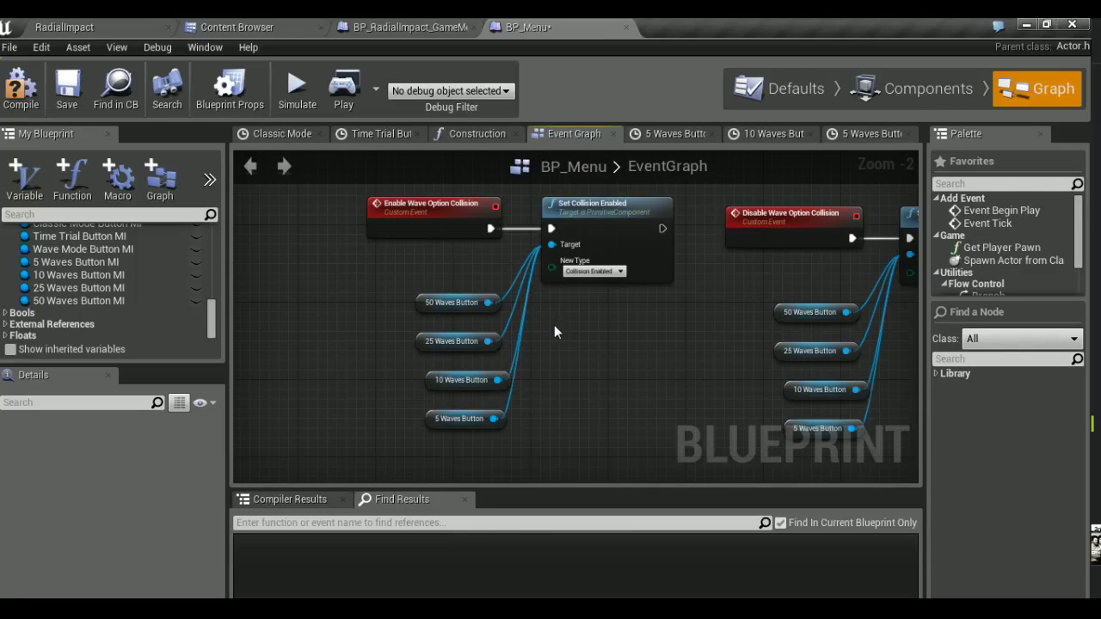
{"action": "right_click_drag", "start_coordinate": [614, 338], "coordinate": [449, 332]}
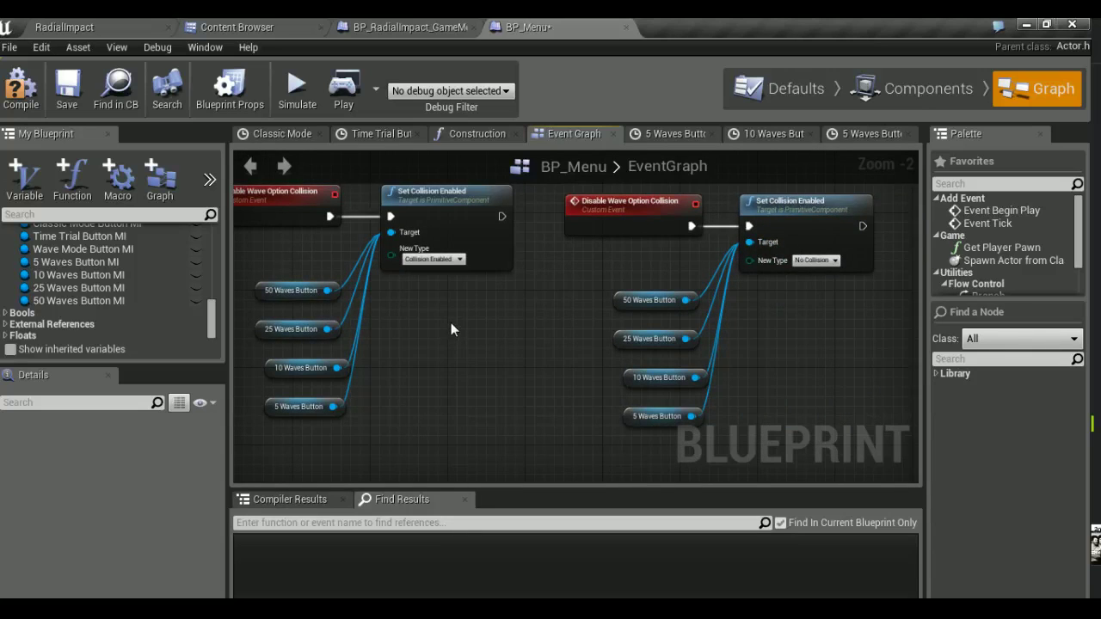
{"action": "scroll", "coordinate": [451, 323], "scroll_direction": "down", "scroll_amount": 4}
{"action": "mouse_move", "coordinate": [736, 299]}
{"action": "right_mouse_down"}
{"action": "mouse_move", "coordinate": [615, 368]}
{"action": "mouse_move", "coordinate": [493, 325]}
{"action": "right_mouse_up"}
{"action": "scroll", "coordinate": [615, 369], "scroll_direction": "up", "scroll_amount": 4}
{"action": "left_click_drag", "start_coordinate": [552, 368], "coordinate": [641, 369]}
{"action": "type", "text": "disabl"}
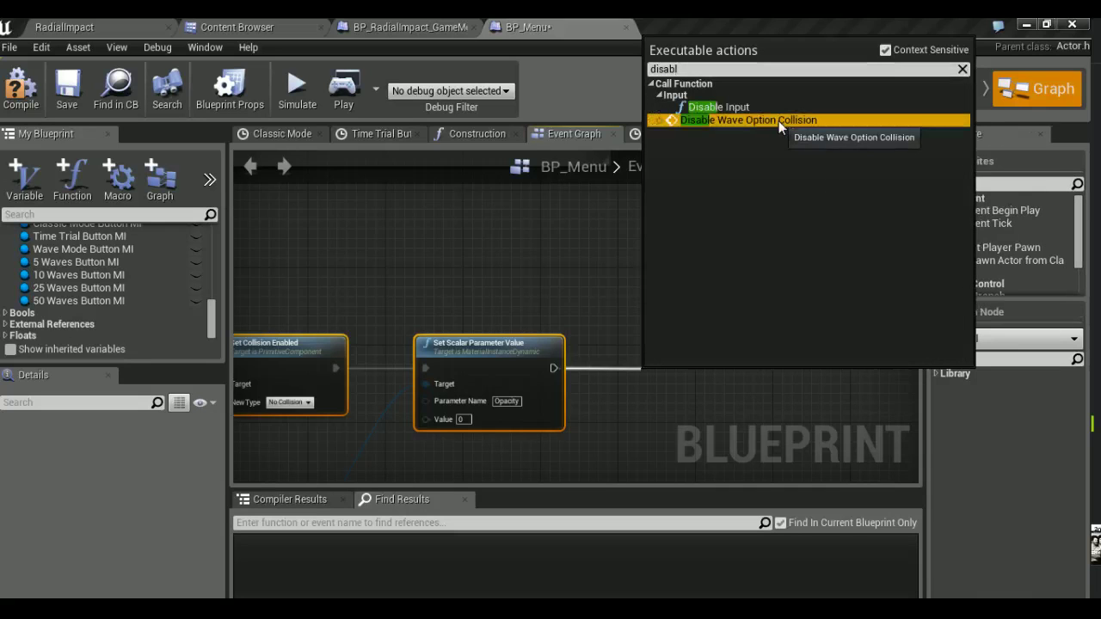
{"action": "key", "text": "Return"}
{"action": "left_click_drag", "start_coordinate": [658, 372], "coordinate": [644, 346]}
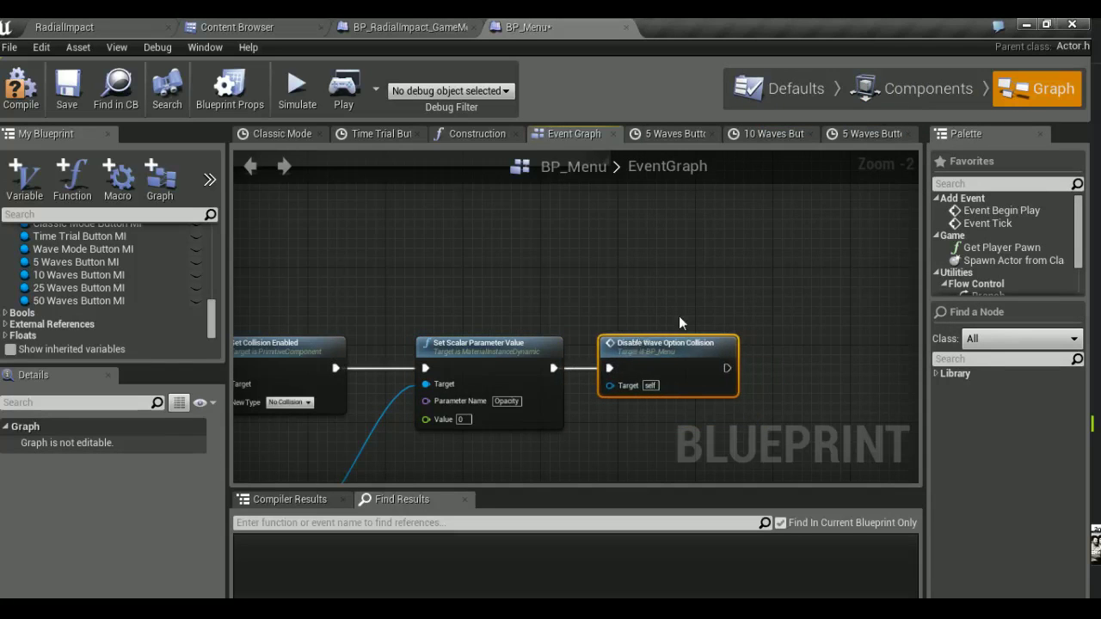
Add a Hide Waves Options call after Disable Wave Option Collision and align it in the chain
{"action": "scroll", "coordinate": [687, 309], "scroll_direction": "down", "scroll_amount": 7}
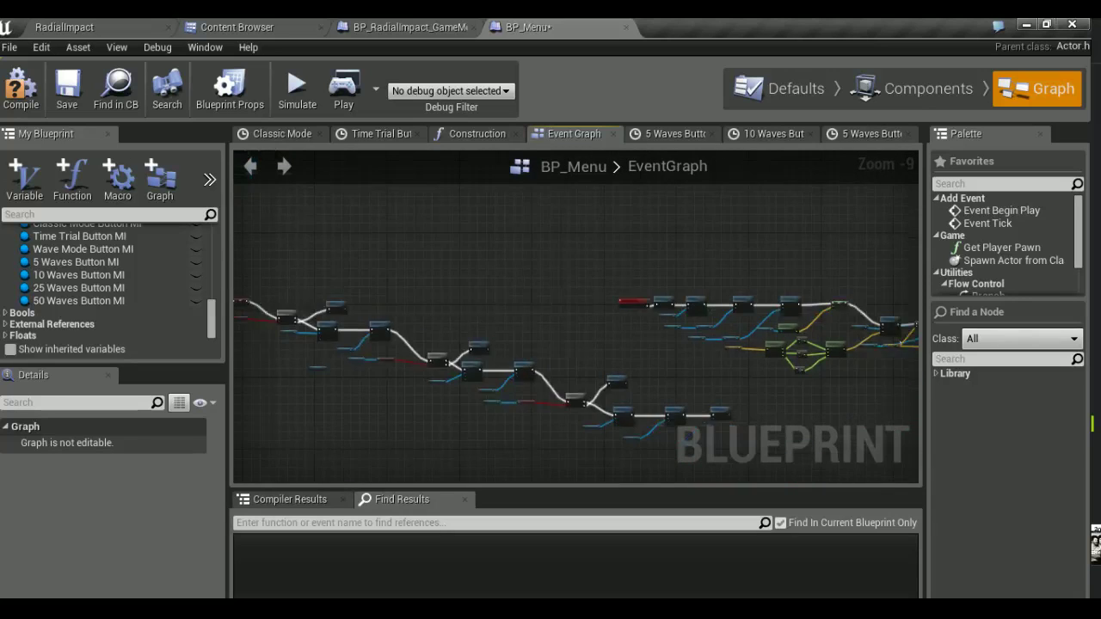
{"action": "right_click_drag", "start_coordinate": [688, 309], "coordinate": [543, 273]}
{"action": "scroll", "coordinate": [636, 310], "scroll_direction": "up", "scroll_amount": 6}
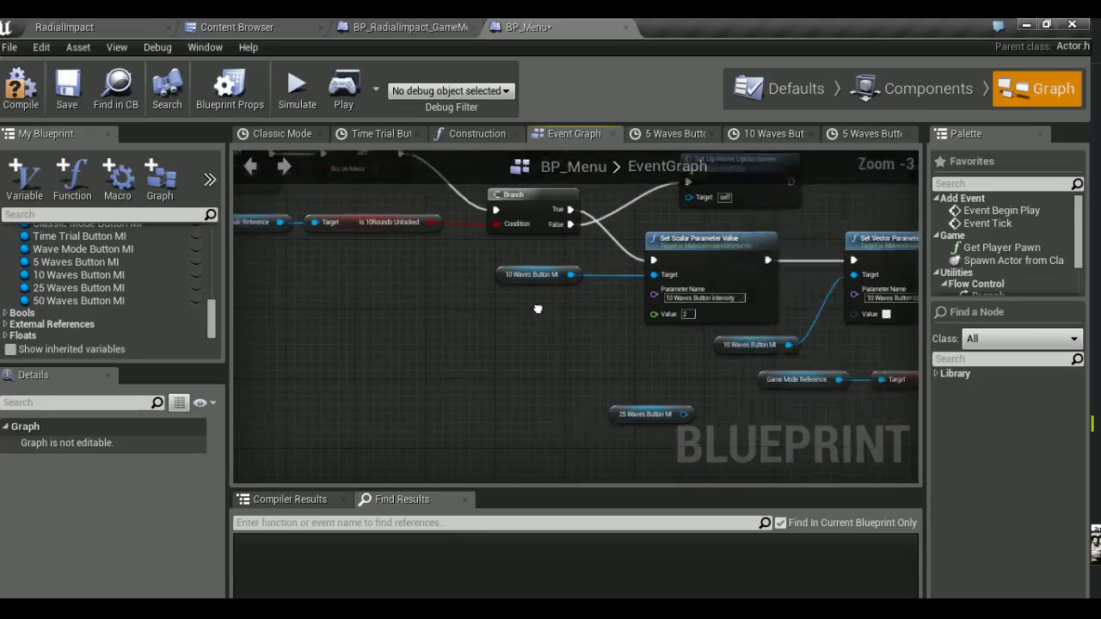
{"action": "scroll", "coordinate": [639, 321], "scroll_direction": "down", "scroll_amount": 1}
{"action": "right_click_drag", "start_coordinate": [639, 321], "coordinate": [233, 418]}
{"action": "mouse_move", "coordinate": [710, 362]}
{"action": "right_mouse_down"}
{"action": "mouse_move", "coordinate": [501, 305]}
{"action": "mouse_move", "coordinate": [468, 348]}
{"action": "mouse_move", "coordinate": [459, 342]}
{"action": "right_mouse_up"}
{"action": "scroll", "coordinate": [458, 342], "scroll_direction": "down", "scroll_amount": 2}
{"action": "scroll", "coordinate": [464, 348], "scroll_direction": "down", "scroll_amount": 2}
{"action": "scroll", "coordinate": [475, 361], "scroll_direction": "down", "scroll_amount": 2}
{"action": "scroll", "coordinate": [476, 361], "scroll_direction": "up", "scroll_amount": 2}
{"action": "scroll", "coordinate": [516, 344], "scroll_direction": "up", "scroll_amount": 1}
{"action": "scroll", "coordinate": [556, 327], "scroll_direction": "up", "scroll_amount": 1}
{"action": "scroll", "coordinate": [584, 319], "scroll_direction": "up", "scroll_amount": 2}
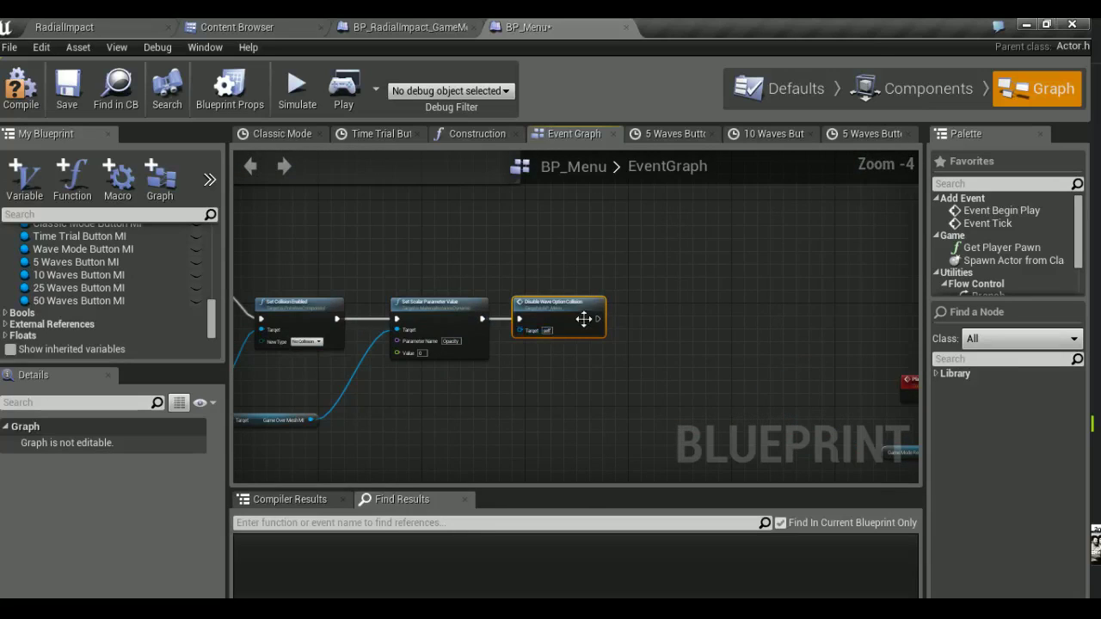
{"action": "left_click_drag", "start_coordinate": [596, 319], "coordinate": [647, 321]}
{"action": "type", "text": "hid"}
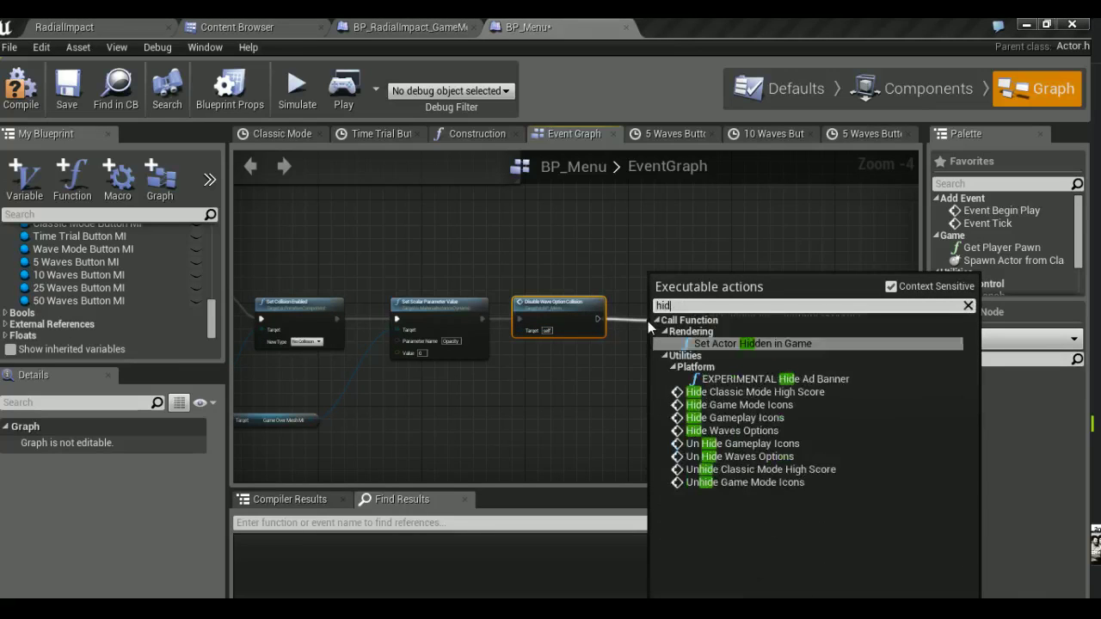
{"action": "type", "text": "e wa"}
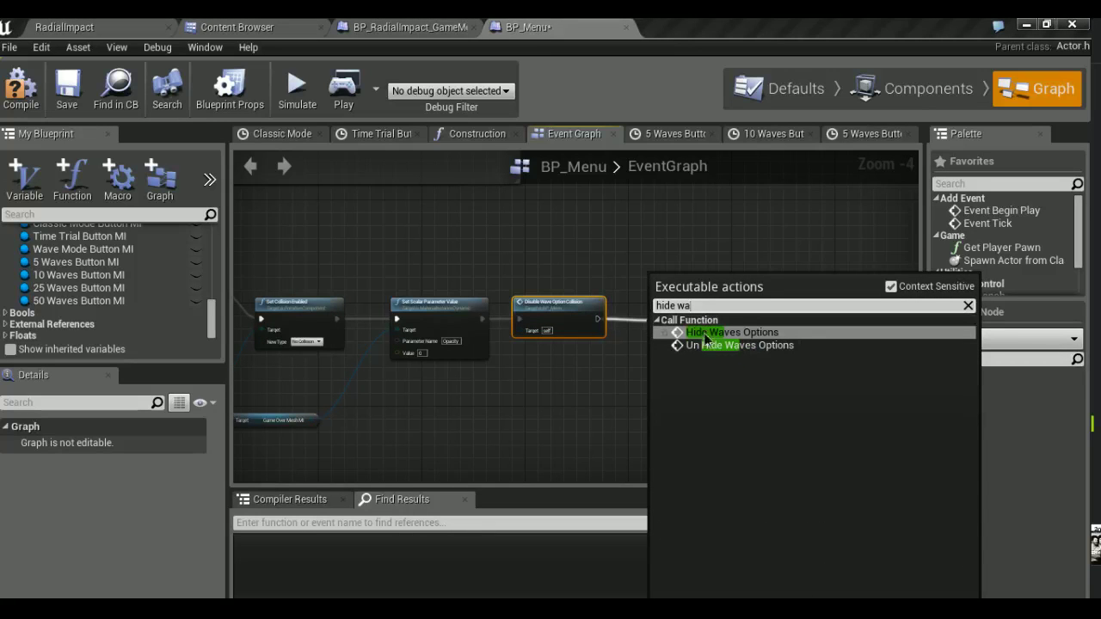
{"action": "left_click", "coordinate": [704, 335]}
{"action": "left_click_drag", "start_coordinate": [674, 334], "coordinate": [650, 312]}
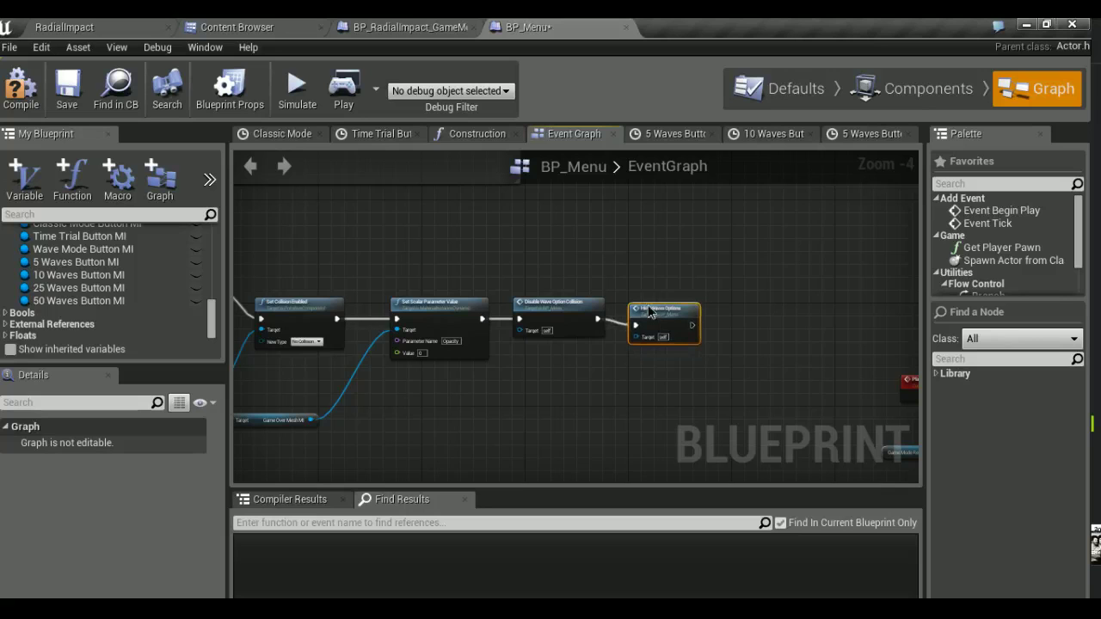
Select and recenter the waves chain, then expand the boolean variables list
{"action": "scroll", "coordinate": [608, 291], "scroll_direction": "down", "scroll_amount": 1}
{"action": "scroll", "coordinate": [679, 368], "scroll_direction": "down", "scroll_amount": 3}
{"action": "scroll", "coordinate": [395, 250], "scroll_direction": "down", "scroll_amount": 1}
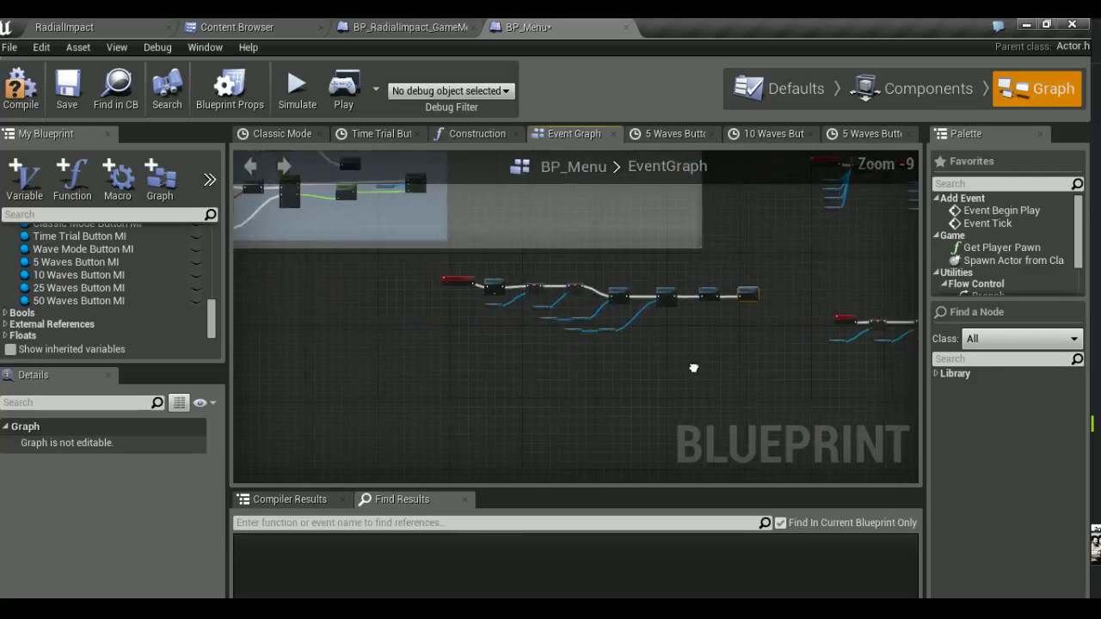
{"action": "left_click_drag", "start_coordinate": [526, 306], "coordinate": [744, 356]}
{"action": "right_click_drag", "start_coordinate": [745, 356], "coordinate": [865, 369]}
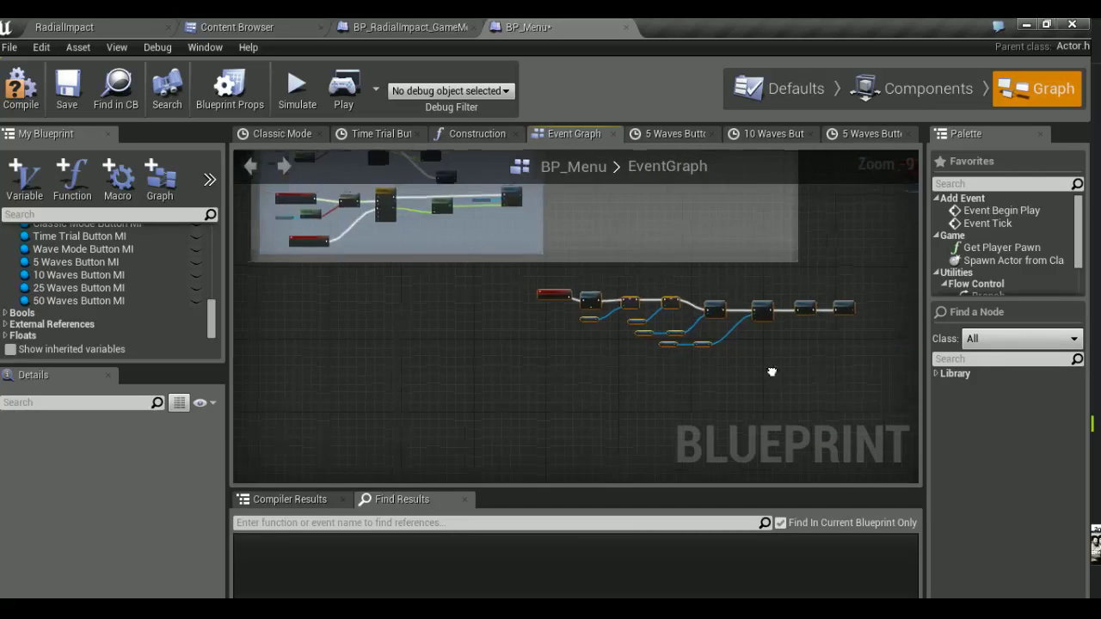
{"action": "right_click_drag", "start_coordinate": [843, 313], "coordinate": [679, 308]}
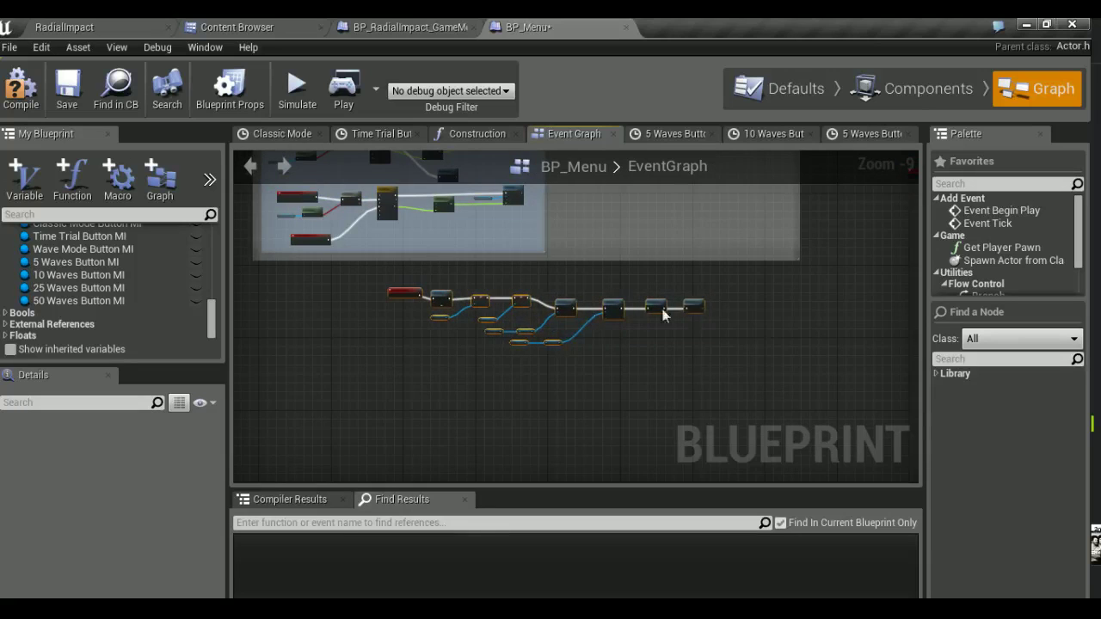
{"action": "scroll", "coordinate": [560, 307], "scroll_direction": "up", "scroll_amount": 3}
{"action": "scroll", "coordinate": [599, 322], "scroll_direction": "up", "scroll_amount": 1}
{"action": "right_click_drag", "start_coordinate": [794, 356], "coordinate": [597, 356]}
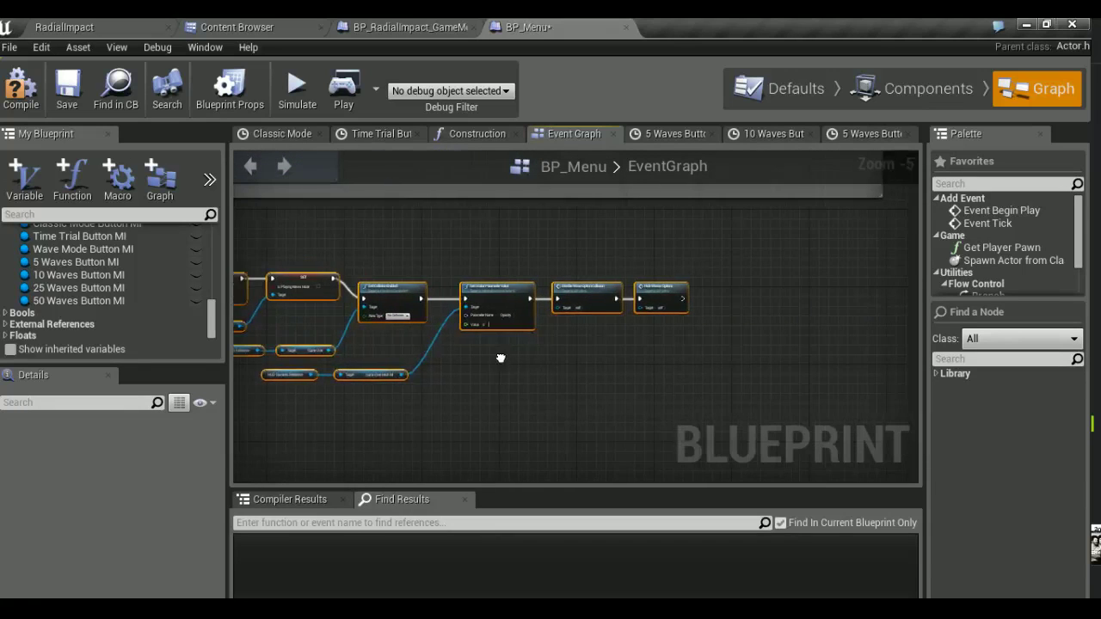
{"action": "scroll", "coordinate": [597, 356], "scroll_direction": "up", "scroll_amount": 3}
{"action": "left_click", "coordinate": [23, 315]}
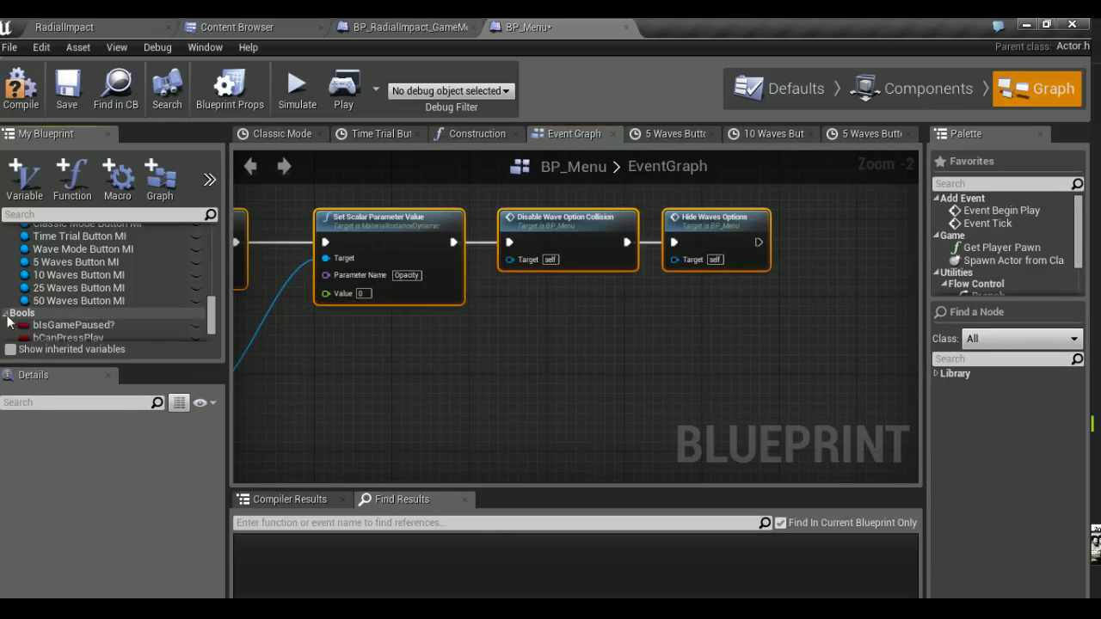
Collapse the boolean variables and copy the Game Mode Reference getter from the earlier nodes
{"action": "scroll", "coordinate": [11, 301], "scroll_direction": "down", "scroll_amount": 1}
{"action": "left_click", "coordinate": [6, 275]}
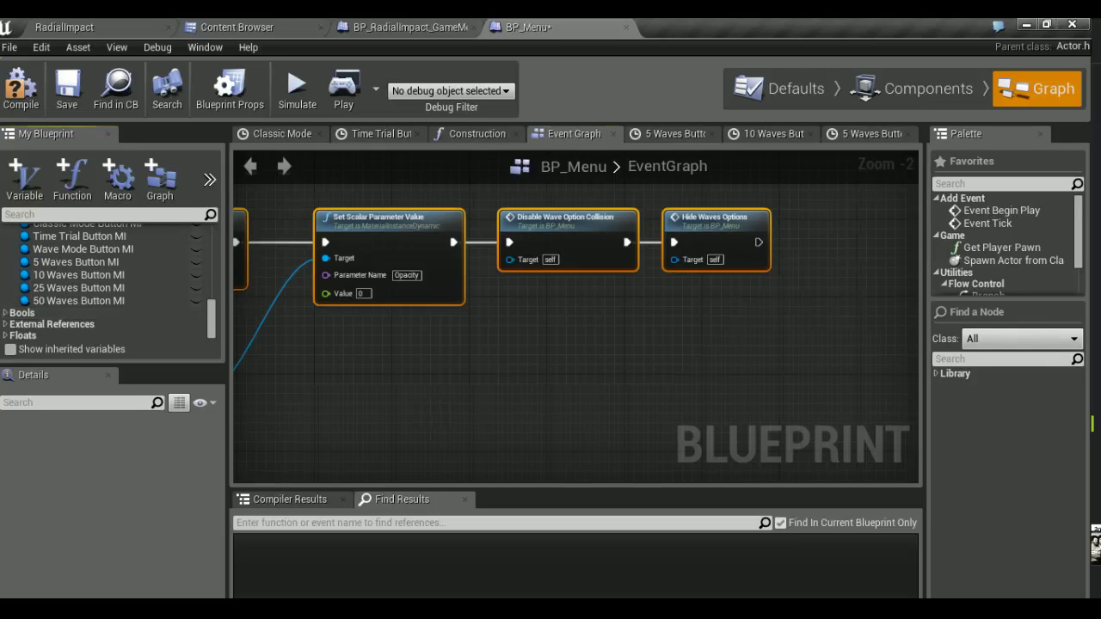
{"action": "right_click_drag", "start_coordinate": [430, 413], "coordinate": [710, 418]}
{"action": "right_click_drag", "start_coordinate": [420, 394], "coordinate": [717, 417]}
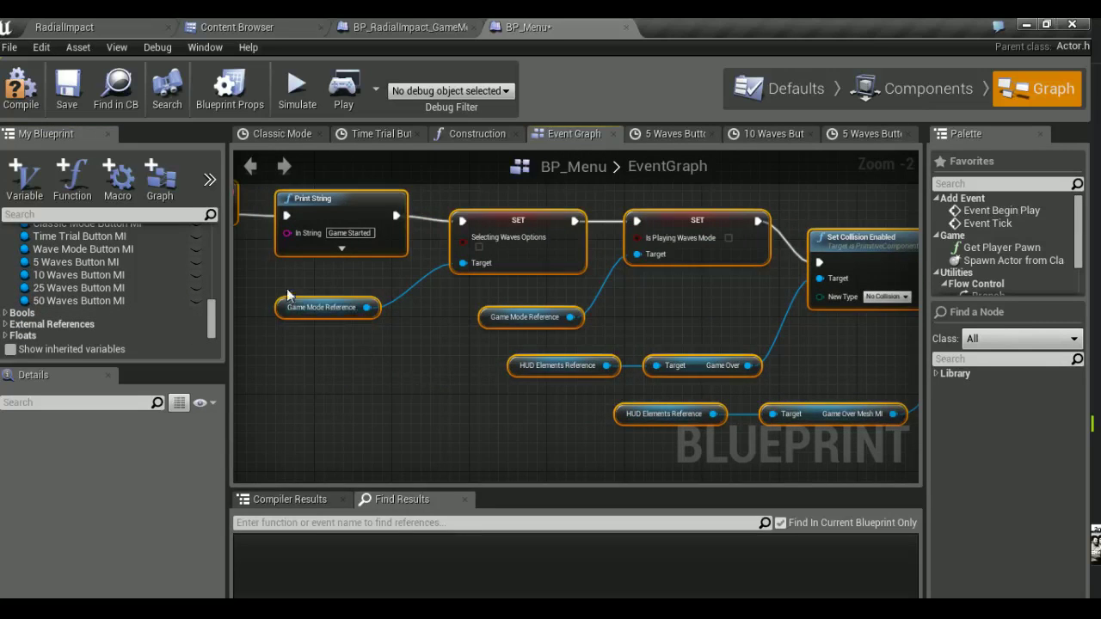
{"action": "left_click", "coordinate": [320, 307]}
{"action": "right_click_drag", "start_coordinate": [809, 335], "coordinate": [270, 338]}
{"action": "right_click_drag", "start_coordinate": [561, 341], "coordinate": [269, 343]}
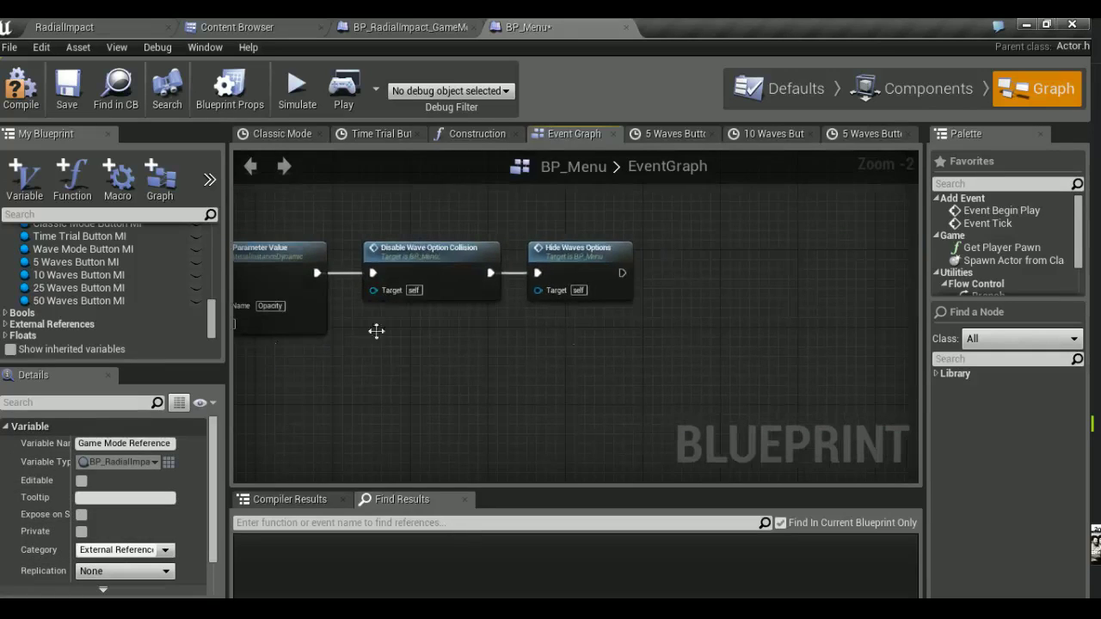
{"action": "left_click", "coordinate": [497, 334]}
Add Set Can Input, checked true, on a pasted Game Mode Reference after Hide Waves Options
{"action": "key", "text": "ctrl+v"}
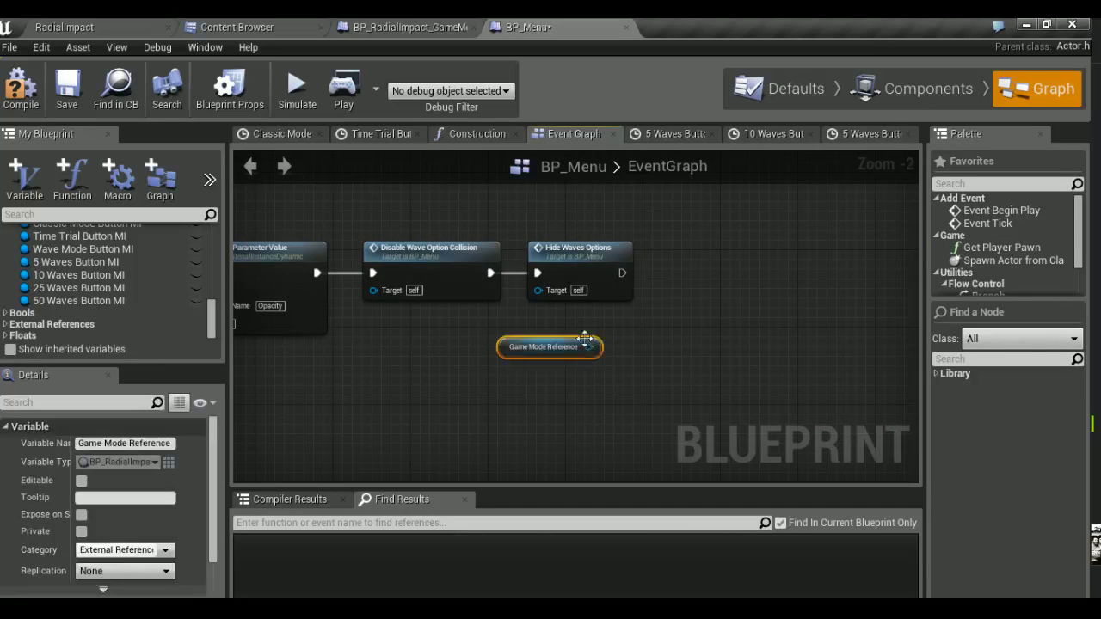
{"action": "left_click_drag", "start_coordinate": [596, 353], "coordinate": [674, 346]}
{"action": "type", "text": "can in"}
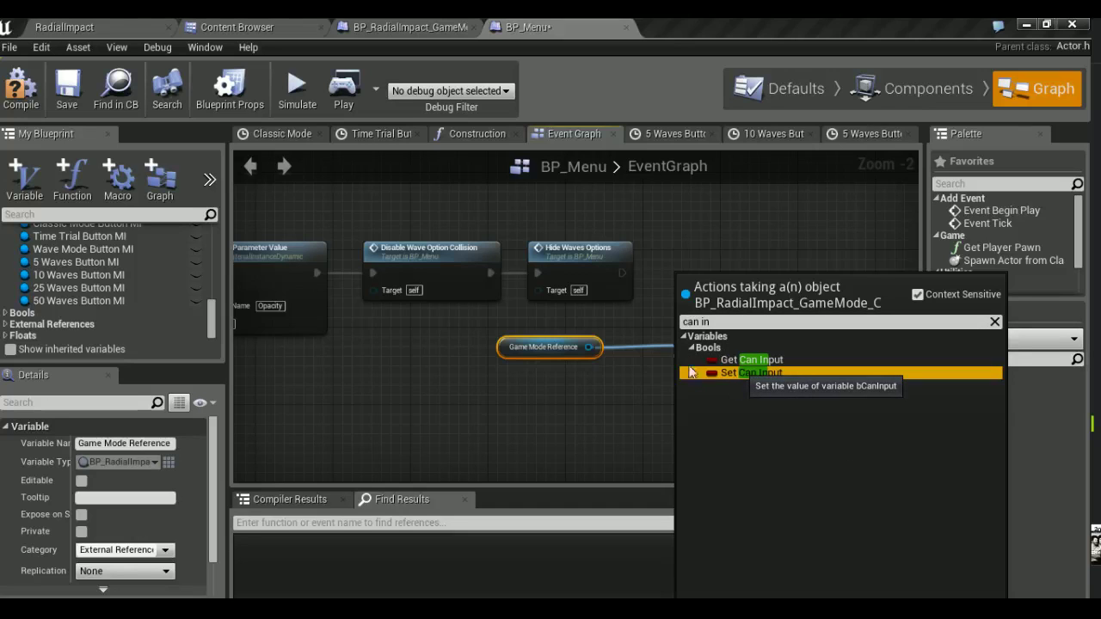
{"action": "left_click", "coordinate": [740, 374]}
{"action": "mouse_move", "coordinate": [621, 273]}
{"action": "left_mouse_down"}
{"action": "mouse_move", "coordinate": [684, 357]}
{"action": "mouse_move", "coordinate": [713, 316]}
{"action": "mouse_move", "coordinate": [712, 287]}
{"action": "left_mouse_up"}
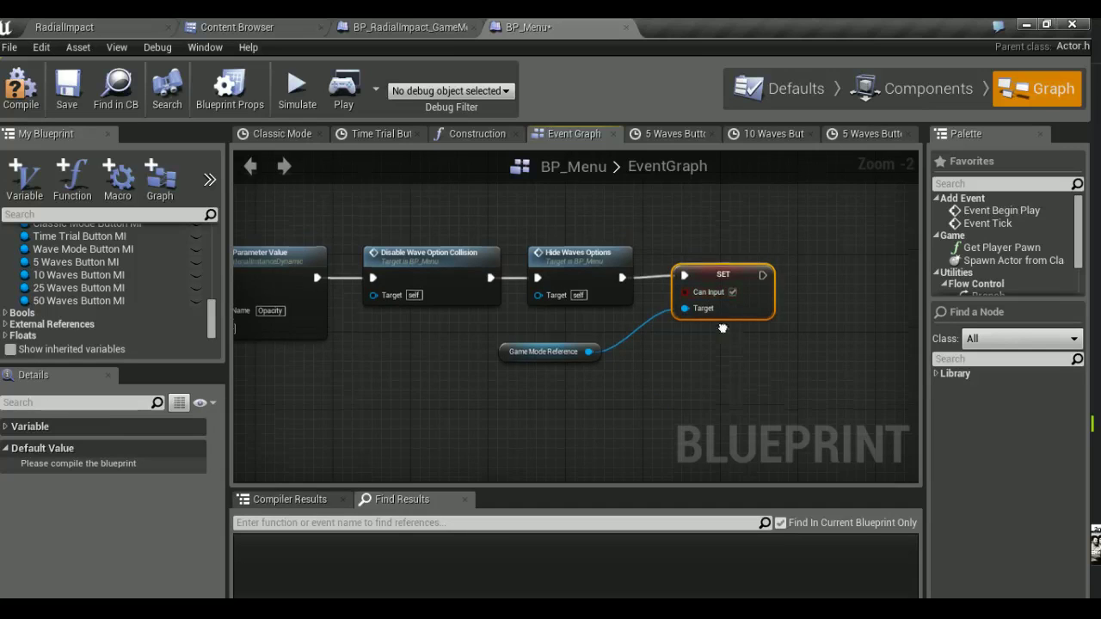
{"action": "scroll", "coordinate": [721, 393], "scroll_direction": "down", "scroll_amount": 9}
{"action": "mouse_move", "coordinate": [466, 375]}
{"action": "left_mouse_down"}
{"action": "mouse_move", "coordinate": [720, 398]}
{"action": "mouse_move", "coordinate": [621, 380]}
{"action": "left_mouse_up"}
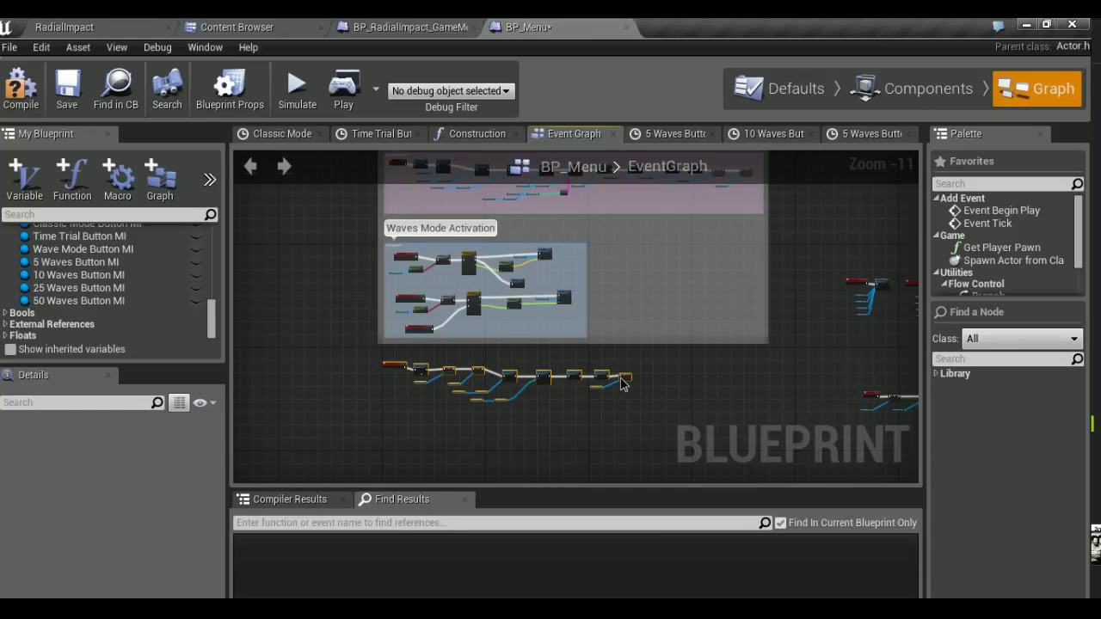
Compile BP_Menu, play standalone, choose Waves then 5 Waves, and exit the preview with Esc
{"action": "left_click", "coordinate": [33, 114]}
{"action": "key", "text": "ctrl+shift+s"}
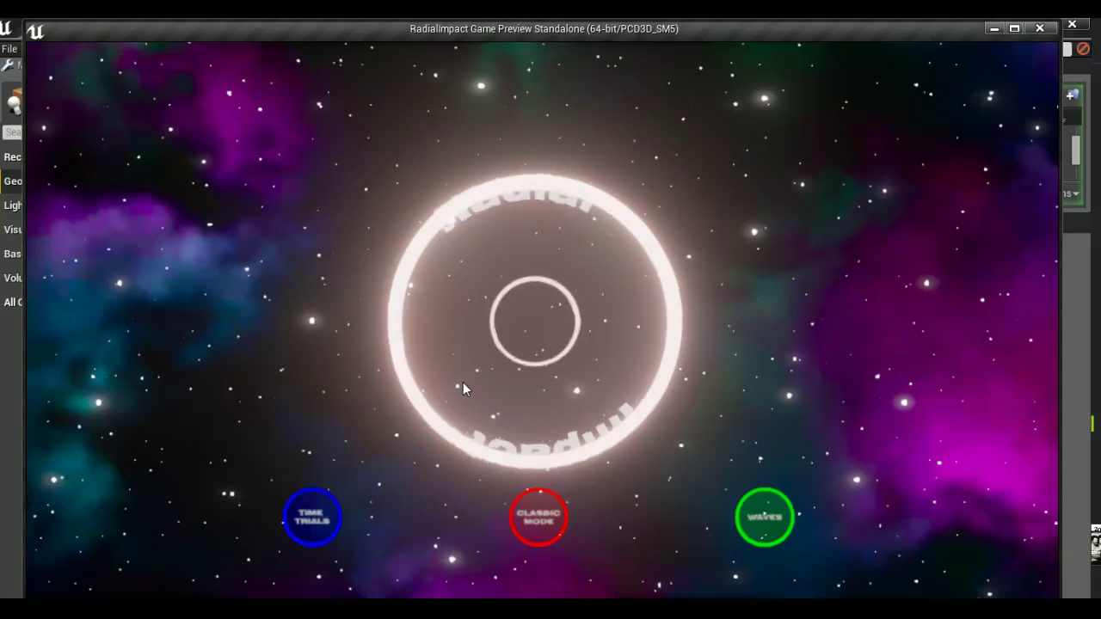
{"action": "left_click", "coordinate": [765, 516]}
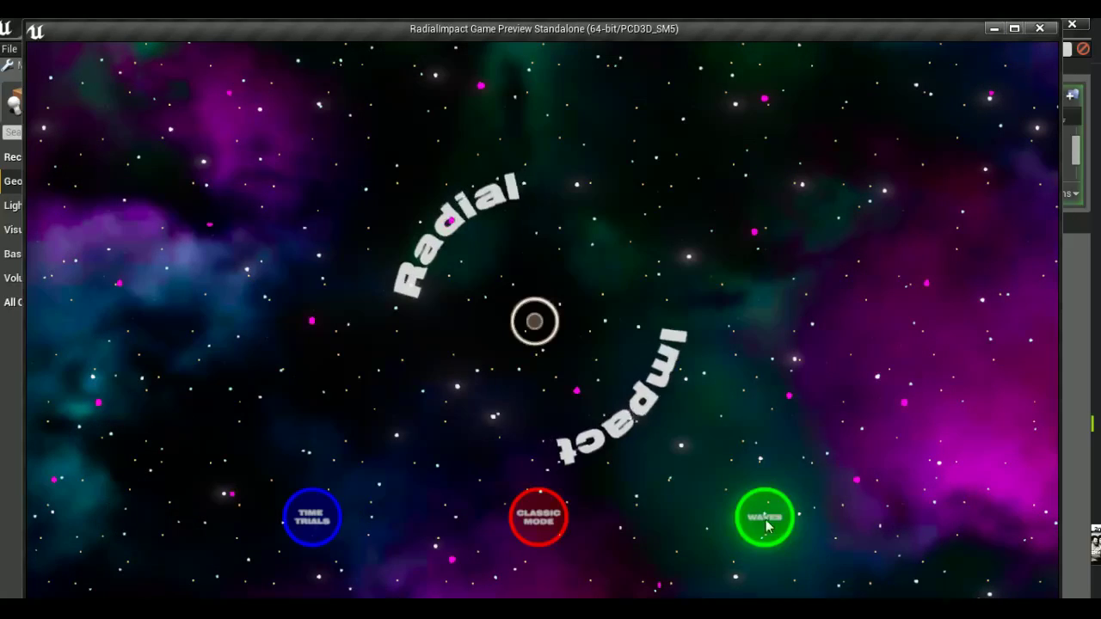
{"action": "left_click", "coordinate": [835, 129]}
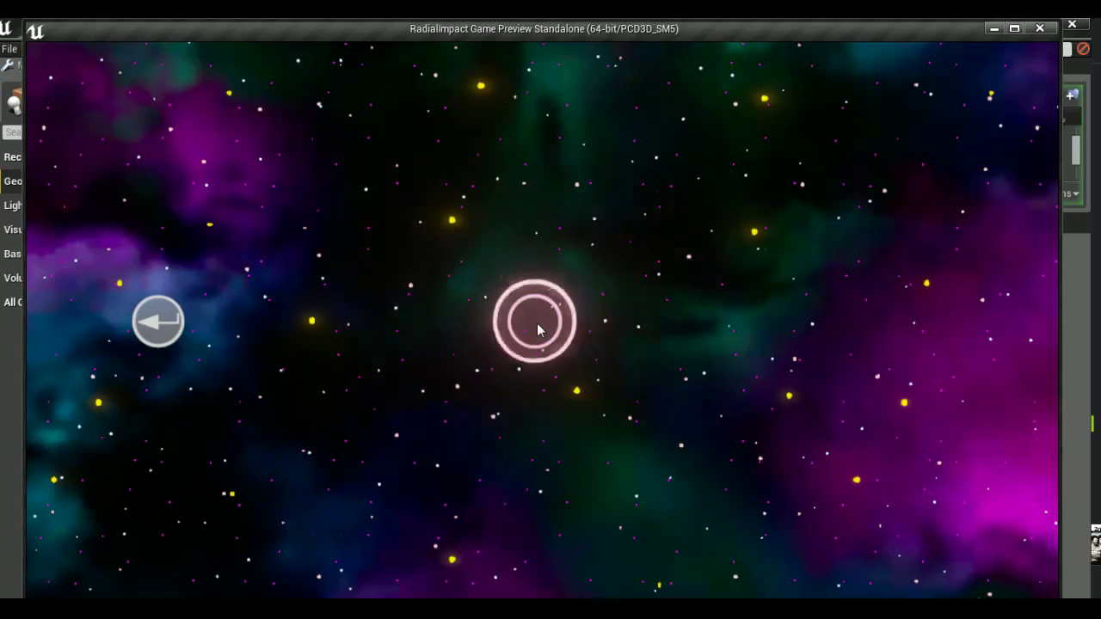
{"action": "key", "text": "Escape"}
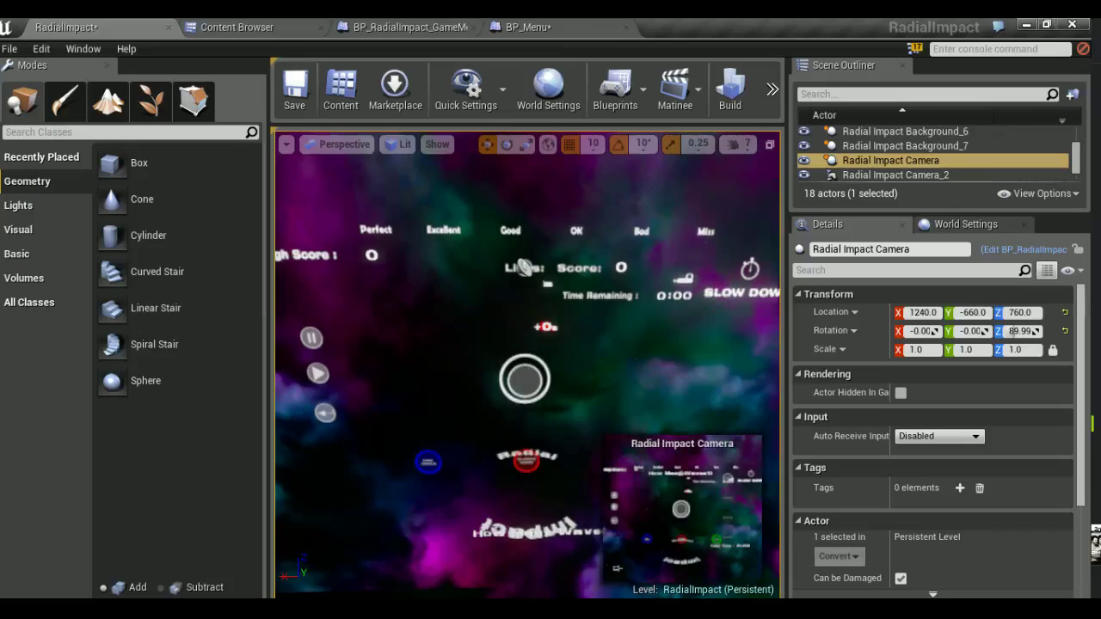
Return to BP_Menu and show the SET, Set Collision Enabled and Set Scalar Parameter Value nodes
{"action": "left_click", "coordinate": [536, 25]}
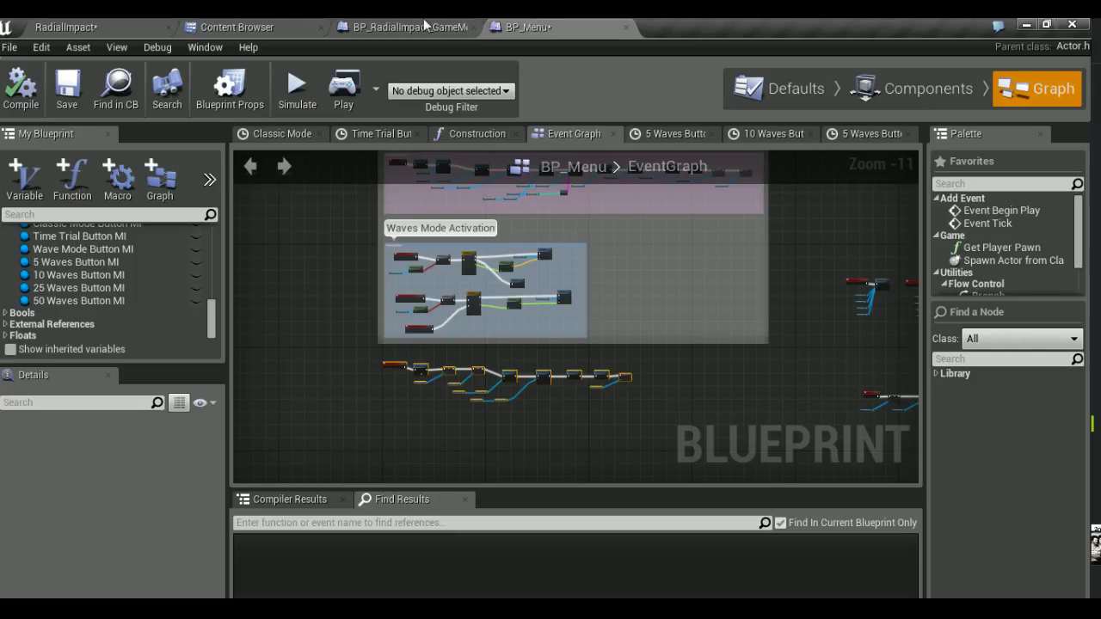
{"action": "scroll", "coordinate": [413, 395], "scroll_direction": "up", "scroll_amount": 7}
{"action": "scroll", "coordinate": [587, 423], "scroll_direction": "up", "scroll_amount": 3}
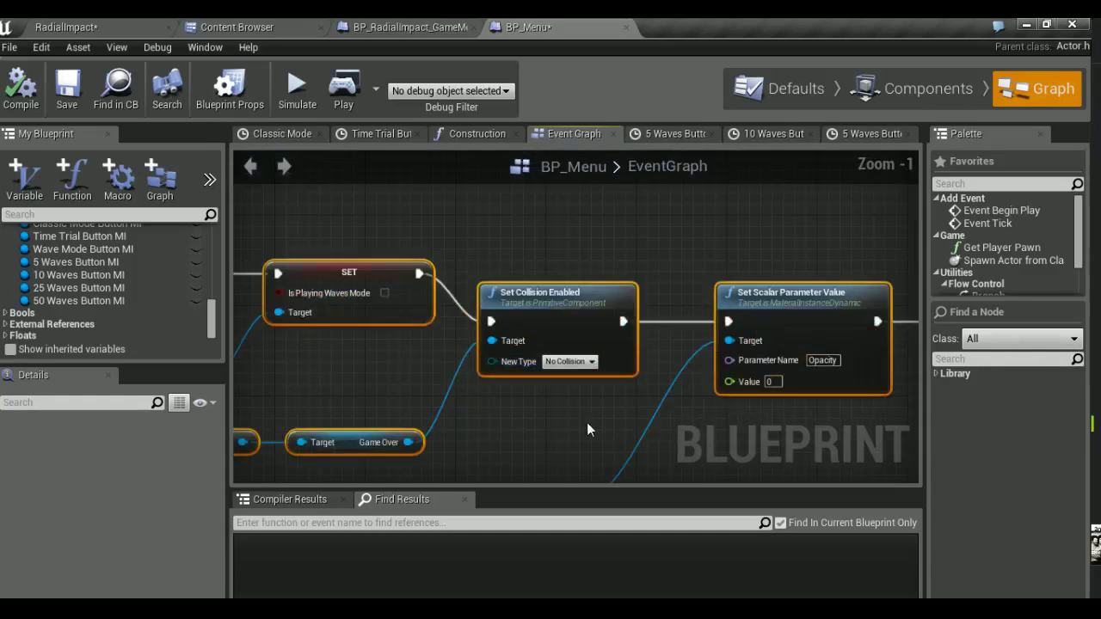
{"action": "right_click_drag", "start_coordinate": [530, 413], "coordinate": [686, 388]}
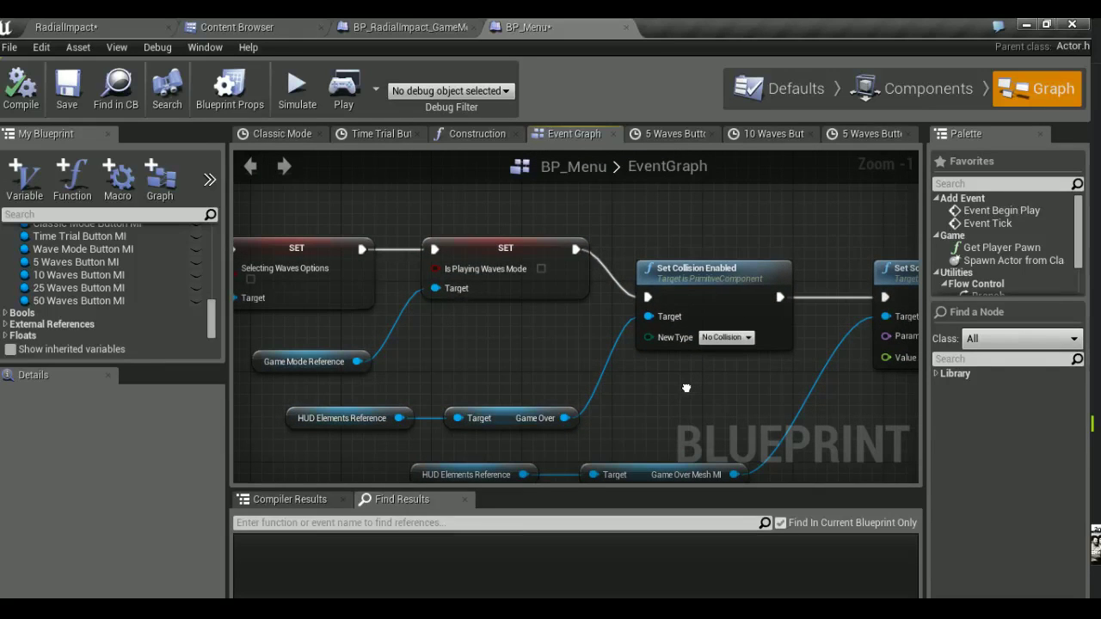
{"action": "right_click_drag", "start_coordinate": [686, 387], "coordinate": [667, 378]}
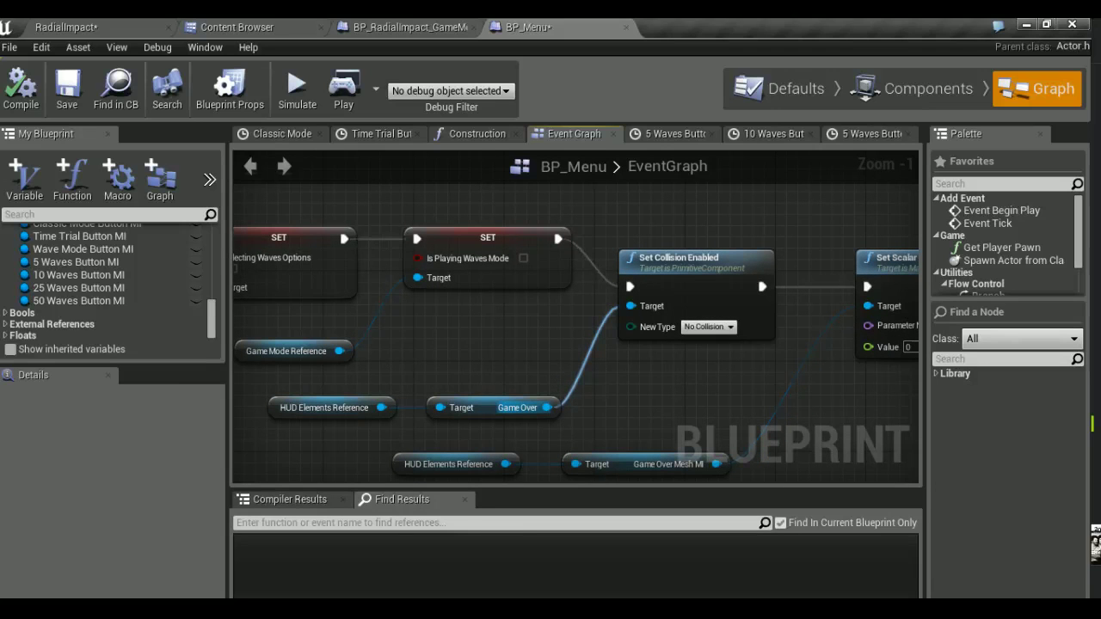
Replace Set Collision Enabled's Game Over target with a Game Over Dim Mesh getter
{"action": "left_click_drag", "start_coordinate": [378, 408], "coordinate": [418, 377]}
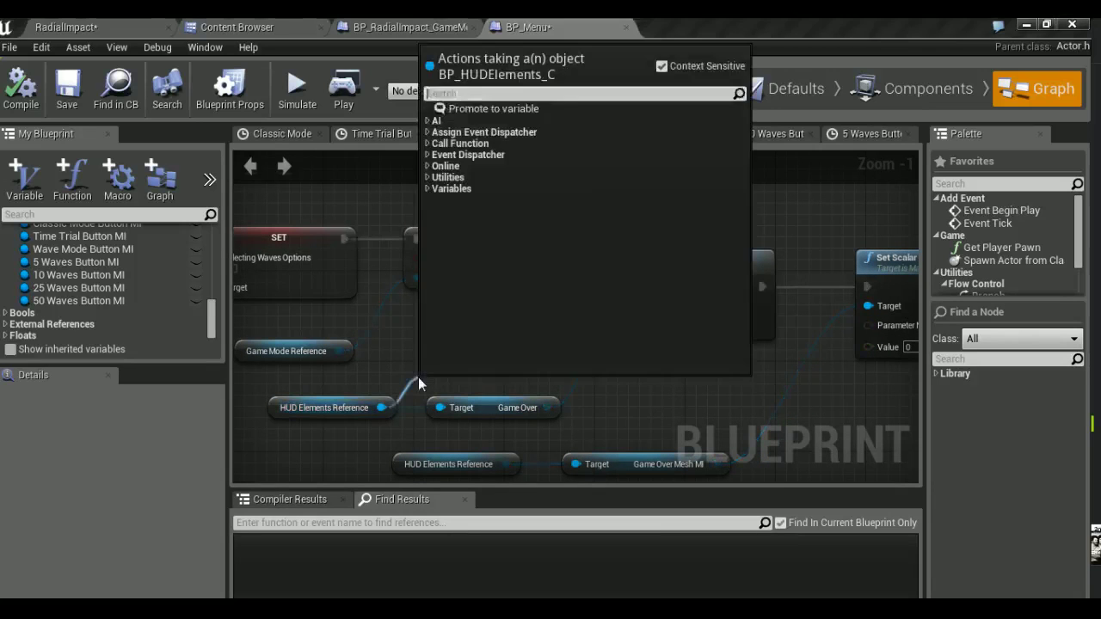
{"action": "type", "text": "game mesh"}
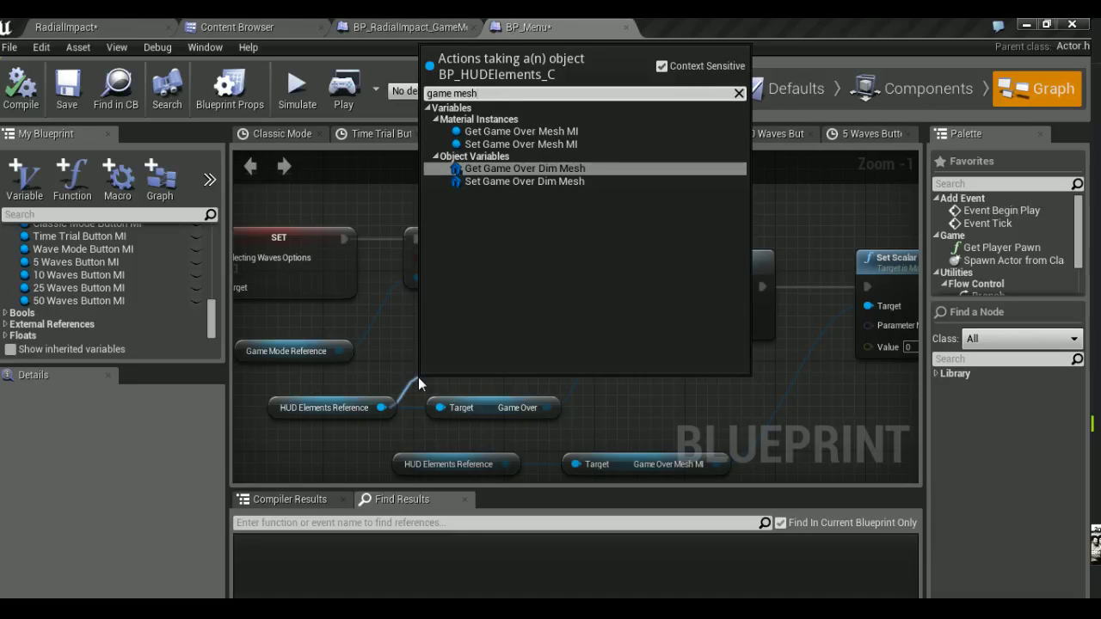
{"action": "left_click", "coordinate": [536, 170]}
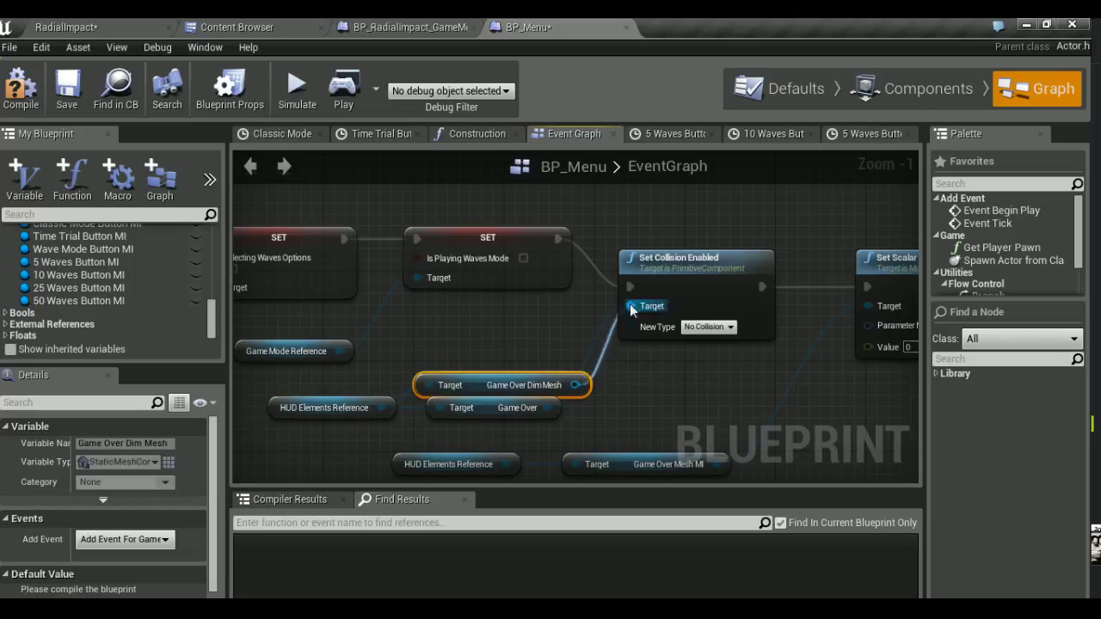
{"action": "left_click_drag", "start_coordinate": [619, 339], "coordinate": [630, 306]}
{"action": "left_click", "coordinate": [545, 411]}
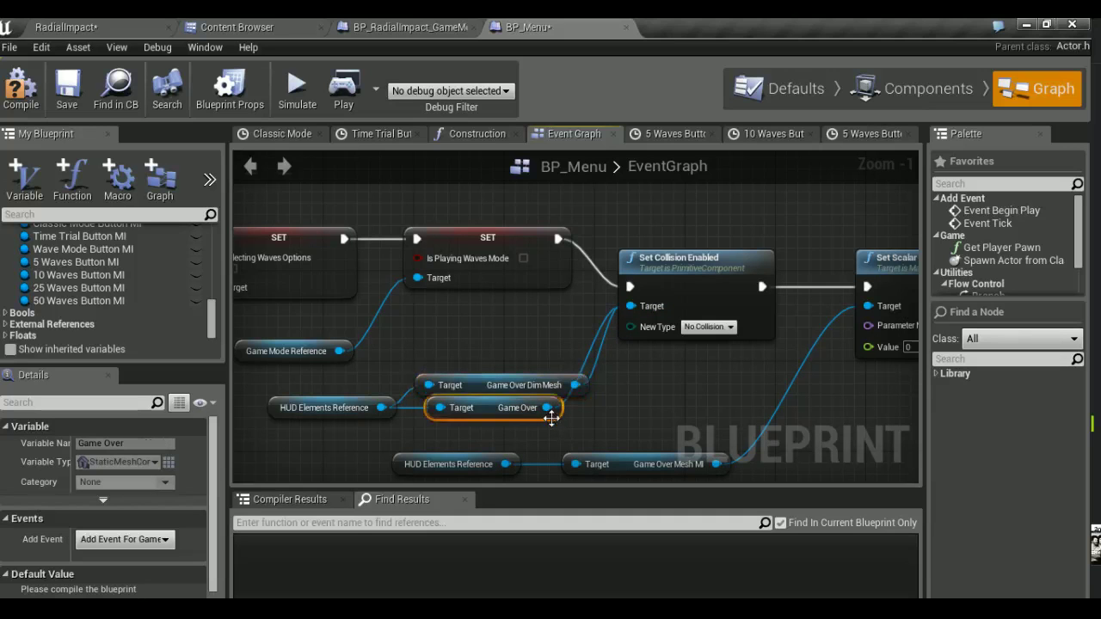
{"action": "key", "text": "Delete"}
{"action": "right_click_drag", "start_coordinate": [650, 363], "coordinate": [529, 363]}
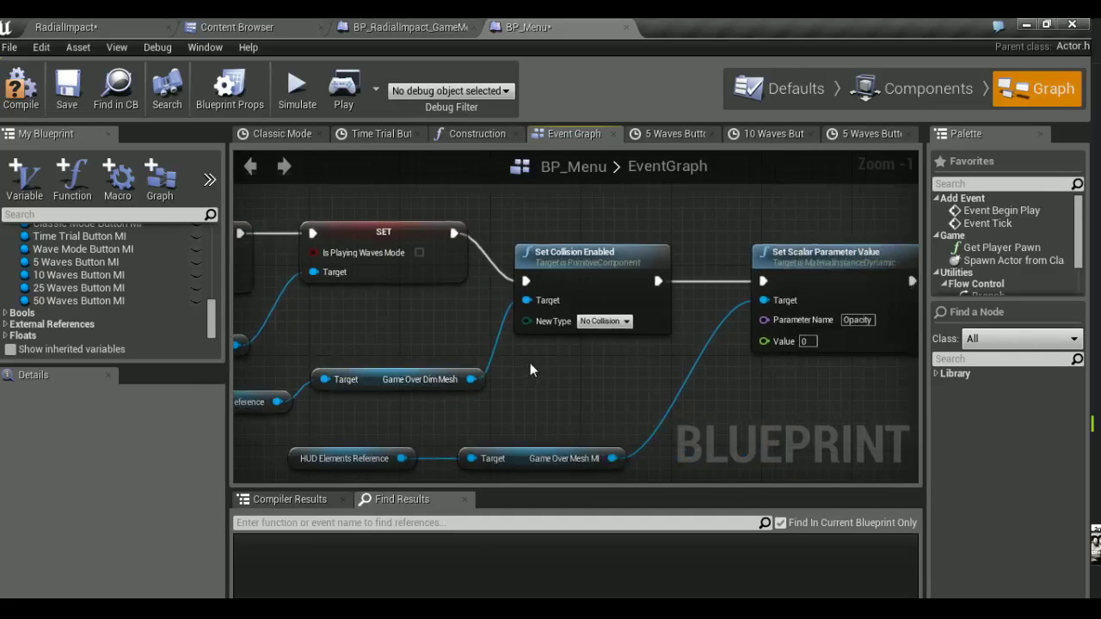
{"action": "scroll", "coordinate": [530, 363], "scroll_direction": "down", "scroll_amount": 3}
{"action": "left_click", "coordinate": [357, 370]}
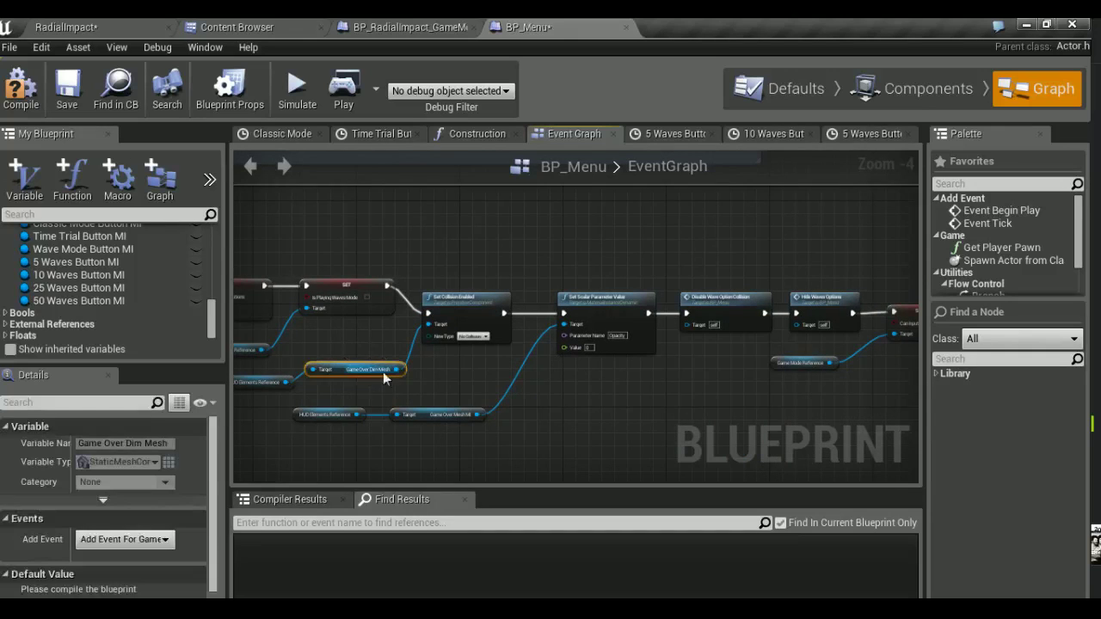
Find the Hide Game Mode Icons chain and delete the Game Over getter node
{"action": "scroll", "coordinate": [451, 376], "scroll_direction": "down", "scroll_amount": 5}
{"action": "scroll", "coordinate": [405, 253], "scroll_direction": "up", "scroll_amount": 5}
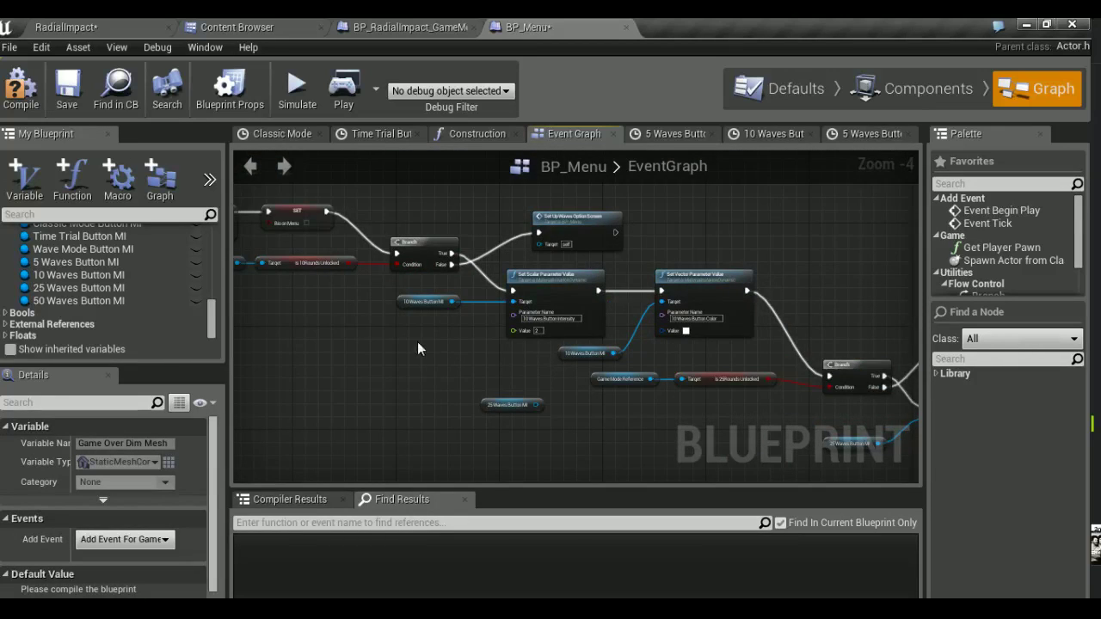
{"action": "right_click_drag", "start_coordinate": [417, 341], "coordinate": [903, 417]}
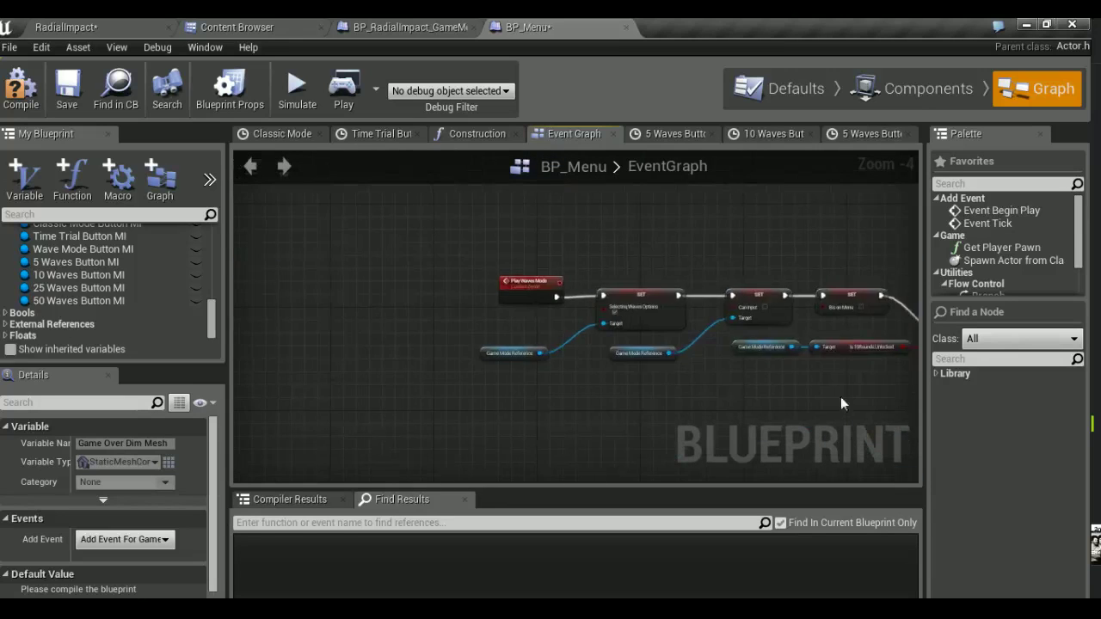
{"action": "scroll", "coordinate": [903, 417], "scroll_direction": "down", "scroll_amount": 5}
{"action": "right_click_drag", "start_coordinate": [903, 417], "coordinate": [298, 396]}
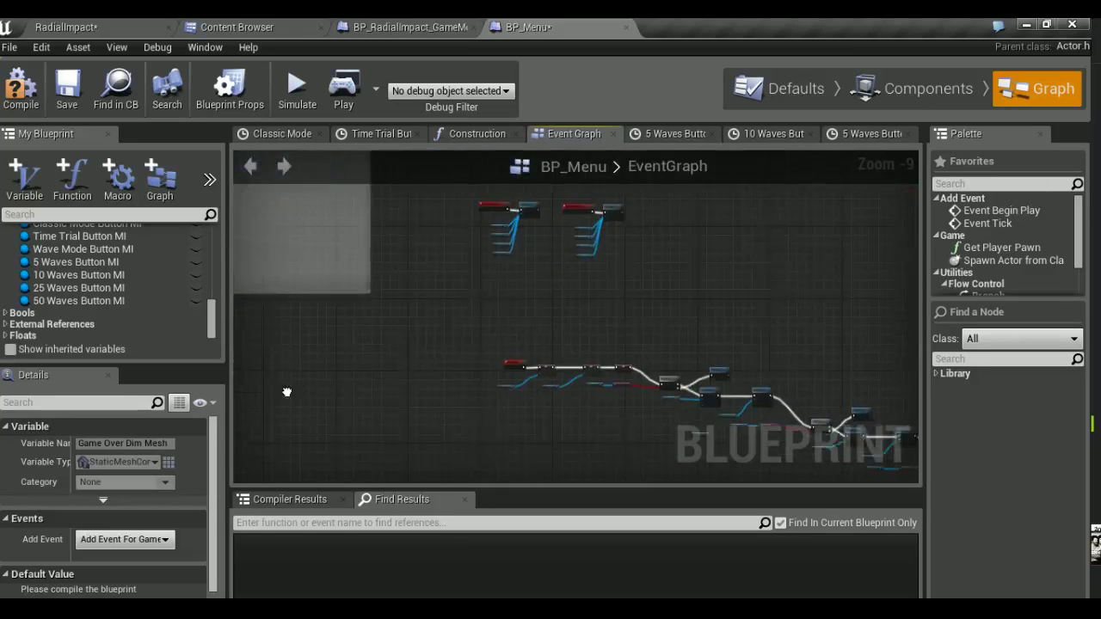
{"action": "scroll", "coordinate": [695, 381], "scroll_direction": "up", "scroll_amount": 3}
{"action": "right_click_drag", "start_coordinate": [695, 381], "coordinate": [448, 404]}
{"action": "scroll", "coordinate": [567, 339], "scroll_direction": "up", "scroll_amount": 1}
{"action": "scroll", "coordinate": [567, 339], "scroll_direction": "up", "scroll_amount": 3}
{"action": "right_click_drag", "start_coordinate": [541, 342], "coordinate": [481, 336]}
{"action": "left_click", "coordinate": [535, 355]}
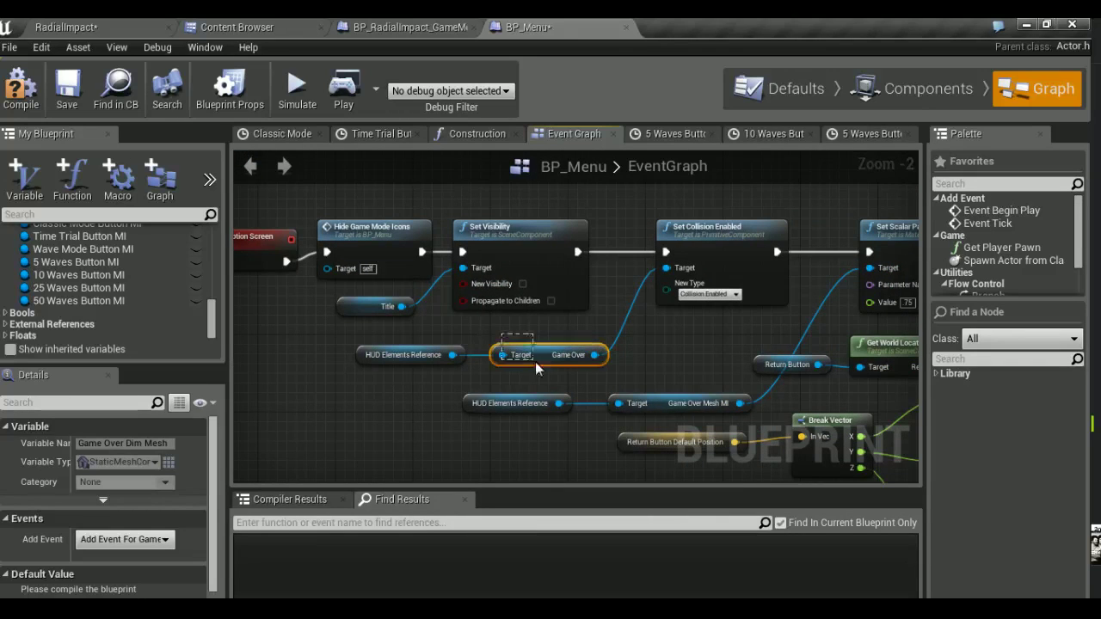
{"action": "key", "text": "Delete"}
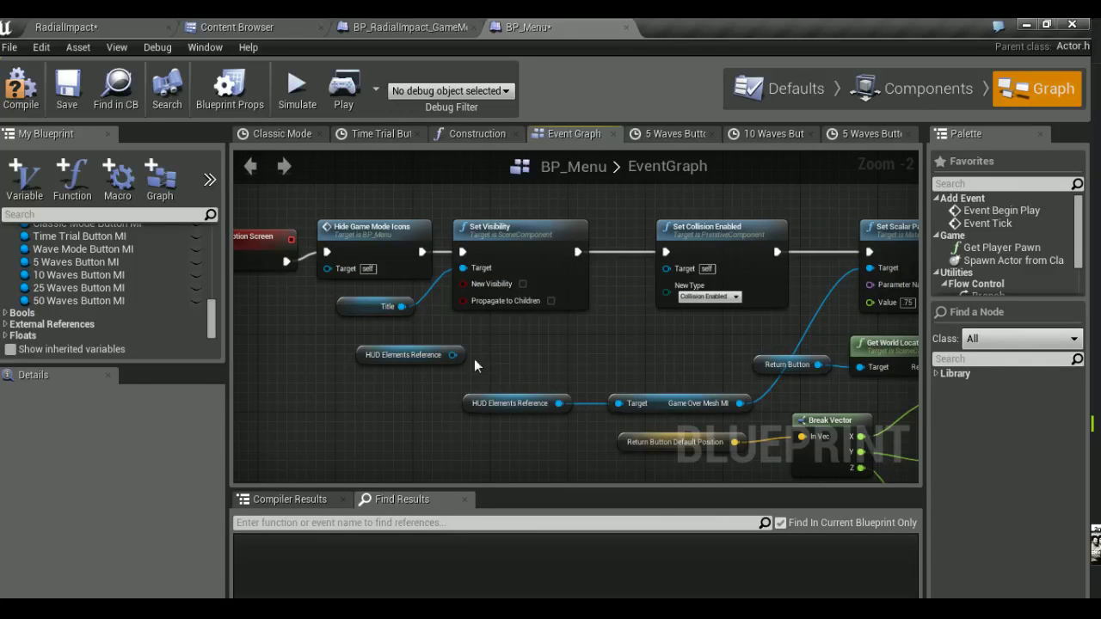
Restore Game Over Dim Mesh and wire it into Set Collision Enabled's Target pin
{"action": "key", "text": "ctrl+z"}
{"action": "left_click_drag", "start_coordinate": [511, 373], "coordinate": [543, 364], "text": "ctrl"}
{"action": "left_click_drag", "start_coordinate": [629, 354], "coordinate": [667, 268]}
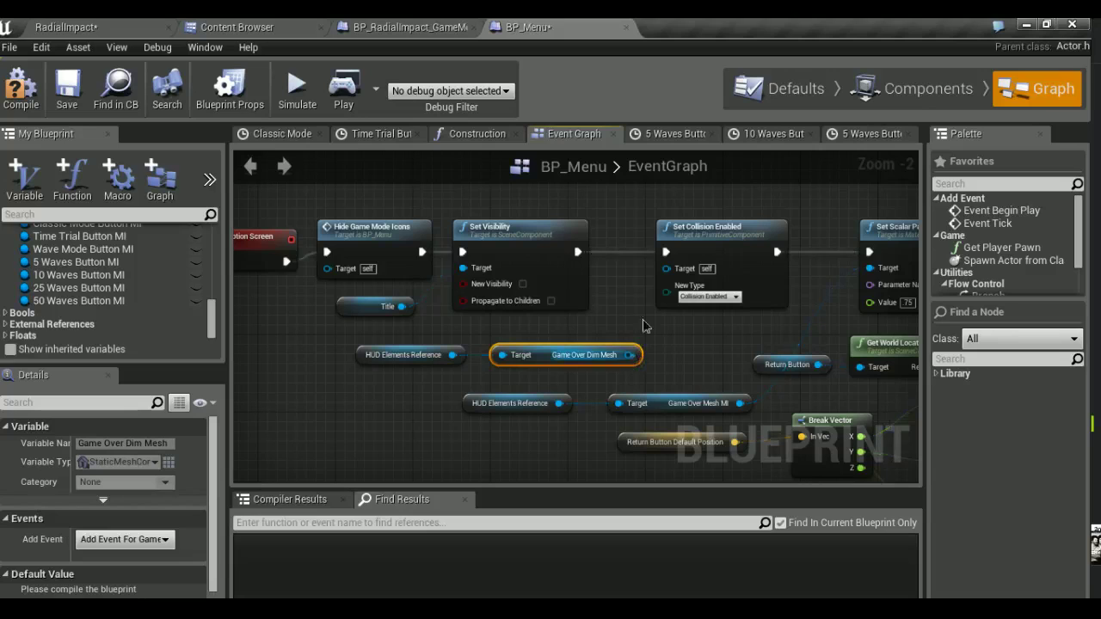
Move the reference and Game Over Dim Mesh nodes further left
{"action": "left_click_drag", "start_coordinate": [444, 323], "coordinate": [537, 405]}
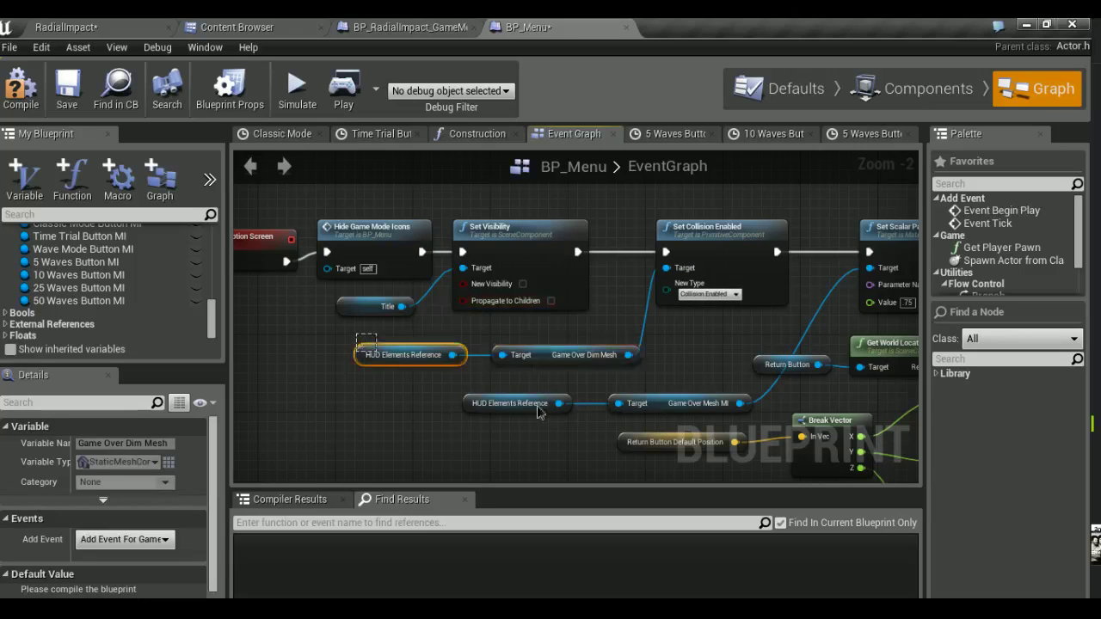
{"action": "left_click", "coordinate": [525, 397], "text": "ctrl"}
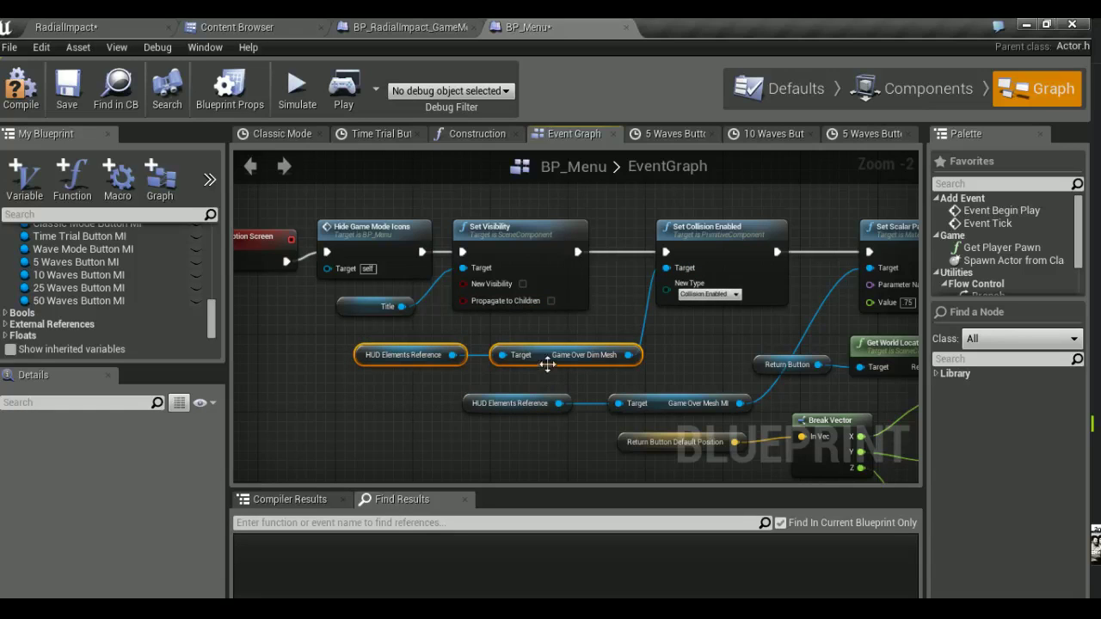
{"action": "left_click_drag", "start_coordinate": [547, 363], "coordinate": [479, 364]}
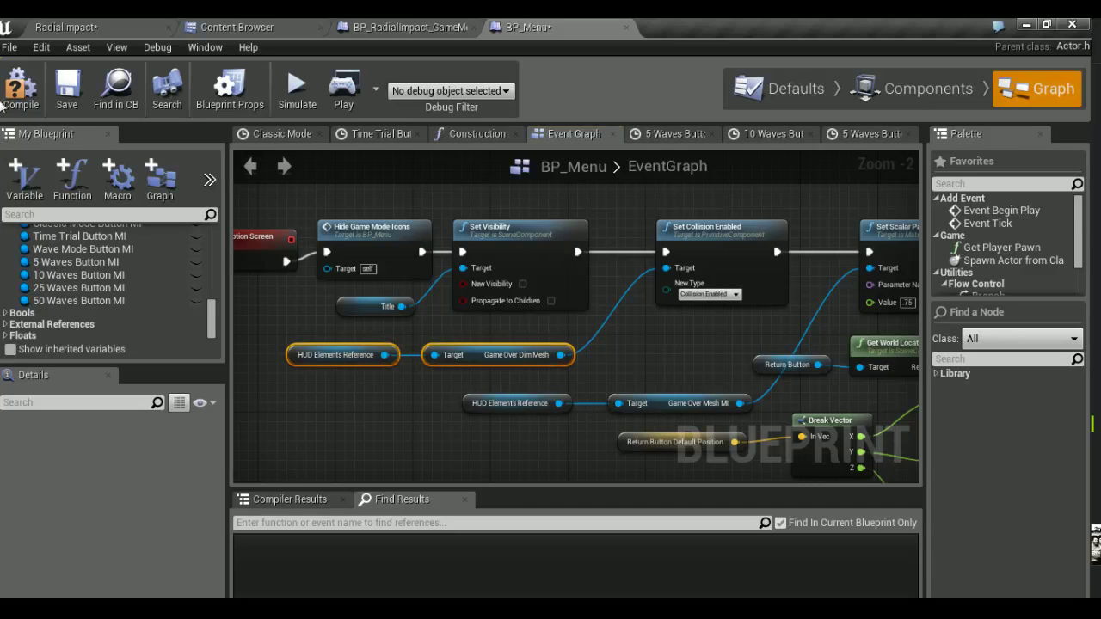
Compile BP_Menu and save all modified assets
{"action": "left_click", "coordinate": [20, 88]}
{"action": "left_click", "coordinate": [69, 26]}
{"action": "key", "text": "ctrl+shift+s"}
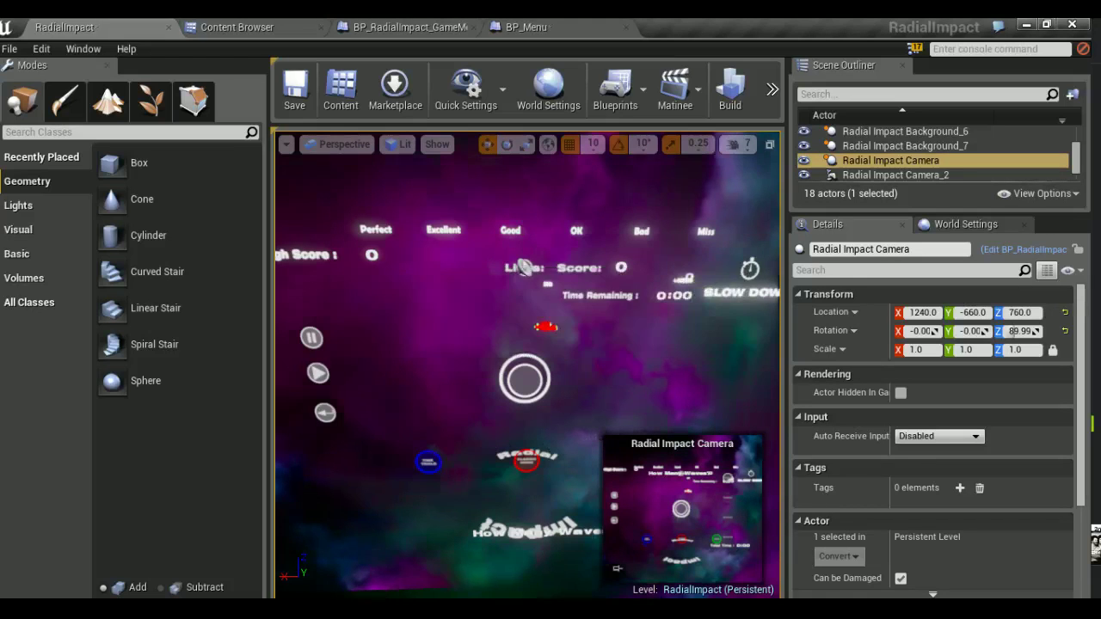
Start a Waves mode game with a wave count, then close the preview and return to BP_Menu
{"action": "scroll", "coordinate": [524, 344], "scroll_direction": "up", "scroll_amount": 3}
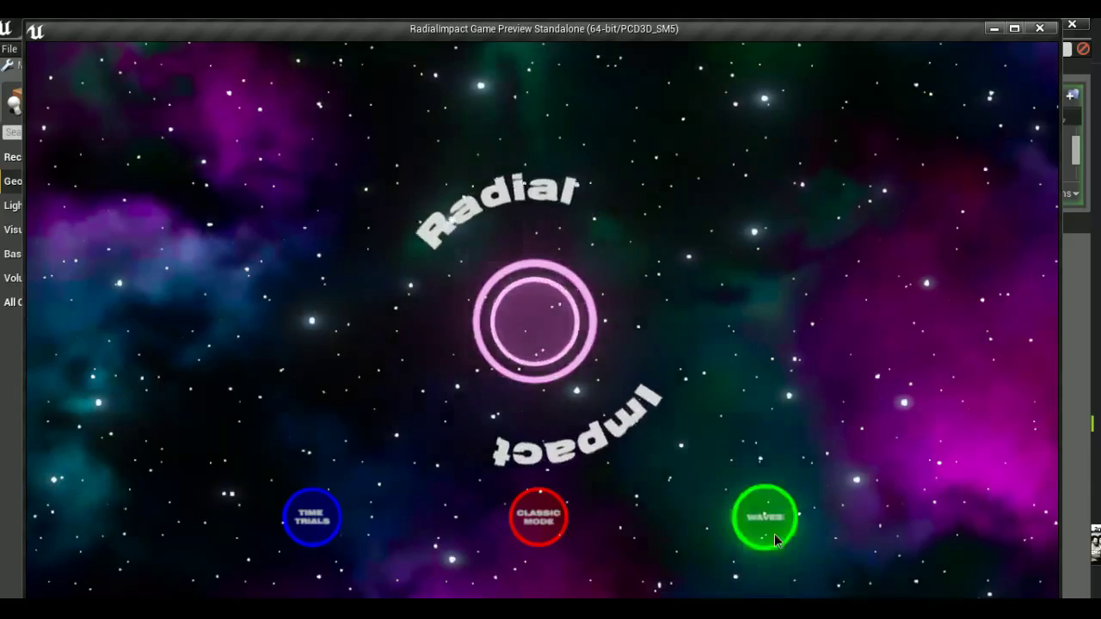
{"action": "left_click", "coordinate": [765, 516]}
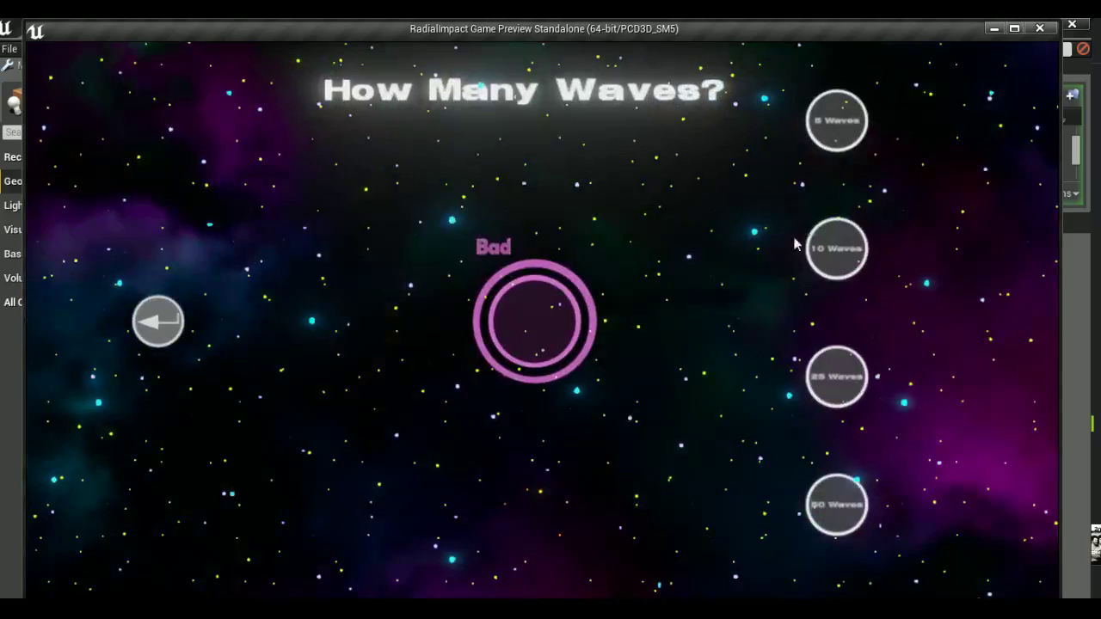
{"action": "left_click", "coordinate": [836, 250]}
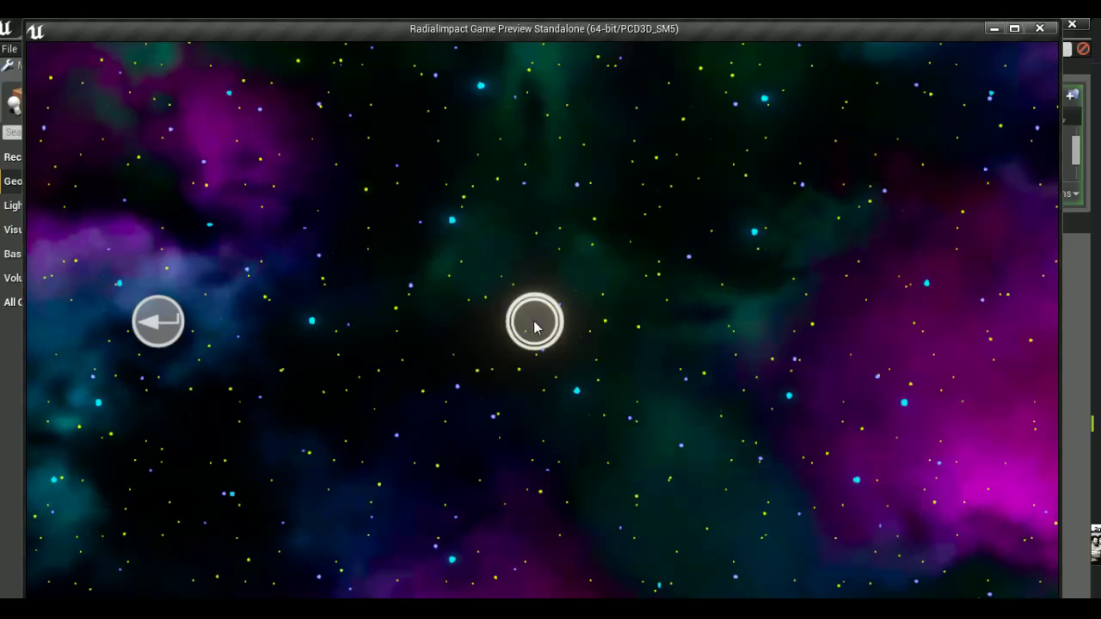
{"action": "key", "text": "Escape"}
{"action": "left_click", "coordinate": [527, 26]}
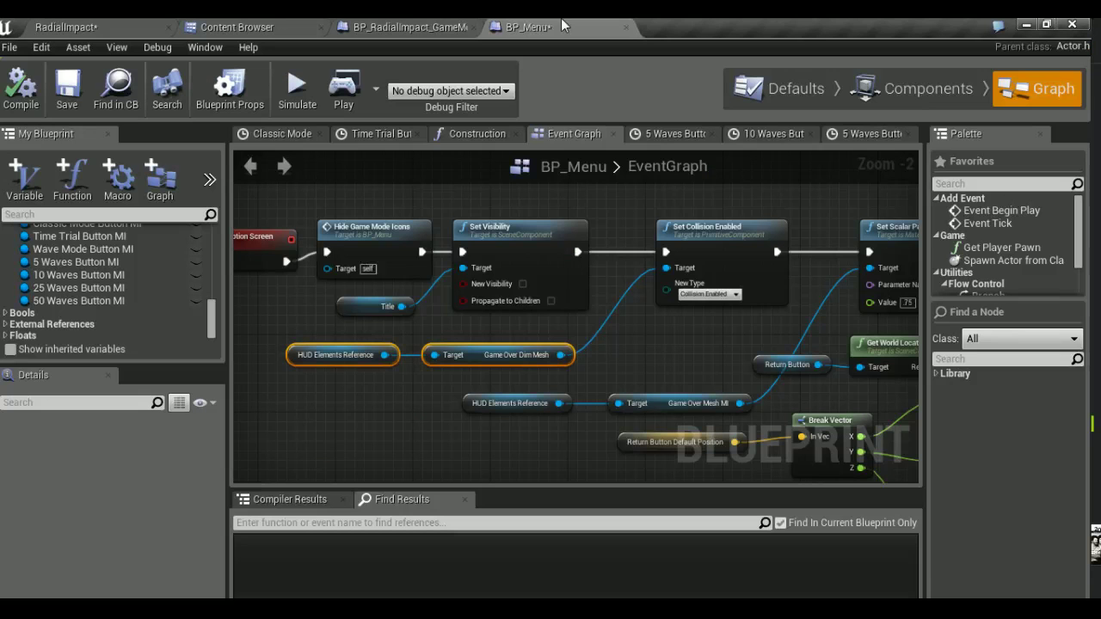
Check Is Playing Waves Mode on the SET node in the Play Waves Mode chain
{"action": "scroll", "coordinate": [536, 290], "scroll_direction": "down", "scroll_amount": 3}
{"action": "scroll", "coordinate": [654, 319], "scroll_direction": "down", "scroll_amount": 4}
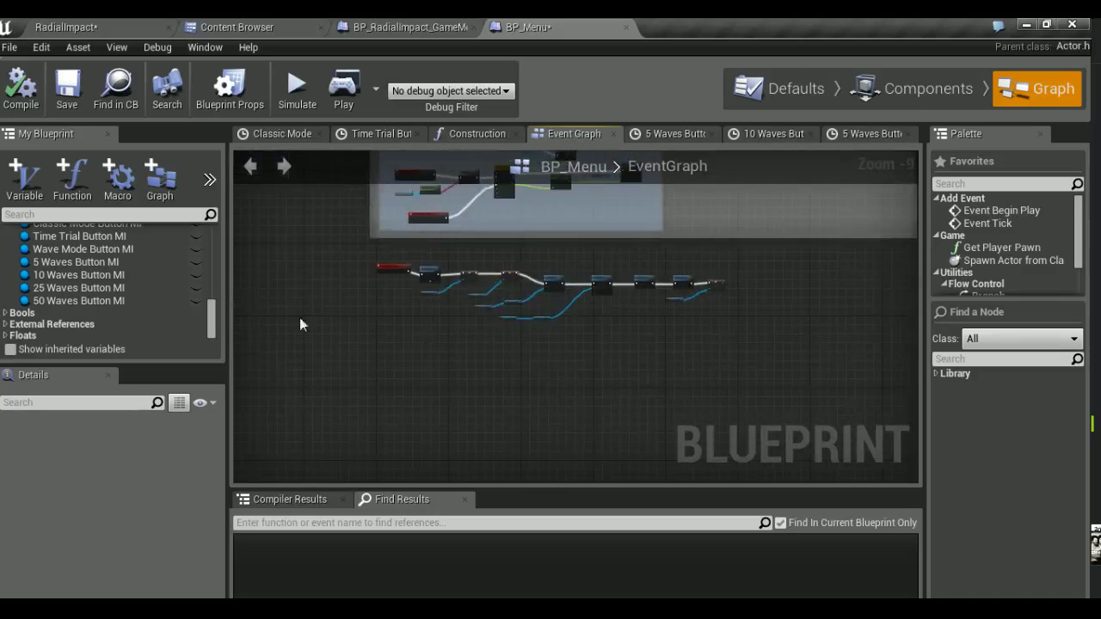
{"action": "scroll", "coordinate": [503, 288], "scroll_direction": "up", "scroll_amount": 3}
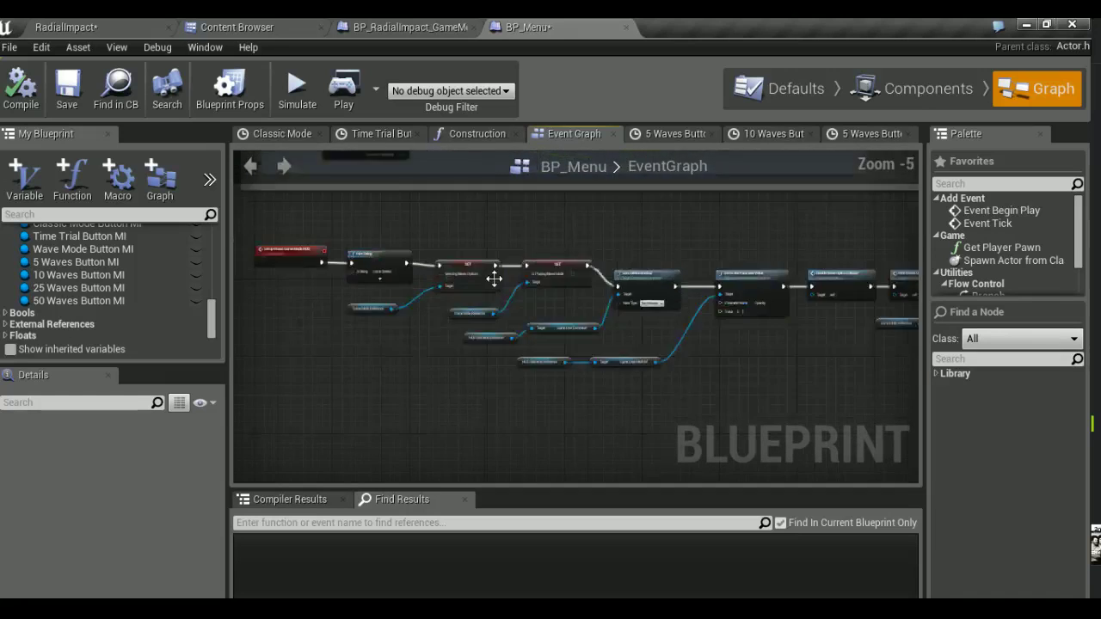
{"action": "scroll", "coordinate": [511, 293], "scroll_direction": "up", "scroll_amount": 3}
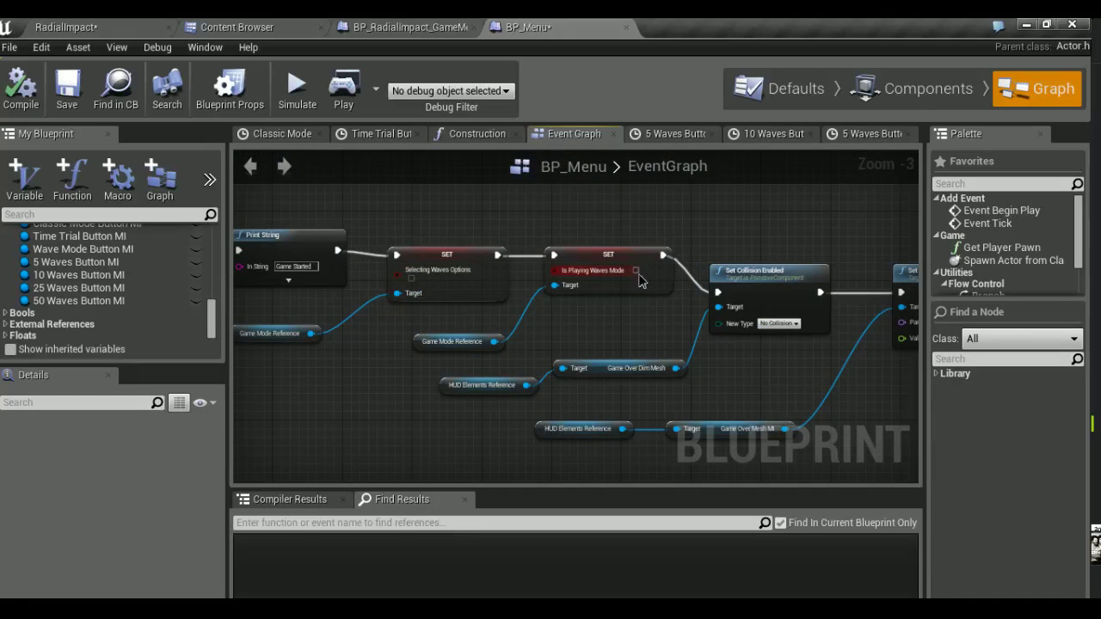
{"action": "right_click_drag", "start_coordinate": [649, 305], "coordinate": [599, 351]}
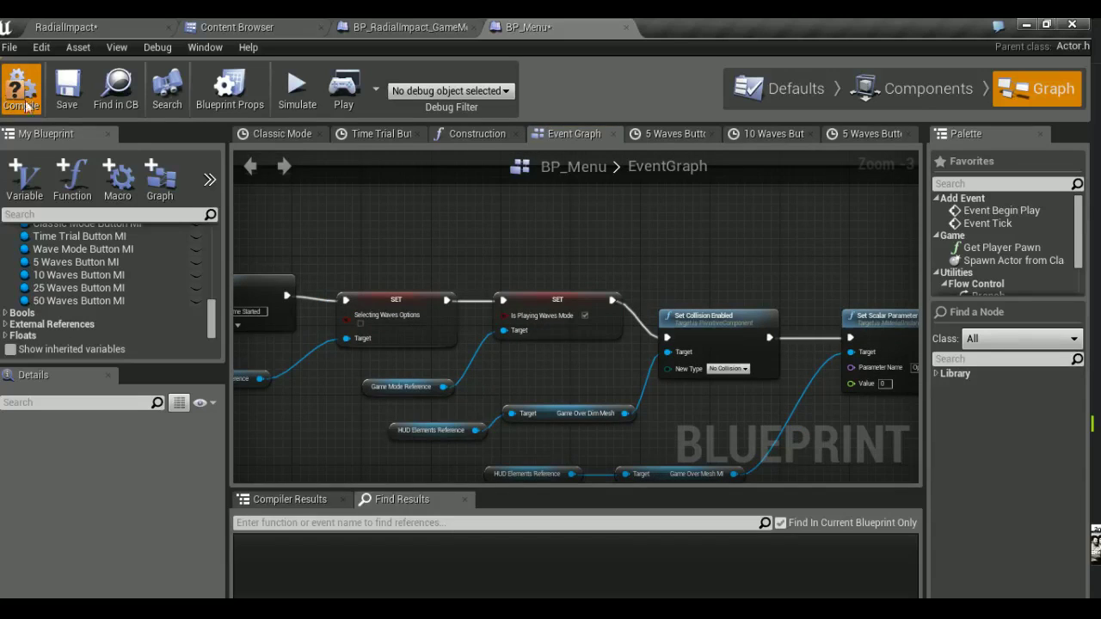
{"action": "right_click_drag", "start_coordinate": [579, 244], "coordinate": [629, 334]}
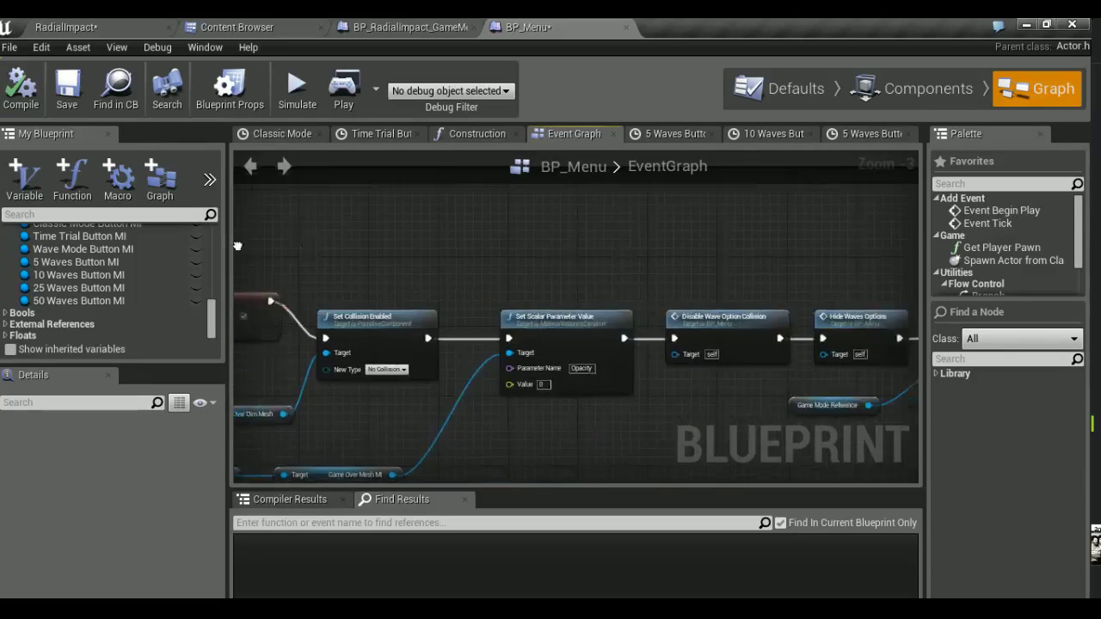
{"action": "scroll", "coordinate": [537, 201], "scroll_direction": "down", "scroll_amount": 6}
{"action": "scroll", "coordinate": [717, 226], "scroll_direction": "down", "scroll_amount": 3}
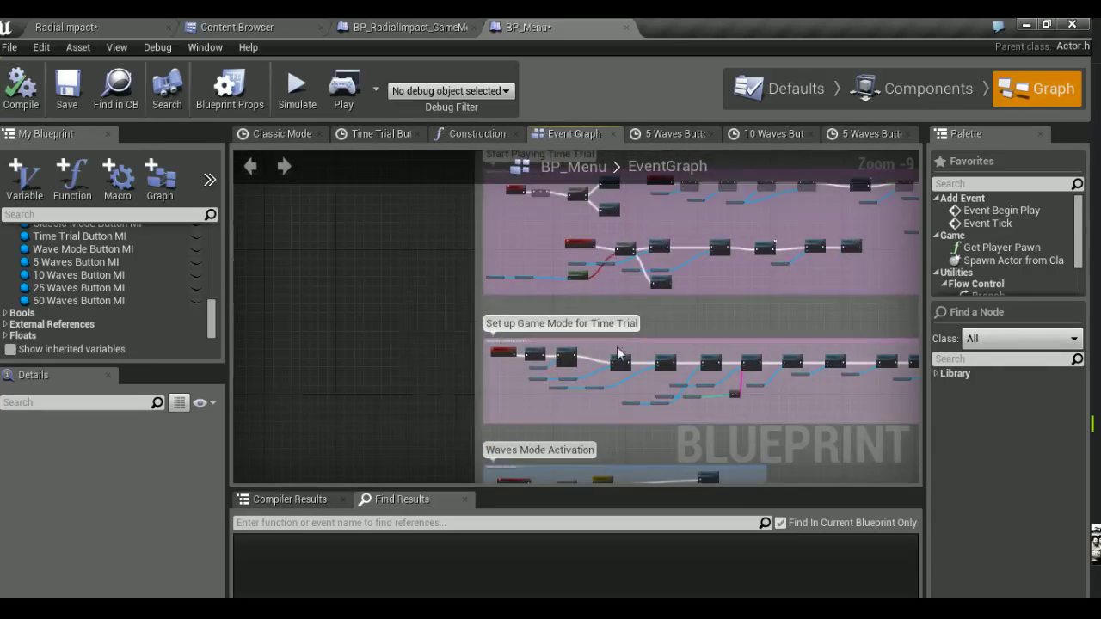
{"action": "right_click_drag", "start_coordinate": [521, 312], "coordinate": [807, 439]}
{"action": "scroll", "coordinate": [565, 348], "scroll_direction": "up", "scroll_amount": 2}
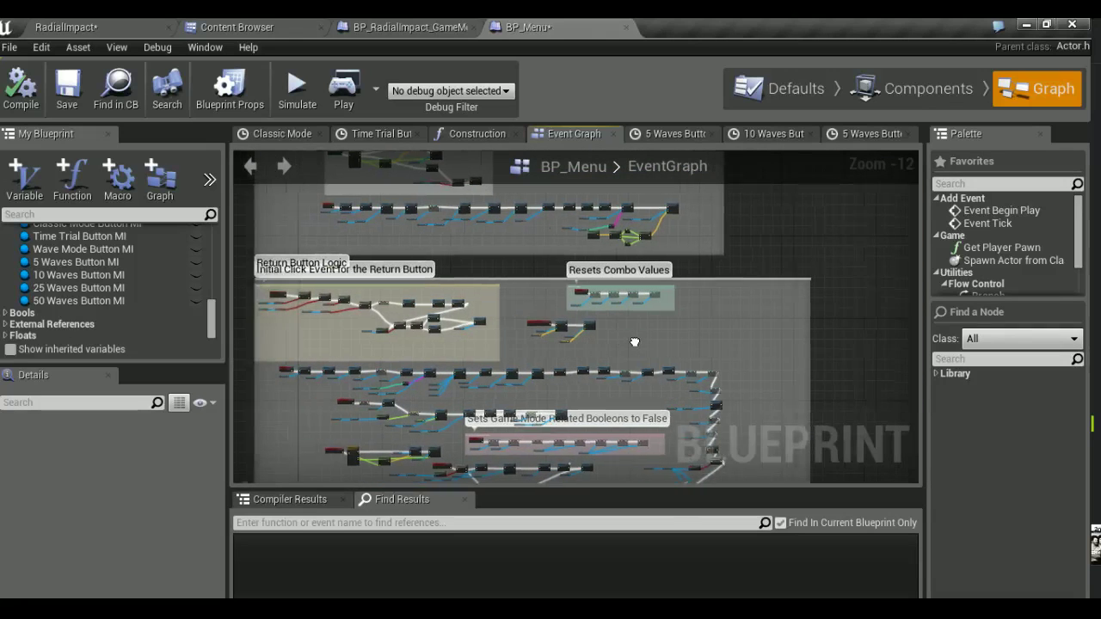
Add a Reset Scale And Position Of Return Button call after the Can Input SET
{"action": "scroll", "coordinate": [580, 333], "scroll_direction": "up", "scroll_amount": 4}
{"action": "scroll", "coordinate": [579, 333], "scroll_direction": "up", "scroll_amount": 2}
{"action": "scroll", "coordinate": [427, 325], "scroll_direction": "up", "scroll_amount": 1}
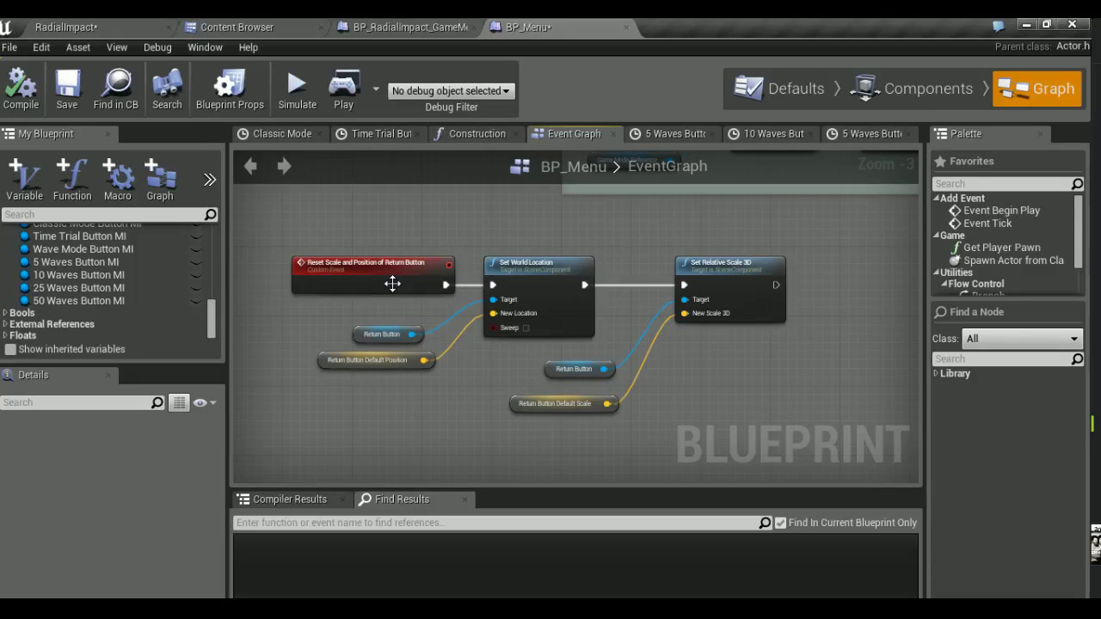
{"action": "scroll", "coordinate": [546, 357], "scroll_direction": "down", "scroll_amount": 9}
{"action": "right_click_drag", "start_coordinate": [546, 357], "coordinate": [547, 325]}
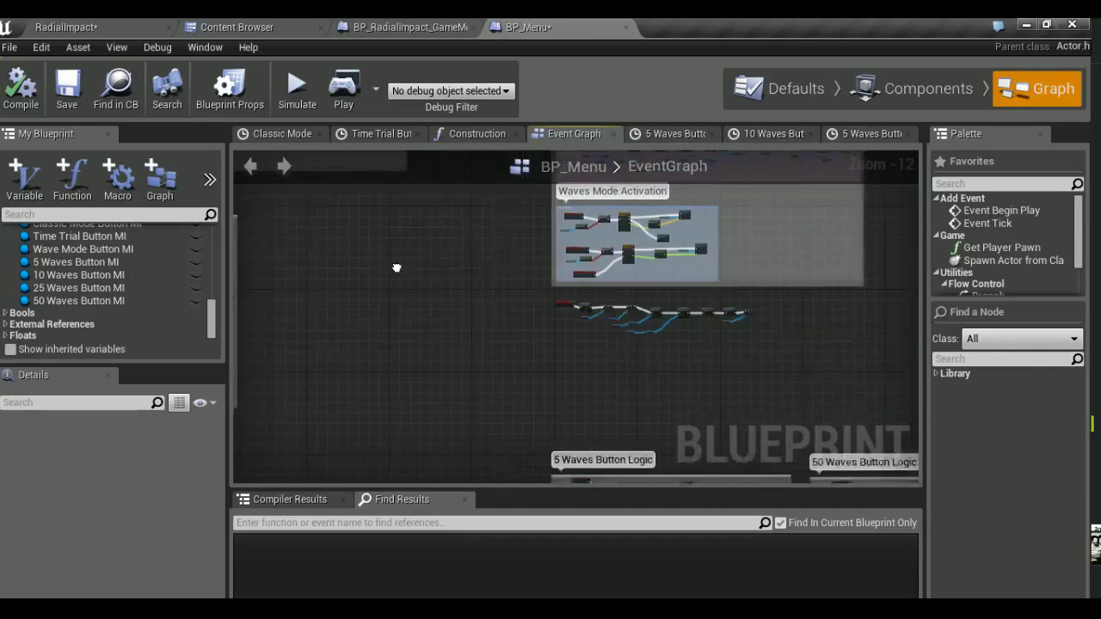
{"action": "scroll", "coordinate": [547, 325], "scroll_direction": "up", "scroll_amount": 5}
{"action": "scroll", "coordinate": [498, 318], "scroll_direction": "up", "scroll_amount": 4}
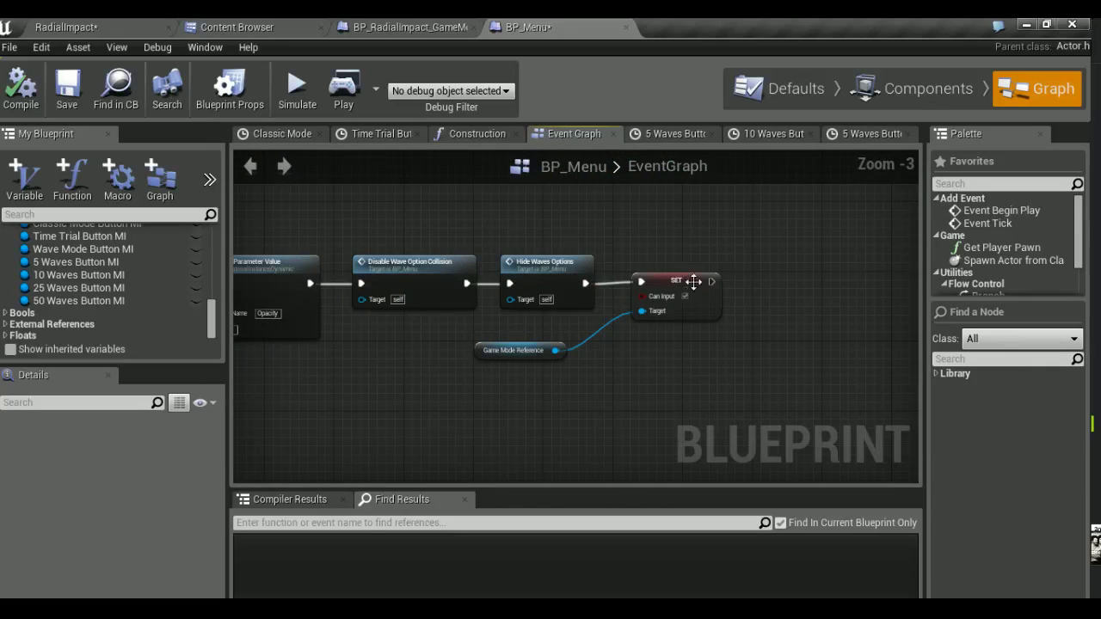
{"action": "left_click_drag", "start_coordinate": [712, 282], "coordinate": [746, 282]}
{"action": "type", "text": "reset"}
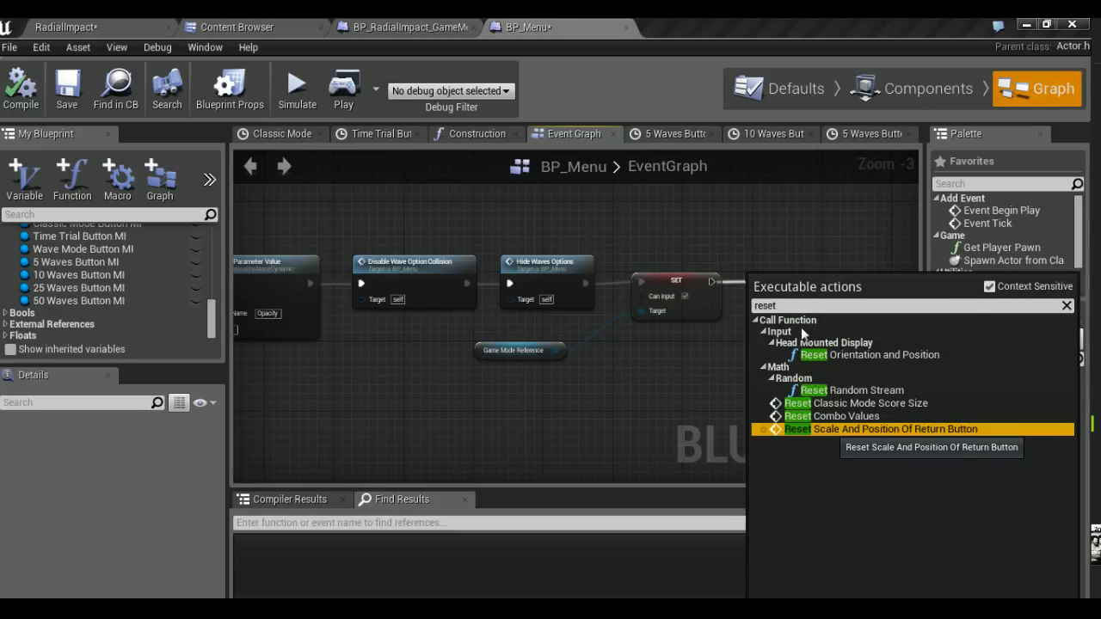
{"action": "left_click", "coordinate": [830, 428]}
{"action": "left_click_drag", "start_coordinate": [775, 298], "coordinate": [787, 272]}
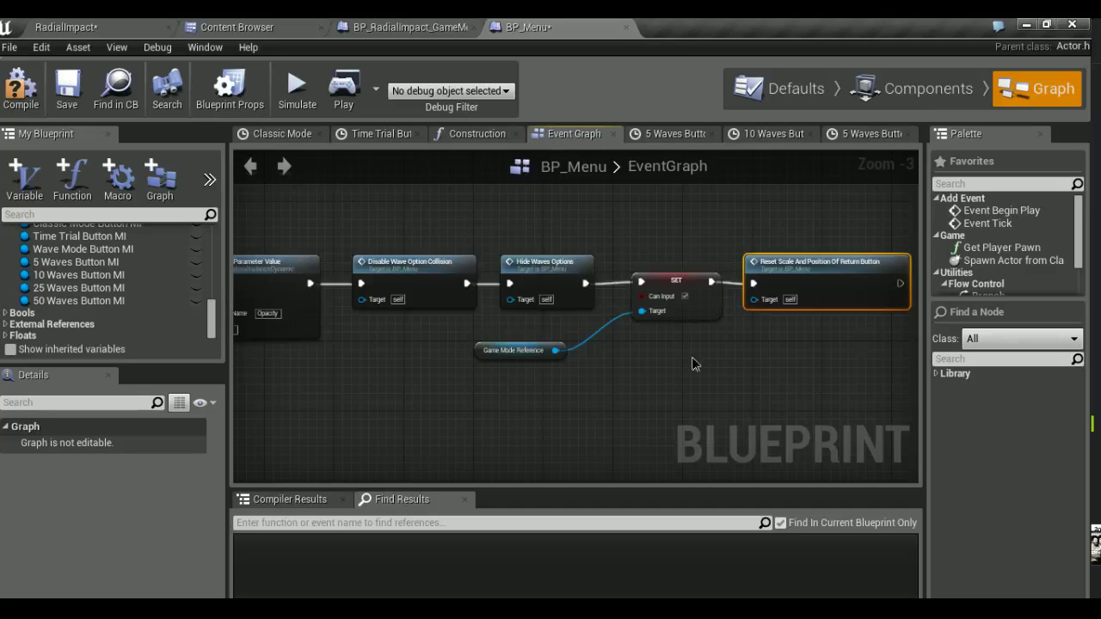
Add an Un Hide Gameplay Icons call after the Reset node, aligned on the exec wire
{"action": "right_click_drag", "start_coordinate": [799, 350], "coordinate": [609, 373]}
{"action": "left_click_drag", "start_coordinate": [706, 312], "coordinate": [811, 312]}
{"action": "type", "text": "unh"}
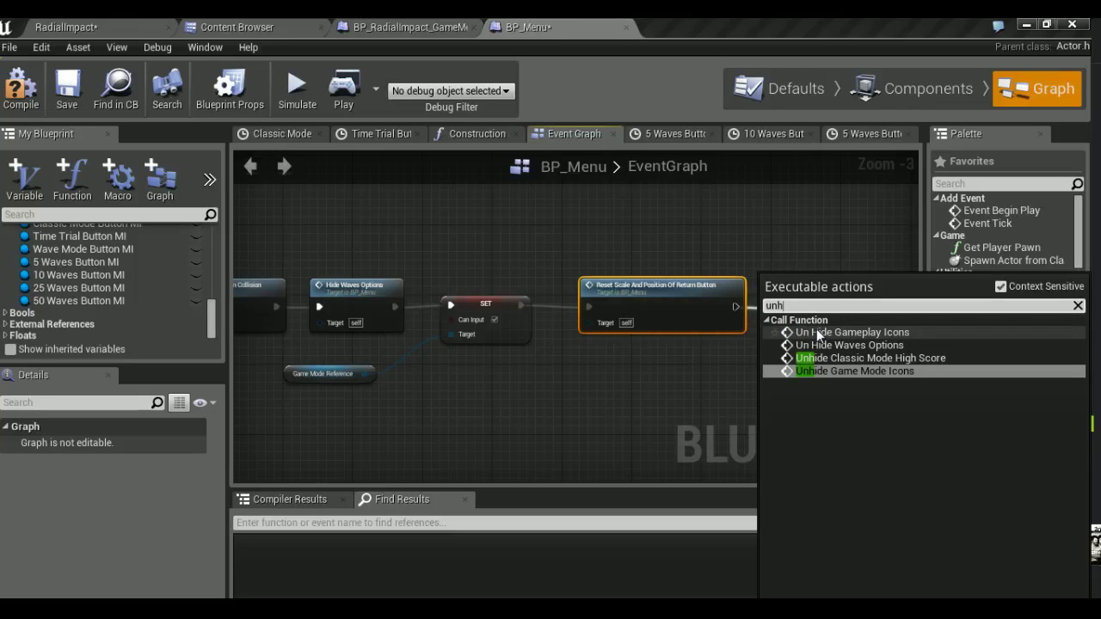
{"action": "left_click", "coordinate": [816, 332]}
{"action": "left_click_drag", "start_coordinate": [828, 334], "coordinate": [811, 298]}
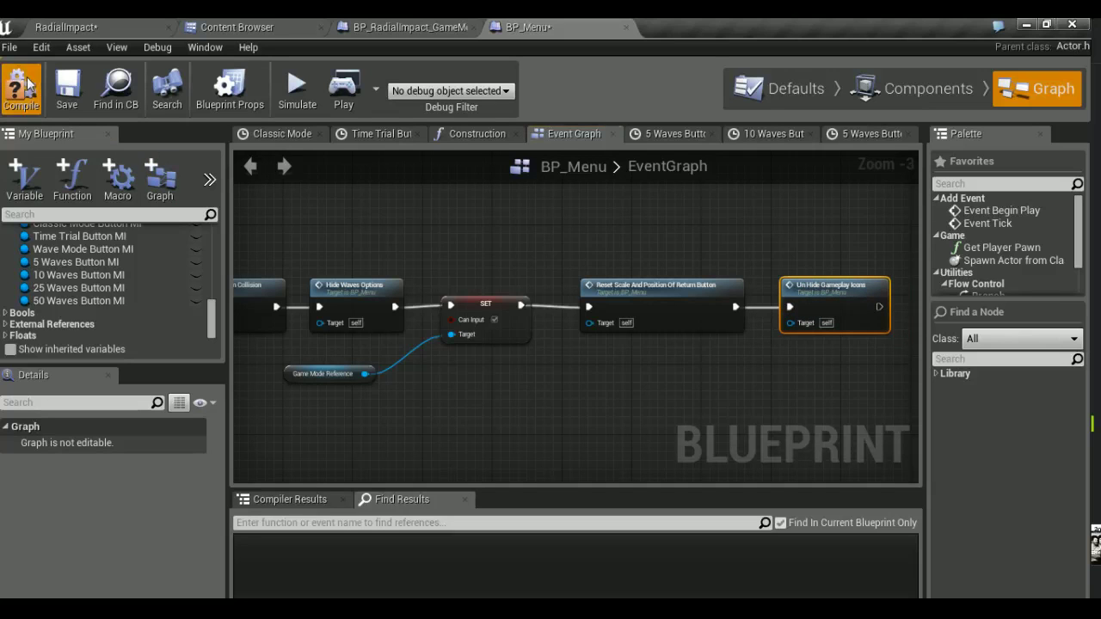
Save, play-test a Waves game through to returning to the menu, then reopen BP_Menu
{"action": "left_click", "coordinate": [99, 24]}
{"action": "key", "text": "ctrl+s"}
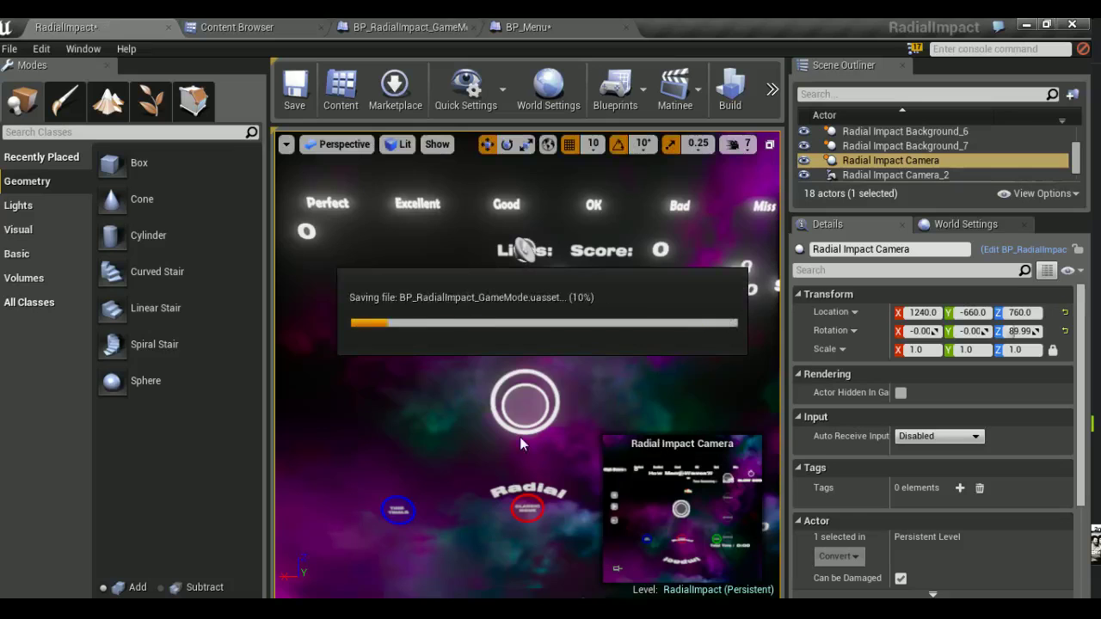
{"action": "key", "text": "alt+p"}
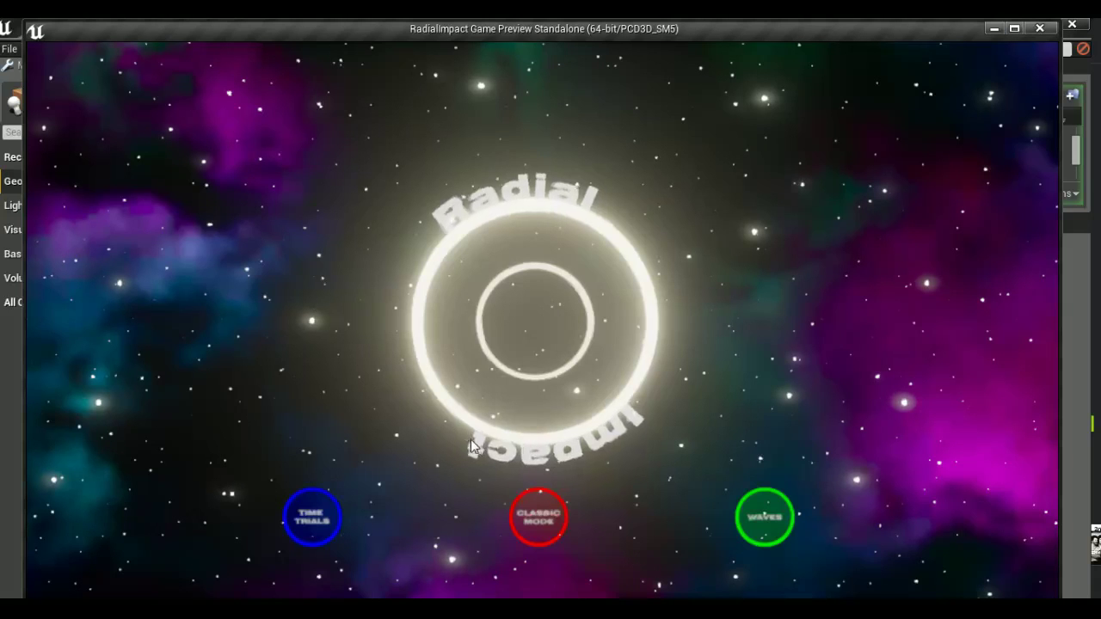
{"action": "left_click", "coordinate": [738, 518]}
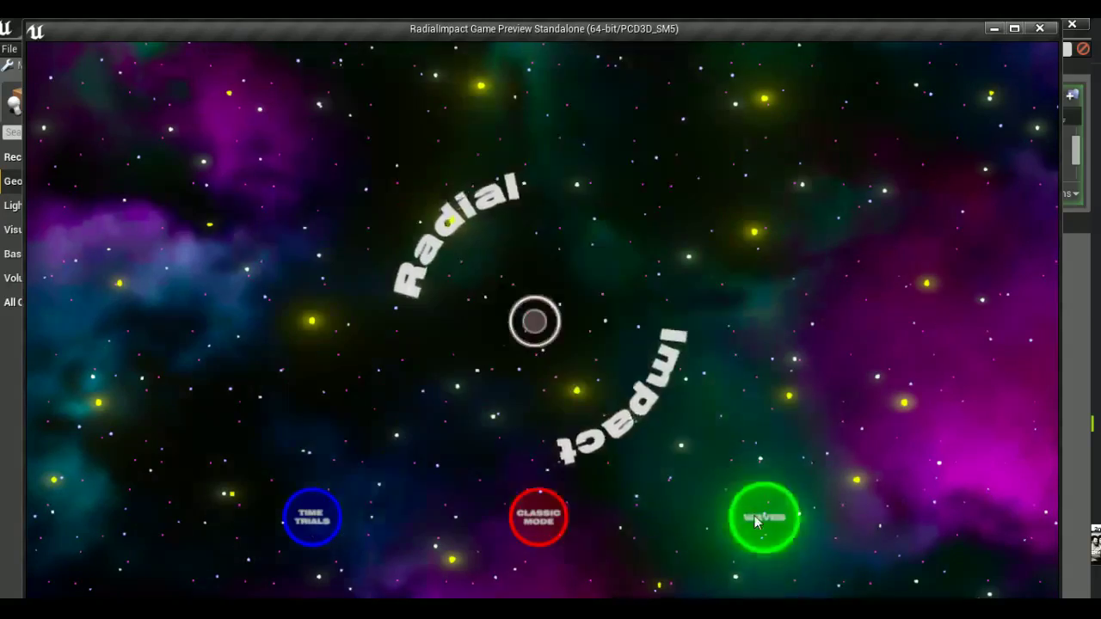
{"action": "left_click", "coordinate": [854, 136]}
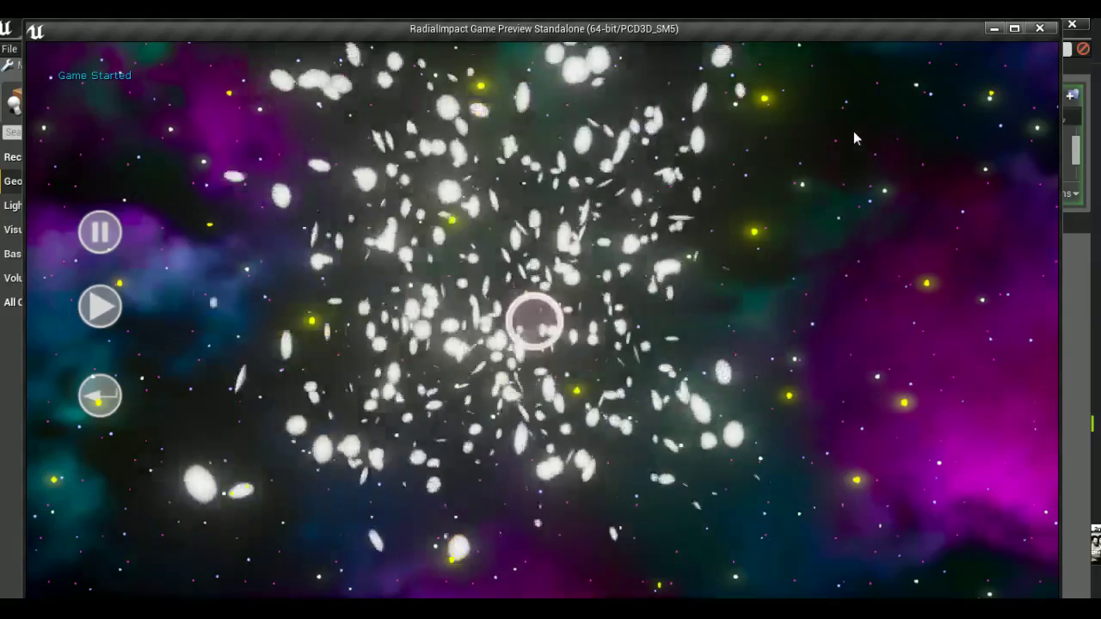
{"action": "left_click", "coordinate": [536, 327]}
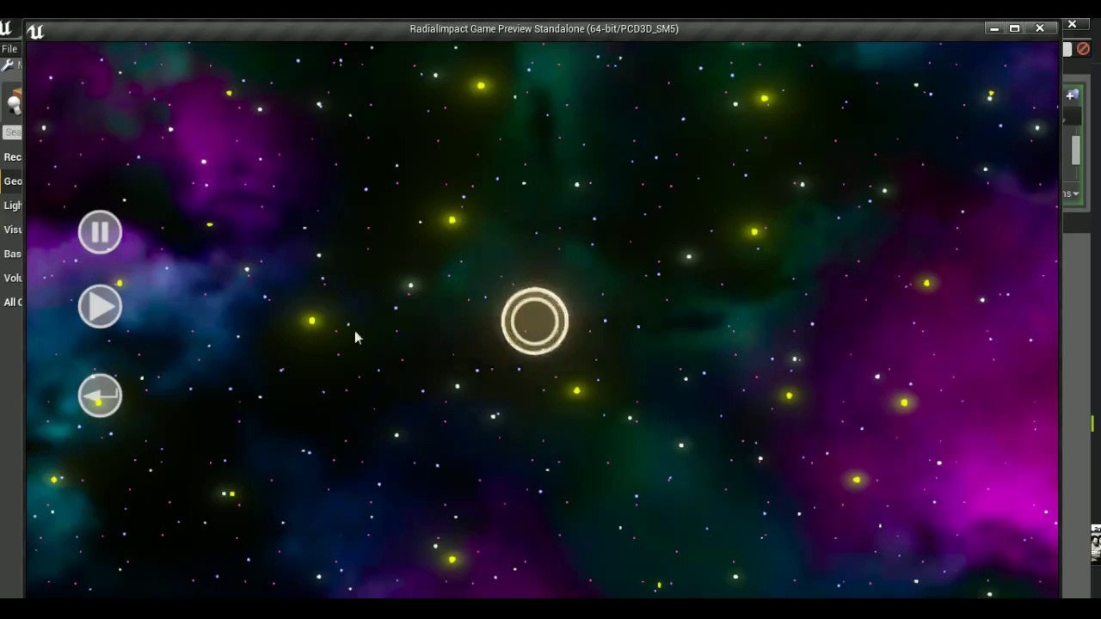
{"action": "left_click", "coordinate": [108, 389]}
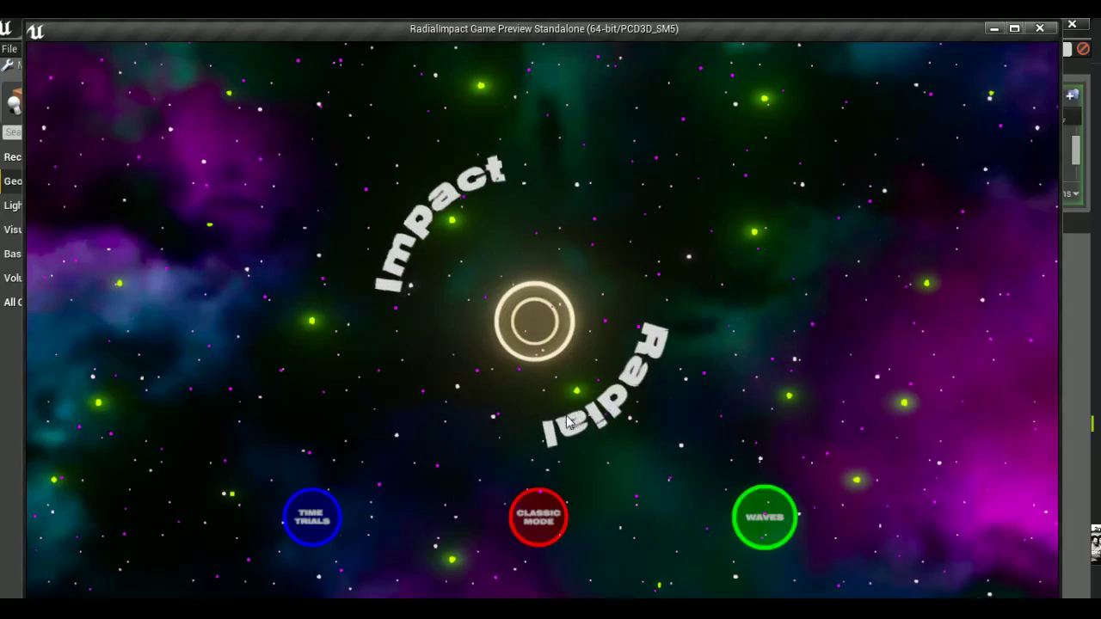
{"action": "key", "text": "Escape"}
{"action": "left_click", "coordinate": [513, 26]}
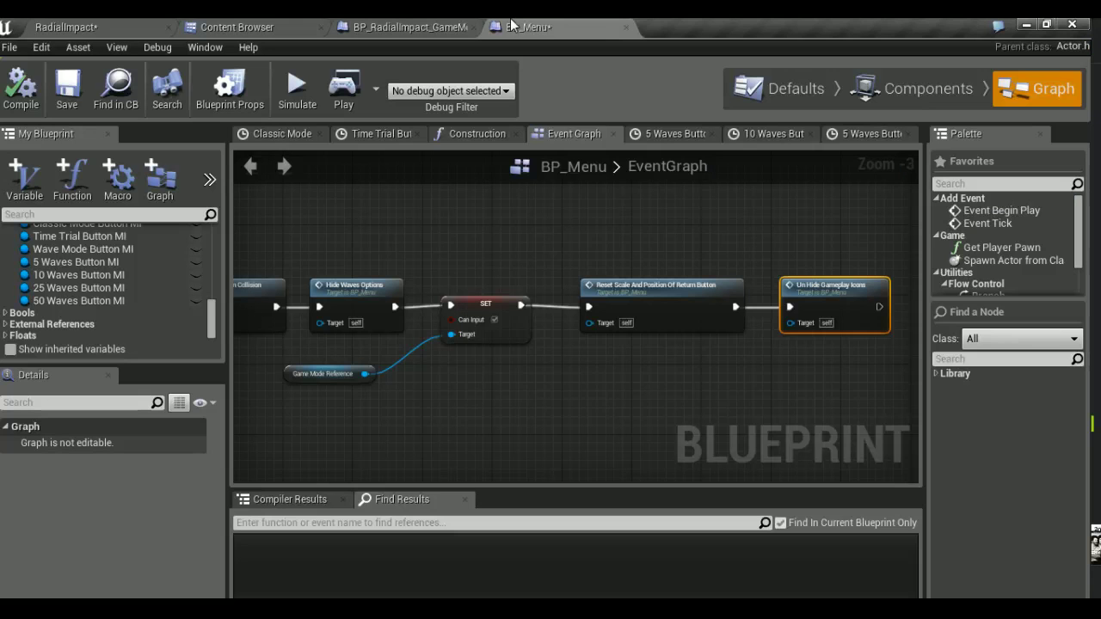
Open BP_Dynamic_Circle from the Content Browser's BluePrints folder
{"action": "left_click", "coordinate": [234, 27]}
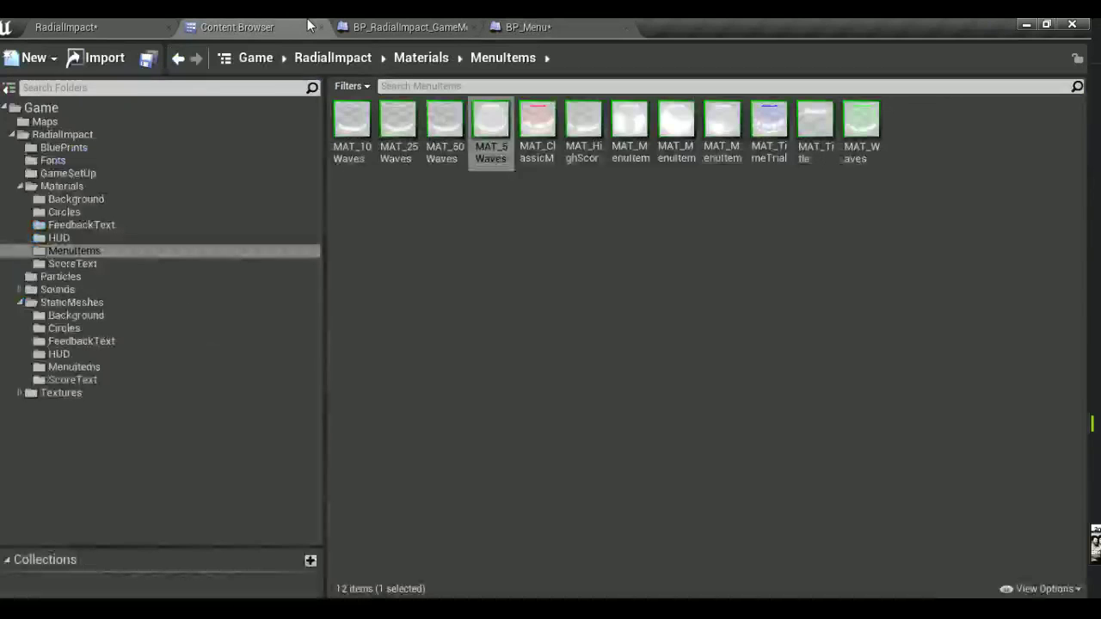
{"action": "left_click", "coordinate": [18, 187]}
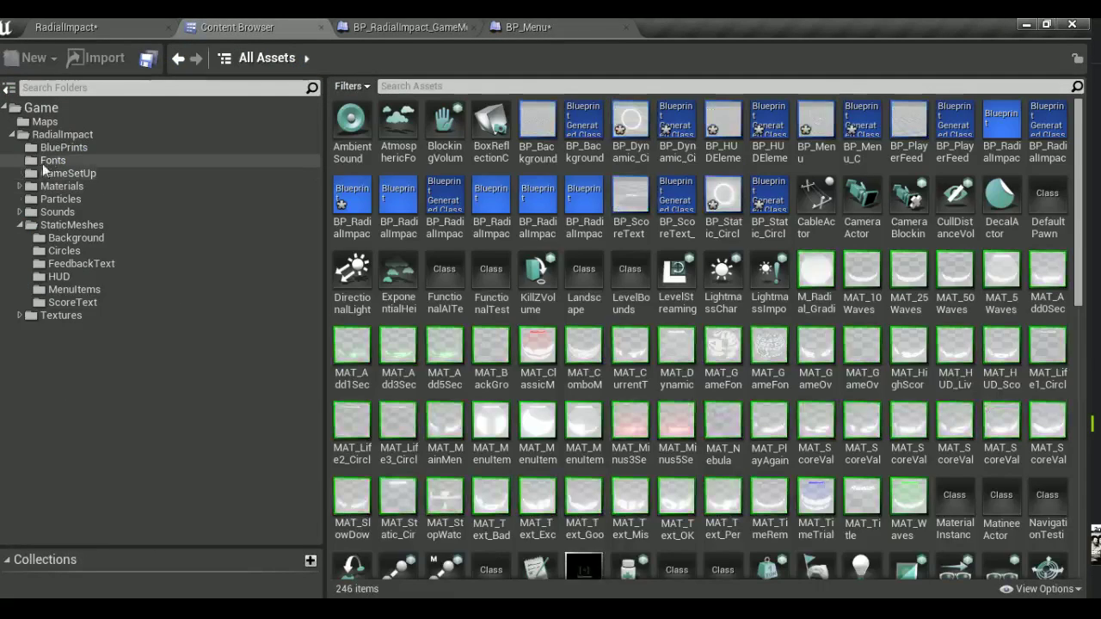
{"action": "left_click", "coordinate": [53, 160]}
{"action": "left_click", "coordinate": [63, 147]}
{"action": "double_click", "coordinate": [400, 127]}
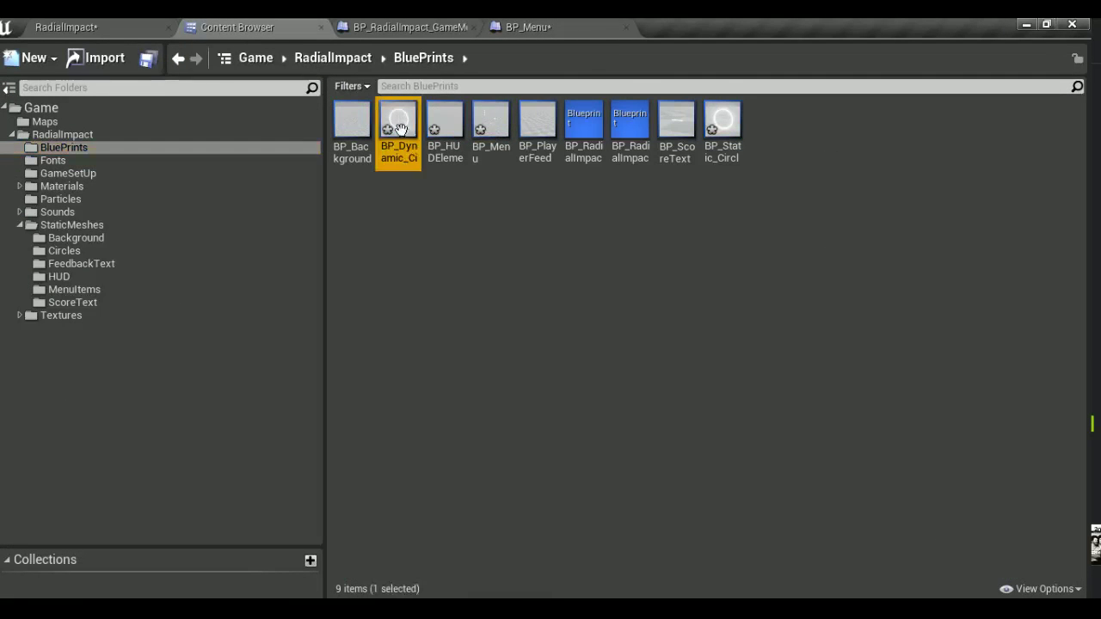
Move the four-node branch chain to the left to make room
{"action": "scroll", "coordinate": [626, 326], "scroll_direction": "down", "scroll_amount": 6}
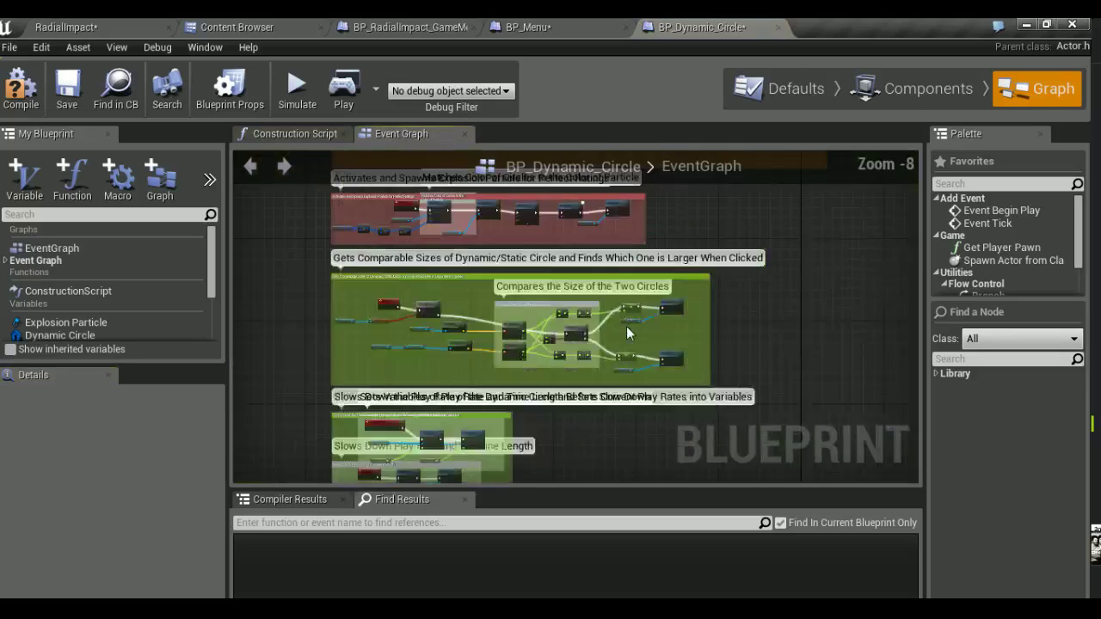
{"action": "scroll", "coordinate": [626, 326], "scroll_direction": "down", "scroll_amount": 4}
{"action": "scroll", "coordinate": [523, 273], "scroll_direction": "up", "scroll_amount": 1}
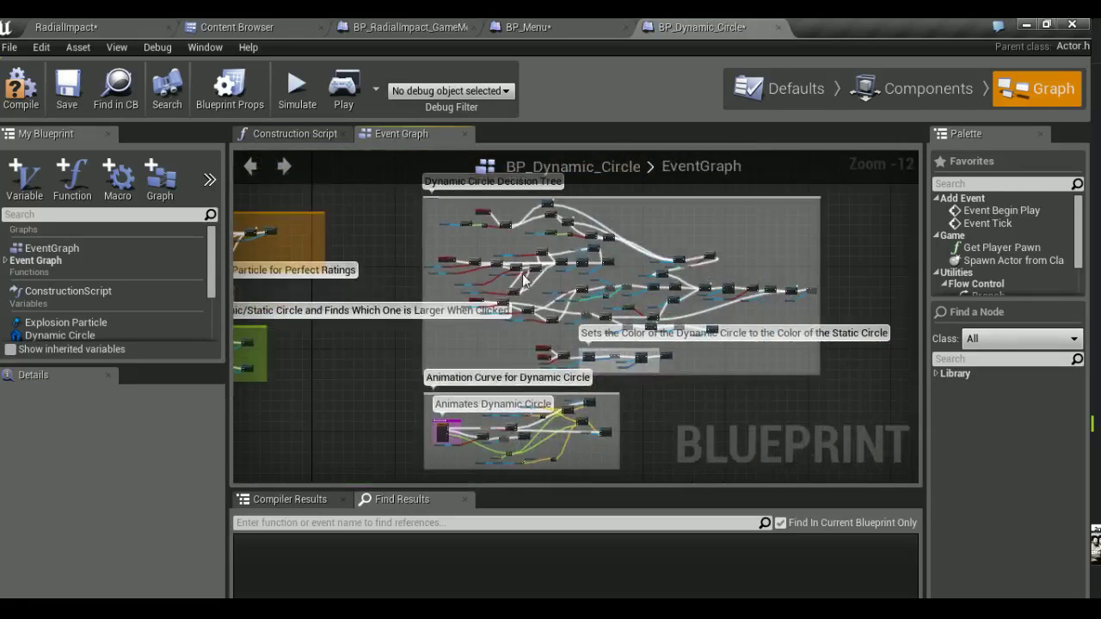
{"action": "scroll", "coordinate": [522, 273], "scroll_direction": "up", "scroll_amount": 8}
{"action": "scroll", "coordinate": [553, 331], "scroll_direction": "up", "scroll_amount": 2}
{"action": "scroll", "coordinate": [615, 326], "scroll_direction": "down", "scroll_amount": 3}
{"action": "mouse_move", "coordinate": [615, 326]}
{"action": "right_mouse_down"}
{"action": "mouse_move", "coordinate": [606, 210]}
{"action": "mouse_move", "coordinate": [477, 156]}
{"action": "mouse_move", "coordinate": [433, 283]}
{"action": "right_mouse_up"}
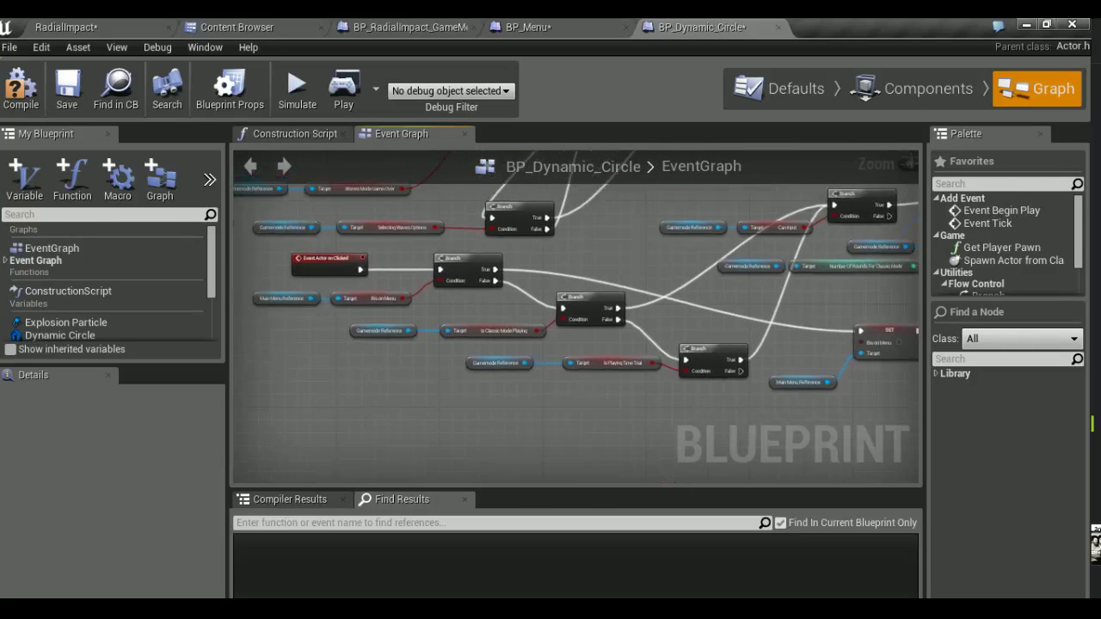
{"action": "scroll", "coordinate": [434, 283], "scroll_direction": "down", "scroll_amount": 3}
{"action": "mouse_move", "coordinate": [434, 284]}
{"action": "left_mouse_down"}
{"action": "mouse_move", "coordinate": [637, 340]}
{"action": "mouse_move", "coordinate": [550, 319]}
{"action": "left_mouse_up"}
{"action": "scroll", "coordinate": [547, 319], "scroll_direction": "up", "scroll_amount": 5}
{"action": "scroll", "coordinate": [610, 327], "scroll_direction": "down", "scroll_amount": 1}
{"action": "scroll", "coordinate": [499, 306], "scroll_direction": "down", "scroll_amount": 1}
{"action": "scroll", "coordinate": [585, 315], "scroll_direction": "down", "scroll_amount": 1}
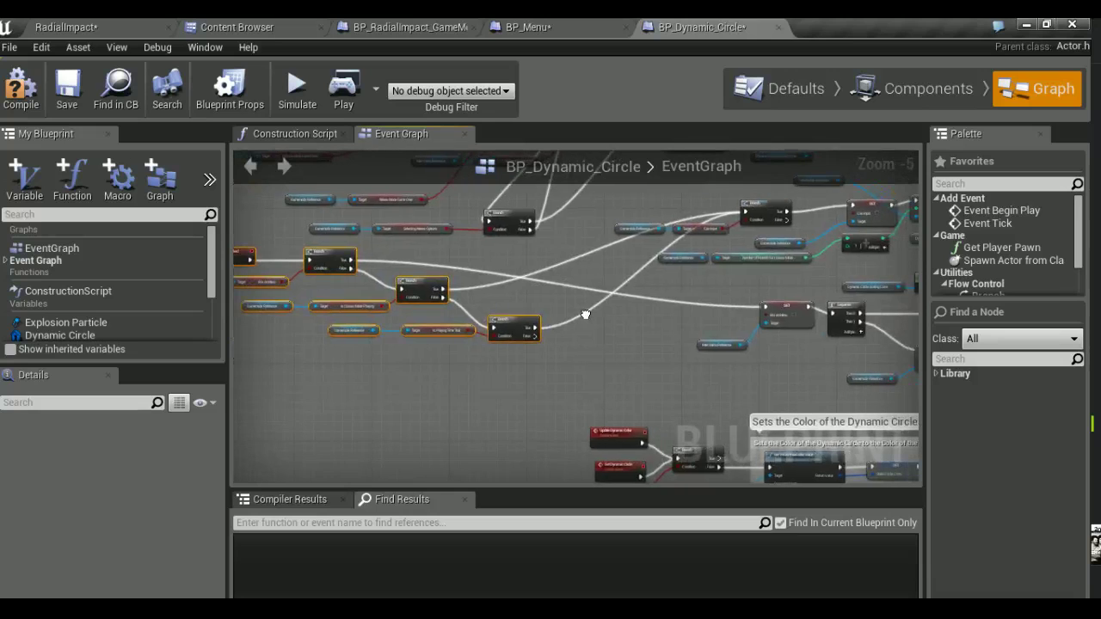
{"action": "left_click", "coordinate": [345, 362]}
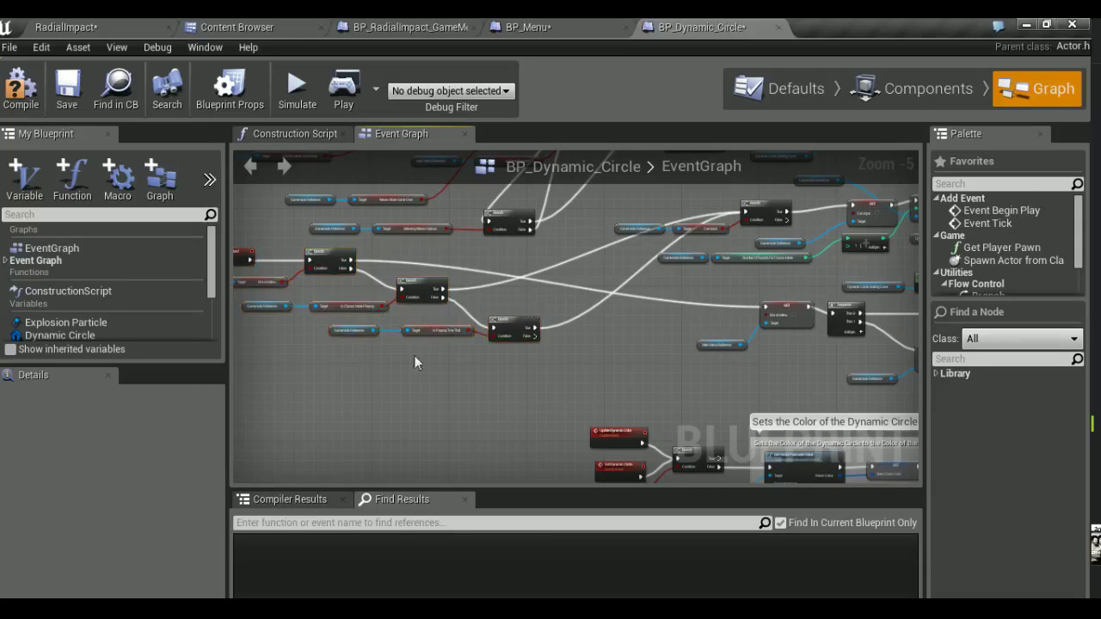
Duplicate the Gamemode Reference and attach an Is Playing Waves Mode getter to it
{"action": "scroll", "coordinate": [464, 352], "scroll_direction": "up", "scroll_amount": 1}
{"action": "left_click", "coordinate": [290, 324]}
{"action": "key", "text": "ctrl+c"}
{"action": "key", "text": "ctrl+v"}
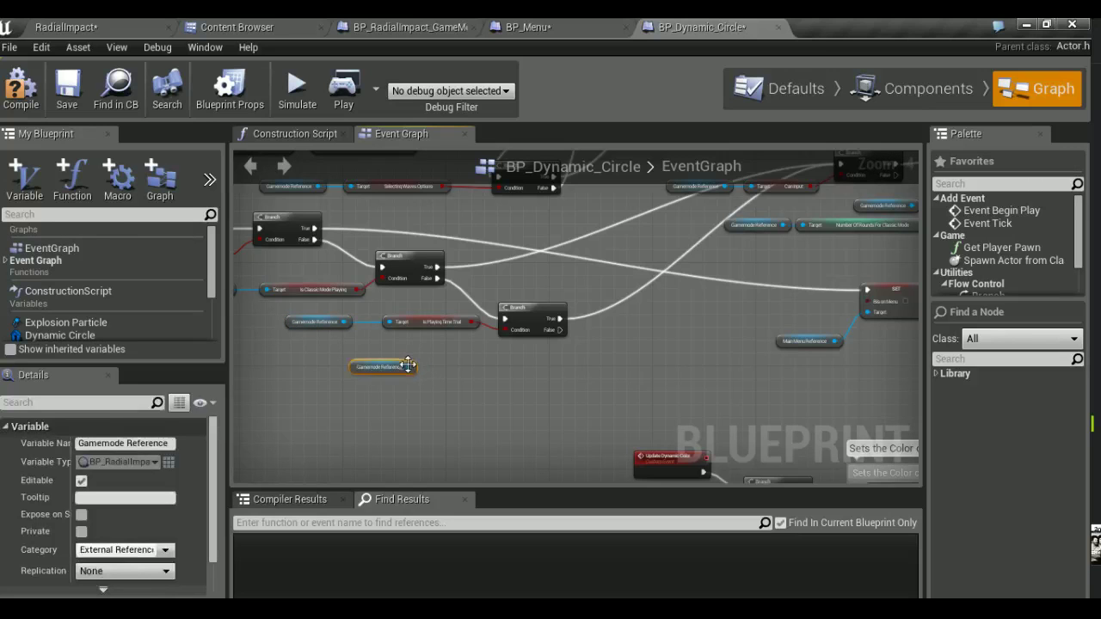
{"action": "left_click_drag", "start_coordinate": [409, 367], "coordinate": [435, 366]}
{"action": "type", "text": "is play"}
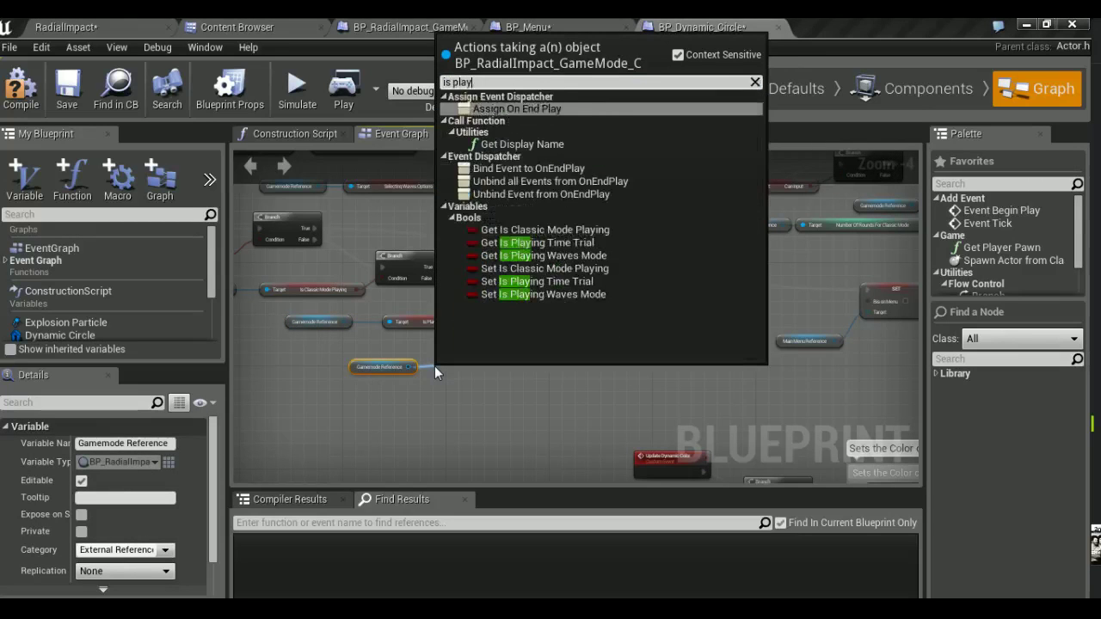
{"action": "type", "text": "ing wave"}
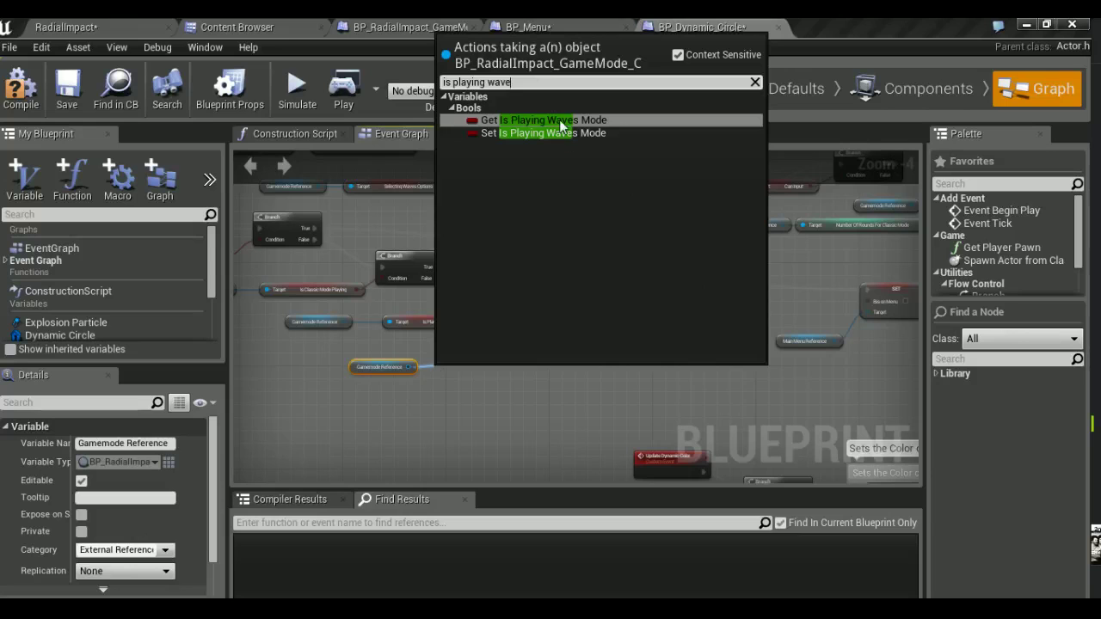
{"action": "left_click", "coordinate": [562, 121]}
{"action": "left_click_drag", "start_coordinate": [475, 371], "coordinate": [596, 367]}
Add a Branch on Is Playing Waves Mode fed by Time Trial's False, True joining the onward Branch
{"action": "type", "text": "branch"}
{"action": "key", "text": "Return"}
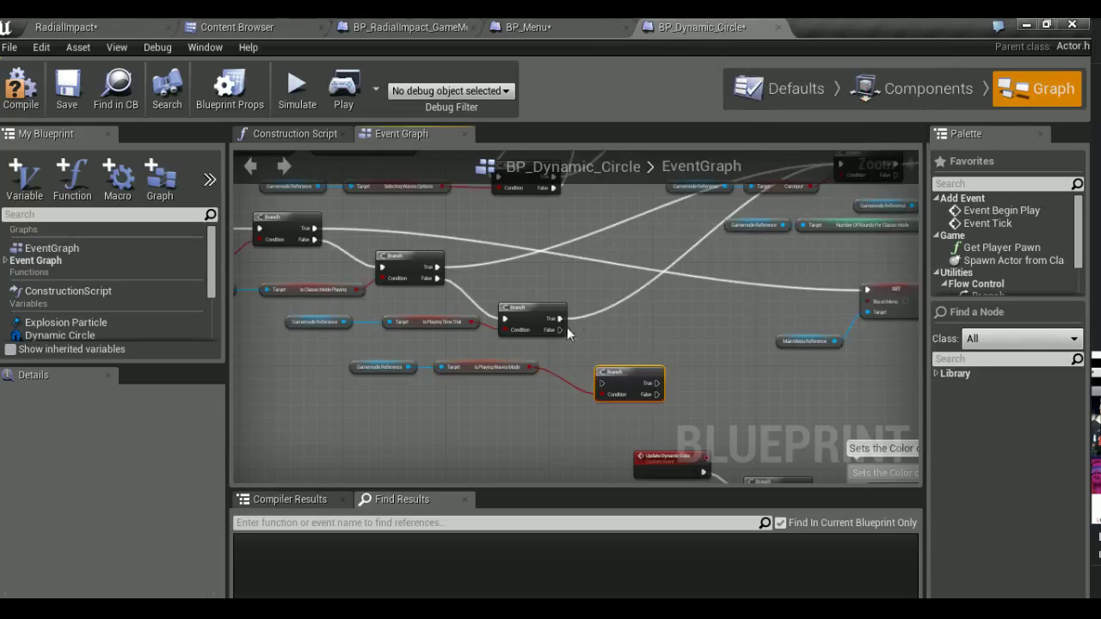
{"action": "left_click_drag", "start_coordinate": [557, 332], "coordinate": [599, 384]}
{"action": "key", "text": "Escape"}
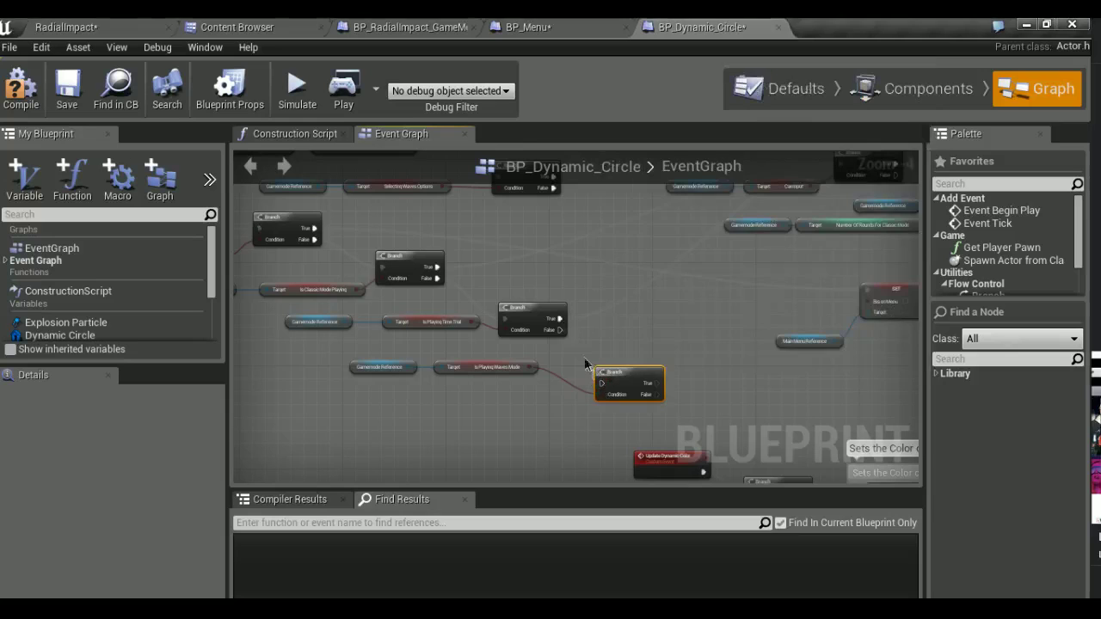
{"action": "left_click_drag", "start_coordinate": [622, 380], "coordinate": [624, 356]}
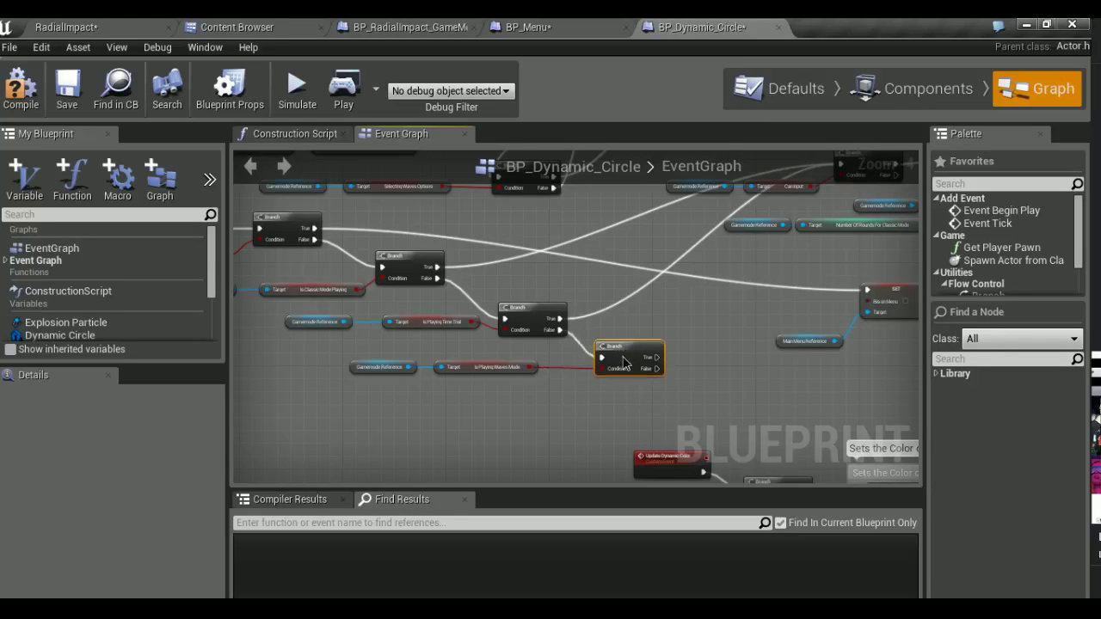
{"action": "right_click_drag", "start_coordinate": [626, 361], "coordinate": [603, 362]}
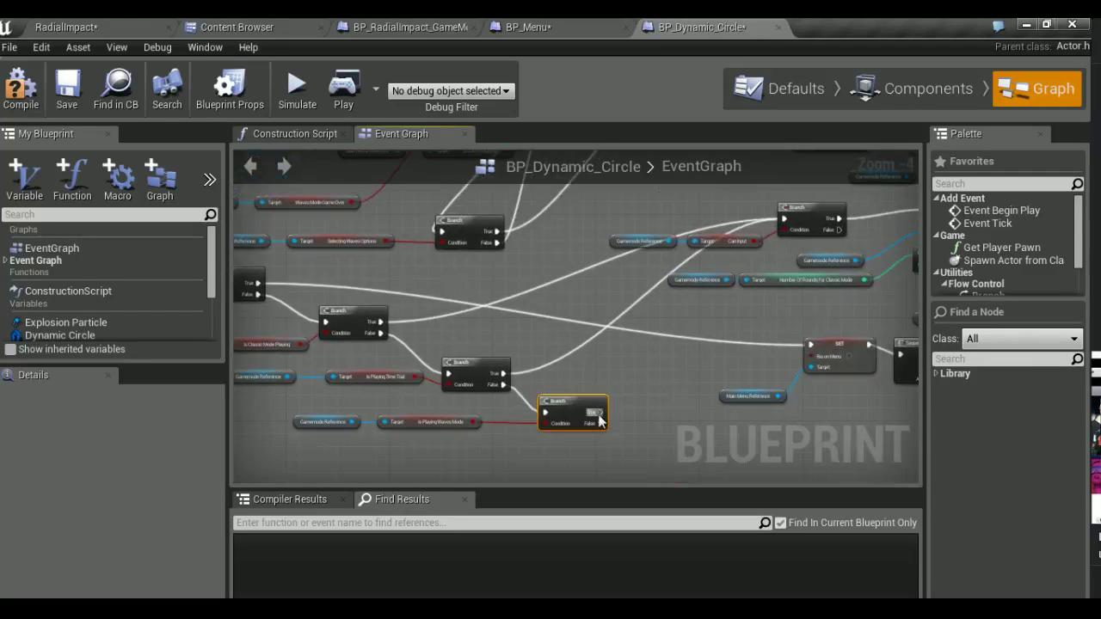
{"action": "left_click_drag", "start_coordinate": [601, 412], "coordinate": [784, 219]}
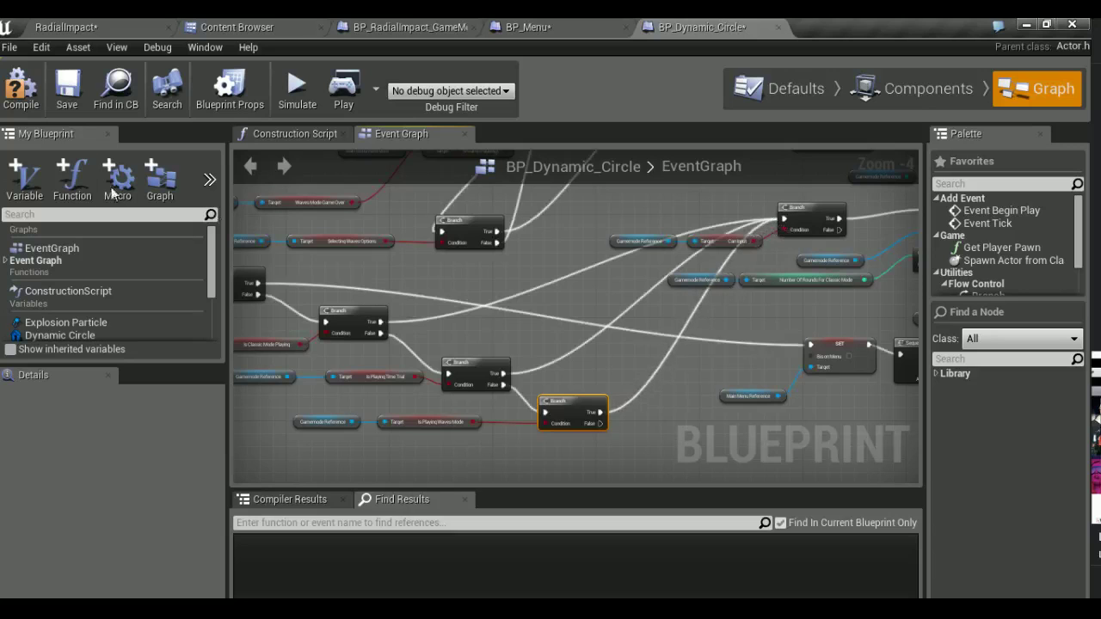
Compile BP_Dynamic_Circle and save all changes
{"action": "left_click", "coordinate": [27, 98]}
{"action": "left_click", "coordinate": [140, 25]}
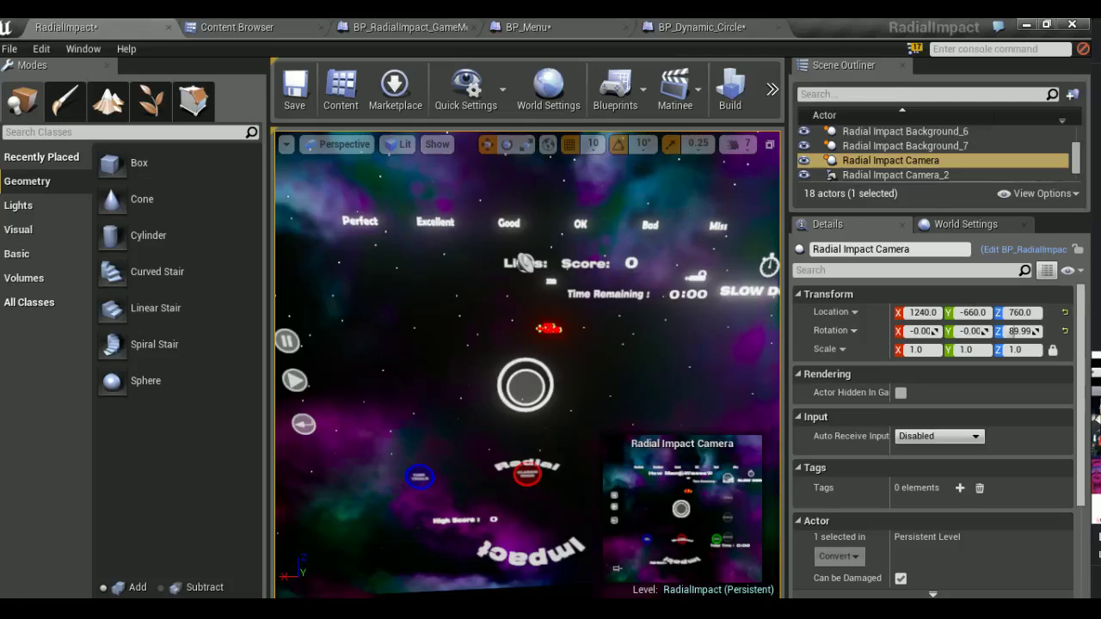
{"action": "key", "text": "ctrl+s"}
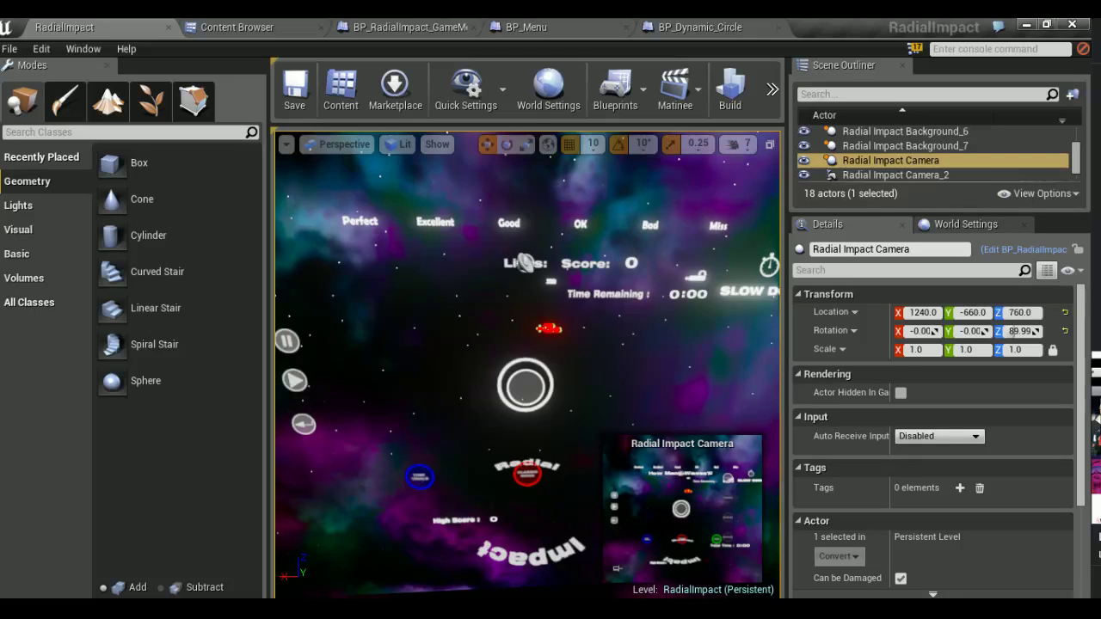
Play-test a 10-wave Waves game, tap the centre ring, then close the preview
{"action": "scroll", "coordinate": [524, 261], "scroll_direction": "up", "scroll_amount": 2}
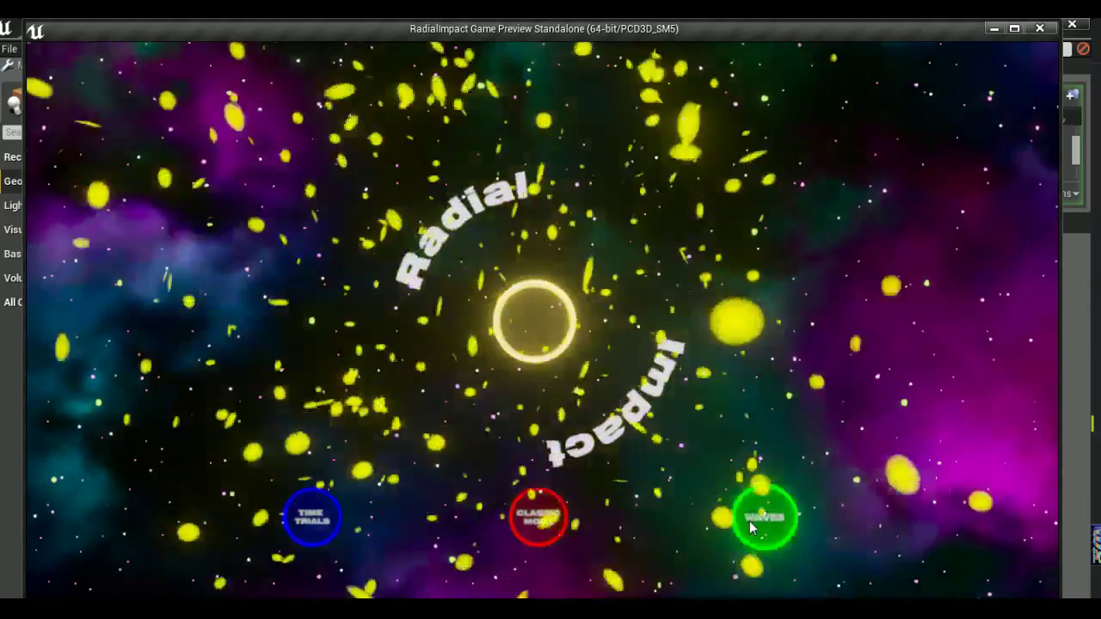
{"action": "left_click", "coordinate": [750, 526]}
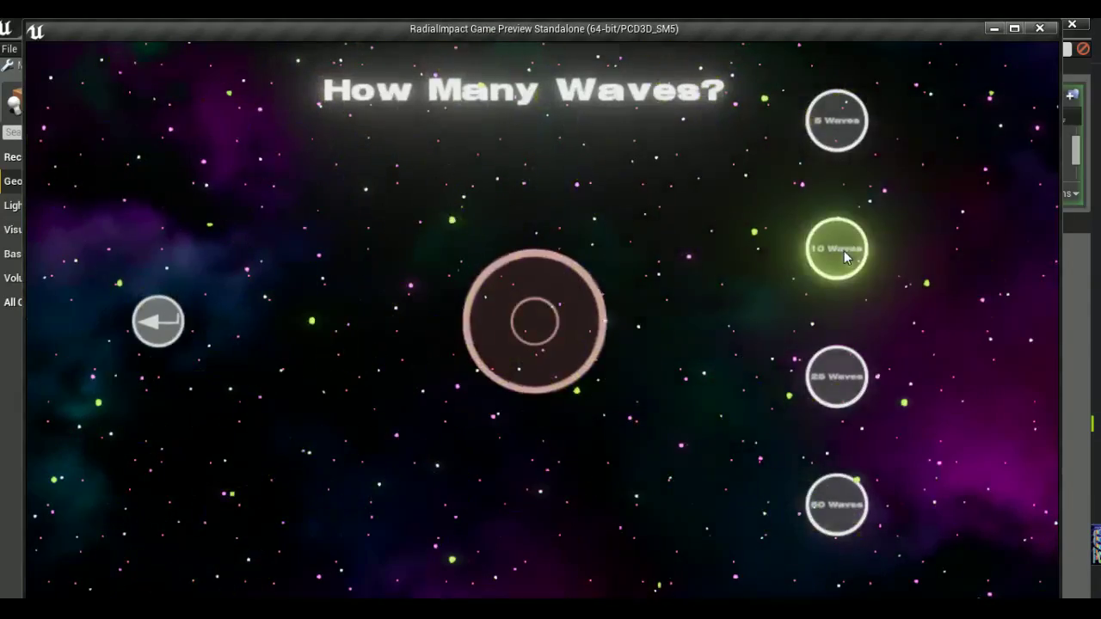
{"action": "left_click", "coordinate": [844, 250]}
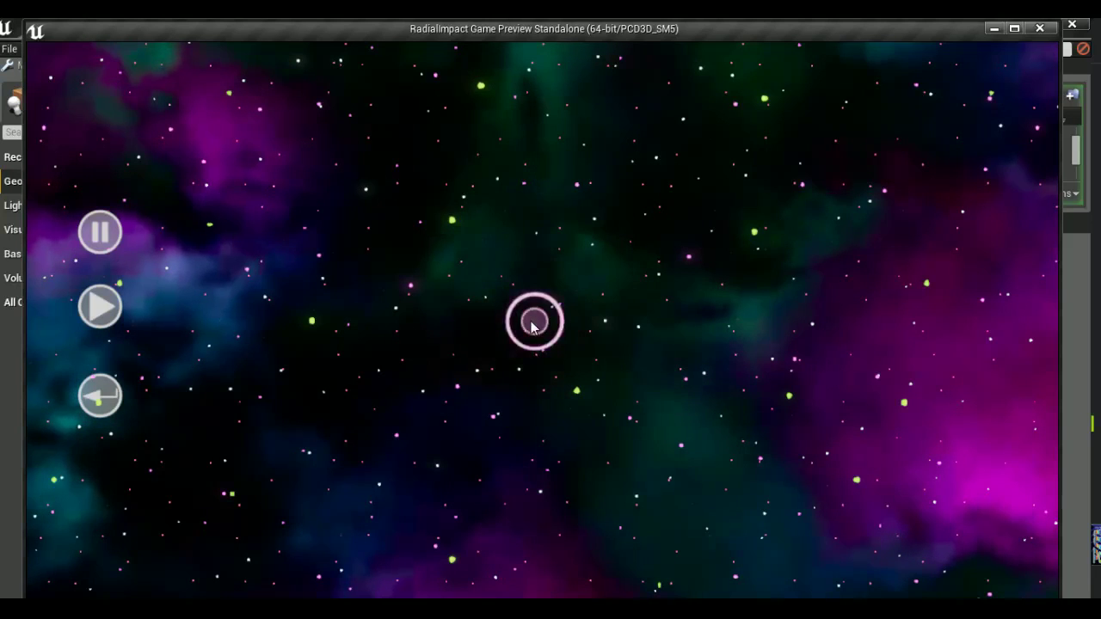
{"action": "left_click", "coordinate": [538, 329]}
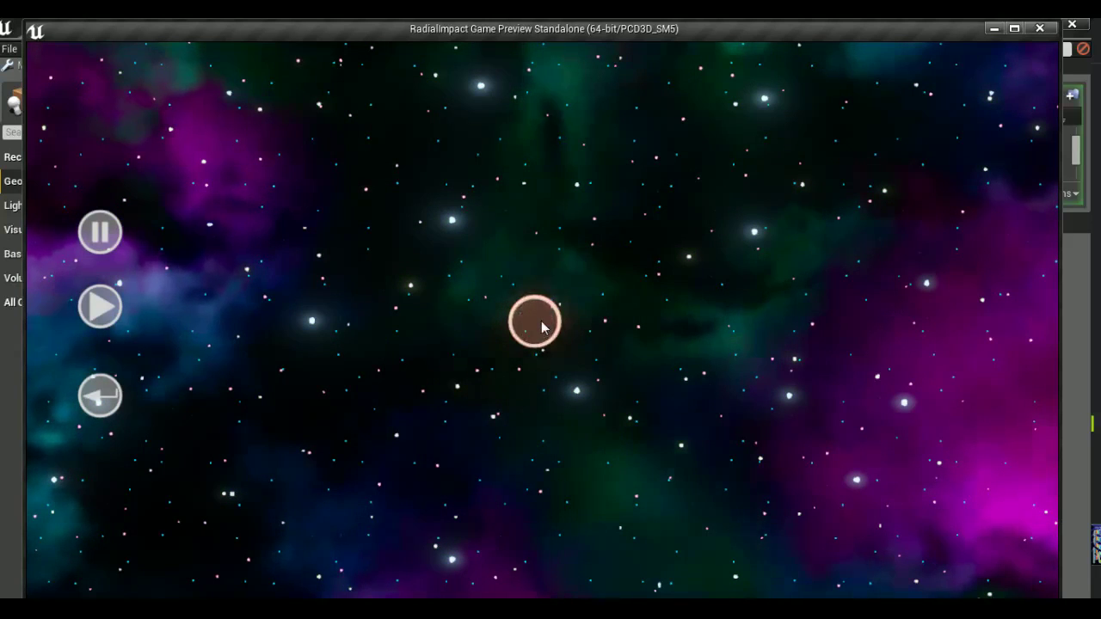
{"action": "key", "text": "Escape"}
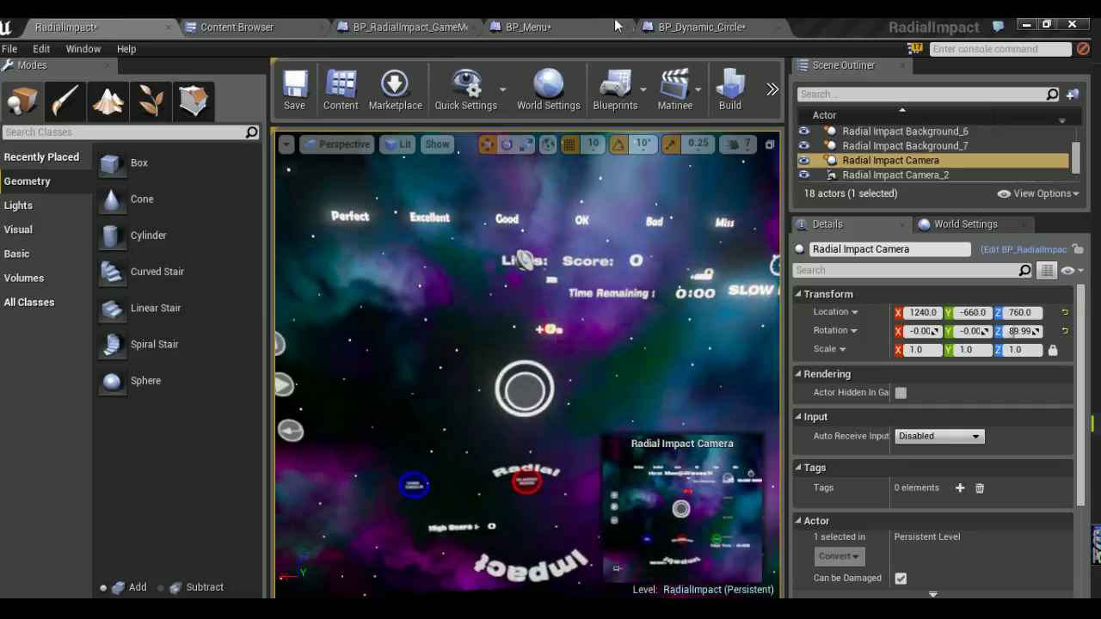
Open the Player Score Decision collapsed graph in BP_RadialImpact_GameMode
{"action": "left_click", "coordinate": [439, 26]}
{"action": "right_click_drag", "start_coordinate": [602, 311], "coordinate": [830, 381]}
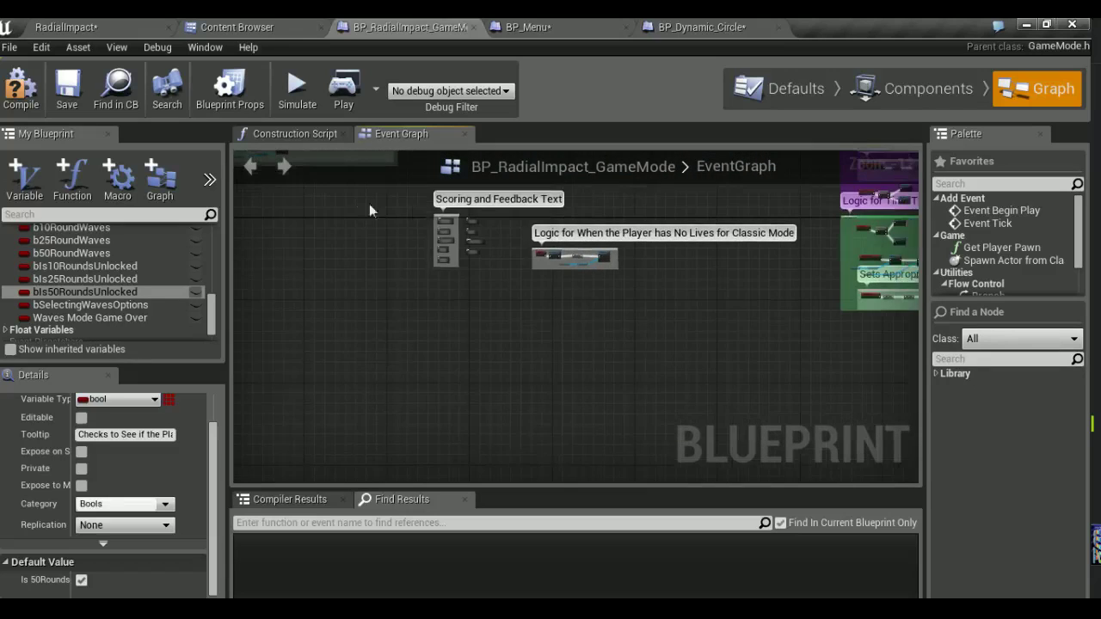
{"action": "scroll", "coordinate": [427, 194], "scroll_direction": "up", "scroll_amount": 4}
{"action": "scroll", "coordinate": [441, 258], "scroll_direction": "up", "scroll_amount": 7}
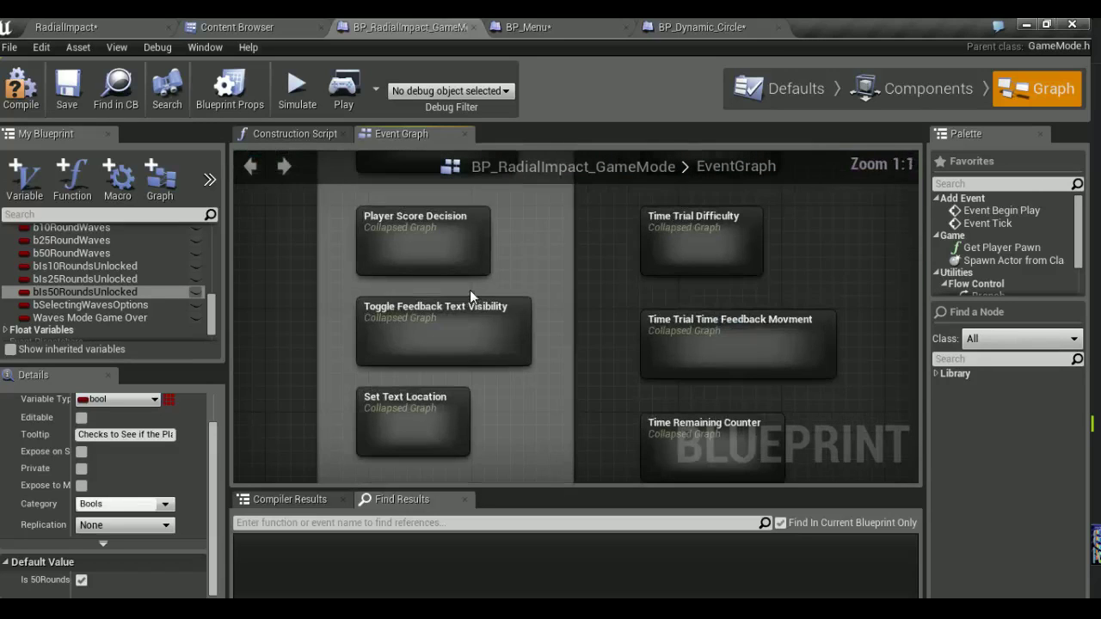
{"action": "double_click", "coordinate": [435, 246]}
Pan past the Check Game Mode, Time Trial and Classic nodes to the Selecting Waves Options branch
{"action": "right_click_drag", "start_coordinate": [440, 273], "coordinate": [690, 405]}
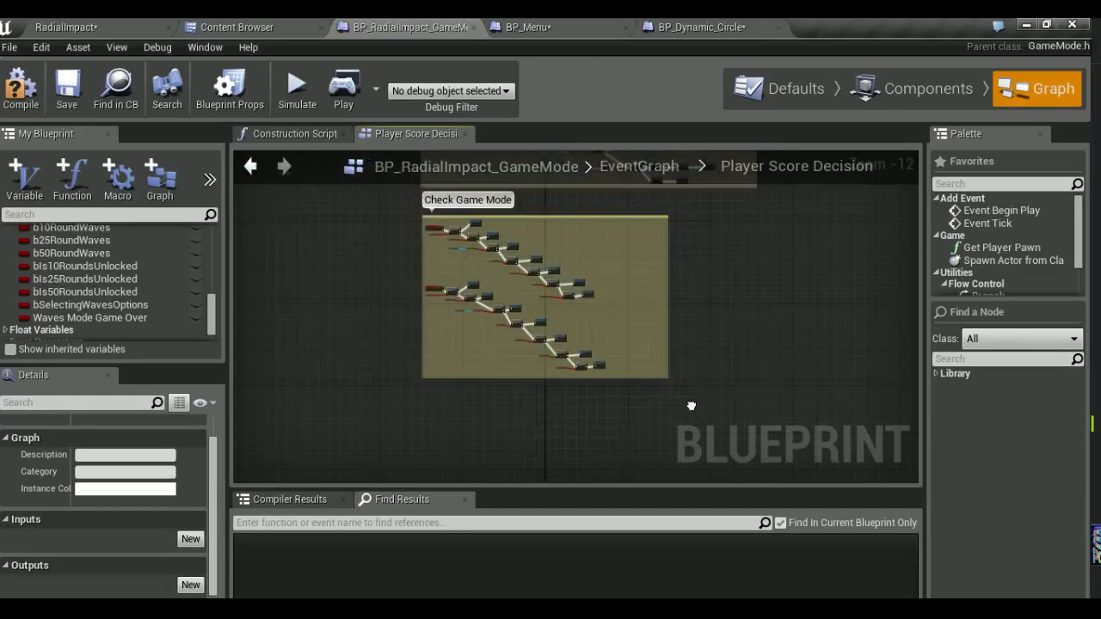
{"action": "scroll", "coordinate": [482, 288], "scroll_direction": "up", "scroll_amount": 2}
{"action": "scroll", "coordinate": [498, 297], "scroll_direction": "up", "scroll_amount": 3}
{"action": "scroll", "coordinate": [498, 297], "scroll_direction": "up", "scroll_amount": 4}
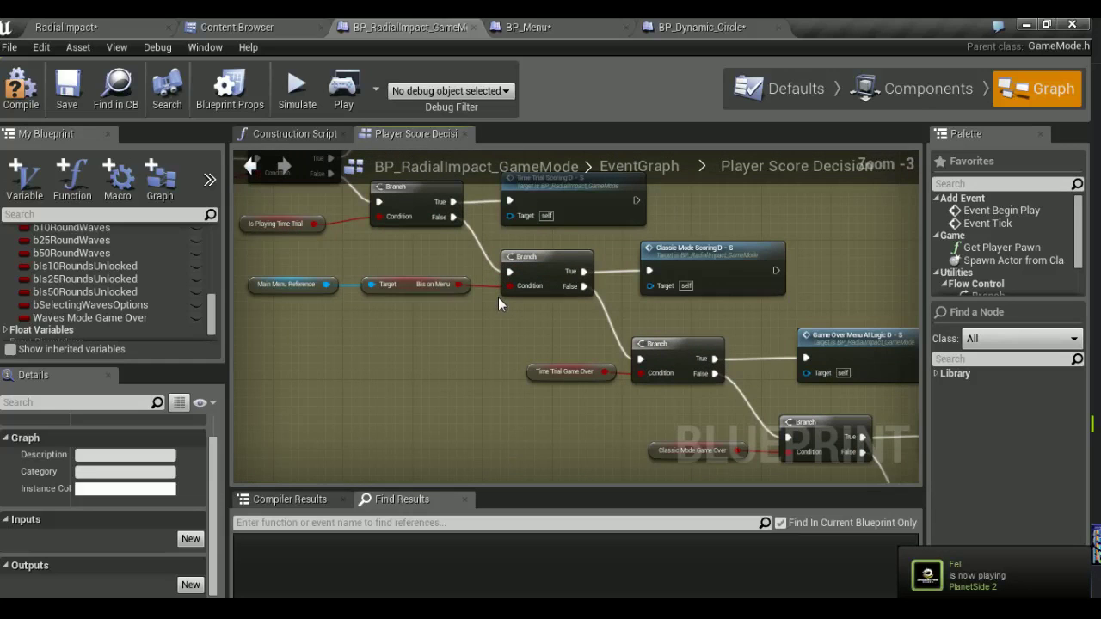
{"action": "mouse_move", "coordinate": [460, 305]}
{"action": "right_mouse_down"}
{"action": "mouse_move", "coordinate": [472, 339]}
{"action": "mouse_move", "coordinate": [289, 162]}
{"action": "right_mouse_up"}
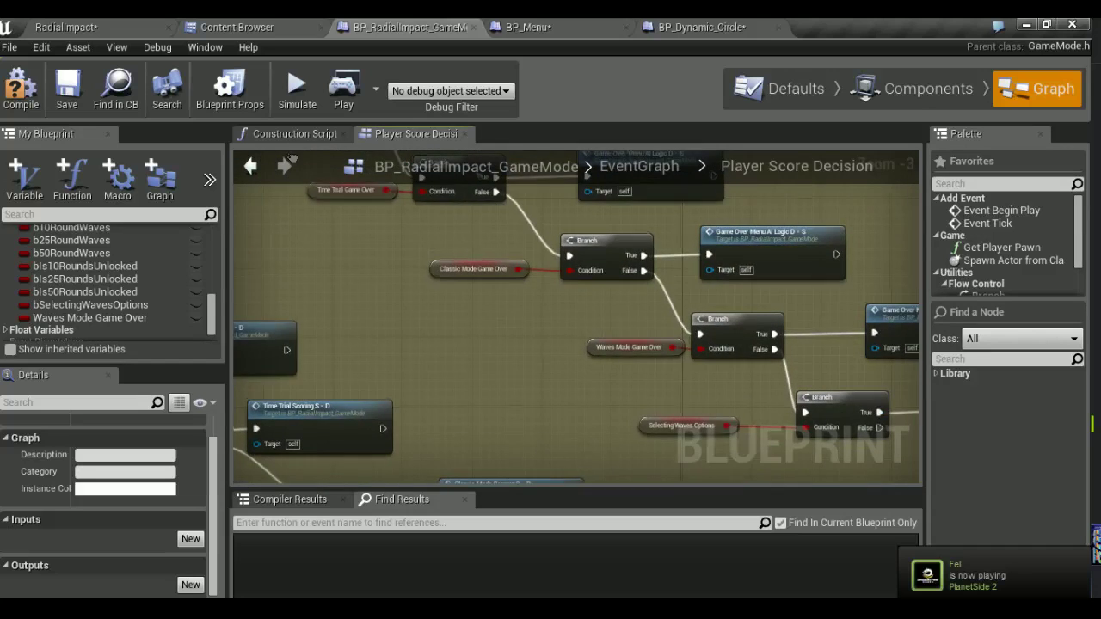
{"action": "right_click_drag", "start_coordinate": [289, 161], "coordinate": [600, 339]}
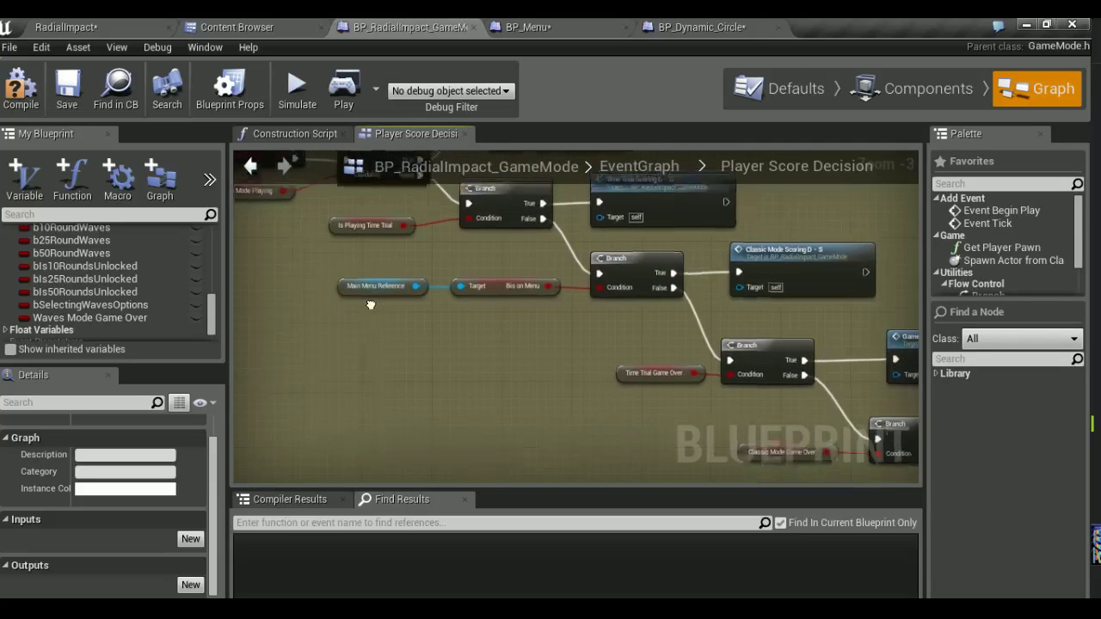
{"action": "right_click_drag", "start_coordinate": [371, 304], "coordinate": [395, 431]}
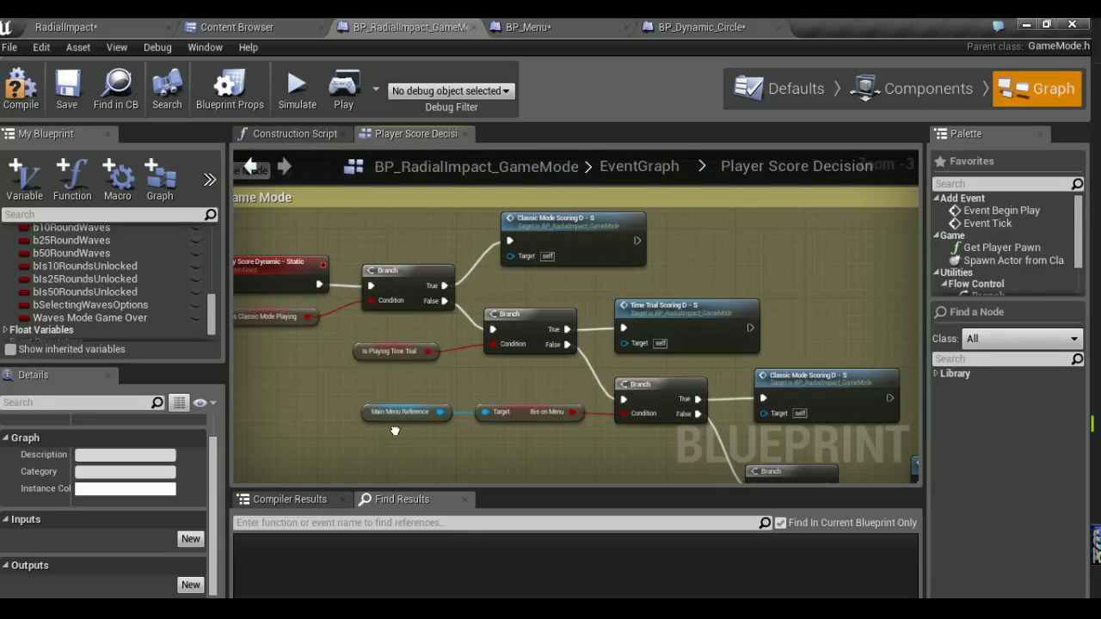
{"action": "mouse_move", "coordinate": [607, 305]}
{"action": "right_mouse_down"}
{"action": "mouse_move", "coordinate": [469, 405]}
{"action": "mouse_move", "coordinate": [432, 362]}
{"action": "right_mouse_up"}
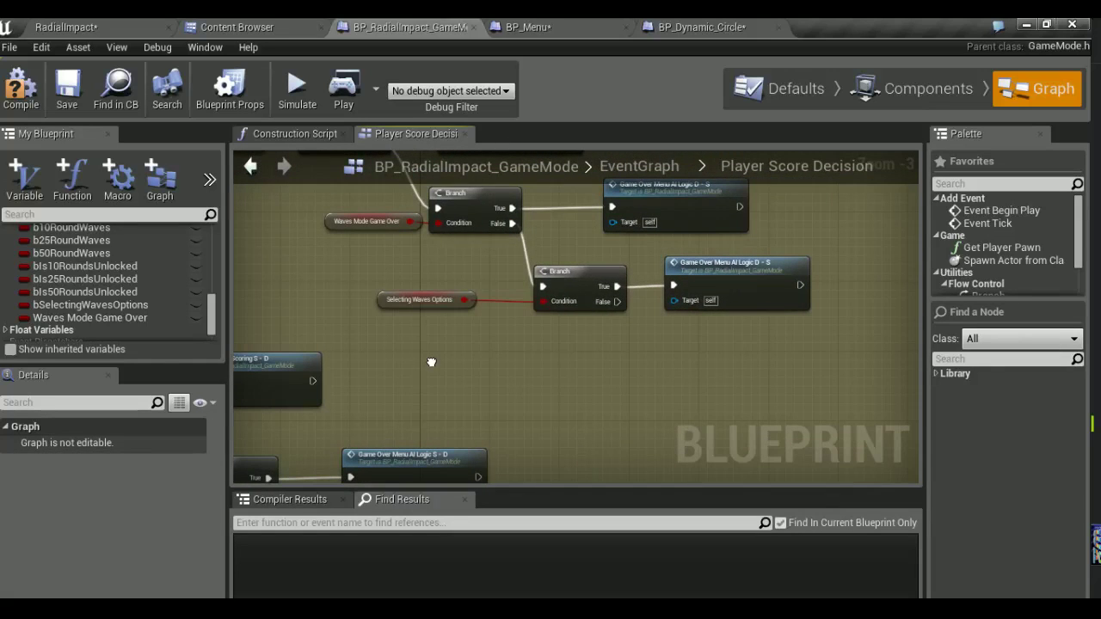
{"action": "right_click", "coordinate": [428, 353]}
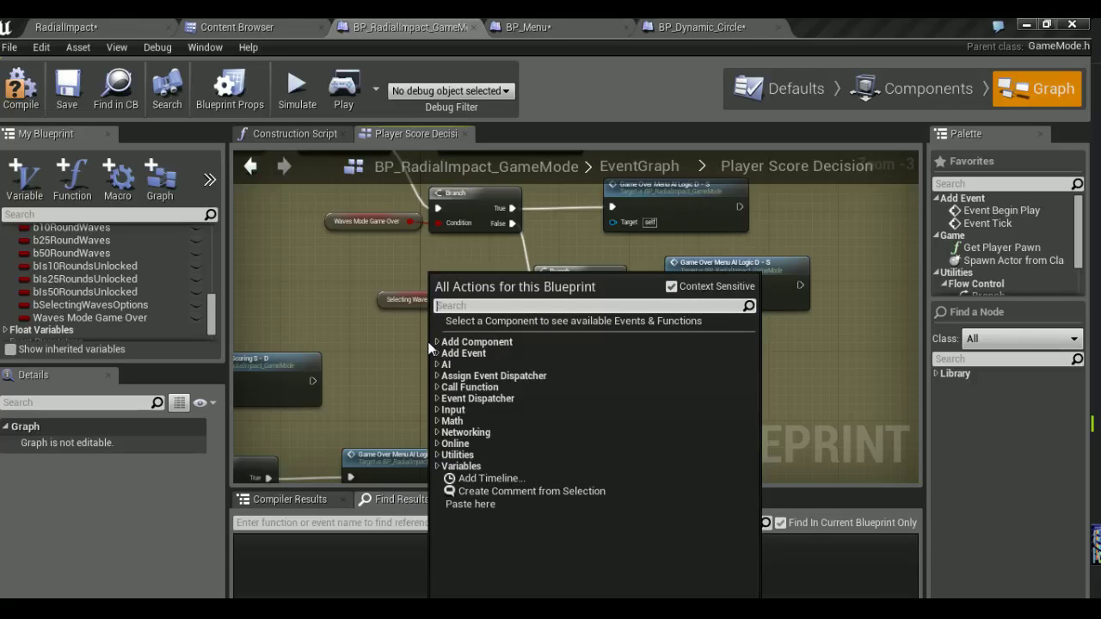
Add a Get Is Playing Waves Mode node and feed it into a new Branch's condition
{"action": "type", "text": "is playing"}
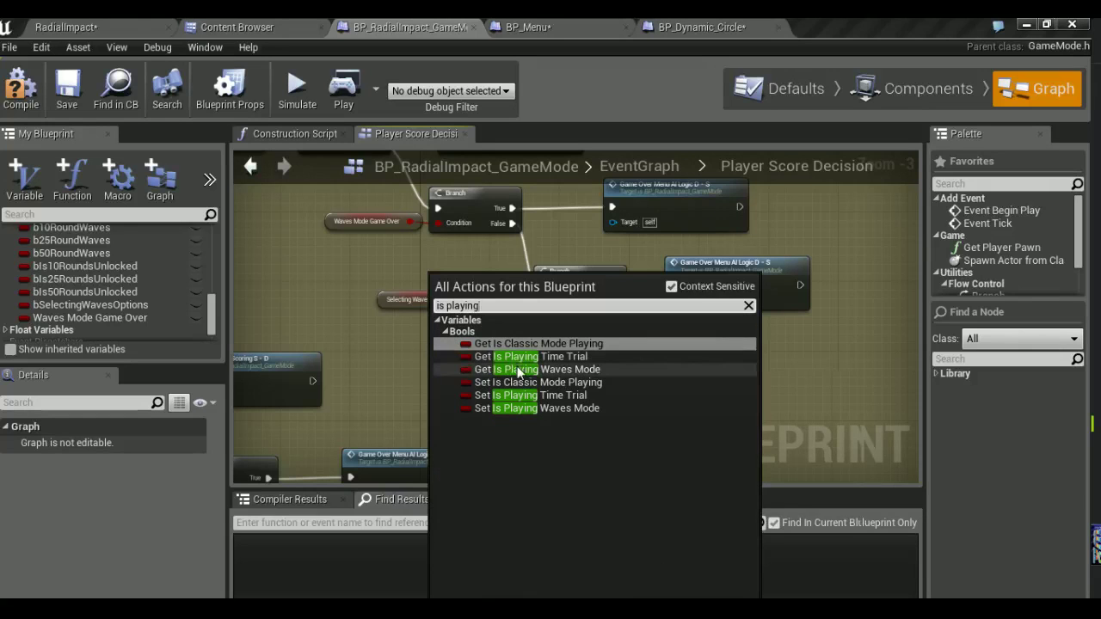
{"action": "left_click", "coordinate": [517, 369]}
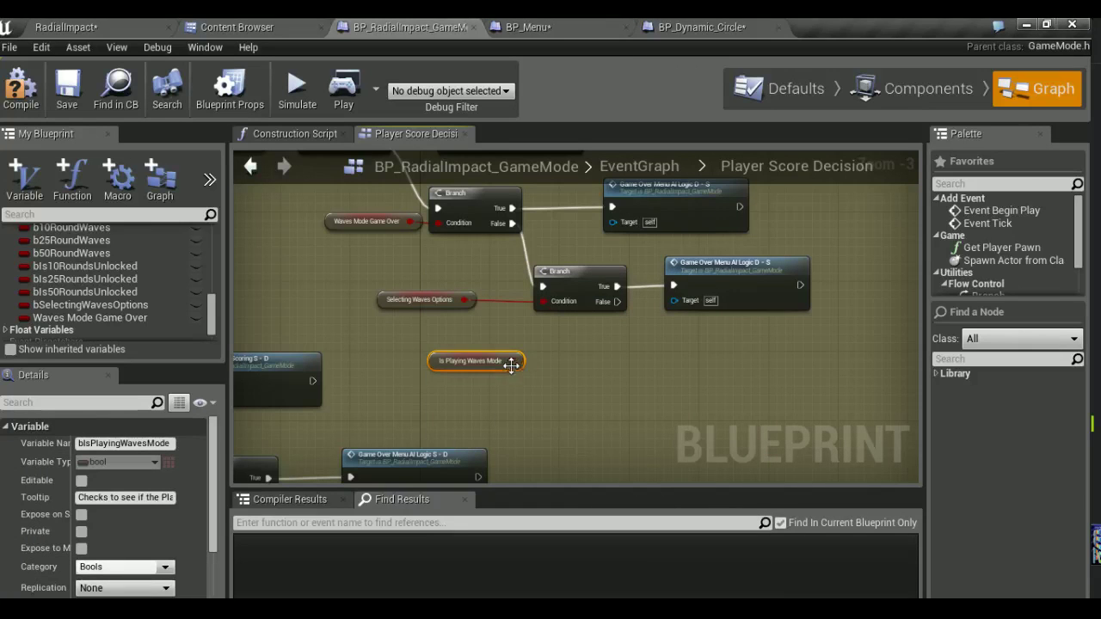
{"action": "left_click_drag", "start_coordinate": [518, 367], "coordinate": [624, 362]}
{"action": "type", "text": "branch"}
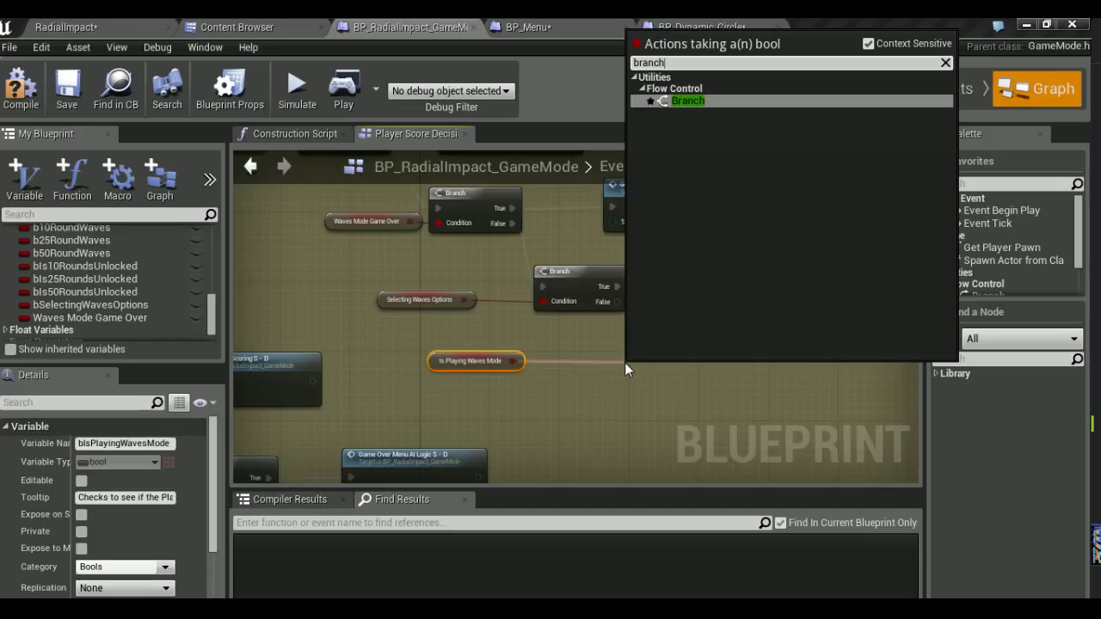
{"action": "key", "text": "Return"}
{"action": "left_click_drag", "start_coordinate": [670, 381], "coordinate": [670, 345]}
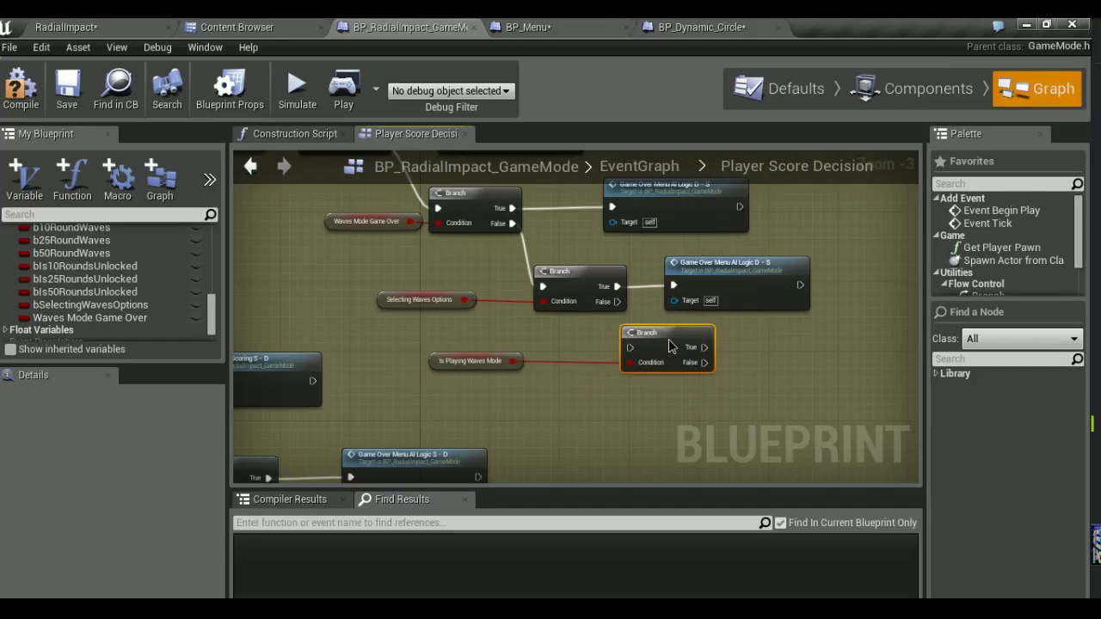
{"action": "left_click_drag", "start_coordinate": [456, 347], "coordinate": [721, 393]}
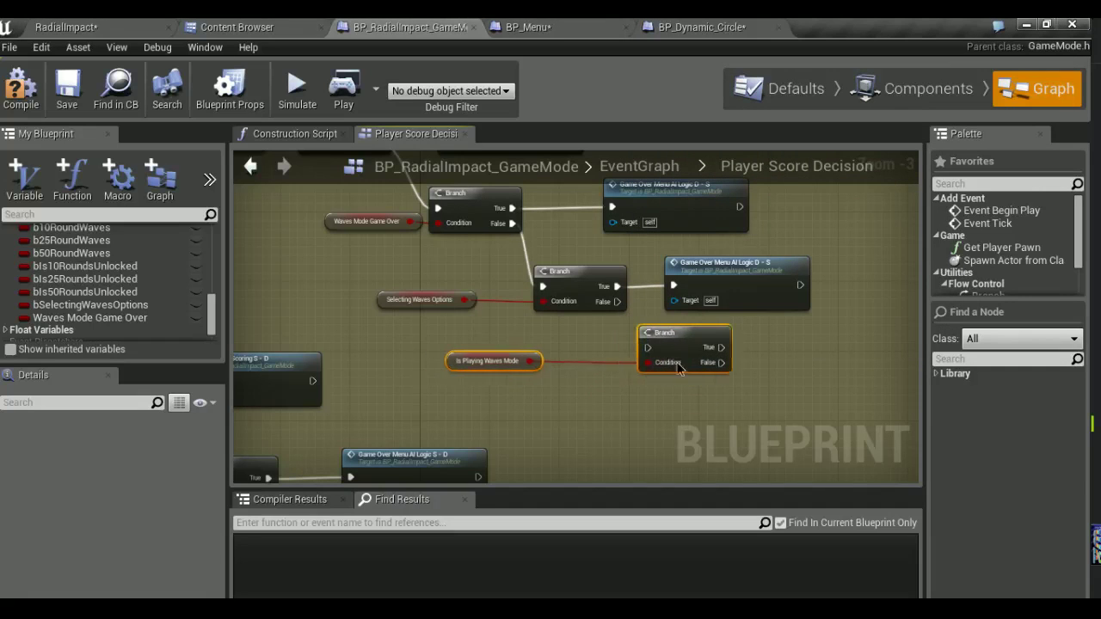
Wire the previous Branch's False into the new Branch and paste Classic Mode Scoring onto its True output
{"action": "left_click_drag", "start_coordinate": [618, 301], "coordinate": [690, 373]}
{"action": "left_click", "coordinate": [570, 392]}
{"action": "left_click_drag", "start_coordinate": [568, 391], "coordinate": [639, 392]}
{"action": "right_click_drag", "start_coordinate": [658, 399], "coordinate": [494, 407]}
{"action": "left_click", "coordinate": [662, 372]}
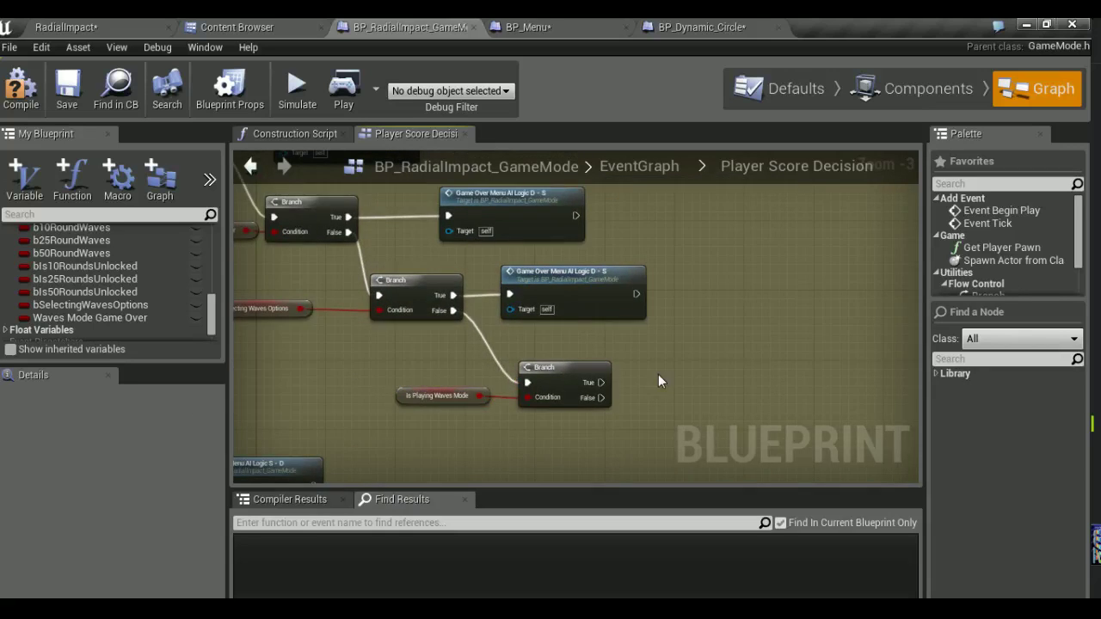
{"action": "key", "text": "ctrl+v"}
{"action": "mouse_move", "coordinate": [602, 381]}
{"action": "left_mouse_down"}
{"action": "mouse_move", "coordinate": [675, 399]}
{"action": "mouse_move", "coordinate": [707, 370]}
{"action": "left_mouse_up"}
{"action": "left_click_drag", "start_coordinate": [460, 366], "coordinate": [603, 438]}
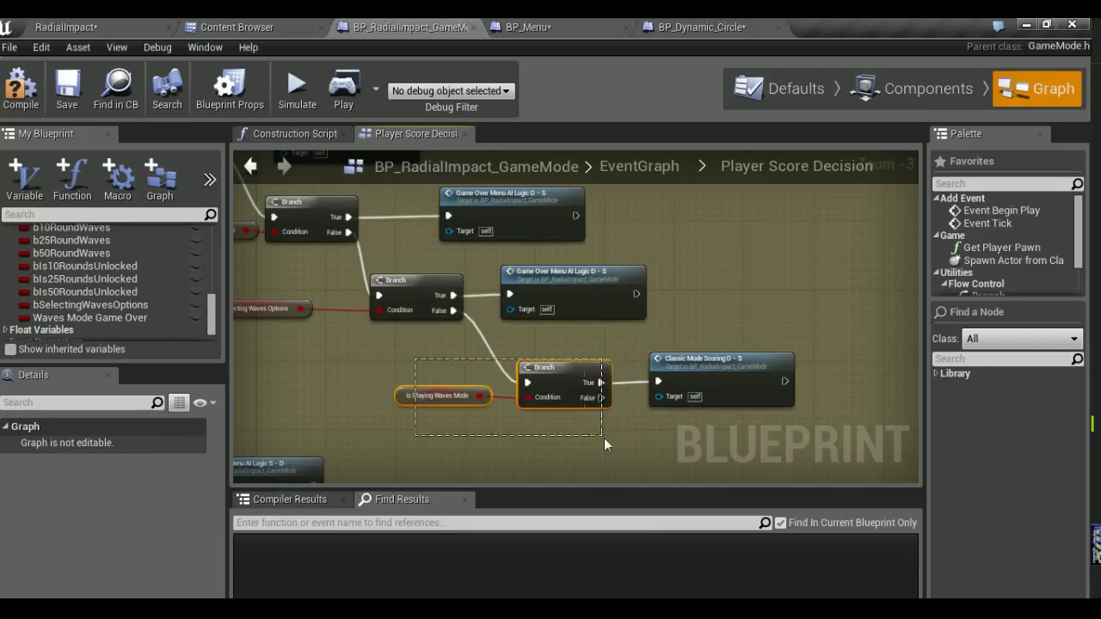
Reposition the new Branch pair and reconnect the previous Branch's False output into it
{"action": "scroll", "coordinate": [546, 409], "scroll_direction": "down", "scroll_amount": 5}
{"action": "scroll", "coordinate": [773, 381], "scroll_direction": "up", "scroll_amount": 3}
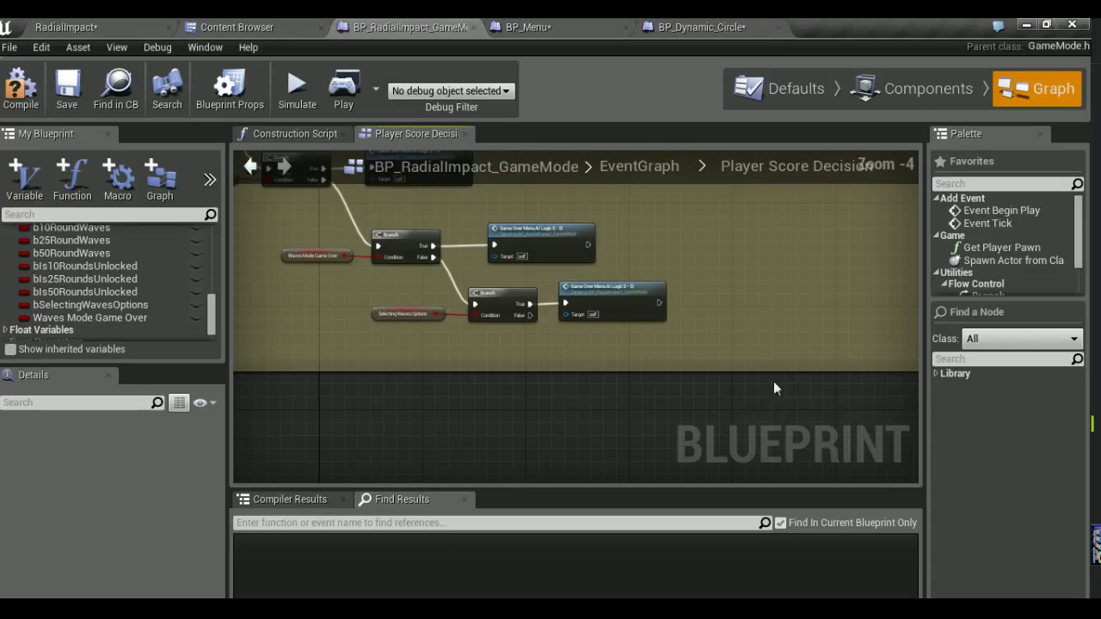
{"action": "scroll", "coordinate": [794, 367], "scroll_direction": "down", "scroll_amount": 2}
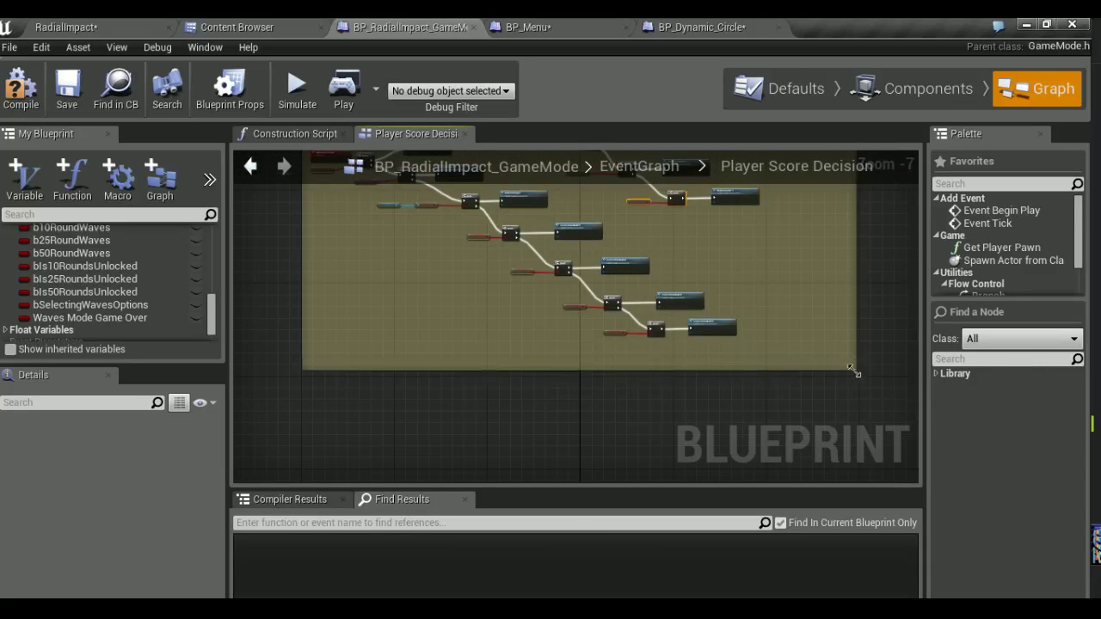
{"action": "scroll", "coordinate": [684, 359], "scroll_direction": "up", "scroll_amount": 5}
{"action": "scroll", "coordinate": [683, 352], "scroll_direction": "down", "scroll_amount": 1}
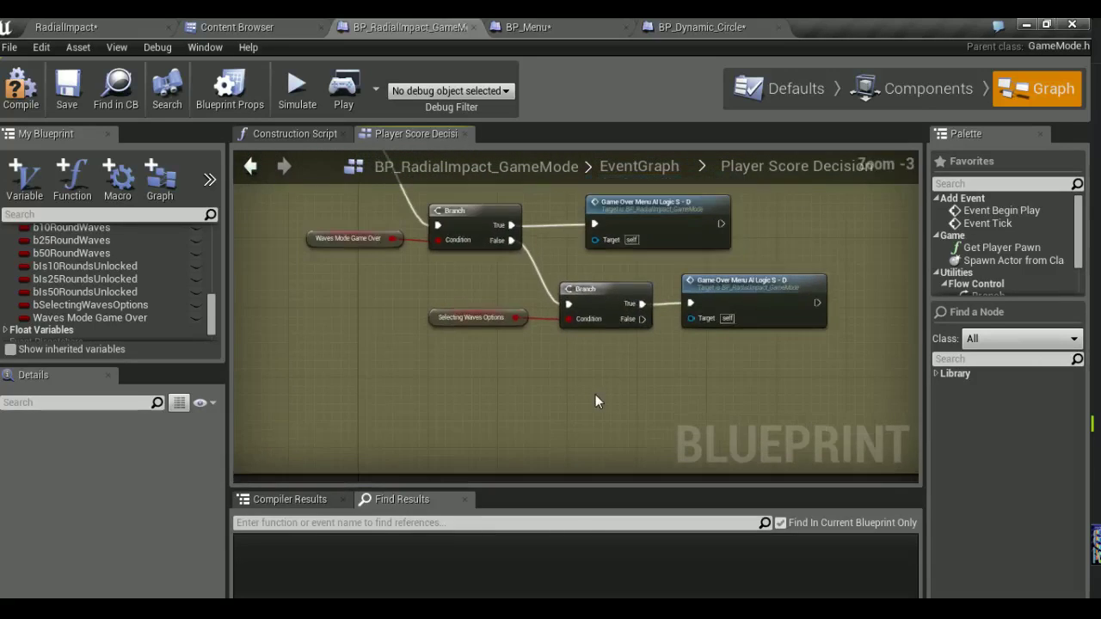
{"action": "right_click_drag", "start_coordinate": [521, 344], "coordinate": [431, 332]}
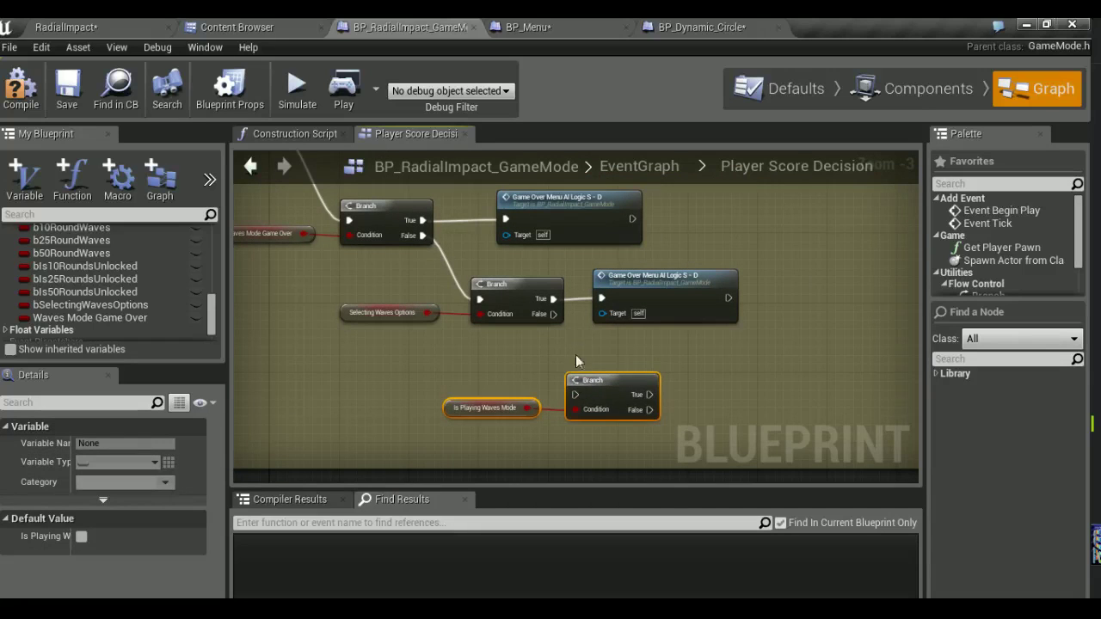
{"action": "left_click_drag", "start_coordinate": [588, 384], "coordinate": [615, 384]}
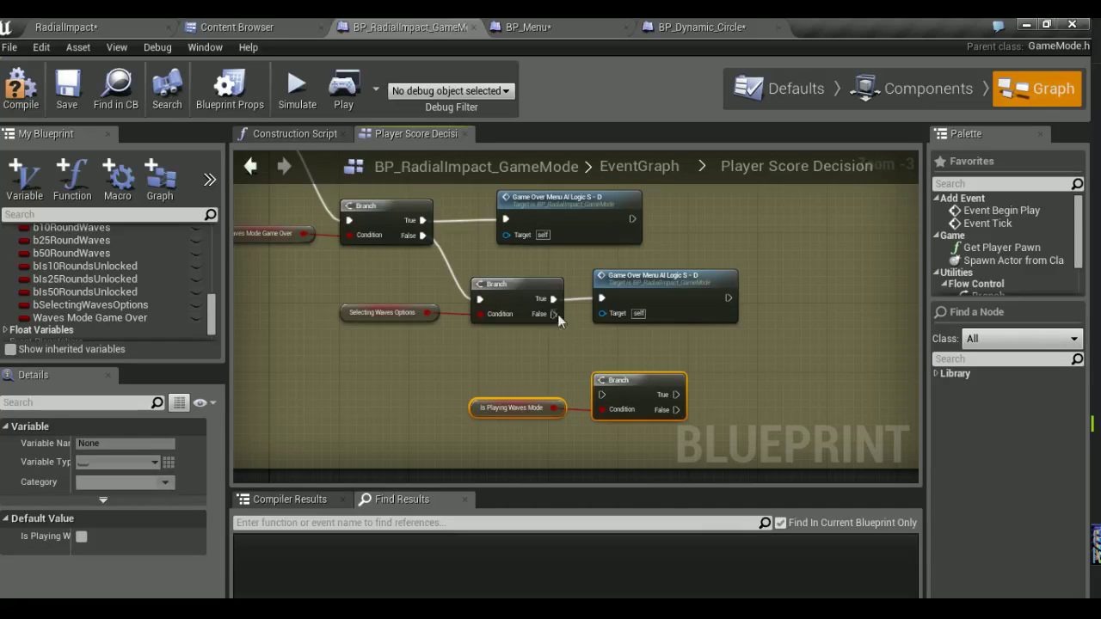
{"action": "left_click_drag", "start_coordinate": [555, 314], "coordinate": [601, 395]}
{"action": "scroll", "coordinate": [639, 385], "scroll_direction": "down", "scroll_amount": 4}
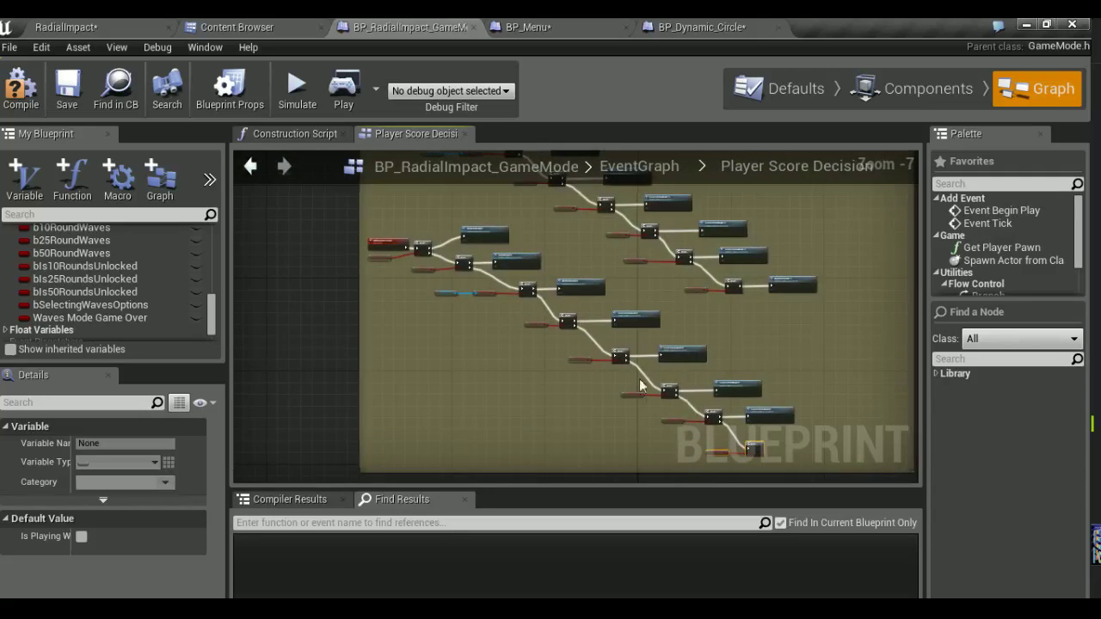
{"action": "scroll", "coordinate": [639, 386], "scroll_direction": "up", "scroll_amount": 4}
Connect the new Branch's True output to the Classic Mode Scoring node and review the network
{"action": "right_click_drag", "start_coordinate": [562, 278], "coordinate": [564, 249]}
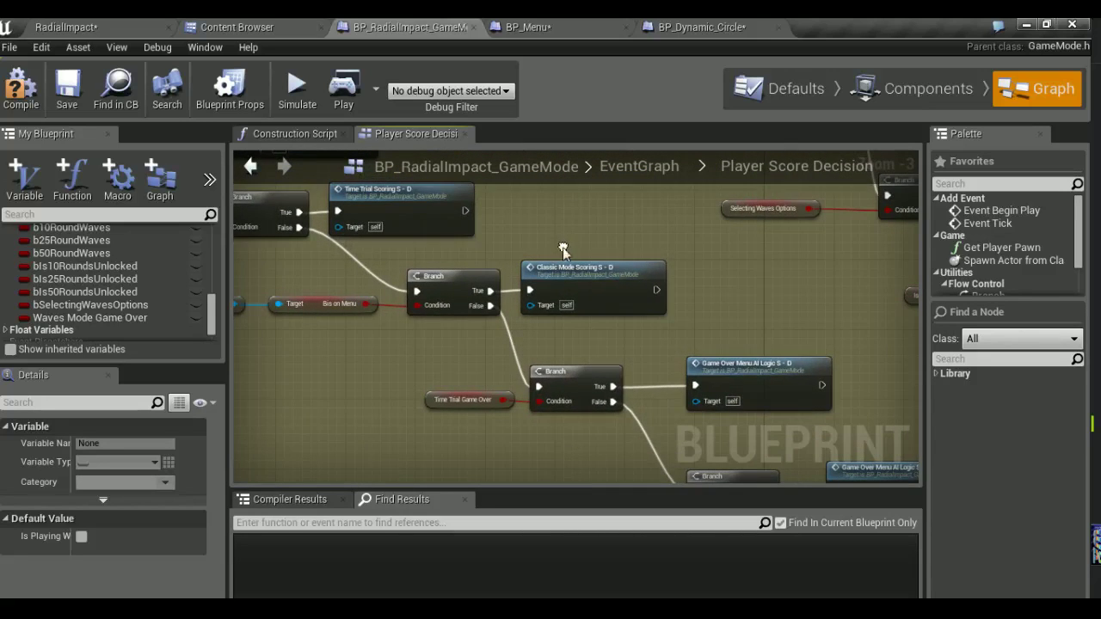
{"action": "scroll", "coordinate": [563, 251], "scroll_direction": "down", "scroll_amount": 2}
{"action": "left_click", "coordinate": [677, 324]}
{"action": "scroll", "coordinate": [664, 337], "scroll_direction": "up", "scroll_amount": 1}
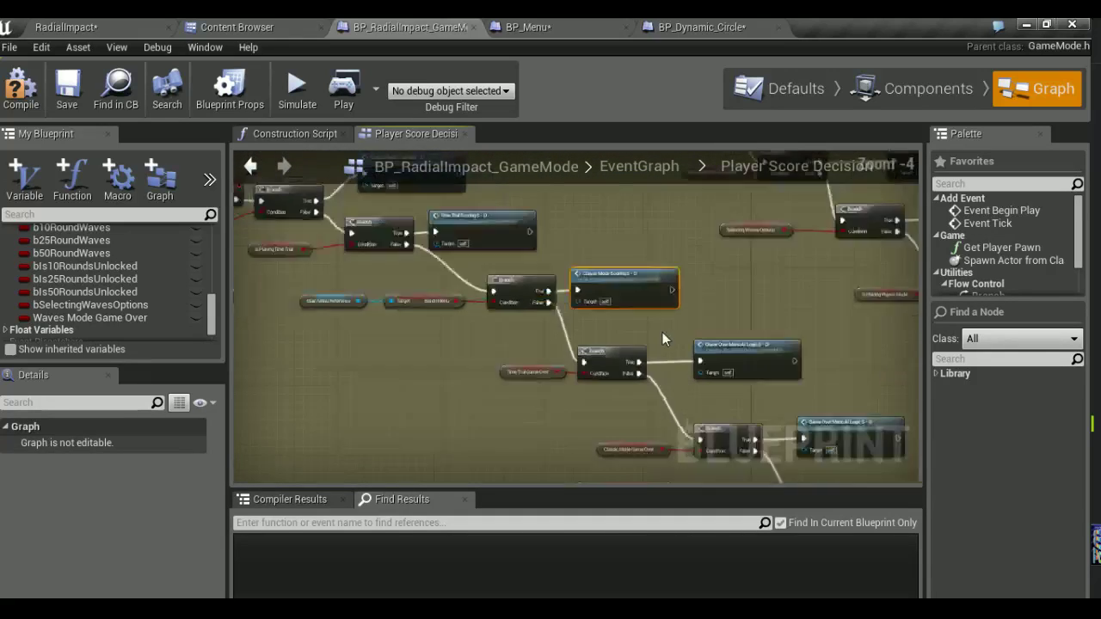
{"action": "scroll", "coordinate": [662, 338], "scroll_direction": "down", "scroll_amount": 5}
{"action": "scroll", "coordinate": [583, 312], "scroll_direction": "up", "scroll_amount": 6}
{"action": "right_click_drag", "start_coordinate": [562, 304], "coordinate": [542, 284]}
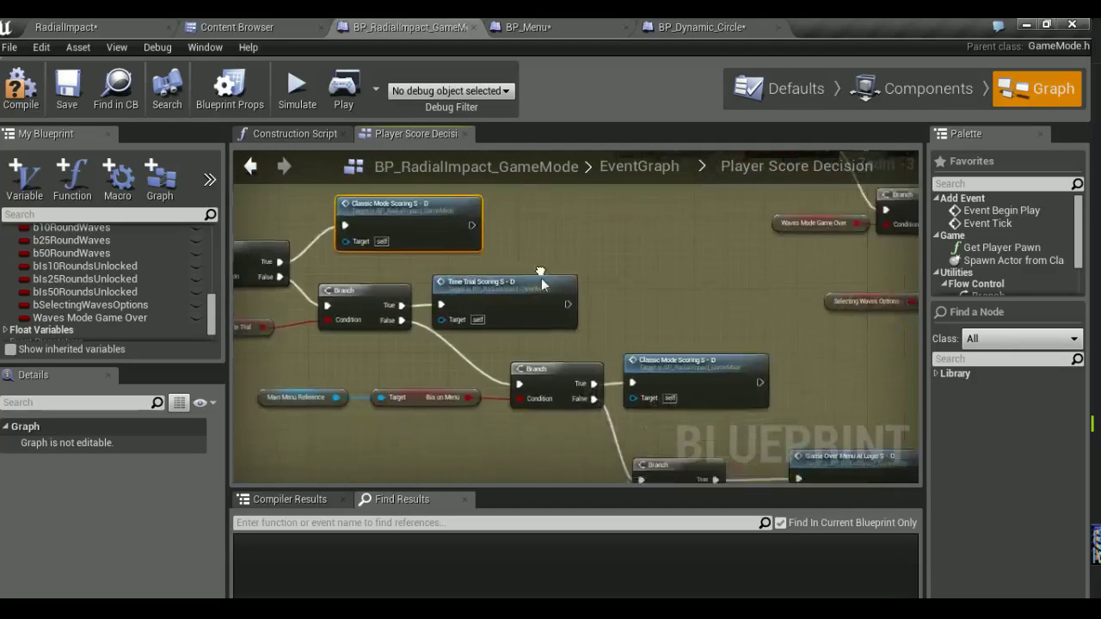
{"action": "scroll", "coordinate": [541, 284], "scroll_direction": "down", "scroll_amount": 5}
{"action": "scroll", "coordinate": [521, 209], "scroll_direction": "up", "scroll_amount": 2}
{"action": "scroll", "coordinate": [659, 250], "scroll_direction": "up", "scroll_amount": 2}
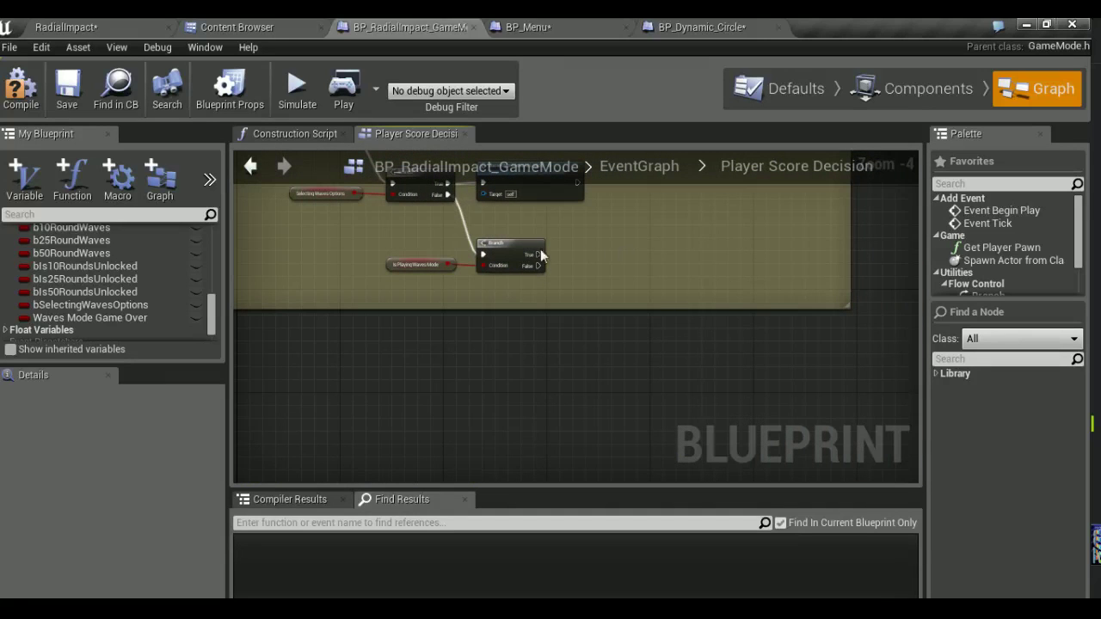
{"action": "left_click_drag", "start_coordinate": [538, 254], "coordinate": [626, 273]}
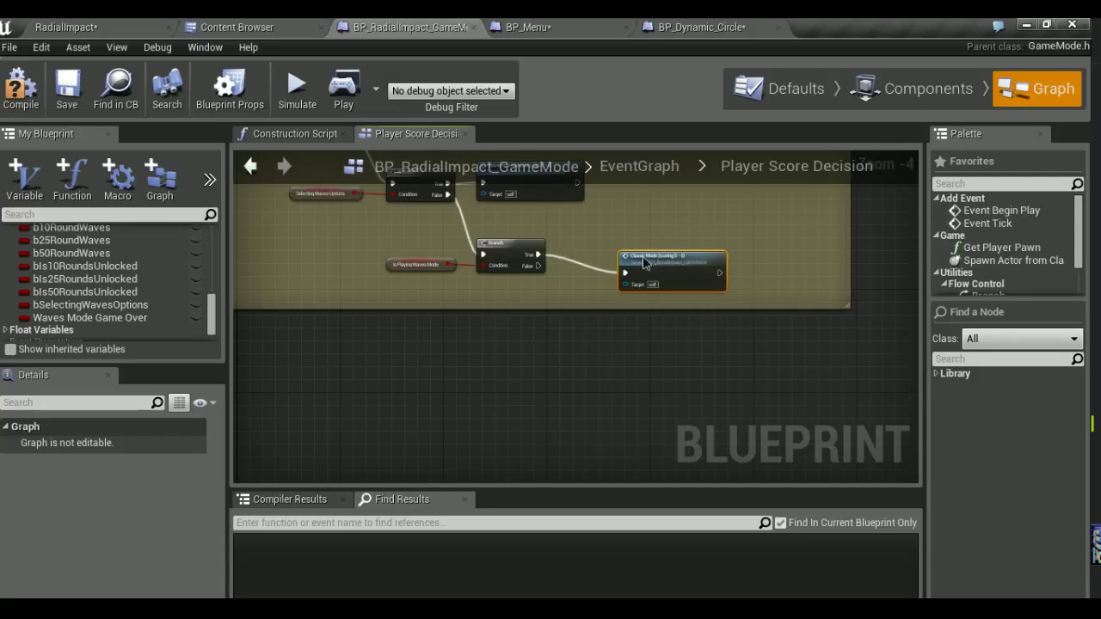
{"action": "scroll", "coordinate": [651, 270], "scroll_direction": "down", "scroll_amount": 6}
{"action": "right_click_drag", "start_coordinate": [651, 269], "coordinate": [688, 361]}
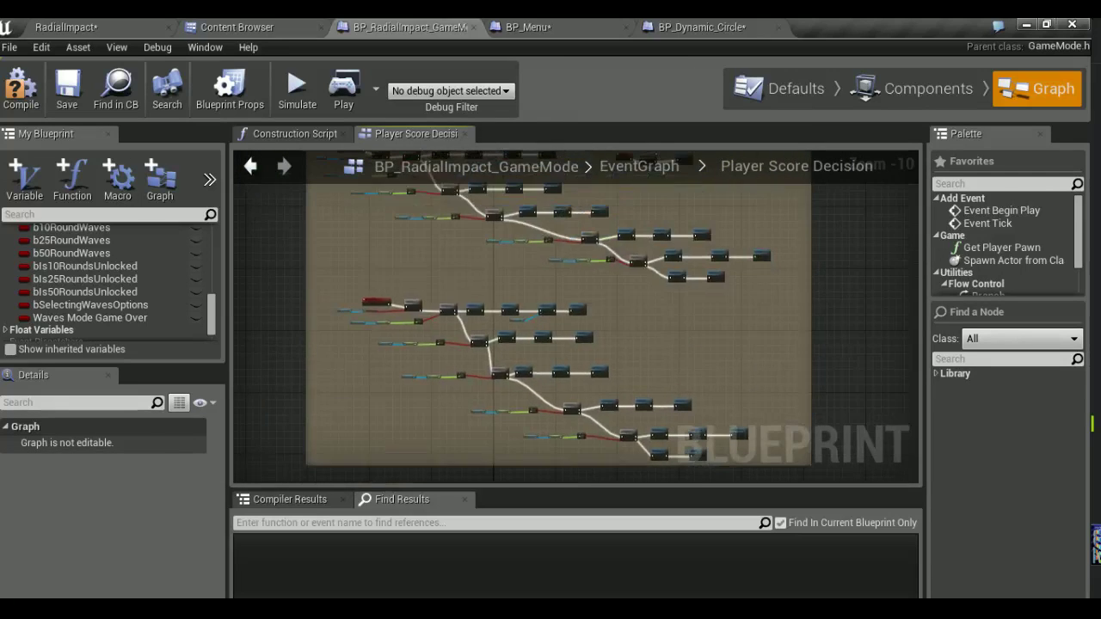
{"action": "right_click_drag", "start_coordinate": [407, 250], "coordinate": [458, 378]}
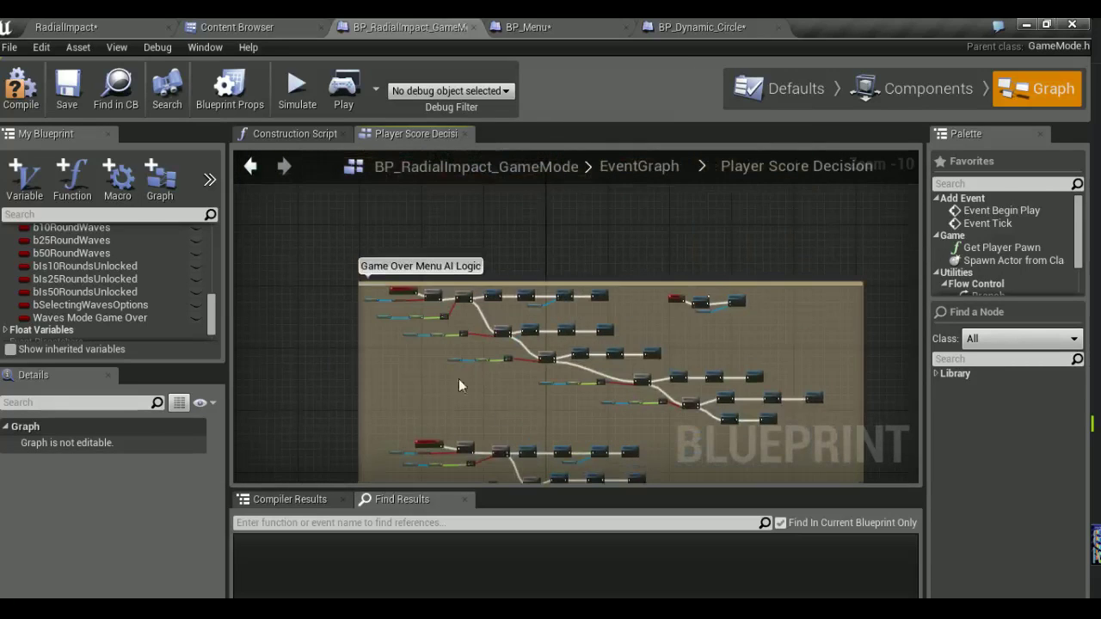
Compile and save the blueprint, then test a Waves round with 5 waves
{"action": "left_click", "coordinate": [21, 86]}
{"action": "left_click", "coordinate": [73, 27]}
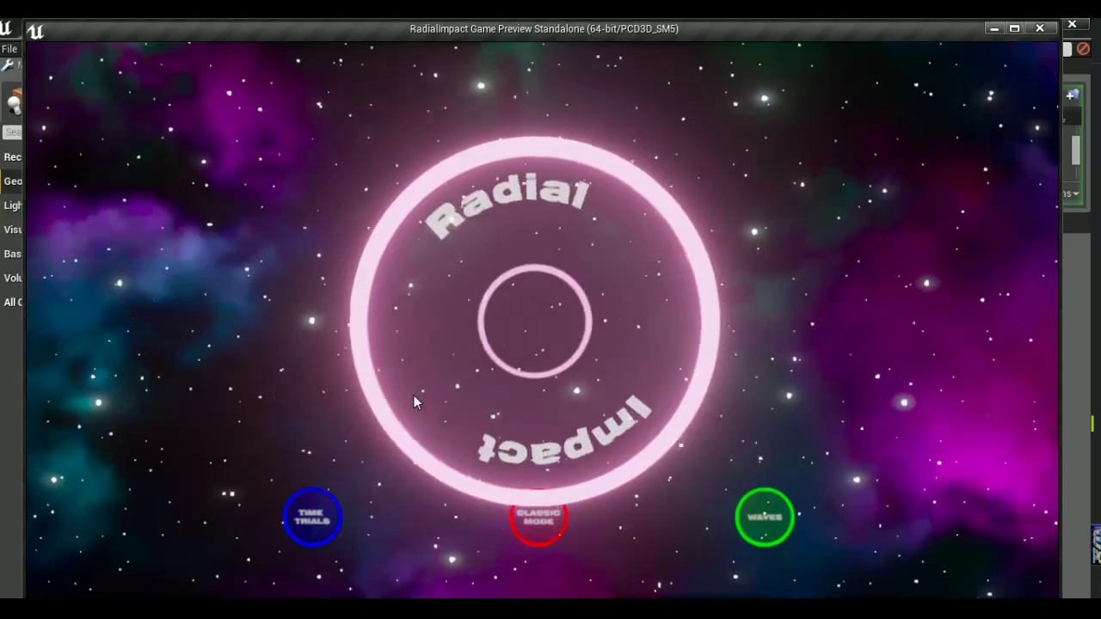
{"action": "left_click", "coordinate": [778, 544]}
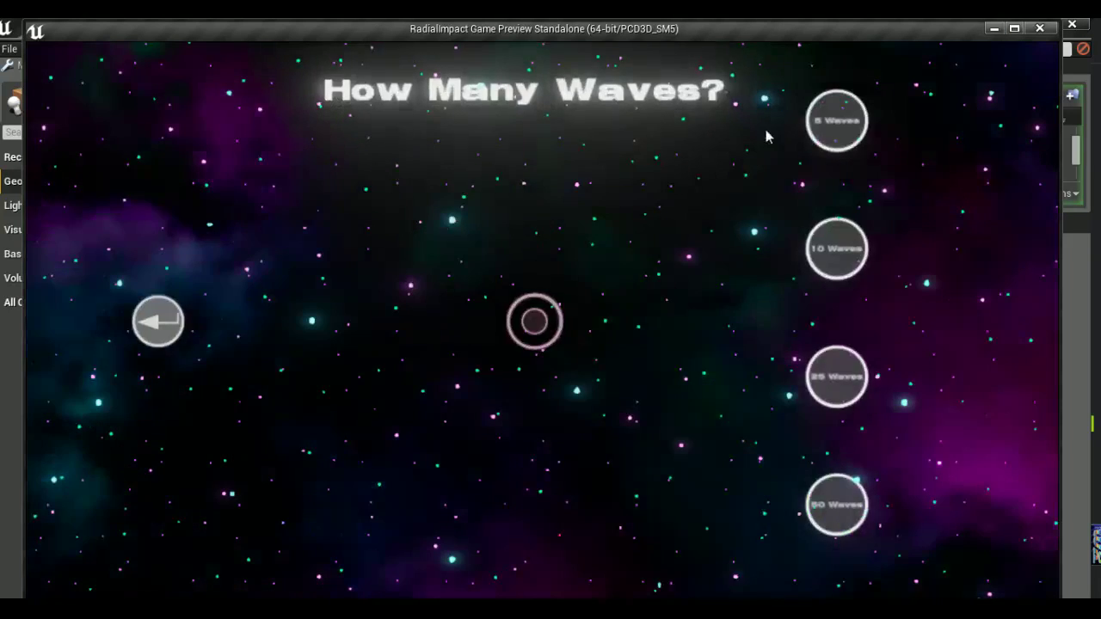
{"action": "left_click", "coordinate": [838, 115]}
{"action": "left_click", "coordinate": [526, 338]}
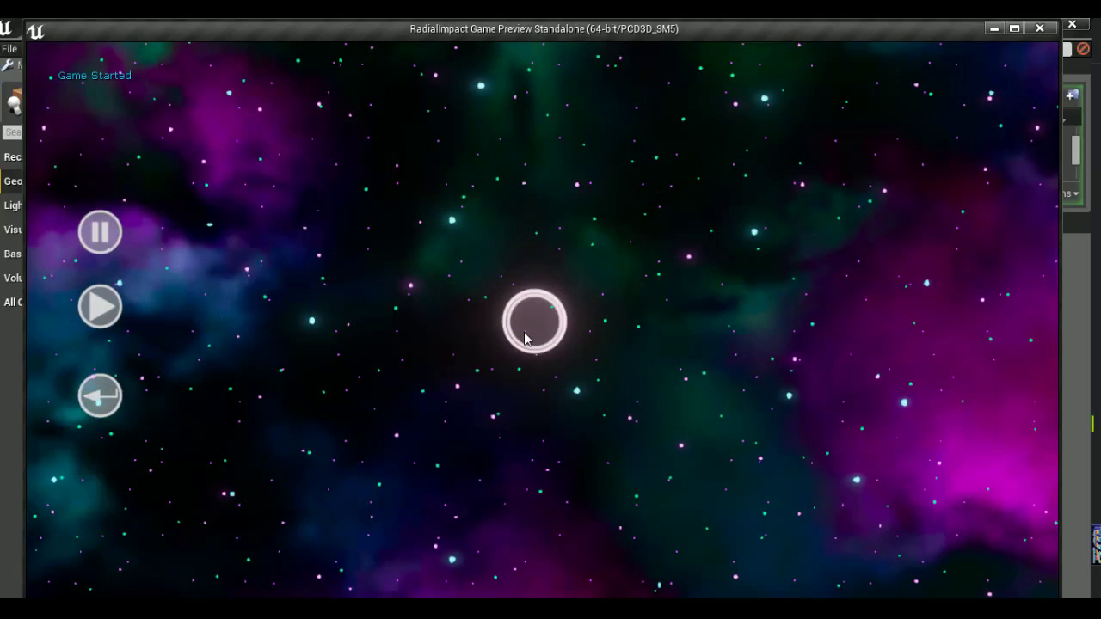
Restart Waves mode from the main menu, land two ring bursts, and close the preview
{"action": "left_click", "coordinate": [100, 396]}
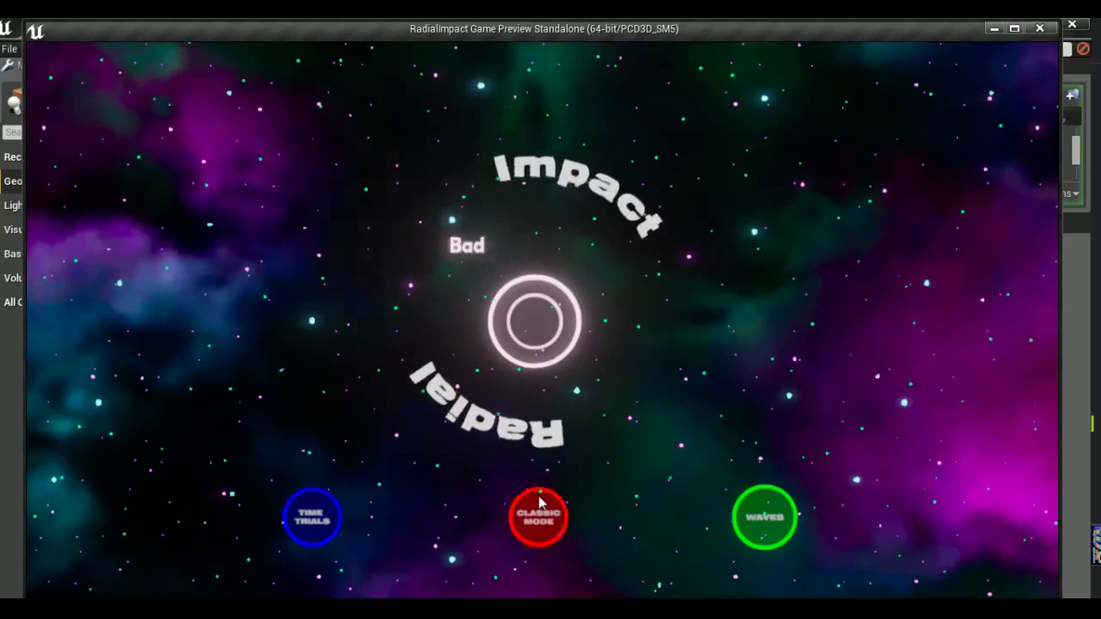
{"action": "left_click", "coordinate": [764, 517]}
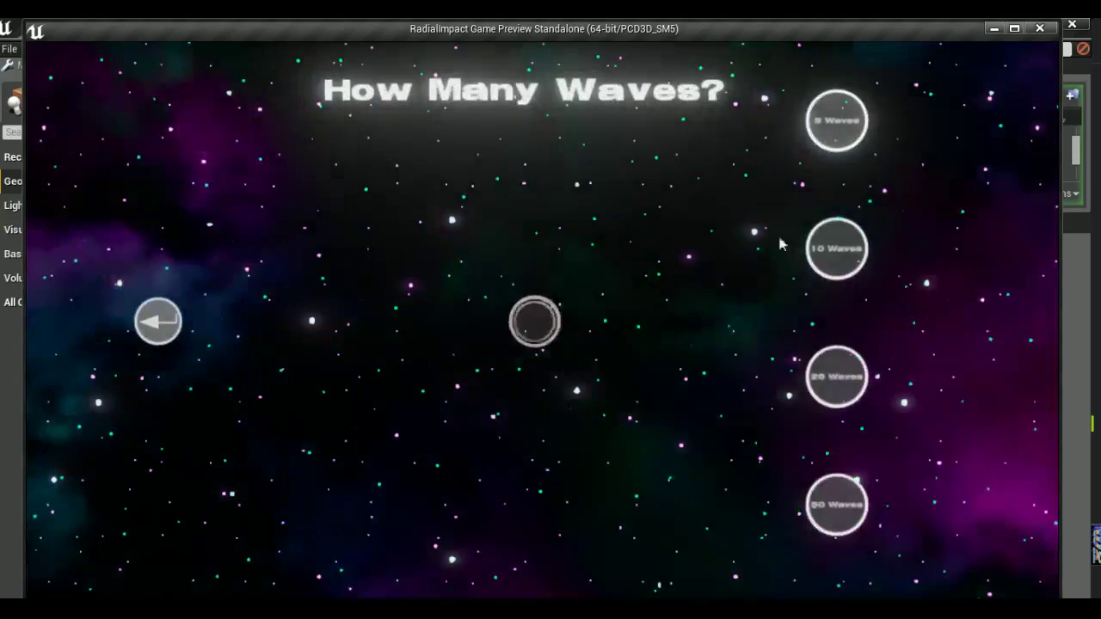
{"action": "left_click", "coordinate": [851, 140]}
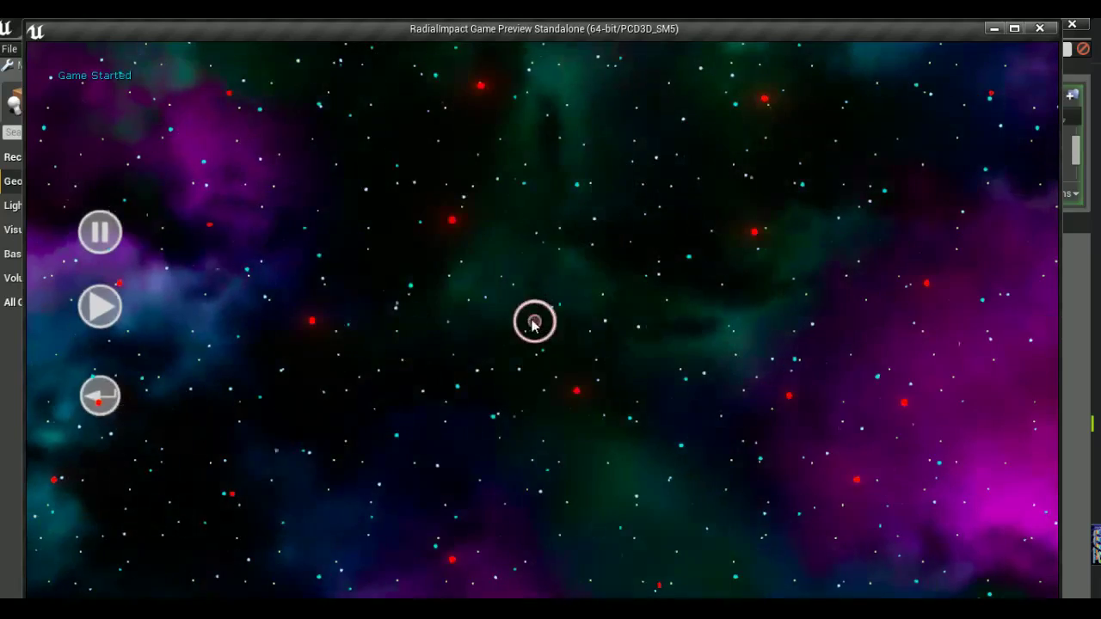
{"action": "left_click", "coordinate": [534, 323]}
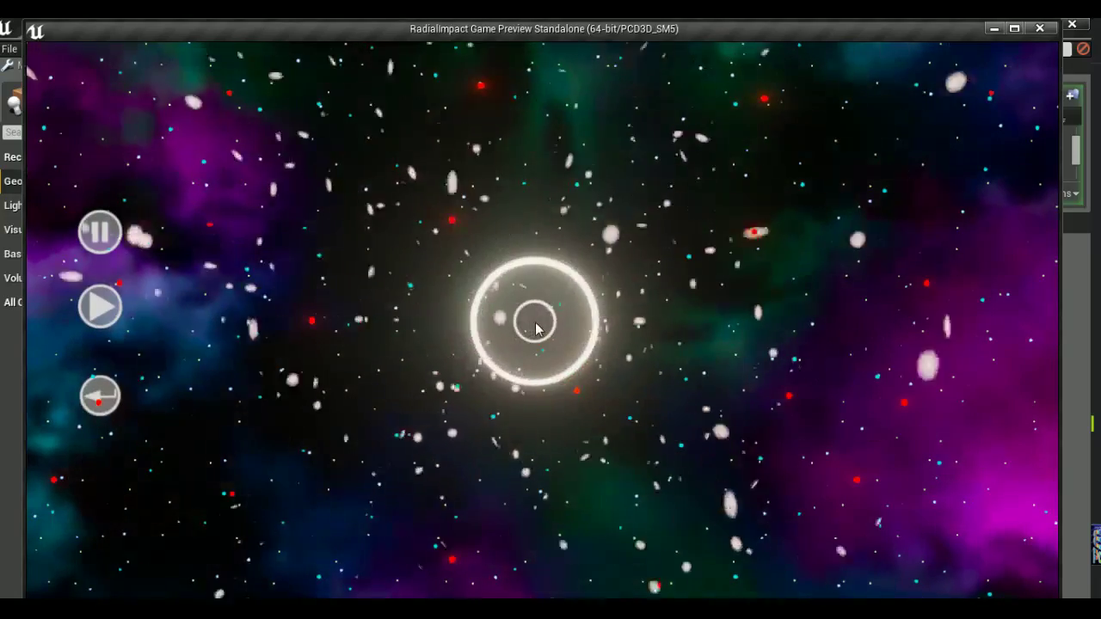
{"action": "left_click", "coordinate": [535, 323]}
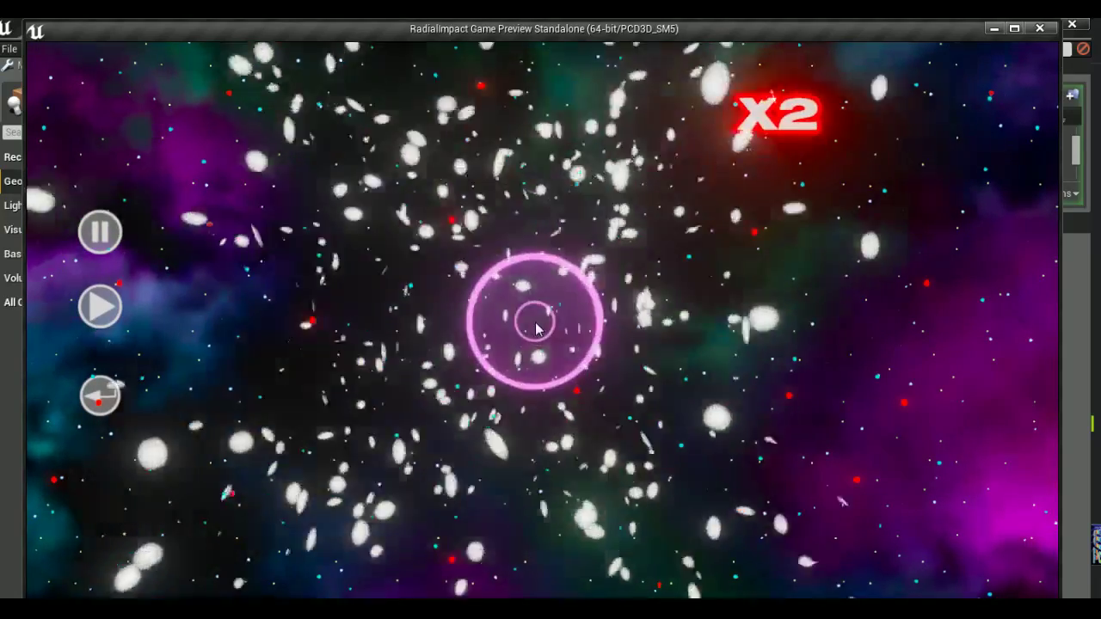
{"action": "key", "text": "Escape"}
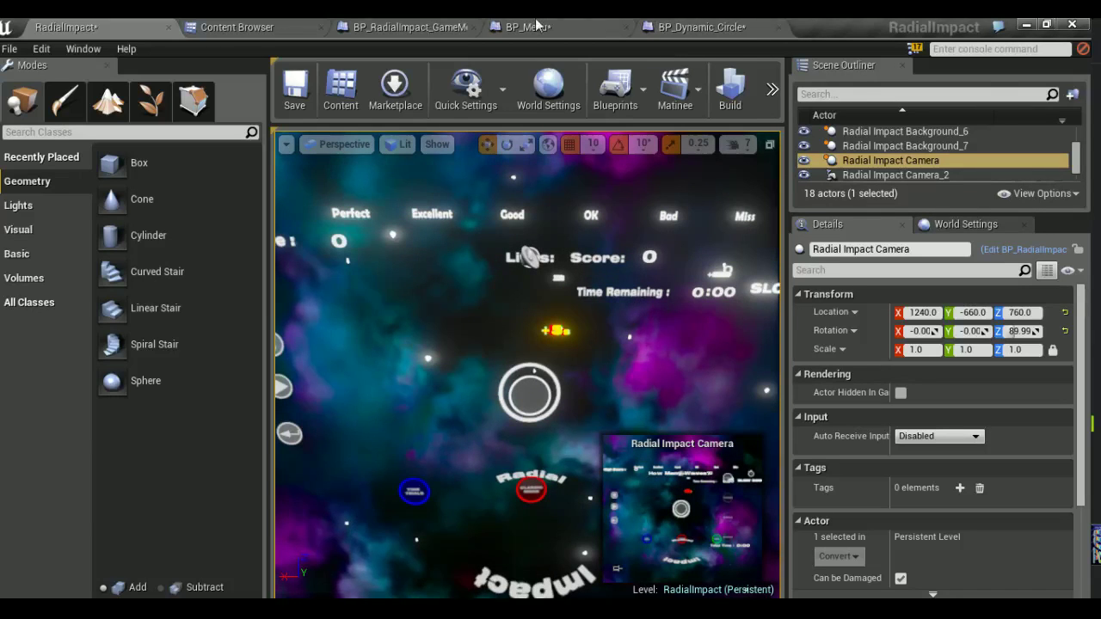
In BP_Menu, locate the Time Trial chain from Branch through Time Trial Game HUD
{"action": "left_click", "coordinate": [536, 26]}
{"action": "scroll", "coordinate": [548, 357], "scroll_direction": "down", "scroll_amount": 10}
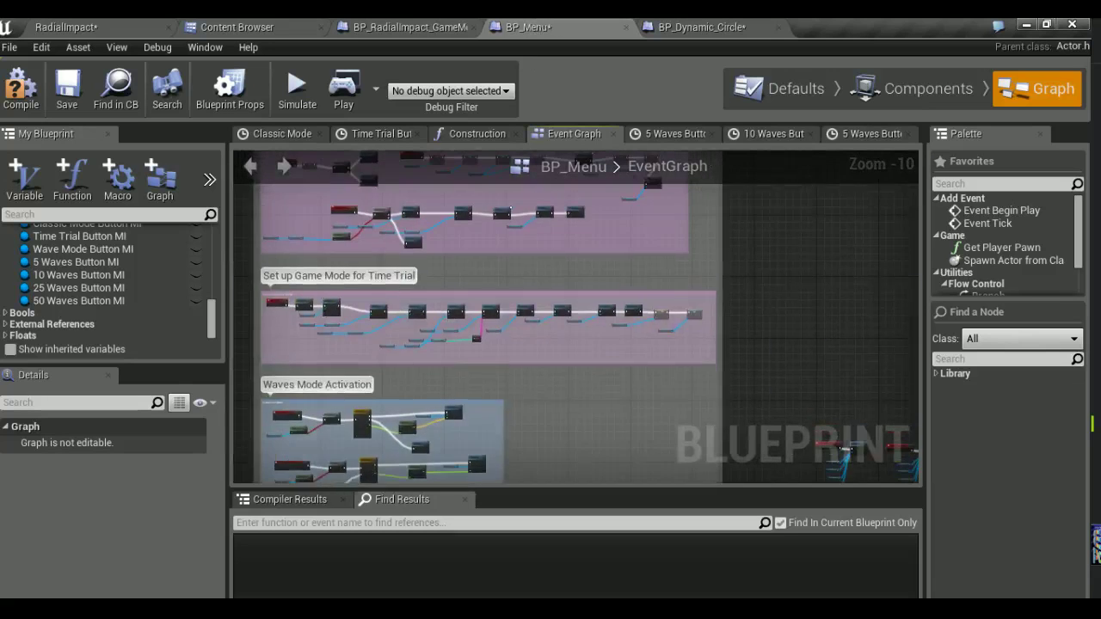
{"action": "right_click_drag", "start_coordinate": [458, 300], "coordinate": [515, 408]}
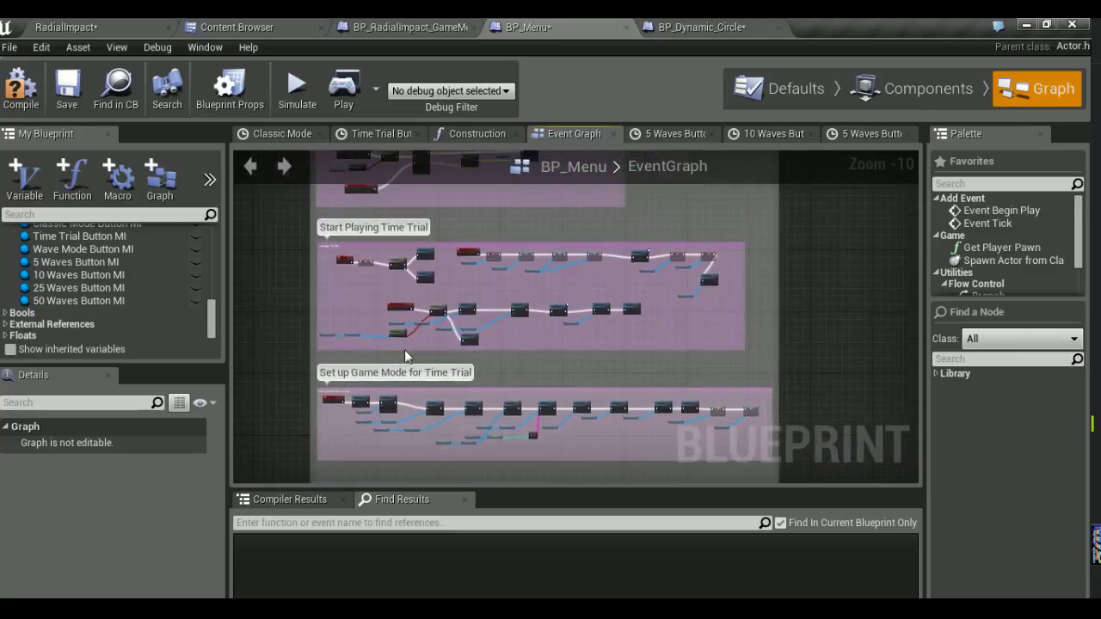
{"action": "scroll", "coordinate": [339, 279], "scroll_direction": "up", "scroll_amount": 4}
{"action": "scroll", "coordinate": [360, 273], "scroll_direction": "up", "scroll_amount": 2}
{"action": "right_click_drag", "start_coordinate": [529, 323], "coordinate": [206, 344]}
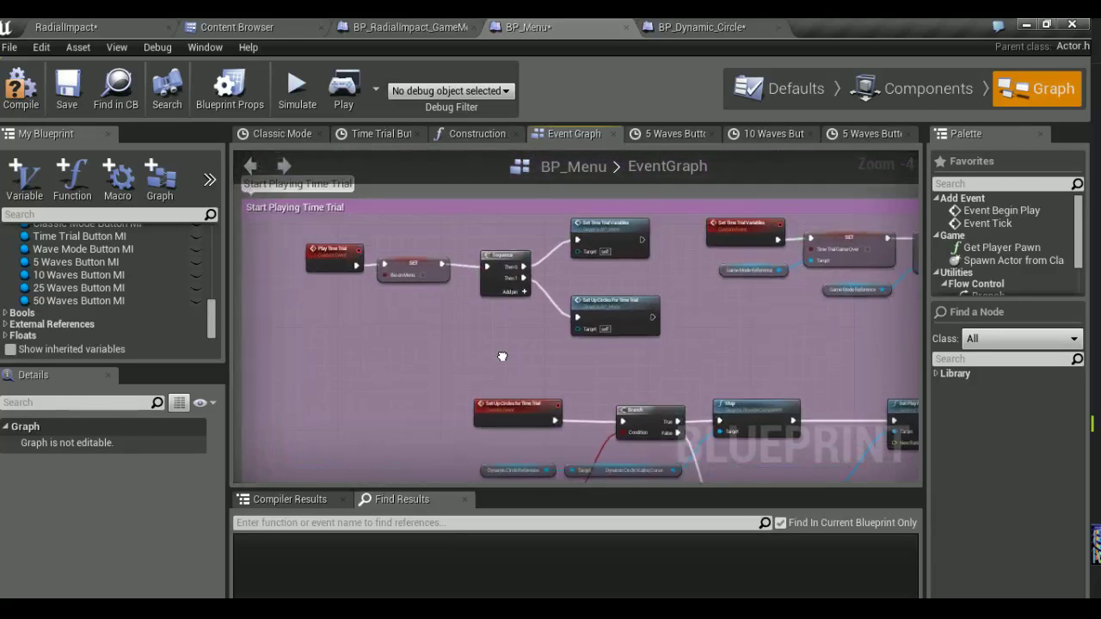
{"action": "right_click_drag", "start_coordinate": [688, 344], "coordinate": [215, 329]}
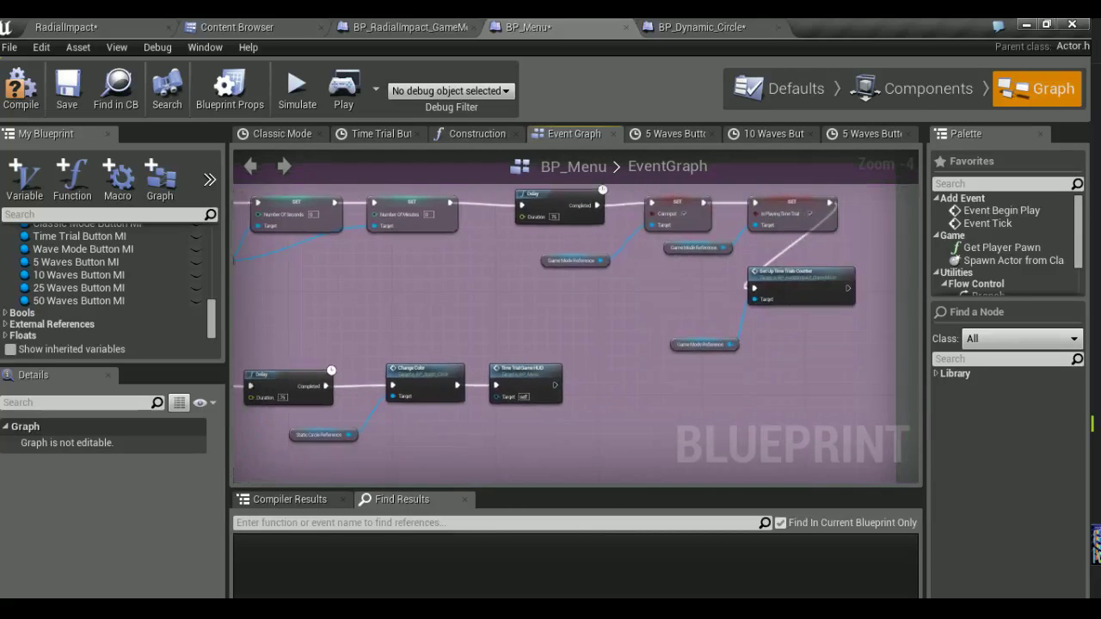
{"action": "right_click_drag", "start_coordinate": [430, 344], "coordinate": [692, 332]}
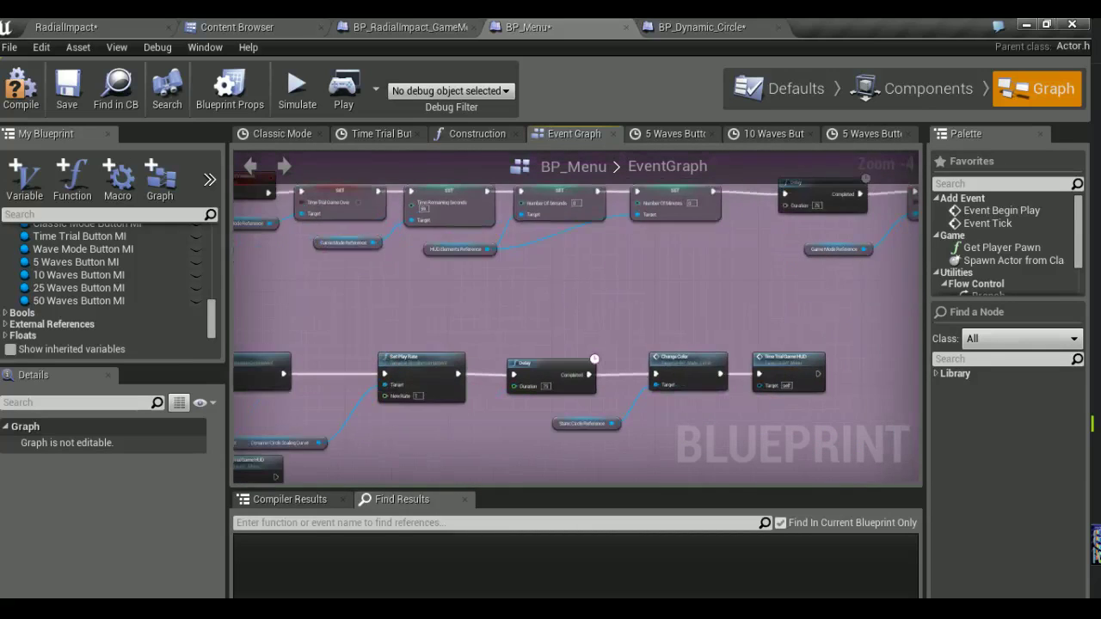
{"action": "right_click_drag", "start_coordinate": [237, 310], "coordinate": [375, 288]}
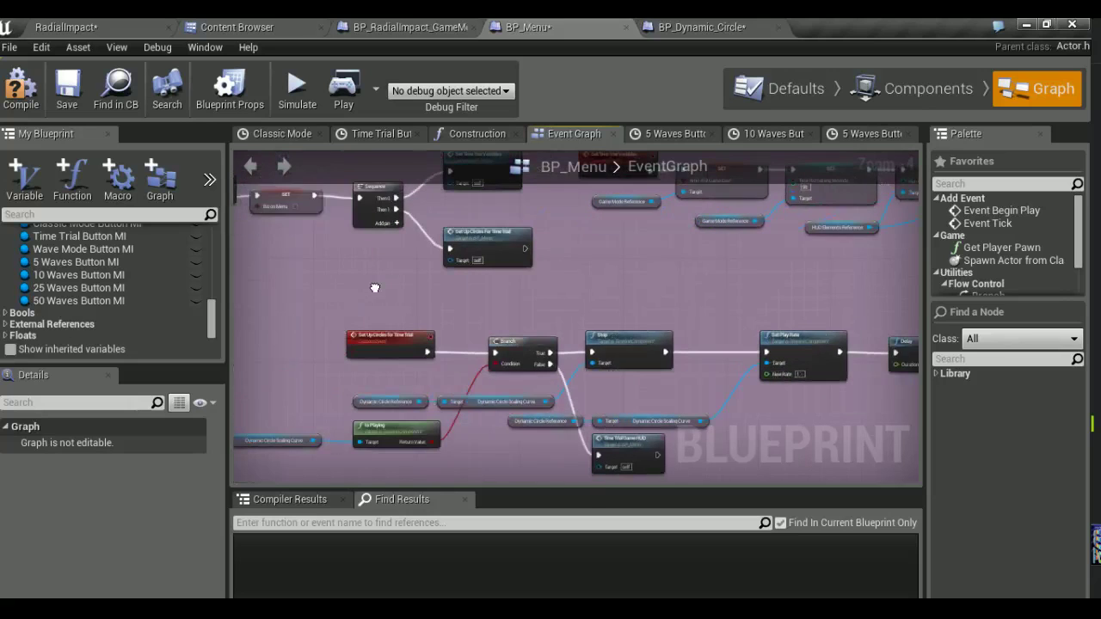
{"action": "mouse_move", "coordinate": [375, 287]}
{"action": "right_mouse_down"}
{"action": "mouse_move", "coordinate": [391, 311]}
{"action": "mouse_move", "coordinate": [383, 294]}
{"action": "right_mouse_up"}
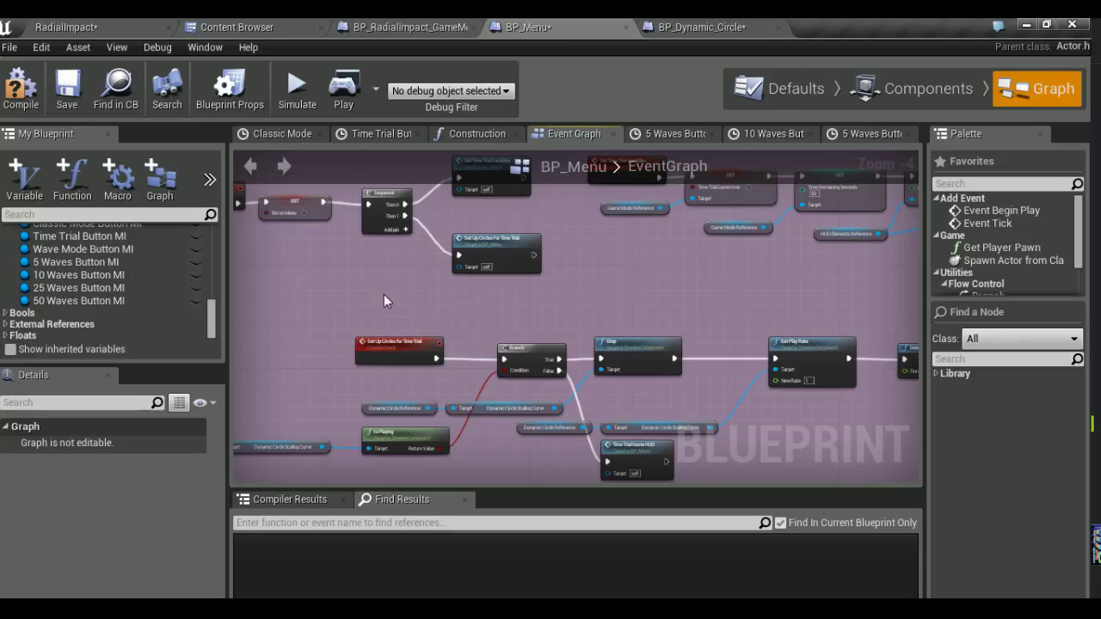
{"action": "right_click_drag", "start_coordinate": [384, 295], "coordinate": [357, 275]}
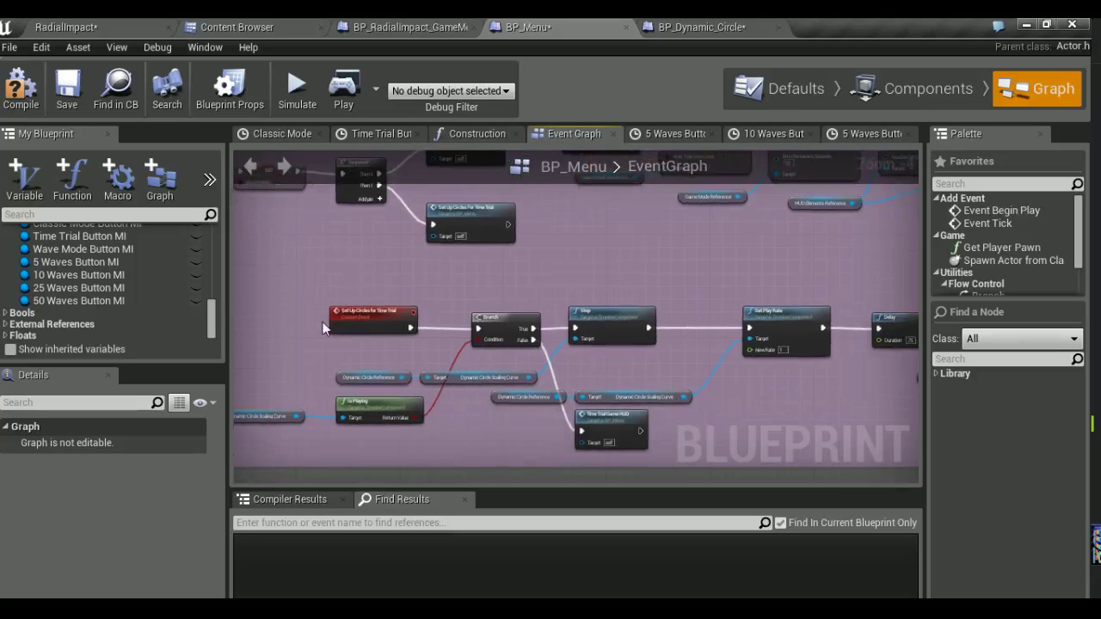
{"action": "scroll", "coordinate": [323, 325], "scroll_direction": "down", "scroll_amount": 2}
{"action": "scroll", "coordinate": [270, 286], "scroll_direction": "up", "scroll_amount": 1}
{"action": "scroll", "coordinate": [323, 283], "scroll_direction": "down", "scroll_amount": 1}
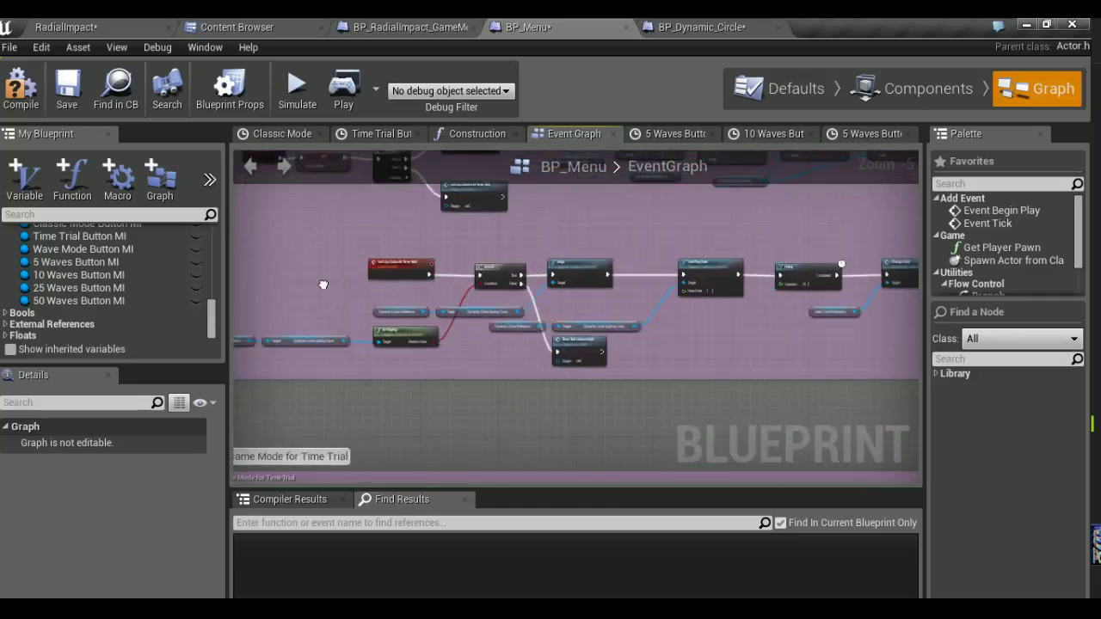
{"action": "right_click_drag", "start_coordinate": [244, 281], "coordinate": [310, 284]}
Select the Branch-to-Time Trial Game HUD nodes and paste a copy below the waves mode row
{"action": "left_click_drag", "start_coordinate": [306, 282], "coordinate": [821, 368]}
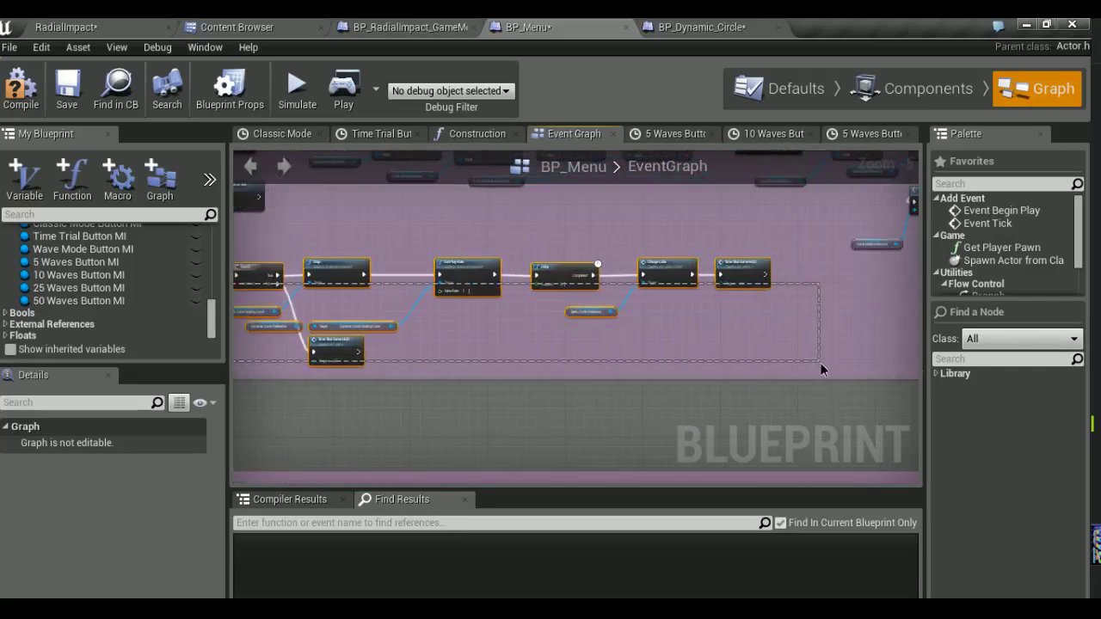
{"action": "left_click_drag", "start_coordinate": [821, 368], "coordinate": [819, 363]}
{"action": "scroll", "coordinate": [542, 353], "scroll_direction": "down", "scroll_amount": 6}
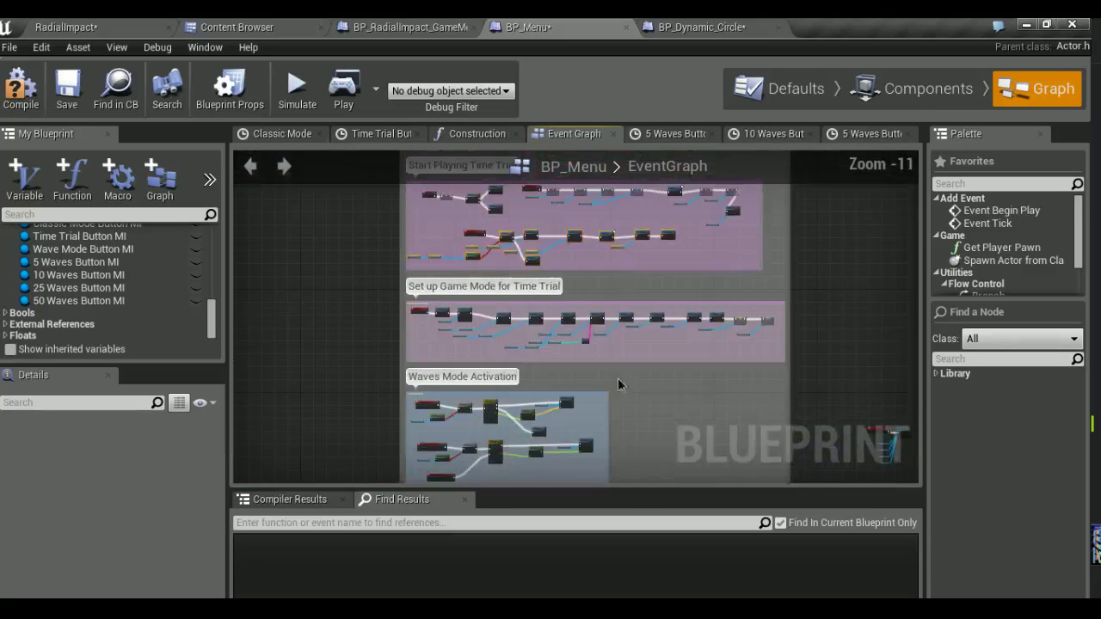
{"action": "right_click_drag", "start_coordinate": [554, 392], "coordinate": [554, 321]}
{"action": "scroll", "coordinate": [516, 344], "scroll_direction": "up", "scroll_amount": 3}
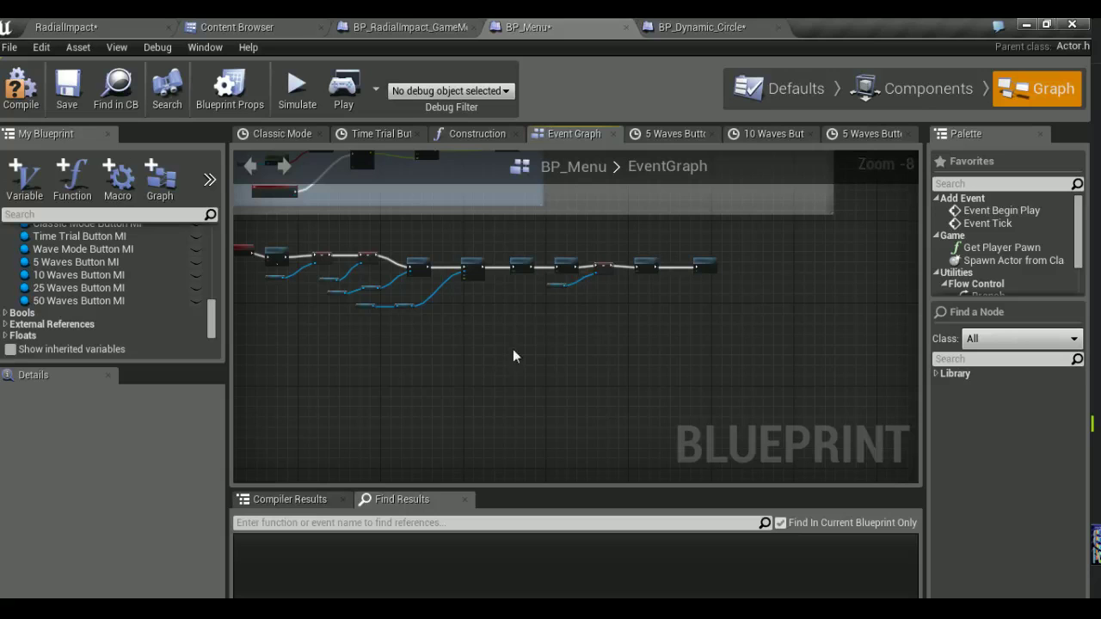
{"action": "key", "text": "ctrl+v"}
{"action": "left_click_drag", "start_coordinate": [520, 335], "coordinate": [635, 340]}
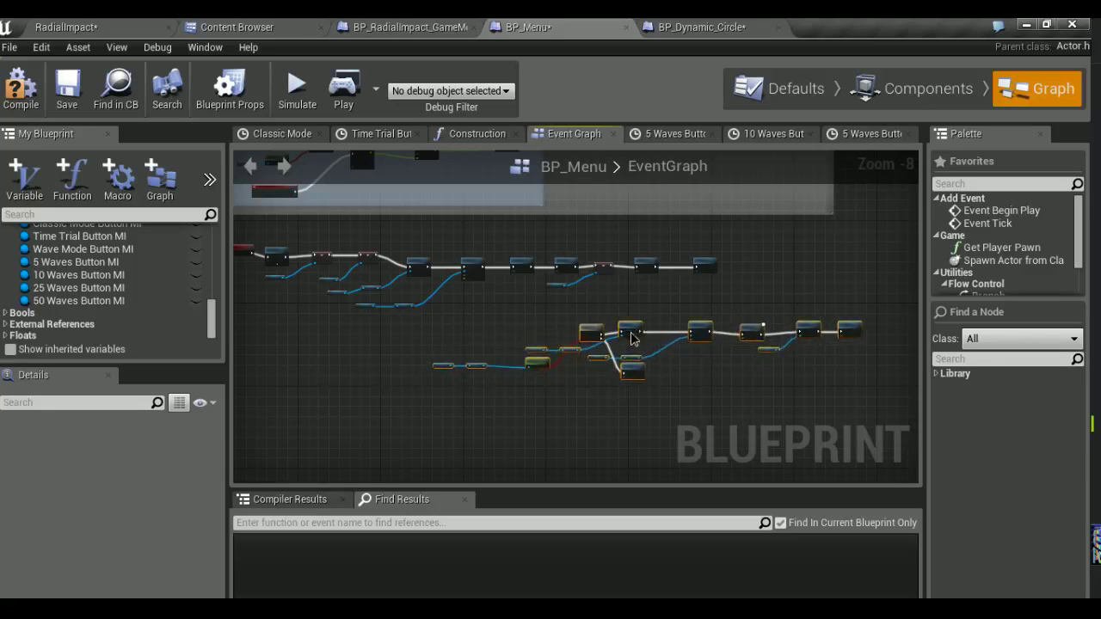
{"action": "scroll", "coordinate": [635, 340], "scroll_direction": "up", "scroll_amount": 4}
{"action": "right_click_drag", "start_coordinate": [611, 351], "coordinate": [660, 316]}
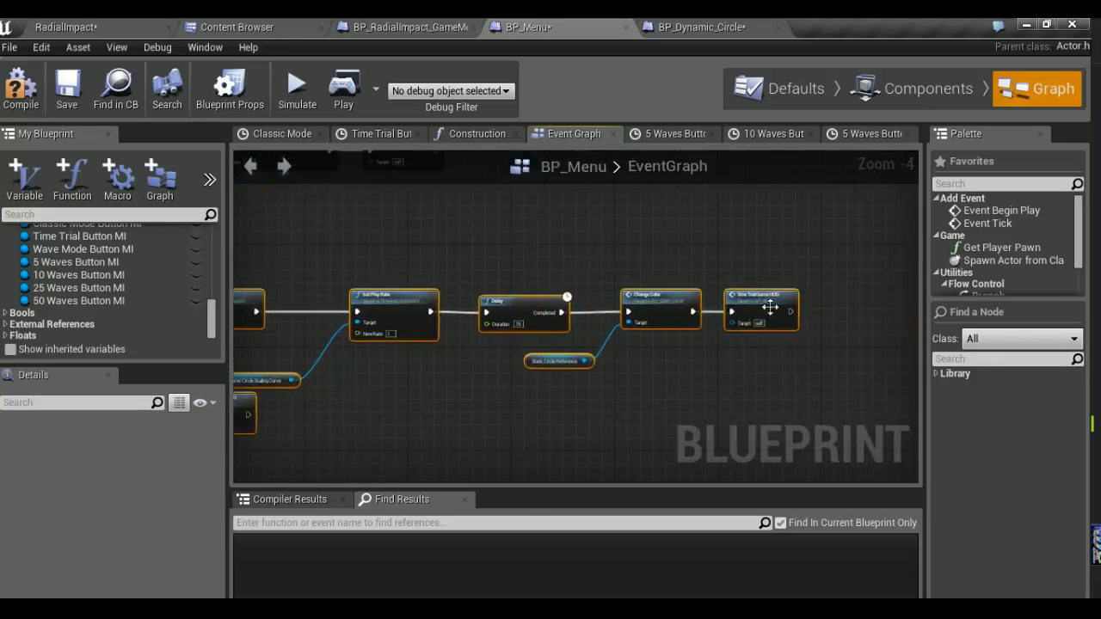
{"action": "left_click", "coordinate": [614, 288]}
{"action": "mouse_move", "coordinate": [565, 275]}
{"action": "right_mouse_down"}
{"action": "mouse_move", "coordinate": [743, 357]}
{"action": "mouse_move", "coordinate": [723, 281]}
{"action": "right_mouse_up"}
Disconnect and delete the Print String node from the waves HUD event
{"action": "right_click_drag", "start_coordinate": [836, 389], "coordinate": [774, 481]}
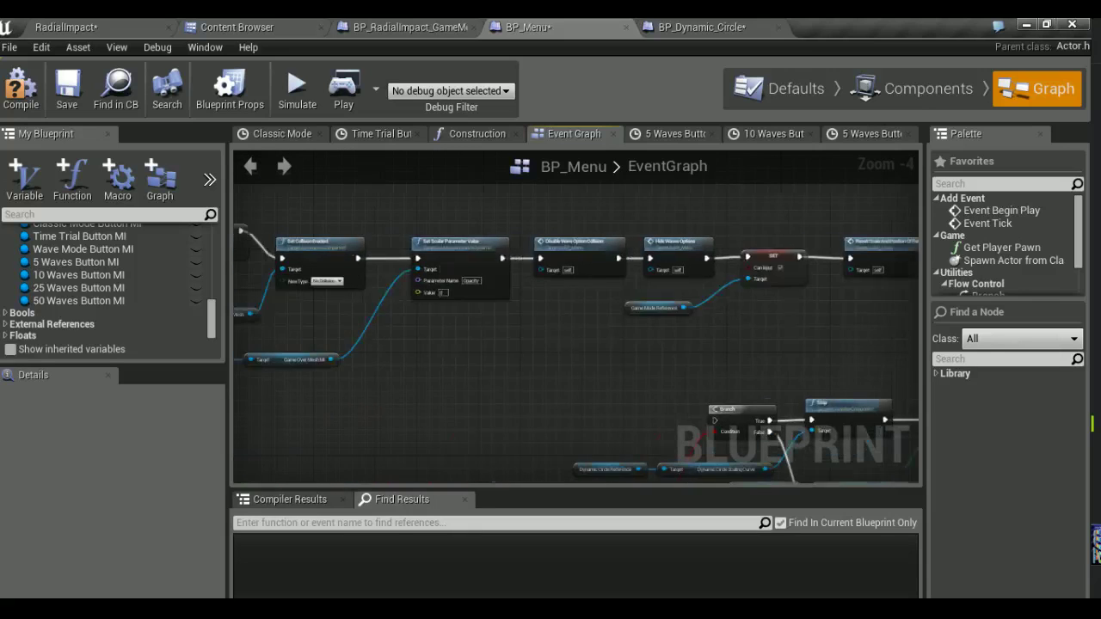
{"action": "right_click_drag", "start_coordinate": [697, 439], "coordinate": [711, 438]}
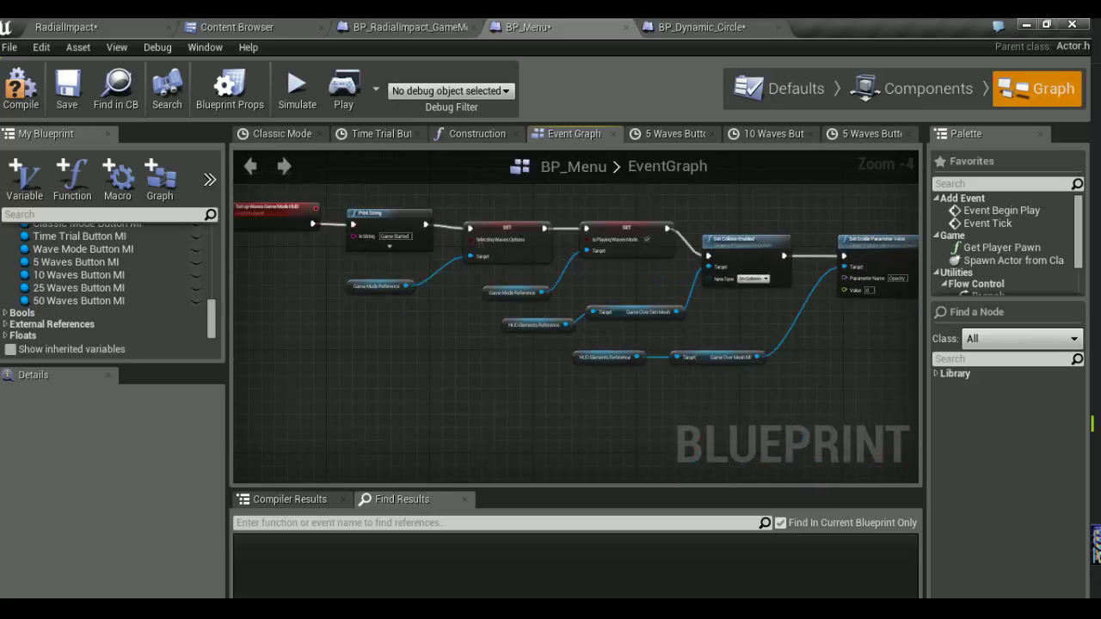
{"action": "right_click_drag", "start_coordinate": [379, 345], "coordinate": [401, 350]}
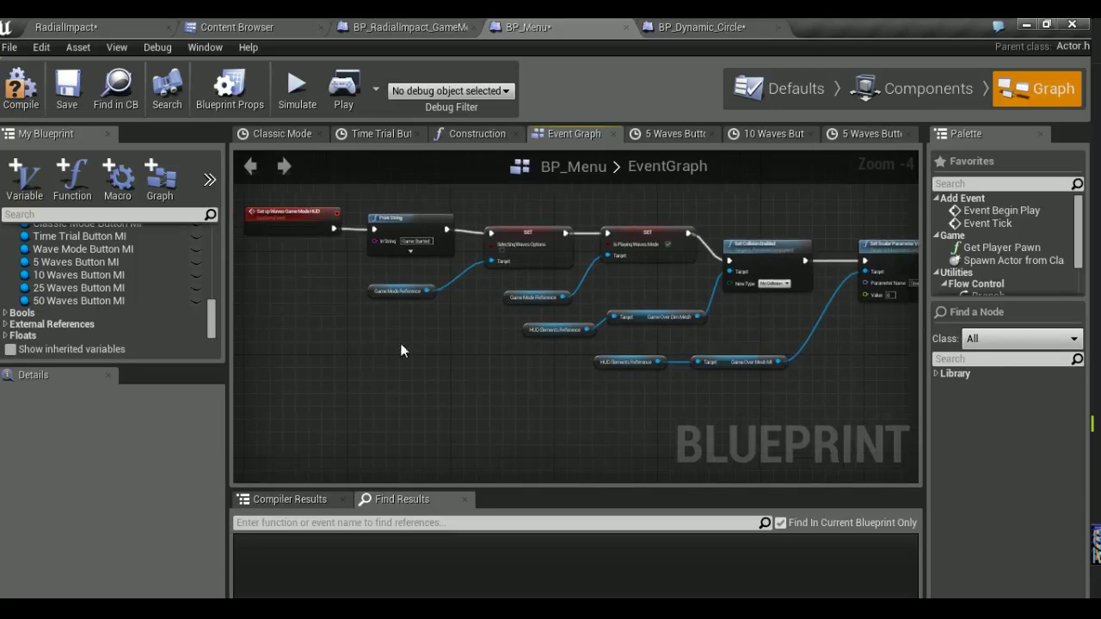
{"action": "scroll", "coordinate": [400, 350], "scroll_direction": "down", "scroll_amount": 4}
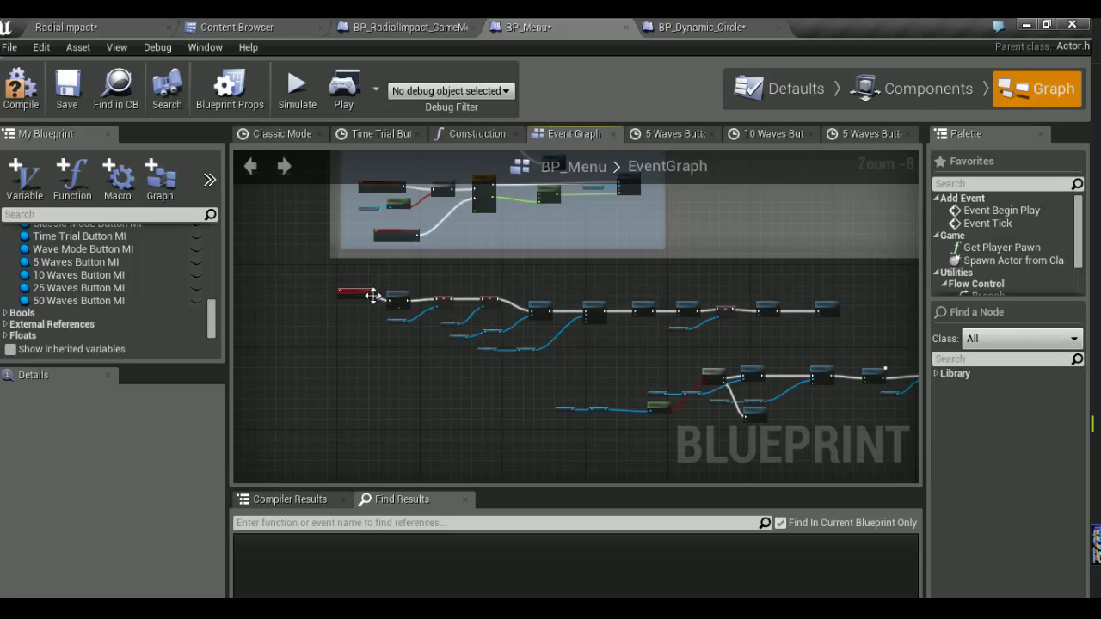
{"action": "scroll", "coordinate": [376, 297], "scroll_direction": "up", "scroll_amount": 4}
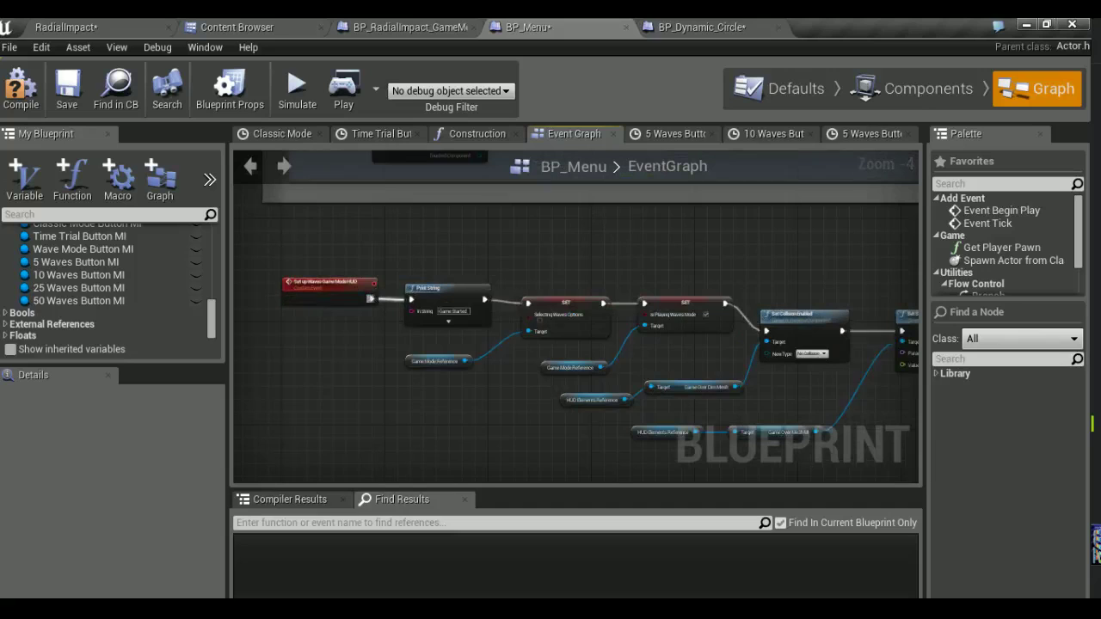
{"action": "left_click", "coordinate": [372, 298], "text": "alt"}
{"action": "left_click", "coordinate": [468, 303]}
{"action": "key", "text": "Delete"}
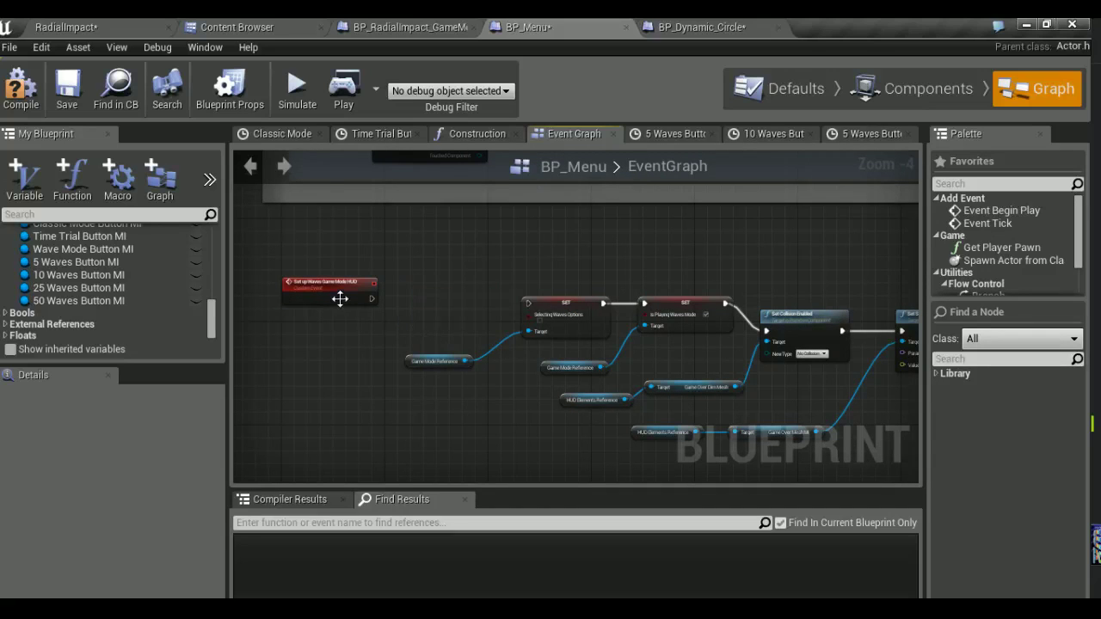
Move the Set up Waves Game Mode HUD event beside the pasted Branch
{"action": "right_click_drag", "start_coordinate": [340, 310], "coordinate": [336, 341]}
{"action": "left_click_drag", "start_coordinate": [335, 327], "coordinate": [636, 404]}
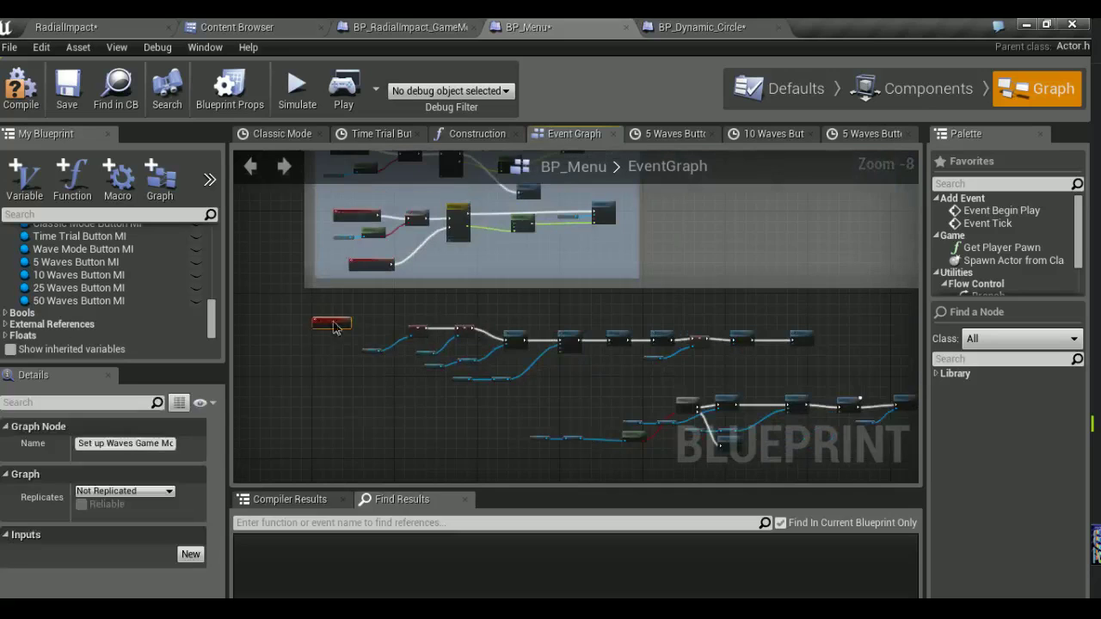
{"action": "scroll", "coordinate": [637, 404], "scroll_direction": "up", "scroll_amount": 4}
{"action": "right_click_drag", "start_coordinate": [637, 405], "coordinate": [523, 358]}
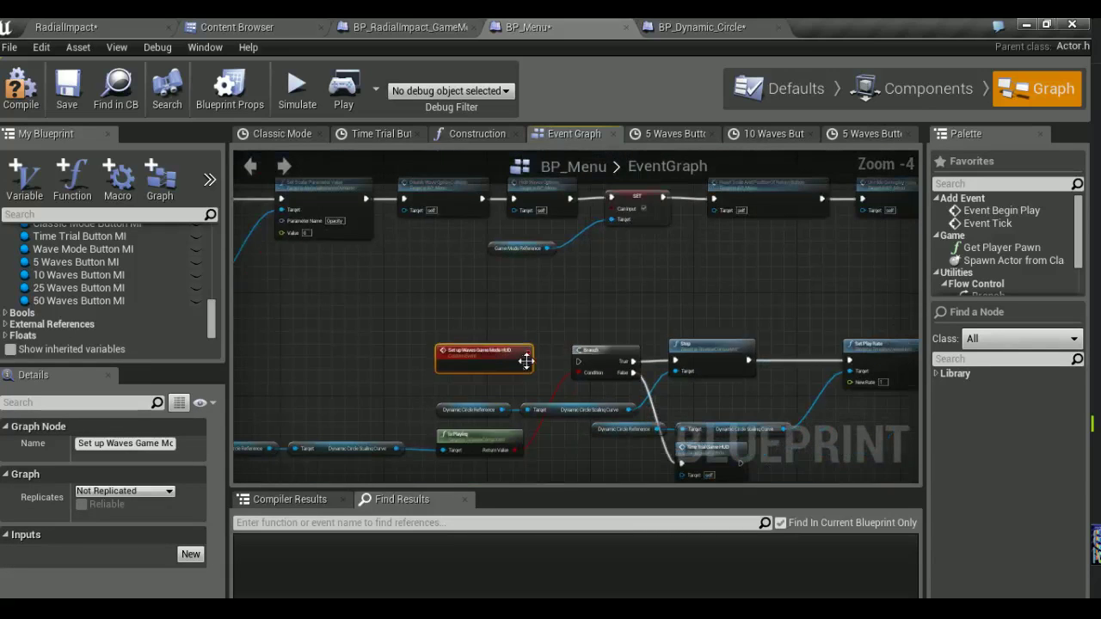
{"action": "left_click_drag", "start_coordinate": [503, 372], "coordinate": [503, 365]}
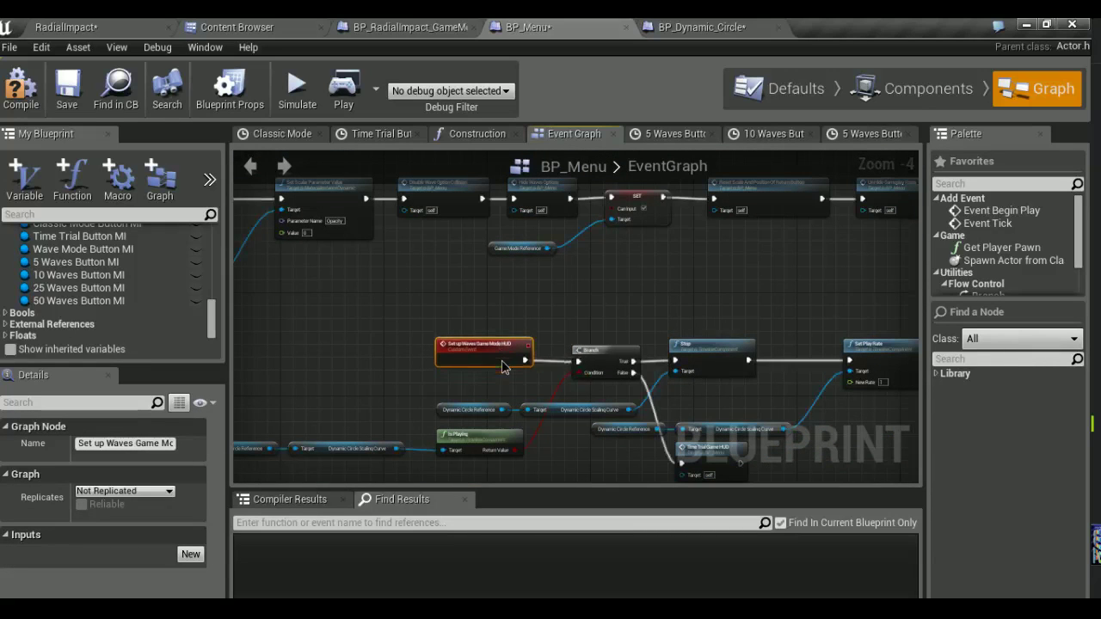
{"action": "scroll", "coordinate": [501, 359], "scroll_direction": "down", "scroll_amount": 7}
Move the waves mode row below the pasted nodes and wire Change Color into its SET chain
{"action": "left_click_drag", "start_coordinate": [342, 271], "coordinate": [652, 315]}
{"action": "left_click_drag", "start_coordinate": [611, 286], "coordinate": [722, 384]}
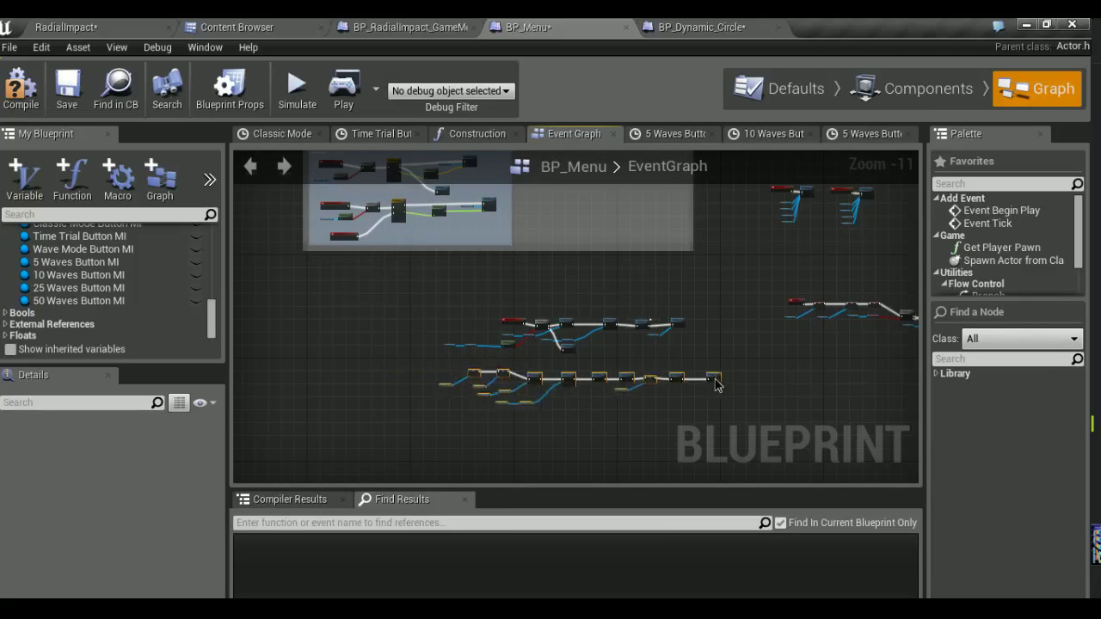
{"action": "scroll", "coordinate": [689, 335], "scroll_direction": "up", "scroll_amount": 4}
{"action": "scroll", "coordinate": [684, 297], "scroll_direction": "up", "scroll_amount": 4}
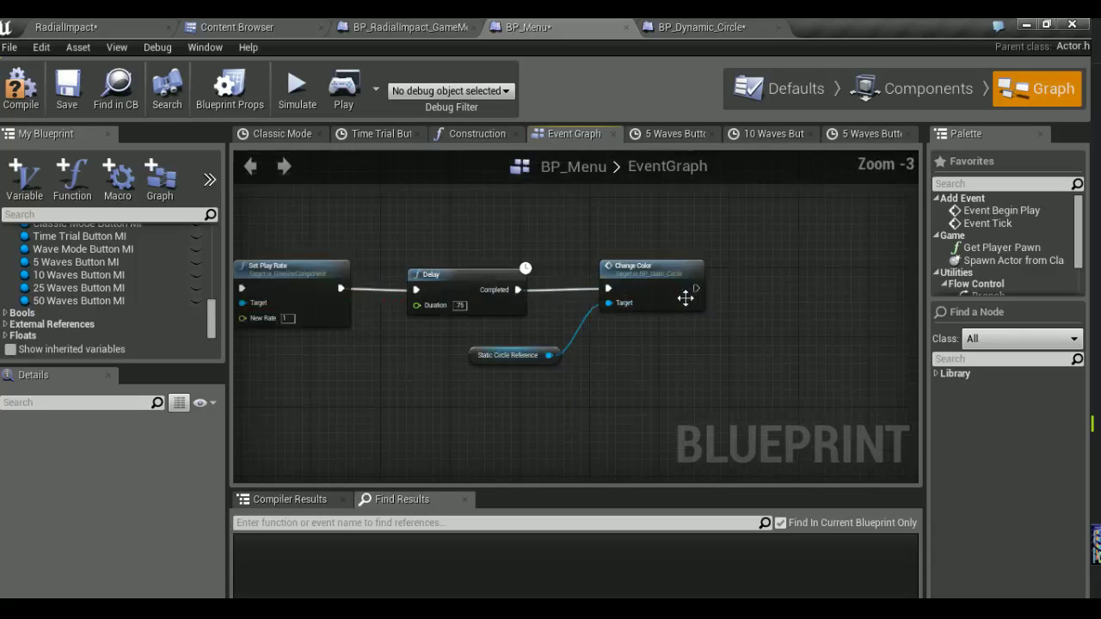
{"action": "left_click_drag", "start_coordinate": [696, 288], "coordinate": [196, 492]}
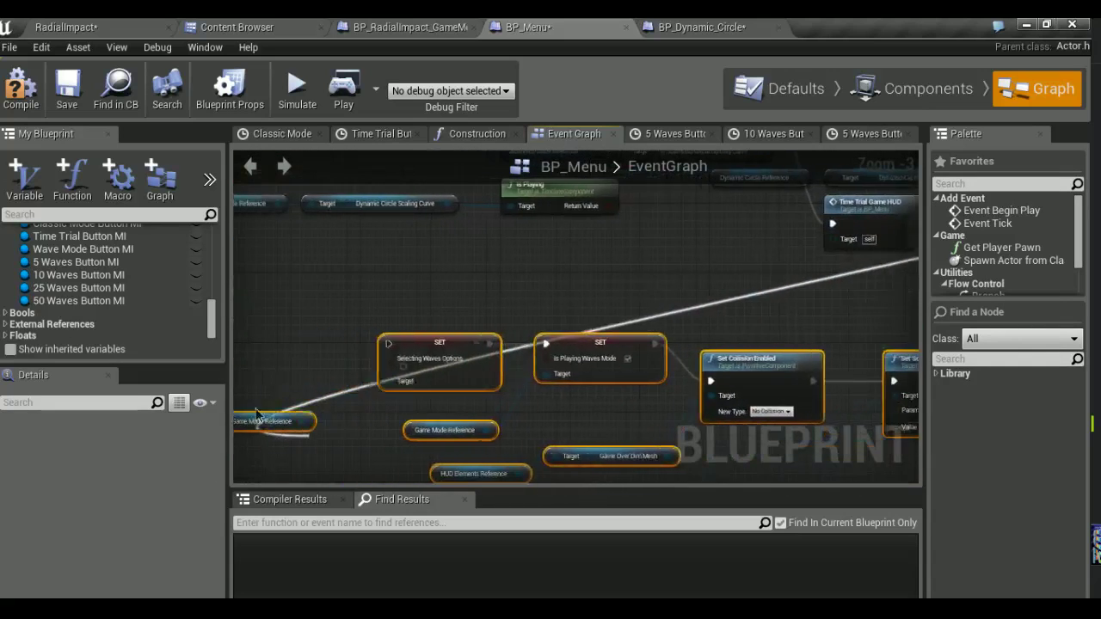
{"action": "left_click_drag", "start_coordinate": [196, 491], "coordinate": [396, 344]}
{"action": "right_click_drag", "start_coordinate": [566, 301], "coordinate": [332, 437]}
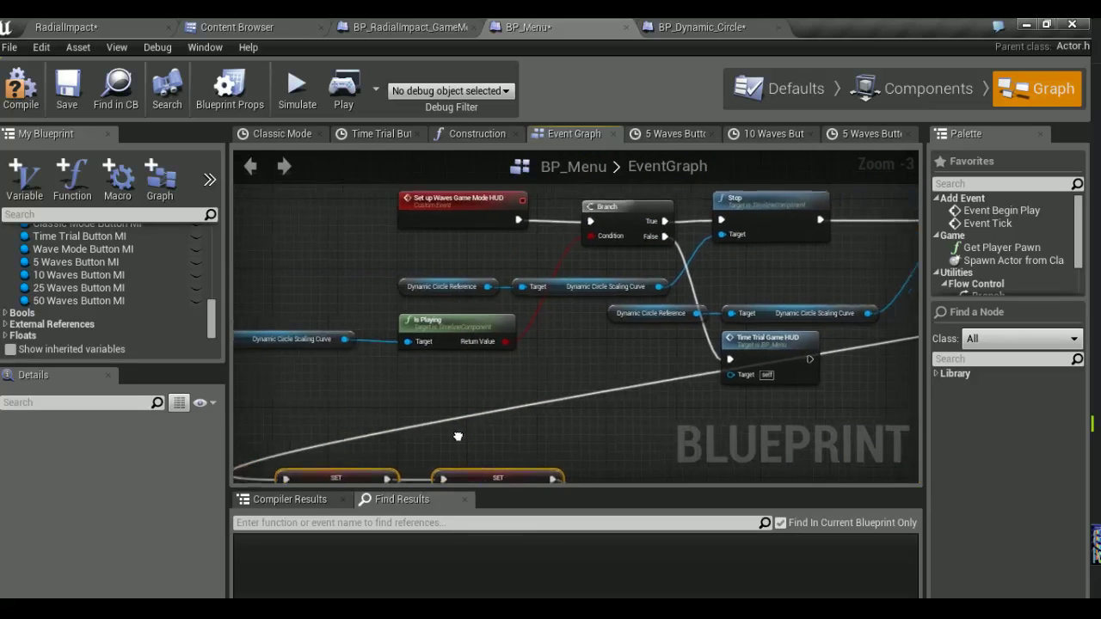
{"action": "right_click_drag", "start_coordinate": [332, 437], "coordinate": [444, 438]}
Delete Time Trial Game HUD and wire the Branch's False output to the SET node
{"action": "left_click", "coordinate": [719, 340]}
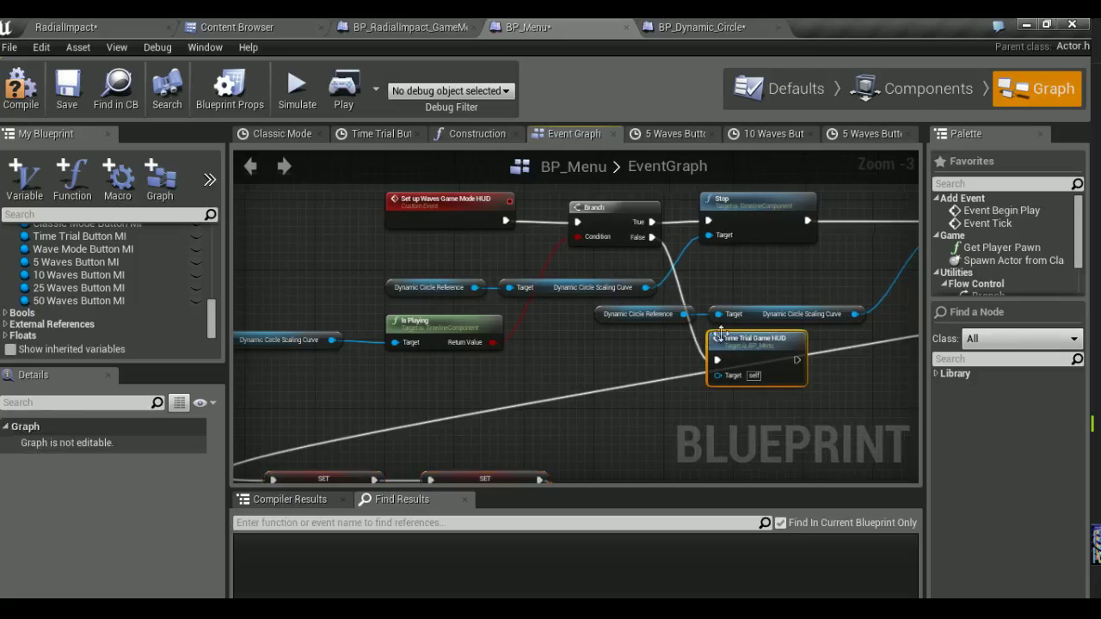
{"action": "key", "text": "Delete"}
{"action": "left_click_drag", "start_coordinate": [654, 240], "coordinate": [309, 433]}
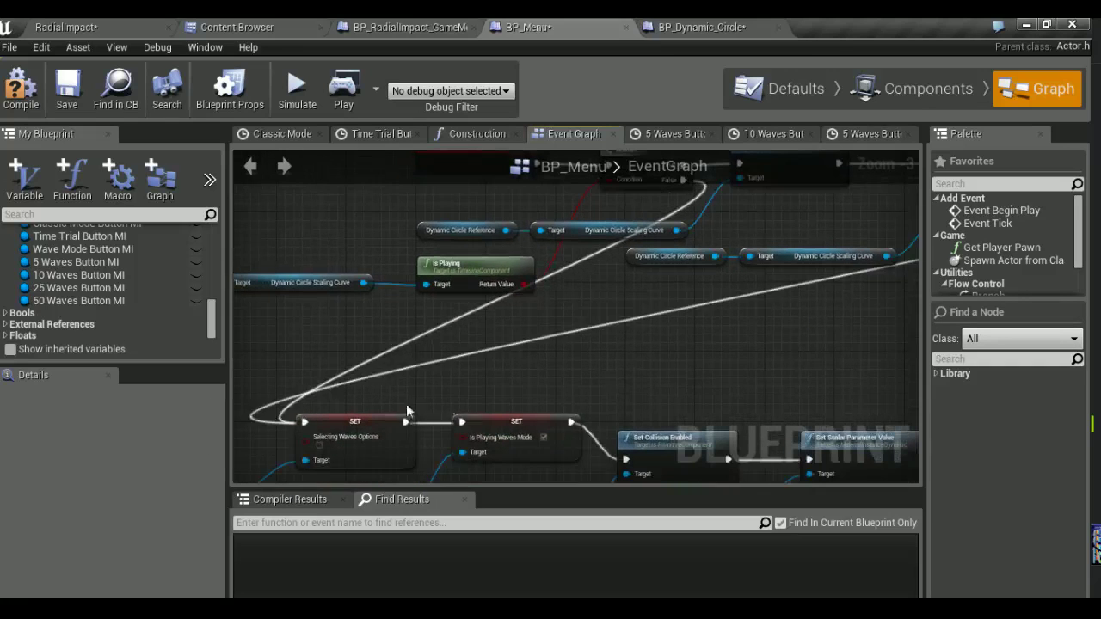
{"action": "scroll", "coordinate": [437, 435], "scroll_direction": "down", "scroll_amount": 5}
{"action": "right_click_drag", "start_coordinate": [437, 434], "coordinate": [454, 348]}
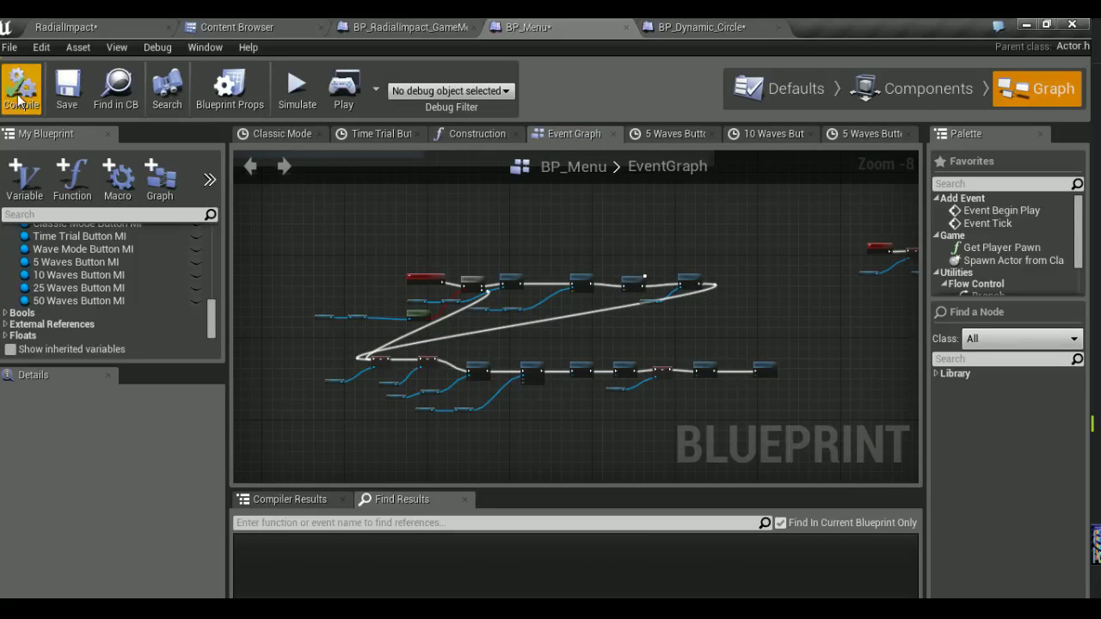
Save all from the RadialImpact level with Ctrl+Shift+S and launch a Standalone Game
{"action": "left_click", "coordinate": [58, 26]}
{"action": "key", "text": "ctrl+shift+s"}
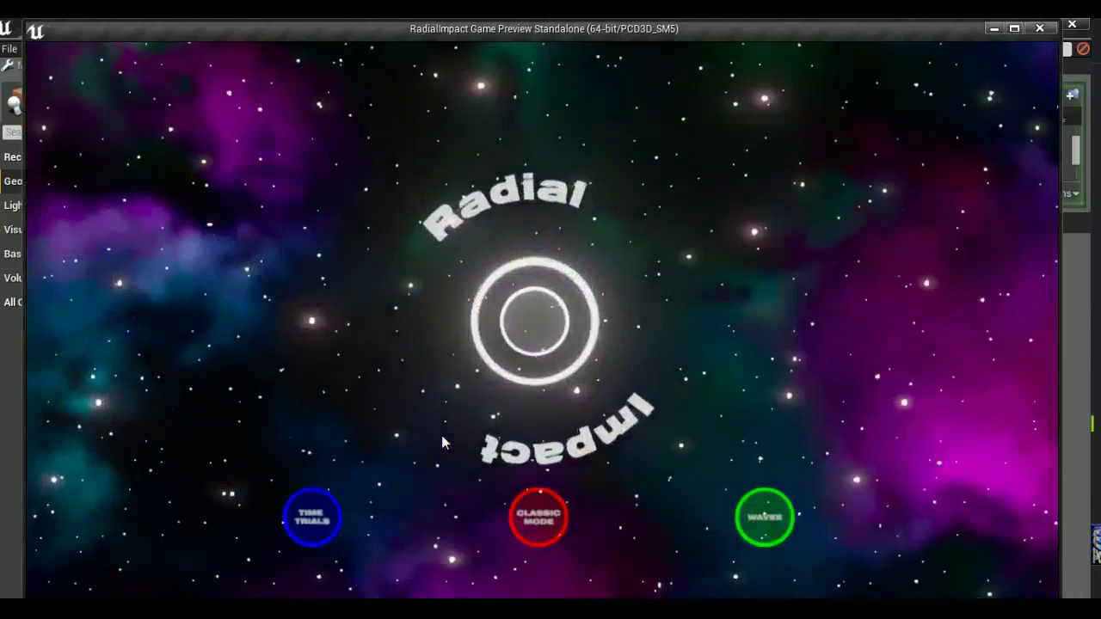
{"action": "left_click", "coordinate": [769, 516]}
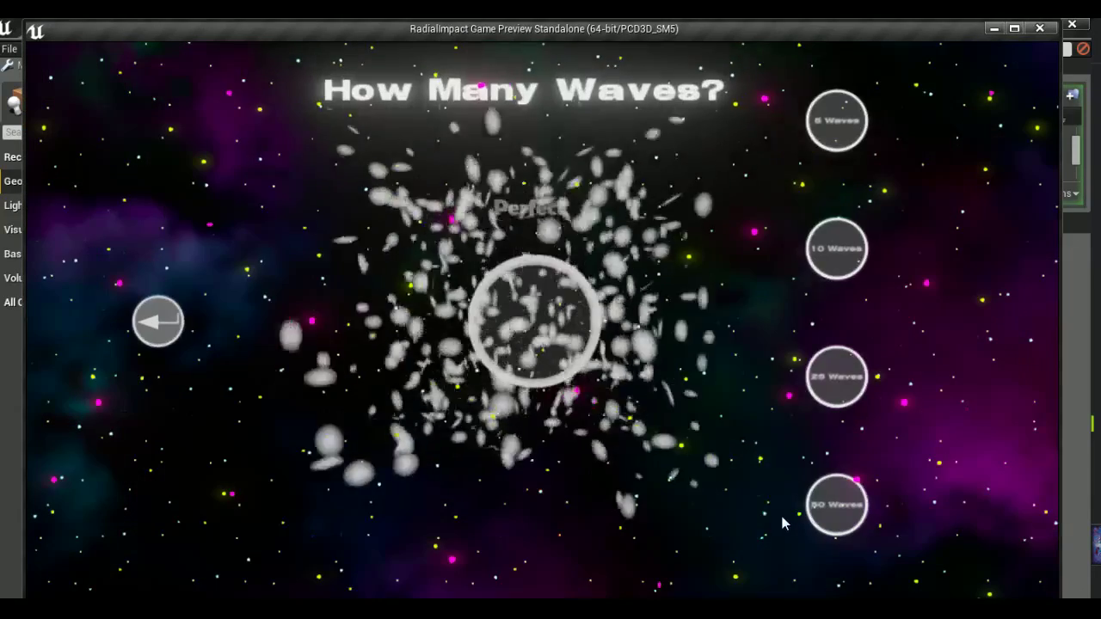
Play a waves round, hitting the shrinking centre rings for Perfect and Excellent judgments
{"action": "left_click", "coordinate": [836, 249]}
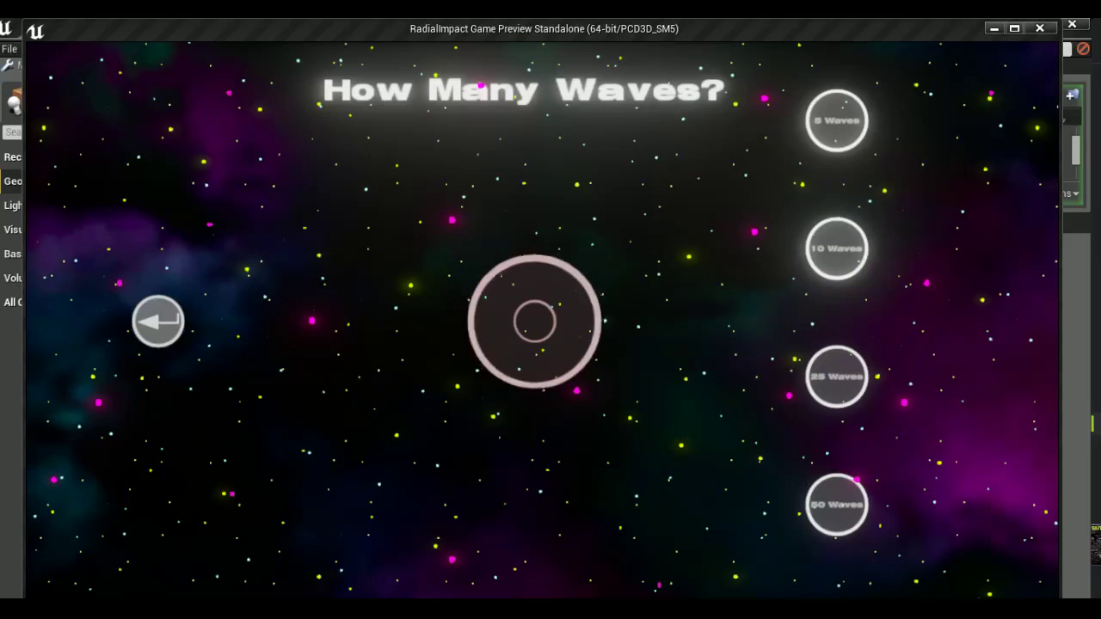
{"action": "key", "text": "space"}
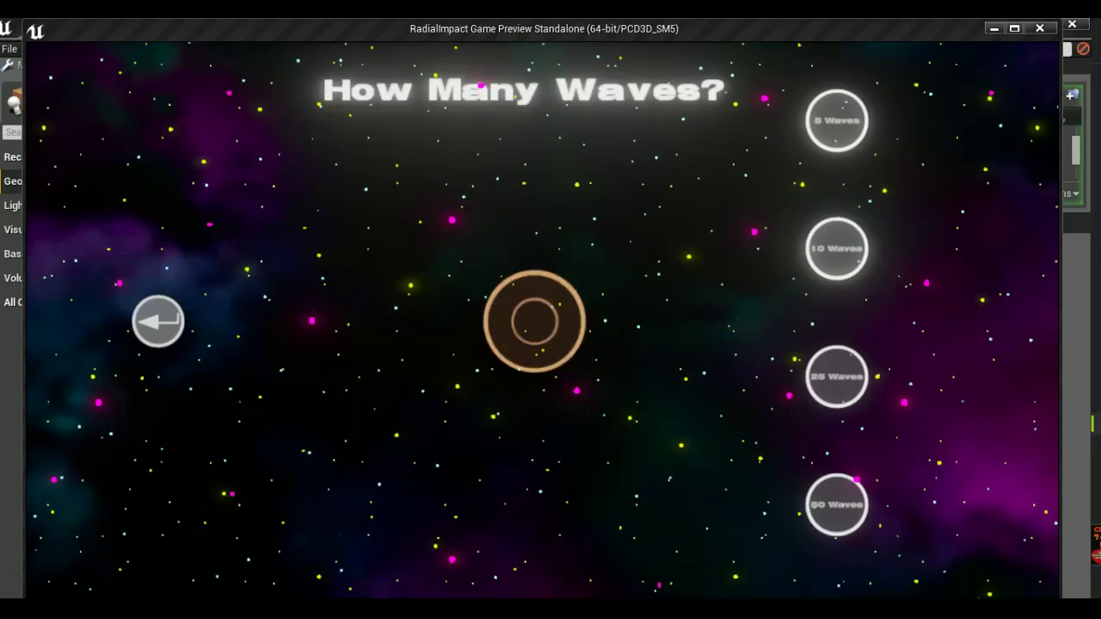
{"action": "key", "text": "space"}
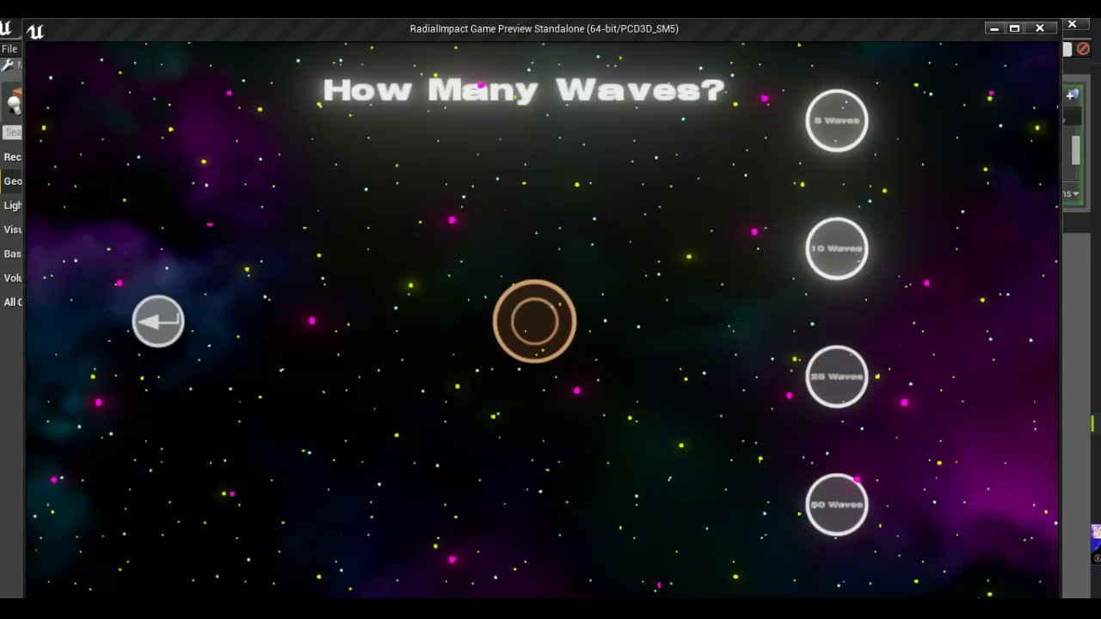
{"action": "key", "text": "space"}
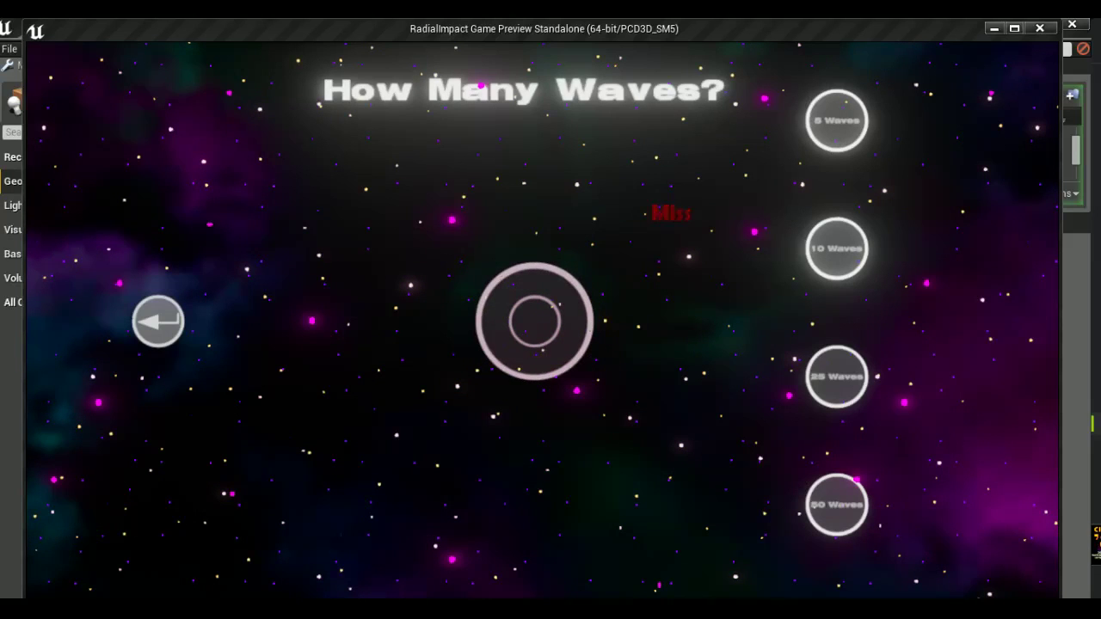
{"action": "key", "text": "space"}
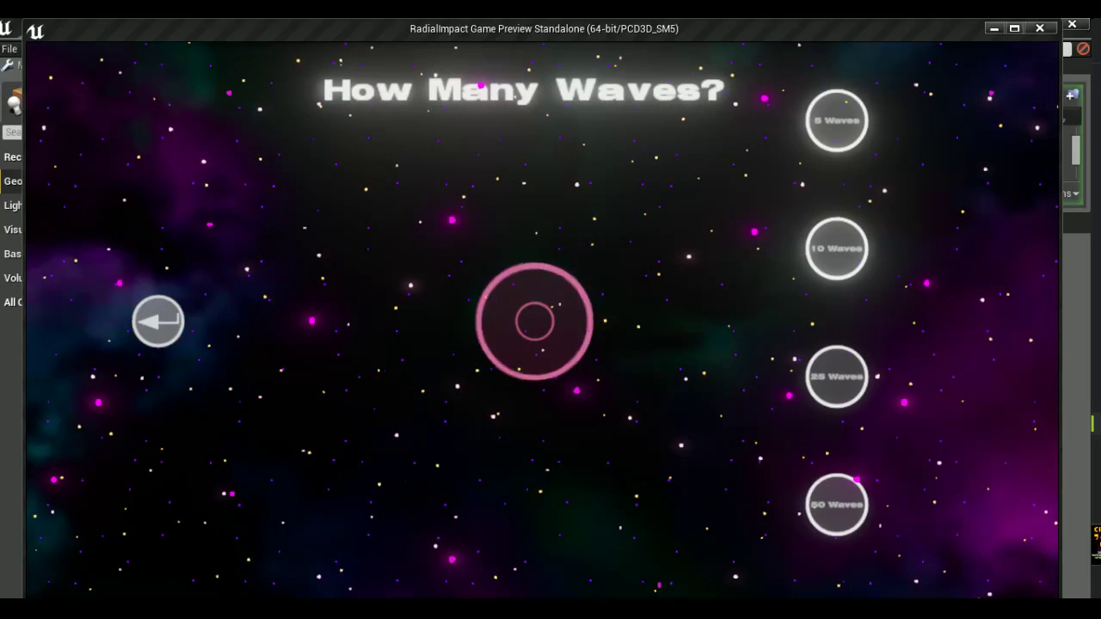
{"action": "key", "text": "space"}
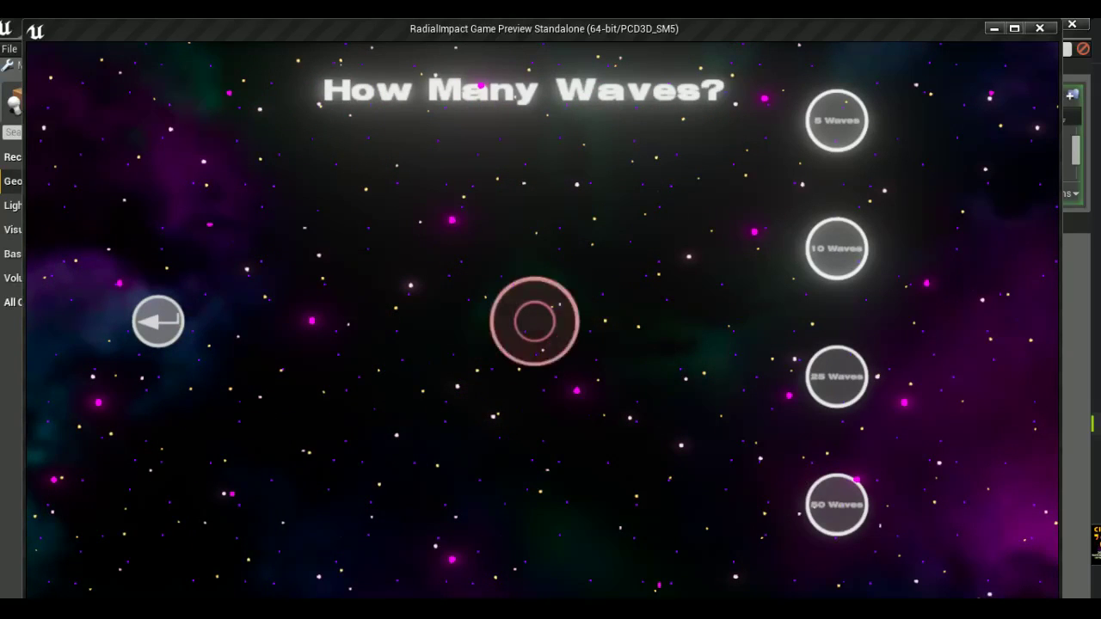
{"action": "key", "text": "space"}
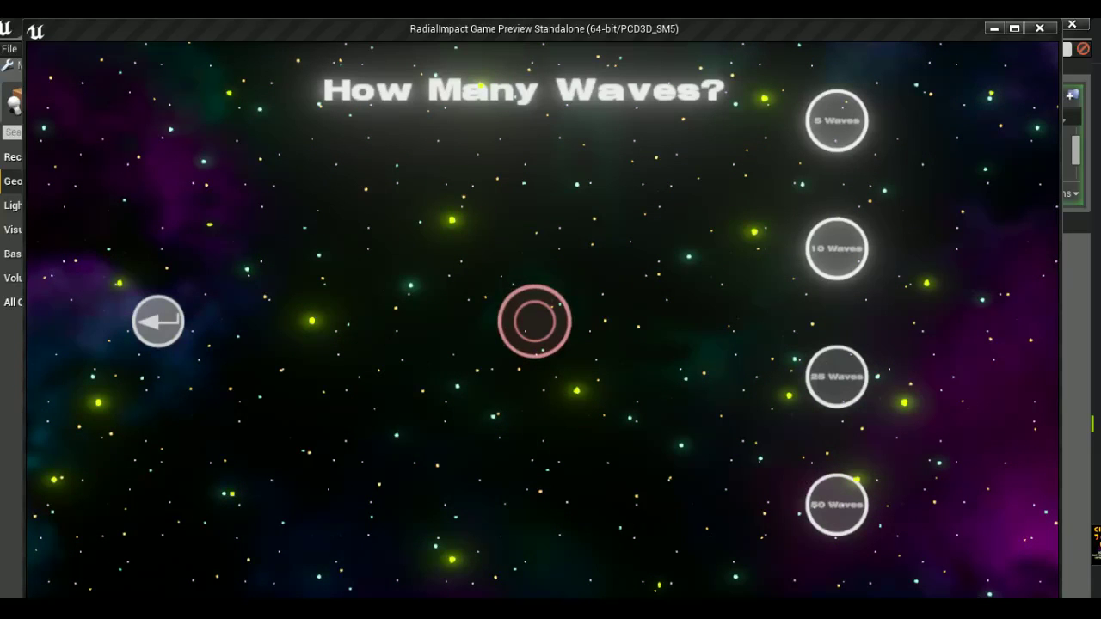
{"action": "key", "text": "space"}
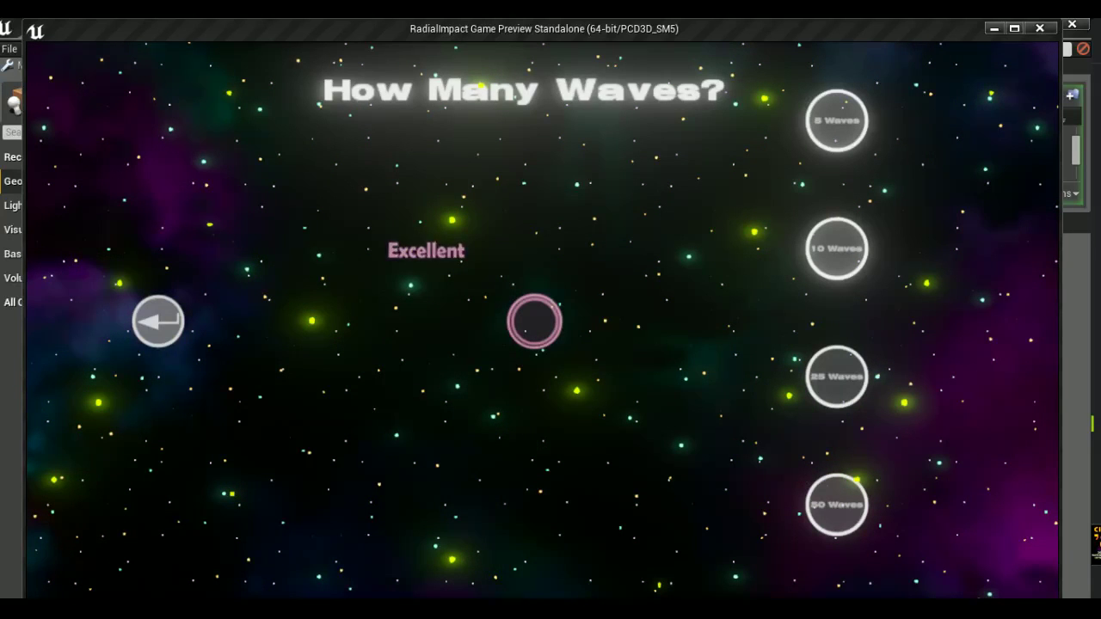
{"action": "key", "text": "space"}
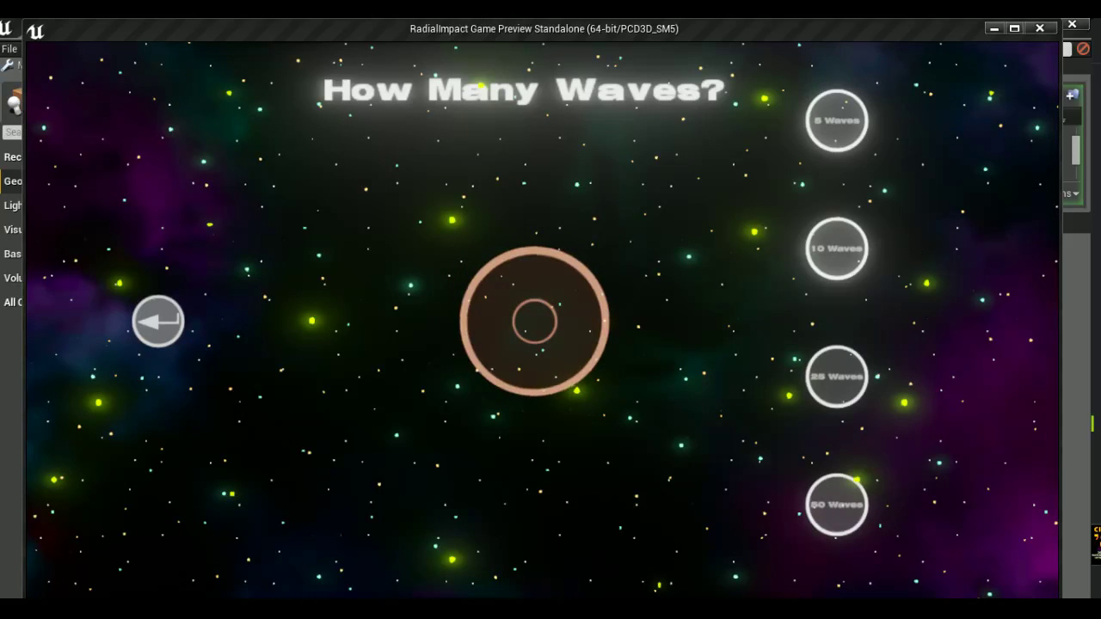
{"action": "key", "text": "space"}
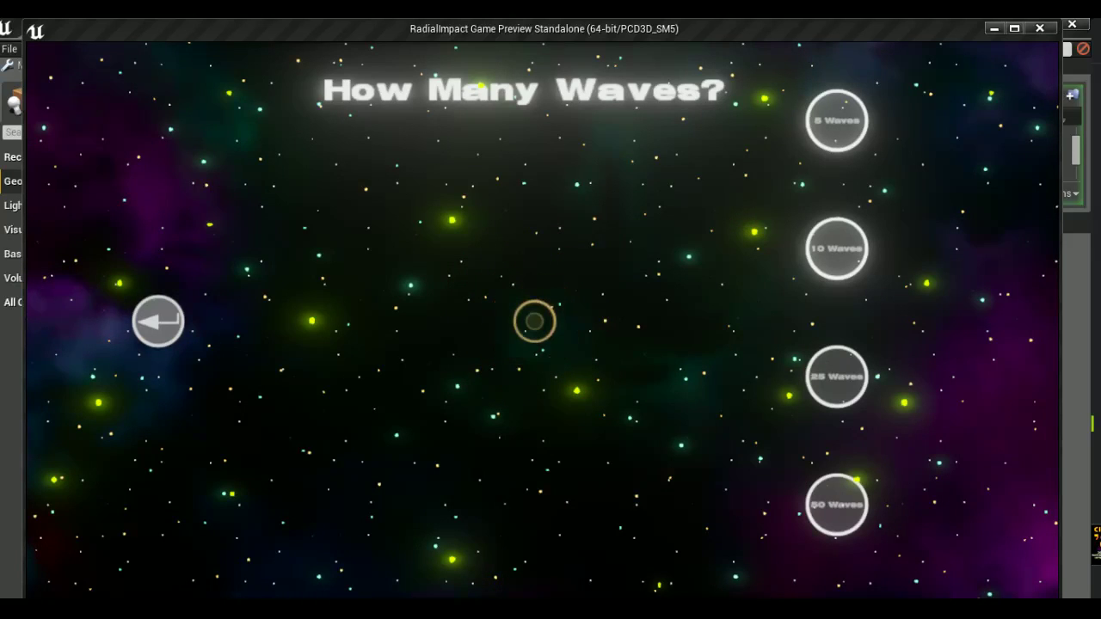
{"action": "key", "text": "space"}
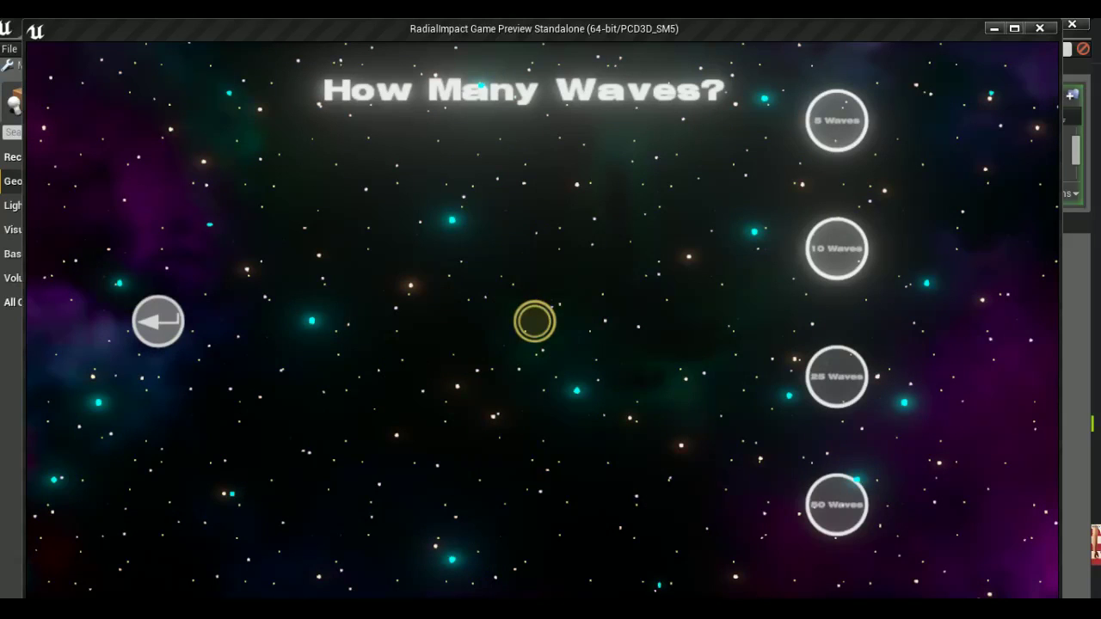
Start another waves game, build the combo up to X4, then close the preview
{"action": "left_click", "coordinate": [824, 506]}
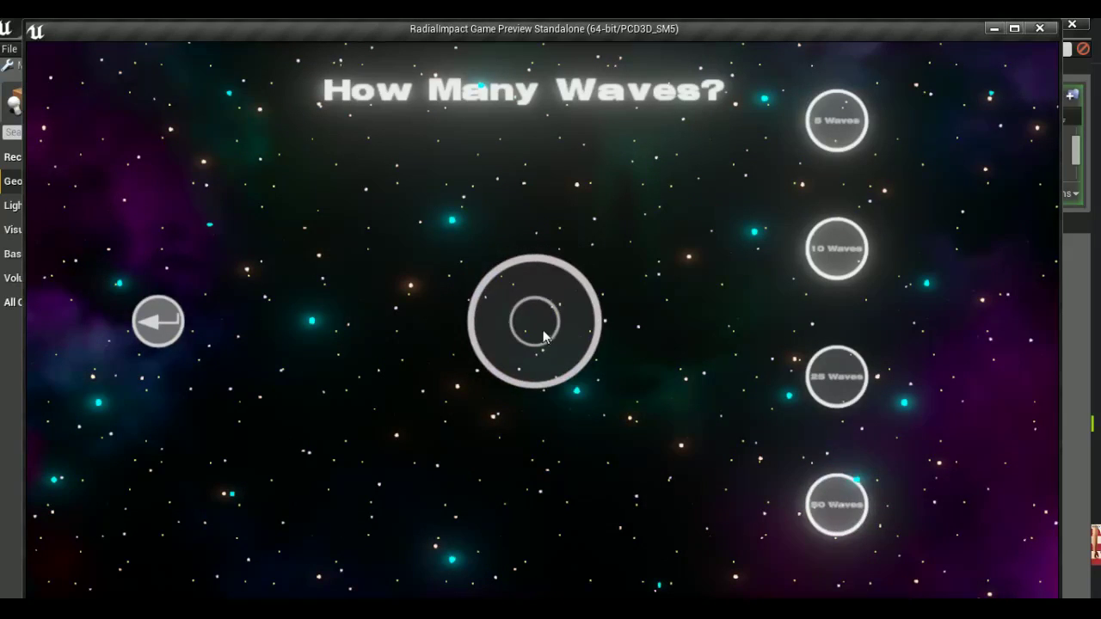
{"action": "key", "text": "space"}
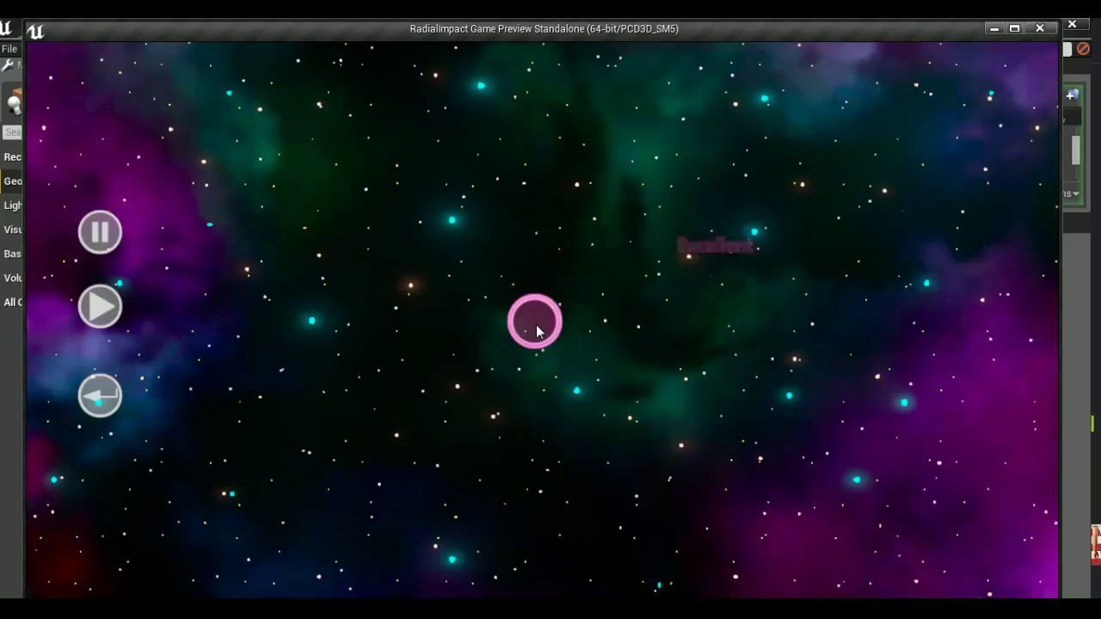
{"action": "key", "text": "space"}
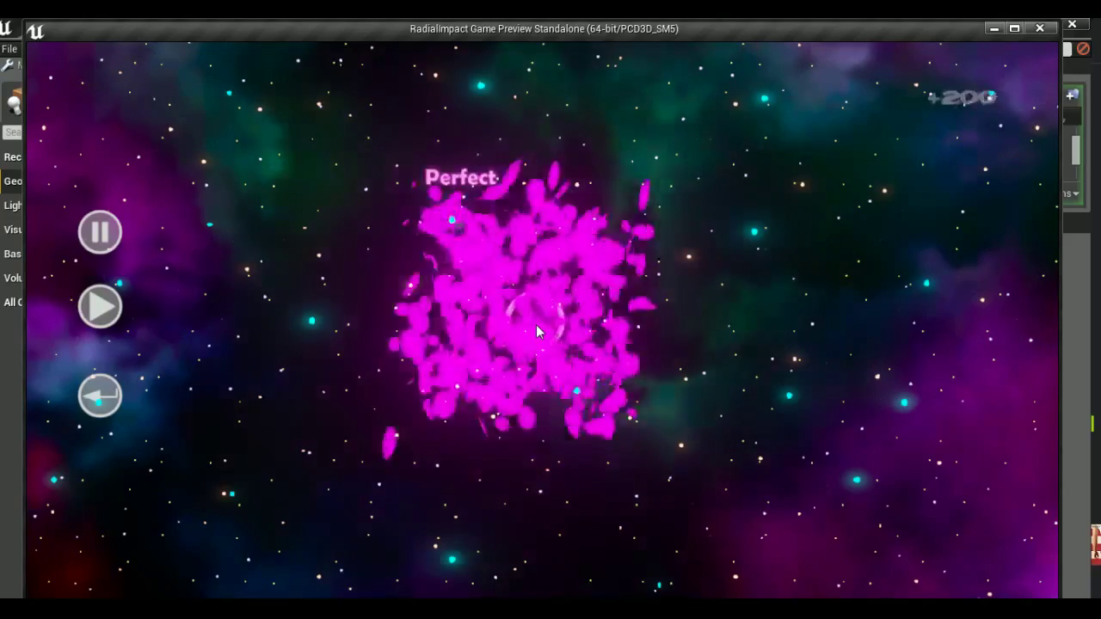
{"action": "left_click", "coordinate": [536, 329]}
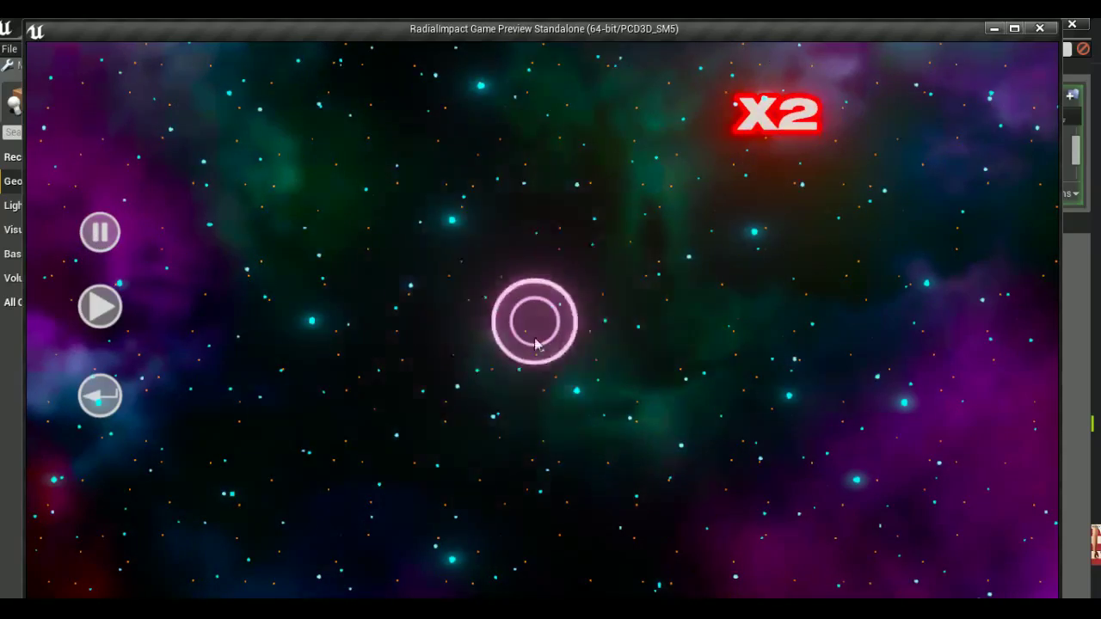
{"action": "left_click", "coordinate": [557, 333]}
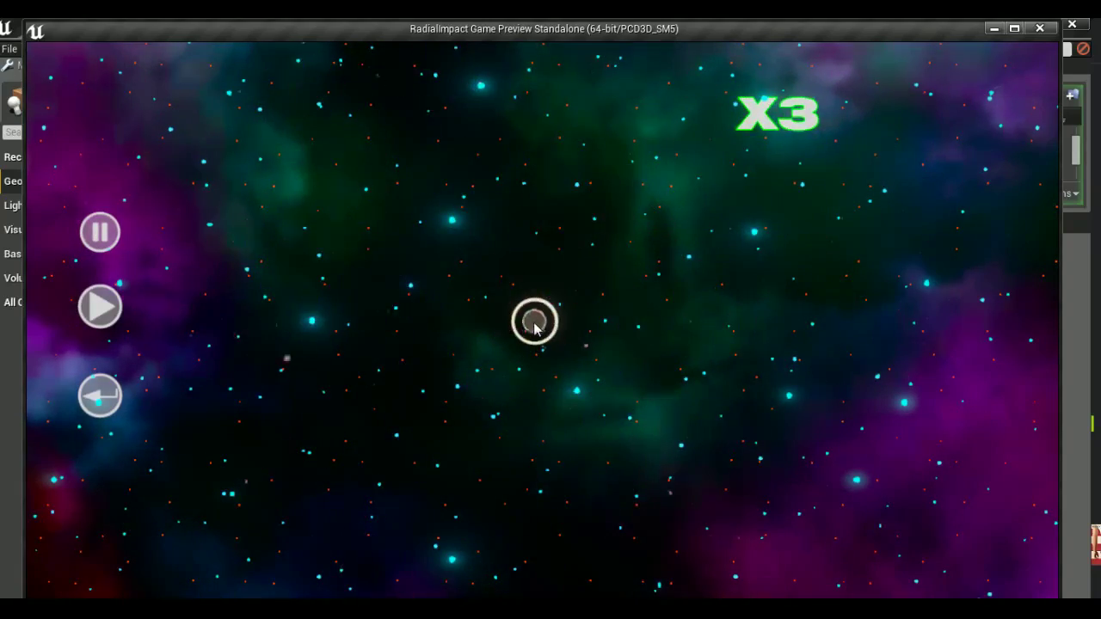
{"action": "left_click", "coordinate": [534, 327]}
{"action": "key", "text": "Escape"}
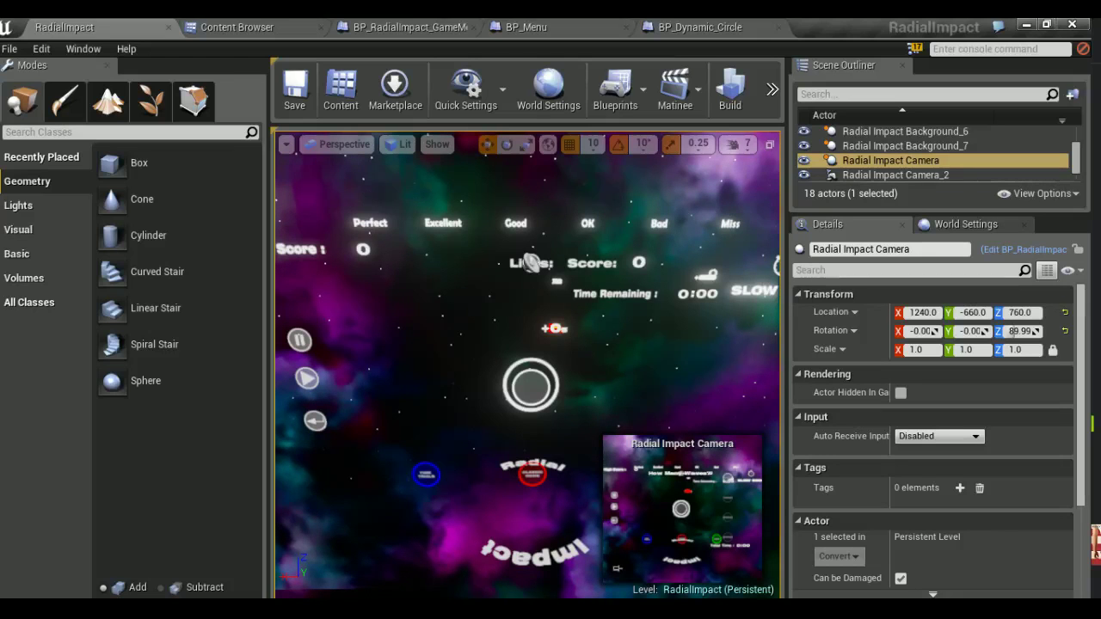
In BP_Menu, find Pause Button Logic and delete the Play Button getter feeding Is Visible
{"action": "left_click", "coordinate": [583, 26]}
{"action": "scroll", "coordinate": [523, 318], "scroll_direction": "down", "scroll_amount": 4}
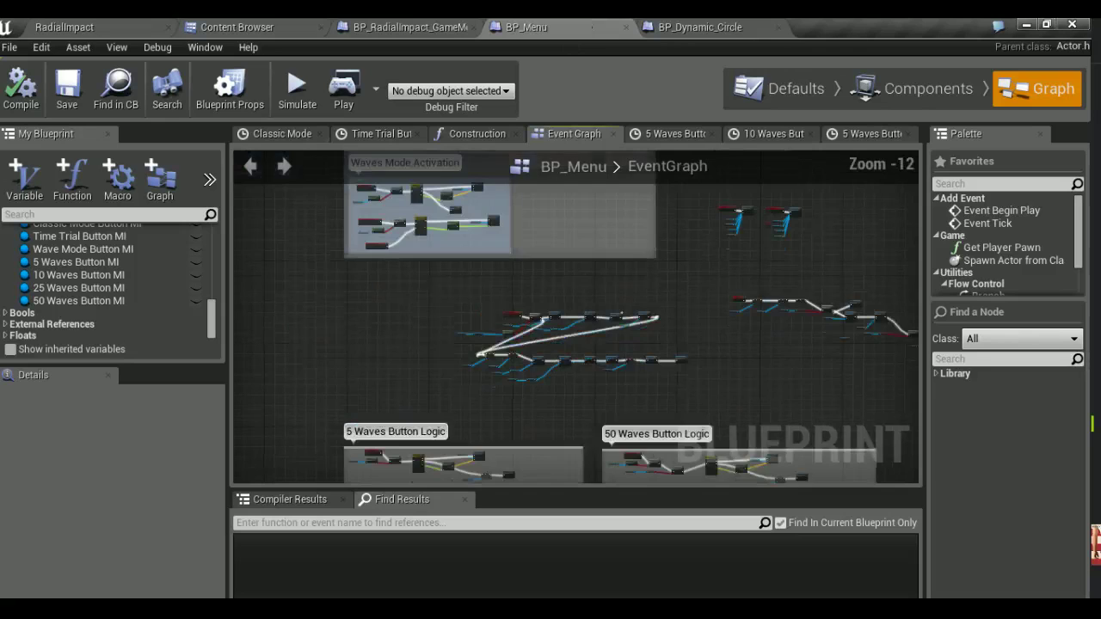
{"action": "right_click_drag", "start_coordinate": [467, 314], "coordinate": [610, 393]}
{"action": "scroll", "coordinate": [576, 318], "scroll_direction": "up", "scroll_amount": 3}
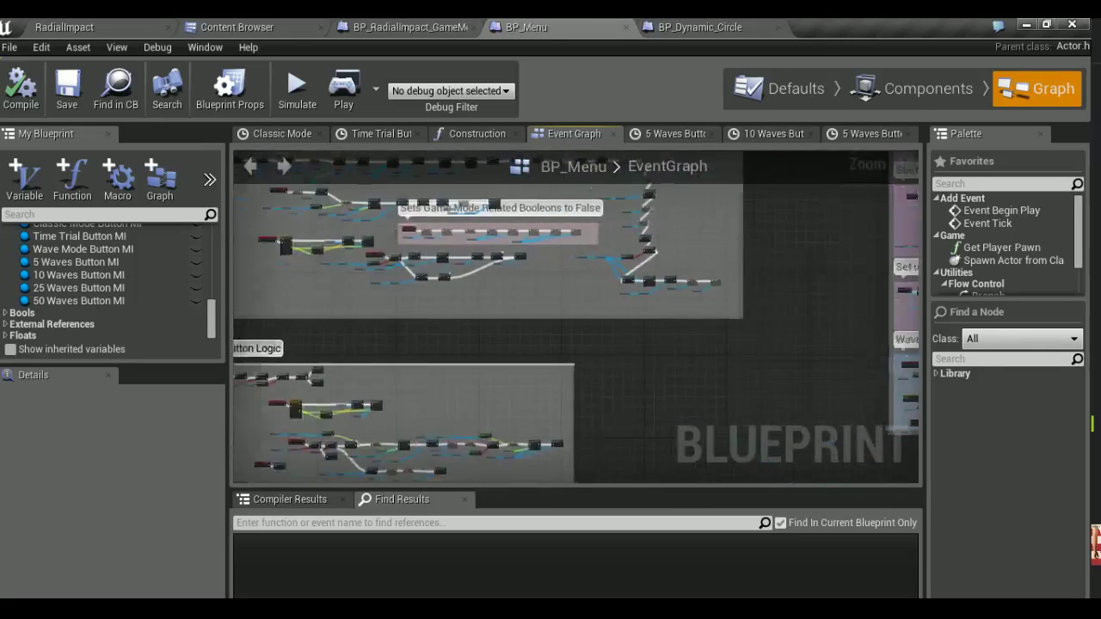
{"action": "right_click_drag", "start_coordinate": [370, 378], "coordinate": [361, 319]}
{"action": "scroll", "coordinate": [390, 344], "scroll_direction": "up", "scroll_amount": 4}
{"action": "scroll", "coordinate": [404, 364], "scroll_direction": "up", "scroll_amount": 4}
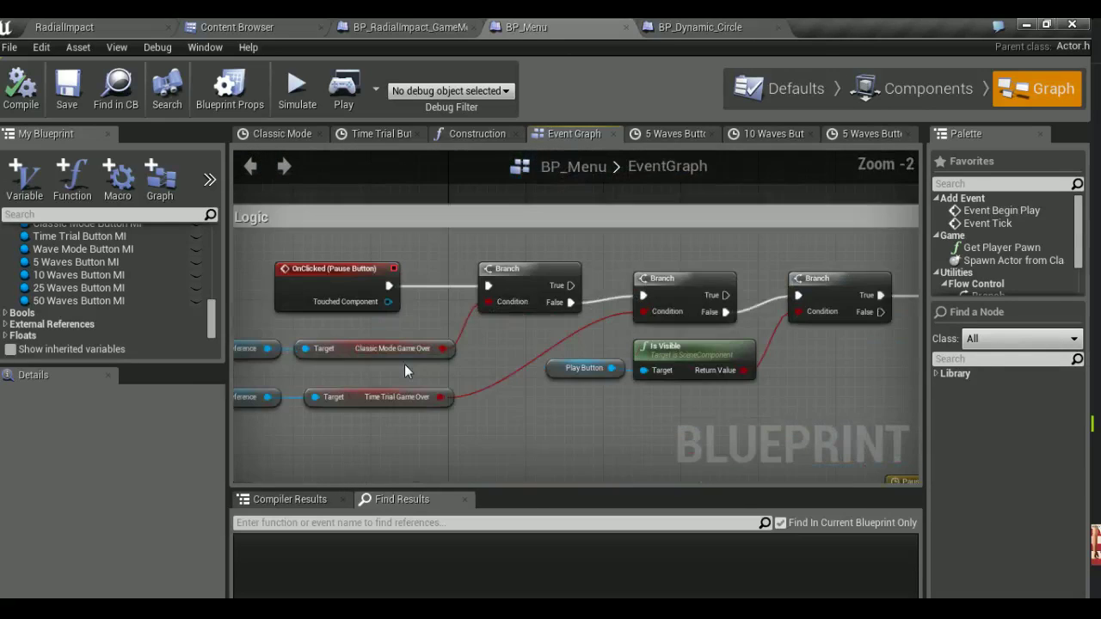
{"action": "mouse_move", "coordinate": [496, 363]}
{"action": "right_mouse_down"}
{"action": "mouse_move", "coordinate": [276, 341]}
{"action": "mouse_move", "coordinate": [542, 330]}
{"action": "right_mouse_up"}
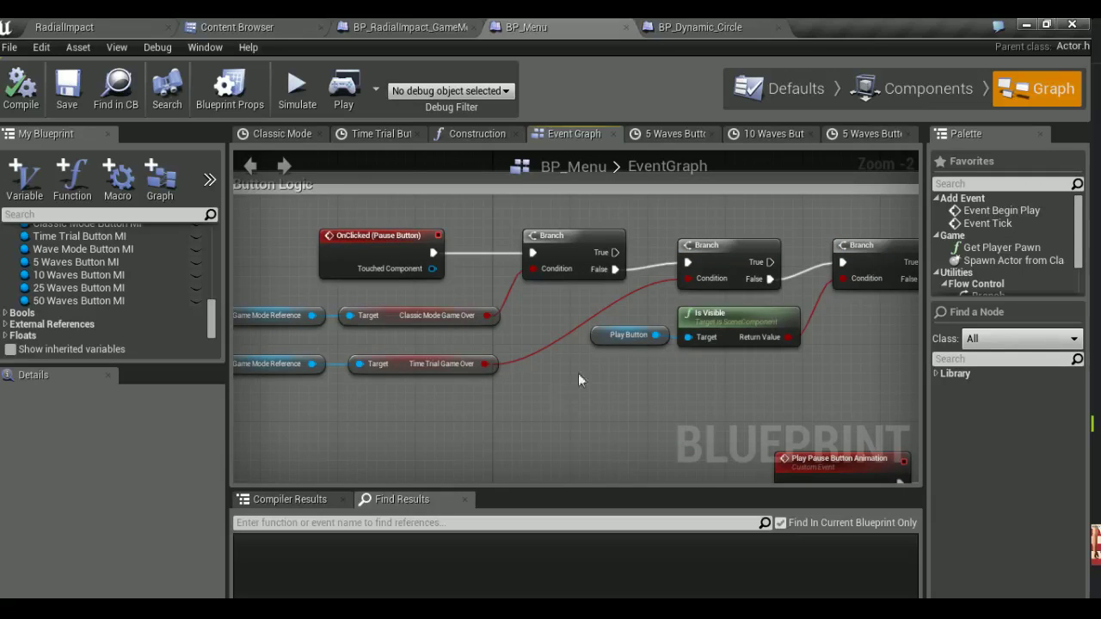
{"action": "left_click", "coordinate": [600, 339]}
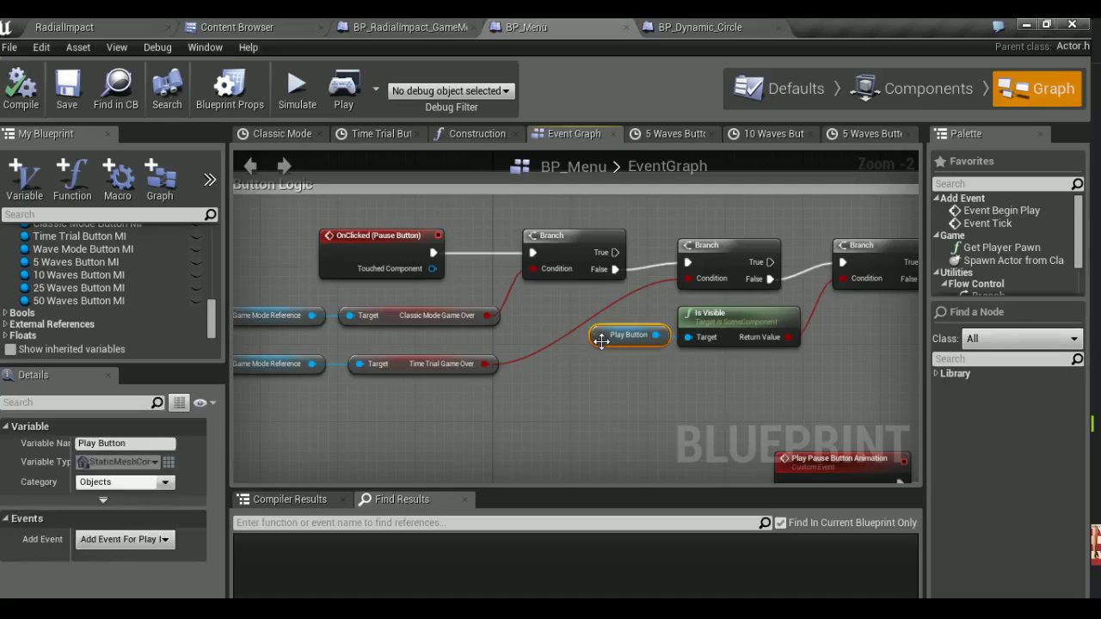
{"action": "key", "text": "Delete"}
Connect a Pause Button getter from My Blueprint into Is Visible's Target
{"action": "scroll", "coordinate": [144, 264], "scroll_direction": "up", "scroll_amount": 5}
{"action": "scroll", "coordinate": [141, 264], "scroll_direction": "up", "scroll_amount": 2}
{"action": "scroll", "coordinate": [130, 269], "scroll_direction": "up", "scroll_amount": 2}
{"action": "scroll", "coordinate": [125, 271], "scroll_direction": "up", "scroll_amount": 2}
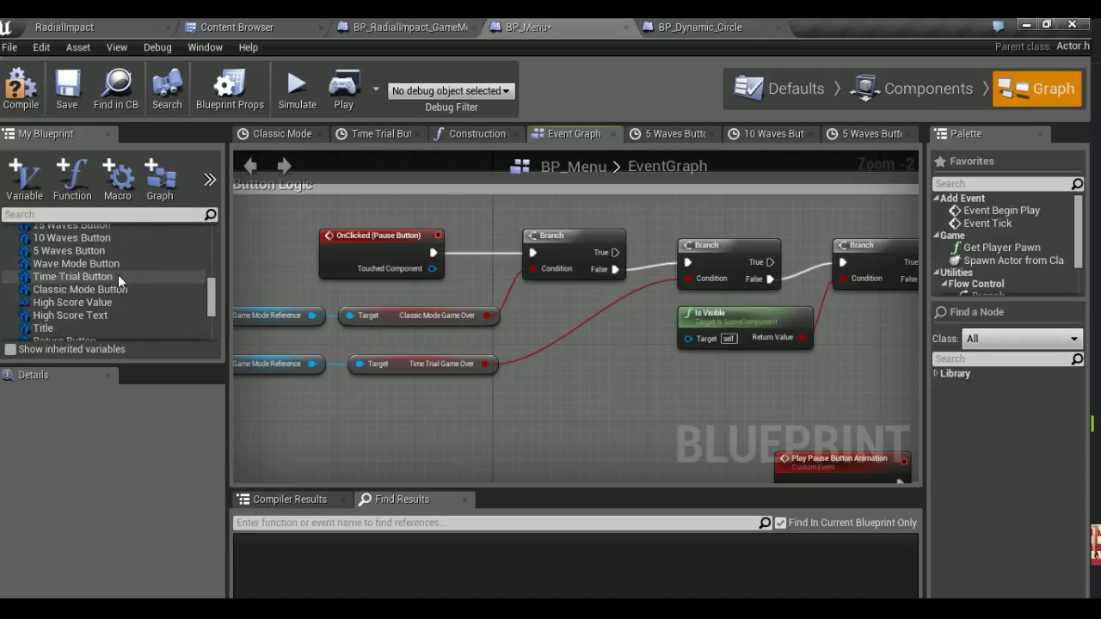
{"action": "scroll", "coordinate": [77, 308], "scroll_direction": "down", "scroll_amount": 2}
{"action": "left_click", "coordinate": [26, 329]}
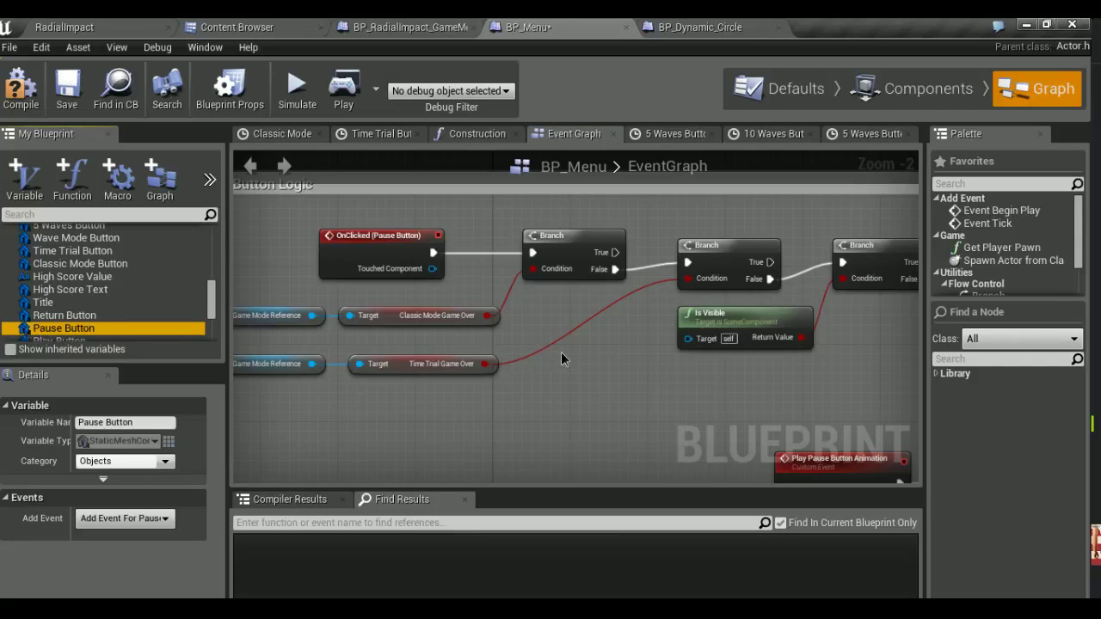
{"action": "left_click_drag", "start_coordinate": [597, 351], "coordinate": [688, 337], "text": "ctrl"}
{"action": "right_click_drag", "start_coordinate": [797, 382], "coordinate": [578, 367]}
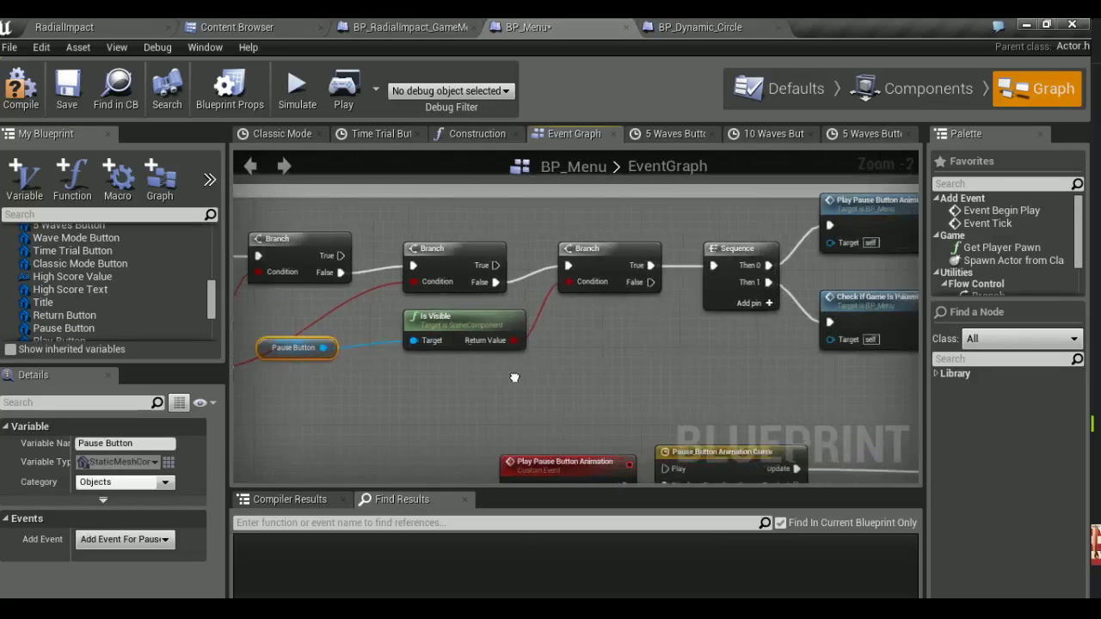
{"action": "scroll", "coordinate": [579, 367], "scroll_direction": "down", "scroll_amount": 1}
{"action": "scroll", "coordinate": [590, 362], "scroll_direction": "down", "scroll_amount": 3}
{"action": "scroll", "coordinate": [590, 362], "scroll_direction": "up", "scroll_amount": 2}
{"action": "scroll", "coordinate": [590, 361], "scroll_direction": "up", "scroll_amount": 1}
{"action": "right_click_drag", "start_coordinate": [590, 361], "coordinate": [587, 165]}
{"action": "scroll", "coordinate": [594, 317], "scroll_direction": "down", "scroll_amount": 2}
{"action": "scroll", "coordinate": [569, 295], "scroll_direction": "up", "scroll_amount": 2}
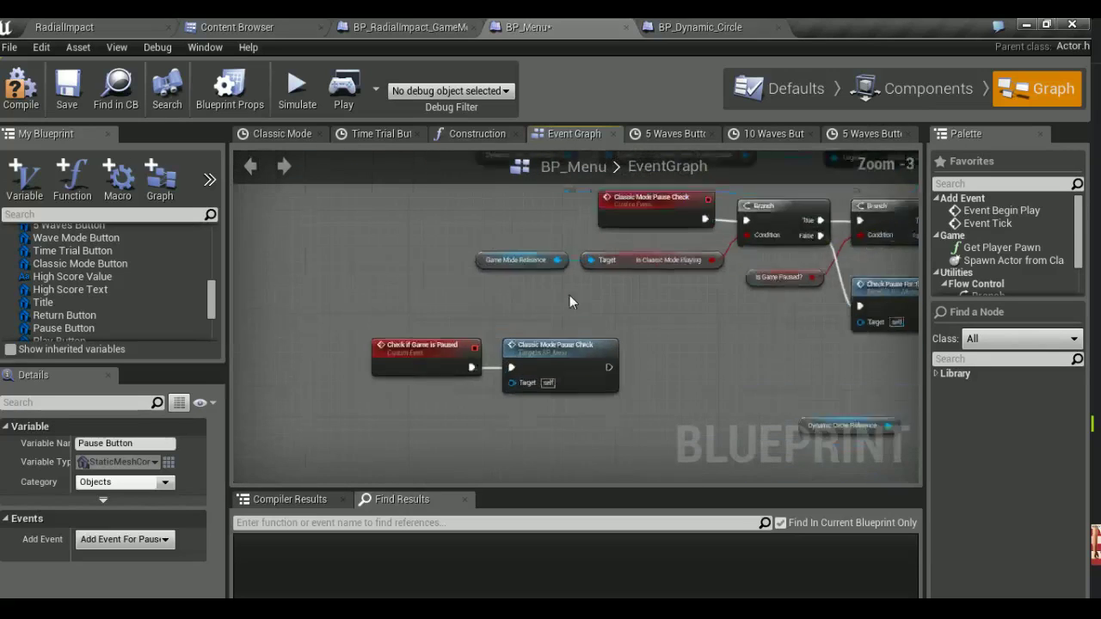
Jump to the Classic Mode Pause Check event and frame its Branch and Check Pause nodes
{"action": "scroll", "coordinate": [569, 295], "scroll_direction": "up", "scroll_amount": 1}
{"action": "left_click", "coordinate": [569, 360]}
{"action": "double_click", "coordinate": [571, 358]}
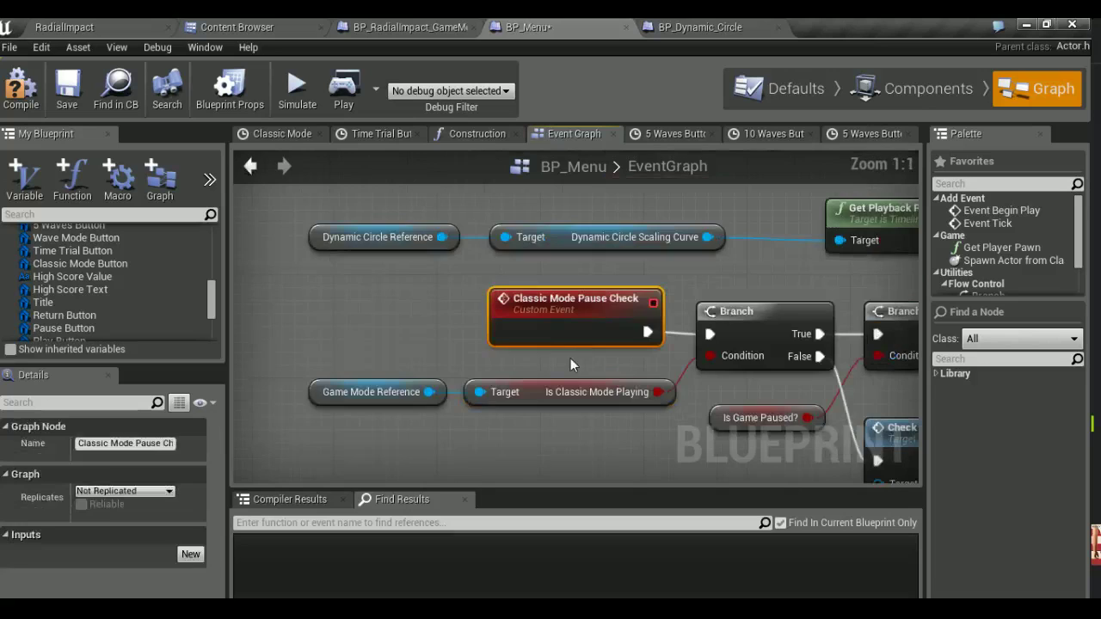
{"action": "scroll", "coordinate": [521, 349], "scroll_direction": "down", "scroll_amount": 2}
{"action": "scroll", "coordinate": [522, 351], "scroll_direction": "down", "scroll_amount": 1}
{"action": "scroll", "coordinate": [521, 347], "scroll_direction": "down", "scroll_amount": 1}
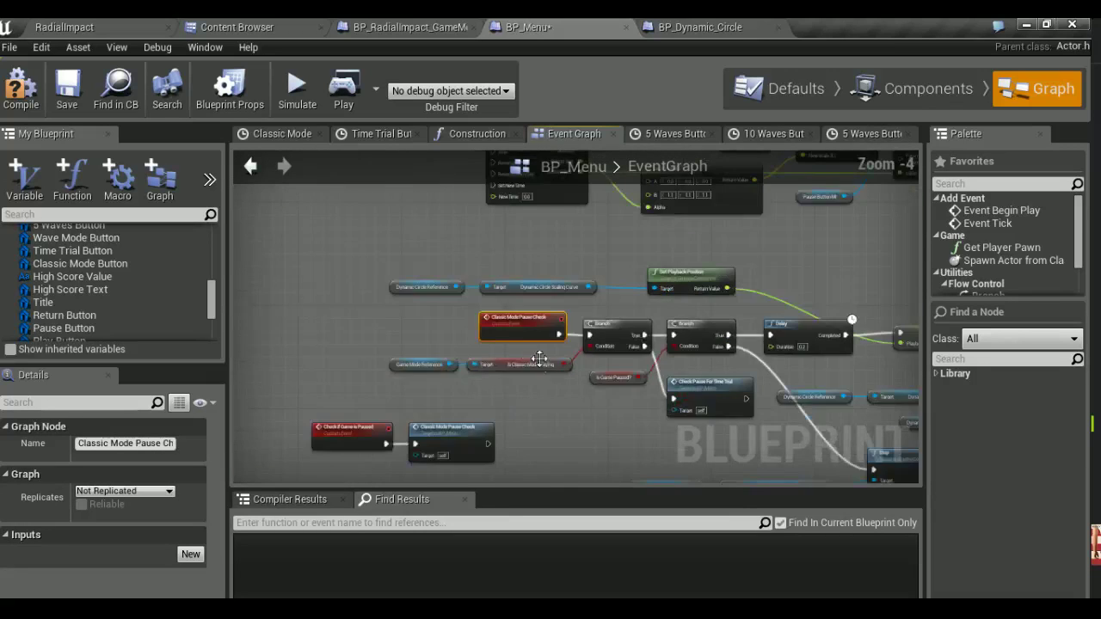
{"action": "scroll", "coordinate": [533, 357], "scroll_direction": "down", "scroll_amount": 2}
{"action": "right_click_drag", "start_coordinate": [555, 371], "coordinate": [519, 350]}
{"action": "scroll", "coordinate": [576, 346], "scroll_direction": "up", "scroll_amount": 5}
{"action": "scroll", "coordinate": [576, 347], "scroll_direction": "down", "scroll_amount": 1}
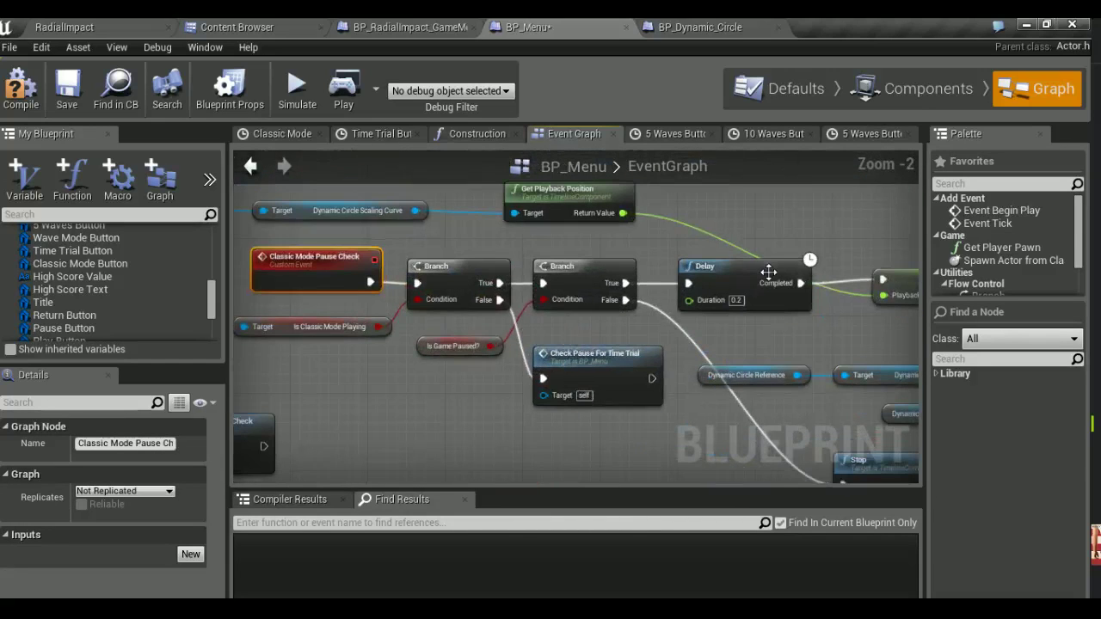
{"action": "mouse_move", "coordinate": [709, 340]}
{"action": "right_mouse_down"}
{"action": "mouse_move", "coordinate": [247, 345]}
{"action": "mouse_move", "coordinate": [559, 344]}
{"action": "right_mouse_up"}
{"action": "scroll", "coordinate": [559, 344], "scroll_direction": "down", "scroll_amount": 2}
{"action": "scroll", "coordinate": [582, 324], "scroll_direction": "down", "scroll_amount": 2}
Move the pause-check node group further left
{"action": "mouse_move", "coordinate": [451, 317]}
{"action": "left_mouse_down"}
{"action": "mouse_move", "coordinate": [535, 346]}
{"action": "mouse_move", "coordinate": [526, 389]}
{"action": "left_mouse_up"}
{"action": "mouse_move", "coordinate": [488, 283]}
{"action": "left_mouse_down"}
{"action": "mouse_move", "coordinate": [680, 342]}
{"action": "mouse_move", "coordinate": [550, 320]}
{"action": "left_mouse_up"}
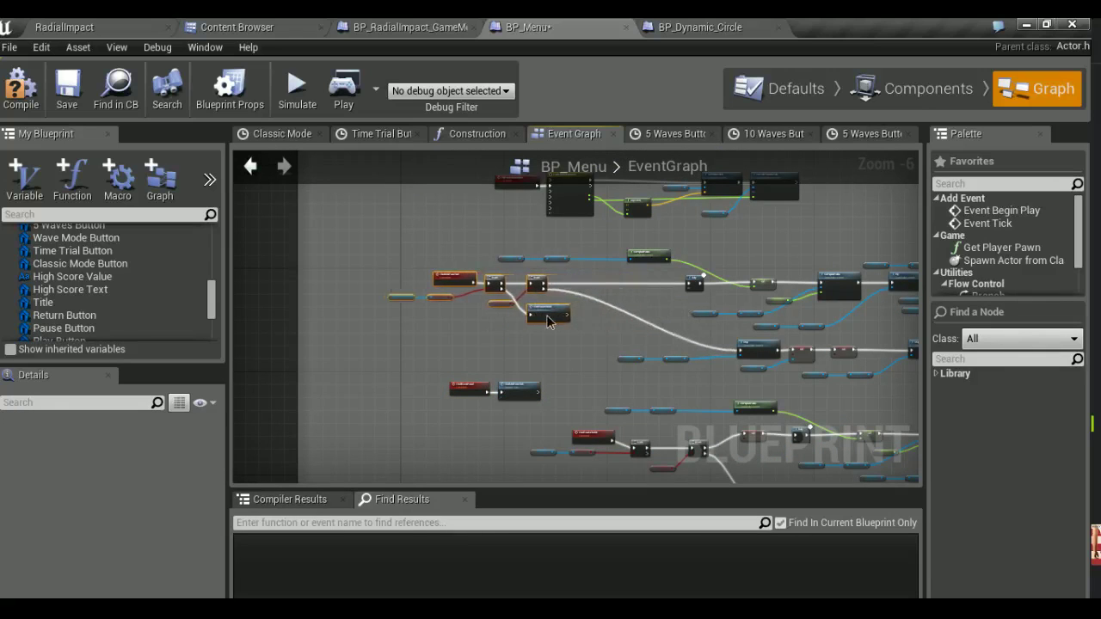
{"action": "scroll", "coordinate": [568, 303], "scroll_direction": "up", "scroll_amount": 3}
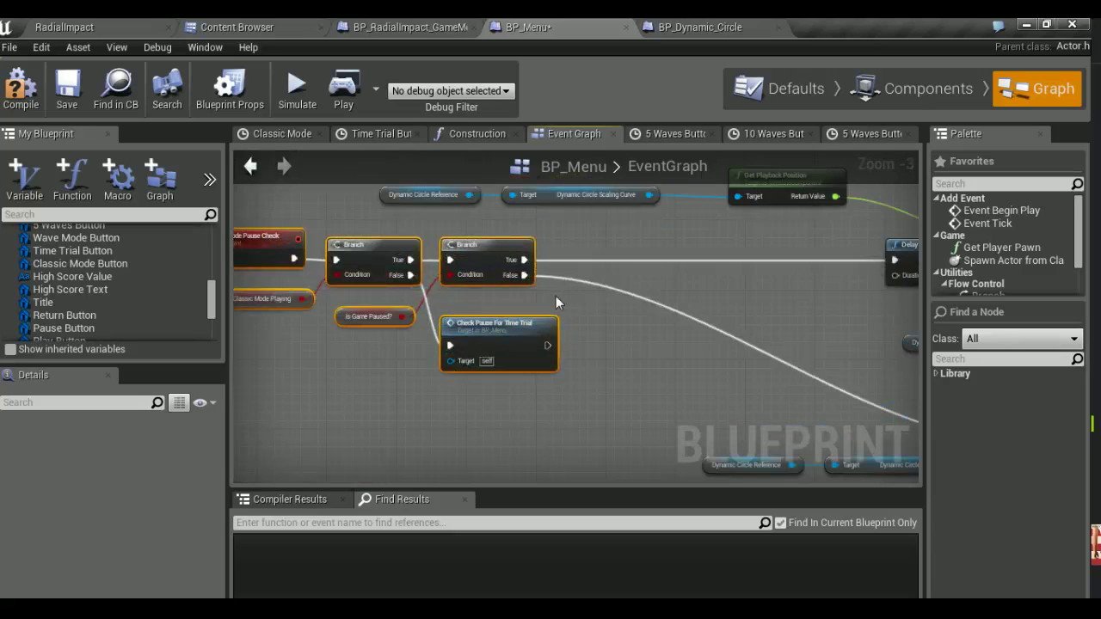
{"action": "right_click_drag", "start_coordinate": [558, 295], "coordinate": [675, 296]}
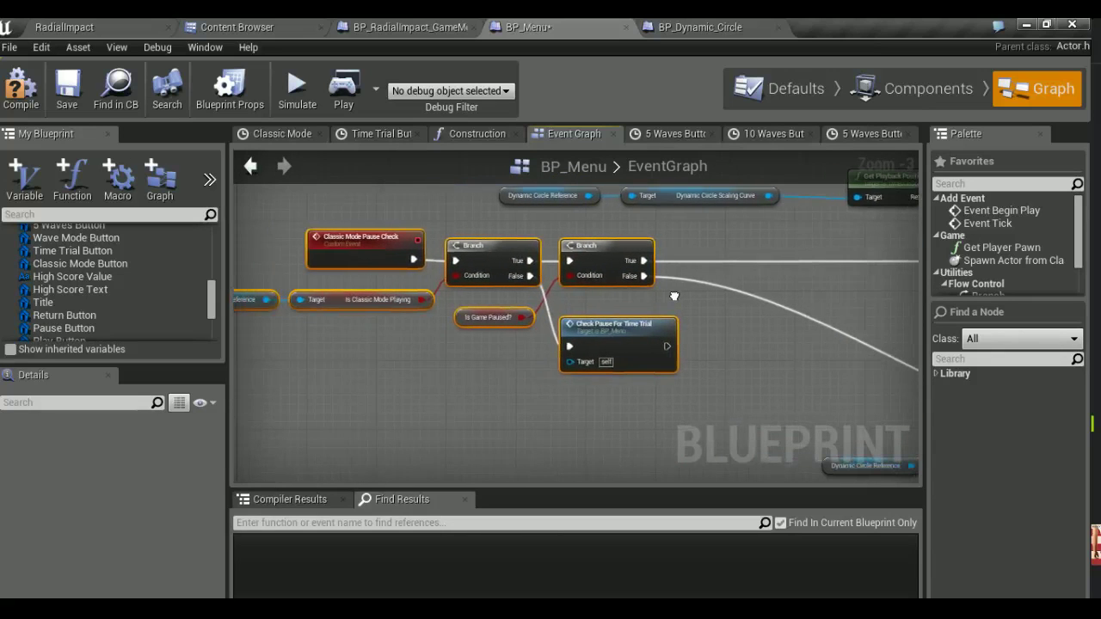
{"action": "right_click_drag", "start_coordinate": [674, 296], "coordinate": [670, 297]}
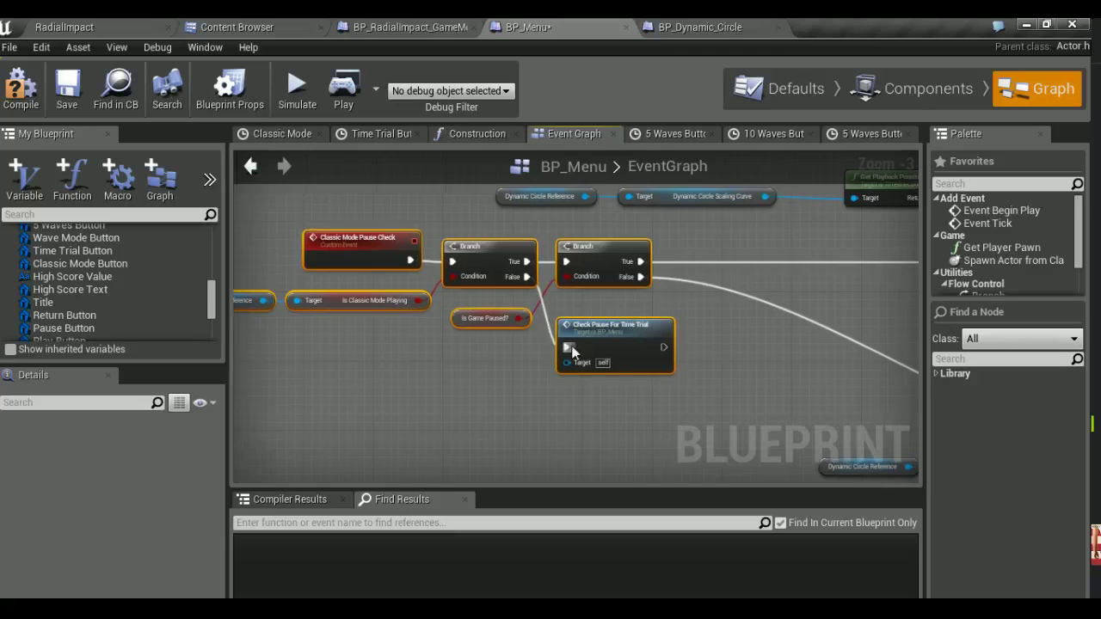
Pull Check Pause For Time Trial off its wire and set it aside
{"action": "left_click", "coordinate": [581, 352]}
{"action": "left_click_drag", "start_coordinate": [580, 352], "coordinate": [685, 379]}
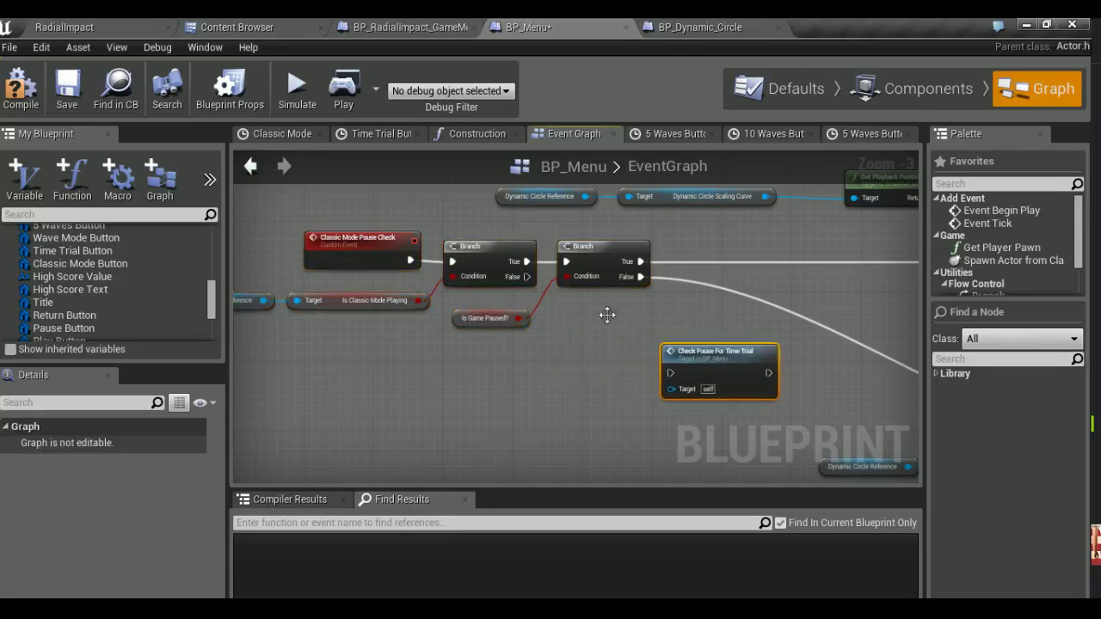
{"action": "right_click_drag", "start_coordinate": [378, 283], "coordinate": [450, 286]}
{"action": "left_click", "coordinate": [321, 280]}
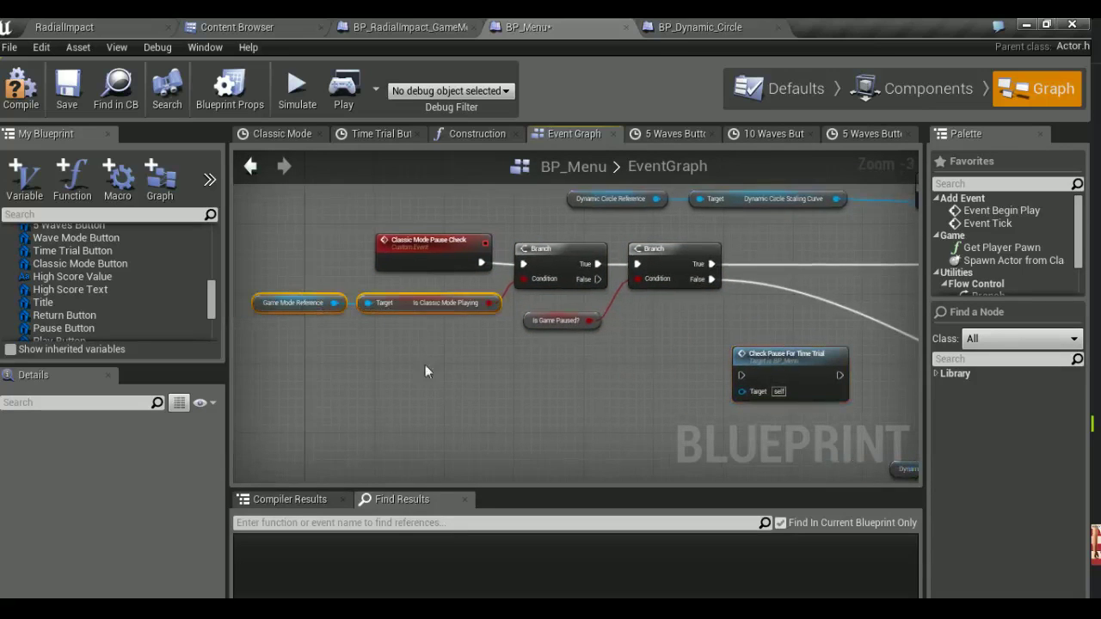
Paste a copy of Game Mode Reference and get Is Playing Time Trial from it
{"action": "key", "text": "ctrl+v"}
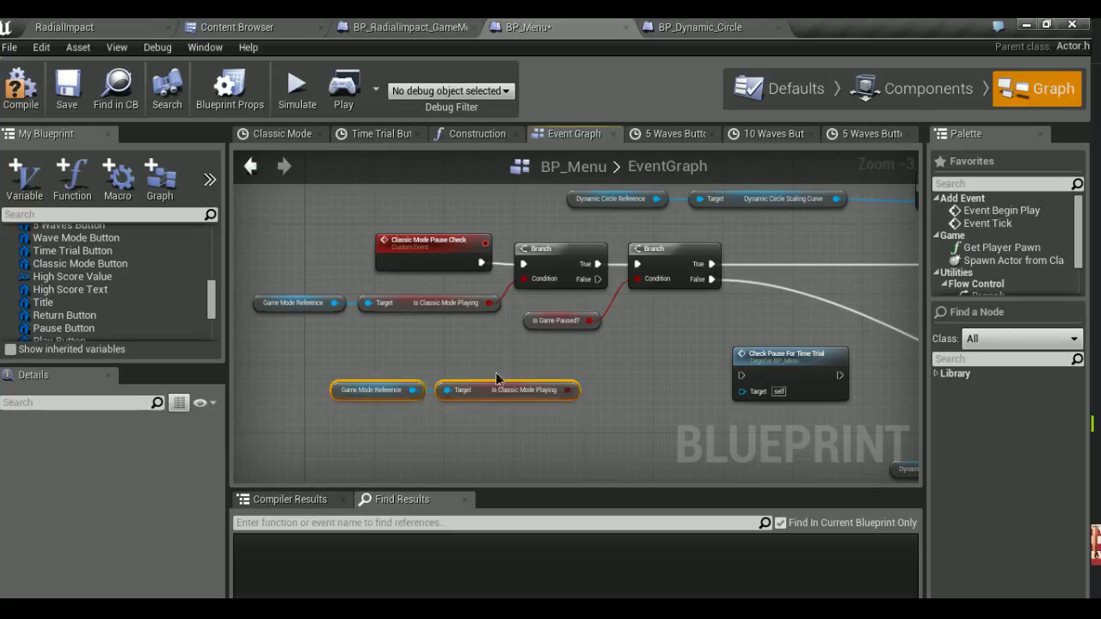
{"action": "key", "text": "Delete"}
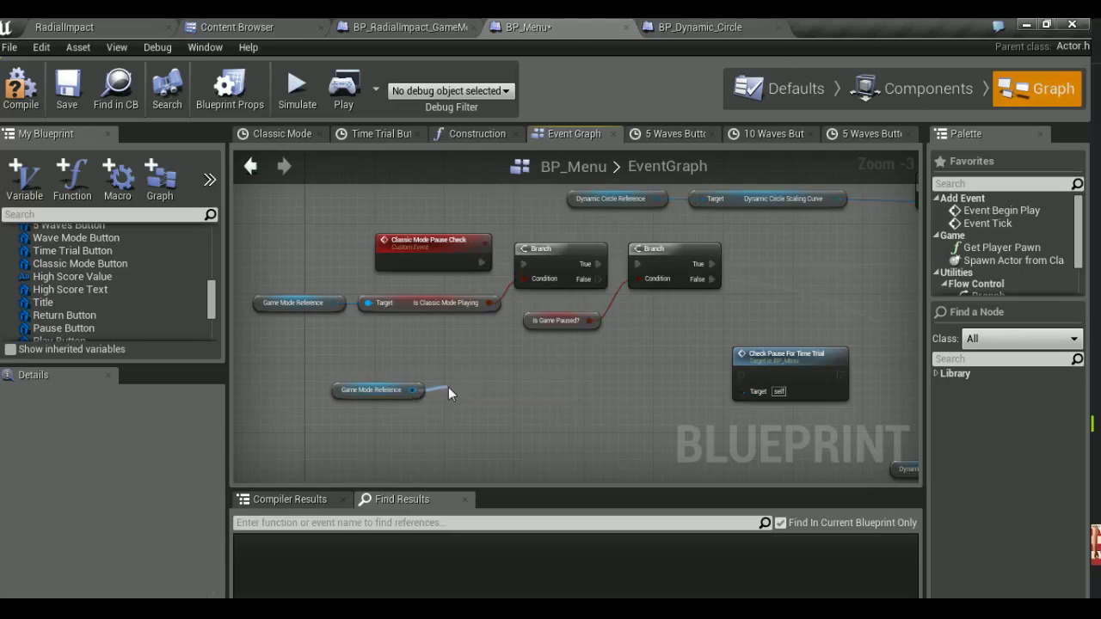
{"action": "left_click_drag", "start_coordinate": [414, 387], "coordinate": [448, 387]}
{"action": "type", "text": "is playing"}
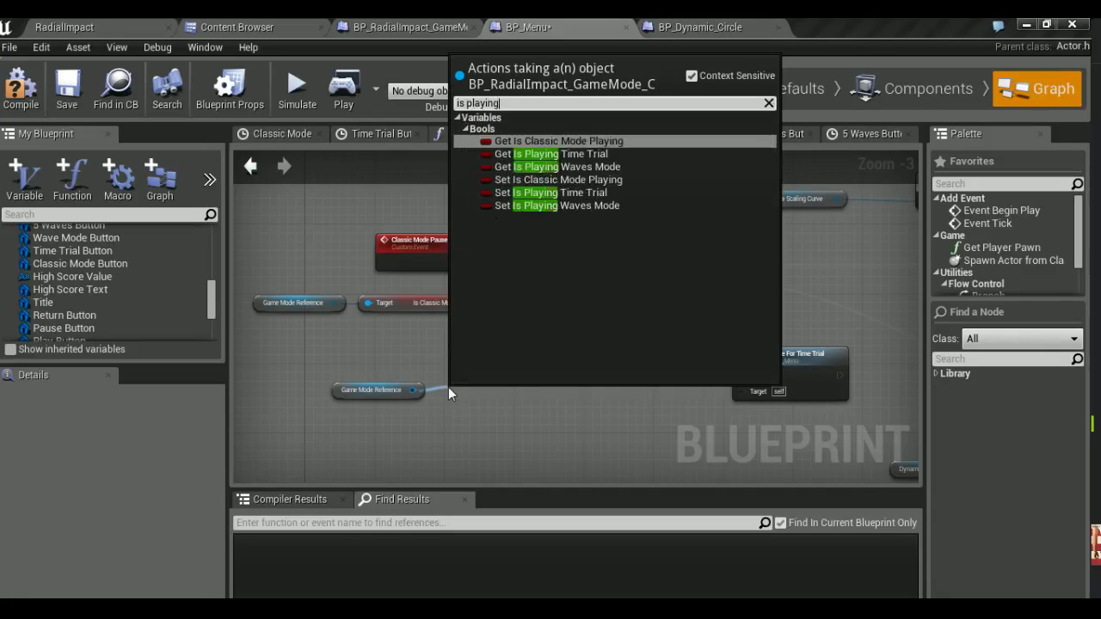
{"action": "left_click", "coordinate": [586, 153]}
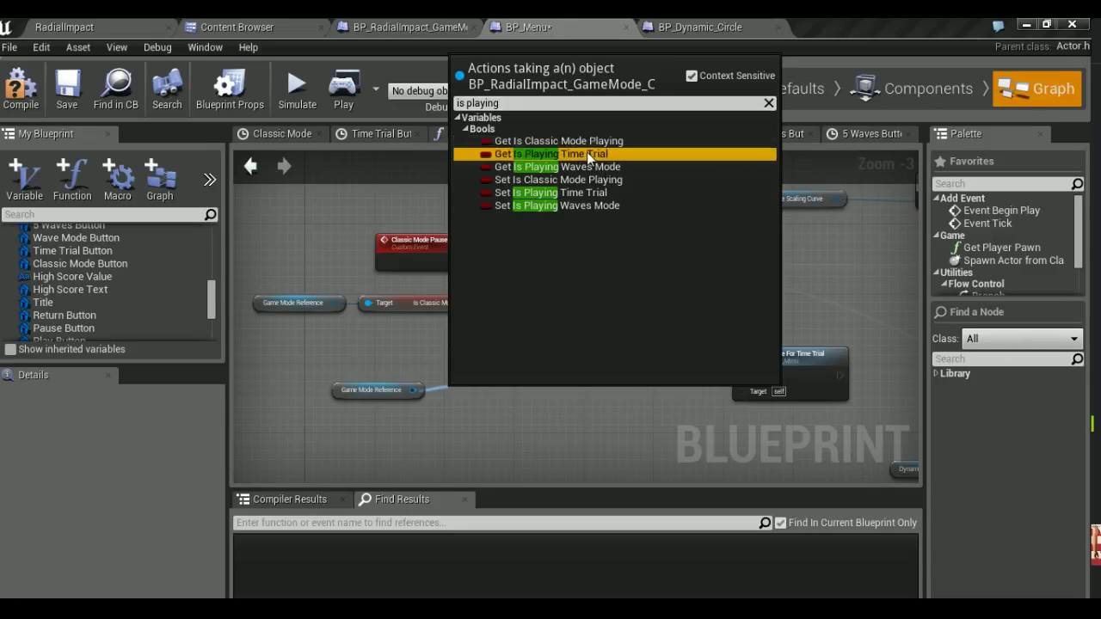
{"action": "key", "text": "q"}
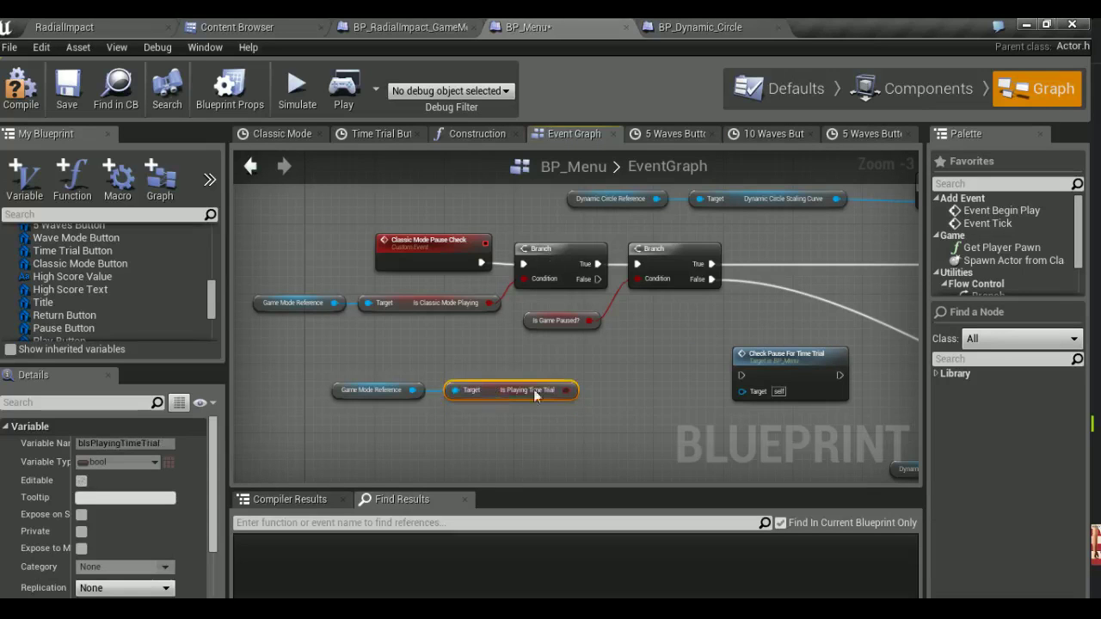
Branch on Is Playing Time Trial, with True running Check Pause For Time Trial
{"action": "left_click_drag", "start_coordinate": [566, 392], "coordinate": [609, 384]}
{"action": "type", "text": "branch"}
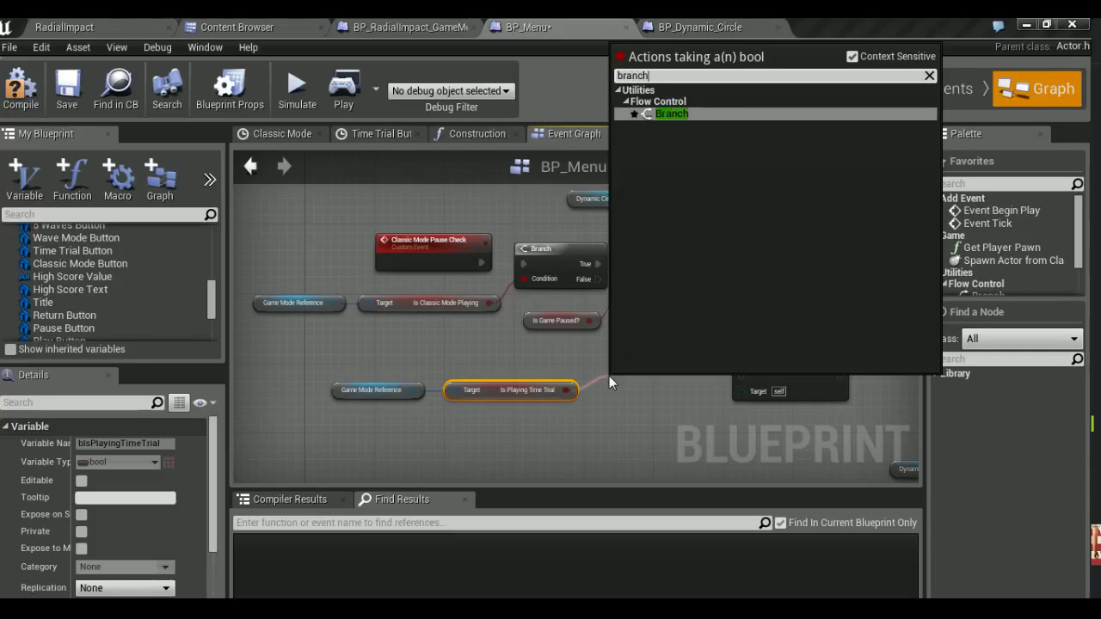
{"action": "key", "text": "Return"}
{"action": "mouse_move", "coordinate": [641, 383]}
{"action": "left_mouse_down"}
{"action": "mouse_move", "coordinate": [654, 368]}
{"action": "mouse_move", "coordinate": [638, 343]}
{"action": "left_mouse_up"}
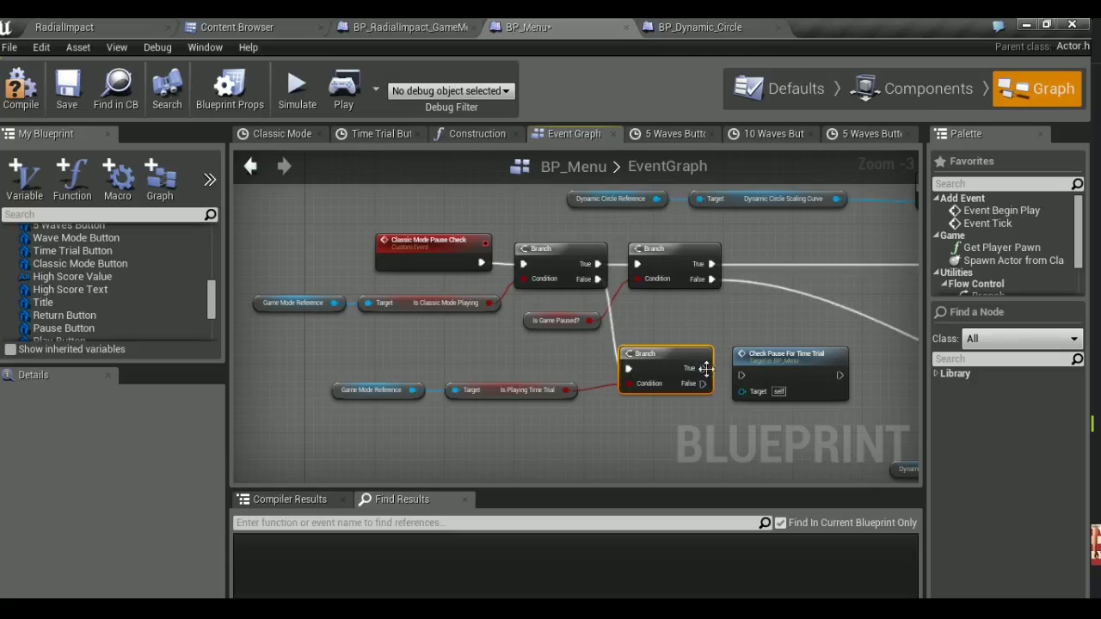
{"action": "left_click_drag", "start_coordinate": [703, 368], "coordinate": [809, 375]}
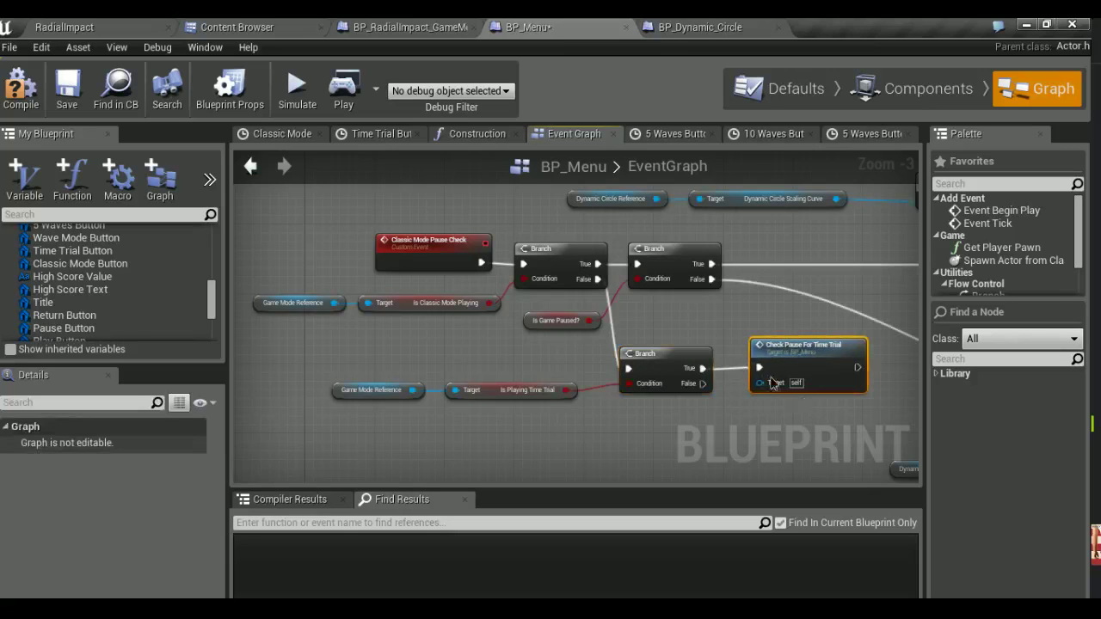
Duplicate the Game Mode Reference and Is Playing Time Trial pair for the next check
{"action": "right_click_drag", "start_coordinate": [802, 409], "coordinate": [730, 340]}
{"action": "left_click_drag", "start_coordinate": [354, 308], "coordinate": [413, 338]}
{"action": "left_click", "coordinate": [481, 371]}
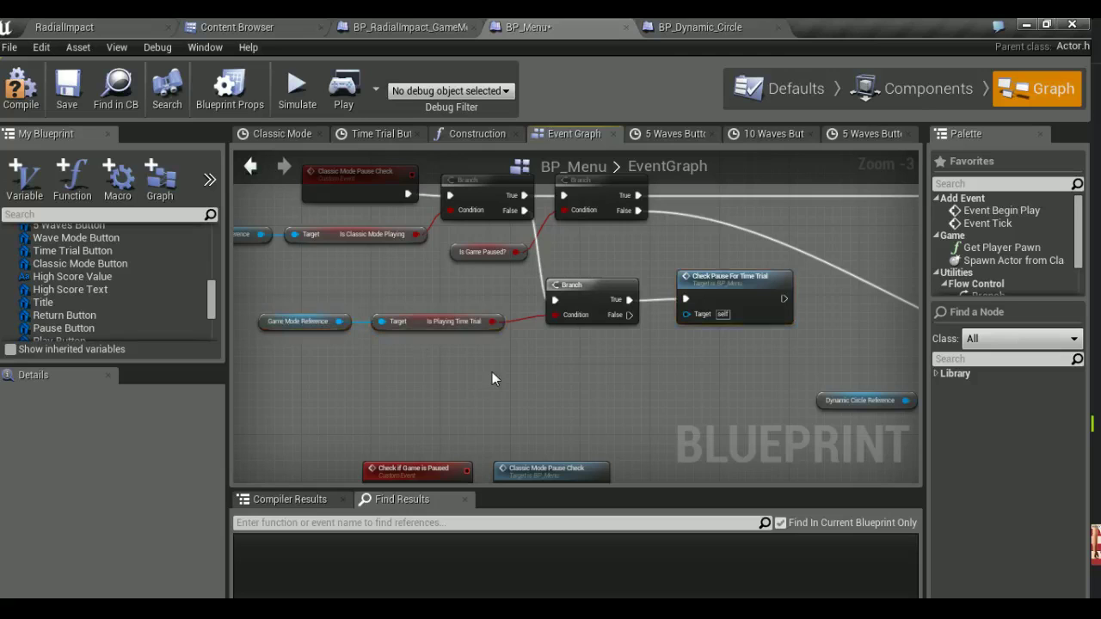
{"action": "key", "text": "ctrl+v"}
{"action": "left_click", "coordinate": [563, 389]}
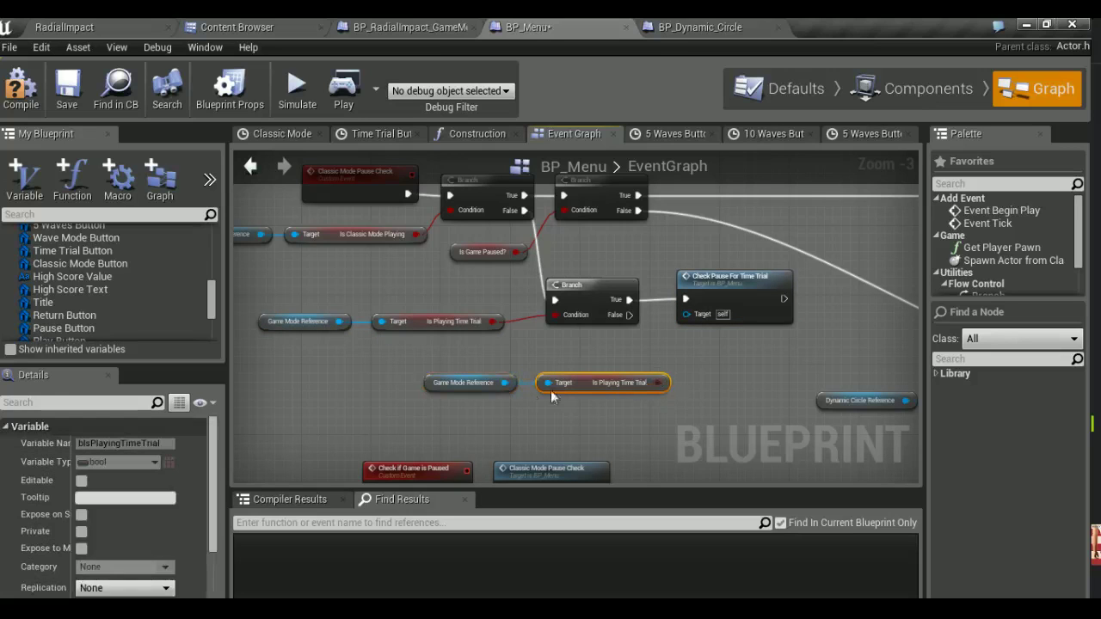
Make the pasted Game Mode Reference feed a Get Is Playing Waves Mode node
{"action": "key", "text": "Delete"}
{"action": "left_click_drag", "start_coordinate": [505, 383], "coordinate": [596, 384]}
{"action": "type", "text": "is playing wave"}
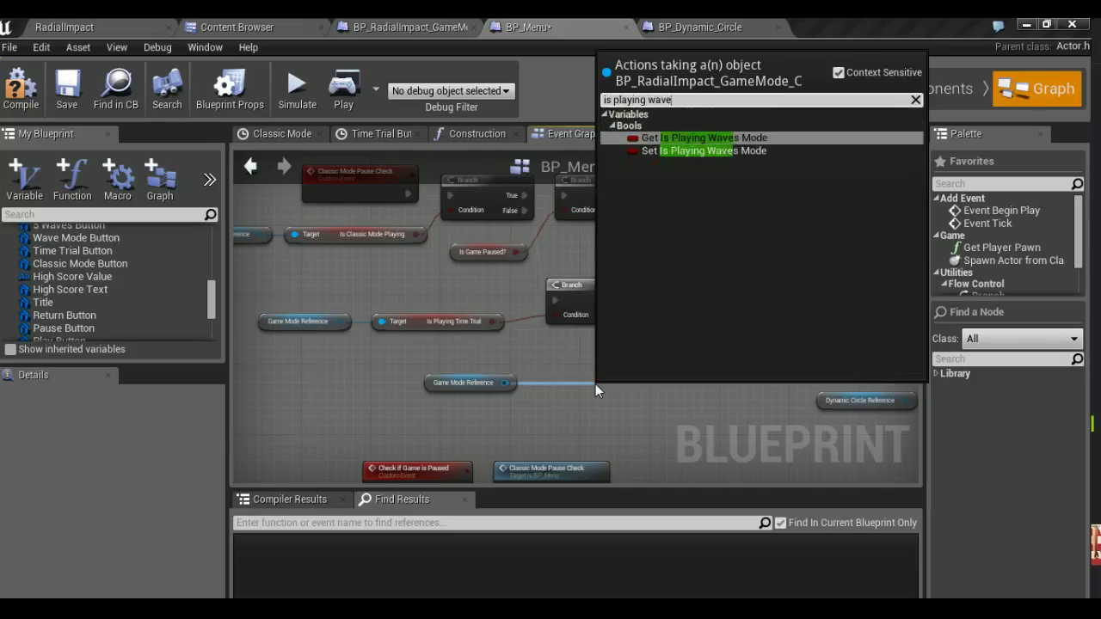
{"action": "left_click", "coordinate": [684, 140]}
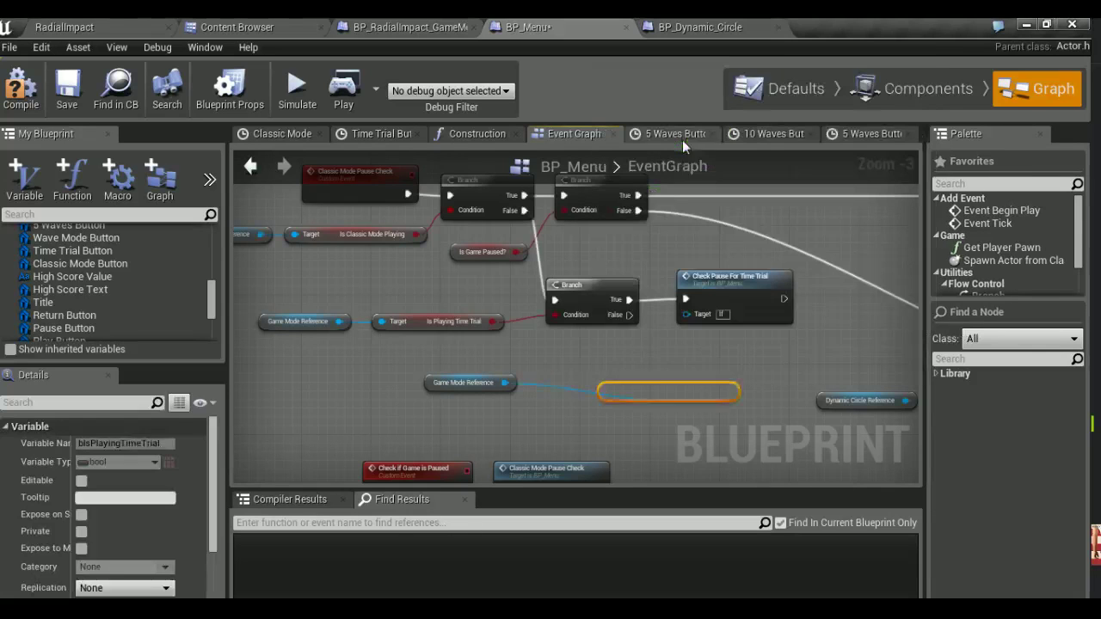
{"action": "left_click_drag", "start_coordinate": [642, 385], "coordinate": [585, 381]}
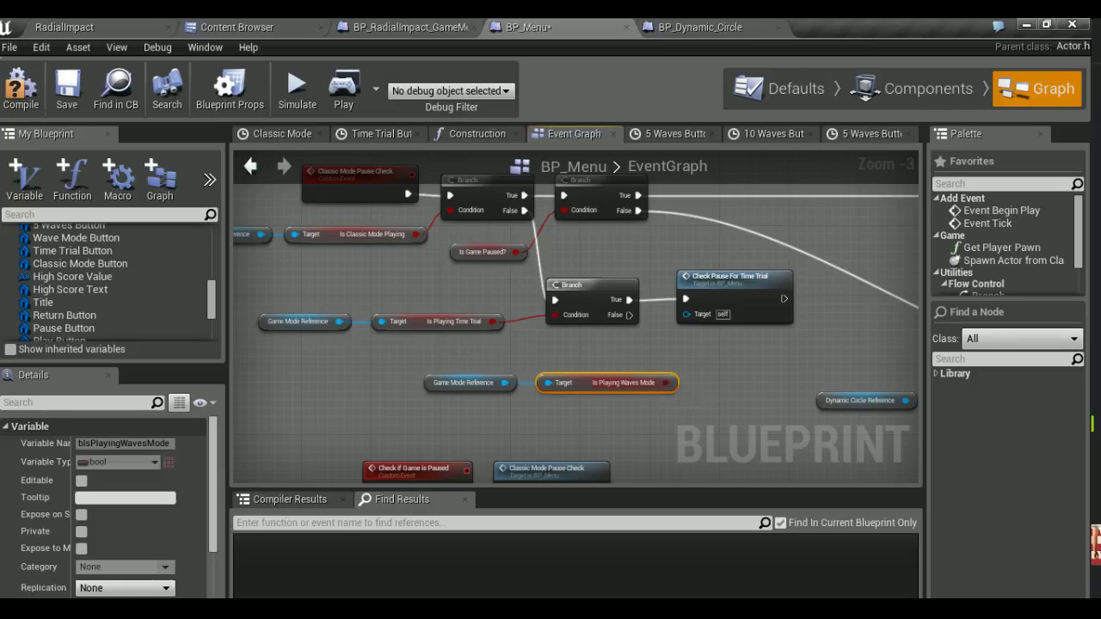
{"action": "mouse_move", "coordinate": [453, 364]}
{"action": "left_mouse_down"}
{"action": "mouse_move", "coordinate": [568, 389]}
{"action": "mouse_move", "coordinate": [546, 371]}
{"action": "left_mouse_up"}
Add a Branch on Is Playing Waves Mode, fed by the Time Trial Branch's False output
{"action": "mouse_move", "coordinate": [632, 365]}
{"action": "left_mouse_down"}
{"action": "mouse_move", "coordinate": [697, 368]}
{"action": "mouse_move", "coordinate": [734, 354]}
{"action": "left_mouse_up"}
{"action": "type", "text": "branch"}
{"action": "key", "text": "Return"}
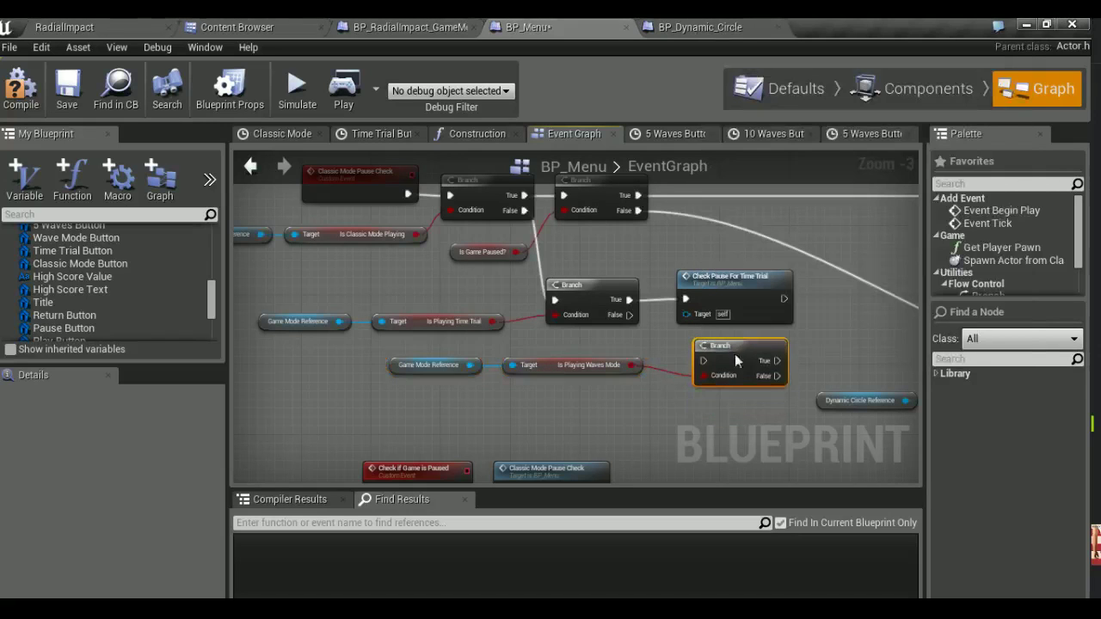
{"action": "left_click_drag", "start_coordinate": [633, 315], "coordinate": [703, 362]}
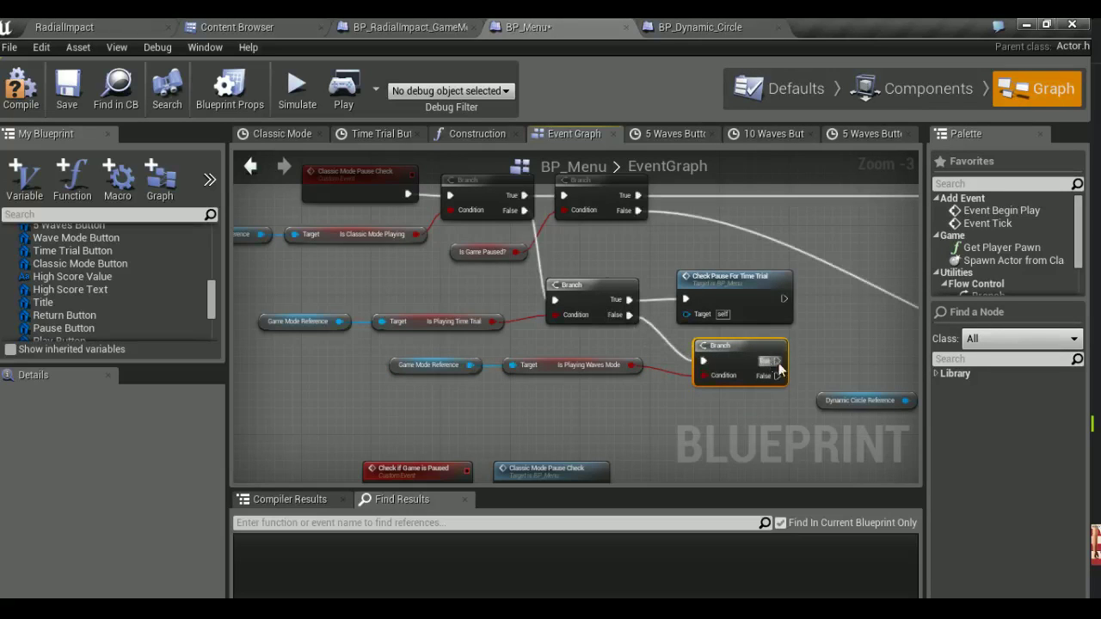
{"action": "left_click_drag", "start_coordinate": [779, 361], "coordinate": [565, 196]}
{"action": "mouse_move", "coordinate": [774, 253]}
{"action": "right_mouse_down"}
{"action": "mouse_move", "coordinate": [480, 252]}
{"action": "mouse_move", "coordinate": [640, 296]}
{"action": "right_mouse_up"}
{"action": "scroll", "coordinate": [541, 259], "scroll_direction": "down", "scroll_amount": 2}
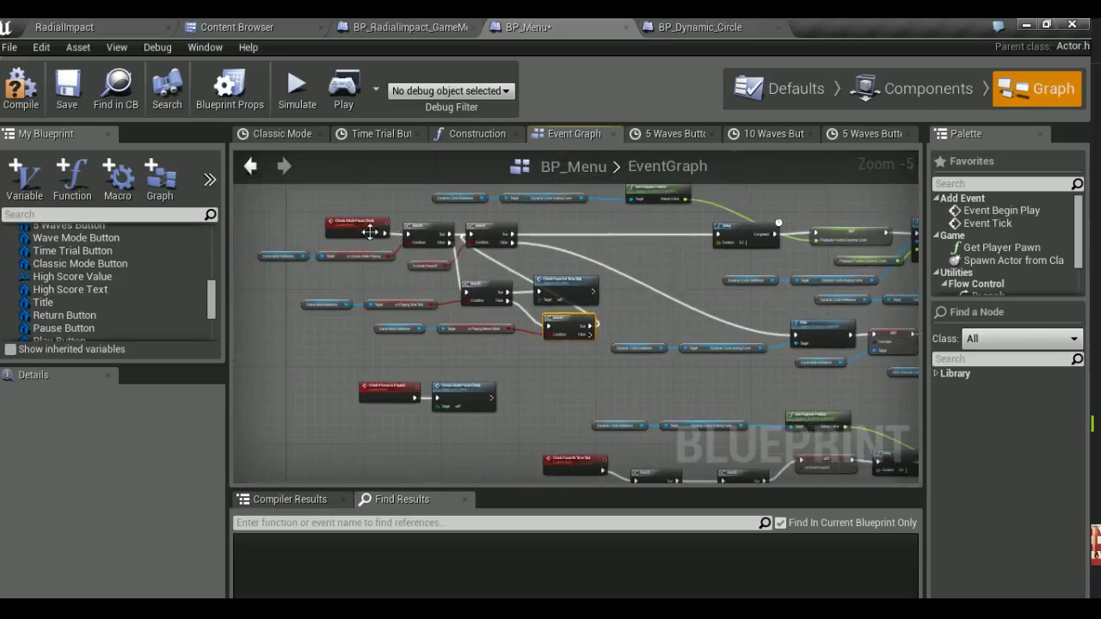
Shift the pause-check node group right and up, then compile the blueprint
{"action": "mouse_move", "coordinate": [275, 211]}
{"action": "left_mouse_down"}
{"action": "mouse_move", "coordinate": [604, 321]}
{"action": "mouse_move", "coordinate": [573, 323]}
{"action": "left_mouse_up"}
{"action": "mouse_move", "coordinate": [282, 230]}
{"action": "left_mouse_down"}
{"action": "mouse_move", "coordinate": [624, 337]}
{"action": "mouse_move", "coordinate": [655, 321]}
{"action": "left_mouse_up"}
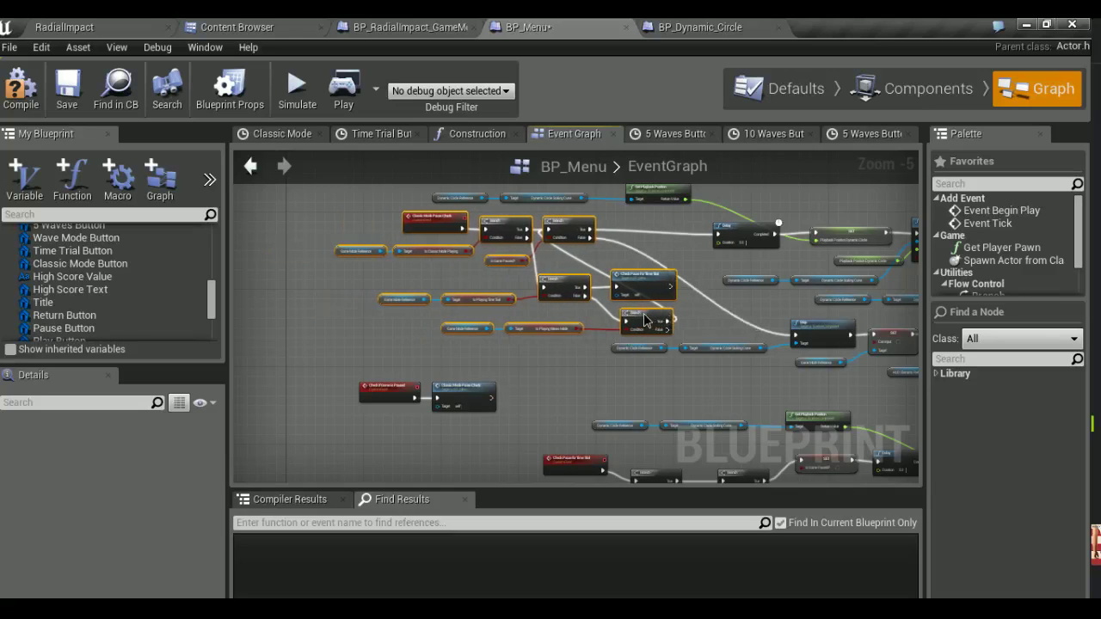
{"action": "left_click", "coordinate": [22, 86]}
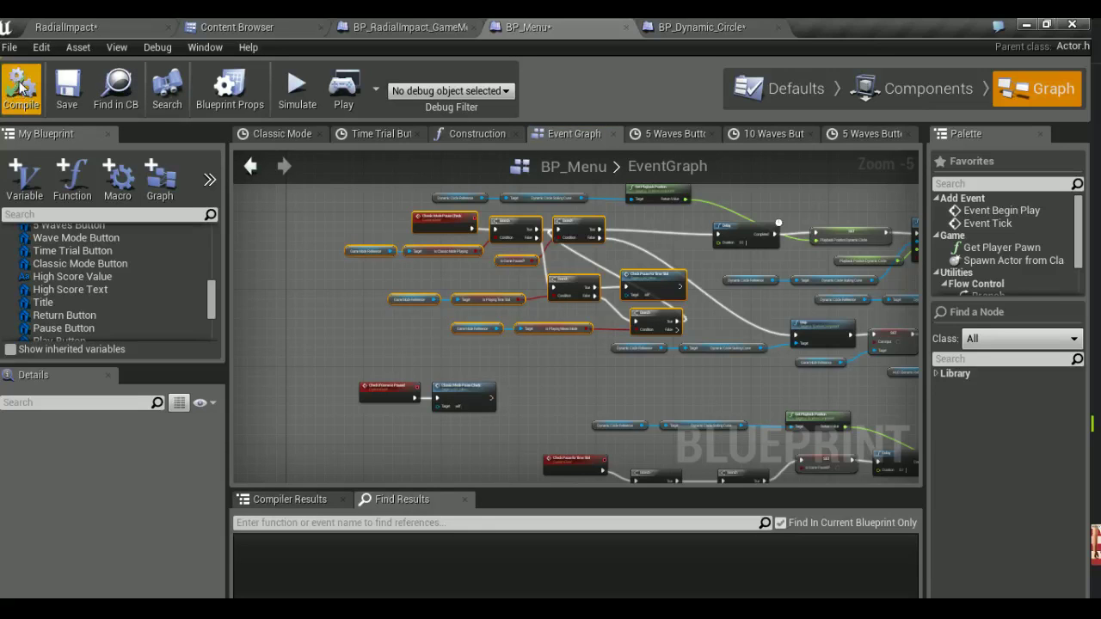
Recompile BP_Menu, save the modified assets, then switch away to the browser
{"action": "left_click", "coordinate": [64, 27]}
{"action": "key", "text": "ctrl+s"}
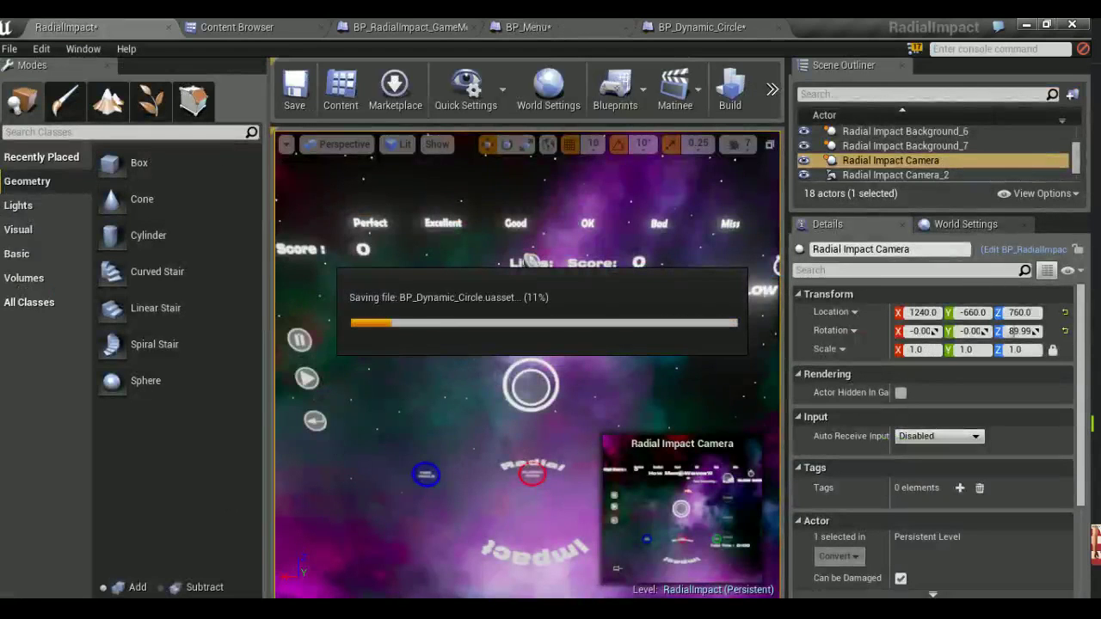
{"action": "key", "text": "alt+Tab"}
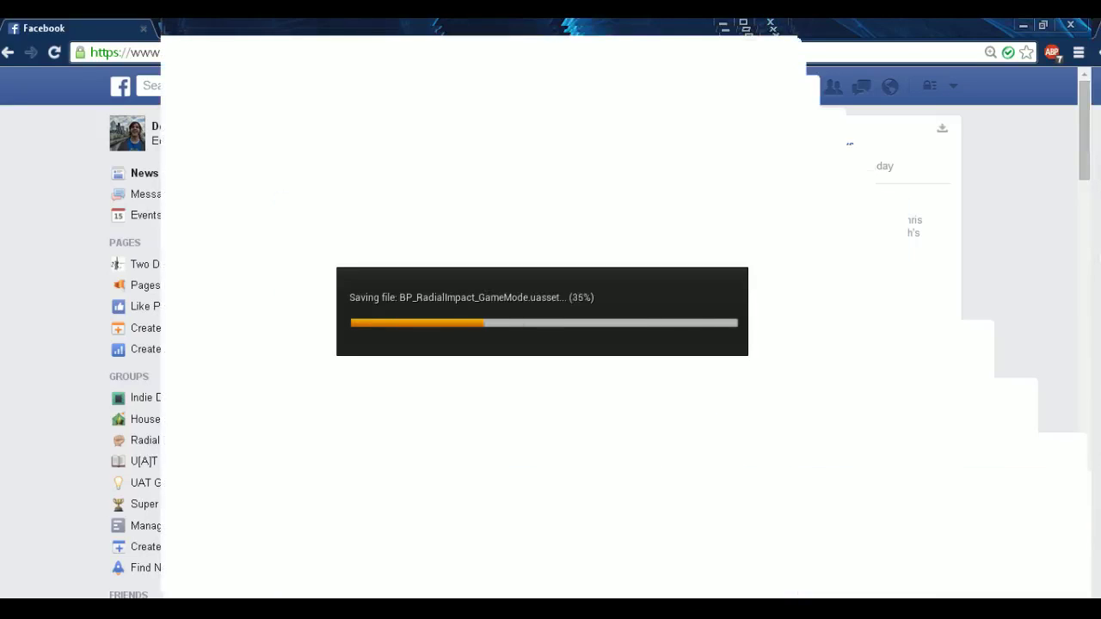
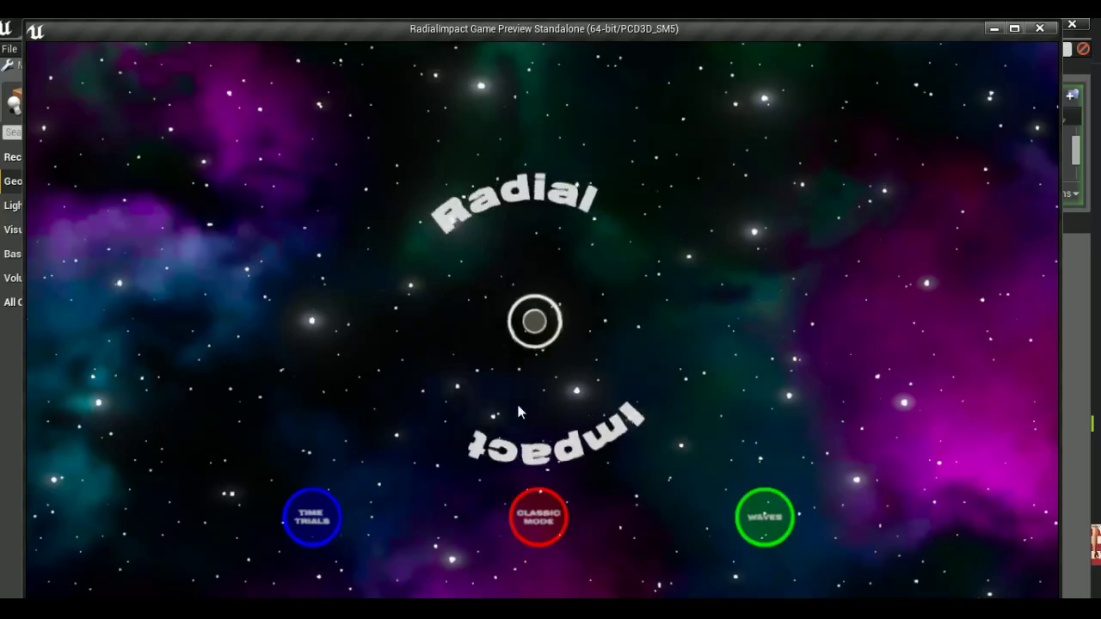
Start a 10-wave Waves game, test pause and resume, then exit to the main menu
{"action": "left_click", "coordinate": [764, 516]}
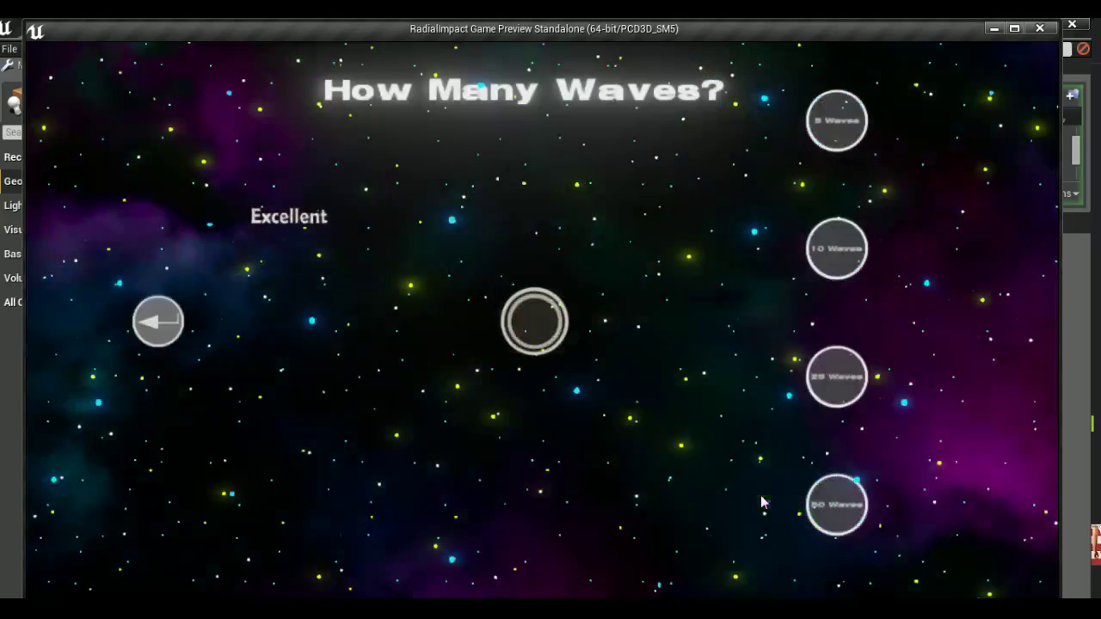
{"action": "left_click", "coordinate": [820, 252]}
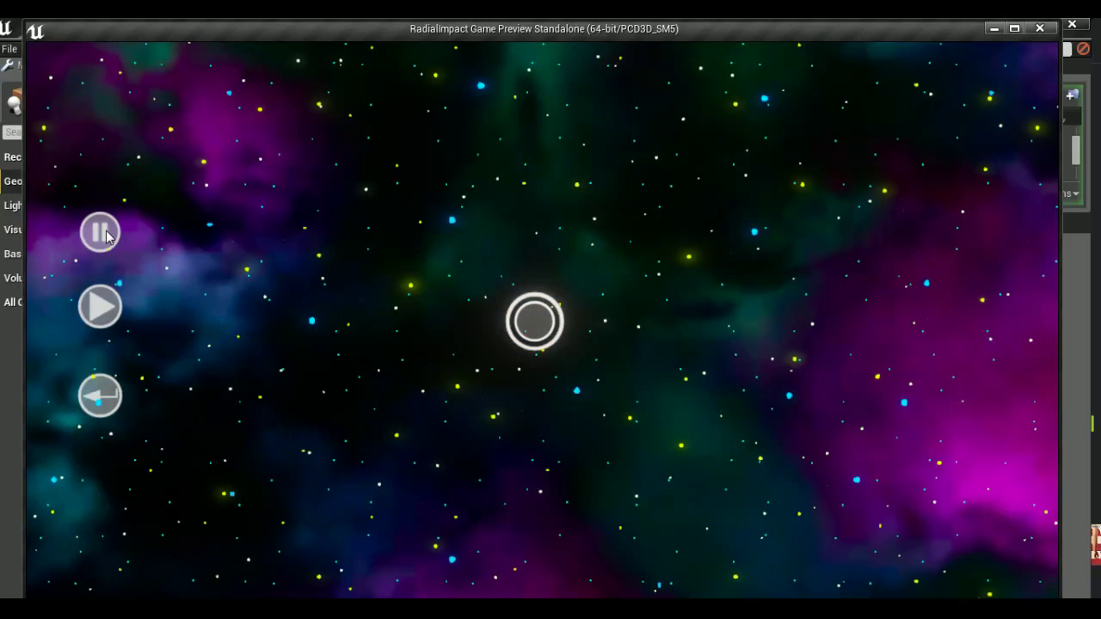
{"action": "left_click", "coordinate": [101, 308]}
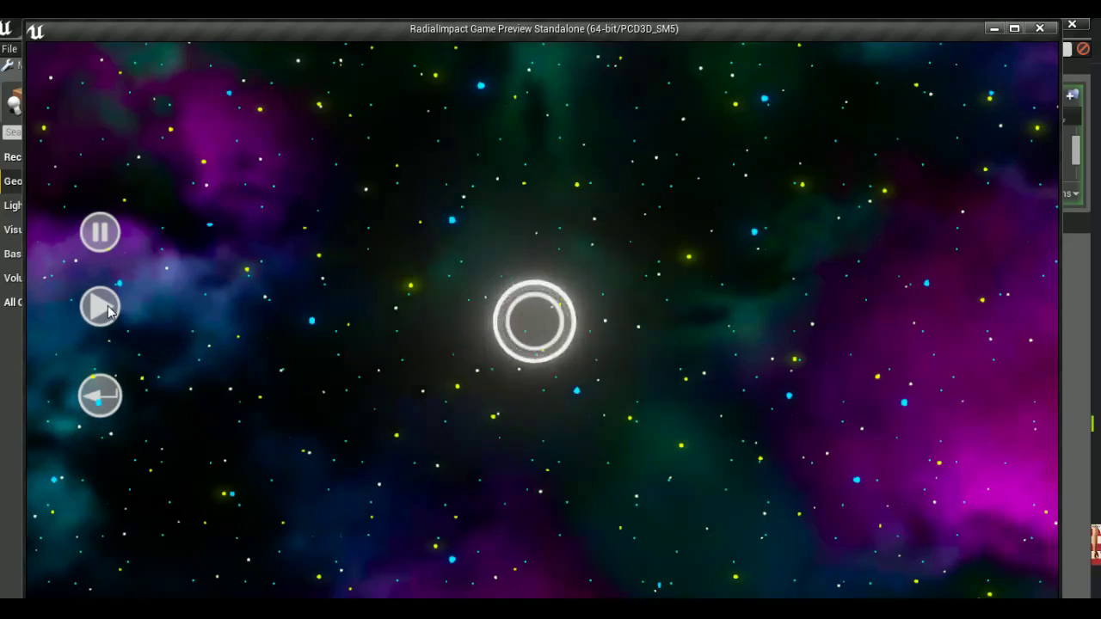
{"action": "left_click", "coordinate": [99, 401]}
{"action": "left_click", "coordinate": [779, 521]}
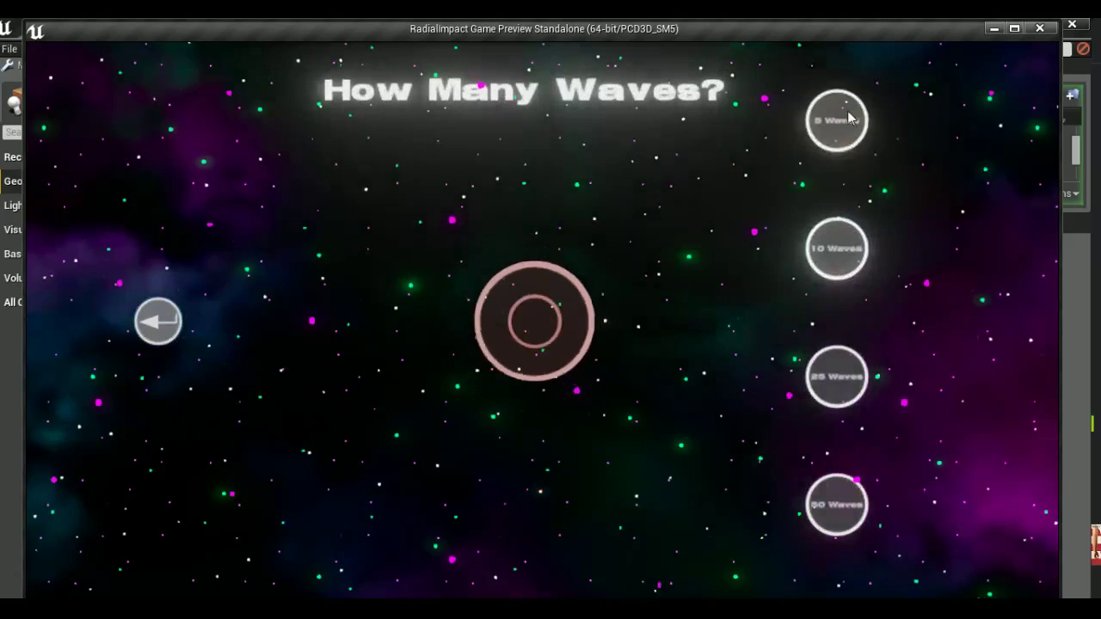
Play two 5-wave rounds, hitting the shrinking ring at the centre for Perfect scores
{"action": "left_click", "coordinate": [839, 122]}
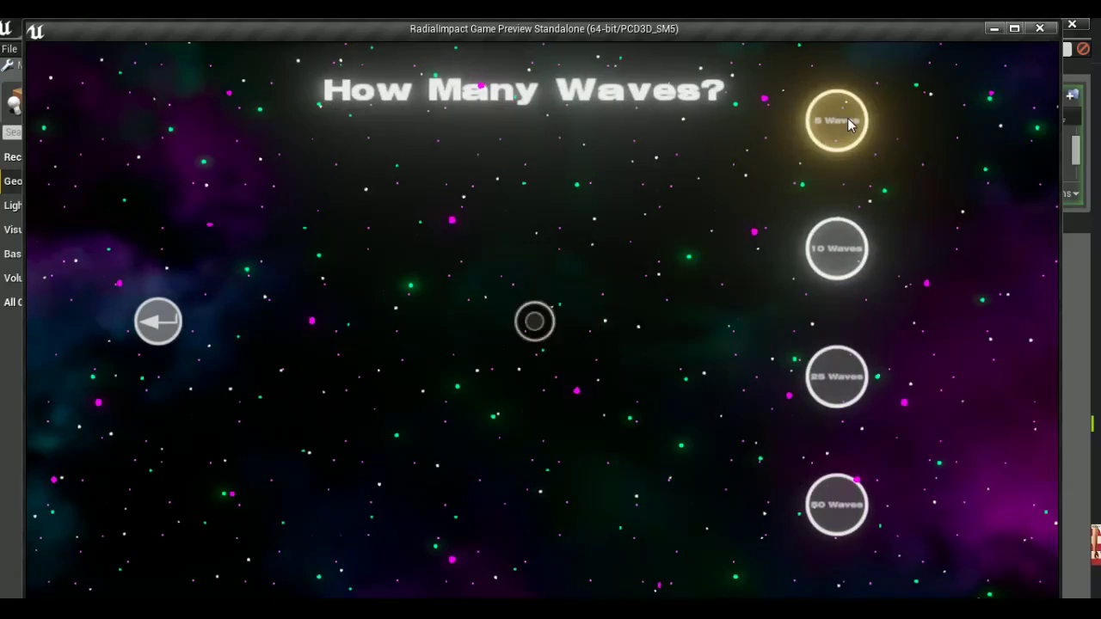
{"action": "left_click", "coordinate": [848, 125]}
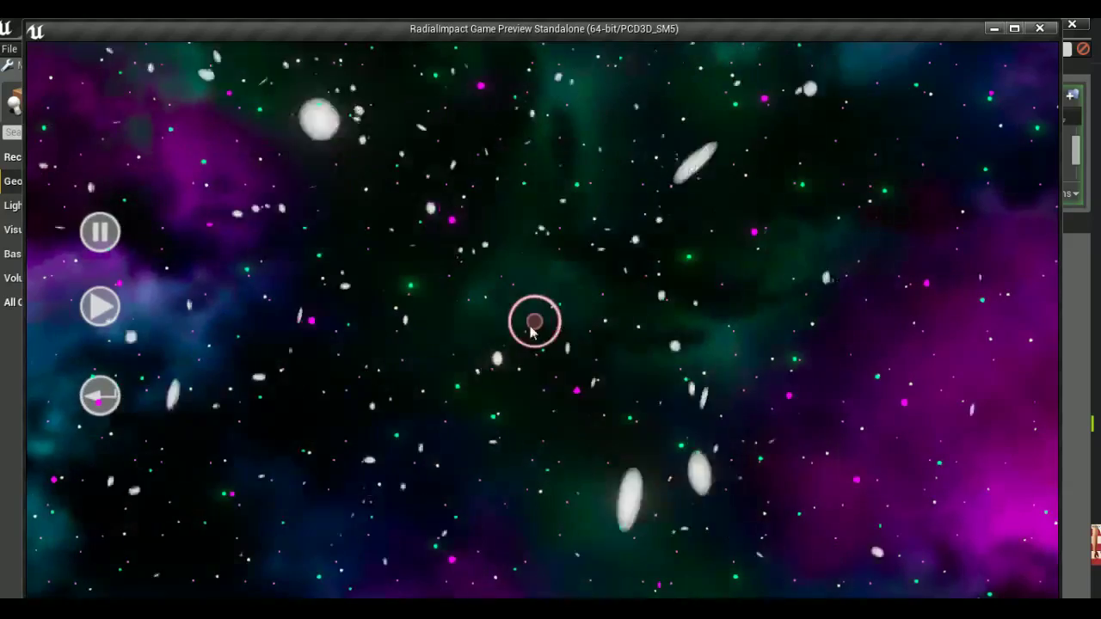
{"action": "left_click", "coordinate": [533, 329]}
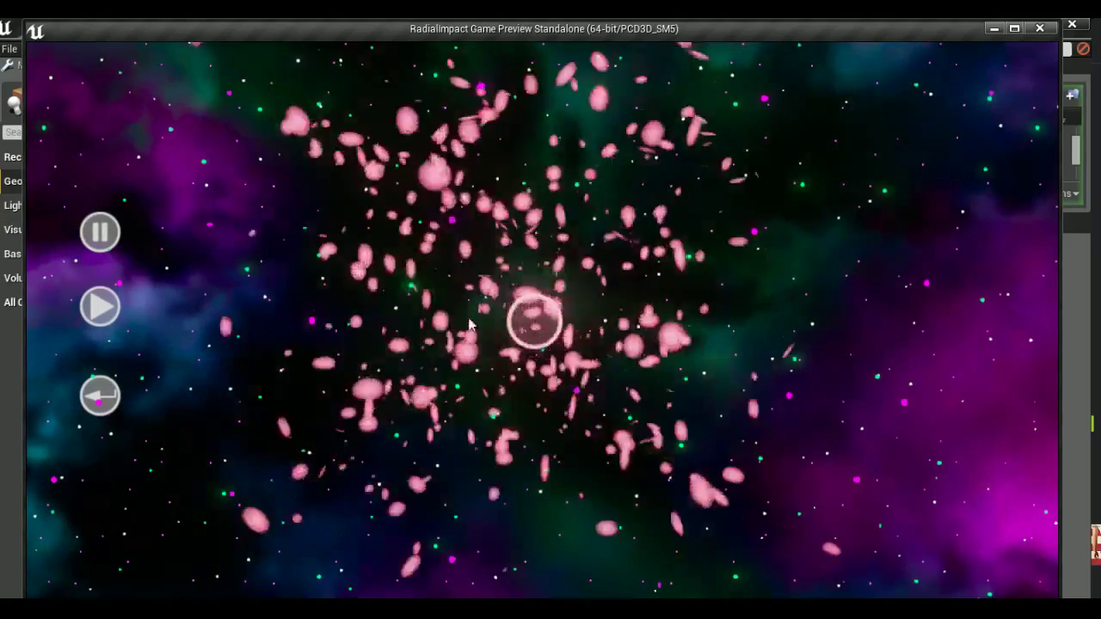
{"action": "left_click", "coordinate": [764, 516]}
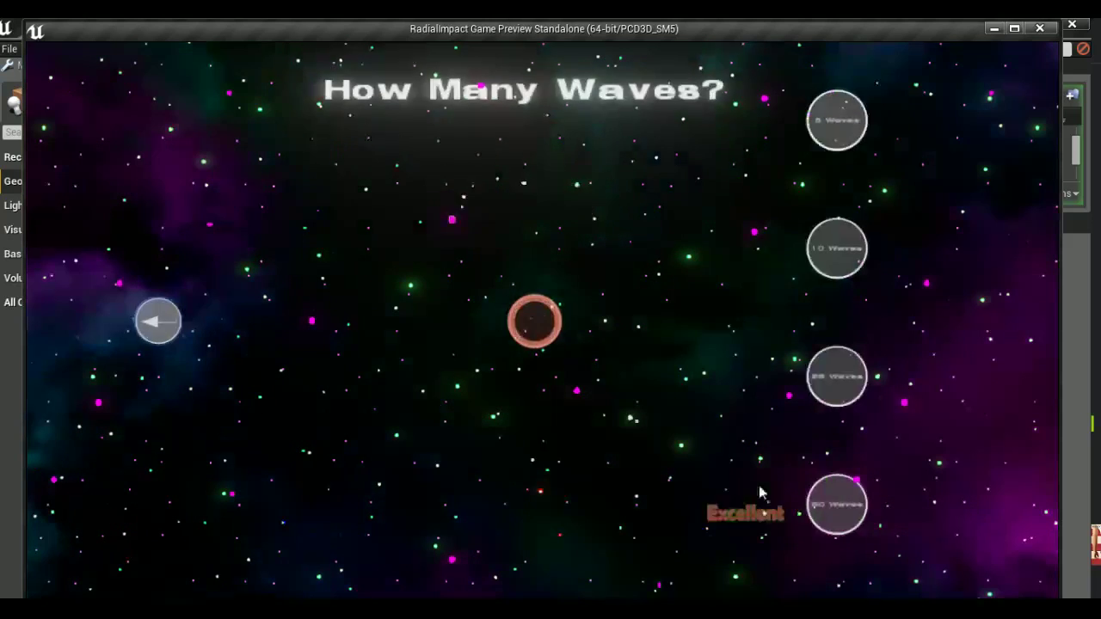
{"action": "left_click", "coordinate": [844, 127]}
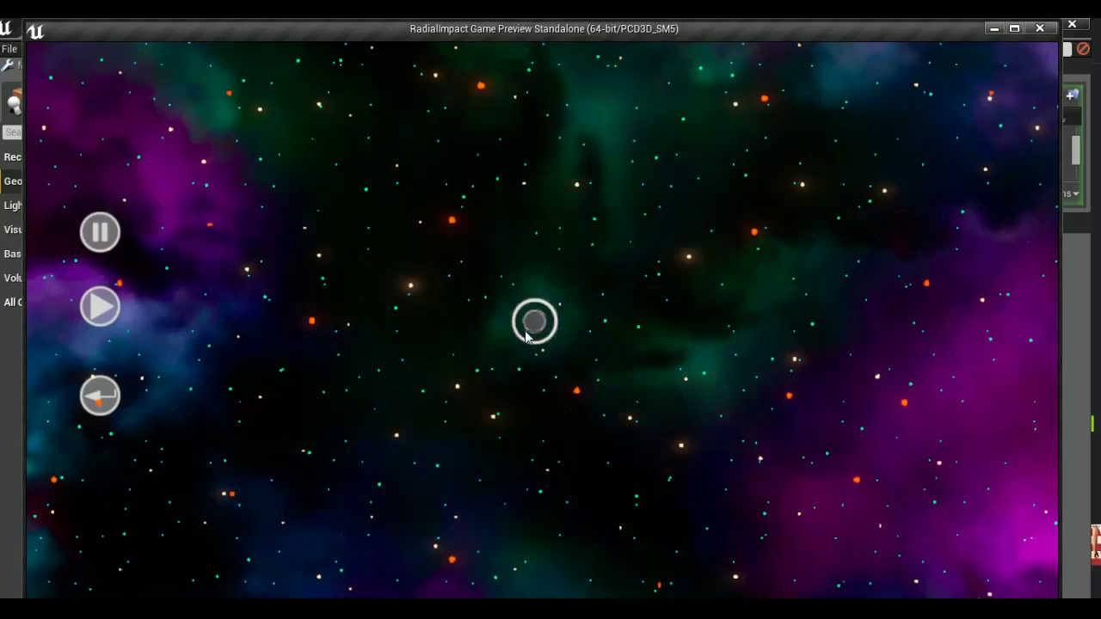
{"action": "left_click", "coordinate": [526, 336]}
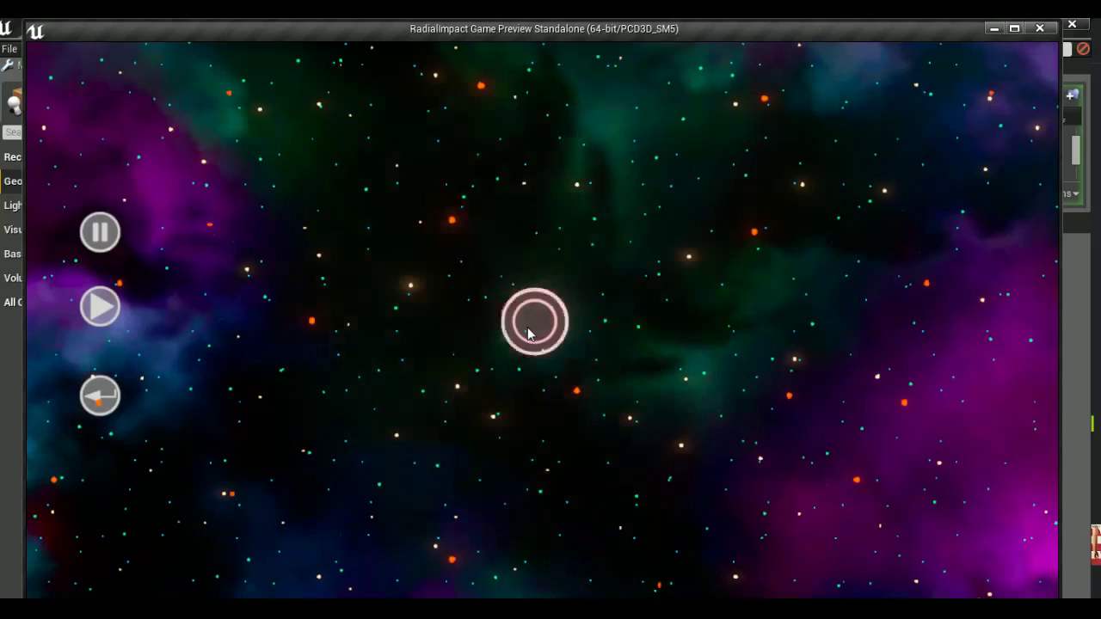
{"action": "left_click", "coordinate": [527, 333]}
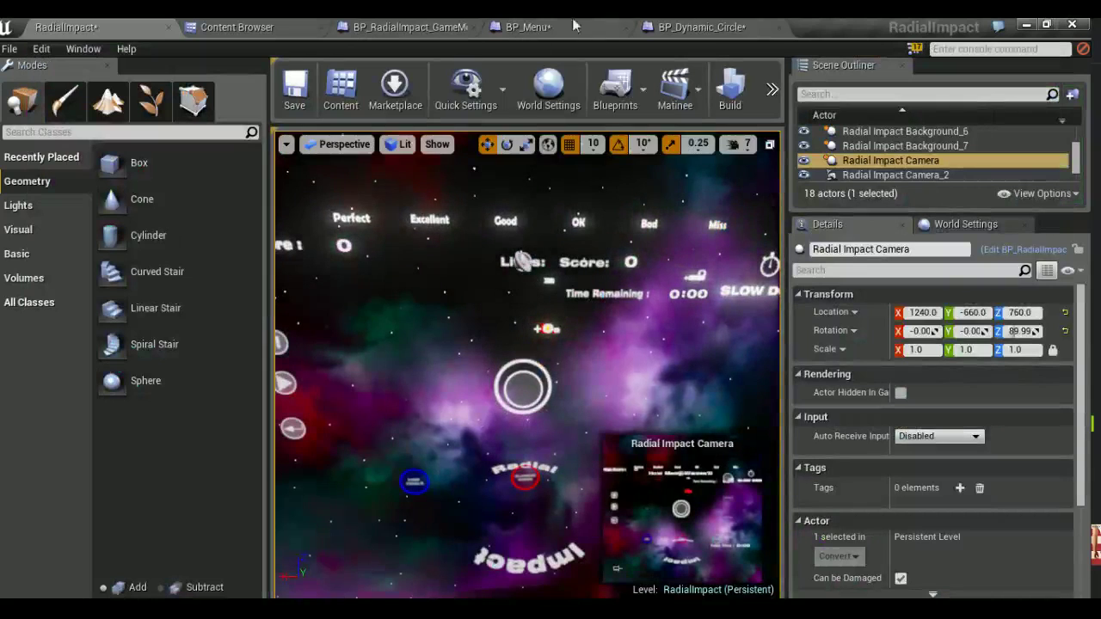
Switch to the BP_Menu event graph and pan to the Set up Game Mode comment
{"action": "left_click", "coordinate": [509, 28]}
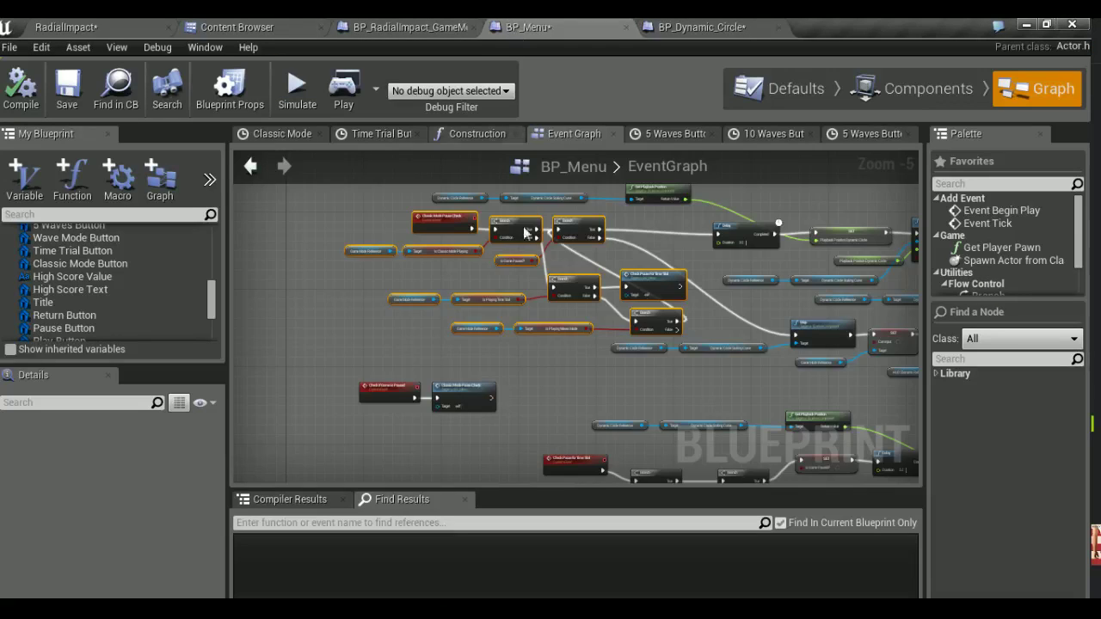
{"action": "scroll", "coordinate": [523, 190], "scroll_direction": "down", "scroll_amount": 3}
{"action": "scroll", "coordinate": [522, 190], "scroll_direction": "down", "scroll_amount": 4}
{"action": "mouse_move", "coordinate": [522, 190]}
{"action": "right_mouse_down"}
{"action": "mouse_move", "coordinate": [278, 209]}
{"action": "mouse_move", "coordinate": [585, 260]}
{"action": "mouse_move", "coordinate": [473, 277]}
{"action": "mouse_move", "coordinate": [527, 481]}
{"action": "right_mouse_up"}
{"action": "scroll", "coordinate": [470, 294], "scroll_direction": "up", "scroll_amount": 6}
{"action": "right_click_drag", "start_coordinate": [469, 294], "coordinate": [478, 246]}
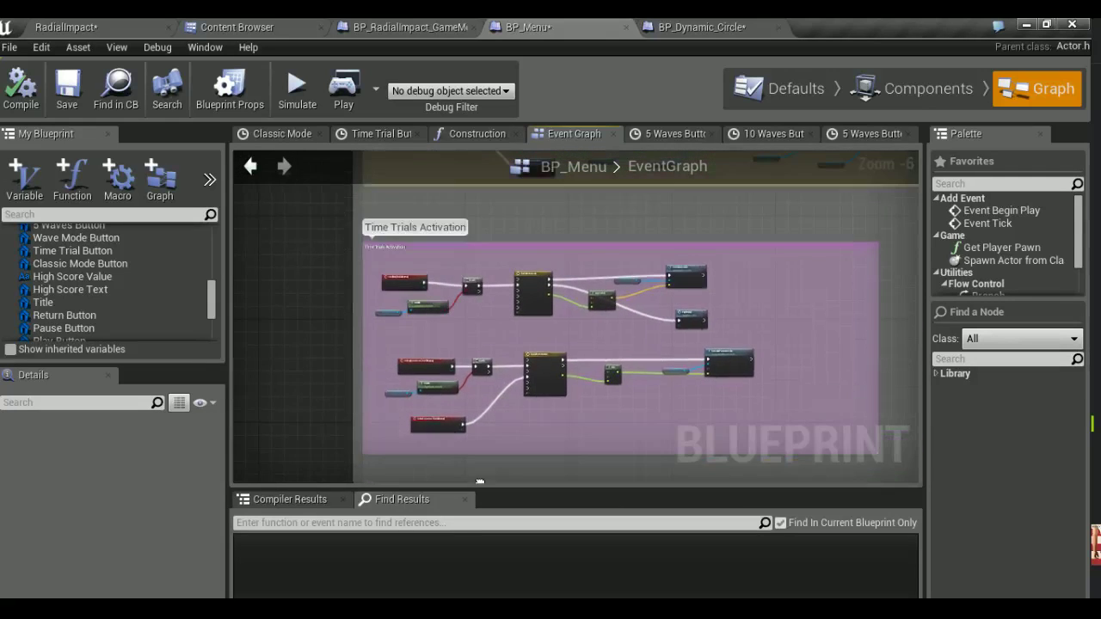
{"action": "scroll", "coordinate": [478, 246], "scroll_direction": "up", "scroll_amount": 2}
{"action": "right_click_drag", "start_coordinate": [714, 281], "coordinate": [233, 280]}
{"action": "scroll", "coordinate": [696, 278], "scroll_direction": "down", "scroll_amount": 1}
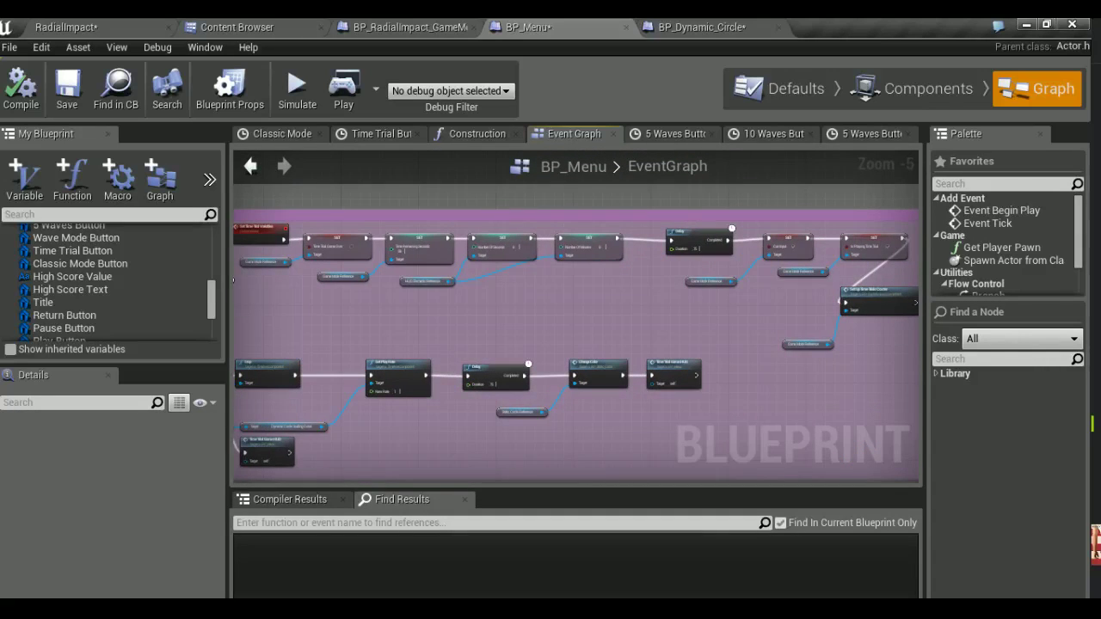
{"action": "right_click_drag", "start_coordinate": [618, 297], "coordinate": [445, 275]}
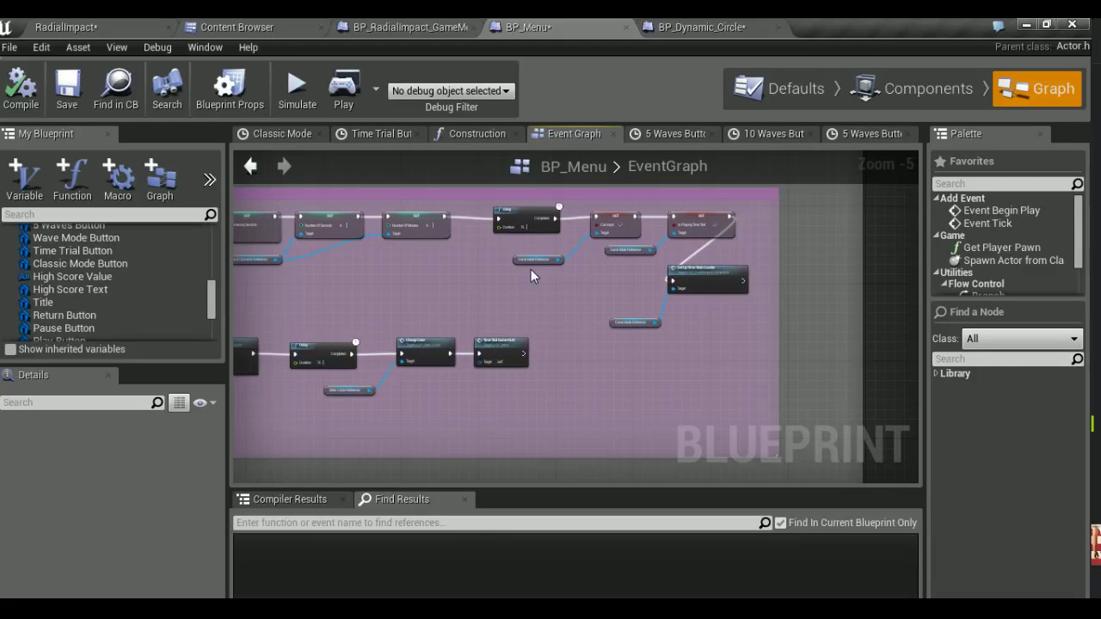
Find the Selecting Waves Options SET node in the Waves button logic and break its incoming wires
{"action": "scroll", "coordinate": [531, 270], "scroll_direction": "down", "scroll_amount": 1}
{"action": "scroll", "coordinate": [486, 263], "scroll_direction": "up", "scroll_amount": 2}
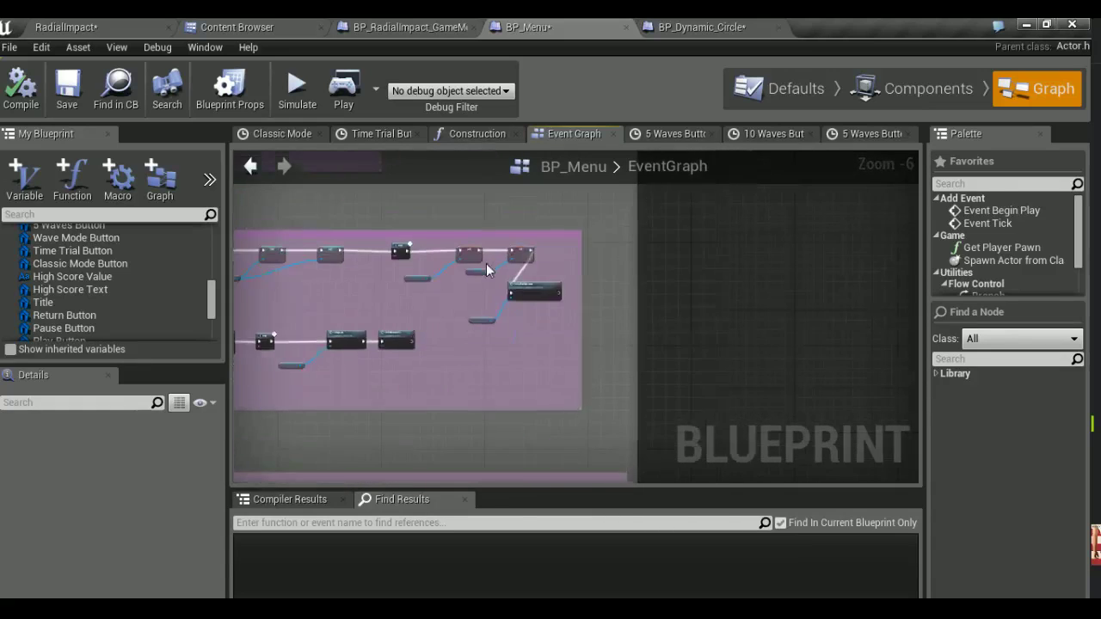
{"action": "scroll", "coordinate": [486, 263], "scroll_direction": "up", "scroll_amount": 2}
{"action": "scroll", "coordinate": [486, 263], "scroll_direction": "down", "scroll_amount": 7}
{"action": "scroll", "coordinate": [486, 263], "scroll_direction": "down", "scroll_amount": 3}
{"action": "right_click_drag", "start_coordinate": [486, 263], "coordinate": [655, 333]}
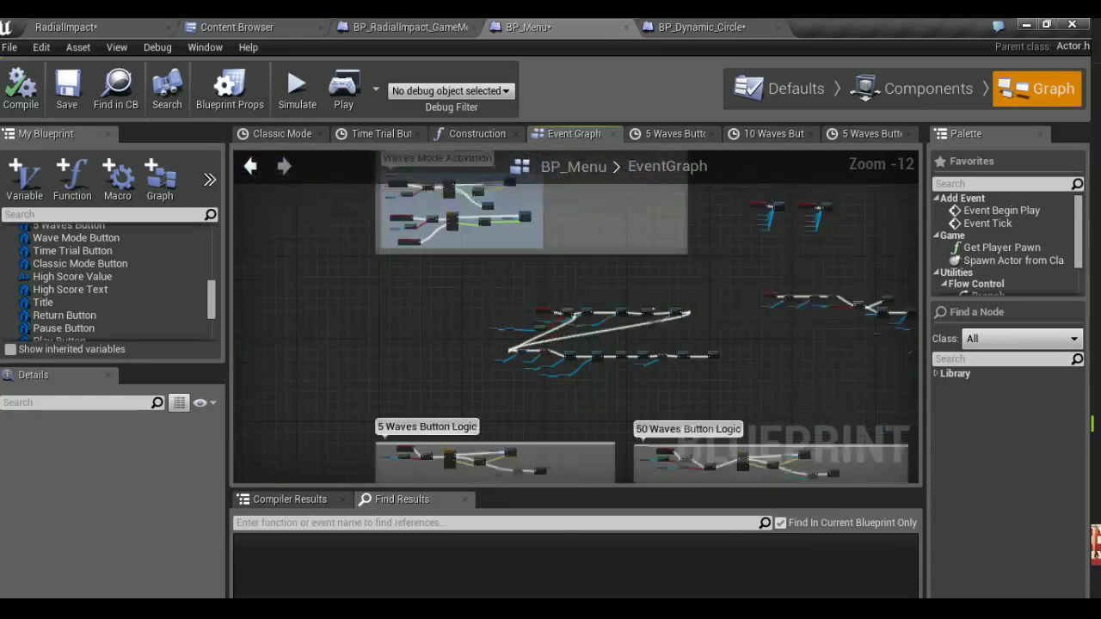
{"action": "scroll", "coordinate": [654, 333], "scroll_direction": "up", "scroll_amount": 5}
{"action": "scroll", "coordinate": [602, 289], "scroll_direction": "up", "scroll_amount": 1}
{"action": "scroll", "coordinate": [573, 263], "scroll_direction": "up", "scroll_amount": 1}
{"action": "scroll", "coordinate": [565, 277], "scroll_direction": "up", "scroll_amount": 1}
{"action": "right_click_drag", "start_coordinate": [565, 277], "coordinate": [860, 310]}
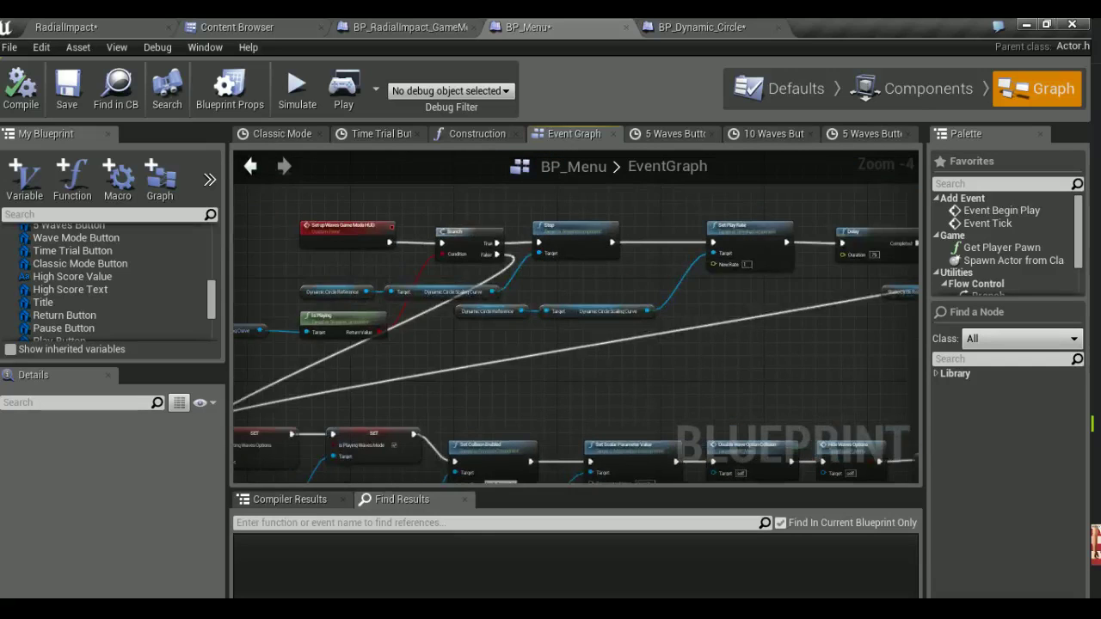
{"action": "mouse_move", "coordinate": [734, 300]}
{"action": "right_mouse_down"}
{"action": "mouse_move", "coordinate": [692, 338]}
{"action": "mouse_move", "coordinate": [682, 366]}
{"action": "right_mouse_up"}
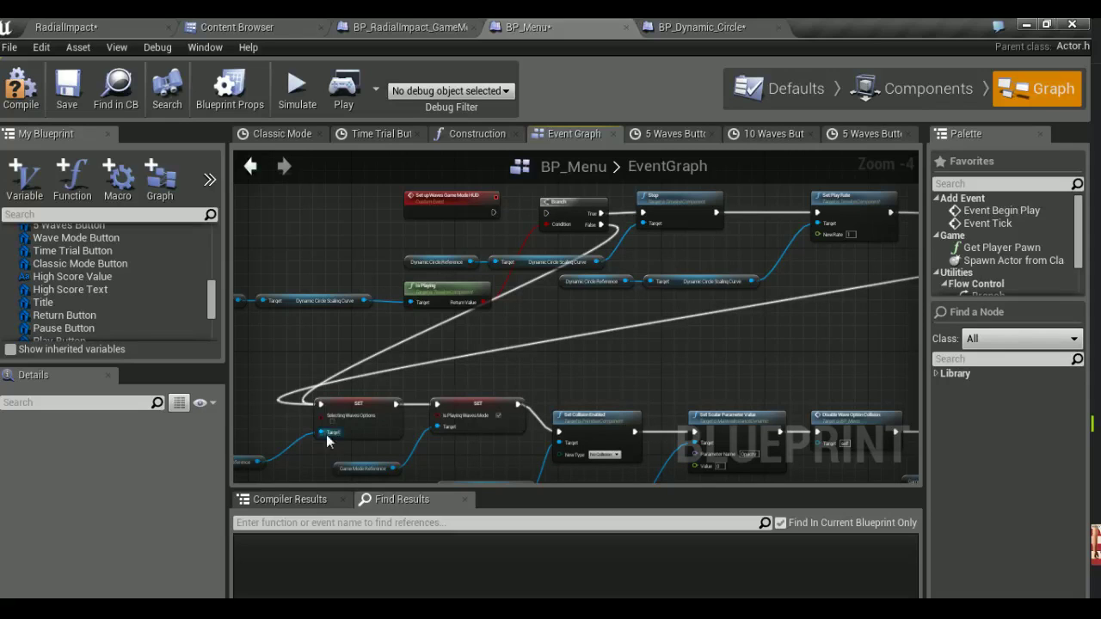
{"action": "left_click", "coordinate": [316, 404], "text": "alt"}
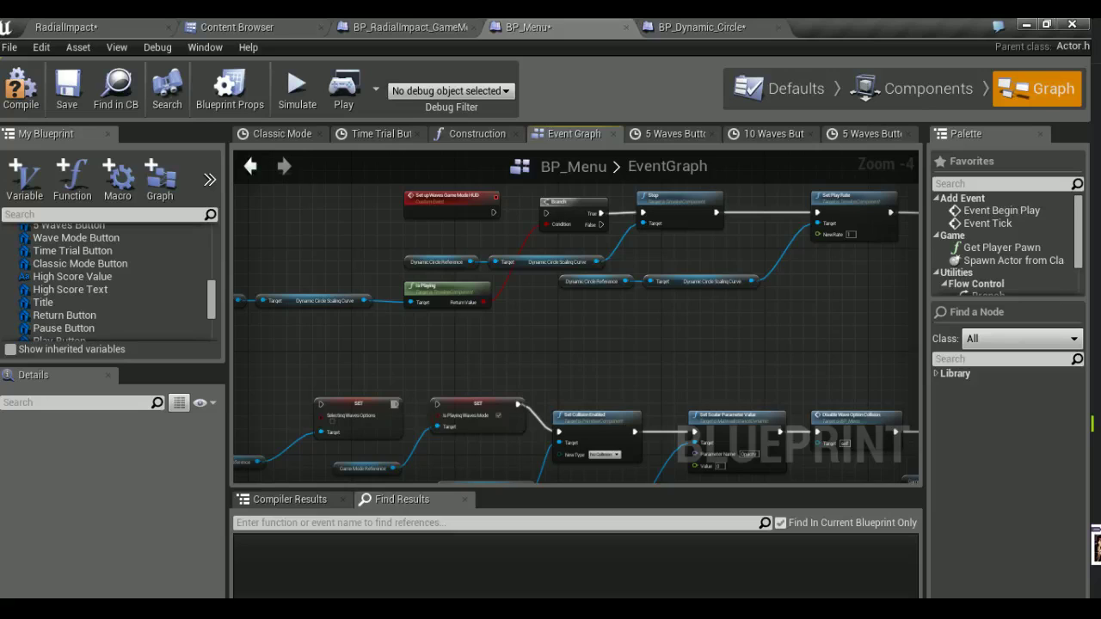
Wire Game Mode Reference into the Selecting Waves Options SET node's Target pin
{"action": "right_click_drag", "start_coordinate": [376, 388], "coordinate": [466, 338]}
{"action": "left_click", "coordinate": [317, 411]}
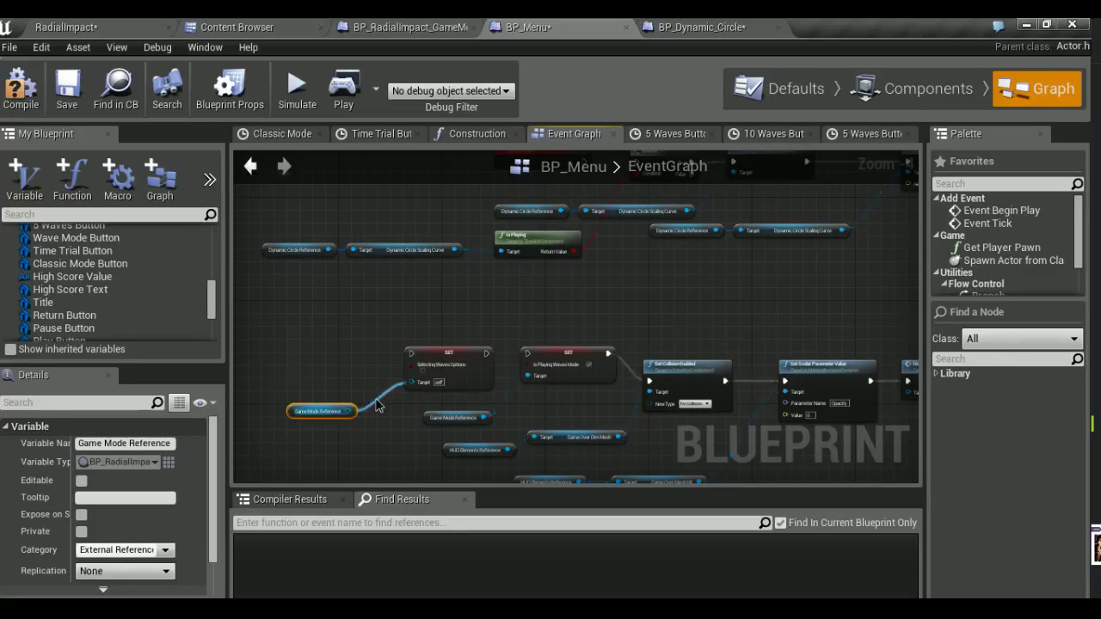
{"action": "mouse_move", "coordinate": [376, 406]}
{"action": "left_mouse_down"}
{"action": "mouse_move", "coordinate": [349, 412]}
{"action": "mouse_move", "coordinate": [368, 397]}
{"action": "left_mouse_up"}
{"action": "left_click", "coordinate": [434, 384]}
{"action": "right_click_drag", "start_coordinate": [435, 385], "coordinate": [454, 424]}
{"action": "left_click", "coordinate": [320, 427]}
{"action": "right_click_drag", "start_coordinate": [404, 344], "coordinate": [368, 390]}
{"action": "mouse_move", "coordinate": [347, 432]}
{"action": "left_mouse_down"}
{"action": "mouse_move", "coordinate": [413, 357]}
{"action": "mouse_move", "coordinate": [337, 374]}
{"action": "left_mouse_up"}
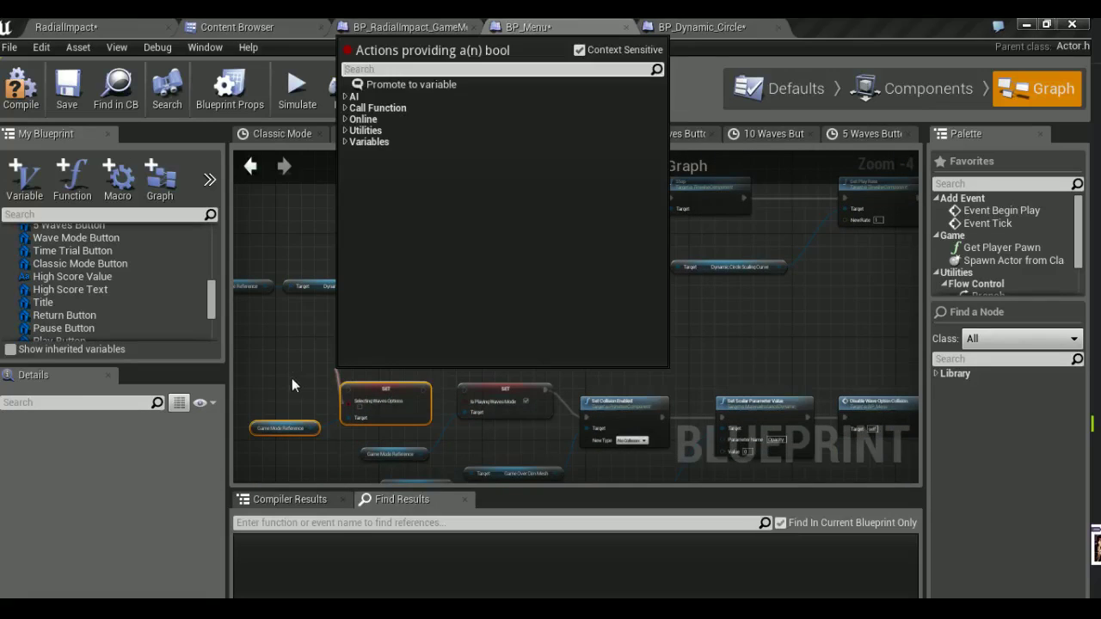
{"action": "left_click", "coordinate": [292, 381]}
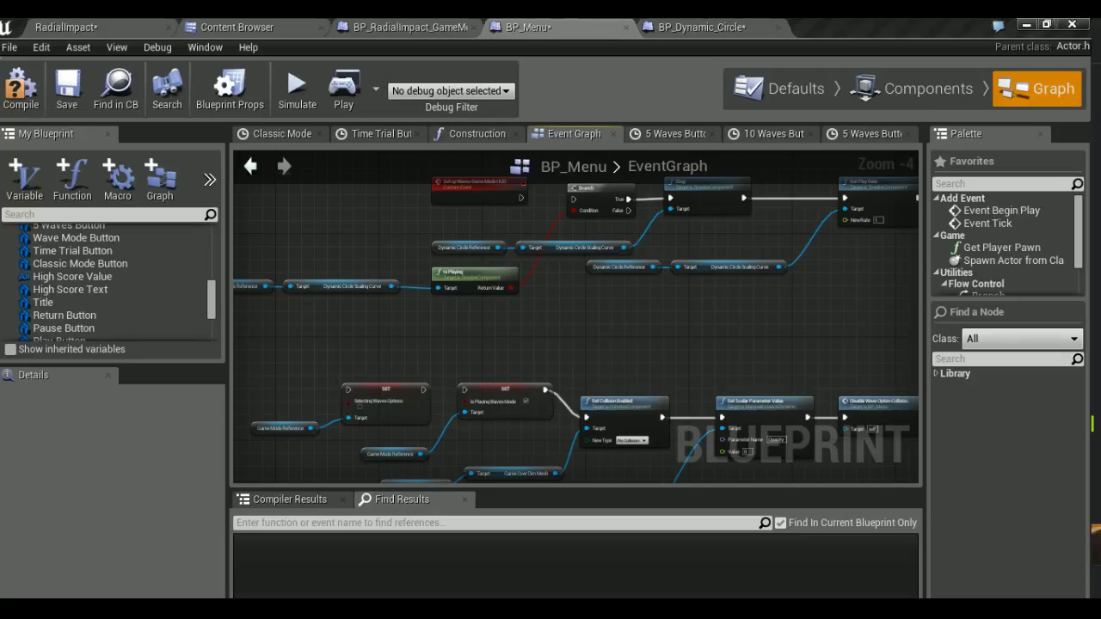
Move the Waves setup event left and wire its exec output directly into Selecting Waves Options
{"action": "left_click_drag", "start_coordinate": [433, 186], "coordinate": [335, 188]}
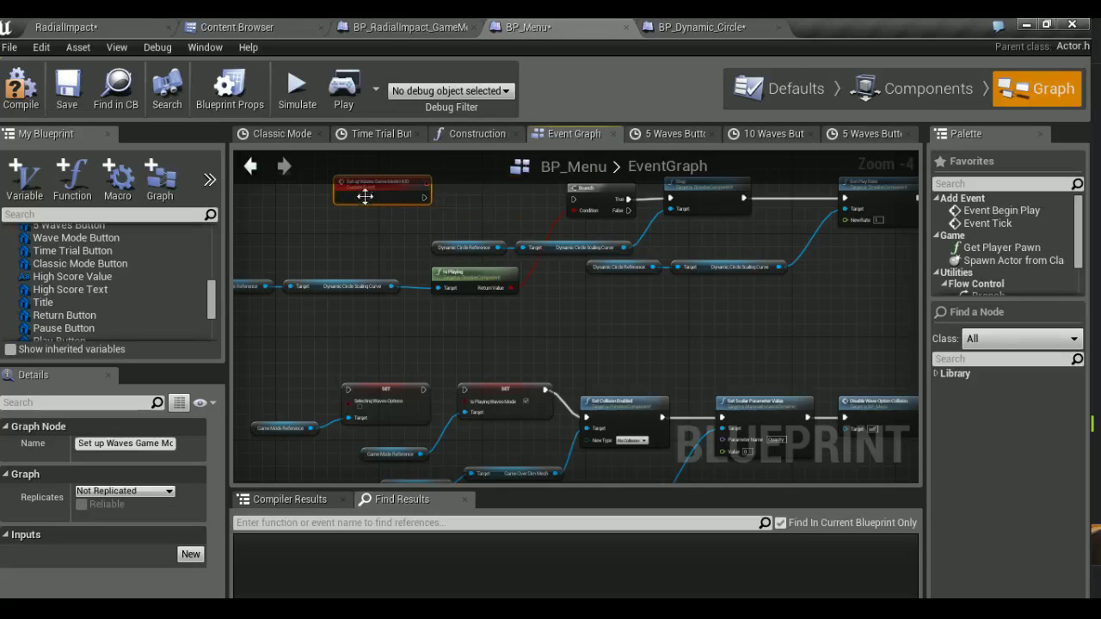
{"action": "mouse_move", "coordinate": [307, 379]}
{"action": "left_mouse_down"}
{"action": "mouse_move", "coordinate": [381, 421]}
{"action": "mouse_move", "coordinate": [499, 224]}
{"action": "left_mouse_up"}
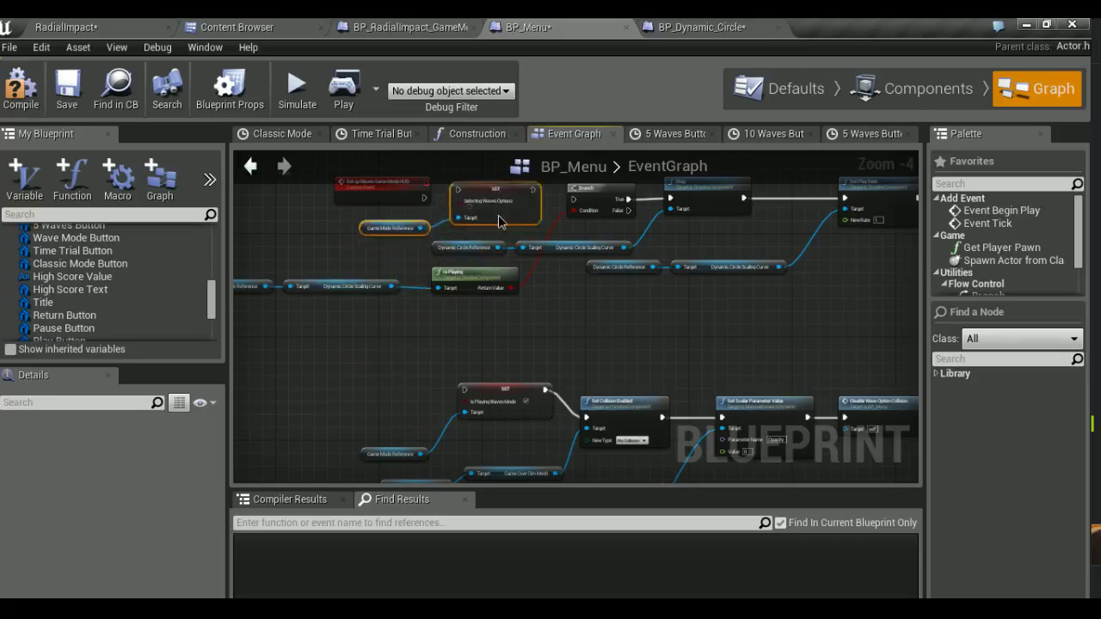
{"action": "left_click_drag", "start_coordinate": [422, 198], "coordinate": [456, 189]}
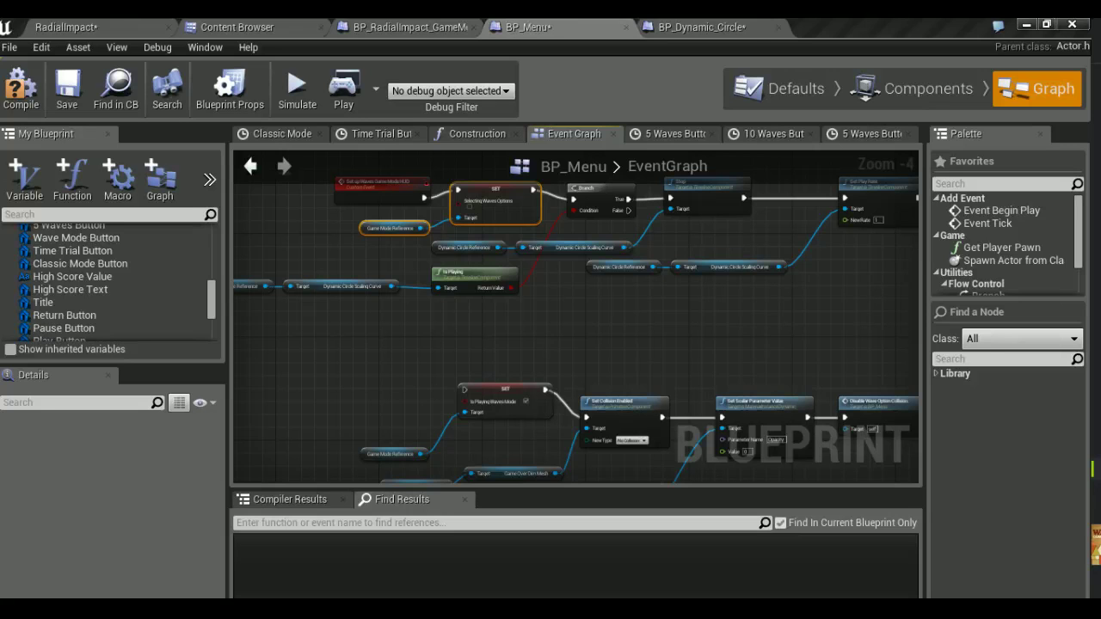
{"action": "scroll", "coordinate": [469, 359], "scroll_direction": "down", "scroll_amount": 2}
{"action": "scroll", "coordinate": [569, 423], "scroll_direction": "down", "scroll_amount": 2}
{"action": "scroll", "coordinate": [569, 422], "scroll_direction": "down", "scroll_amount": 2}
{"action": "mouse_move", "coordinate": [503, 342]}
{"action": "right_mouse_down"}
{"action": "mouse_move", "coordinate": [550, 454]}
{"action": "mouse_move", "coordinate": [542, 300]}
{"action": "right_mouse_up"}
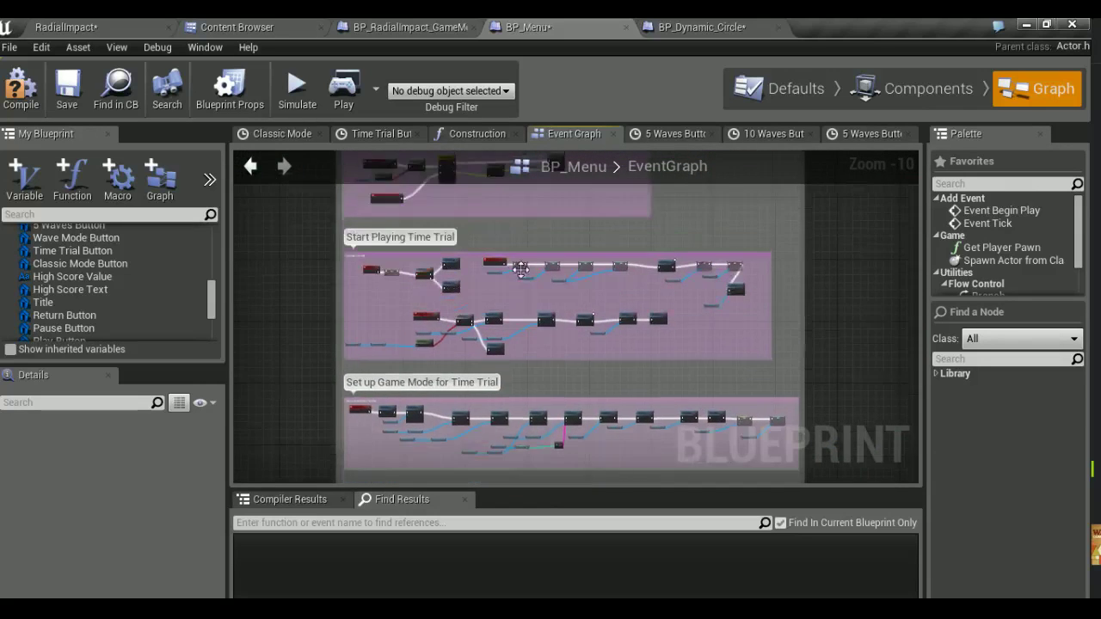
Connect the upper chain's final exec output to the lower chain's SET node
{"action": "scroll", "coordinate": [542, 299], "scroll_direction": "up", "scroll_amount": 5}
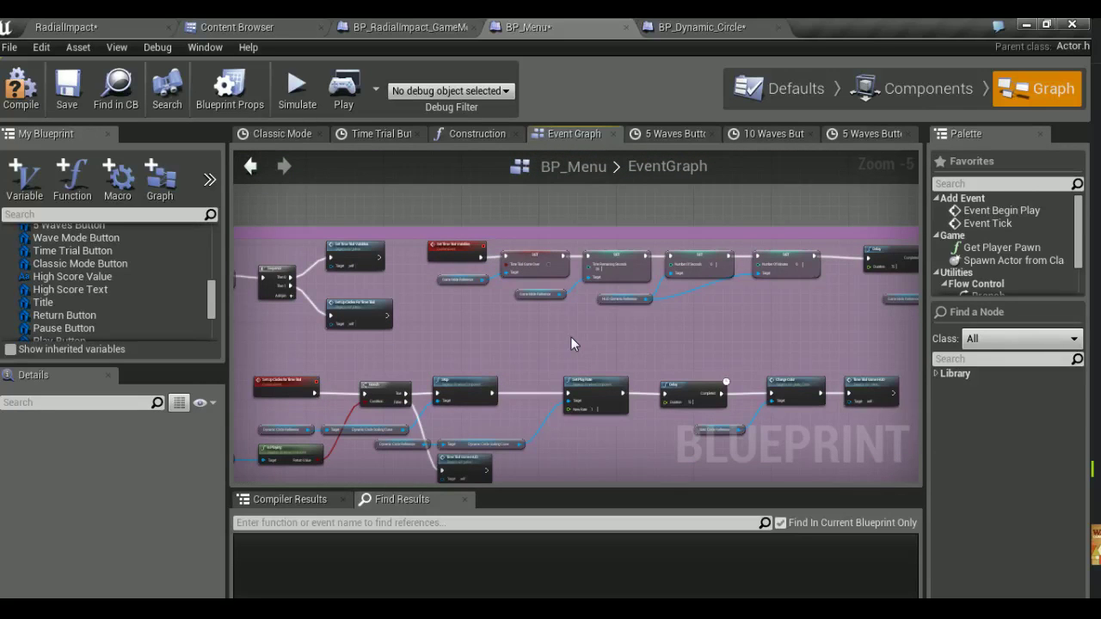
{"action": "right_click_drag", "start_coordinate": [570, 336], "coordinate": [323, 320]}
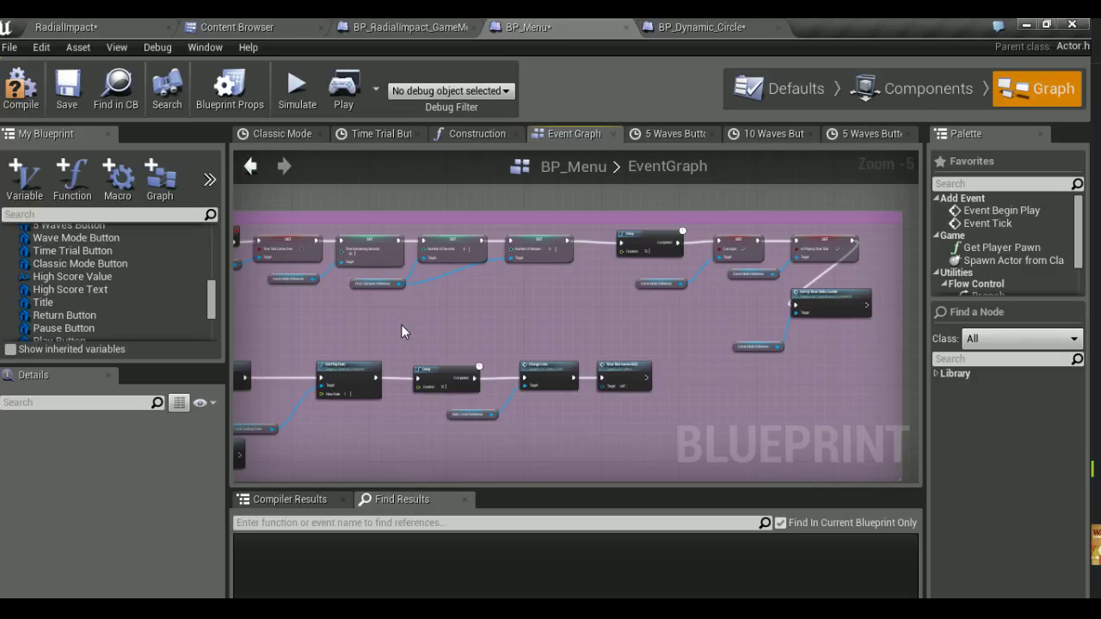
{"action": "scroll", "coordinate": [401, 324], "scroll_direction": "down", "scroll_amount": 6}
{"action": "scroll", "coordinate": [555, 298], "scroll_direction": "up", "scroll_amount": 6}
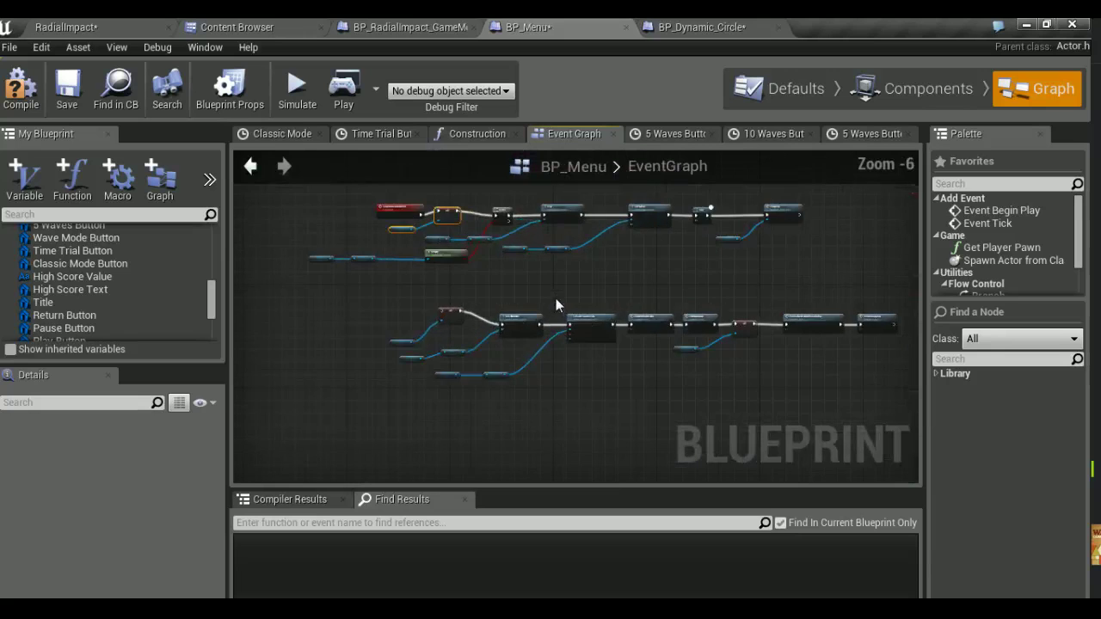
{"action": "scroll", "coordinate": [556, 298], "scroll_direction": "up", "scroll_amount": 1}
{"action": "right_click_drag", "start_coordinate": [556, 299], "coordinate": [535, 333]}
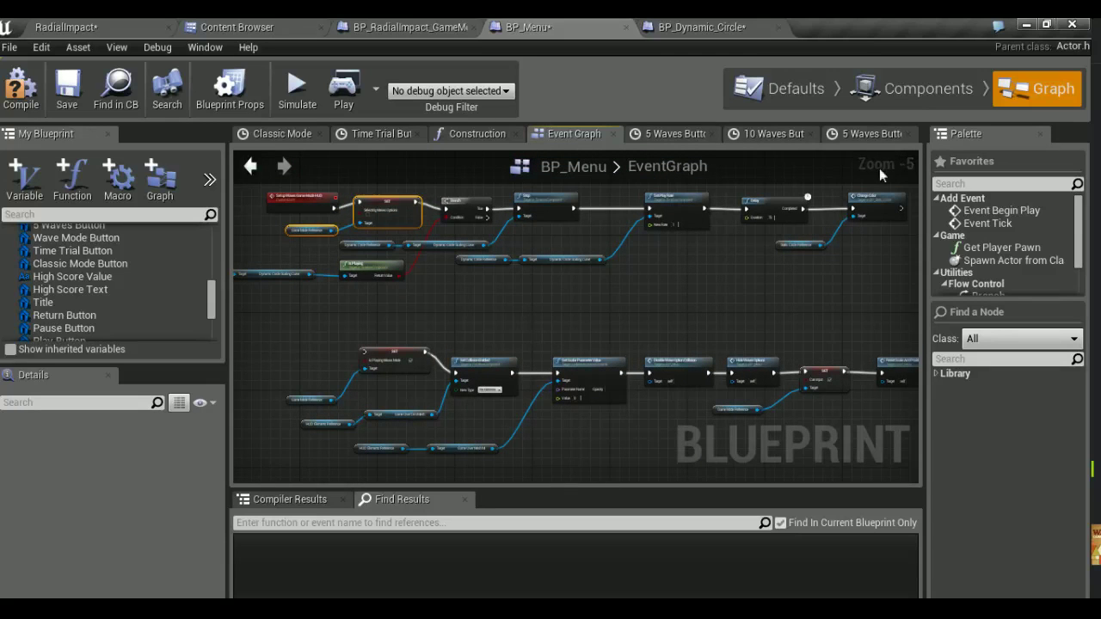
{"action": "left_click_drag", "start_coordinate": [900, 208], "coordinate": [363, 353]}
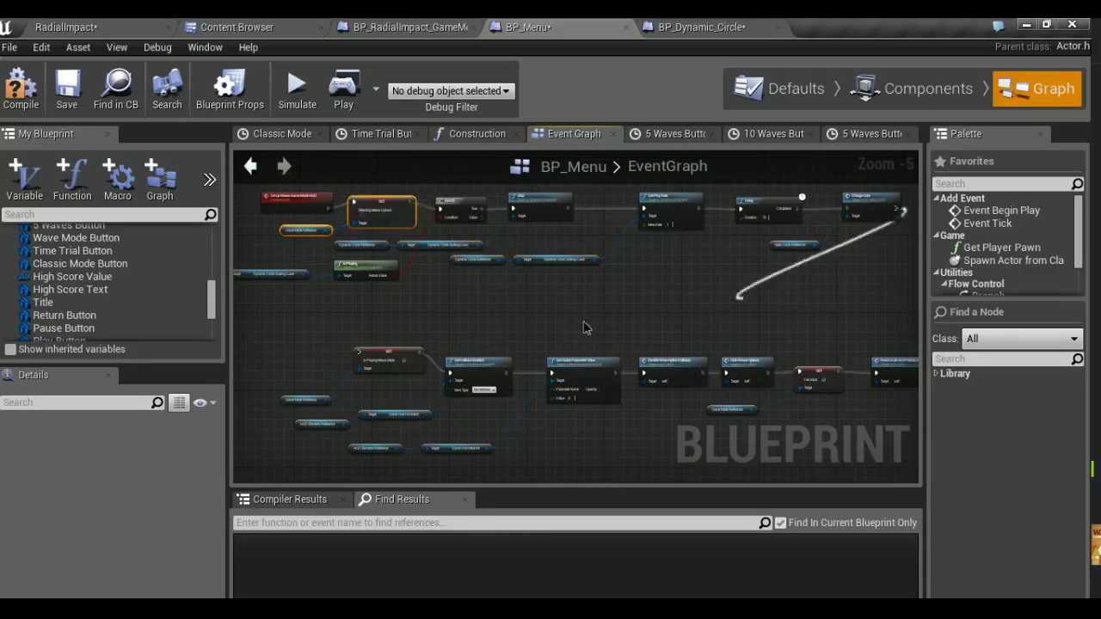
Tidy the chains: move the function node and its variable up-left, shift Hide Waves Options and neighbours right
{"action": "mouse_move", "coordinate": [592, 346]}
{"action": "right_mouse_down"}
{"action": "mouse_move", "coordinate": [538, 338]}
{"action": "mouse_move", "coordinate": [586, 314]}
{"action": "right_mouse_up"}
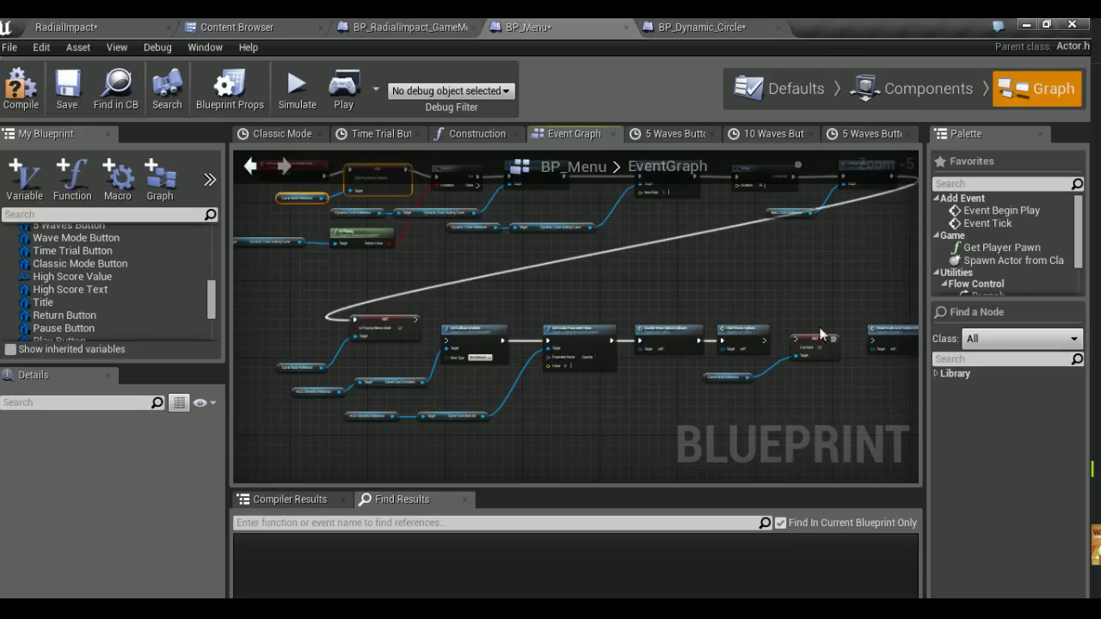
{"action": "left_click_drag", "start_coordinate": [719, 365], "coordinate": [812, 392]}
{"action": "left_click_drag", "start_coordinate": [817, 335], "coordinate": [570, 273]}
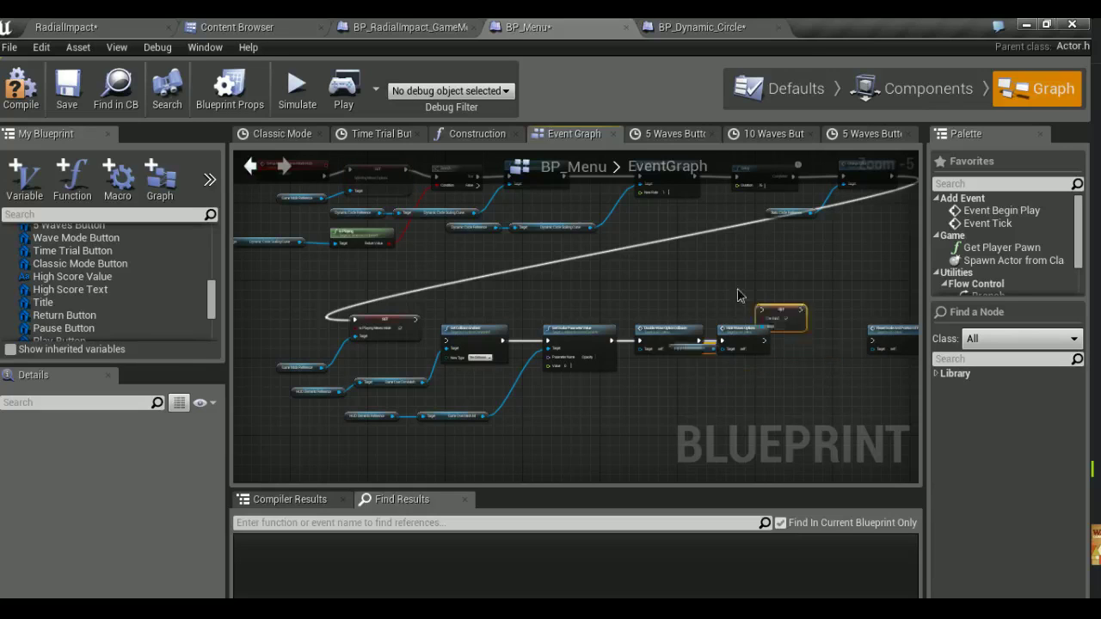
{"action": "mouse_move", "coordinate": [297, 396]}
{"action": "left_mouse_down"}
{"action": "mouse_move", "coordinate": [289, 385]}
{"action": "mouse_move", "coordinate": [720, 485]}
{"action": "left_mouse_up"}
{"action": "left_click", "coordinate": [743, 338], "text": "ctrl"}
{"action": "left_click", "coordinate": [669, 339], "text": "ctrl"}
{"action": "left_click", "coordinate": [568, 335], "text": "ctrl"}
{"action": "left_click", "coordinate": [488, 337], "text": "ctrl"}
{"action": "left_click_drag", "start_coordinate": [491, 341], "coordinate": [572, 344]}
Move the Game Mode Reference and SET nodes down-left, then return to the RadialImpact level
{"action": "left_click_drag", "start_coordinate": [471, 284], "coordinate": [589, 314]}
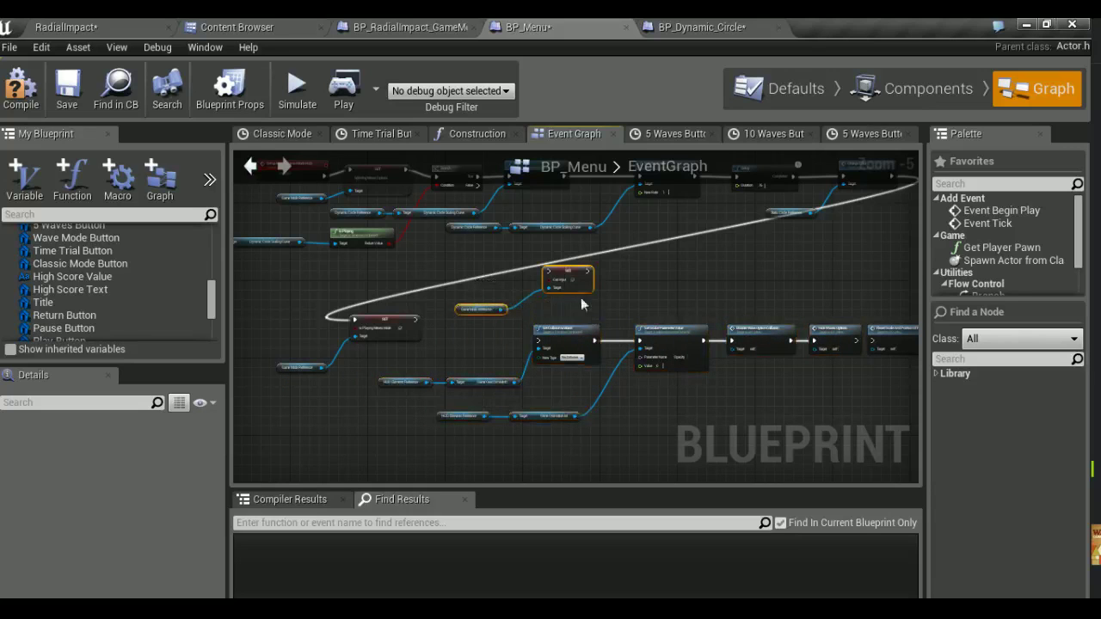
{"action": "left_click_drag", "start_coordinate": [571, 271], "coordinate": [472, 323]}
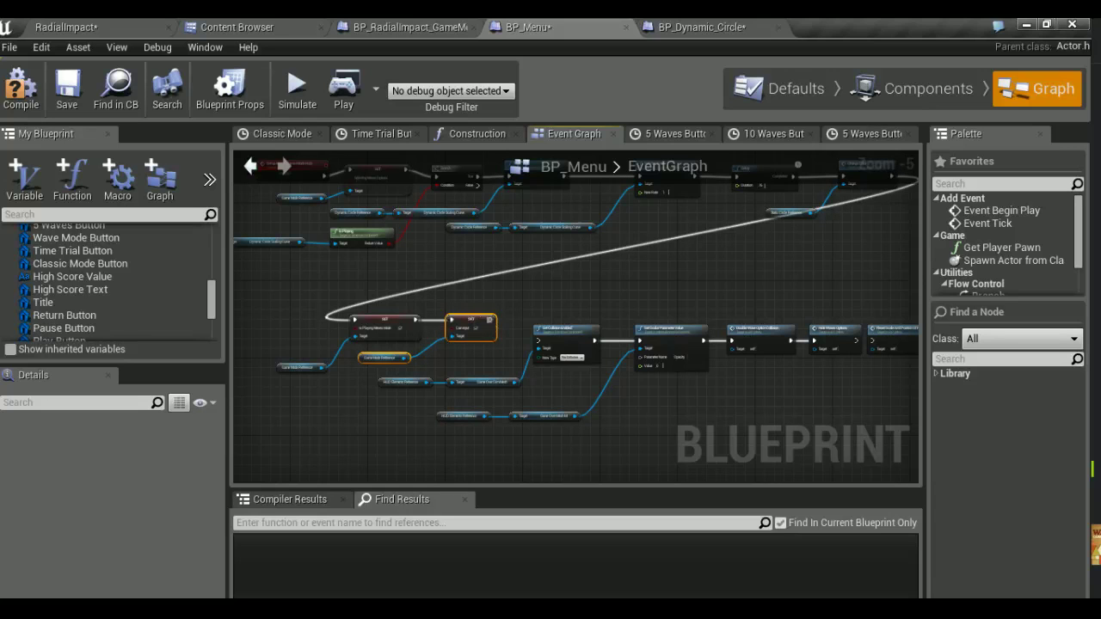
{"action": "right_click_drag", "start_coordinate": [833, 364], "coordinate": [631, 364]}
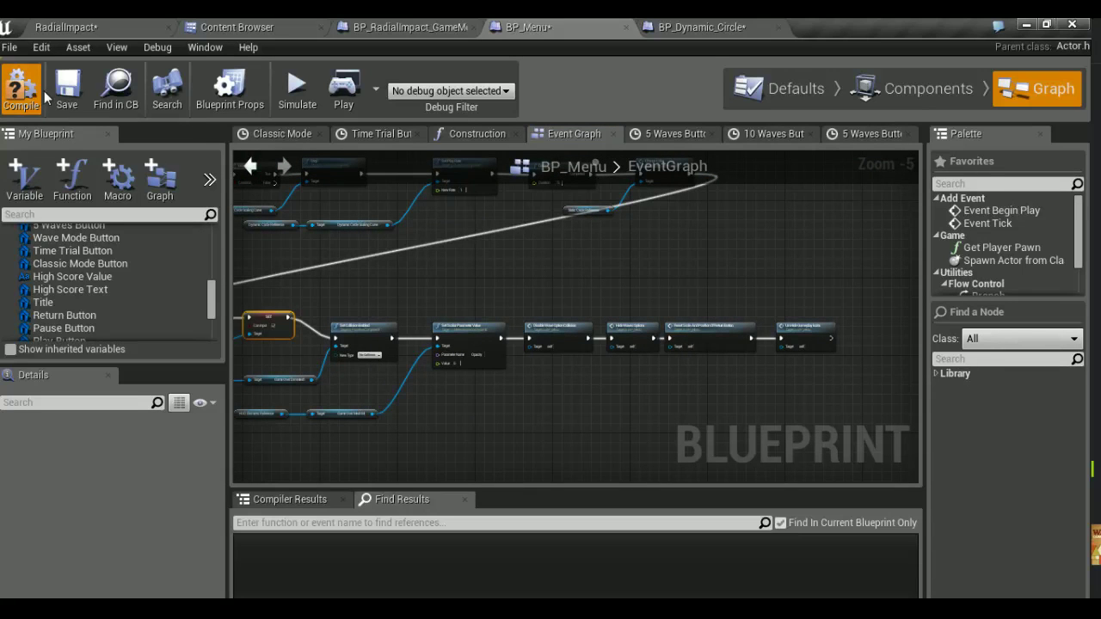
{"action": "left_click", "coordinate": [78, 27]}
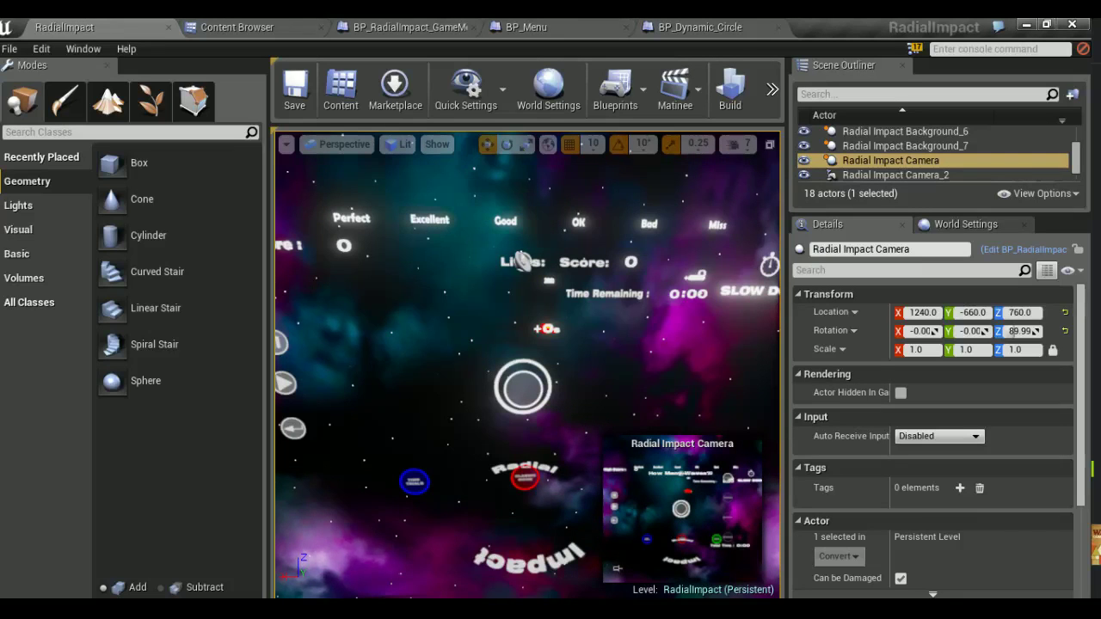
{"action": "scroll", "coordinate": [521, 261], "scroll_direction": "up", "scroll_amount": 2}
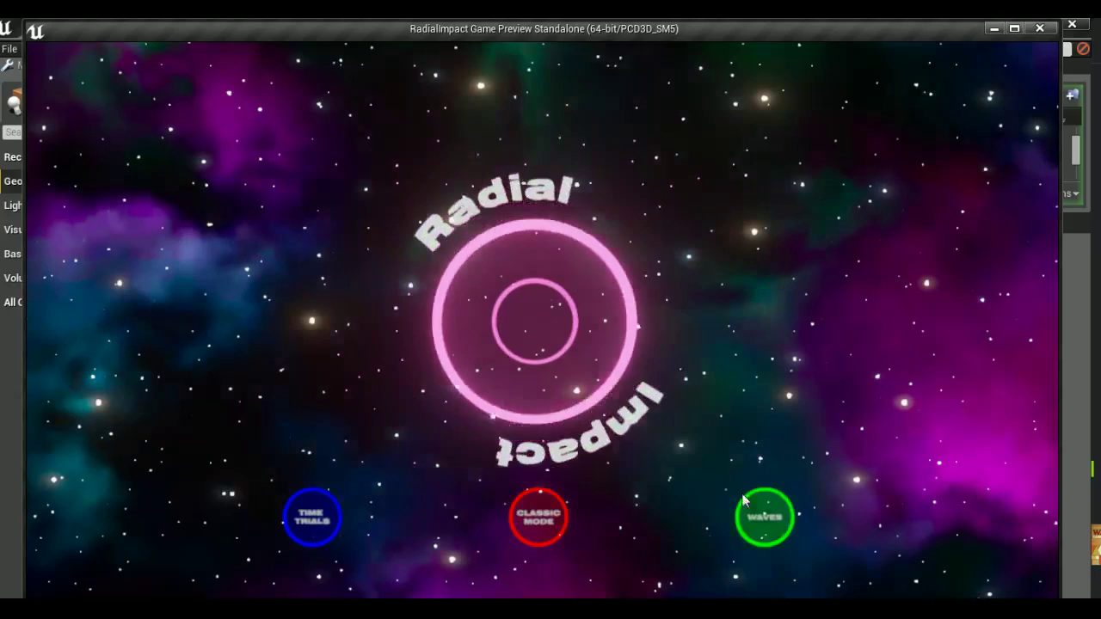
{"action": "left_click", "coordinate": [761, 514]}
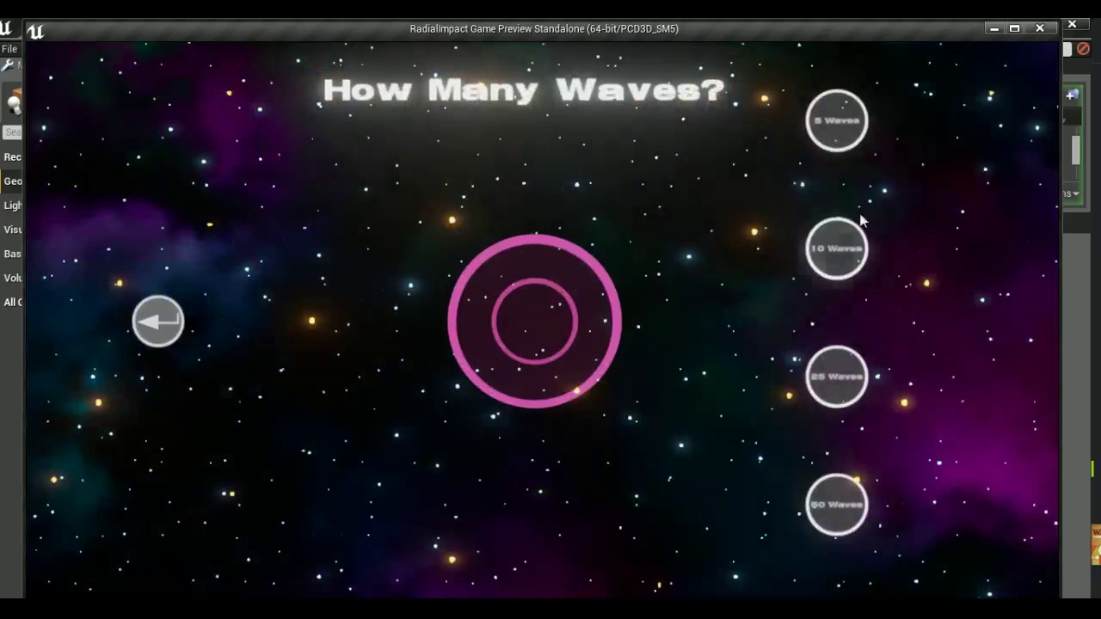
{"action": "left_click", "coordinate": [831, 256]}
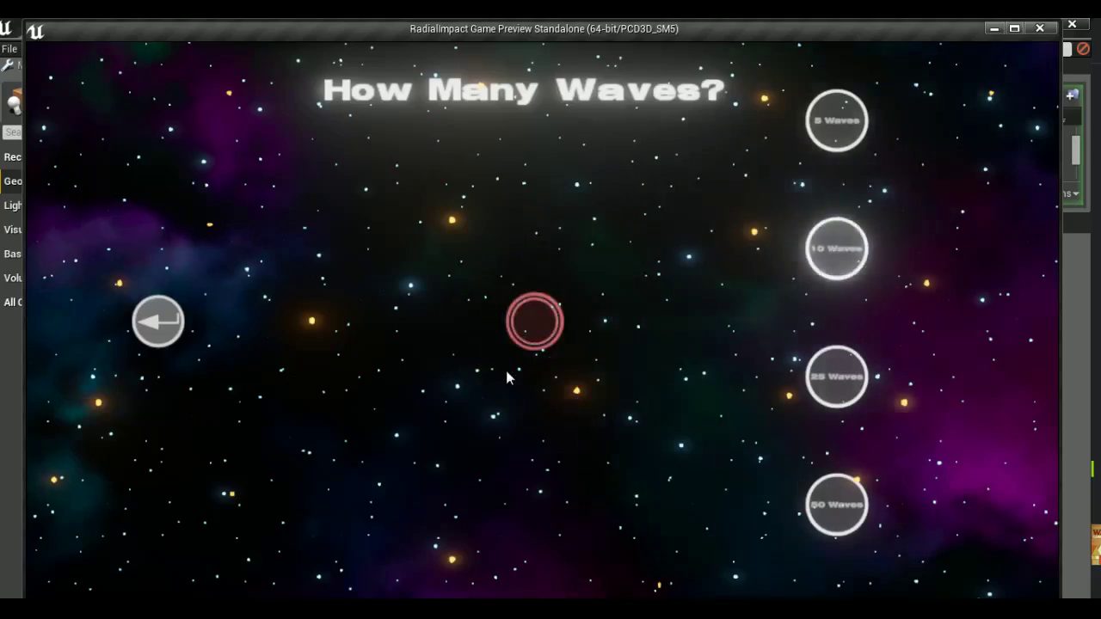
{"action": "left_click", "coordinate": [534, 333]}
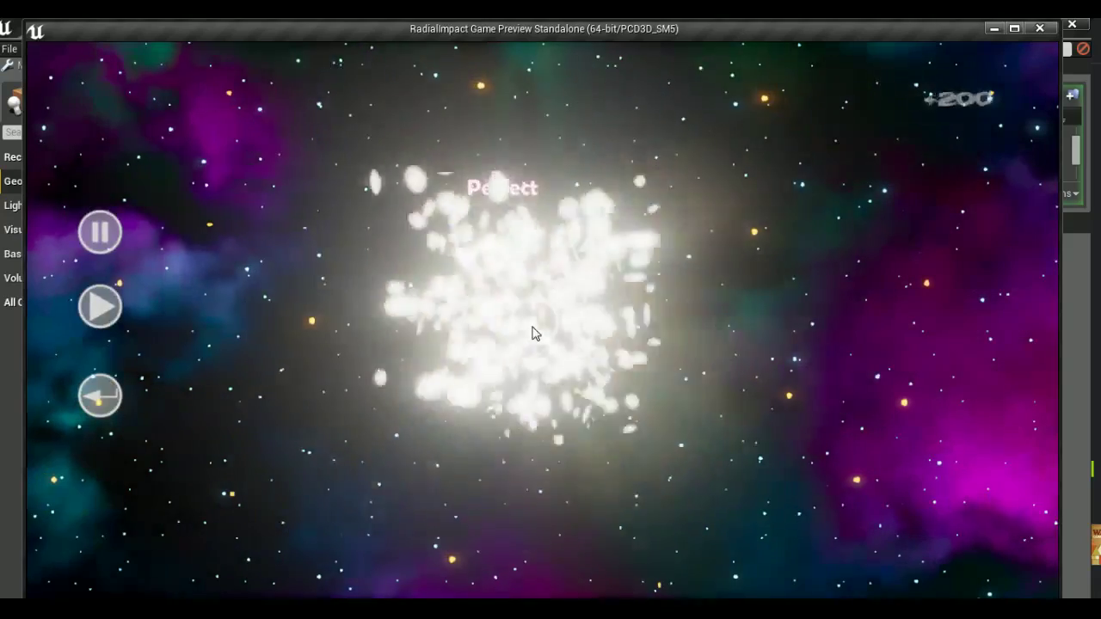
{"action": "left_click", "coordinate": [100, 411]}
{"action": "left_click", "coordinate": [766, 521]}
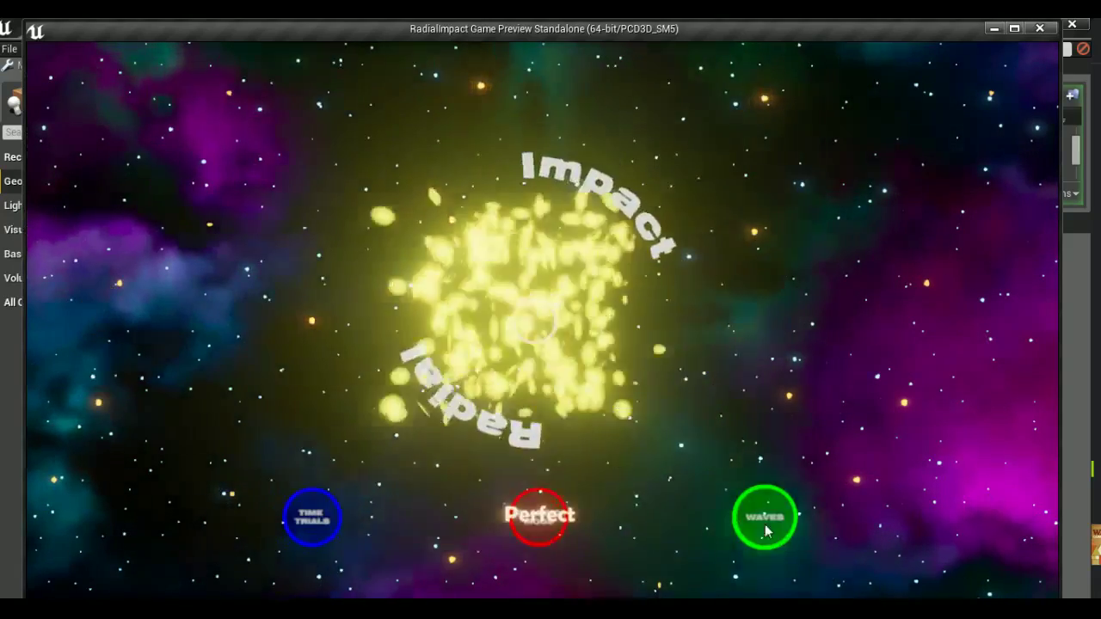
{"action": "left_click", "coordinate": [771, 358]}
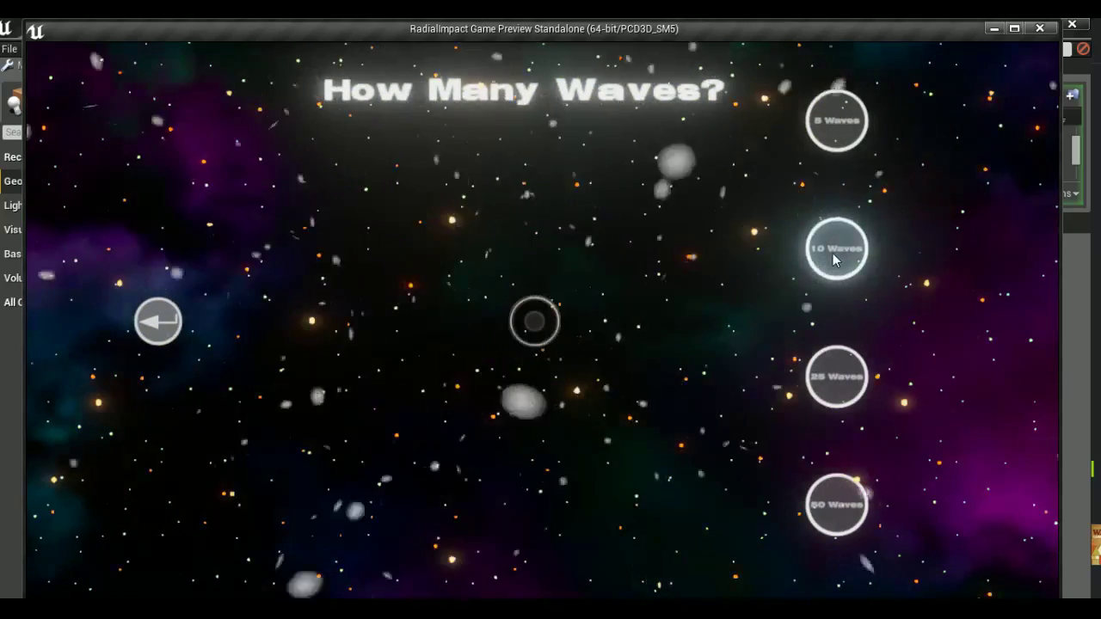
{"action": "left_click", "coordinate": [823, 259]}
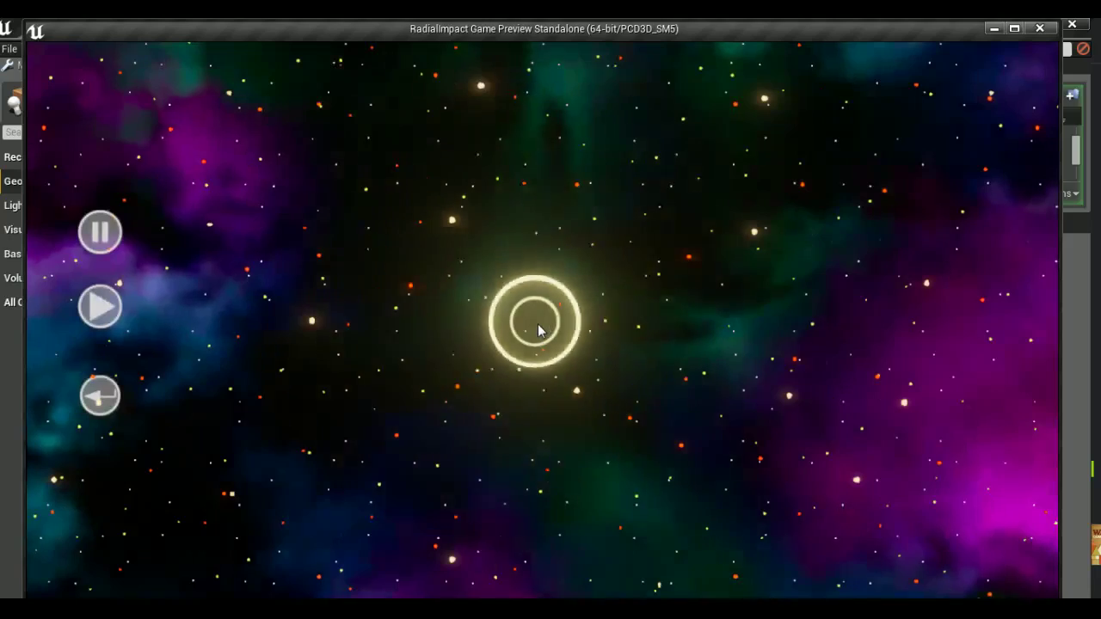
{"action": "left_click", "coordinate": [538, 327]}
{"action": "key", "text": "Escape"}
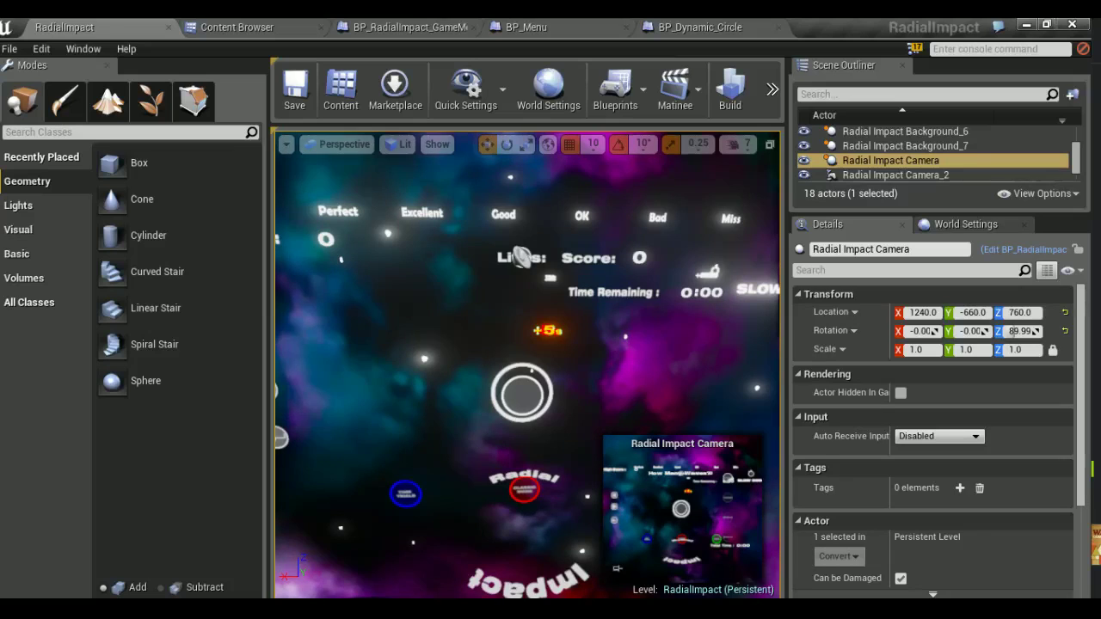
{"action": "left_click", "coordinate": [445, 25]}
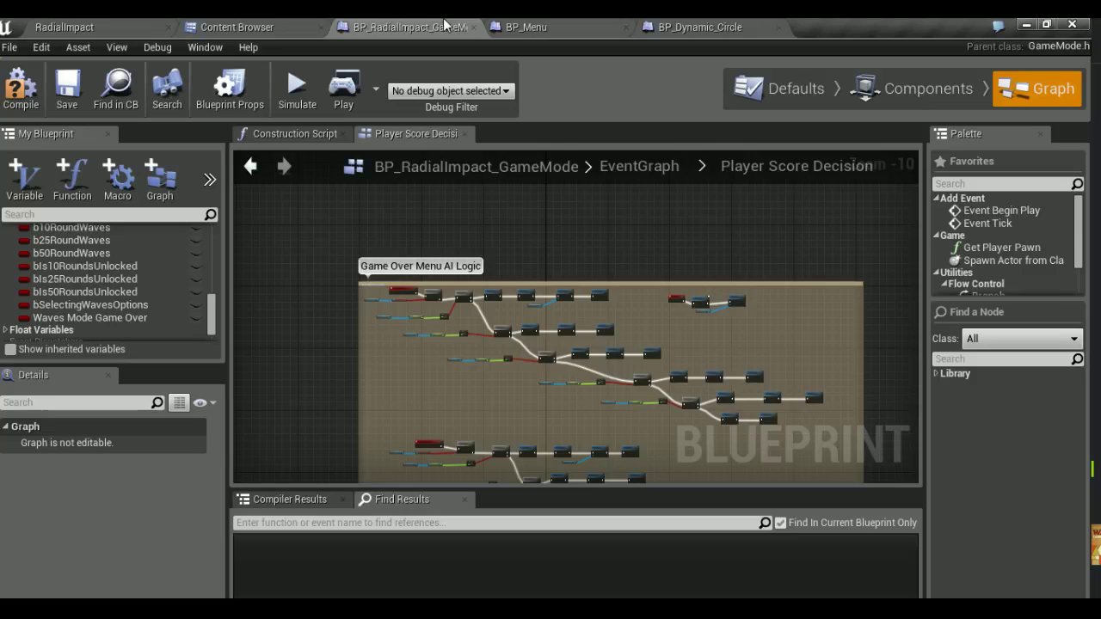
Switch to the BP_Menu graph and pan across the Waves button logic groups
{"action": "left_click", "coordinate": [584, 26]}
{"action": "scroll", "coordinate": [559, 389], "scroll_direction": "down", "scroll_amount": 3}
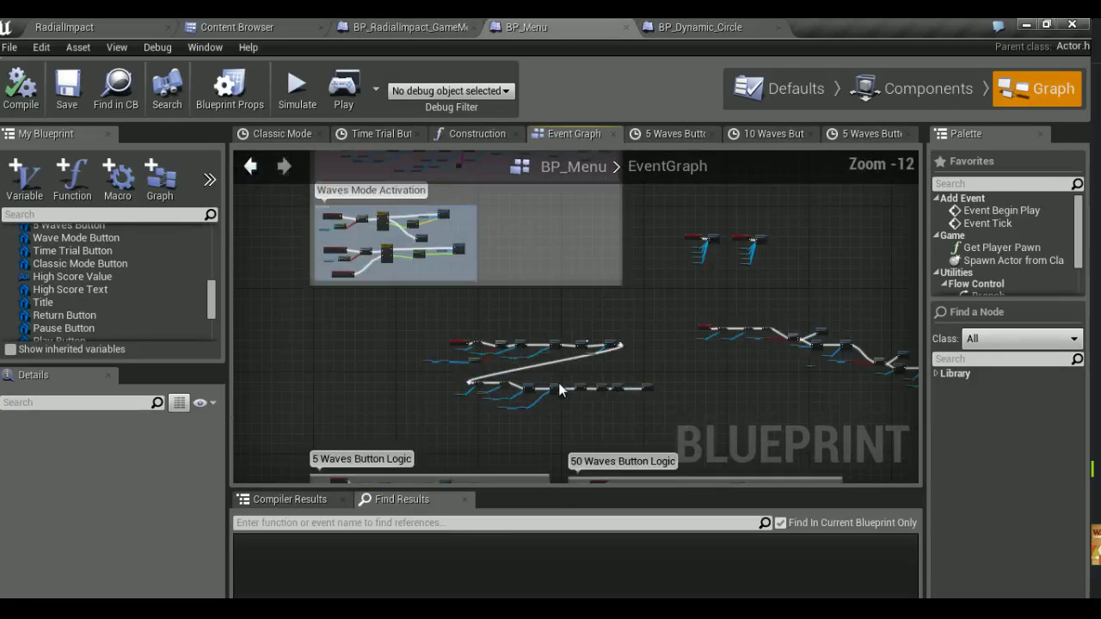
{"action": "mouse_move", "coordinate": [480, 382]}
{"action": "right_mouse_down"}
{"action": "mouse_move", "coordinate": [482, 292]}
{"action": "mouse_move", "coordinate": [392, 267]}
{"action": "right_mouse_up"}
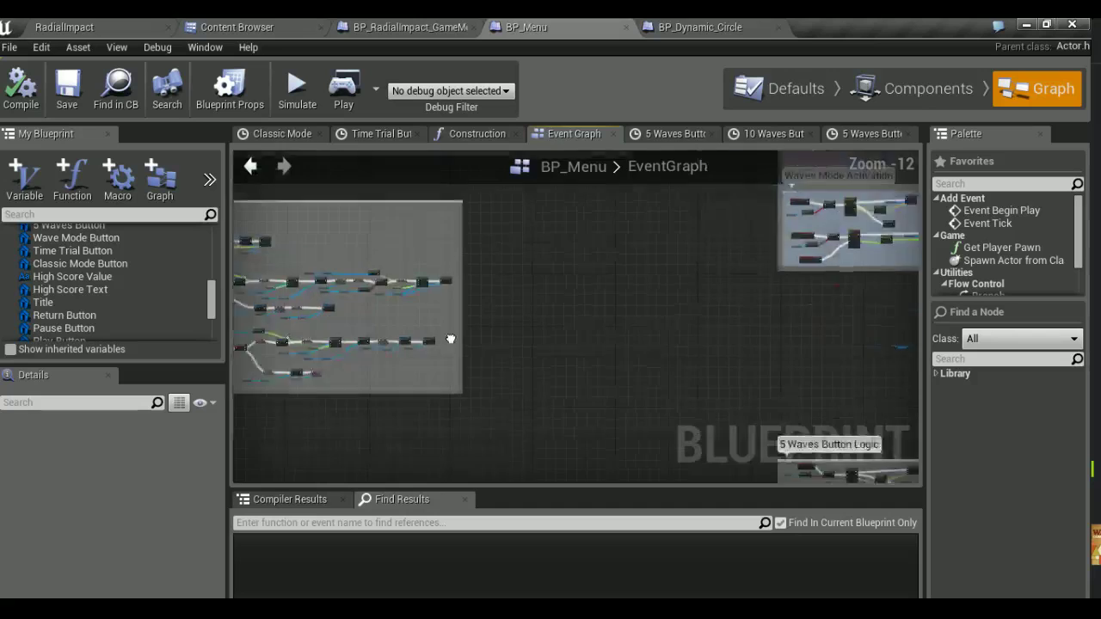
{"action": "scroll", "coordinate": [392, 267], "scroll_direction": "up", "scroll_amount": 1}
{"action": "scroll", "coordinate": [392, 267], "scroll_direction": "up", "scroll_amount": 7}
{"action": "scroll", "coordinate": [410, 274], "scroll_direction": "up", "scroll_amount": 1}
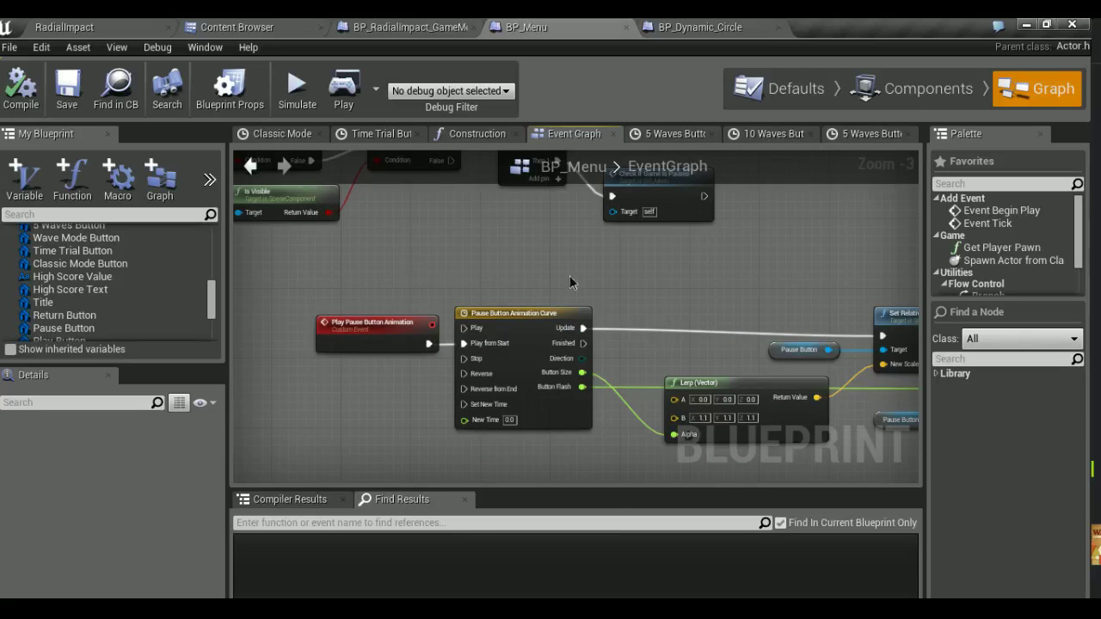
{"action": "right_click_drag", "start_coordinate": [569, 275], "coordinate": [469, 271]}
Frame the Pause Button Logic network, including its Branch and Sequence nodes
{"action": "scroll", "coordinate": [468, 273], "scroll_direction": "down", "scroll_amount": 6}
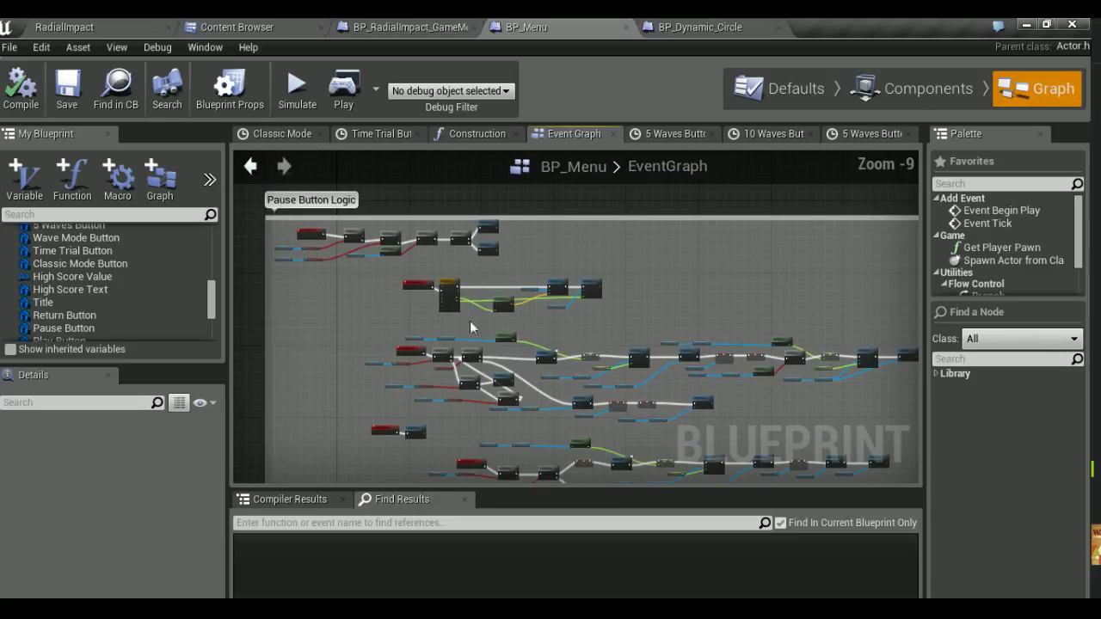
{"action": "right_click_drag", "start_coordinate": [469, 323], "coordinate": [423, 218]}
{"action": "scroll", "coordinate": [403, 286], "scroll_direction": "up", "scroll_amount": 6}
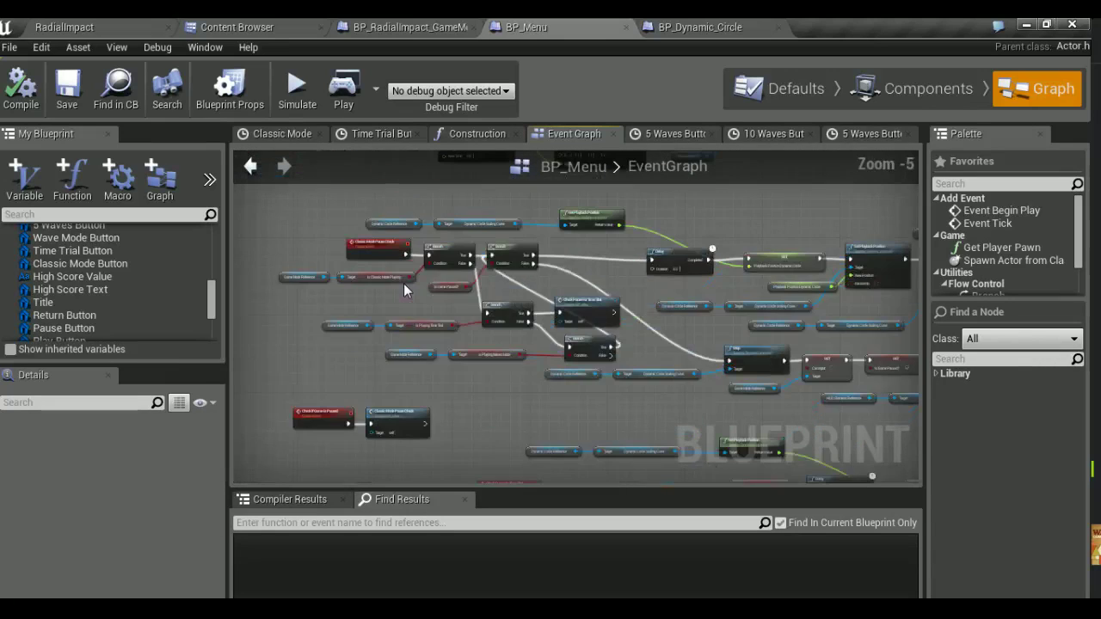
{"action": "scroll", "coordinate": [403, 284], "scroll_direction": "down", "scroll_amount": 7}
{"action": "scroll", "coordinate": [402, 228], "scroll_direction": "up", "scroll_amount": 5}
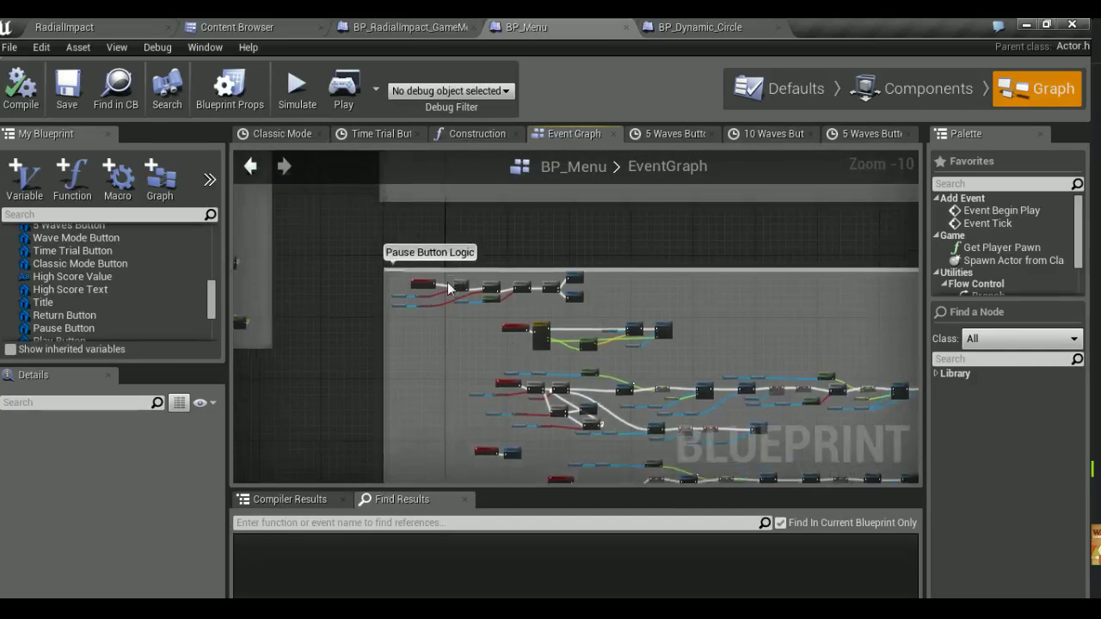
{"action": "scroll", "coordinate": [447, 286], "scroll_direction": "up", "scroll_amount": 1}
{"action": "mouse_move", "coordinate": [770, 332]}
{"action": "right_mouse_down"}
{"action": "mouse_move", "coordinate": [600, 332]}
{"action": "mouse_move", "coordinate": [336, 309]}
{"action": "right_mouse_up"}
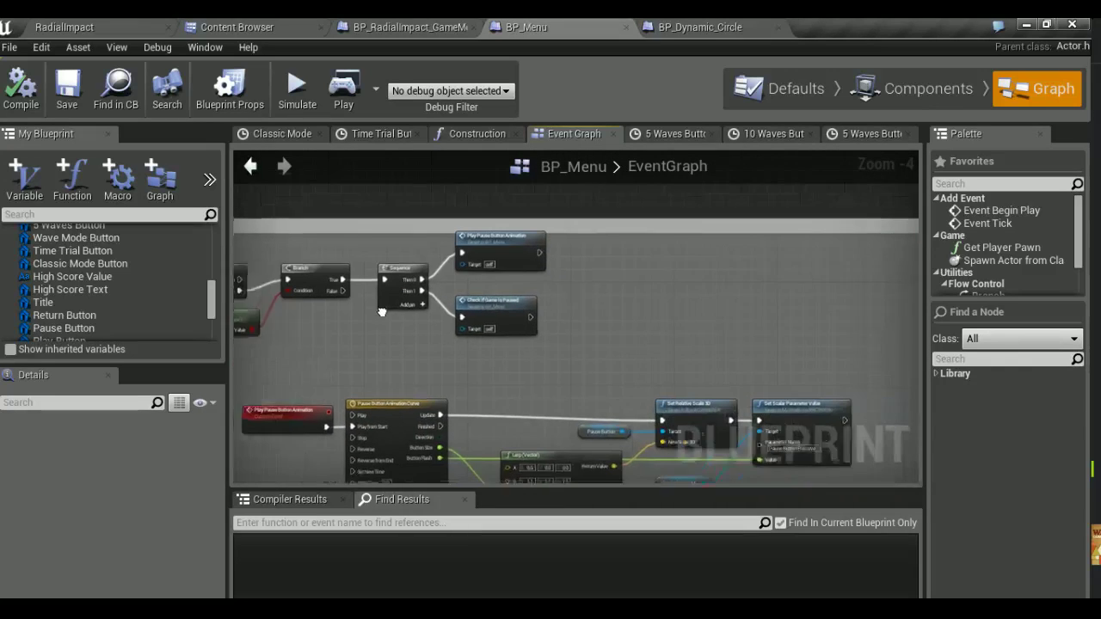
Add a new custom event named for the pause button emissive animation
{"action": "right_click", "coordinate": [719, 328]}
{"action": "type", "text": "custom"}
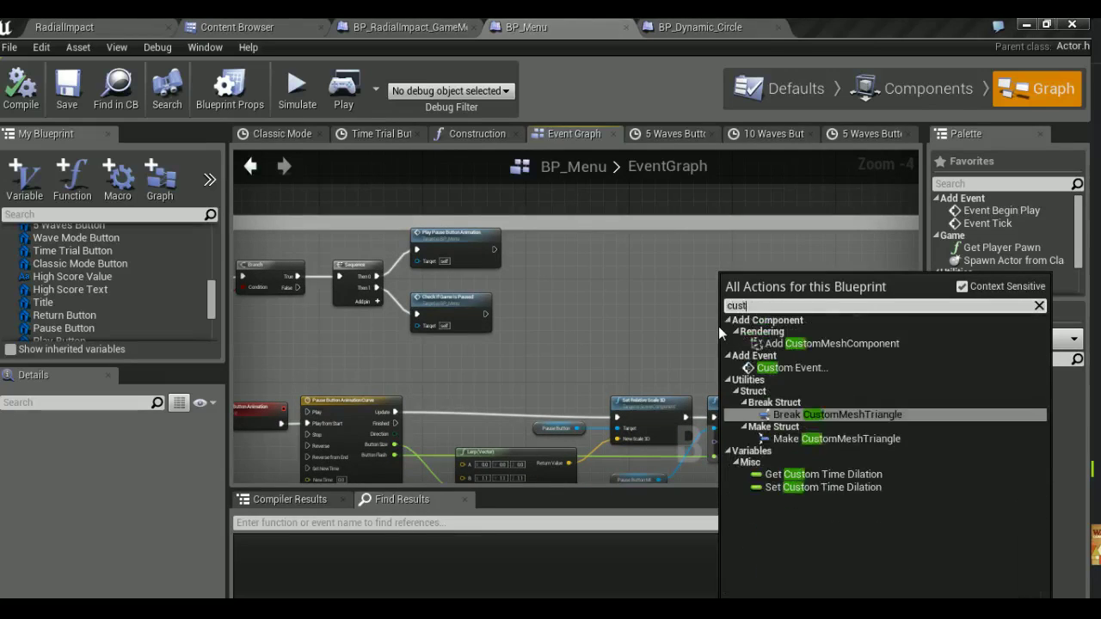
{"action": "left_click", "coordinate": [781, 365]}
{"action": "type", "text": "Play"}
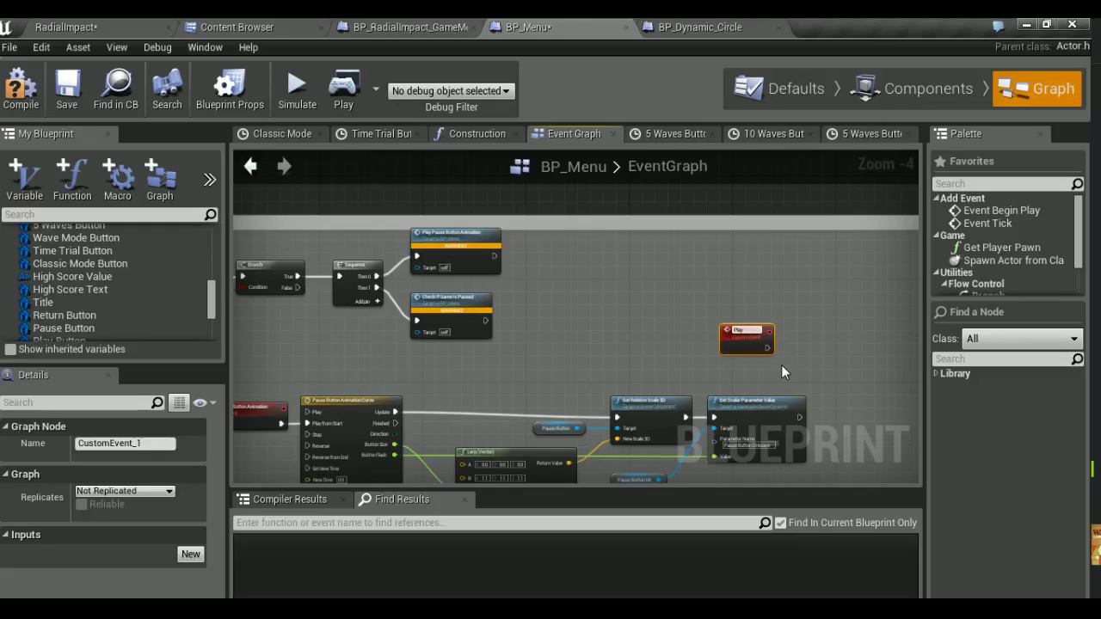
{"action": "type", "text": "auseButton"}
{"action": "type", "text": "En"}
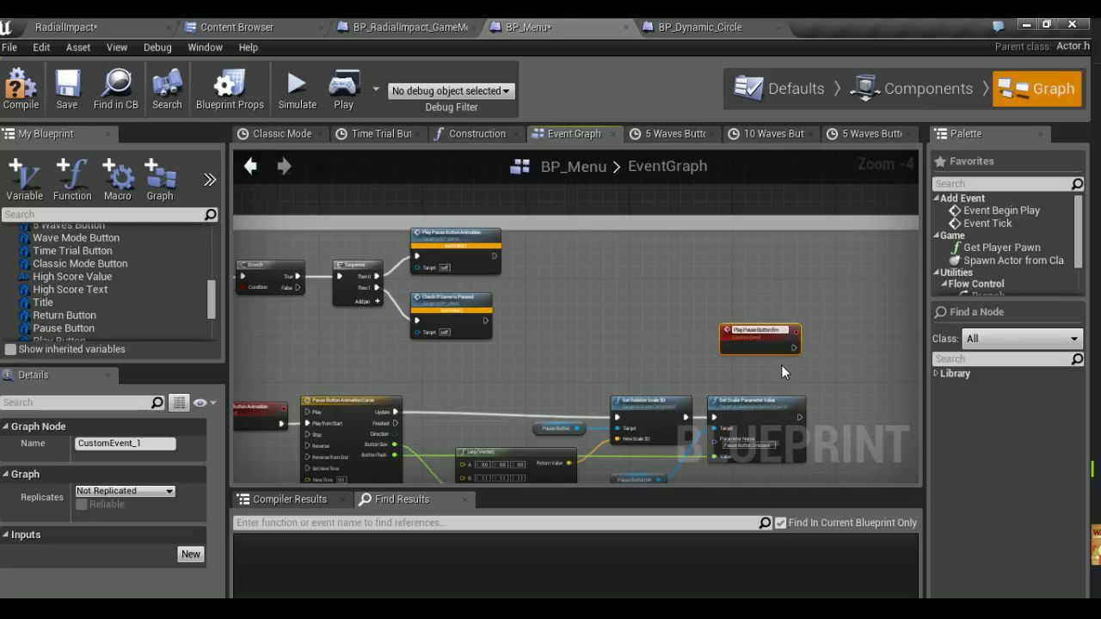
{"action": "type", "text": "ssive"}
{"action": "type", "text": " Animation"}
{"action": "key", "text": "Return"}
Call Play Pause Button Emissive Animation right after Play Pause Button Animation and reposition the event node
{"action": "left_click_drag", "start_coordinate": [494, 256], "coordinate": [546, 254]}
{"action": "type", "text": "play b"}
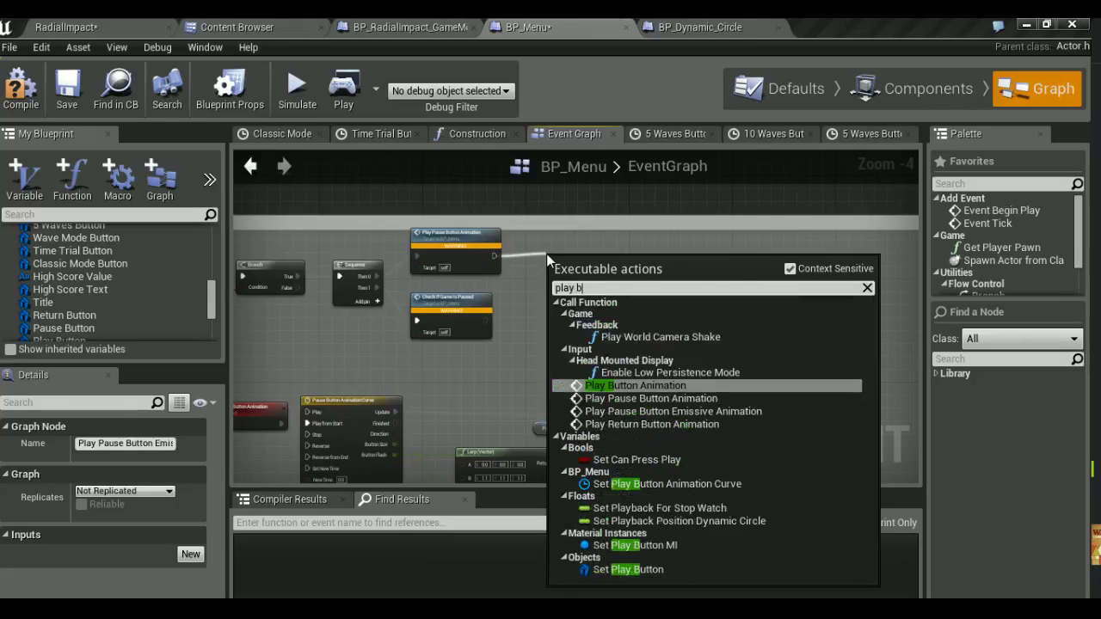
{"action": "key", "text": "BackSpace"}
{"action": "type", "text": "pause"}
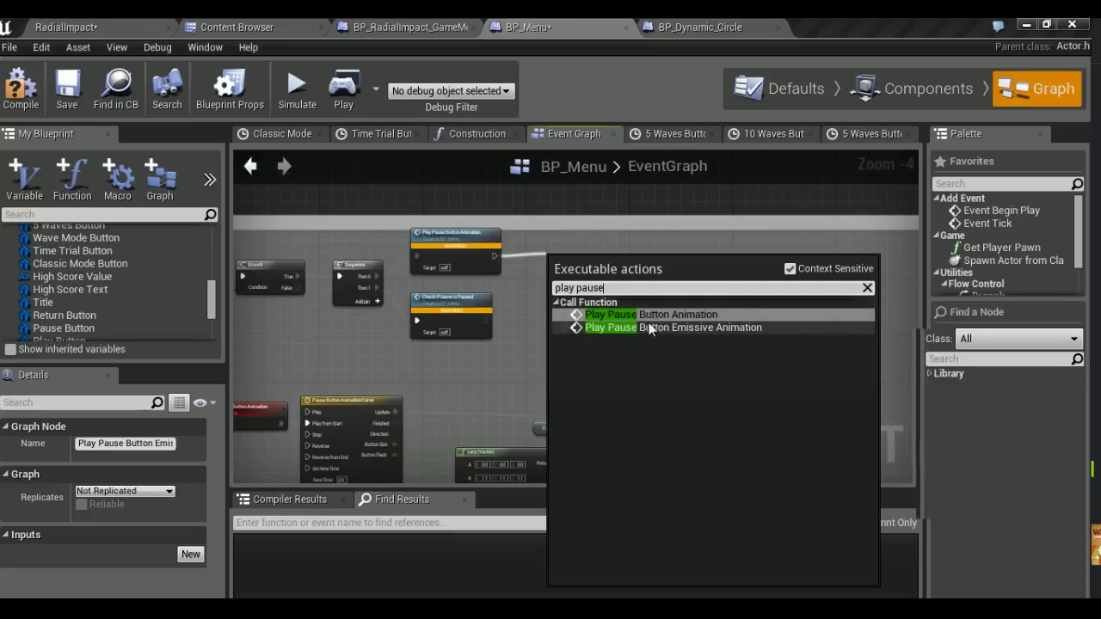
{"action": "key", "text": "Return"}
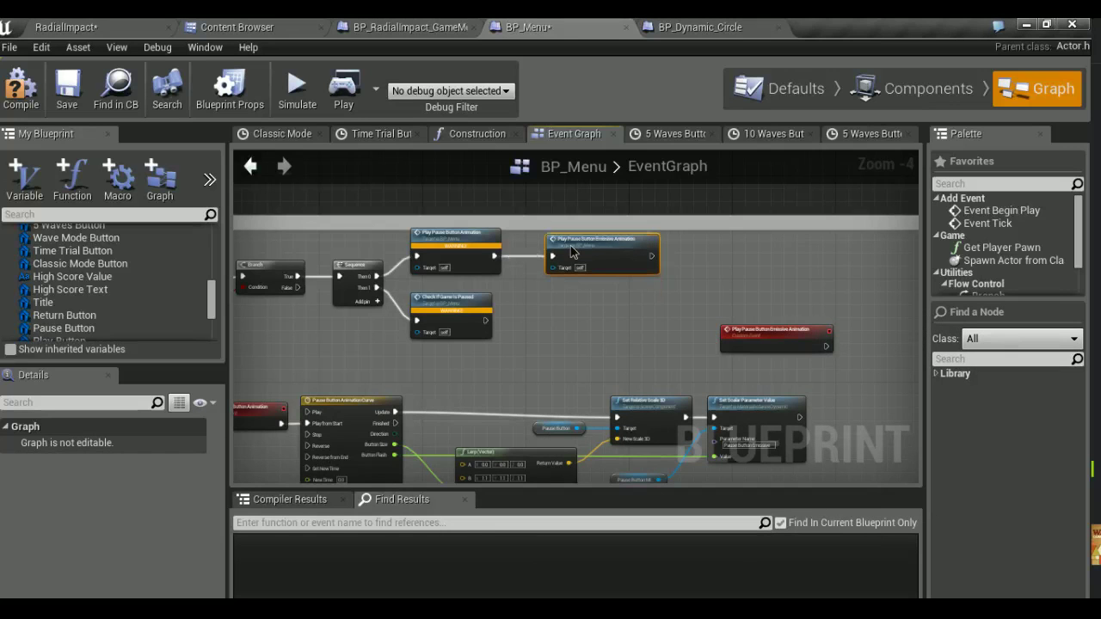
{"action": "mouse_move", "coordinate": [620, 324]}
{"action": "right_mouse_down"}
{"action": "mouse_move", "coordinate": [525, 311]}
{"action": "mouse_move", "coordinate": [614, 352]}
{"action": "right_mouse_up"}
{"action": "left_click_drag", "start_coordinate": [580, 329], "coordinate": [780, 329]}
{"action": "scroll", "coordinate": [780, 330], "scroll_direction": "down", "scroll_amount": 6}
{"action": "scroll", "coordinate": [780, 330], "scroll_direction": "down", "scroll_amount": 2}
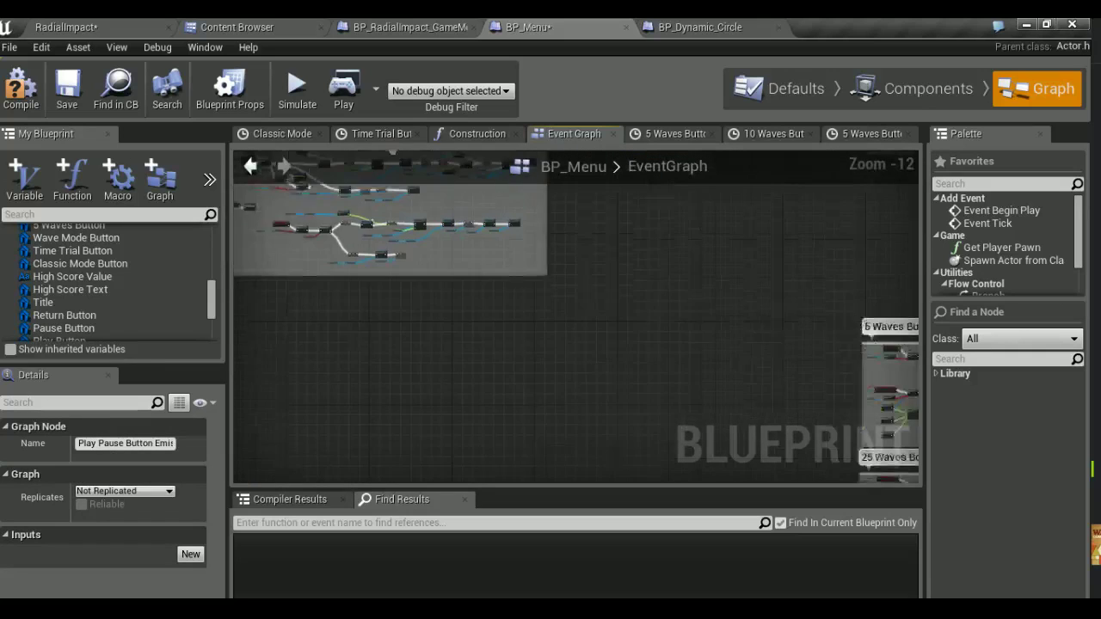
Select the group of 25 Waves button color nodes
{"action": "right_click_drag", "start_coordinate": [715, 321], "coordinate": [459, 201]}
{"action": "scroll", "coordinate": [516, 250], "scroll_direction": "up", "scroll_amount": 2}
{"action": "scroll", "coordinate": [590, 293], "scroll_direction": "up", "scroll_amount": 3}
{"action": "scroll", "coordinate": [589, 292], "scroll_direction": "up", "scroll_amount": 3}
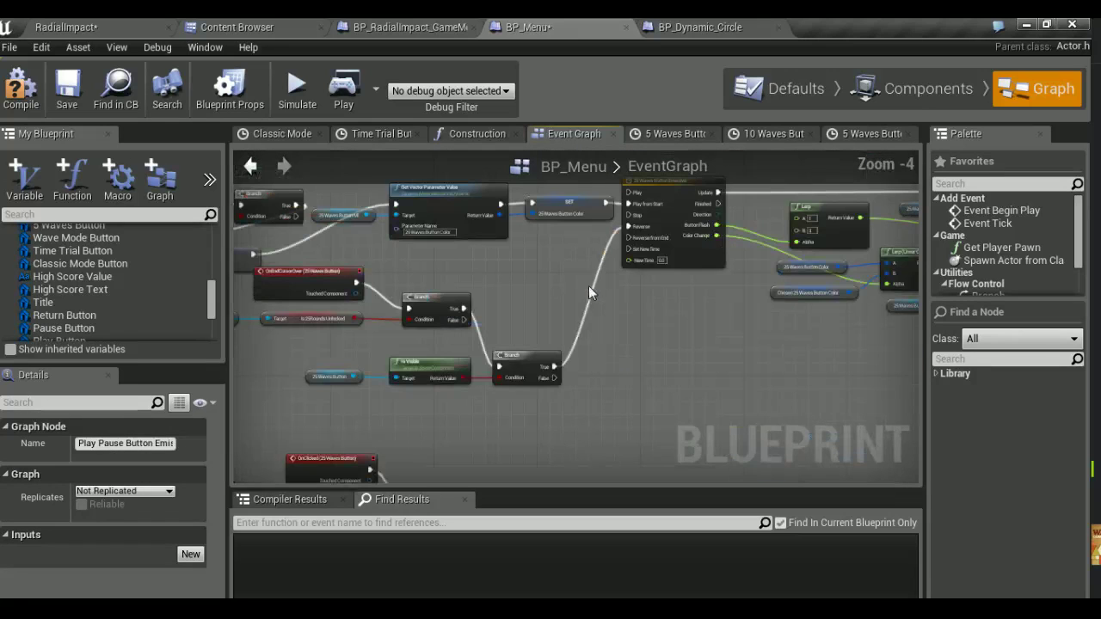
{"action": "left_click", "coordinate": [709, 255]}
{"action": "mouse_move", "coordinate": [519, 298]}
{"action": "right_mouse_down"}
{"action": "mouse_move", "coordinate": [568, 313]}
{"action": "mouse_move", "coordinate": [731, 320]}
{"action": "right_mouse_up"}
{"action": "scroll", "coordinate": [568, 312], "scroll_direction": "down", "scroll_amount": 1}
{"action": "left_click_drag", "start_coordinate": [269, 270], "coordinate": [845, 409]}
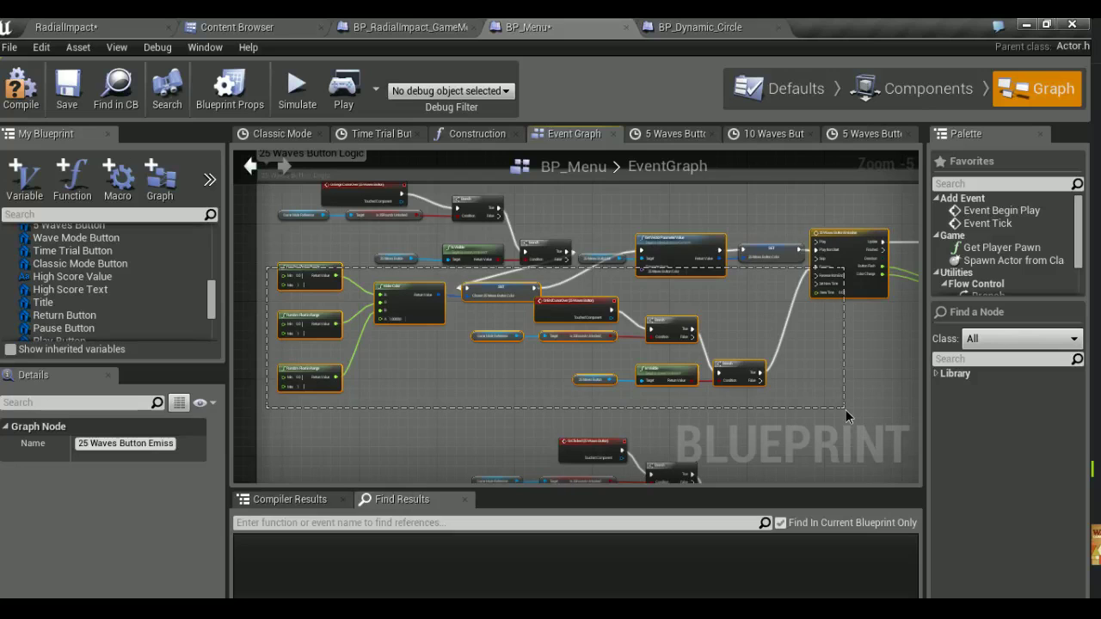
{"action": "mouse_move", "coordinate": [886, 339]}
{"action": "right_mouse_down"}
{"action": "mouse_move", "coordinate": [550, 339]}
{"action": "mouse_move", "coordinate": [805, 321]}
{"action": "right_mouse_up"}
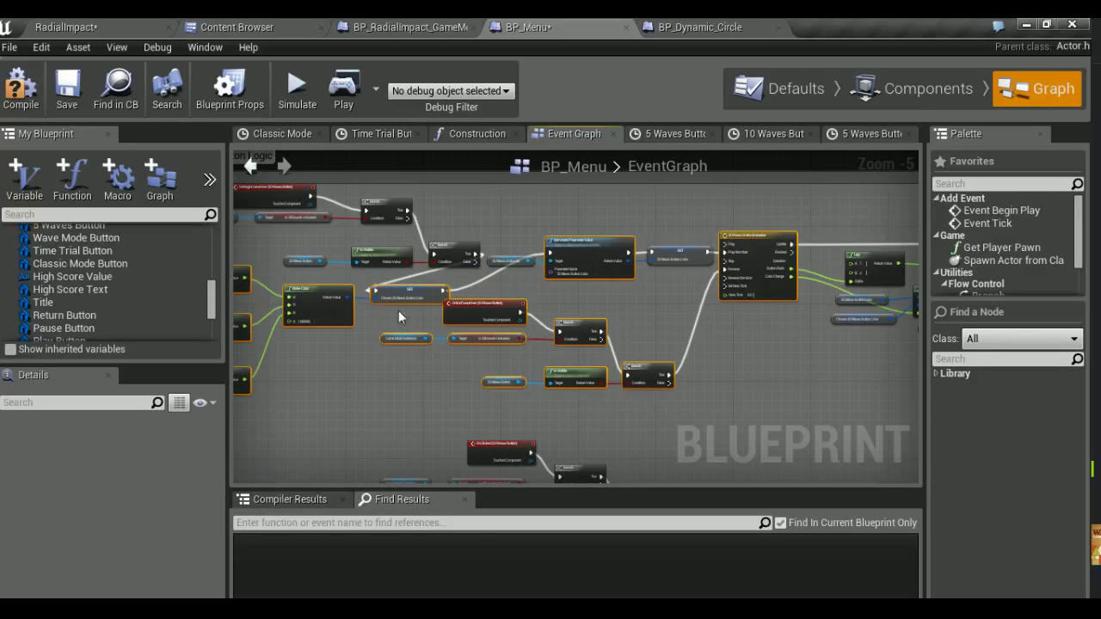
Select the 25 Waves button logic nodes, adding the SET and Set Vector Parameter Value nodes
{"action": "mouse_move", "coordinate": [217, 293]}
{"action": "left_mouse_down"}
{"action": "mouse_move", "coordinate": [218, 268]}
{"action": "mouse_move", "coordinate": [218, 305]}
{"action": "left_mouse_up"}
{"action": "right_click_drag", "start_coordinate": [258, 296], "coordinate": [504, 297]}
{"action": "scroll", "coordinate": [428, 294], "scroll_direction": "down", "scroll_amount": 1}
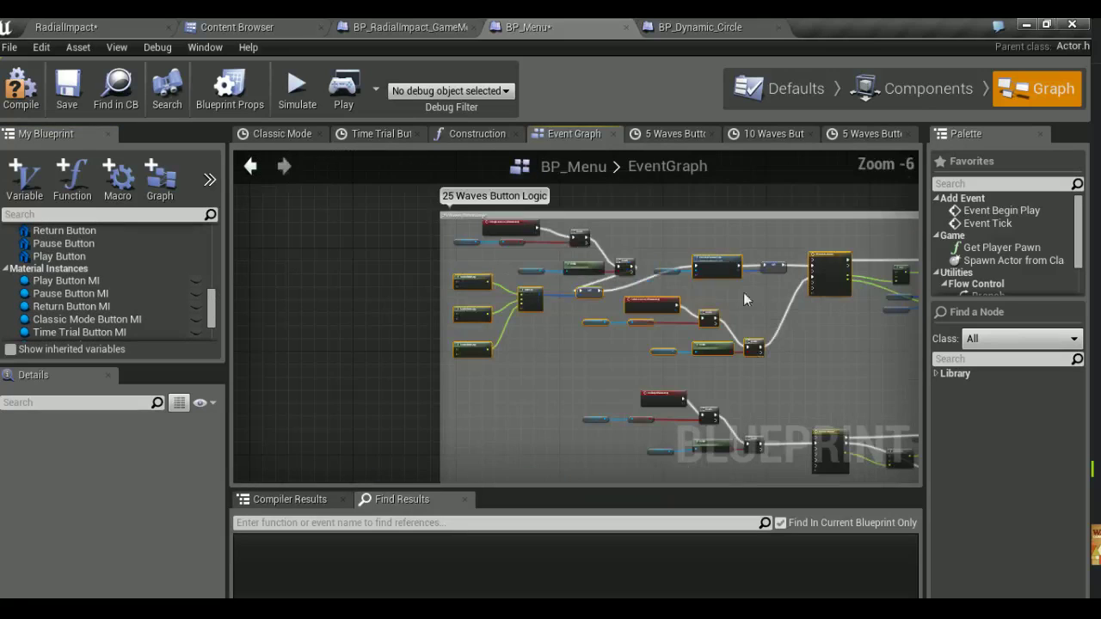
{"action": "left_click_drag", "start_coordinate": [429, 284], "coordinate": [895, 371]}
{"action": "scroll", "coordinate": [704, 244], "scroll_direction": "up", "scroll_amount": 3}
{"action": "scroll", "coordinate": [703, 243], "scroll_direction": "up", "scroll_amount": 2}
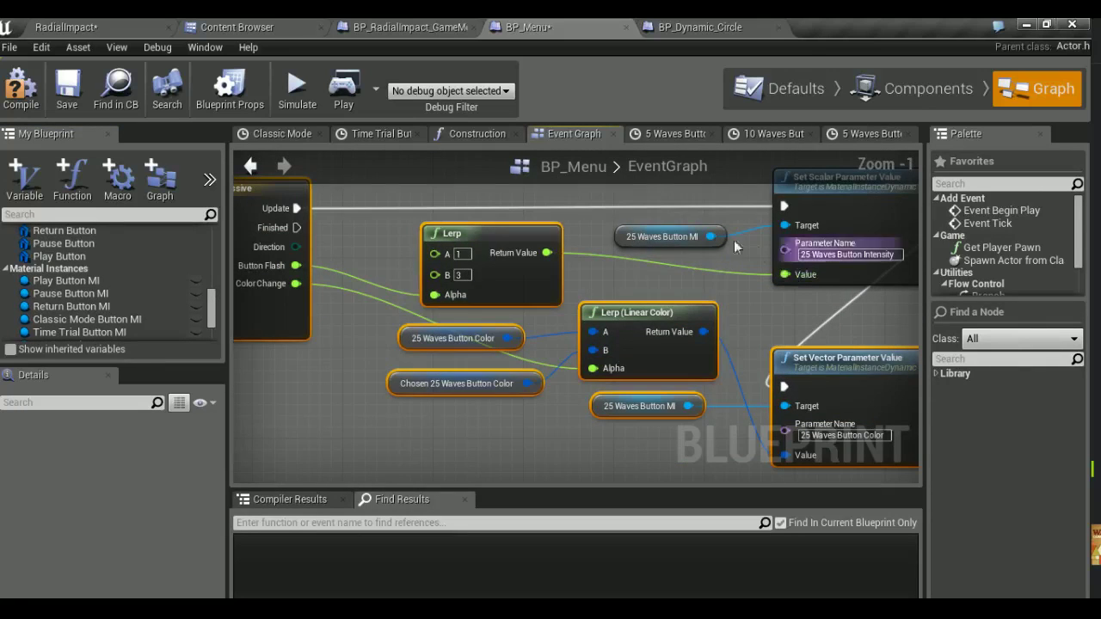
{"action": "scroll", "coordinate": [524, 249], "scroll_direction": "down", "scroll_amount": 3}
{"action": "mouse_move", "coordinate": [516, 301]}
{"action": "right_mouse_down"}
{"action": "mouse_move", "coordinate": [647, 316]}
{"action": "mouse_move", "coordinate": [891, 315]}
{"action": "right_mouse_up"}
{"action": "left_click", "coordinate": [651, 255], "text": "shift"}
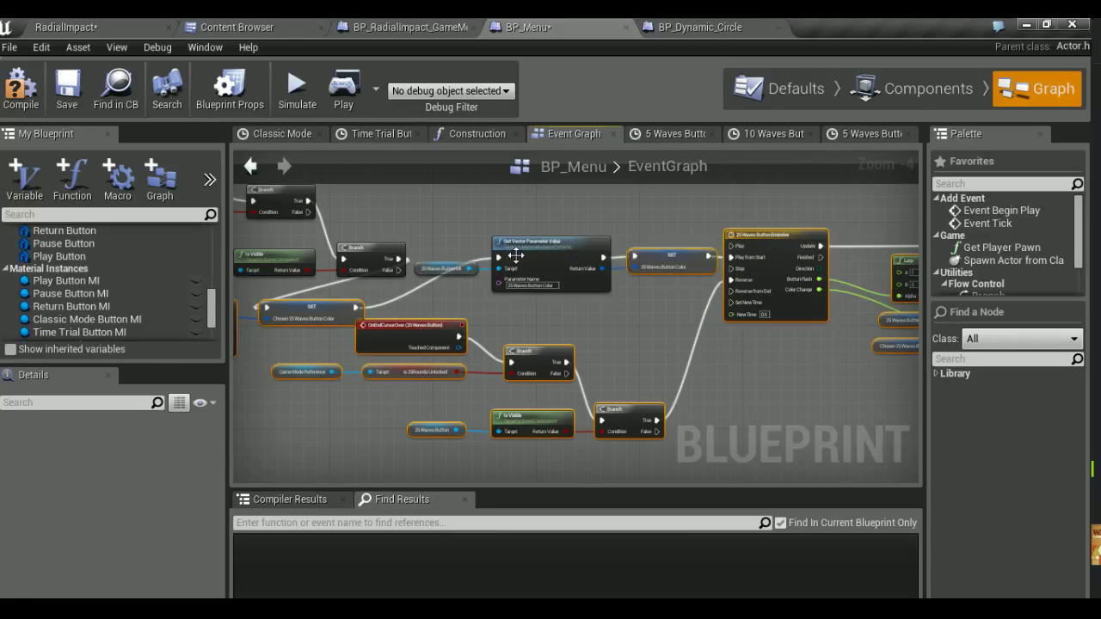
{"action": "left_click", "coordinate": [547, 263], "text": "shift"}
{"action": "left_click", "coordinate": [435, 271], "text": "shift"}
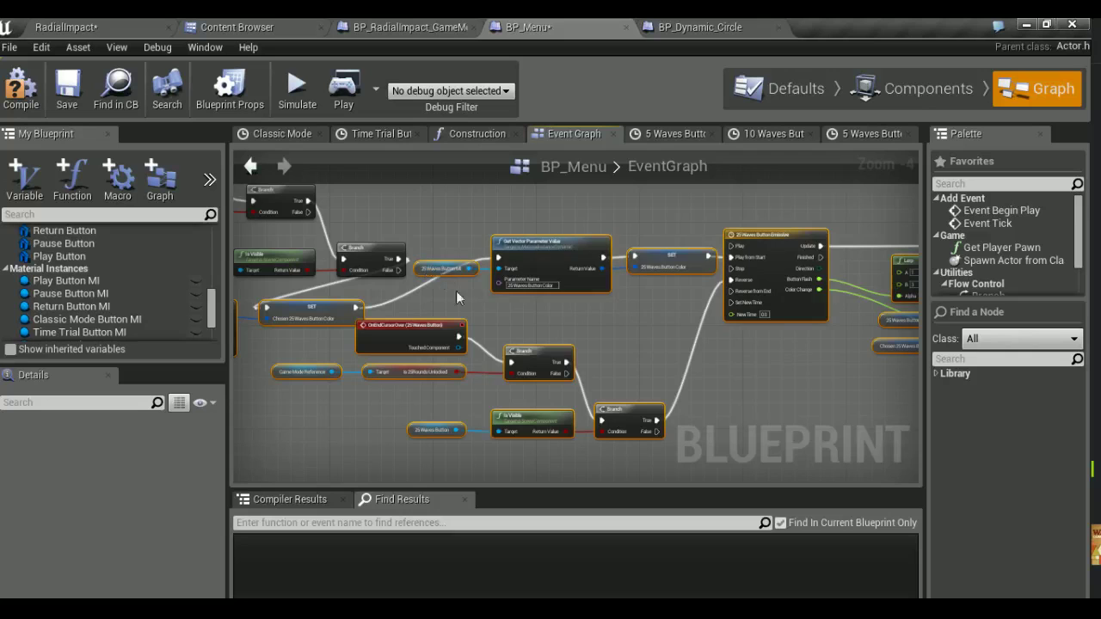
{"action": "scroll", "coordinate": [413, 310], "scroll_direction": "down", "scroll_amount": 15}
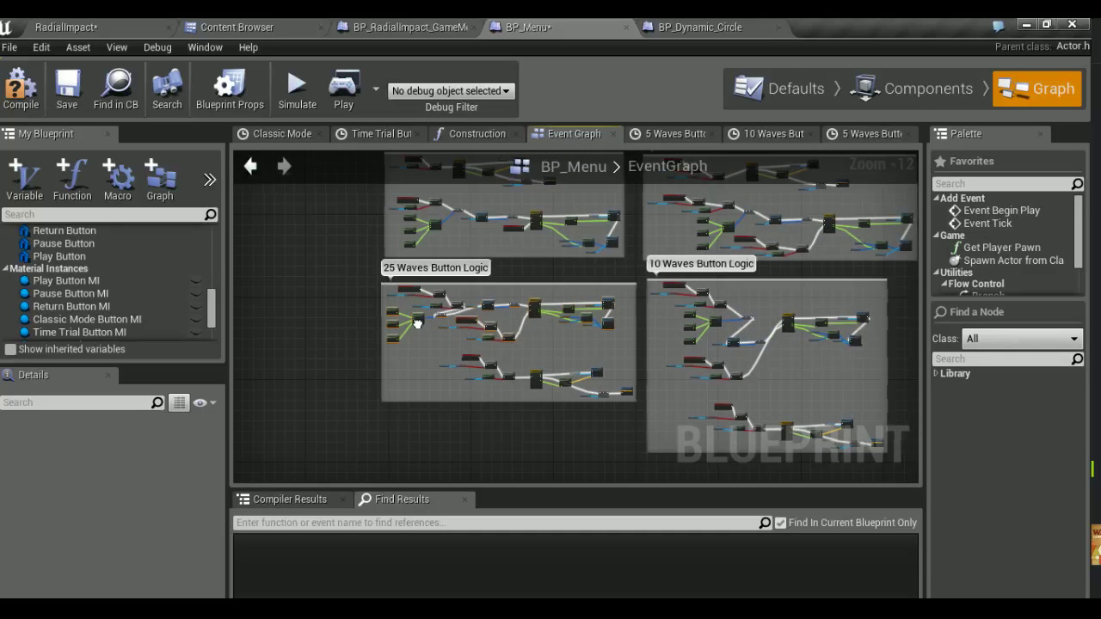
Move the Play Pause Button Emissive Animation event up and left within the Pause Button Logic group
{"action": "right_click_drag", "start_coordinate": [405, 319], "coordinate": [911, 344]}
{"action": "right_click_drag", "start_coordinate": [559, 215], "coordinate": [610, 236]}
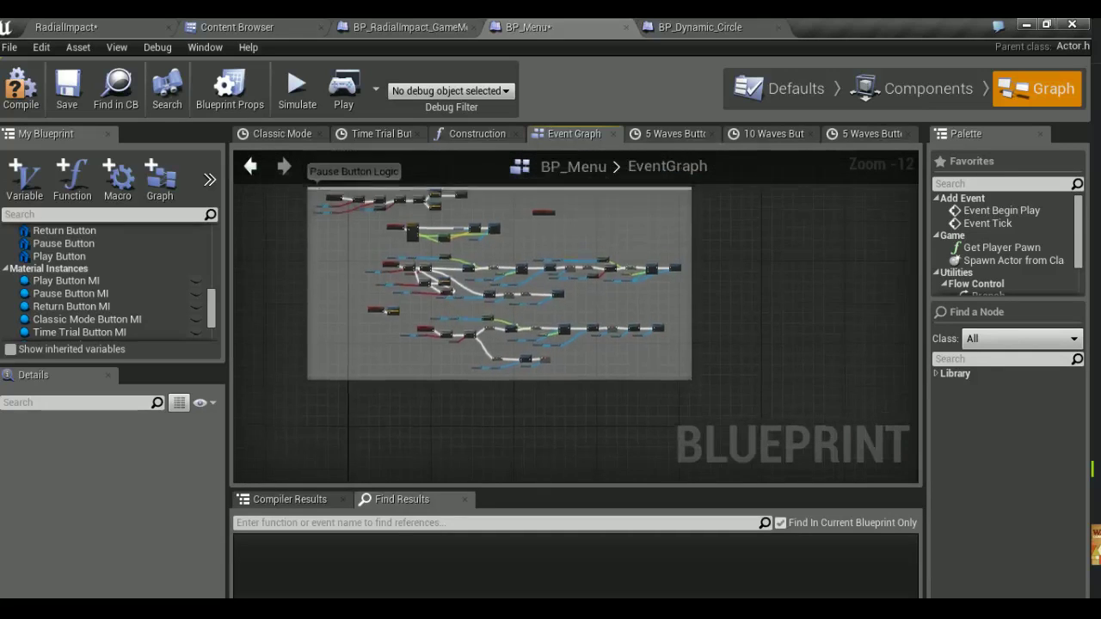
{"action": "scroll", "coordinate": [516, 245], "scroll_direction": "up", "scroll_amount": 5}
{"action": "scroll", "coordinate": [580, 283], "scroll_direction": "up", "scroll_amount": 2}
{"action": "scroll", "coordinate": [528, 278], "scroll_direction": "up", "scroll_amount": 2}
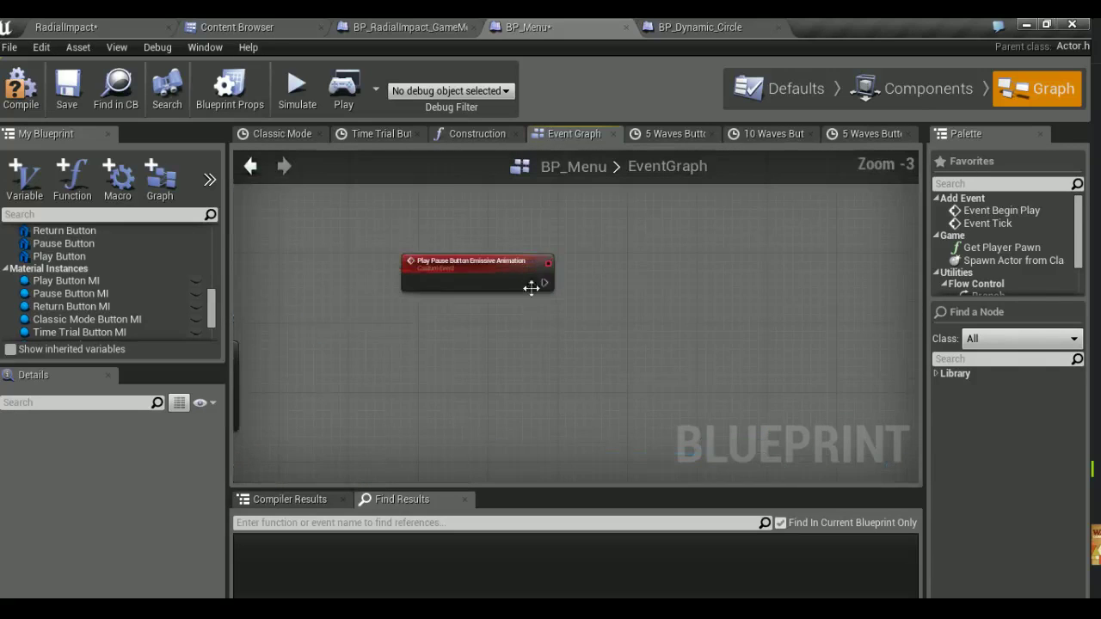
{"action": "right_click_drag", "start_coordinate": [528, 278], "coordinate": [446, 298]}
{"action": "left_click", "coordinate": [387, 288]}
{"action": "right_click_drag", "start_coordinate": [387, 361], "coordinate": [379, 308]}
{"action": "left_click", "coordinate": [381, 308]}
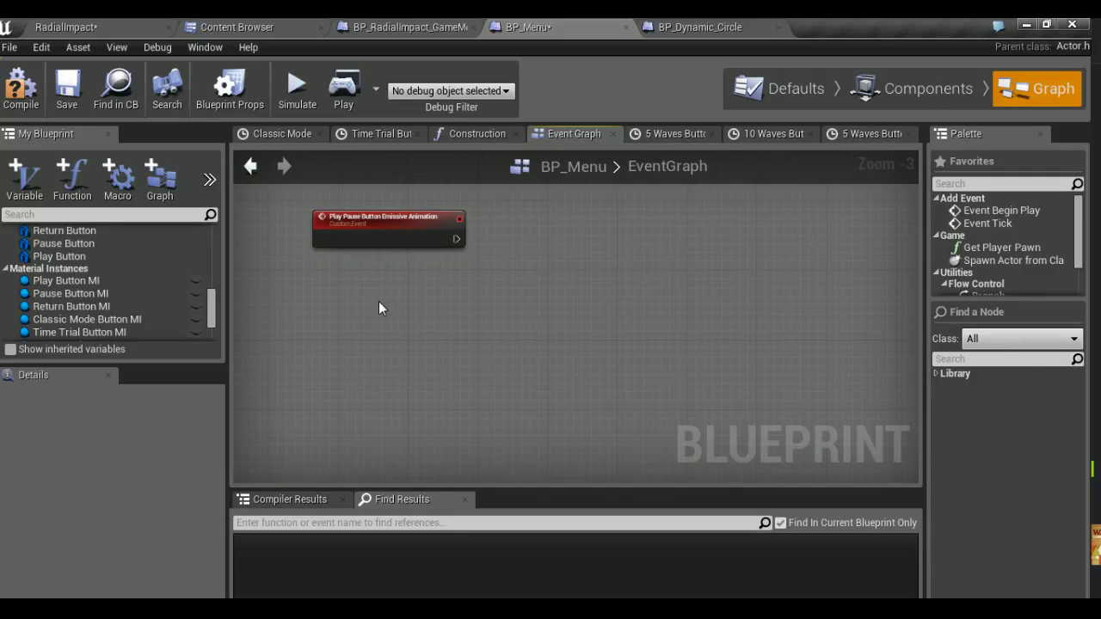
Shift the upper pause nodes right, widen the comment box around them, and go to the Content Browser
{"action": "scroll", "coordinate": [378, 314], "scroll_direction": "down", "scroll_amount": 6}
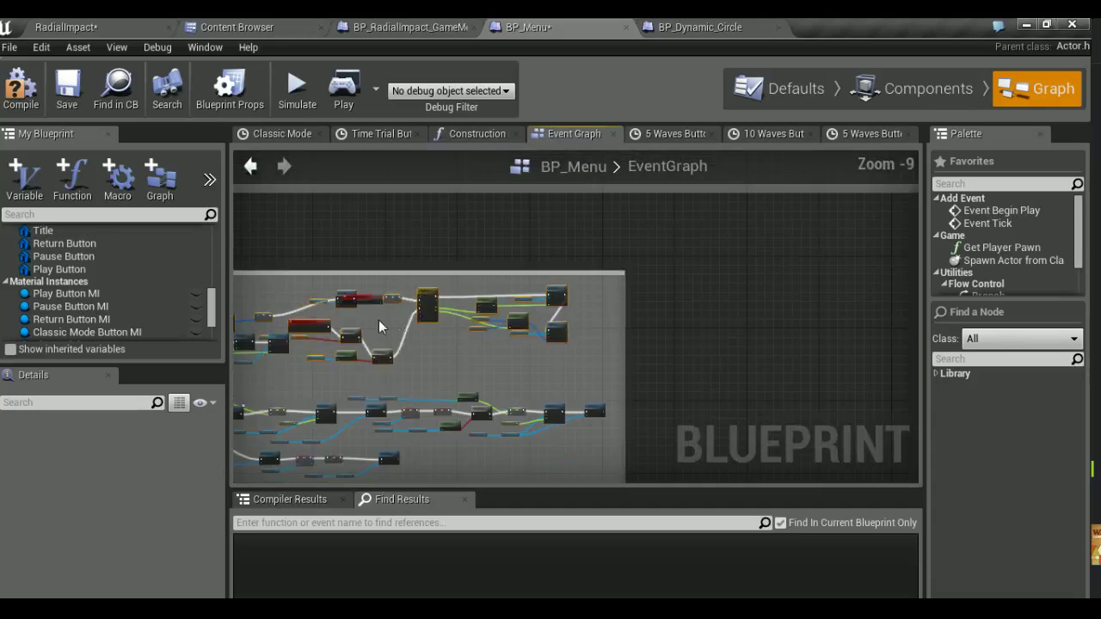
{"action": "left_click_drag", "start_coordinate": [428, 302], "coordinate": [567, 309]}
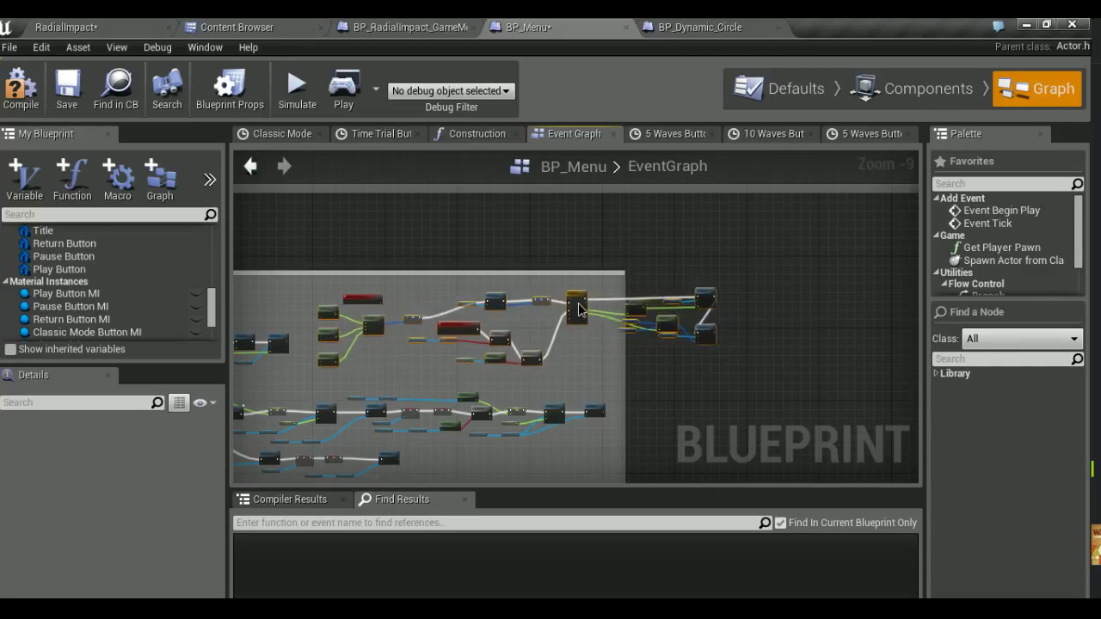
{"action": "scroll", "coordinate": [523, 316], "scroll_direction": "down", "scroll_amount": 2}
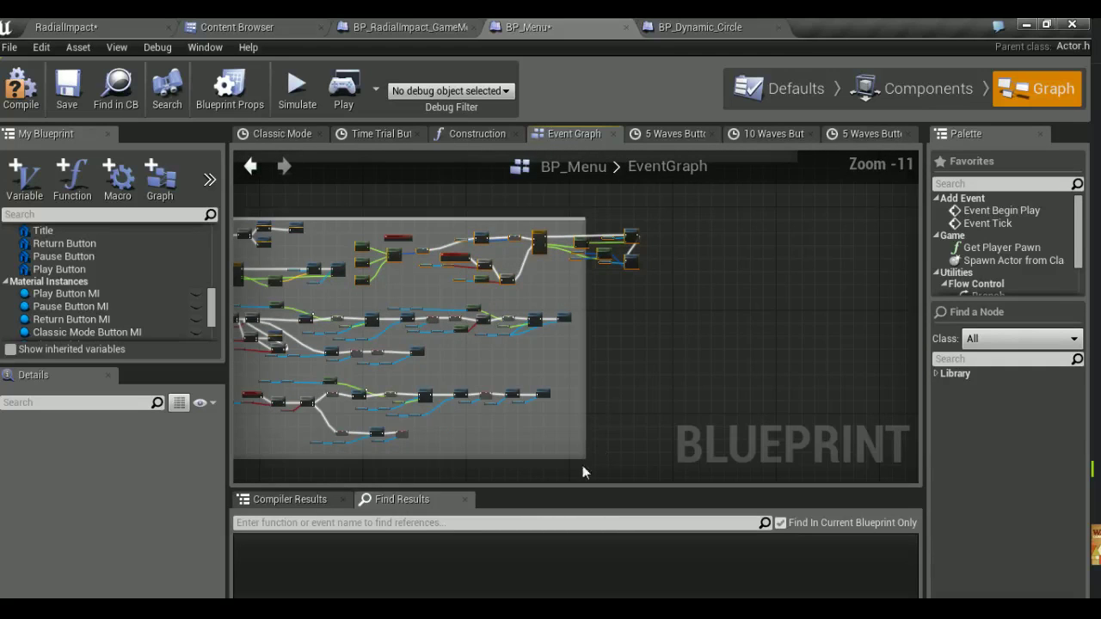
{"action": "left_click_drag", "start_coordinate": [581, 456], "coordinate": [669, 456]}
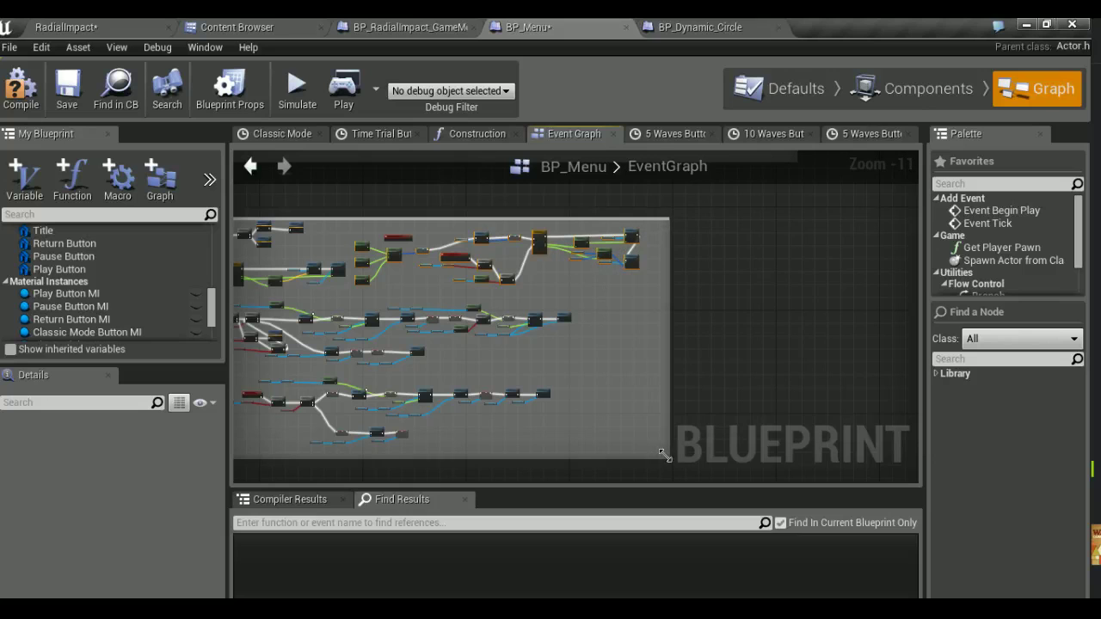
{"action": "left_click", "coordinate": [278, 18]}
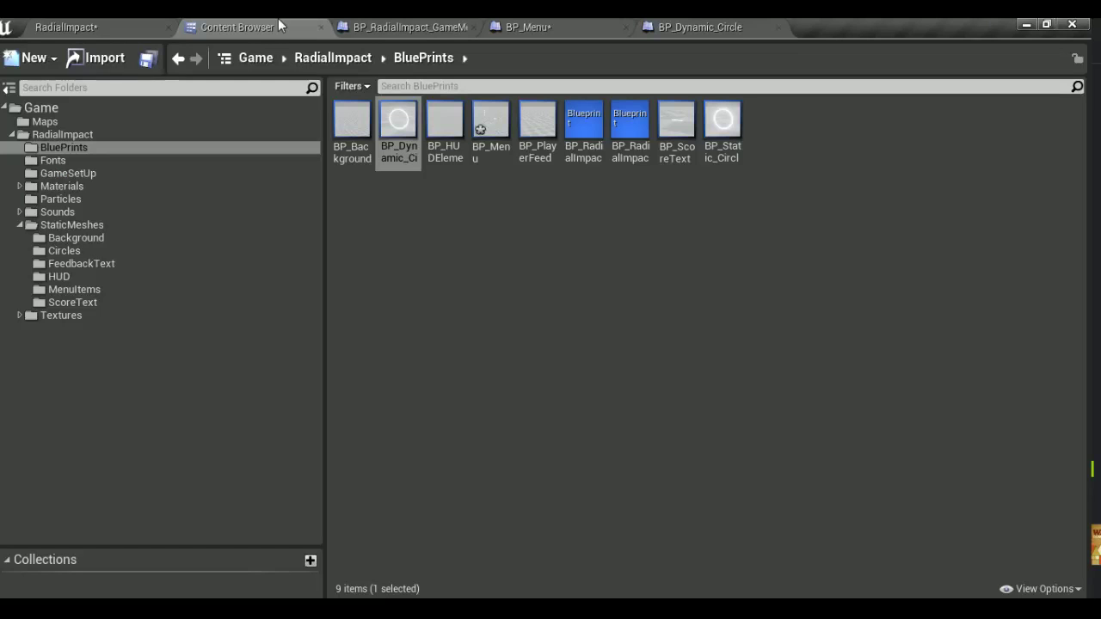
Open MAT_MenuItem_PauseButton from the Materials > HUD > MenuItems folder
{"action": "left_click", "coordinate": [19, 186]}
{"action": "left_click", "coordinate": [57, 240]}
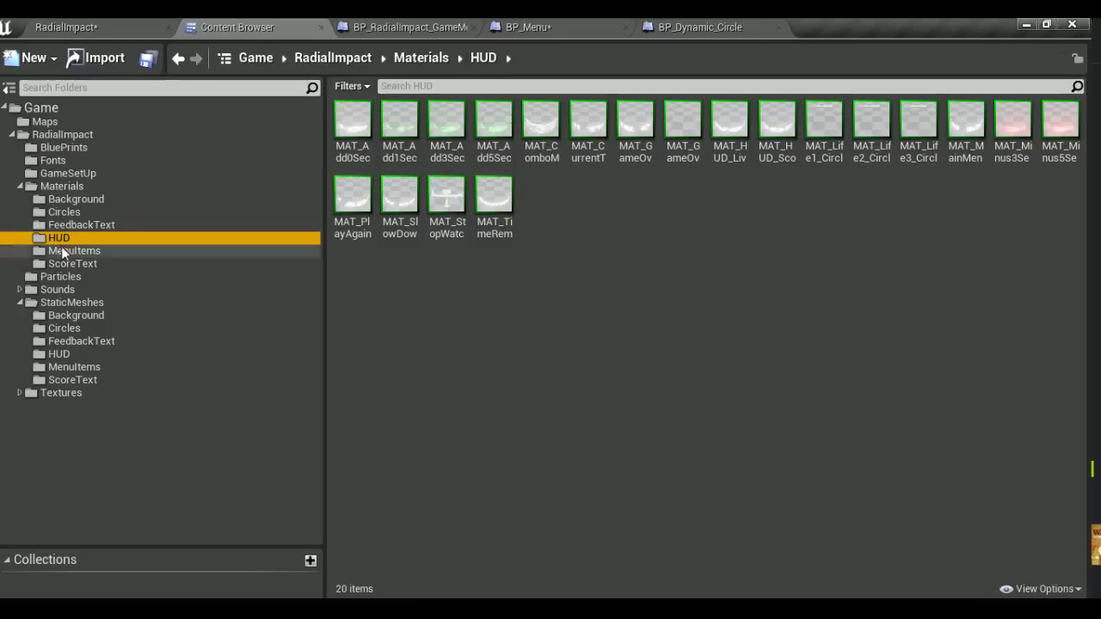
{"action": "left_click", "coordinate": [58, 251]}
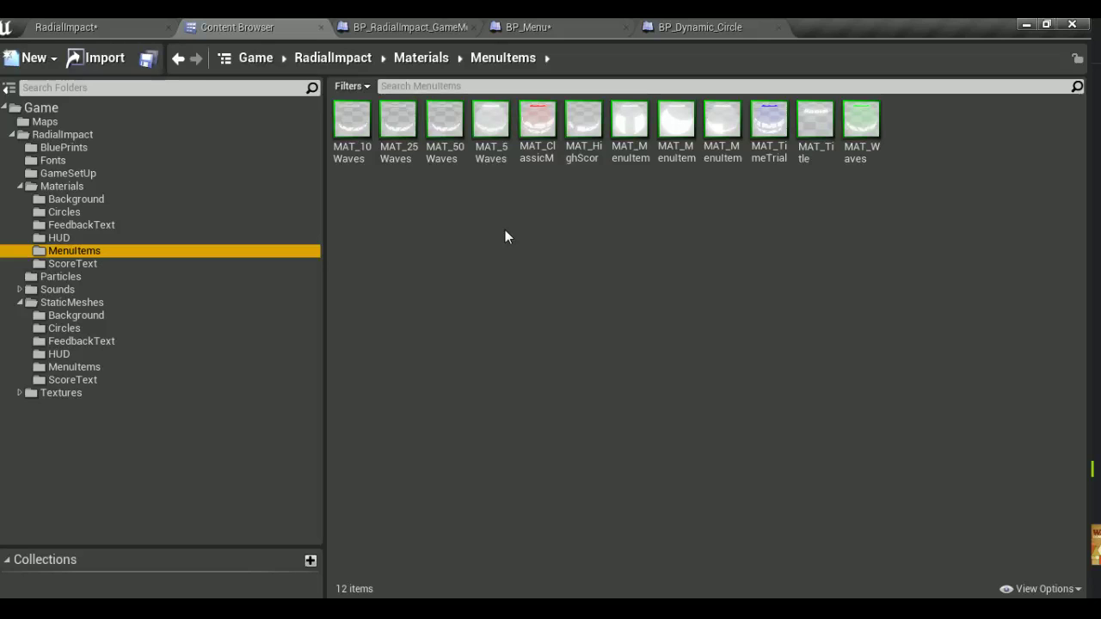
{"action": "double_click", "coordinate": [635, 146]}
{"action": "scroll", "coordinate": [574, 176], "scroll_direction": "down", "scroll_amount": 3}
{"action": "scroll", "coordinate": [696, 275], "scroll_direction": "down", "scroll_amount": 4}
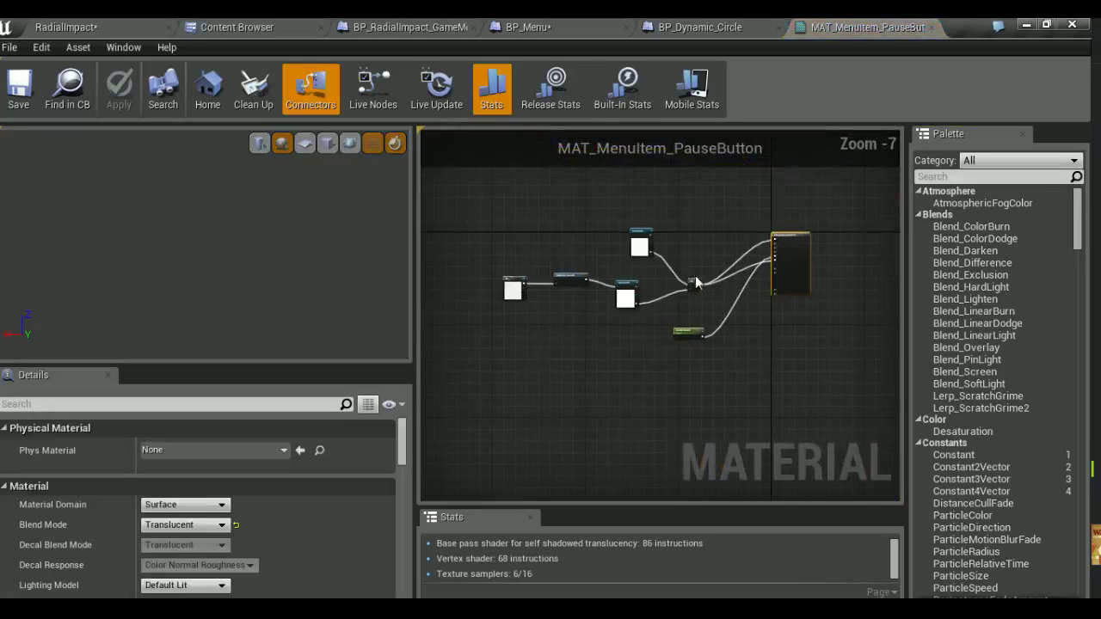
{"action": "scroll", "coordinate": [658, 257], "scroll_direction": "up", "scroll_amount": 6}
{"action": "mouse_move", "coordinate": [658, 258]}
{"action": "right_mouse_down"}
{"action": "mouse_move", "coordinate": [799, 291]}
{"action": "mouse_move", "coordinate": [963, 293]}
{"action": "right_mouse_up"}
{"action": "scroll", "coordinate": [707, 293], "scroll_direction": "down", "scroll_amount": 2}
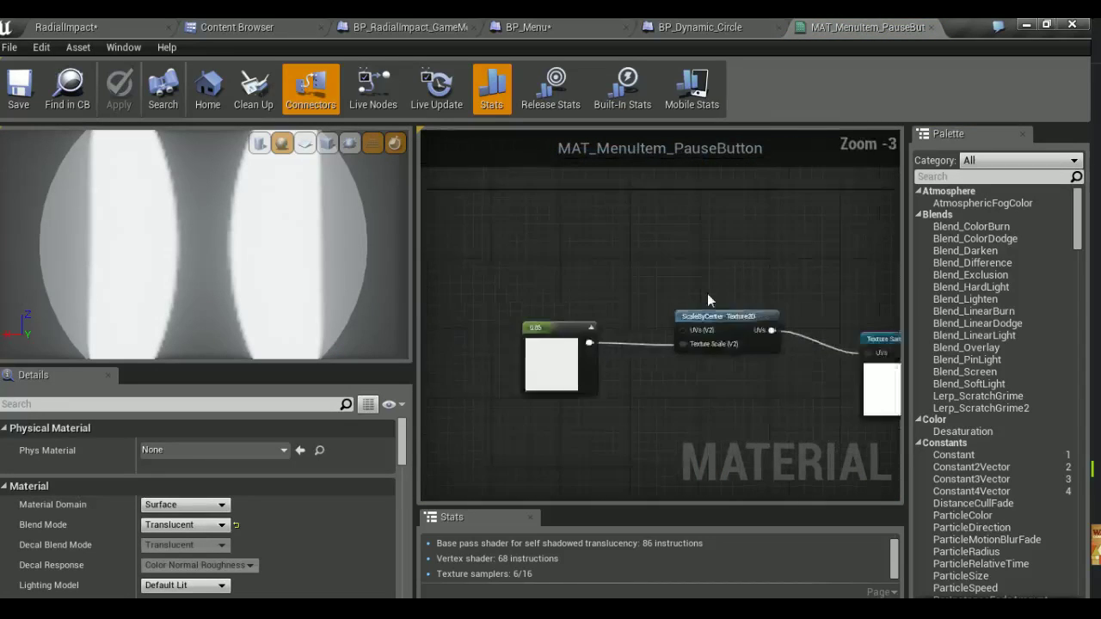
{"action": "scroll", "coordinate": [707, 294], "scroll_direction": "down", "scroll_amount": 3}
Preview the material on a flat plane and move the Pause Button Emissive node left
{"action": "left_click", "coordinate": [305, 144]}
{"action": "scroll", "coordinate": [551, 233], "scroll_direction": "up", "scroll_amount": 2}
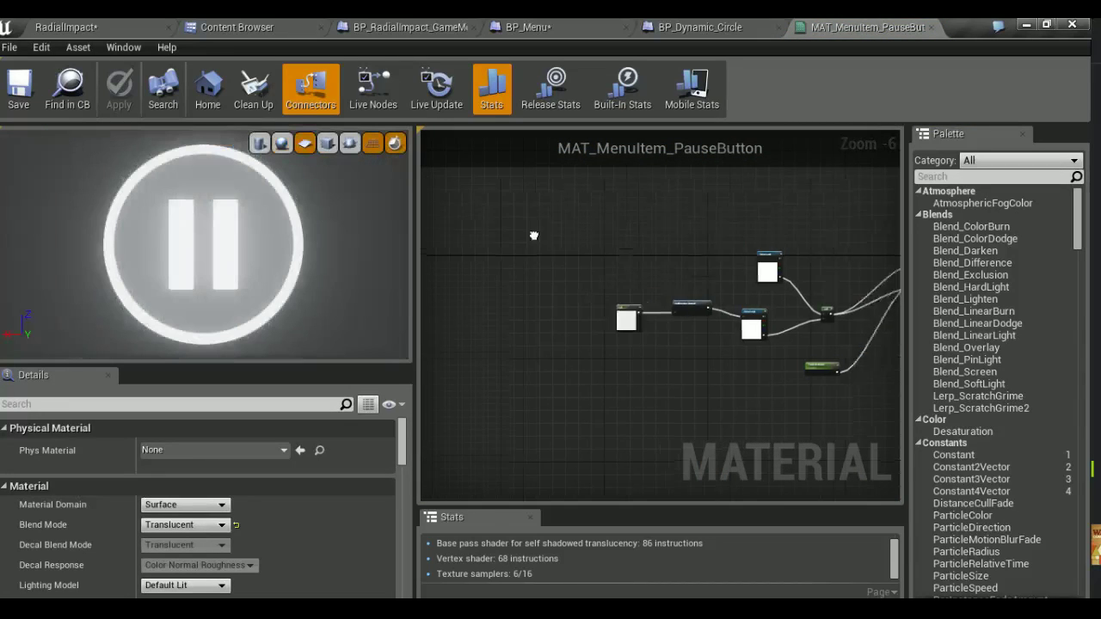
{"action": "scroll", "coordinate": [615, 292], "scroll_direction": "up", "scroll_amount": 2}
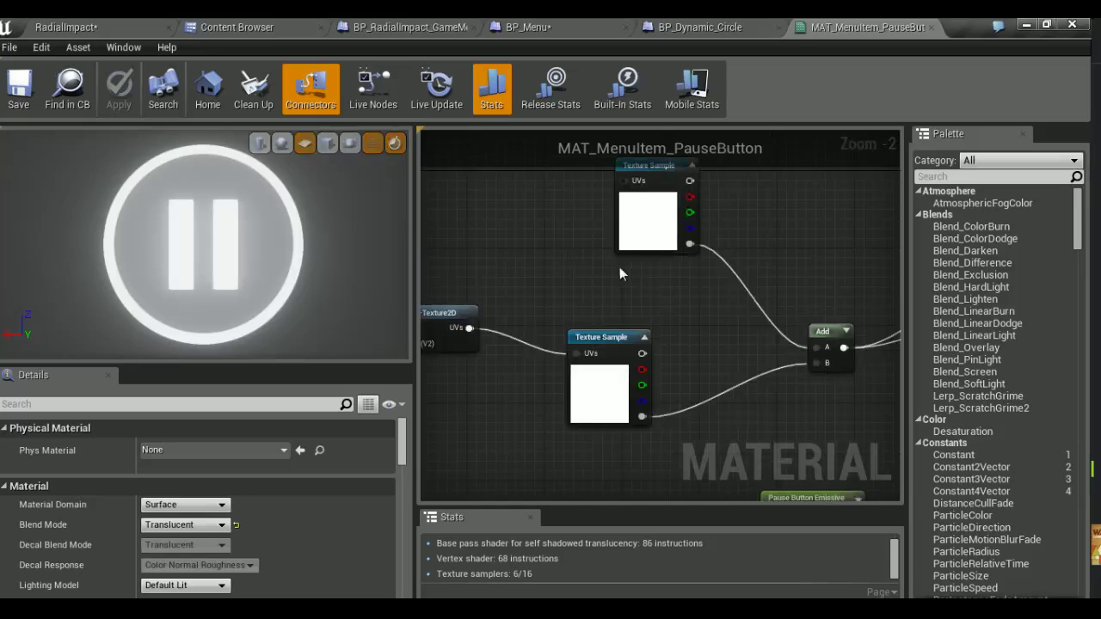
{"action": "right_click_drag", "start_coordinate": [619, 267], "coordinate": [507, 212]}
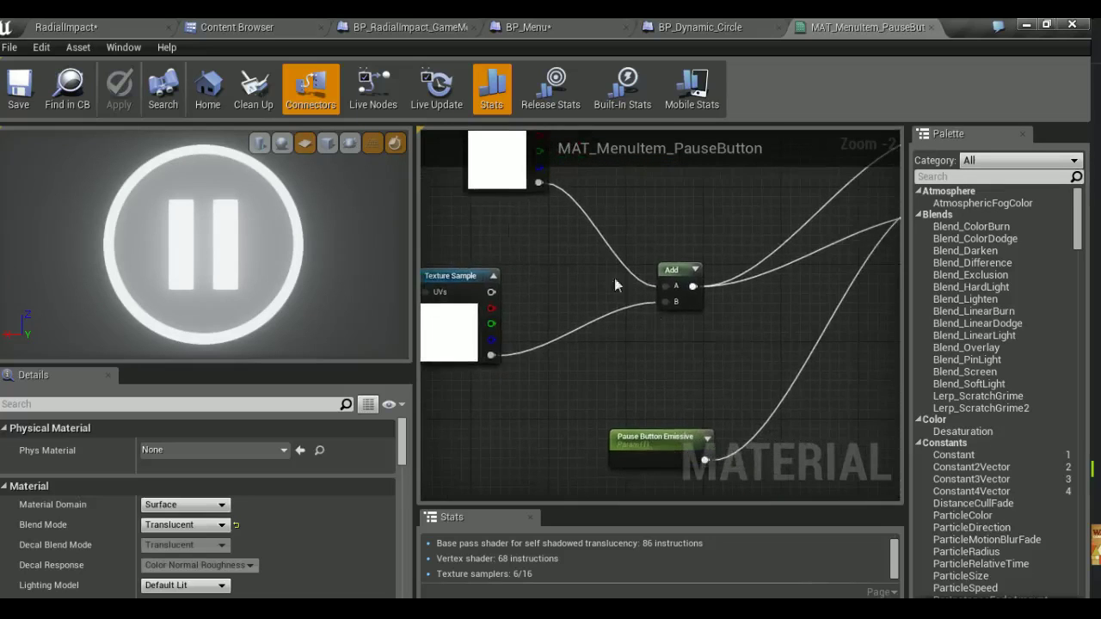
{"action": "scroll", "coordinate": [597, 312], "scroll_direction": "down", "scroll_amount": 1}
{"action": "left_click", "coordinate": [582, 408]}
{"action": "left_click_drag", "start_coordinate": [581, 408], "coordinate": [542, 422]}
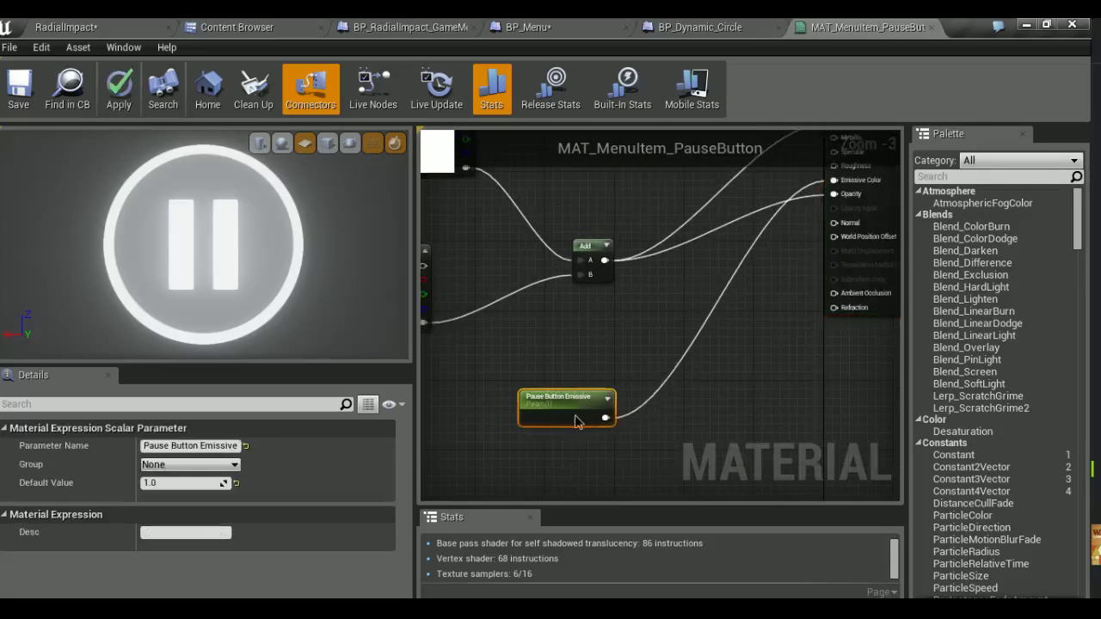
{"action": "key", "text": "Home"}
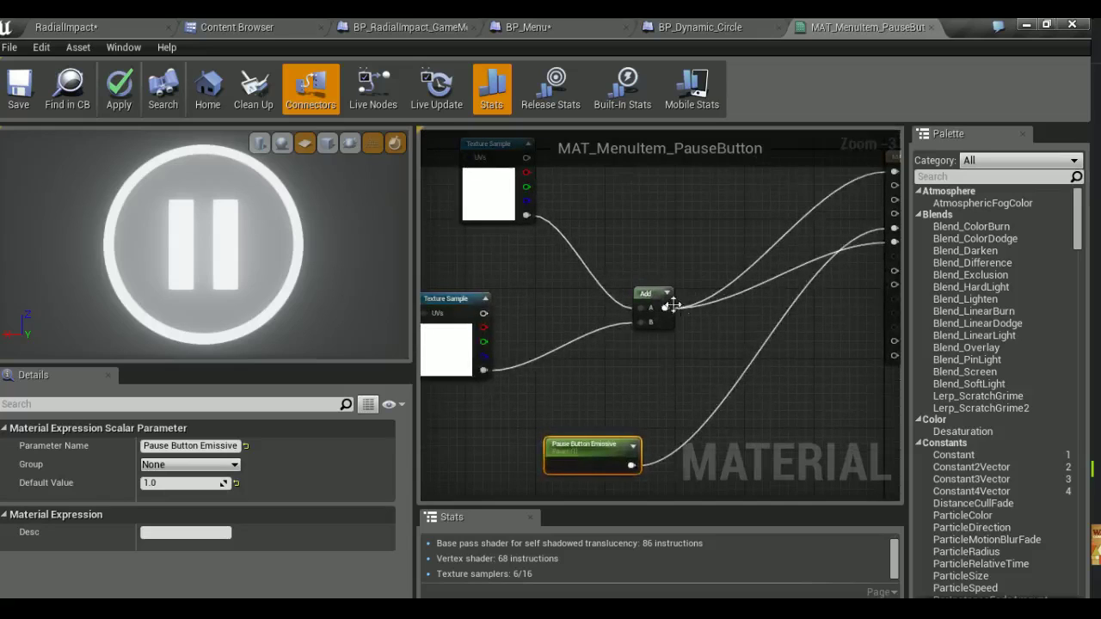
{"action": "right_click_drag", "start_coordinate": [690, 314], "coordinate": [666, 319]}
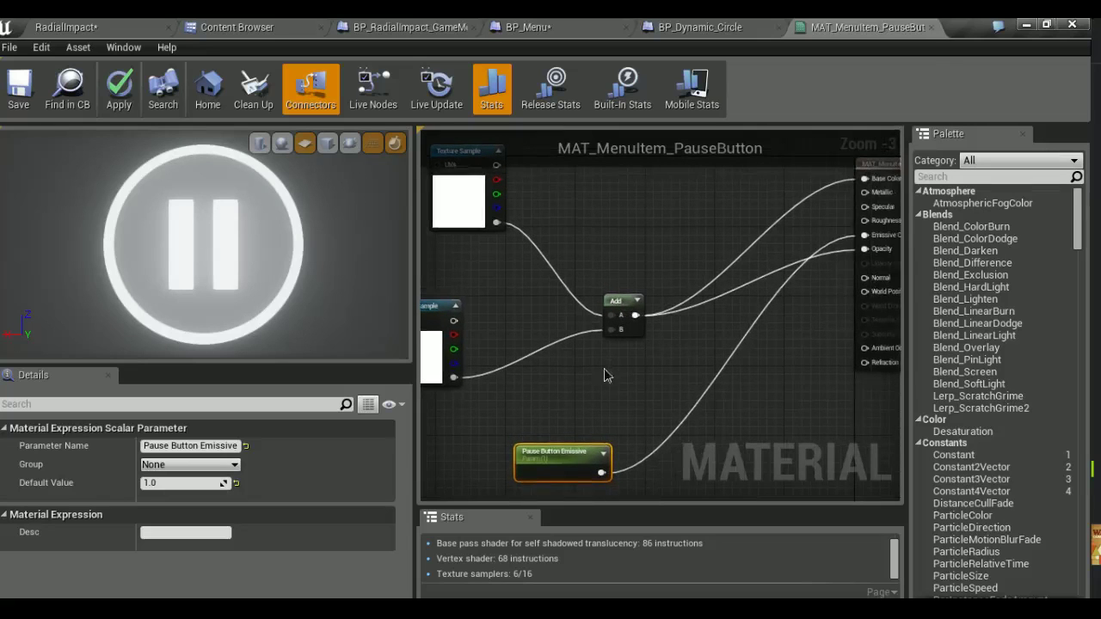
Add a vector parameter node named 'Pause Button Color'
{"action": "right_click", "coordinate": [604, 367]}
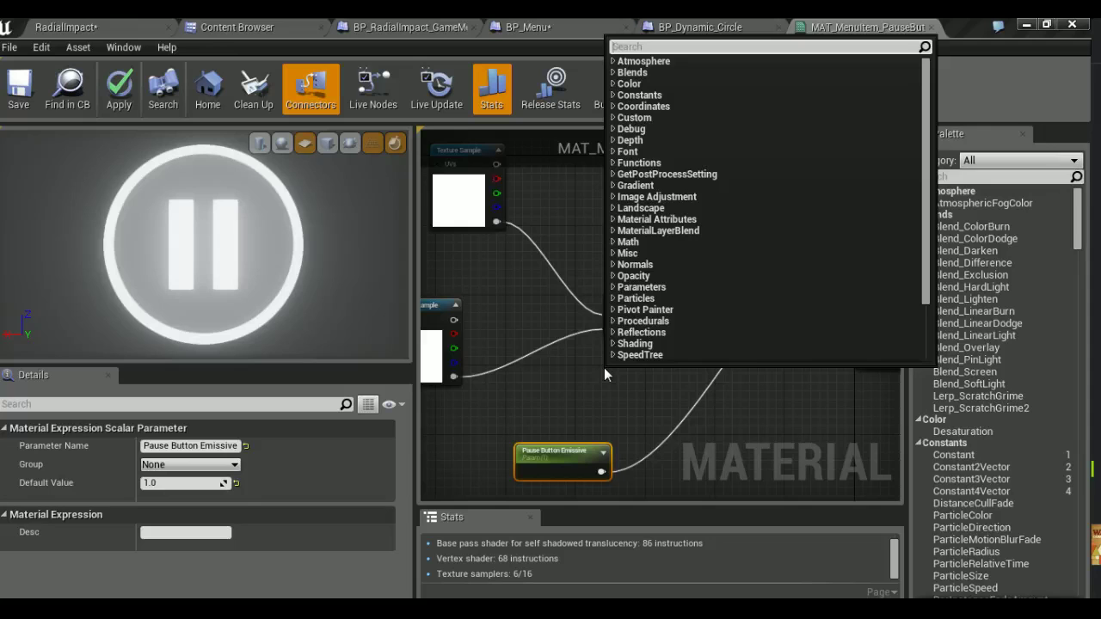
{"action": "type", "text": "vector para"}
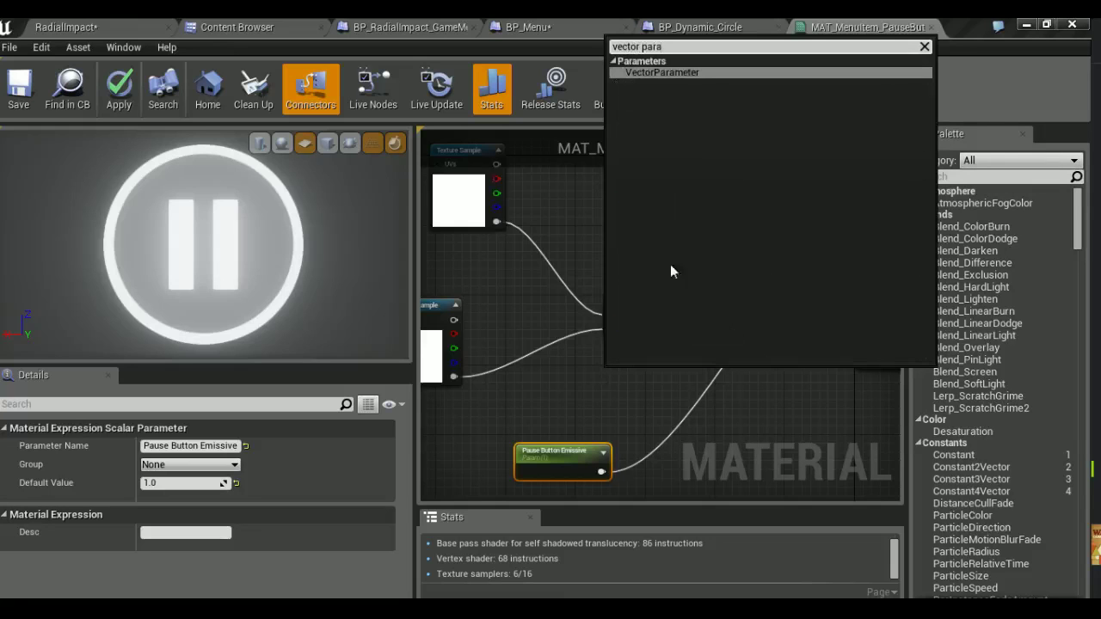
{"action": "left_click", "coordinate": [650, 73]}
{"action": "type", "text": "Pause Button Color"}
{"action": "key", "text": "Return"}
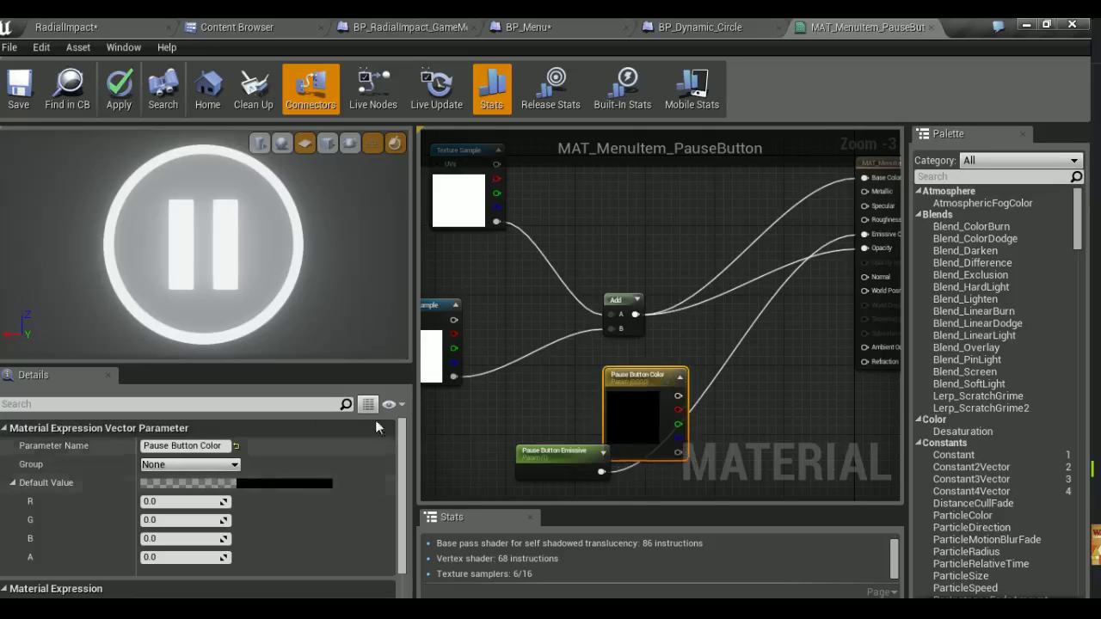
{"action": "left_click_drag", "start_coordinate": [622, 400], "coordinate": [619, 399]}
Multiply the Add result by Pause Button Emissive and feed it into Base Color
{"action": "left_click", "coordinate": [719, 303]}
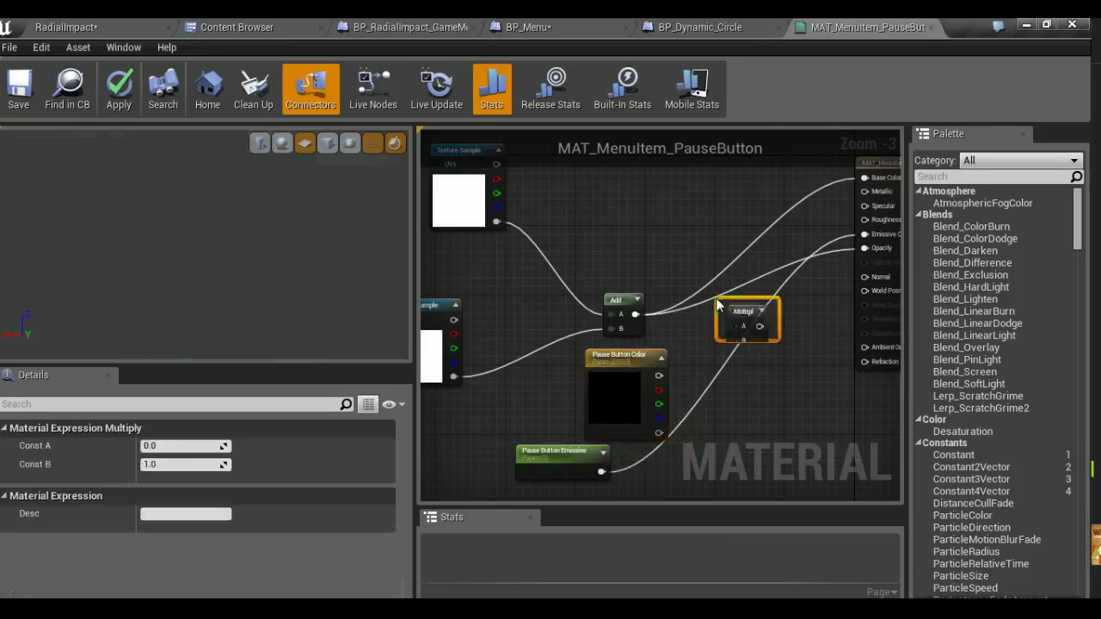
{"action": "mouse_move", "coordinate": [635, 314]}
{"action": "left_mouse_down"}
{"action": "mouse_move", "coordinate": [732, 319]}
{"action": "mouse_move", "coordinate": [733, 334]}
{"action": "left_mouse_up"}
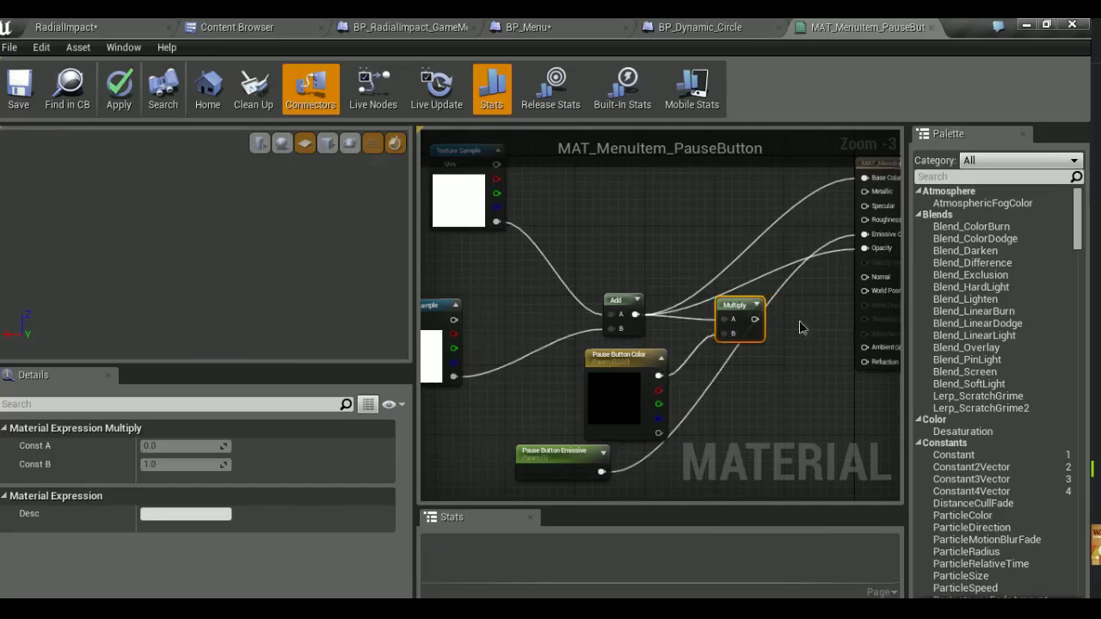
{"action": "right_click_drag", "start_coordinate": [762, 321], "coordinate": [701, 375]}
{"action": "left_click_drag", "start_coordinate": [701, 375], "coordinate": [811, 303]}
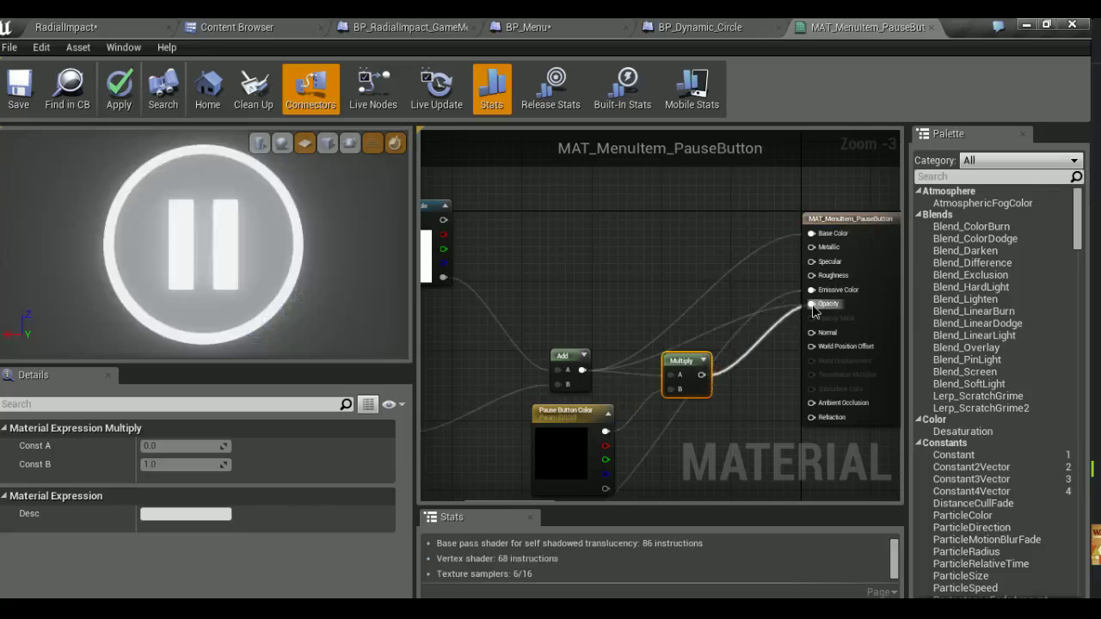
{"action": "left_click_drag", "start_coordinate": [701, 375], "coordinate": [811, 233]}
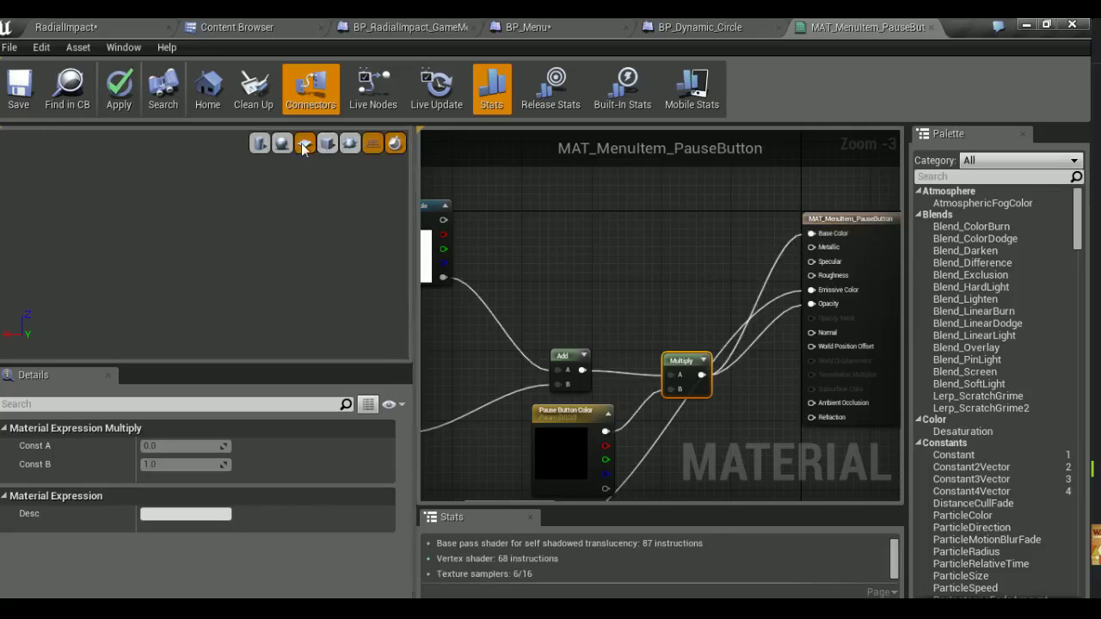
{"action": "left_click_drag", "start_coordinate": [703, 406], "coordinate": [686, 360]}
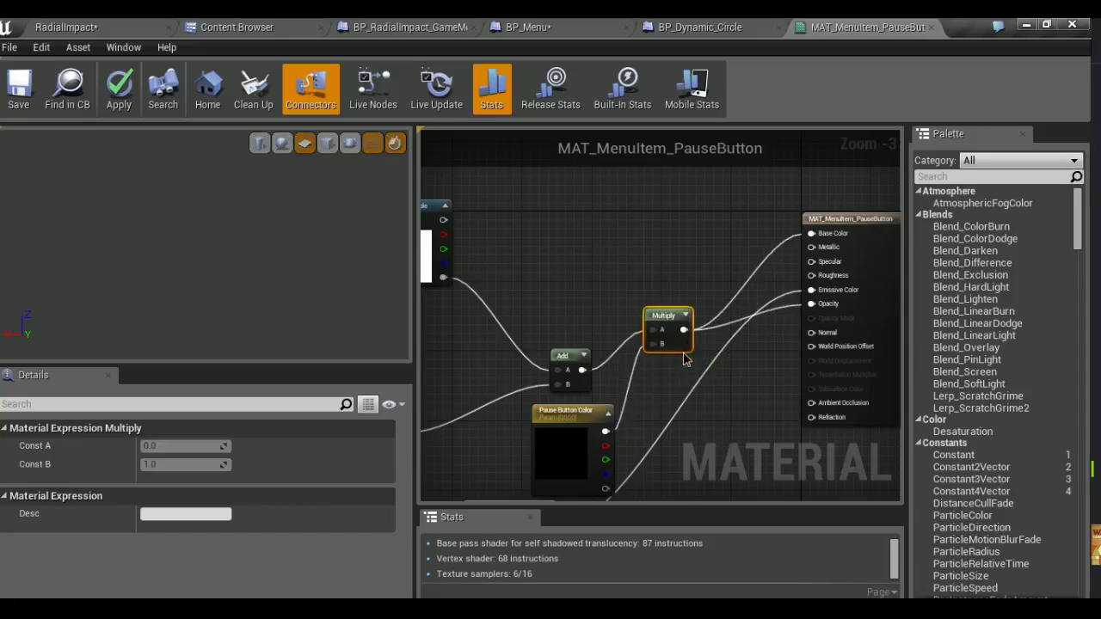
Set Pause Button Color's default to white (R, G, B 1.0)
{"action": "left_click", "coordinate": [590, 445]}
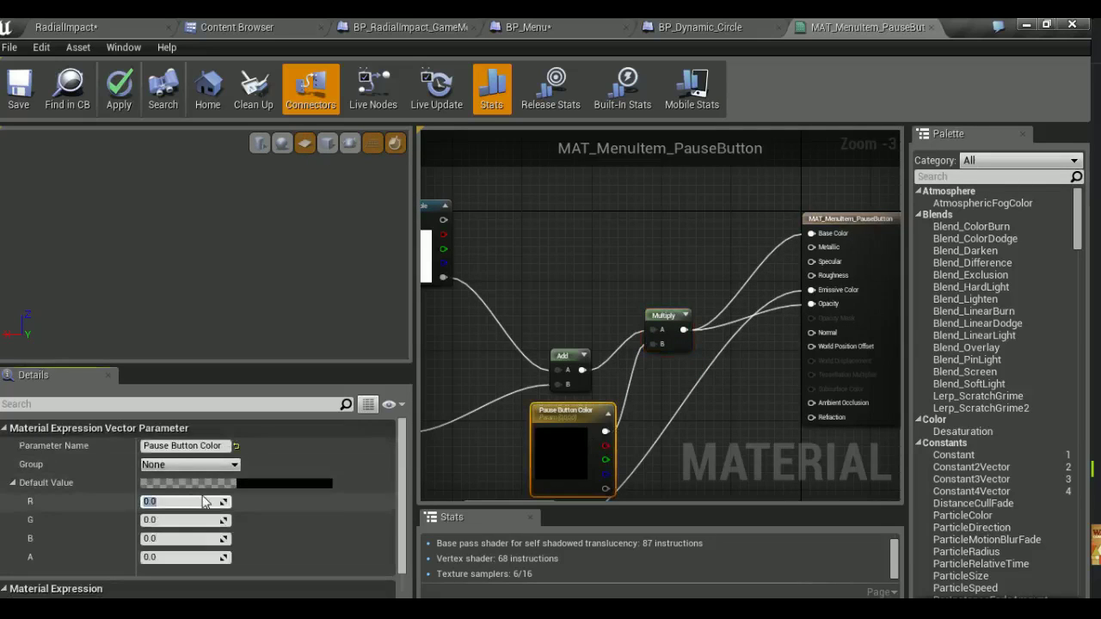
{"action": "key", "text": "Tab"}
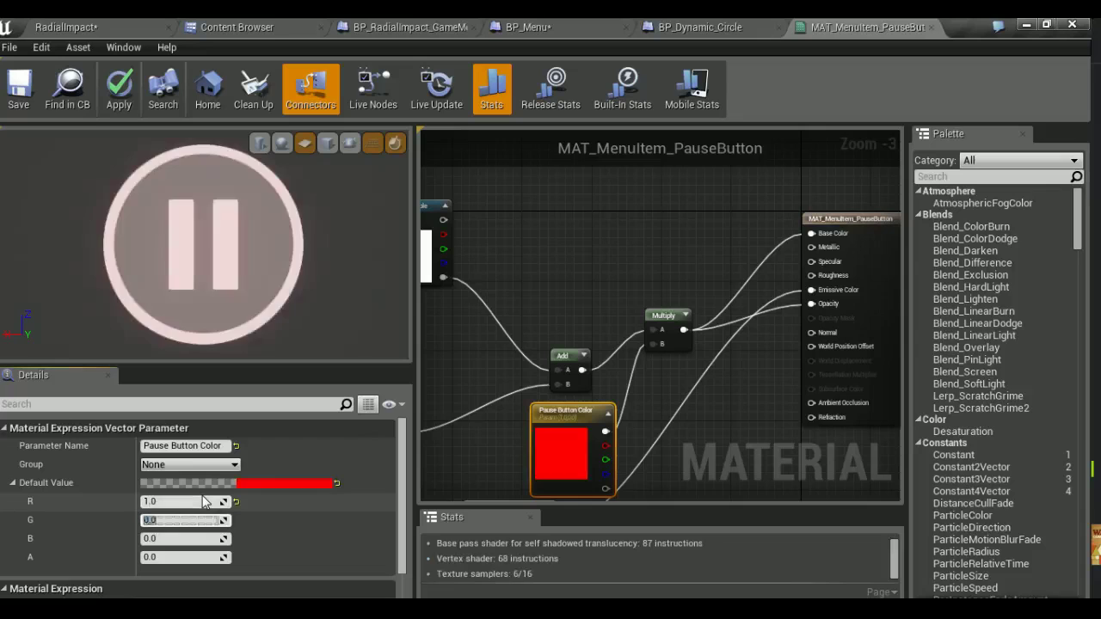
{"action": "type", "text": "1"}
{"action": "key", "text": "Tab"}
{"action": "type", "text": "1"}
{"action": "key", "text": "Tab"}
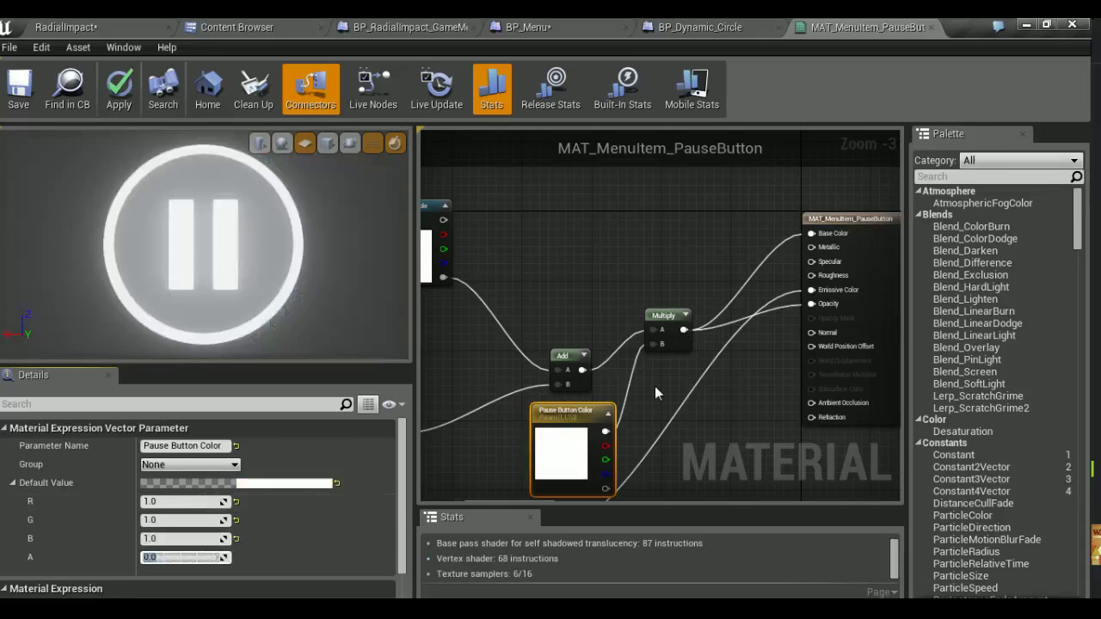
{"action": "right_click_drag", "start_coordinate": [655, 386], "coordinate": [685, 280]}
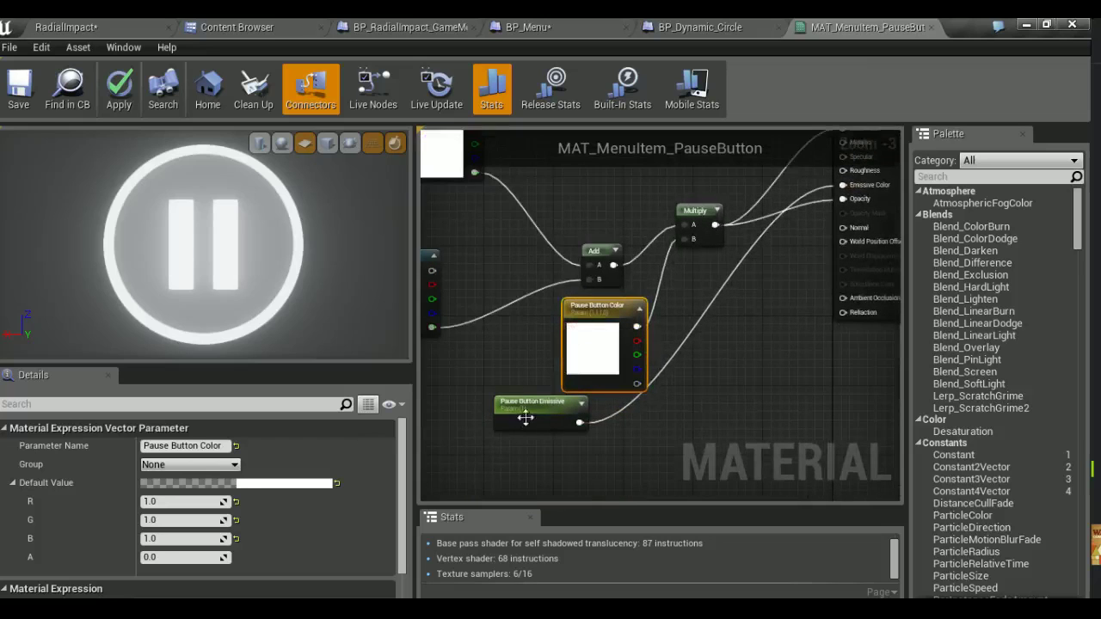
Connect the Add result directly to the Opacity input
{"action": "left_click_drag", "start_coordinate": [522, 418], "coordinate": [536, 440]}
{"action": "right_click_drag", "start_coordinate": [497, 348], "coordinate": [462, 427]}
{"action": "left_click_drag", "start_coordinate": [576, 343], "coordinate": [807, 276]}
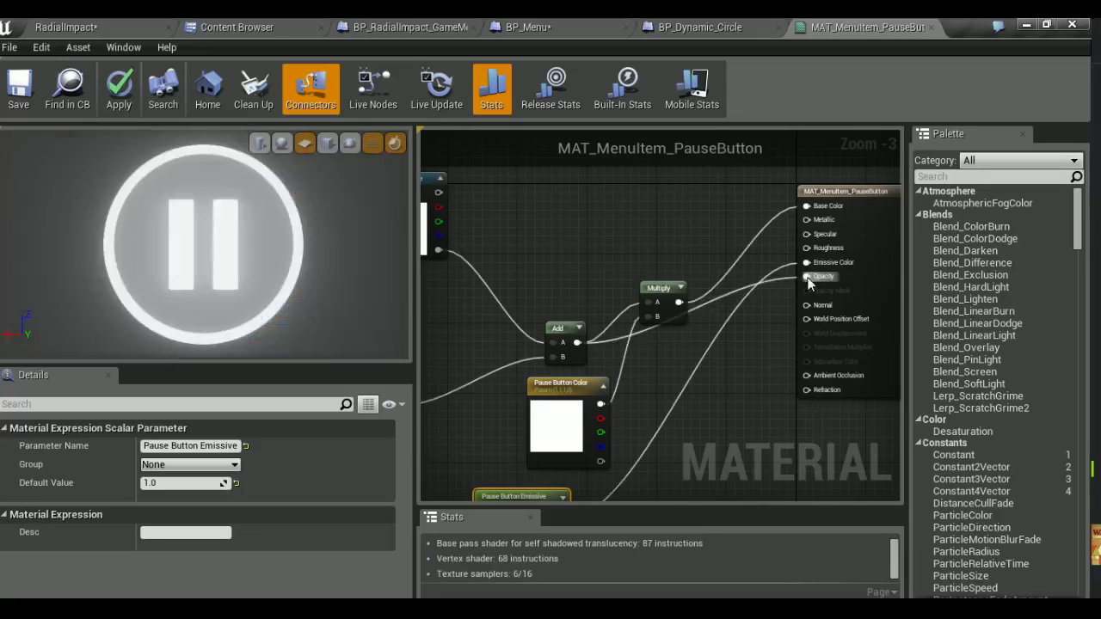
Test magenta by setting green to 0, restore it to 1, and save the material
{"action": "left_click", "coordinate": [531, 439]}
{"action": "left_click", "coordinate": [191, 517]}
{"action": "type", "text": "0"}
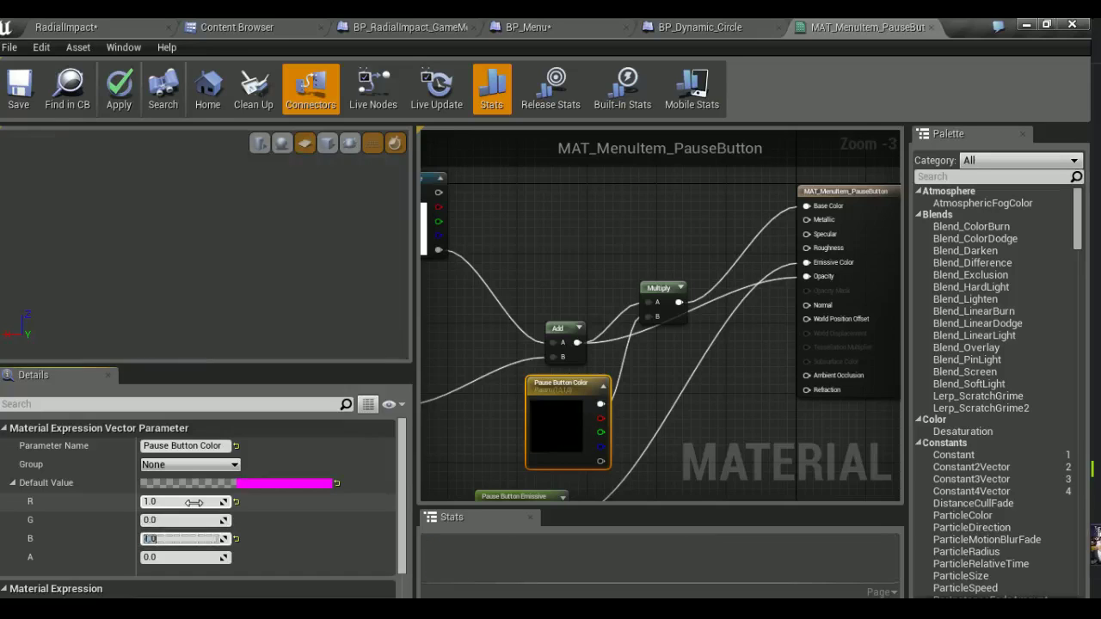
{"action": "key", "text": "Return"}
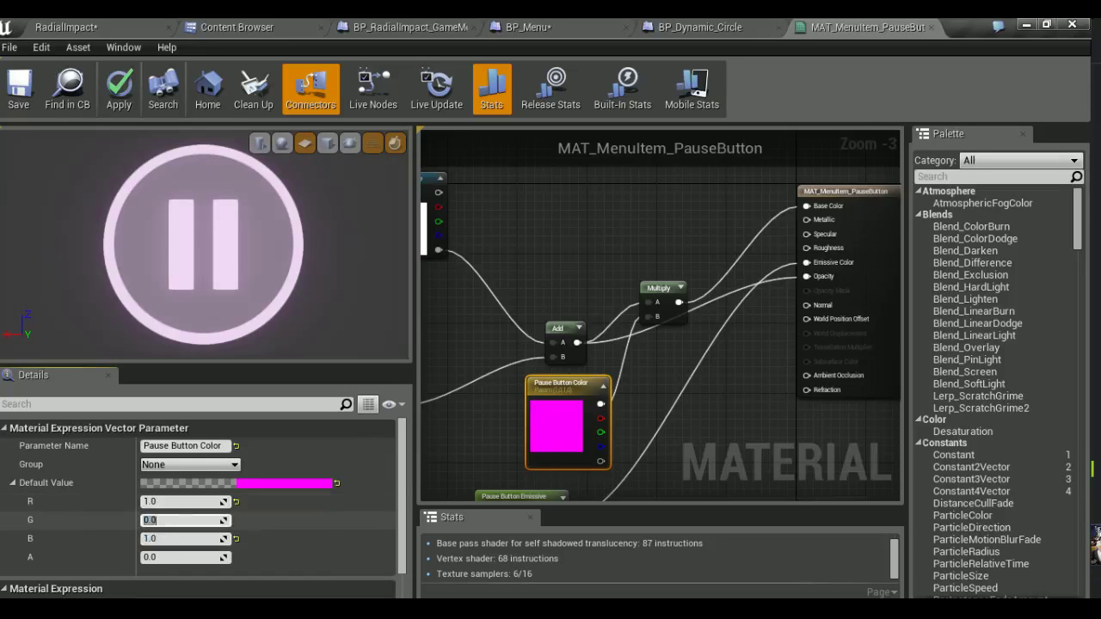
{"action": "type", "text": "1"}
{"action": "key", "text": "Return"}
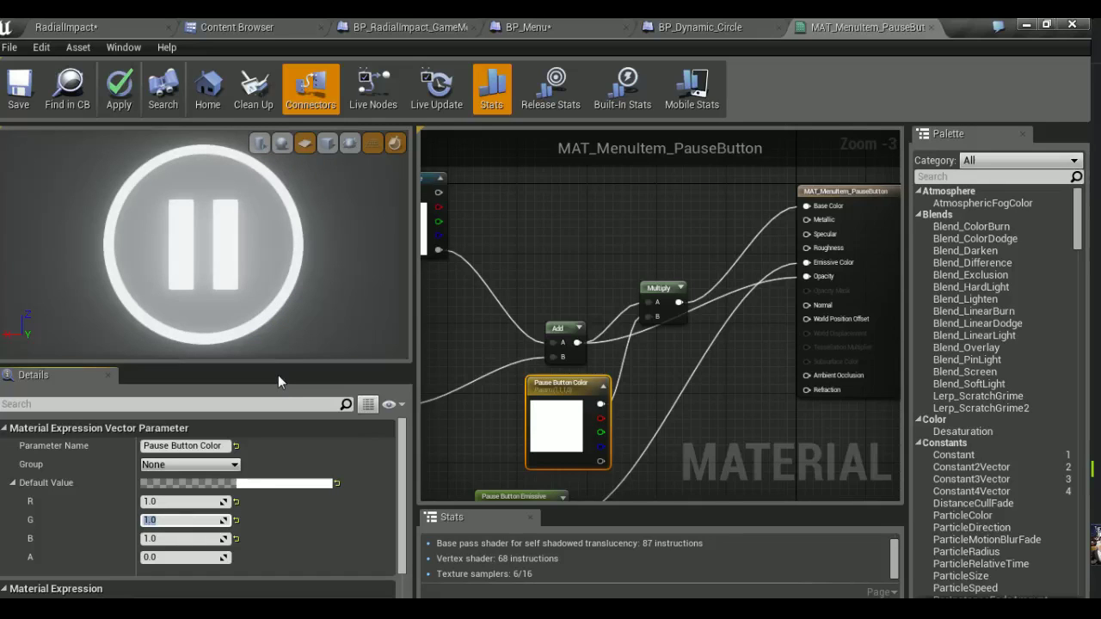
{"action": "left_click", "coordinate": [21, 96]}
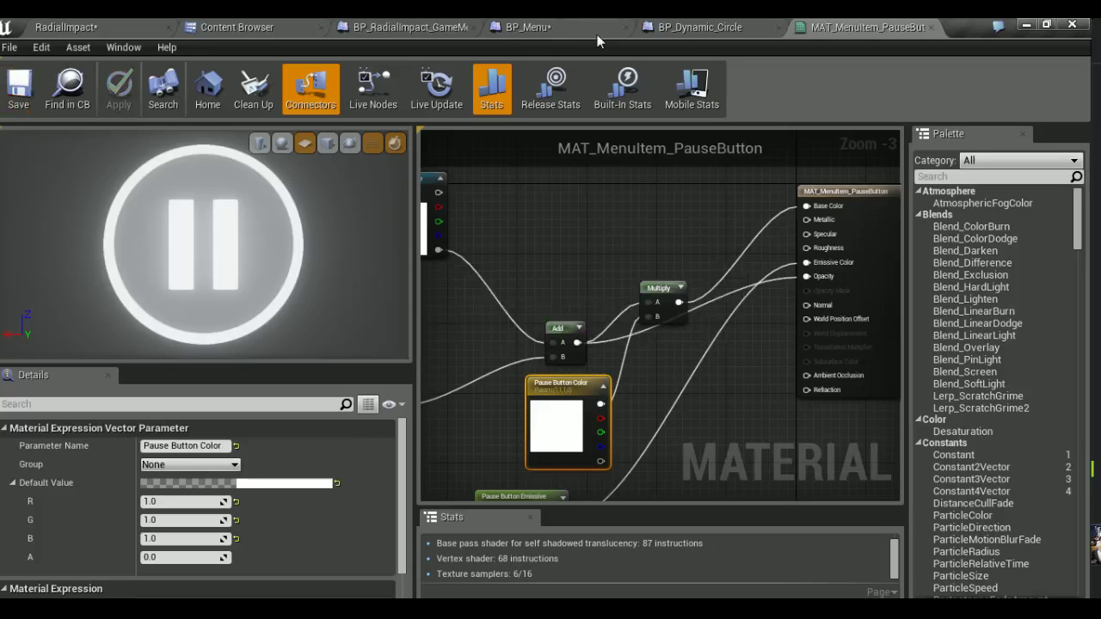
{"action": "left_click", "coordinate": [596, 32]}
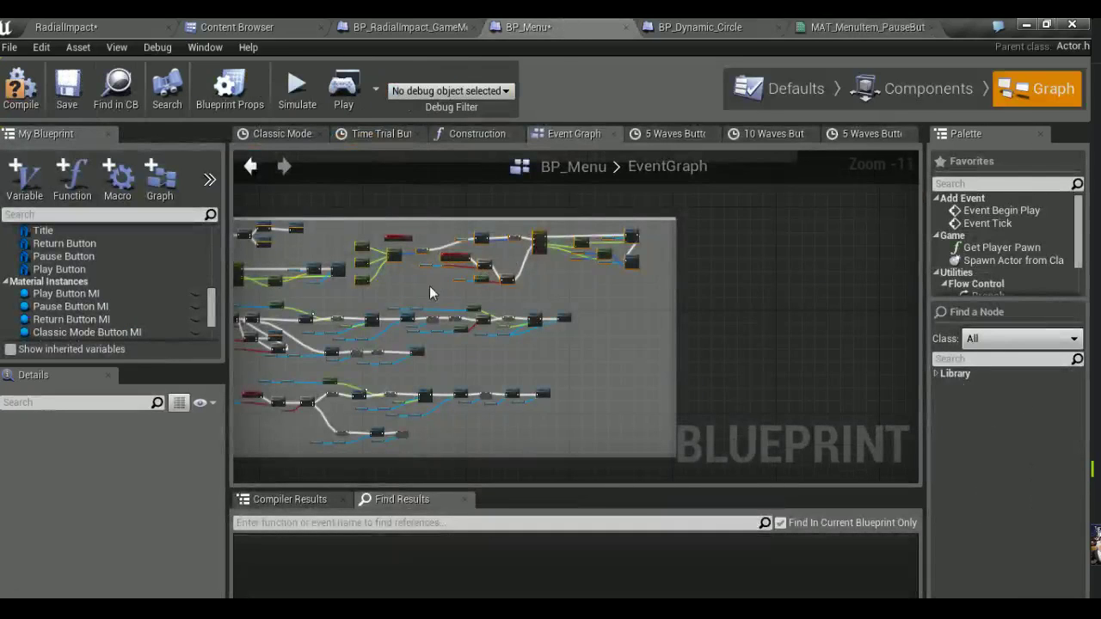
Pan and zoom the BP_Menu event graph to survey the Waves Button Logic groups
{"action": "scroll", "coordinate": [461, 299], "scroll_direction": "up", "scroll_amount": 4}
{"action": "scroll", "coordinate": [440, 330], "scroll_direction": "up", "scroll_amount": 3}
{"action": "right_click_drag", "start_coordinate": [440, 331], "coordinate": [454, 376]}
{"action": "mouse_move", "coordinate": [440, 301]}
{"action": "right_mouse_down"}
{"action": "mouse_move", "coordinate": [432, 321]}
{"action": "mouse_move", "coordinate": [573, 327]}
{"action": "right_mouse_up"}
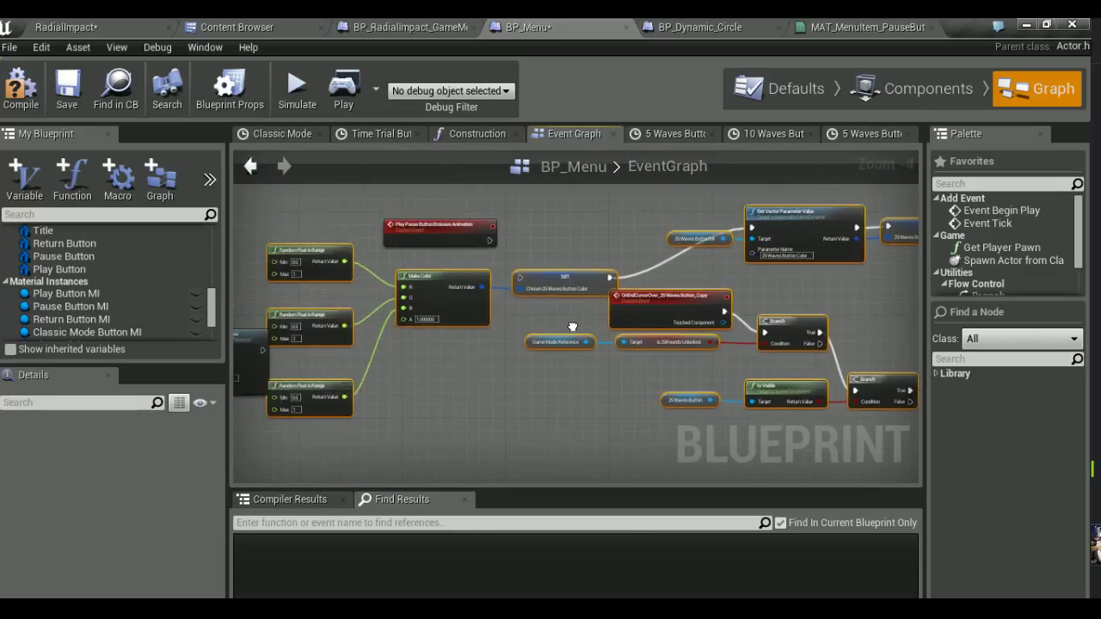
{"action": "scroll", "coordinate": [572, 327], "scroll_direction": "down", "scroll_amount": 8}
{"action": "right_click_drag", "start_coordinate": [658, 378], "coordinate": [418, 220]}
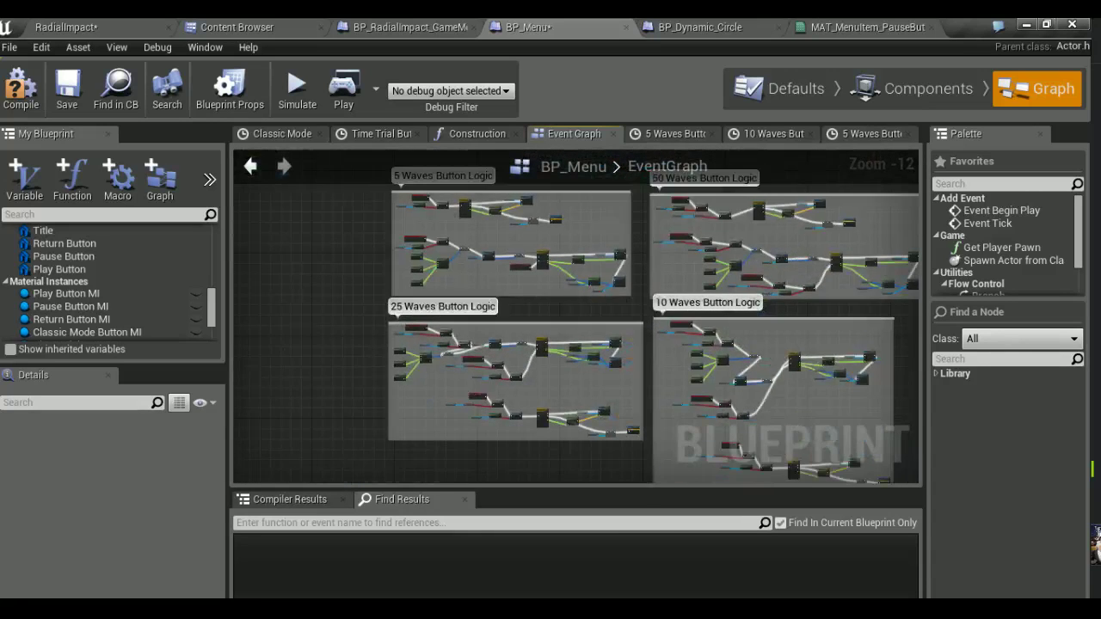
{"action": "scroll", "coordinate": [422, 362], "scroll_direction": "up", "scroll_amount": 5}
{"action": "scroll", "coordinate": [421, 363], "scroll_direction": "up", "scroll_amount": 2}
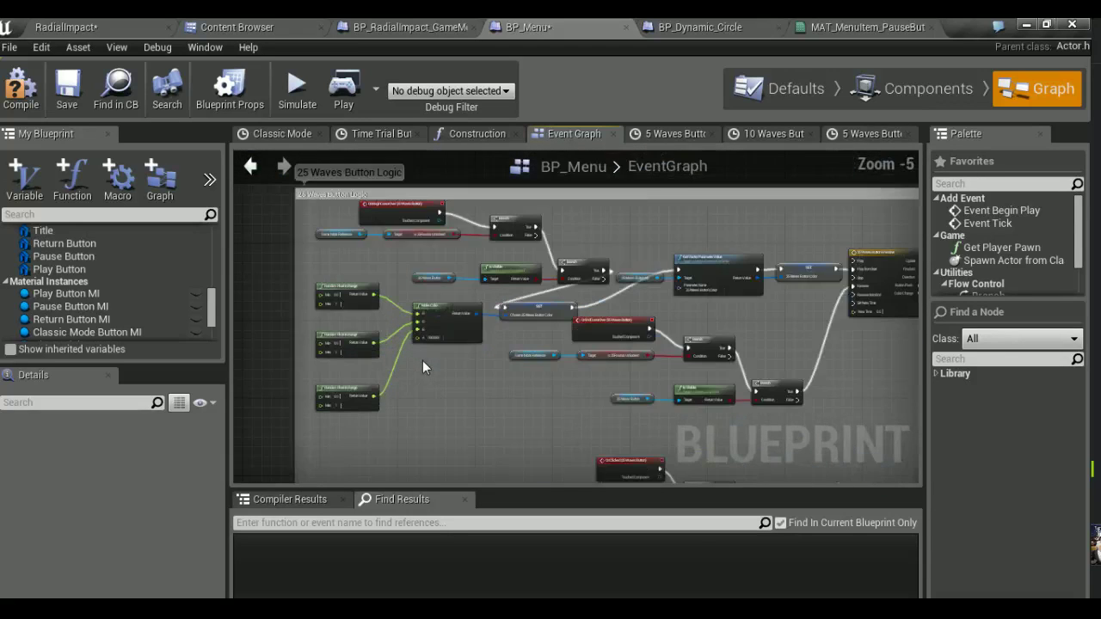
{"action": "scroll", "coordinate": [422, 360], "scroll_direction": "up", "scroll_amount": 1}
{"action": "scroll", "coordinate": [426, 336], "scroll_direction": "down", "scroll_amount": 7}
{"action": "scroll", "coordinate": [680, 391], "scroll_direction": "up", "scroll_amount": 5}
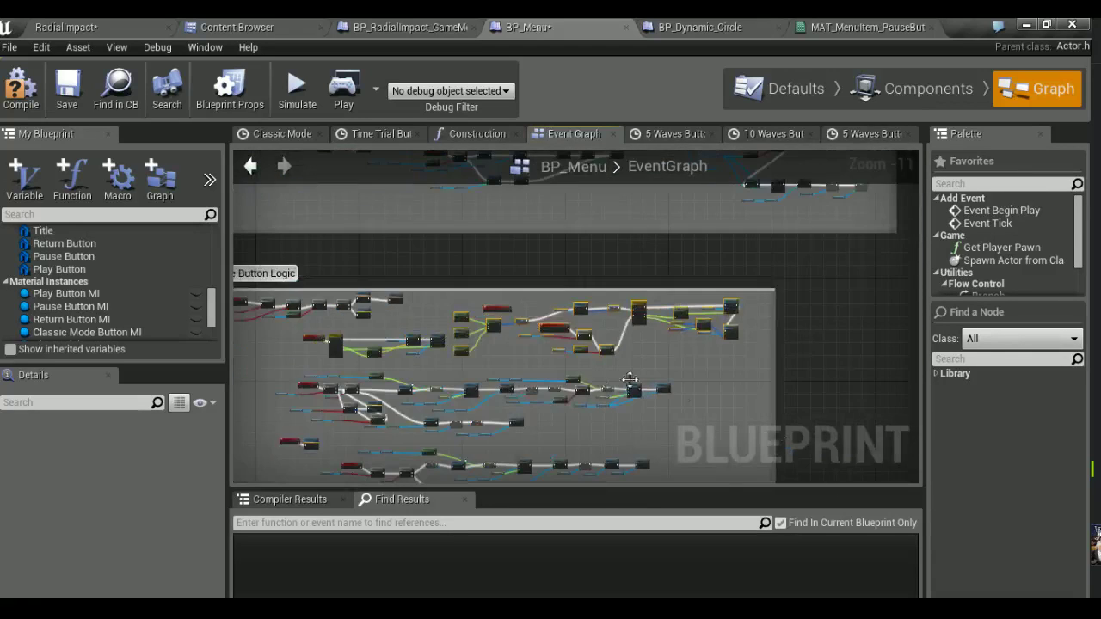
{"action": "right_click_drag", "start_coordinate": [680, 391], "coordinate": [507, 289]}
{"action": "scroll", "coordinate": [508, 289], "scroll_direction": "up", "scroll_amount": 3}
Delete the Play Pause Button Emissive Animation event and its call node
{"action": "mouse_move", "coordinate": [370, 274]}
{"action": "left_mouse_down"}
{"action": "mouse_move", "coordinate": [389, 300]}
{"action": "mouse_move", "coordinate": [474, 336]}
{"action": "left_mouse_up"}
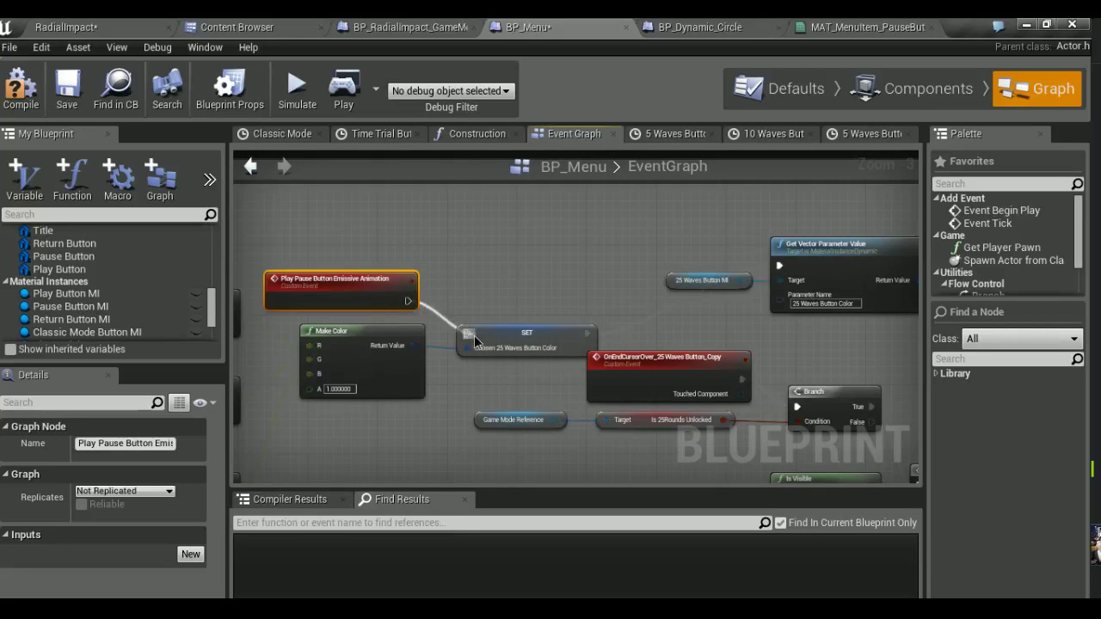
{"action": "right_click_drag", "start_coordinate": [473, 336], "coordinate": [78, 185]}
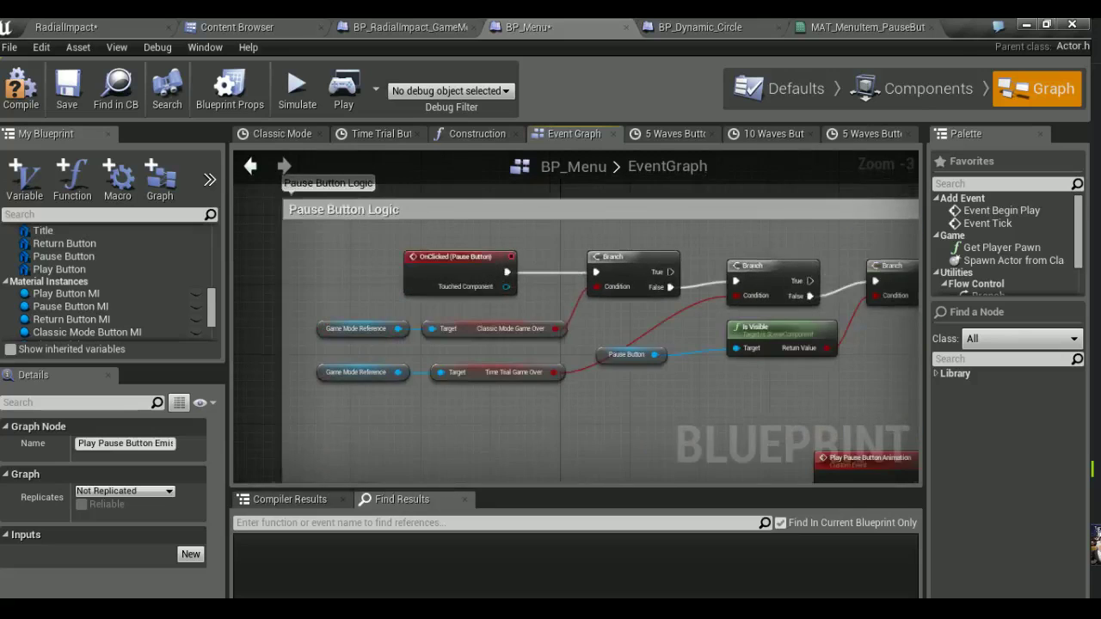
{"action": "mouse_move", "coordinate": [602, 336]}
{"action": "right_mouse_down"}
{"action": "mouse_move", "coordinate": [835, 322]}
{"action": "mouse_move", "coordinate": [480, 335]}
{"action": "right_mouse_up"}
{"action": "key", "text": "Delete"}
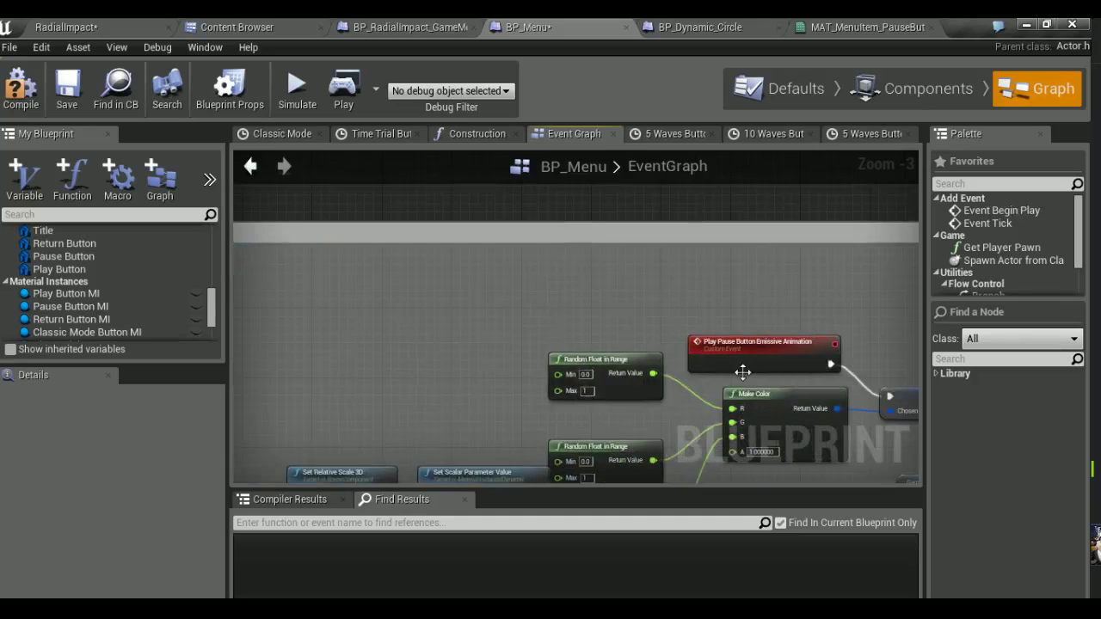
{"action": "left_click", "coordinate": [647, 343]}
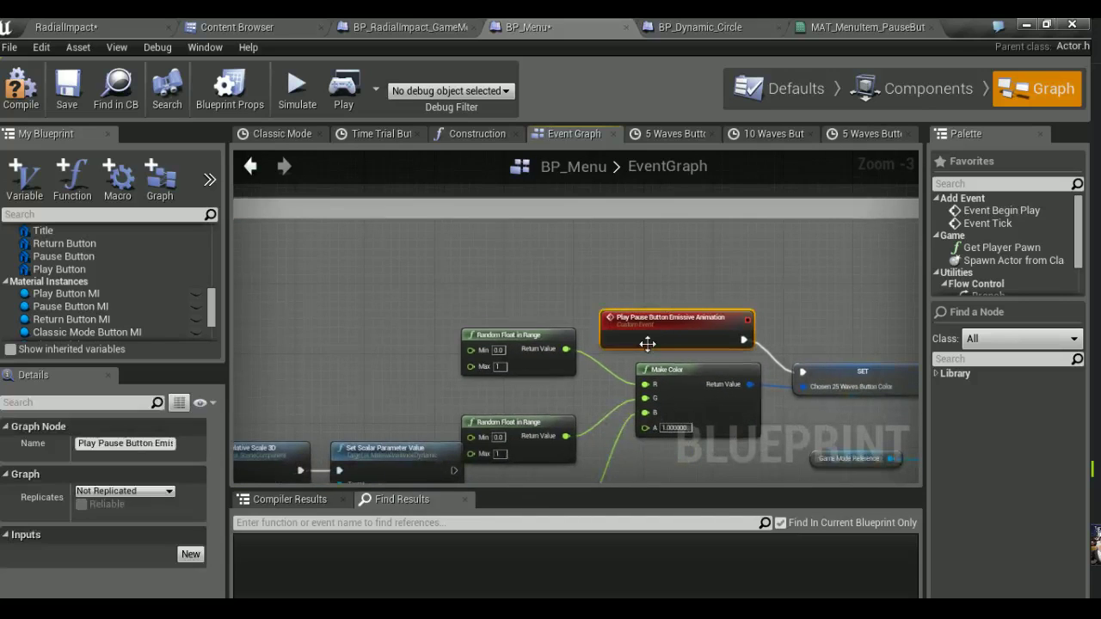
{"action": "key", "text": "Delete"}
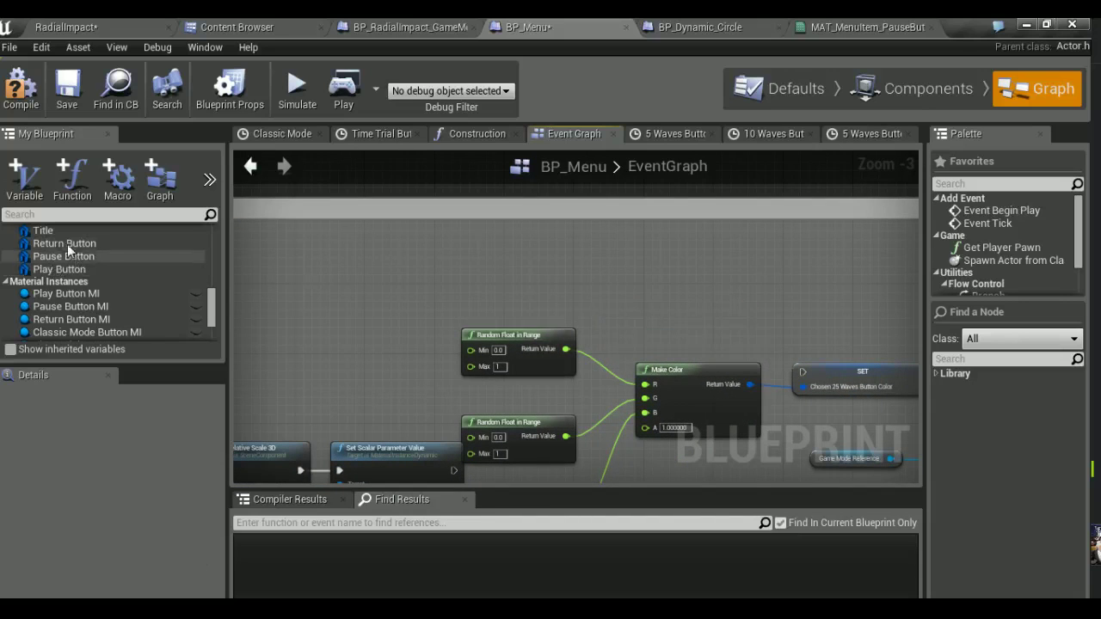
{"action": "left_click", "coordinate": [68, 257]}
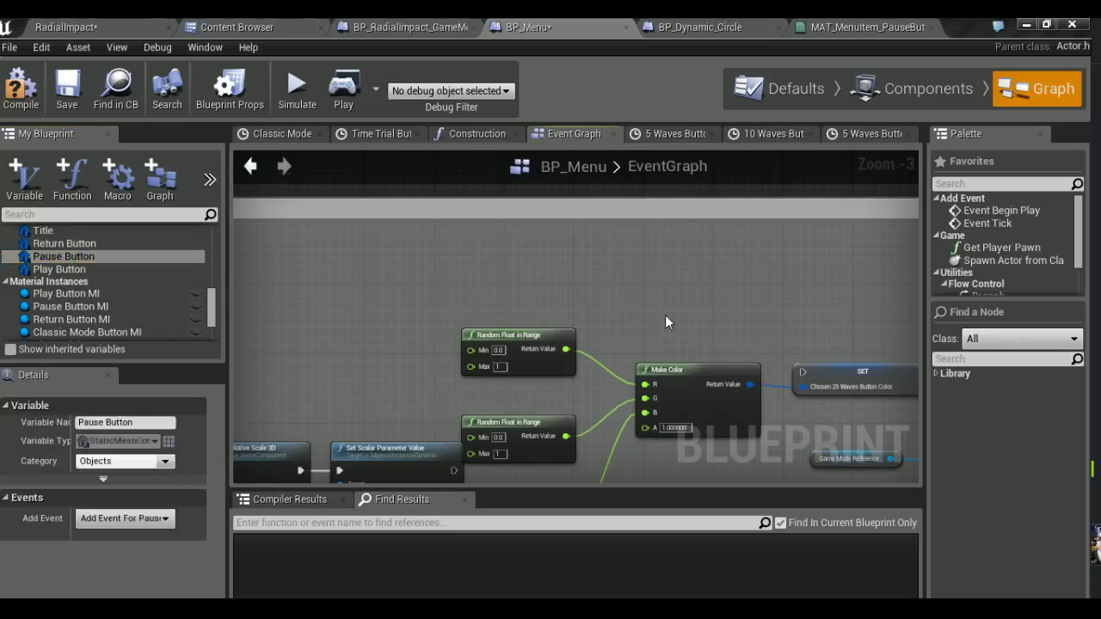
Add an OnBeginCursorOver event for the Pause Button and wire it to the SET node
{"action": "right_click", "coordinate": [665, 317]}
{"action": "left_click", "coordinate": [675, 320]}
{"action": "left_click", "coordinate": [682, 343]}
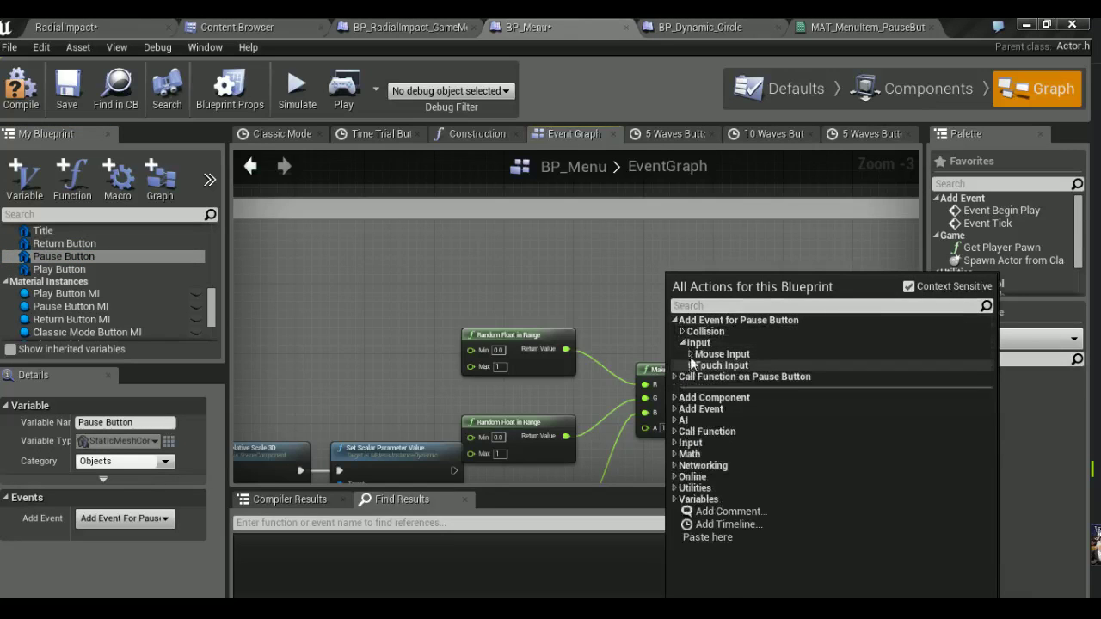
{"action": "left_click", "coordinate": [690, 354]}
{"action": "left_click", "coordinate": [747, 368]}
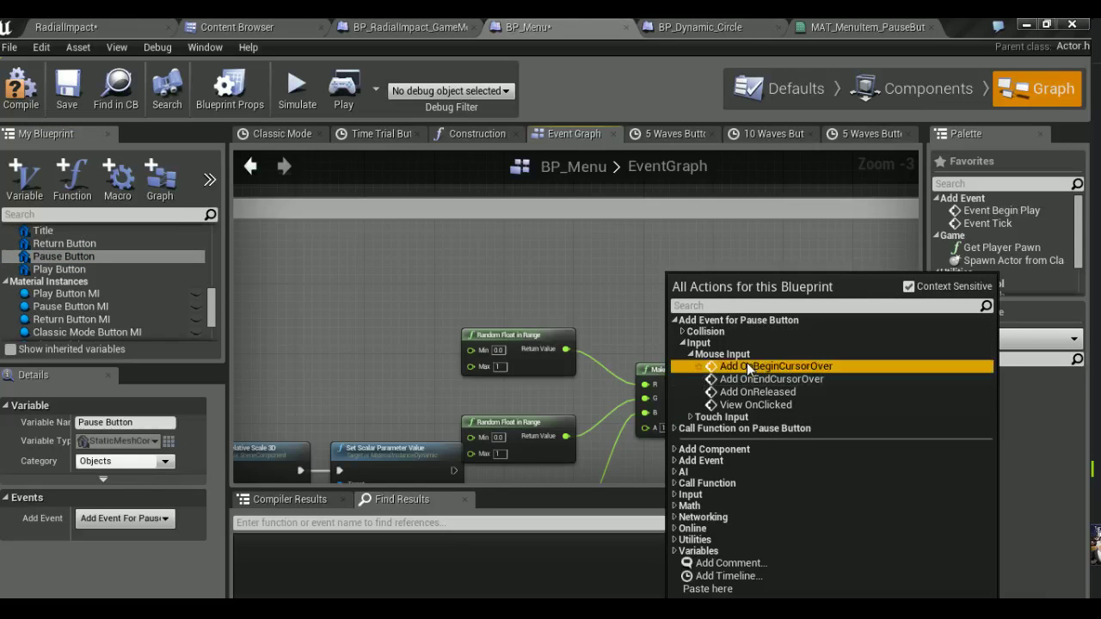
{"action": "left_click_drag", "start_coordinate": [693, 344], "coordinate": [637, 345]}
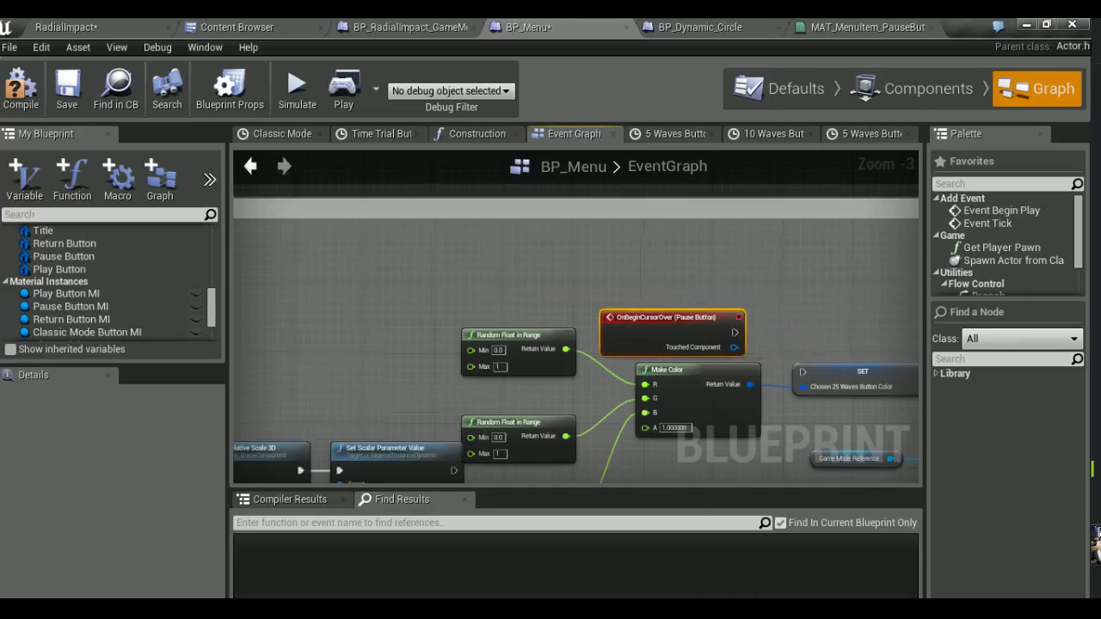
{"action": "right_click_drag", "start_coordinate": [733, 333], "coordinate": [566, 331]}
{"action": "left_click_drag", "start_coordinate": [568, 330], "coordinate": [638, 381]}
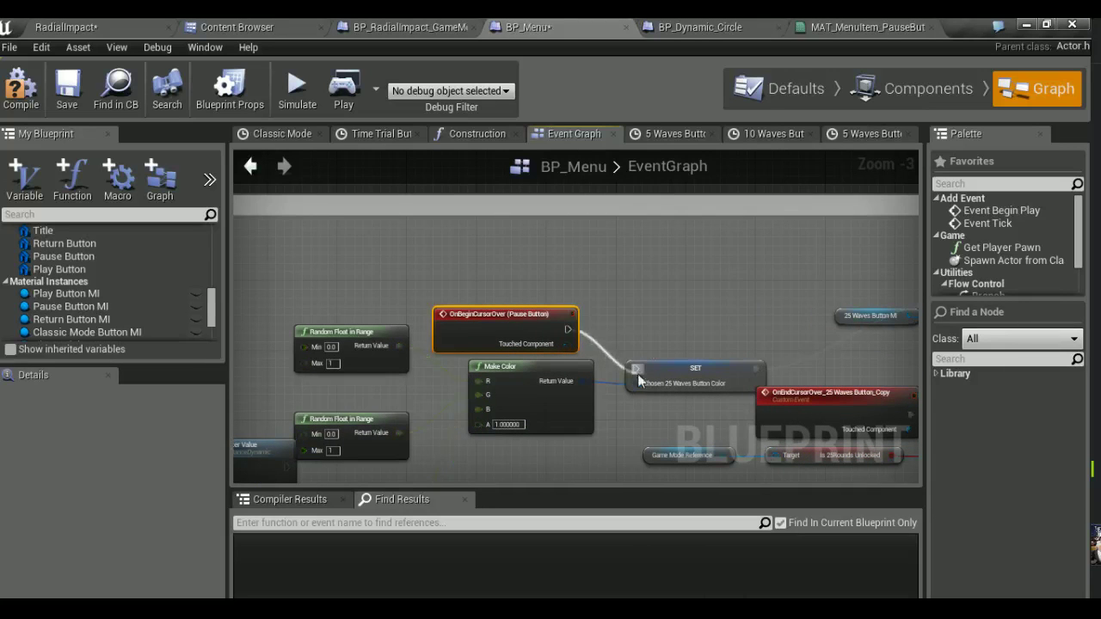
Replace the old SET with Make Color promoted to a 'Chosen Pause Button Color' variable
{"action": "right_click_drag", "start_coordinate": [638, 382], "coordinate": [565, 299]}
{"action": "left_click", "coordinate": [574, 322]}
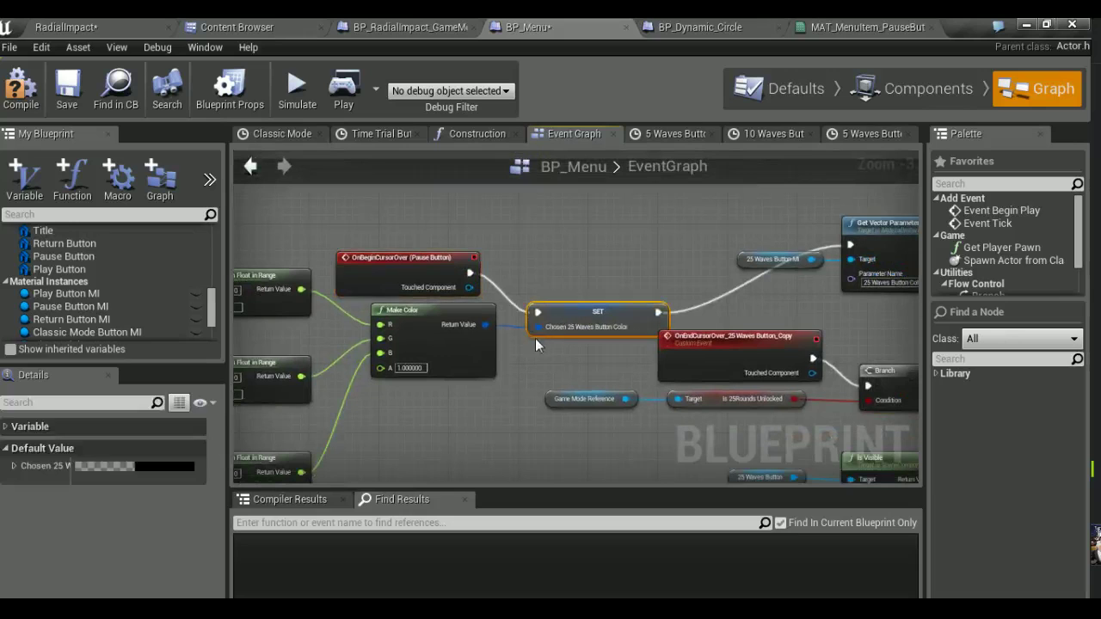
{"action": "key", "text": "Delete"}
{"action": "left_click_drag", "start_coordinate": [485, 324], "coordinate": [564, 324]}
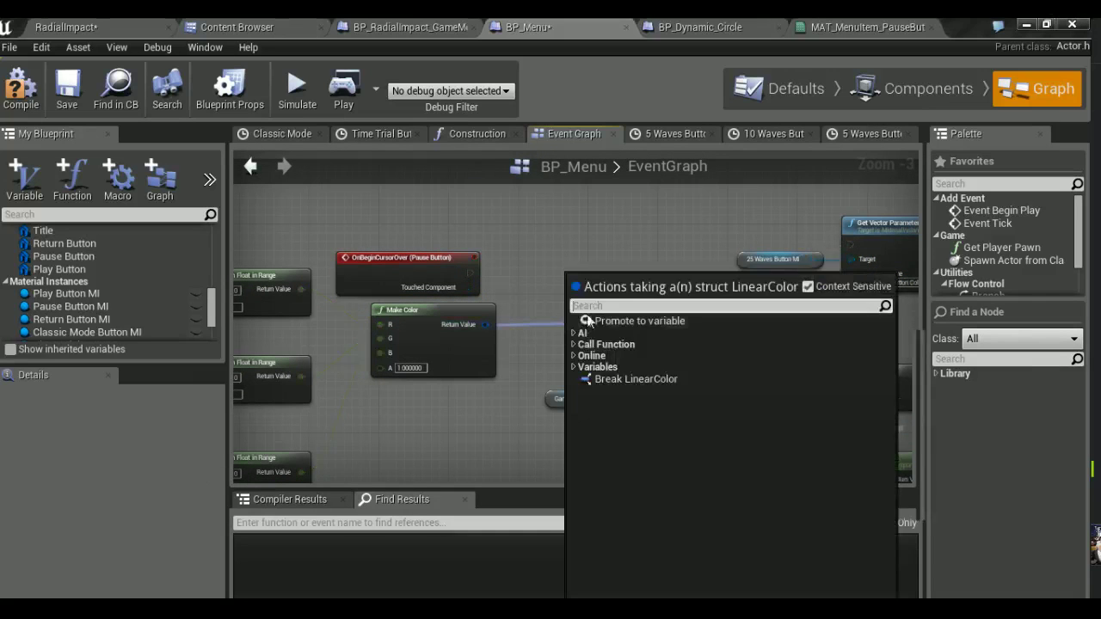
{"action": "left_click", "coordinate": [606, 322]}
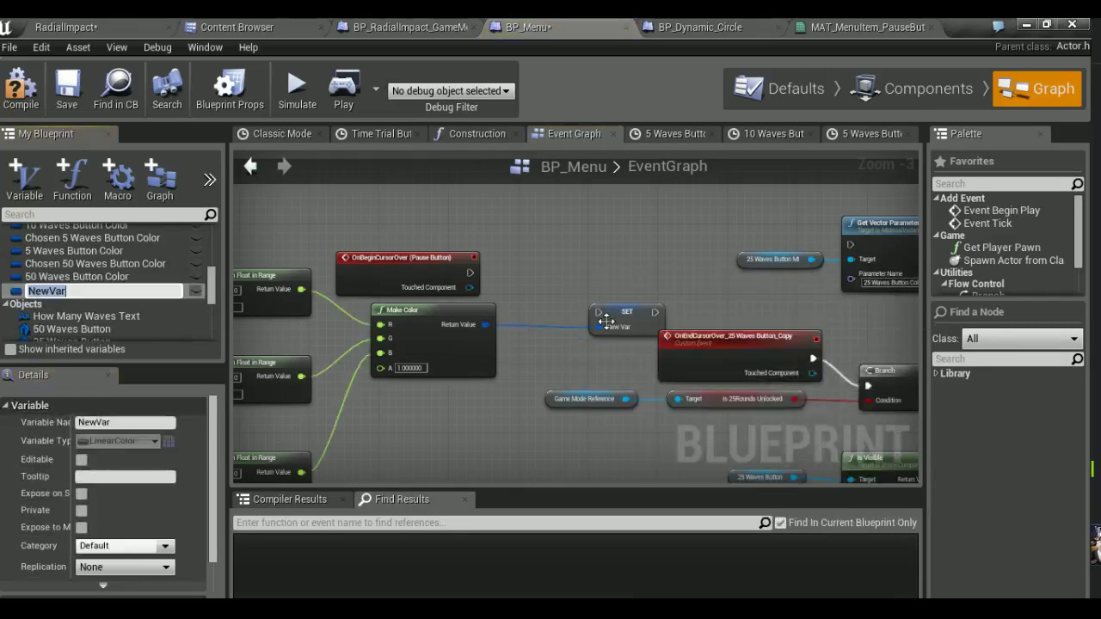
{"action": "type", "text": "Chosen Pause Button Colo"}
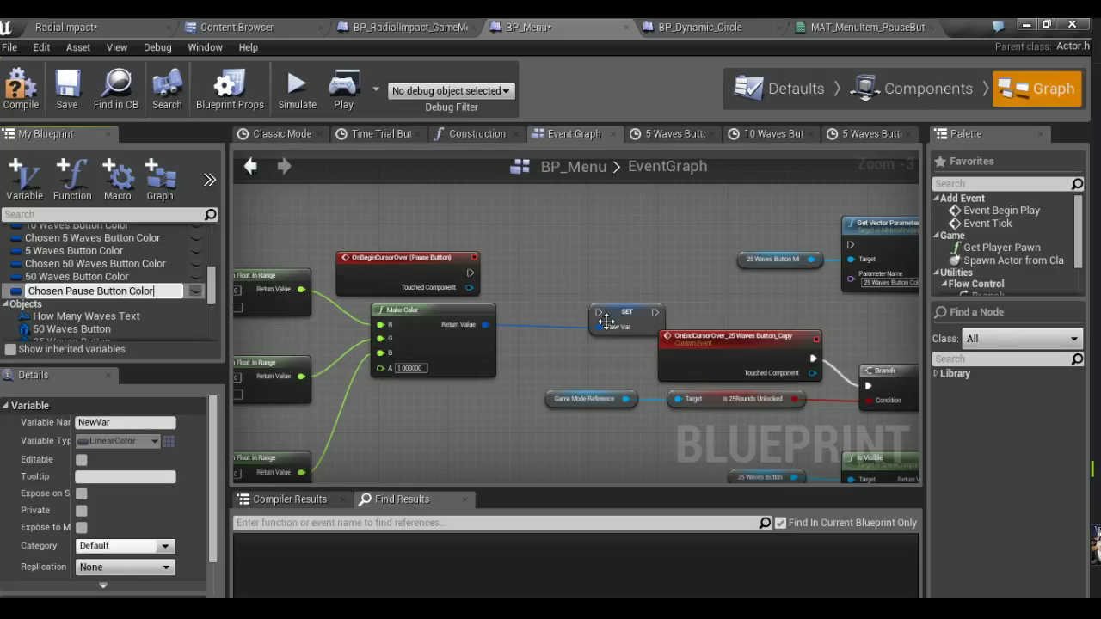
{"action": "key", "text": "Return"}
{"action": "left_click_drag", "start_coordinate": [469, 273], "coordinate": [638, 320]}
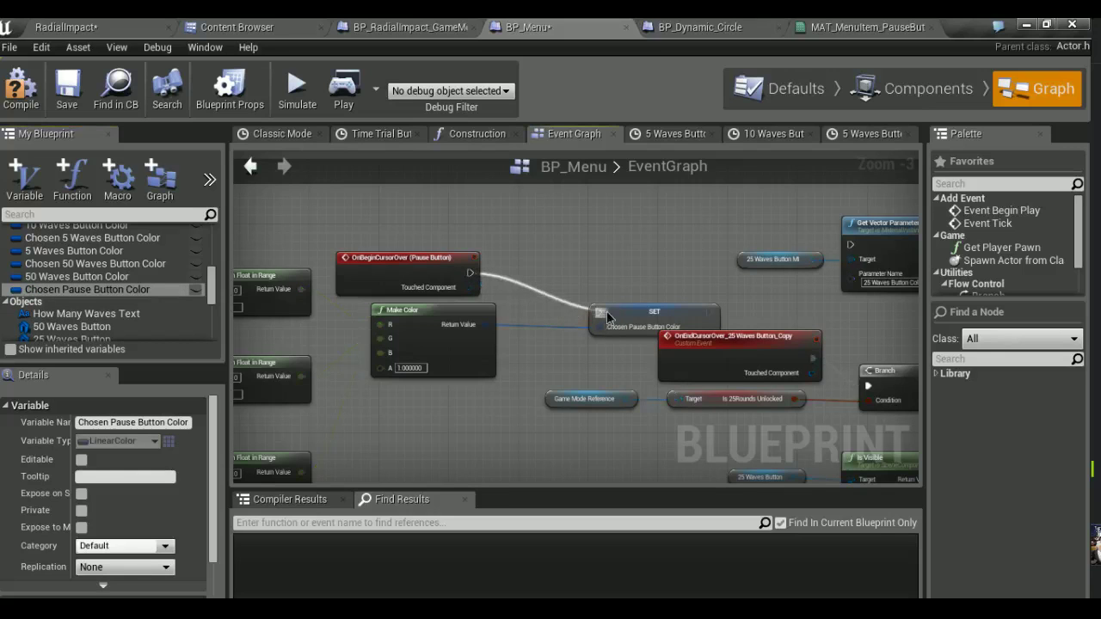
{"action": "left_click", "coordinate": [637, 320]}
{"action": "right_click_drag", "start_coordinate": [777, 267], "coordinate": [531, 271]}
{"action": "left_click_drag", "start_coordinate": [533, 239], "coordinate": [601, 285]}
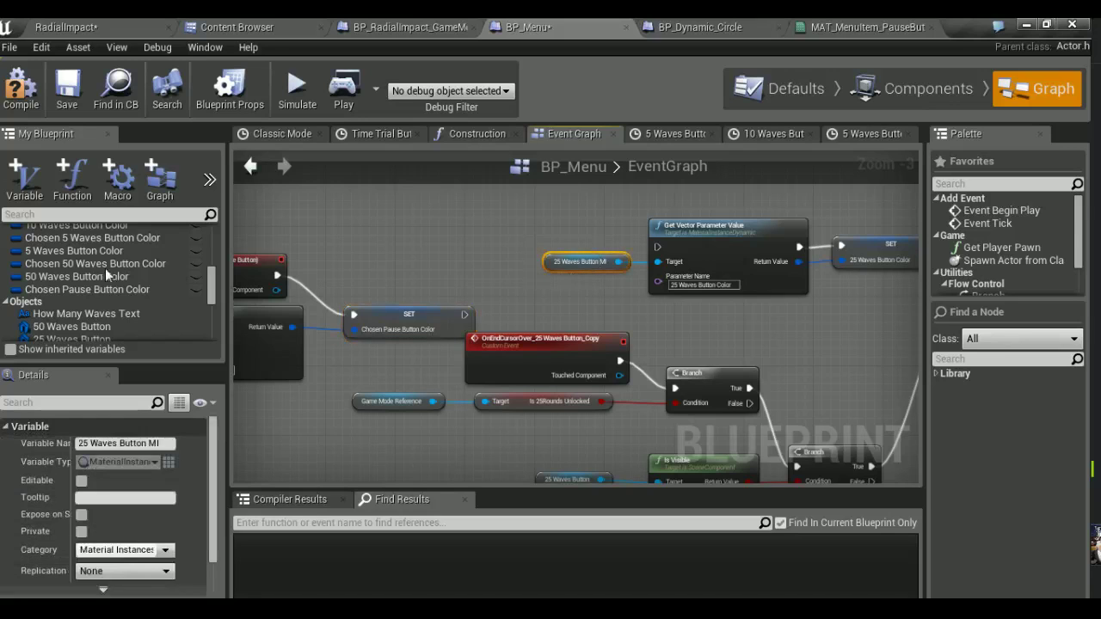
Delete the 25 Waves Button MI reference and discard a mistakenly added Pause Button node
{"action": "key", "text": "Delete"}
{"action": "scroll", "coordinate": [86, 305], "scroll_direction": "down", "scroll_amount": 3}
{"action": "scroll", "coordinate": [86, 306], "scroll_direction": "down", "scroll_amount": 1}
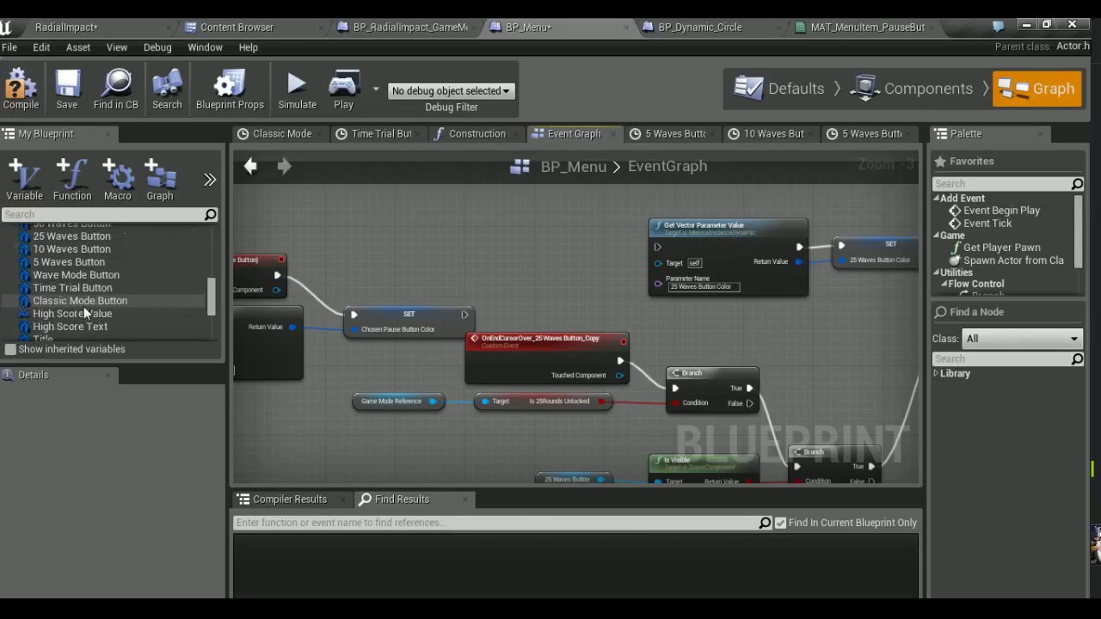
{"action": "scroll", "coordinate": [83, 306], "scroll_direction": "down", "scroll_amount": 2}
{"action": "left_click", "coordinate": [63, 314]}
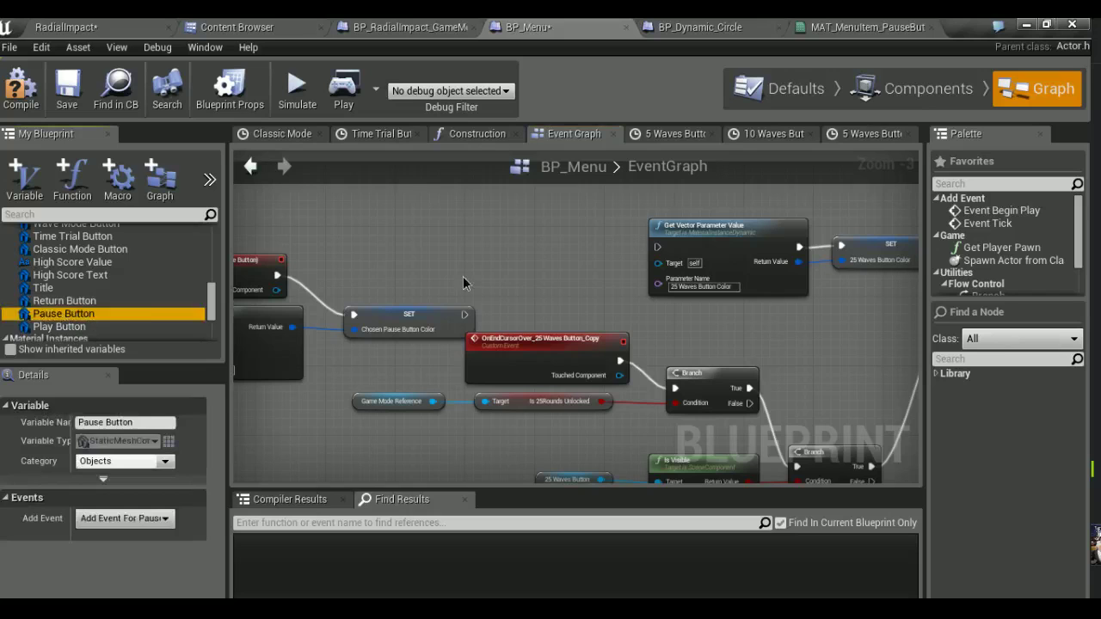
{"action": "key", "text": "ctrl+v"}
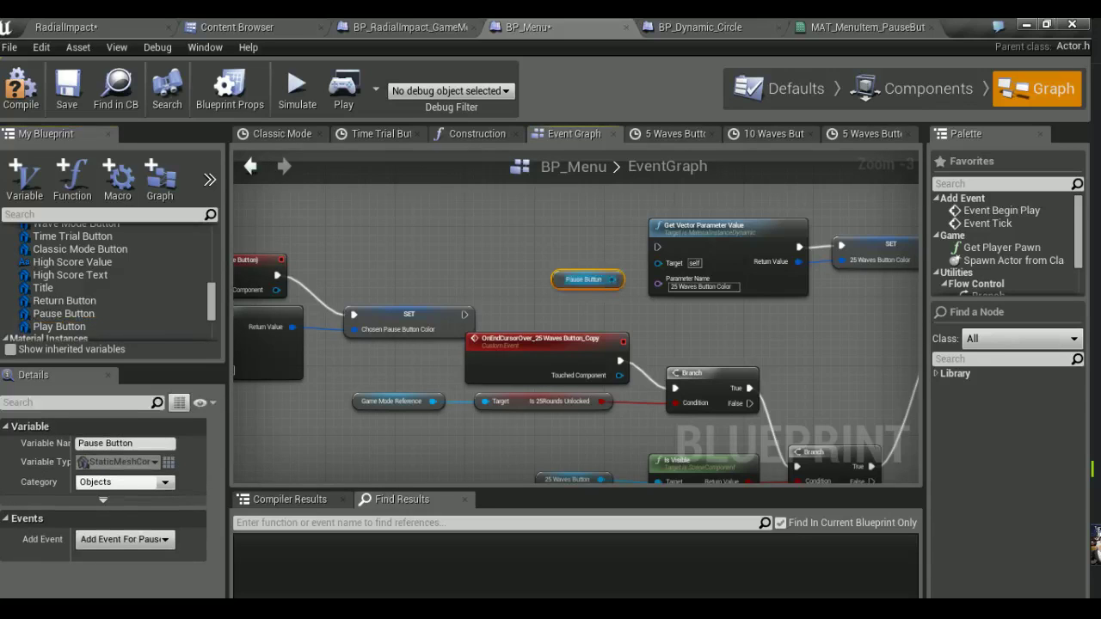
{"action": "left_click_drag", "start_coordinate": [658, 264], "coordinate": [610, 280]}
{"action": "key", "text": "Delete"}
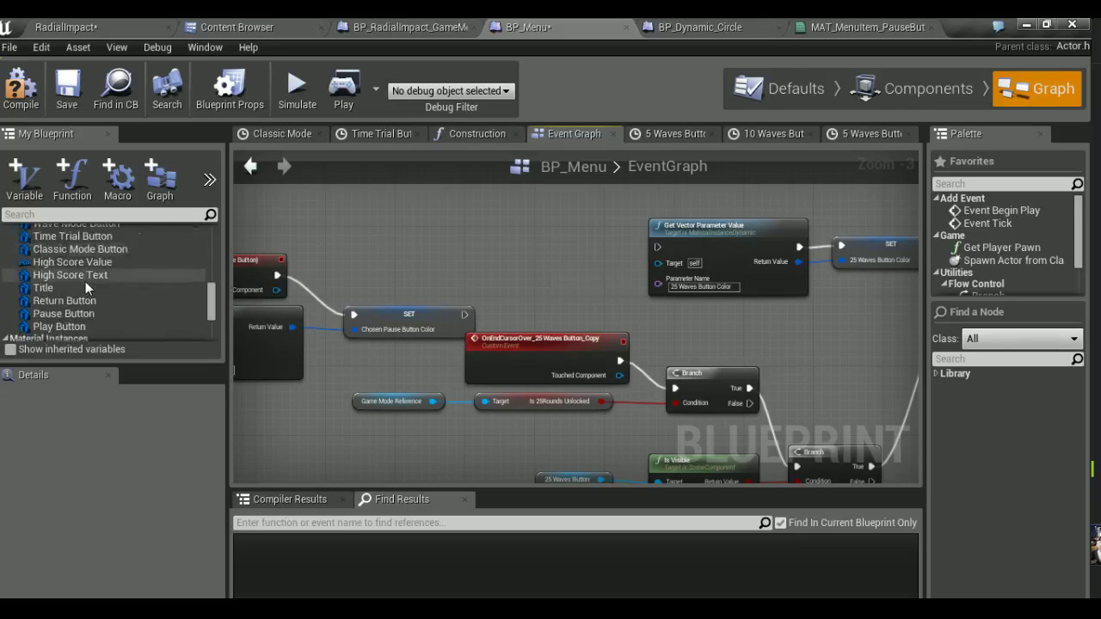
Feed a Pause Button MI reference into the Get Vector Parameter Value Target
{"action": "scroll", "coordinate": [86, 281], "scroll_direction": "down", "scroll_amount": 5}
{"action": "scroll", "coordinate": [85, 281], "scroll_direction": "down", "scroll_amount": 1}
{"action": "scroll", "coordinate": [85, 281], "scroll_direction": "up", "scroll_amount": 1}
{"action": "scroll", "coordinate": [85, 281], "scroll_direction": "up", "scroll_amount": 1}
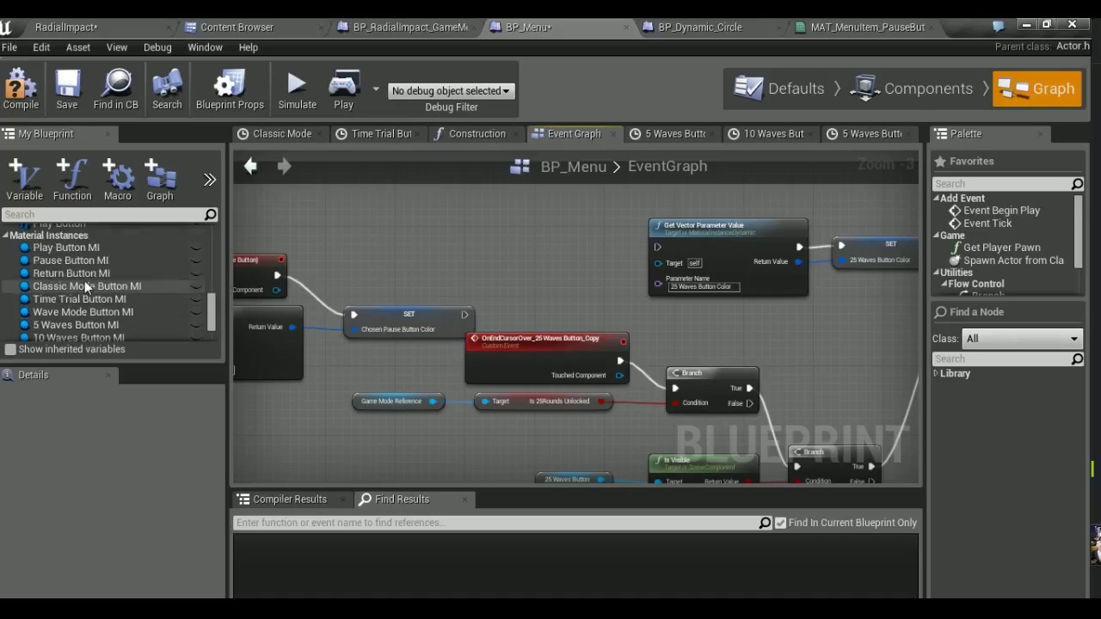
{"action": "left_click", "coordinate": [64, 262]}
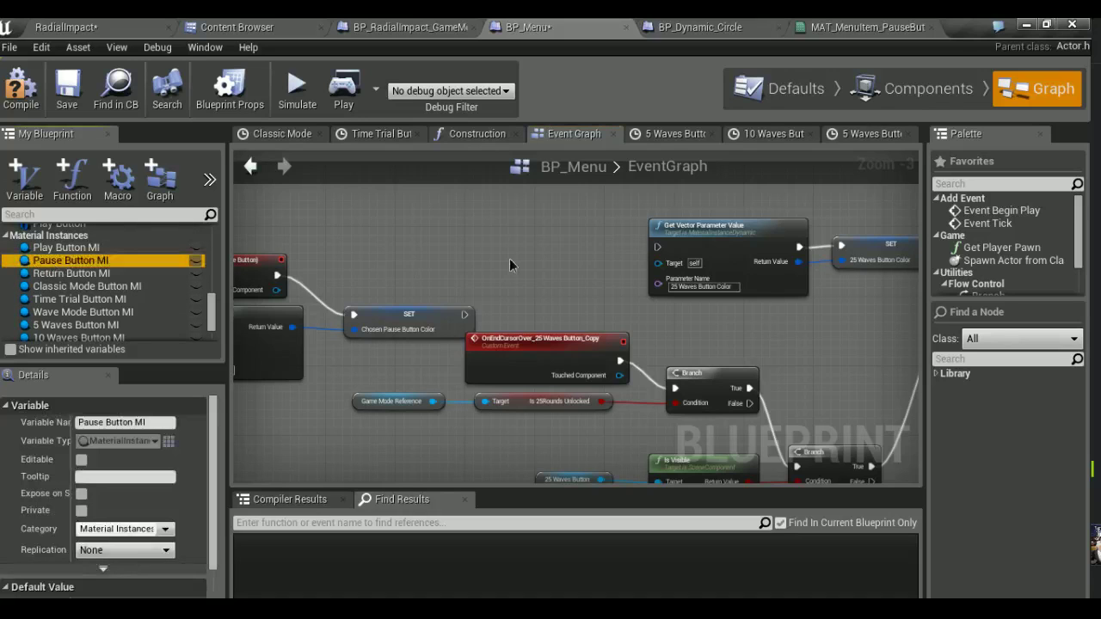
{"action": "key", "text": "ctrl+v"}
{"action": "left_click_drag", "start_coordinate": [575, 270], "coordinate": [657, 262]}
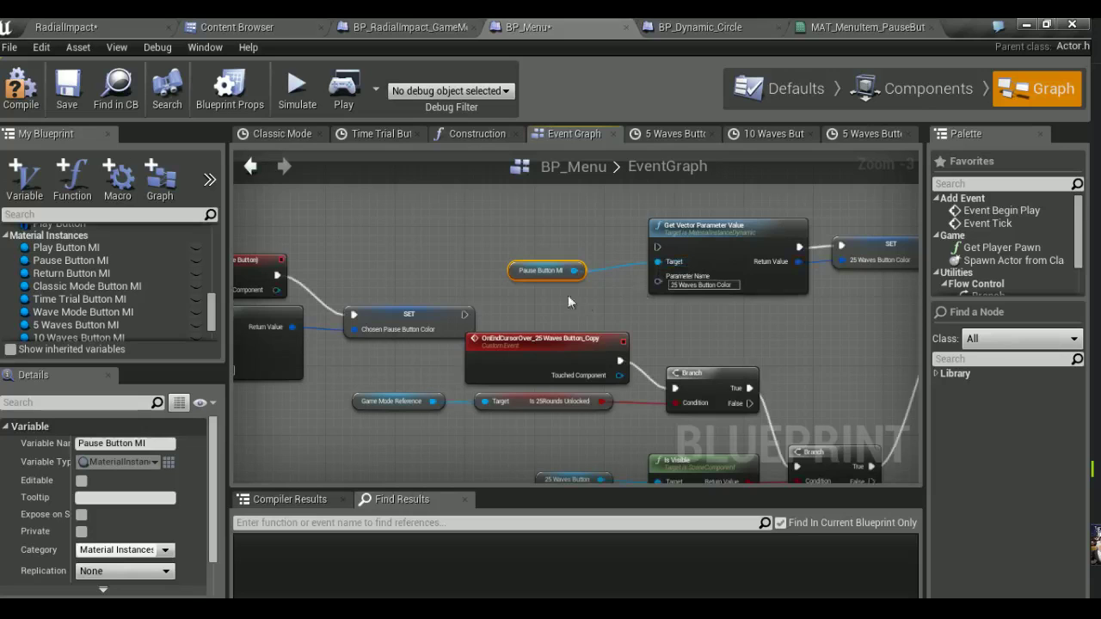
Copy the Pause Button and Is Visible nodes and paste them below the hover event
{"action": "right_click_drag", "start_coordinate": [567, 295], "coordinate": [718, 297]}
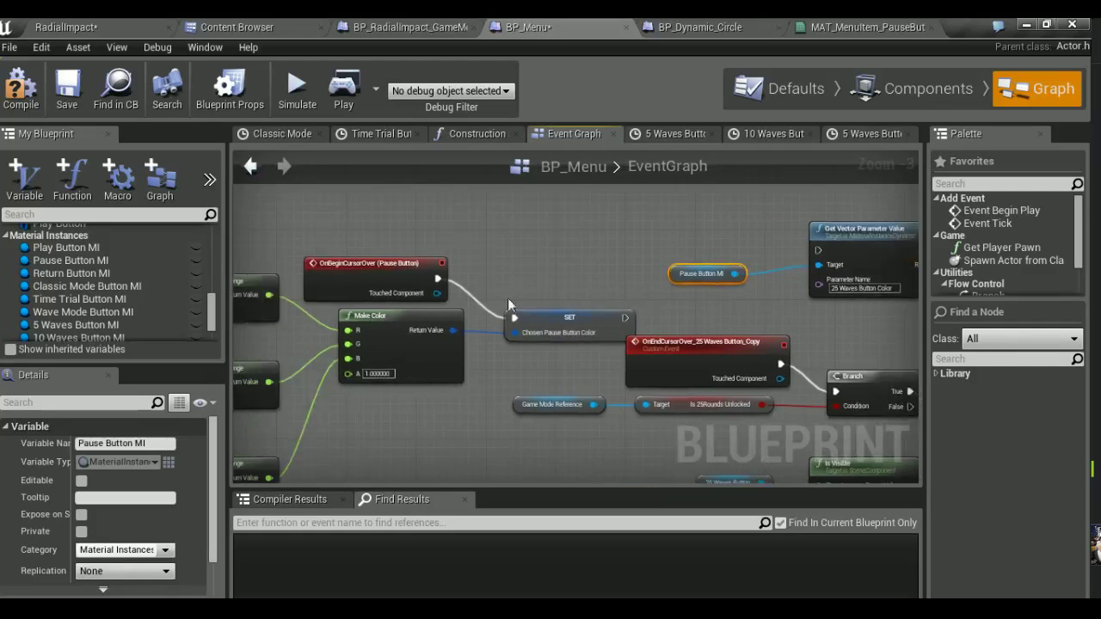
{"action": "scroll", "coordinate": [507, 305], "scroll_direction": "down", "scroll_amount": 3}
{"action": "right_click_drag", "start_coordinate": [508, 305], "coordinate": [603, 274]}
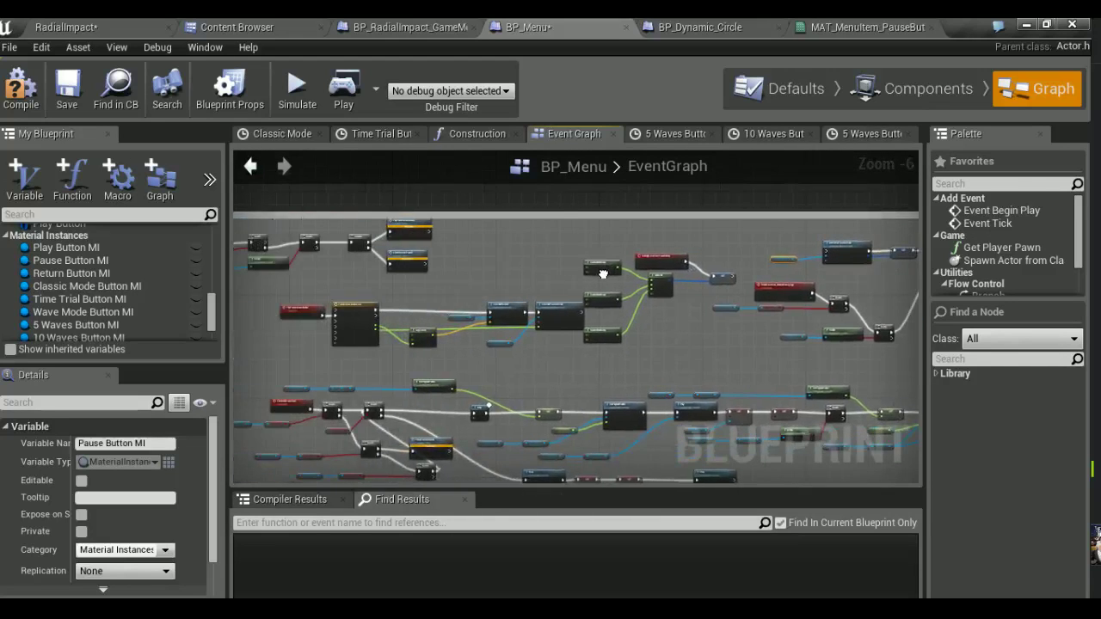
{"action": "scroll", "coordinate": [512, 284], "scroll_direction": "up", "scroll_amount": 4}
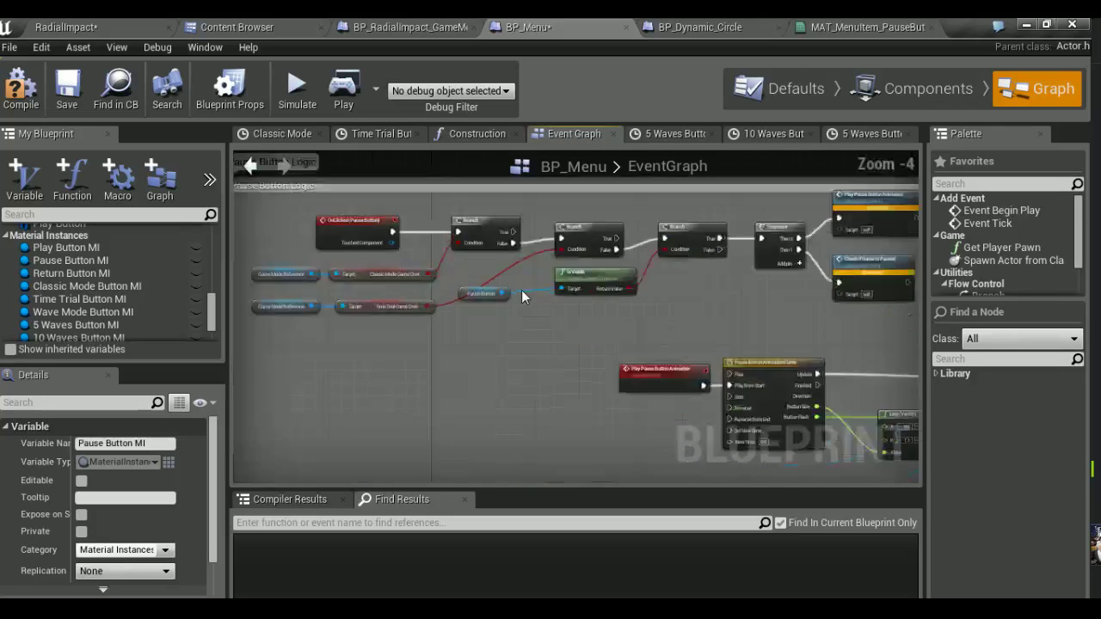
{"action": "left_click_drag", "start_coordinate": [478, 270], "coordinate": [639, 313]}
{"action": "scroll", "coordinate": [602, 323], "scroll_direction": "down", "scroll_amount": 3}
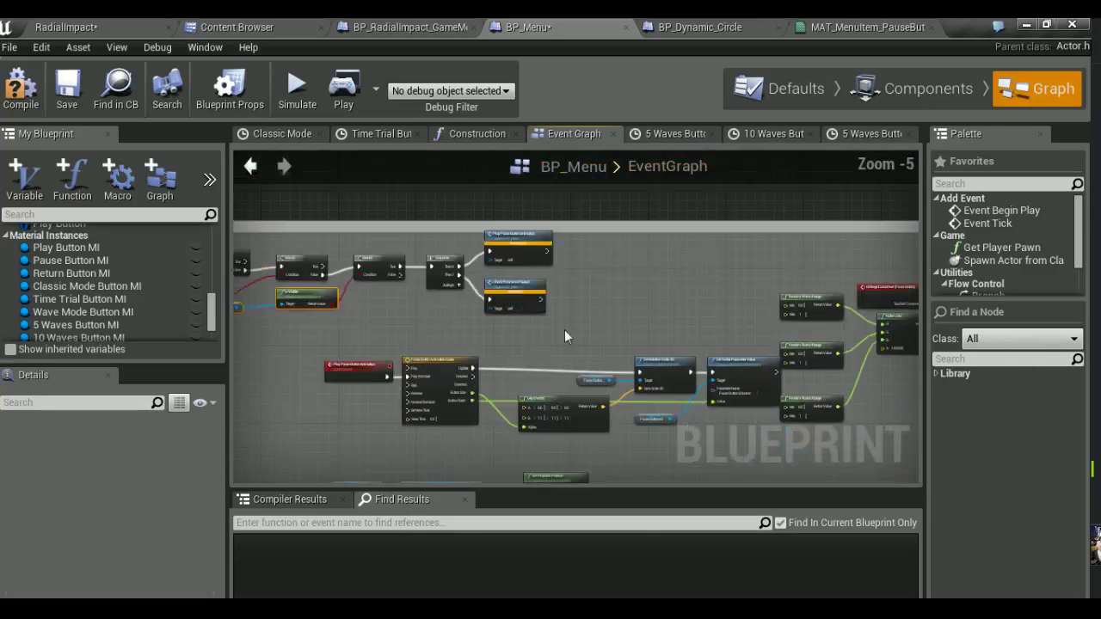
{"action": "right_click_drag", "start_coordinate": [564, 329], "coordinate": [434, 319]}
{"action": "scroll", "coordinate": [532, 315], "scroll_direction": "up", "scroll_amount": 2}
{"action": "left_click_drag", "start_coordinate": [567, 274], "coordinate": [401, 186]}
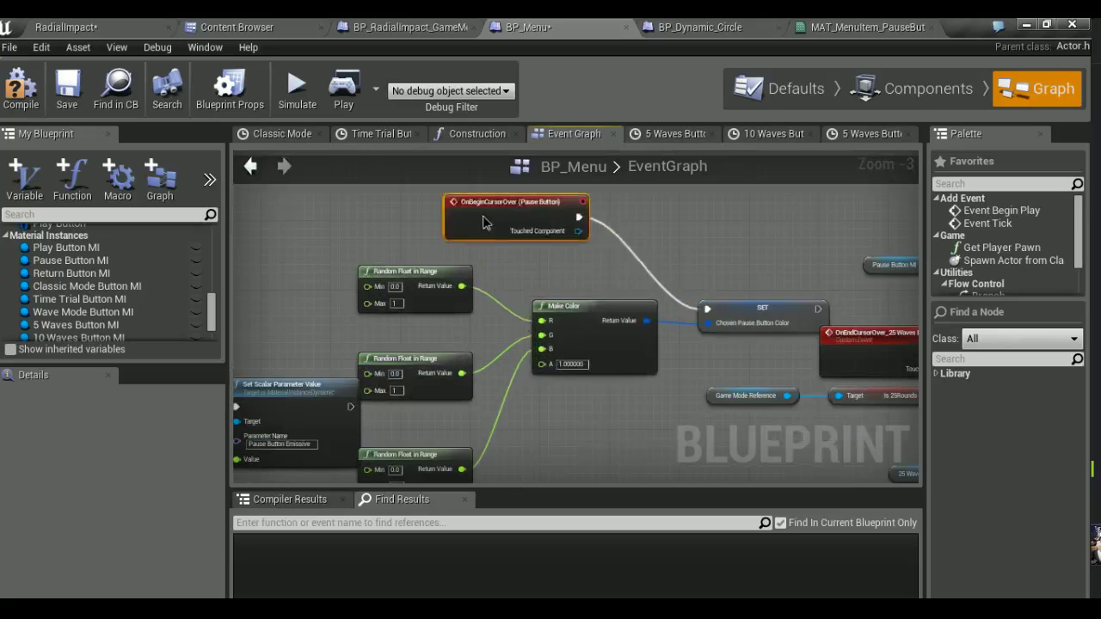
{"action": "left_click", "coordinate": [400, 234]}
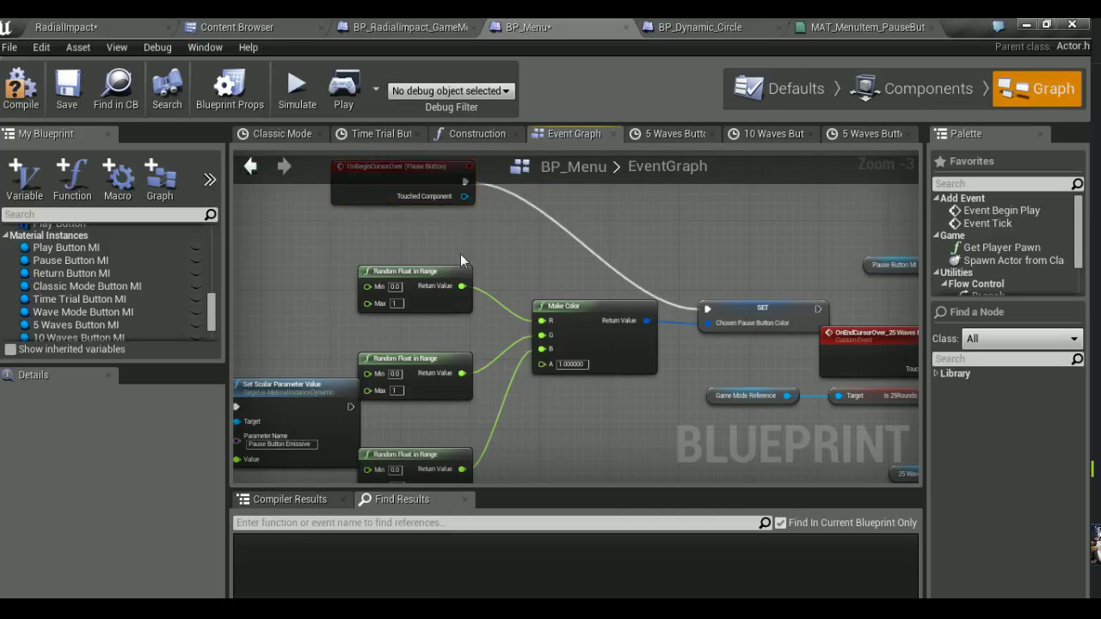
{"action": "right_click_drag", "start_coordinate": [460, 253], "coordinate": [460, 292]}
{"action": "key", "text": "ctrl+v"}
{"action": "mouse_move", "coordinate": [498, 264]}
{"action": "left_mouse_down"}
{"action": "mouse_move", "coordinate": [398, 276]}
{"action": "mouse_move", "coordinate": [520, 284]}
{"action": "left_mouse_up"}
Add a Branch on Is Visible so the hover event runs the SET only when true
{"action": "type", "text": "branch"}
{"action": "key", "text": "Return"}
{"action": "left_click_drag", "start_coordinate": [547, 294], "coordinate": [551, 275]}
{"action": "left_click_drag", "start_coordinate": [465, 222], "coordinate": [531, 274]}
{"action": "right_click_drag", "start_coordinate": [587, 323], "coordinate": [510, 292]}
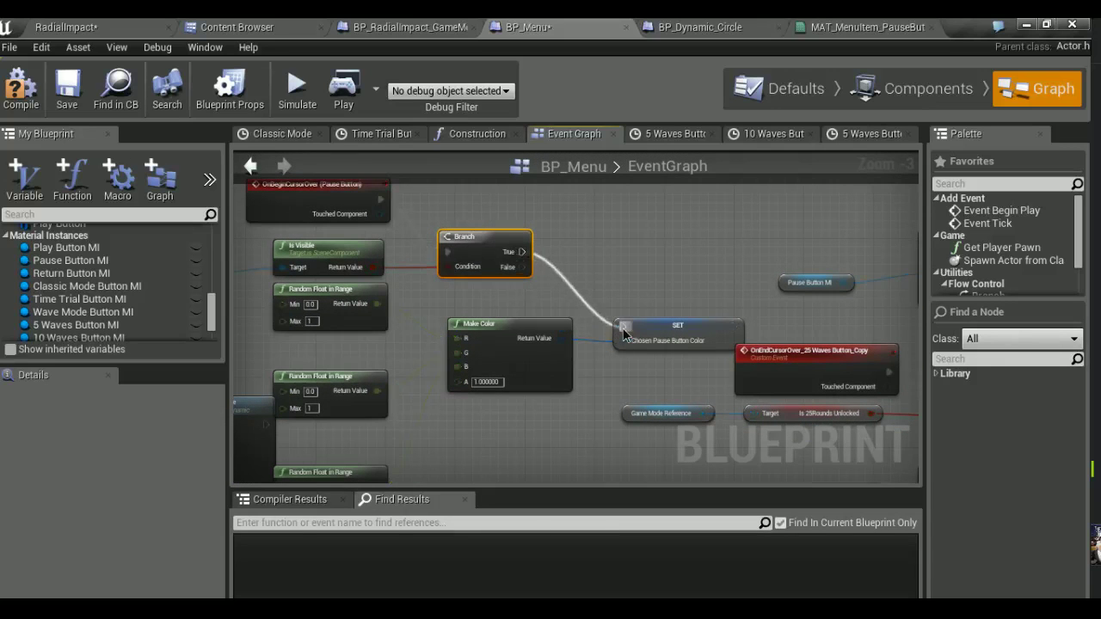
Set the Get Vector Parameter Value parameter name to 'Pause Button Color'
{"action": "right_click_drag", "start_coordinate": [755, 281], "coordinate": [452, 279]}
{"action": "left_click", "coordinate": [526, 281]}
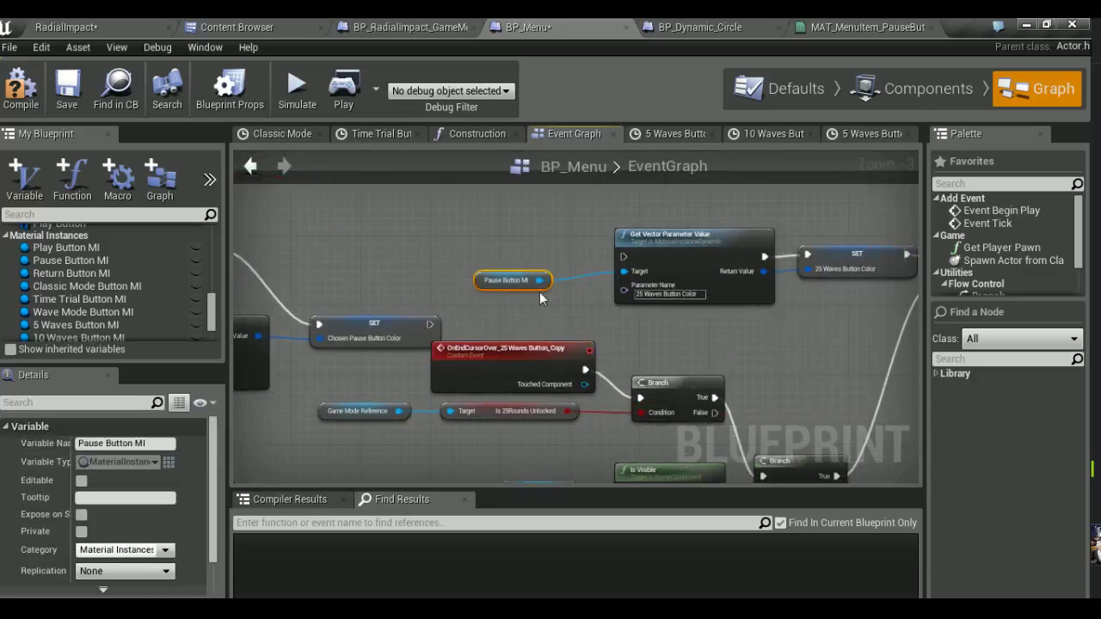
{"action": "left_click_drag", "start_coordinate": [520, 280], "coordinate": [559, 272]}
{"action": "left_click", "coordinate": [864, 27]}
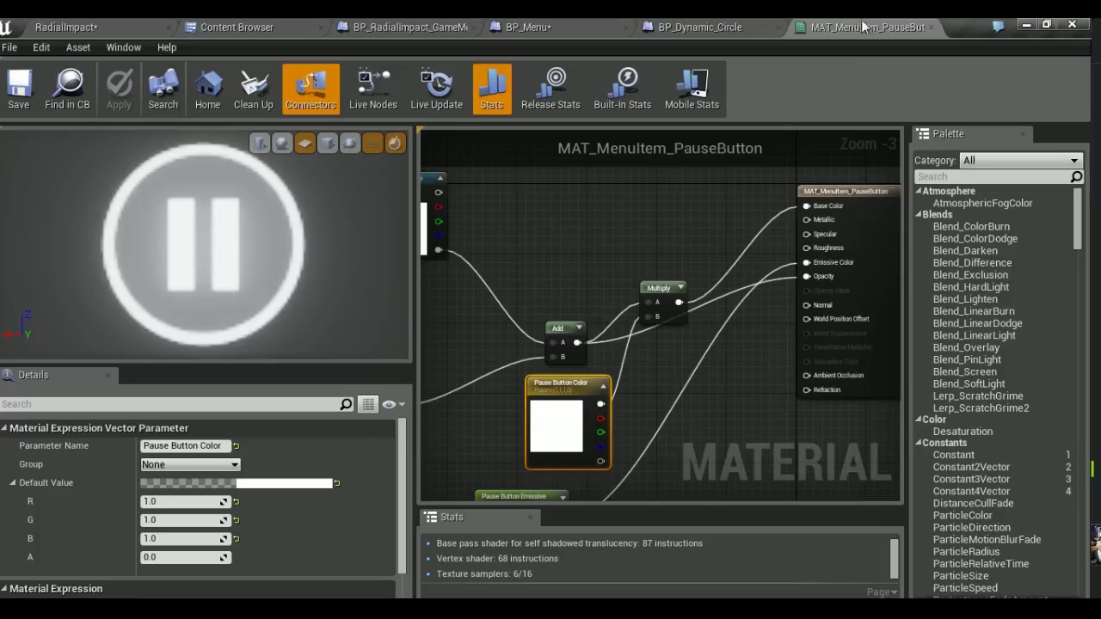
{"action": "left_click", "coordinate": [528, 27]}
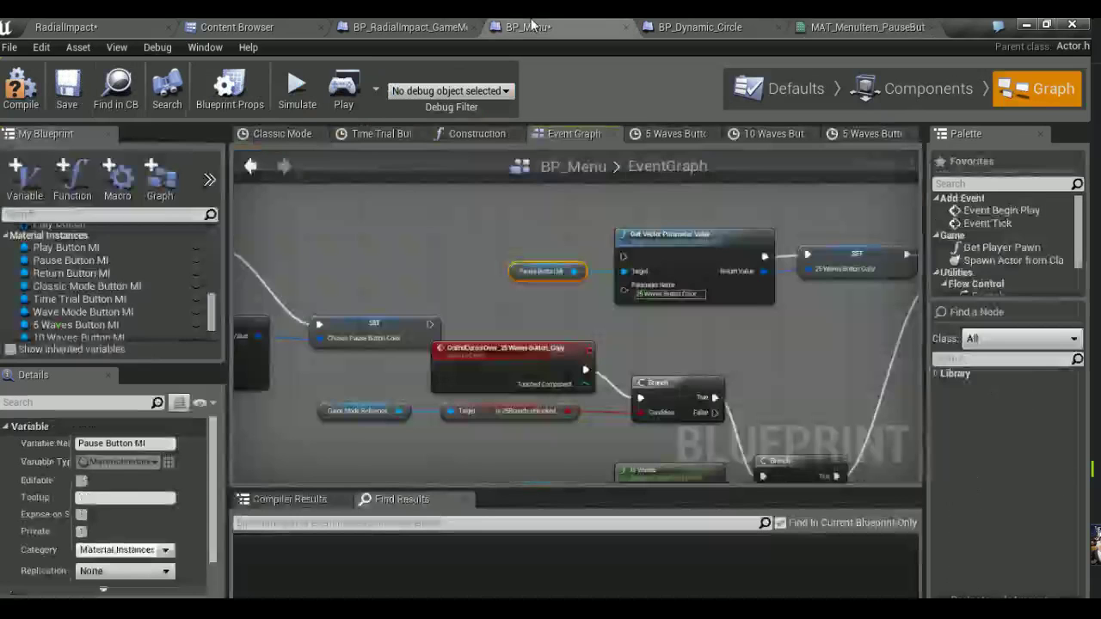
{"action": "left_click", "coordinate": [666, 293]}
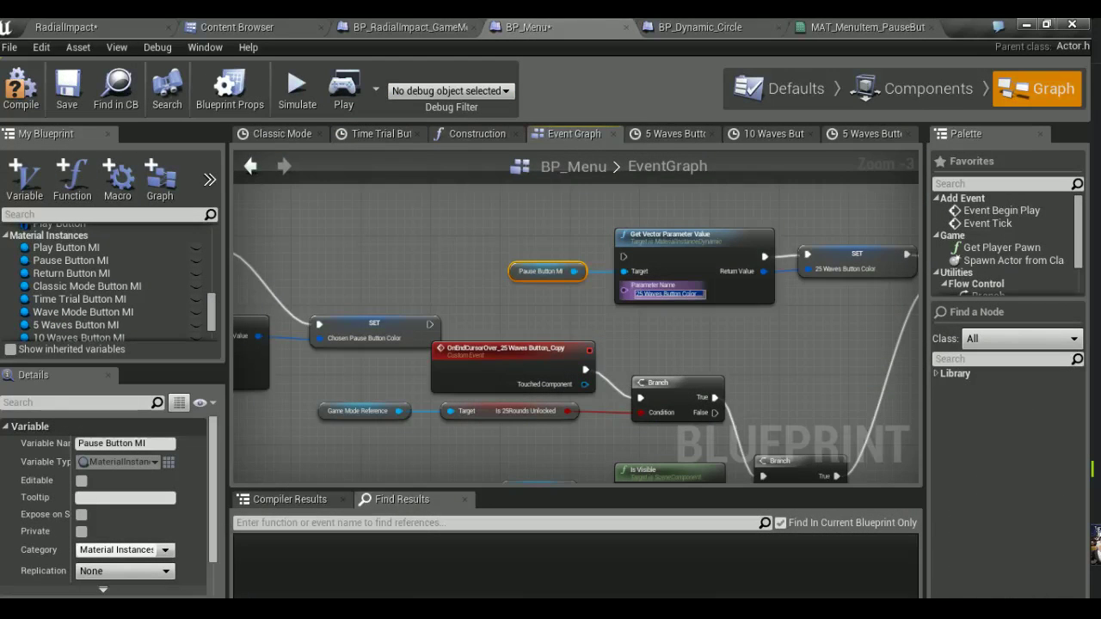
{"action": "type", "text": "Pause Button Color"}
{"action": "key", "text": "Return"}
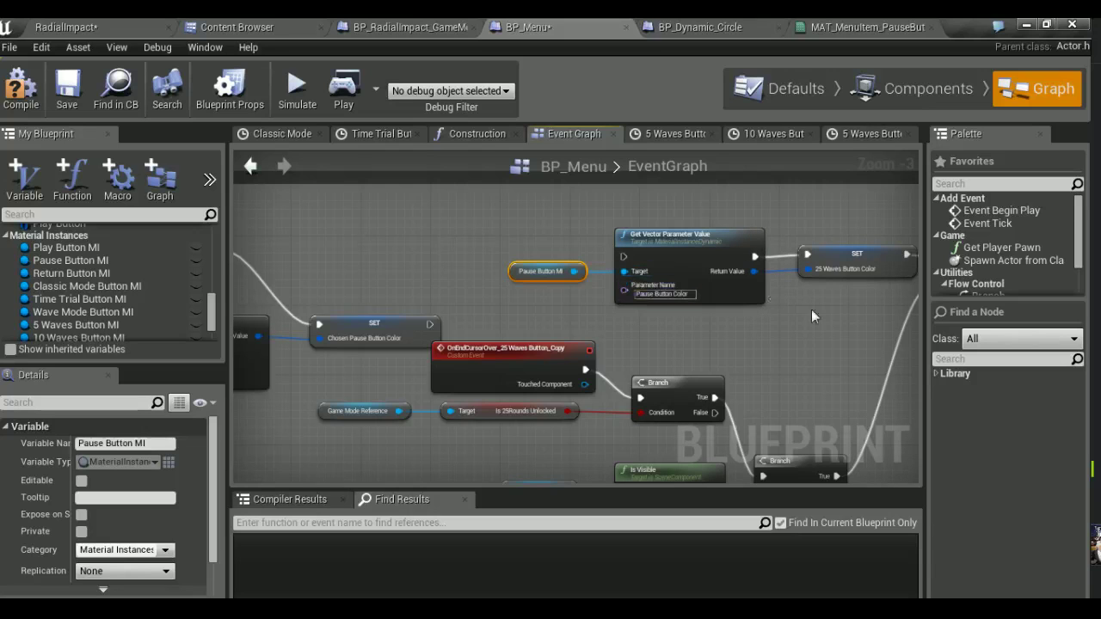
Replace SET 25 Waves Button Color with a new 'Pause Button Color' variable from the return value
{"action": "right_click_drag", "start_coordinate": [842, 358], "coordinate": [731, 375]}
{"action": "left_click", "coordinate": [722, 280]}
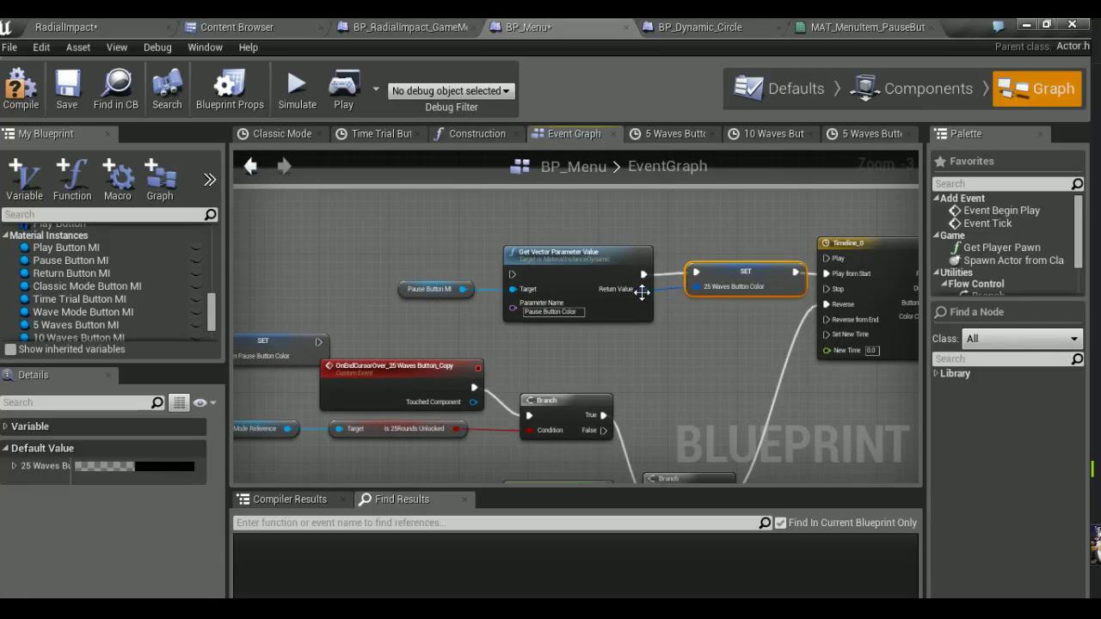
{"action": "key", "text": "Delete"}
{"action": "left_click_drag", "start_coordinate": [643, 289], "coordinate": [678, 287]}
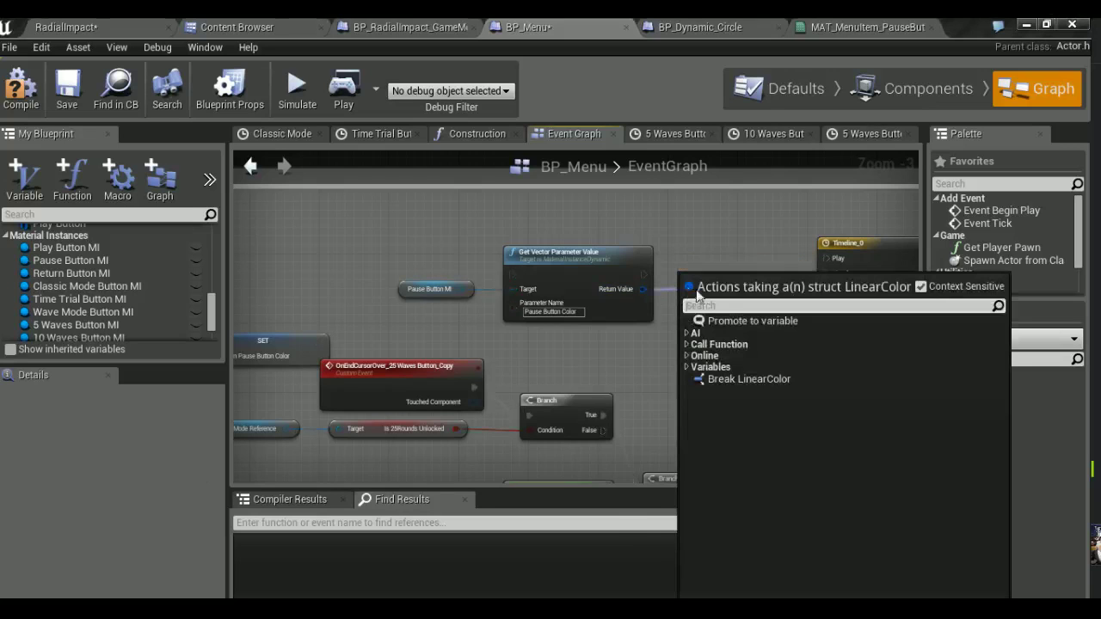
{"action": "left_click", "coordinate": [730, 321]}
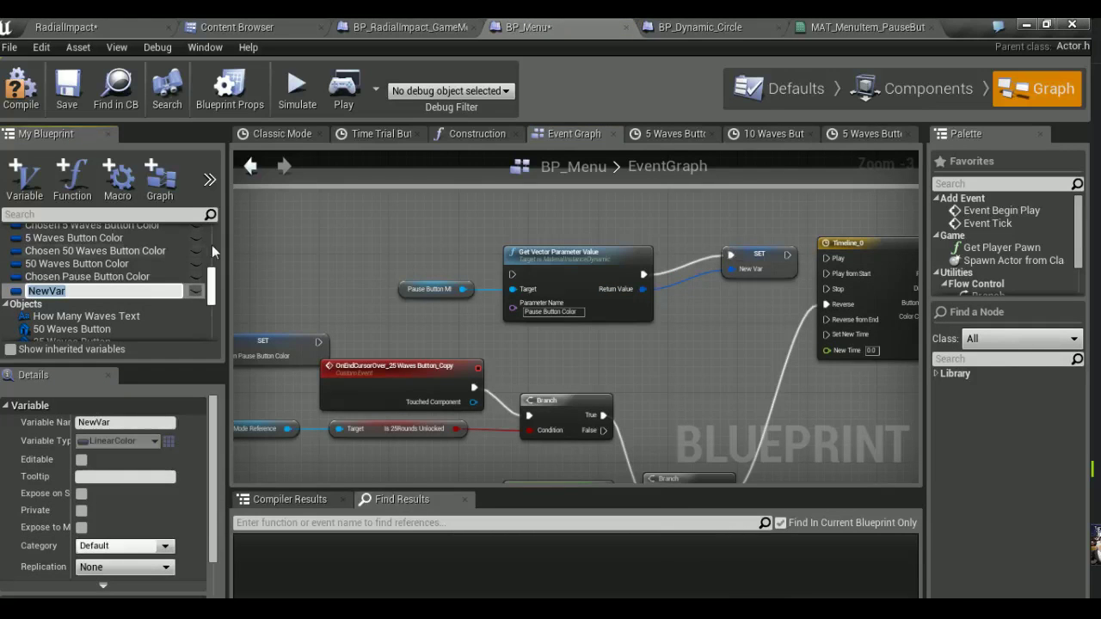
{"action": "type", "text": "Pause Button Color"}
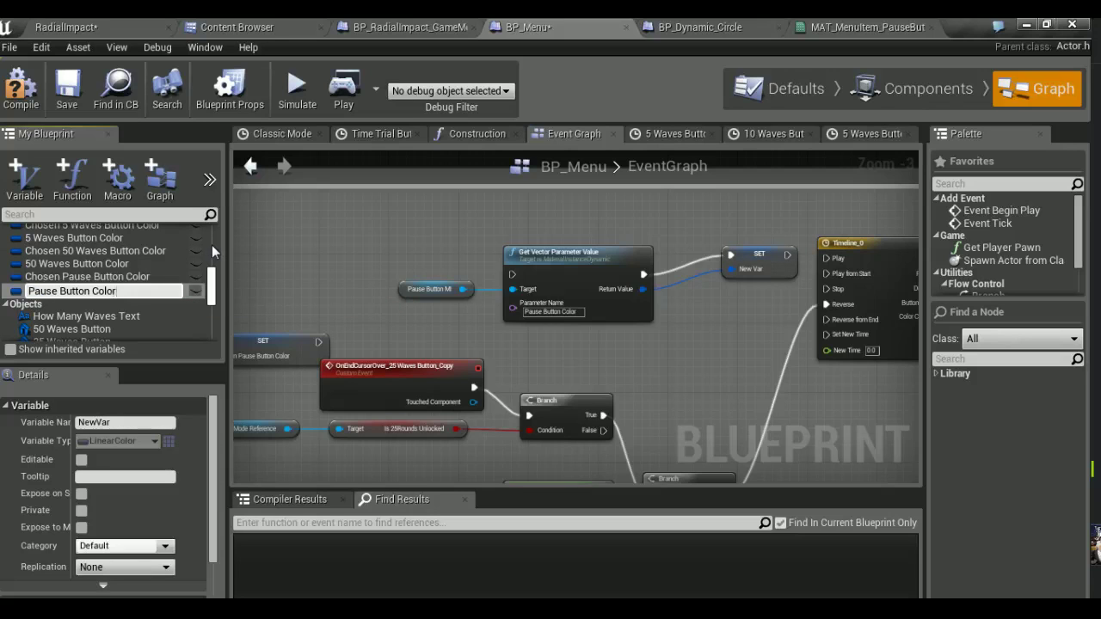
{"action": "key", "text": "Return"}
{"action": "mouse_move", "coordinate": [768, 259]}
{"action": "left_mouse_down"}
{"action": "mouse_move", "coordinate": [731, 275]}
{"action": "mouse_move", "coordinate": [826, 273]}
{"action": "left_mouse_up"}
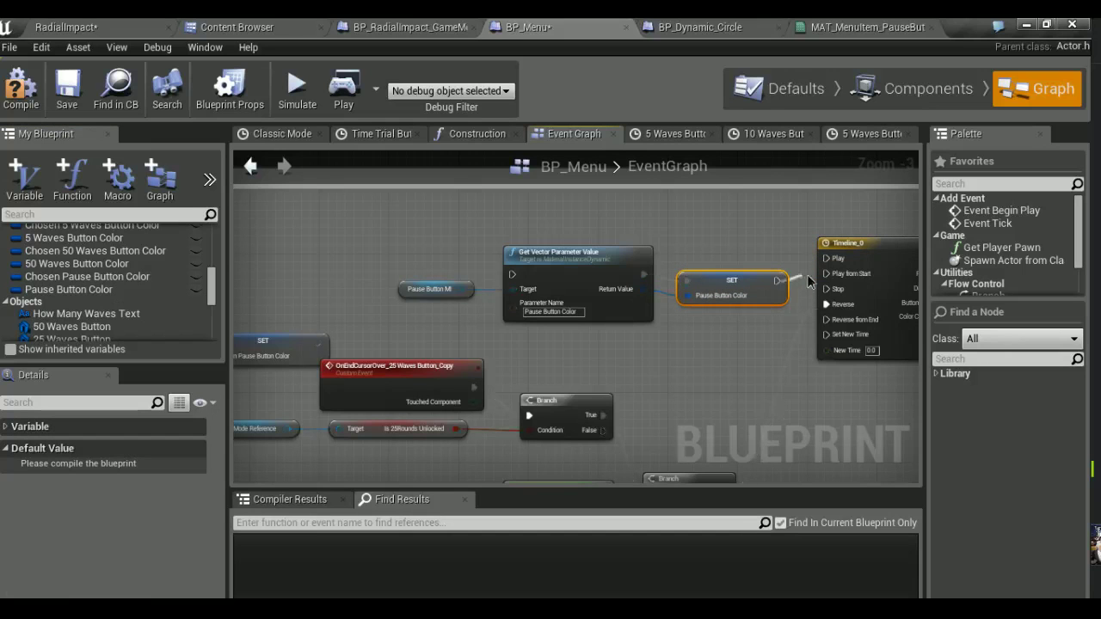
{"action": "right_click_drag", "start_coordinate": [620, 433], "coordinate": [637, 283]}
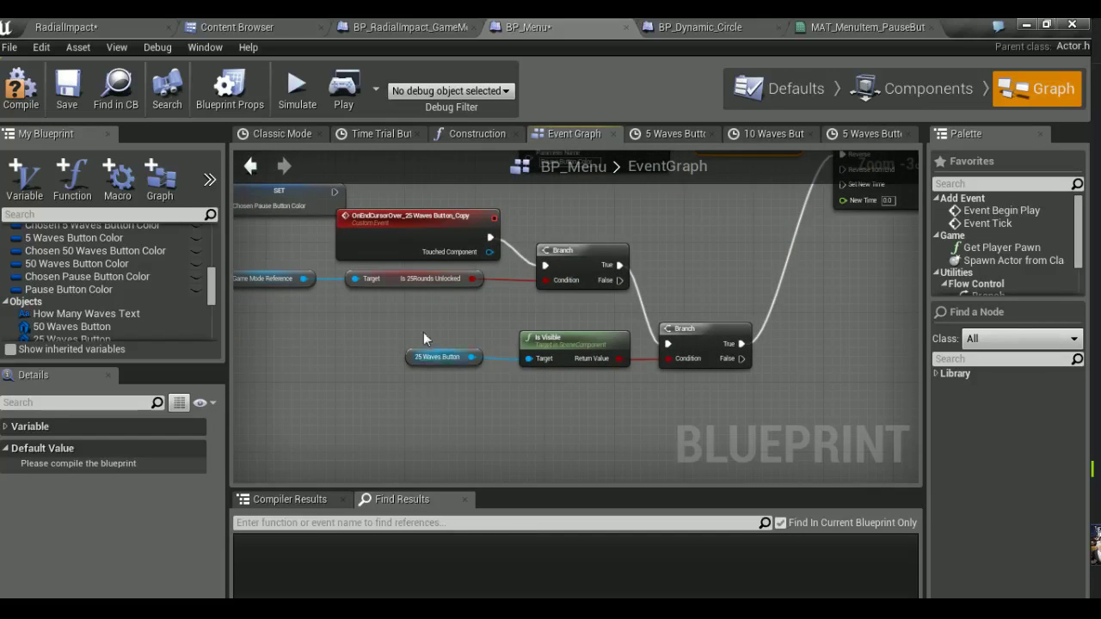
Delete the copied 25Rounds unlock check nodes and the old OnEndCursorOver event
{"action": "right_click_drag", "start_coordinate": [425, 351], "coordinate": [563, 429]}
{"action": "left_click", "coordinate": [550, 306]}
{"action": "left_click_drag", "start_coordinate": [353, 379], "coordinate": [731, 340]}
{"action": "key", "text": "Delete"}
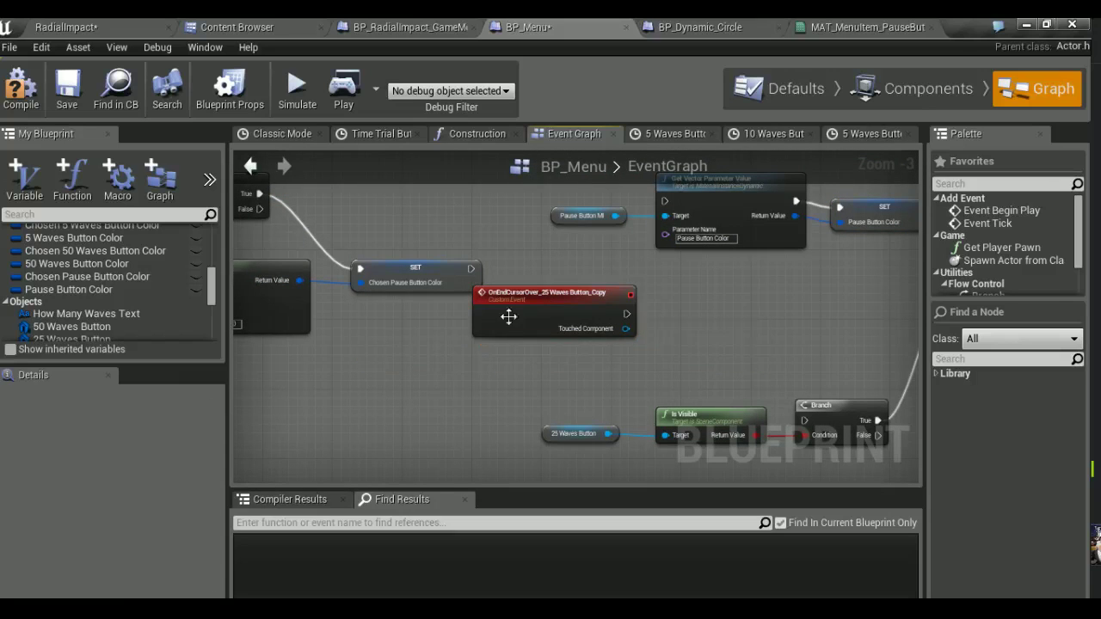
{"action": "left_click", "coordinate": [505, 325]}
{"action": "key", "text": "Delete"}
Add an OnEndCursorOver event for Pause Button and wire it into the Branch
{"action": "scroll", "coordinate": [79, 282], "scroll_direction": "down", "scroll_amount": 3}
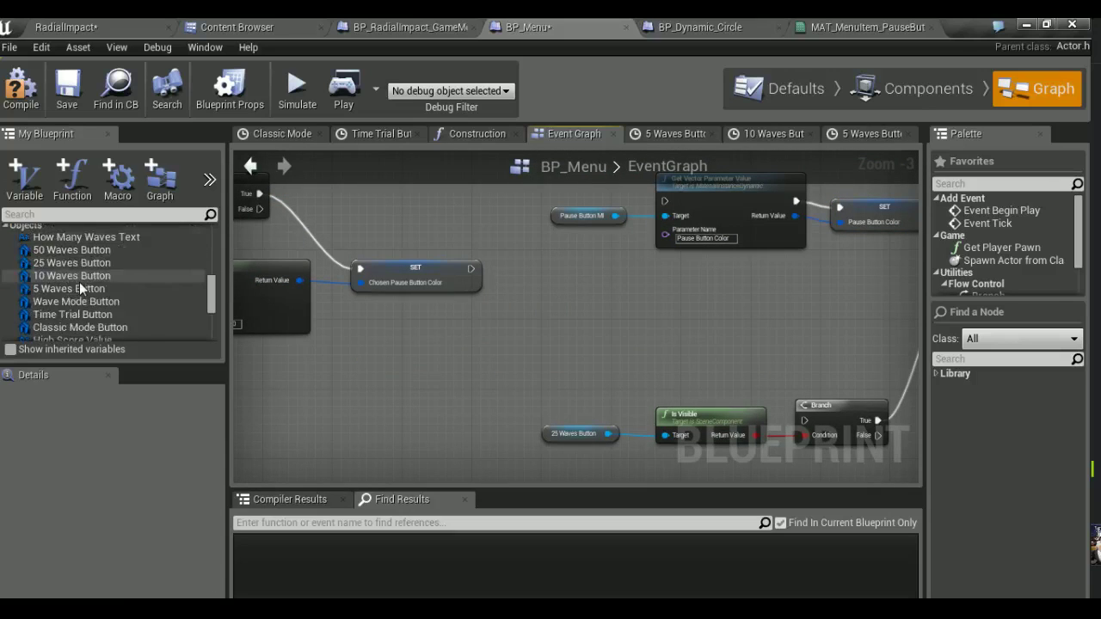
{"action": "scroll", "coordinate": [83, 284], "scroll_direction": "down", "scroll_amount": 1}
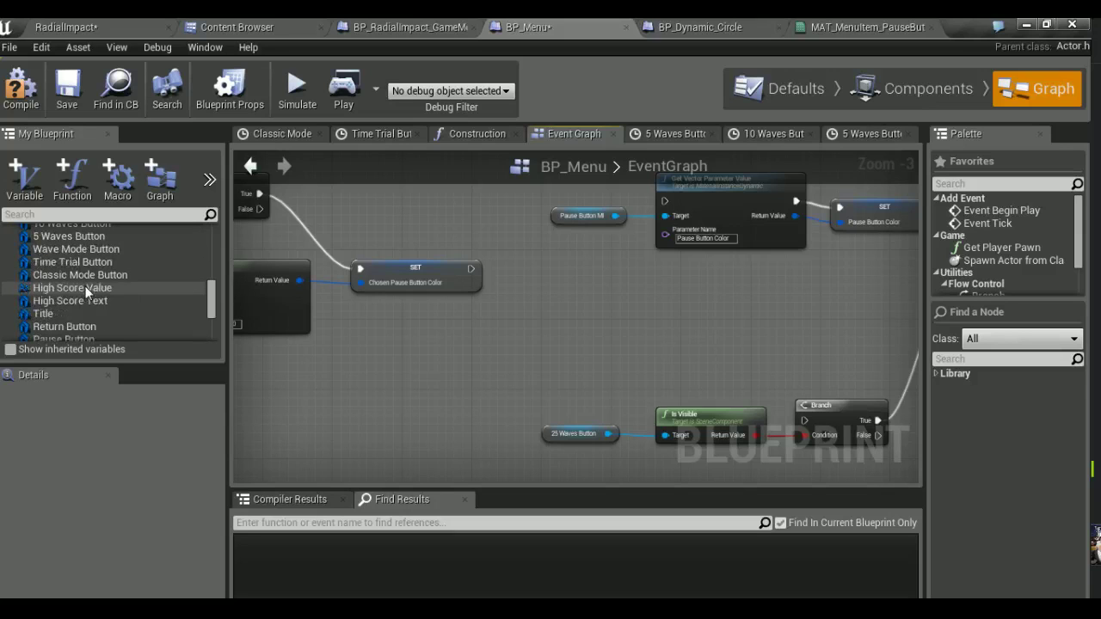
{"action": "scroll", "coordinate": [82, 330], "scroll_direction": "down", "scroll_amount": 1}
{"action": "left_click", "coordinate": [82, 314]}
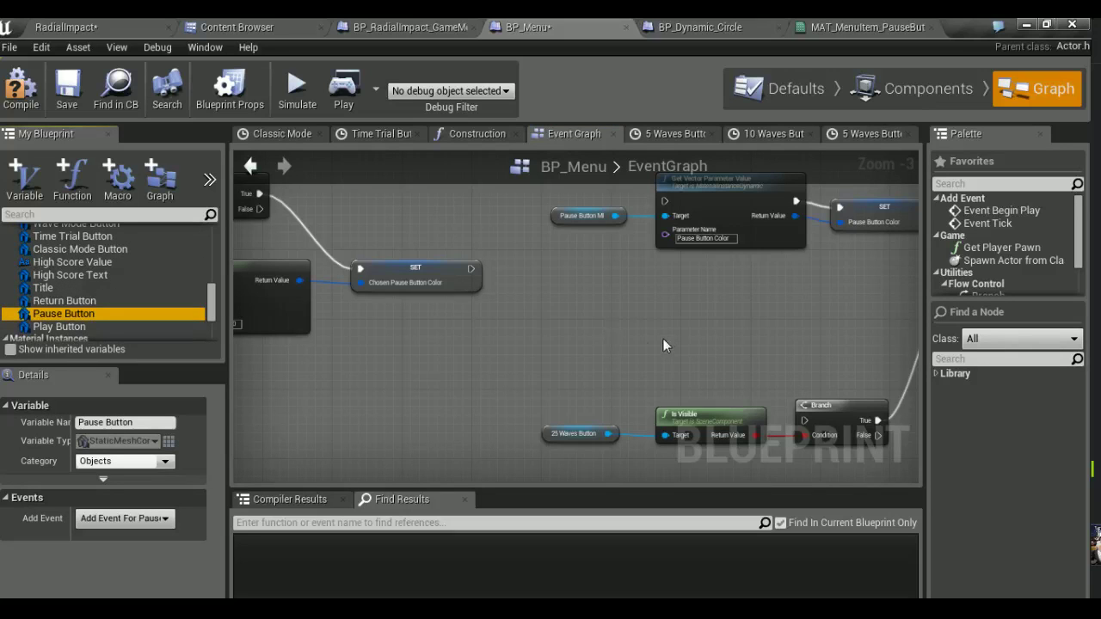
{"action": "right_click", "coordinate": [583, 337]}
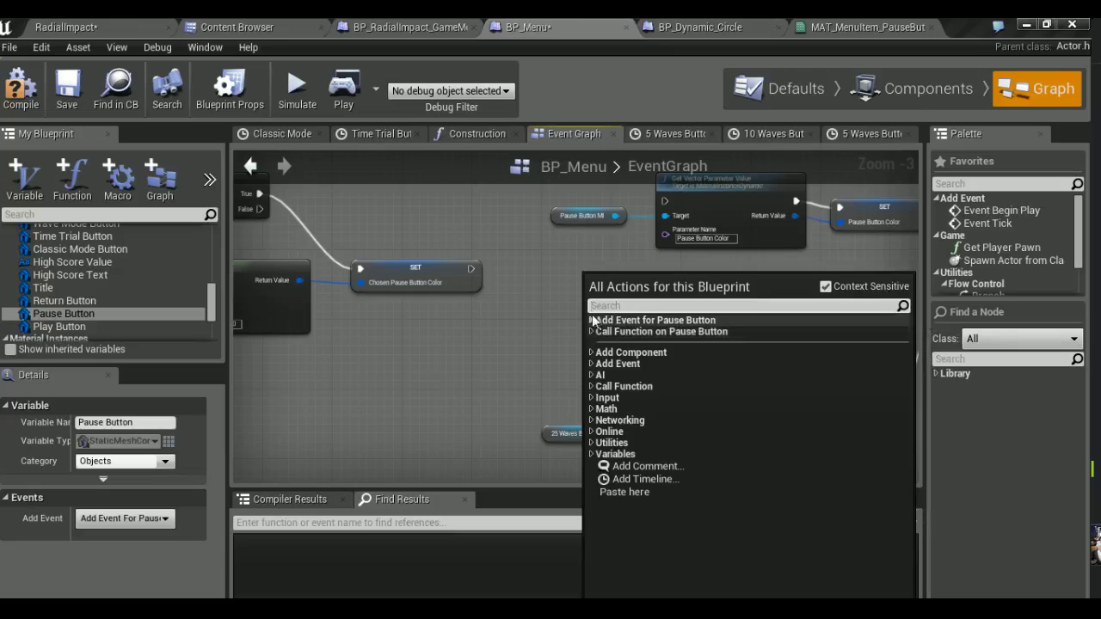
{"action": "left_click", "coordinate": [592, 321]}
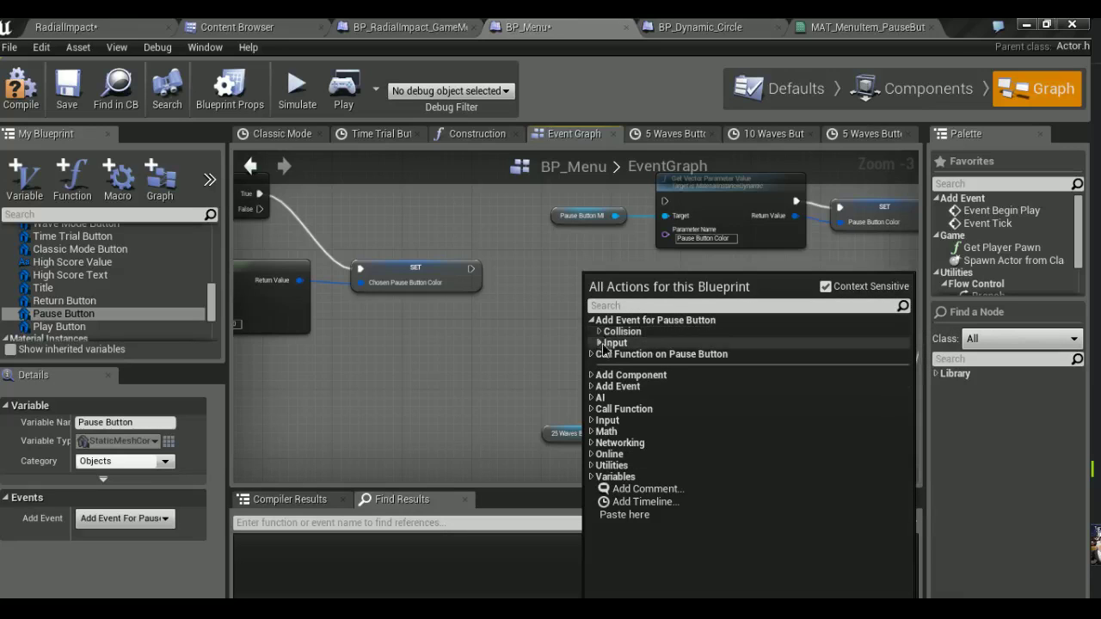
{"action": "left_click", "coordinate": [600, 342]}
{"action": "left_click", "coordinate": [613, 354]}
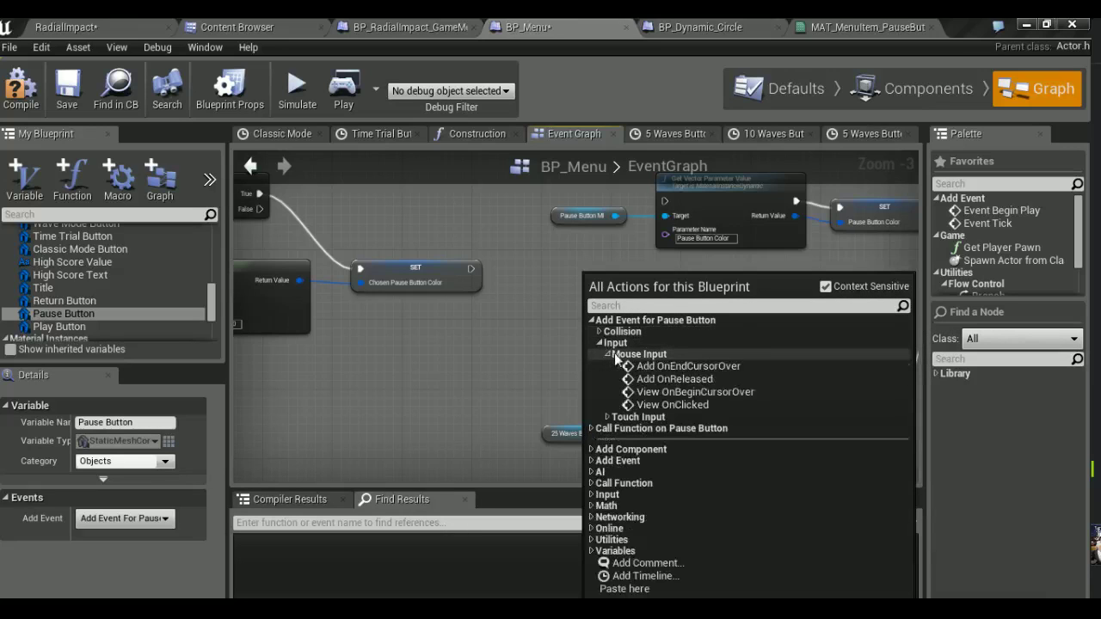
{"action": "left_click", "coordinate": [673, 368]}
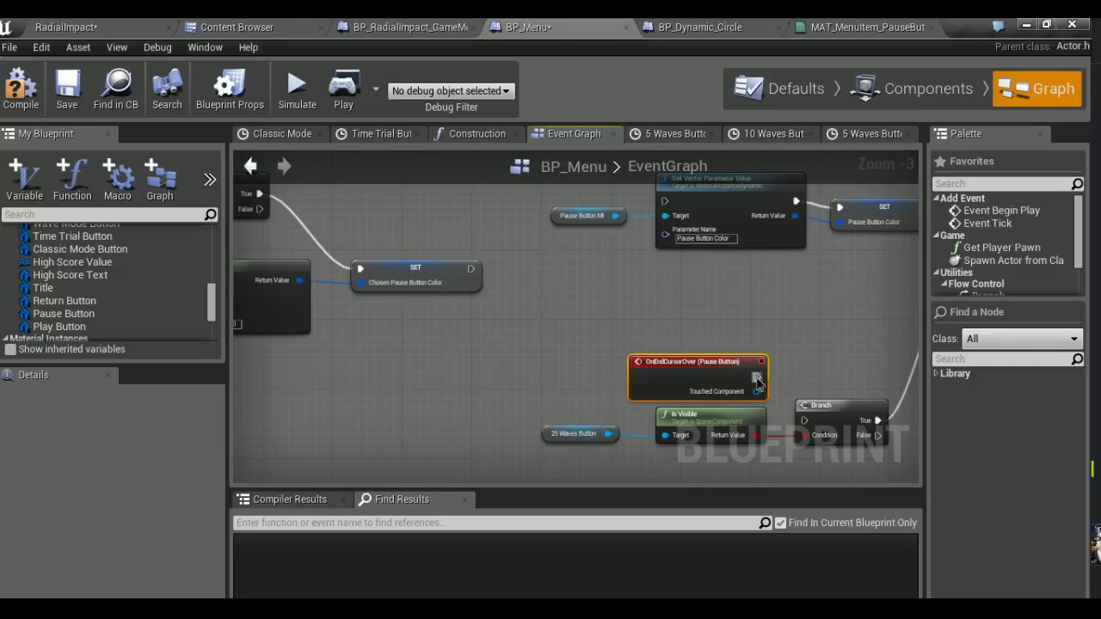
{"action": "left_click_drag", "start_coordinate": [757, 383], "coordinate": [812, 428]}
{"action": "right_click_drag", "start_coordinate": [721, 352], "coordinate": [607, 372]}
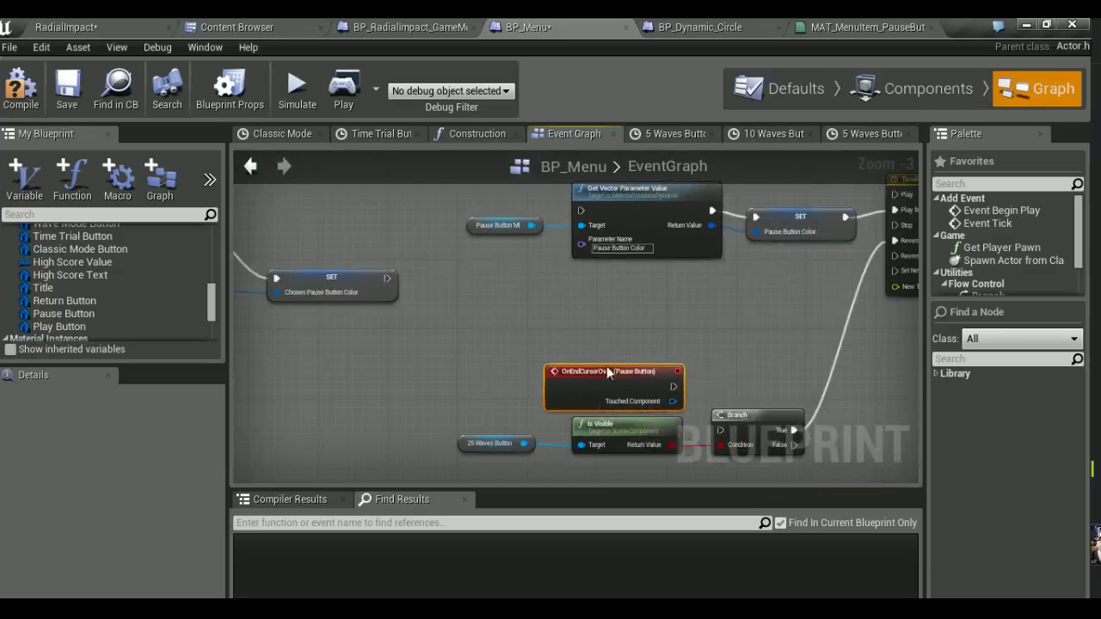
{"action": "left_click_drag", "start_coordinate": [674, 386], "coordinate": [720, 430]}
Wire the SET node's execution output into Get Vector Parameter Value
{"action": "scroll", "coordinate": [693, 354], "scroll_direction": "down", "scroll_amount": 1}
{"action": "scroll", "coordinate": [610, 359], "scroll_direction": "down", "scroll_amount": 2}
{"action": "scroll", "coordinate": [538, 334], "scroll_direction": "up", "scroll_amount": 4}
{"action": "left_click_drag", "start_coordinate": [467, 381], "coordinate": [682, 306]}
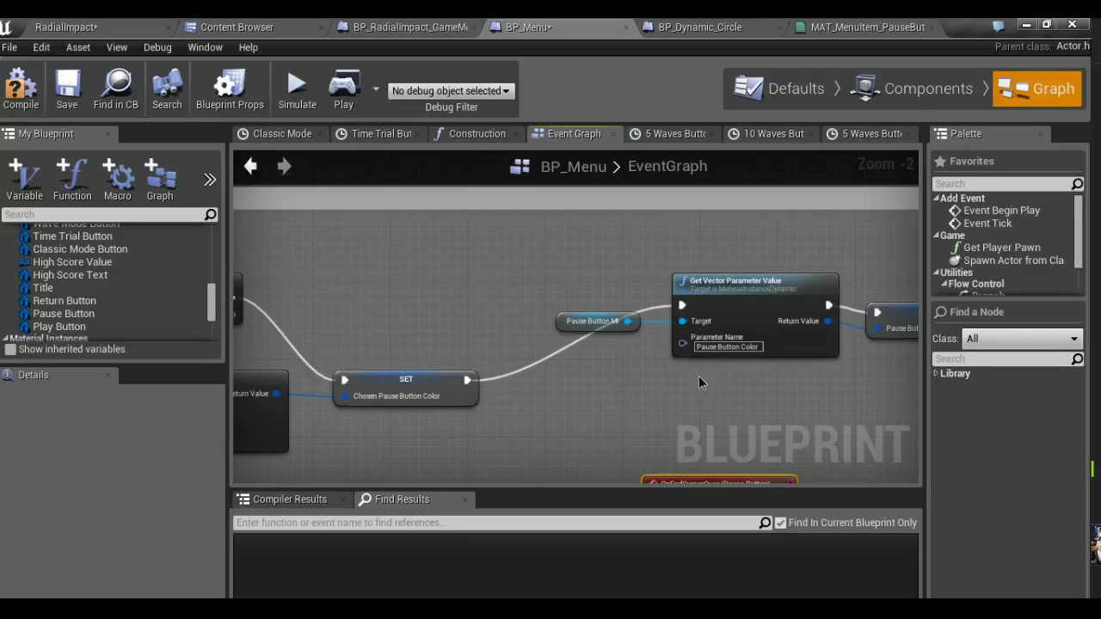
Replace the 25 Waves Button Color getter with Pause Button Color on the Lerp's A input
{"action": "scroll", "coordinate": [674, 373], "scroll_direction": "down", "scroll_amount": 3}
{"action": "right_click_drag", "start_coordinate": [648, 376], "coordinate": [414, 309]}
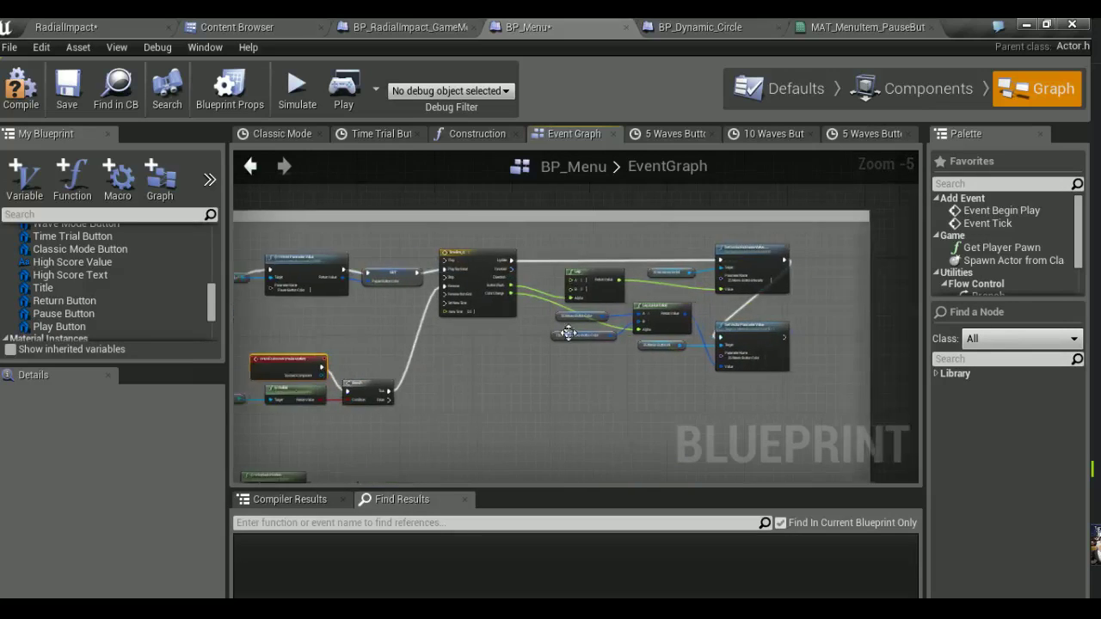
{"action": "scroll", "coordinate": [567, 334], "scroll_direction": "up", "scroll_amount": 3}
{"action": "left_click", "coordinate": [605, 302]}
{"action": "key", "text": "Delete"}
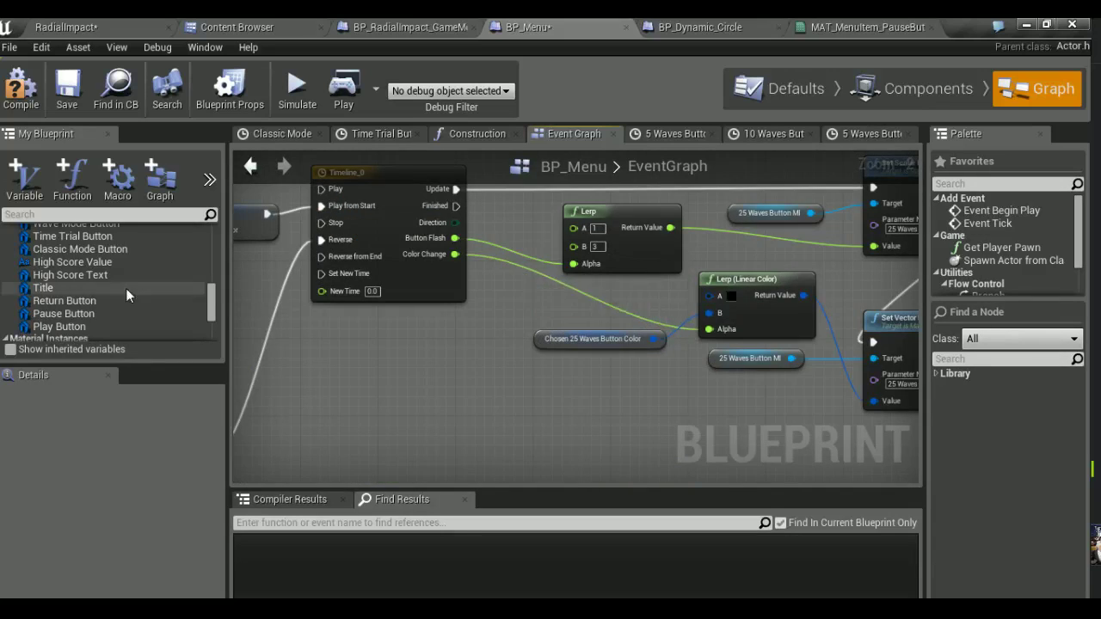
{"action": "scroll", "coordinate": [125, 288], "scroll_direction": "up", "scroll_amount": 5}
{"action": "scroll", "coordinate": [123, 288], "scroll_direction": "up", "scroll_amount": 2}
{"action": "left_click", "coordinate": [70, 289]}
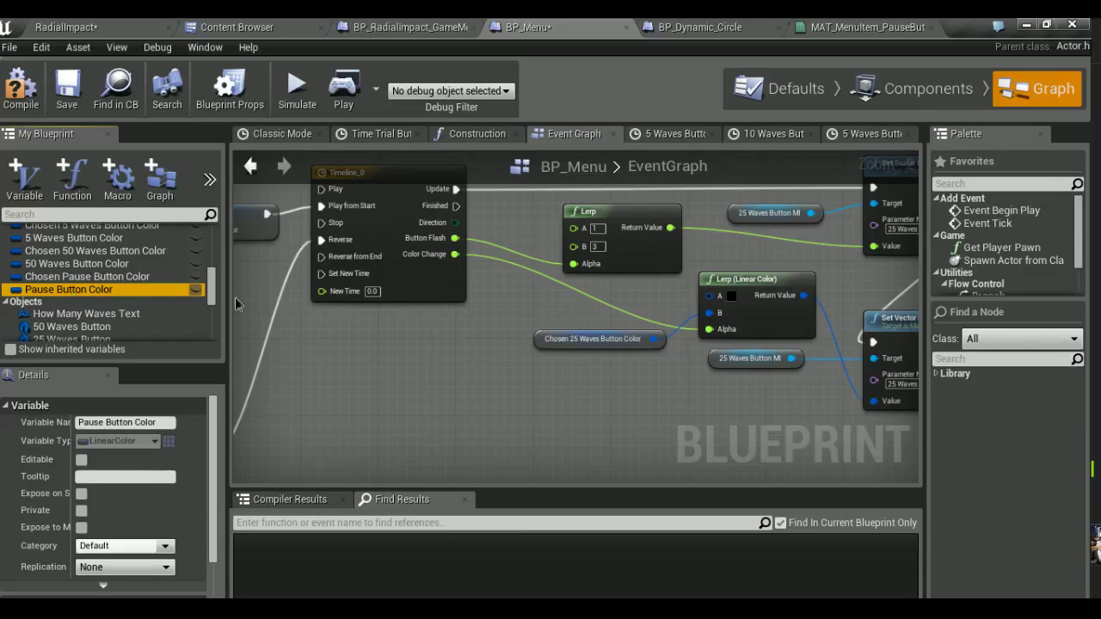
{"action": "left_click_drag", "start_coordinate": [549, 298], "coordinate": [548, 298], "text": "ctrl"}
{"action": "left_click_drag", "start_coordinate": [635, 310], "coordinate": [711, 297]}
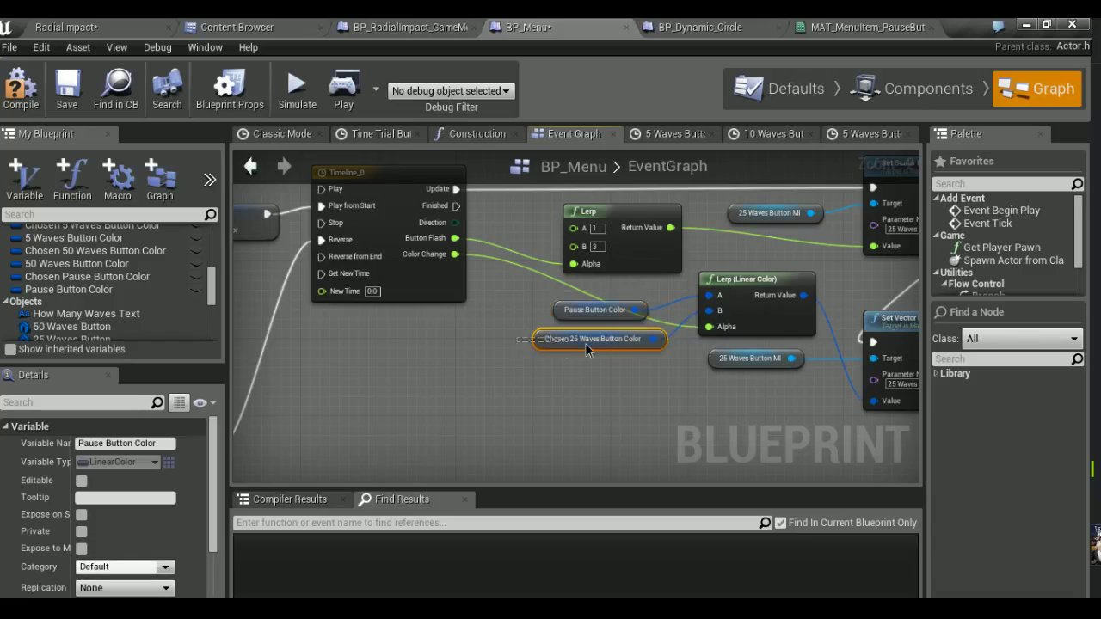
Replace Chosen 25 Waves Button Color with Chosen Pause Button Color on the Lerp's B input
{"action": "left_click", "coordinate": [585, 343]}
{"action": "key", "text": "Delete"}
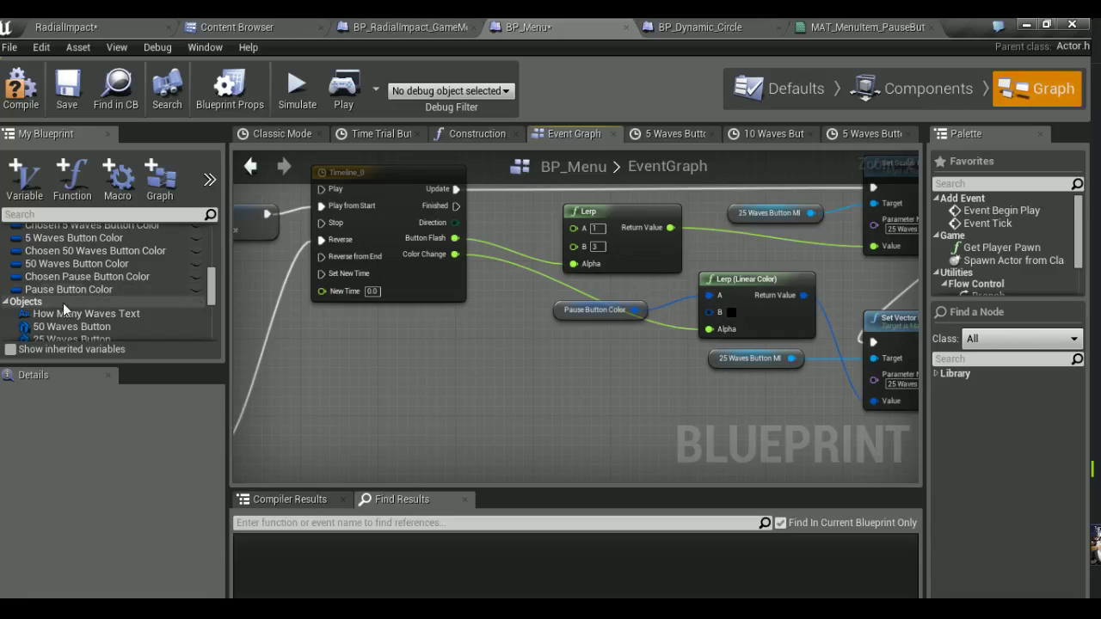
{"action": "left_click", "coordinate": [61, 277]}
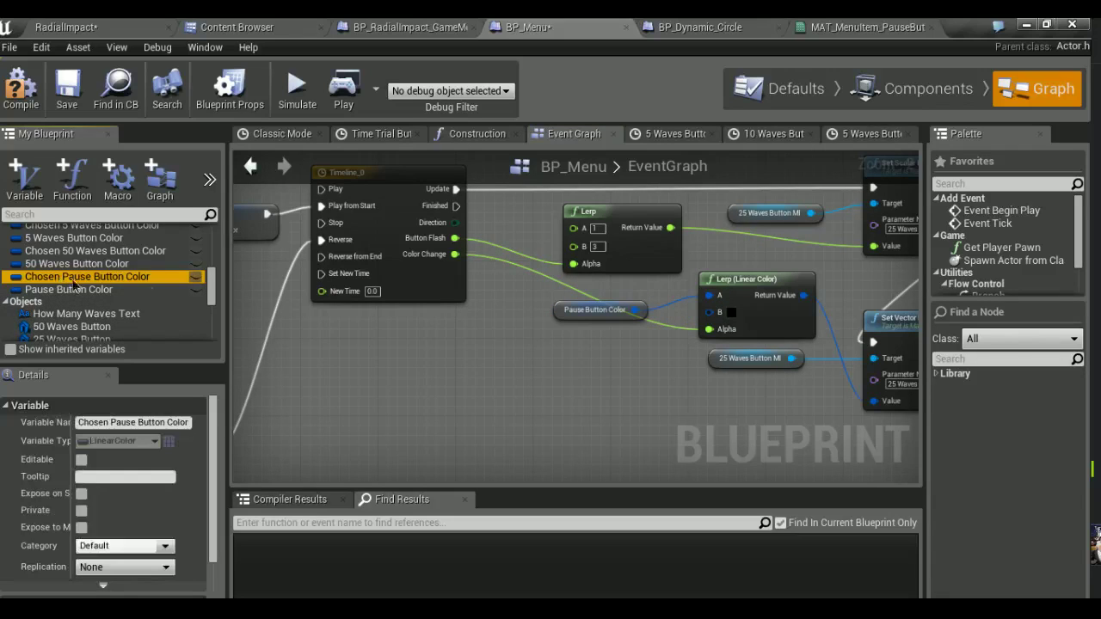
{"action": "left_click_drag", "start_coordinate": [86, 277], "coordinate": [602, 348], "text": "ctrl"}
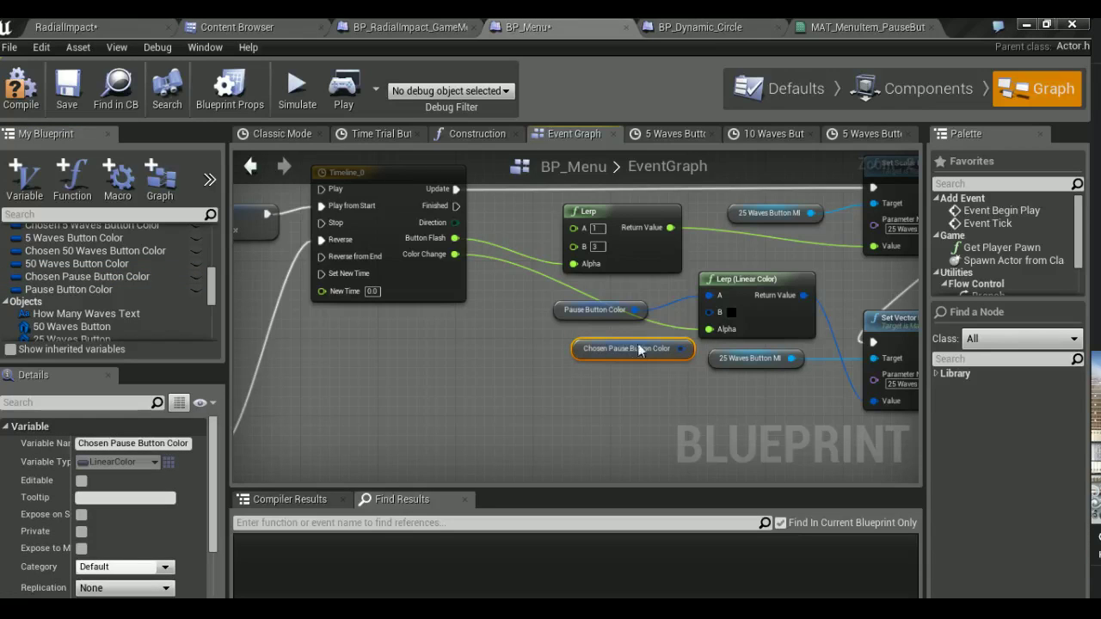
{"action": "left_click_drag", "start_coordinate": [638, 360], "coordinate": [590, 360]}
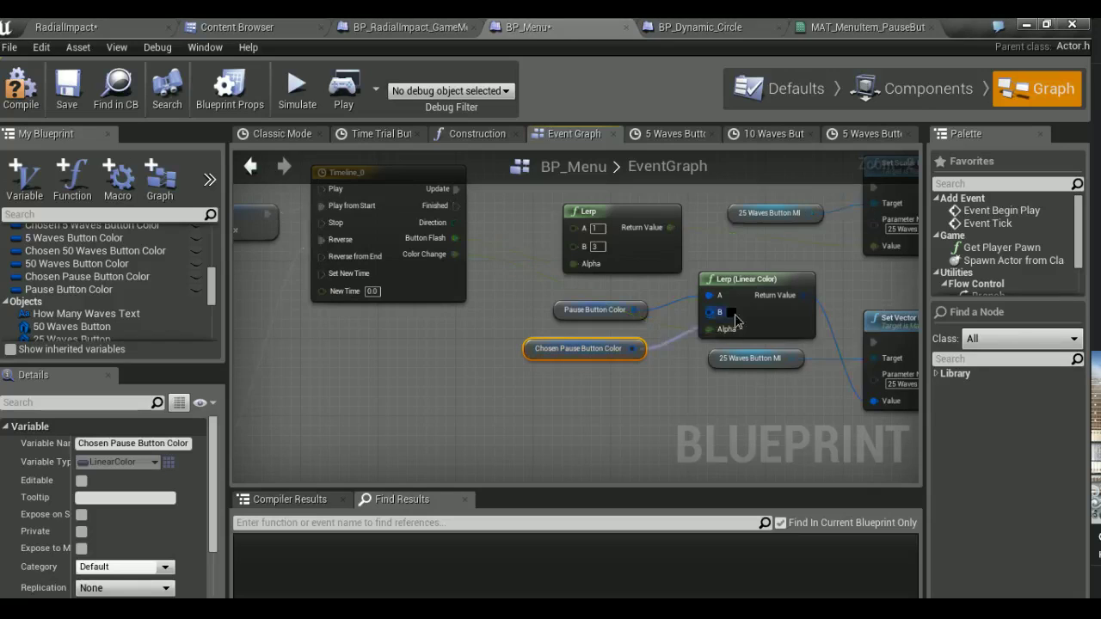
Locate and select the Pause Button MI reference node, then return to the Lerp
{"action": "right_click_drag", "start_coordinate": [484, 344], "coordinate": [844, 362]}
{"action": "right_click_drag", "start_coordinate": [484, 344], "coordinate": [626, 362]}
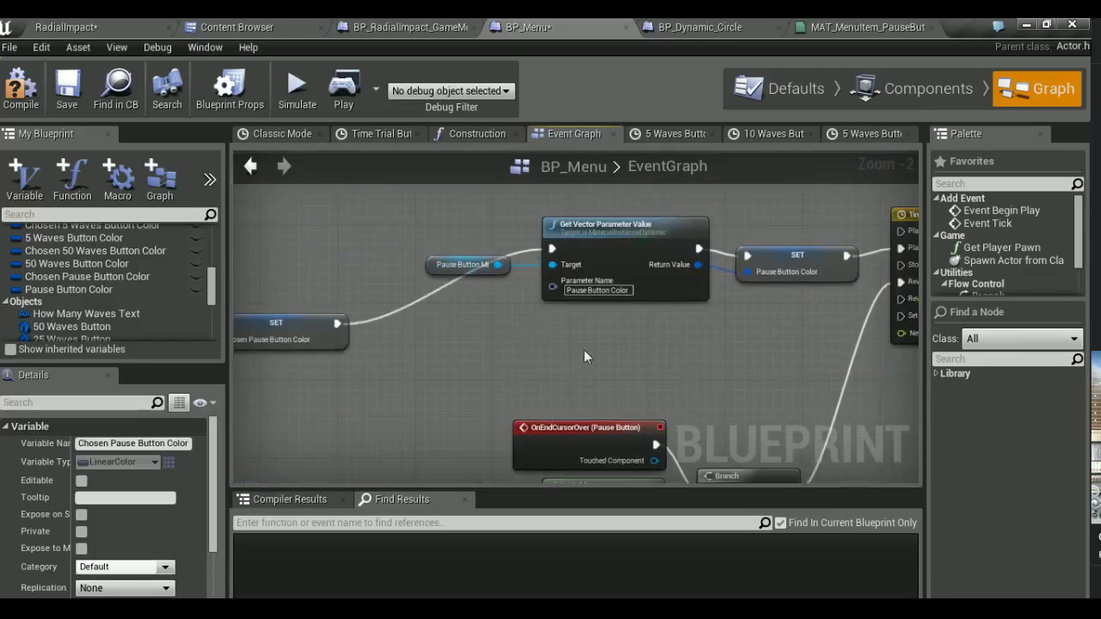
{"action": "left_click", "coordinate": [464, 268]}
{"action": "right_click_drag", "start_coordinate": [698, 362], "coordinate": [508, 338]}
Swap the 25 Waves Button MI reference for Pause Button MI and set parameter name Pause Button Color
{"action": "left_click_drag", "start_coordinate": [614, 348], "coordinate": [663, 368]}
{"action": "key", "text": "Delete"}
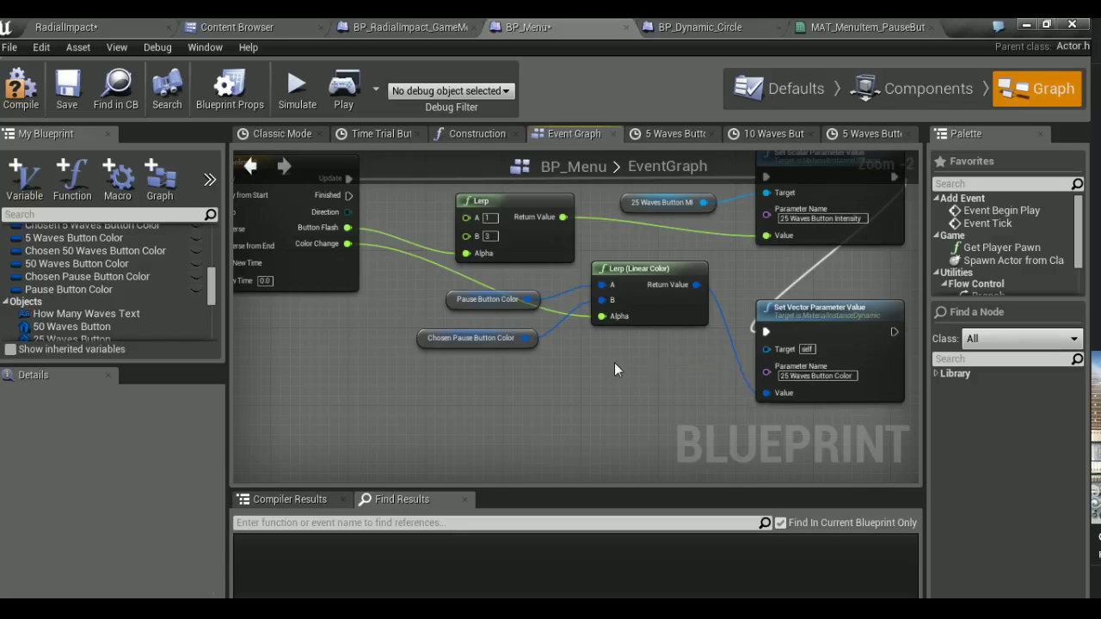
{"action": "key", "text": "ctrl+v"}
{"action": "left_click_drag", "start_coordinate": [698, 364], "coordinate": [767, 347]}
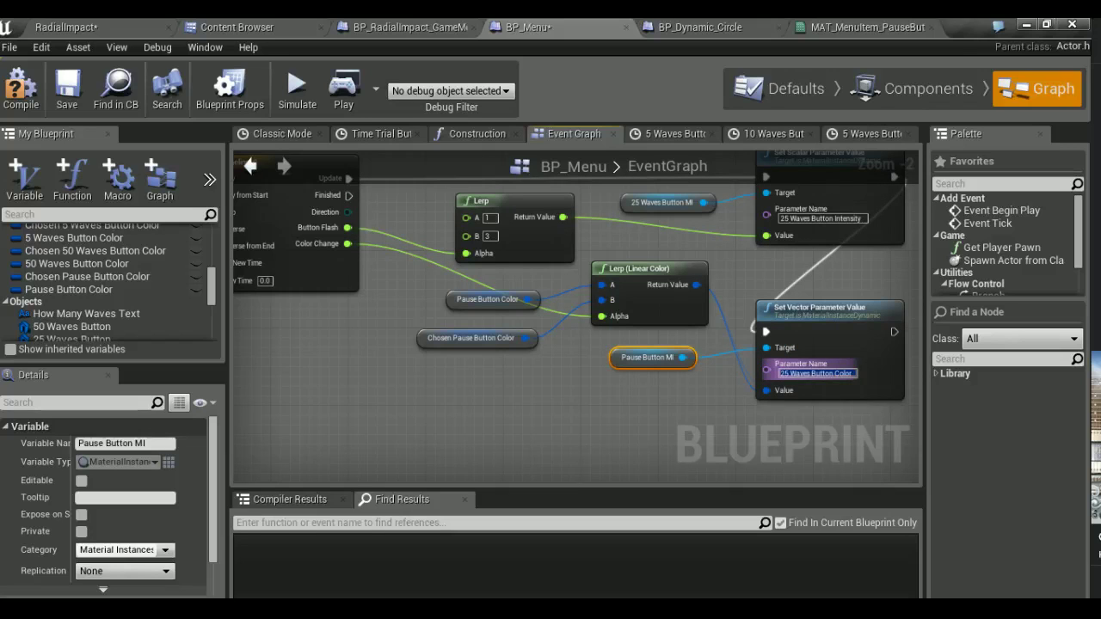
{"action": "key", "text": "BackSpace"}
{"action": "left_click", "coordinate": [823, 378]}
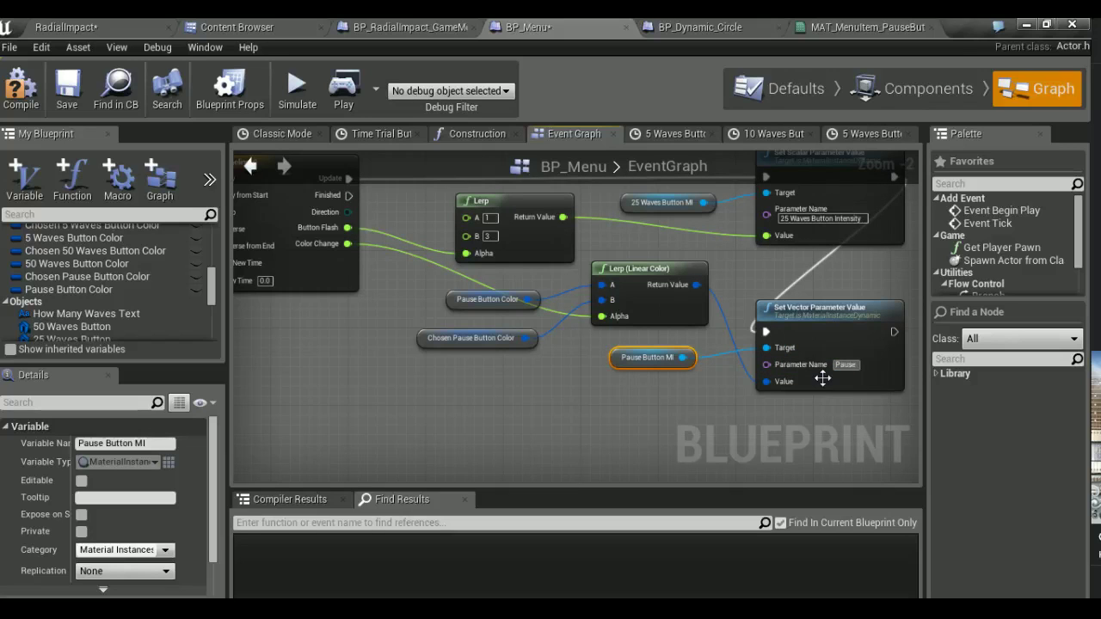
{"action": "type", "text": " Button Color"}
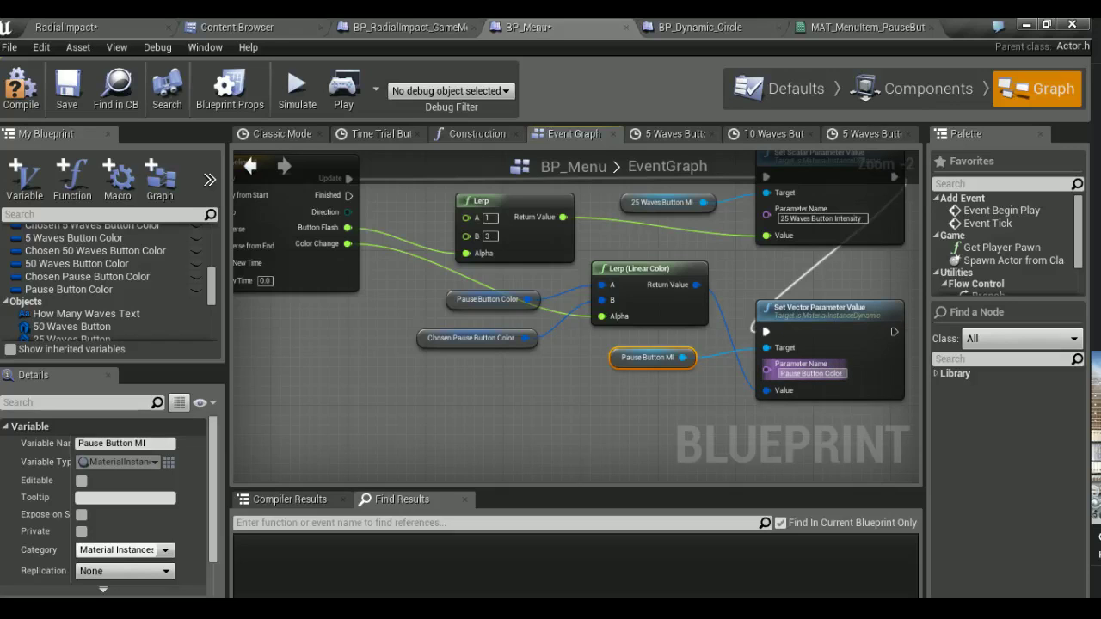
{"action": "key", "text": "Return"}
{"action": "left_click_drag", "start_coordinate": [617, 364], "coordinate": [623, 365]}
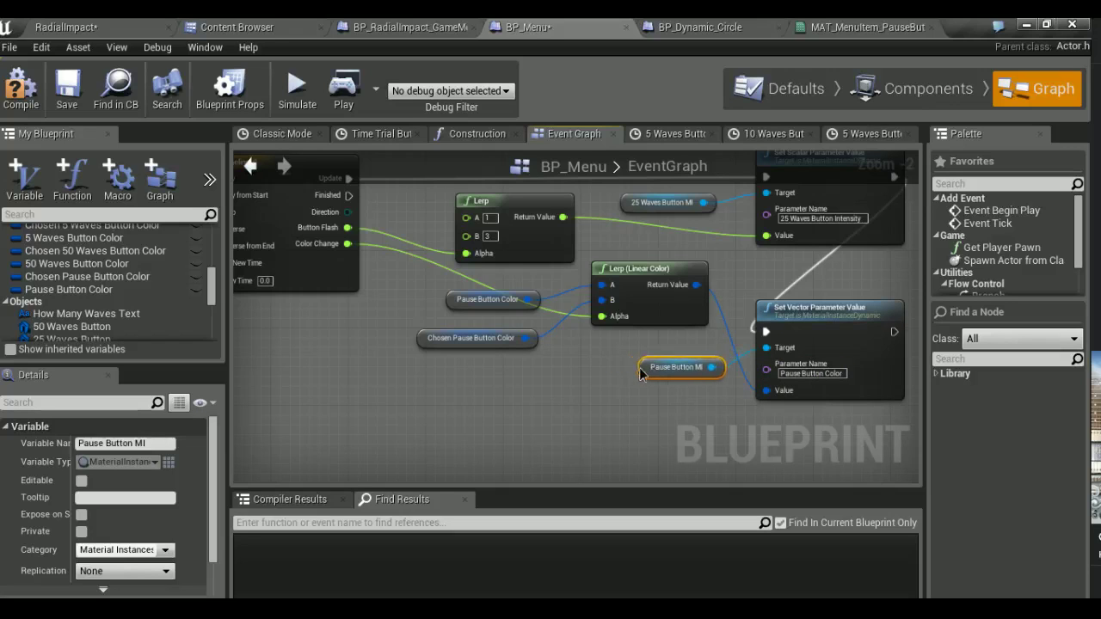
Replace the second 25 Waves Button MI node with Pause Button MI wired to the scalar Target
{"action": "right_click_drag", "start_coordinate": [643, 214], "coordinate": [629, 318]}
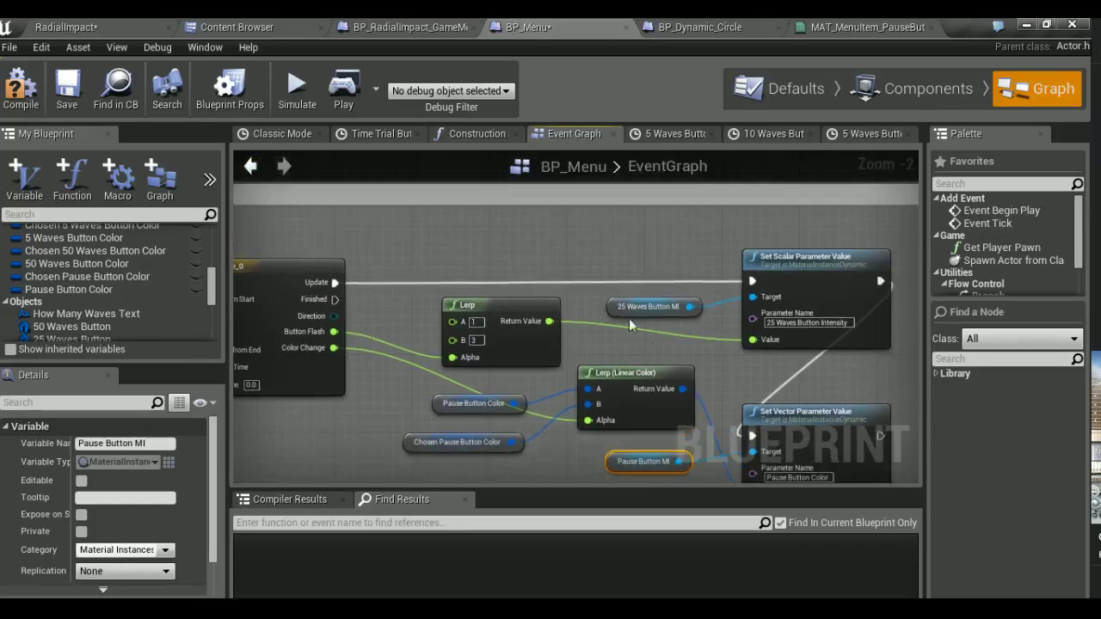
{"action": "left_click_drag", "start_coordinate": [632, 306], "coordinate": [642, 307]}
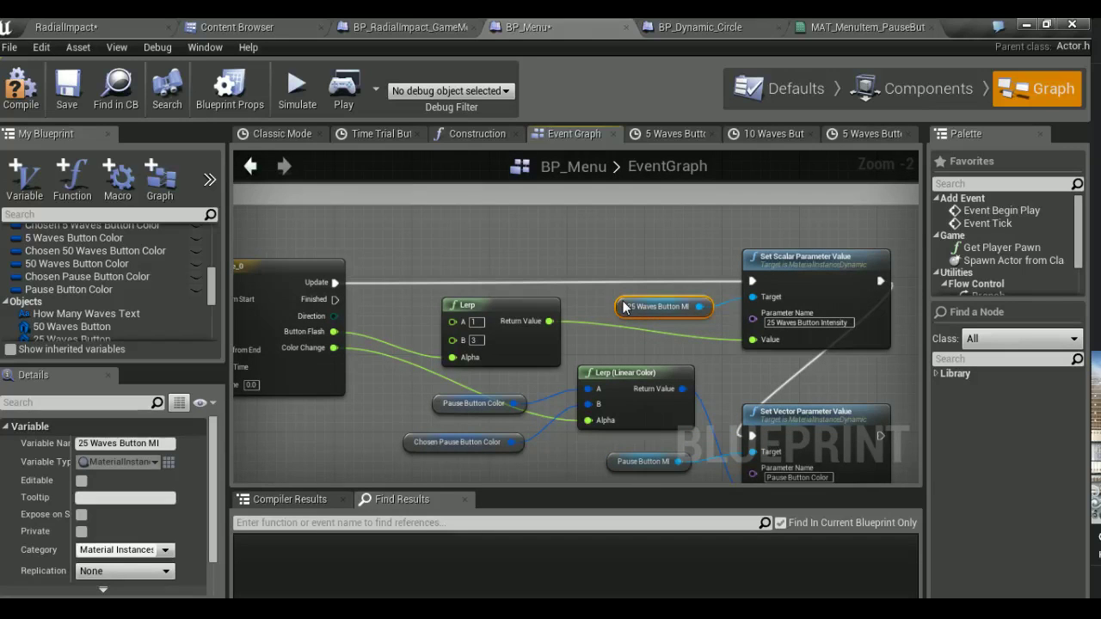
{"action": "key", "text": "Delete"}
{"action": "key", "text": "ctrl+v"}
{"action": "left_click_drag", "start_coordinate": [697, 306], "coordinate": [752, 298]}
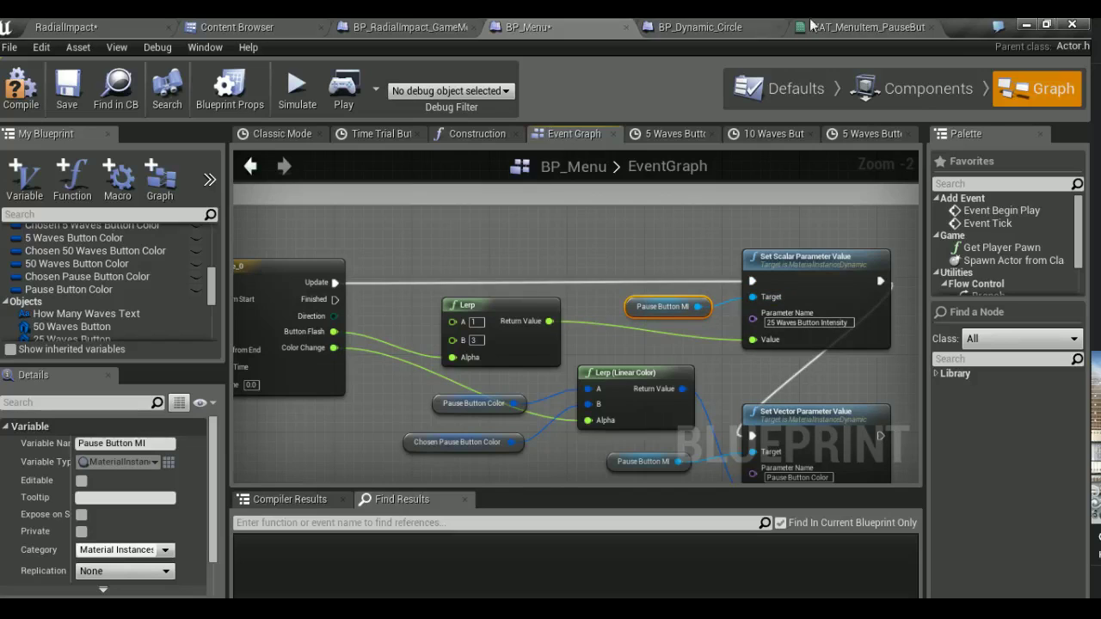
Copy Pause Button Emissive from MAT_MenuItem_PauseButton into the Set Scalar Parameter Value name
{"action": "left_click", "coordinate": [811, 27]}
{"action": "scroll", "coordinate": [581, 334], "scroll_direction": "up", "scroll_amount": 1}
{"action": "left_click", "coordinate": [574, 425]}
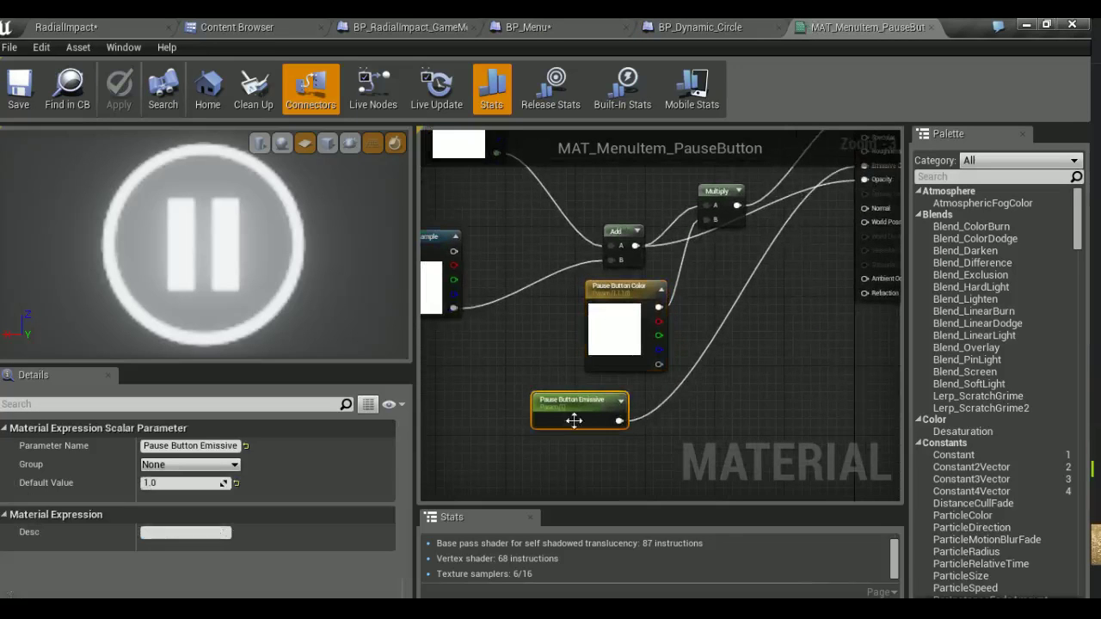
{"action": "left_click", "coordinate": [234, 445]}
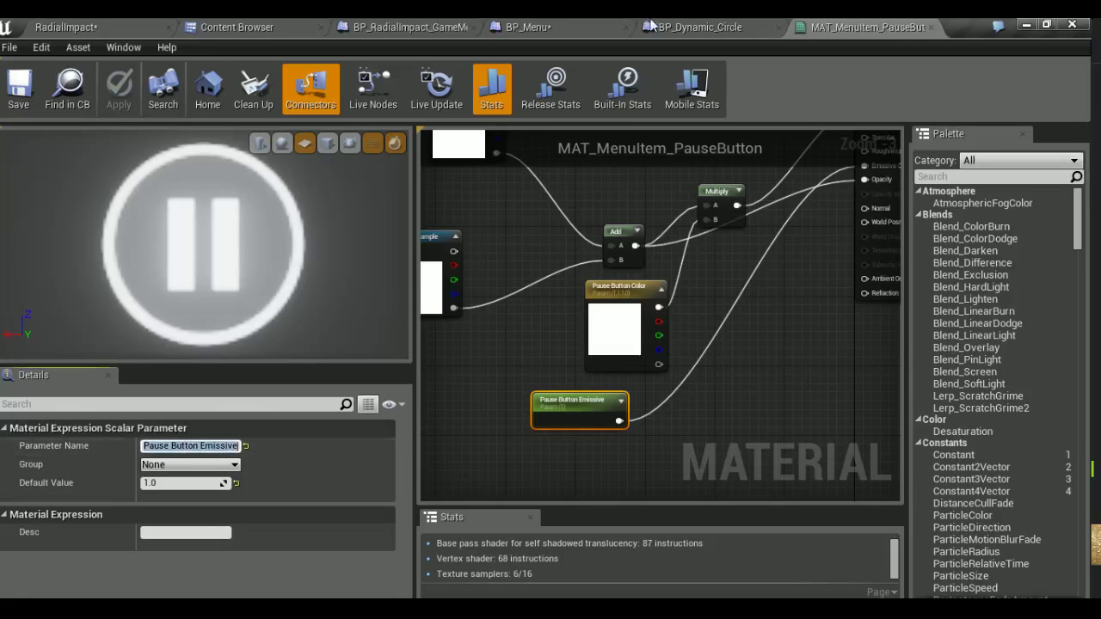
{"action": "left_click", "coordinate": [577, 25]}
{"action": "right_click_drag", "start_coordinate": [747, 363], "coordinate": [638, 327]}
{"action": "left_click", "coordinate": [692, 286]}
{"action": "type", "text": "Pause Button Emissive"}
{"action": "key", "text": "Return"}
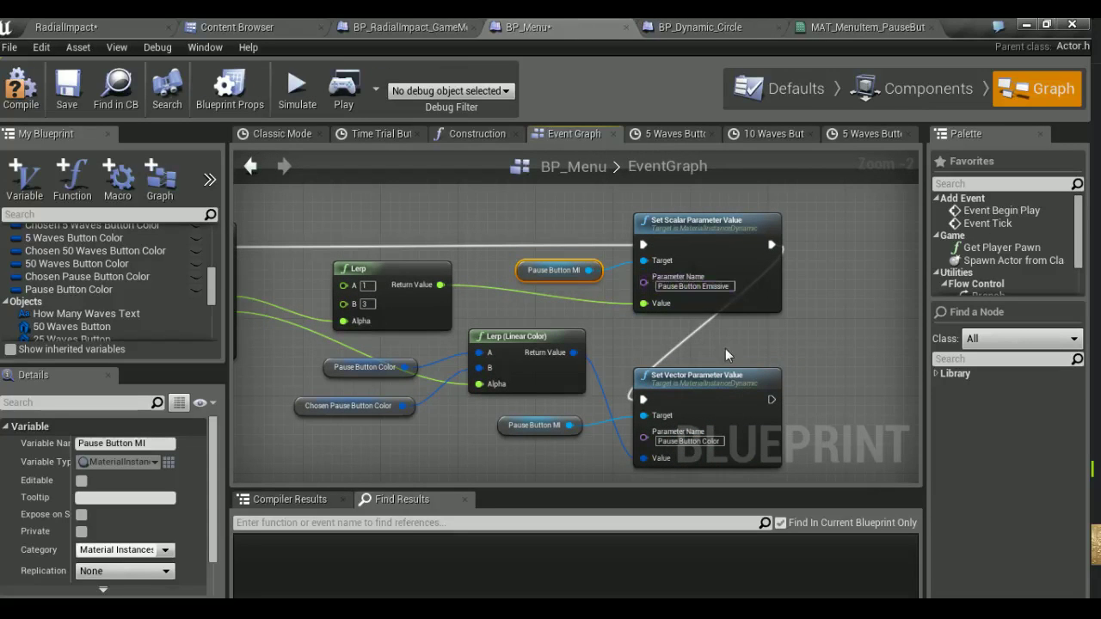
{"action": "scroll", "coordinate": [725, 348], "scroll_direction": "down", "scroll_amount": 1}
{"action": "scroll", "coordinate": [762, 326], "scroll_direction": "down", "scroll_amount": 3}
{"action": "scroll", "coordinate": [637, 375], "scroll_direction": "down", "scroll_amount": 1}
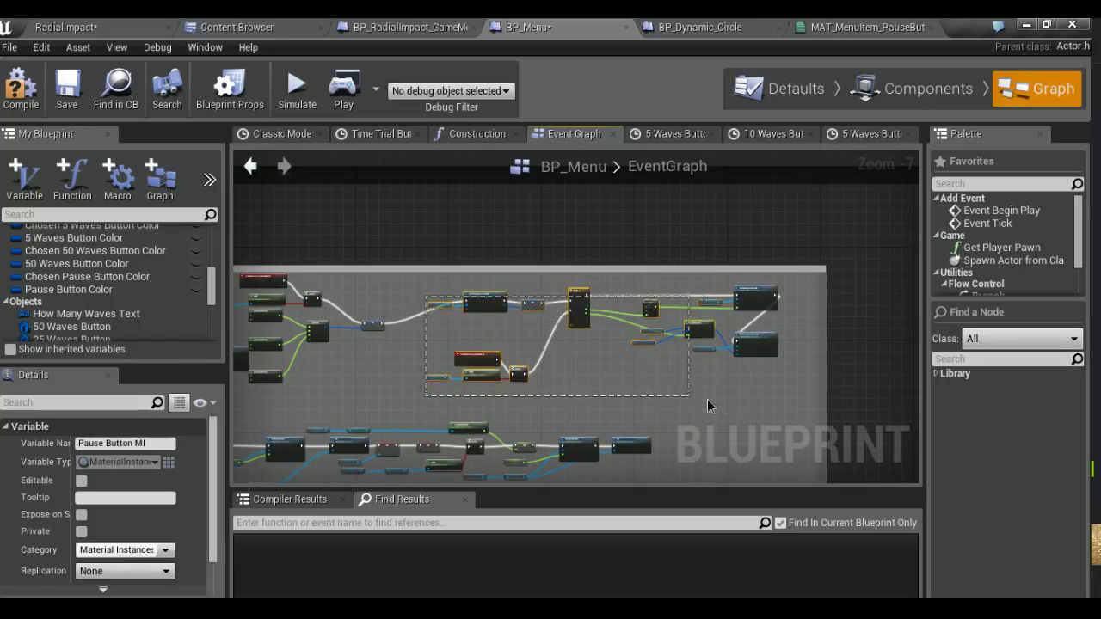
Rearrange the pause logic node groups to make room
{"action": "left_click_drag", "start_coordinate": [428, 303], "coordinate": [768, 397]}
{"action": "left_click_drag", "start_coordinate": [759, 308], "coordinate": [735, 330]}
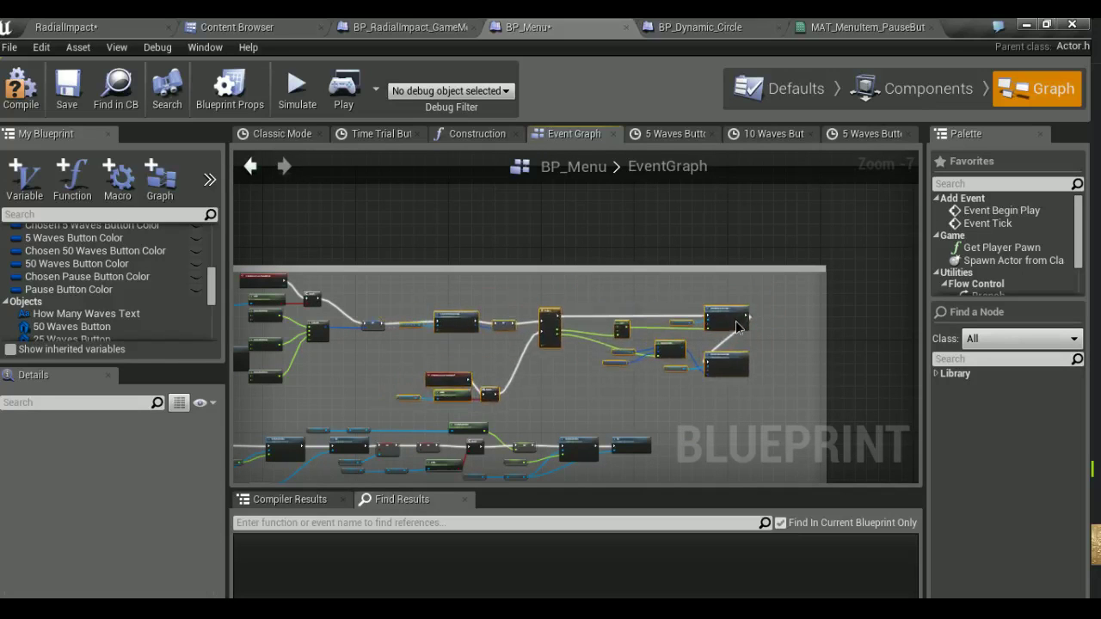
{"action": "left_click_drag", "start_coordinate": [499, 364], "coordinate": [392, 412]}
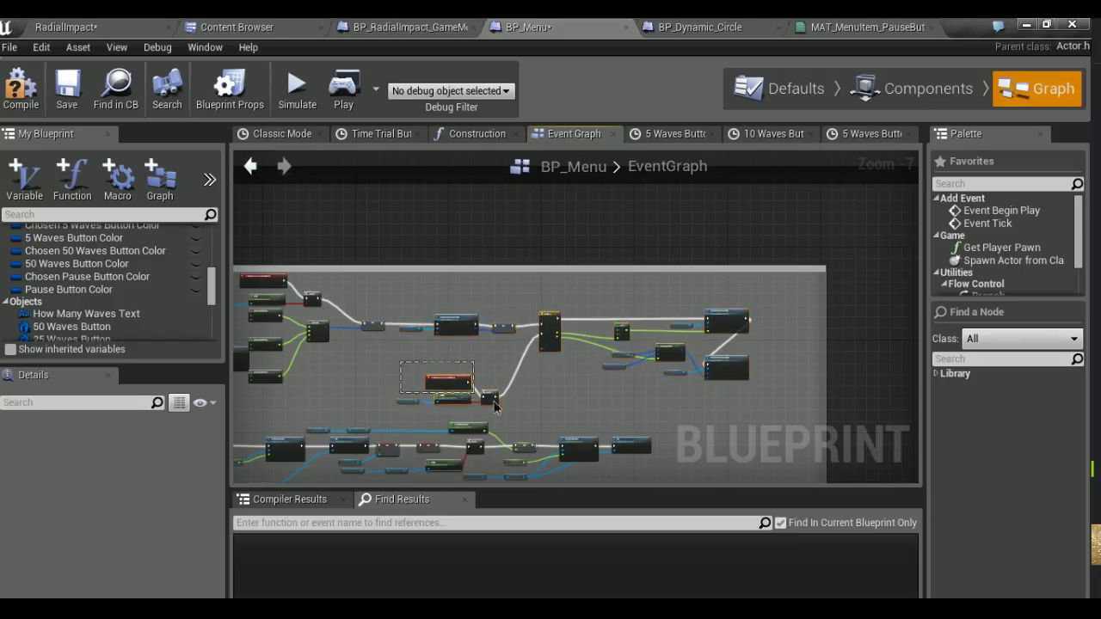
{"action": "left_click_drag", "start_coordinate": [495, 406], "coordinate": [462, 376]}
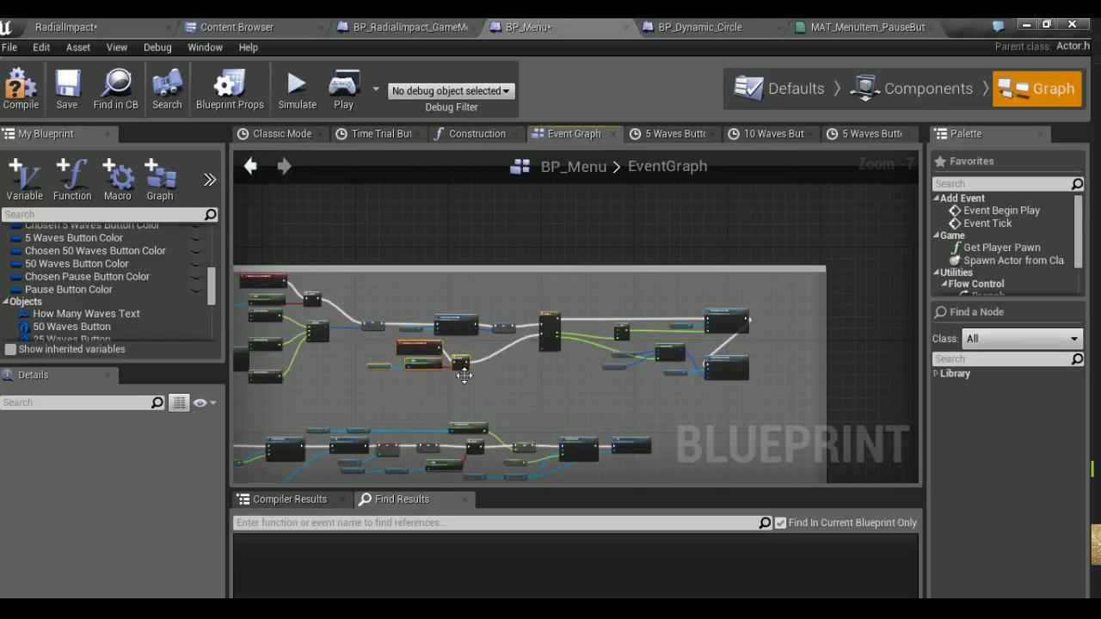
Delete the Sequence node and connect the last Branch to Play Pause Button Animation
{"action": "scroll", "coordinate": [728, 364], "scroll_direction": "down", "scroll_amount": 1}
{"action": "scroll", "coordinate": [415, 261], "scroll_direction": "up", "scroll_amount": 1}
{"action": "scroll", "coordinate": [416, 260], "scroll_direction": "up", "scroll_amount": 4}
{"action": "mouse_move", "coordinate": [391, 243]}
{"action": "right_mouse_down"}
{"action": "mouse_move", "coordinate": [532, 248]}
{"action": "mouse_move", "coordinate": [526, 215]}
{"action": "right_mouse_up"}
{"action": "right_click_drag", "start_coordinate": [690, 350], "coordinate": [652, 332]}
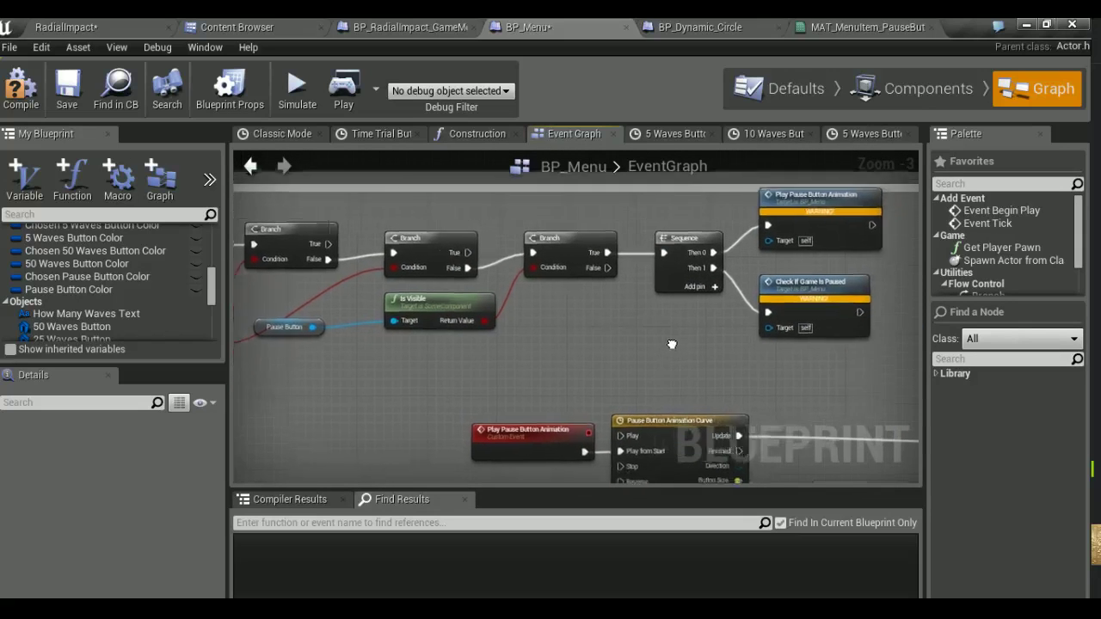
{"action": "scroll", "coordinate": [652, 332], "scroll_direction": "down", "scroll_amount": 1}
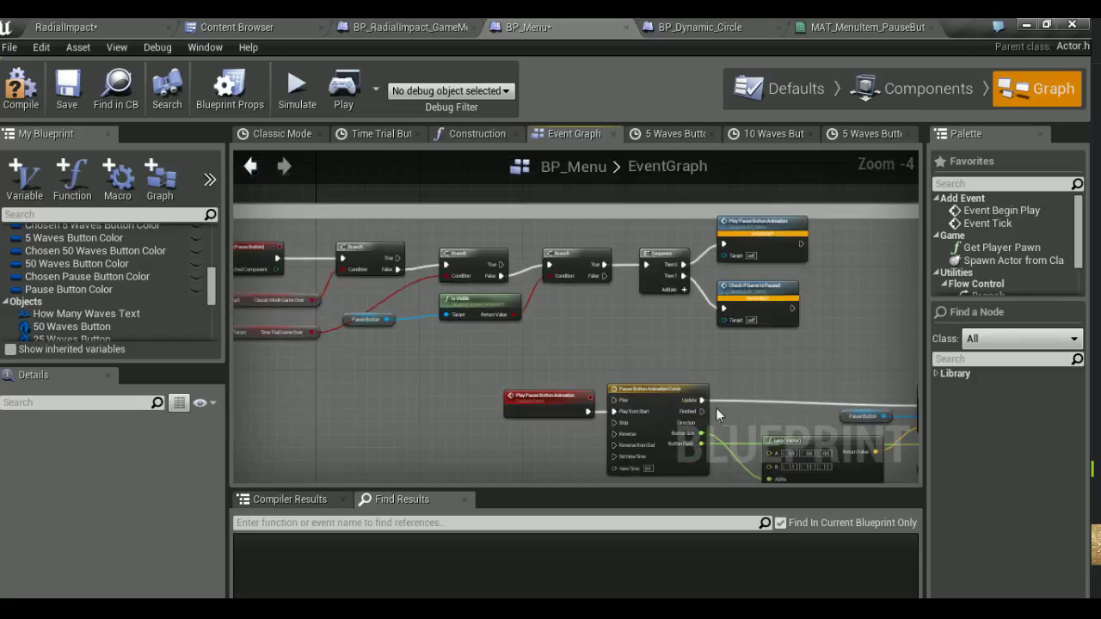
{"action": "left_click", "coordinate": [648, 275]}
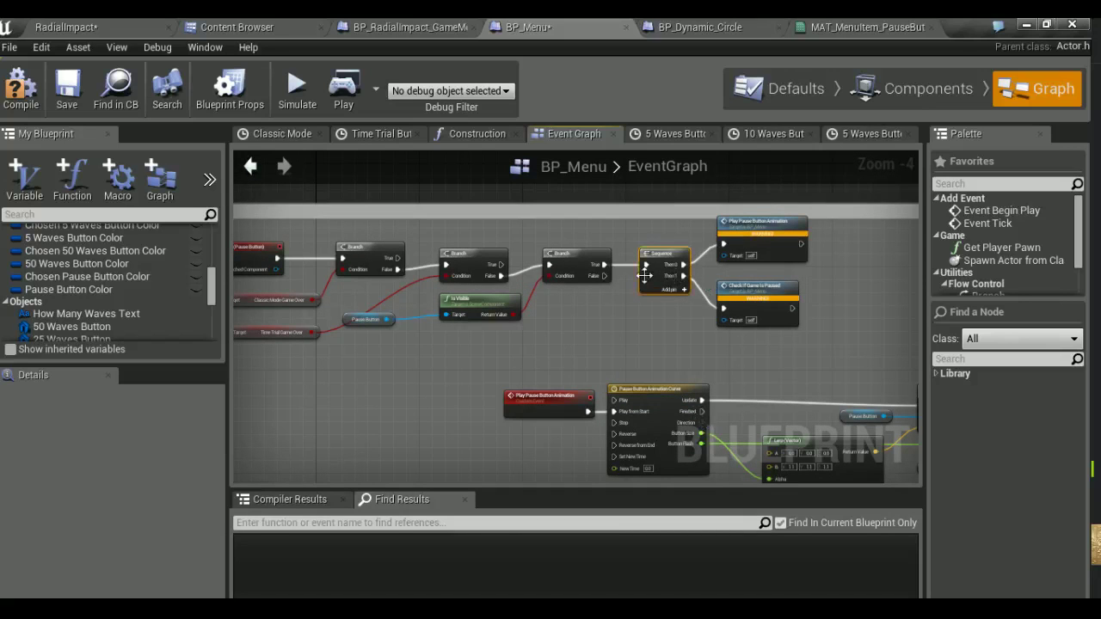
{"action": "key", "text": "Delete"}
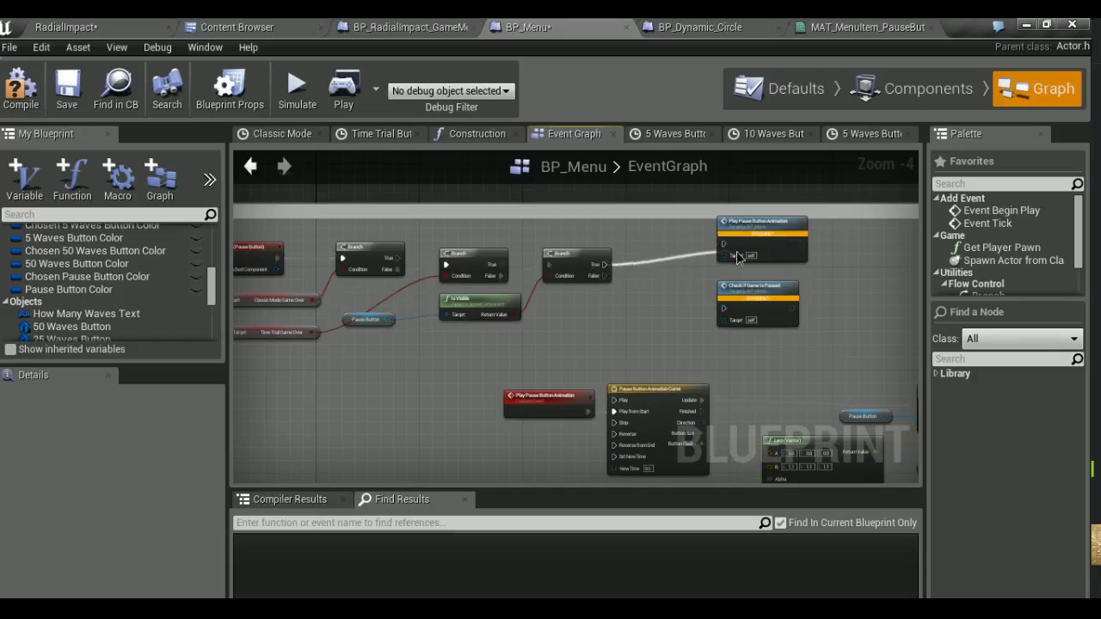
{"action": "mouse_move", "coordinate": [761, 240]}
{"action": "left_mouse_down"}
{"action": "mouse_move", "coordinate": [697, 267]}
{"action": "mouse_move", "coordinate": [683, 261]}
{"action": "left_mouse_up"}
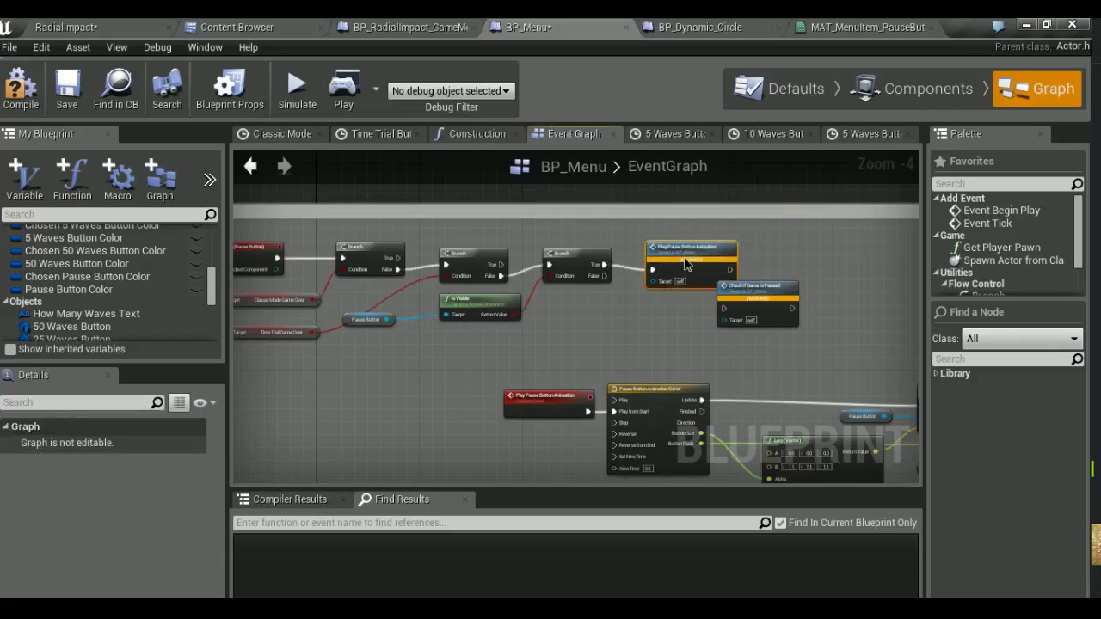
Move Check If Game Is Paused down beneath Play Pause Button Animation
{"action": "right_click_drag", "start_coordinate": [781, 311], "coordinate": [623, 273]}
{"action": "left_click", "coordinate": [608, 253], "text": "ctrl"}
{"action": "mouse_move", "coordinate": [608, 253]}
{"action": "left_mouse_down"}
{"action": "mouse_move", "coordinate": [634, 274]}
{"action": "mouse_move", "coordinate": [619, 263]}
{"action": "mouse_move", "coordinate": [649, 318]}
{"action": "left_mouse_up"}
{"action": "left_click", "coordinate": [618, 260]}
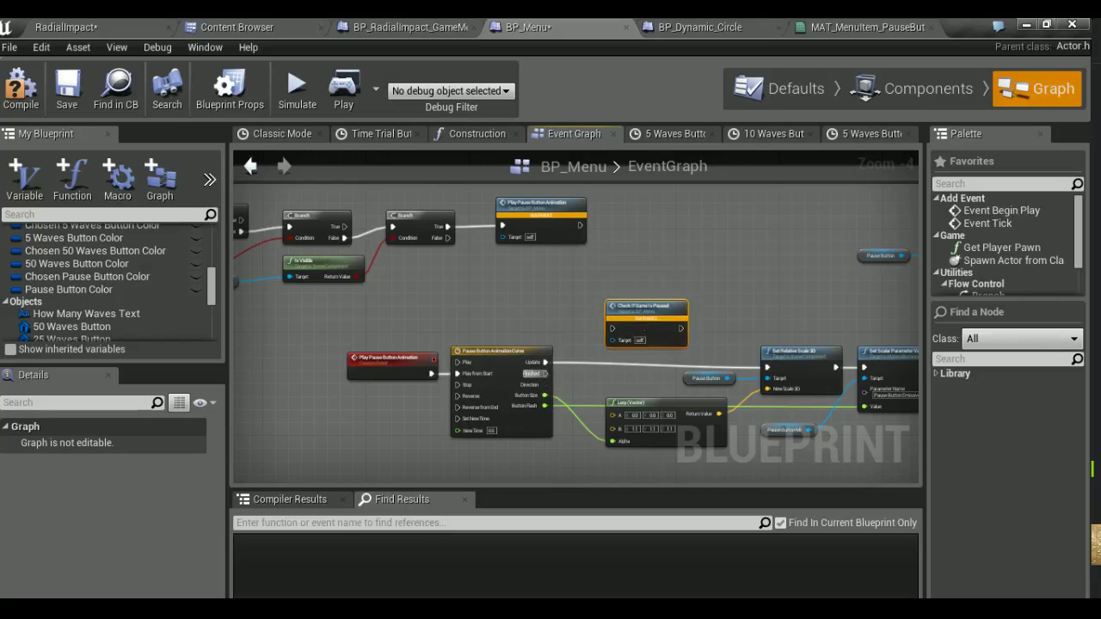
{"action": "scroll", "coordinate": [580, 264], "scroll_direction": "down", "scroll_amount": 2}
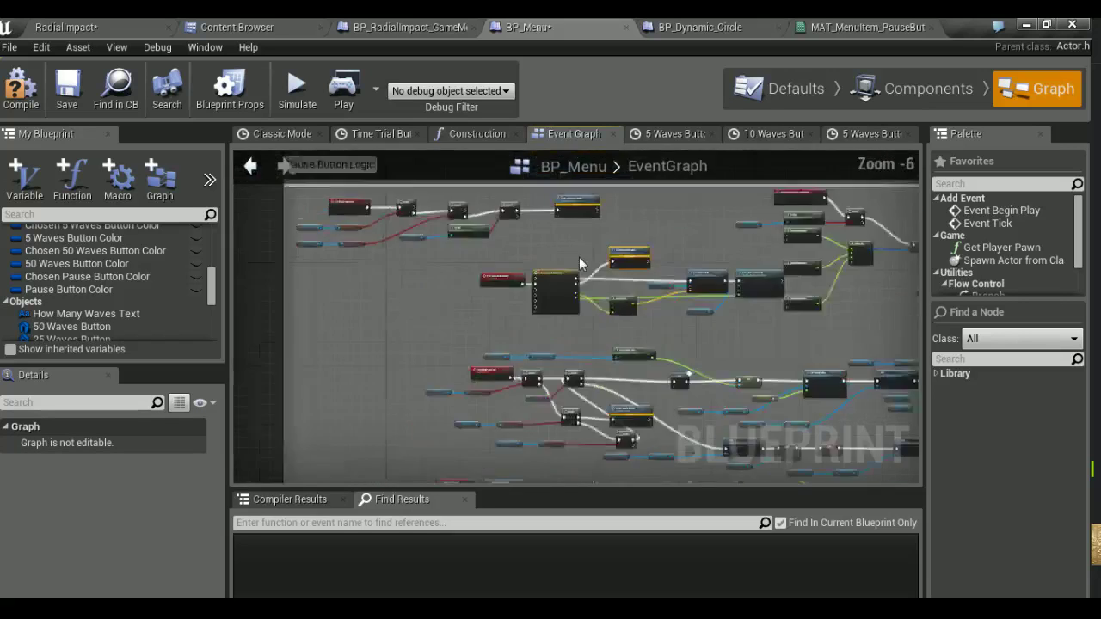
{"action": "scroll", "coordinate": [581, 264], "scroll_direction": "down", "scroll_amount": 2}
{"action": "scroll", "coordinate": [560, 292], "scroll_direction": "up", "scroll_amount": 4}
{"action": "mouse_move", "coordinate": [452, 288]}
{"action": "right_mouse_down"}
{"action": "mouse_move", "coordinate": [335, 290]}
{"action": "mouse_move", "coordinate": [237, 361]}
{"action": "right_mouse_up"}
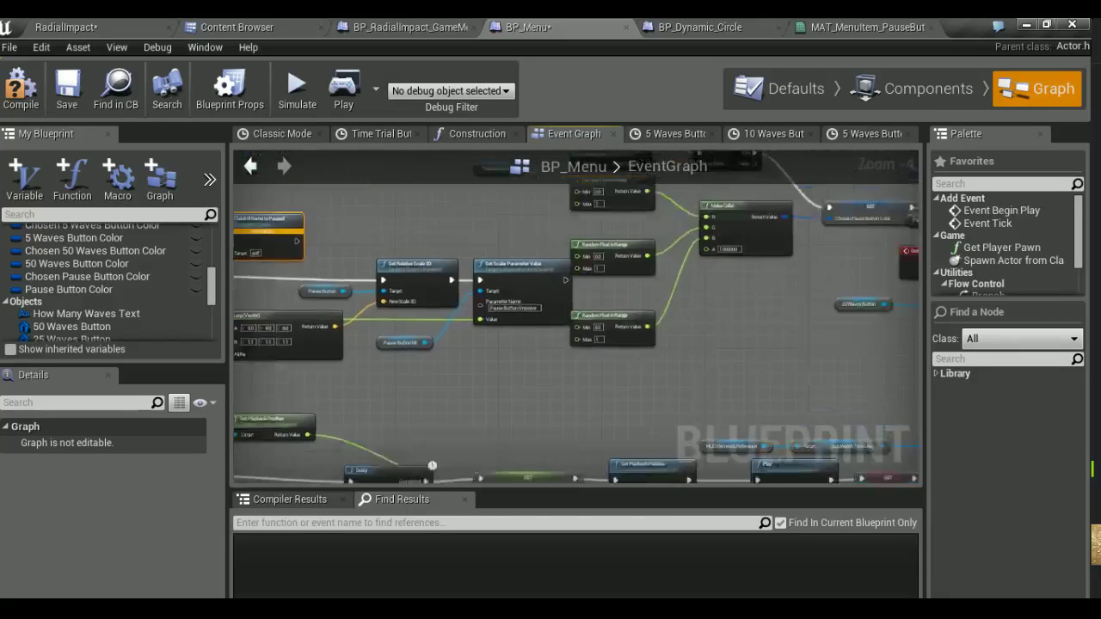
Compile and save BP_Menu, then launch a standalone game preview
{"action": "left_click", "coordinate": [22, 89]}
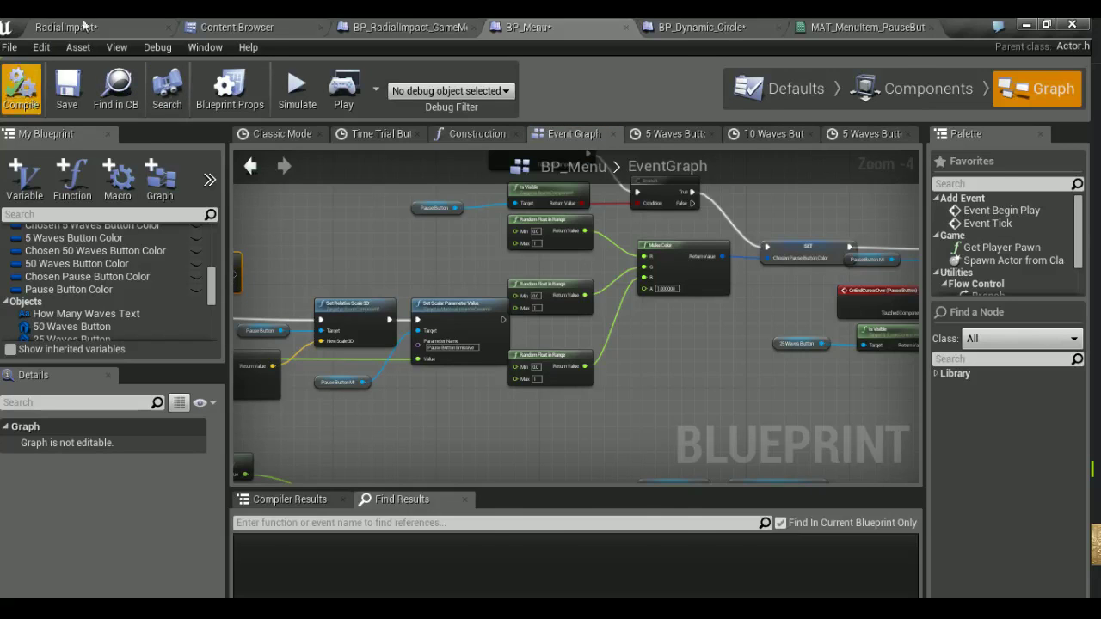
{"action": "left_click", "coordinate": [66, 26]}
{"action": "key", "text": "ctrl+s"}
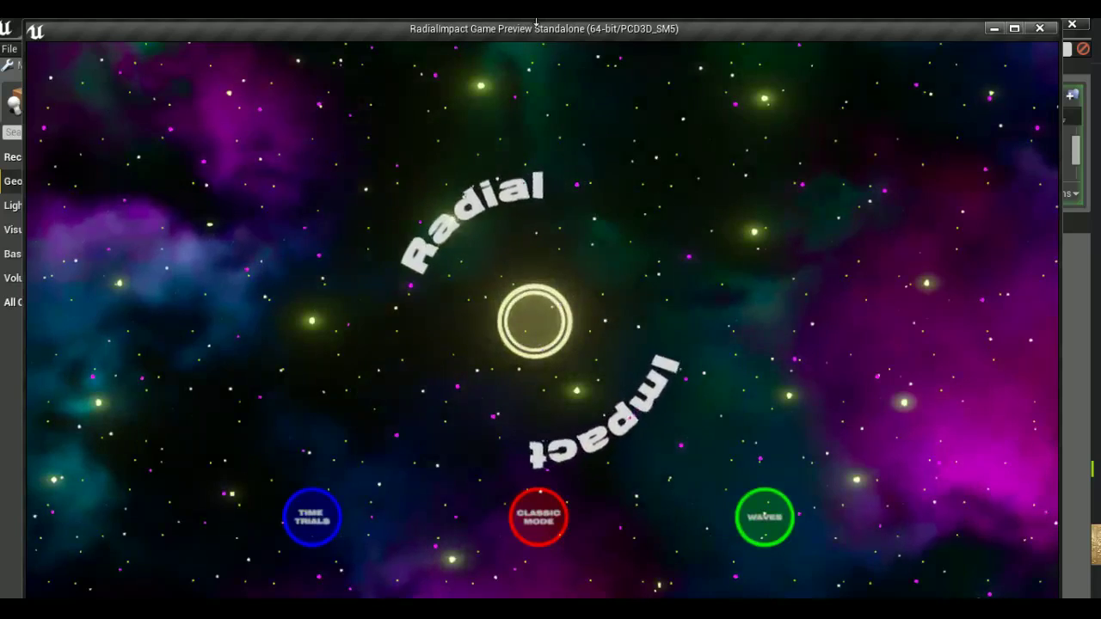
Start a 10 Waves game to check the pause button, then exit back to BP_Menu
{"action": "left_click", "coordinate": [760, 514]}
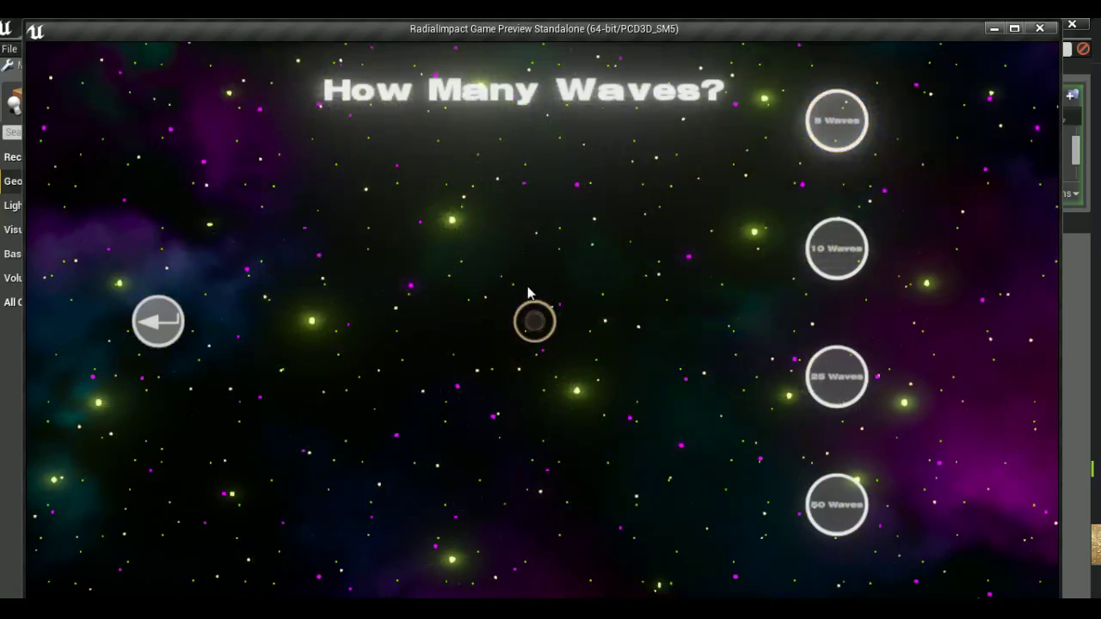
{"action": "left_click", "coordinate": [852, 130]}
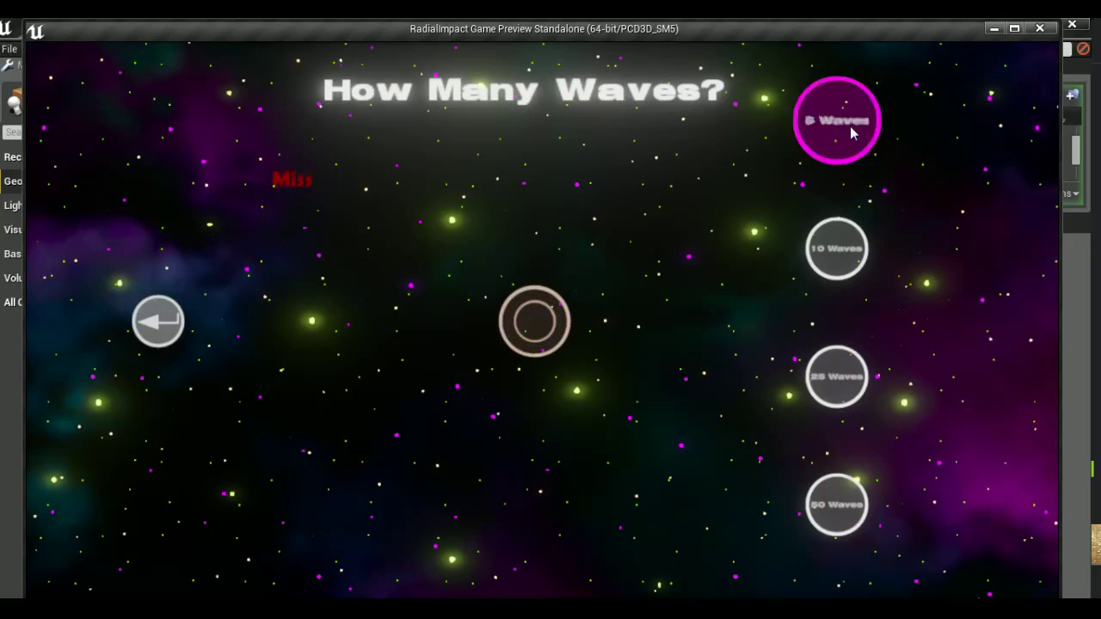
{"action": "left_click", "coordinate": [821, 276]}
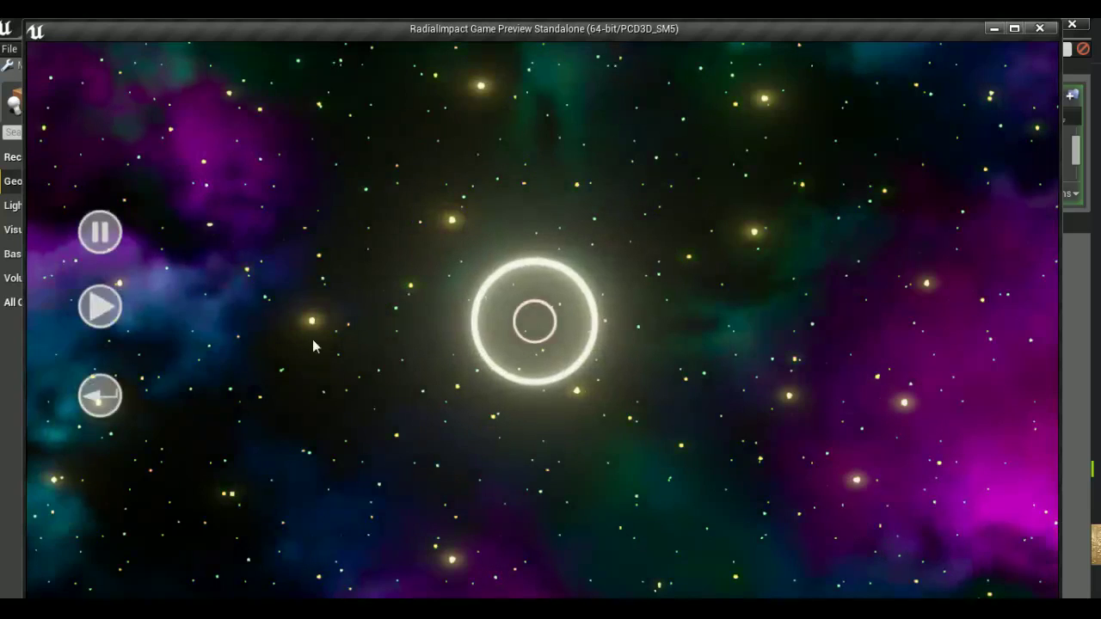
{"action": "key", "text": "Escape"}
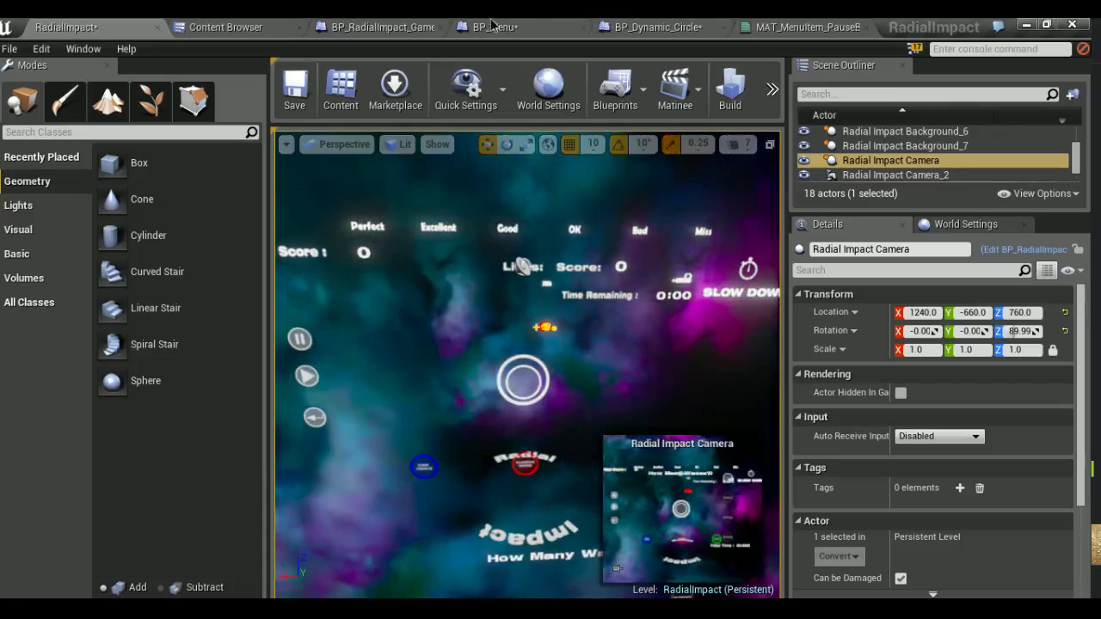
{"action": "left_click", "coordinate": [493, 26]}
Navigate the graph to the 5 Waves Button Logic comment
{"action": "scroll", "coordinate": [517, 323], "scroll_direction": "down", "scroll_amount": 10}
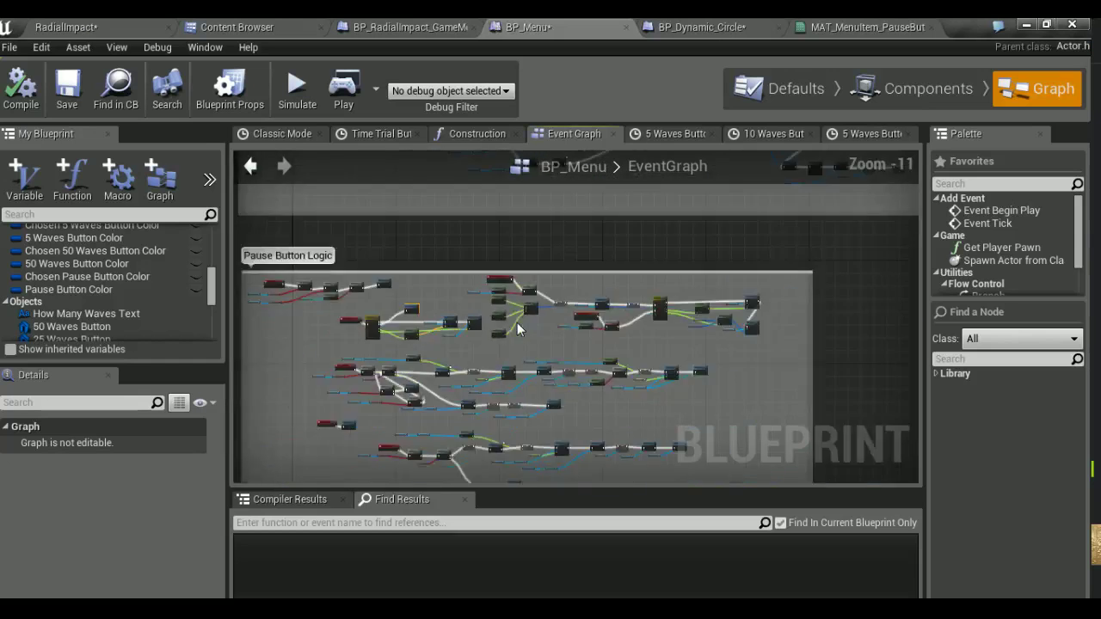
{"action": "scroll", "coordinate": [518, 324], "scroll_direction": "up", "scroll_amount": 1}
{"action": "scroll", "coordinate": [532, 295], "scroll_direction": "up", "scroll_amount": 2}
{"action": "scroll", "coordinate": [550, 297], "scroll_direction": "up", "scroll_amount": 3}
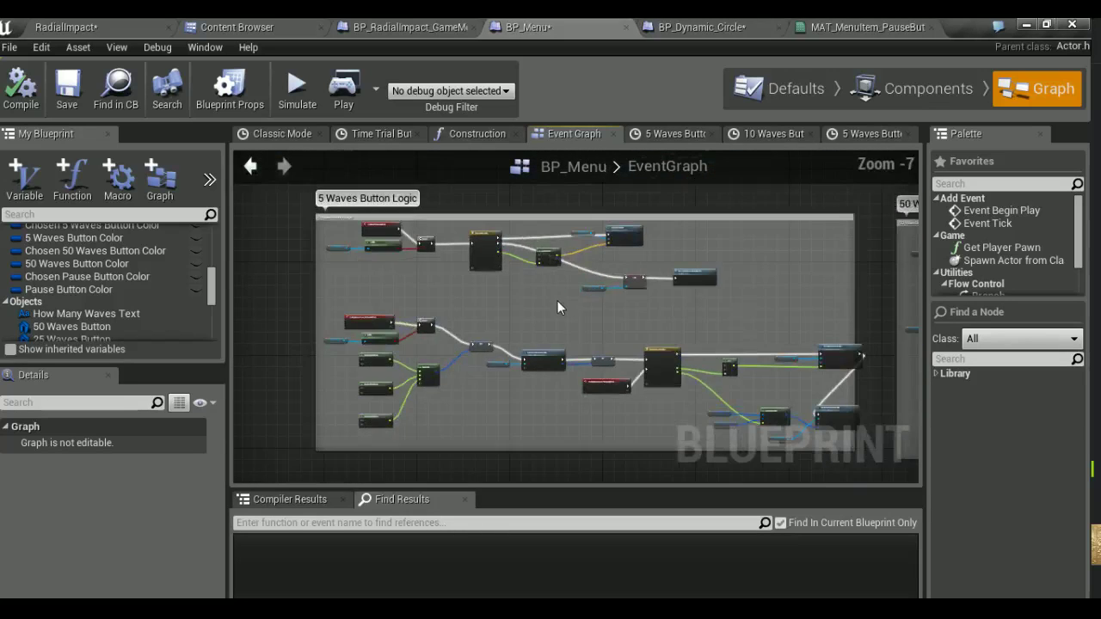
{"action": "scroll", "coordinate": [593, 323], "scroll_direction": "up", "scroll_amount": 2}
{"action": "right_click_drag", "start_coordinate": [607, 335], "coordinate": [528, 381]}
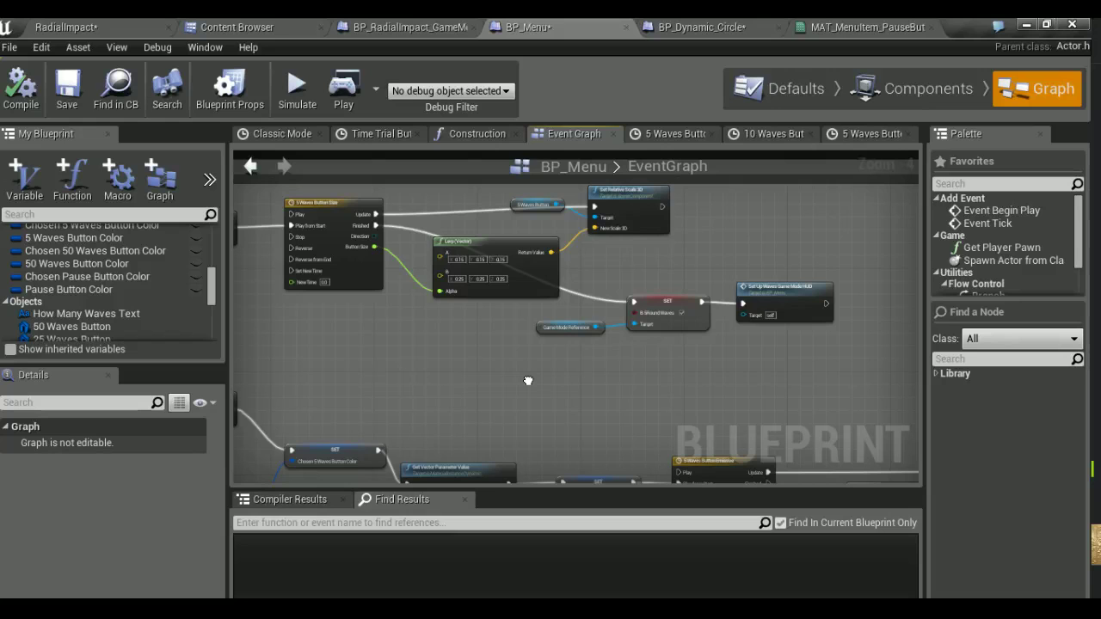
{"action": "right_click_drag", "start_coordinate": [628, 272], "coordinate": [900, 299]}
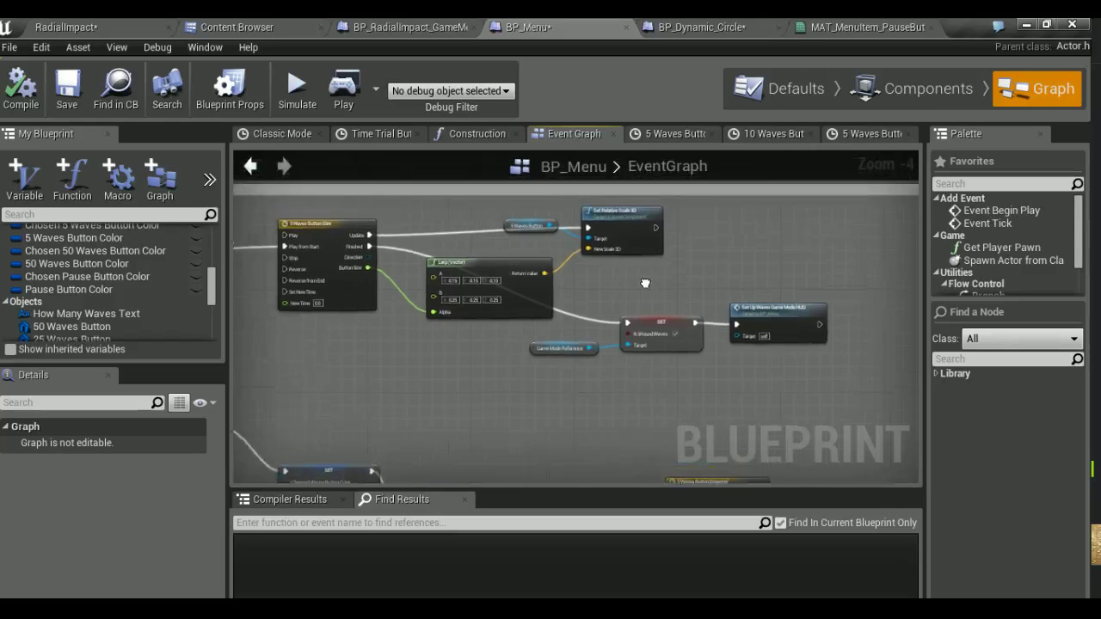
{"action": "right_click_drag", "start_coordinate": [304, 266], "coordinate": [436, 283]}
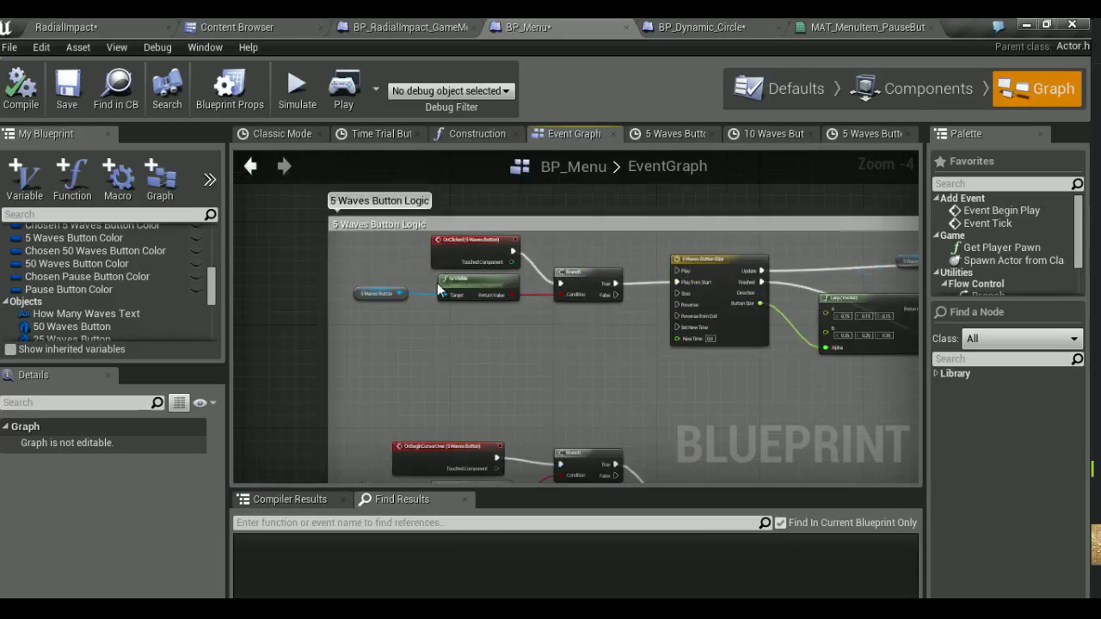
{"action": "scroll", "coordinate": [437, 283], "scroll_direction": "up", "scroll_amount": 1}
{"action": "scroll", "coordinate": [619, 349], "scroll_direction": "down", "scroll_amount": 1}
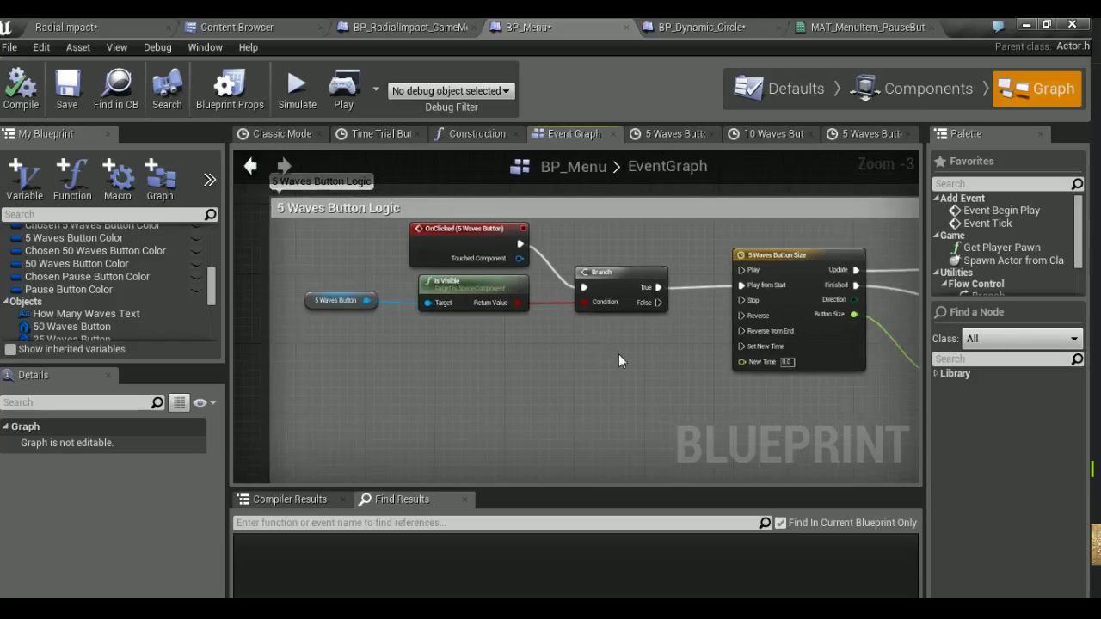
{"action": "scroll", "coordinate": [622, 354], "scroll_direction": "down", "scroll_amount": 6}
Inspect the 5 Waves Button timeline, Lerp, Set, Stop, Set Play Rate and Delay nodes
{"action": "right_click_drag", "start_coordinate": [622, 353], "coordinate": [630, 369]}
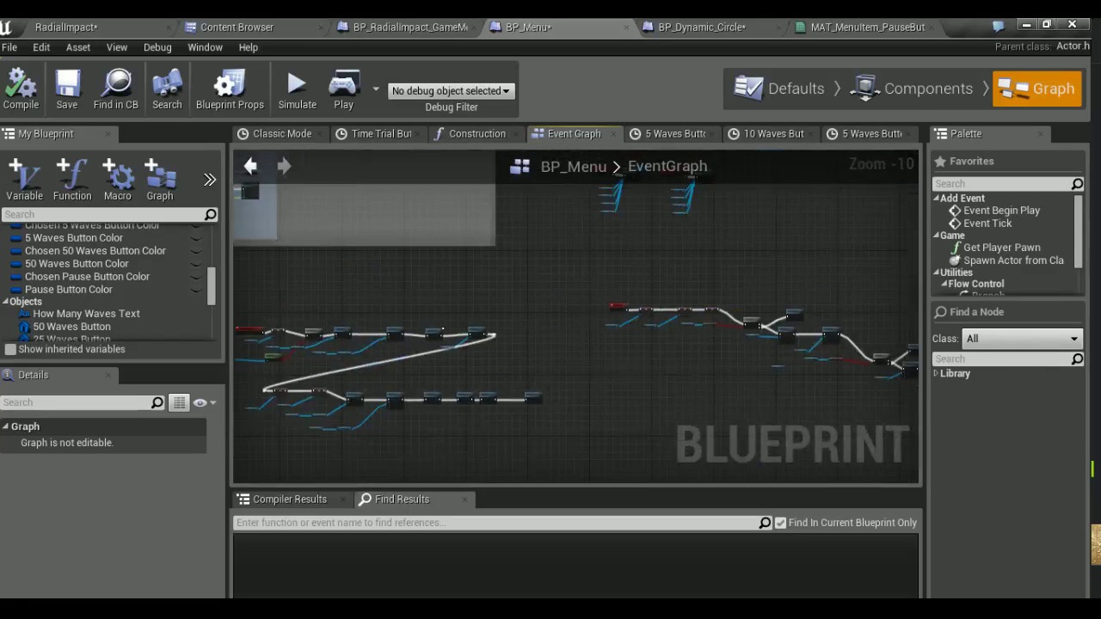
{"action": "scroll", "coordinate": [808, 305], "scroll_direction": "up", "scroll_amount": 3}
{"action": "scroll", "coordinate": [808, 305], "scroll_direction": "up", "scroll_amount": 3}
{"action": "mouse_move", "coordinate": [808, 305]}
{"action": "right_mouse_down"}
{"action": "mouse_move", "coordinate": [677, 277]}
{"action": "mouse_move", "coordinate": [356, 238]}
{"action": "mouse_move", "coordinate": [687, 258]}
{"action": "mouse_move", "coordinate": [688, 207]}
{"action": "mouse_move", "coordinate": [602, 309]}
{"action": "mouse_move", "coordinate": [356, 324]}
{"action": "mouse_move", "coordinate": [477, 322]}
{"action": "right_mouse_up"}
{"action": "scroll", "coordinate": [685, 259], "scroll_direction": "down", "scroll_amount": 6}
{"action": "scroll", "coordinate": [356, 324], "scroll_direction": "up", "scroll_amount": 7}
{"action": "scroll", "coordinate": [356, 324], "scroll_direction": "down", "scroll_amount": 8}
{"action": "scroll", "coordinate": [476, 322], "scroll_direction": "up", "scroll_amount": 3}
{"action": "scroll", "coordinate": [479, 325], "scroll_direction": "up", "scroll_amount": 3}
{"action": "scroll", "coordinate": [479, 325], "scroll_direction": "up", "scroll_amount": 1}
{"action": "mouse_move", "coordinate": [553, 328]}
{"action": "right_mouse_down"}
{"action": "mouse_move", "coordinate": [241, 322]}
{"action": "mouse_move", "coordinate": [129, 258]}
{"action": "right_mouse_up"}
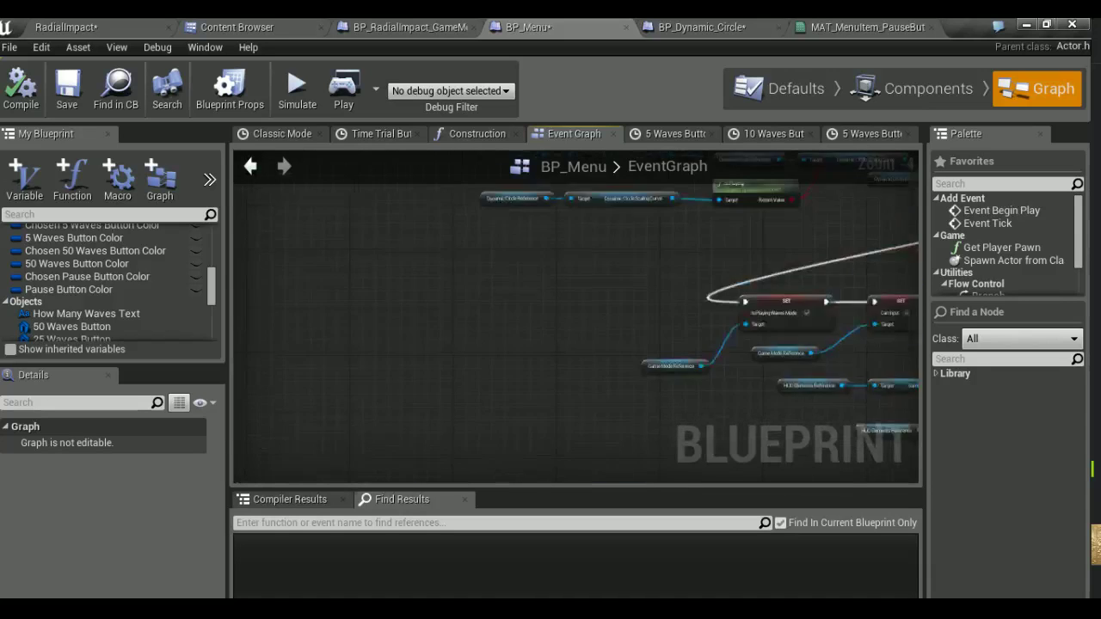
{"action": "right_click_drag", "start_coordinate": [576, 327], "coordinate": [464, 286]}
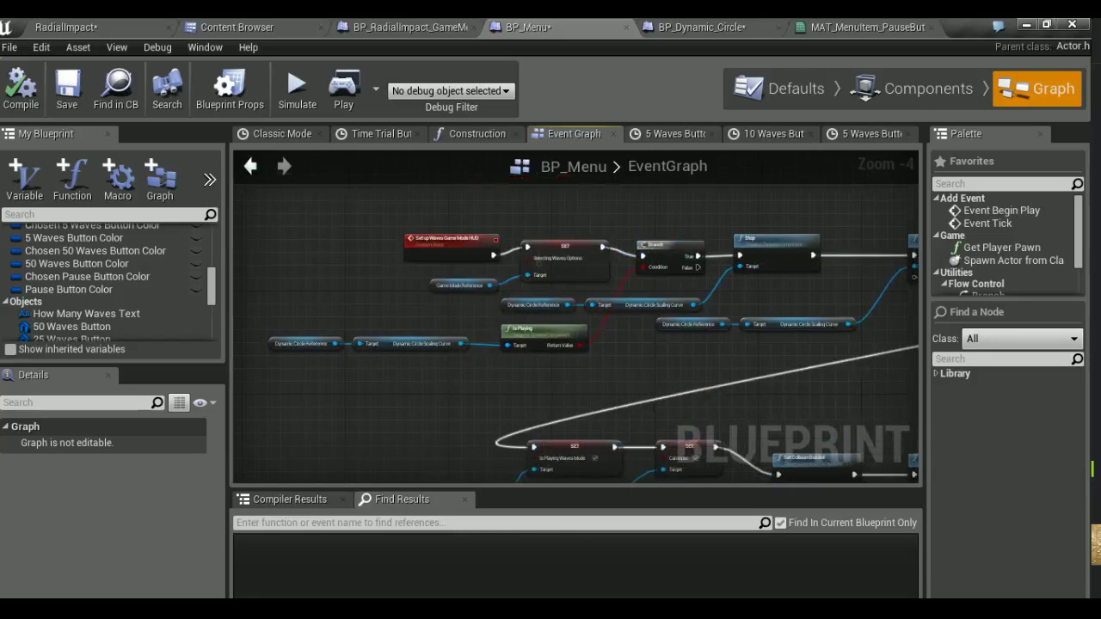
{"action": "right_click_drag", "start_coordinate": [465, 285], "coordinate": [146, 342]}
{"action": "right_click_drag", "start_coordinate": [301, 485], "coordinate": [576, 453]}
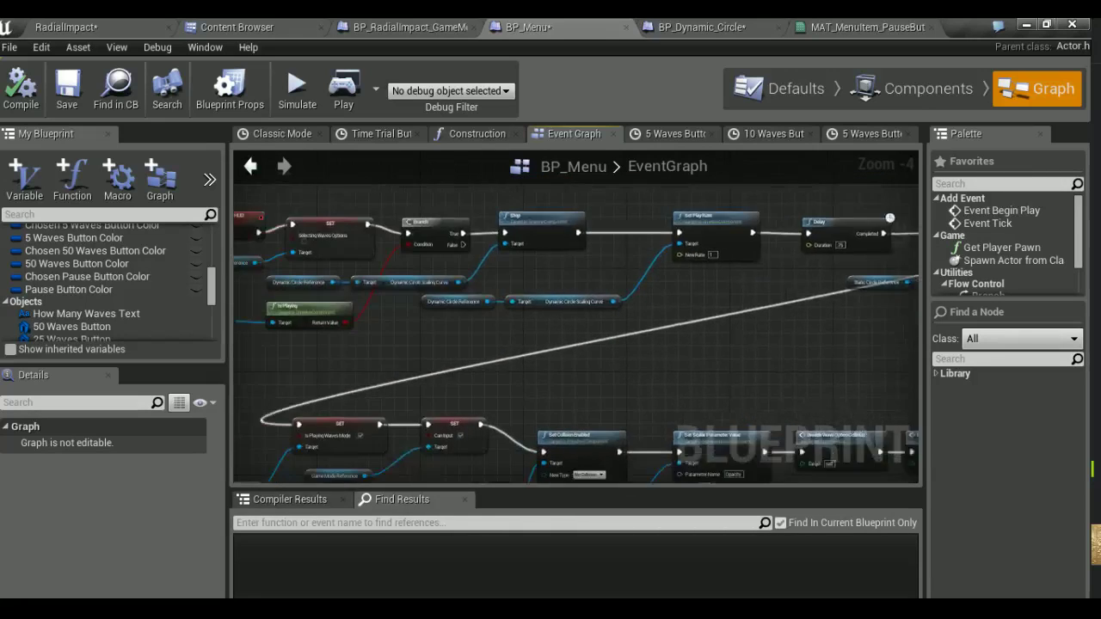
Review the 5 Waves Button Size timeline and HUD chain, then return to the RadialImpact level
{"action": "scroll", "coordinate": [400, 427], "scroll_direction": "down", "scroll_amount": 3}
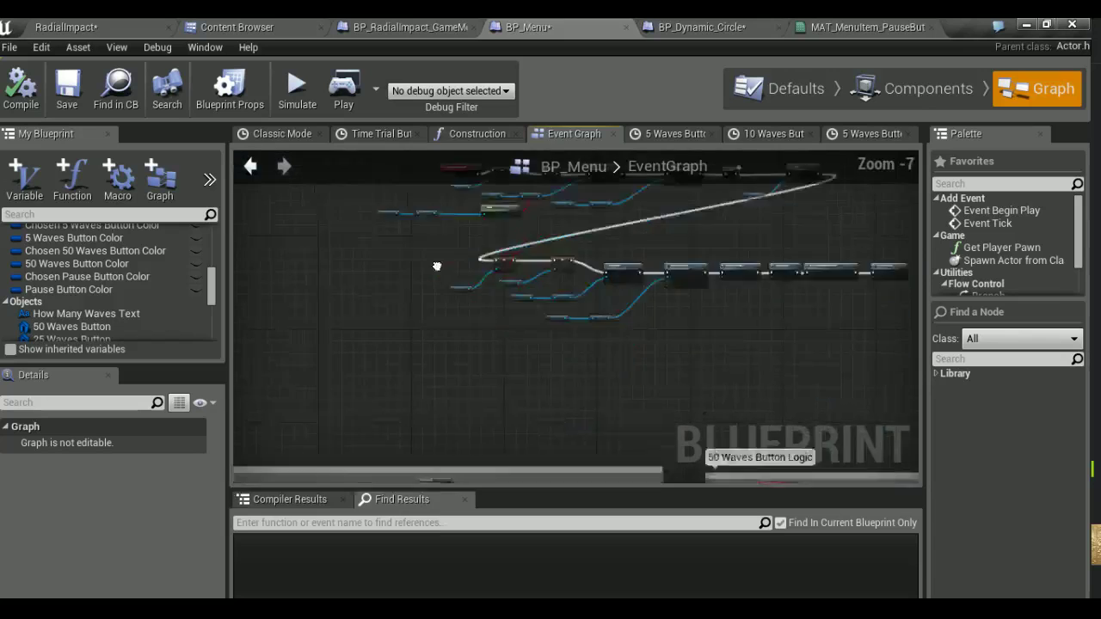
{"action": "right_click_drag", "start_coordinate": [400, 428], "coordinate": [577, 270]}
{"action": "scroll", "coordinate": [577, 269], "scroll_direction": "up", "scroll_amount": 4}
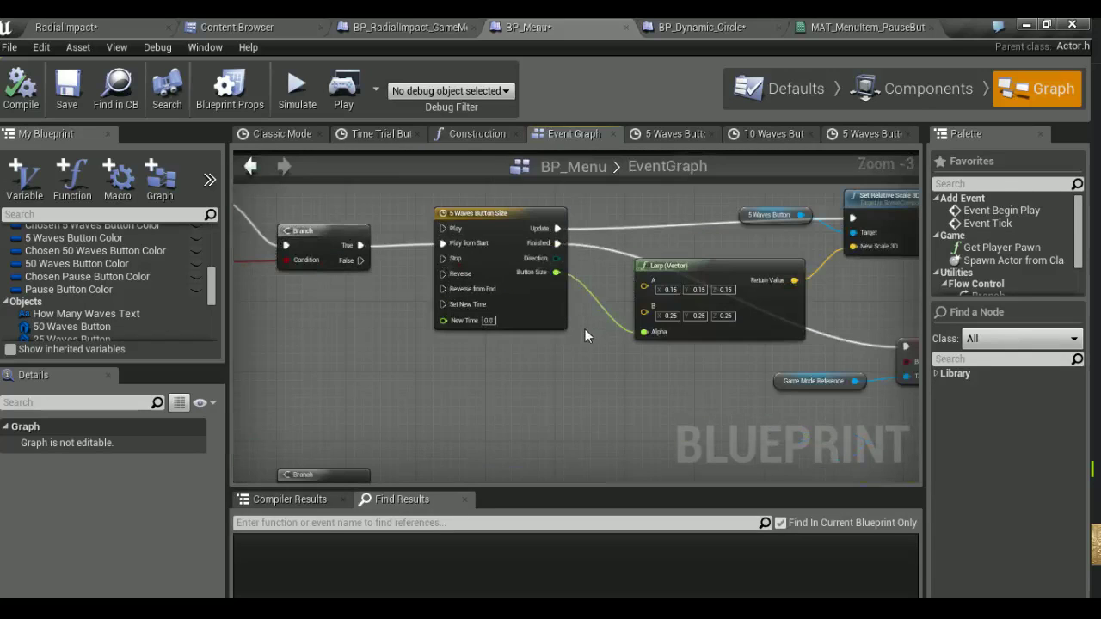
{"action": "right_click_drag", "start_coordinate": [585, 329], "coordinate": [291, 344]}
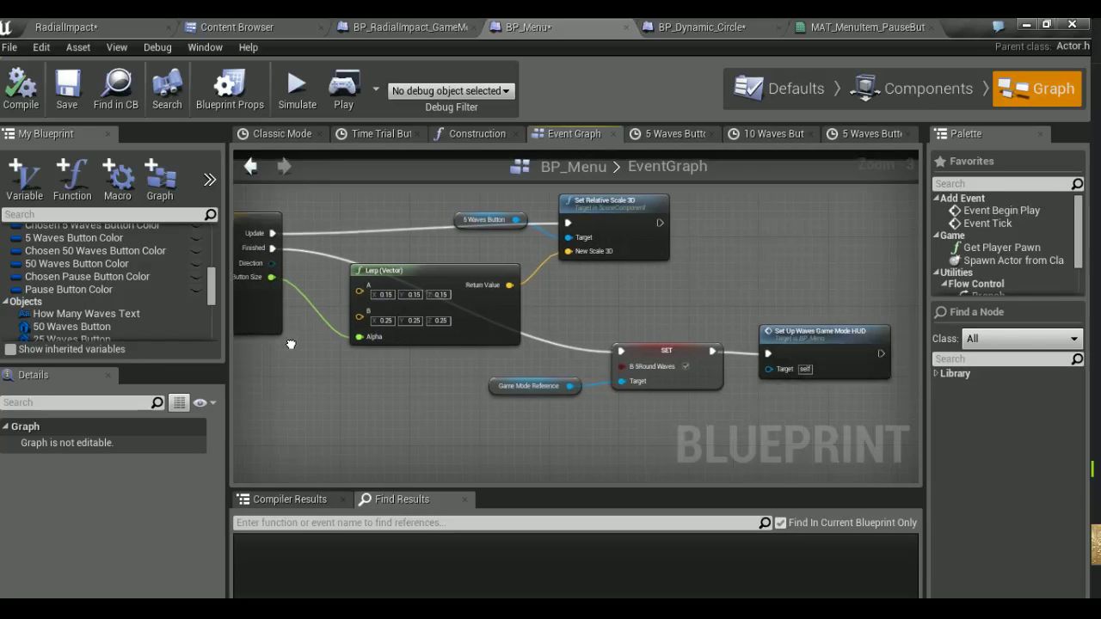
{"action": "right_click_drag", "start_coordinate": [290, 344], "coordinate": [915, 359]}
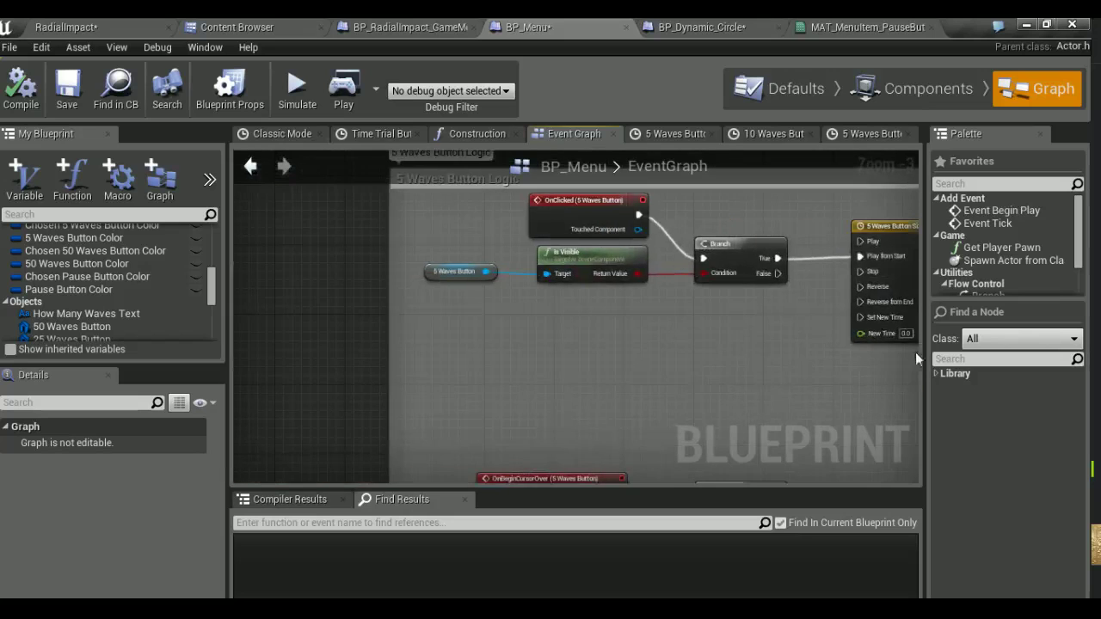
{"action": "left_click", "coordinate": [83, 24]}
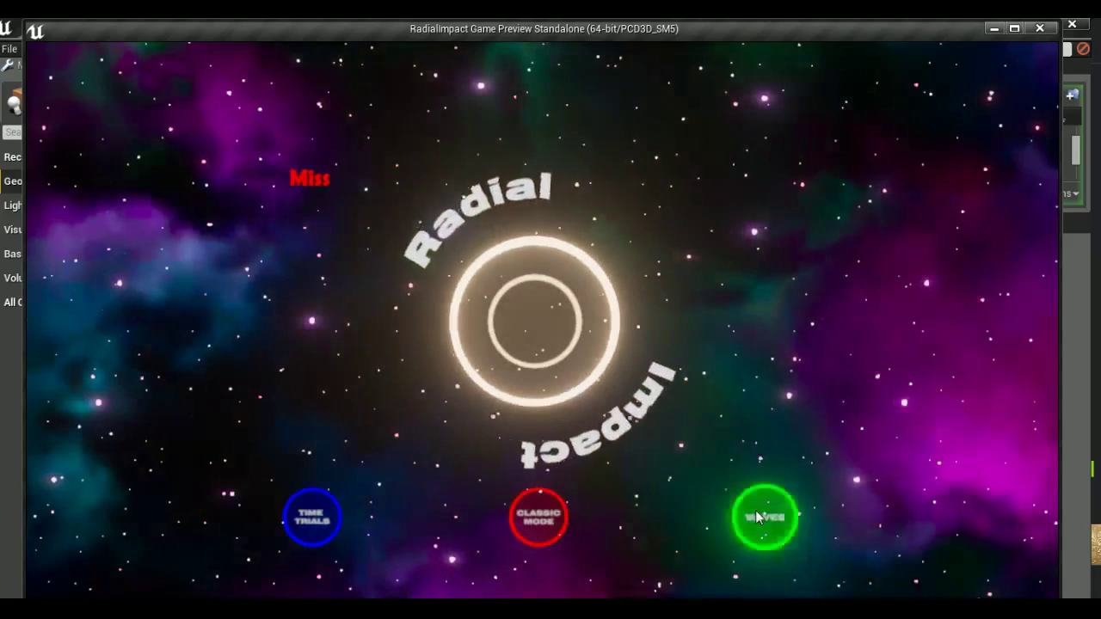
{"action": "left_click", "coordinate": [756, 512]}
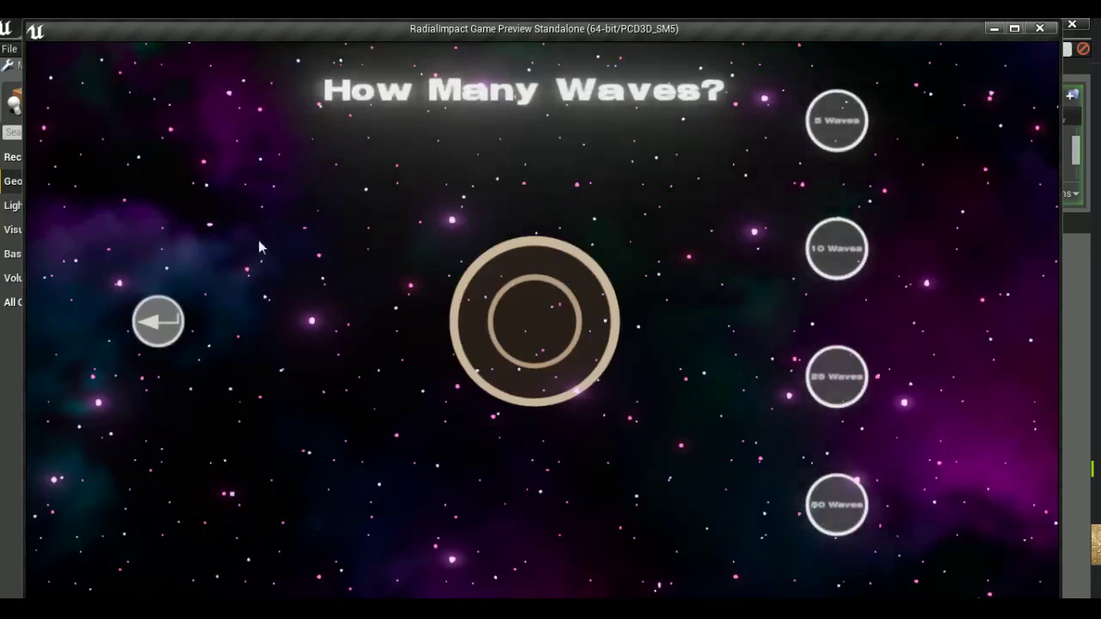
{"action": "left_click", "coordinate": [178, 329]}
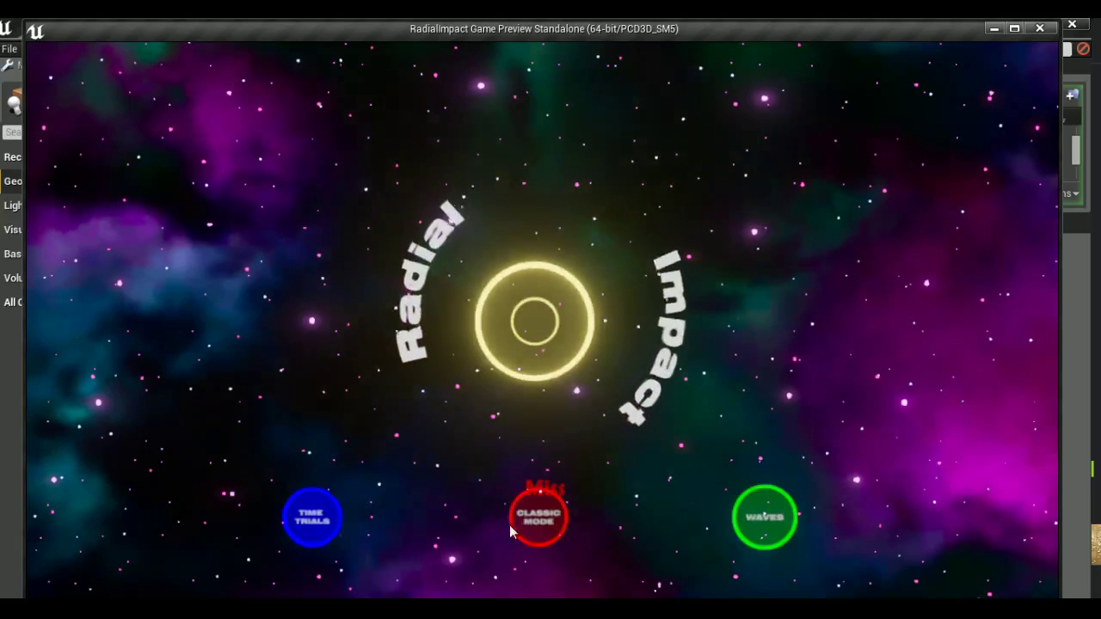
{"action": "left_click", "coordinate": [299, 521]}
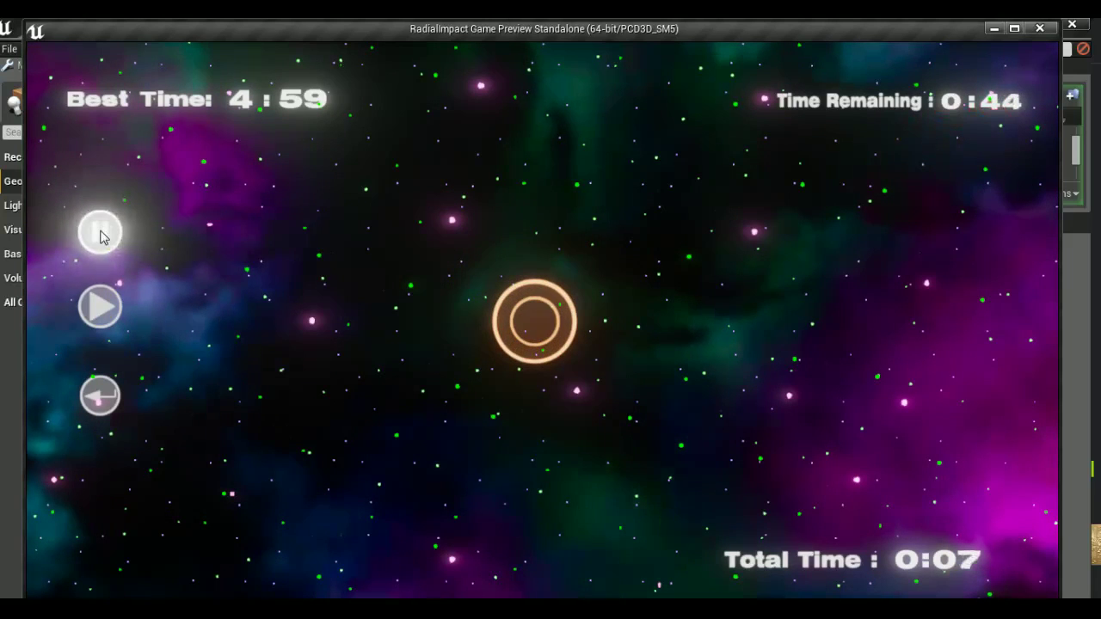
{"action": "left_click", "coordinate": [100, 234]}
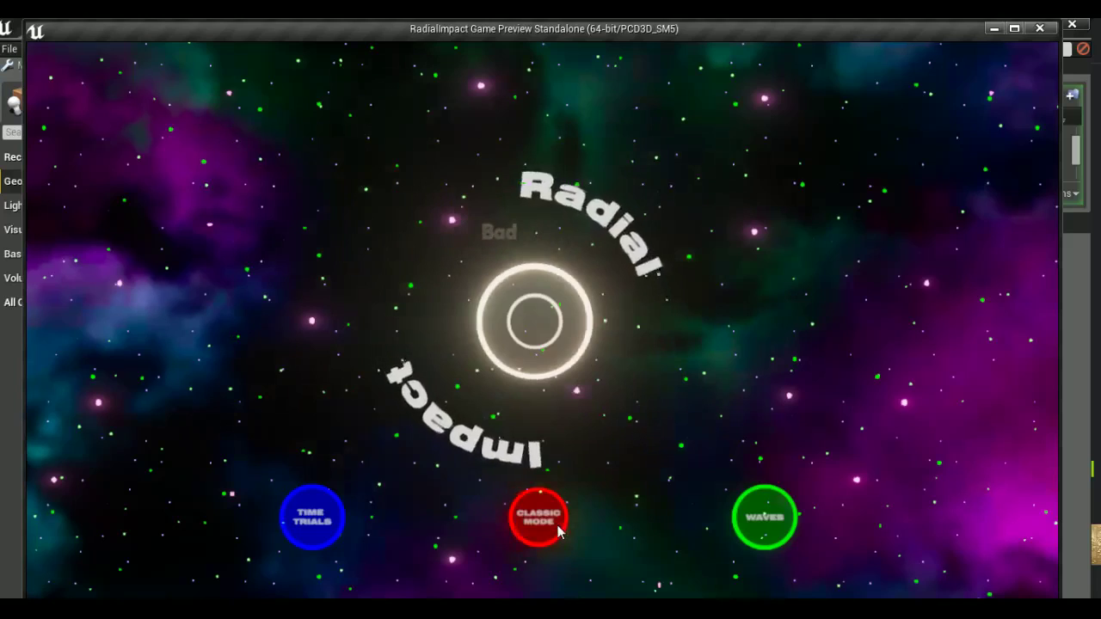
{"action": "key", "text": "Escape"}
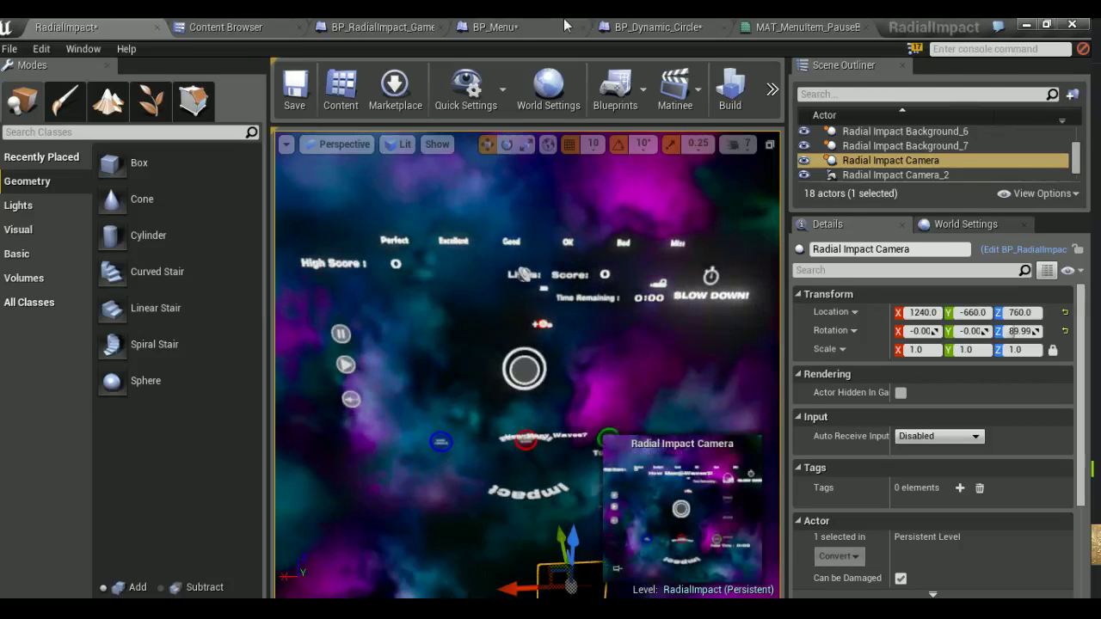
{"action": "left_click", "coordinate": [564, 25]}
Find the end-hover Is Visible check that uses the 25 Waves Button getter in BP_Menu's EventGraph
{"action": "scroll", "coordinate": [569, 361], "scroll_direction": "down", "scroll_amount": 10}
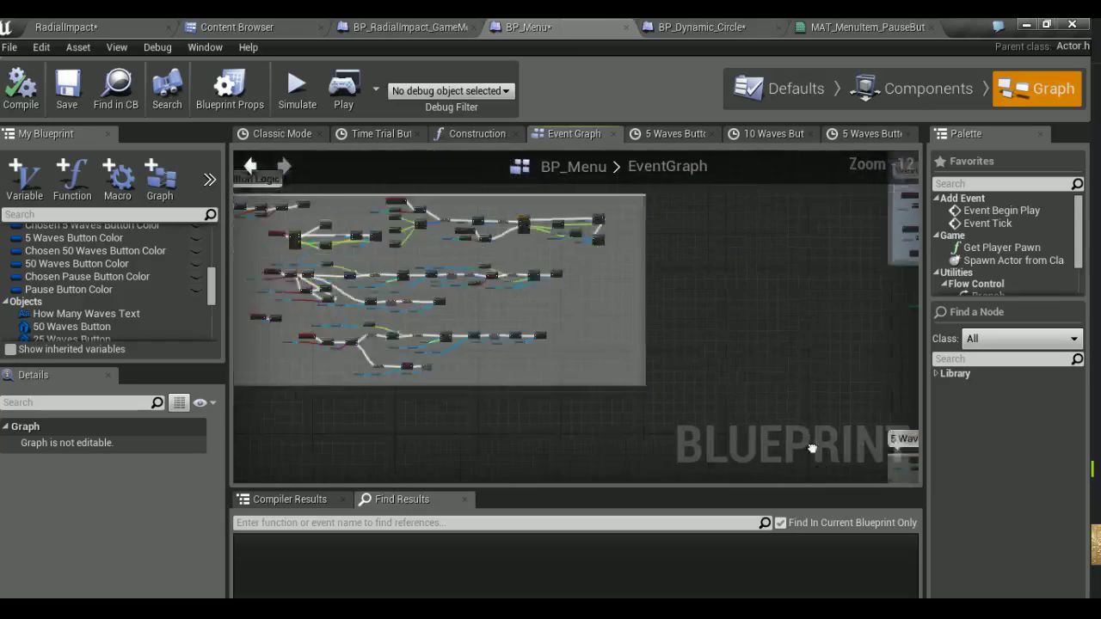
{"action": "scroll", "coordinate": [466, 318], "scroll_direction": "up", "scroll_amount": 2}
{"action": "scroll", "coordinate": [473, 303], "scroll_direction": "up", "scroll_amount": 2}
{"action": "scroll", "coordinate": [464, 301], "scroll_direction": "up", "scroll_amount": 1}
{"action": "scroll", "coordinate": [451, 294], "scroll_direction": "up", "scroll_amount": 2}
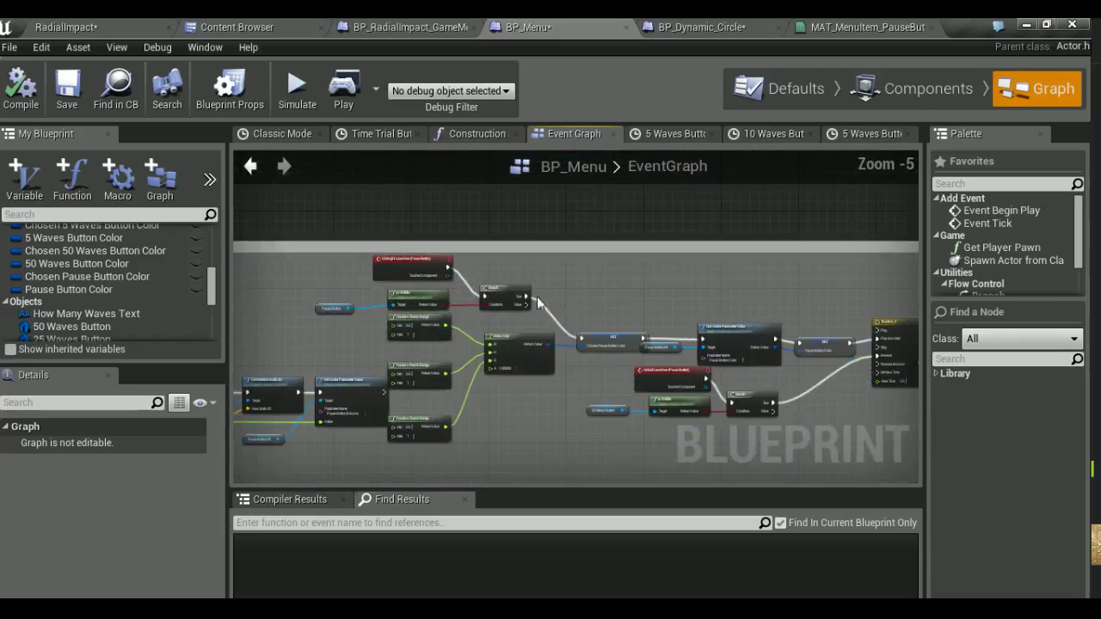
{"action": "scroll", "coordinate": [626, 298], "scroll_direction": "up", "scroll_amount": 2}
{"action": "right_click_drag", "start_coordinate": [626, 298], "coordinate": [472, 348]}
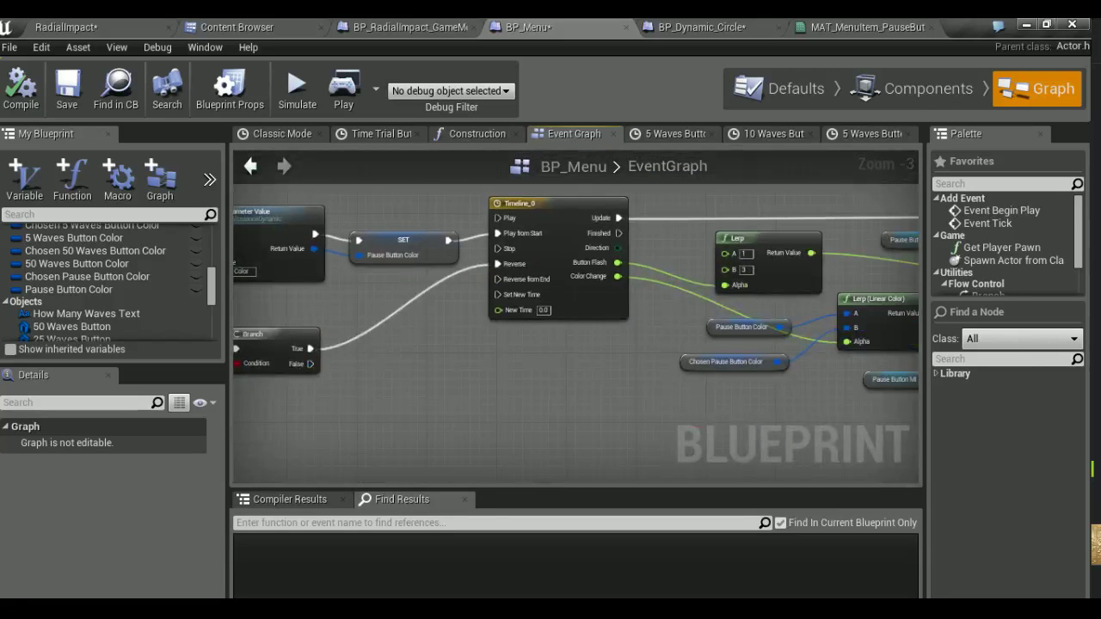
{"action": "right_click_drag", "start_coordinate": [471, 348], "coordinate": [694, 357]}
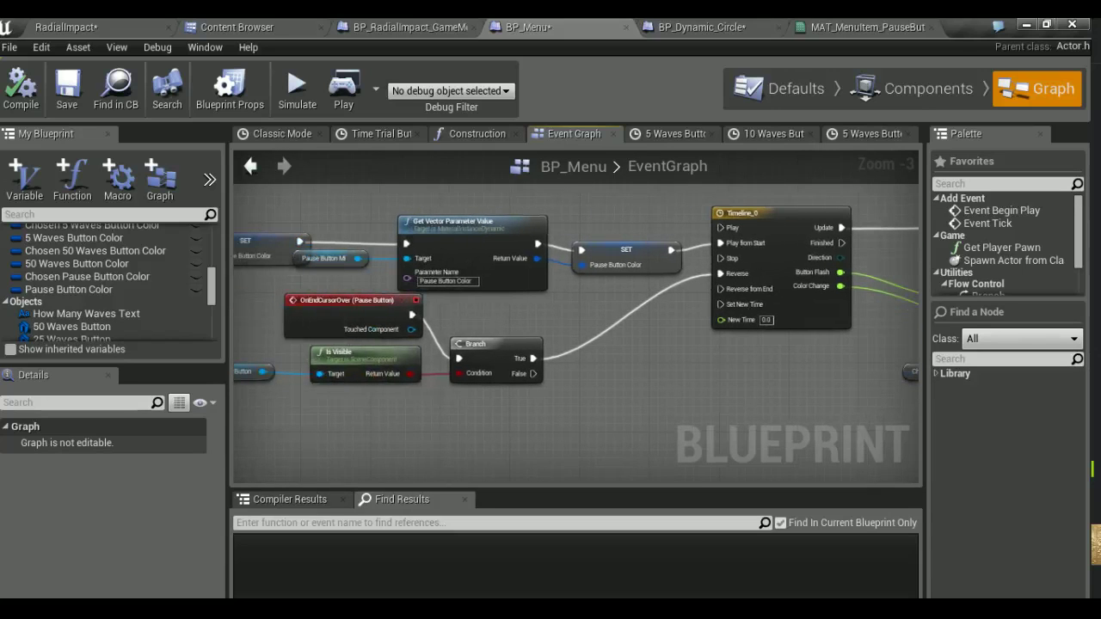
{"action": "right_click_drag", "start_coordinate": [371, 176], "coordinate": [519, 184]}
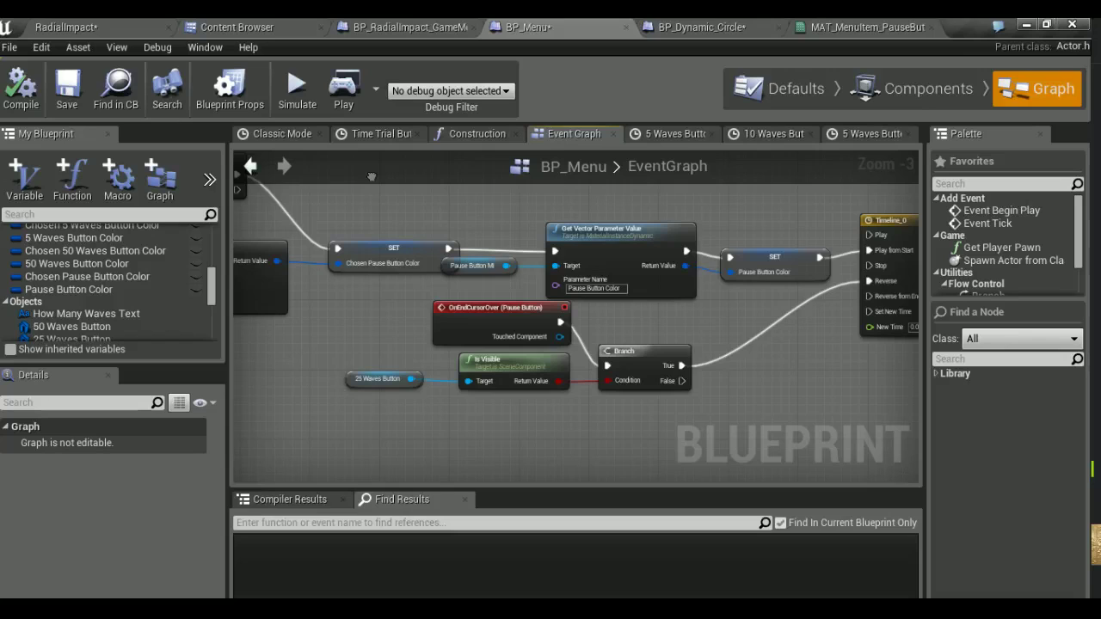
{"action": "left_click", "coordinate": [392, 390]}
{"action": "left_click", "coordinate": [504, 349]}
Paste a copy of the Pause Button getter beside the Is Visible check, then save all
{"action": "right_click_drag", "start_coordinate": [502, 336], "coordinate": [792, 361]}
{"action": "scroll", "coordinate": [702, 389], "scroll_direction": "down", "scroll_amount": 2}
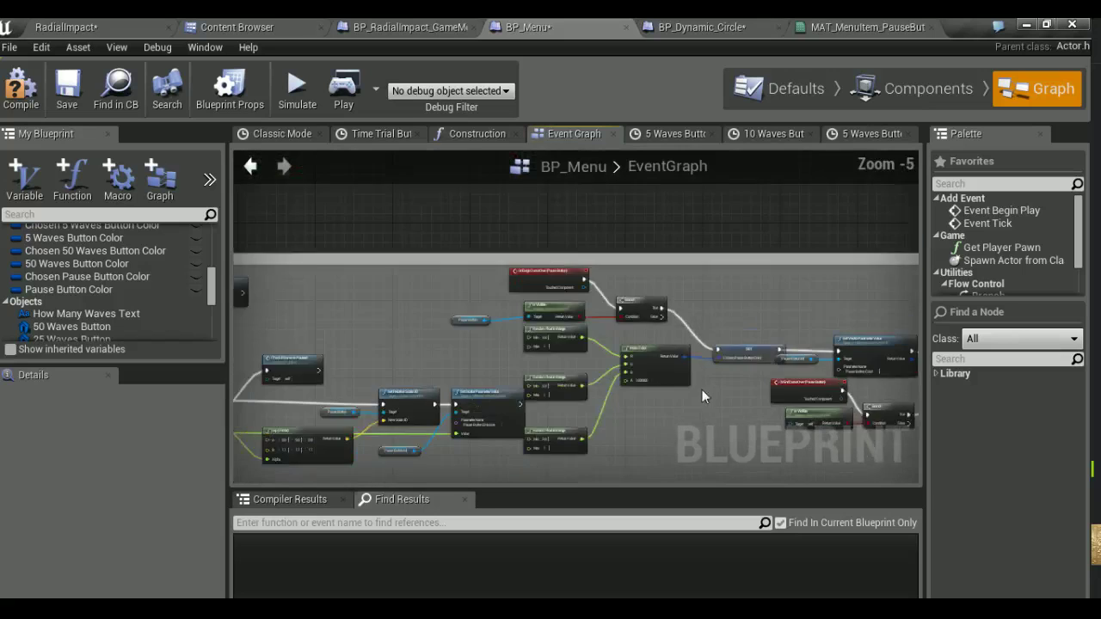
{"action": "scroll", "coordinate": [470, 342], "scroll_direction": "up", "scroll_amount": 3}
{"action": "mouse_move", "coordinate": [265, 330]}
{"action": "right_mouse_down"}
{"action": "mouse_move", "coordinate": [313, 325]}
{"action": "mouse_move", "coordinate": [466, 357]}
{"action": "right_mouse_up"}
{"action": "left_click", "coordinate": [350, 330]}
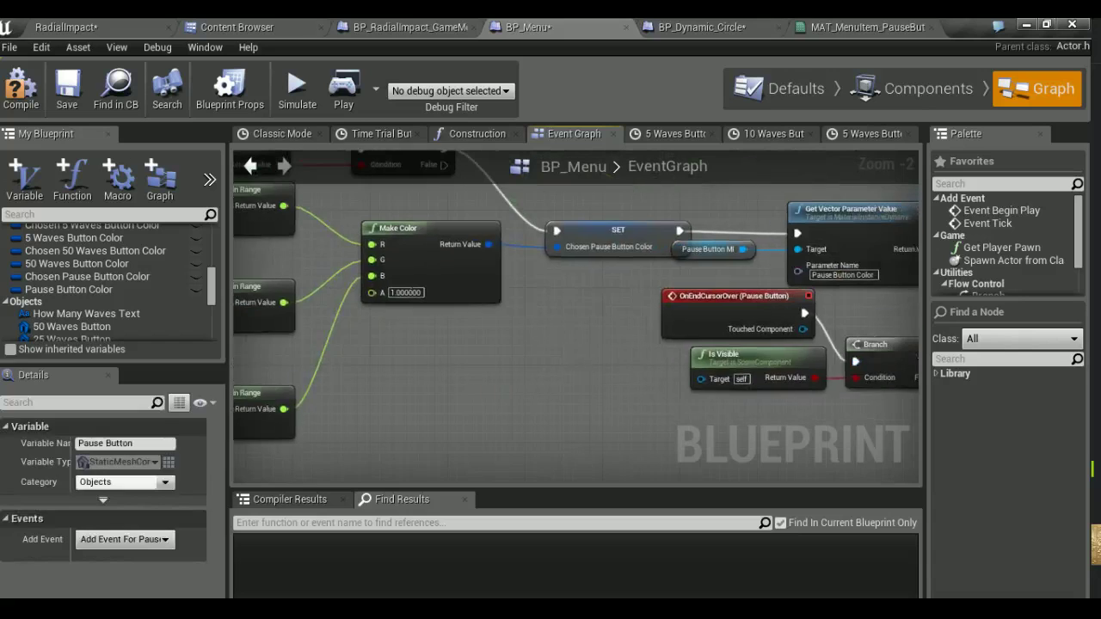
{"action": "left_click", "coordinate": [466, 364]}
{"action": "key", "text": "ctrl+v"}
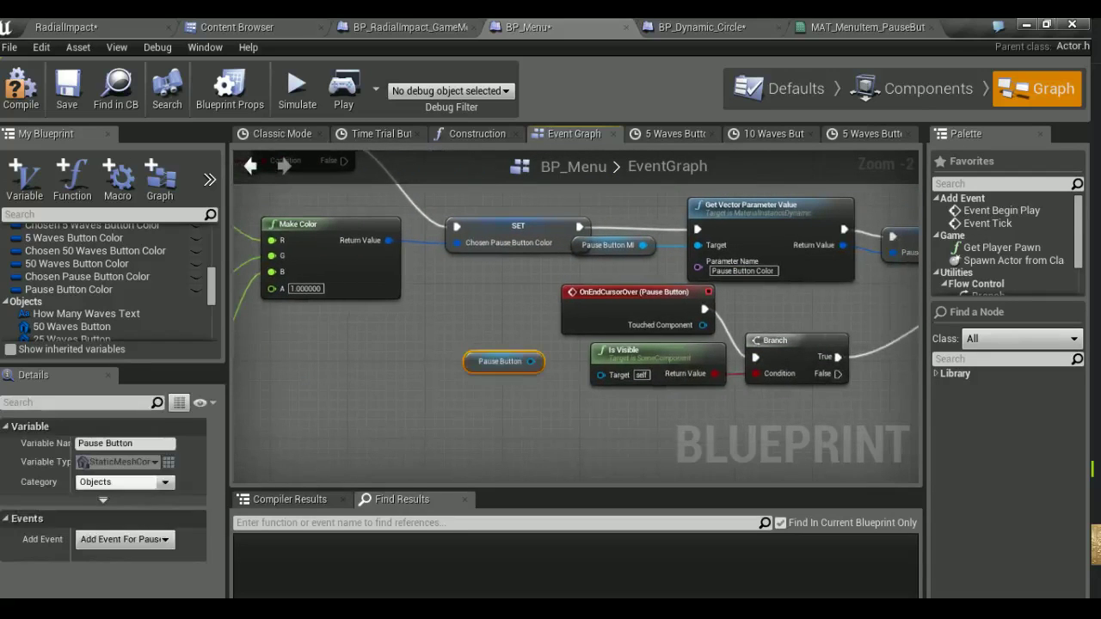
{"action": "left_click_drag", "start_coordinate": [540, 368], "coordinate": [614, 387]}
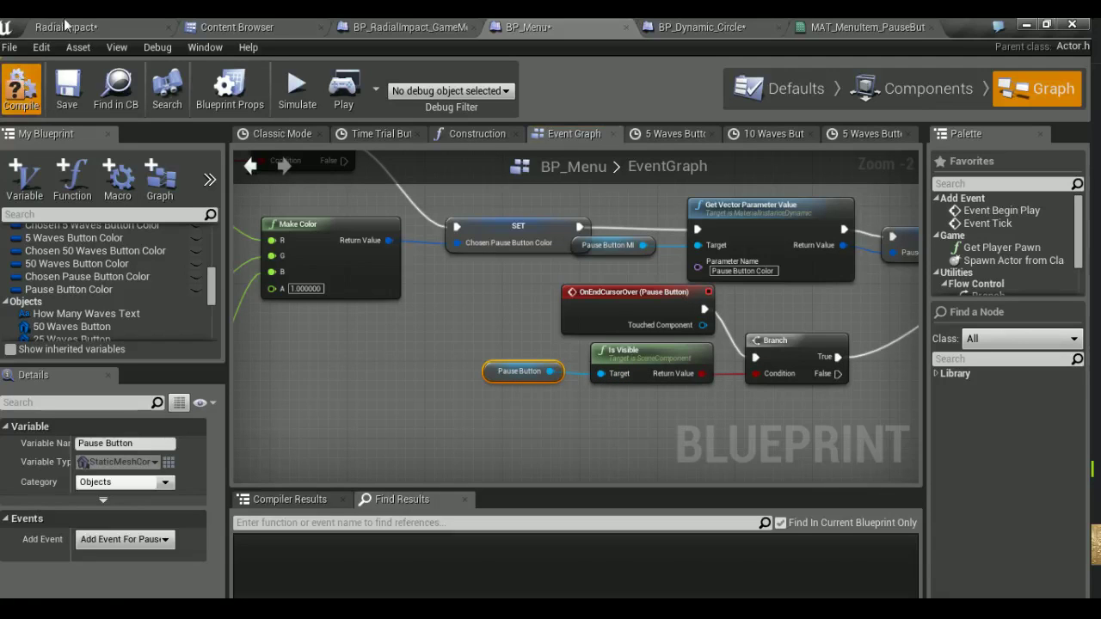
{"action": "left_click", "coordinate": [64, 26]}
{"action": "key", "text": "ctrl+s"}
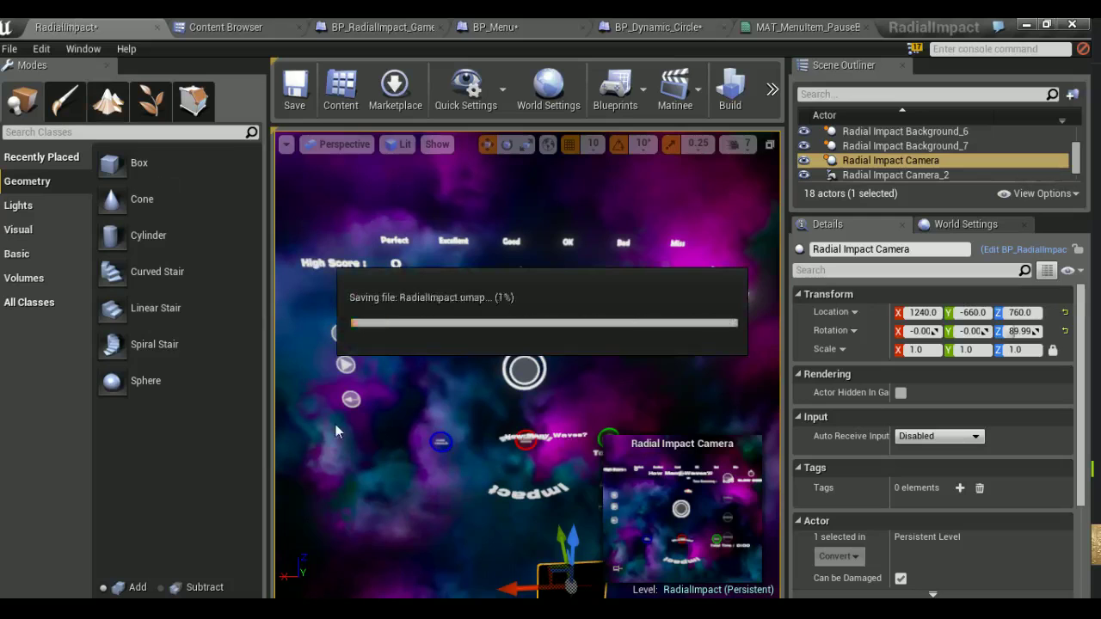
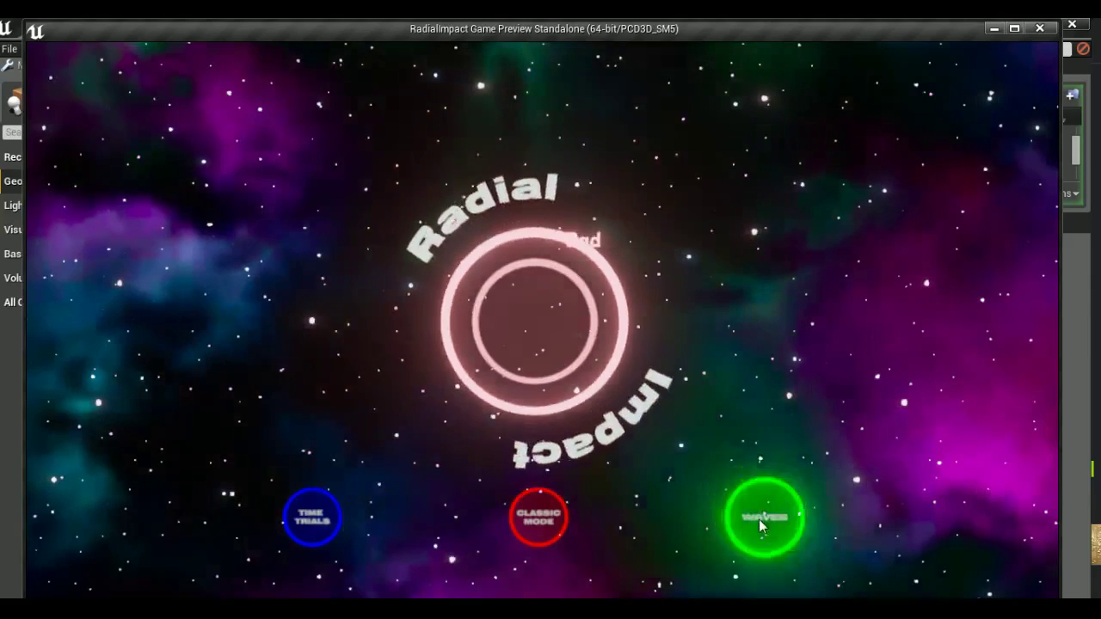
Pick a wave count, hit the shrinking ring in the standalone preview, then close it
{"action": "left_click", "coordinate": [762, 520]}
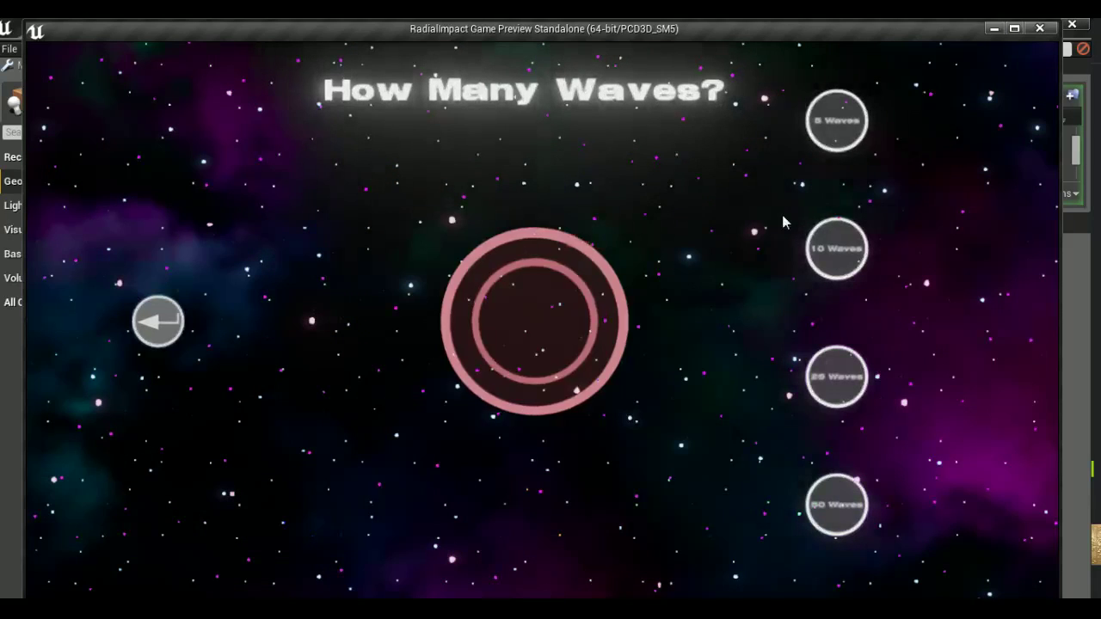
{"action": "left_click", "coordinate": [831, 144]}
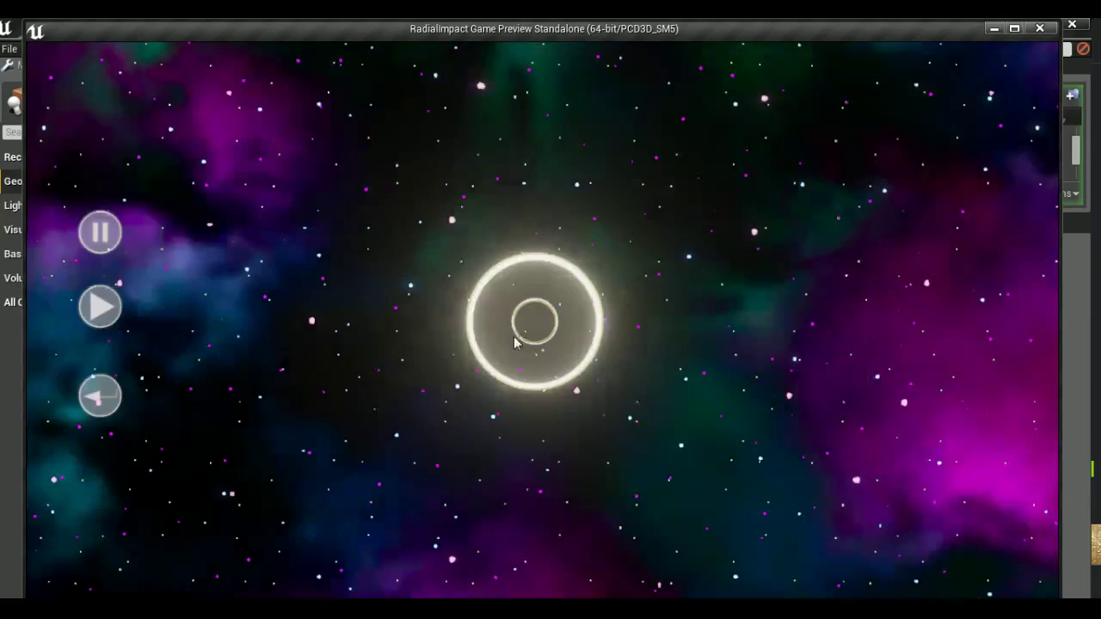
{"action": "left_click", "coordinate": [536, 332]}
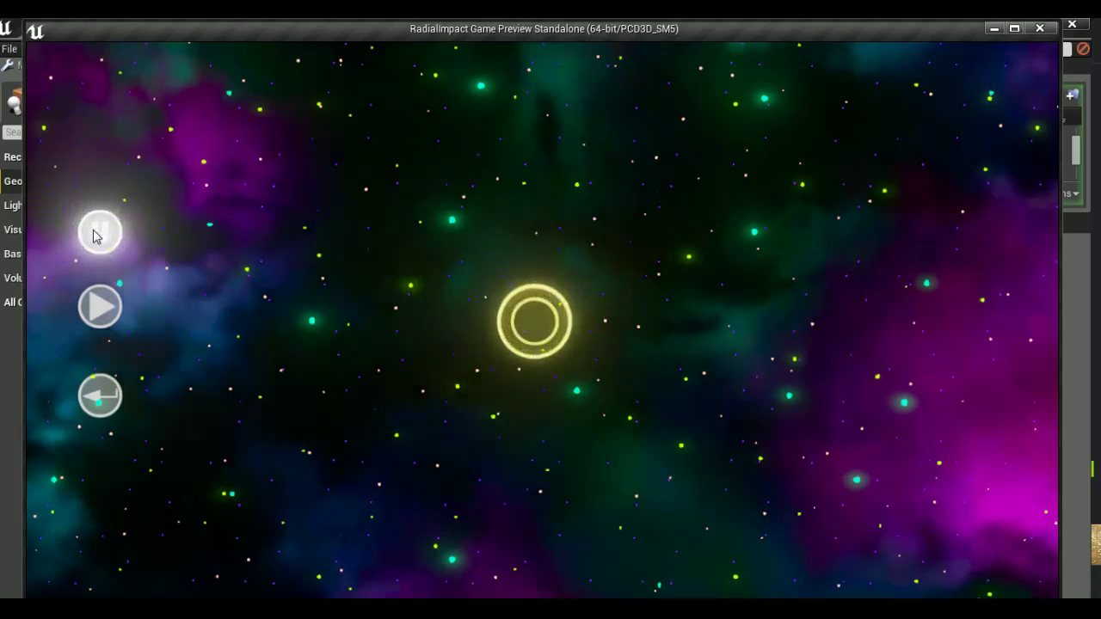
{"action": "key", "text": "Escape"}
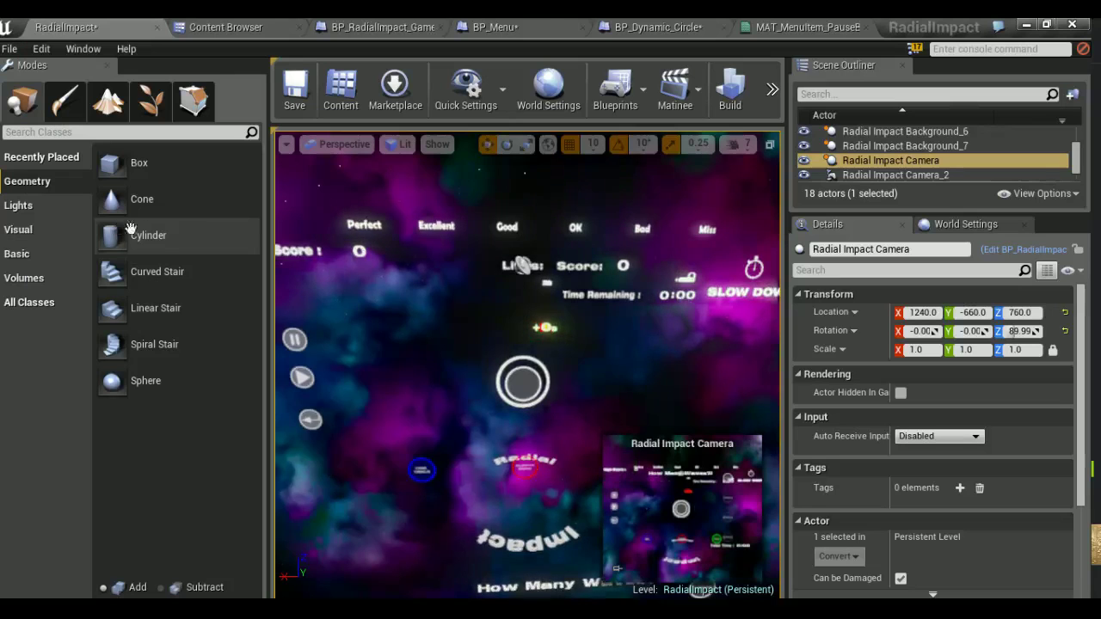
Pan BP_Menu's EventGraph to the pause button's Timeline_0, Lerp and Set Parameter Value nodes
{"action": "left_click", "coordinate": [539, 27]}
{"action": "mouse_move", "coordinate": [491, 360]}
{"action": "right_mouse_down"}
{"action": "mouse_move", "coordinate": [719, 400]}
{"action": "mouse_move", "coordinate": [708, 433]}
{"action": "mouse_move", "coordinate": [853, 470]}
{"action": "mouse_move", "coordinate": [467, 393]}
{"action": "right_mouse_up"}
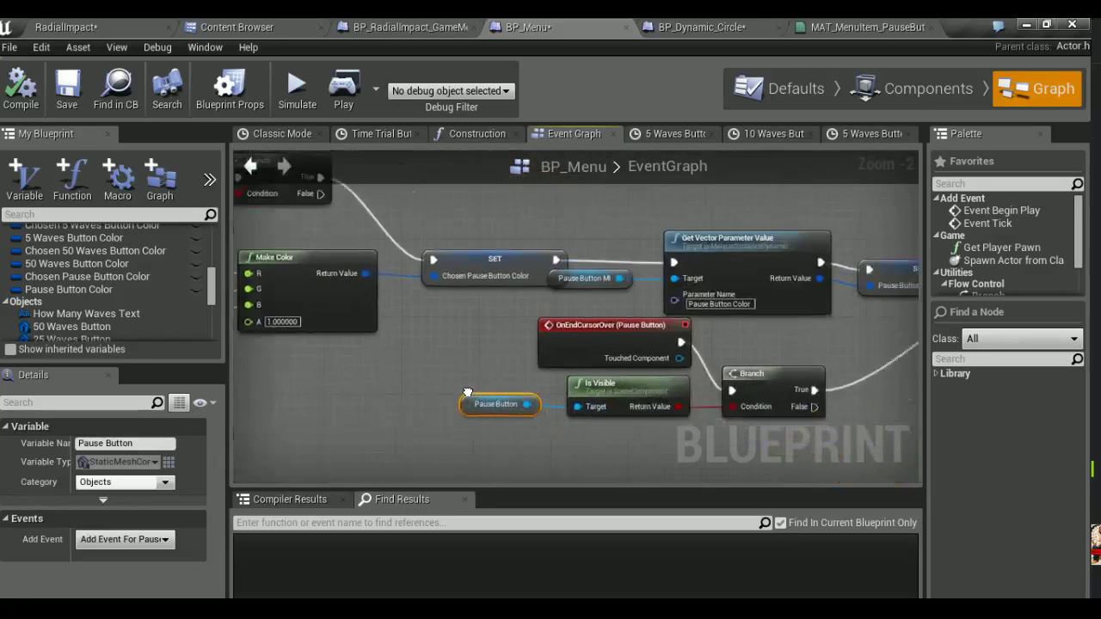
{"action": "right_click_drag", "start_coordinate": [467, 393], "coordinate": [224, 377]}
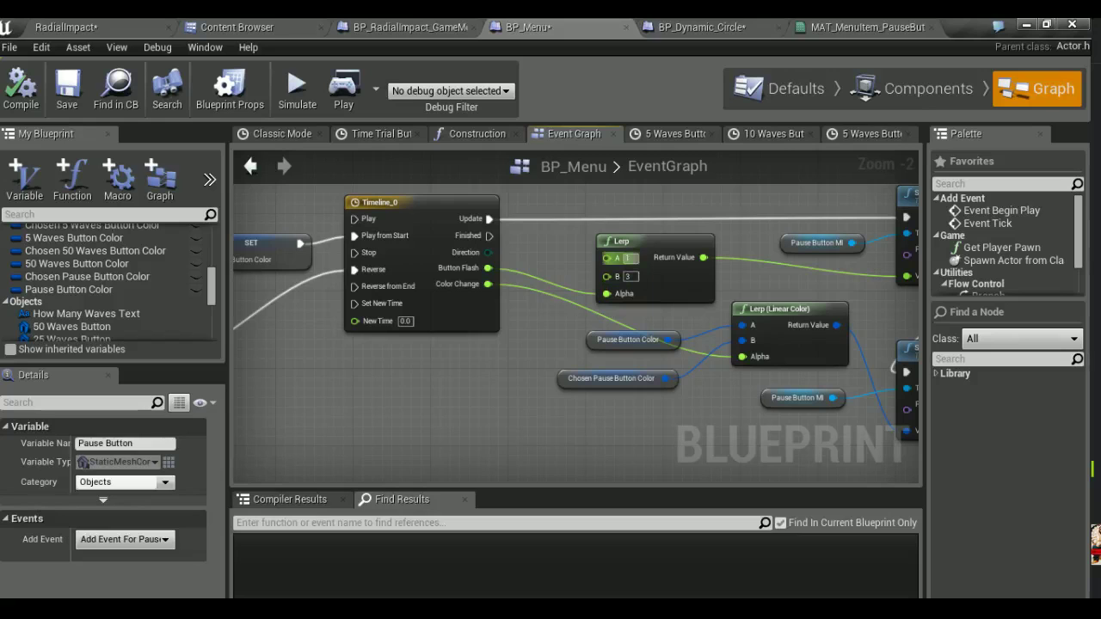
{"action": "right_click_drag", "start_coordinate": [752, 287], "coordinate": [566, 308]}
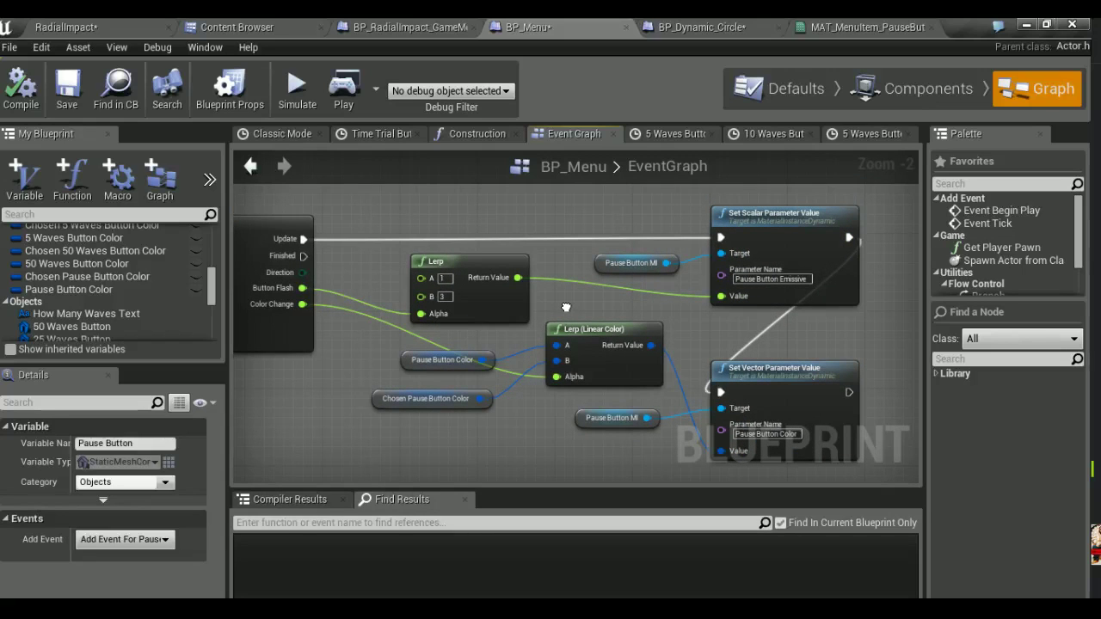
{"action": "right_click_drag", "start_coordinate": [566, 307], "coordinate": [569, 302]}
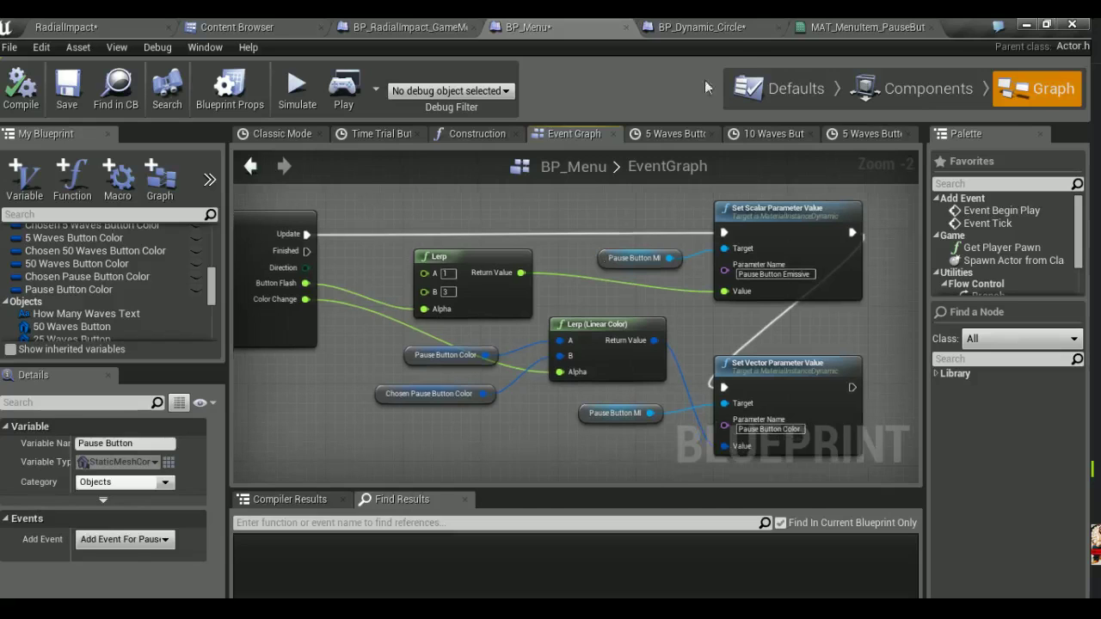
{"action": "left_click", "coordinate": [828, 25]}
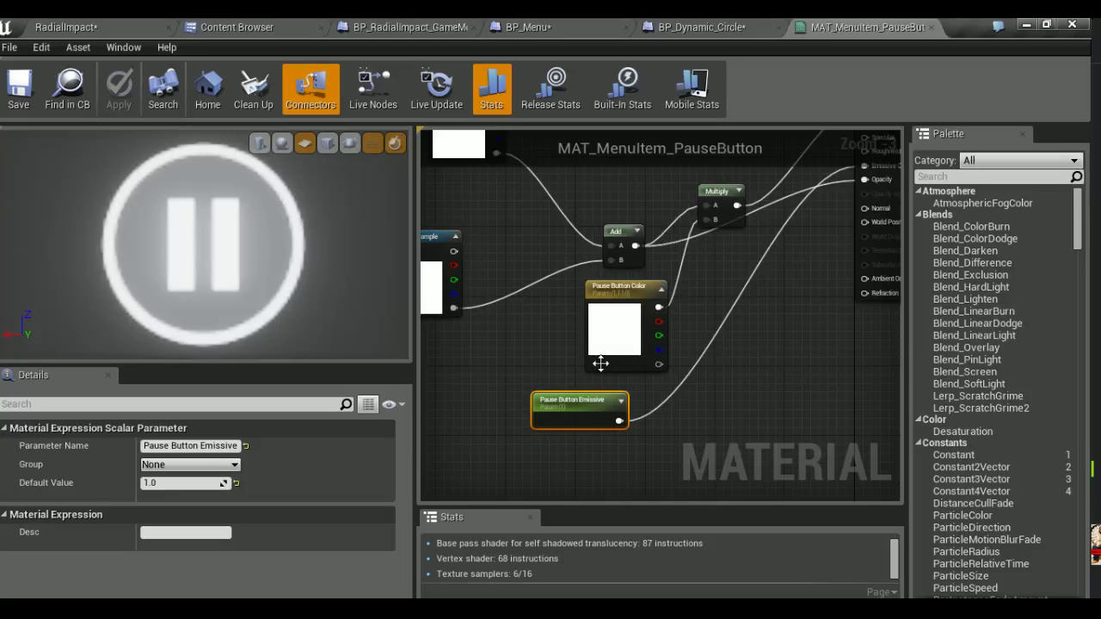
Delete the old Multiply node and wire the Add output into Base Color and Opacity
{"action": "left_click", "coordinate": [613, 329]}
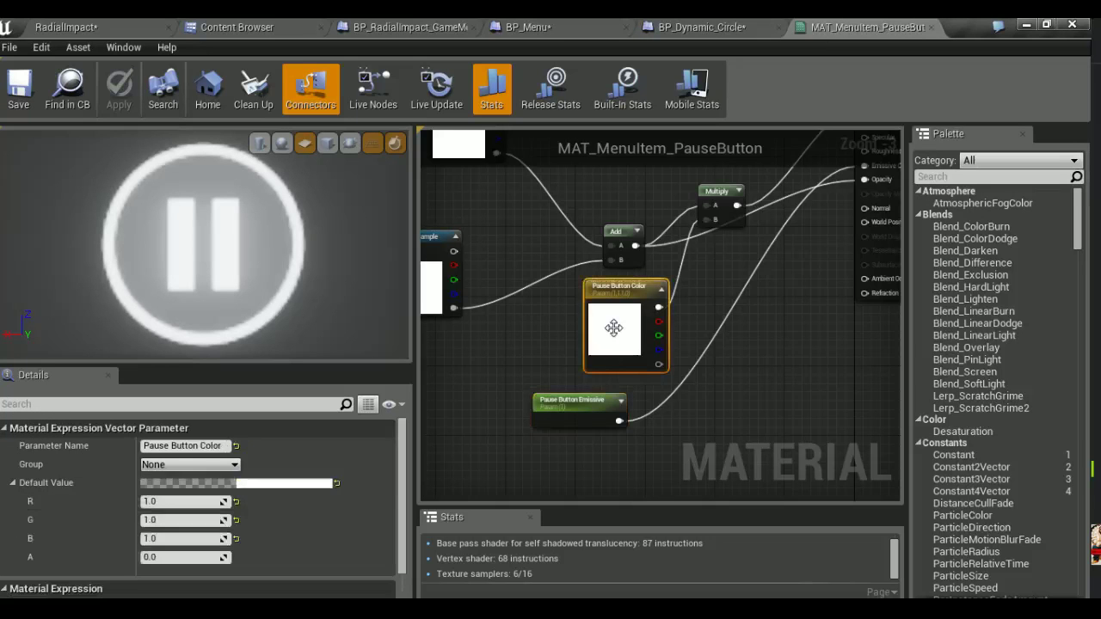
{"action": "mouse_move", "coordinate": [547, 238]}
{"action": "right_mouse_down"}
{"action": "mouse_move", "coordinate": [654, 244]}
{"action": "mouse_move", "coordinate": [631, 334]}
{"action": "mouse_move", "coordinate": [605, 327]}
{"action": "mouse_move", "coordinate": [647, 299]}
{"action": "right_mouse_up"}
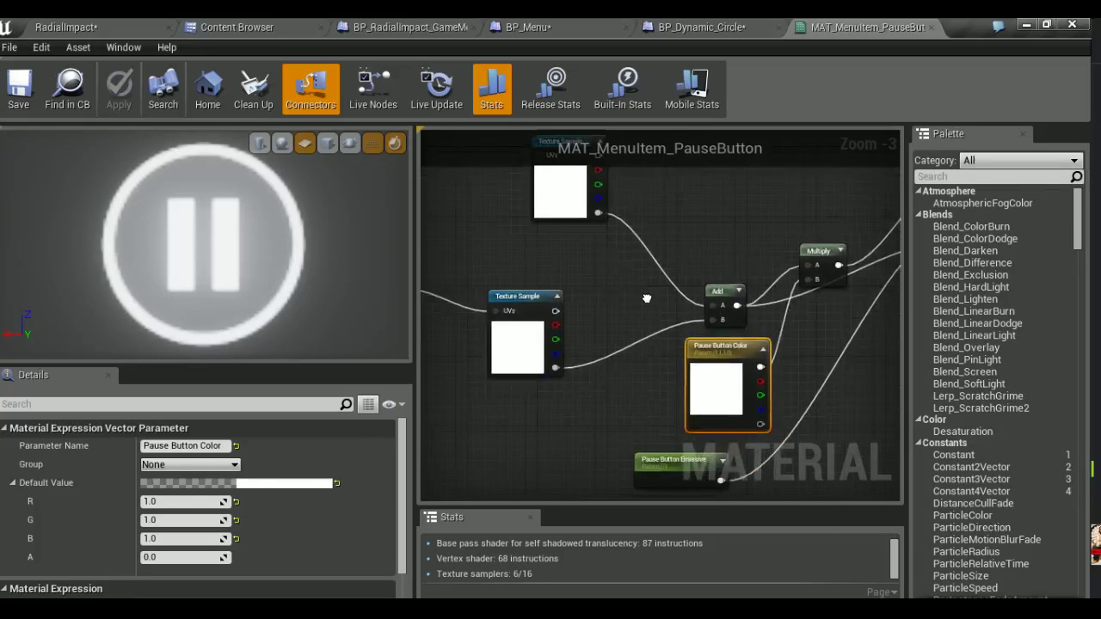
{"action": "left_click", "coordinate": [830, 246]}
{"action": "right_click_drag", "start_coordinate": [830, 246], "coordinate": [657, 329]}
{"action": "key", "text": "Delete"}
{"action": "mouse_move", "coordinate": [557, 390]}
{"action": "left_mouse_down"}
{"action": "mouse_move", "coordinate": [540, 380]}
{"action": "mouse_move", "coordinate": [779, 228]}
{"action": "left_mouse_up"}
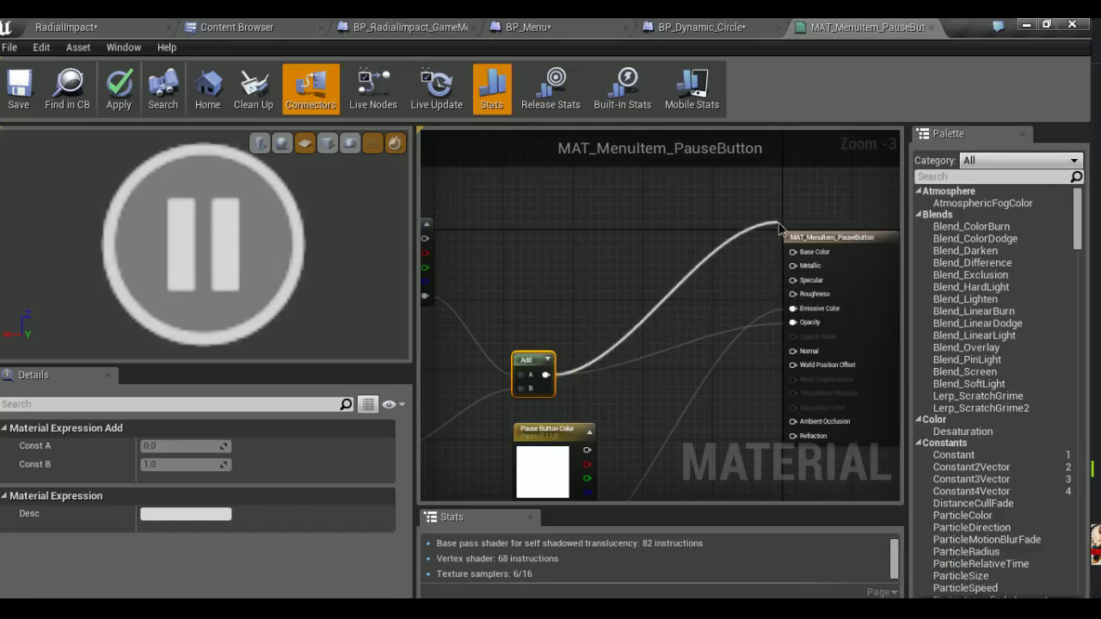
{"action": "left_click_drag", "start_coordinate": [780, 228], "coordinate": [797, 255]}
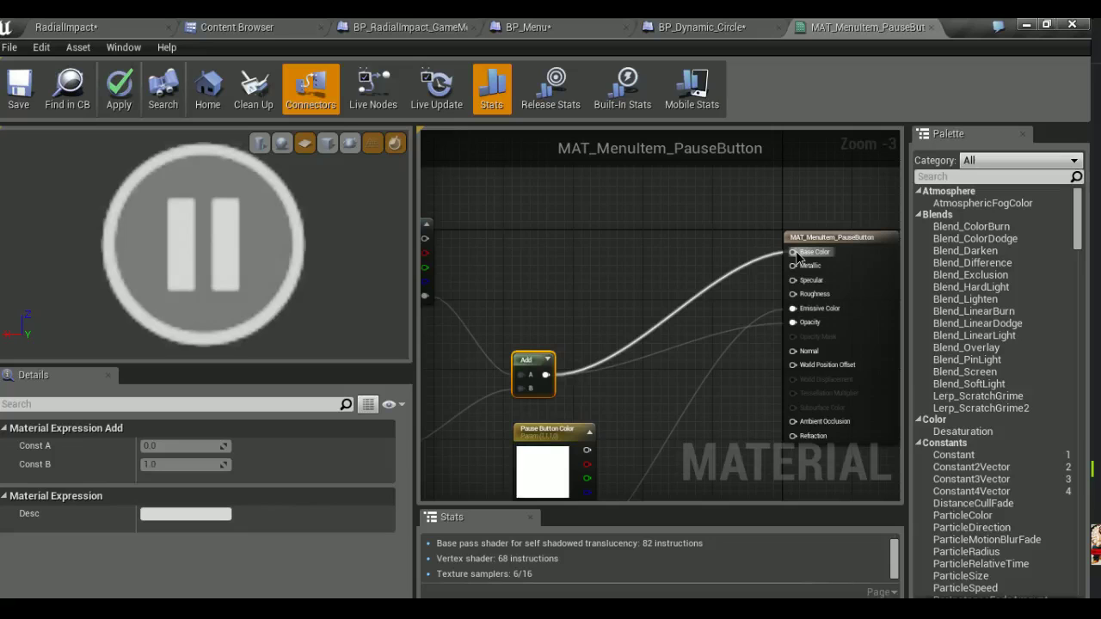
{"action": "left_click_drag", "start_coordinate": [798, 256], "coordinate": [797, 255]}
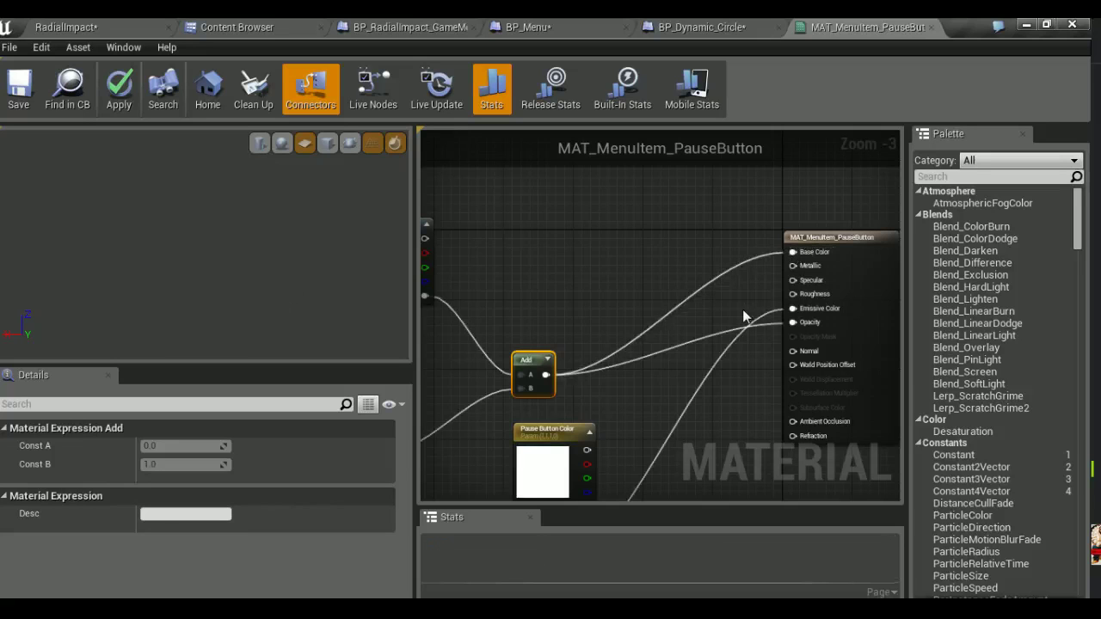
{"action": "right_click_drag", "start_coordinate": [744, 317], "coordinate": [697, 268]}
{"action": "mouse_move", "coordinate": [571, 299]}
{"action": "left_mouse_down", "text": "ctrl"}
{"action": "mouse_move", "coordinate": [815, 248]}
{"action": "mouse_move", "coordinate": [704, 299]}
{"action": "left_mouse_up", "text": "ctrl"}
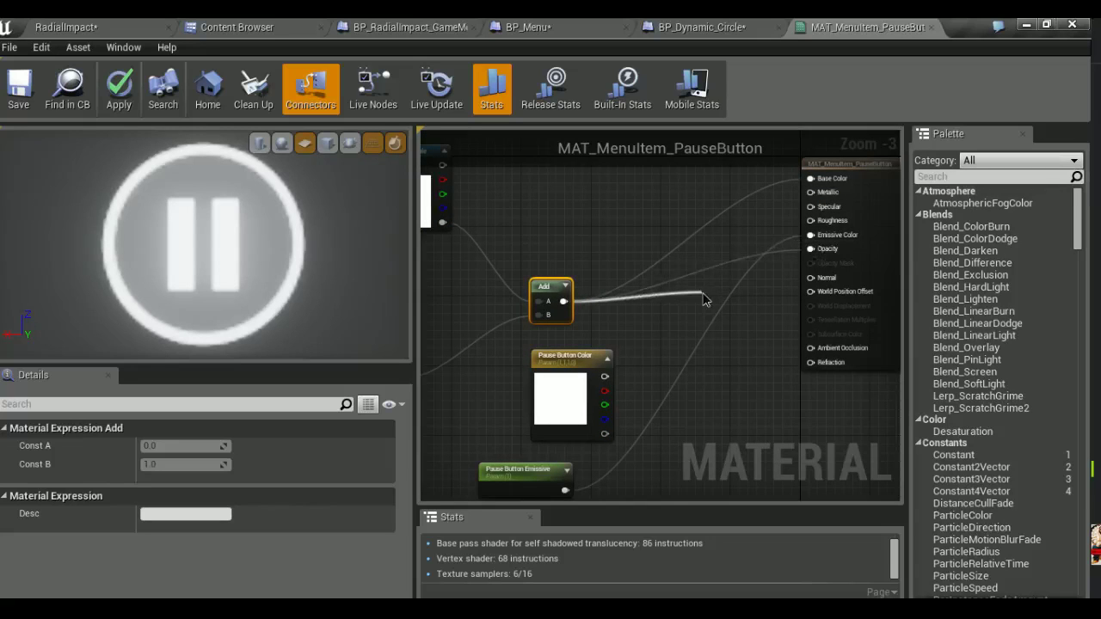
Feed a Multiply of red Pause Button Color and Pause Button Emissive into Emissive Color
{"action": "left_click", "coordinate": [565, 385]}
{"action": "right_click", "coordinate": [581, 349]}
{"action": "right_click_drag", "start_coordinate": [597, 326], "coordinate": [601, 293]}
{"action": "left_click_drag", "start_coordinate": [570, 351], "coordinate": [522, 362]}
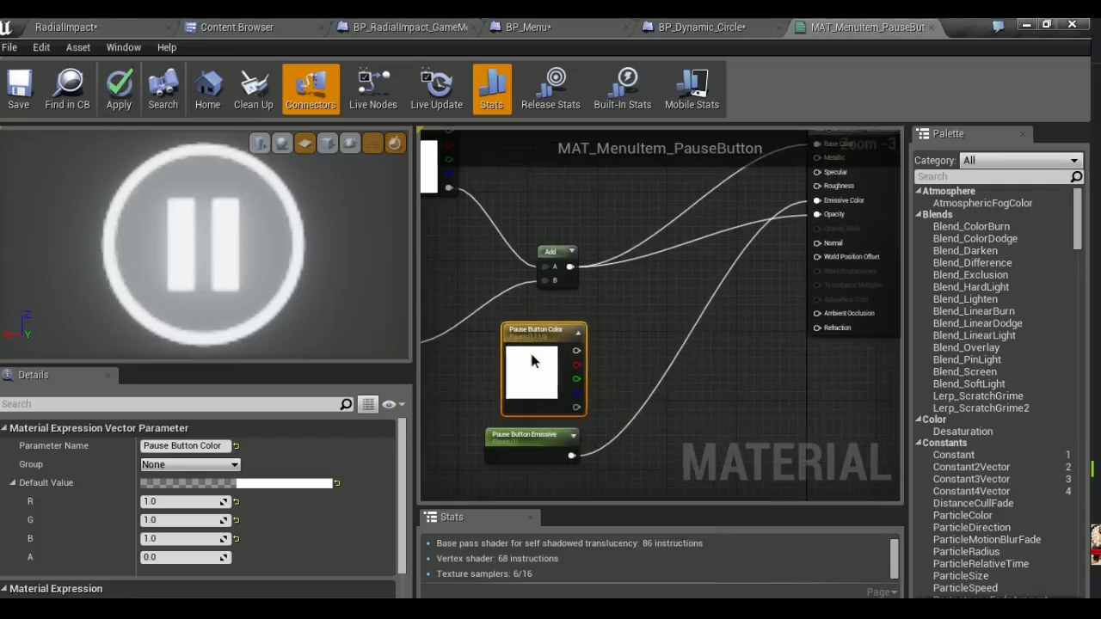
{"action": "left_click", "coordinate": [636, 356]}
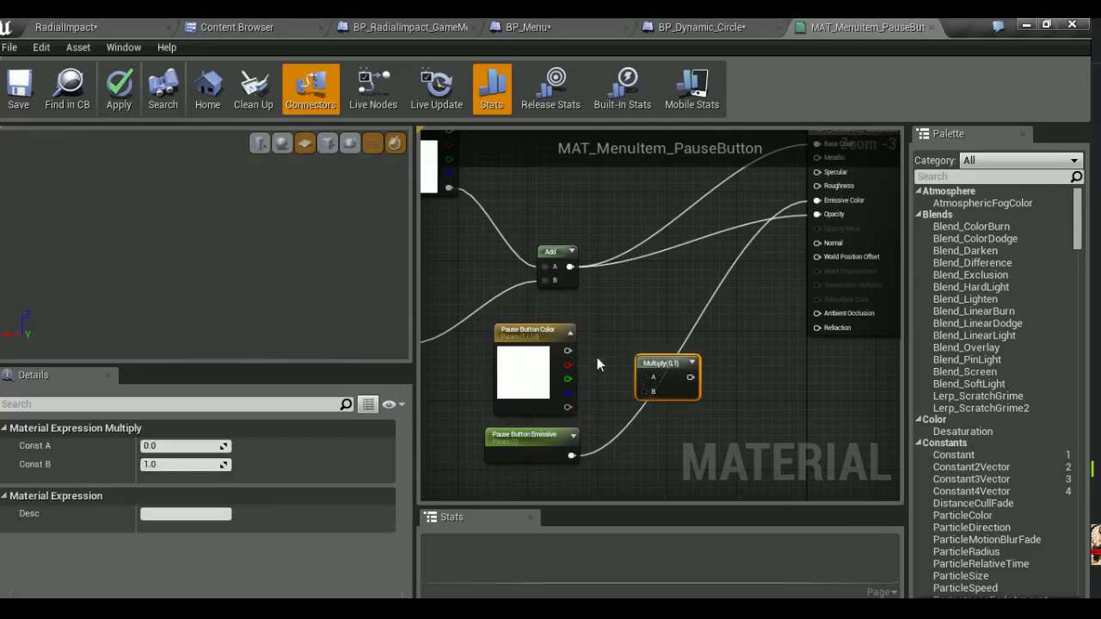
{"action": "mouse_move", "coordinate": [568, 351]}
{"action": "left_mouse_down"}
{"action": "mouse_move", "coordinate": [656, 376]}
{"action": "mouse_move", "coordinate": [645, 376]}
{"action": "left_mouse_up"}
{"action": "left_click_drag", "start_coordinate": [571, 456], "coordinate": [651, 394]}
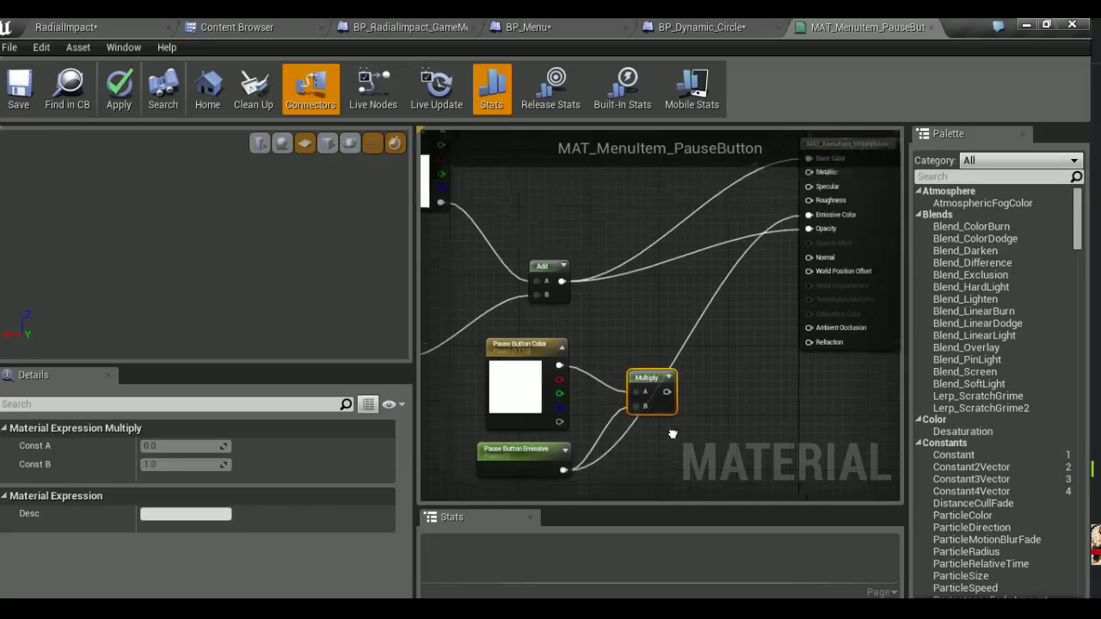
{"action": "right_click_drag", "start_coordinate": [684, 391], "coordinate": [650, 434]}
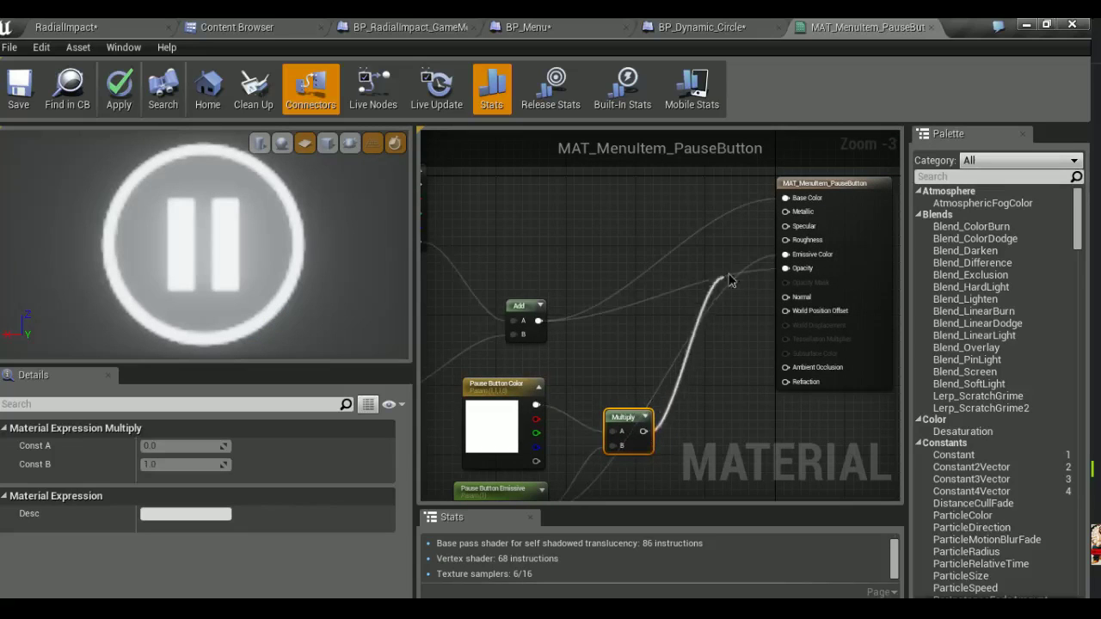
{"action": "left_click_drag", "start_coordinate": [642, 430], "coordinate": [791, 256]}
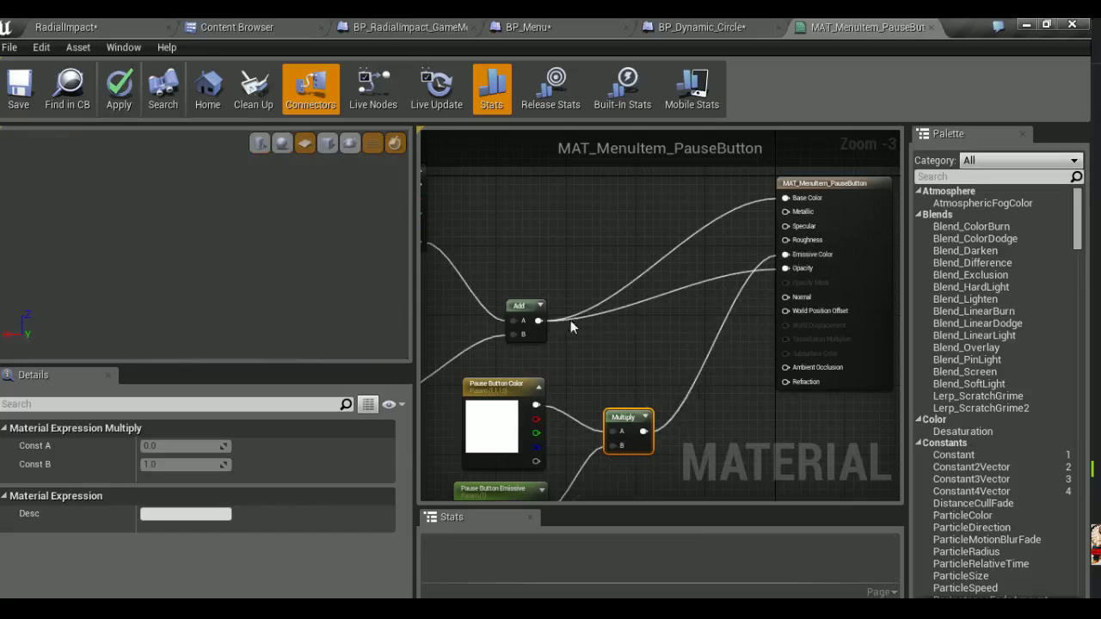
{"action": "left_click", "coordinate": [513, 444]}
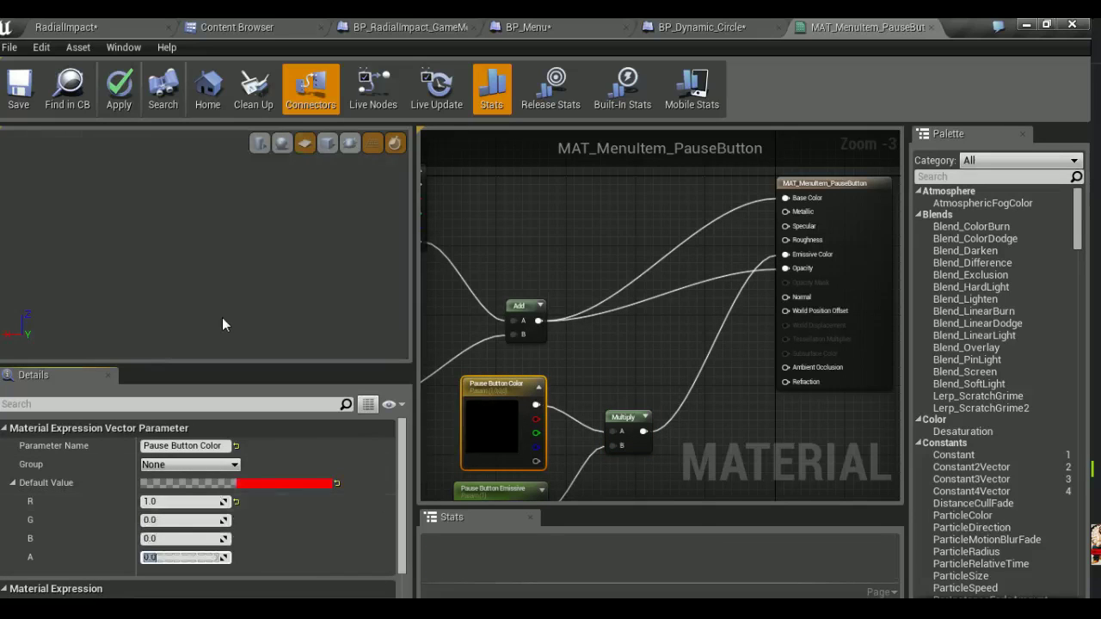
{"action": "mouse_move", "coordinate": [535, 316]}
{"action": "right_mouse_down"}
{"action": "mouse_move", "coordinate": [564, 328]}
{"action": "mouse_move", "coordinate": [564, 308]}
{"action": "right_mouse_up"}
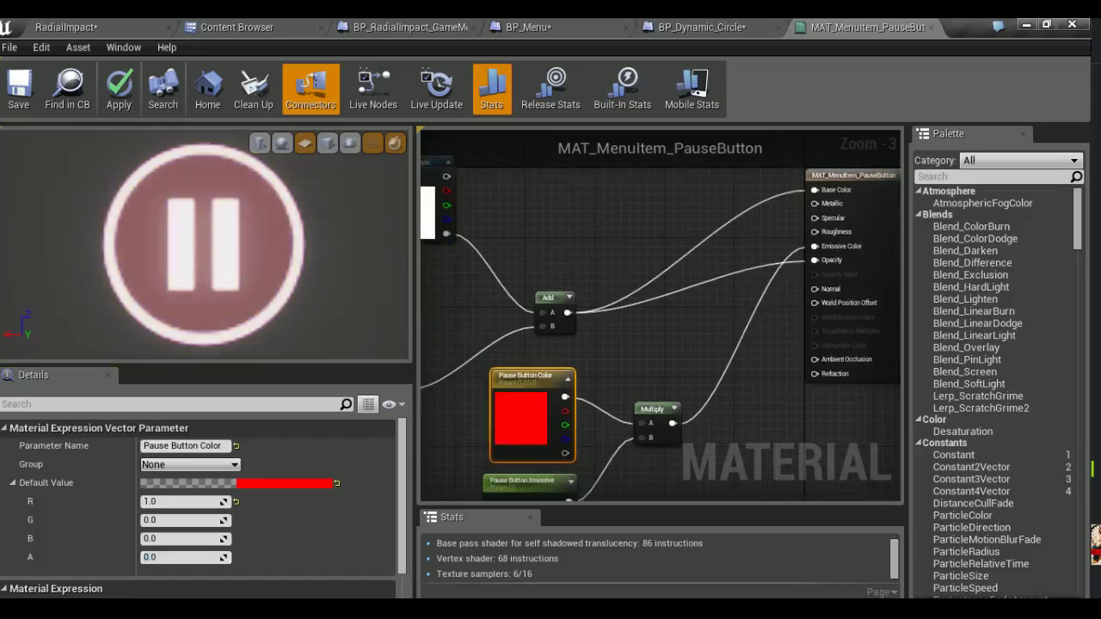
Add a Multiply with the Add output in A and the colour-emissive product in B
{"action": "scroll", "coordinate": [323, 286], "scroll_direction": "down", "scroll_amount": 5}
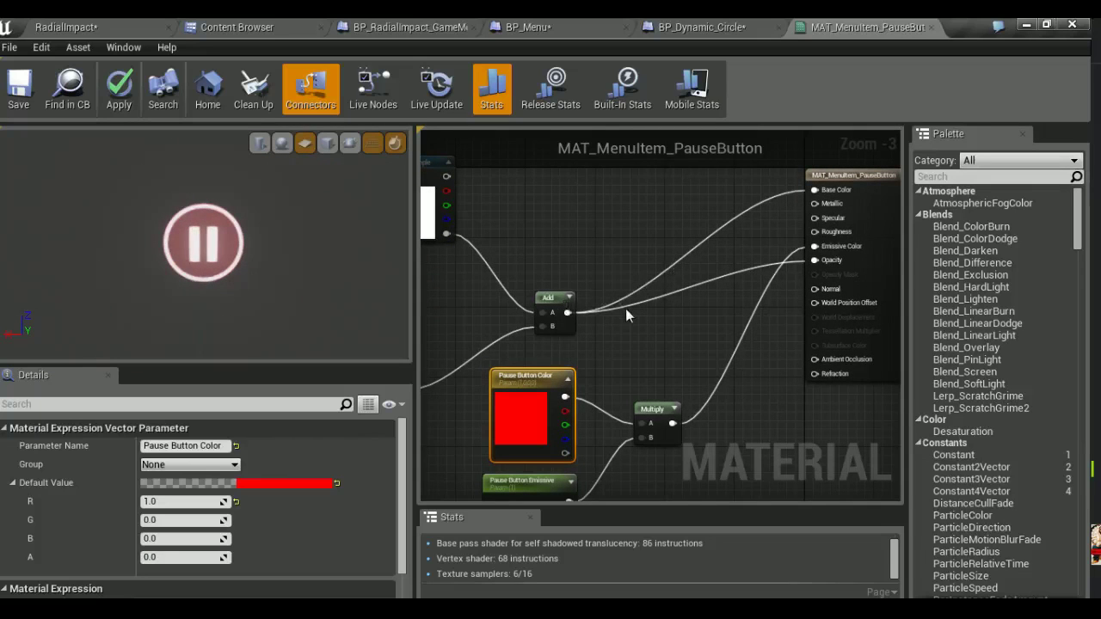
{"action": "left_click", "coordinate": [663, 293]}
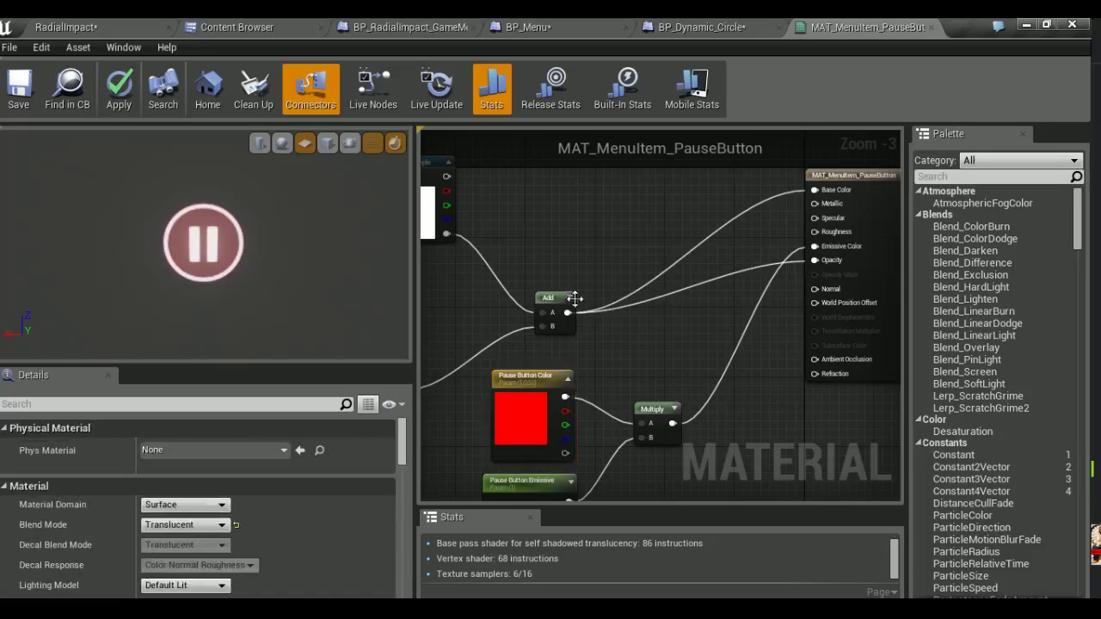
{"action": "left_click", "coordinate": [656, 294]}
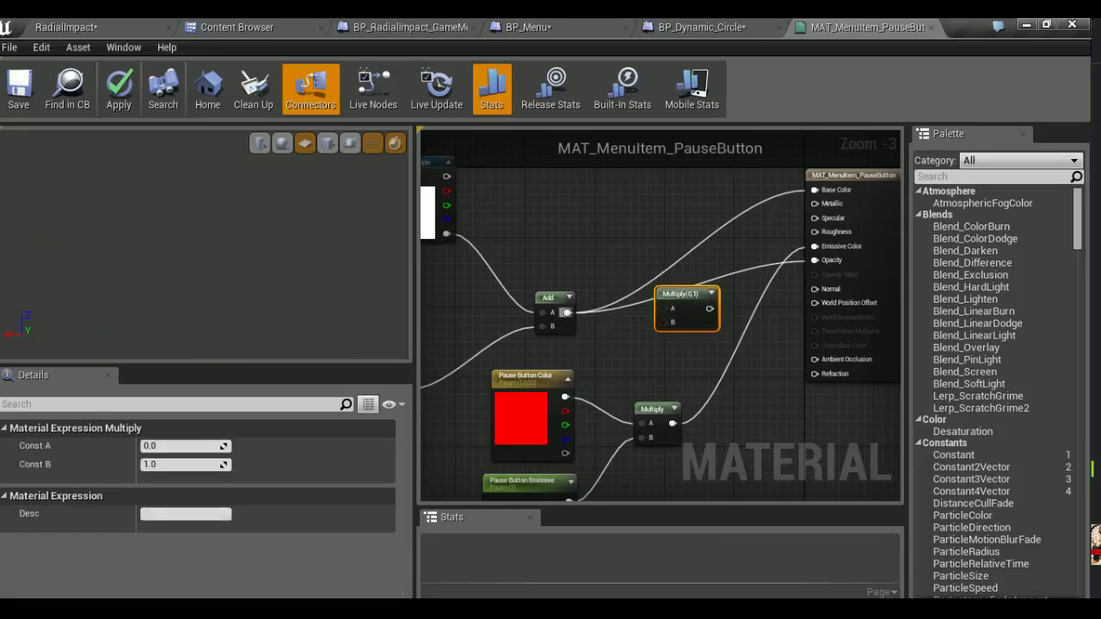
{"action": "left_click_drag", "start_coordinate": [567, 312], "coordinate": [664, 308]}
{"action": "mouse_move", "coordinate": [672, 423]}
{"action": "left_mouse_down"}
{"action": "mouse_move", "coordinate": [663, 323]}
{"action": "mouse_move", "coordinate": [814, 246]}
{"action": "left_mouse_up"}
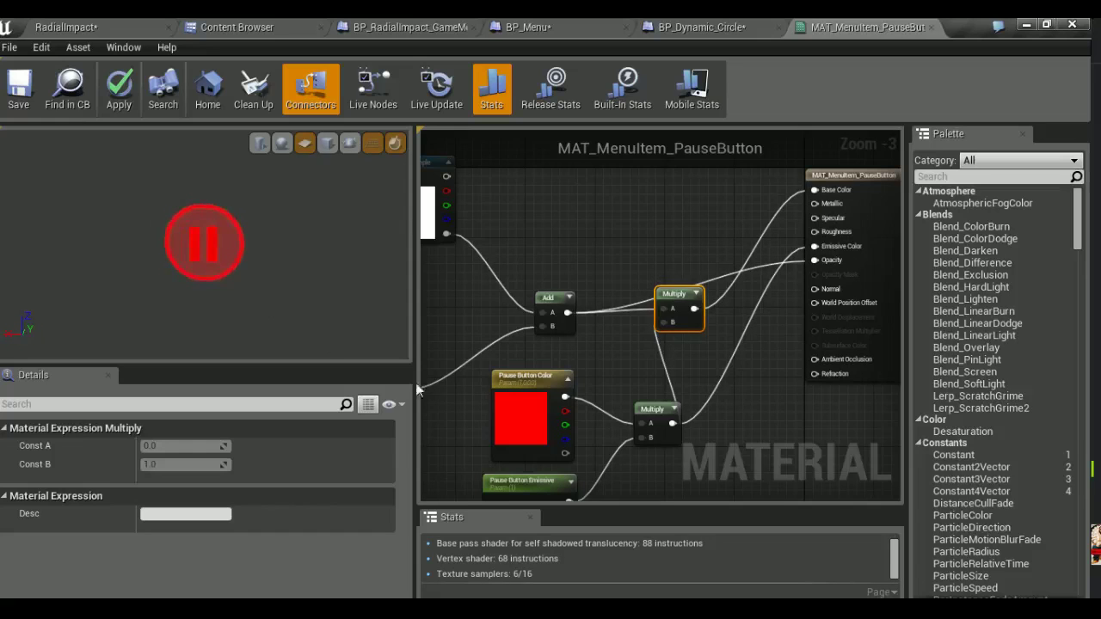
Set Pause Button Color's green and blue to 1 for white, then apply the material
{"action": "left_click", "coordinate": [516, 408]}
{"action": "left_click", "coordinate": [172, 520]}
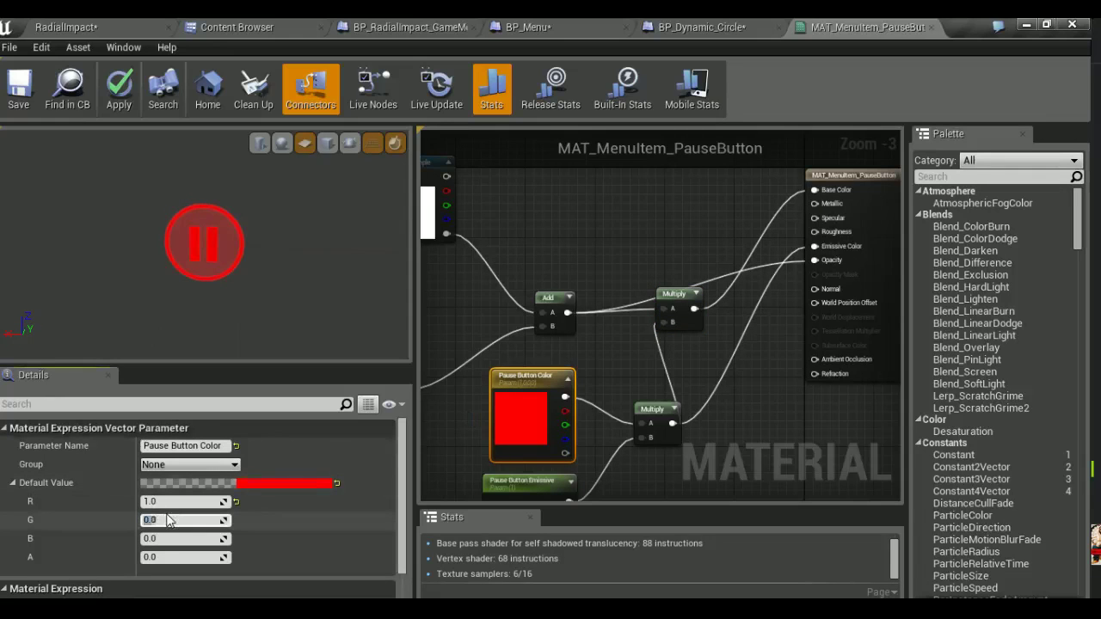
{"action": "type", "text": "1"}
{"action": "key", "text": "Tab"}
{"action": "type", "text": "1"}
{"action": "key", "text": "Tab"}
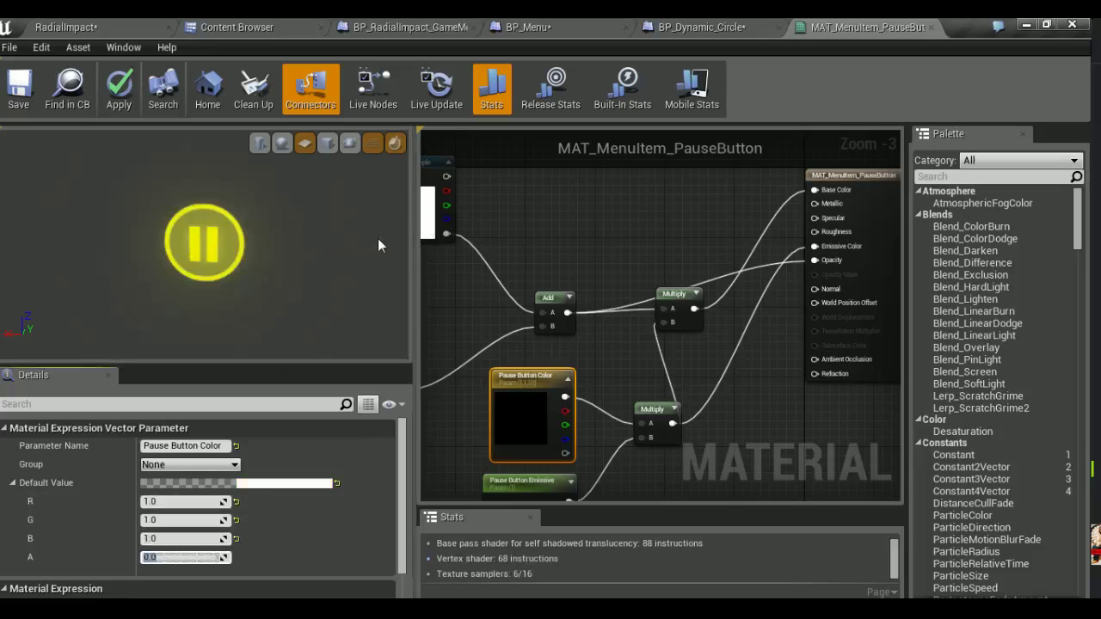
{"action": "left_click", "coordinate": [116, 102]}
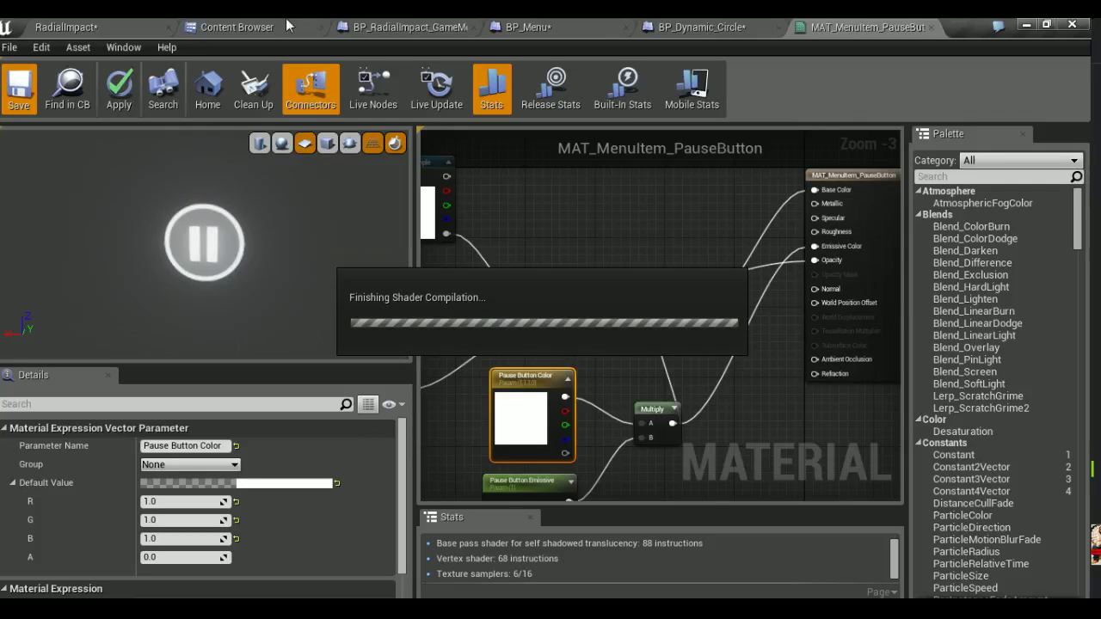
{"action": "left_click", "coordinate": [151, 23]}
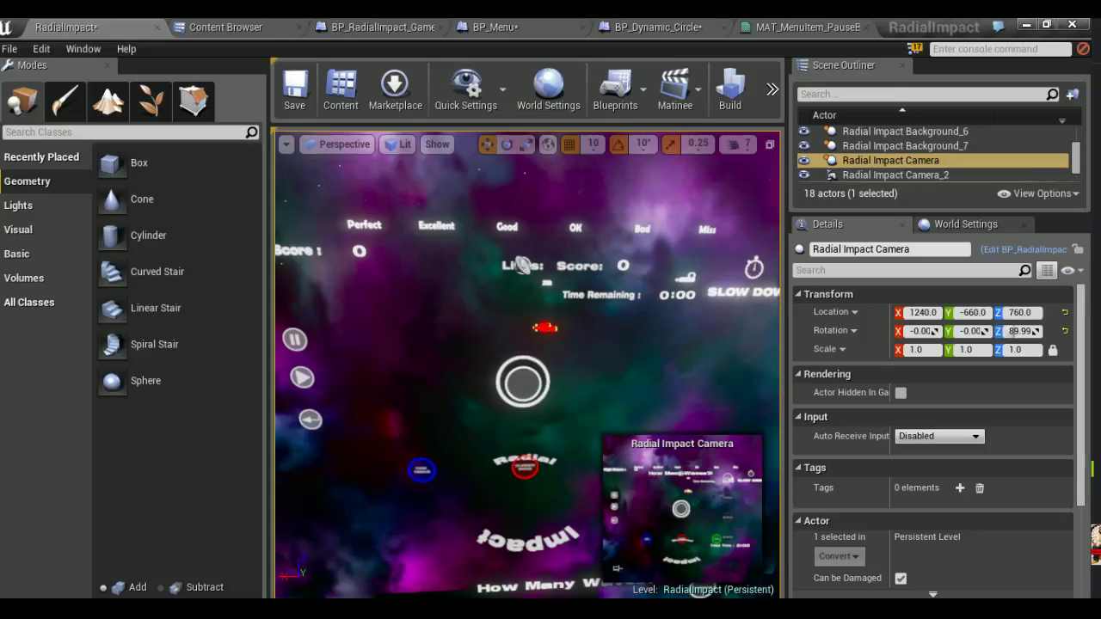
Save all, play-test the Waves mode and the pause button's hover glow, then save again
{"action": "key", "text": "ctrl+shift+s"}
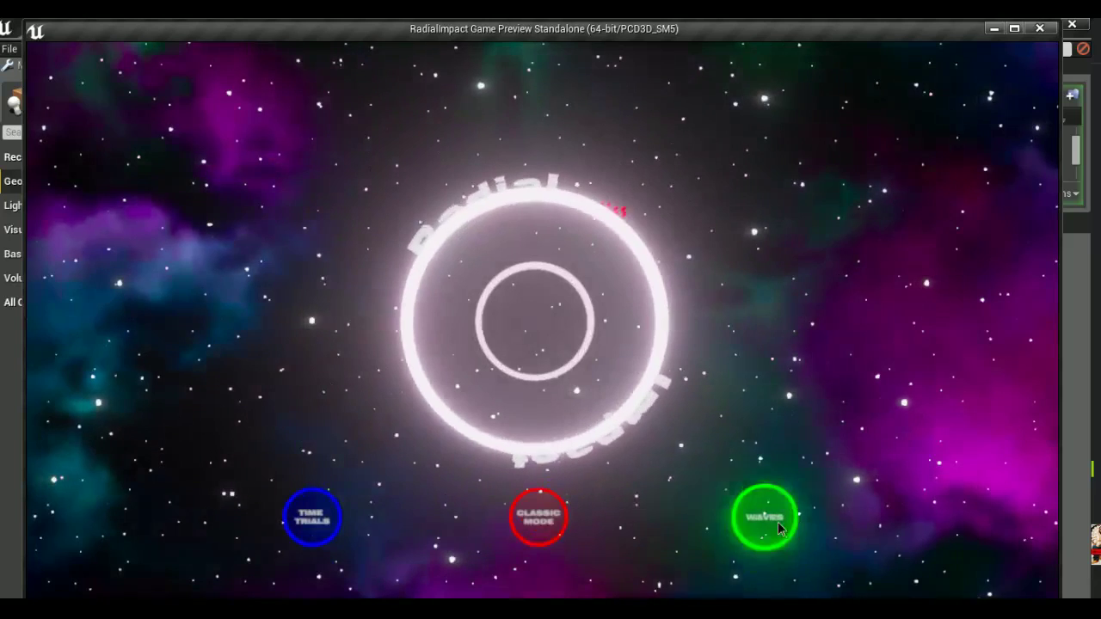
{"action": "left_click", "coordinate": [770, 520]}
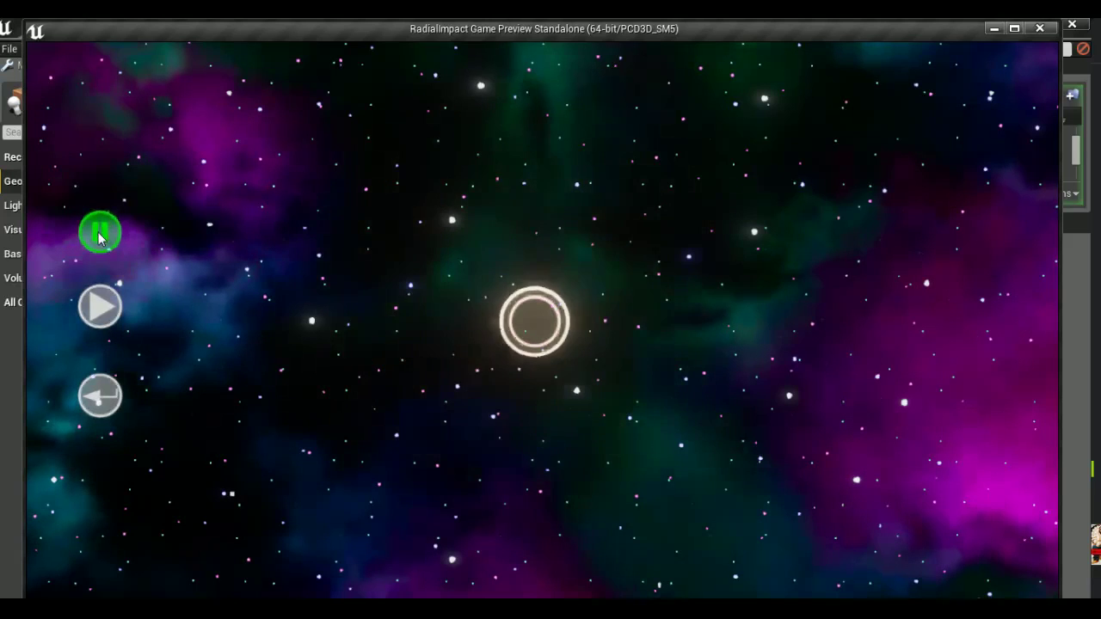
{"action": "left_click", "coordinate": [100, 238]}
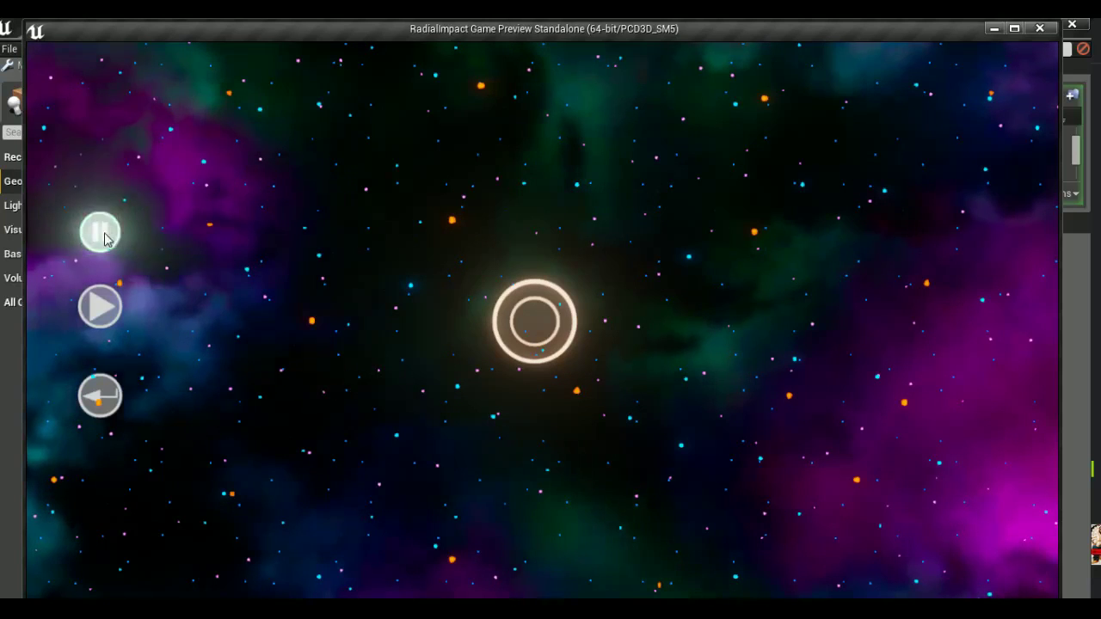
{"action": "left_click", "coordinate": [109, 239]}
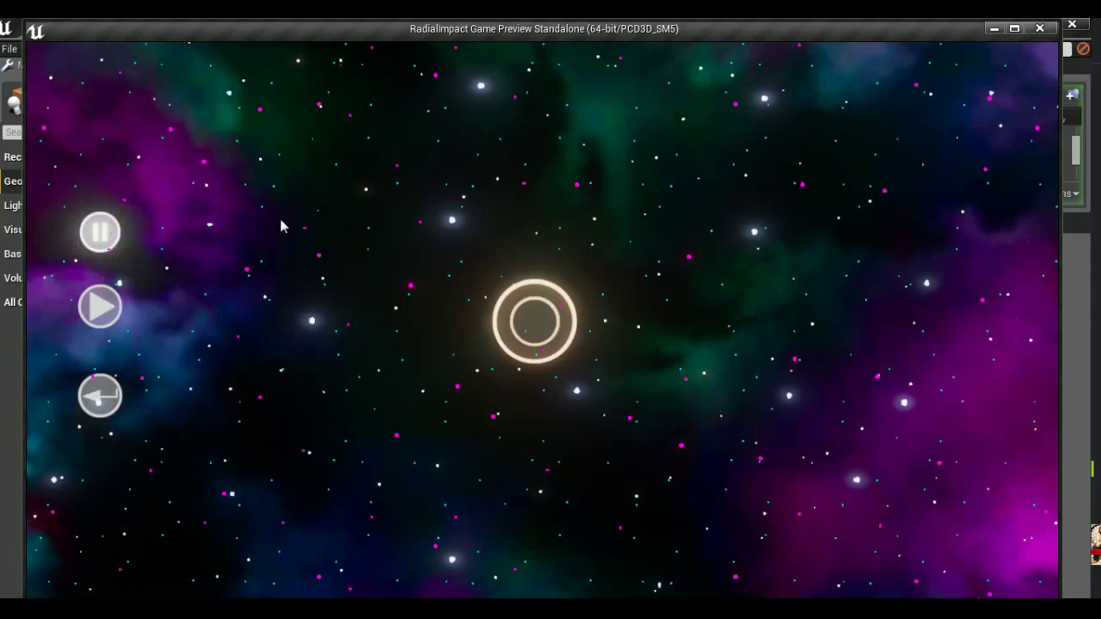
{"action": "key", "text": "Escape"}
{"action": "key", "text": "ctrl+s"}
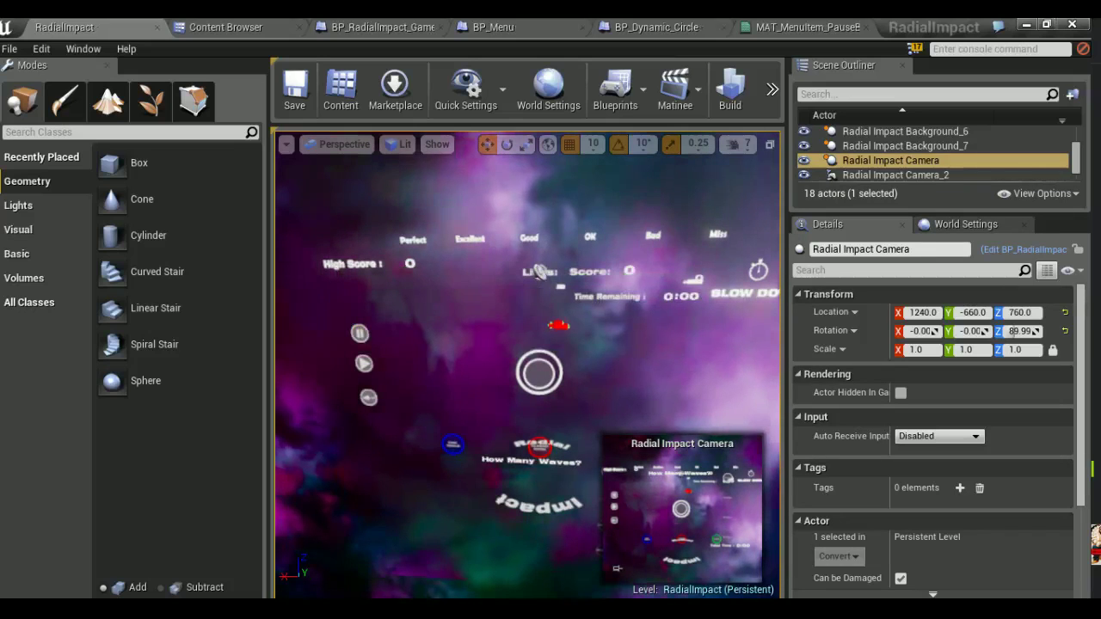
{"action": "left_click", "coordinate": [550, 25]}
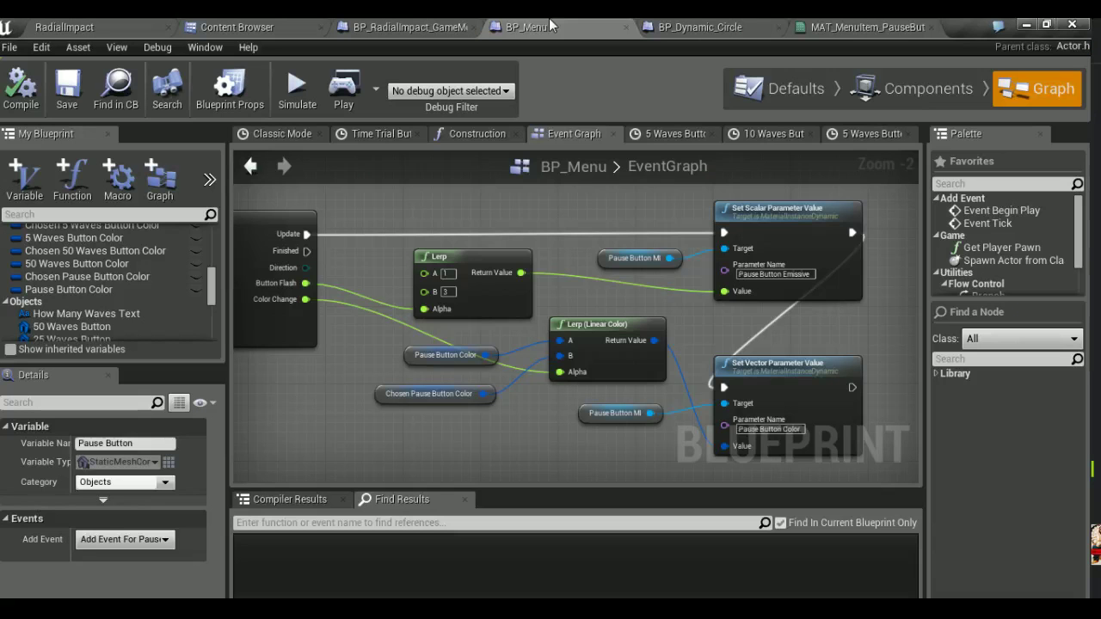
Zoom out and pan BP_Menu's EventGraph to the Return Button Logic comment blocks
{"action": "scroll", "coordinate": [380, 282], "scroll_direction": "down", "scroll_amount": 2}
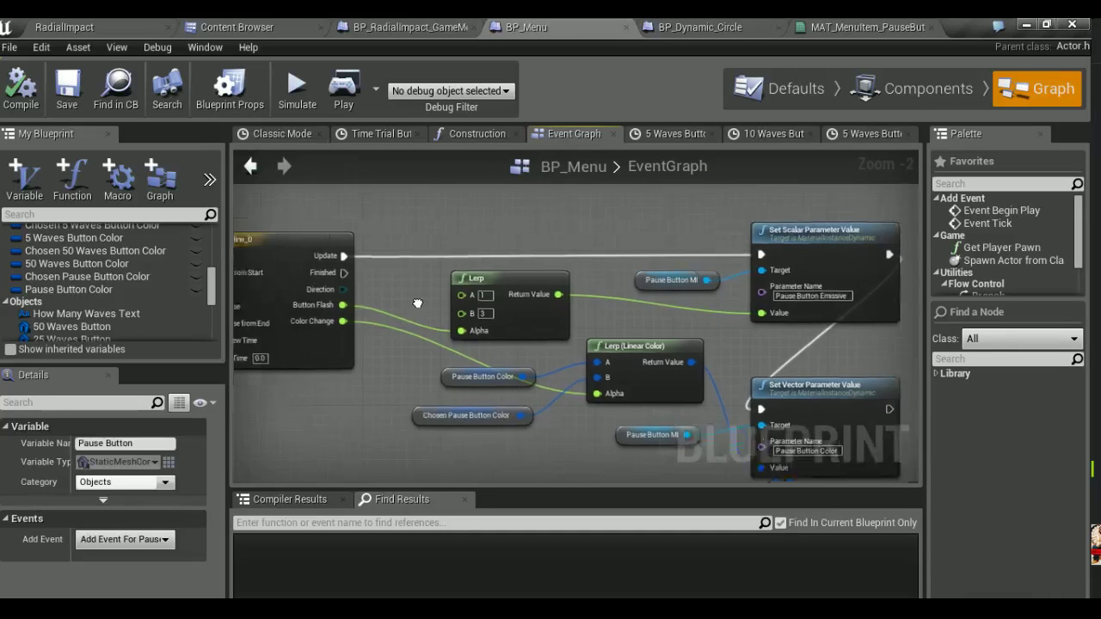
{"action": "scroll", "coordinate": [442, 319], "scroll_direction": "down", "scroll_amount": 3}
{"action": "scroll", "coordinate": [442, 319], "scroll_direction": "down", "scroll_amount": 3}
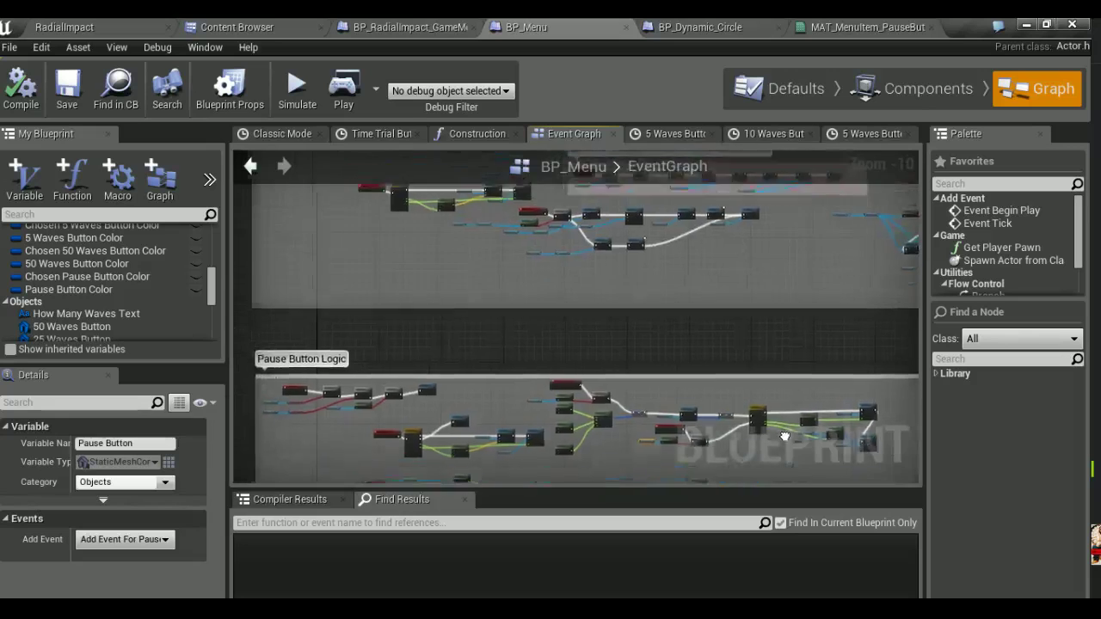
{"action": "scroll", "coordinate": [581, 336], "scroll_direction": "down", "scroll_amount": 2}
{"action": "right_click_drag", "start_coordinate": [581, 336], "coordinate": [567, 481]}
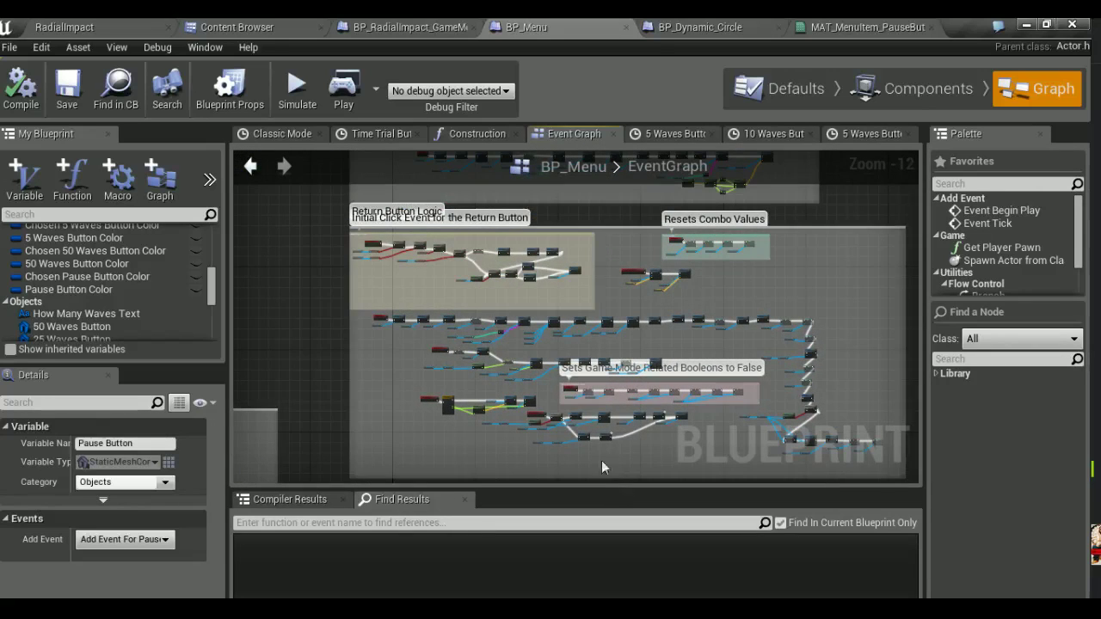
{"action": "scroll", "coordinate": [410, 262], "scroll_direction": "up", "scroll_amount": 2}
{"action": "scroll", "coordinate": [560, 281], "scroll_direction": "up", "scroll_amount": 4}
{"action": "scroll", "coordinate": [684, 245], "scroll_direction": "up", "scroll_amount": 2}
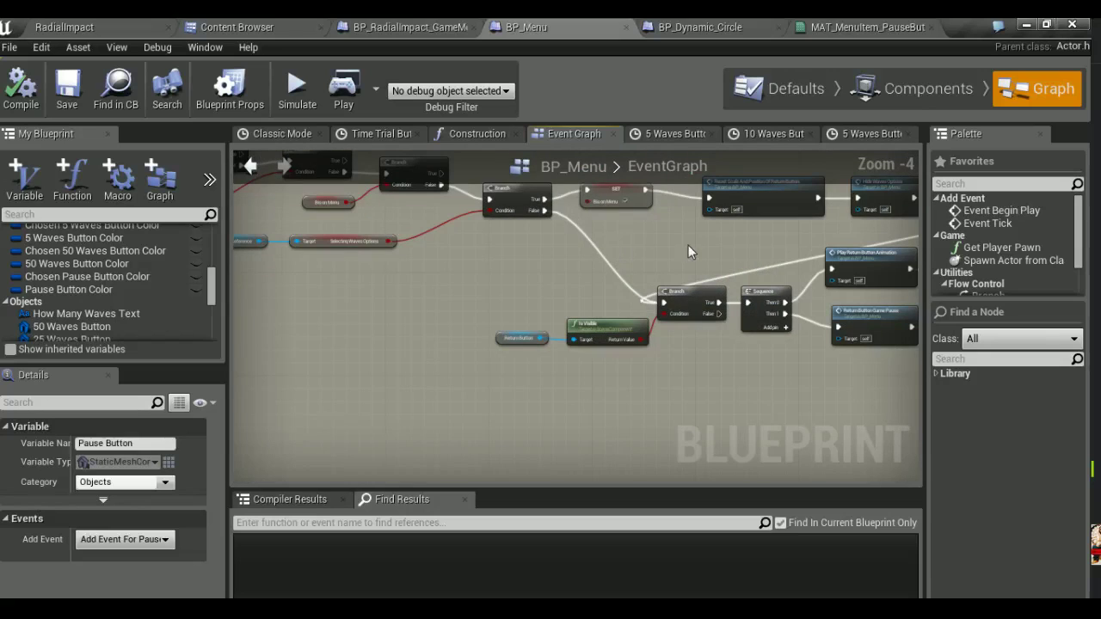
{"action": "mouse_move", "coordinate": [688, 248]}
{"action": "right_mouse_down"}
{"action": "mouse_move", "coordinate": [793, 307]}
{"action": "mouse_move", "coordinate": [403, 294]}
{"action": "mouse_move", "coordinate": [402, 282]}
{"action": "mouse_move", "coordinate": [953, 374]}
{"action": "right_mouse_up"}
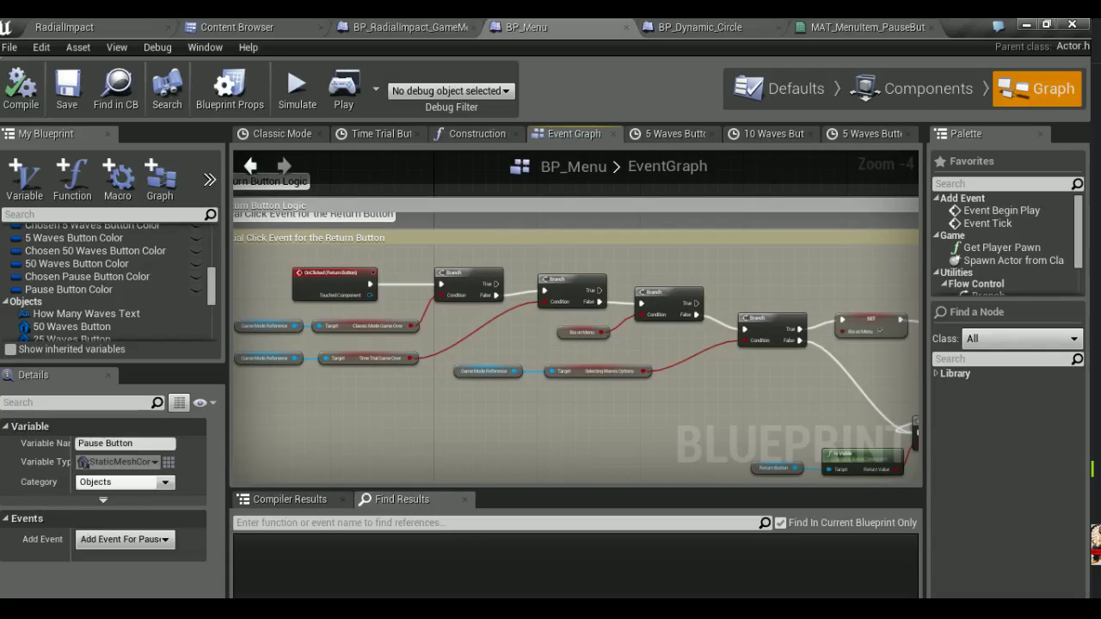
Pan along the return button chain to reveal and select the OnClicked (Return Button) event
{"action": "mouse_move", "coordinate": [955, 379]}
{"action": "right_mouse_down"}
{"action": "mouse_move", "coordinate": [755, 275]}
{"action": "mouse_move", "coordinate": [593, 249]}
{"action": "right_mouse_up"}
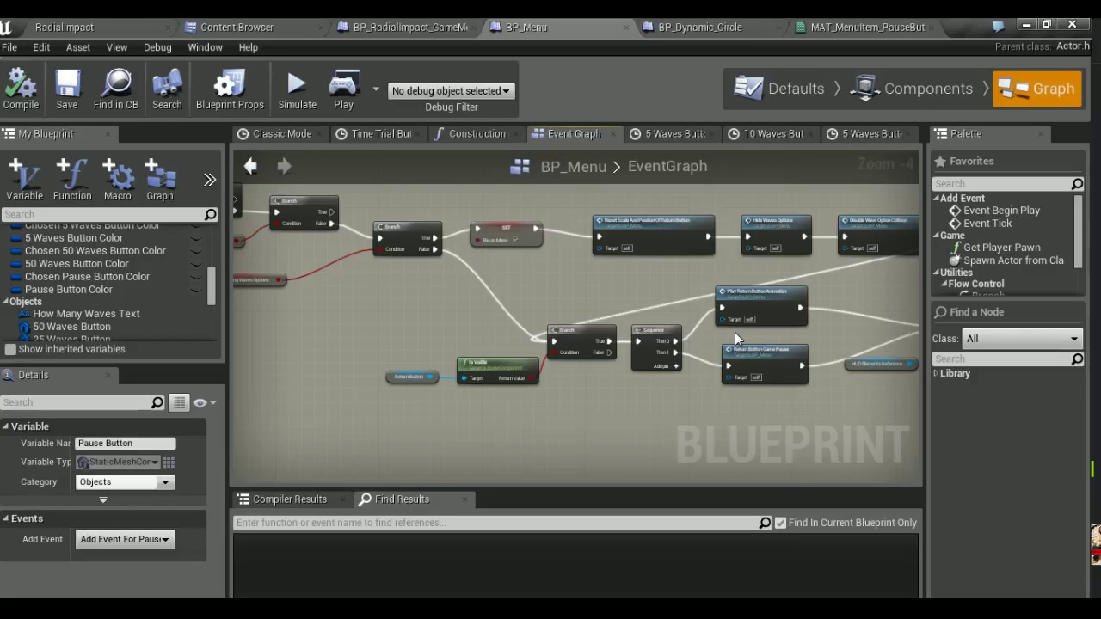
{"action": "right_click_drag", "start_coordinate": [734, 332], "coordinate": [477, 342]}
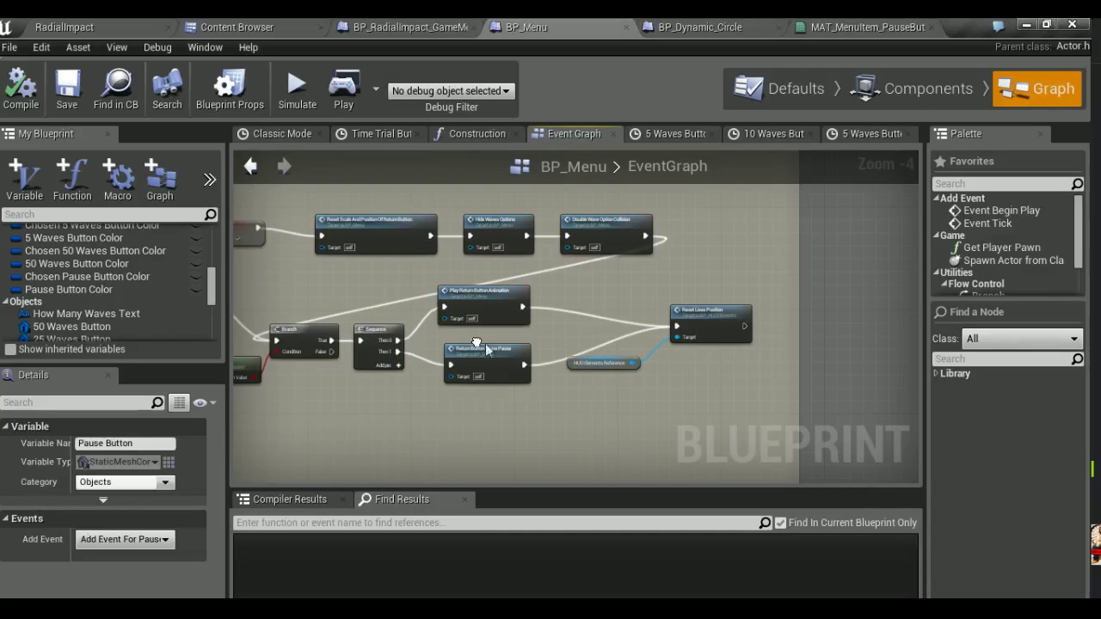
{"action": "scroll", "coordinate": [447, 372], "scroll_direction": "down", "scroll_amount": 4}
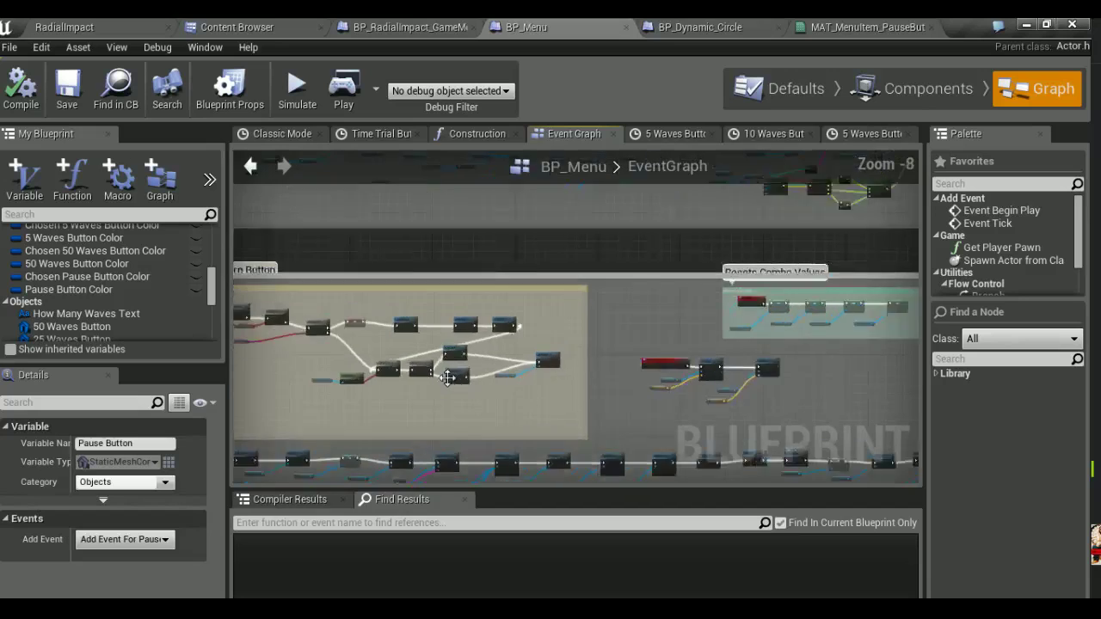
{"action": "scroll", "coordinate": [446, 372], "scroll_direction": "up", "scroll_amount": 4}
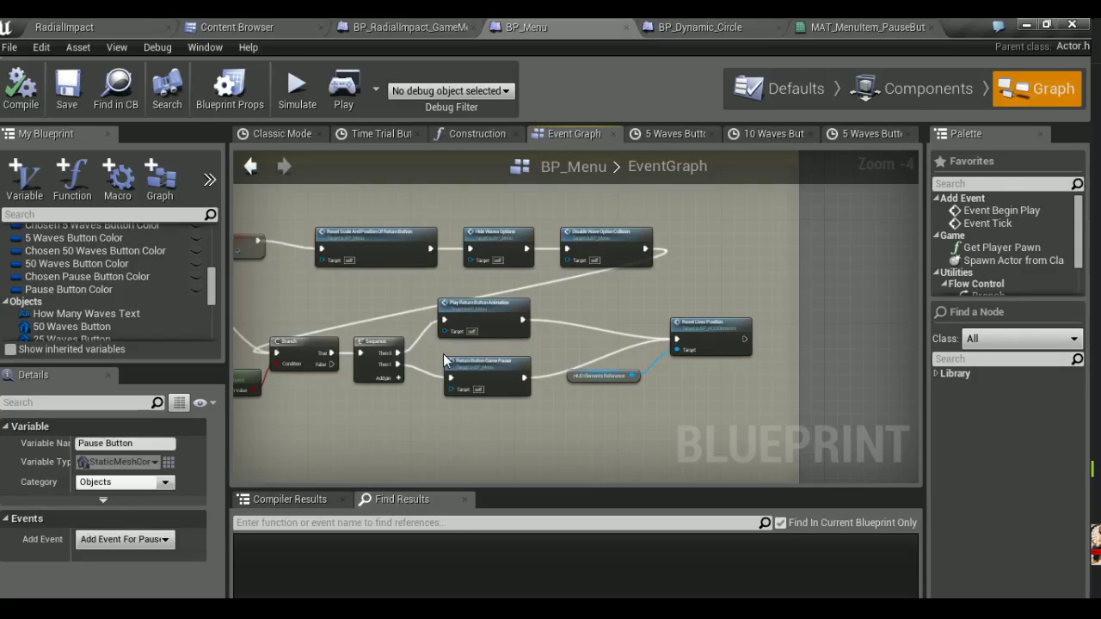
{"action": "mouse_move", "coordinate": [442, 334]}
{"action": "right_mouse_down"}
{"action": "mouse_move", "coordinate": [454, 319]}
{"action": "mouse_move", "coordinate": [874, 426]}
{"action": "right_mouse_up"}
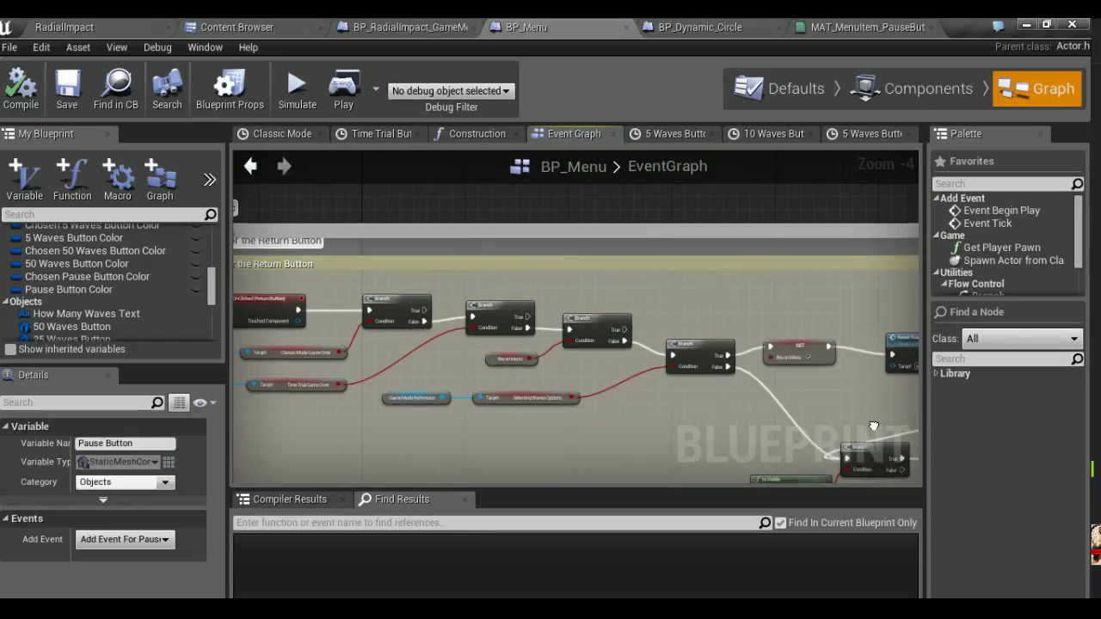
{"action": "right_click_drag", "start_coordinate": [874, 427], "coordinate": [800, 359]}
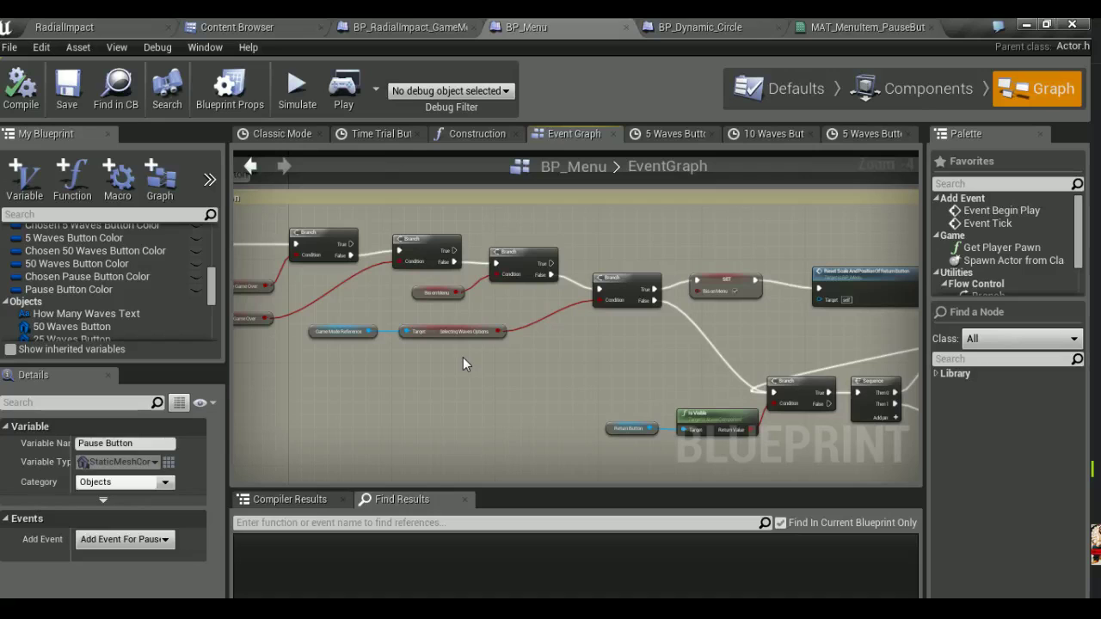
{"action": "right_click_drag", "start_coordinate": [463, 359], "coordinate": [585, 372]}
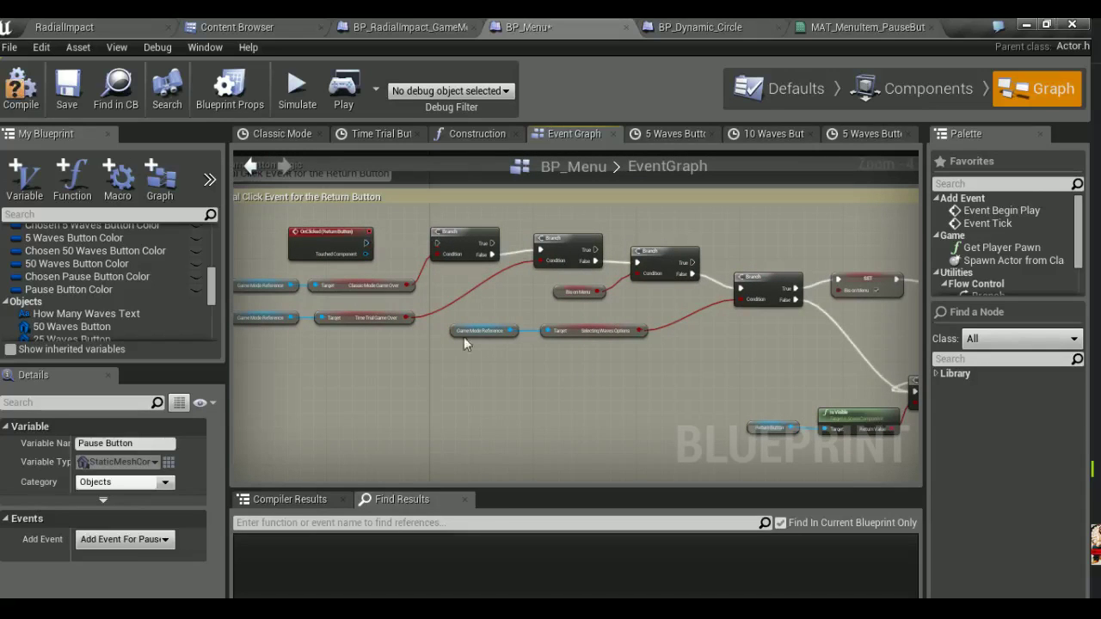
{"action": "right_click_drag", "start_coordinate": [411, 297], "coordinate": [402, 292]}
Reposition the OnClicked (Return Button) event back inside the Return Button Logic comment
{"action": "left_click", "coordinate": [316, 236]}
{"action": "left_click_drag", "start_coordinate": [316, 236], "coordinate": [677, 391]}
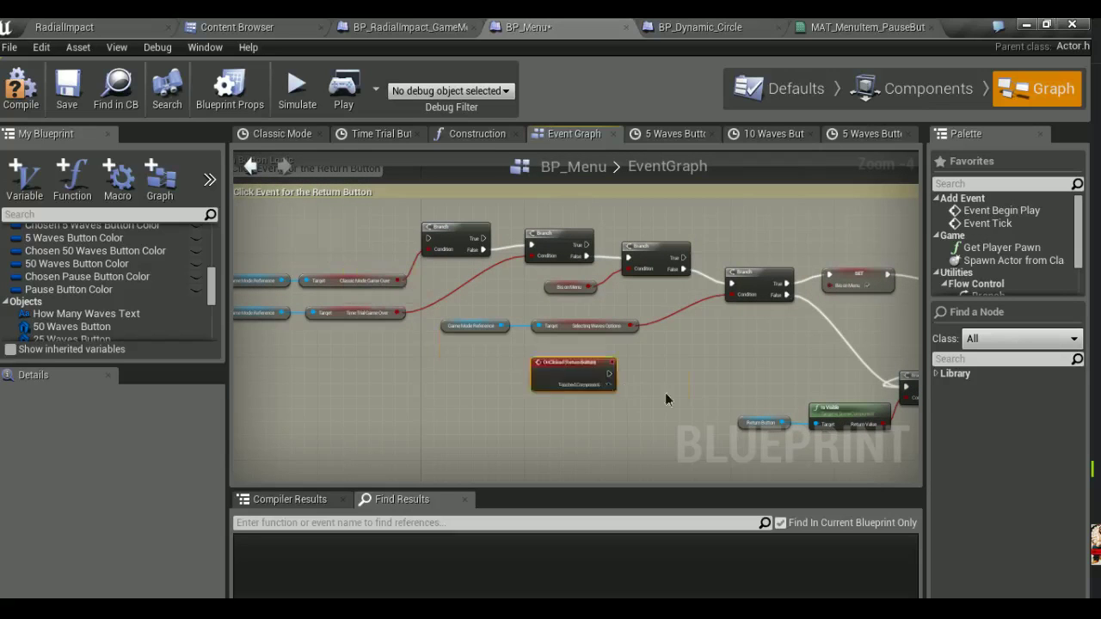
{"action": "scroll", "coordinate": [439, 364], "scroll_direction": "down", "scroll_amount": 8}
{"action": "scroll", "coordinate": [582, 298], "scroll_direction": "up", "scroll_amount": 2}
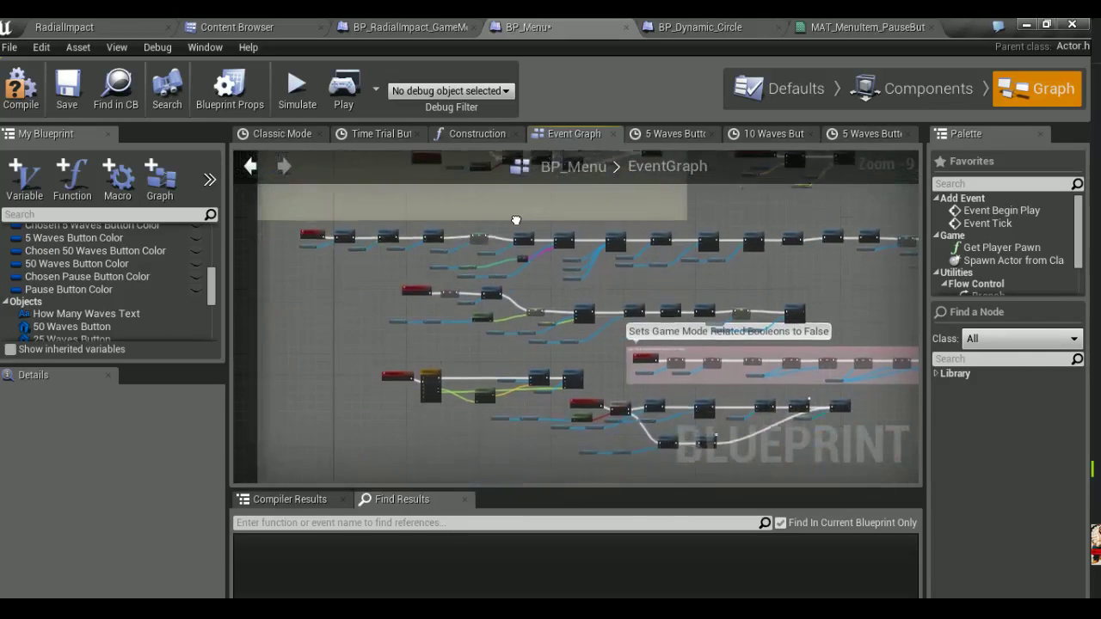
{"action": "scroll", "coordinate": [647, 285], "scroll_direction": "up", "scroll_amount": 4}
{"action": "scroll", "coordinate": [496, 313], "scroll_direction": "down", "scroll_amount": 5}
{"action": "scroll", "coordinate": [567, 341], "scroll_direction": "down", "scroll_amount": 1}
{"action": "scroll", "coordinate": [568, 341], "scroll_direction": "up", "scroll_amount": 6}
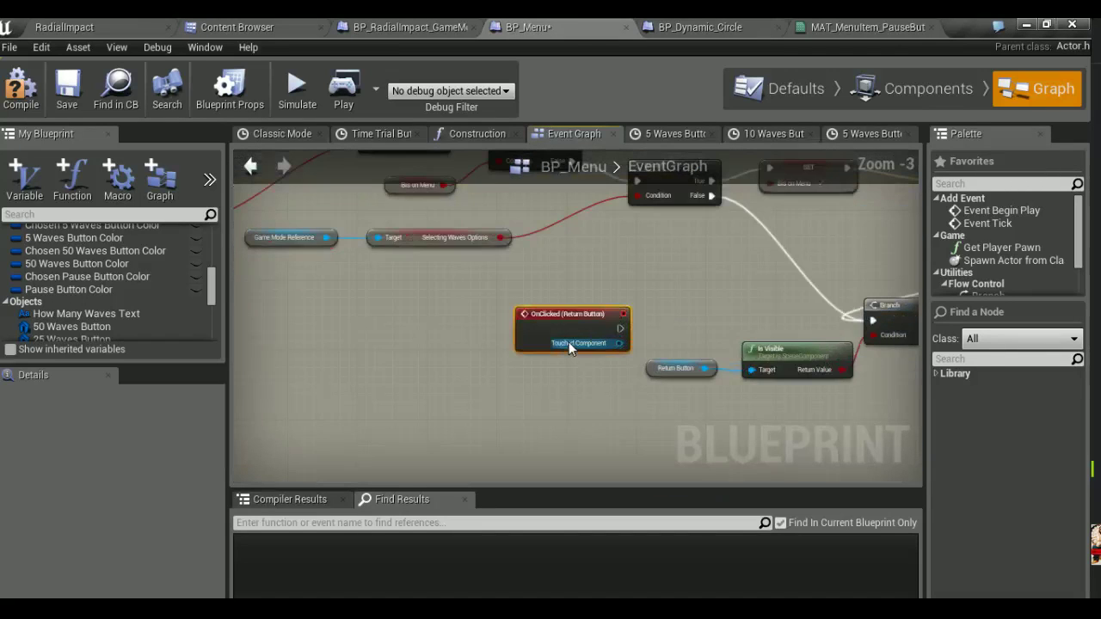
{"action": "mouse_move", "coordinate": [572, 337]}
{"action": "right_mouse_down"}
{"action": "mouse_move", "coordinate": [615, 403]}
{"action": "mouse_move", "coordinate": [388, 283]}
{"action": "mouse_move", "coordinate": [567, 380]}
{"action": "mouse_move", "coordinate": [338, 297]}
{"action": "right_mouse_up"}
{"action": "left_click_drag", "start_coordinate": [338, 297], "coordinate": [447, 305]}
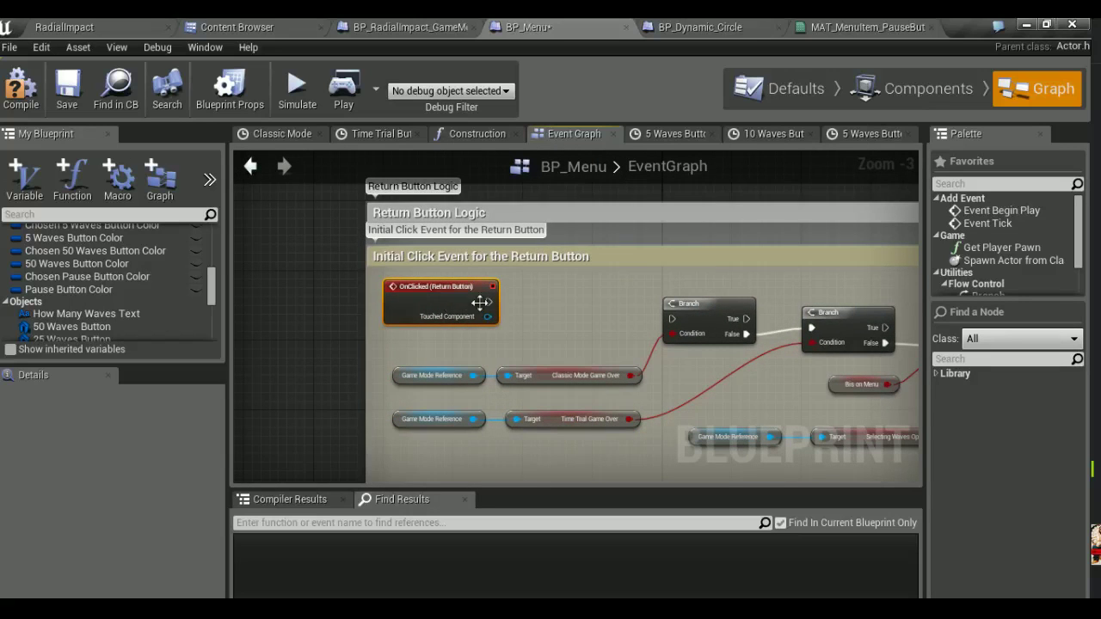
Break the Sequence wire and delete the Play Return Button Animation node
{"action": "right_click_drag", "start_coordinate": [555, 317], "coordinate": [258, 293]}
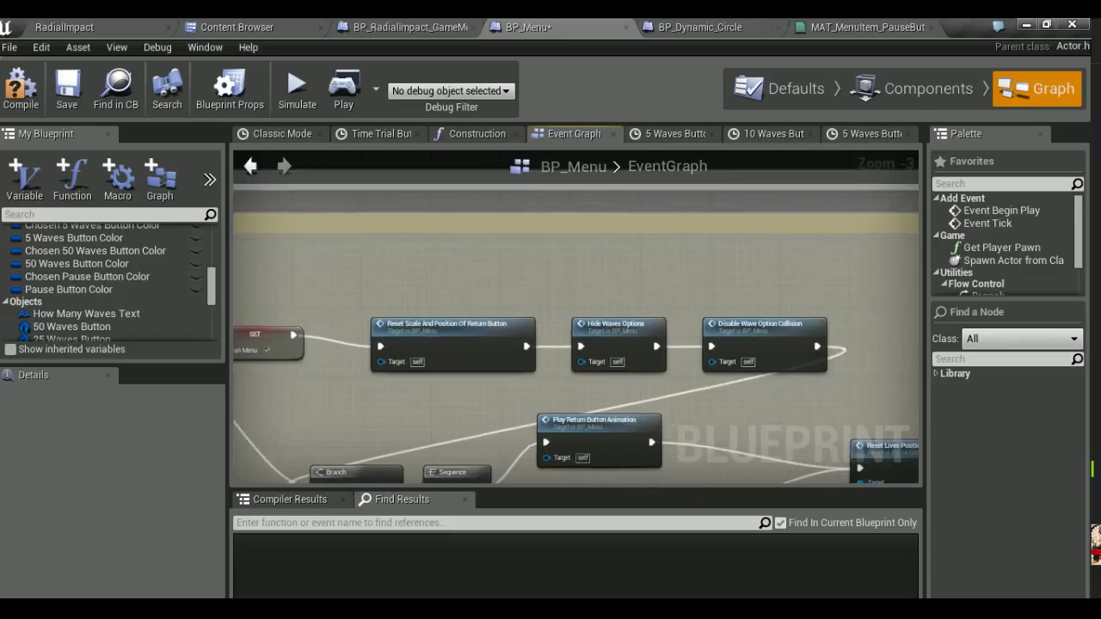
{"action": "left_click", "coordinate": [529, 351], "text": "alt"}
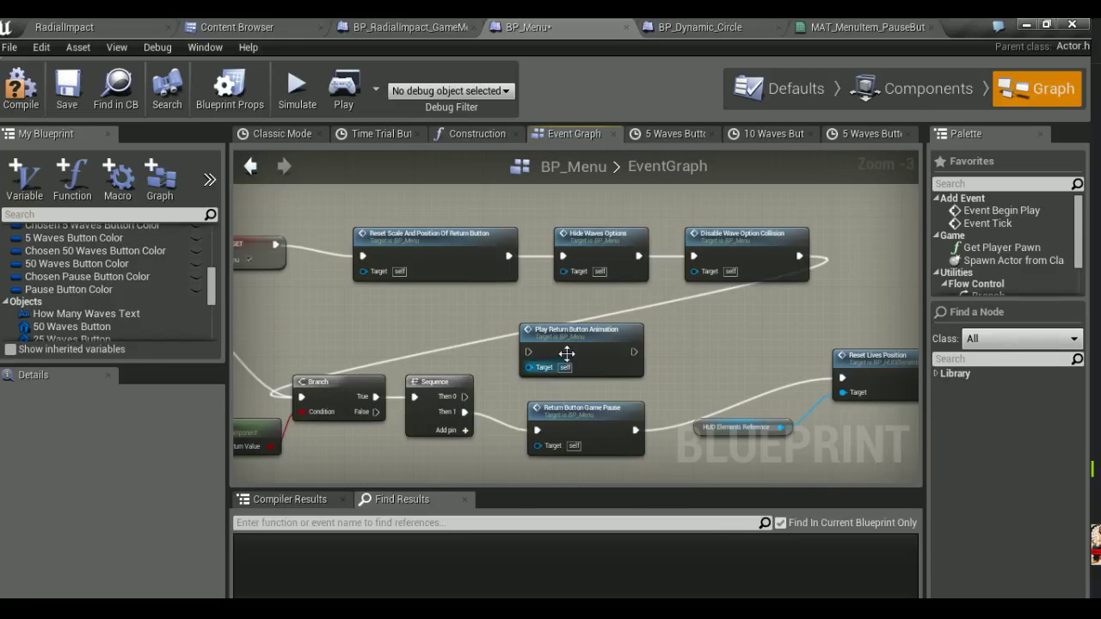
{"action": "left_click", "coordinate": [567, 353]}
{"action": "key", "text": "Delete"}
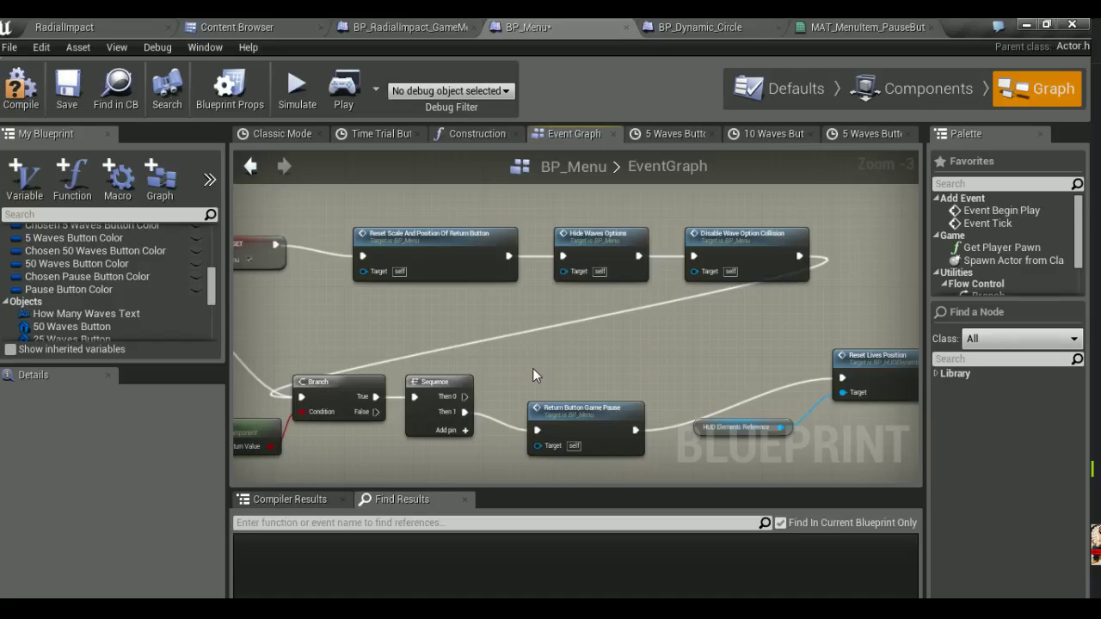
Delete the Sequence node and wire Branch True directly to Return Button Game Pause
{"action": "key", "text": "ctrl+z"}
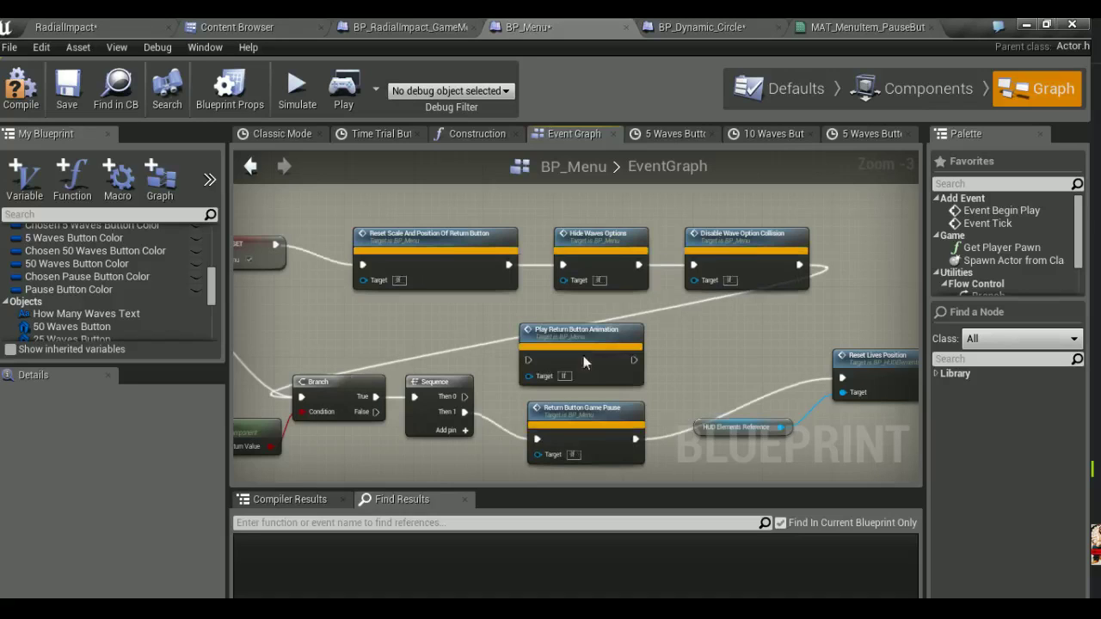
{"action": "key", "text": "Delete"}
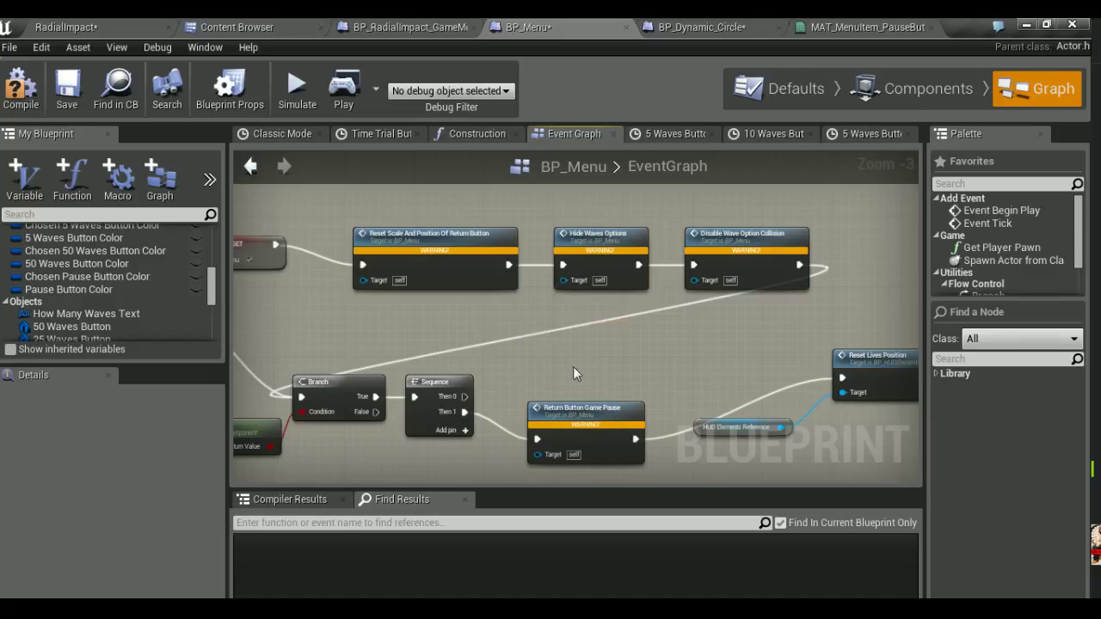
{"action": "right_click_drag", "start_coordinate": [573, 367], "coordinate": [578, 346]}
{"action": "left_click", "coordinate": [419, 385]}
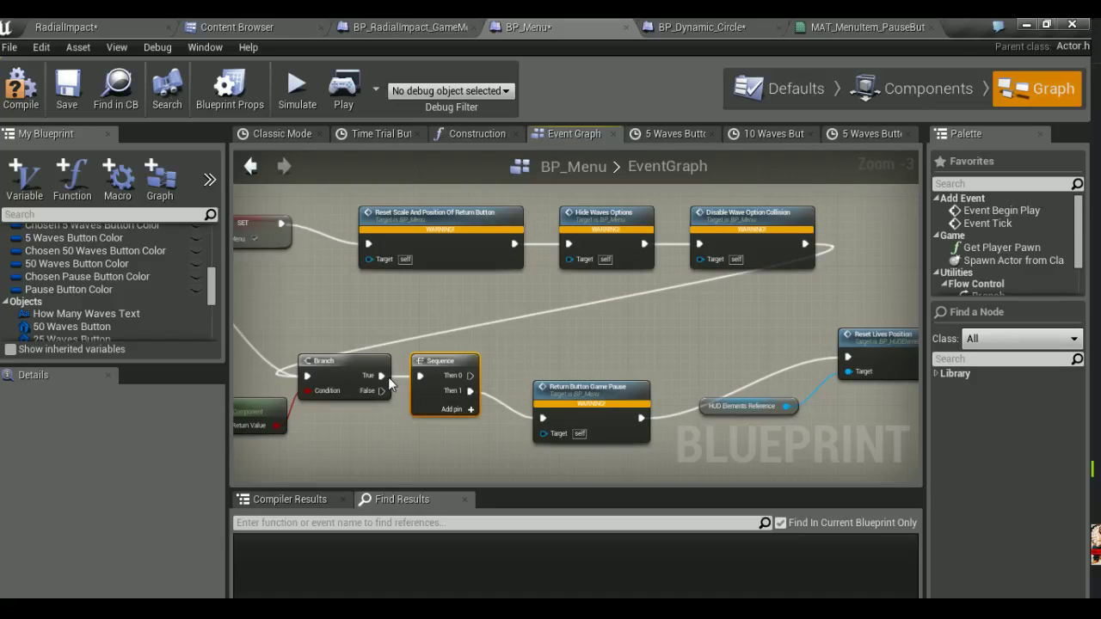
{"action": "key", "text": "Delete"}
{"action": "mouse_move", "coordinate": [381, 376]}
{"action": "left_mouse_down"}
{"action": "mouse_move", "coordinate": [540, 418]}
{"action": "mouse_move", "coordinate": [522, 374]}
{"action": "left_mouse_up"}
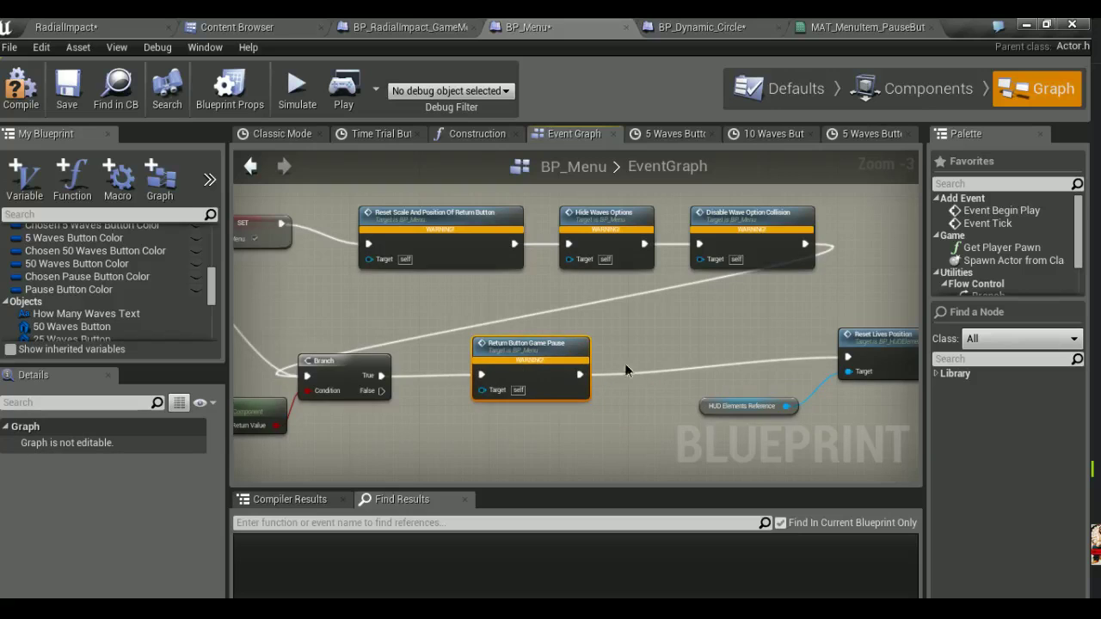
Move Reset Lives Position and its HUD Elements Reference node to the left
{"action": "right_click_drag", "start_coordinate": [631, 367], "coordinate": [526, 353]}
{"action": "left_click", "coordinate": [640, 393]}
{"action": "left_click", "coordinate": [766, 357], "text": "ctrl"}
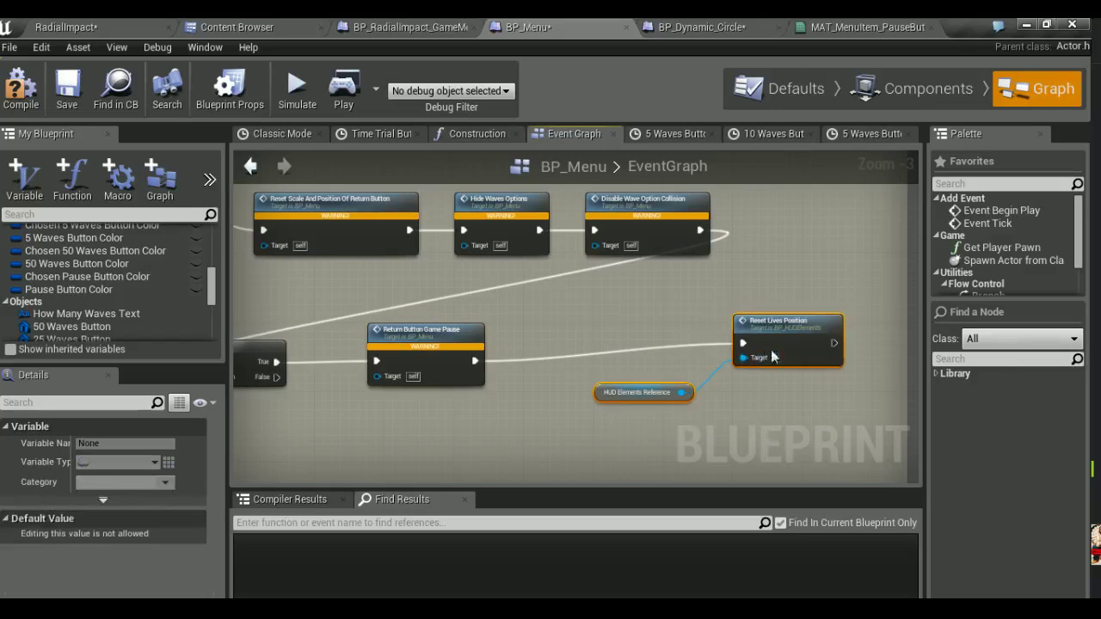
{"action": "left_click_drag", "start_coordinate": [729, 355], "coordinate": [558, 355]}
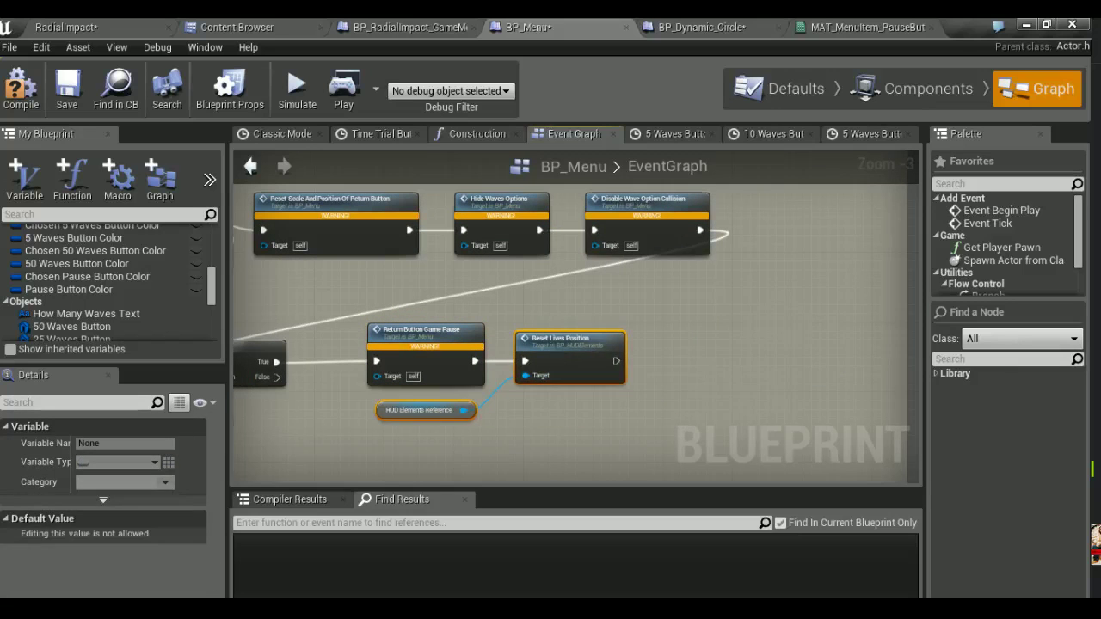
{"action": "scroll", "coordinate": [548, 403], "scroll_direction": "down", "scroll_amount": 5}
{"action": "right_click_drag", "start_coordinate": [516, 326], "coordinate": [525, 404]}
{"action": "scroll", "coordinate": [468, 347], "scroll_direction": "up", "scroll_amount": 5}
Paste Play Return Button Animation beside OnClicked (Return Button), arrange them, and compile BP_Menu
{"action": "left_click", "coordinate": [468, 347]}
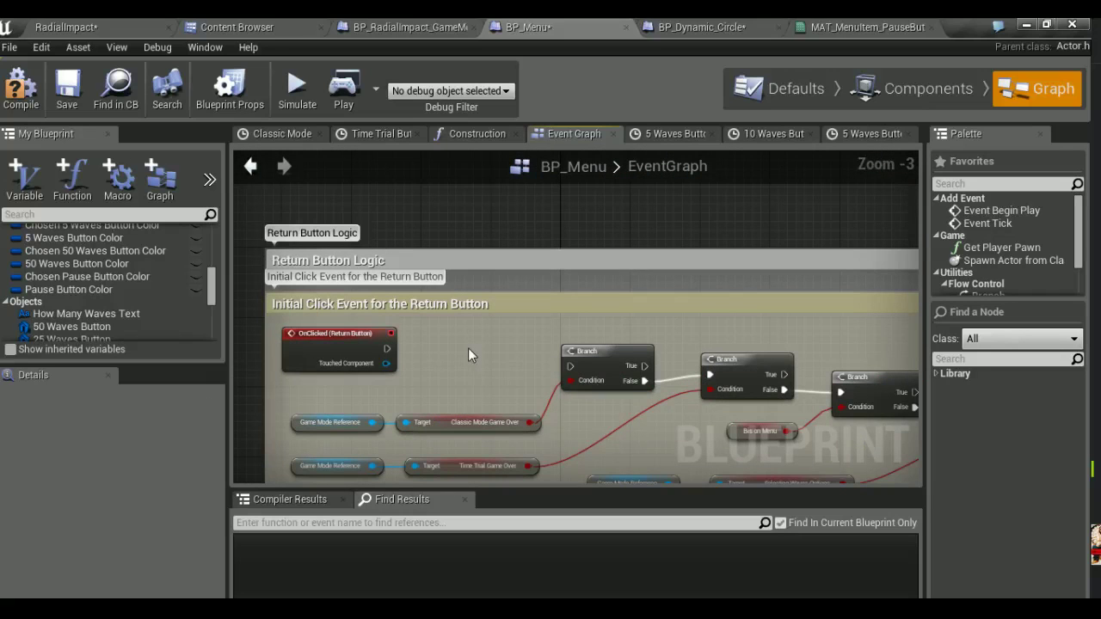
{"action": "key", "text": "ctrl+v"}
{"action": "left_click_drag", "start_coordinate": [502, 370], "coordinate": [438, 335]}
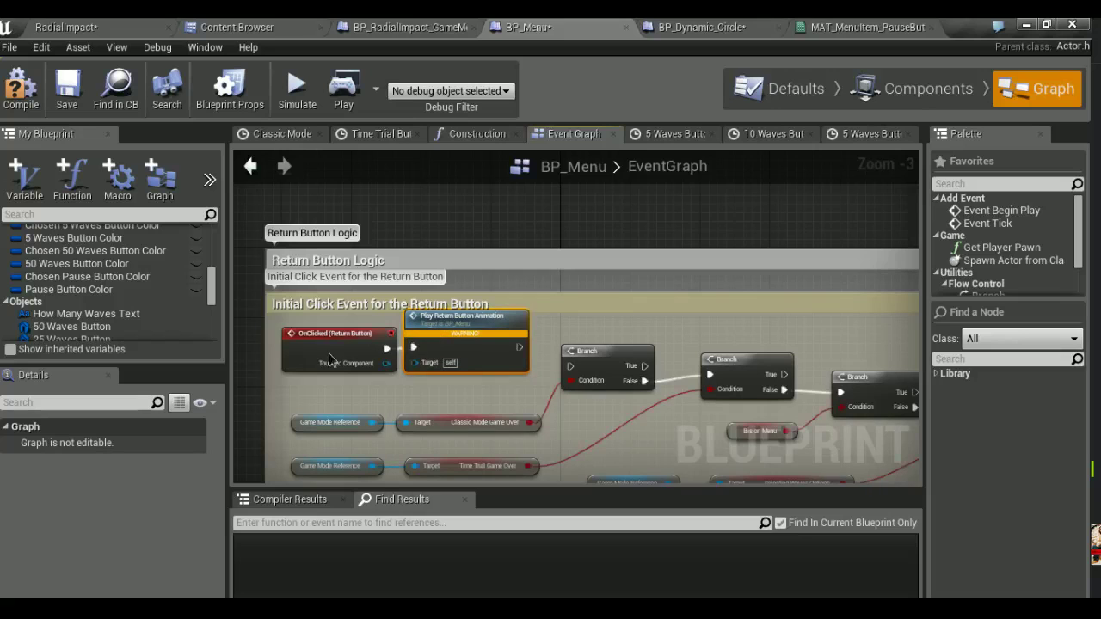
{"action": "left_click_drag", "start_coordinate": [327, 368], "coordinate": [318, 359]}
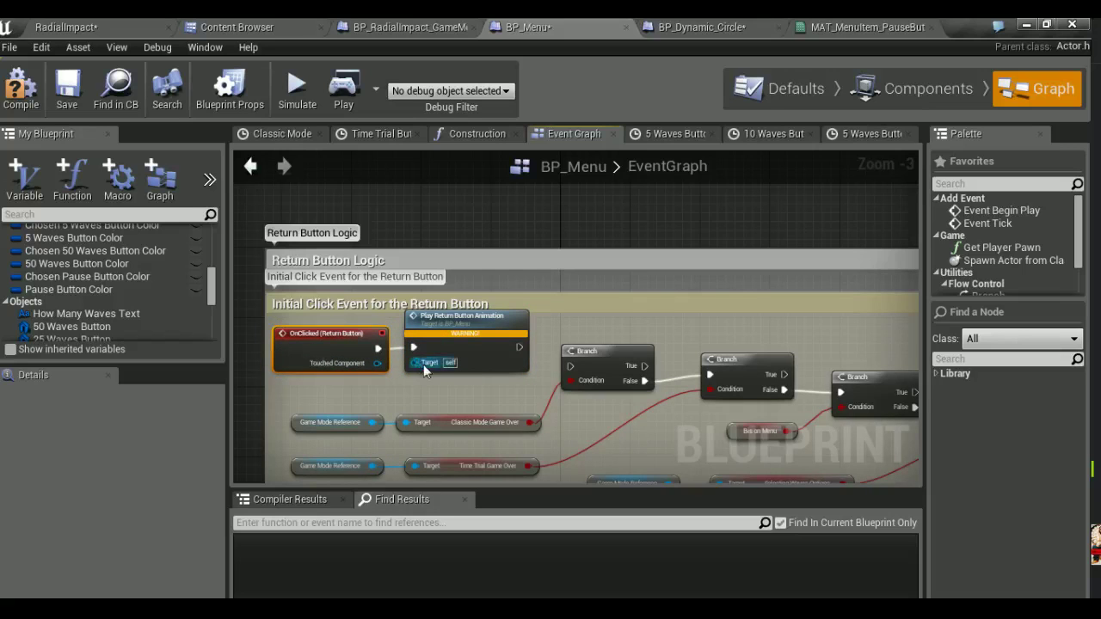
{"action": "scroll", "coordinate": [318, 359], "scroll_direction": "down", "scroll_amount": 2}
{"action": "scroll", "coordinate": [460, 344], "scroll_direction": "down", "scroll_amount": 4}
{"action": "left_click", "coordinate": [418, 299]}
{"action": "left_click_drag", "start_coordinate": [423, 288], "coordinate": [425, 359]}
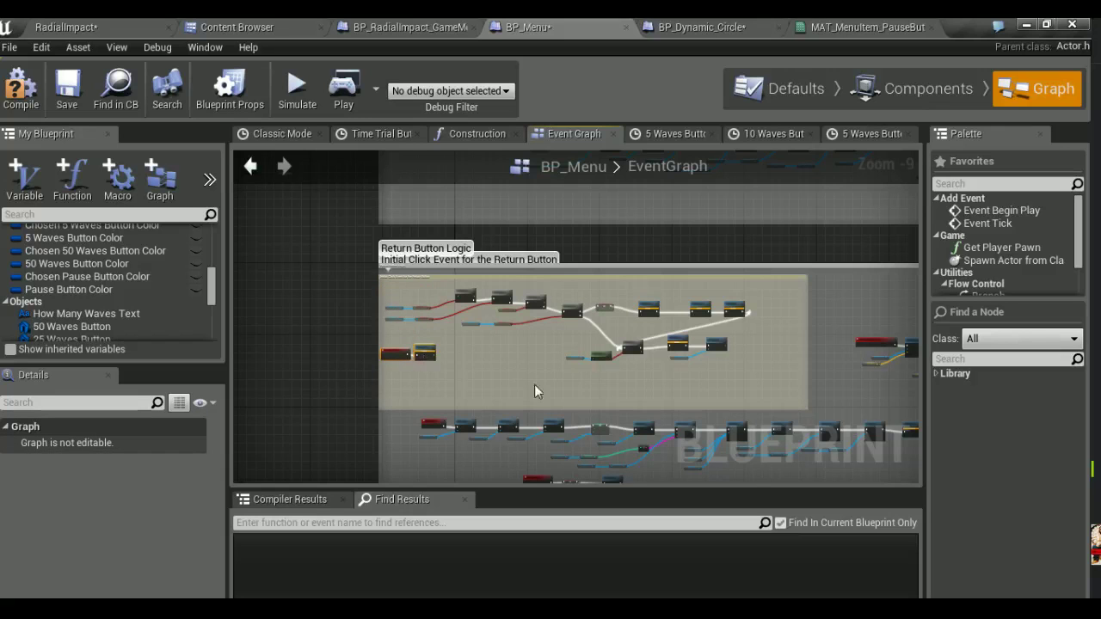
{"action": "scroll", "coordinate": [534, 391], "scroll_direction": "up", "scroll_amount": 2}
{"action": "scroll", "coordinate": [528, 387], "scroll_direction": "up", "scroll_amount": 1}
{"action": "scroll", "coordinate": [529, 388], "scroll_direction": "up", "scroll_amount": 1}
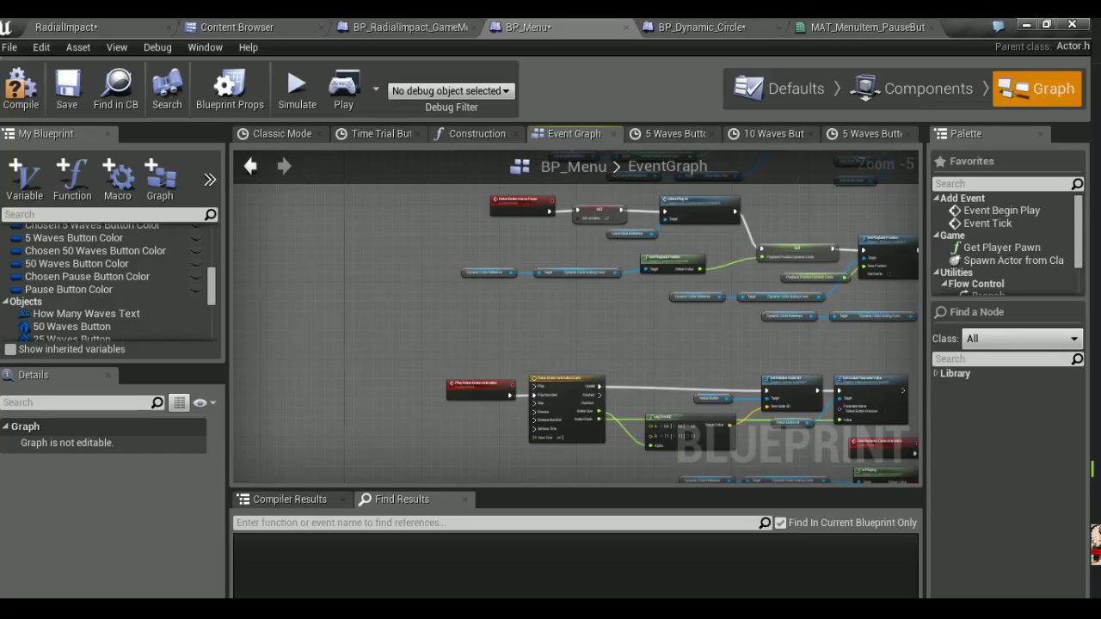
{"action": "scroll", "coordinate": [594, 155], "scroll_direction": "up", "scroll_amount": 1}
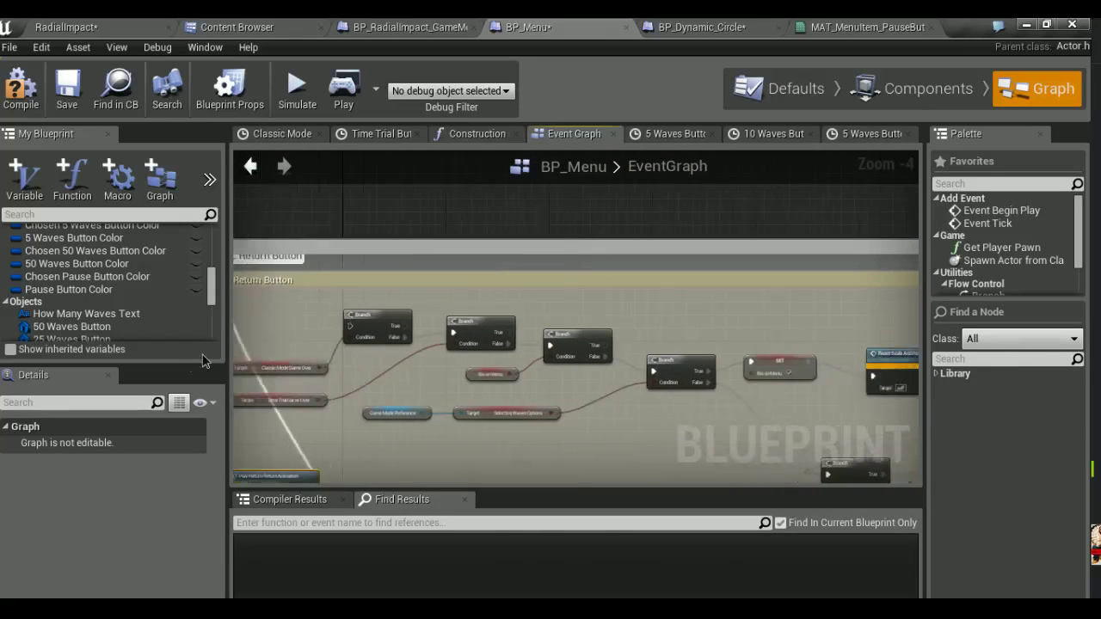
{"action": "right_click_drag", "start_coordinate": [402, 331], "coordinate": [504, 328]}
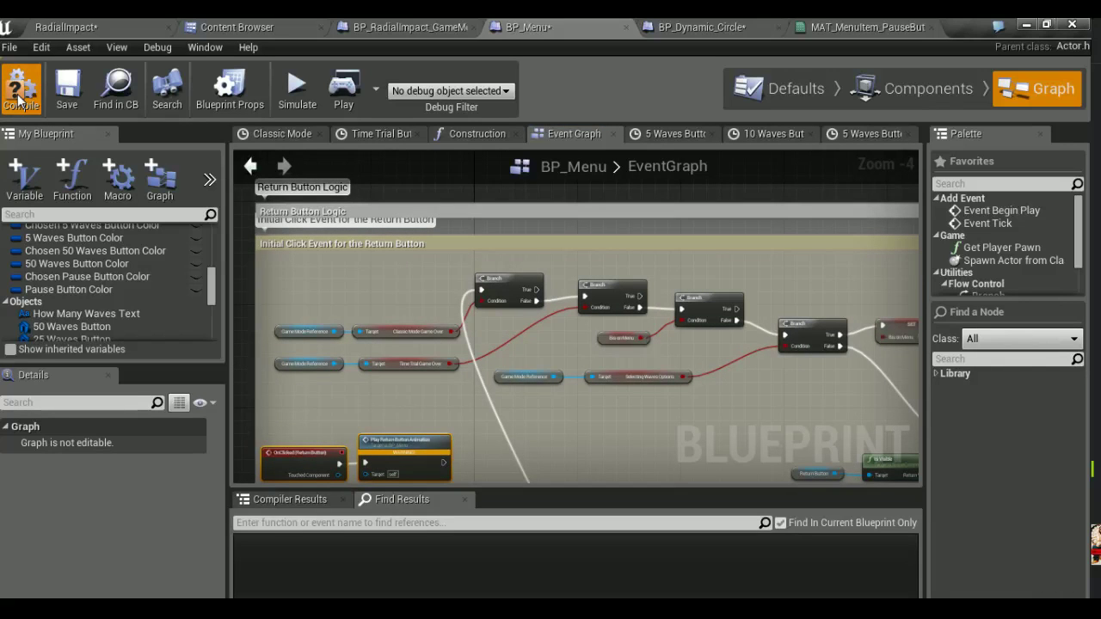
{"action": "left_click", "coordinate": [18, 98]}
{"action": "left_click", "coordinate": [64, 26]}
Save the RadialImpact map and start a 5 Waves game in the standalone preview
{"action": "key", "text": "ctrl+s"}
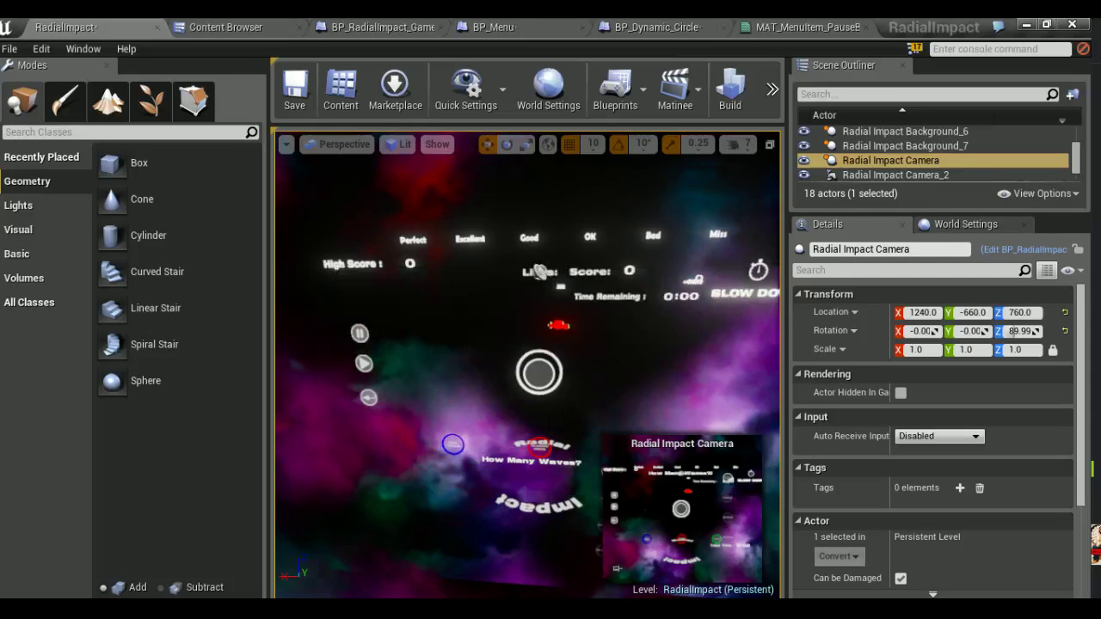
{"action": "scroll", "coordinate": [526, 361], "scroll_direction": "up", "scroll_amount": 3}
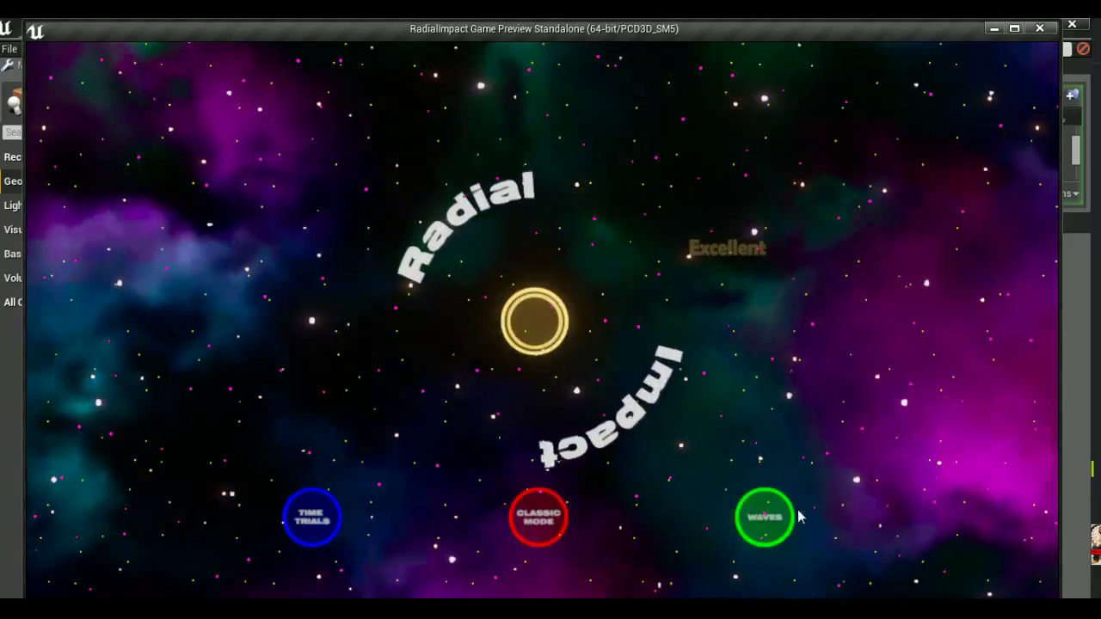
{"action": "left_click", "coordinate": [798, 514]}
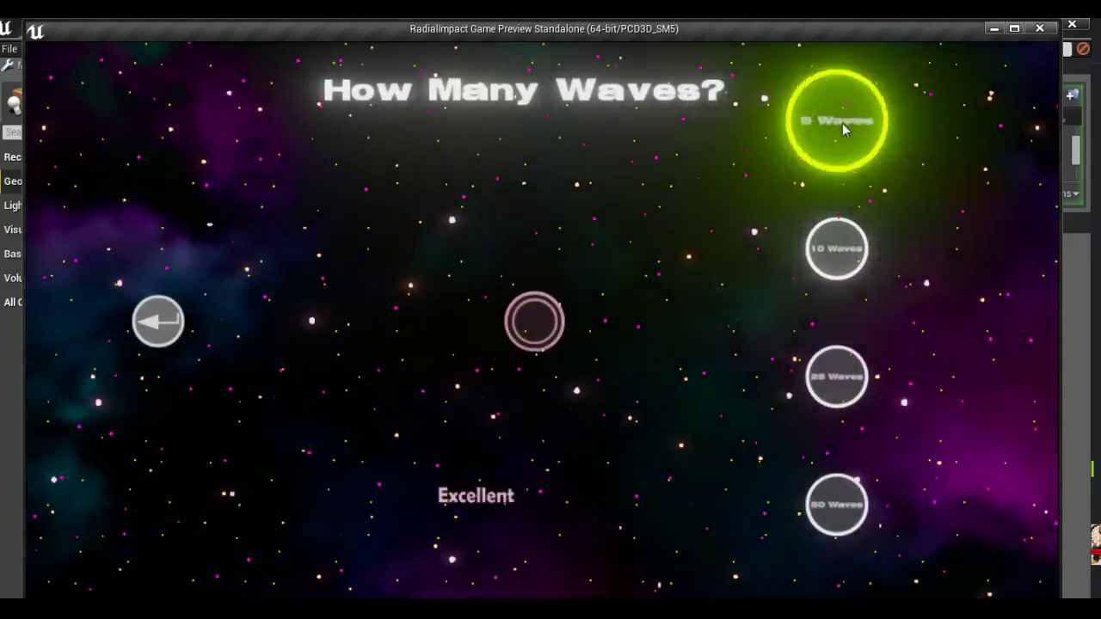
{"action": "left_click", "coordinate": [845, 134]}
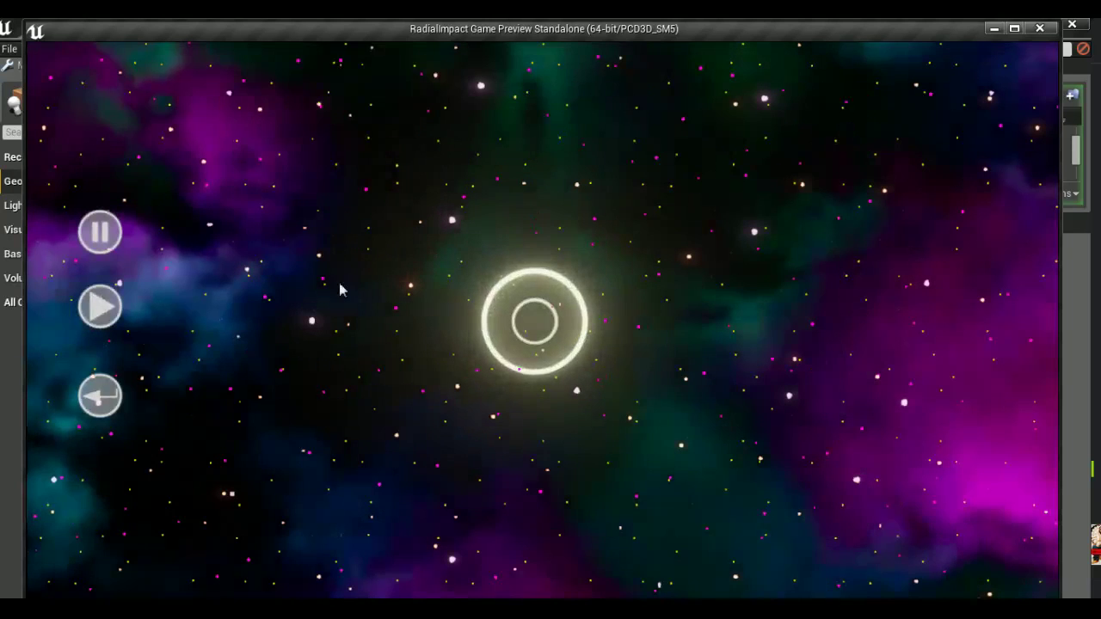
Test play, pause and resume, hit the centre ring, start a 10 Waves game, then close
{"action": "left_click", "coordinate": [100, 321]}
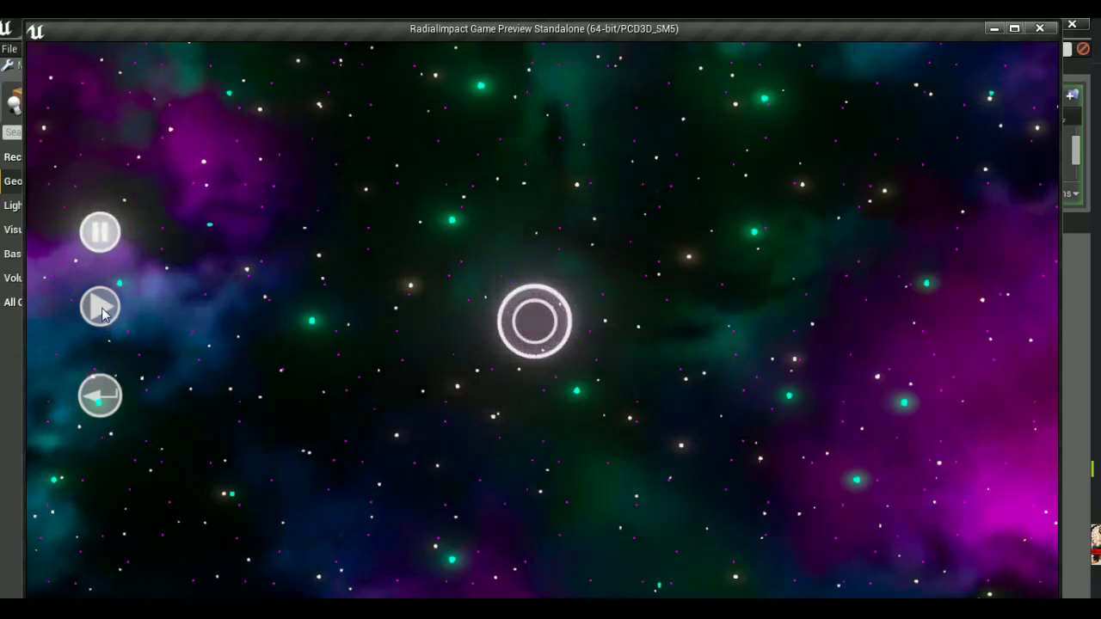
{"action": "left_click", "coordinate": [108, 247]}
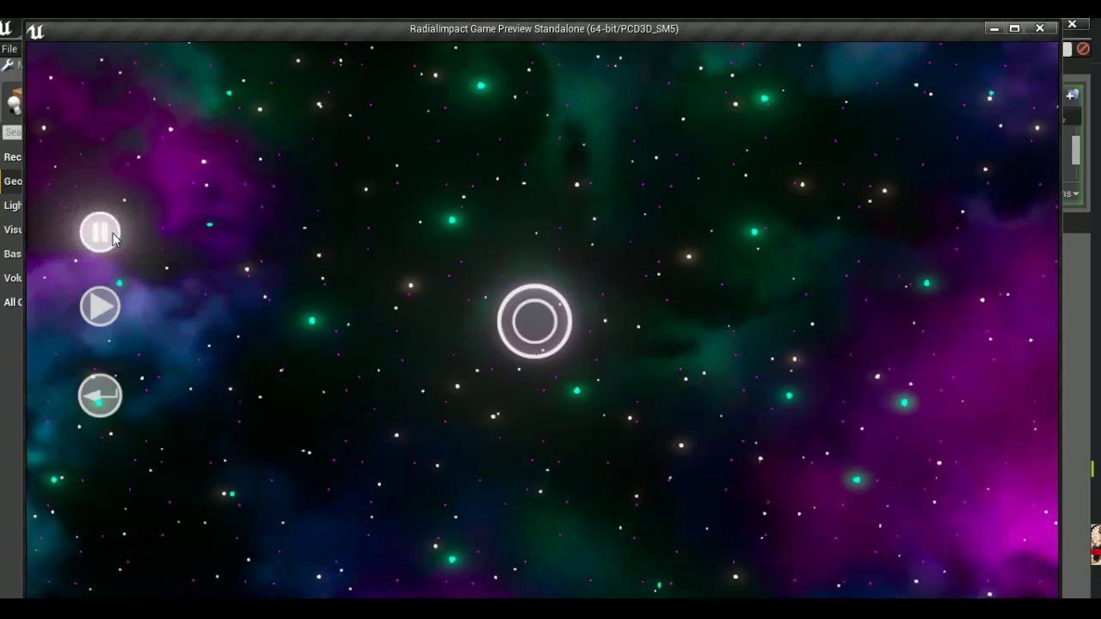
{"action": "left_click", "coordinate": [97, 308]}
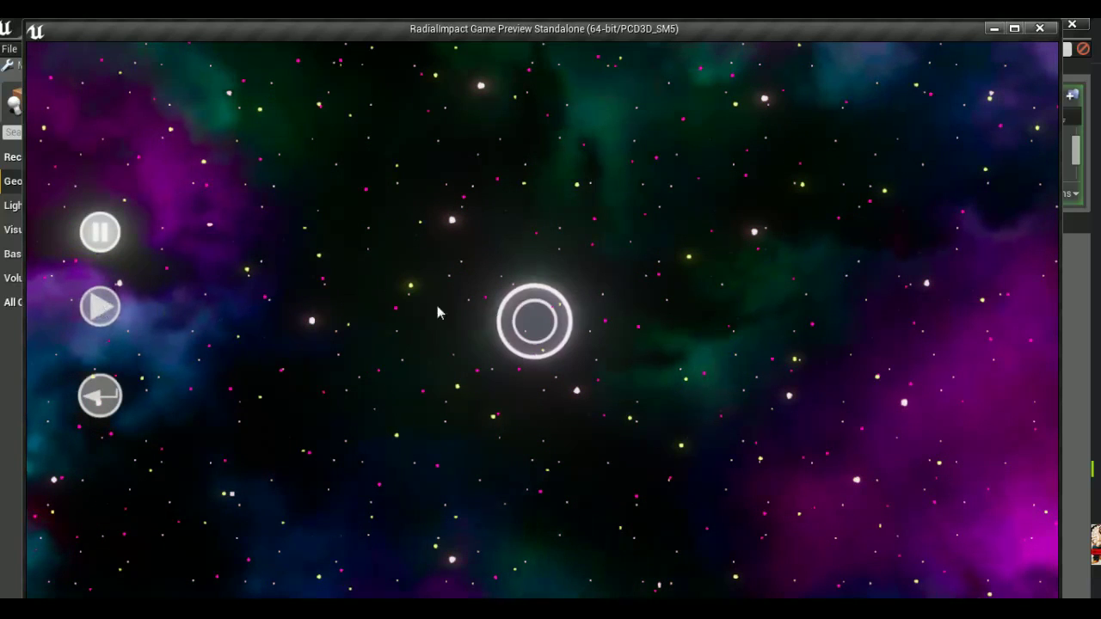
{"action": "left_click", "coordinate": [531, 319]}
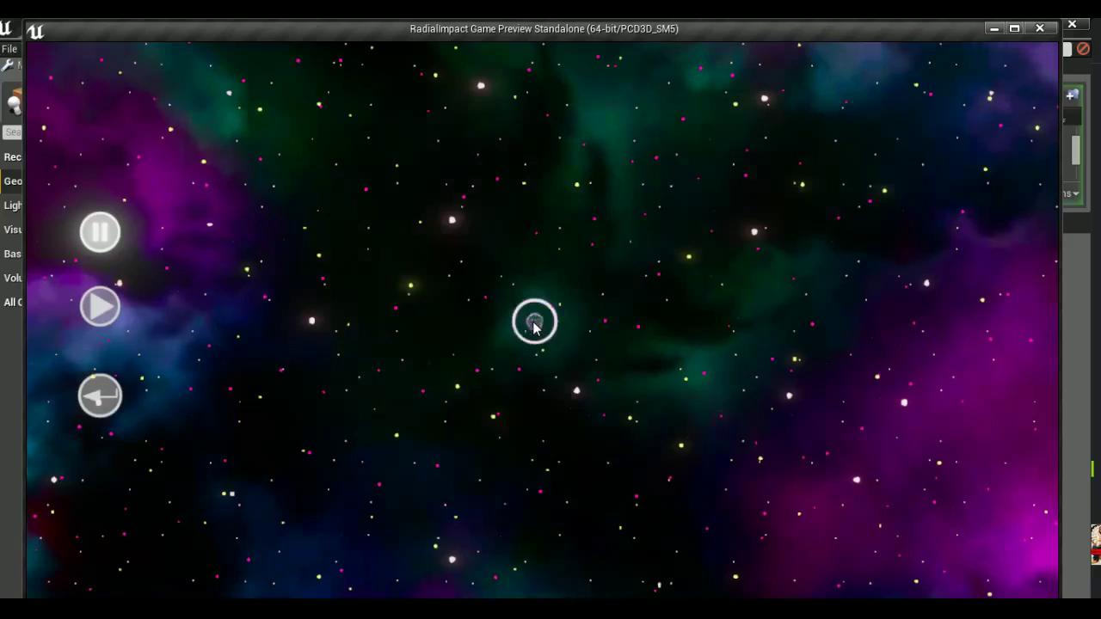
{"action": "left_click", "coordinate": [533, 324]}
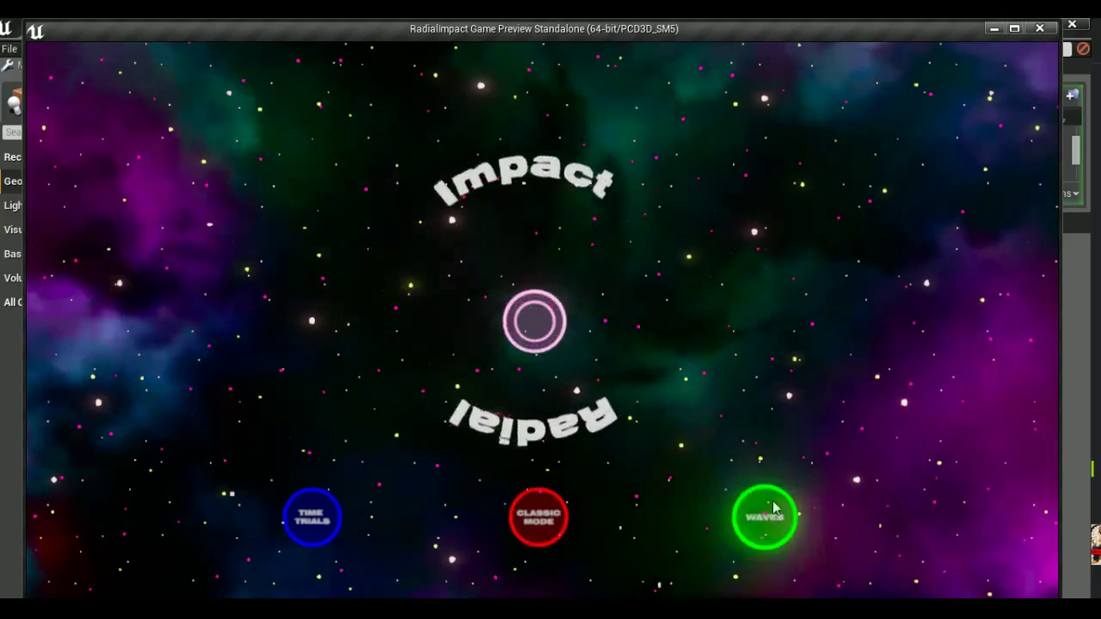
{"action": "left_click", "coordinate": [763, 515]}
{"action": "left_click", "coordinate": [842, 236]}
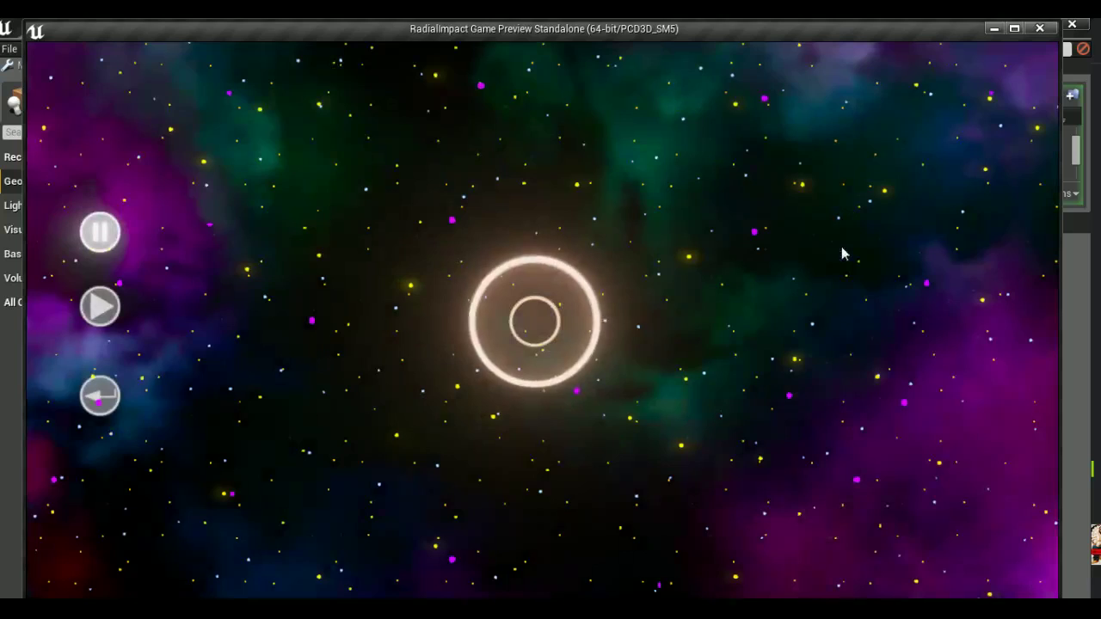
{"action": "key", "text": "Escape"}
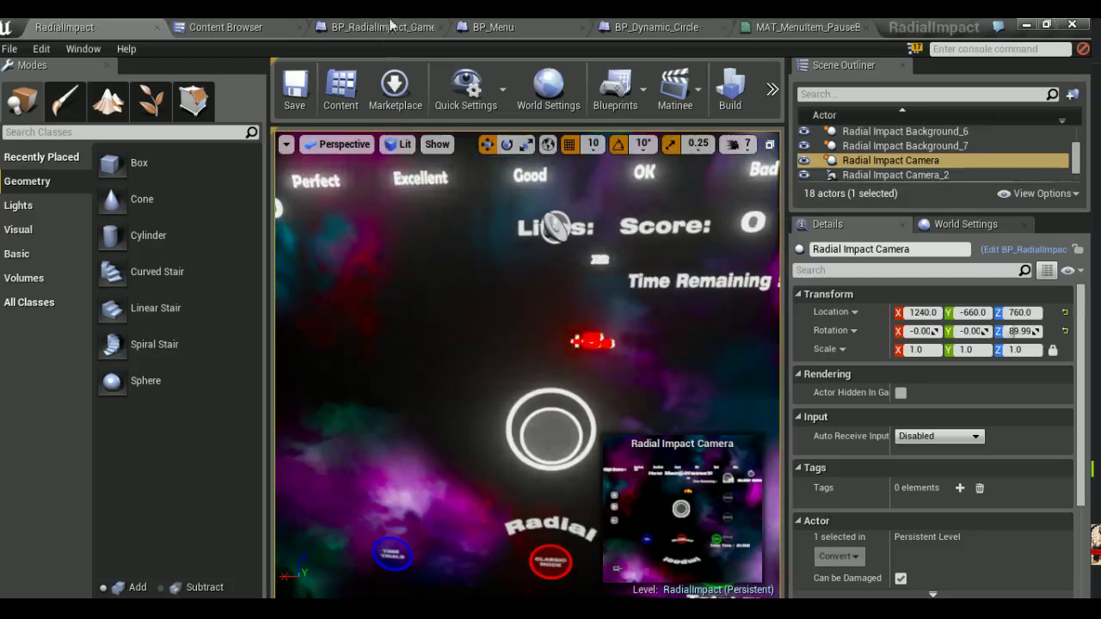
Wire the Branch False output to the SET node in BP_Menu and compile
{"action": "left_click", "coordinate": [479, 26]}
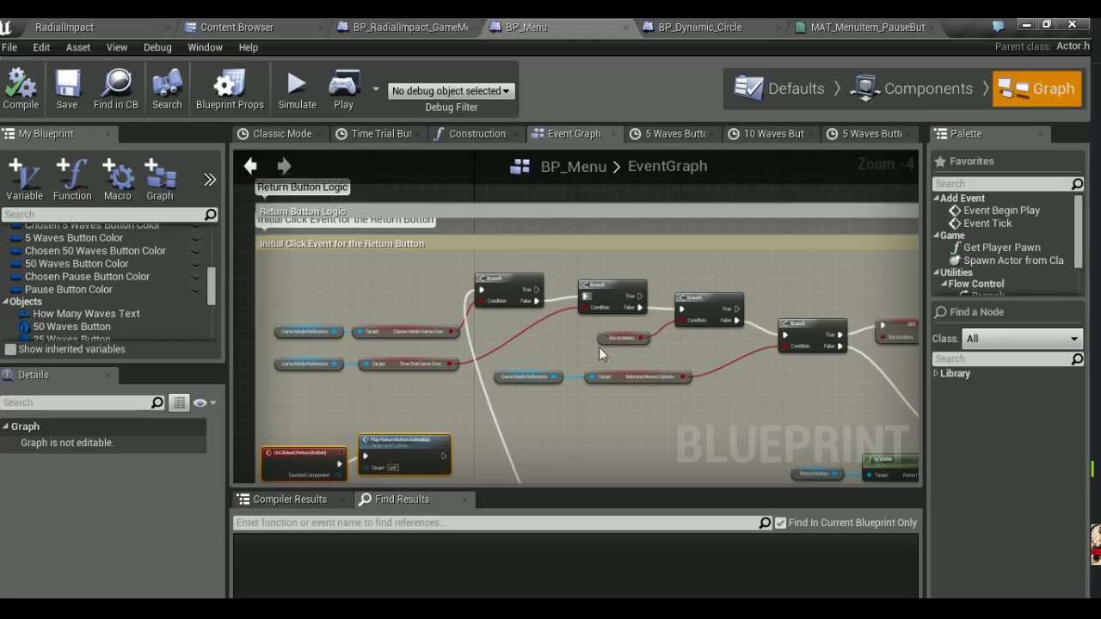
{"action": "scroll", "coordinate": [584, 335], "scroll_direction": "down", "scroll_amount": 2}
{"action": "scroll", "coordinate": [584, 335], "scroll_direction": "down", "scroll_amount": 5}
{"action": "mouse_move", "coordinate": [584, 335]}
{"action": "right_mouse_down"}
{"action": "mouse_move", "coordinate": [901, 376]}
{"action": "mouse_move", "coordinate": [489, 255]}
{"action": "right_mouse_up"}
{"action": "mouse_move", "coordinate": [695, 309]}
{"action": "right_mouse_down"}
{"action": "mouse_move", "coordinate": [366, 252]}
{"action": "mouse_move", "coordinate": [415, 152]}
{"action": "right_mouse_up"}
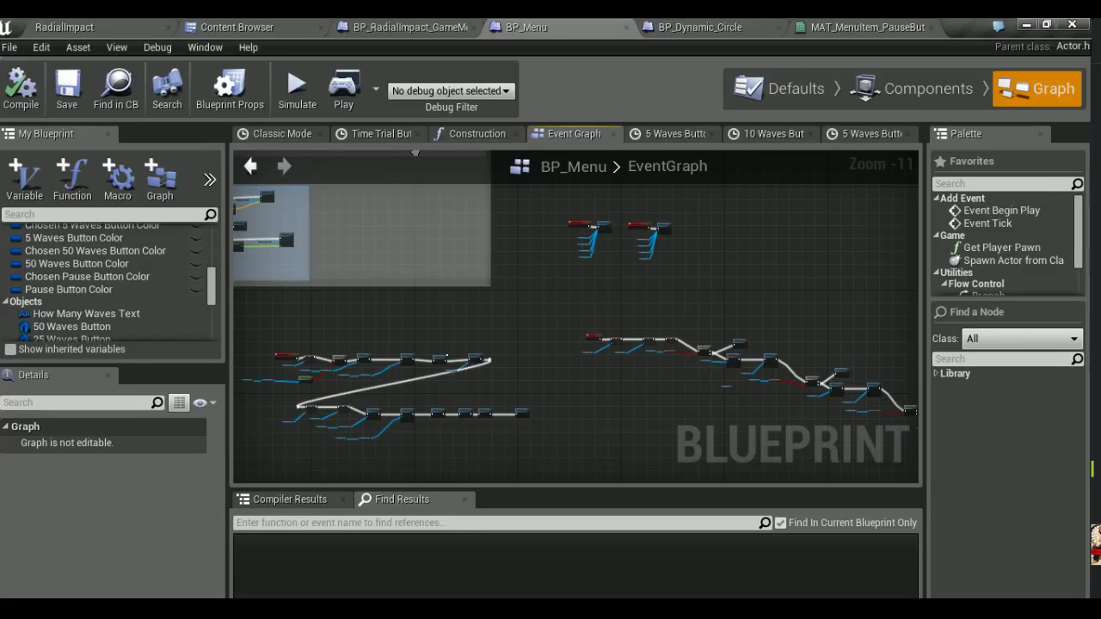
{"action": "right_click_drag", "start_coordinate": [422, 295], "coordinate": [591, 211]}
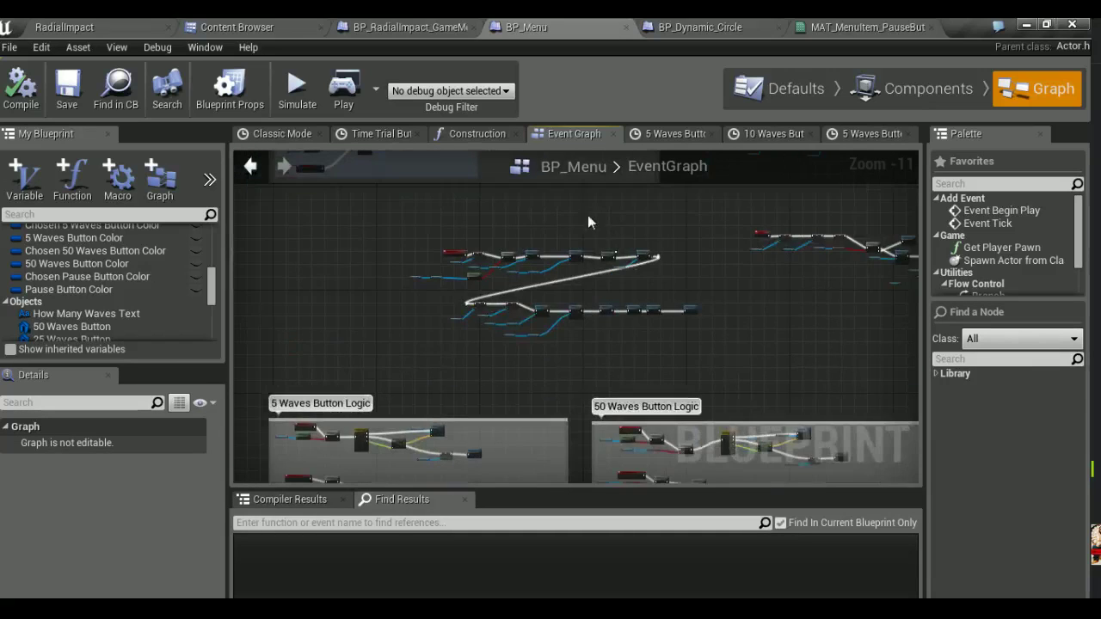
{"action": "scroll", "coordinate": [466, 249], "scroll_direction": "up", "scroll_amount": 3}
{"action": "scroll", "coordinate": [466, 249], "scroll_direction": "up", "scroll_amount": 3}
{"action": "scroll", "coordinate": [466, 249], "scroll_direction": "up", "scroll_amount": 1}
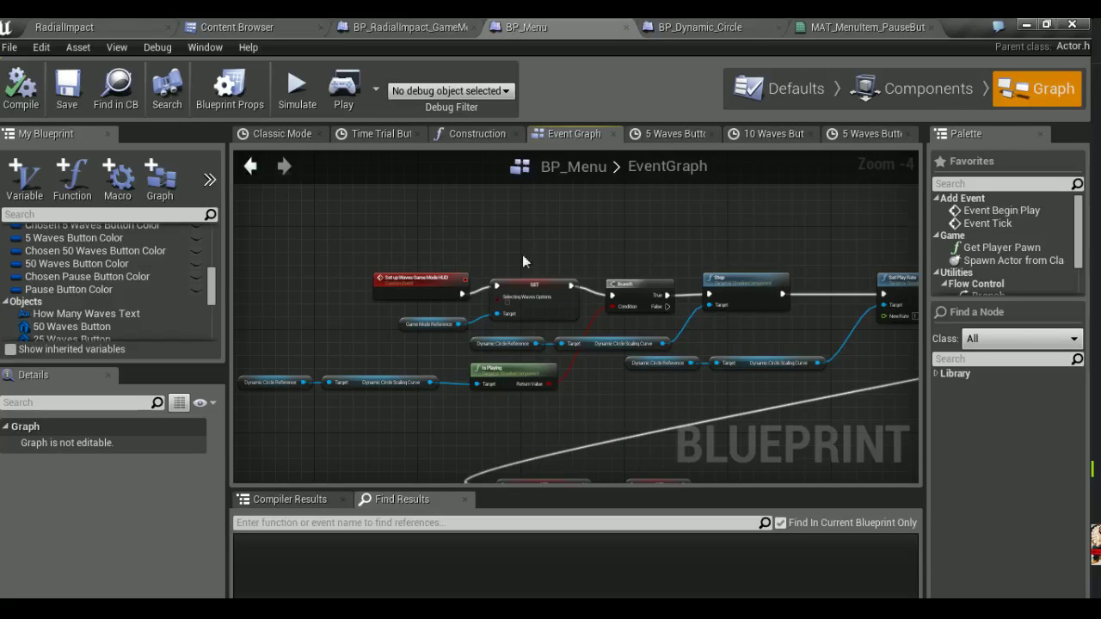
{"action": "right_click_drag", "start_coordinate": [729, 357], "coordinate": [704, 262]}
{"action": "left_click_drag", "start_coordinate": [643, 213], "coordinate": [475, 392]}
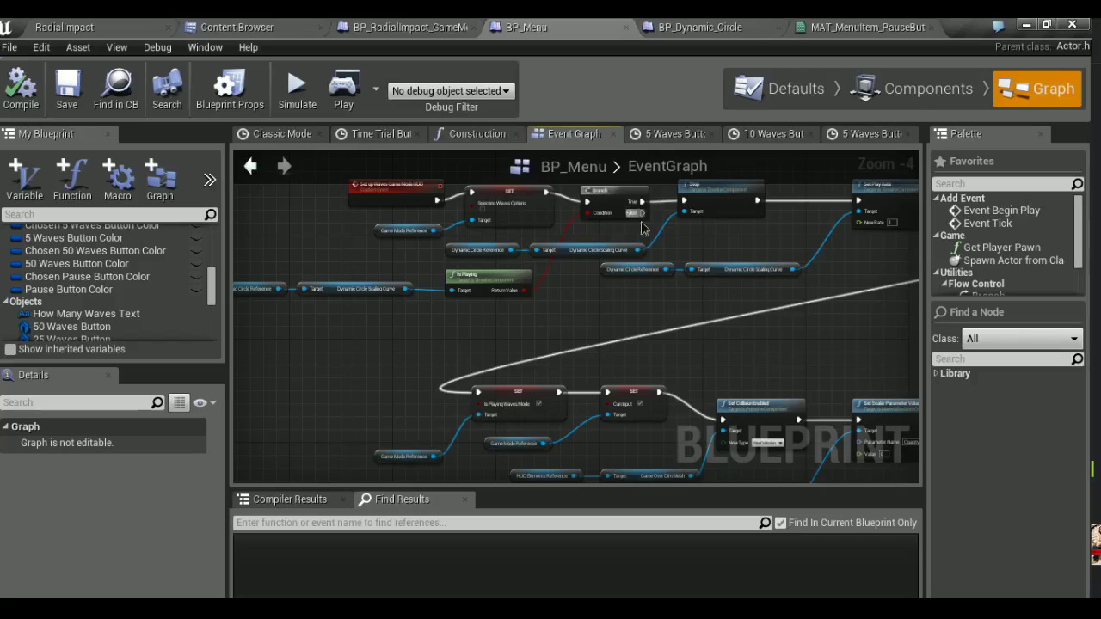
{"action": "left_click", "coordinate": [13, 92]}
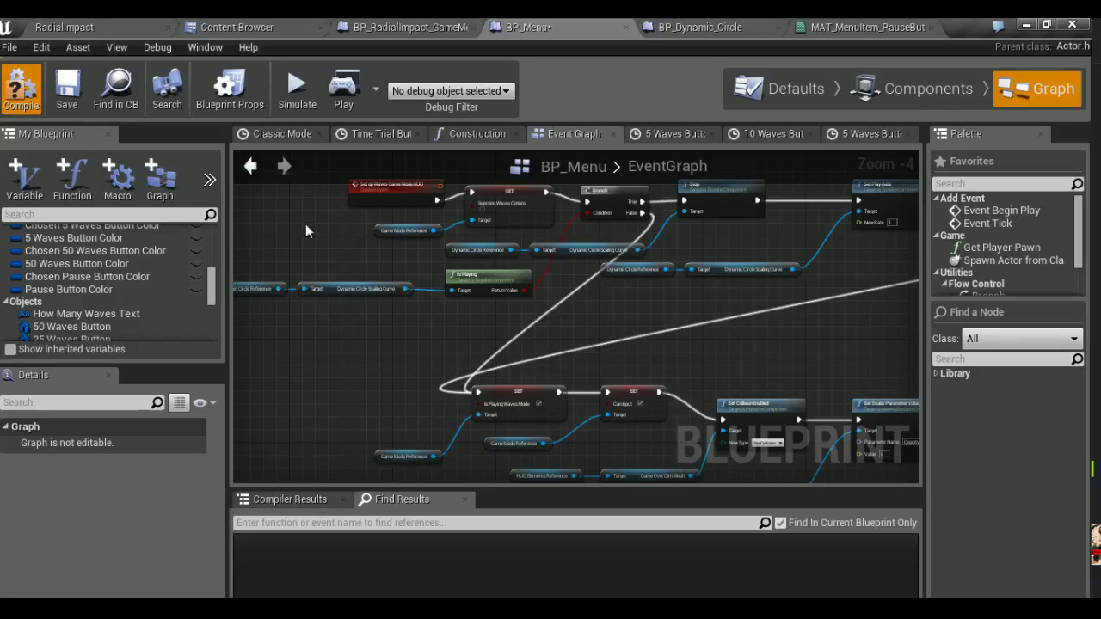
Pan BP_Menu's graph over the Return Button Logic and Resets Combo Values comments
{"action": "scroll", "coordinate": [412, 322], "scroll_direction": "down", "scroll_amount": 8}
{"action": "right_click_drag", "start_coordinate": [412, 316], "coordinate": [612, 356]}
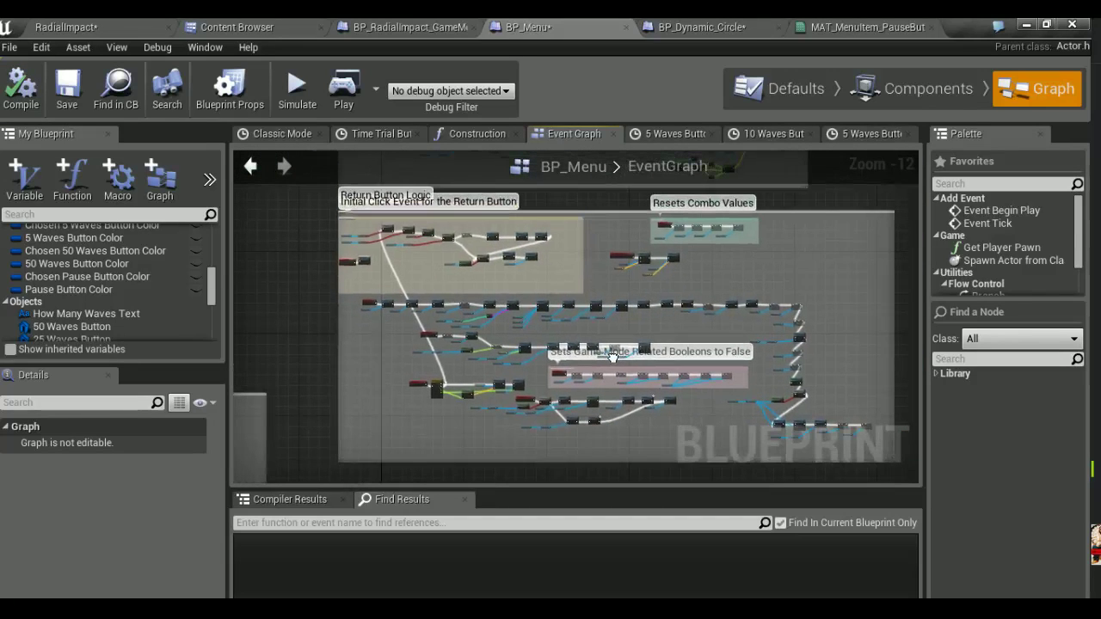
{"action": "scroll", "coordinate": [412, 237], "scroll_direction": "up", "scroll_amount": 6}
{"action": "right_click_drag", "start_coordinate": [373, 279], "coordinate": [392, 264]}
{"action": "scroll", "coordinate": [359, 286], "scroll_direction": "up", "scroll_amount": 1}
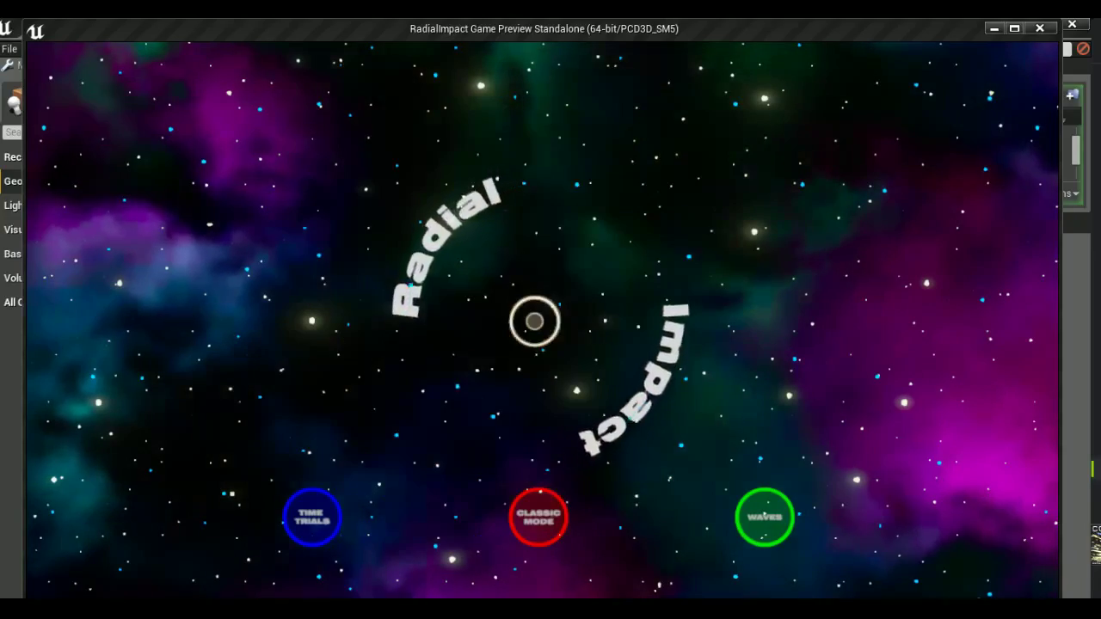
Playtest a 5 Waves game back to the main menu, stop the preview, and save the assets
{"action": "key", "text": "space"}
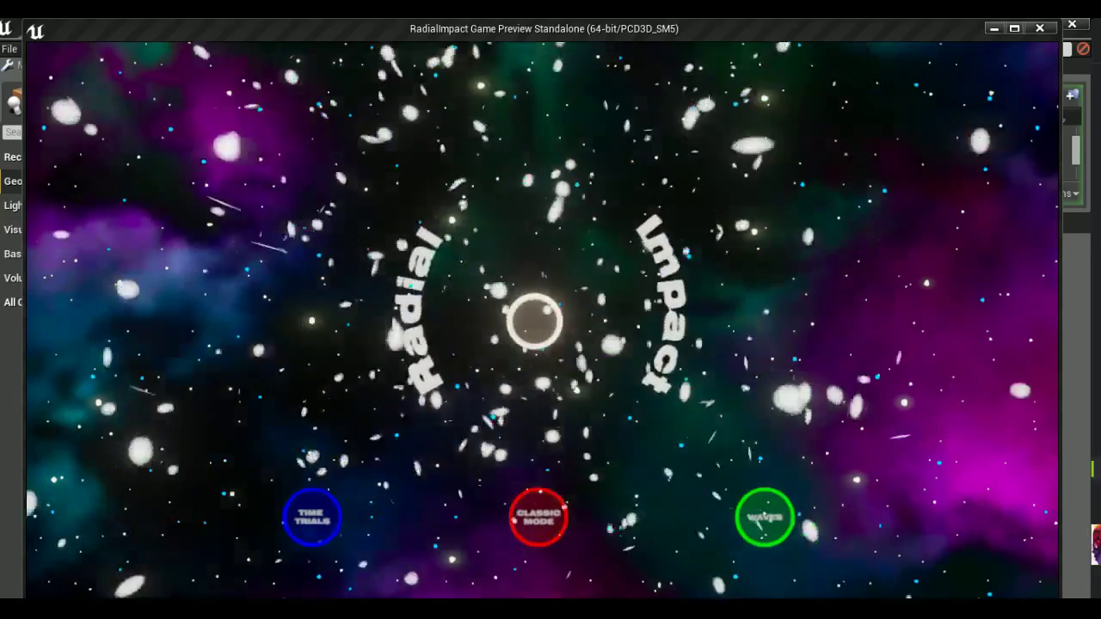
{"action": "key", "text": "space"}
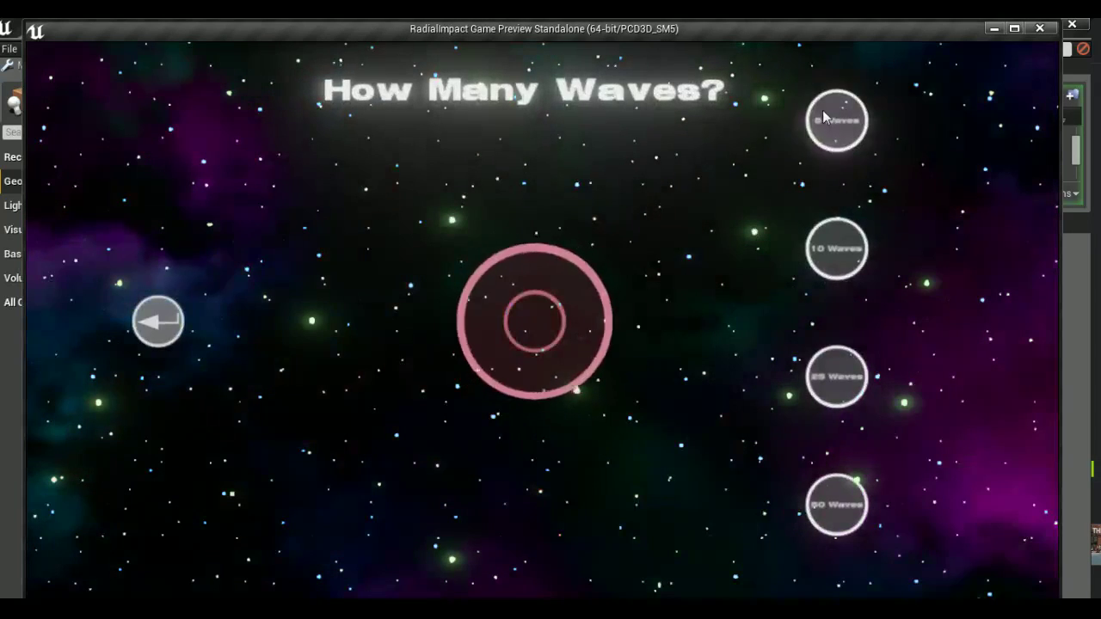
{"action": "left_click", "coordinate": [826, 113]}
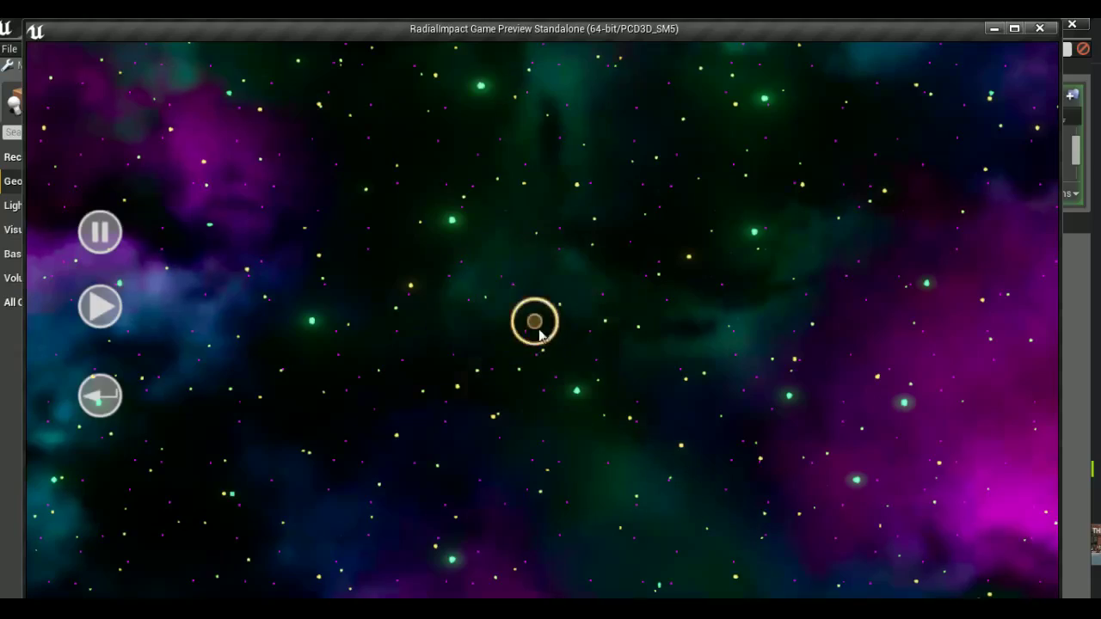
{"action": "left_click", "coordinate": [535, 322]}
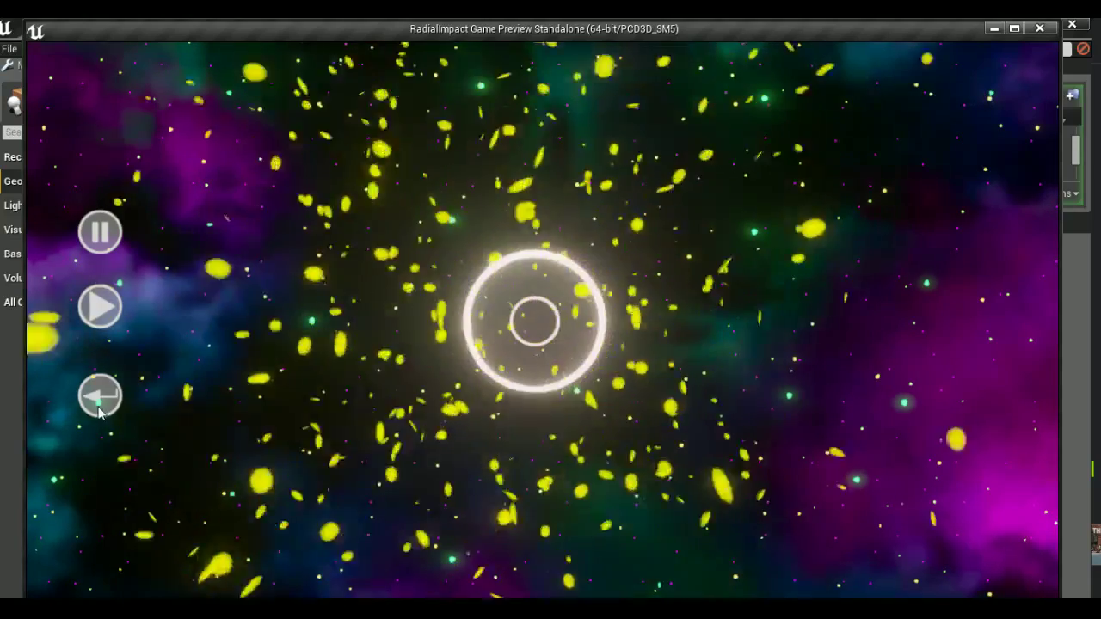
{"action": "left_click", "coordinate": [99, 397]}
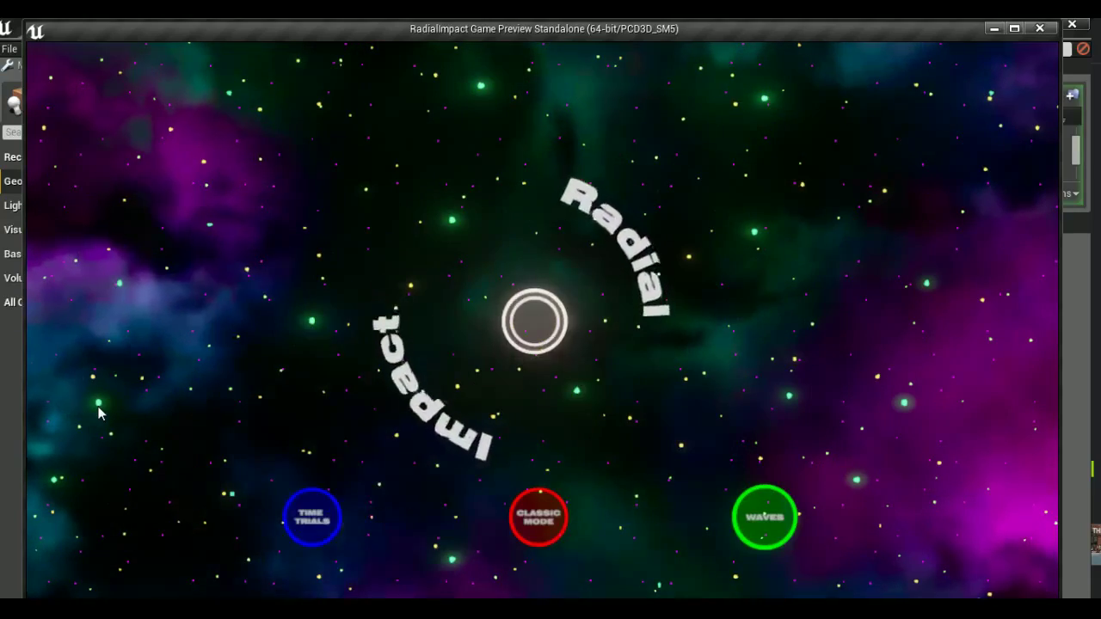
{"action": "key", "text": "Escape"}
{"action": "key", "text": "ctrl+shift+s"}
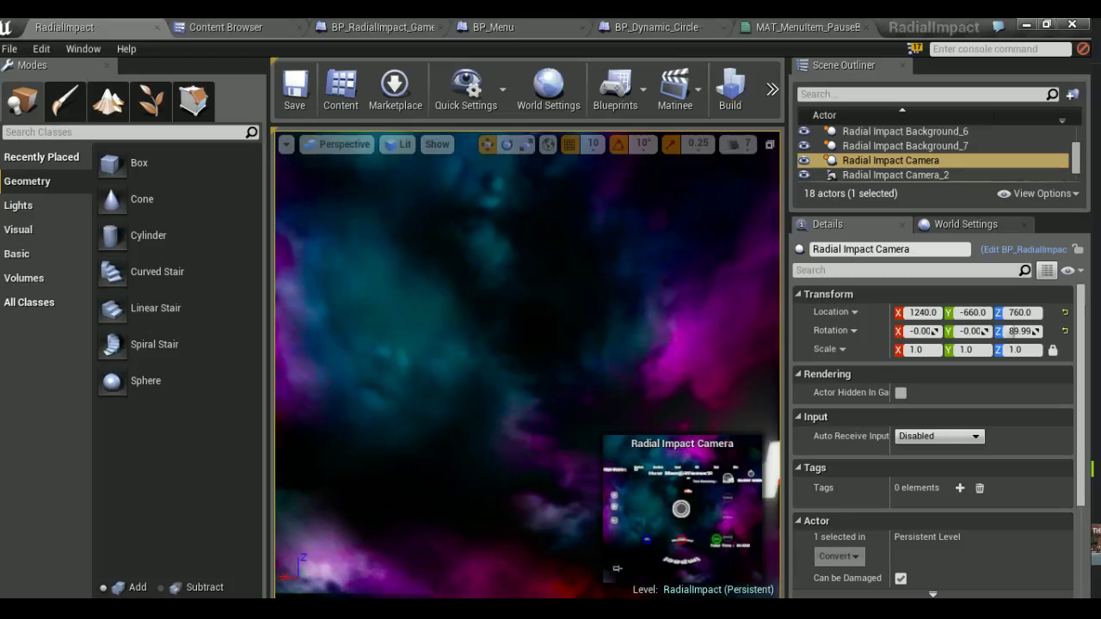
Open BP_Menu's event graph and locate the Resets Combo Values group
{"action": "left_click", "coordinate": [471, 24]}
{"action": "scroll", "coordinate": [516, 378], "scroll_direction": "down", "scroll_amount": 5}
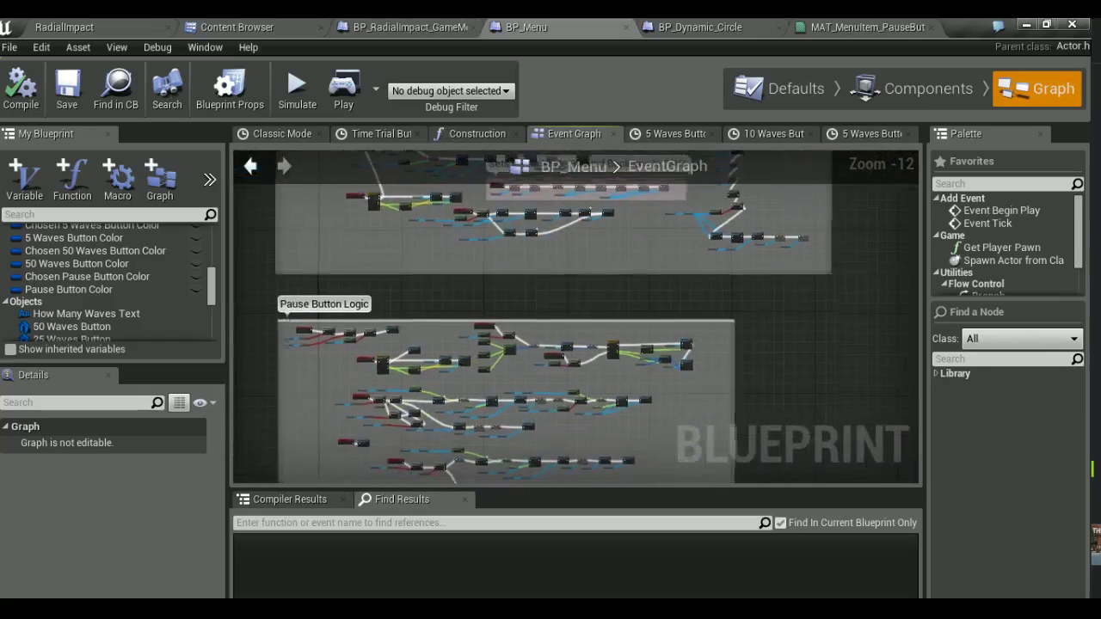
{"action": "scroll", "coordinate": [459, 265], "scroll_direction": "up", "scroll_amount": 5}
{"action": "scroll", "coordinate": [430, 284], "scroll_direction": "up", "scroll_amount": 3}
{"action": "scroll", "coordinate": [410, 306], "scroll_direction": "down", "scroll_amount": 6}
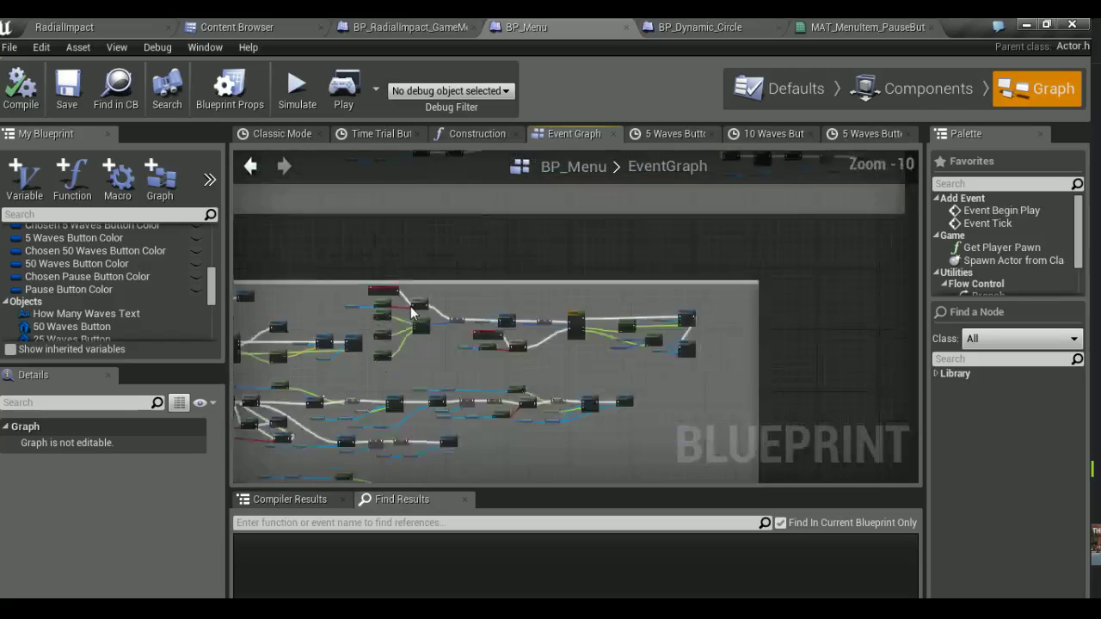
{"action": "scroll", "coordinate": [410, 306], "scroll_direction": "down", "scroll_amount": 2}
{"action": "right_click_drag", "start_coordinate": [410, 306], "coordinate": [528, 471]}
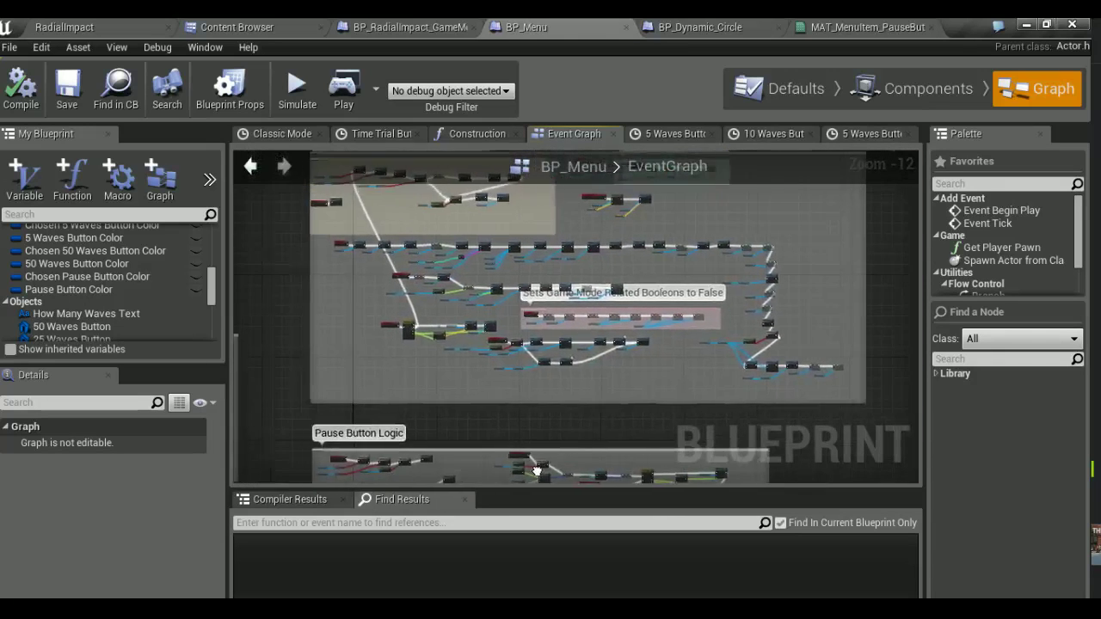
{"action": "right_click_drag", "start_coordinate": [546, 291], "coordinate": [431, 443]}
{"action": "scroll", "coordinate": [546, 290], "scroll_direction": "up", "scroll_amount": 2}
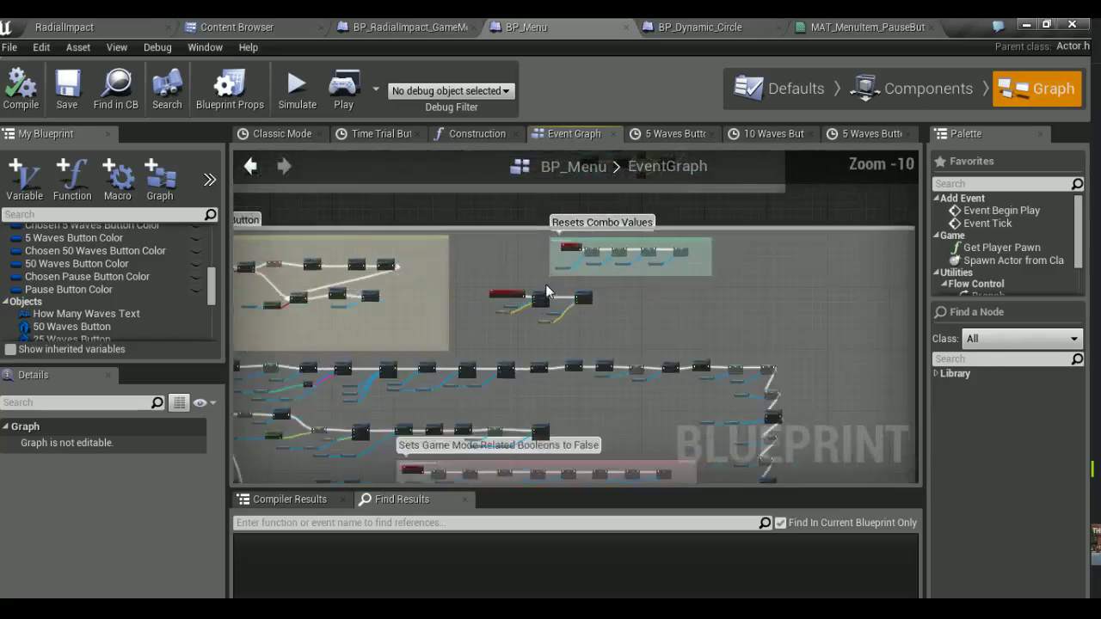
{"action": "scroll", "coordinate": [546, 291], "scroll_direction": "up", "scroll_amount": 1}
Select the Resets Combo Values group and drag it left to clear space
{"action": "left_click_drag", "start_coordinate": [463, 231], "coordinate": [772, 362]}
{"action": "left_click_drag", "start_coordinate": [705, 249], "coordinate": [660, 259]}
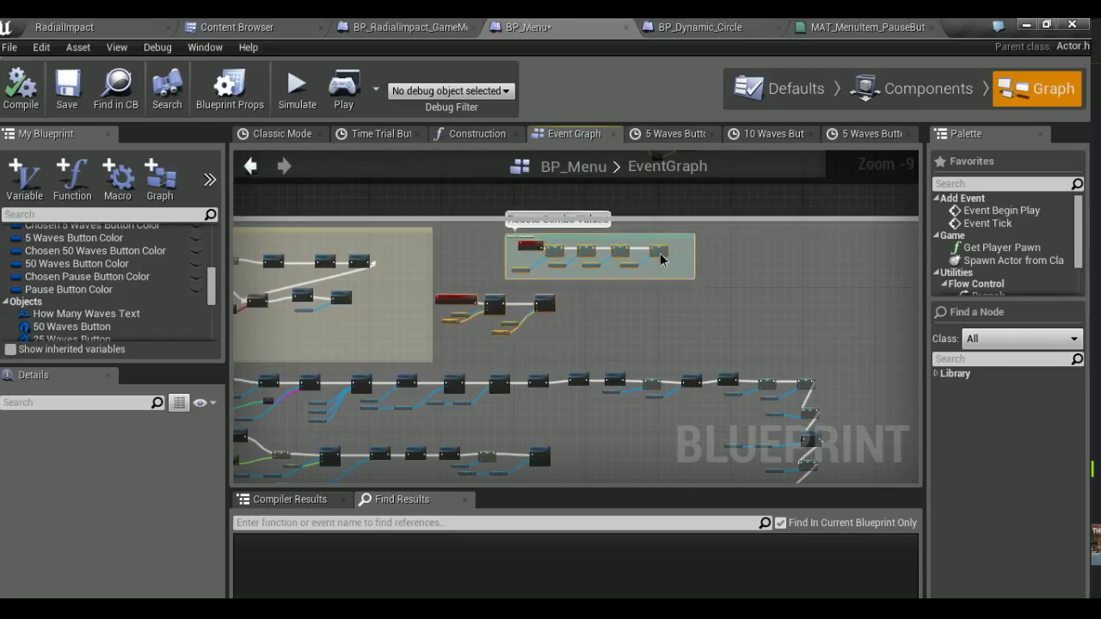
{"action": "left_click", "coordinate": [522, 250]}
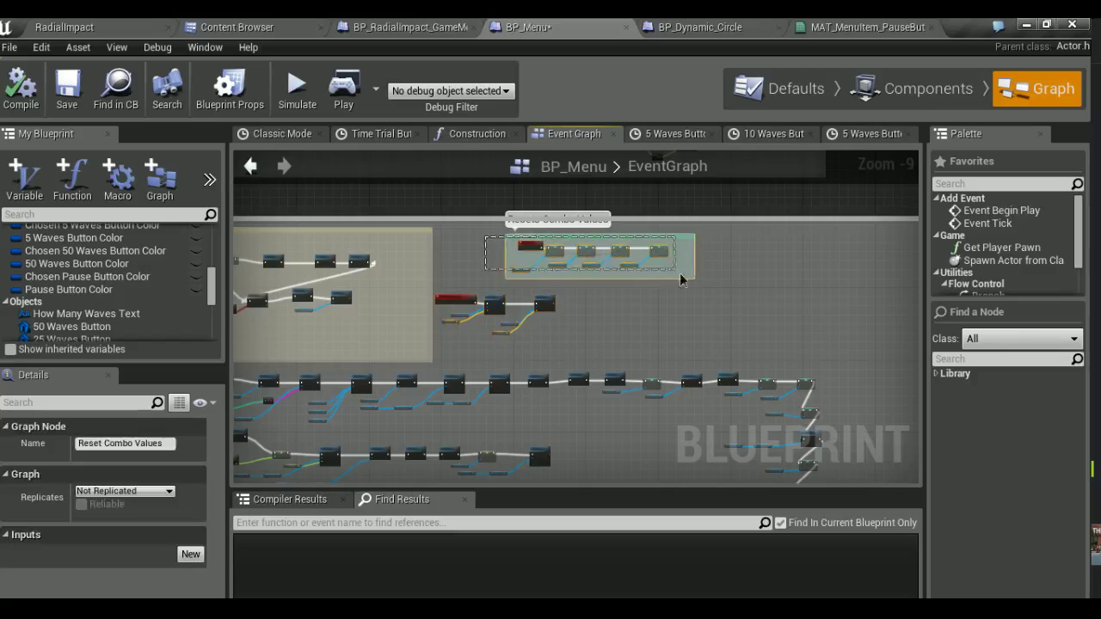
{"action": "left_click_drag", "start_coordinate": [484, 244], "coordinate": [716, 294]}
{"action": "left_click_drag", "start_coordinate": [656, 258], "coordinate": [580, 283]}
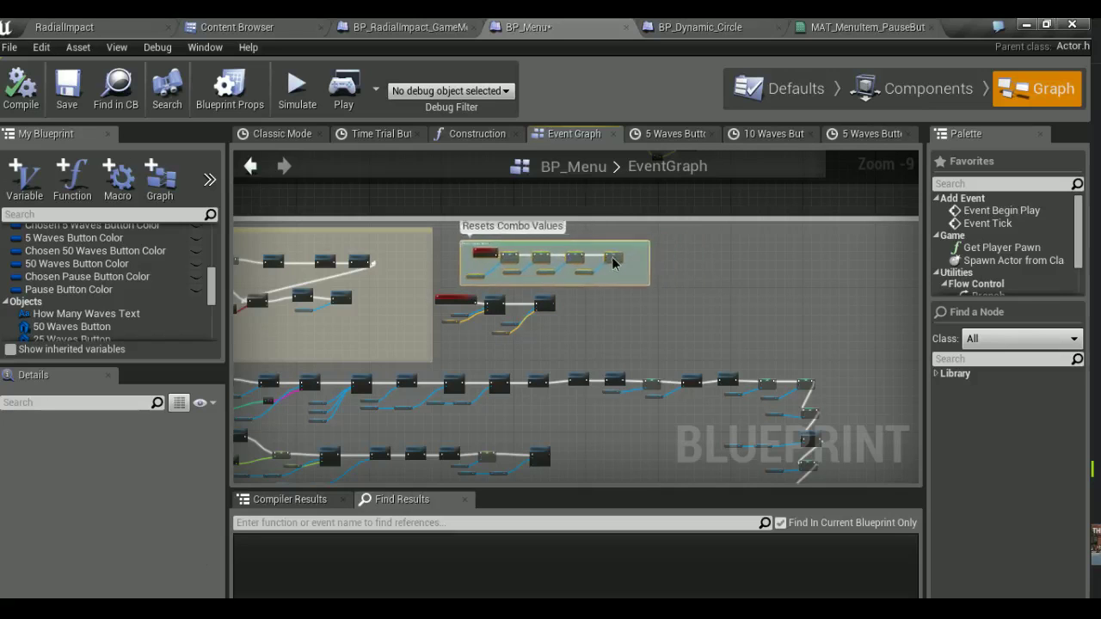
{"action": "right_click_drag", "start_coordinate": [580, 283], "coordinate": [496, 286]}
Select the Pause Button Logic hover-glow nodes, then view the empty space beside Resets Combo Values
{"action": "scroll", "coordinate": [497, 294], "scroll_direction": "down", "scroll_amount": 3}
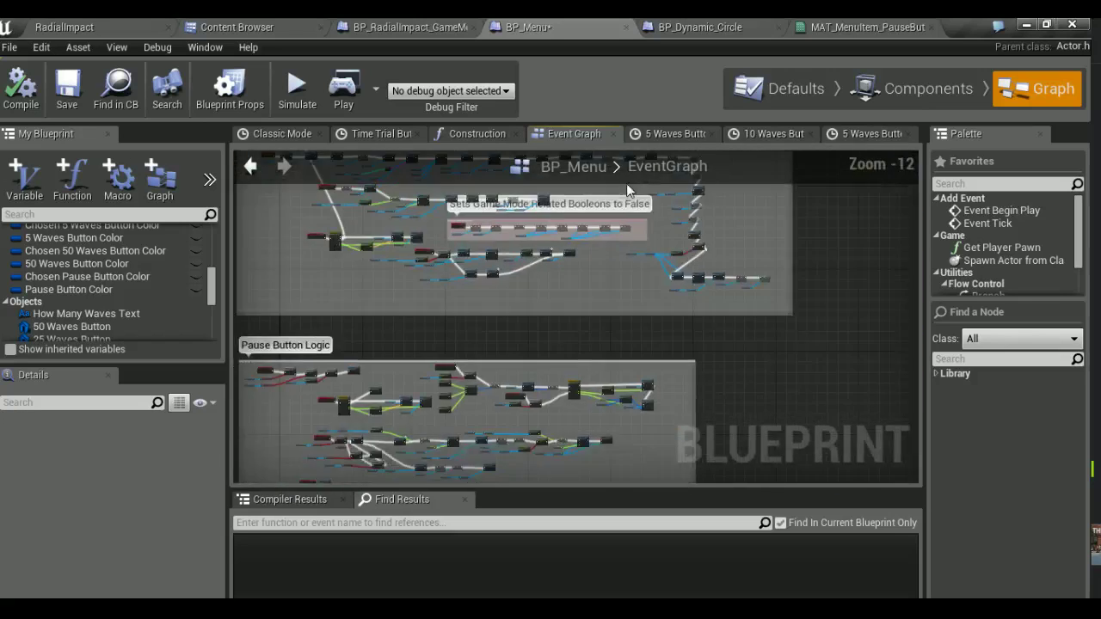
{"action": "scroll", "coordinate": [533, 319], "scroll_direction": "up", "scroll_amount": 1}
{"action": "scroll", "coordinate": [482, 323], "scroll_direction": "up", "scroll_amount": 1}
{"action": "scroll", "coordinate": [421, 325], "scroll_direction": "up", "scroll_amount": 2}
{"action": "left_click", "coordinate": [424, 320]}
{"action": "left_click_drag", "start_coordinate": [415, 324], "coordinate": [623, 419]}
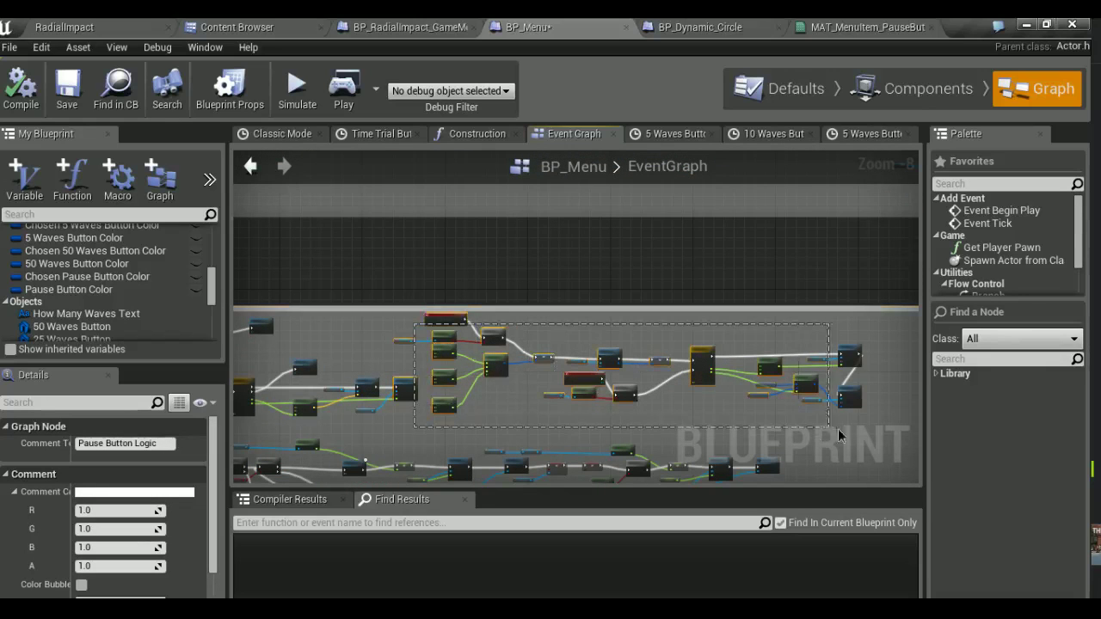
{"action": "scroll", "coordinate": [384, 413], "scroll_direction": "up", "scroll_amount": 4}
{"action": "right_click_drag", "start_coordinate": [353, 449], "coordinate": [388, 397]}
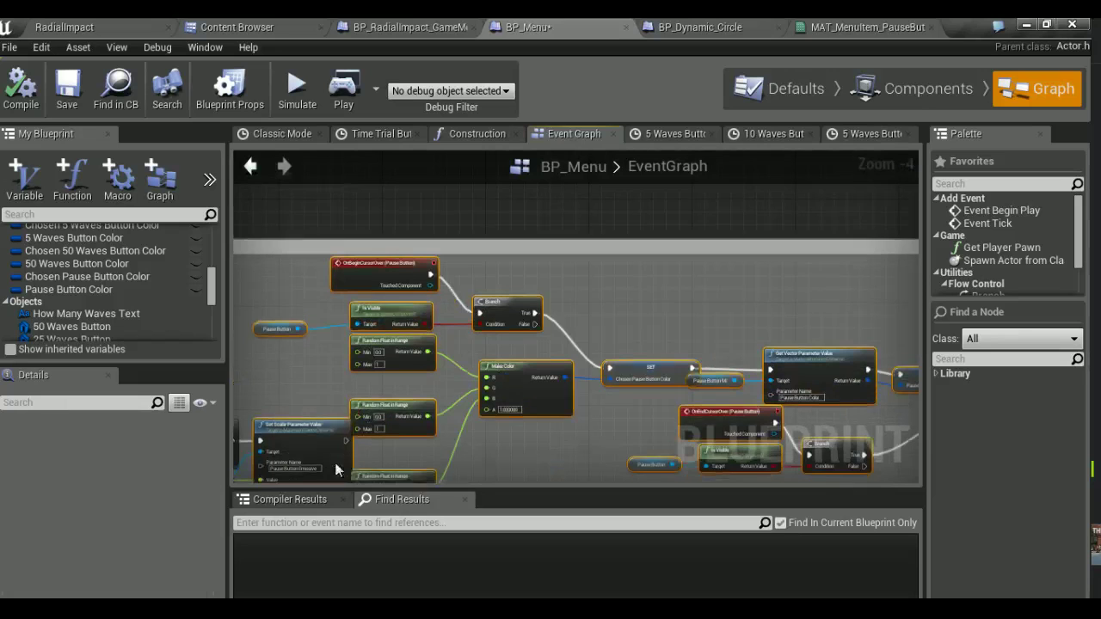
{"action": "scroll", "coordinate": [694, 290], "scroll_direction": "down", "scroll_amount": 7}
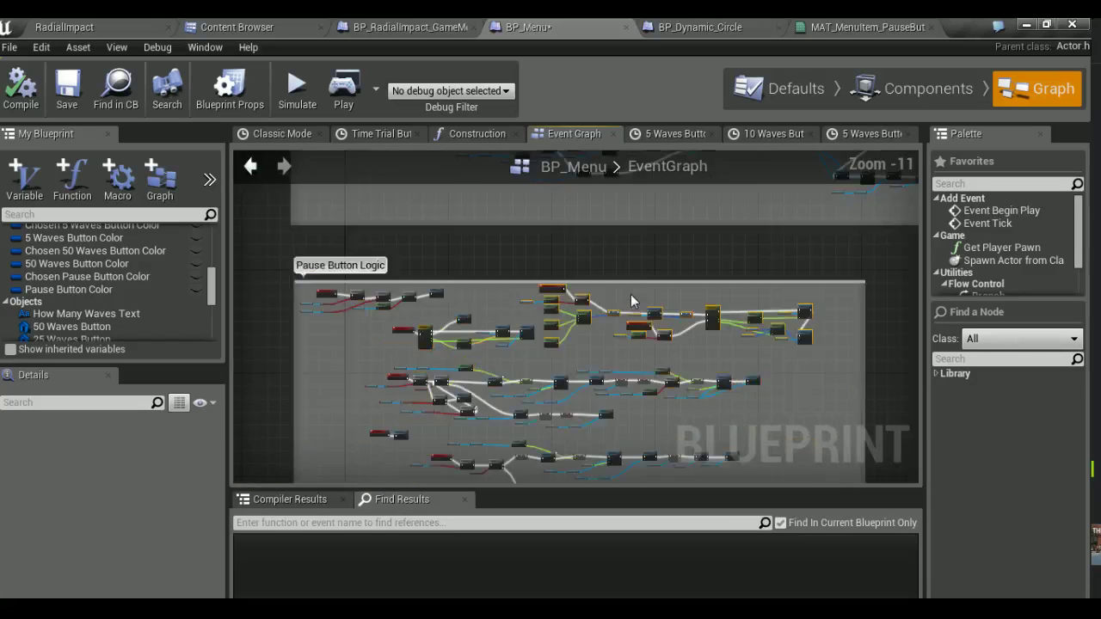
{"action": "scroll", "coordinate": [688, 293], "scroll_direction": "down", "scroll_amount": 1}
{"action": "right_click_drag", "start_coordinate": [653, 284], "coordinate": [505, 325]}
{"action": "scroll", "coordinate": [580, 306], "scroll_direction": "up", "scroll_amount": 3}
{"action": "scroll", "coordinate": [506, 325], "scroll_direction": "up", "scroll_amount": 1}
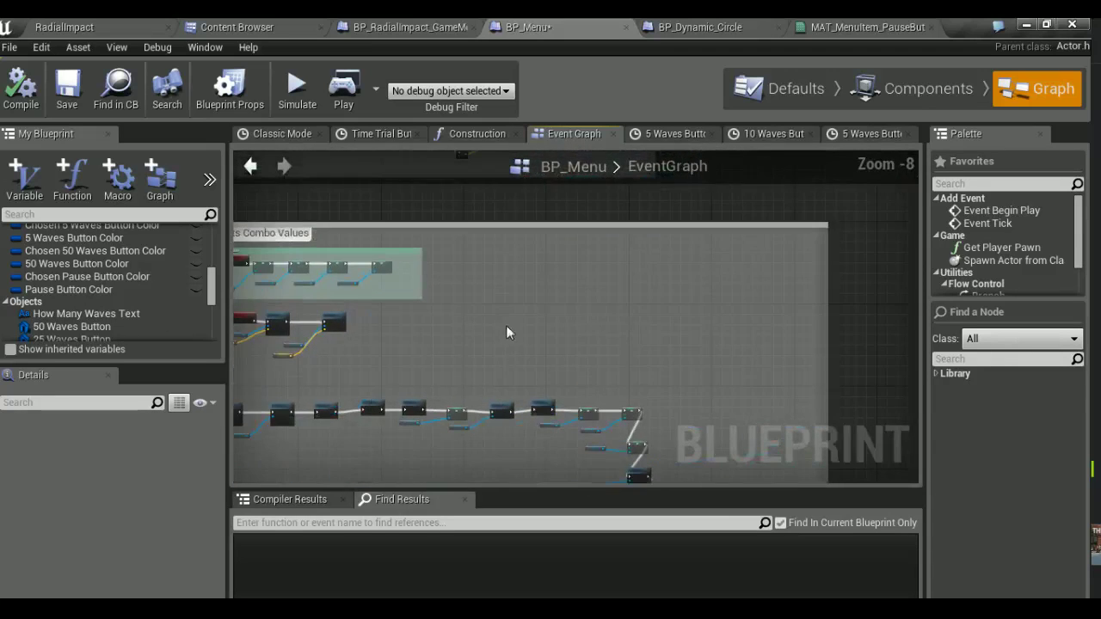
Paste the hover-glow nodes into the empty space and widen the comment box around them
{"action": "key", "text": "ctrl+v"}
{"action": "mouse_move", "coordinate": [511, 319]}
{"action": "left_mouse_down"}
{"action": "mouse_move", "coordinate": [615, 296]}
{"action": "mouse_move", "coordinate": [651, 275]}
{"action": "mouse_move", "coordinate": [641, 286]}
{"action": "left_mouse_up"}
{"action": "scroll", "coordinate": [553, 336], "scroll_direction": "down", "scroll_amount": 4}
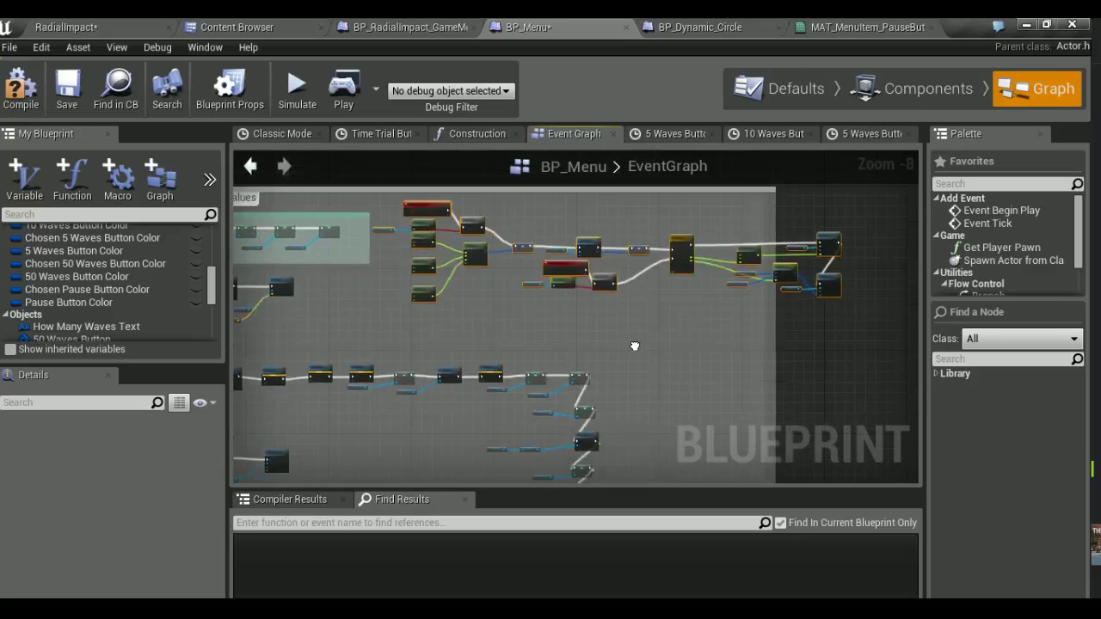
{"action": "right_click_drag", "start_coordinate": [629, 484], "coordinate": [596, 386]}
{"action": "left_click_drag", "start_coordinate": [589, 408], "coordinate": [658, 411]}
{"action": "right_click_drag", "start_coordinate": [535, 324], "coordinate": [668, 437]}
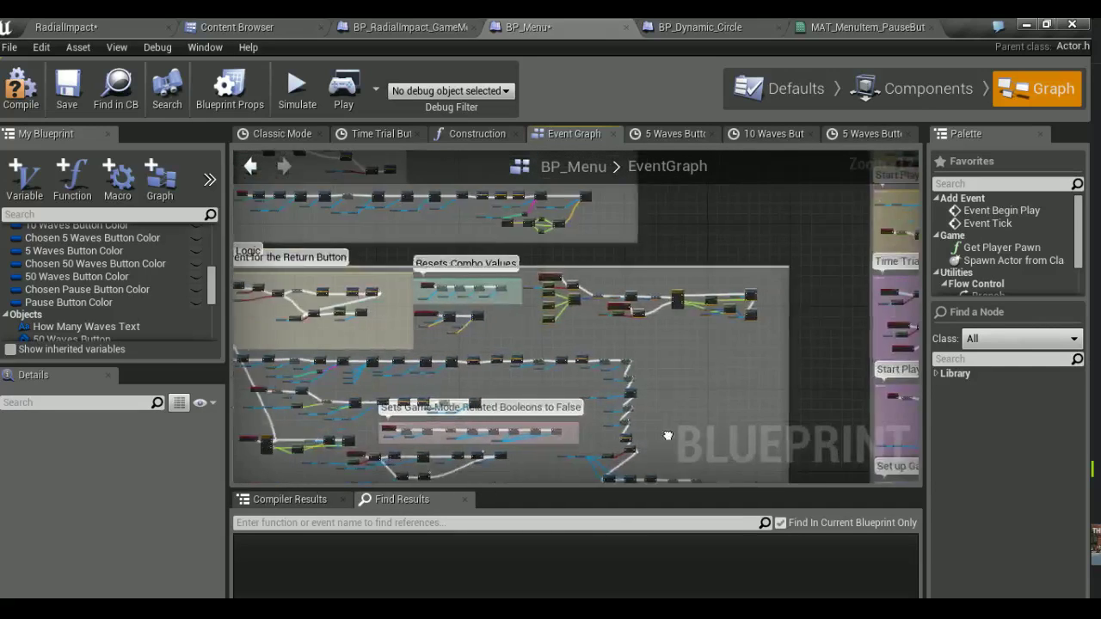
{"action": "scroll", "coordinate": [668, 436], "scroll_direction": "up", "scroll_amount": 1}
{"action": "scroll", "coordinate": [594, 361], "scroll_direction": "up", "scroll_amount": 2}
{"action": "scroll", "coordinate": [521, 289], "scroll_direction": "up", "scroll_amount": 4}
{"action": "scroll", "coordinate": [763, 321], "scroll_direction": "up", "scroll_amount": 2}
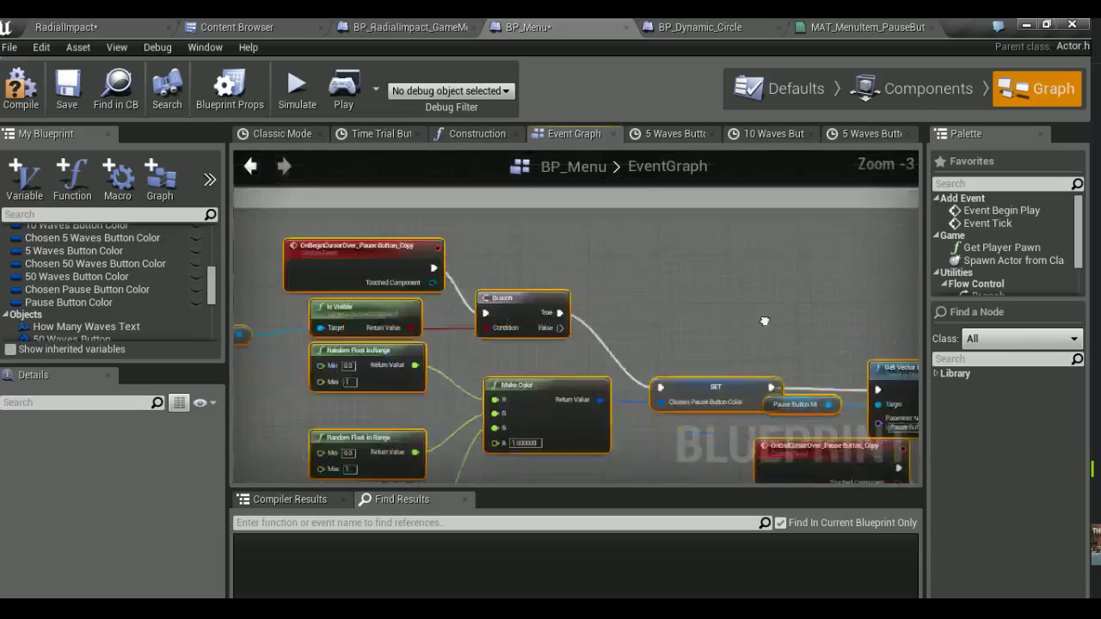
Replace the copied pause cursor-over event with an OnBeginCursorOver event for Return Button
{"action": "left_click", "coordinate": [349, 267]}
{"action": "right_click_drag", "start_coordinate": [349, 266], "coordinate": [431, 306]}
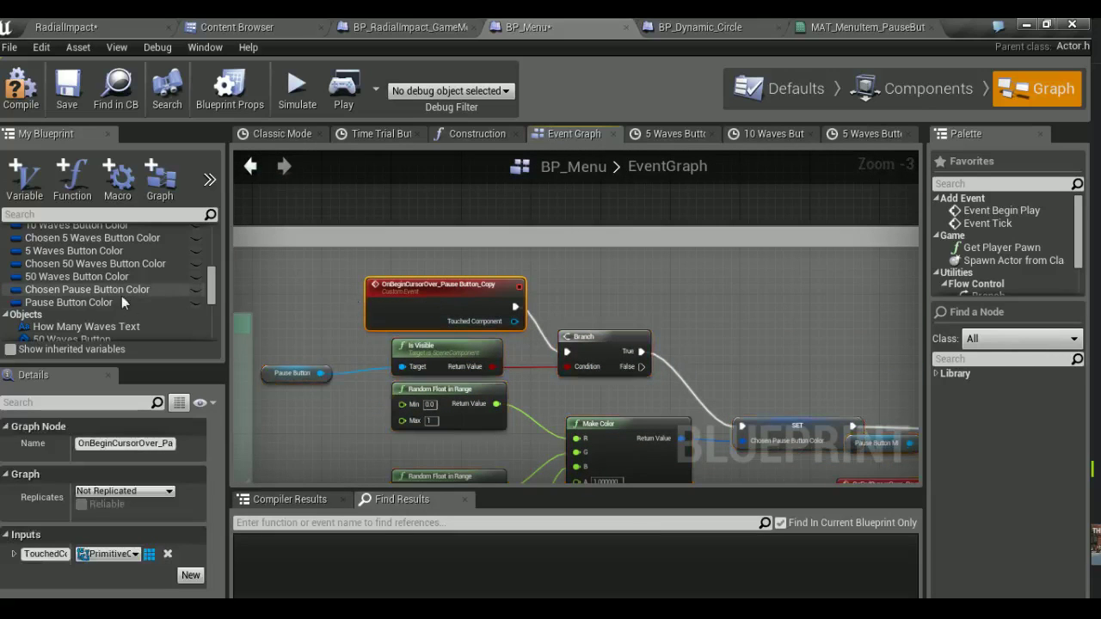
{"action": "key", "text": "Delete"}
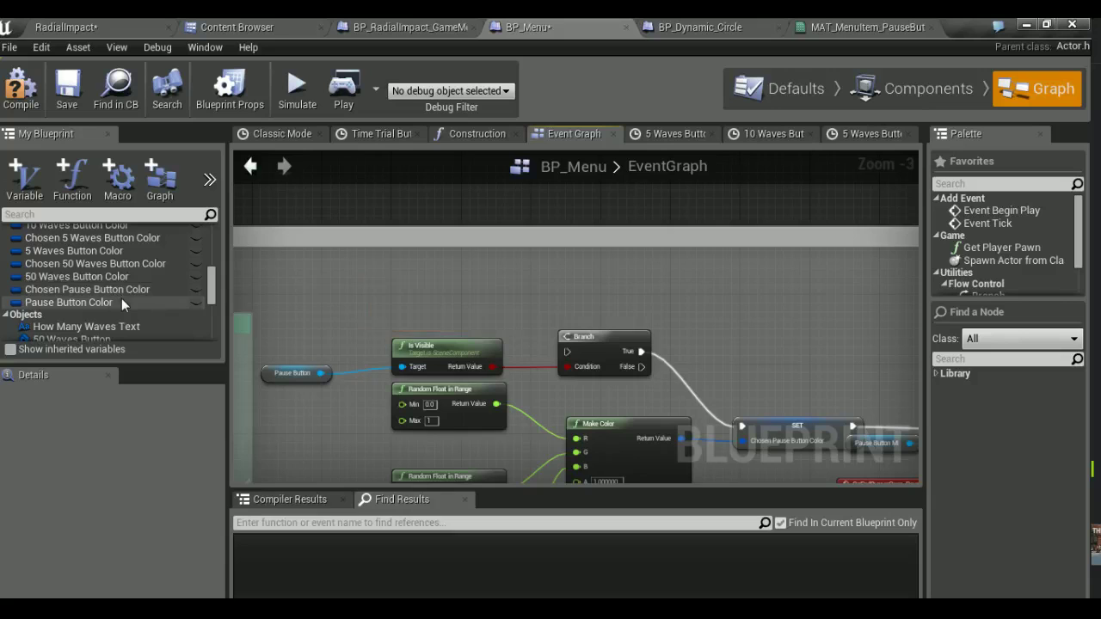
{"action": "scroll", "coordinate": [122, 301], "scroll_direction": "down", "scroll_amount": 3}
{"action": "scroll", "coordinate": [121, 301], "scroll_direction": "down", "scroll_amount": 2}
{"action": "scroll", "coordinate": [122, 300], "scroll_direction": "down", "scroll_amount": 2}
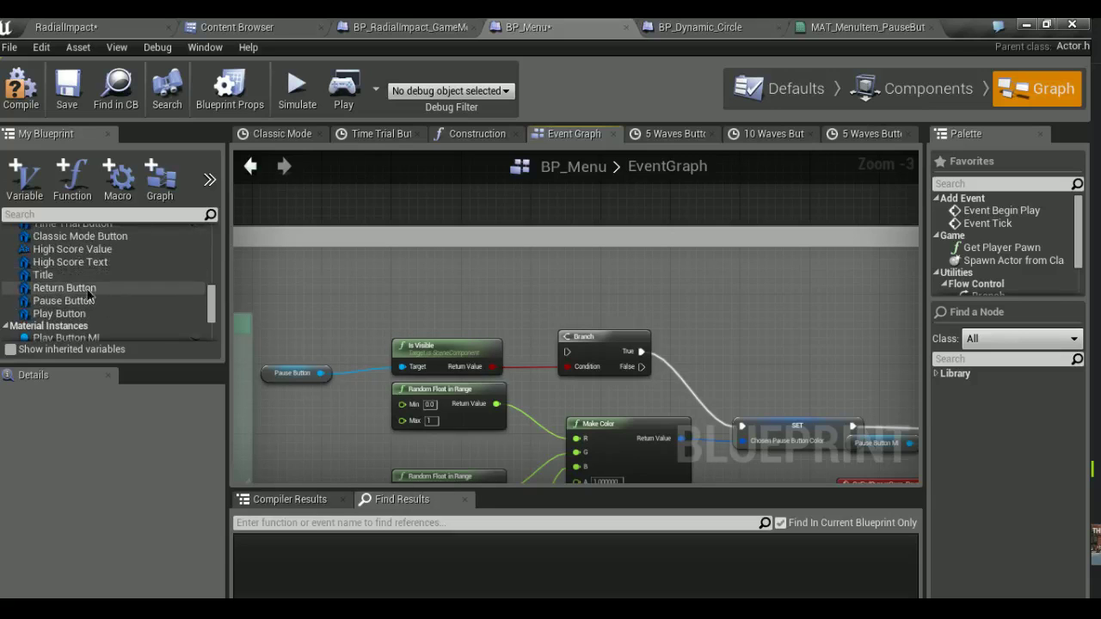
{"action": "left_click", "coordinate": [120, 288]}
{"action": "right_click", "coordinate": [425, 302]}
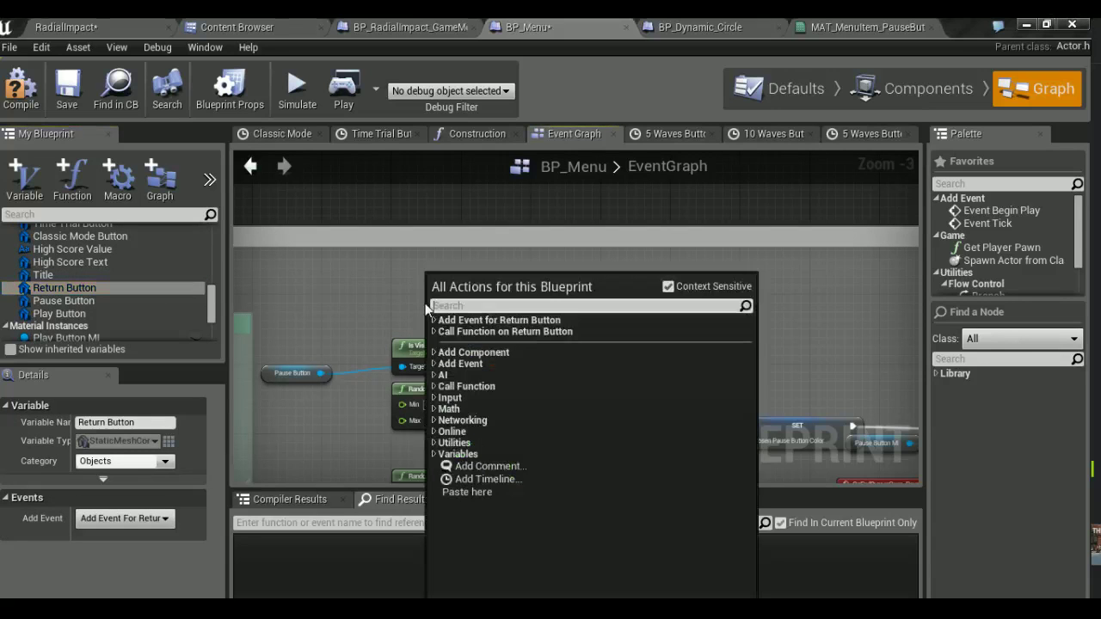
{"action": "type", "text": "on begin"}
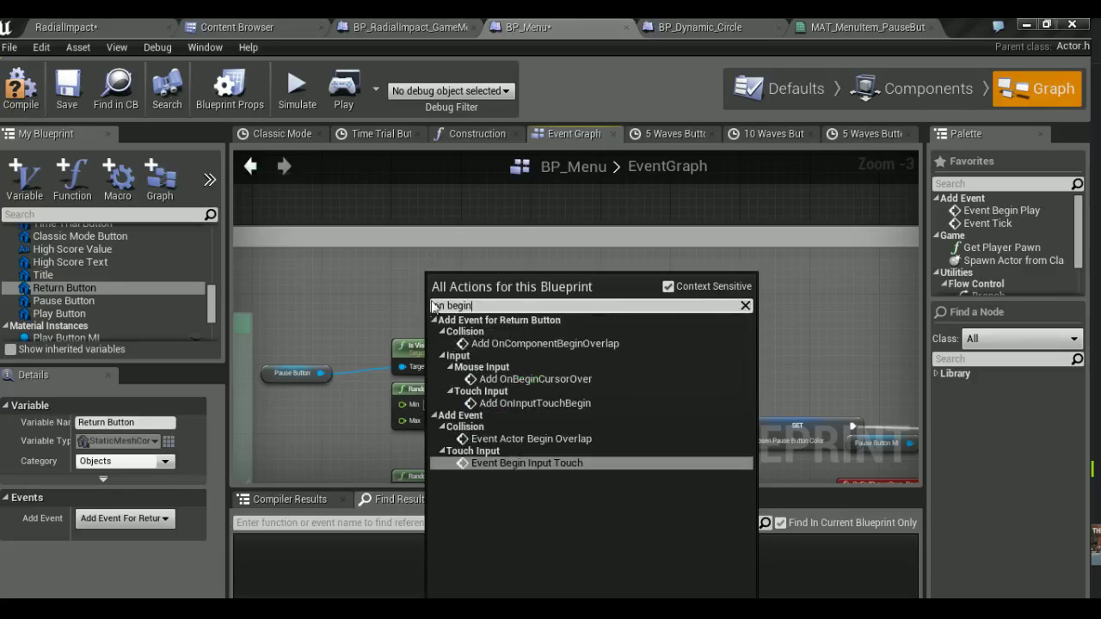
{"action": "left_click", "coordinate": [553, 379]}
{"action": "left_click", "coordinate": [556, 378]}
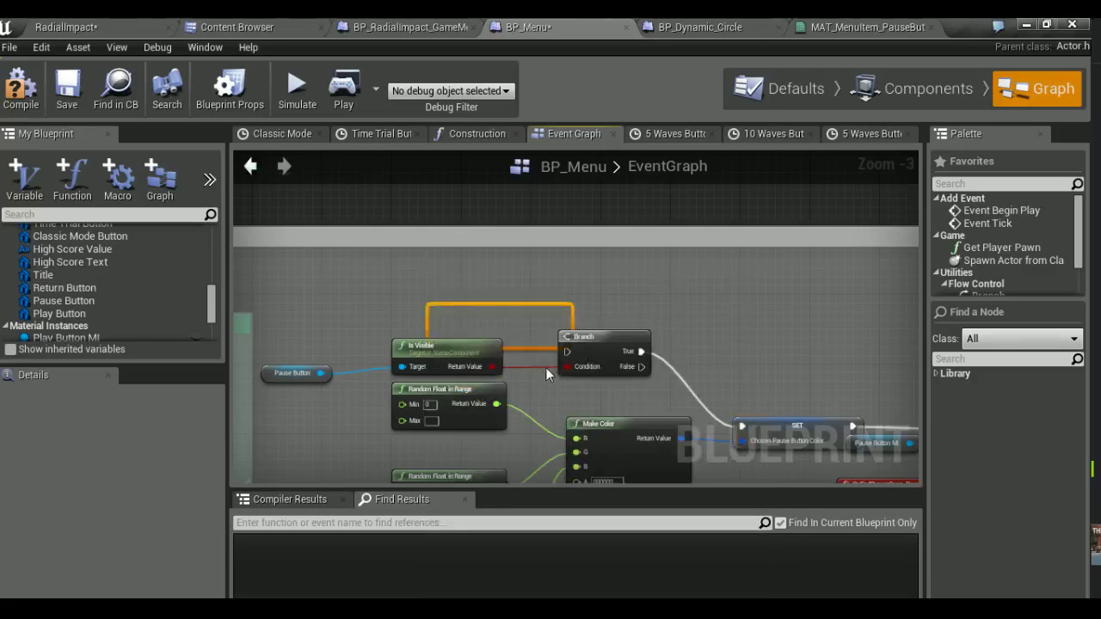
{"action": "mouse_move", "coordinate": [478, 329]}
{"action": "left_mouse_down"}
{"action": "mouse_move", "coordinate": [432, 298]}
{"action": "mouse_move", "coordinate": [567, 350]}
{"action": "left_mouse_up"}
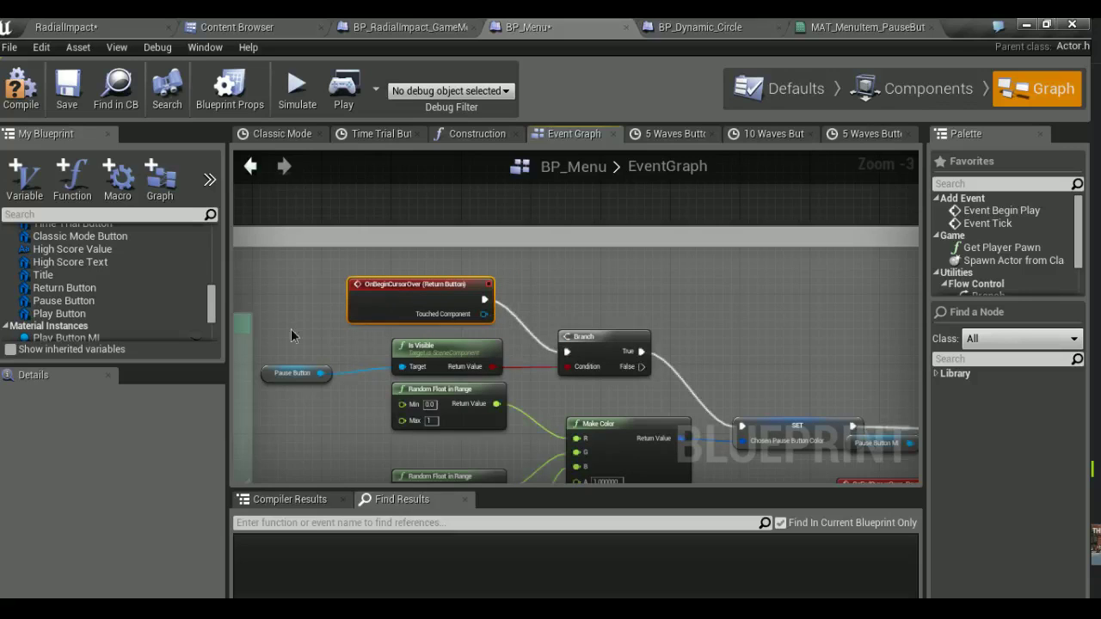
Swap the Pause Button getter for a Return Button getter wired into Is Visible's Target
{"action": "left_click", "coordinate": [293, 373]}
{"action": "key", "text": "Delete"}
{"action": "left_click", "coordinate": [78, 287]}
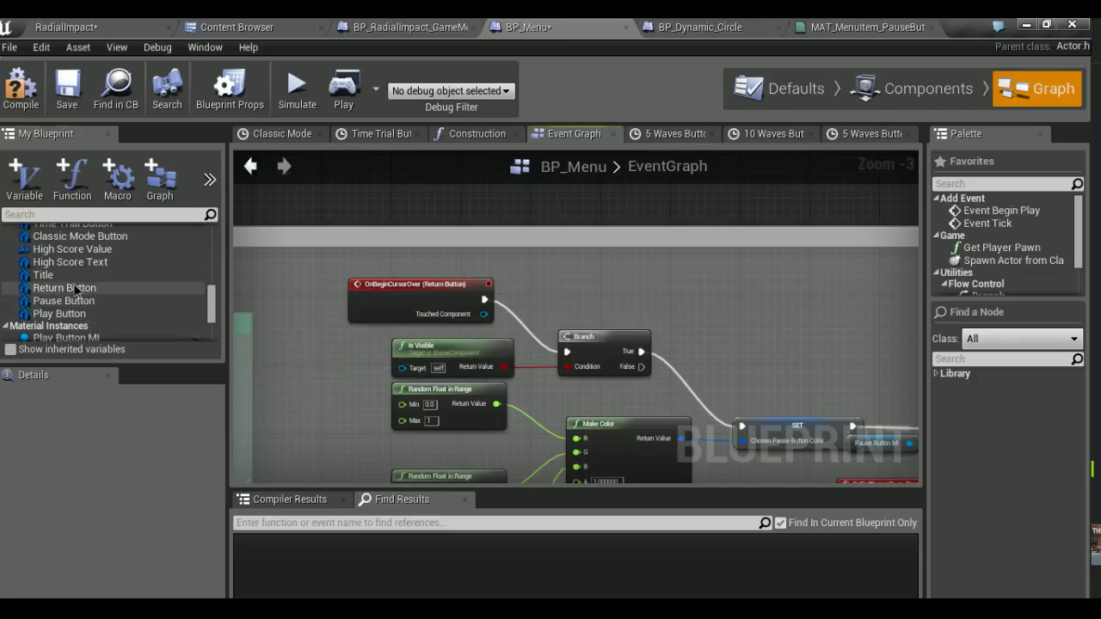
{"action": "left_click_drag", "start_coordinate": [315, 368], "coordinate": [406, 376]}
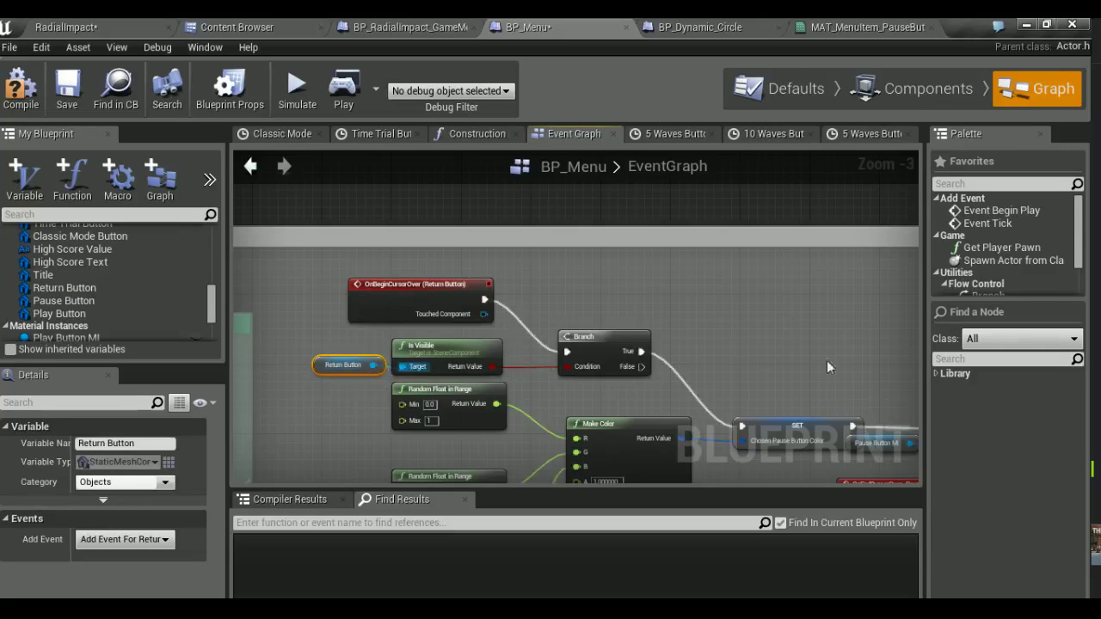
{"action": "right_click_drag", "start_coordinate": [674, 420], "coordinate": [525, 330]}
{"action": "left_click", "coordinate": [636, 332]}
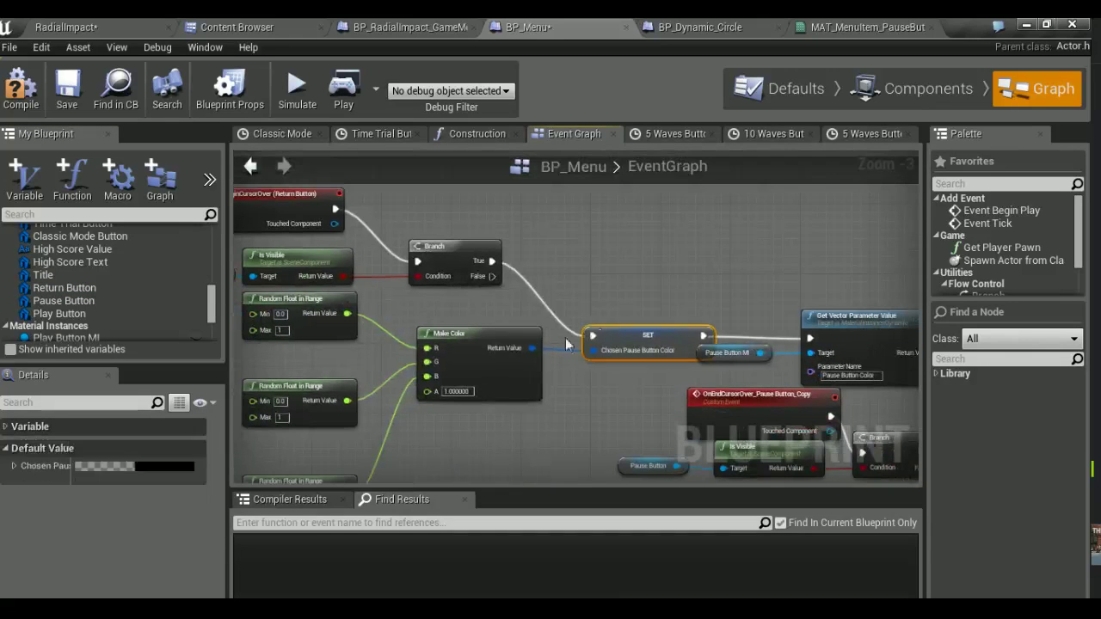
Replace the pause colour SET with a variable promoted from Make Color, fed by Branch True
{"action": "key", "text": "Delete"}
{"action": "left_click_drag", "start_coordinate": [532, 348], "coordinate": [607, 349]}
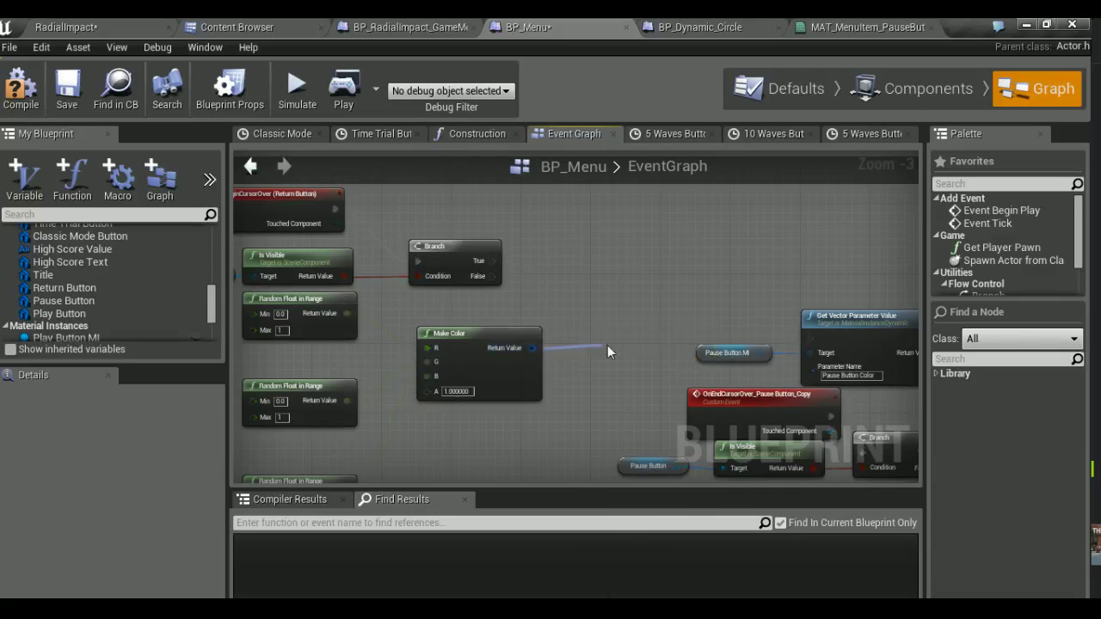
{"action": "left_click", "coordinate": [682, 321]}
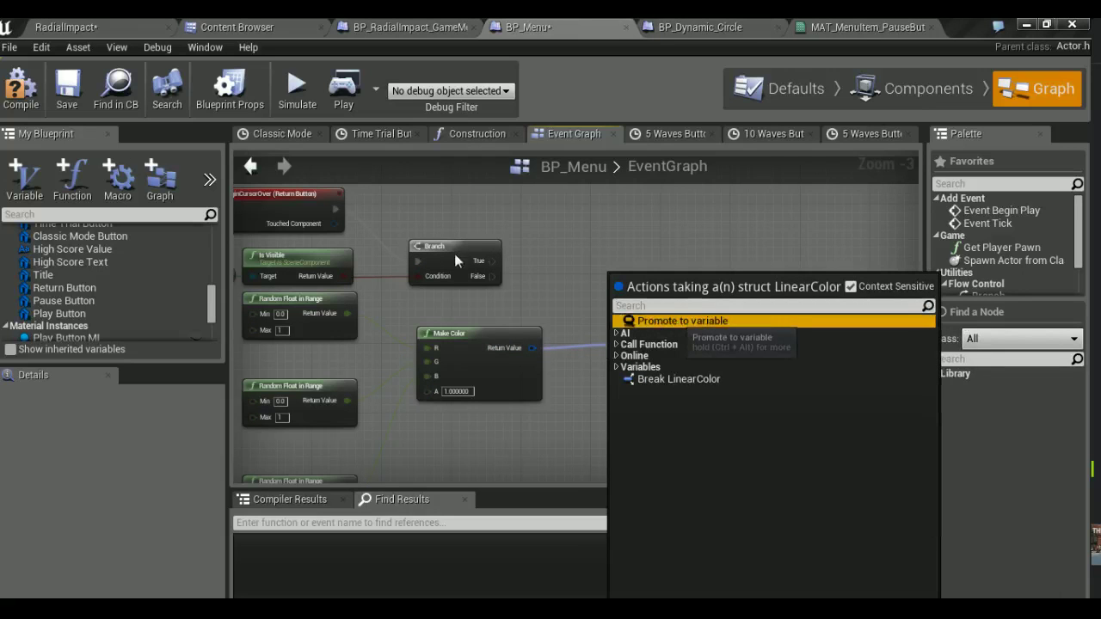
{"action": "right_click_drag", "start_coordinate": [487, 315], "coordinate": [465, 295]}
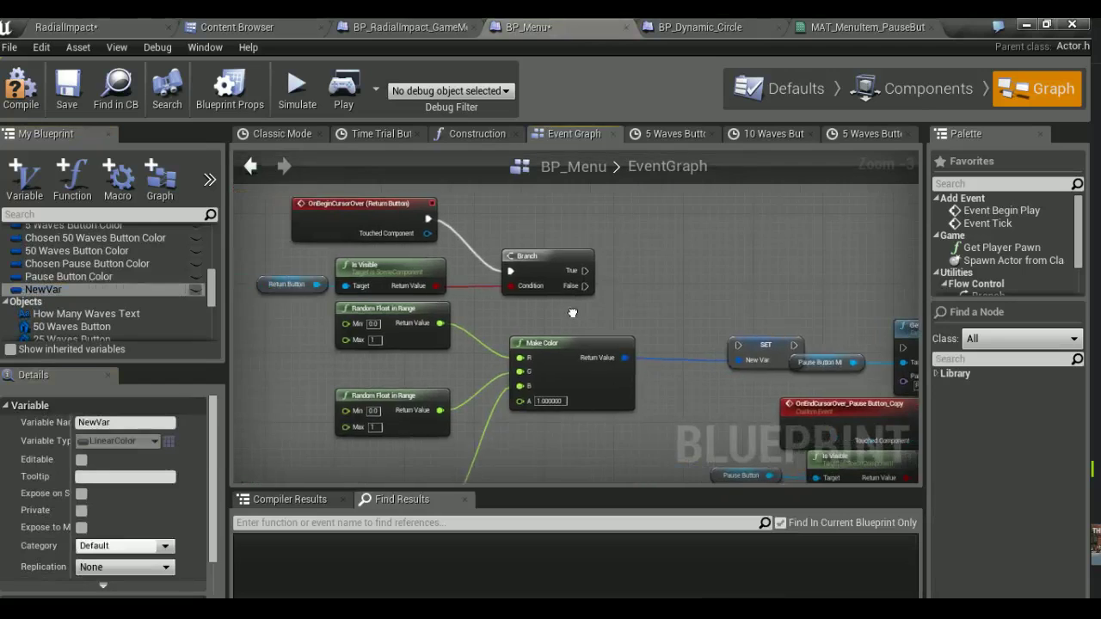
{"action": "mouse_move", "coordinate": [469, 269]}
{"action": "left_mouse_down"}
{"action": "mouse_move", "coordinate": [626, 348]}
{"action": "mouse_move", "coordinate": [606, 344]}
{"action": "left_mouse_up"}
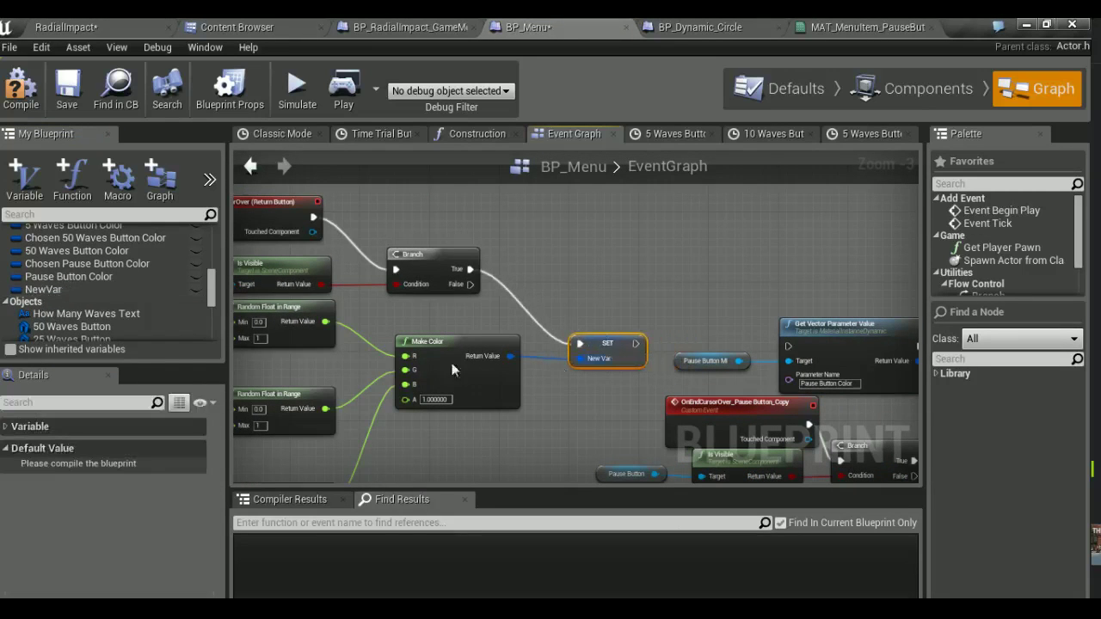
Rename the new variable Chosen Return Button Color and wire its SET into the parameter lookup
{"action": "left_click", "coordinate": [101, 288]}
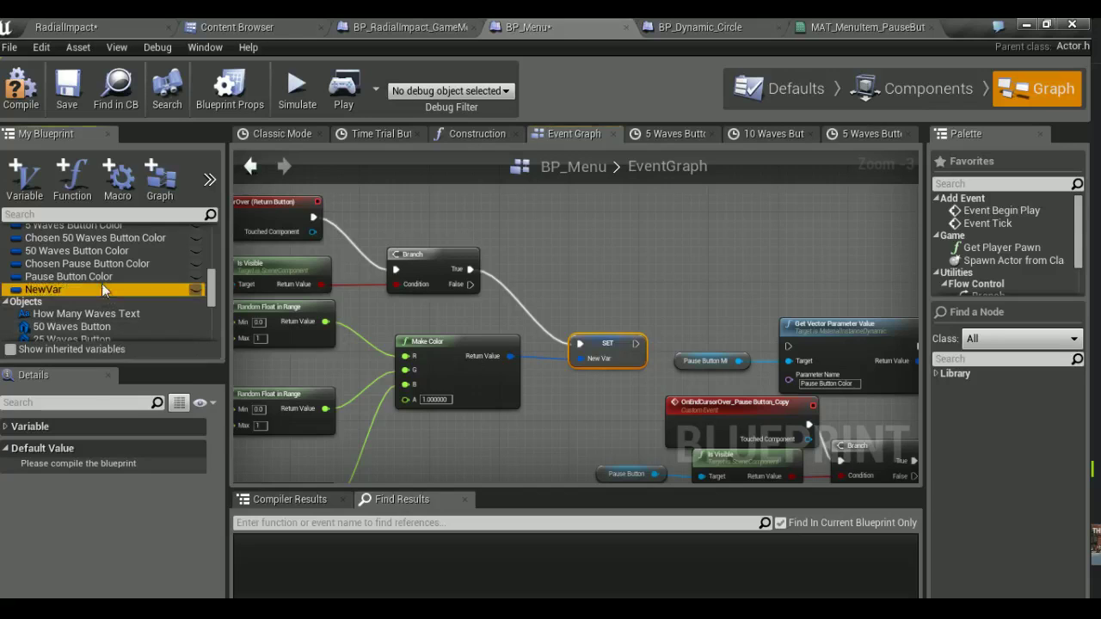
{"action": "left_click", "coordinate": [122, 422]}
{"action": "type", "text": "Chosen Return Button Color"}
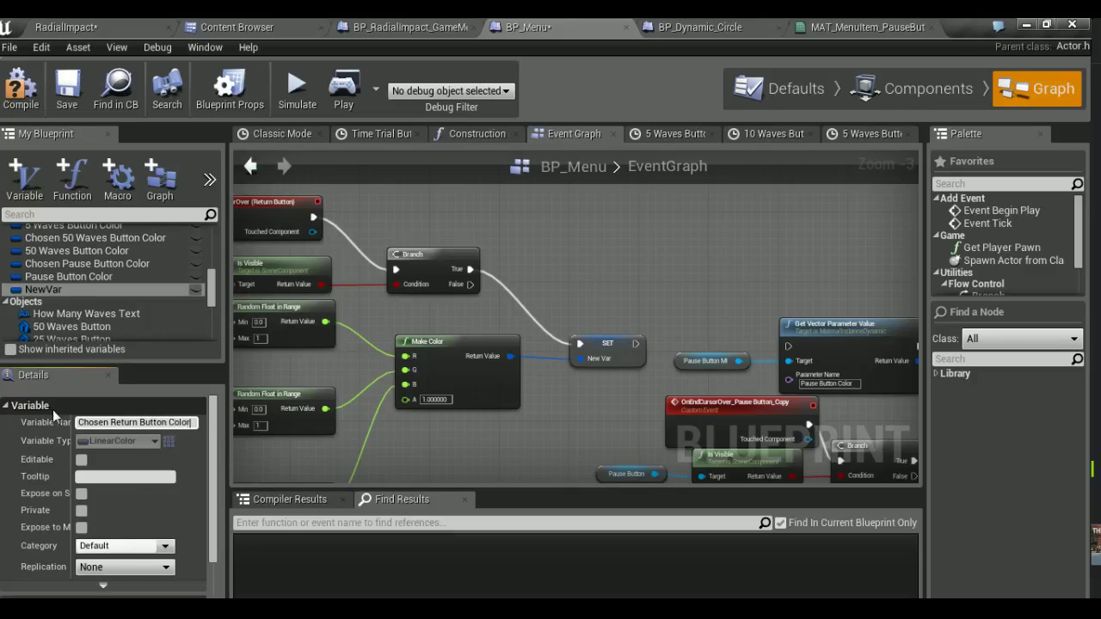
{"action": "key", "text": "Return"}
{"action": "left_click_drag", "start_coordinate": [691, 347], "coordinate": [745, 348]}
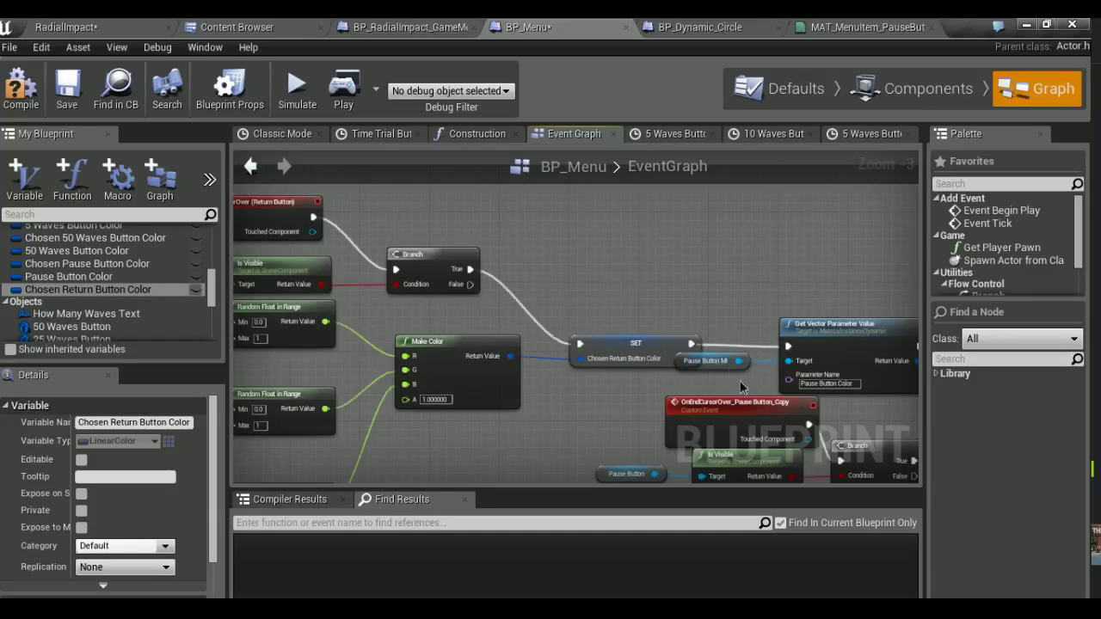
Replace the Pause Button MI getter with a Return Button MI getter as the lookup's Target
{"action": "key", "text": "Delete"}
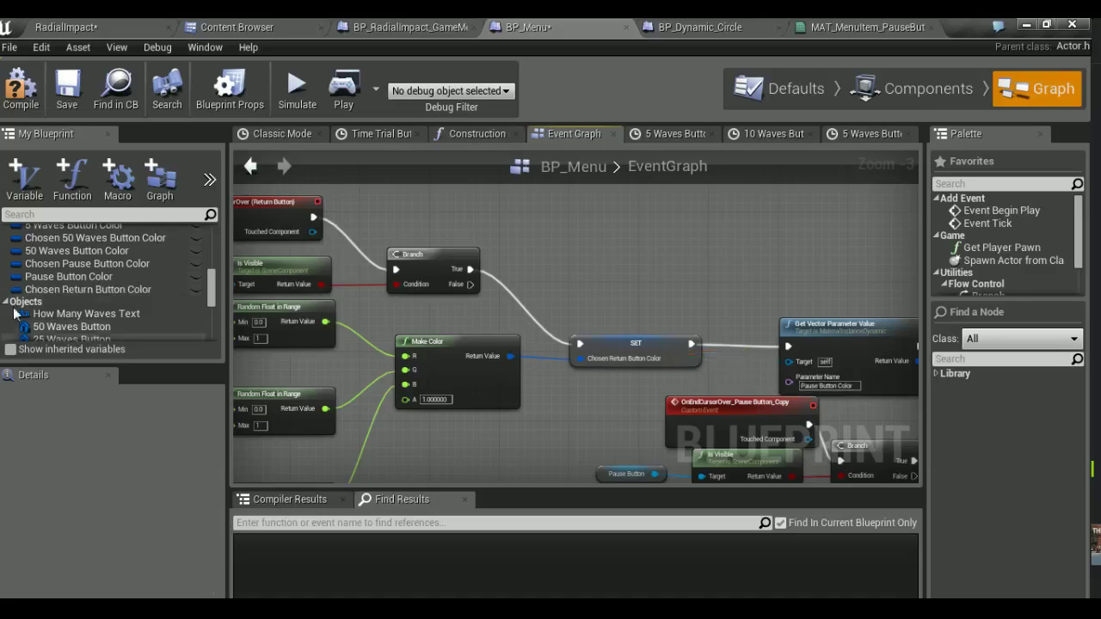
{"action": "scroll", "coordinate": [38, 289], "scroll_direction": "down", "scroll_amount": 3}
{"action": "scroll", "coordinate": [38, 290], "scroll_direction": "down", "scroll_amount": 5}
{"action": "scroll", "coordinate": [39, 285], "scroll_direction": "down", "scroll_amount": 3}
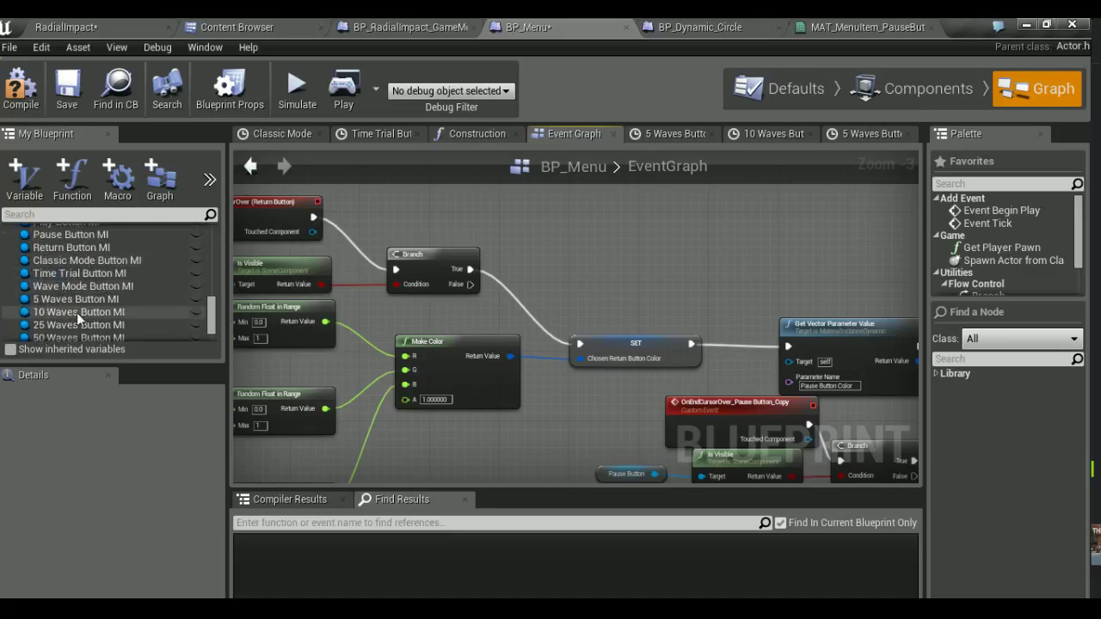
{"action": "scroll", "coordinate": [77, 312], "scroll_direction": "down", "scroll_amount": 2}
{"action": "scroll", "coordinate": [77, 312], "scroll_direction": "up", "scroll_amount": 3}
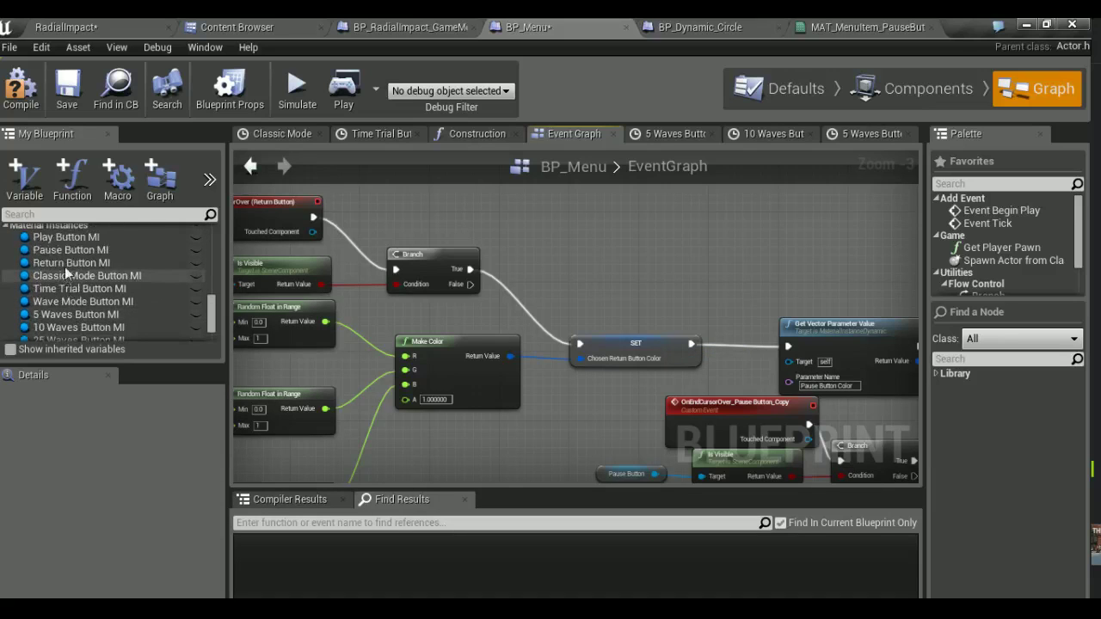
{"action": "left_click", "coordinate": [55, 264]}
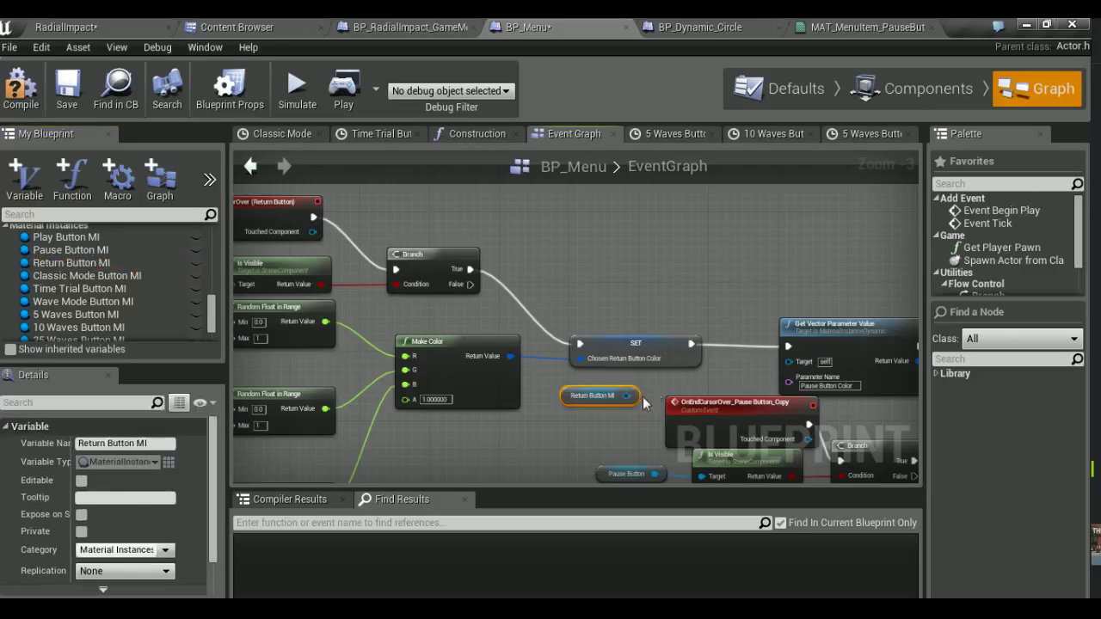
{"action": "mouse_move", "coordinate": [628, 395]}
{"action": "left_mouse_down"}
{"action": "mouse_move", "coordinate": [761, 379]}
{"action": "mouse_move", "coordinate": [787, 361]}
{"action": "left_mouse_up"}
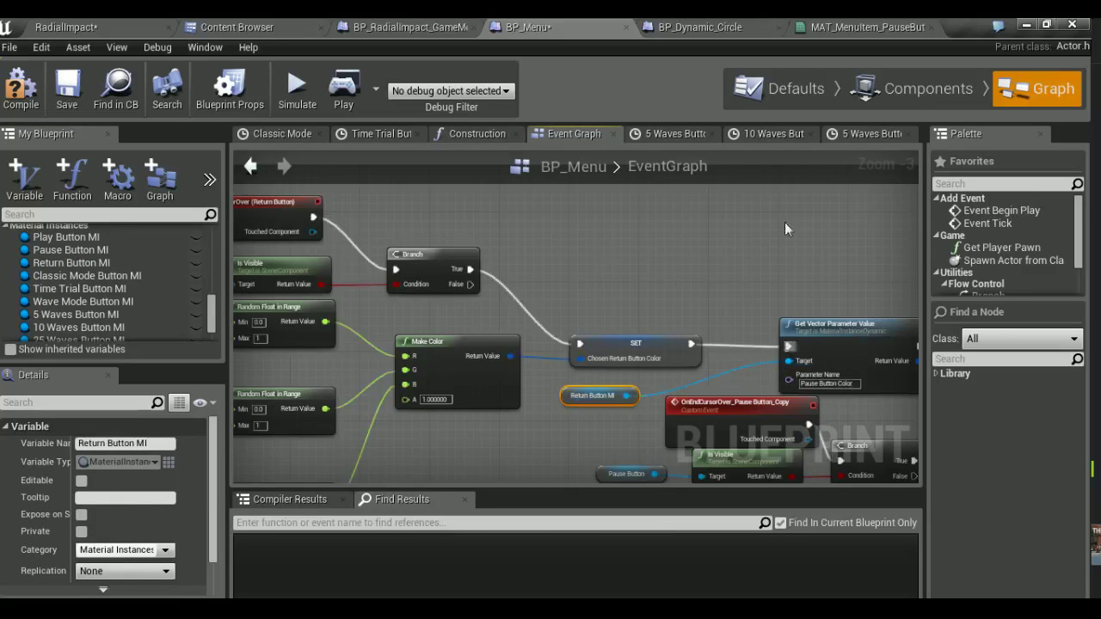
{"action": "left_click", "coordinate": [236, 26]}
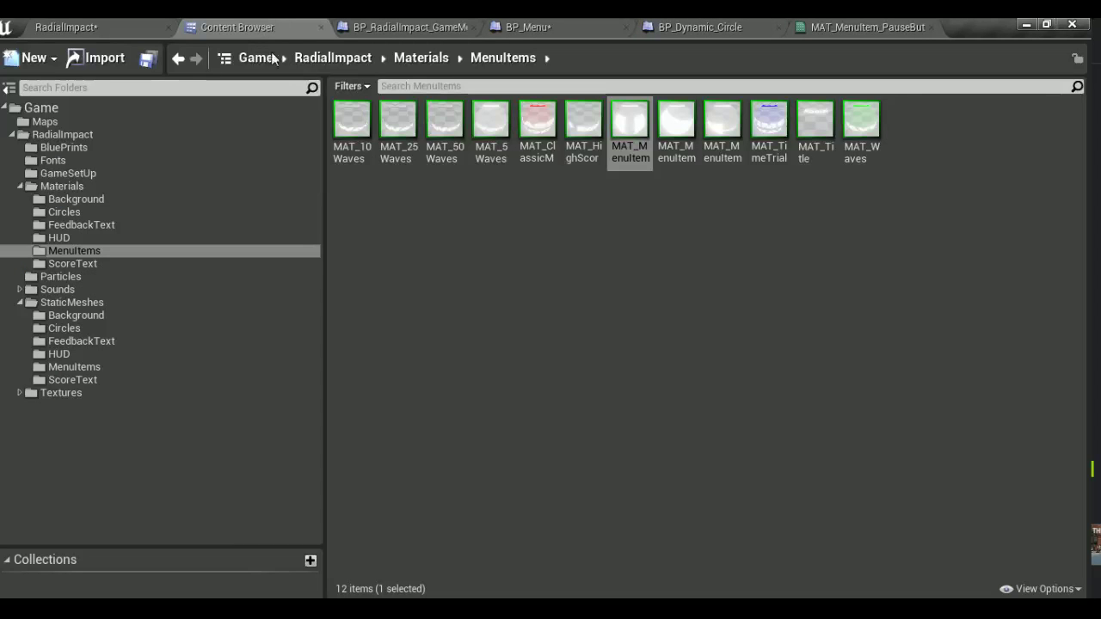
Open MAT_MenuItem_ReturnButton and paste in the Pause Button Color and Multiply nodes from the Pause material
{"action": "double_click", "coordinate": [714, 125]}
{"action": "left_click", "coordinate": [754, 24]}
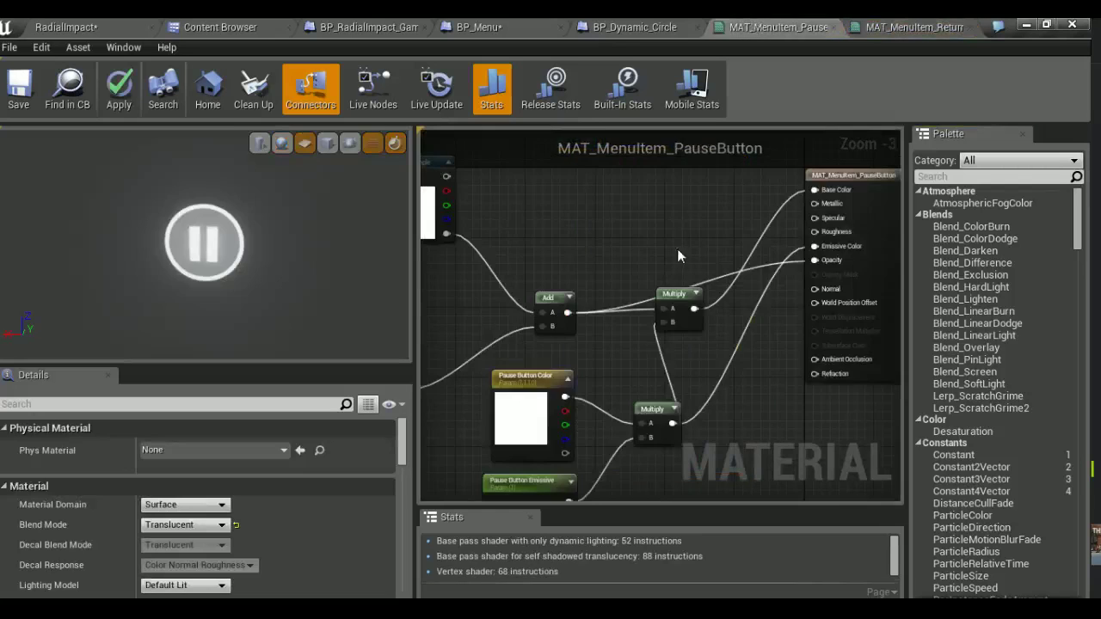
{"action": "left_click", "coordinate": [890, 24]}
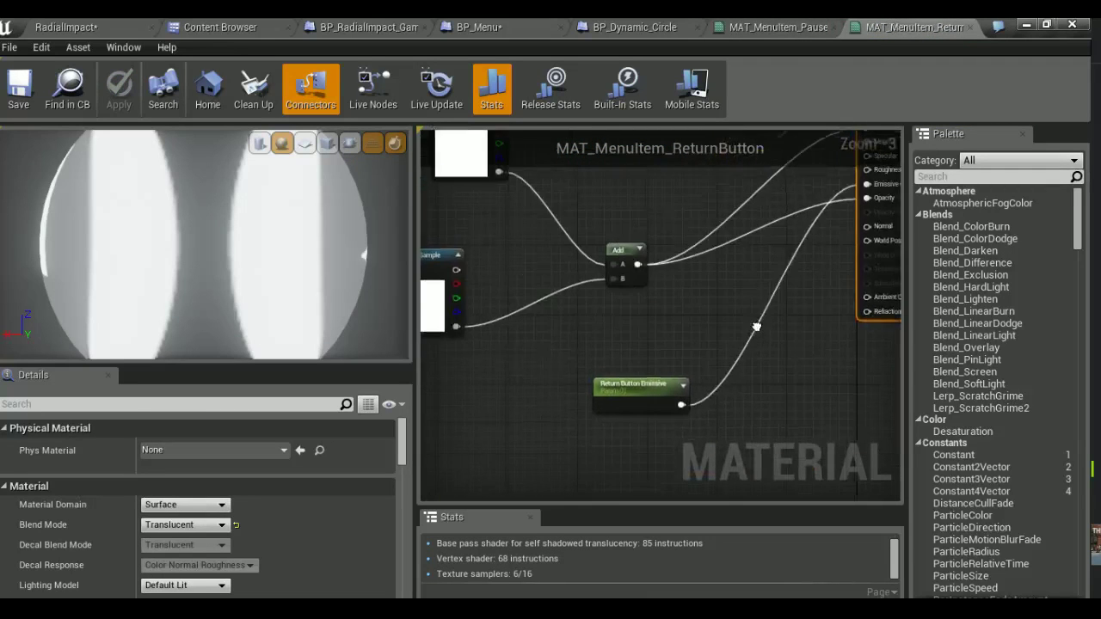
{"action": "left_click", "coordinate": [757, 24]}
{"action": "left_click", "coordinate": [613, 330]}
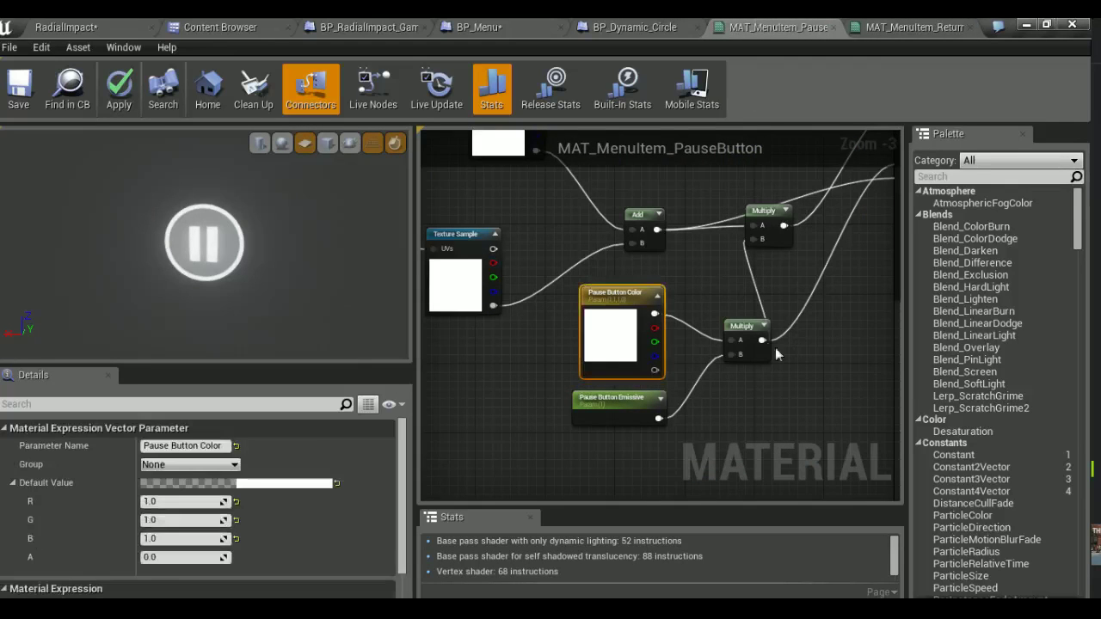
{"action": "left_click", "coordinate": [760, 353], "text": "ctrl"}
{"action": "left_click", "coordinate": [779, 241], "text": "ctrl"}
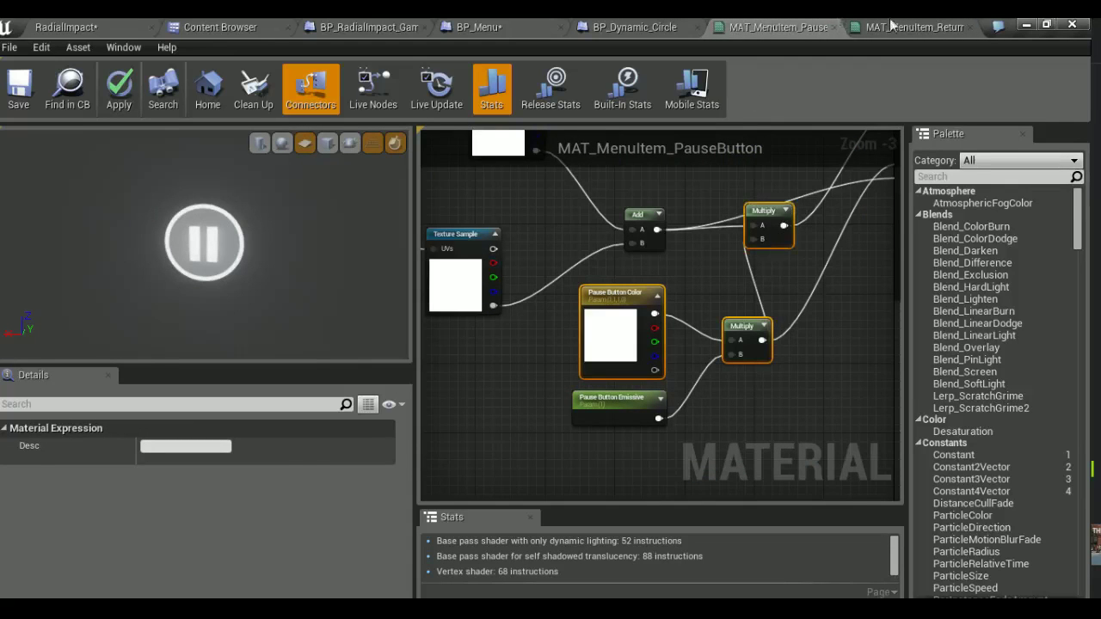
{"action": "left_click", "coordinate": [892, 26]}
{"action": "key", "text": "ctrl+v"}
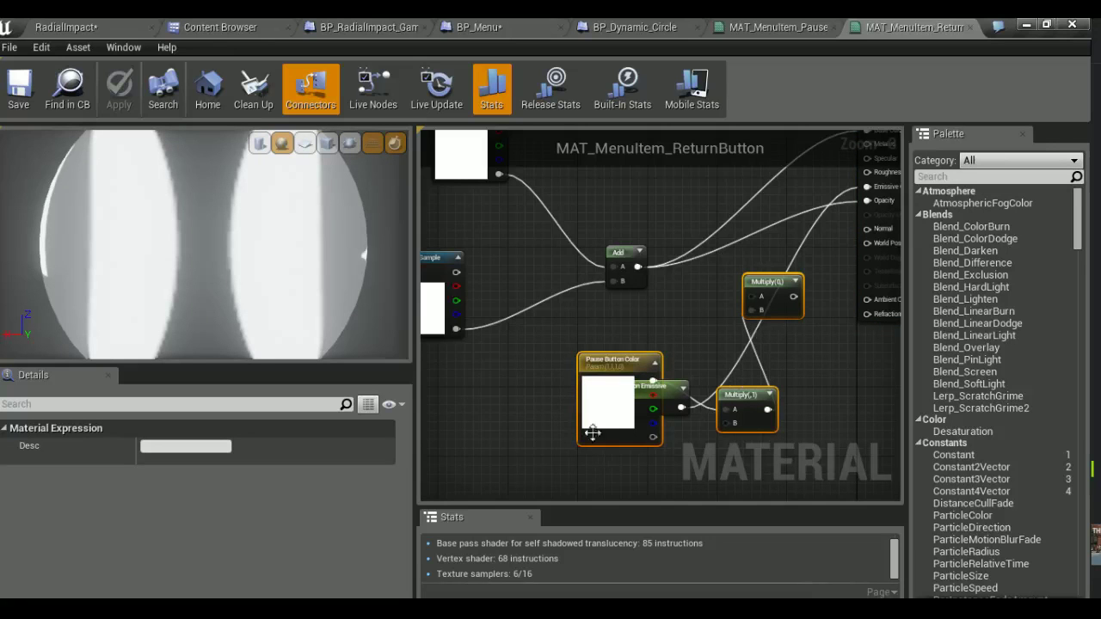
Arrange Pause Button Color above Return Button Emissive with a Multiply node beside them
{"action": "left_click_drag", "start_coordinate": [592, 433], "coordinate": [595, 283]}
{"action": "right_click_drag", "start_coordinate": [594, 283], "coordinate": [597, 307]}
{"action": "left_click", "coordinate": [685, 349]}
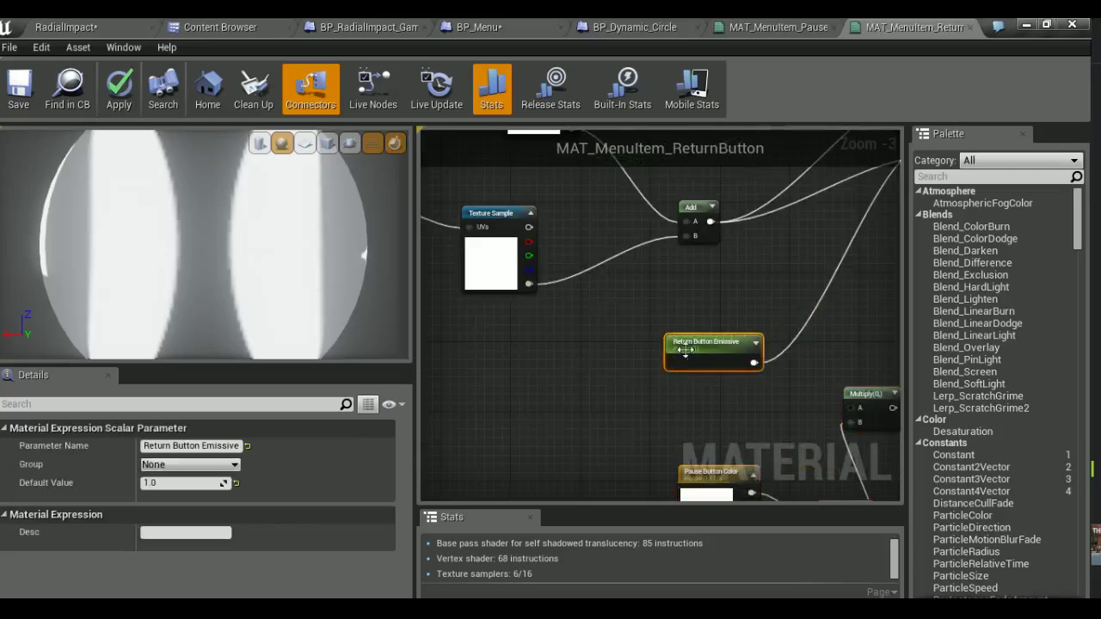
{"action": "left_click_drag", "start_coordinate": [684, 348], "coordinate": [517, 357]}
{"action": "right_click_drag", "start_coordinate": [669, 471], "coordinate": [590, 358]}
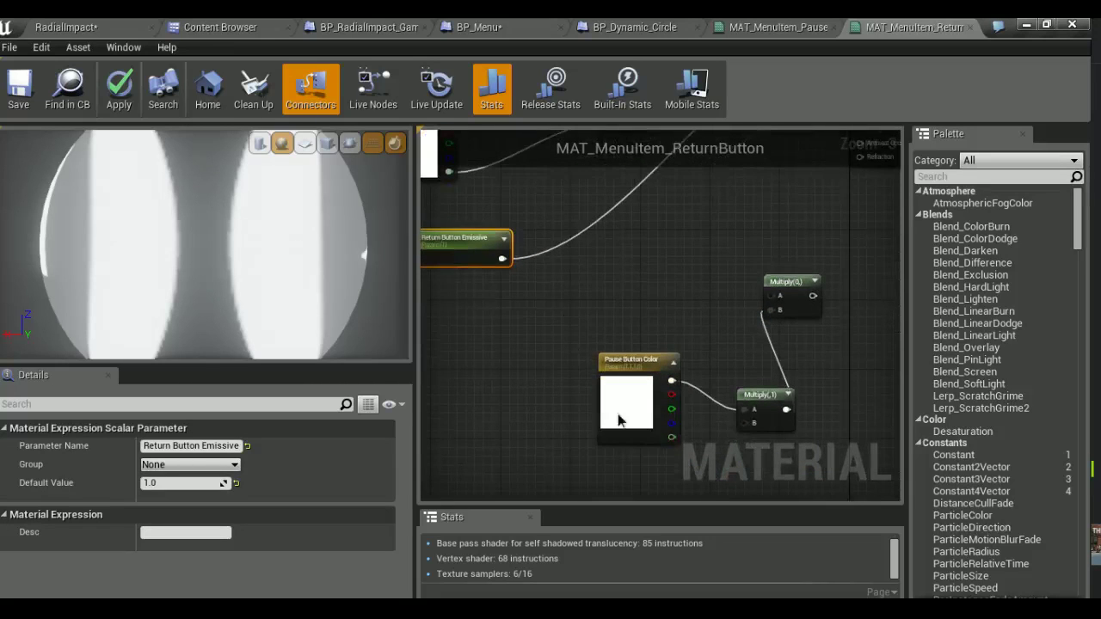
{"action": "left_click_drag", "start_coordinate": [617, 420], "coordinate": [559, 232]}
{"action": "right_click_drag", "start_coordinate": [439, 232], "coordinate": [602, 325]}
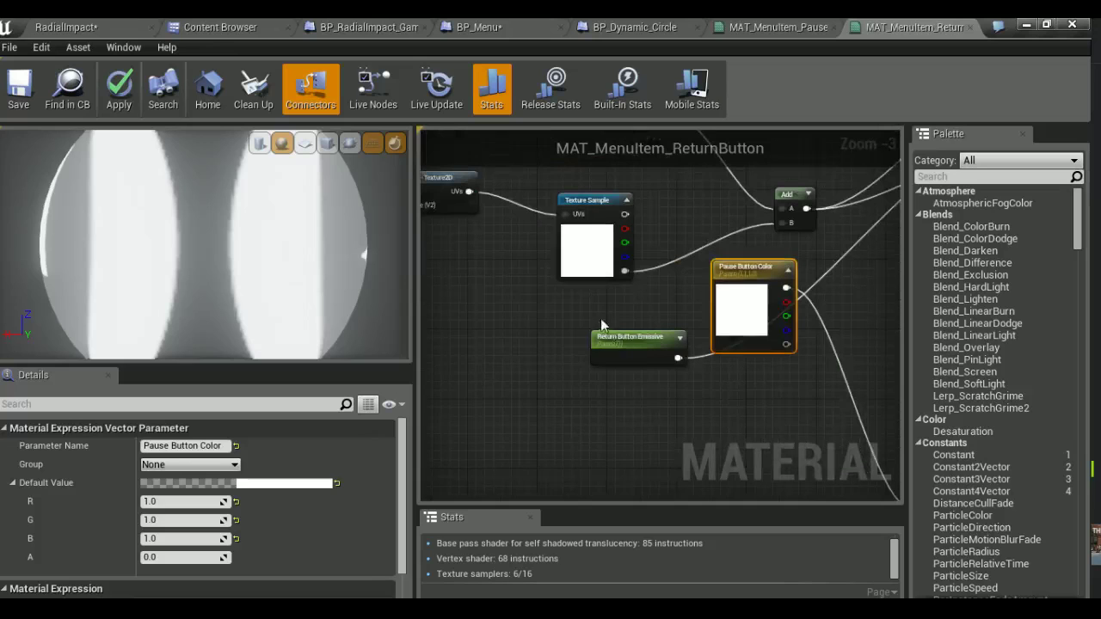
{"action": "left_click_drag", "start_coordinate": [646, 356], "coordinate": [695, 432]}
{"action": "mouse_move", "coordinate": [751, 294]}
{"action": "left_mouse_down"}
{"action": "mouse_move", "coordinate": [672, 347]}
{"action": "mouse_move", "coordinate": [689, 329]}
{"action": "left_mouse_up"}
{"action": "right_click_drag", "start_coordinate": [842, 431], "coordinate": [722, 350]}
{"action": "left_click_drag", "start_coordinate": [823, 423], "coordinate": [726, 243]}
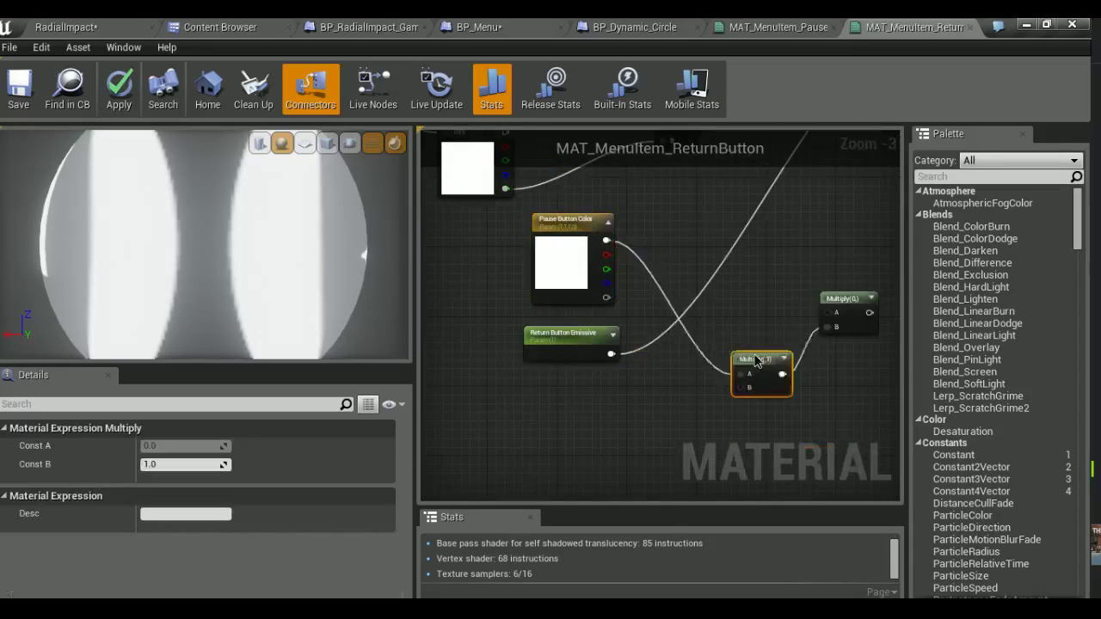
Wire Return Button Emissive into Multiply B and route the Add result through Multiply into Opacity
{"action": "left_click_drag", "start_coordinate": [706, 256], "coordinate": [610, 353]}
{"action": "right_click_drag", "start_coordinate": [728, 264], "coordinate": [710, 382]}
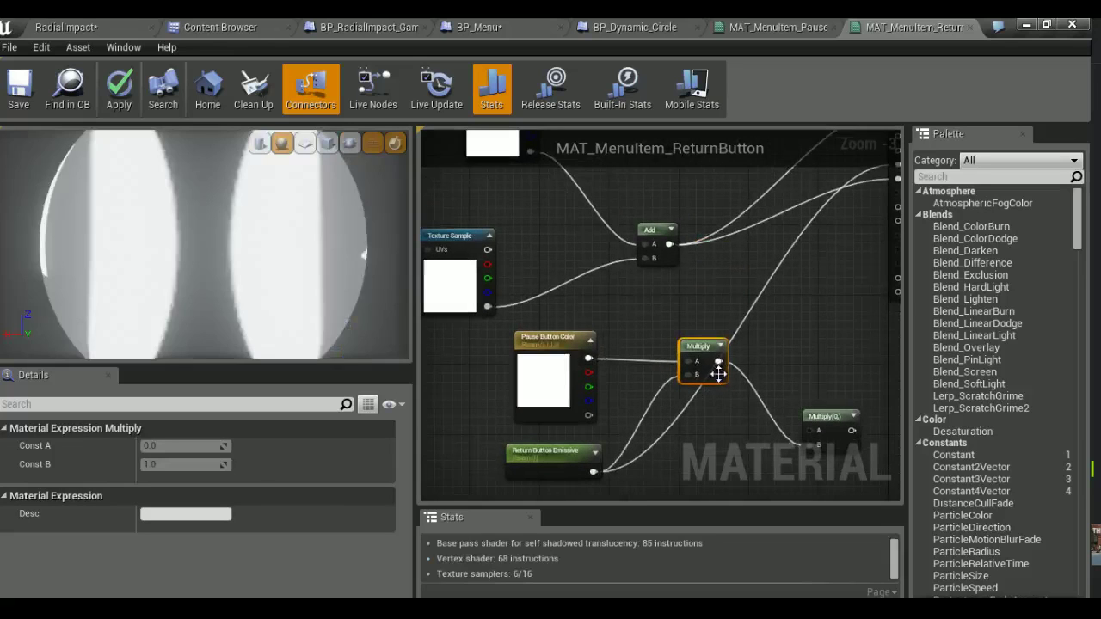
{"action": "right_click_drag", "start_coordinate": [778, 389], "coordinate": [667, 408]}
{"action": "left_click_drag", "start_coordinate": [722, 442], "coordinate": [685, 294]}
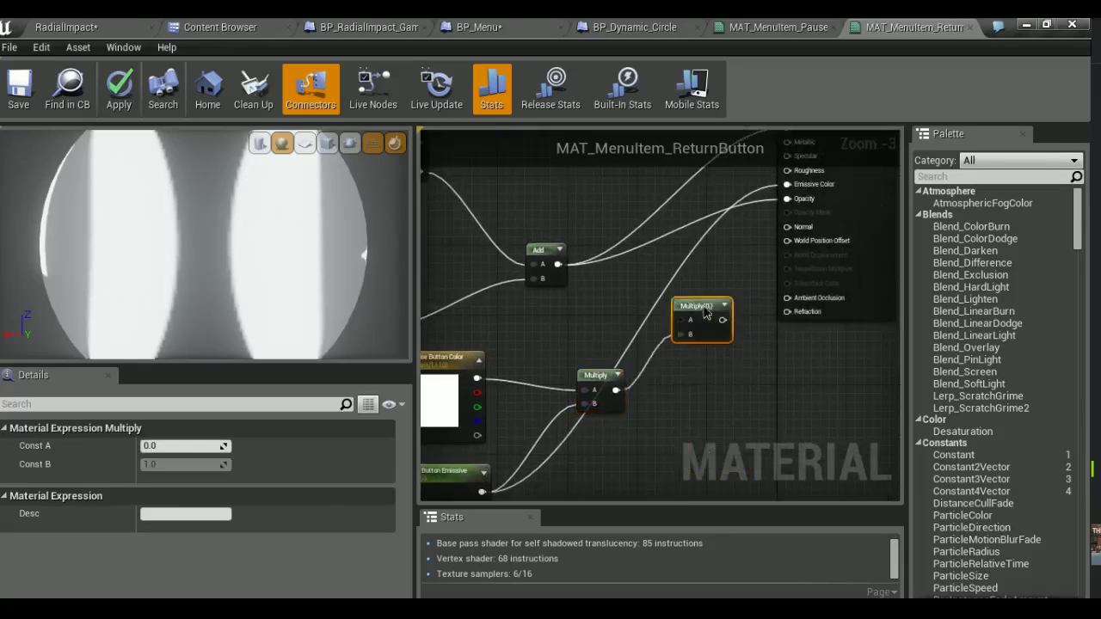
{"action": "left_click", "coordinate": [558, 264], "text": "alt"}
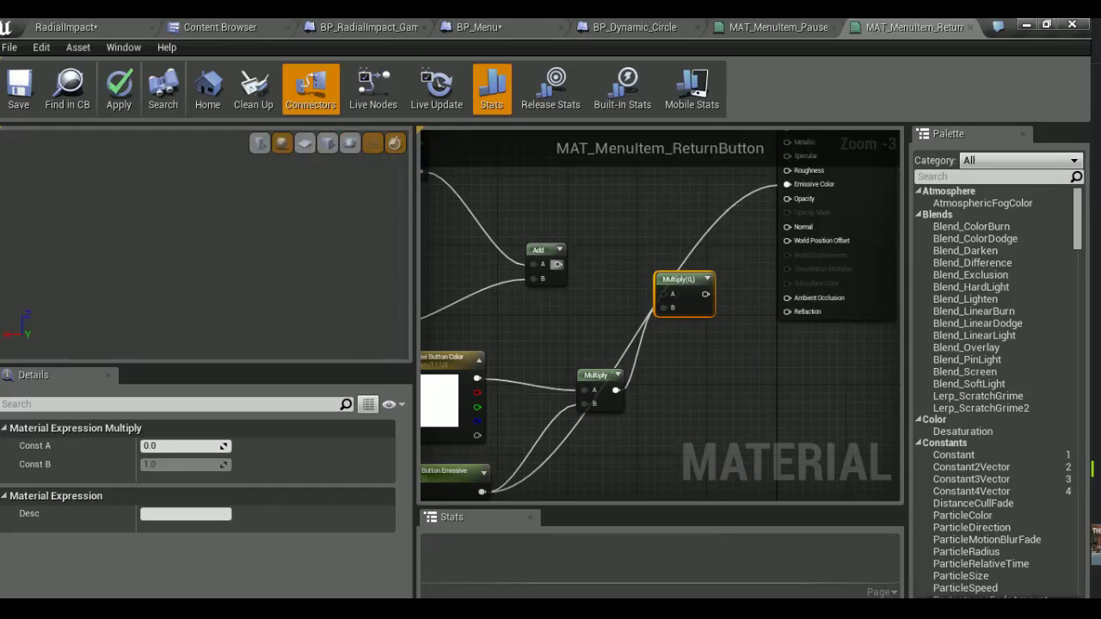
{"action": "left_click_drag", "start_coordinate": [557, 264], "coordinate": [787, 199]}
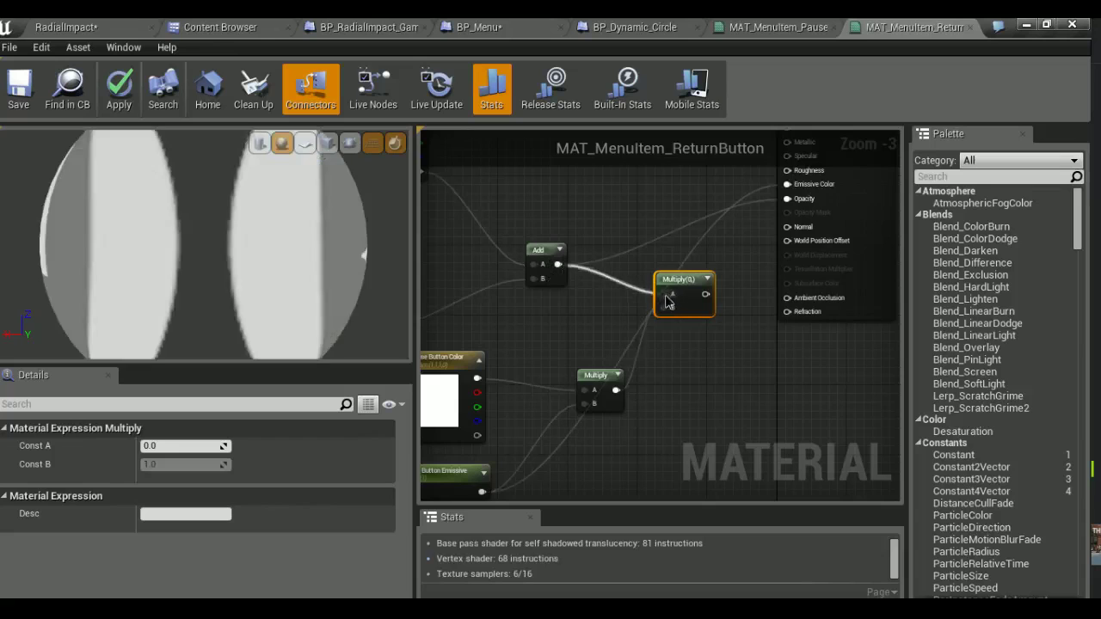
{"action": "right_click_drag", "start_coordinate": [682, 322], "coordinate": [718, 439]}
{"action": "left_click_drag", "start_coordinate": [731, 411], "coordinate": [823, 315]}
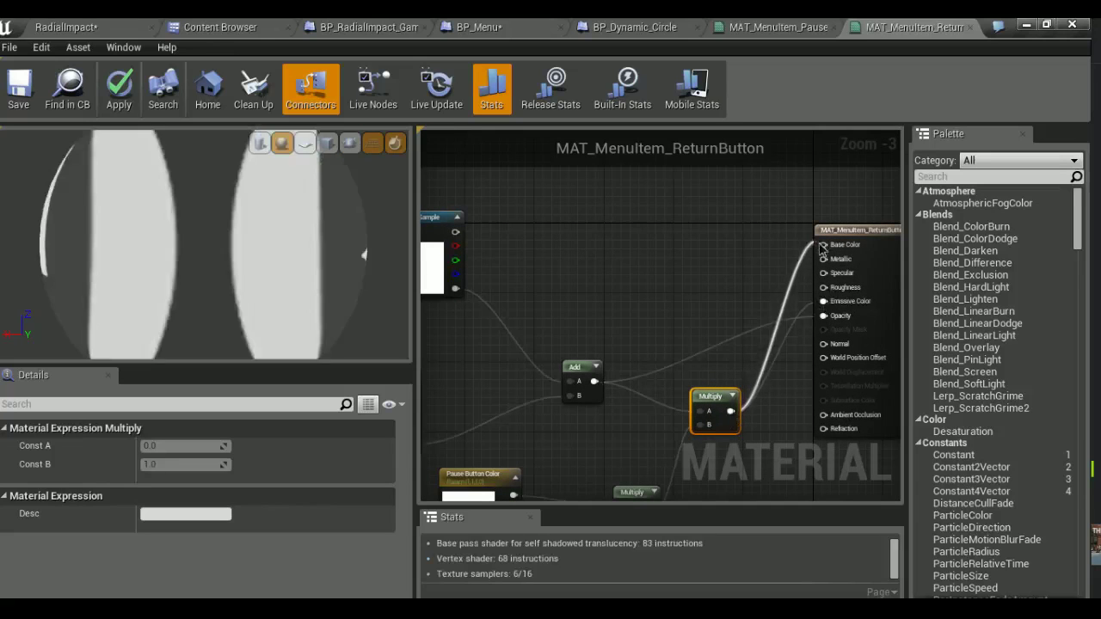
{"action": "right_click_drag", "start_coordinate": [594, 416], "coordinate": [640, 258]}
{"action": "left_click", "coordinate": [520, 318]}
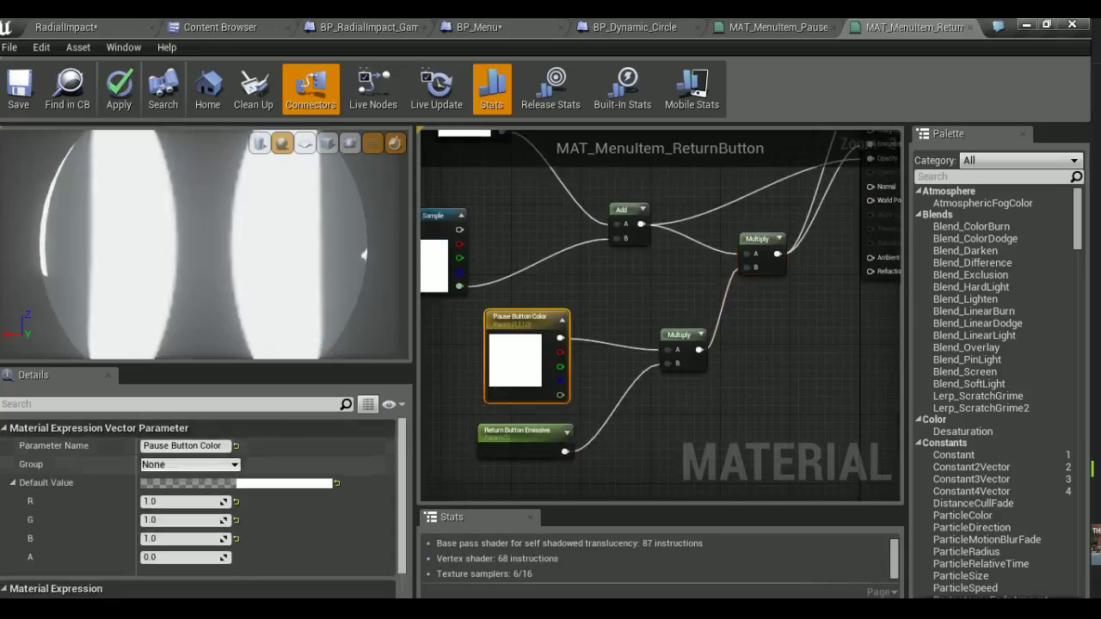
Reset the colour parameter's default to white and rename it Return Button Color
{"action": "left_click", "coordinate": [304, 143]}
{"action": "left_click", "coordinate": [168, 501]}
{"action": "type", "text": "0"}
{"action": "key", "text": "Tab"}
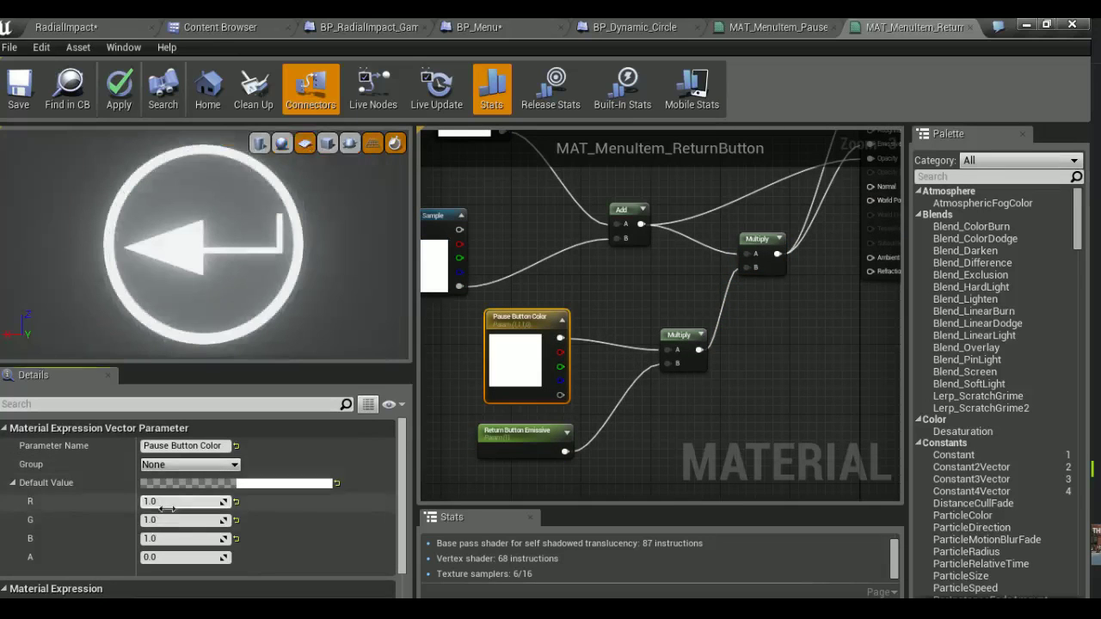
{"action": "type", "text": "0"}
{"action": "key", "text": "Tab"}
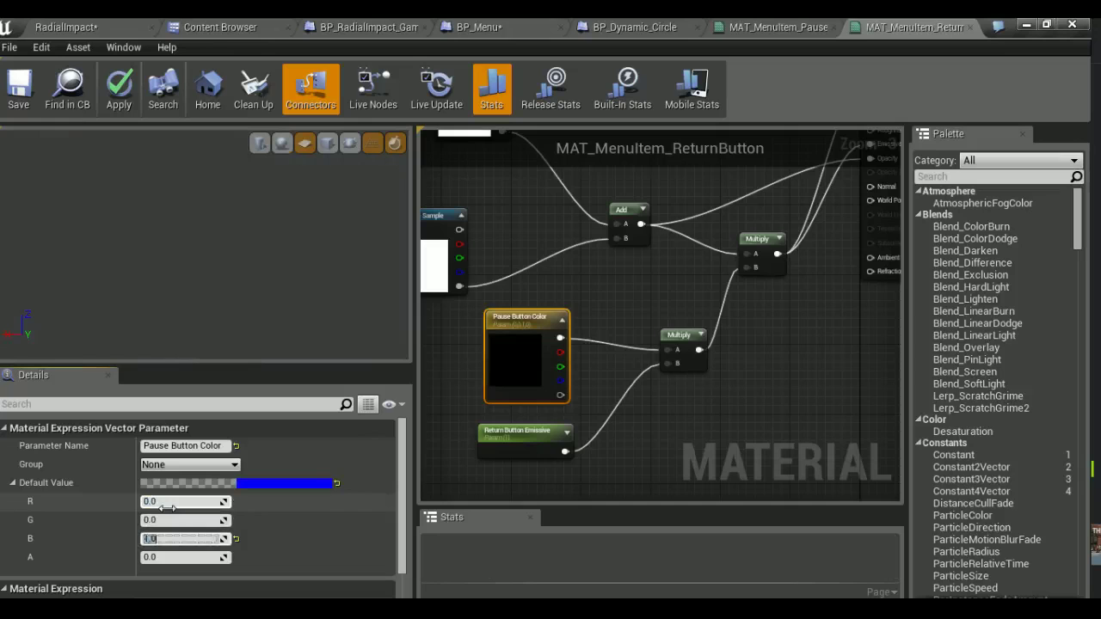
{"action": "key", "text": "Return"}
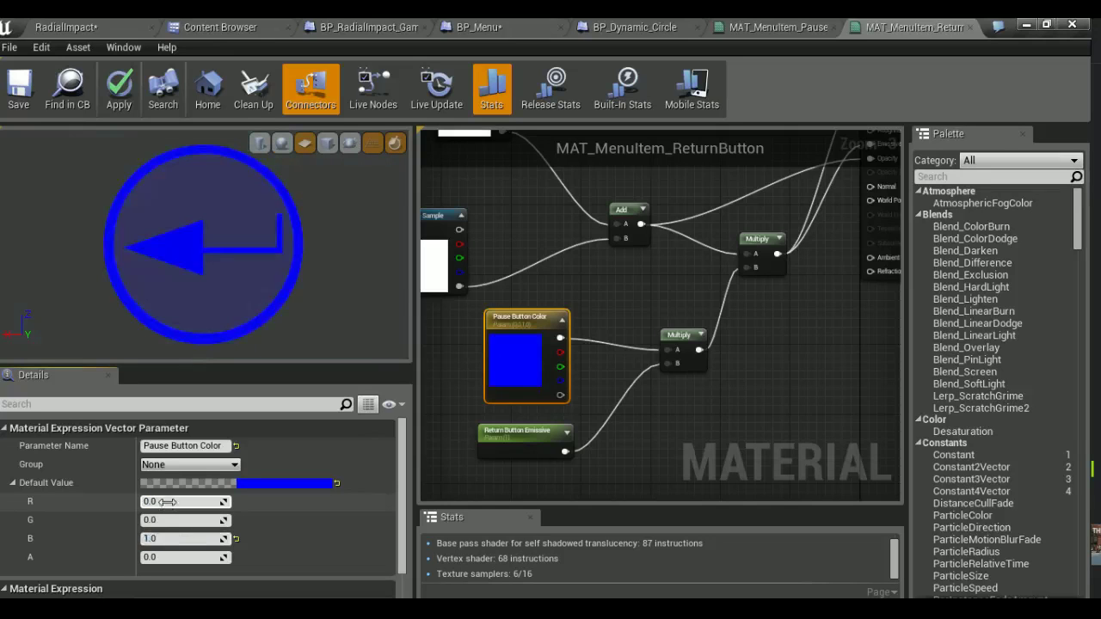
{"action": "type", "text": "1"}
{"action": "key", "text": "Tab"}
{"action": "type", "text": "1"}
{"action": "key", "text": "Tab"}
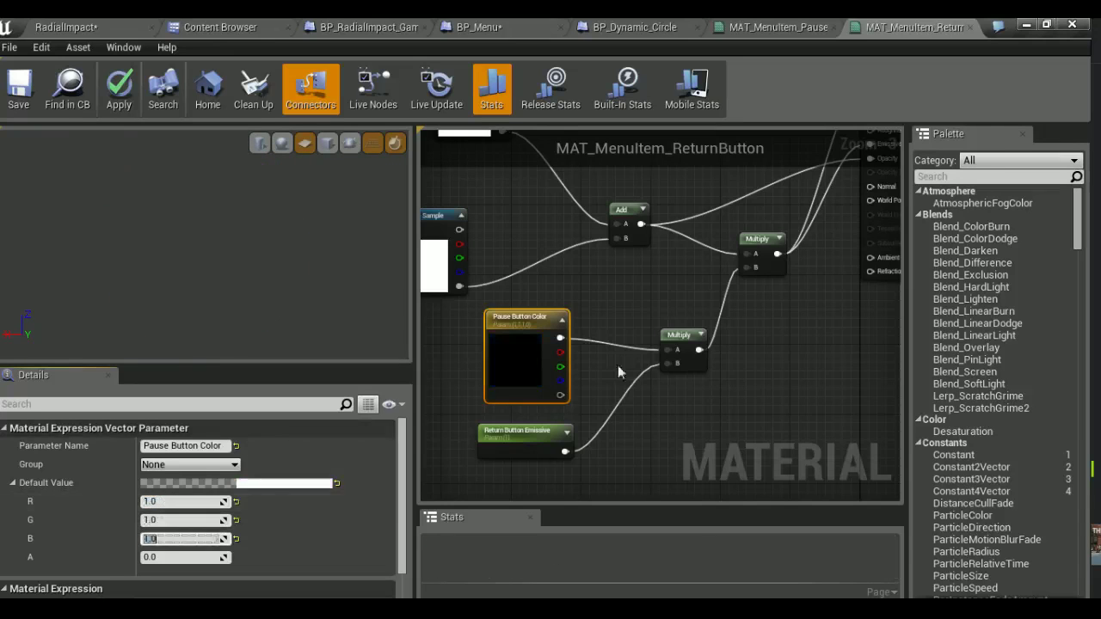
{"action": "key", "text": "Return"}
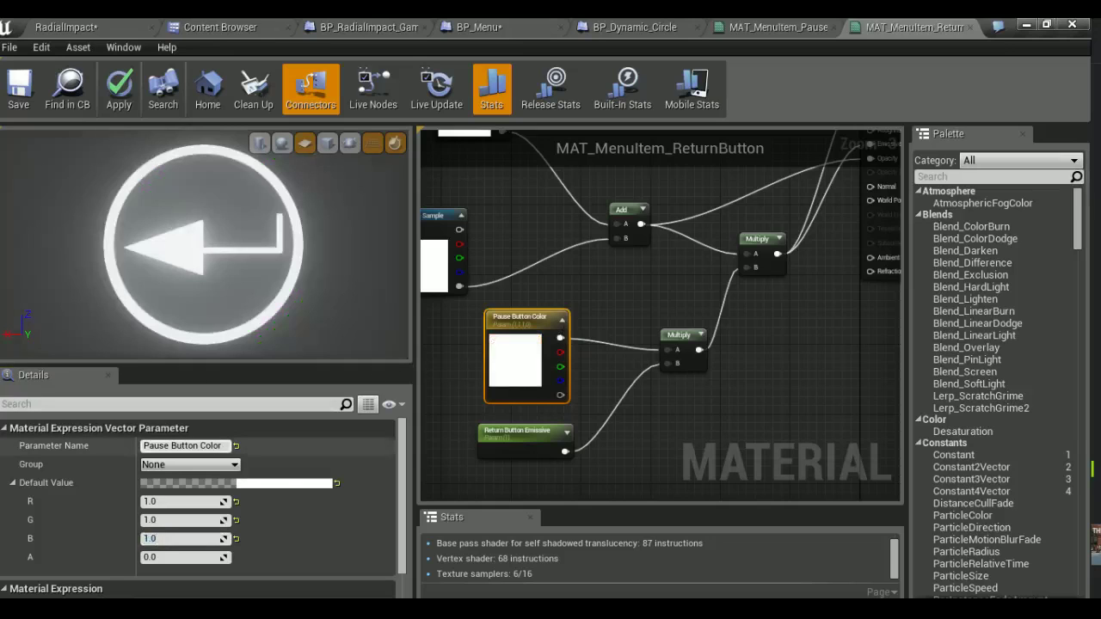
{"action": "type", "text": "R"}
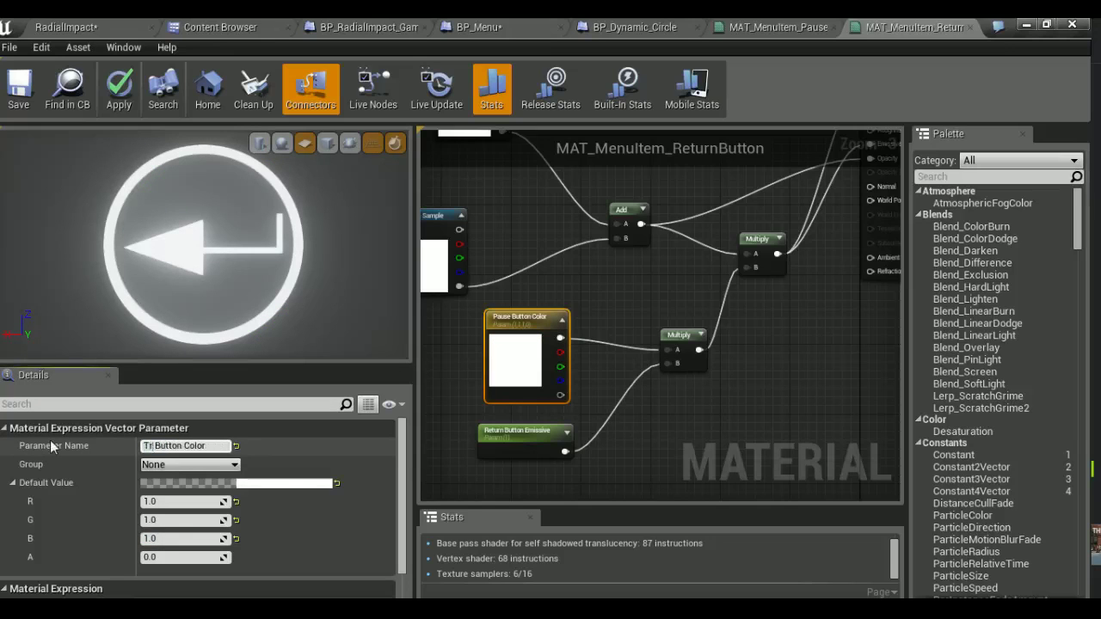
{"action": "type", "text": "eturn"}
{"action": "key", "text": "Return"}
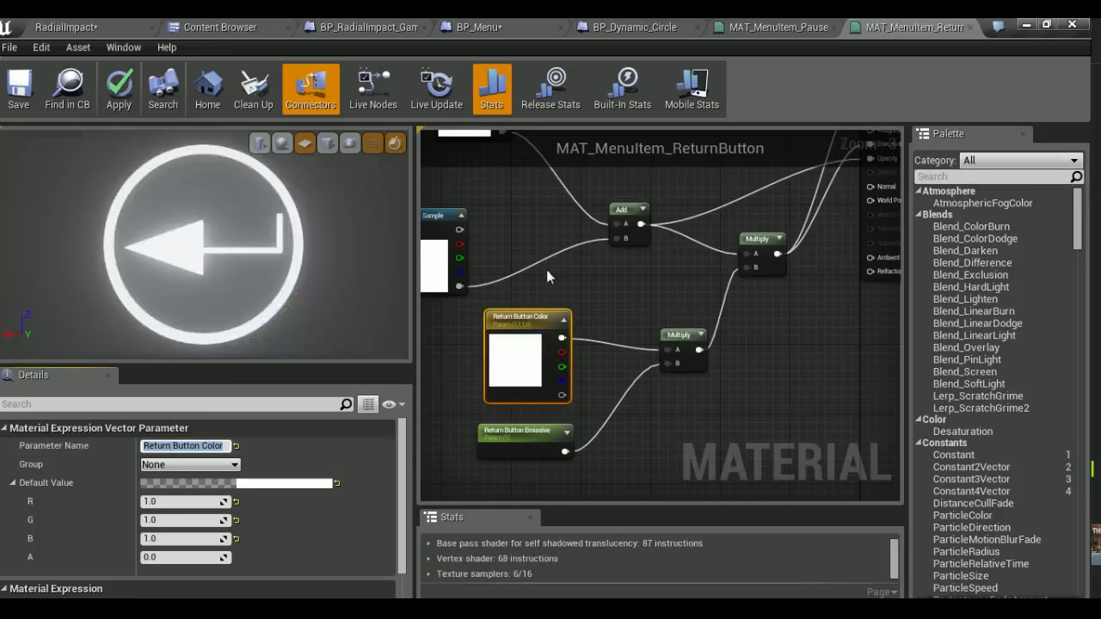
Save the Return Button material and close MAT_MenuItem_Pause, applying its changes
{"action": "right_click_drag", "start_coordinate": [546, 269], "coordinate": [670, 320]}
{"action": "left_click", "coordinate": [19, 89]}
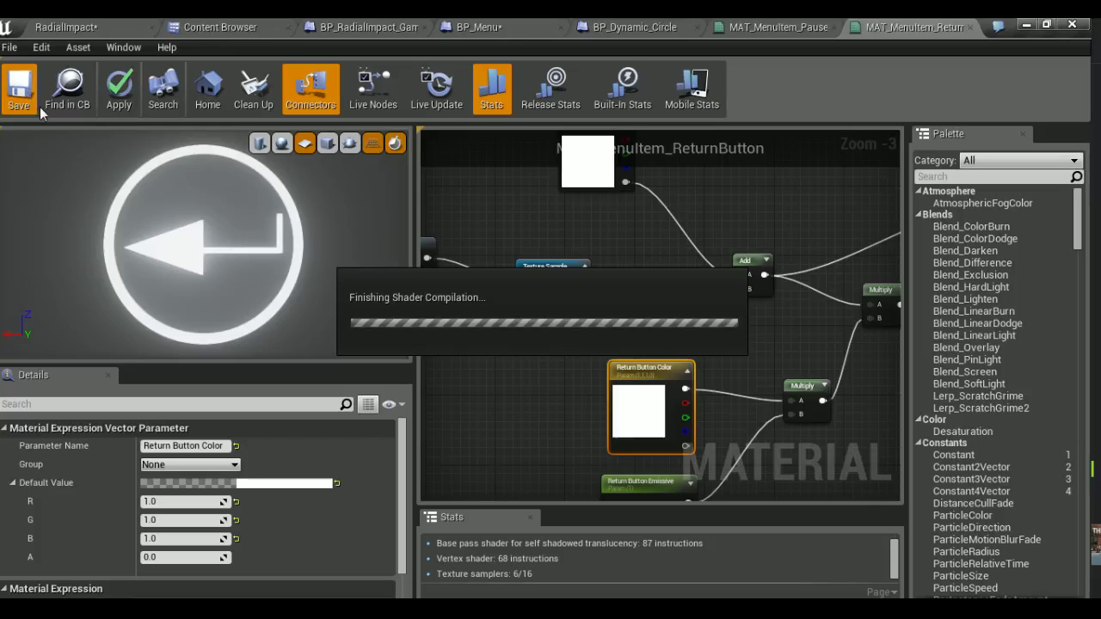
{"action": "left_click", "coordinate": [835, 28]}
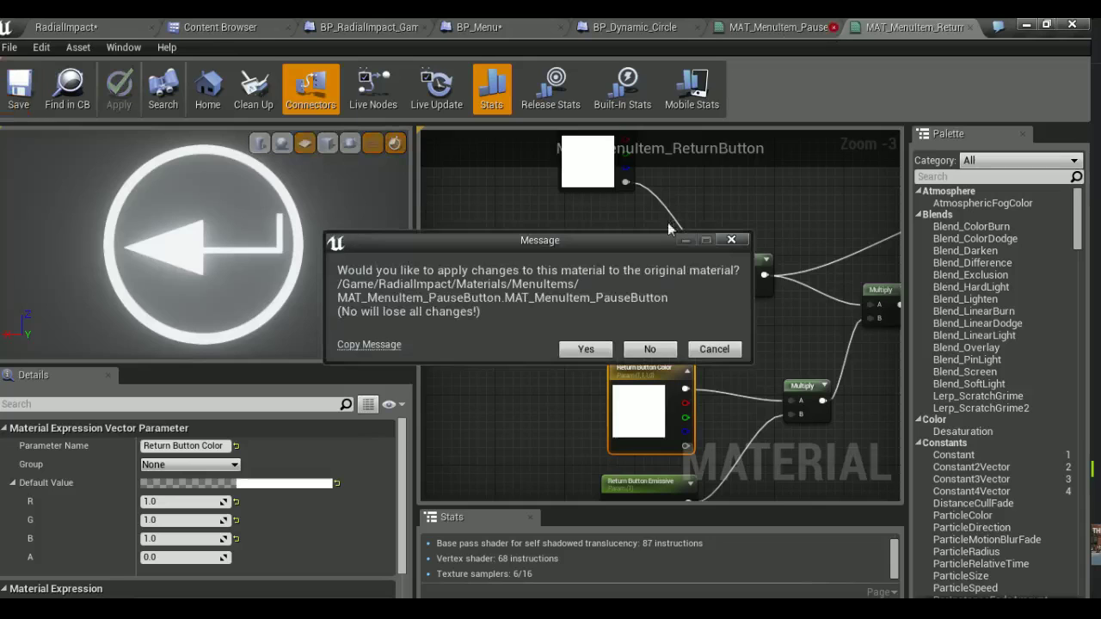
{"action": "left_click", "coordinate": [585, 349]}
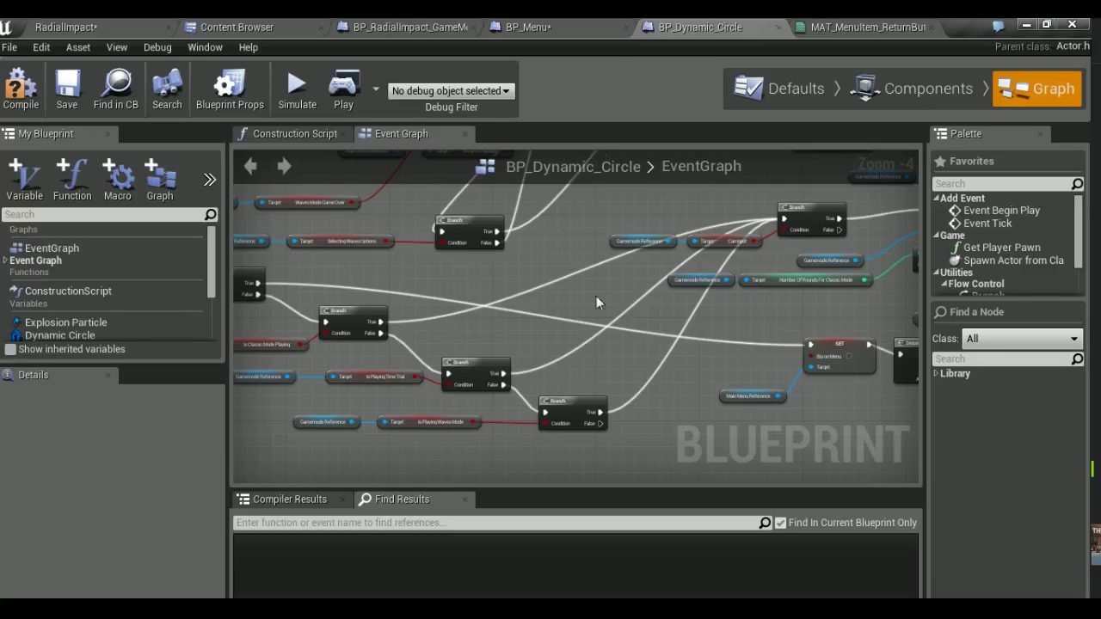
In BP_Menu, change the Get Vector Parameter Value's parameter name from Pause to Return Button Color
{"action": "left_click", "coordinate": [529, 27]}
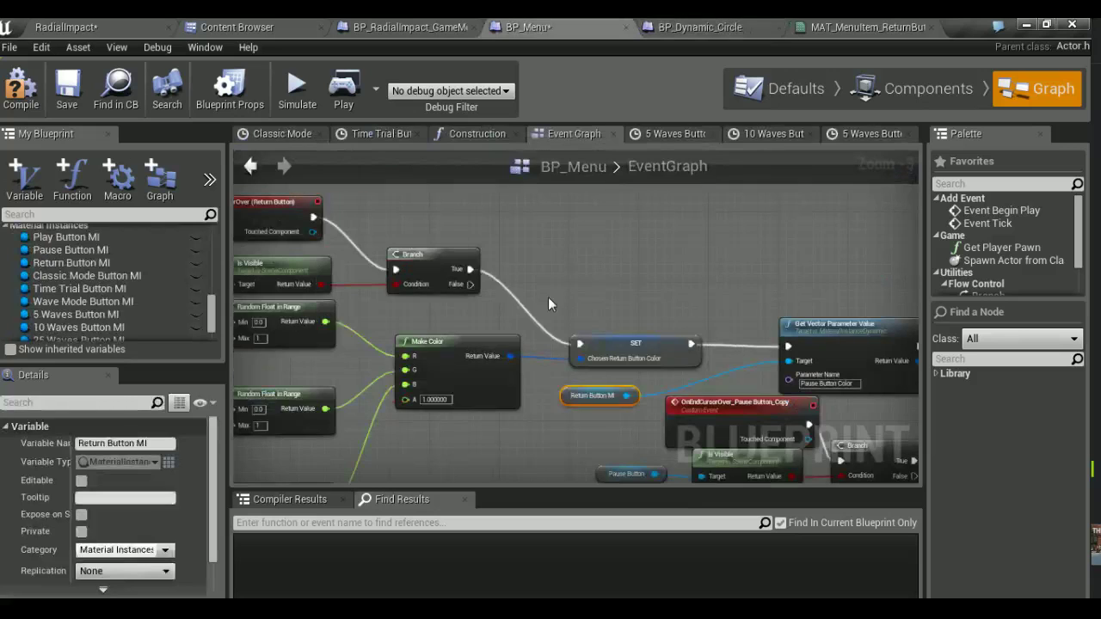
{"action": "mouse_move", "coordinate": [548, 296]}
{"action": "right_mouse_down"}
{"action": "mouse_move", "coordinate": [506, 261]}
{"action": "mouse_move", "coordinate": [465, 252]}
{"action": "right_mouse_up"}
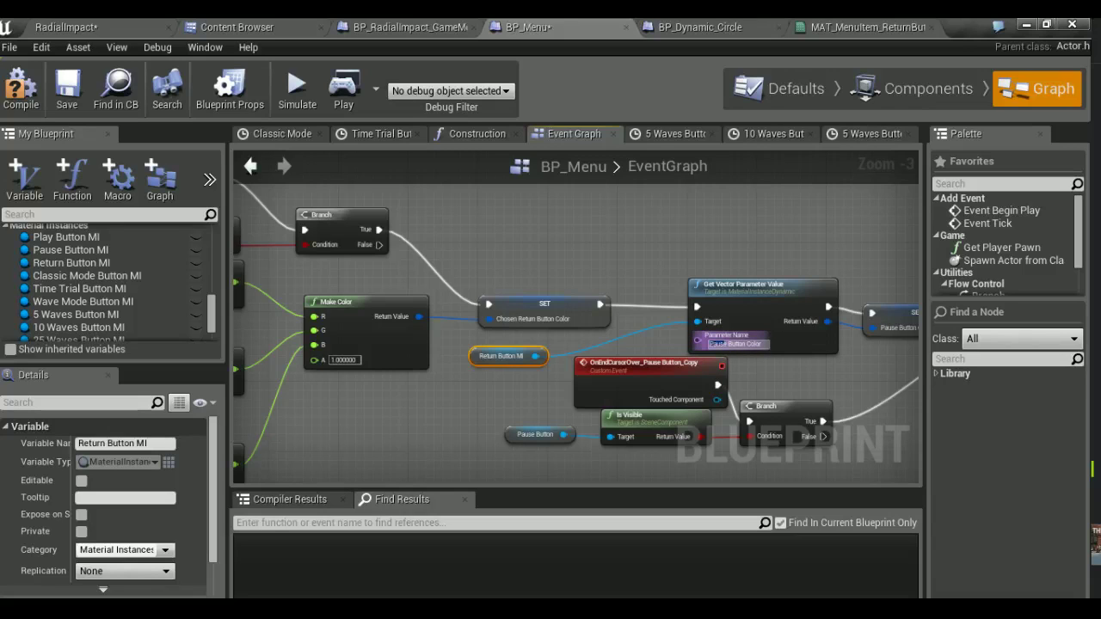
{"action": "key", "text": "BackSpace"}
{"action": "type", "text": "Return"}
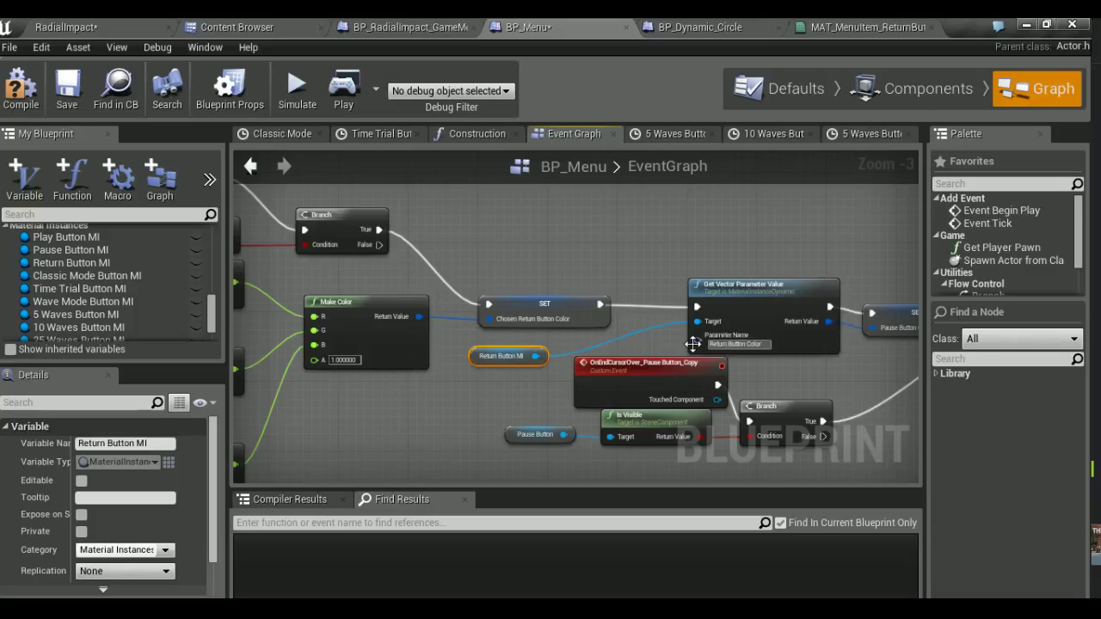
{"action": "key", "text": "Return"}
Promote the lookup's Return Value to a new variable named Return Button Color and position its SET node
{"action": "right_click_drag", "start_coordinate": [755, 247], "coordinate": [550, 236]}
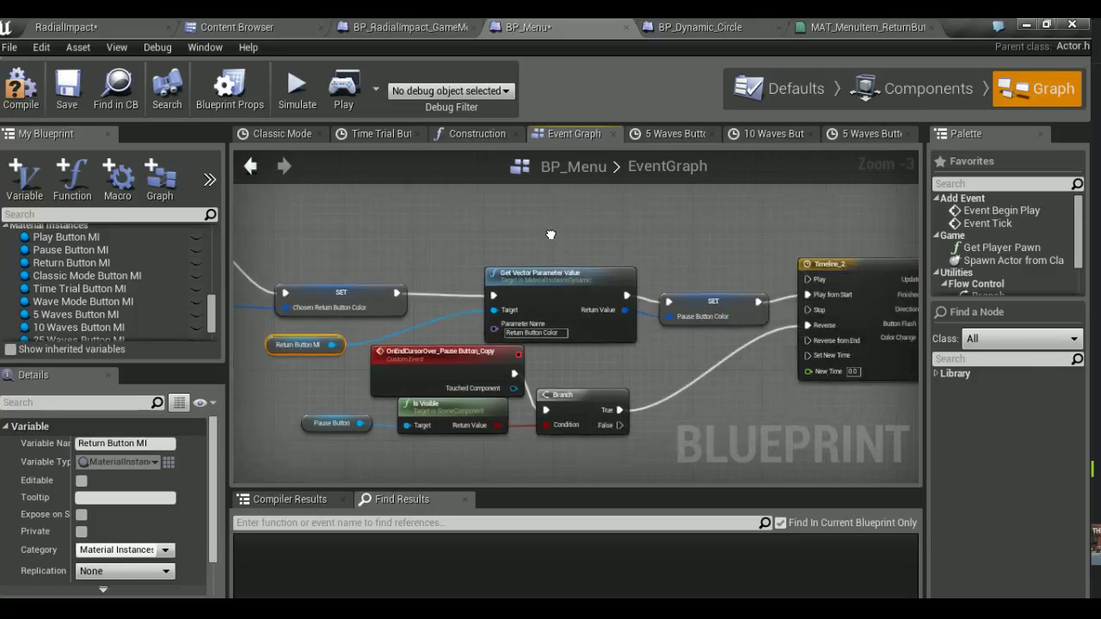
{"action": "left_click", "coordinate": [727, 309]}
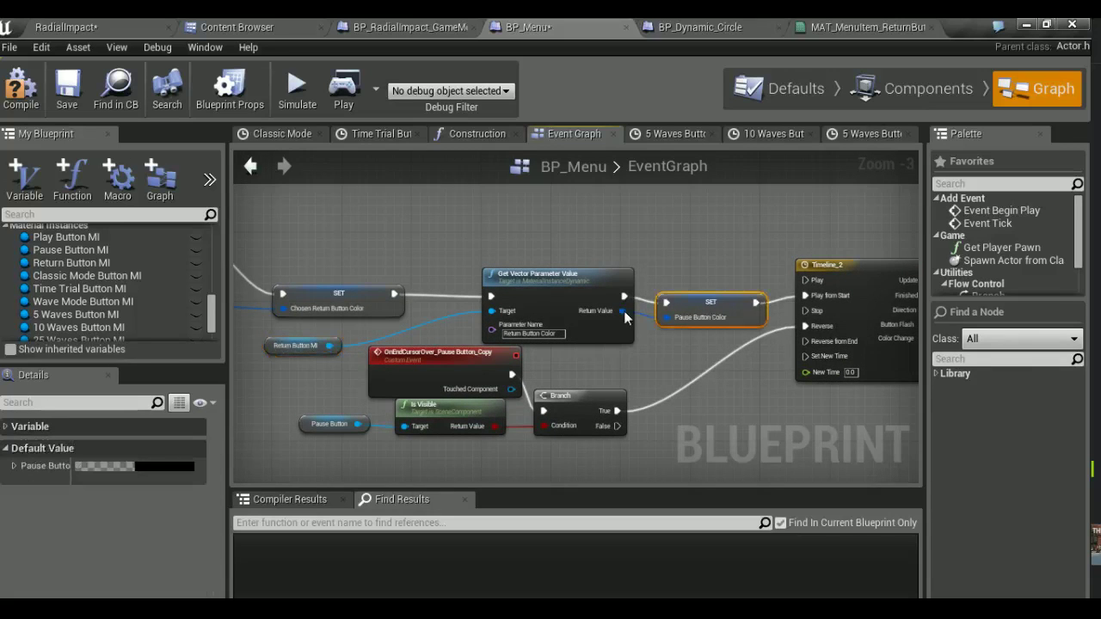
{"action": "left_click_drag", "start_coordinate": [623, 312], "coordinate": [652, 309]}
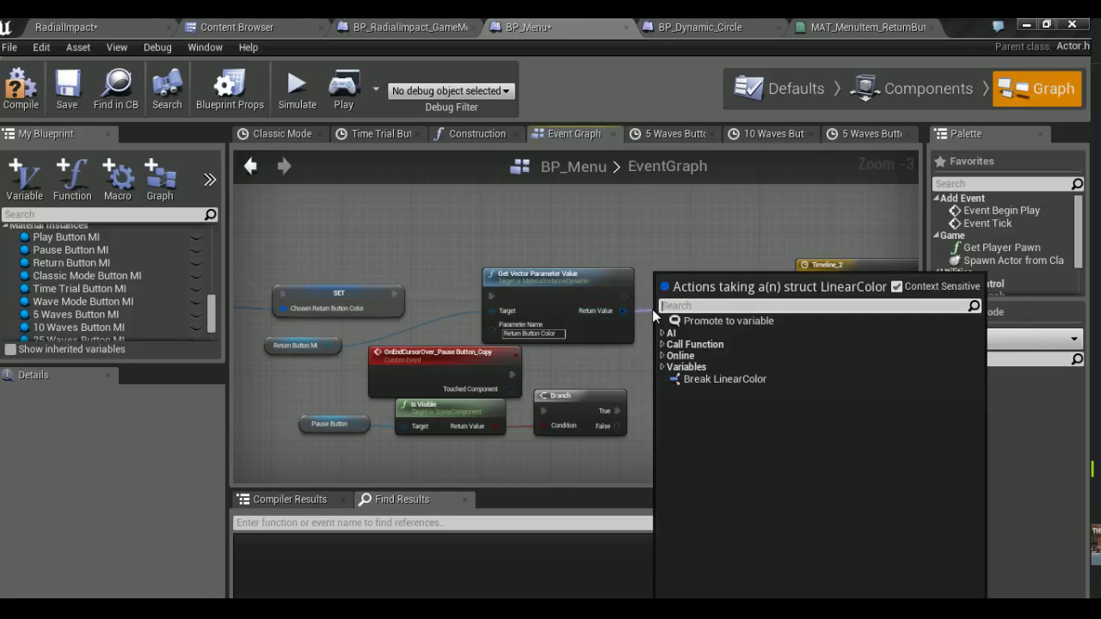
{"action": "left_click", "coordinate": [695, 322]}
{"action": "type", "text": "Return Button Color"}
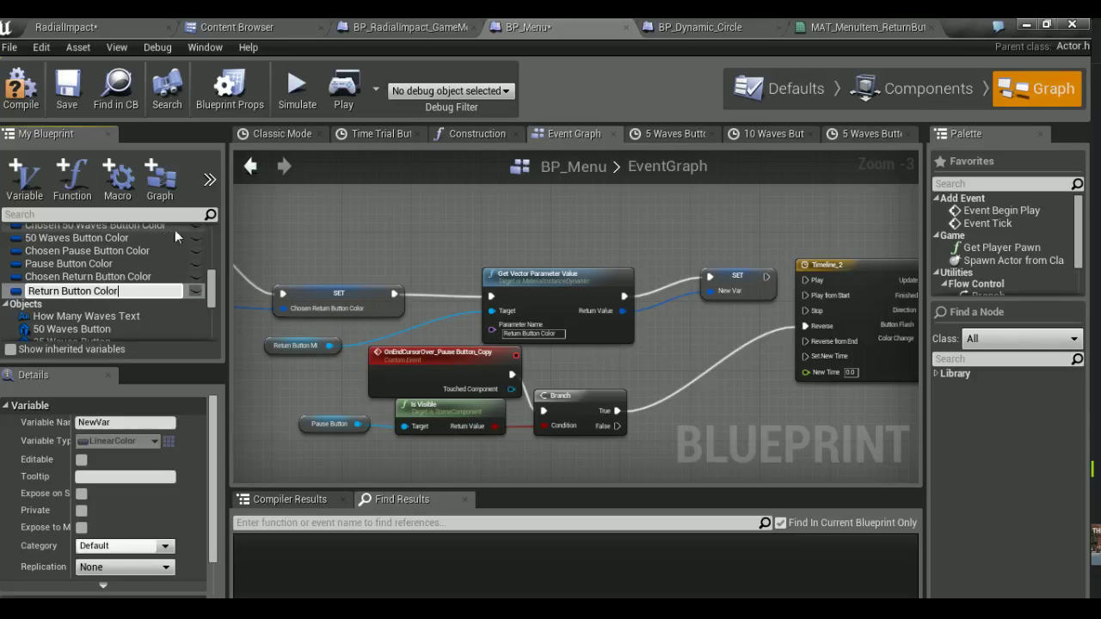
{"action": "key", "text": "Return"}
{"action": "mouse_move", "coordinate": [748, 276]}
{"action": "left_mouse_down"}
{"action": "mouse_move", "coordinate": [694, 293]}
{"action": "mouse_move", "coordinate": [806, 295]}
{"action": "left_mouse_up"}
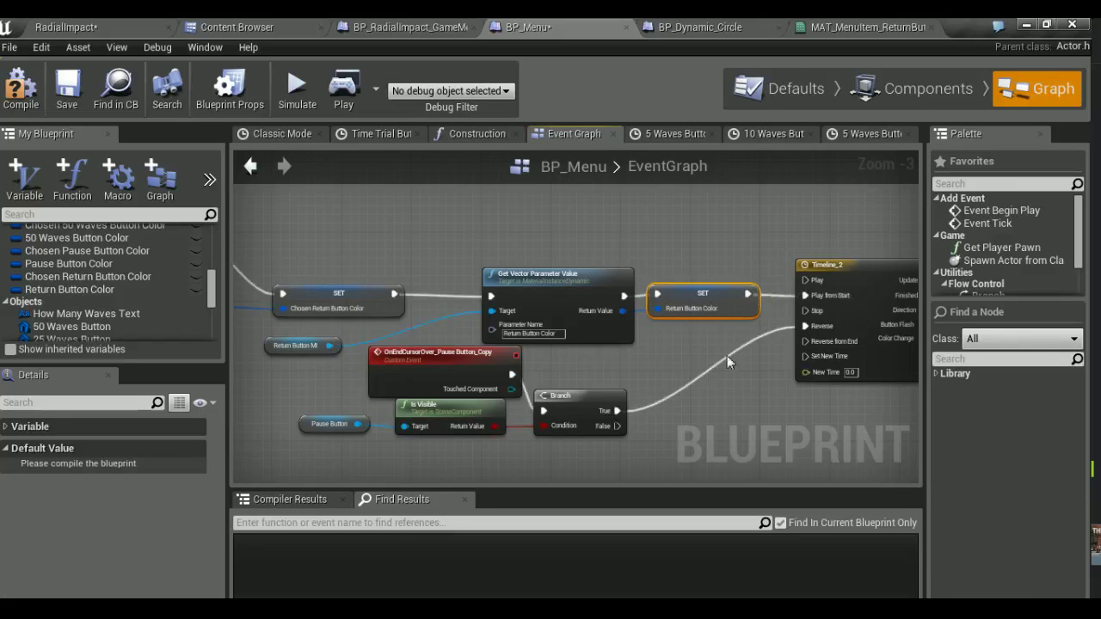
{"action": "right_click_drag", "start_coordinate": [357, 401], "coordinate": [458, 400]}
{"action": "left_click", "coordinate": [429, 426]}
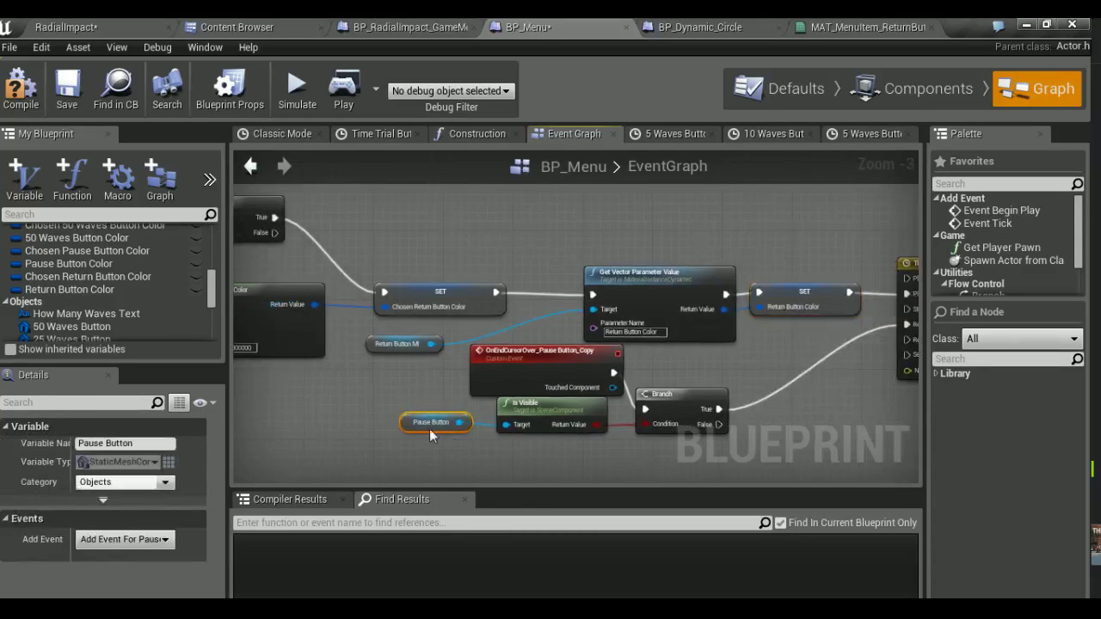
Replace the Pause Button getter with a Return Button getter wired into Is Visible's Target
{"action": "key", "text": "Delete"}
{"action": "left_click", "coordinate": [378, 344]}
{"action": "left_click", "coordinate": [383, 429]}
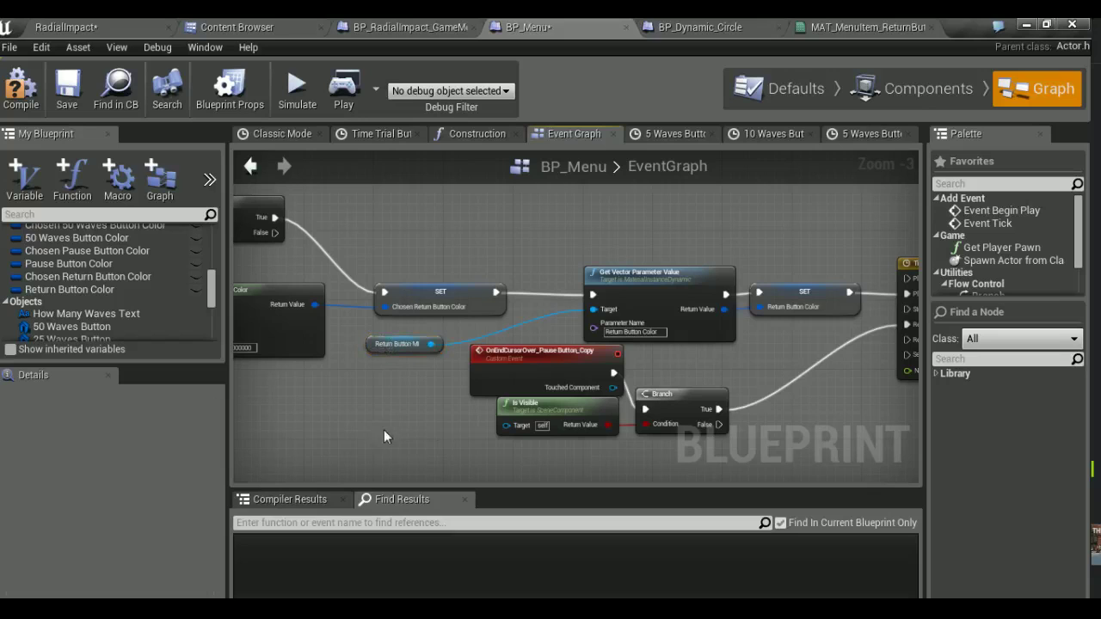
{"action": "key", "text": "ctrl+v"}
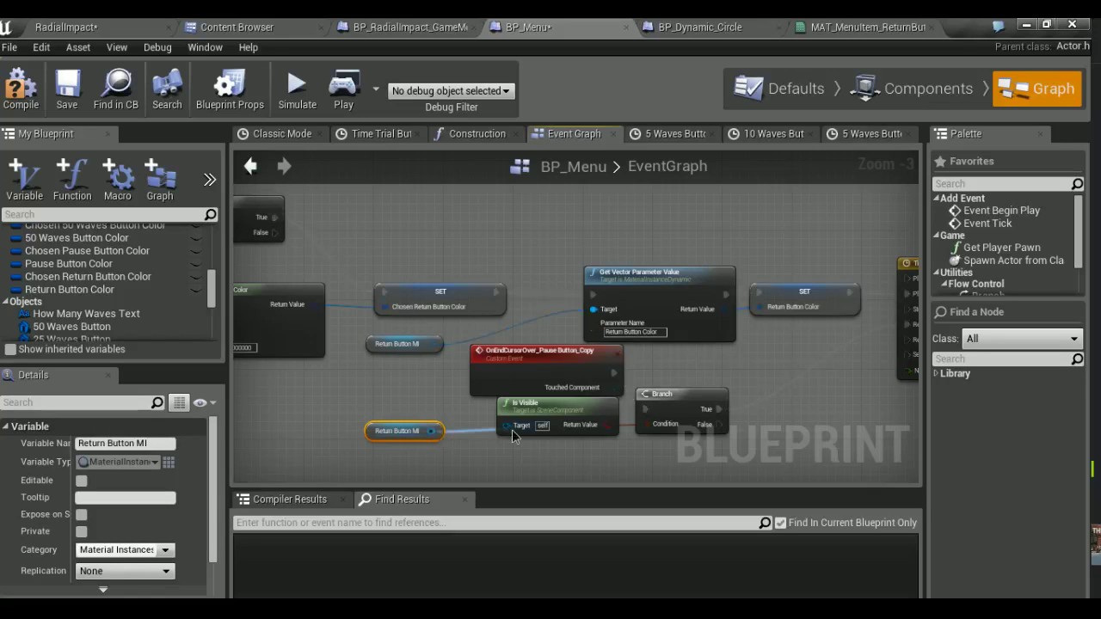
{"action": "left_click_drag", "start_coordinate": [431, 430], "coordinate": [508, 425]}
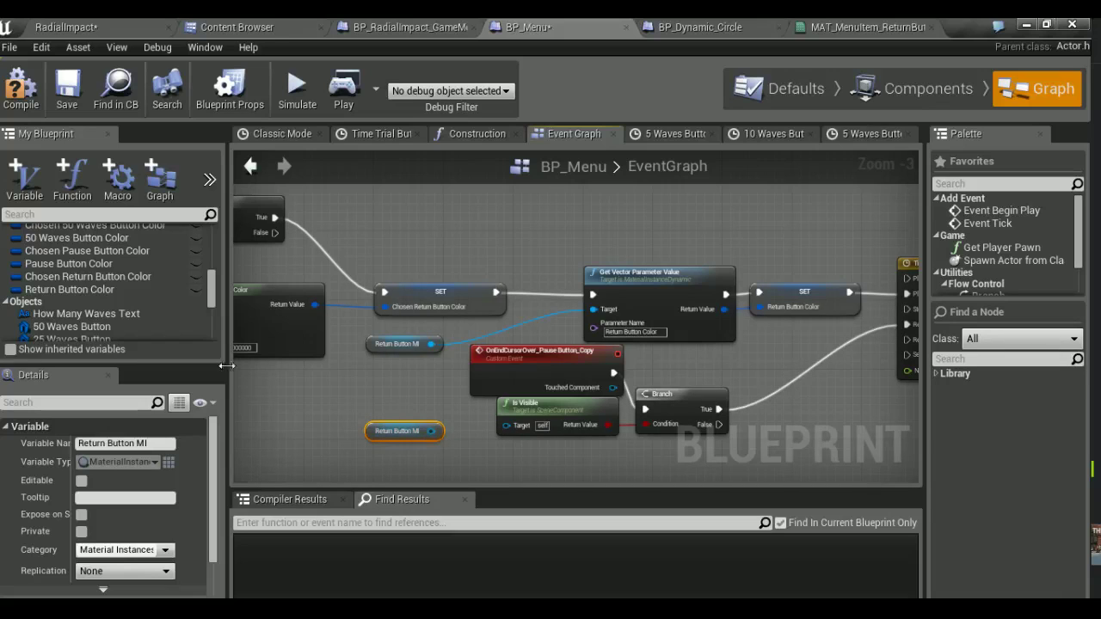
{"action": "key", "text": "Delete"}
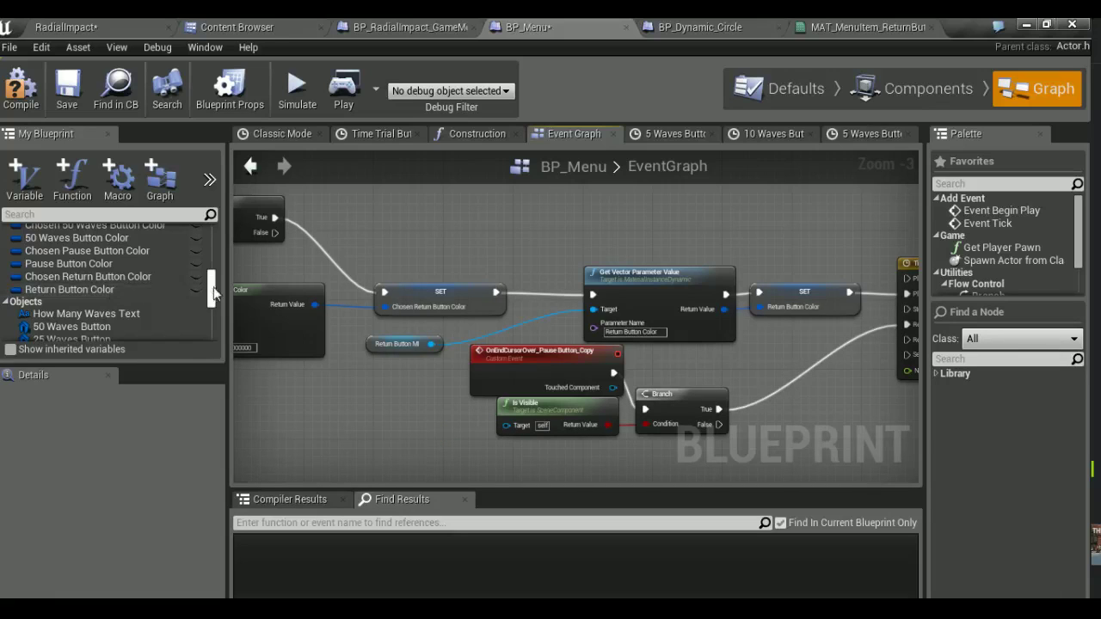
{"action": "scroll", "coordinate": [215, 292], "scroll_direction": "down", "scroll_amount": 5}
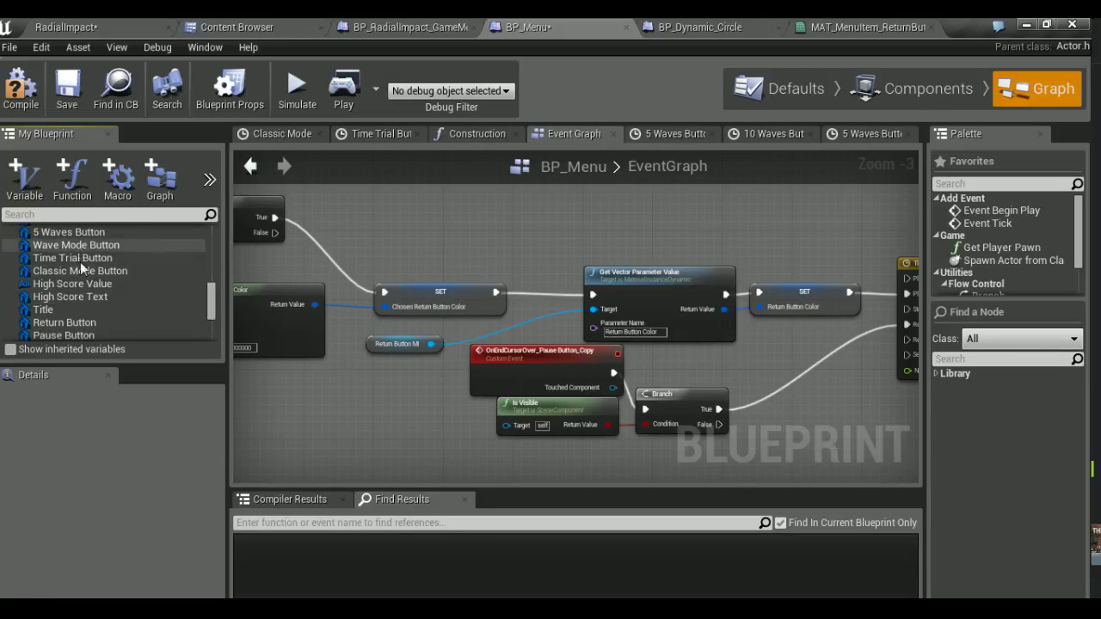
{"action": "scroll", "coordinate": [79, 255], "scroll_direction": "down", "scroll_amount": 1}
{"action": "left_click", "coordinate": [68, 297]}
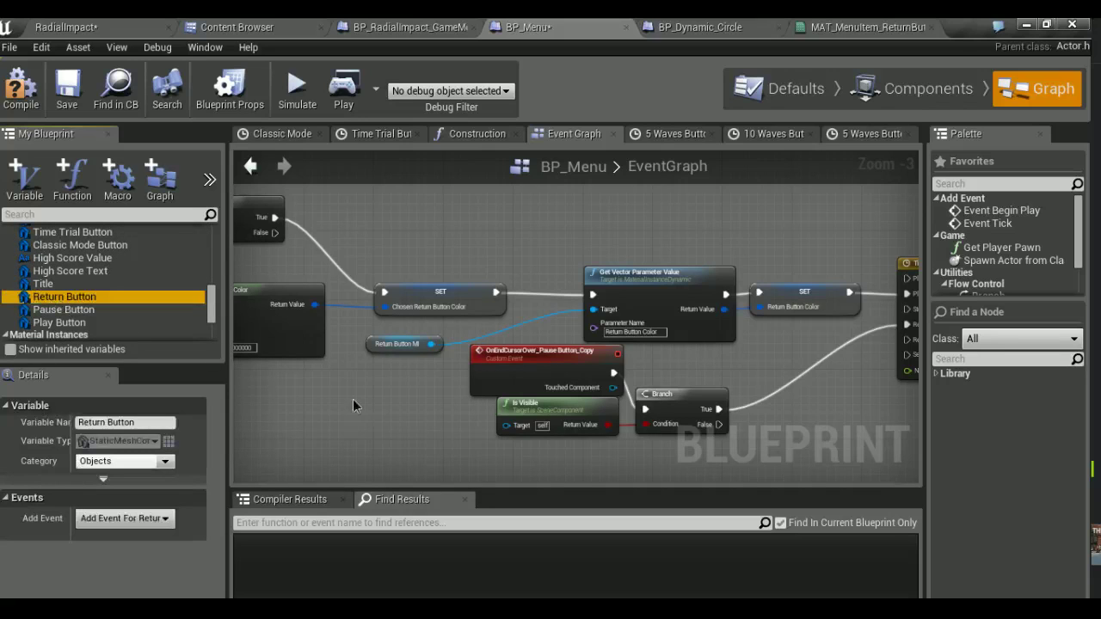
{"action": "left_click_drag", "start_coordinate": [352, 399], "coordinate": [357, 401], "text": "ctrl"}
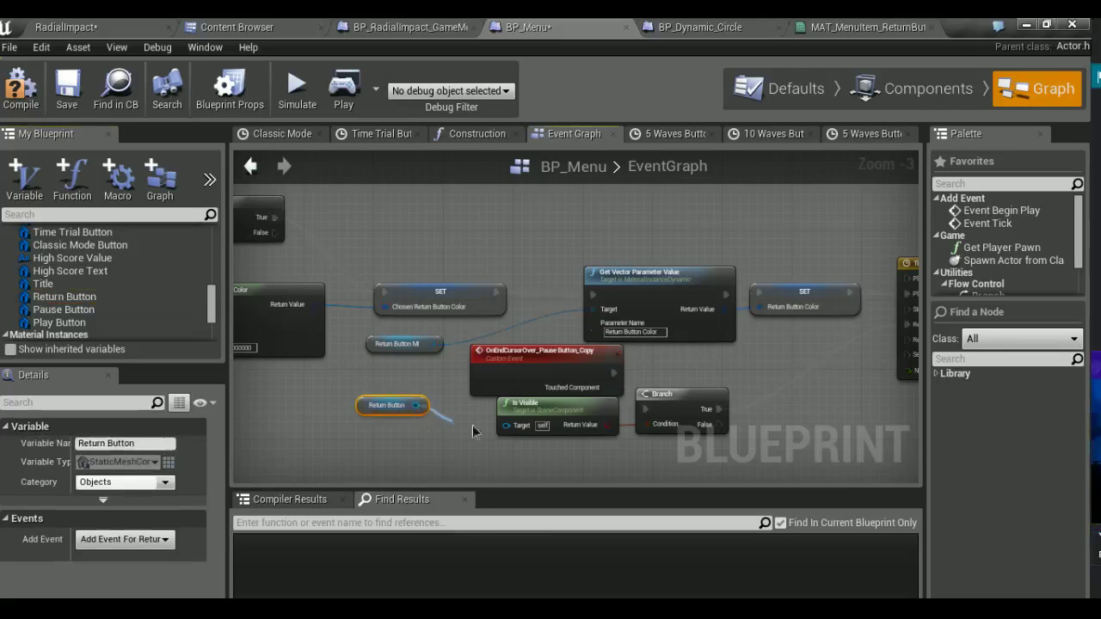
{"action": "left_click_drag", "start_coordinate": [504, 425], "coordinate": [505, 425]}
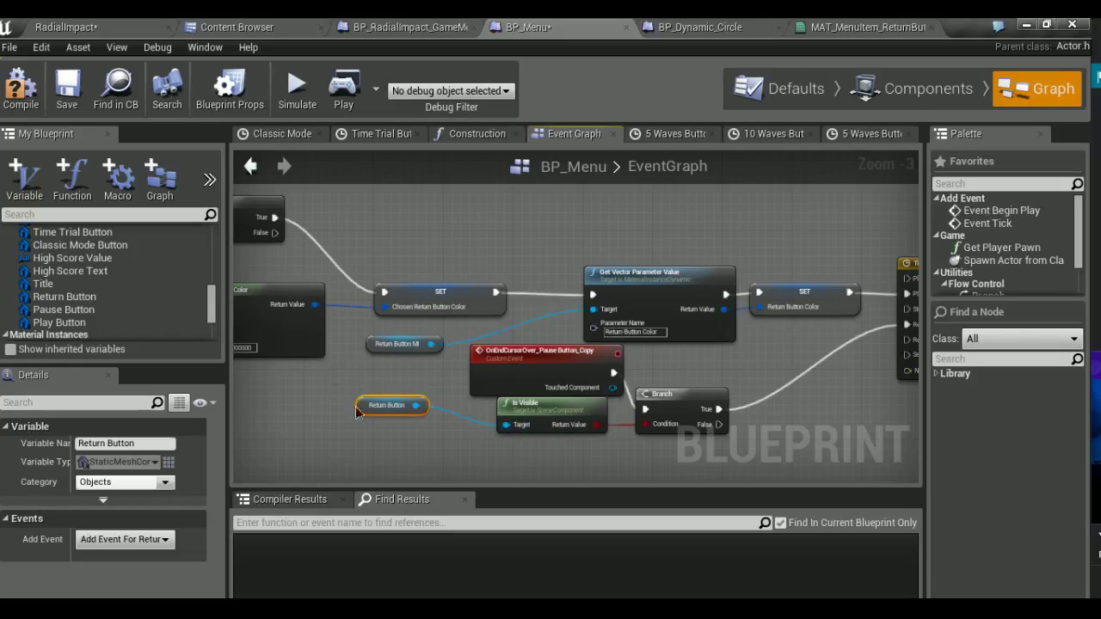
{"action": "left_click_drag", "start_coordinate": [382, 406], "coordinate": [434, 422]}
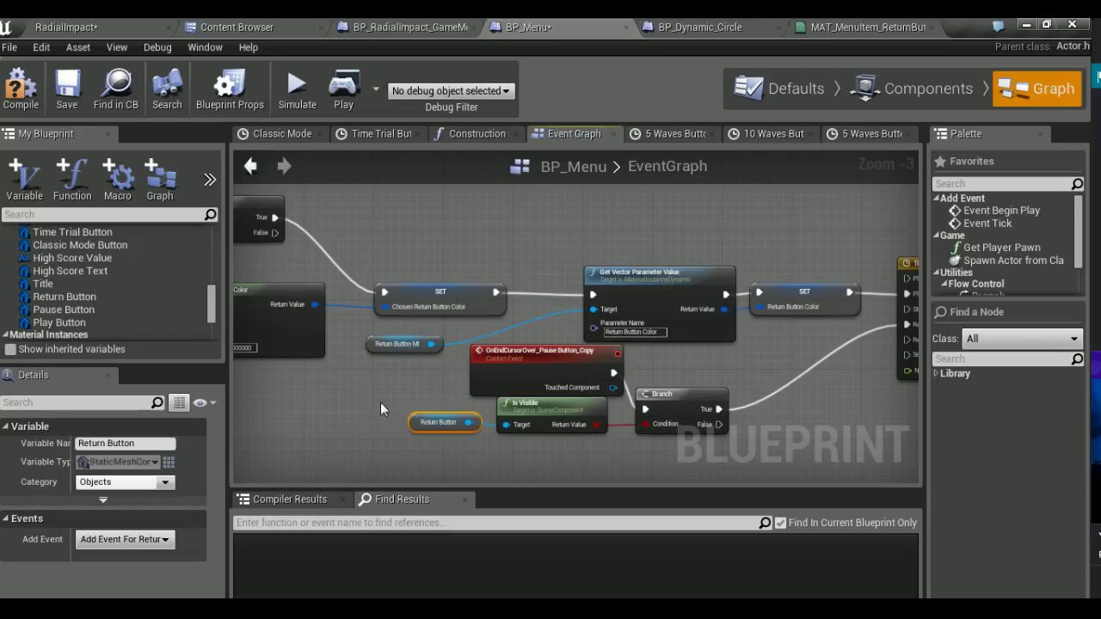
{"action": "right_click_drag", "start_coordinate": [381, 409], "coordinate": [347, 398]}
Add an OnEndCursorOver (Return Button) event and wire it into the Branch
{"action": "left_click", "coordinate": [473, 362]}
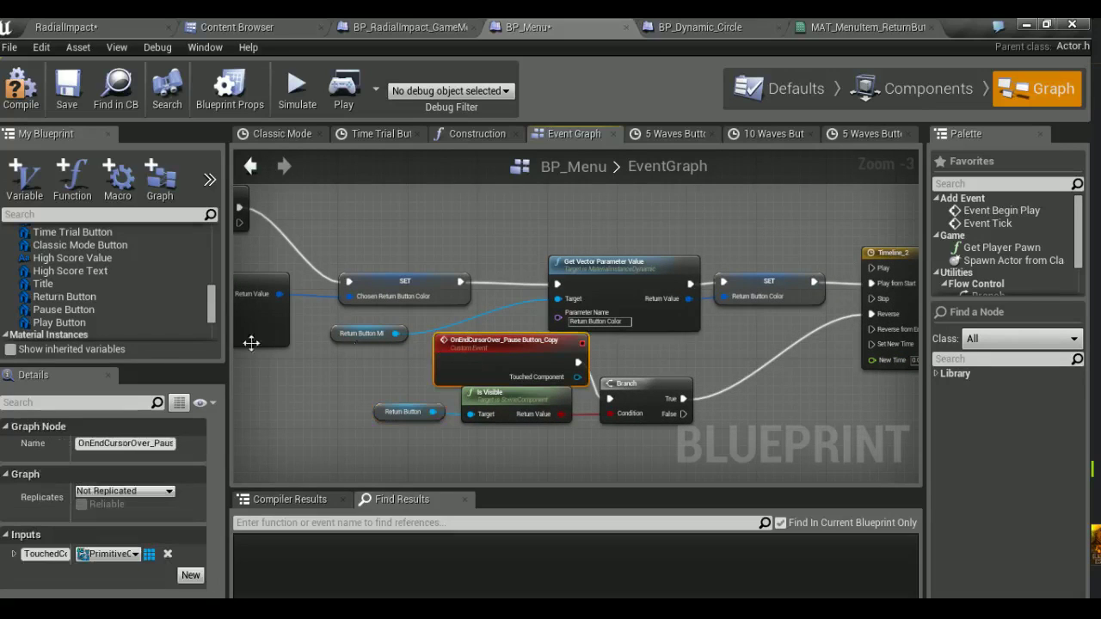
{"action": "left_click", "coordinate": [72, 295]}
{"action": "right_click", "coordinate": [501, 349]}
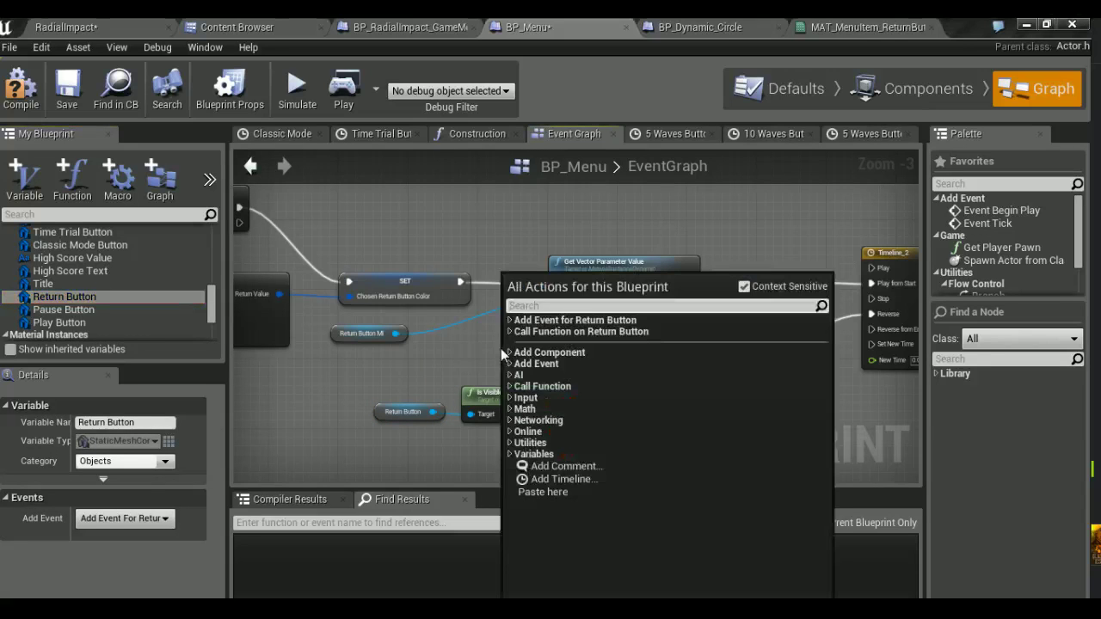
{"action": "type", "text": "end over"}
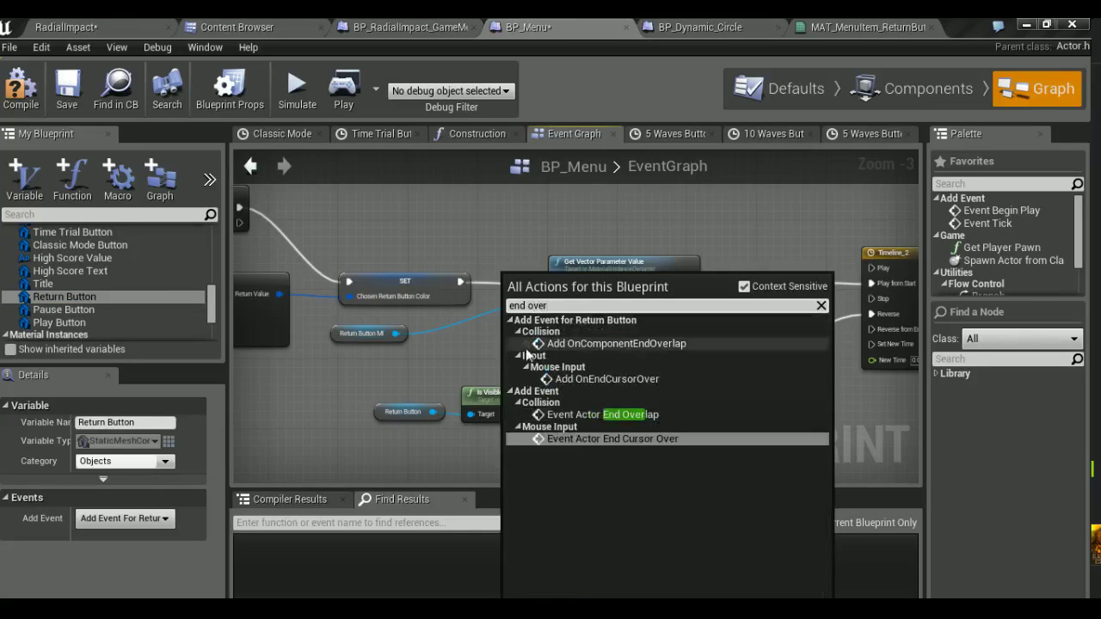
{"action": "left_click", "coordinate": [577, 380]}
{"action": "left_click_drag", "start_coordinate": [542, 377], "coordinate": [460, 366]}
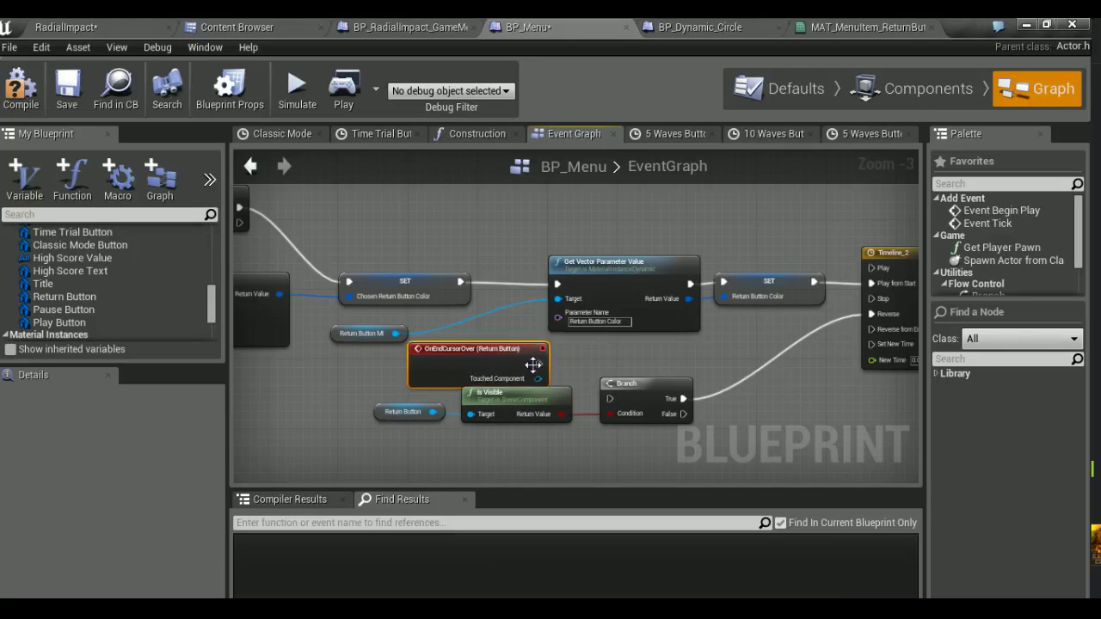
{"action": "left_click_drag", "start_coordinate": [539, 363], "coordinate": [609, 398]}
{"action": "right_click_drag", "start_coordinate": [659, 337], "coordinate": [613, 330]}
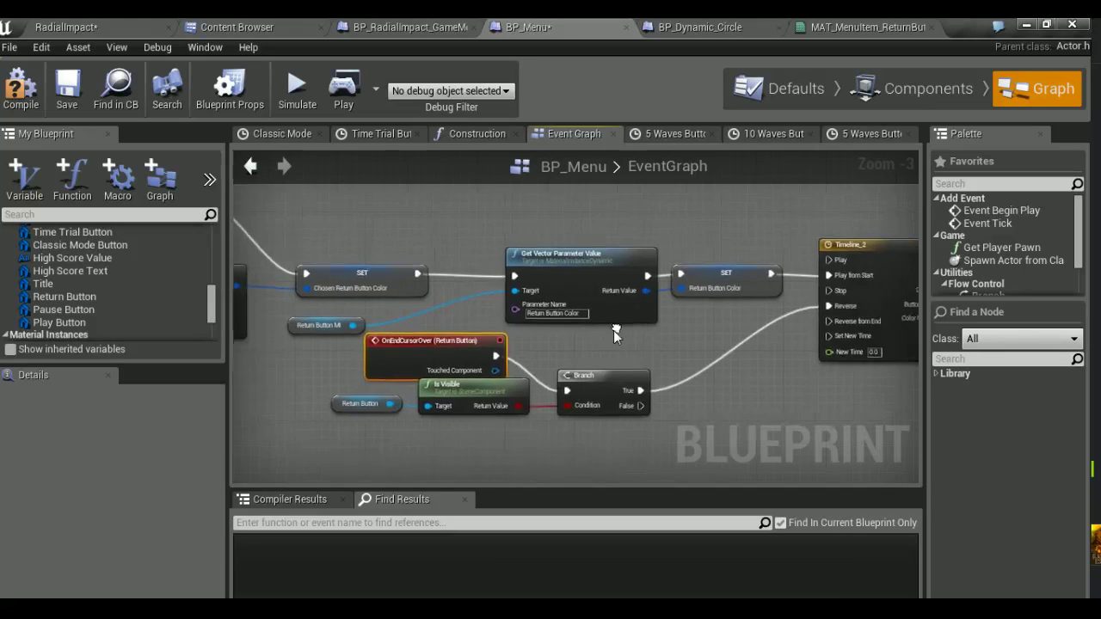
Rename the Timeline_0 node to Pause Button Color Animation
{"action": "scroll", "coordinate": [613, 331], "scroll_direction": "down", "scroll_amount": 5}
{"action": "scroll", "coordinate": [600, 327], "scroll_direction": "up", "scroll_amount": 6}
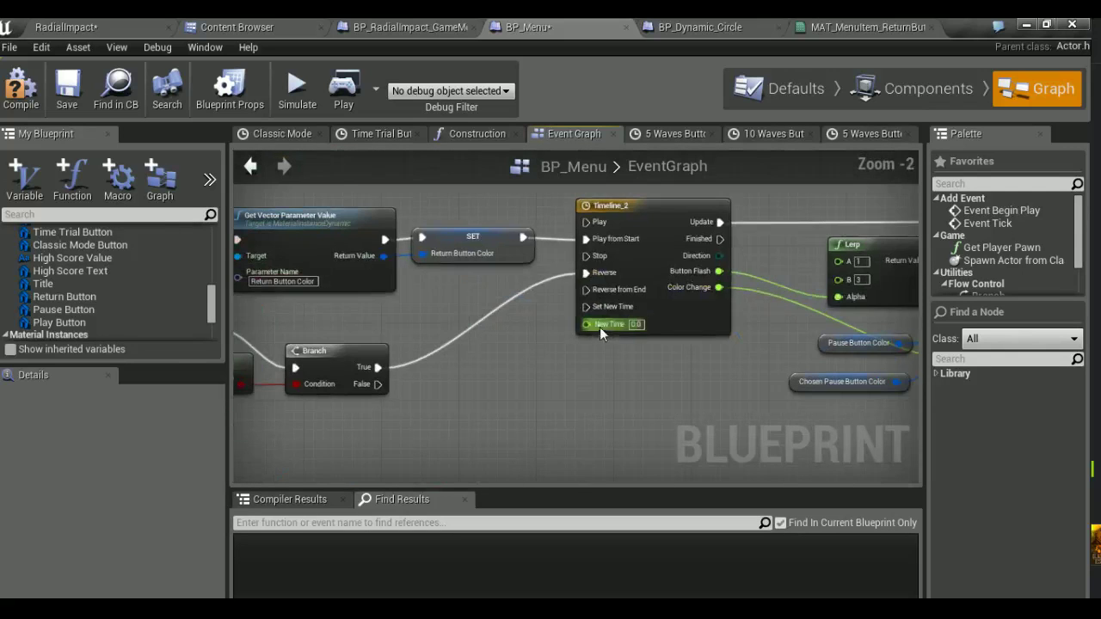
{"action": "scroll", "coordinate": [599, 327], "scroll_direction": "down", "scroll_amount": 10}
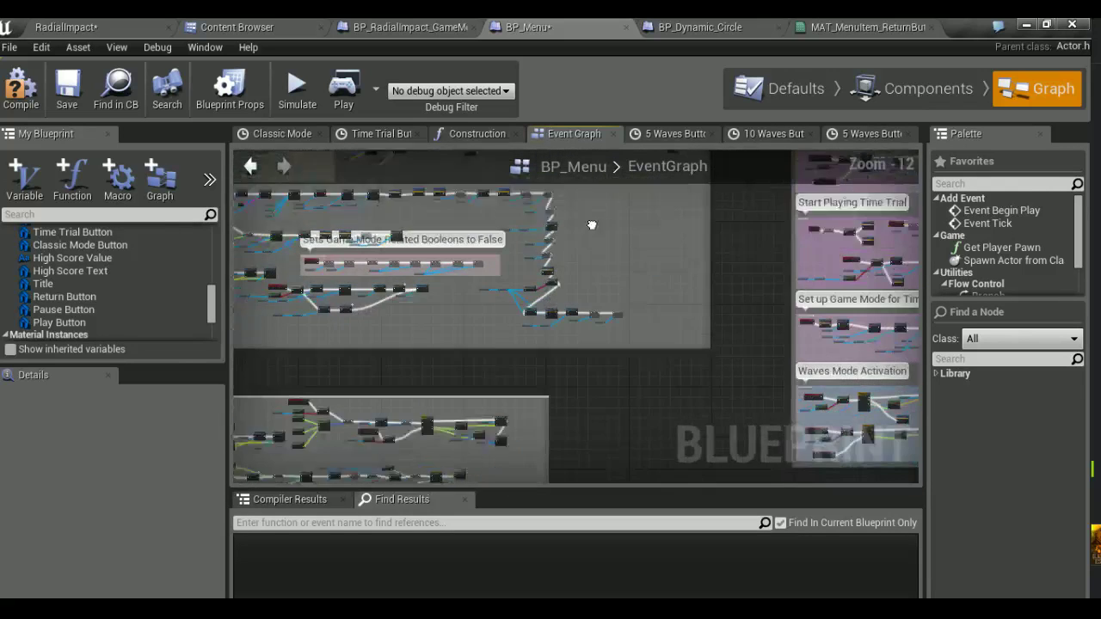
{"action": "scroll", "coordinate": [497, 338], "scroll_direction": "up", "scroll_amount": 4}
{"action": "scroll", "coordinate": [528, 314], "scroll_direction": "up", "scroll_amount": 5}
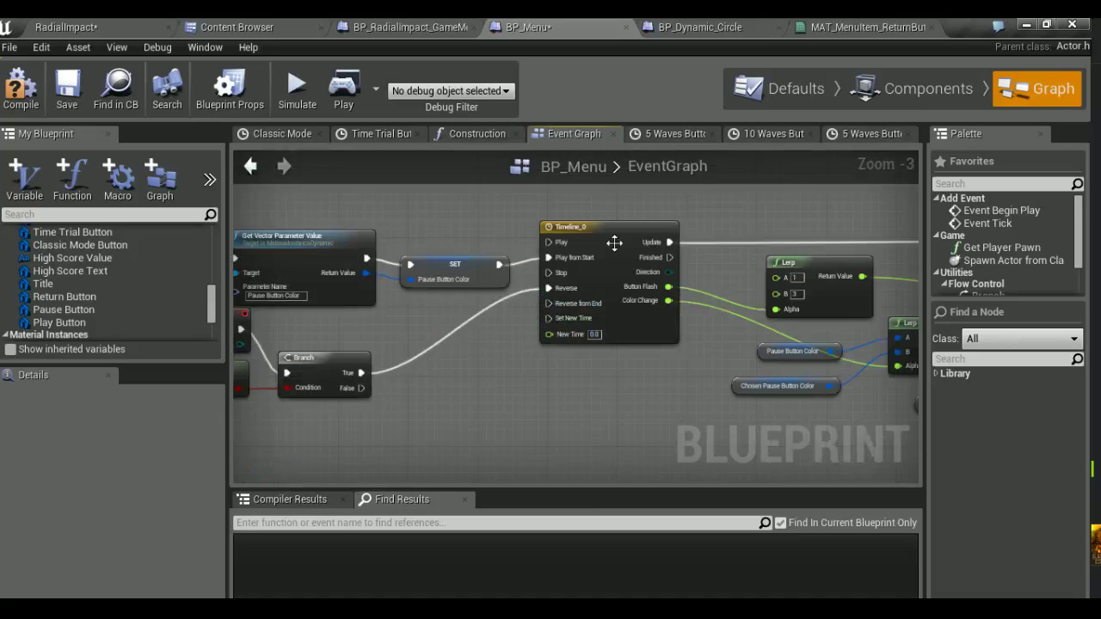
{"action": "left_click", "coordinate": [593, 249]}
{"action": "key", "text": "F2"}
{"action": "type", "text": "pon Co"}
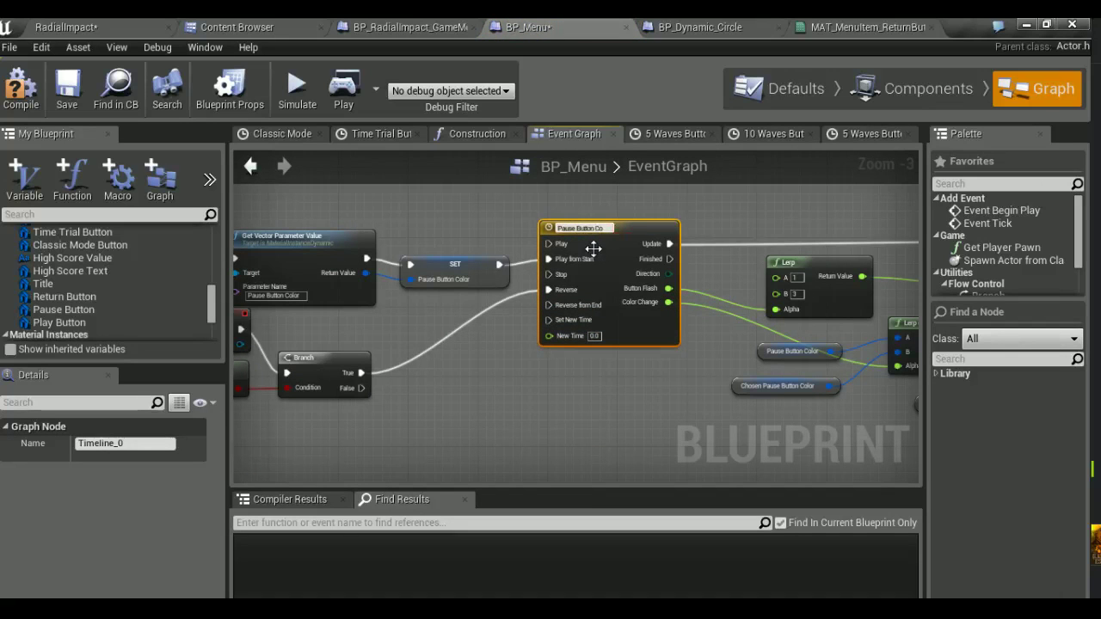
{"action": "type", "text": "imation"}
{"action": "key", "text": "Return"}
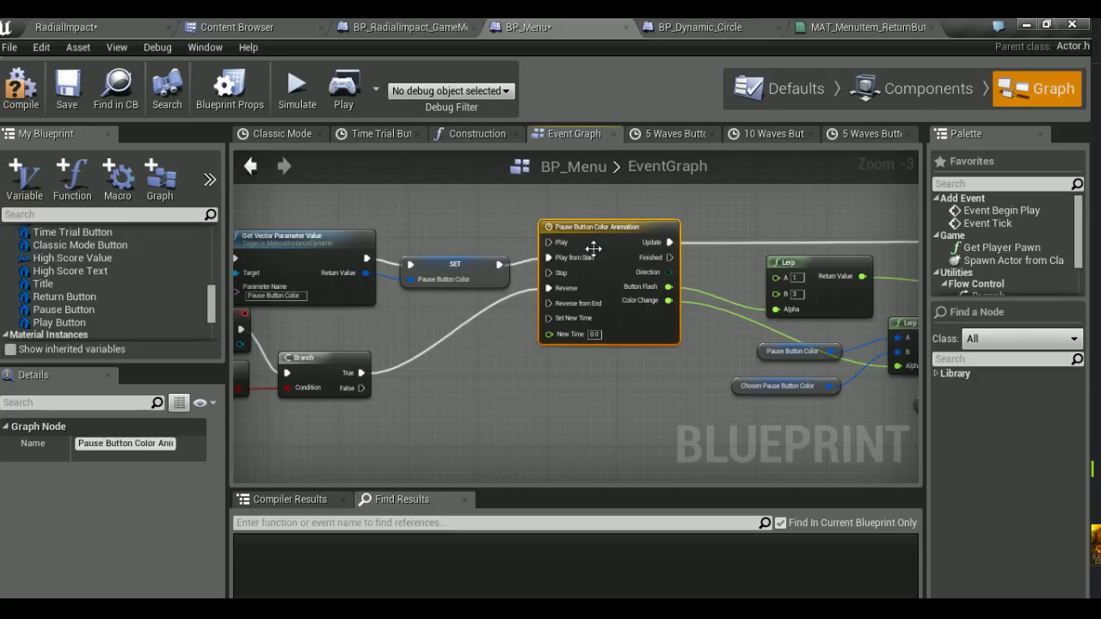
Start renaming the Timeline_2 node to Return Button Color Animation
{"action": "scroll", "coordinate": [753, 309], "scroll_direction": "down", "scroll_amount": 6}
{"action": "right_click_drag", "start_coordinate": [745, 341], "coordinate": [479, 450]}
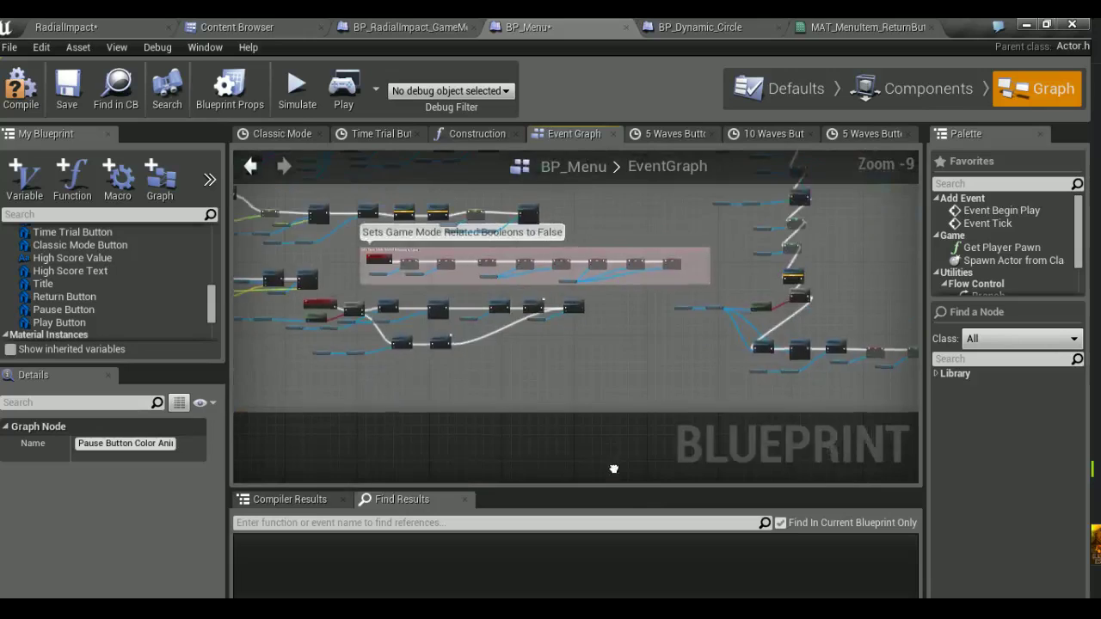
{"action": "scroll", "coordinate": [714, 274], "scroll_direction": "up", "scroll_amount": 2}
{"action": "scroll", "coordinate": [714, 273], "scroll_direction": "up", "scroll_amount": 4}
{"action": "left_click", "coordinate": [684, 230]}
{"action": "double_click", "coordinate": [684, 229]}
{"action": "type", "text": "Retur"}
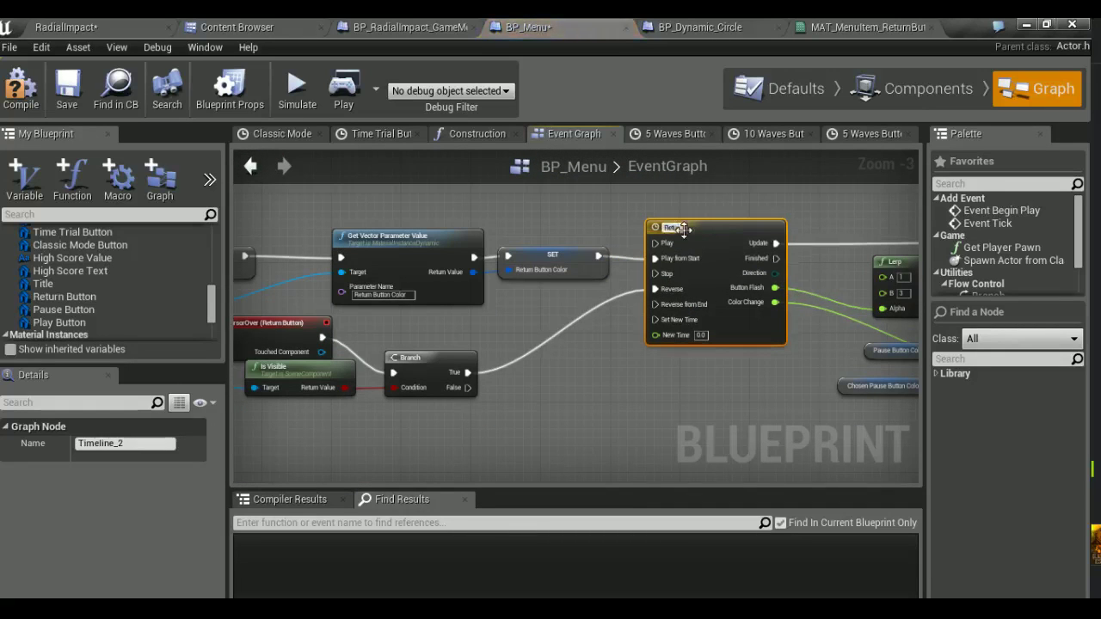
{"action": "type", "text": " Button Colo"}
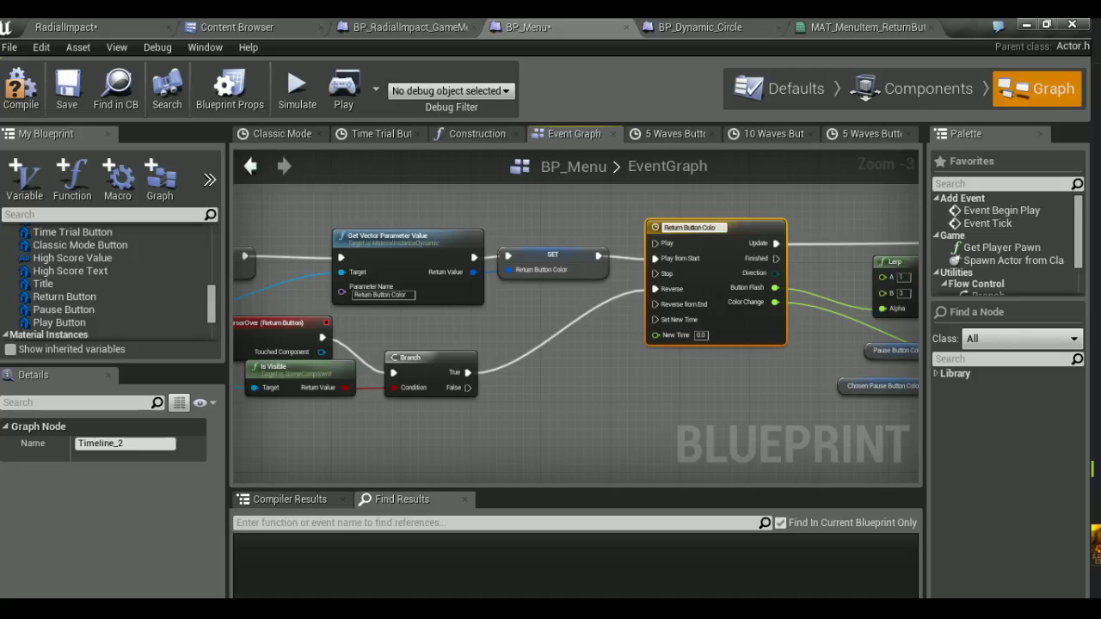
{"action": "type", "text": "r Animation"}
Confirm the Return Button Color Animation name and delete the two Pause colour getters
{"action": "key", "text": "Return"}
{"action": "right_click_drag", "start_coordinate": [777, 371], "coordinate": [507, 358]}
{"action": "left_click_drag", "start_coordinate": [574, 331], "coordinate": [650, 384]}
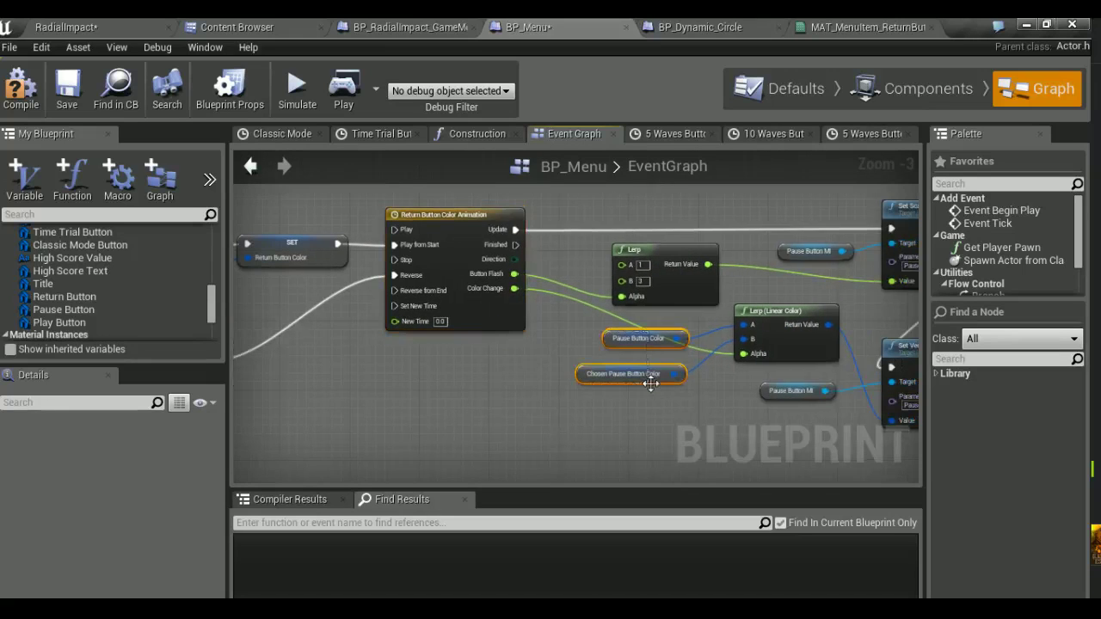
{"action": "key", "text": "Delete"}
Feed Return Button Color and Chosen Return Button Color into the Lerp, and delete Pause Button MI
{"action": "scroll", "coordinate": [127, 289], "scroll_direction": "up", "scroll_amount": 5}
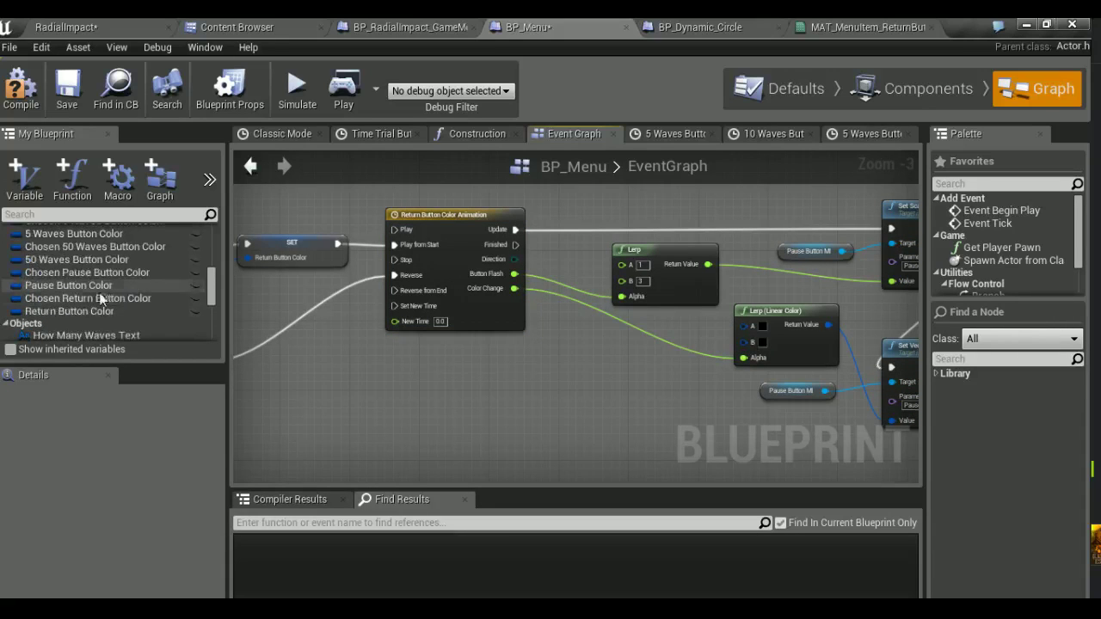
{"action": "left_click", "coordinate": [65, 312]}
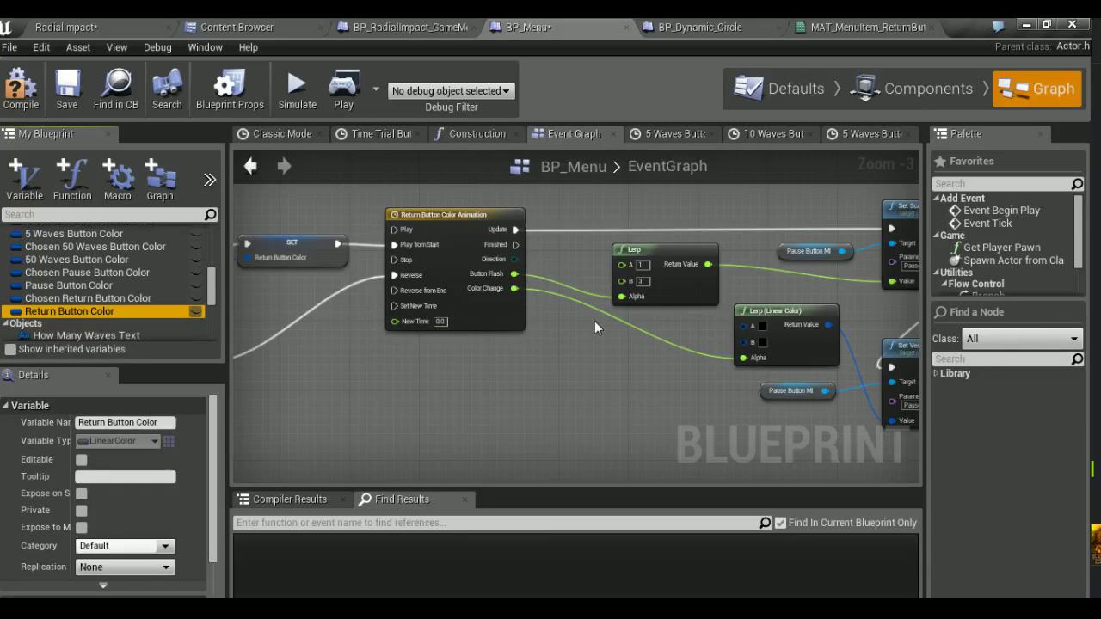
{"action": "left_click_drag", "start_coordinate": [650, 334], "coordinate": [743, 325], "text": "ctrl"}
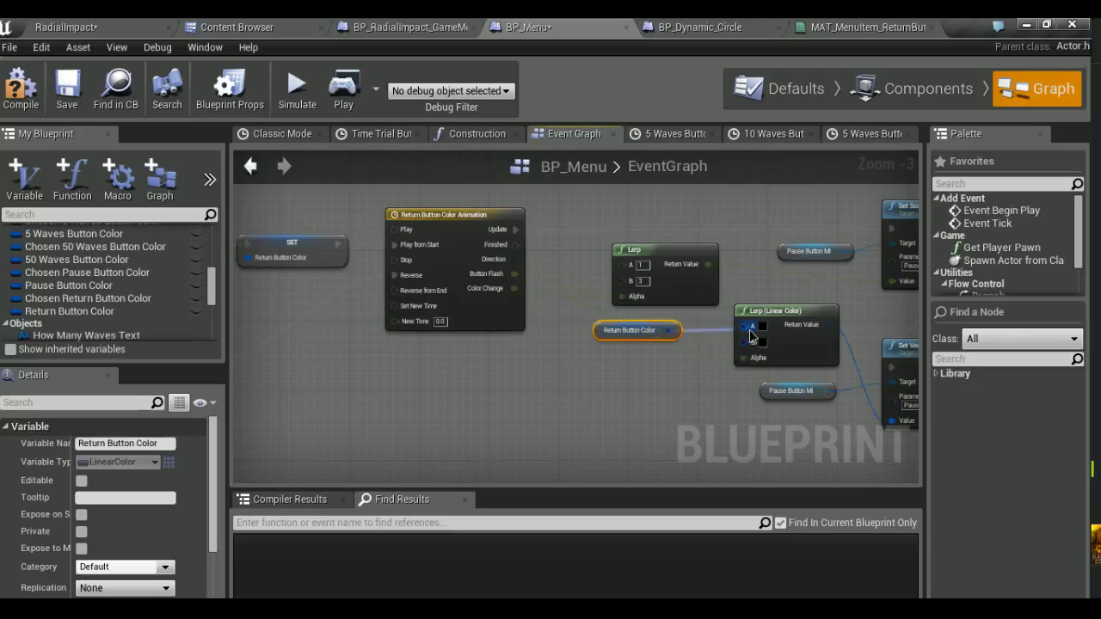
{"action": "left_click", "coordinate": [93, 298]}
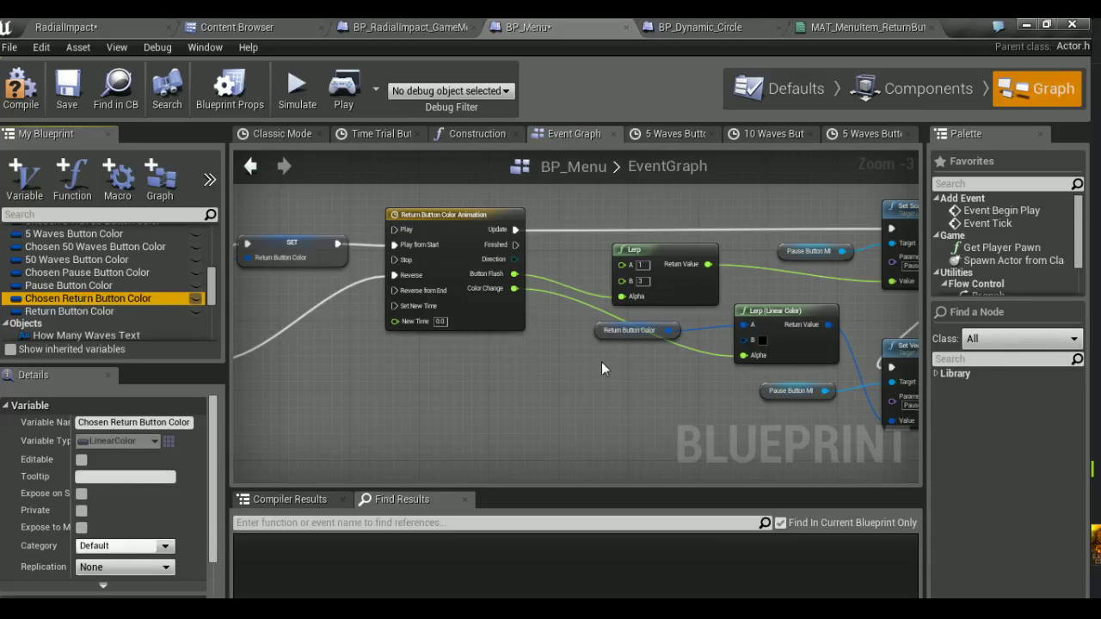
{"action": "left_click_drag", "start_coordinate": [603, 362], "coordinate": [603, 362], "text": "ctrl"}
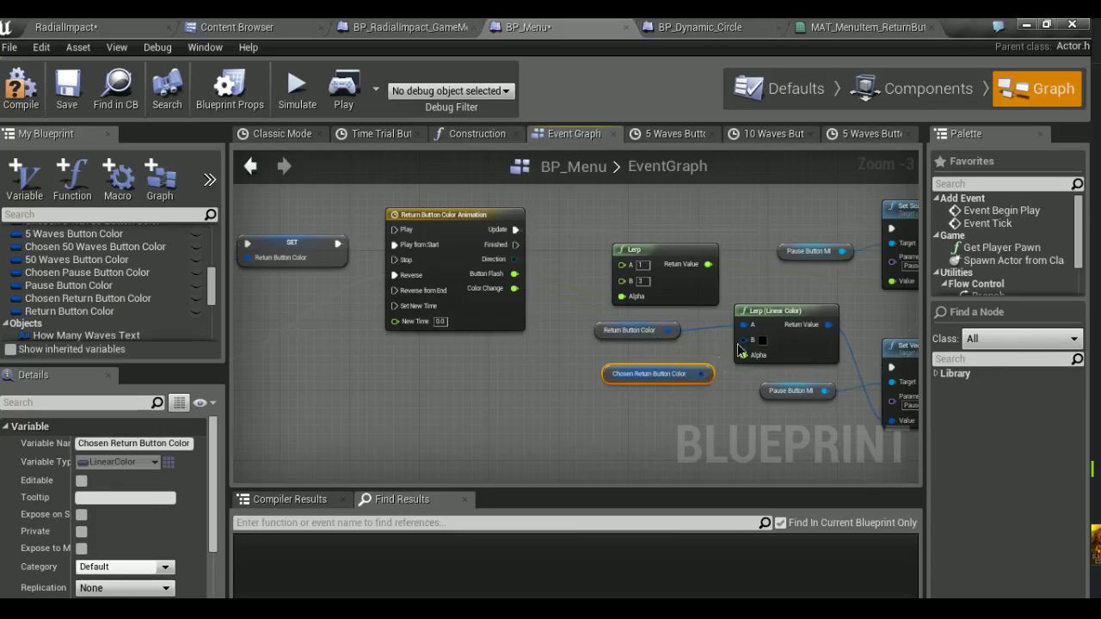
{"action": "right_click_drag", "start_coordinate": [738, 350], "coordinate": [644, 372]}
{"action": "left_click_drag", "start_coordinate": [644, 372], "coordinate": [699, 386]}
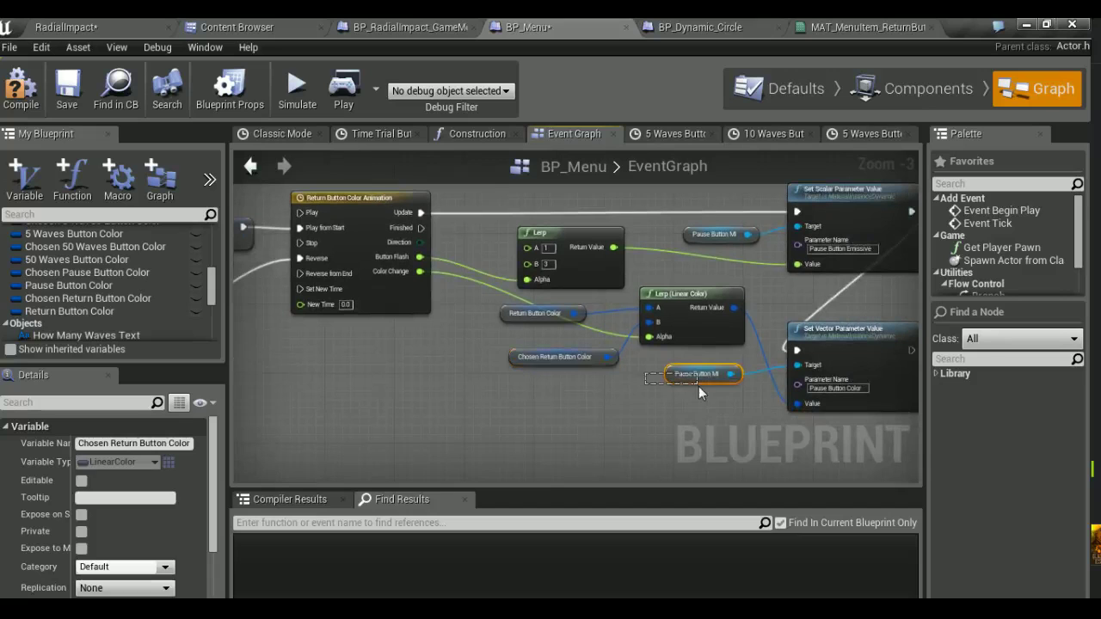
{"action": "key", "text": "Delete"}
{"action": "left_click_drag", "start_coordinate": [211, 288], "coordinate": [216, 320]}
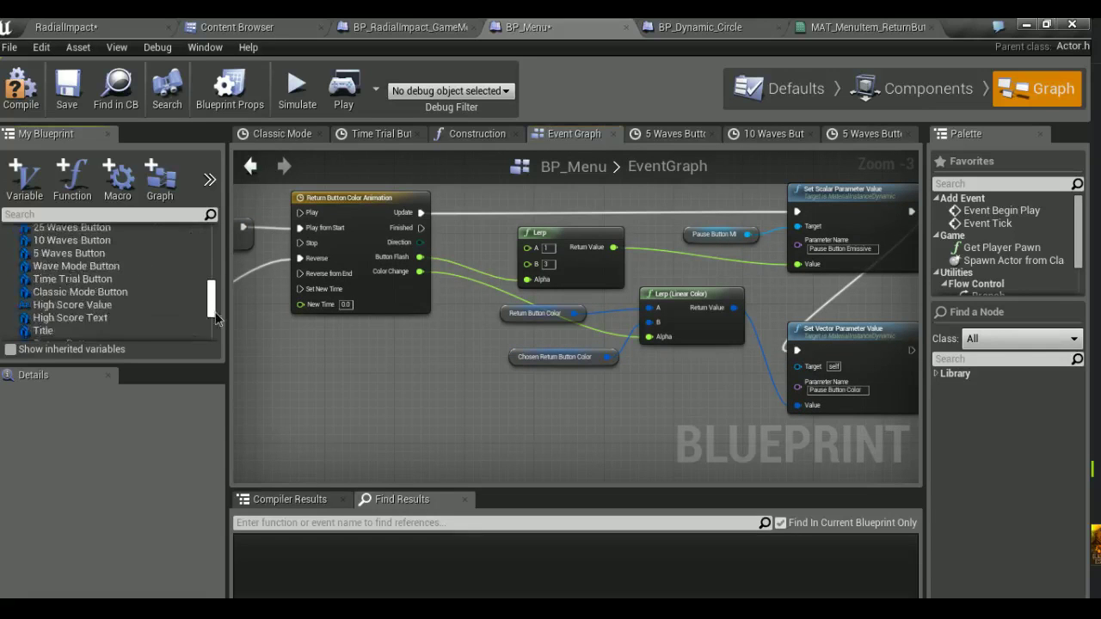
Wire a Return Button MI getter into the Set Vector Parameter Value's Target
{"action": "scroll", "coordinate": [138, 278], "scroll_direction": "down", "scroll_amount": 1}
{"action": "scroll", "coordinate": [138, 278], "scroll_direction": "up", "scroll_amount": 1}
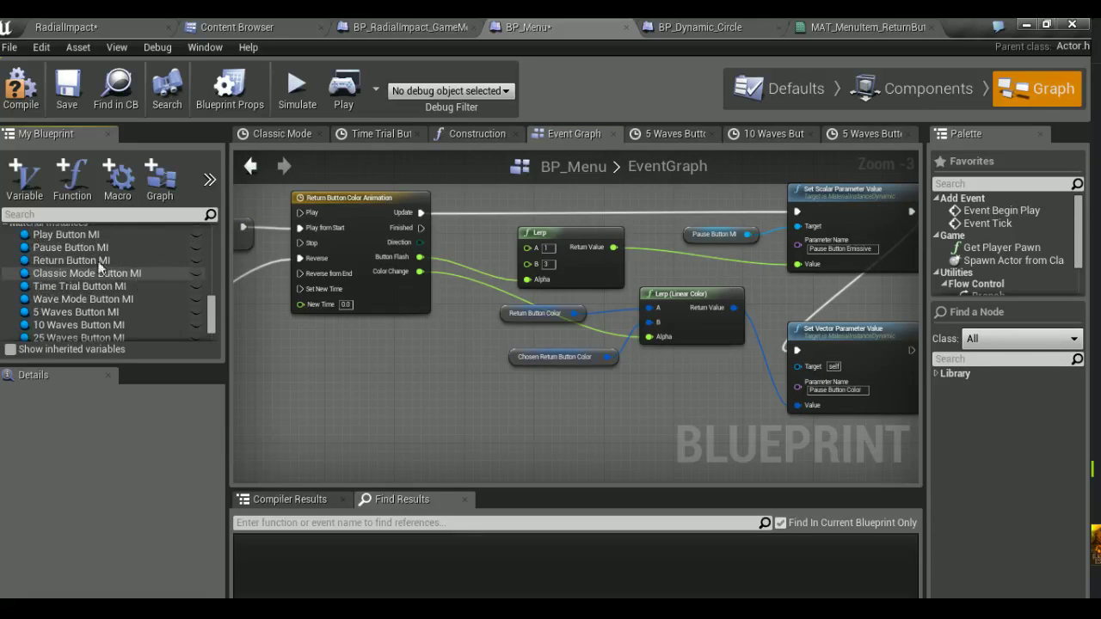
{"action": "left_click", "coordinate": [86, 248]}
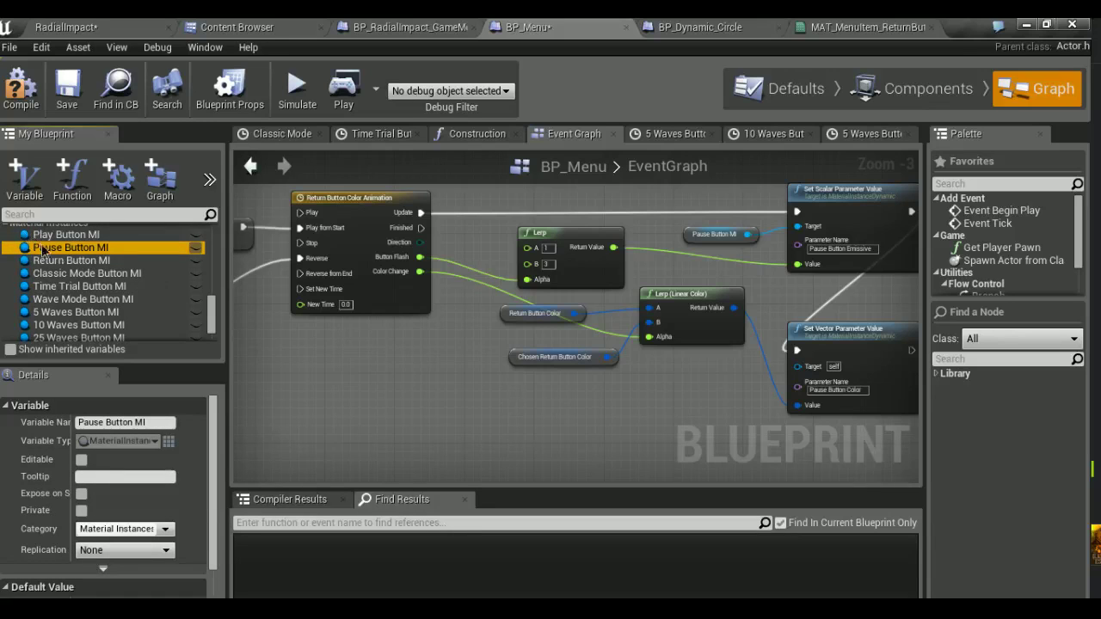
{"action": "left_click", "coordinate": [73, 260]}
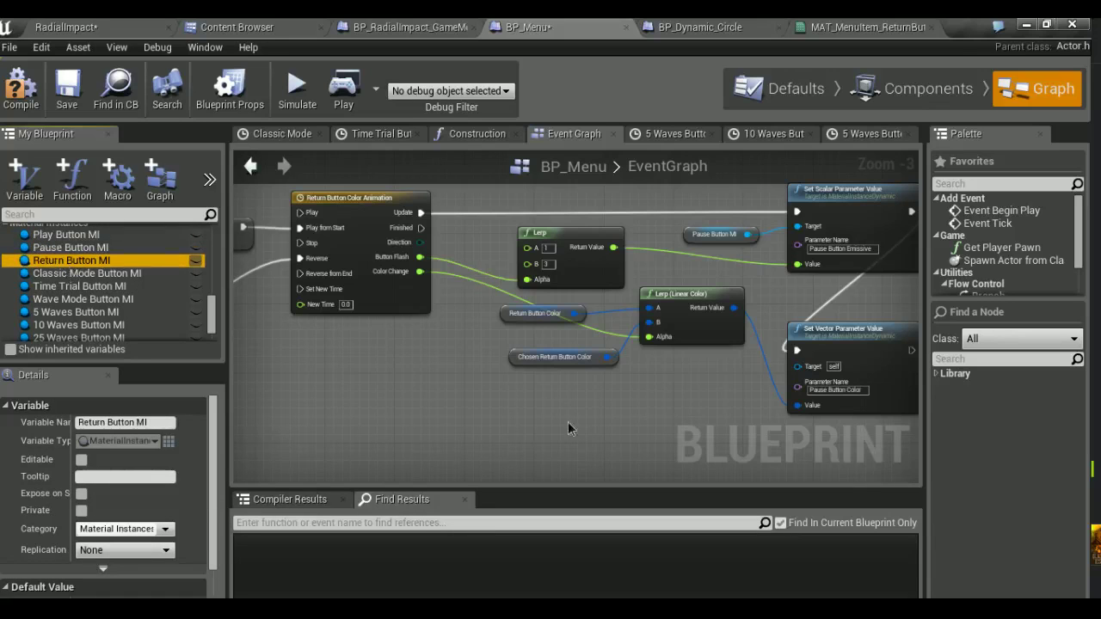
{"action": "mouse_move", "coordinate": [671, 400]}
{"action": "left_mouse_down"}
{"action": "mouse_move", "coordinate": [793, 388]}
{"action": "mouse_move", "coordinate": [797, 365]}
{"action": "left_mouse_up"}
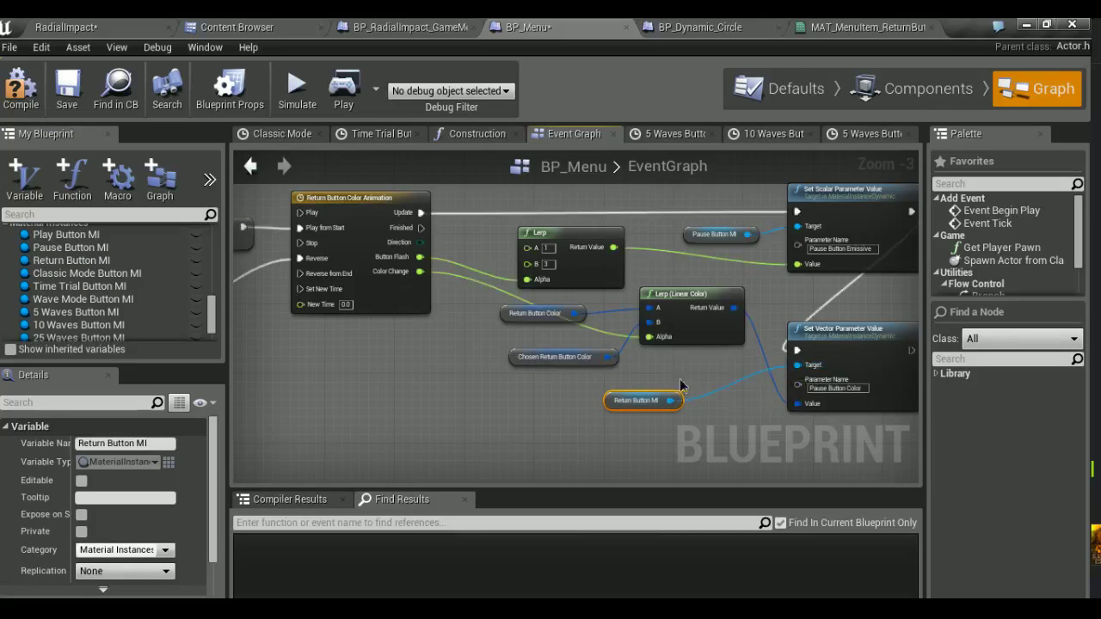
{"action": "right_click_drag", "start_coordinate": [680, 383], "coordinate": [532, 419]}
{"action": "left_click_drag", "start_coordinate": [528, 427], "coordinate": [601, 398]}
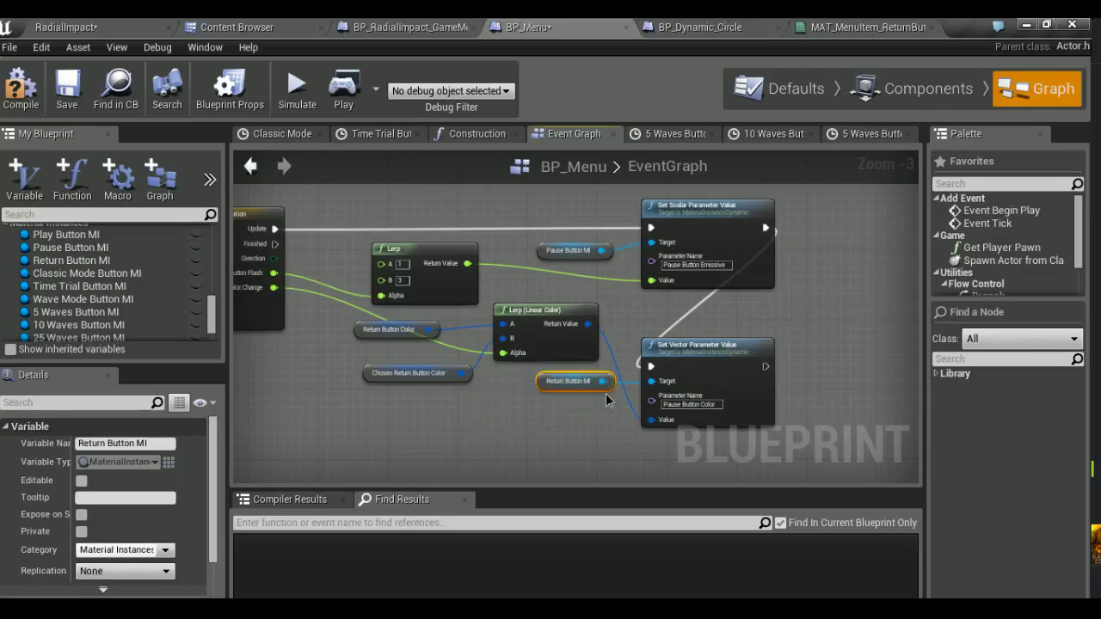
Retarget the scalar setter to Return Button MI and rename its parameter to Return Button Emissive
{"action": "left_click", "coordinate": [571, 251]}
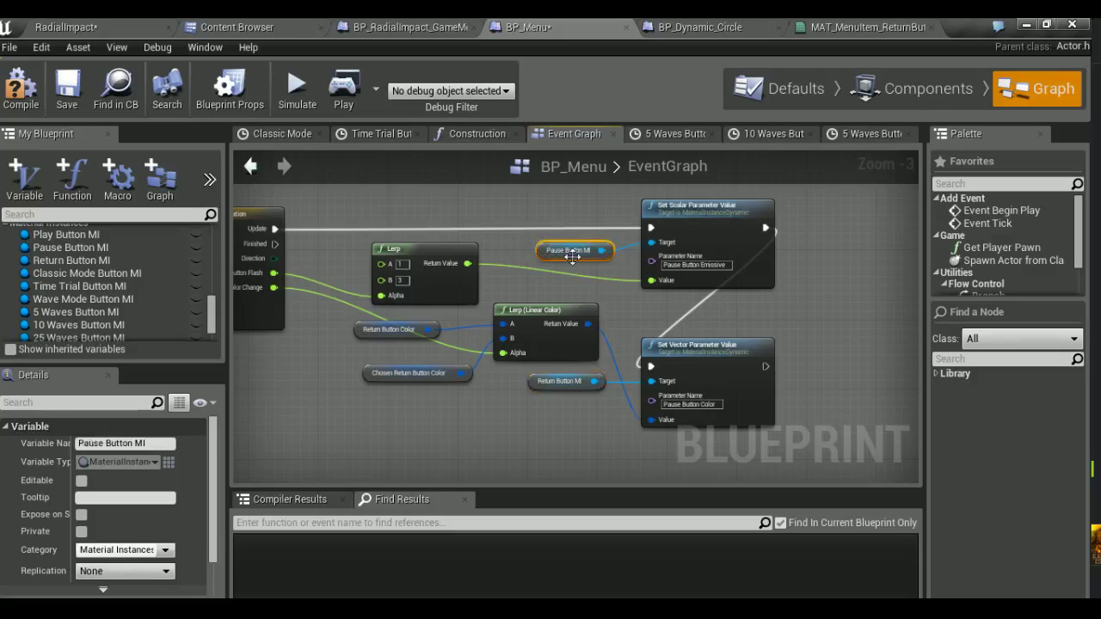
{"action": "key", "text": "Delete"}
{"action": "key", "text": "ctrl+v"}
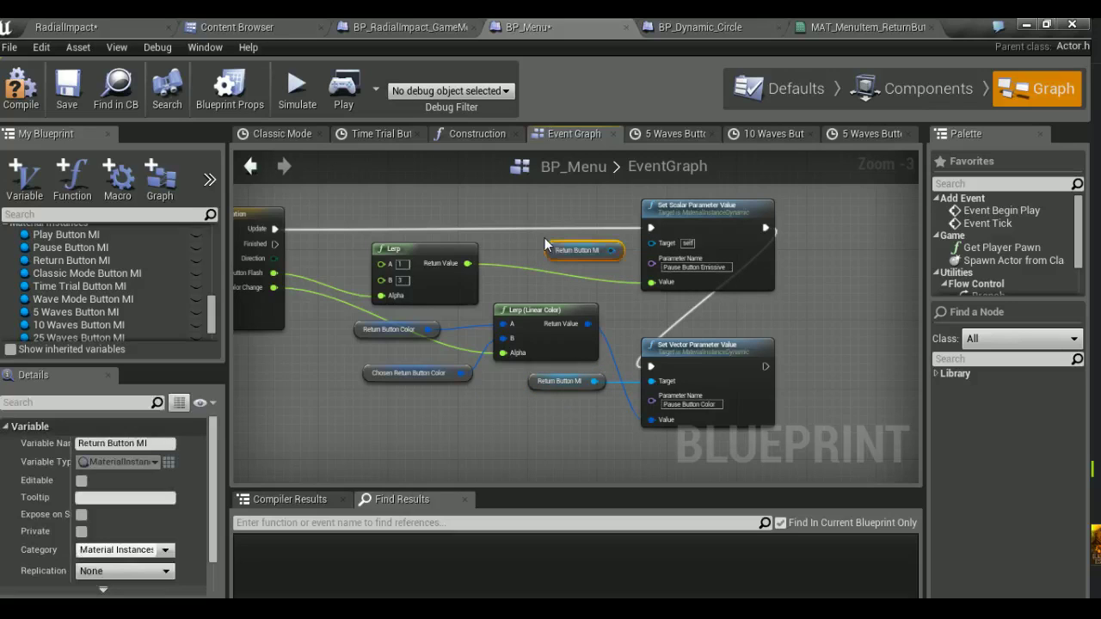
{"action": "mouse_move", "coordinate": [611, 250]}
{"action": "left_mouse_down"}
{"action": "mouse_move", "coordinate": [651, 249]}
{"action": "mouse_move", "coordinate": [602, 242]}
{"action": "left_mouse_up"}
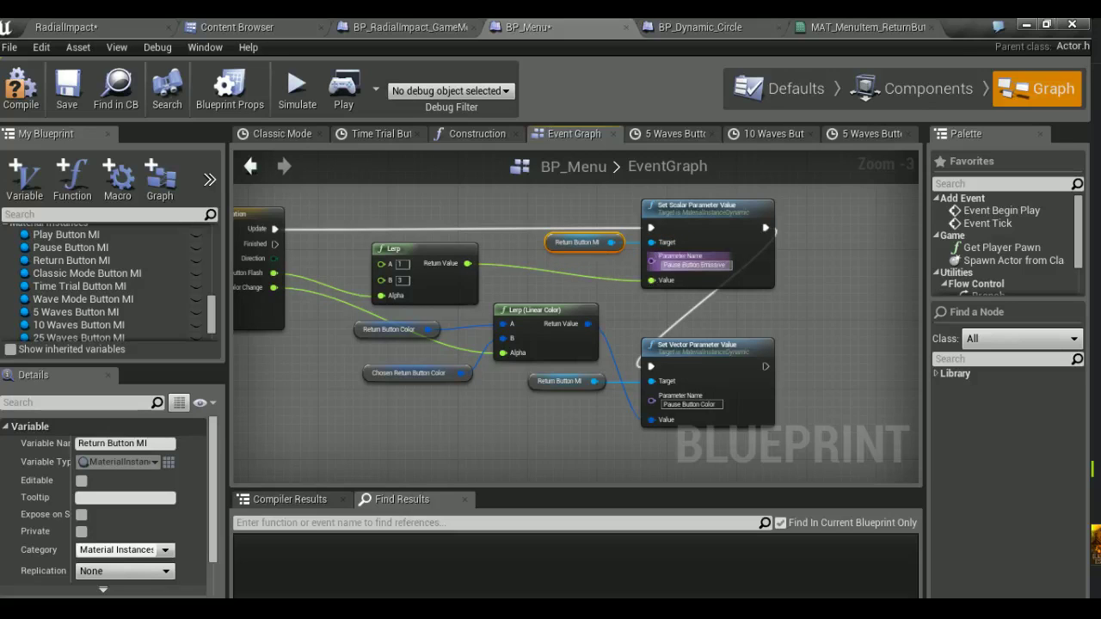
{"action": "type", "text": "Return"}
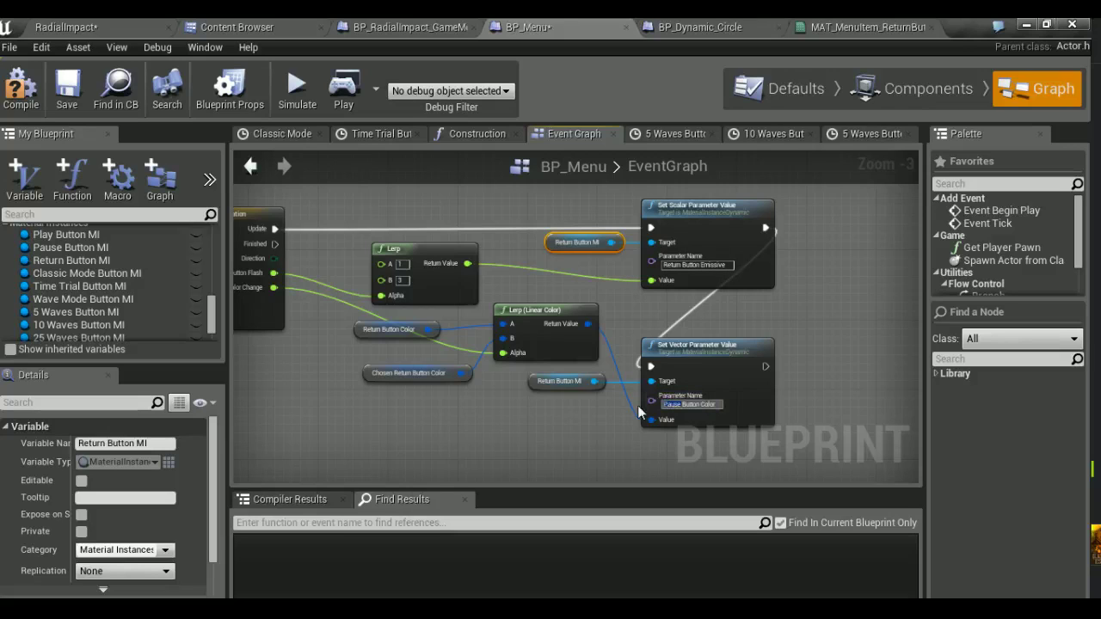
{"action": "type", "text": "Return"}
{"action": "scroll", "coordinate": [637, 405], "scroll_direction": "down", "scroll_amount": 5}
{"action": "scroll", "coordinate": [559, 366], "scroll_direction": "up", "scroll_amount": 5}
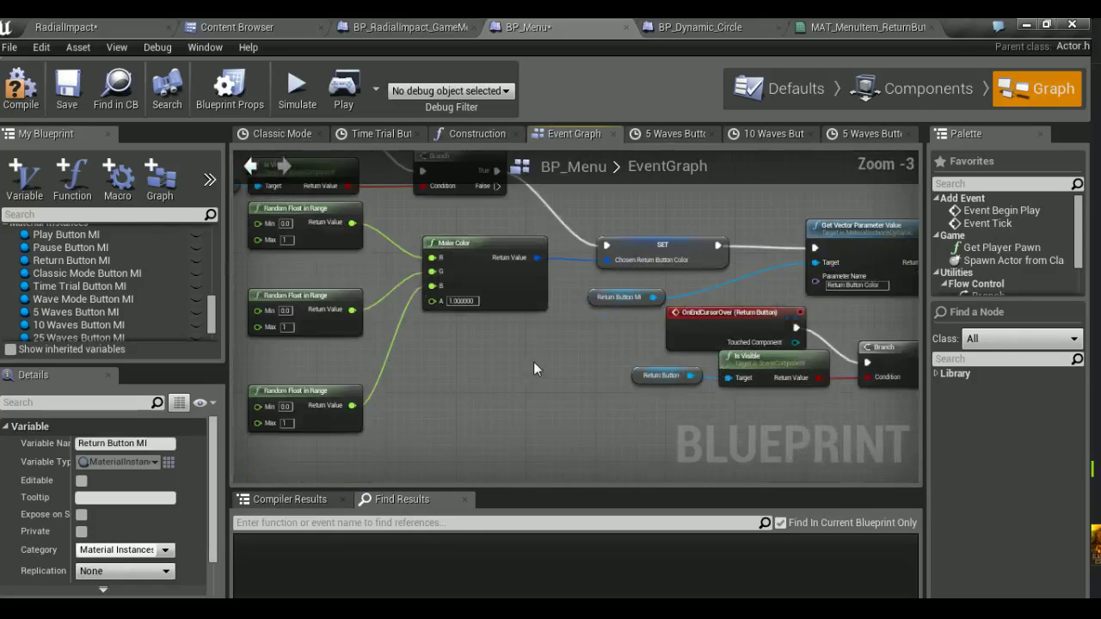
{"action": "scroll", "coordinate": [507, 348], "scroll_direction": "up", "scroll_amount": 2}
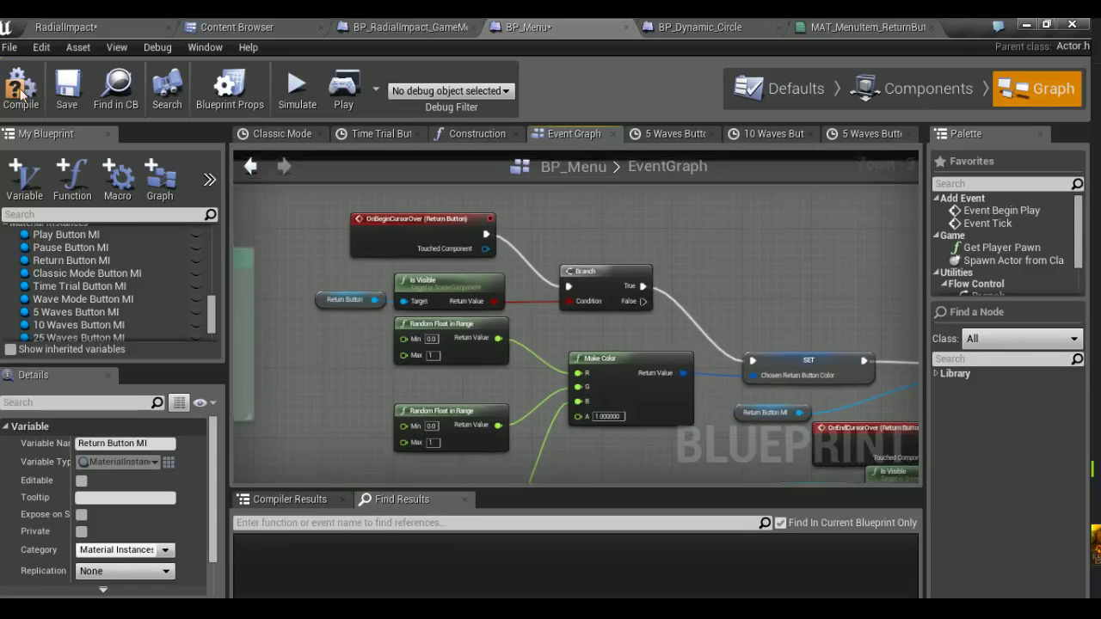
Compile BP_Menu and save all modified assets
{"action": "left_click", "coordinate": [26, 86]}
{"action": "left_click", "coordinate": [66, 26]}
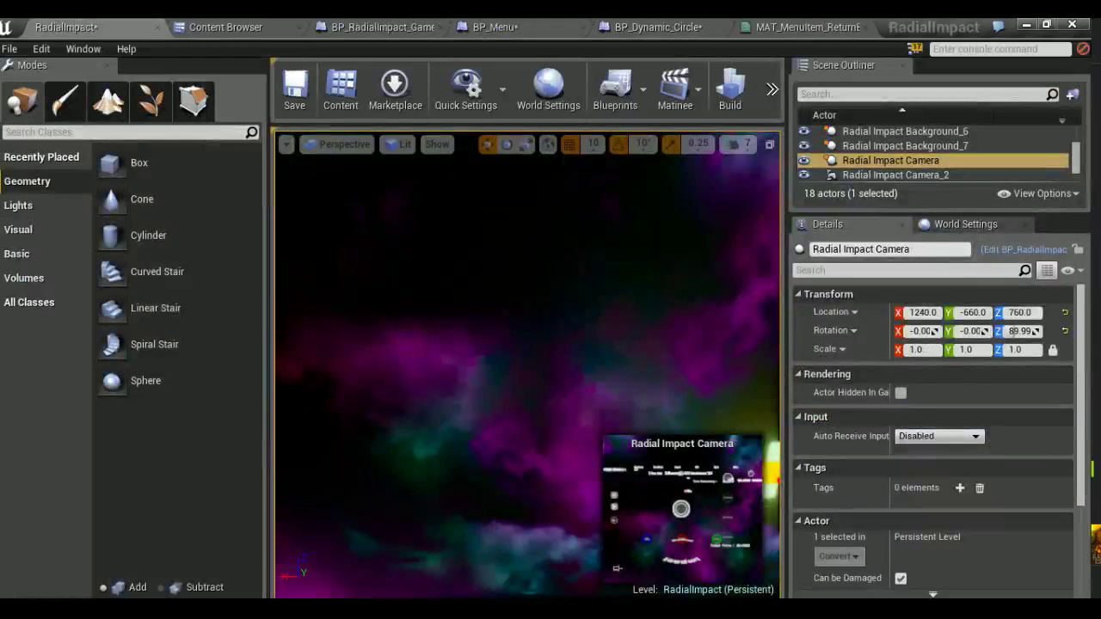
{"action": "key", "text": "ctrl+shift+s"}
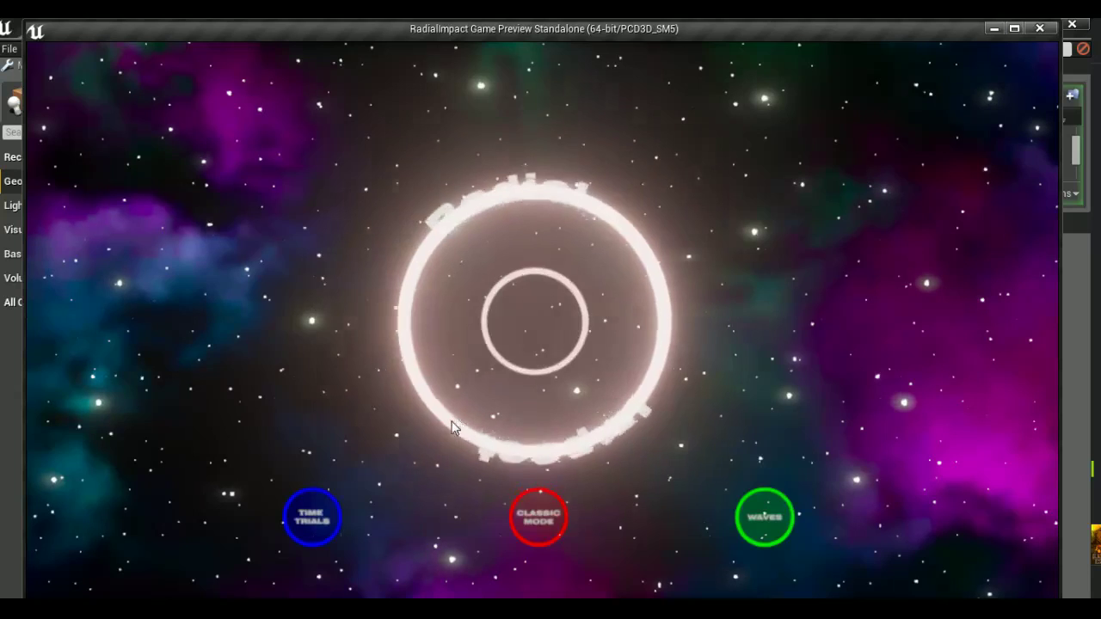
Test the return button's hover glow in a Waves mode game preview, then close it and return to BP_Menu
{"action": "left_click", "coordinate": [749, 515]}
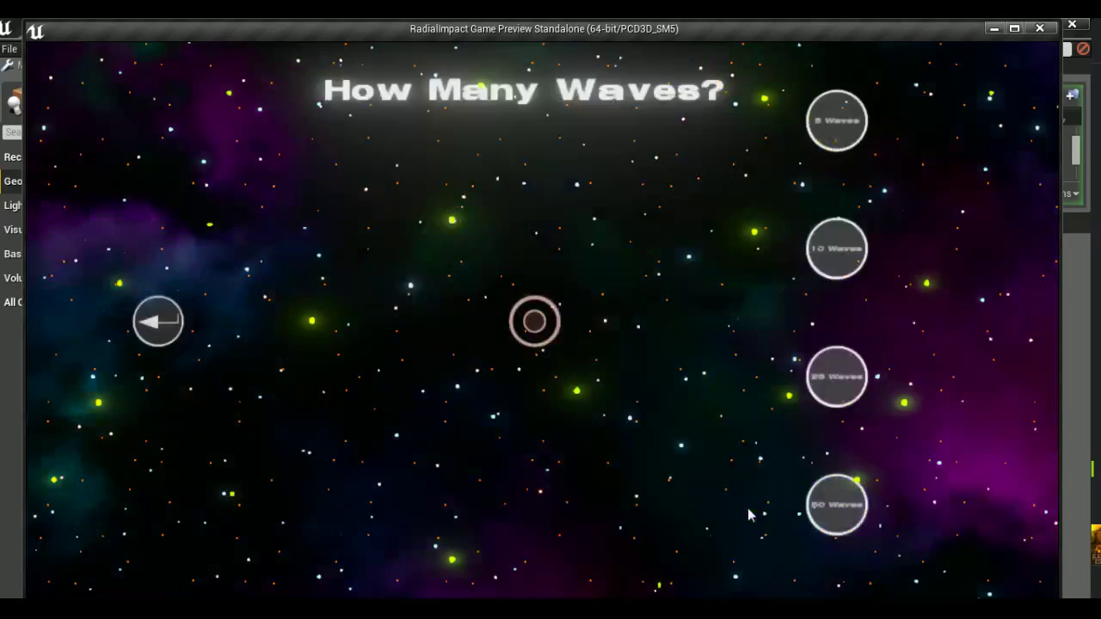
{"action": "left_click", "coordinate": [835, 376]}
{"action": "left_click", "coordinate": [138, 391]}
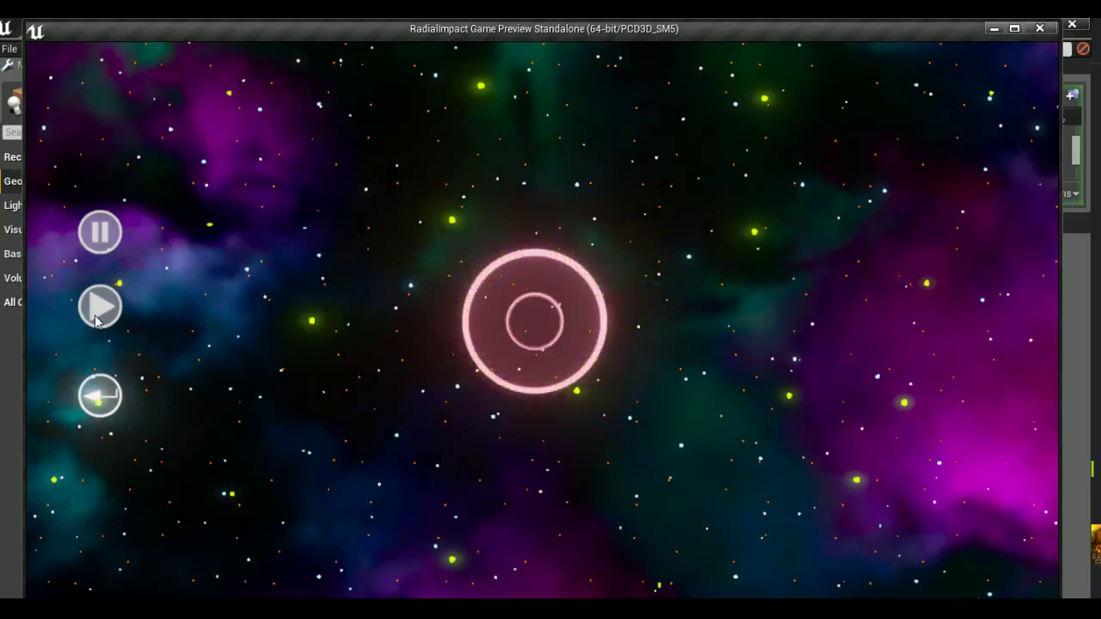
{"action": "left_click", "coordinate": [107, 396]}
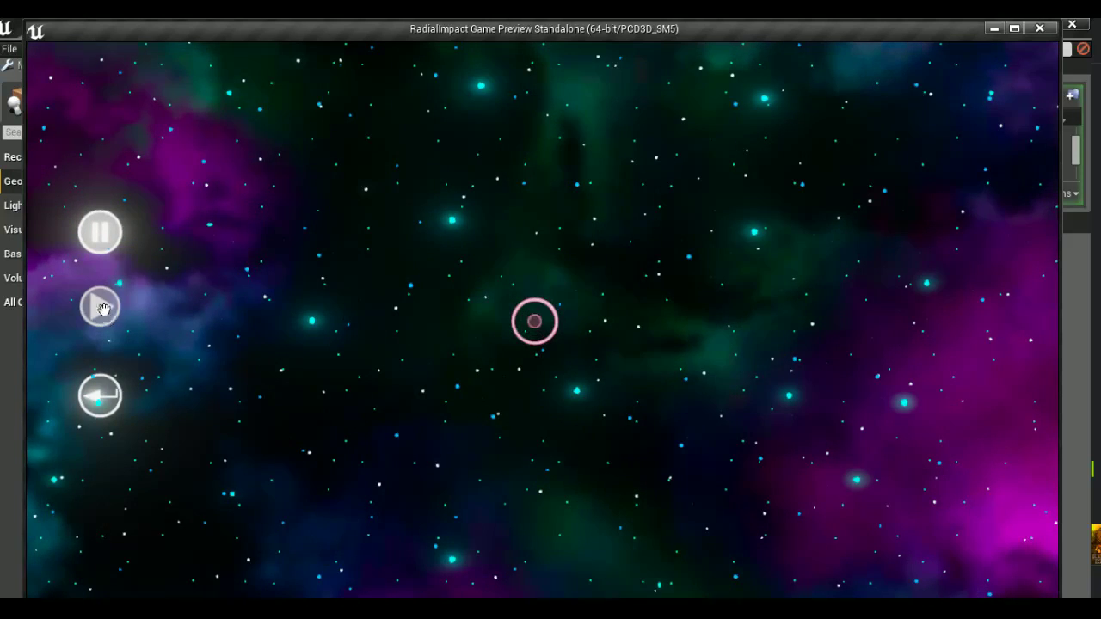
{"action": "key", "text": "Escape"}
{"action": "left_click", "coordinate": [575, 25]}
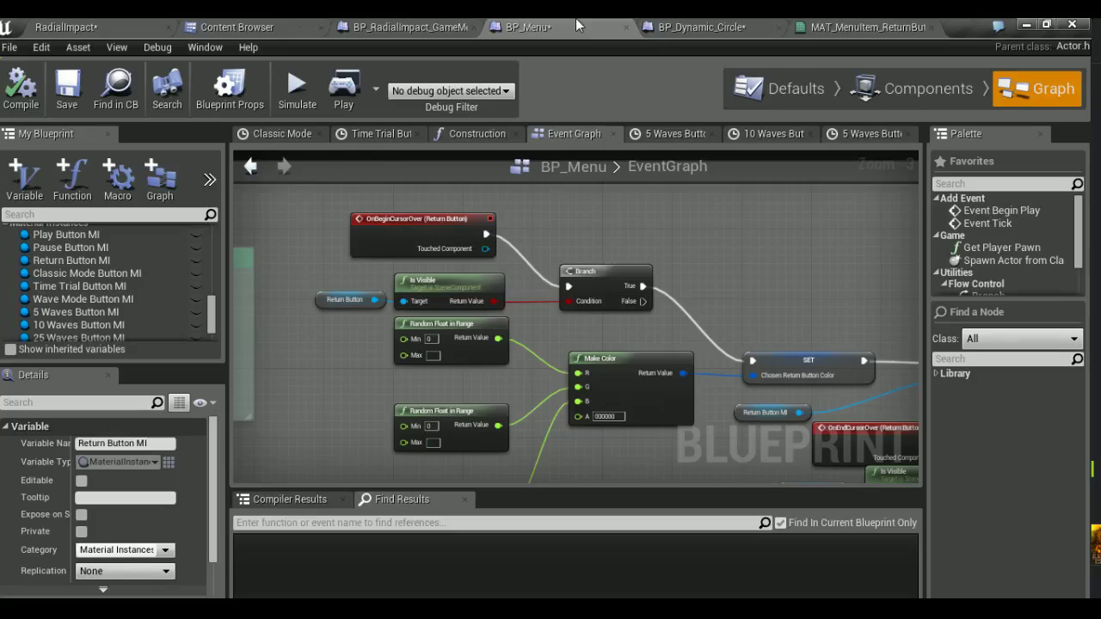
{"action": "scroll", "coordinate": [499, 248], "scroll_direction": "up", "scroll_amount": 2}
{"action": "right_click_drag", "start_coordinate": [499, 248], "coordinate": [184, 245]}
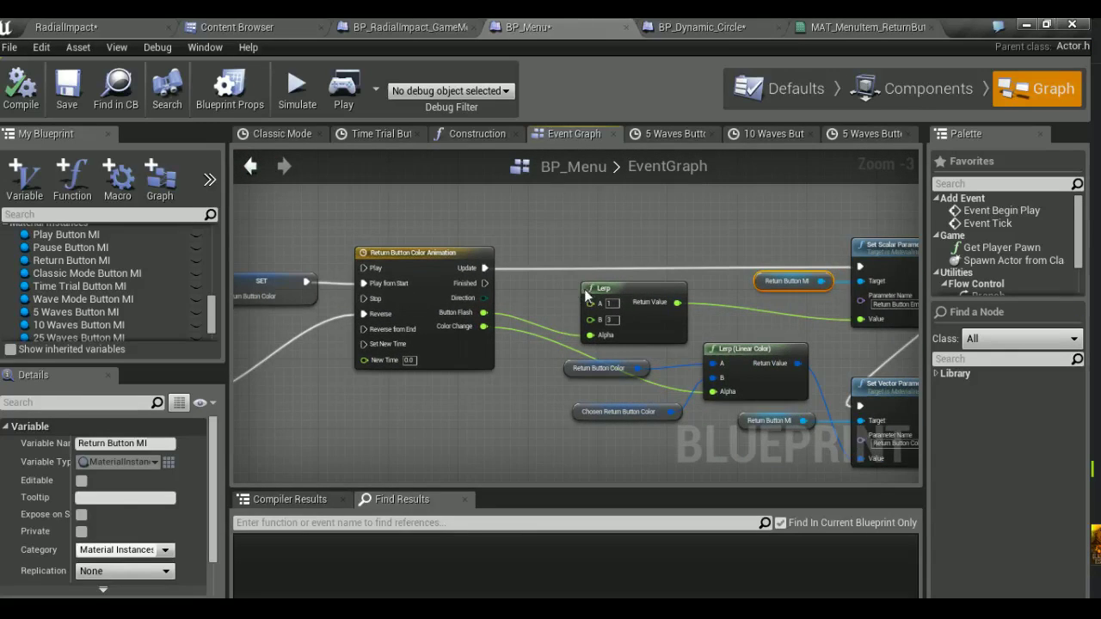
{"action": "right_click_drag", "start_coordinate": [763, 344], "coordinate": [711, 331]}
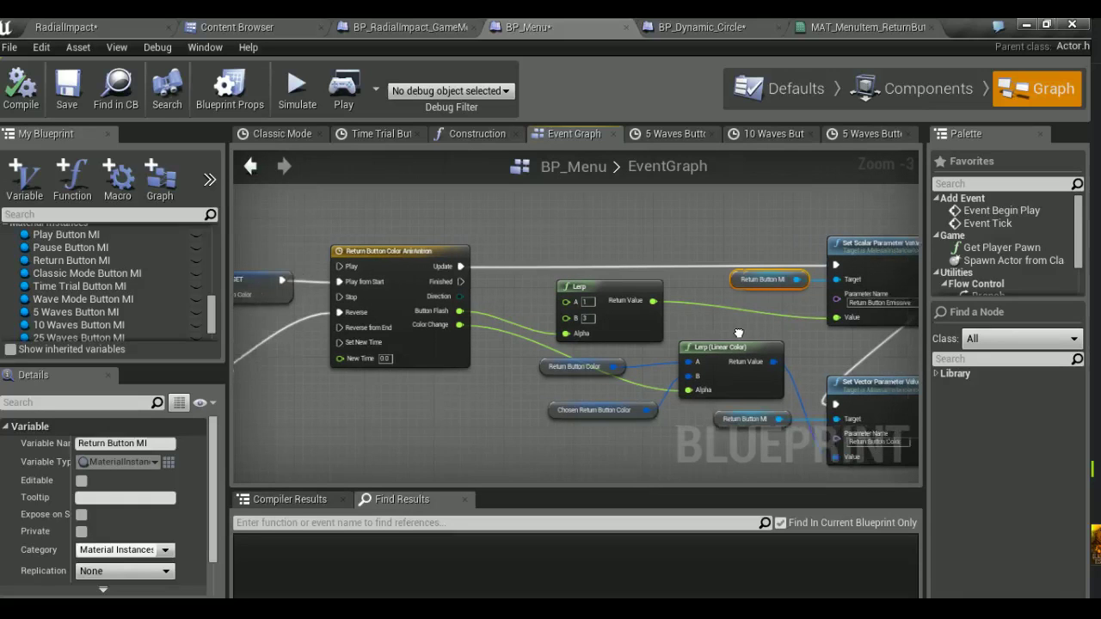
{"action": "scroll", "coordinate": [711, 330], "scroll_direction": "down", "scroll_amount": 7}
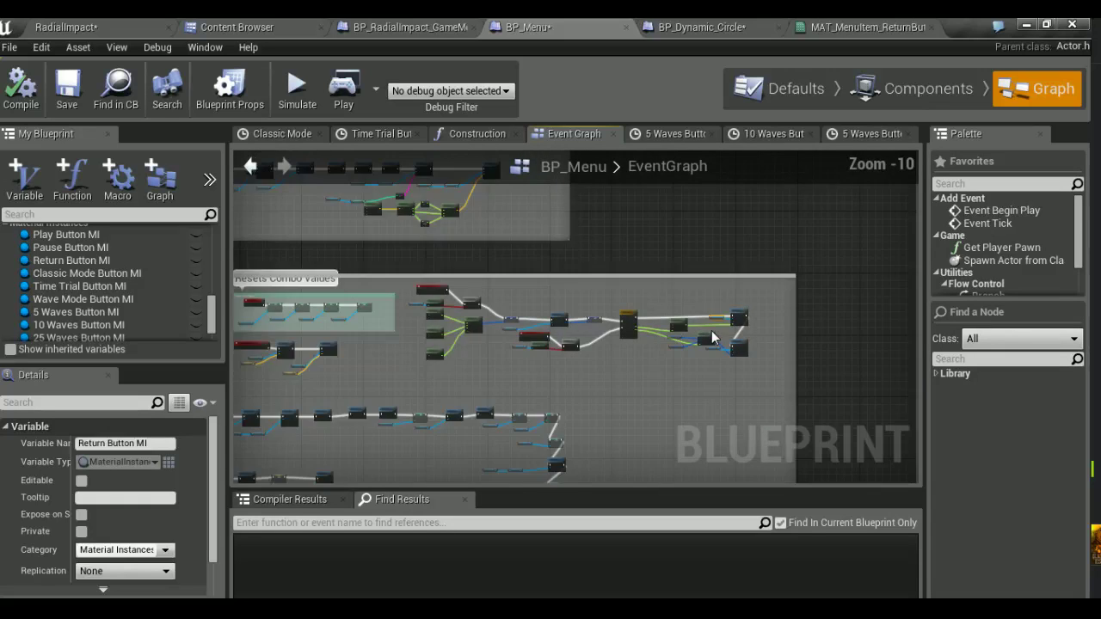
Select the OnBeginCursorOver (Return Button) hover-glow node group
{"action": "scroll", "coordinate": [655, 357], "scroll_direction": "down", "scroll_amount": 2}
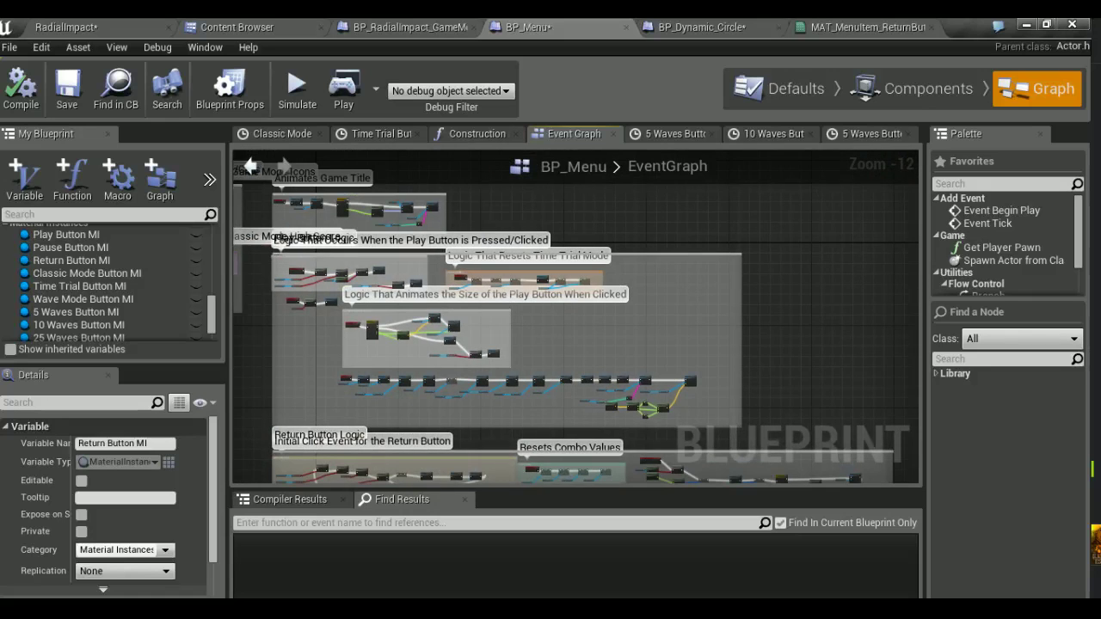
{"action": "scroll", "coordinate": [529, 338], "scroll_direction": "up", "scroll_amount": 6}
{"action": "scroll", "coordinate": [626, 357], "scroll_direction": "down", "scroll_amount": 6}
{"action": "right_click_drag", "start_coordinate": [625, 357], "coordinate": [570, 283]}
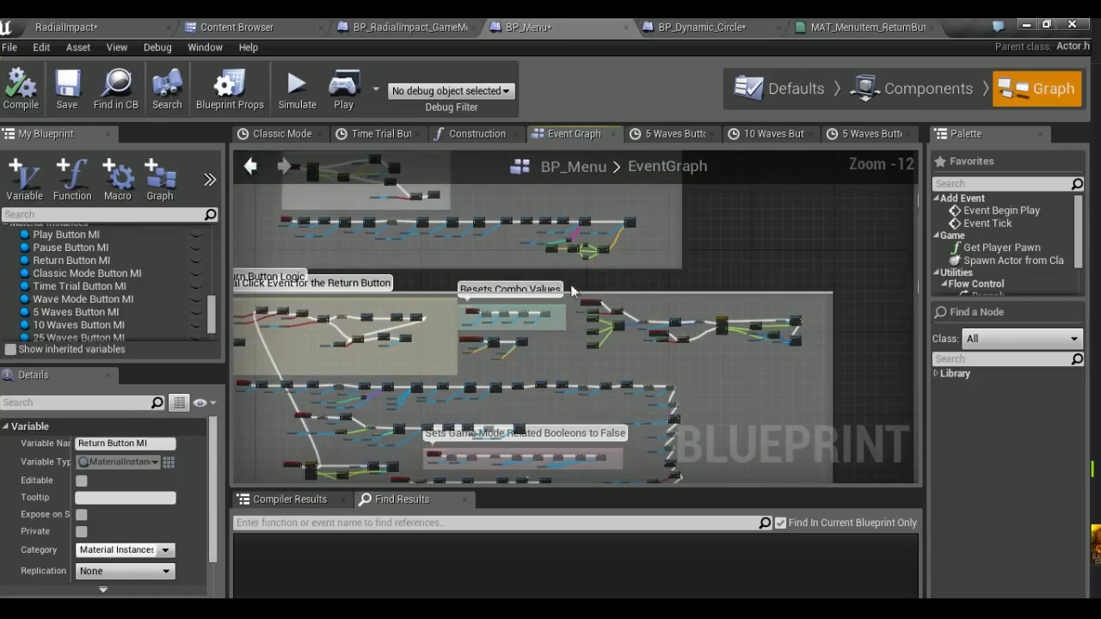
{"action": "scroll", "coordinate": [612, 337], "scroll_direction": "up", "scroll_amount": 4}
{"action": "right_click_drag", "start_coordinate": [613, 337], "coordinate": [521, 294]}
{"action": "left_click_drag", "start_coordinate": [488, 276], "coordinate": [891, 400]}
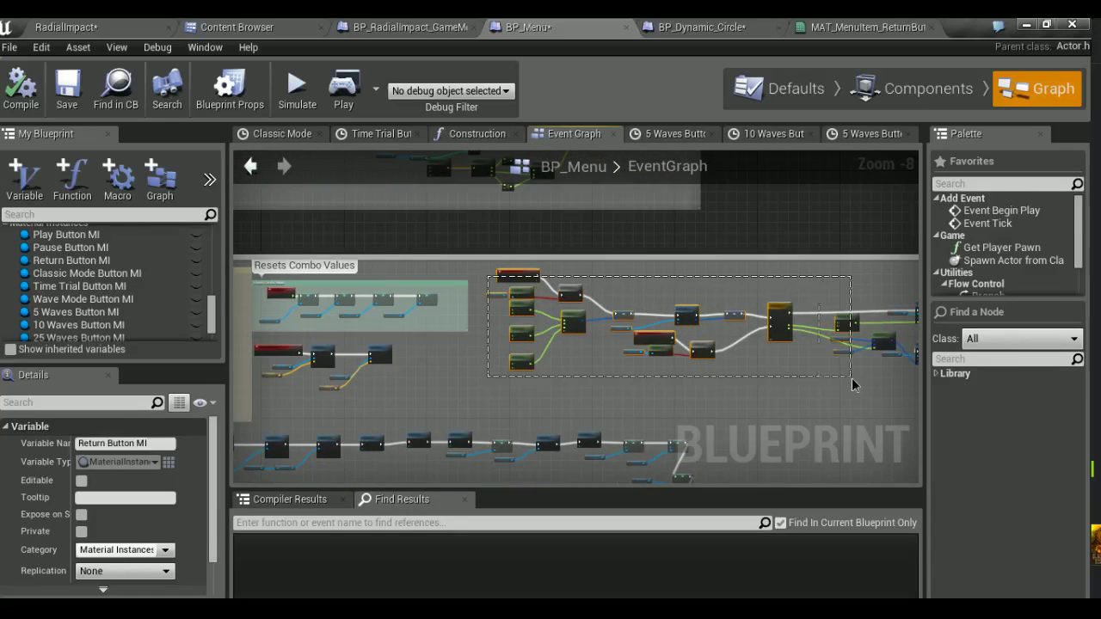
{"action": "left_click_drag", "start_coordinate": [892, 405], "coordinate": [886, 405]}
{"action": "scroll", "coordinate": [603, 400], "scroll_direction": "down", "scroll_amount": 4}
{"action": "scroll", "coordinate": [552, 357], "scroll_direction": "up", "scroll_amount": 1}
{"action": "scroll", "coordinate": [474, 305], "scroll_direction": "up", "scroll_amount": 4}
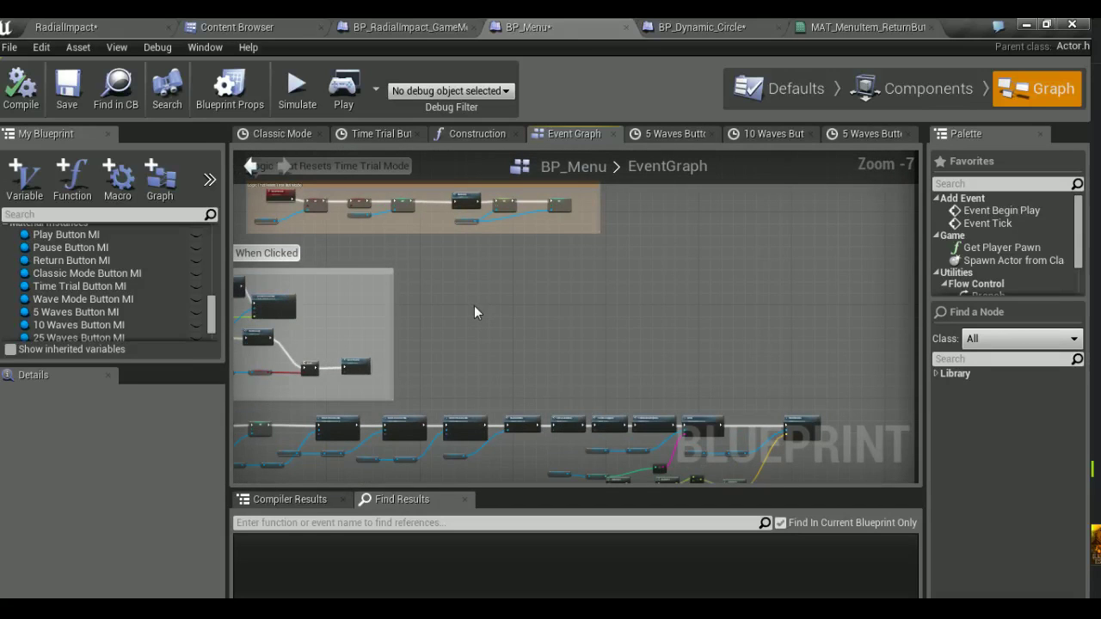
Paste a copy of the group into empty space and widen the comment box to enclose it
{"action": "key", "text": "ctrl+v"}
{"action": "left_click_drag", "start_coordinate": [487, 296], "coordinate": [638, 301]}
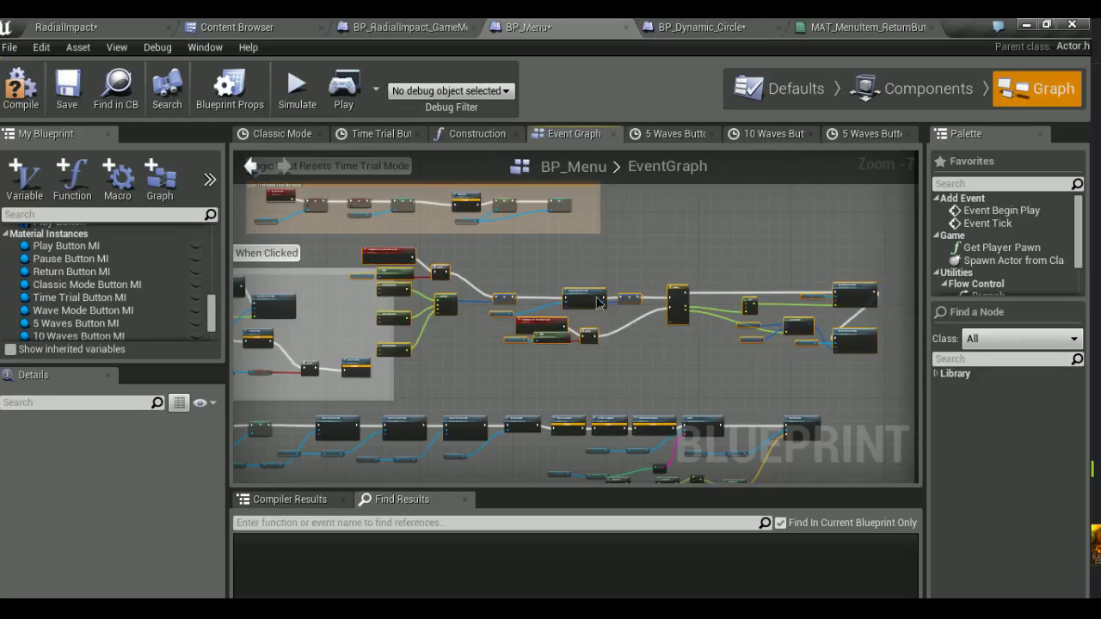
{"action": "right_click_drag", "start_coordinate": [748, 433], "coordinate": [511, 287]}
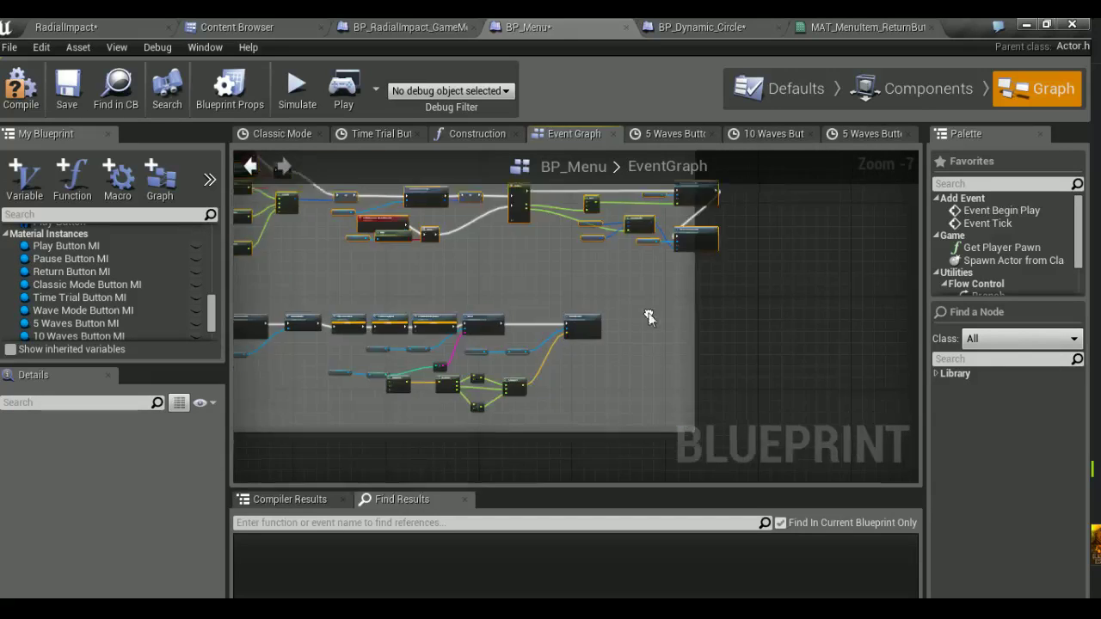
{"action": "scroll", "coordinate": [679, 401], "scroll_direction": "down", "scroll_amount": 3}
{"action": "left_click_drag", "start_coordinate": [678, 401], "coordinate": [718, 358]}
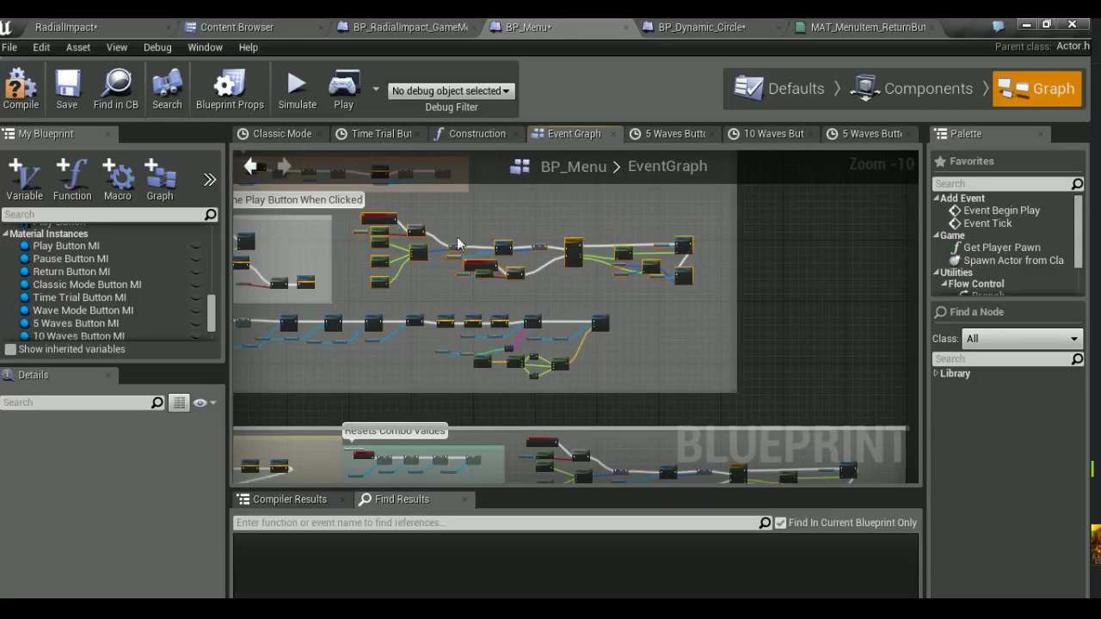
{"action": "scroll", "coordinate": [330, 217], "scroll_direction": "up", "scroll_amount": 11}
{"action": "right_click_drag", "start_coordinate": [329, 218], "coordinate": [395, 298]}
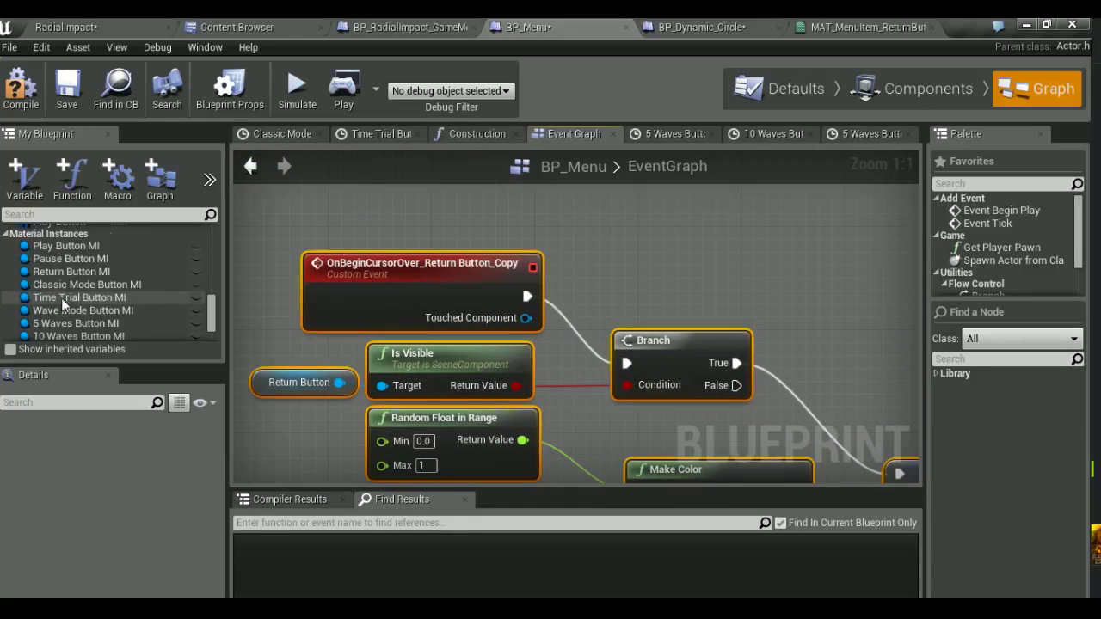
{"action": "scroll", "coordinate": [61, 297], "scroll_direction": "up", "scroll_amount": 3}
{"action": "scroll", "coordinate": [61, 298], "scroll_direction": "up", "scroll_amount": 2}
{"action": "scroll", "coordinate": [61, 298], "scroll_direction": "up", "scroll_amount": 2}
{"action": "scroll", "coordinate": [72, 269], "scroll_direction": "down", "scroll_amount": 3}
Replace the copied custom event with an OnBeginCursorOver (Play Button) event wired to the Branch
{"action": "left_click", "coordinate": [51, 325]}
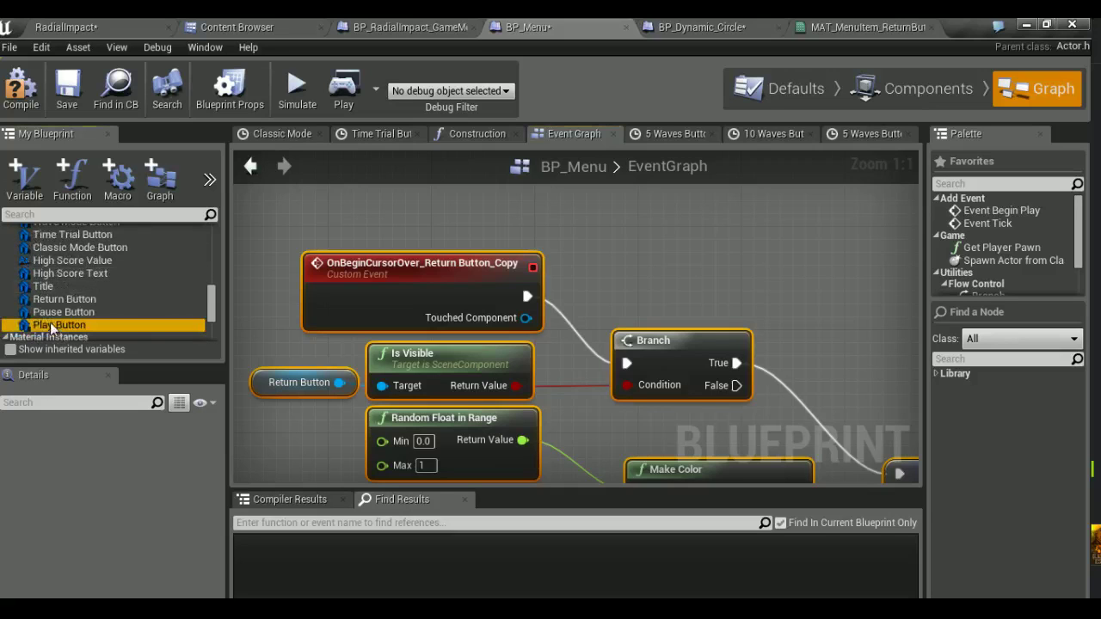
{"action": "right_click", "coordinate": [391, 211]}
{"action": "type", "text": "begin"}
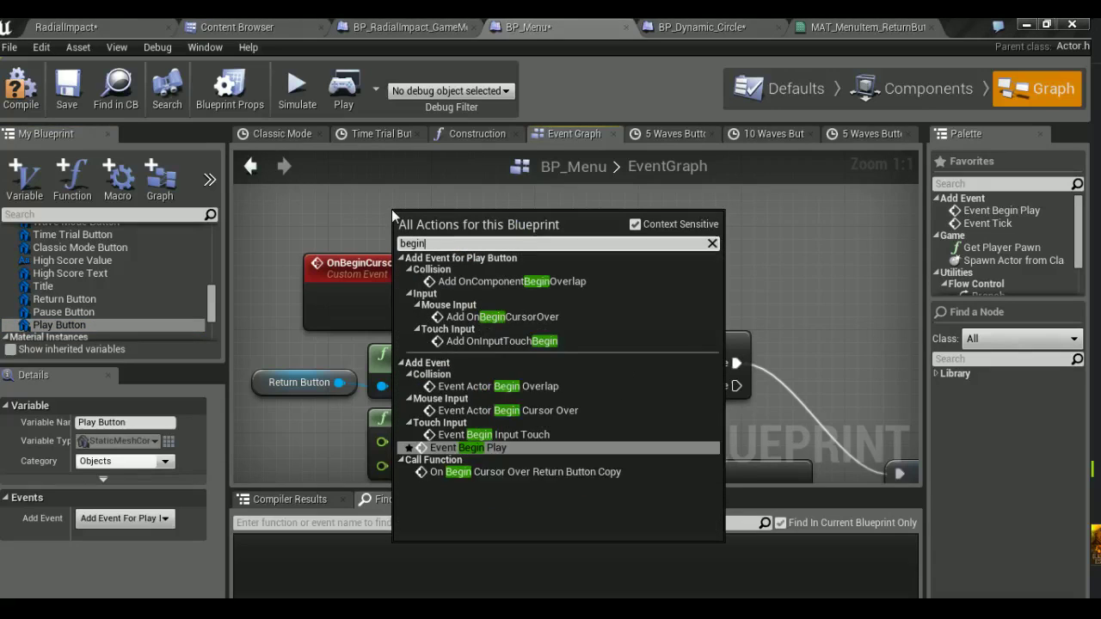
{"action": "type", "text": " cursor"}
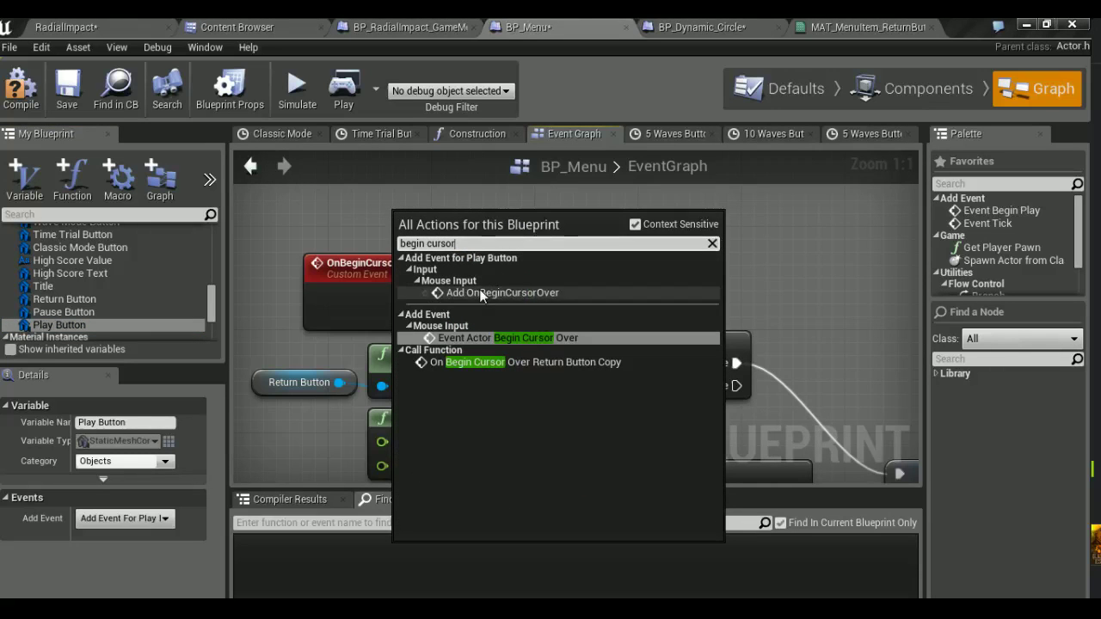
{"action": "left_click", "coordinate": [449, 294]}
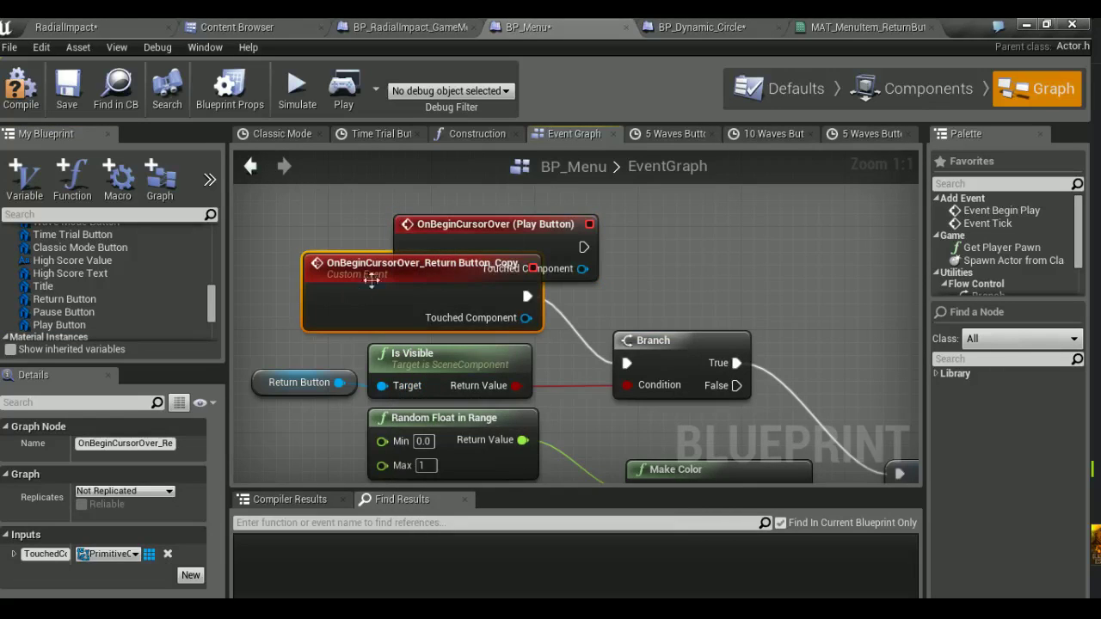
{"action": "key", "text": "Delete"}
{"action": "left_click_drag", "start_coordinate": [583, 247], "coordinate": [626, 363]}
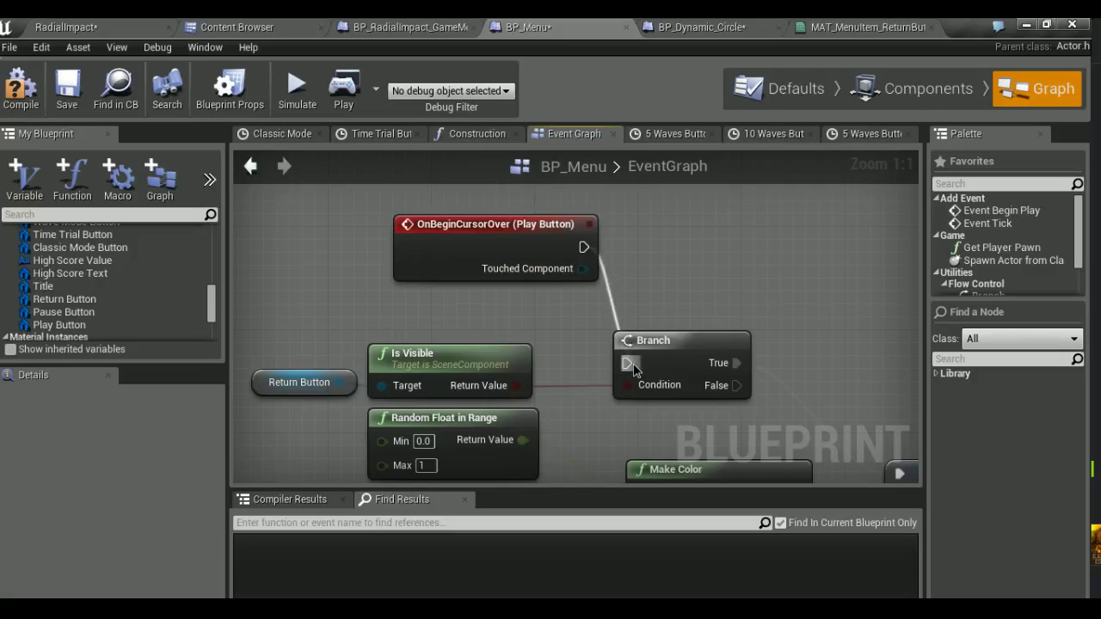
{"action": "left_click", "coordinate": [513, 232]}
{"action": "left_click_drag", "start_coordinate": [513, 232], "coordinate": [432, 280]}
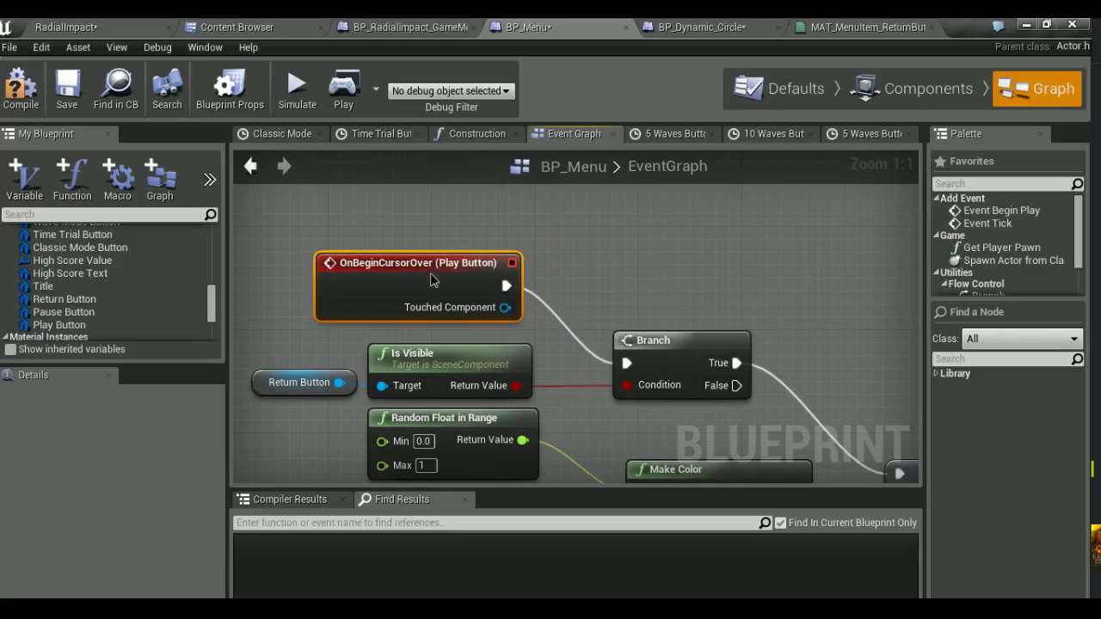
Swap the Return Button getter for a Play Button getter feeding Is Visible's Target
{"action": "right_click_drag", "start_coordinate": [396, 337], "coordinate": [464, 325]}
{"action": "left_click", "coordinate": [369, 371]}
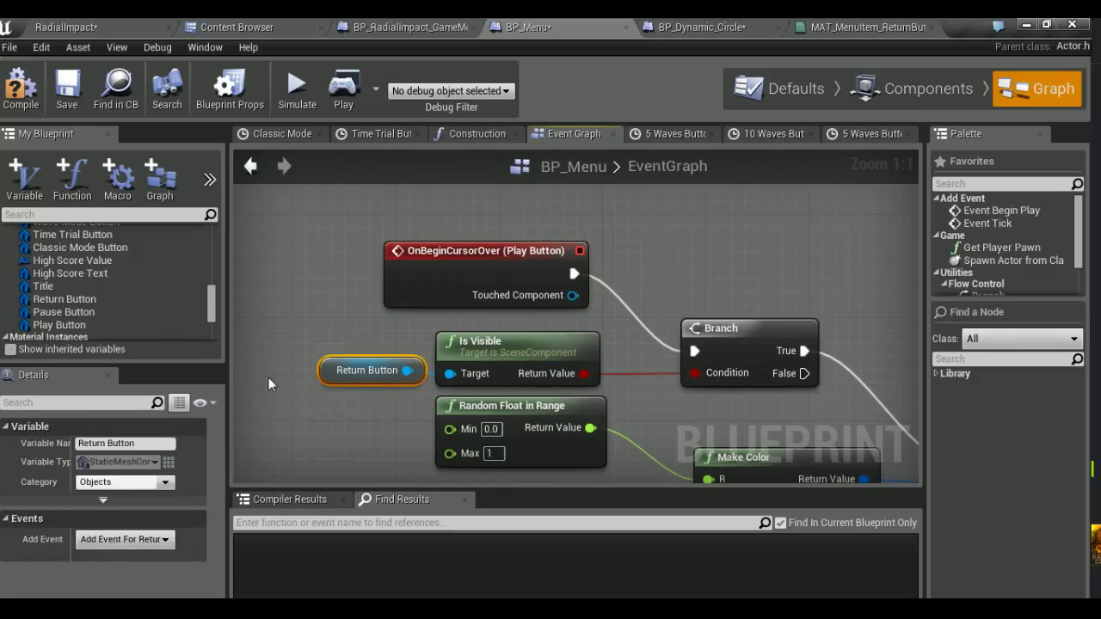
{"action": "key", "text": "Delete"}
{"action": "left_click", "coordinate": [117, 326]}
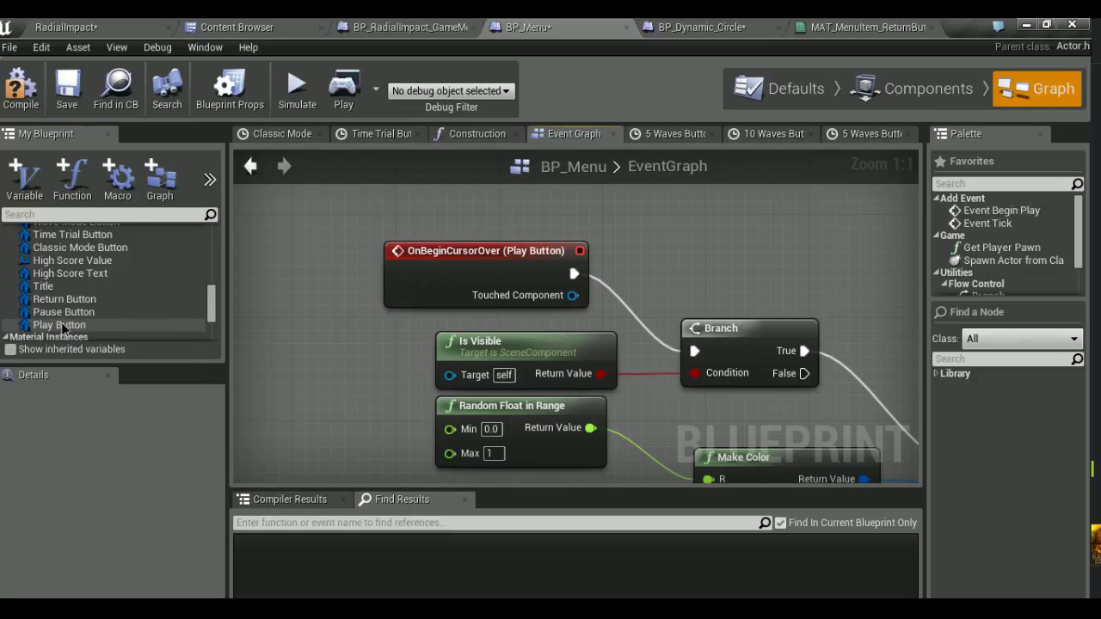
{"action": "left_click_drag", "start_coordinate": [117, 326], "coordinate": [451, 377], "text": "ctrl"}
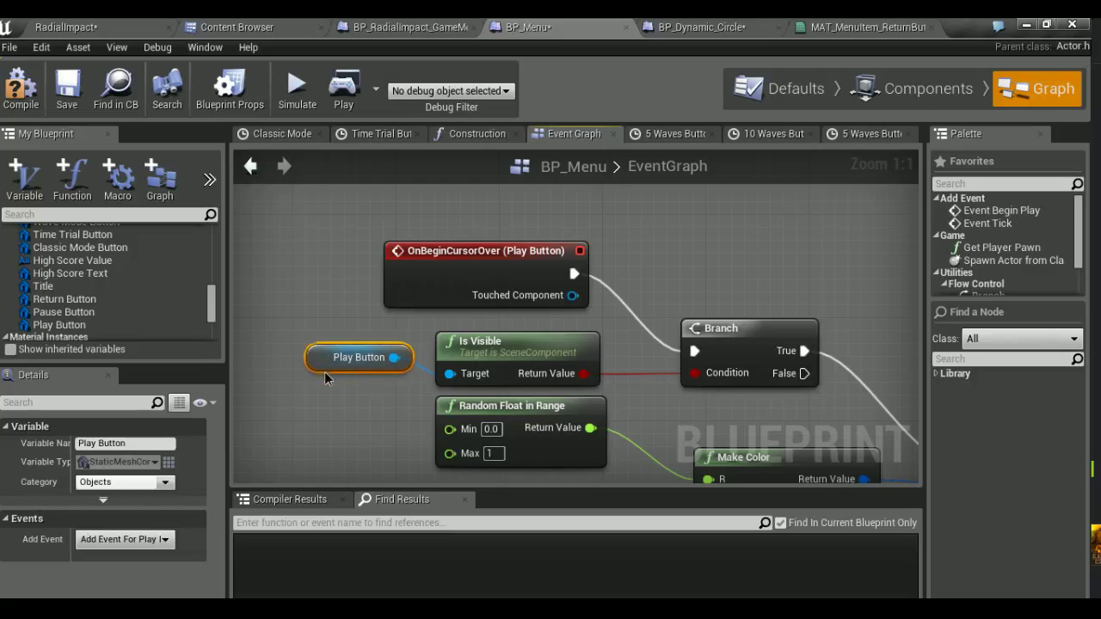
{"action": "right_click_drag", "start_coordinate": [324, 377], "coordinate": [350, 333]}
Promote Make Color's colour output to a new variable named Chosen Play Button Color
{"action": "scroll", "coordinate": [532, 338], "scroll_direction": "down", "scroll_amount": 1}
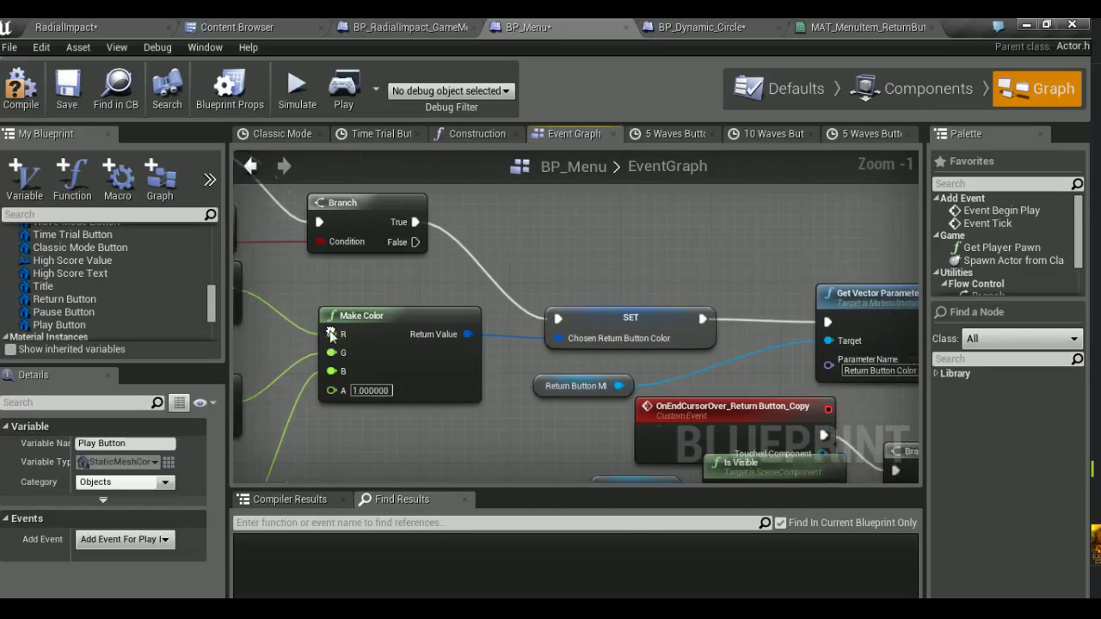
{"action": "left_click", "coordinate": [588, 329]}
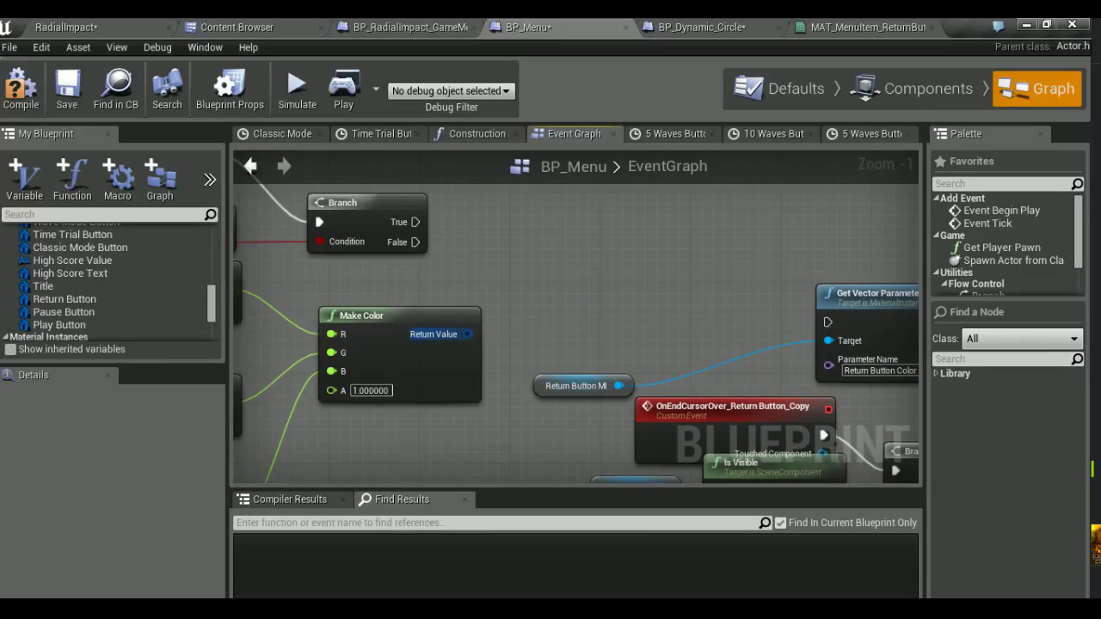
{"action": "left_click_drag", "start_coordinate": [471, 334], "coordinate": [528, 280]}
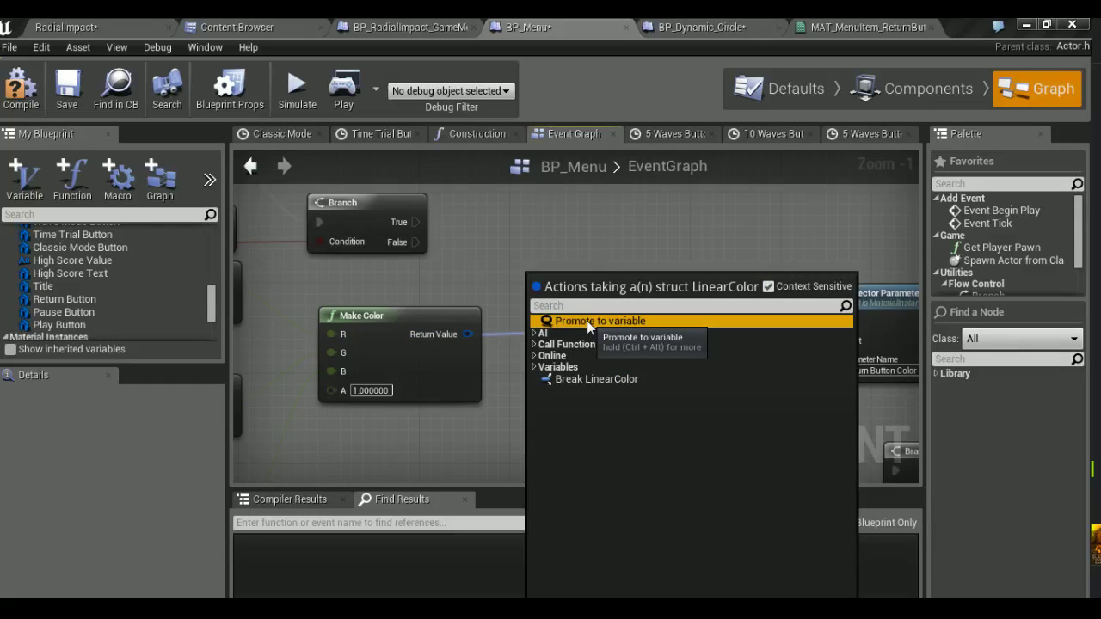
{"action": "left_click", "coordinate": [588, 322]}
{"action": "type", "text": "Chosen Play Button Color"}
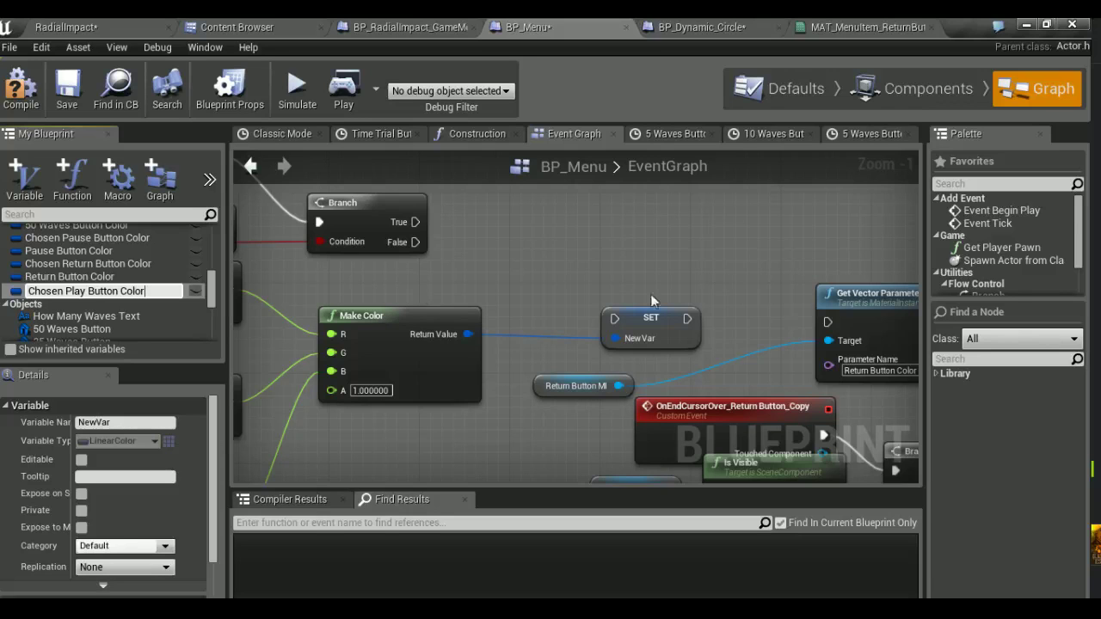
{"action": "key", "text": "Return"}
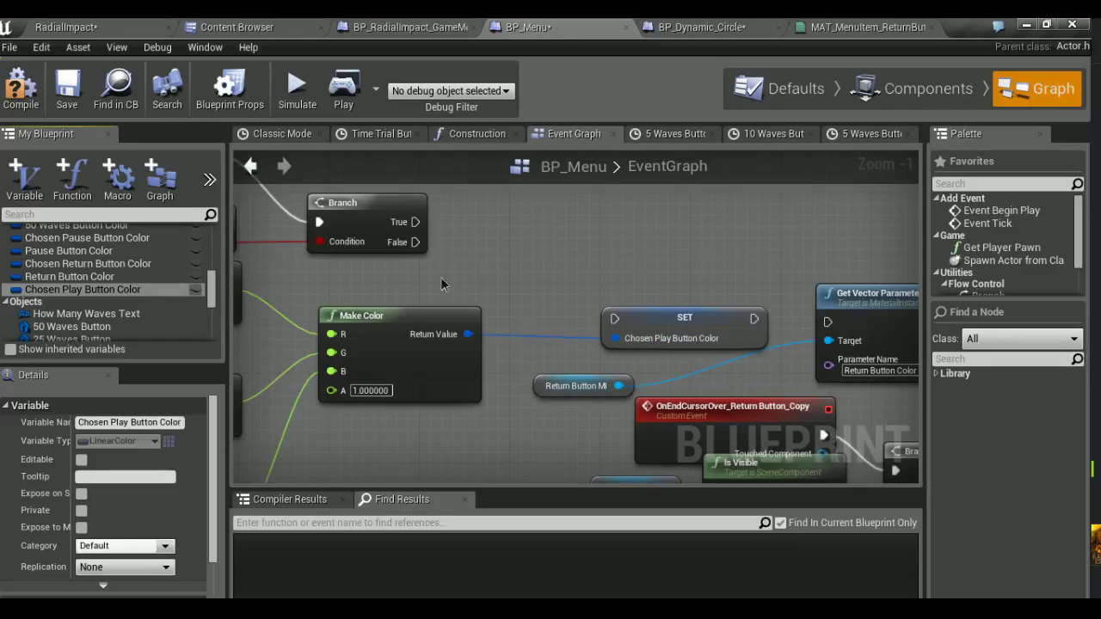
Wire Branch True into the new SET node, then chain the SET to Get Vector Parameter Value
{"action": "right_click_drag", "start_coordinate": [436, 275], "coordinate": [534, 289]}
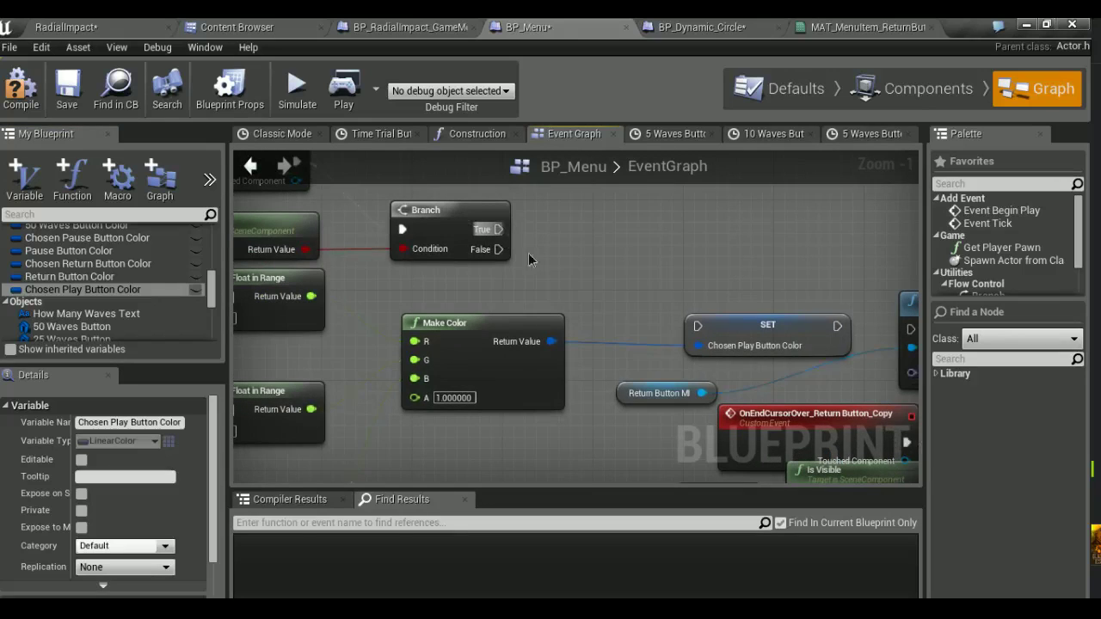
{"action": "left_click_drag", "start_coordinate": [498, 229], "coordinate": [697, 326]}
{"action": "left_click", "coordinate": [770, 331]}
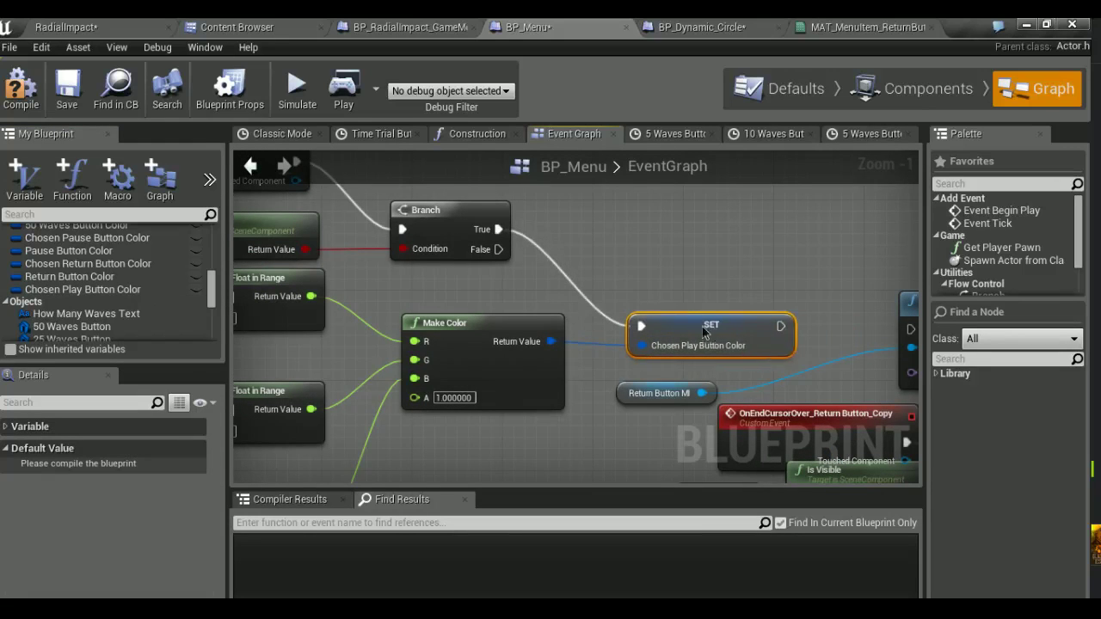
{"action": "right_click_drag", "start_coordinate": [770, 331], "coordinate": [484, 337]}
{"action": "left_click_drag", "start_coordinate": [488, 334], "coordinate": [643, 338]}
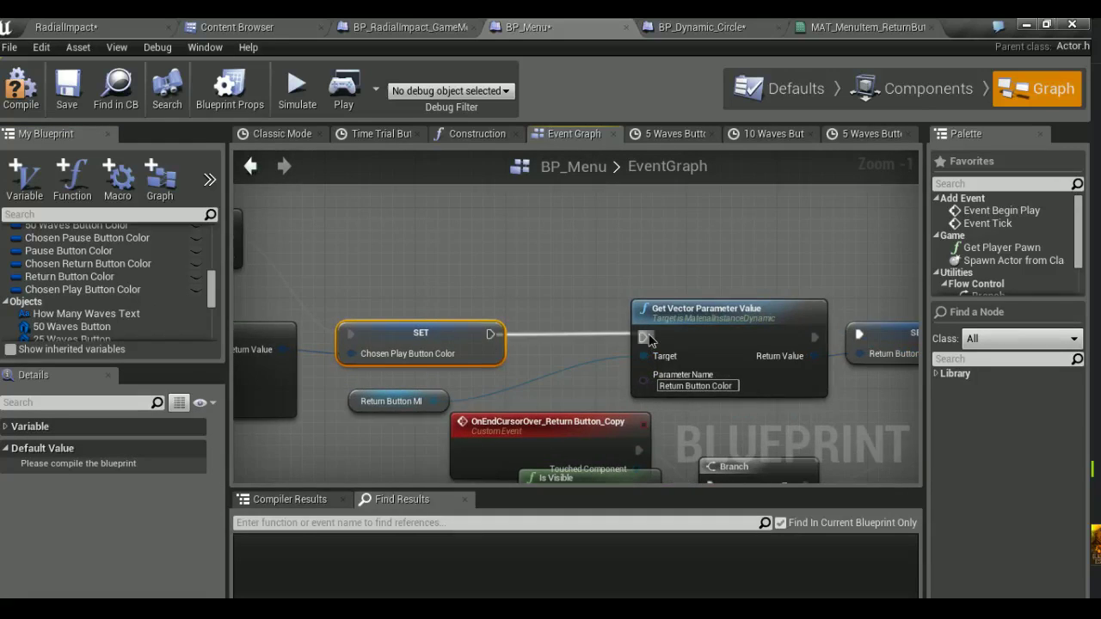
Replace the Return Button MI getter with a Play Button MI getter on the Target input
{"action": "left_click", "coordinate": [383, 401]}
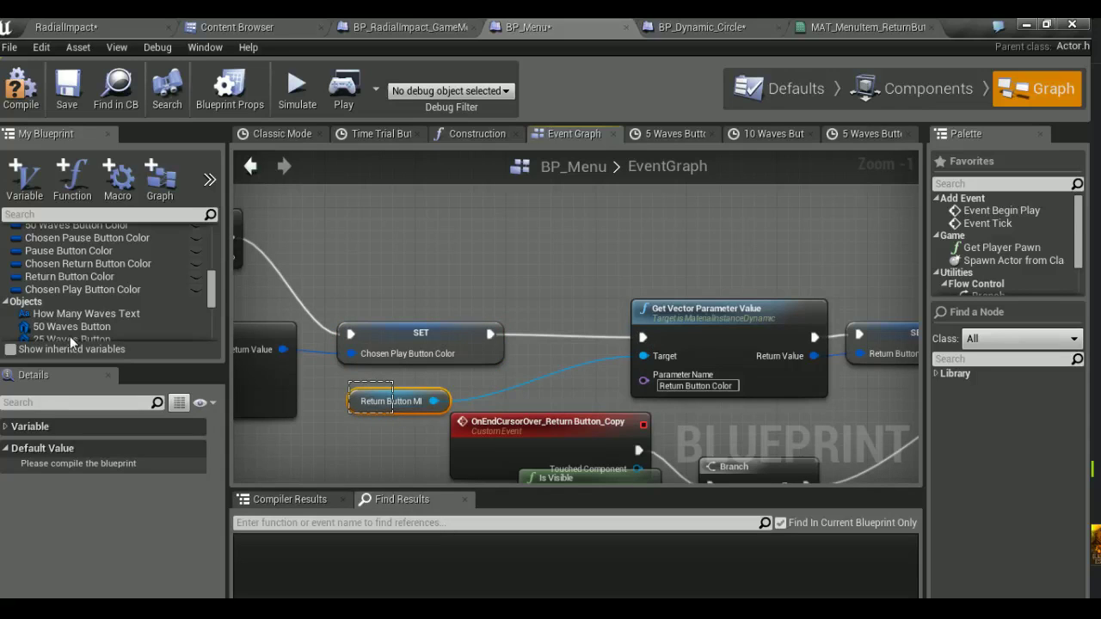
{"action": "key", "text": "Delete"}
{"action": "scroll", "coordinate": [69, 301], "scroll_direction": "down", "scroll_amount": 3}
{"action": "scroll", "coordinate": [68, 301], "scroll_direction": "down", "scroll_amount": 3}
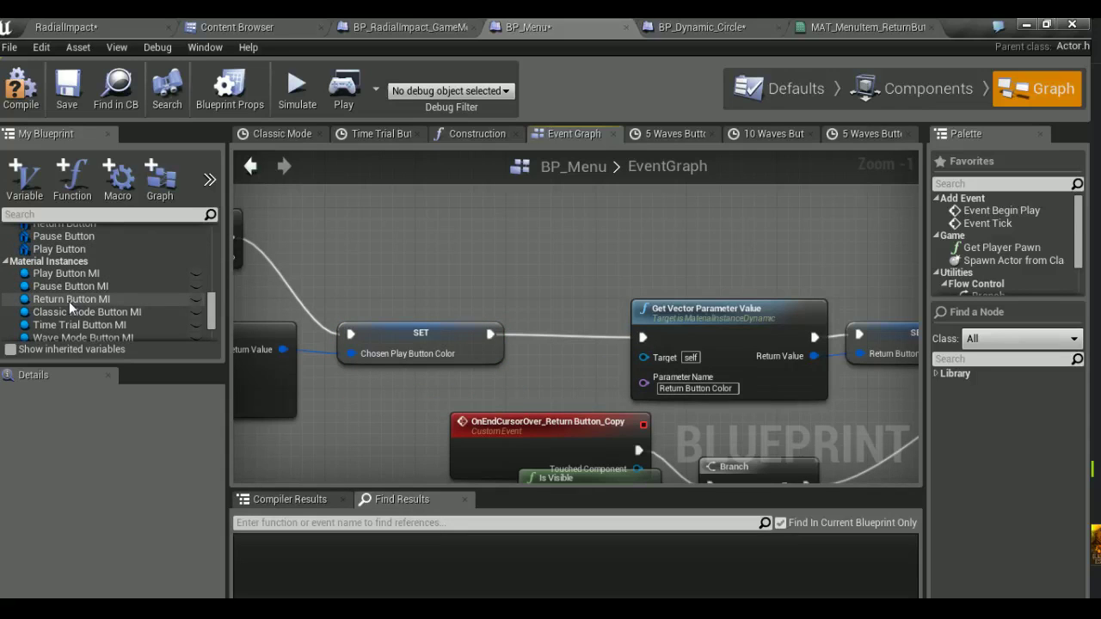
{"action": "left_click", "coordinate": [65, 273]}
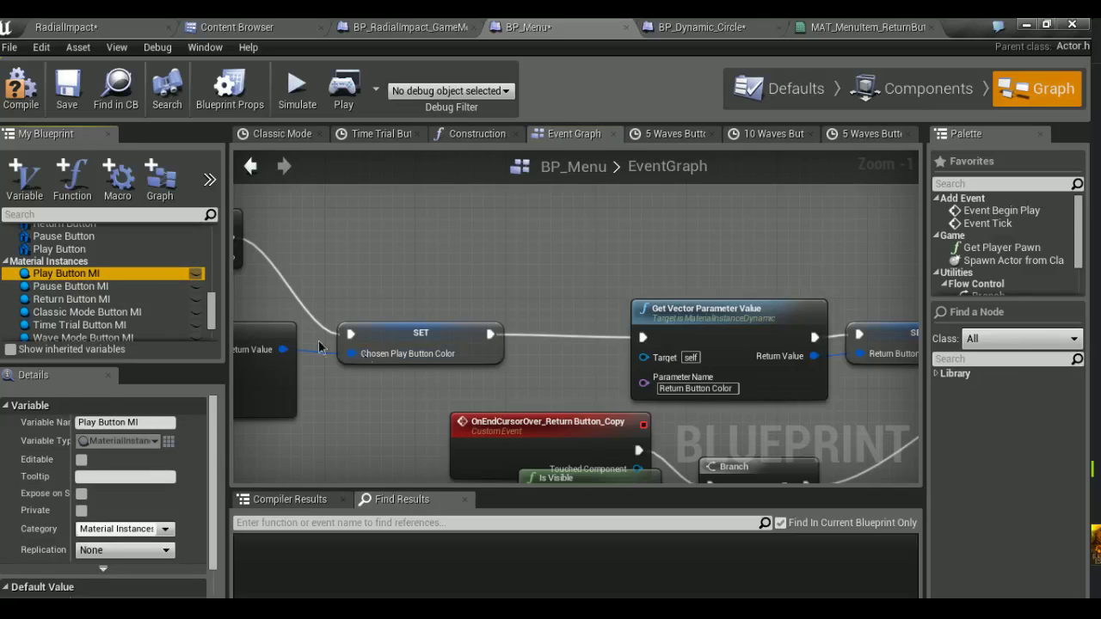
{"action": "left_click_drag", "start_coordinate": [456, 383], "coordinate": [461, 384], "text": "ctrl"}
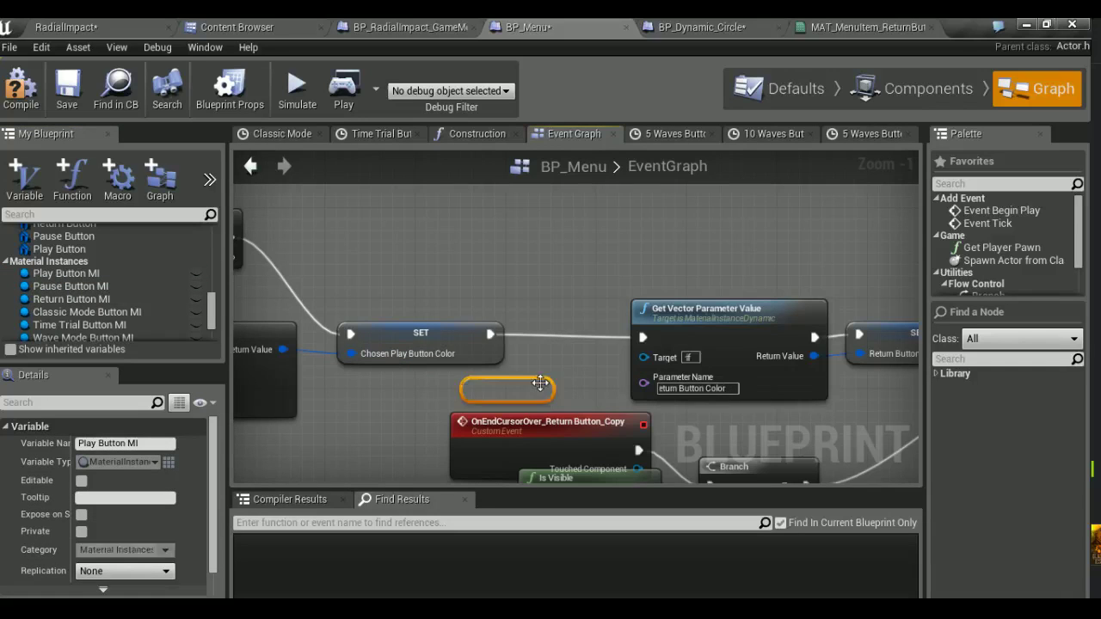
{"action": "left_click_drag", "start_coordinate": [538, 390], "coordinate": [662, 364]}
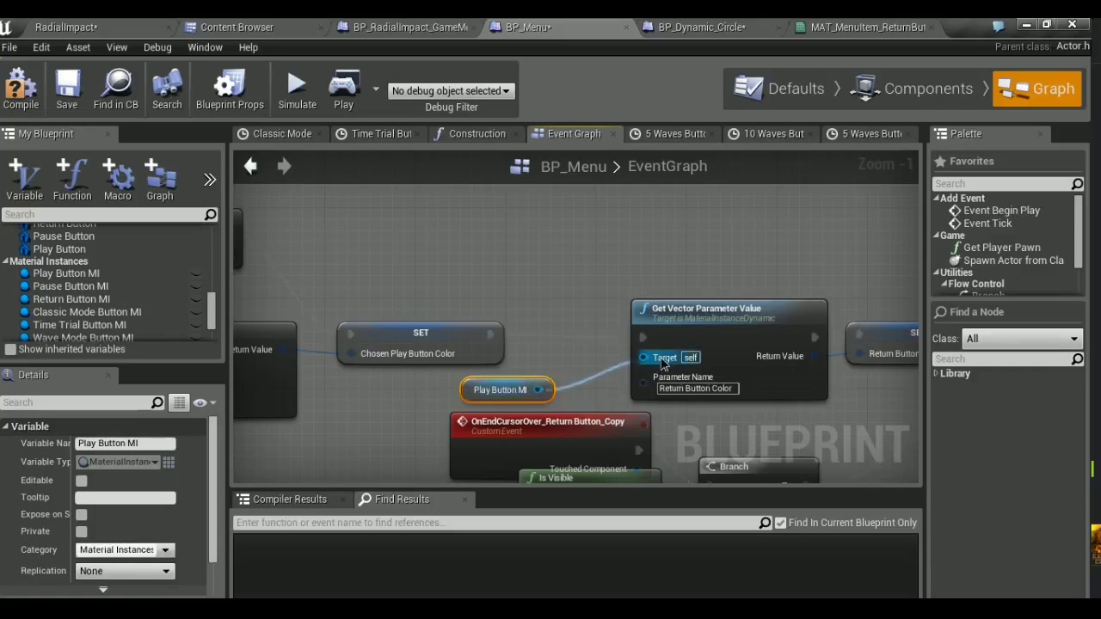
{"action": "left_click", "coordinate": [871, 26]}
Open MAT_MenuItem_PlayButton, then select the colour parameter and Multiply nodes in the Return Button material
{"action": "left_click", "coordinate": [254, 25]}
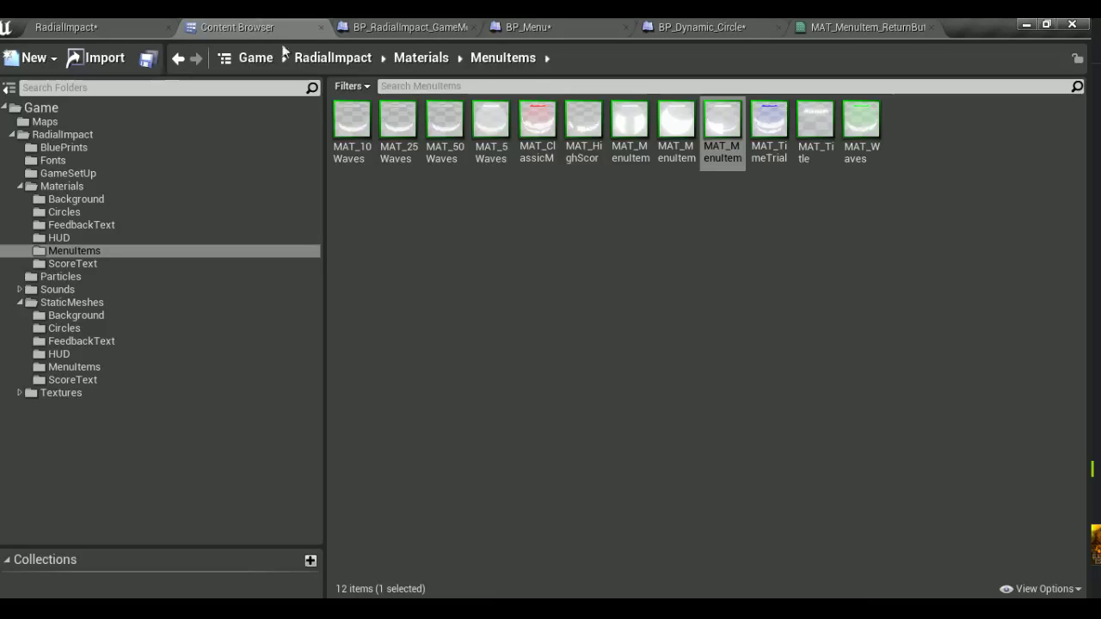
{"action": "double_click", "coordinate": [676, 120]}
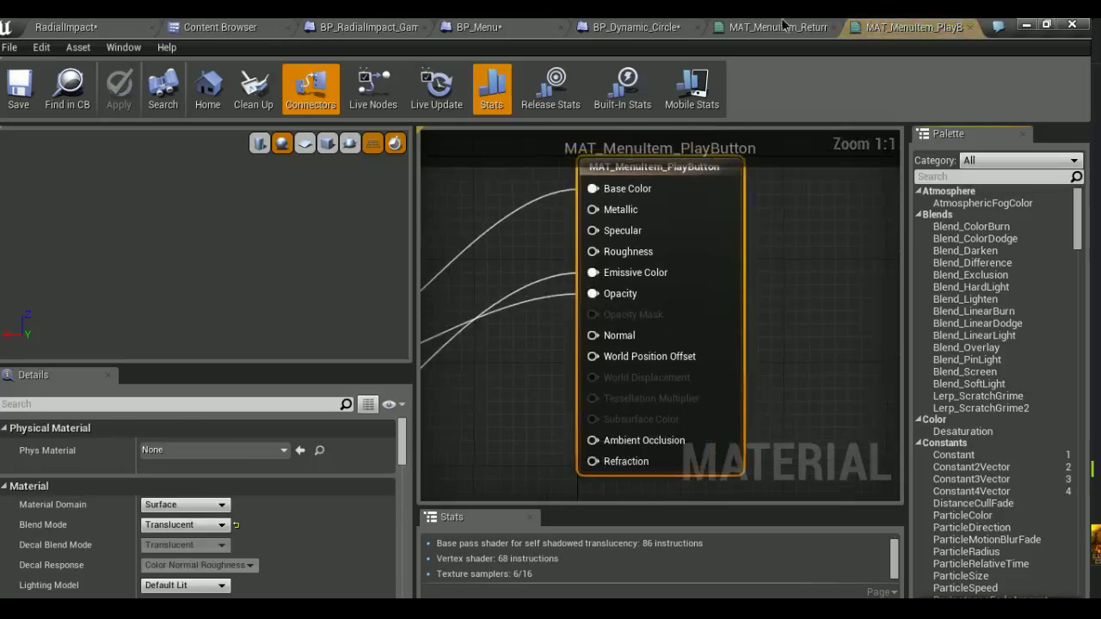
{"action": "left_click", "coordinate": [783, 27]}
{"action": "right_click_drag", "start_coordinate": [651, 302], "coordinate": [586, 182]}
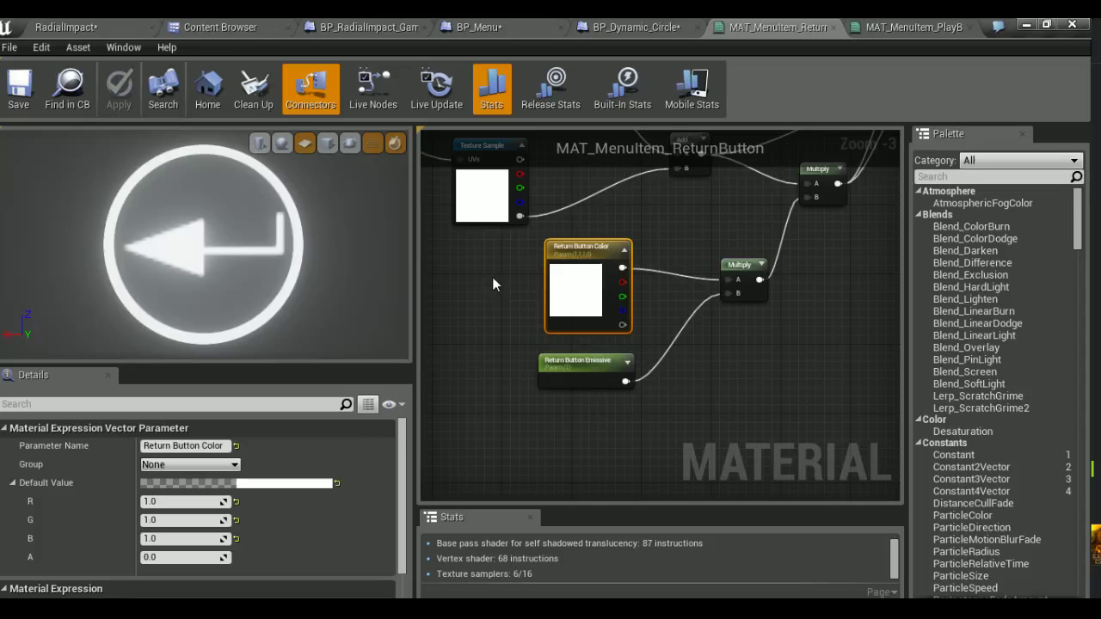
{"action": "left_click", "coordinate": [747, 284], "text": "ctrl"}
{"action": "left_click", "coordinate": [830, 196], "text": "ctrl"}
{"action": "right_click_drag", "start_coordinate": [838, 228], "coordinate": [671, 438]}
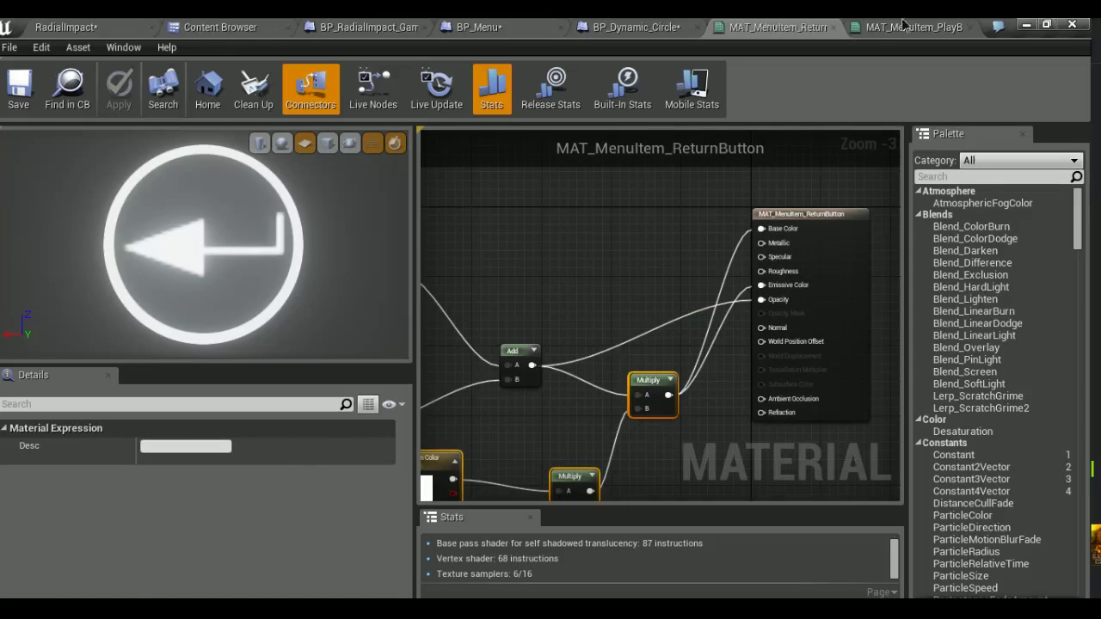
Paste the copied nodes into the Play Button material and wire Play Button Emissive into Multiply B
{"action": "left_click", "coordinate": [903, 24]}
{"action": "scroll", "coordinate": [597, 321], "scroll_direction": "down", "scroll_amount": 3}
{"action": "scroll", "coordinate": [597, 322], "scroll_direction": "down", "scroll_amount": 2}
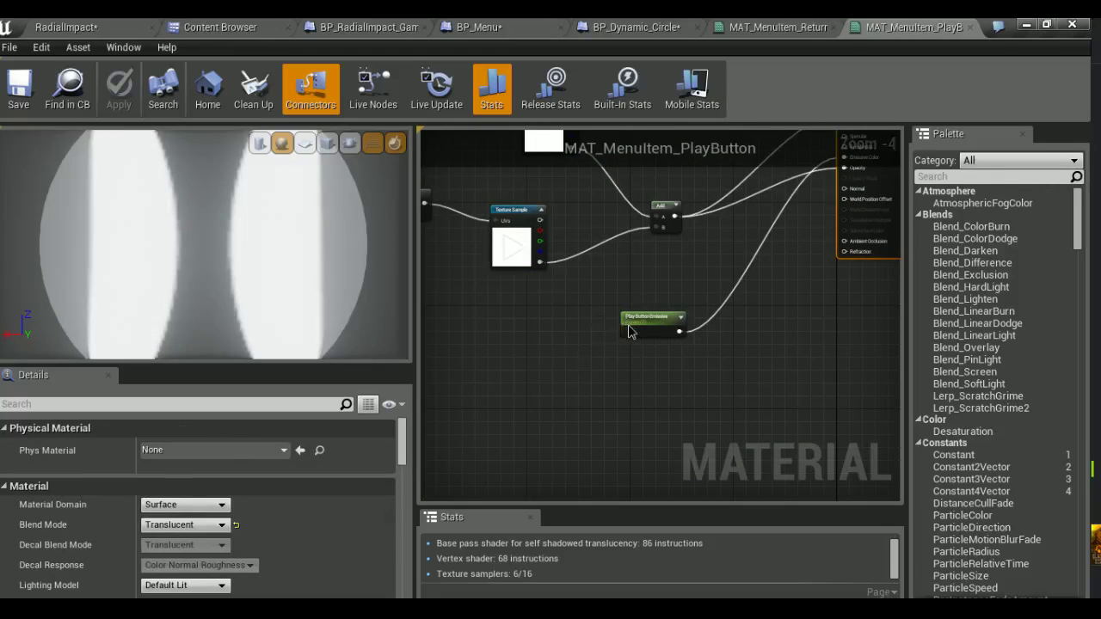
{"action": "left_click_drag", "start_coordinate": [628, 323], "coordinate": [490, 351]}
{"action": "key", "text": "ctrl+v"}
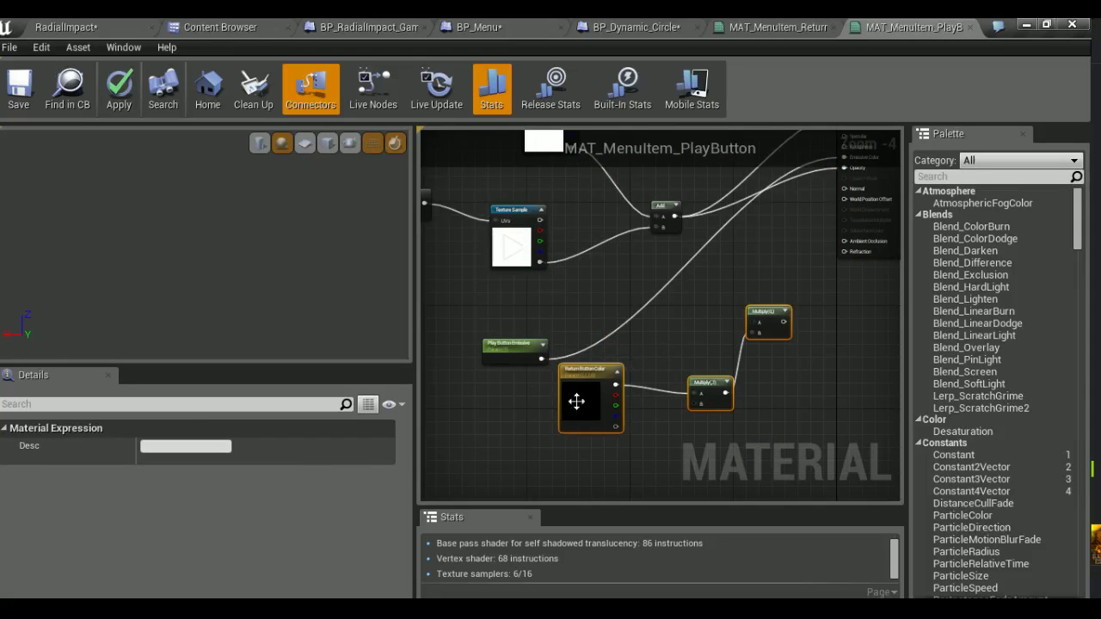
{"action": "left_click_drag", "start_coordinate": [576, 401], "coordinate": [527, 316]}
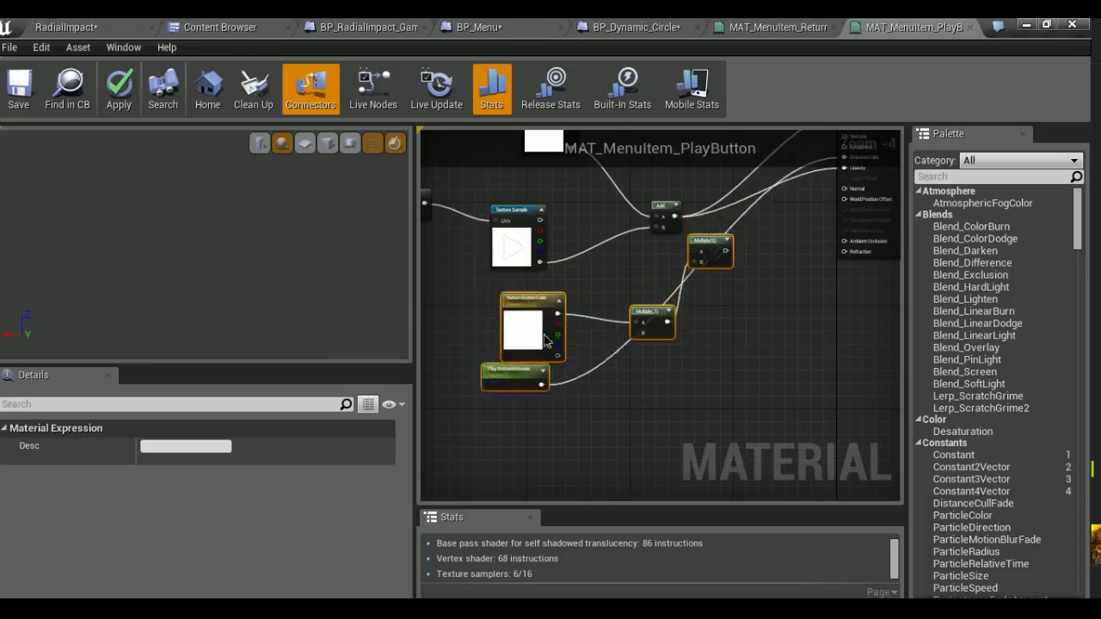
{"action": "left_click_drag", "start_coordinate": [509, 361], "coordinate": [510, 427]}
{"action": "left_click_drag", "start_coordinate": [528, 383], "coordinate": [517, 362]}
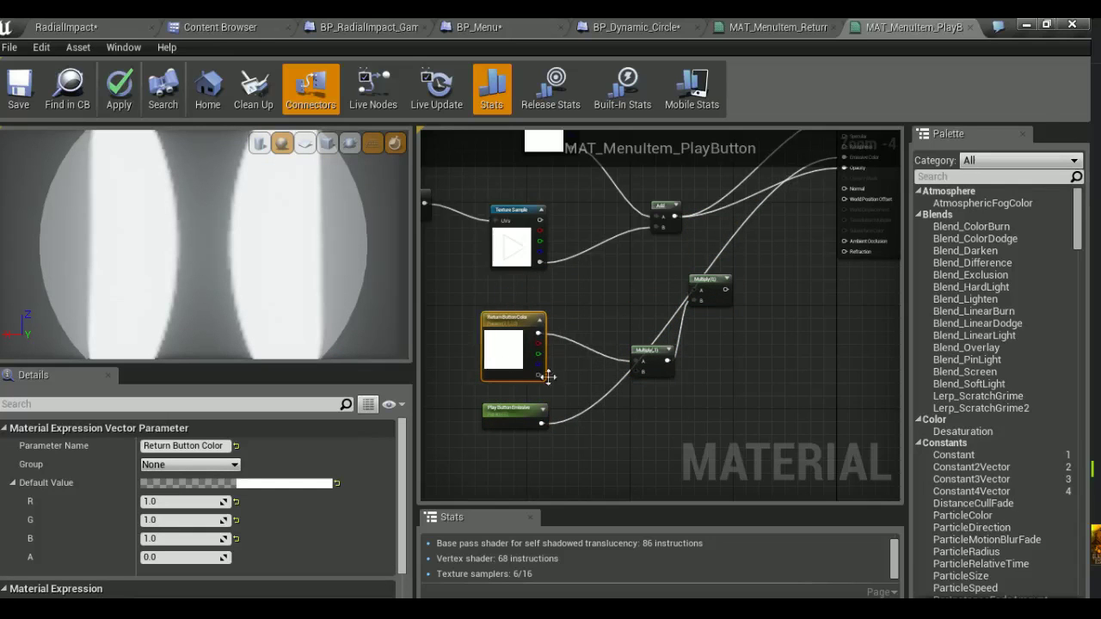
{"action": "left_click", "coordinate": [540, 423], "text": "alt"}
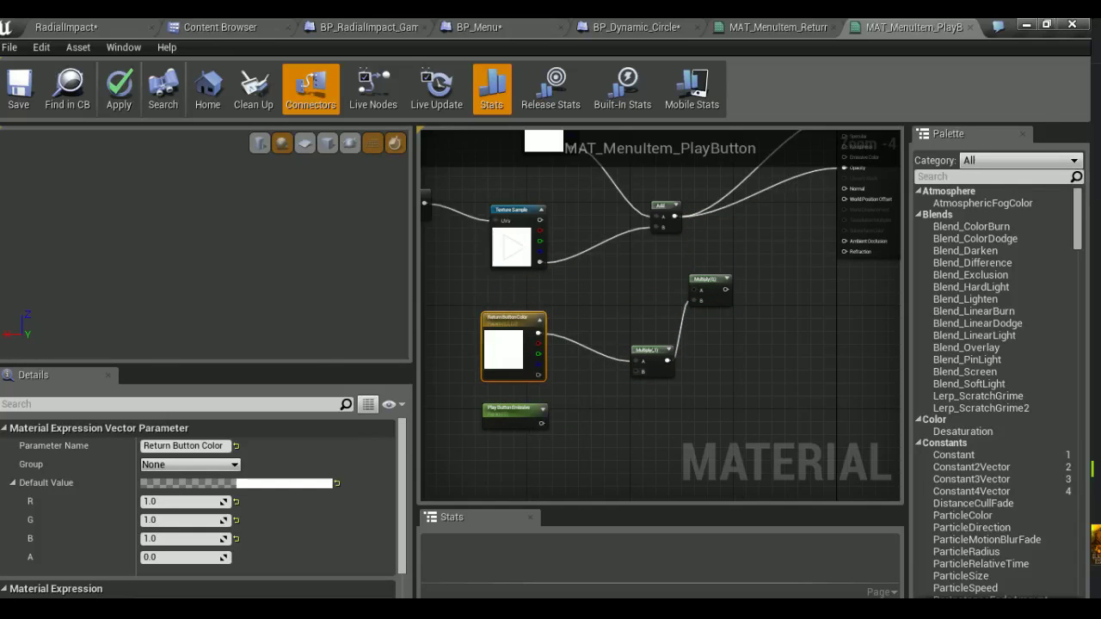
{"action": "left_click_drag", "start_coordinate": [540, 424], "coordinate": [643, 372]}
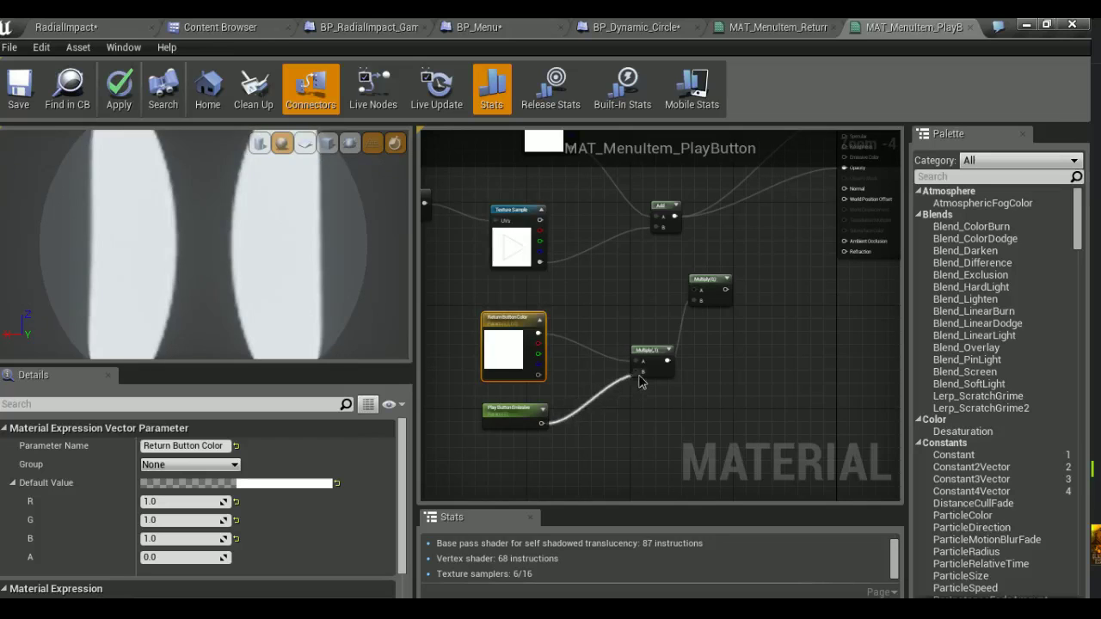
Rename the pasted colour parameter from Return Button Color to Play Button Color
{"action": "scroll", "coordinate": [468, 336], "scroll_direction": "up", "scroll_amount": 2}
{"action": "double_click", "coordinate": [185, 446]}
{"action": "double_click", "coordinate": [157, 445]}
{"action": "type", "text": "Play"}
{"action": "key", "text": "Return"}
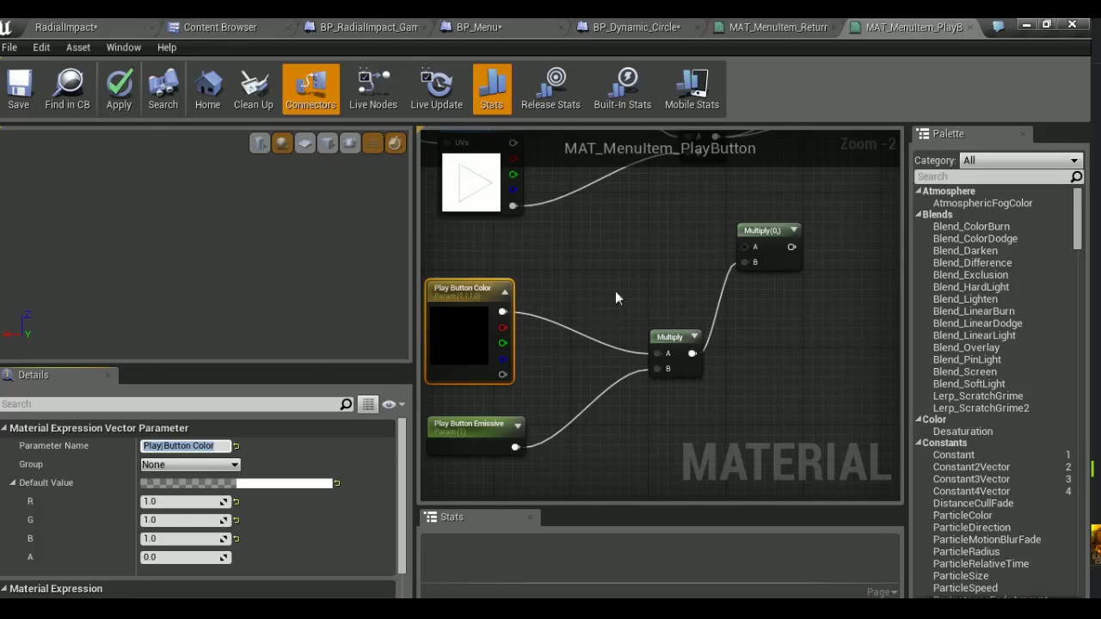
Feed Add into Multiply A and Opacity, and Multiply into Base Color and Emissive Color
{"action": "right_click_drag", "start_coordinate": [615, 298], "coordinate": [599, 301]}
{"action": "left_click", "coordinate": [588, 280], "text": "alt"}
{"action": "left_click_drag", "start_coordinate": [589, 279], "coordinate": [623, 392]}
{"action": "right_click_drag", "start_coordinate": [622, 398], "coordinate": [606, 418]}
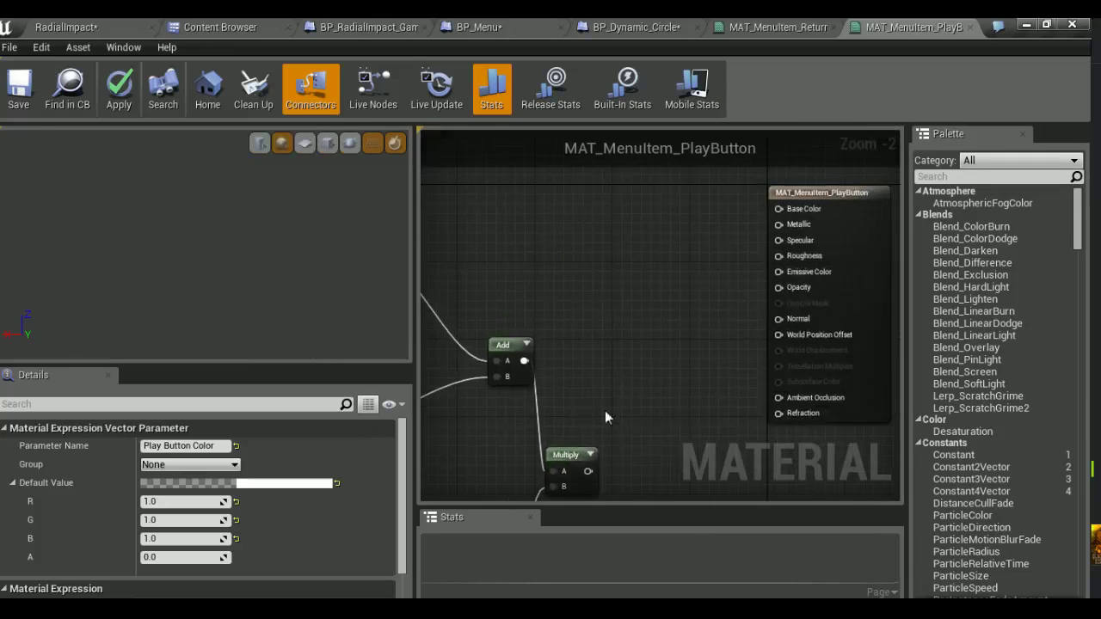
{"action": "left_click_drag", "start_coordinate": [524, 361], "coordinate": [778, 287]}
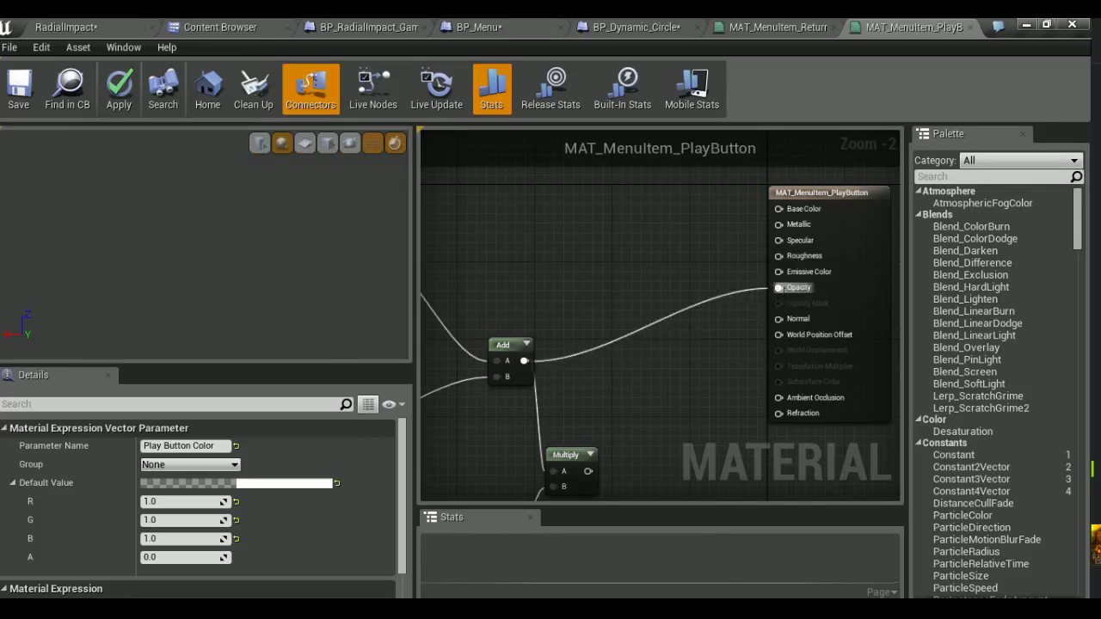
{"action": "left_click_drag", "start_coordinate": [588, 471], "coordinate": [779, 209]}
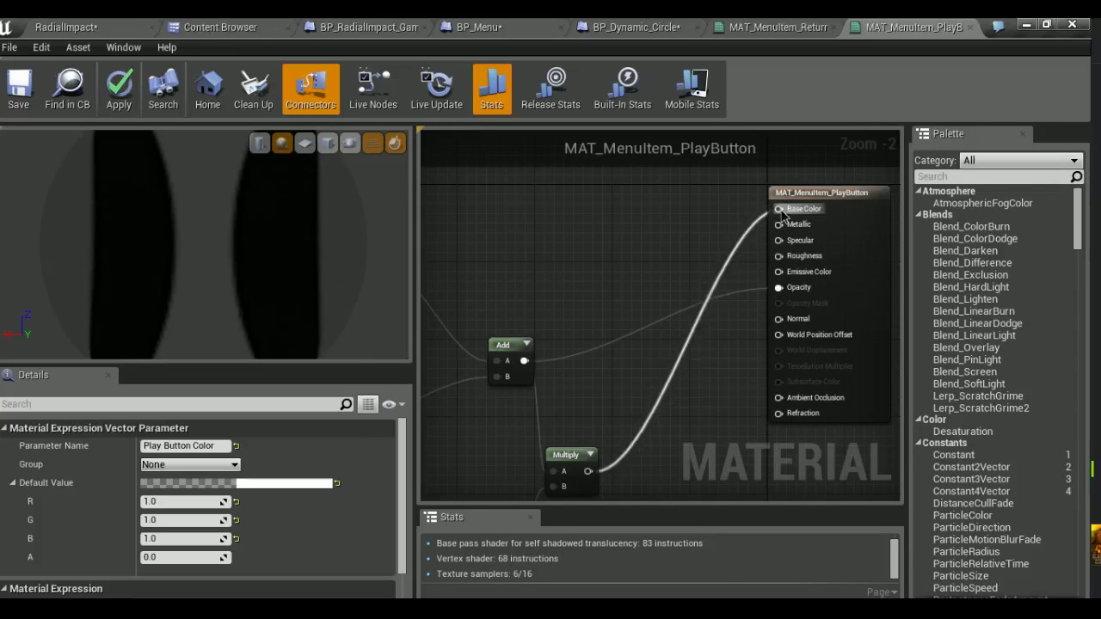
{"action": "mouse_move", "coordinate": [588, 472]}
{"action": "left_mouse_down"}
{"action": "mouse_move", "coordinate": [750, 325]}
{"action": "mouse_move", "coordinate": [778, 272]}
{"action": "left_mouse_up"}
{"action": "right_click_drag", "start_coordinate": [752, 283], "coordinate": [981, 131]}
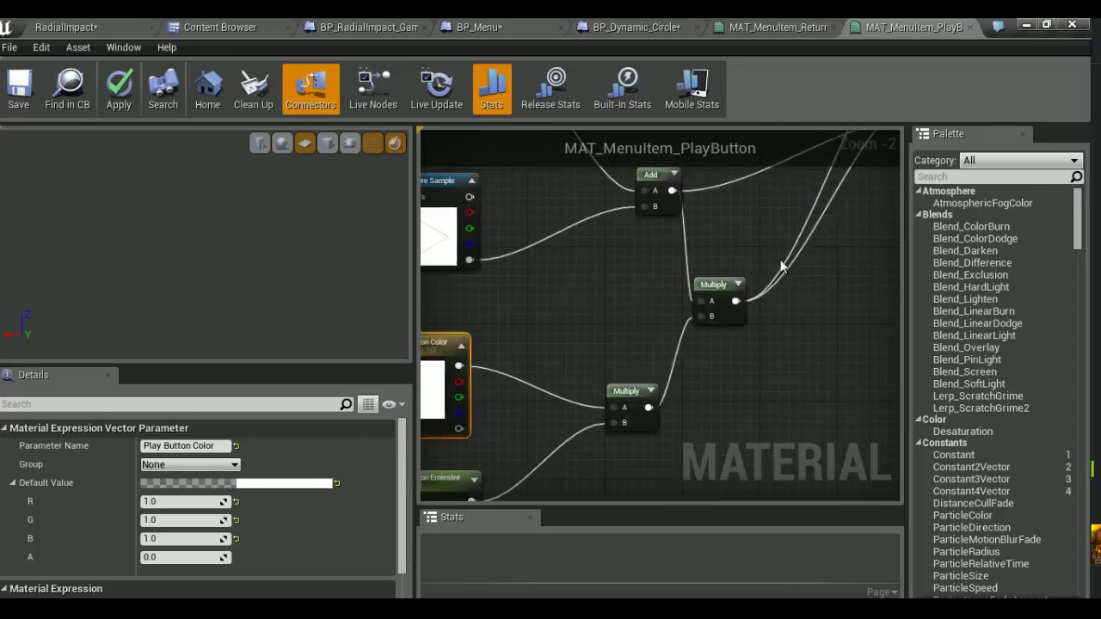
Keep the colour white with green at 1, save the Play Button material, and close the Return material
{"action": "left_click", "coordinate": [183, 520]}
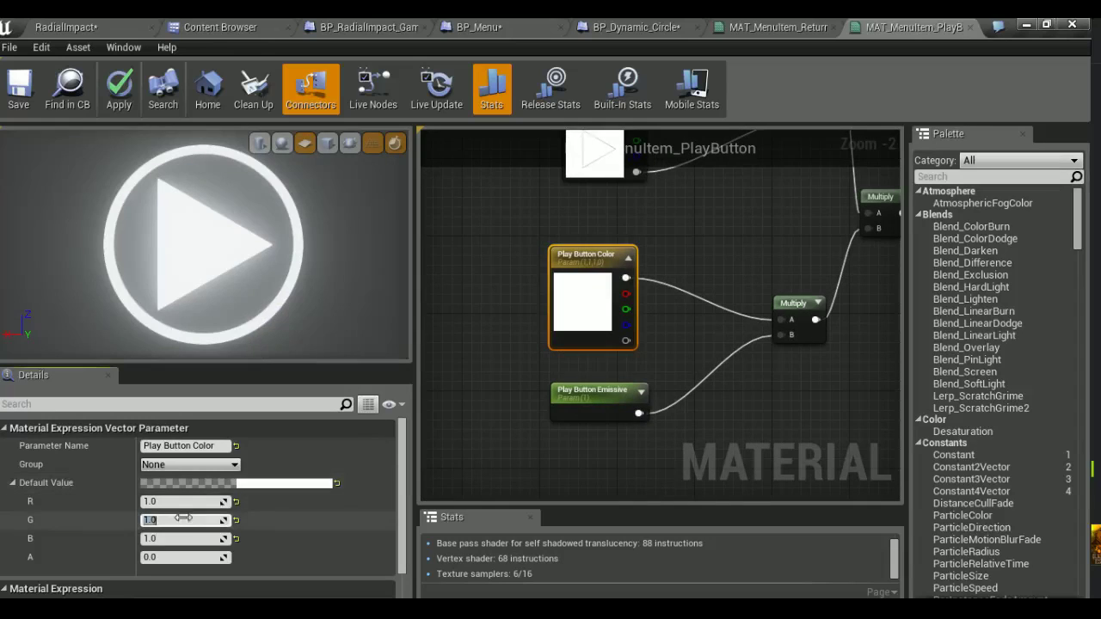
{"action": "type", "text": "0"}
{"action": "key", "text": "Return"}
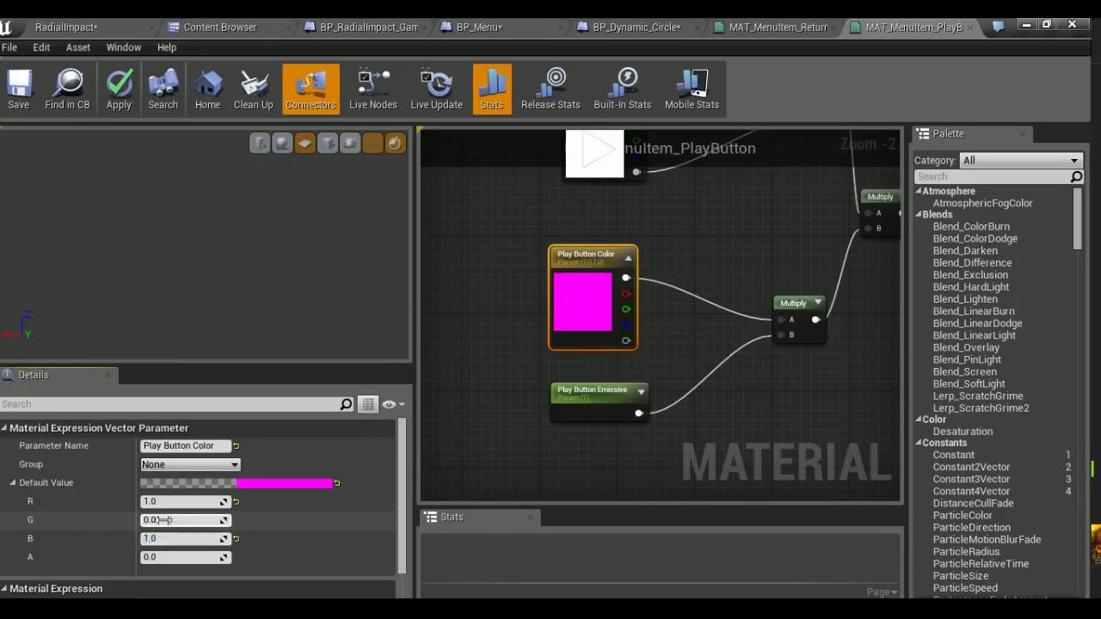
{"action": "type", "text": "1"}
{"action": "key", "text": "Tab"}
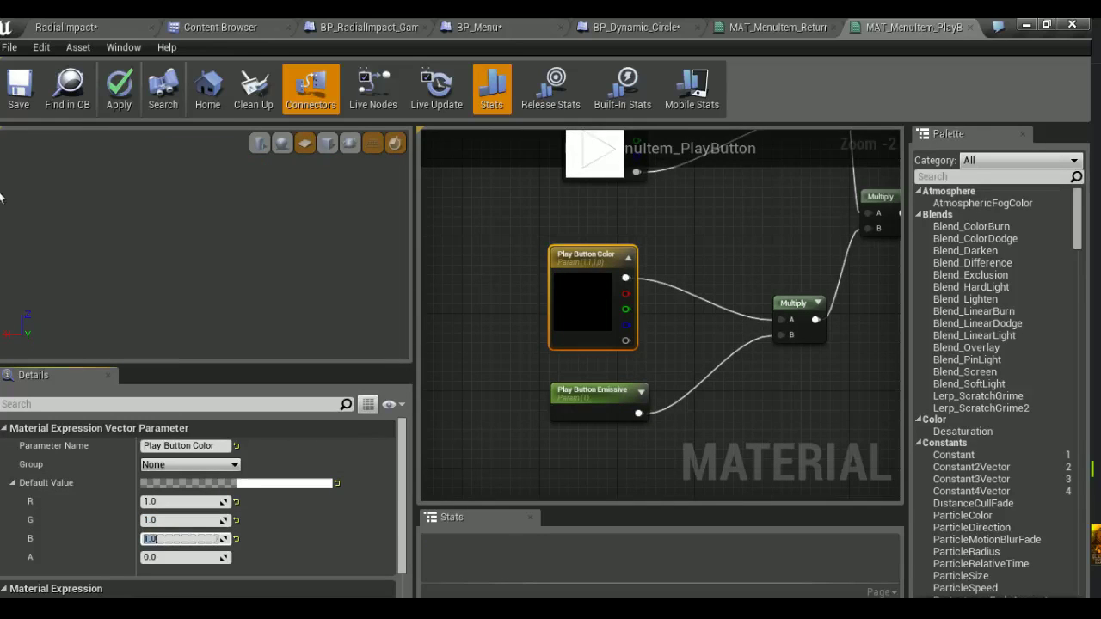
{"action": "left_click", "coordinate": [12, 102]}
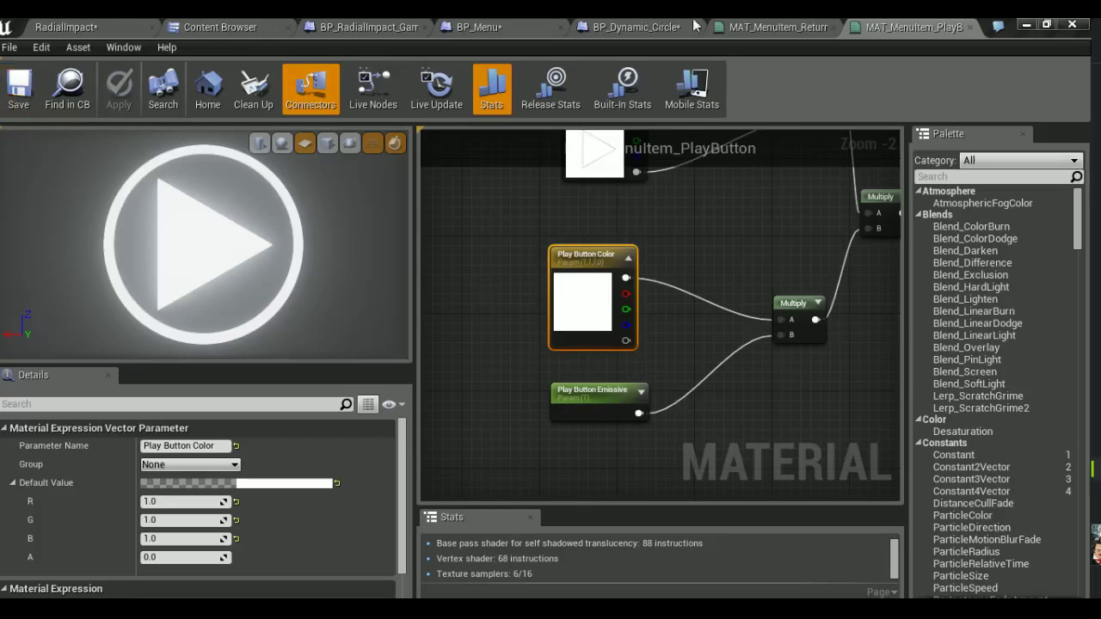
{"action": "left_click", "coordinate": [833, 27]}
{"action": "left_click", "coordinate": [833, 26]}
Add an OnEndCursorOver event for Play Button and wire it into the Branch
{"action": "left_click", "coordinate": [542, 27]}
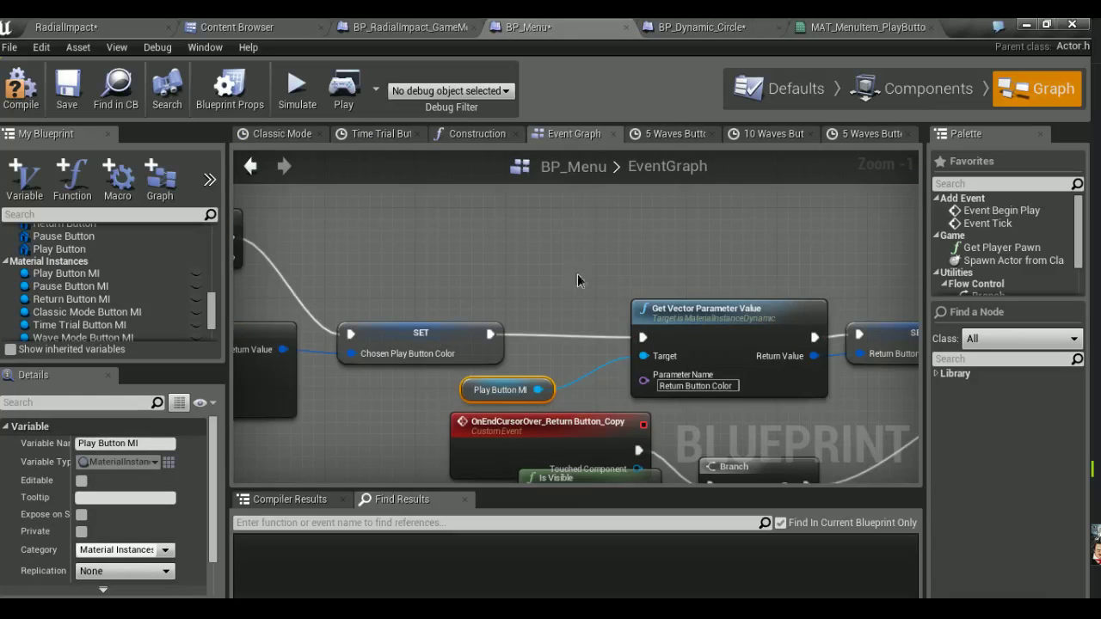
{"action": "type", "text": "Play"}
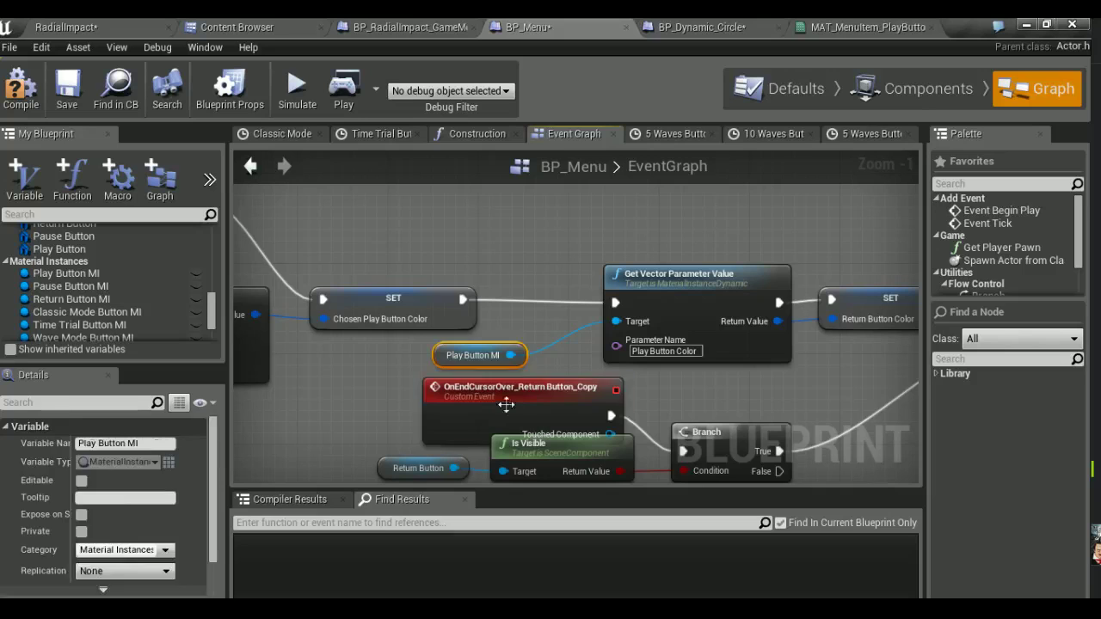
{"action": "left_click", "coordinate": [481, 389]}
{"action": "left_click", "coordinate": [59, 248]}
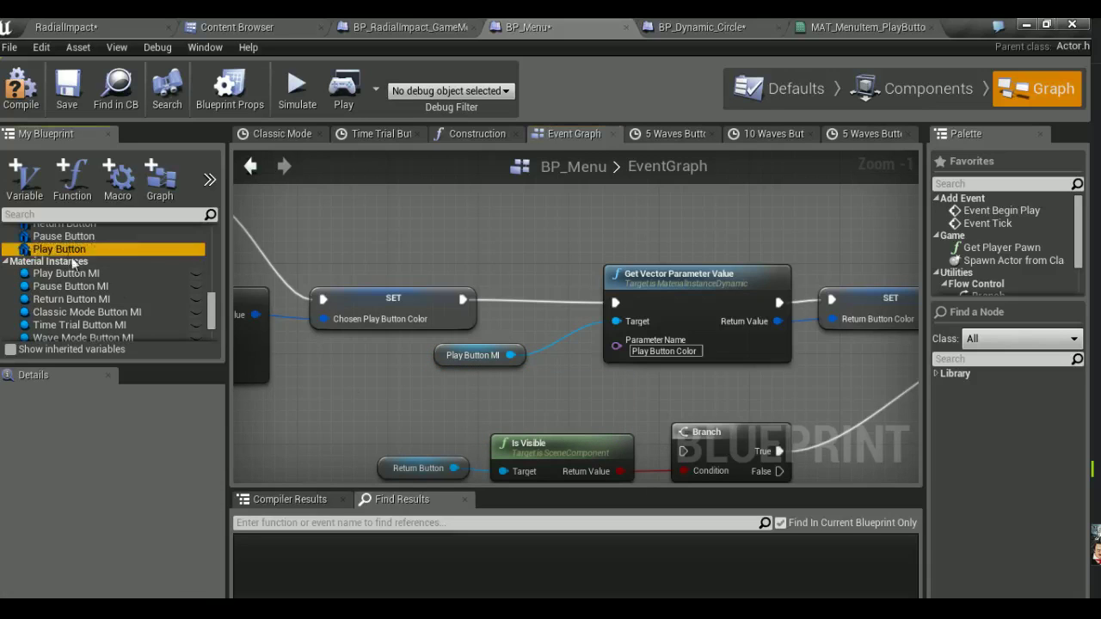
{"action": "right_click", "coordinate": [453, 427]}
{"action": "type", "text": "end cur"}
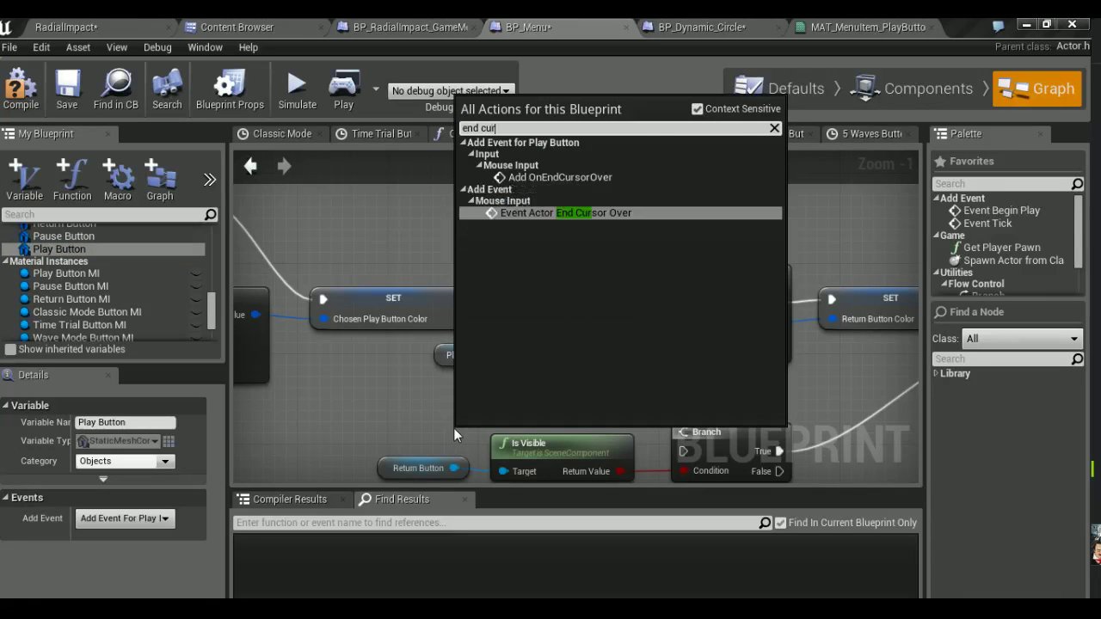
{"action": "key", "text": "Up"}
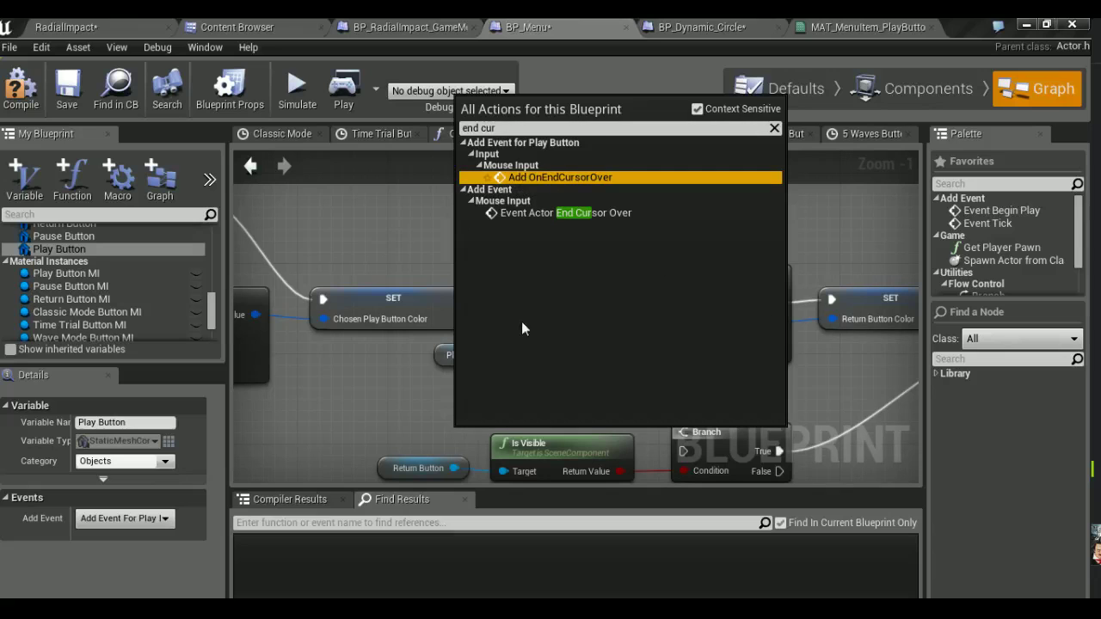
{"action": "key", "text": "Return"}
{"action": "mouse_move", "coordinate": [506, 427]}
{"action": "left_mouse_down"}
{"action": "mouse_move", "coordinate": [438, 386]}
{"action": "mouse_move", "coordinate": [359, 386]}
{"action": "left_mouse_up"}
{"action": "right_click_drag", "start_coordinate": [466, 407], "coordinate": [442, 375]}
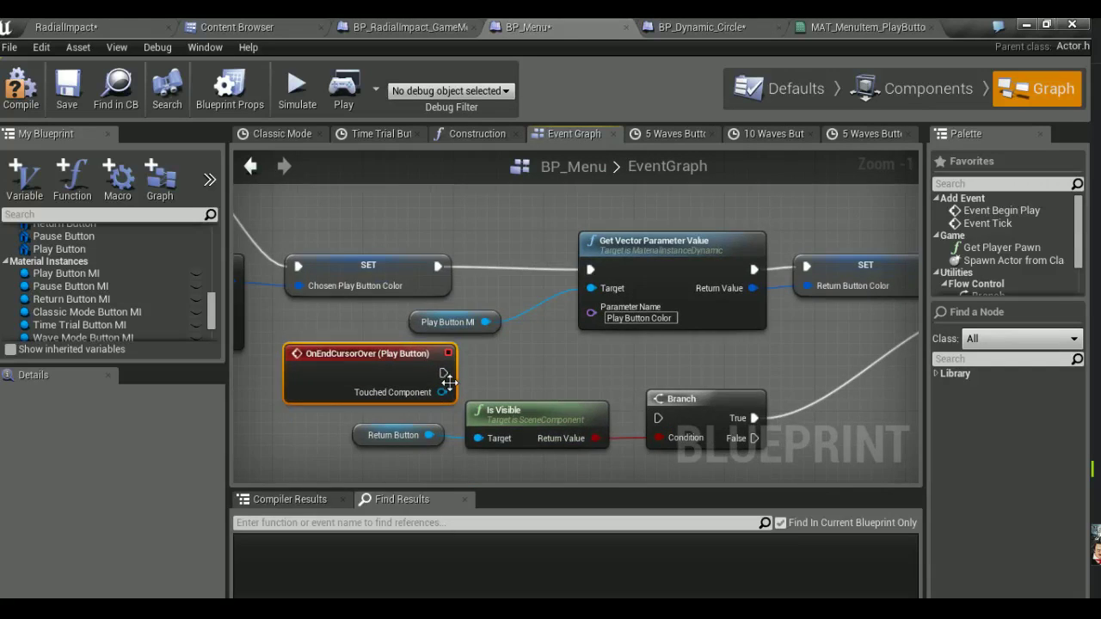
{"action": "left_click_drag", "start_coordinate": [442, 372], "coordinate": [658, 418]}
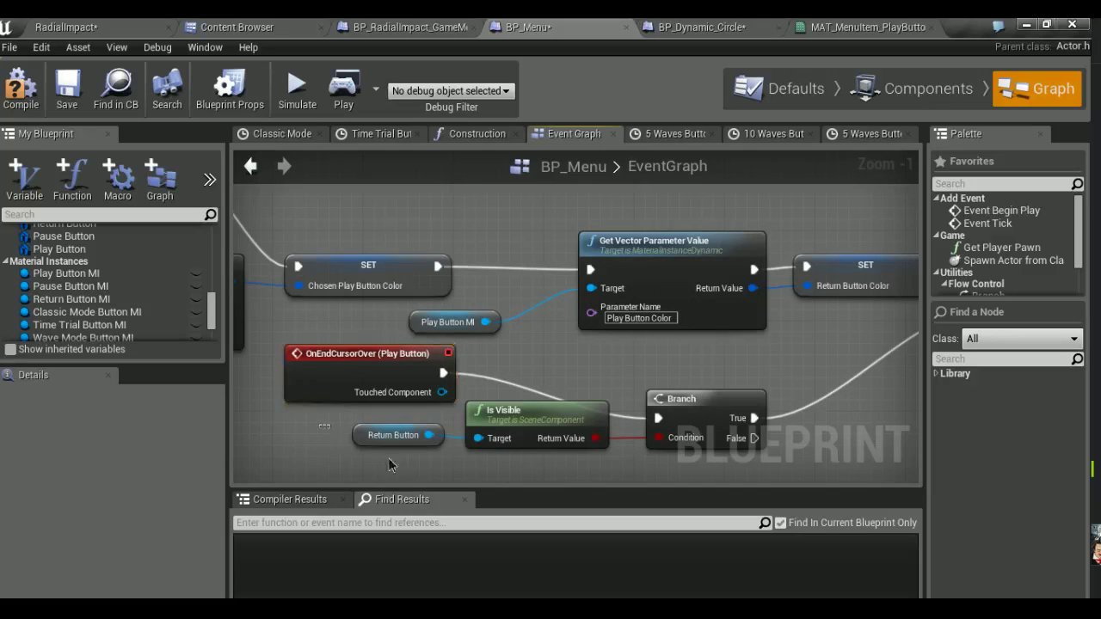
Swap the Return Button getter for a Play Button getter on Is Visible's Target
{"action": "left_click", "coordinate": [359, 428]}
{"action": "key", "text": "Delete"}
{"action": "left_click", "coordinate": [54, 250]}
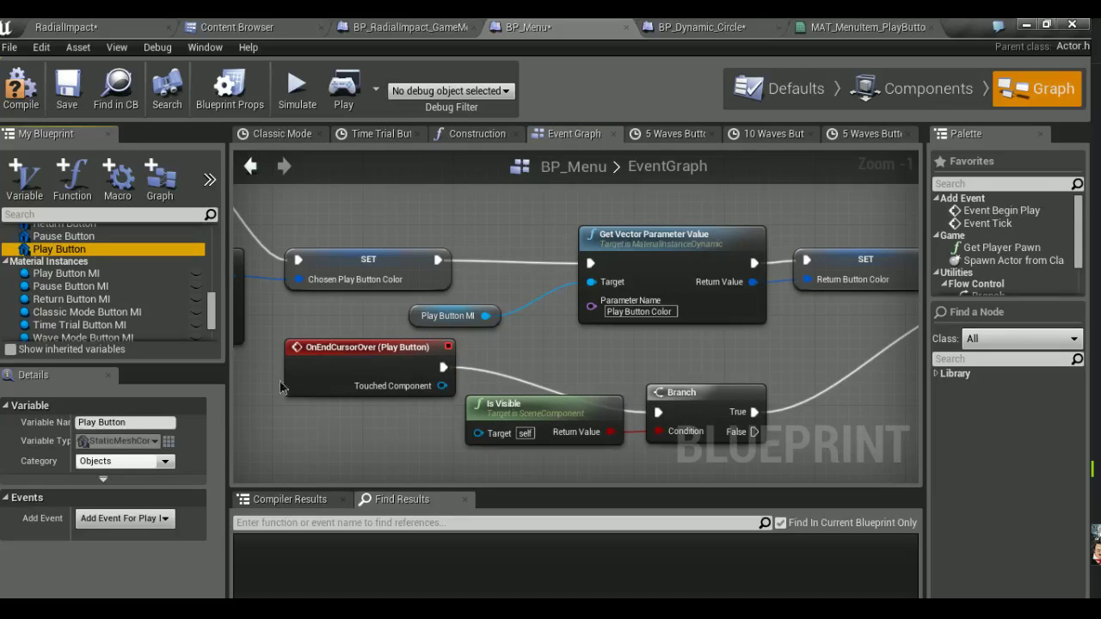
{"action": "key", "text": "ctrl+v"}
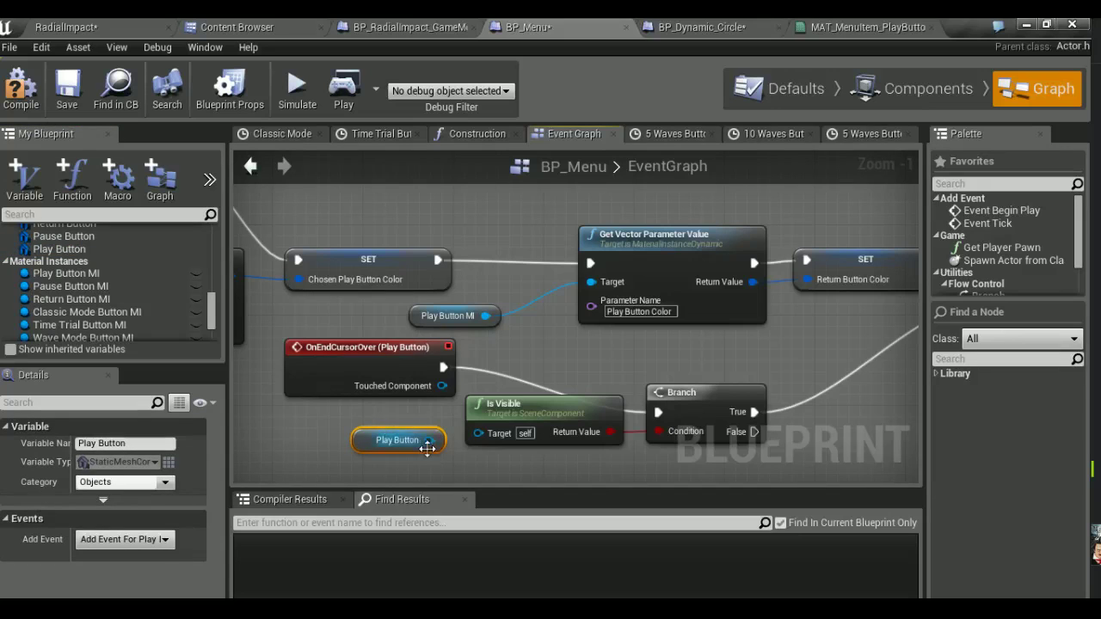
{"action": "left_click_drag", "start_coordinate": [429, 440], "coordinate": [476, 436]}
{"action": "right_click_drag", "start_coordinate": [599, 424], "coordinate": [464, 394]}
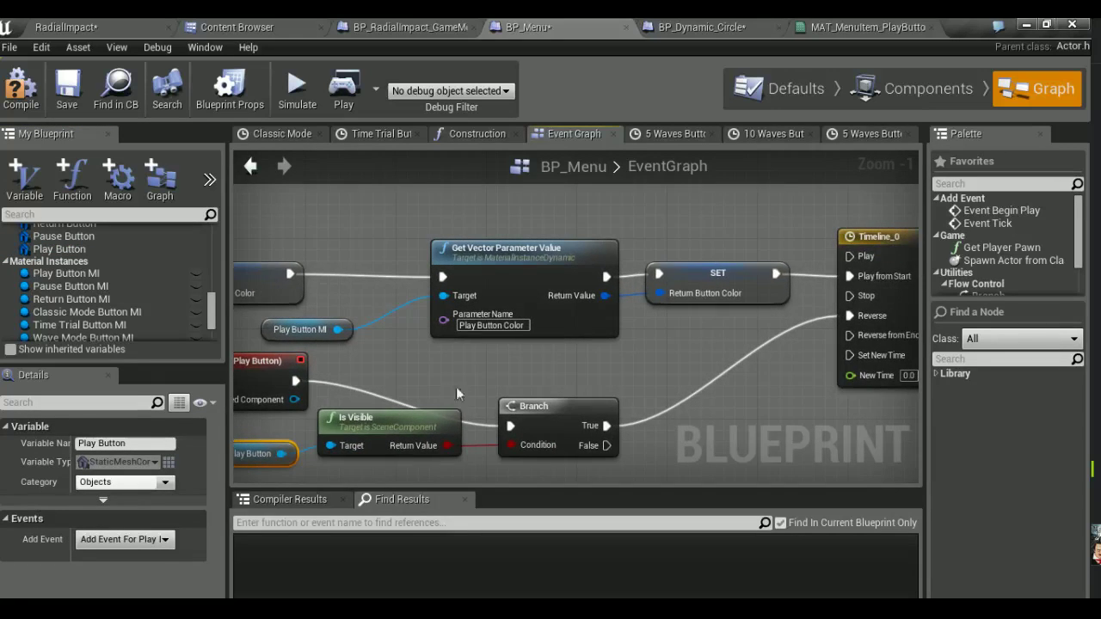
Delete the SET Return Button Color node and promote the colour Return Value to a Play Button Color variable
{"action": "left_click", "coordinate": [707, 281]}
{"action": "key", "text": "Delete"}
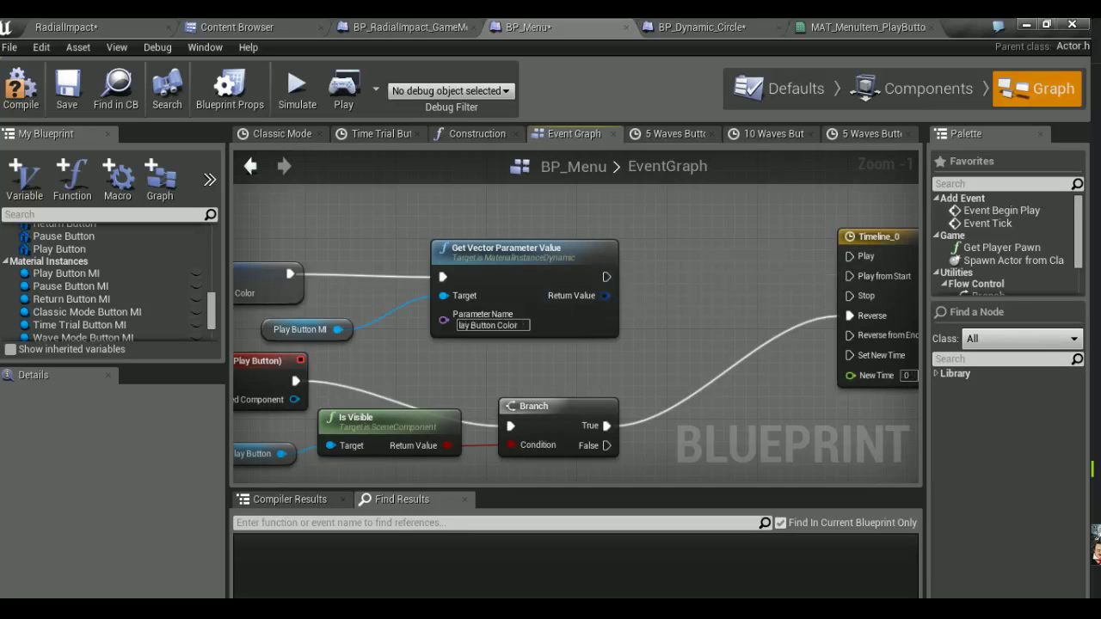
{"action": "left_click_drag", "start_coordinate": [606, 295], "coordinate": [655, 296]}
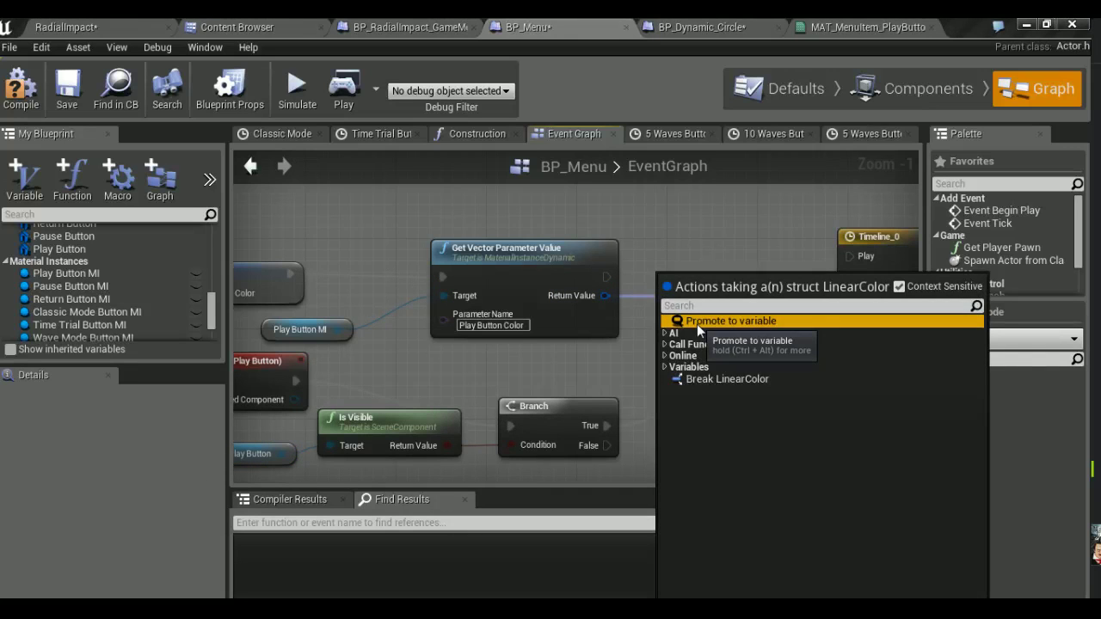
{"action": "left_click", "coordinate": [714, 321]}
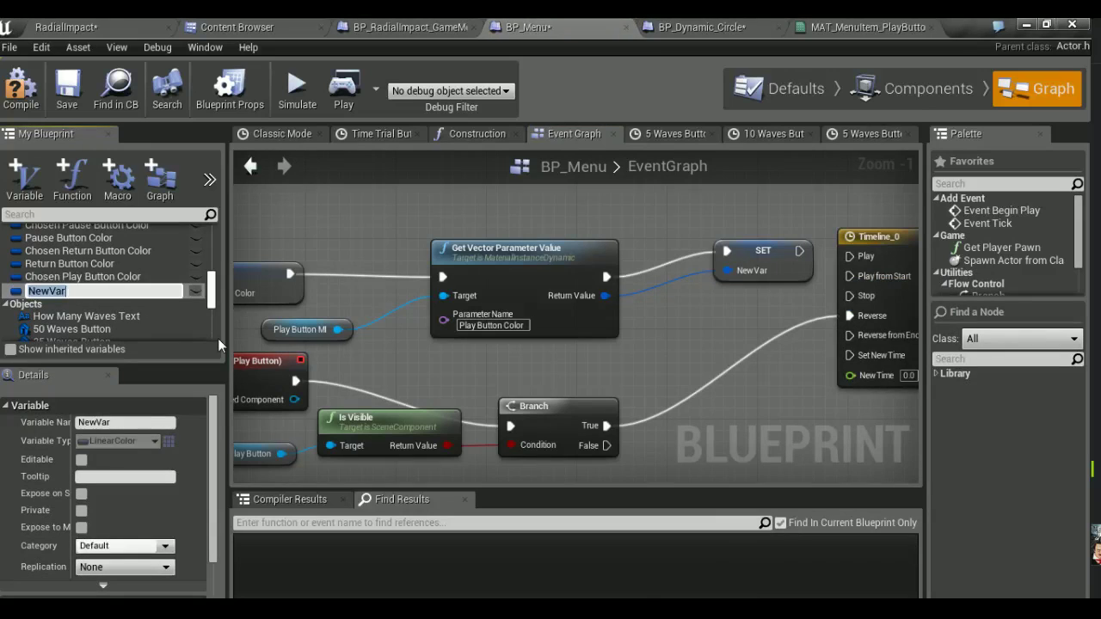
{"action": "type", "text": "Play Button Color"}
{"action": "key", "text": "Return"}
{"action": "mouse_move", "coordinate": [744, 254]}
{"action": "left_mouse_down"}
{"action": "mouse_move", "coordinate": [724, 275]}
{"action": "mouse_move", "coordinate": [849, 276]}
{"action": "left_mouse_up"}
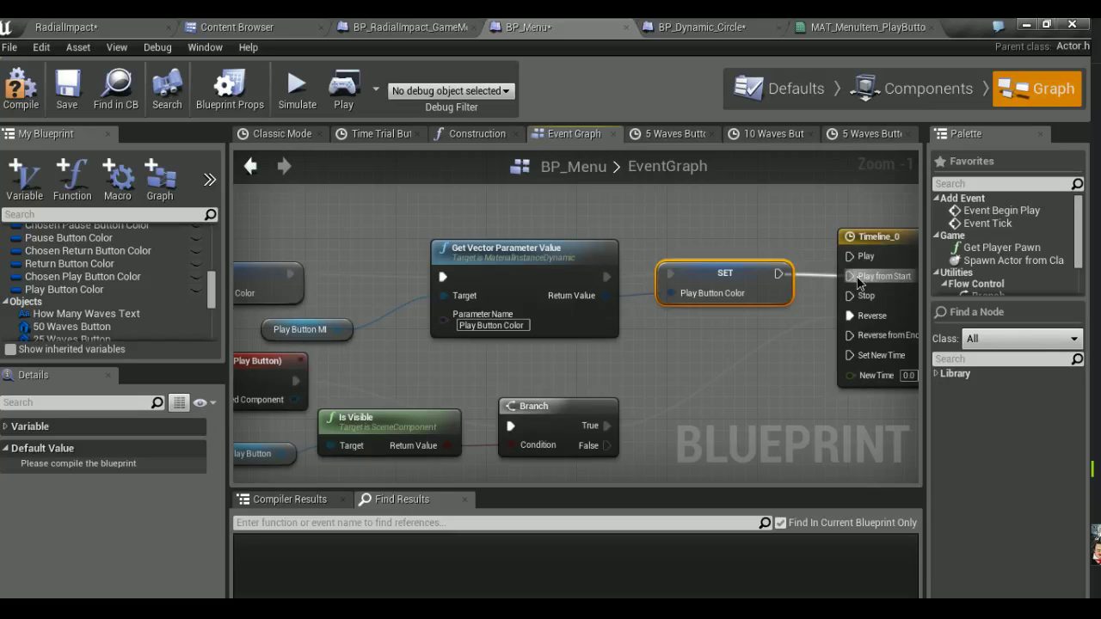
{"action": "scroll", "coordinate": [669, 350], "scroll_direction": "down", "scroll_amount": 4}
Replace the Lerp's Return Button colour getters with Play Button Color and Chosen Play Button Color
{"action": "scroll", "coordinate": [669, 350], "scroll_direction": "down", "scroll_amount": 4}
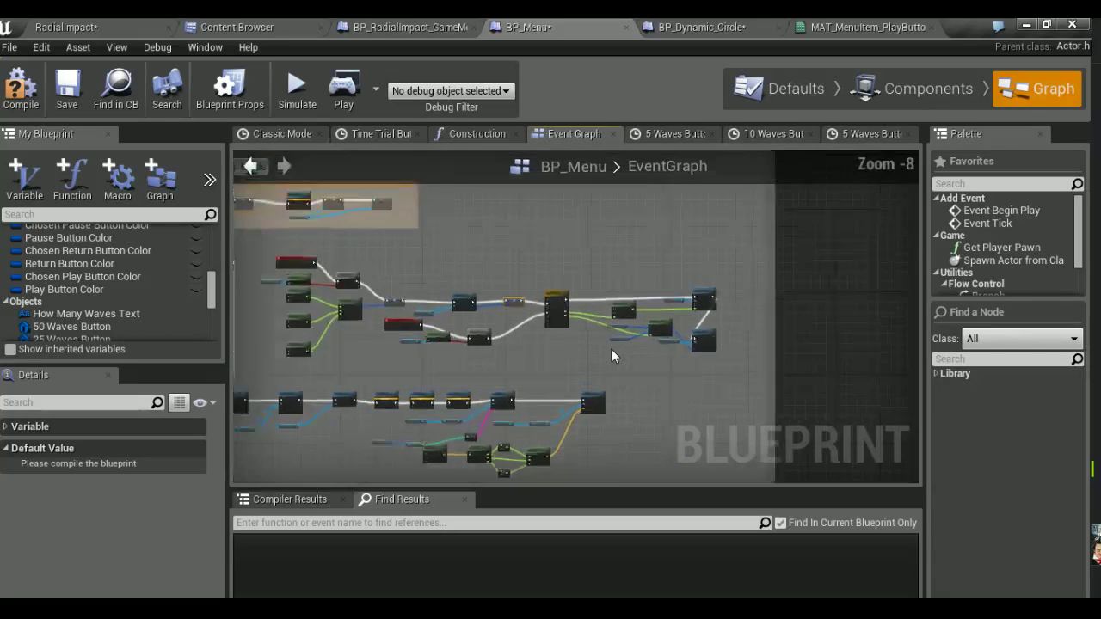
{"action": "scroll", "coordinate": [611, 348], "scroll_direction": "up", "scroll_amount": 7}
{"action": "scroll", "coordinate": [611, 348], "scroll_direction": "up", "scroll_amount": 1}
{"action": "left_click_drag", "start_coordinate": [523, 309], "coordinate": [607, 363]}
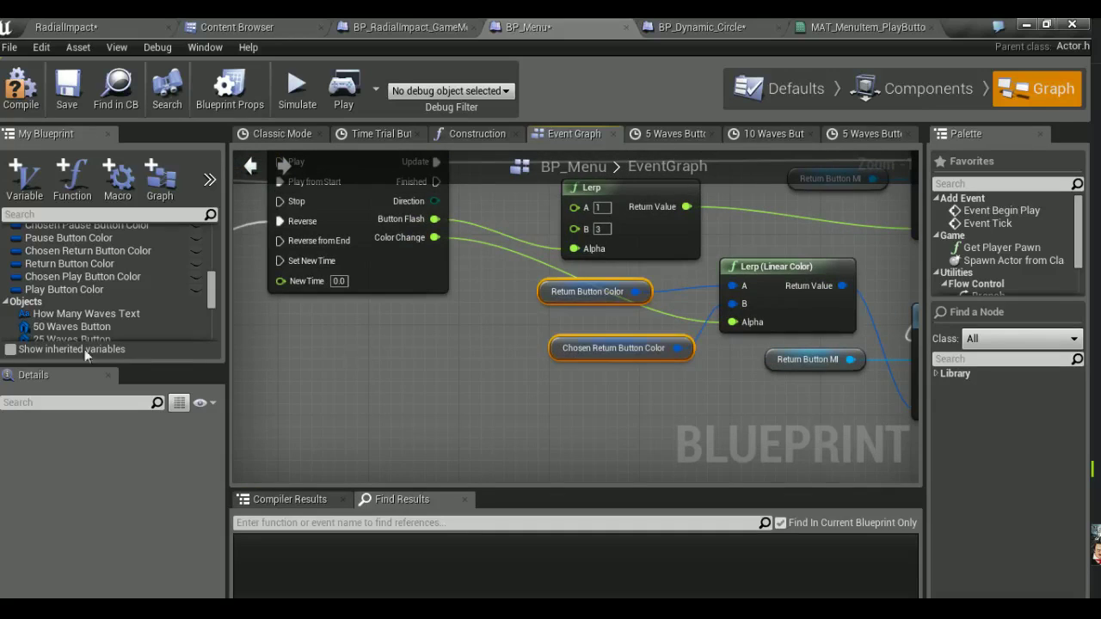
{"action": "key", "text": "Delete"}
{"action": "left_click", "coordinate": [86, 292]}
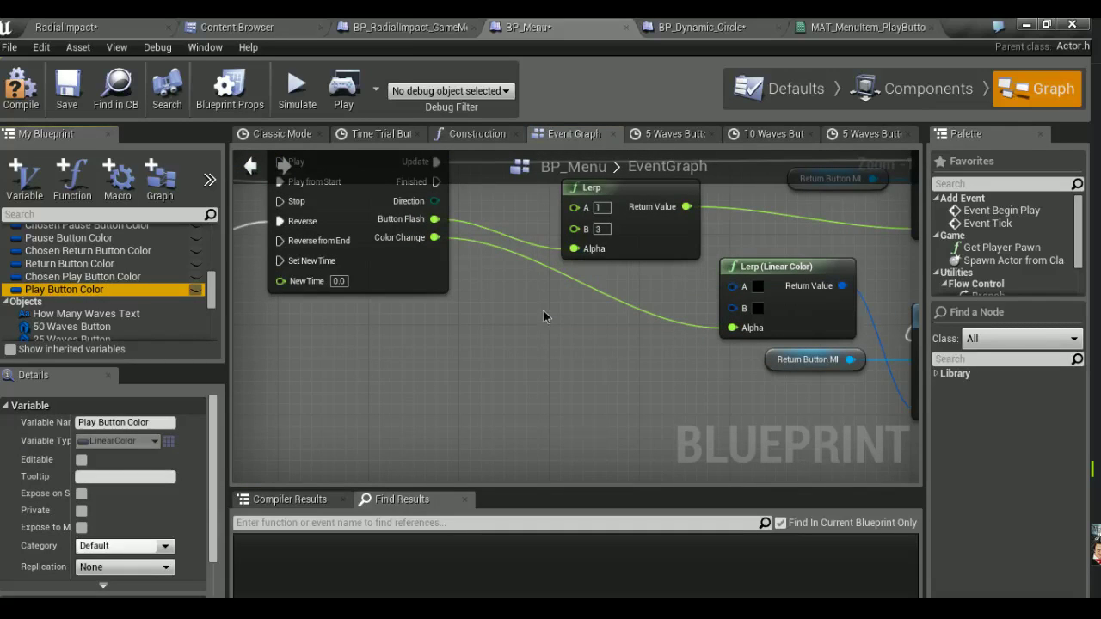
{"action": "left_click_drag", "start_coordinate": [581, 289], "coordinate": [578, 296], "text": "ctrl"}
{"action": "left_click_drag", "start_coordinate": [651, 303], "coordinate": [733, 286]}
{"action": "left_click_drag", "start_coordinate": [606, 309], "coordinate": [609, 301]}
{"action": "left_click", "coordinate": [69, 277]}
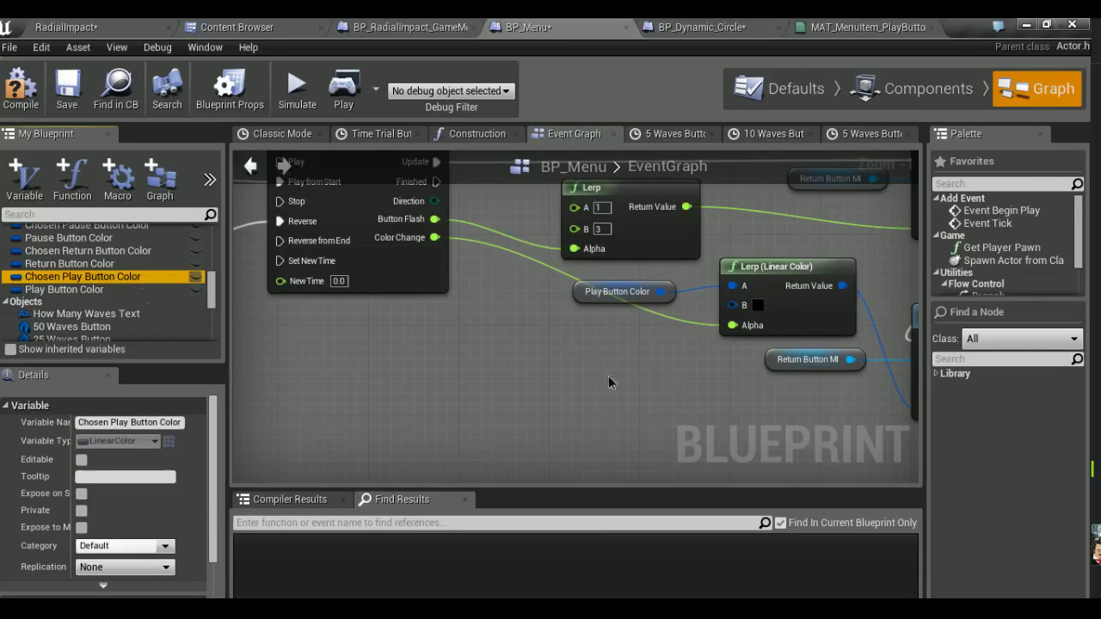
{"action": "left_click_drag", "start_coordinate": [588, 340], "coordinate": [594, 342], "text": "ctrl"}
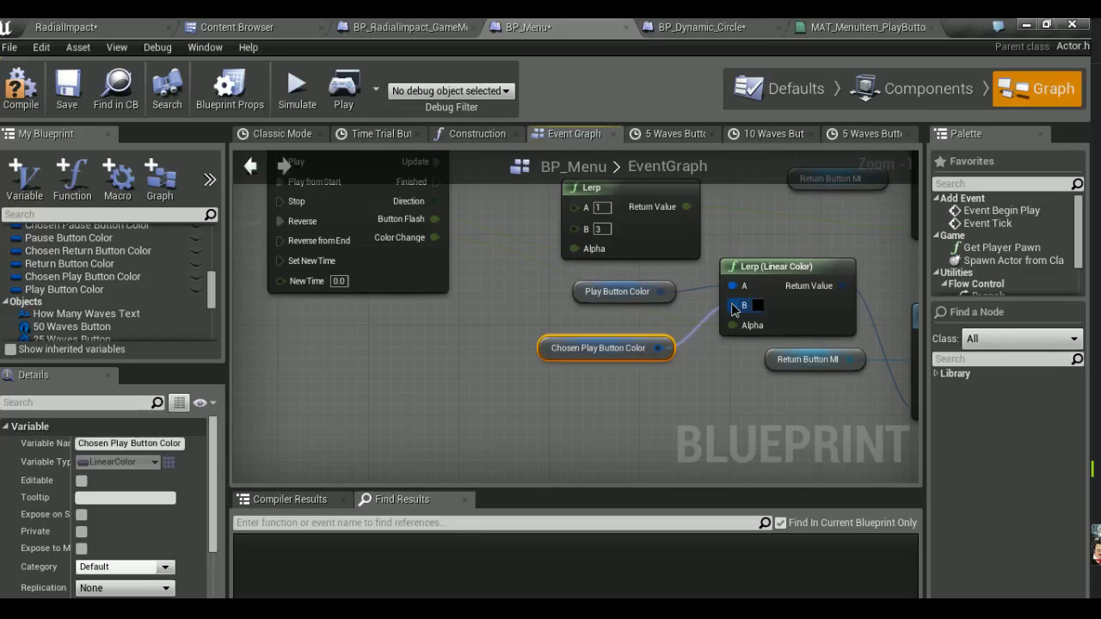
Retarget the scalar parameter setter to Play Button MI and give it the Play Button parameter name
{"action": "right_click_drag", "start_coordinate": [797, 226], "coordinate": [546, 360]}
{"action": "left_click", "coordinate": [579, 319]}
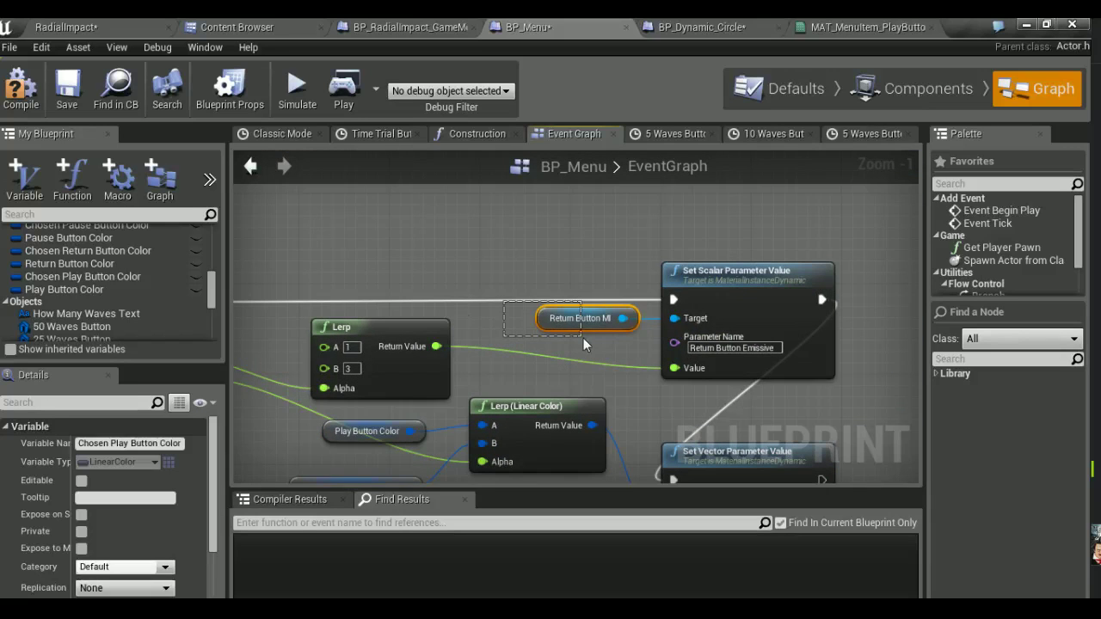
{"action": "key", "text": "Delete"}
{"action": "scroll", "coordinate": [43, 287], "scroll_direction": "down", "scroll_amount": 3}
{"action": "scroll", "coordinate": [43, 287], "scroll_direction": "down", "scroll_amount": 3}
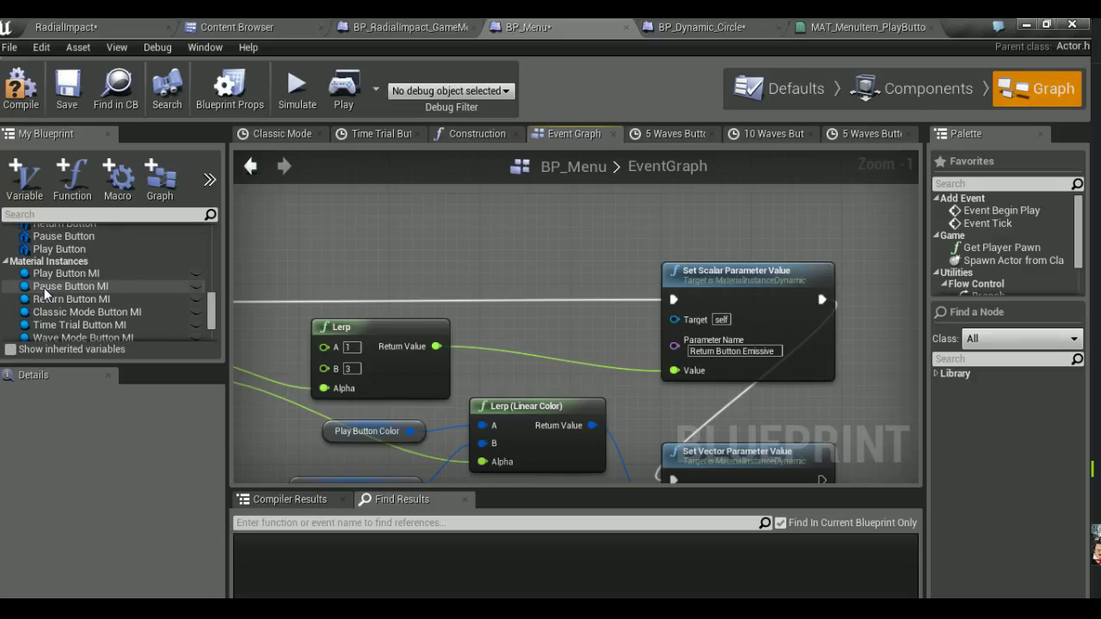
{"action": "left_click", "coordinate": [46, 276]}
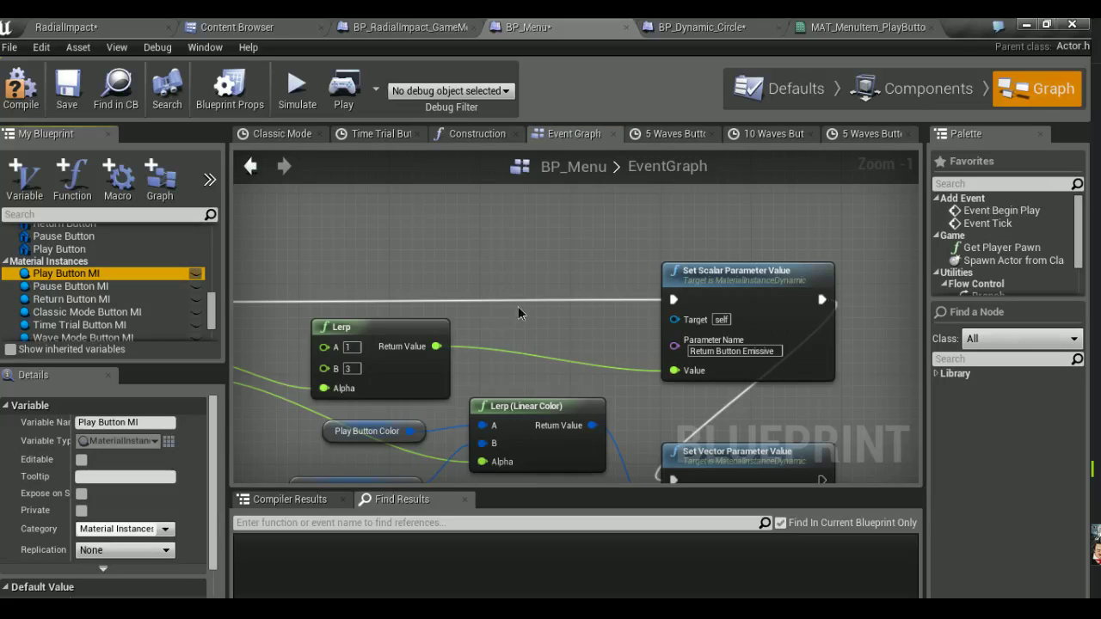
{"action": "left_click_drag", "start_coordinate": [518, 312], "coordinate": [518, 312]}
{"action": "left_click_drag", "start_coordinate": [592, 318], "coordinate": [686, 325]}
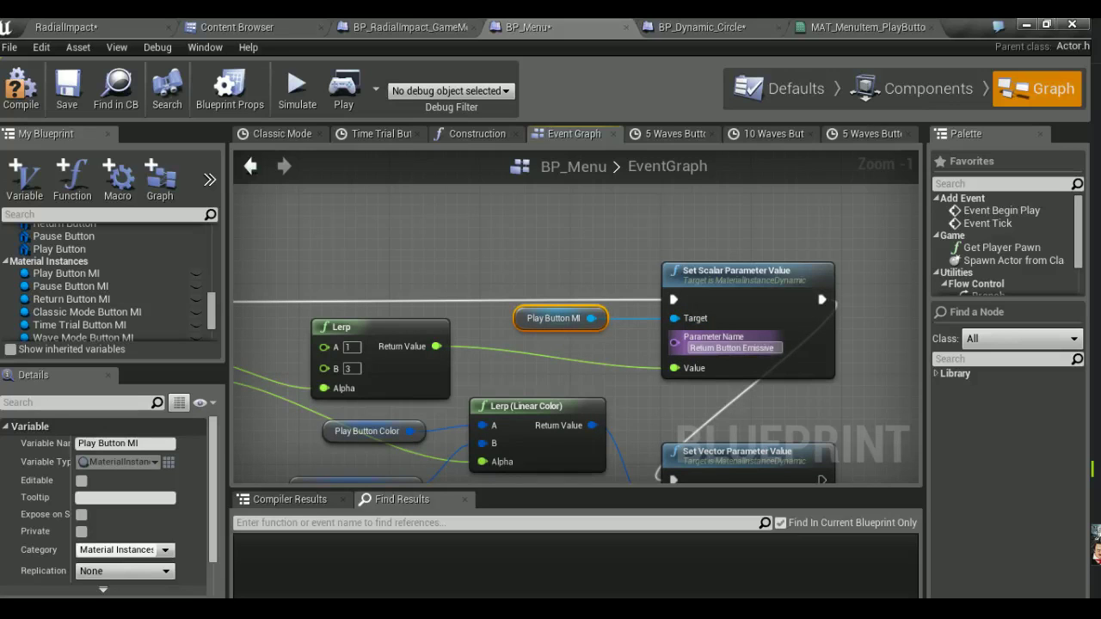
{"action": "type", "text": "Play Button Emissive"}
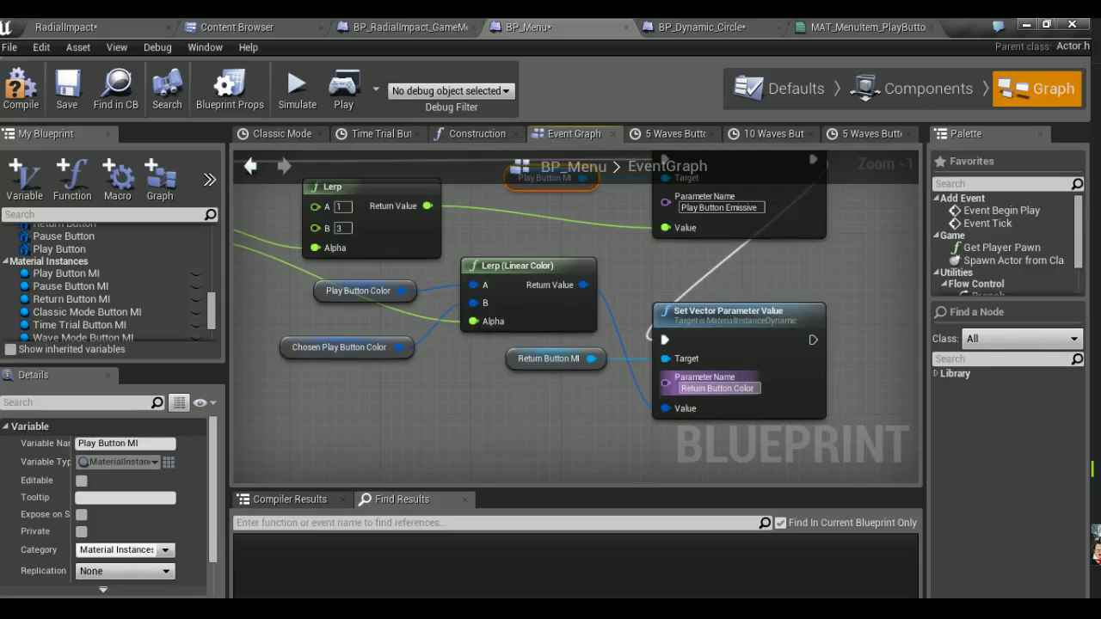
{"action": "type", "text": "Play"}
{"action": "key", "text": "Return"}
Replace the vector setter's Return Button MI target with a Play Button MI getter
{"action": "left_click_drag", "start_coordinate": [478, 365], "coordinate": [539, 375]}
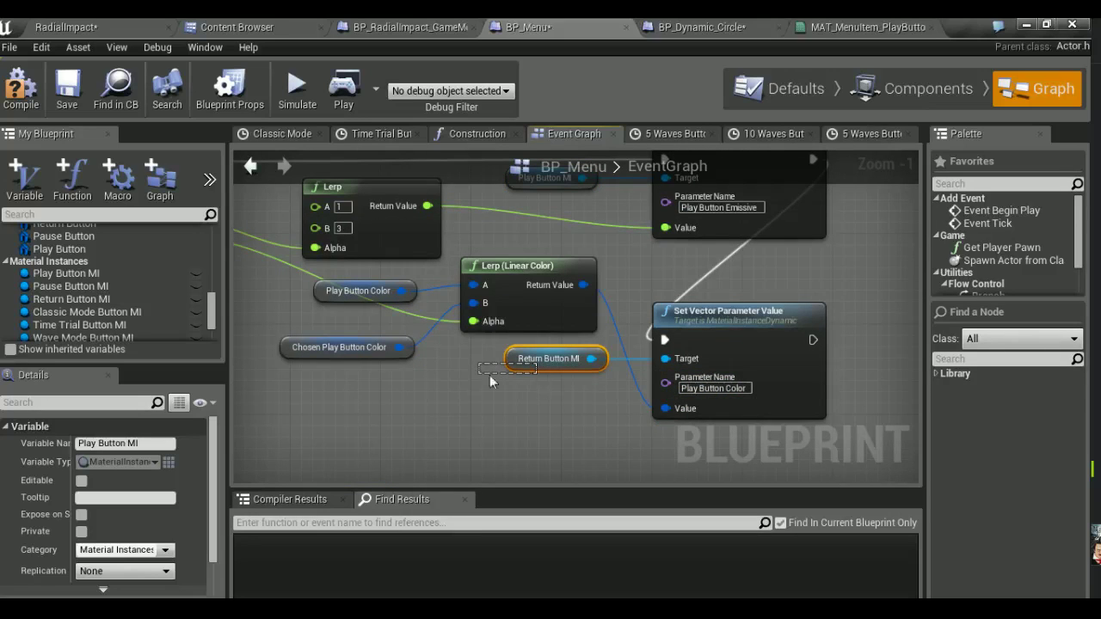
{"action": "key", "text": "Delete"}
{"action": "key", "text": "ctrl+v"}
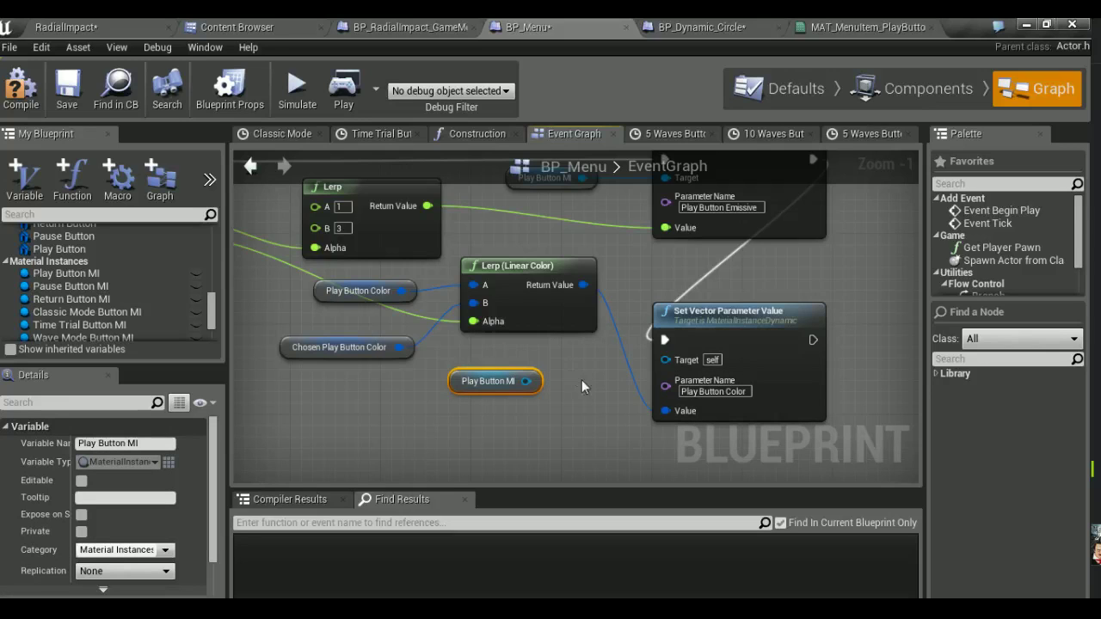
{"action": "left_click_drag", "start_coordinate": [526, 381], "coordinate": [664, 360]}
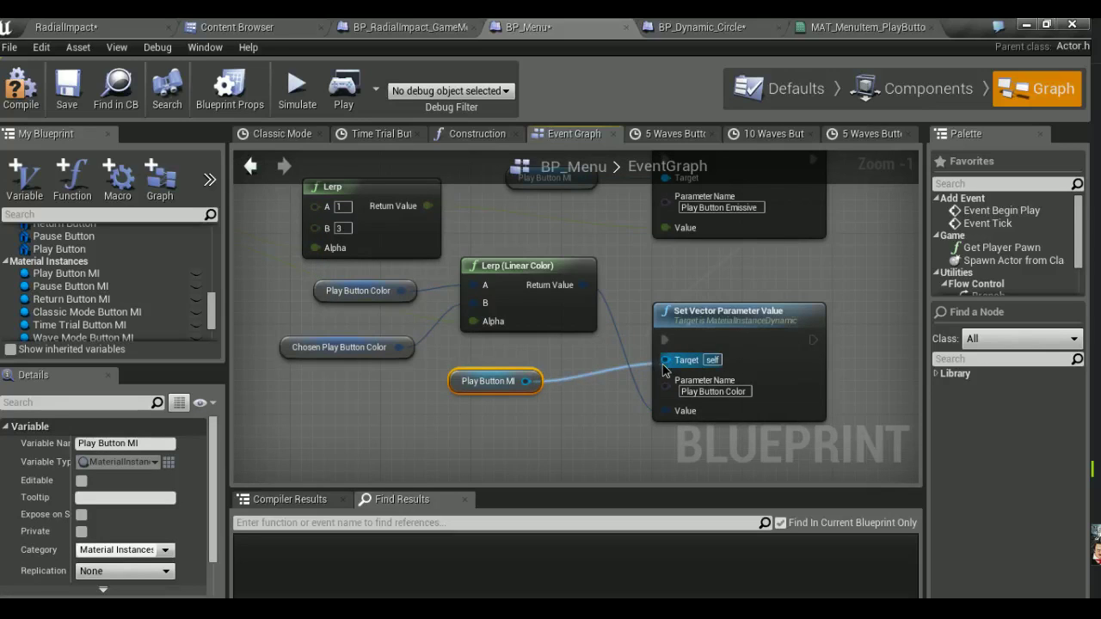
{"action": "left_click_drag", "start_coordinate": [512, 391], "coordinate": [580, 369]}
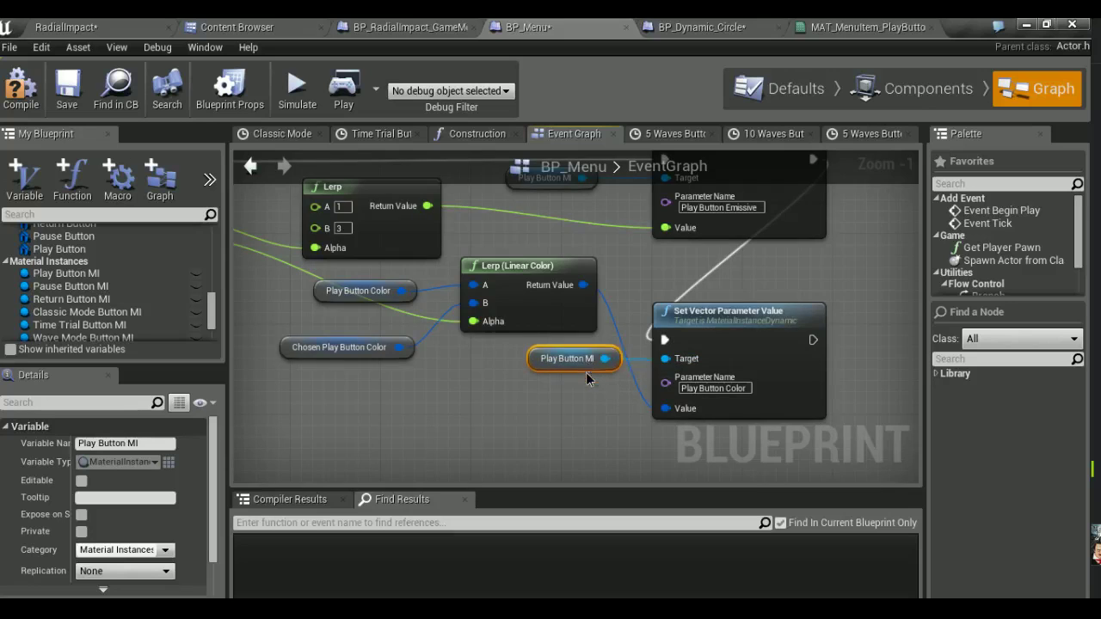
Save all modified assets and the RadialImpact map
{"action": "scroll", "coordinate": [555, 370], "scroll_direction": "down", "scroll_amount": 4}
{"action": "scroll", "coordinate": [482, 384], "scroll_direction": "down", "scroll_amount": 1}
{"action": "scroll", "coordinate": [545, 373], "scroll_direction": "up", "scroll_amount": 1}
{"action": "scroll", "coordinate": [545, 372], "scroll_direction": "up", "scroll_amount": 3}
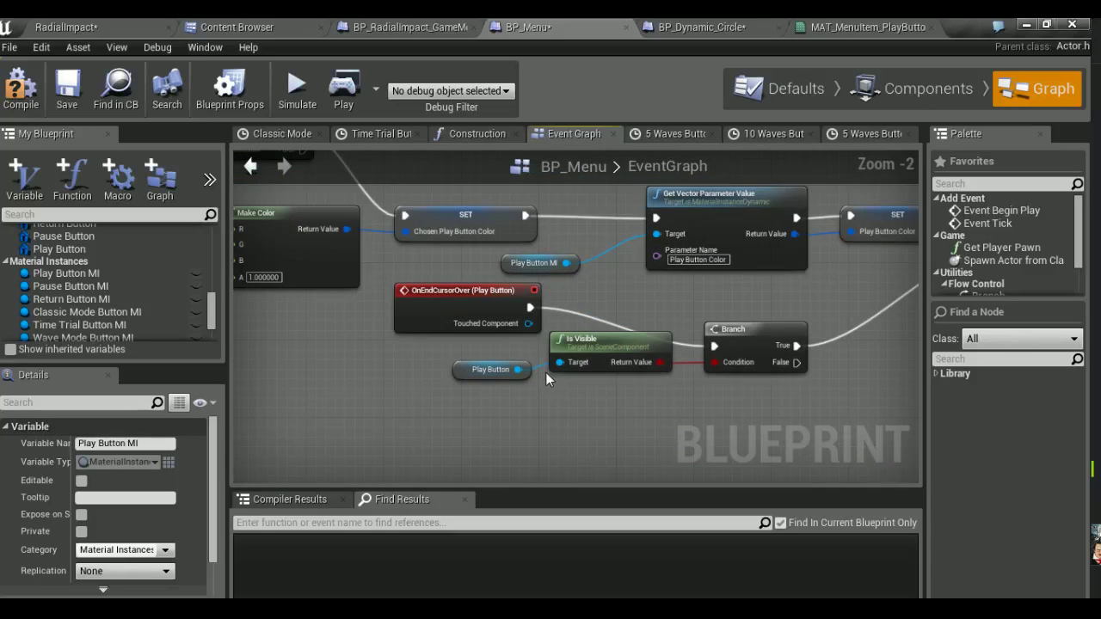
{"action": "scroll", "coordinate": [524, 372], "scroll_direction": "down", "scroll_amount": 3}
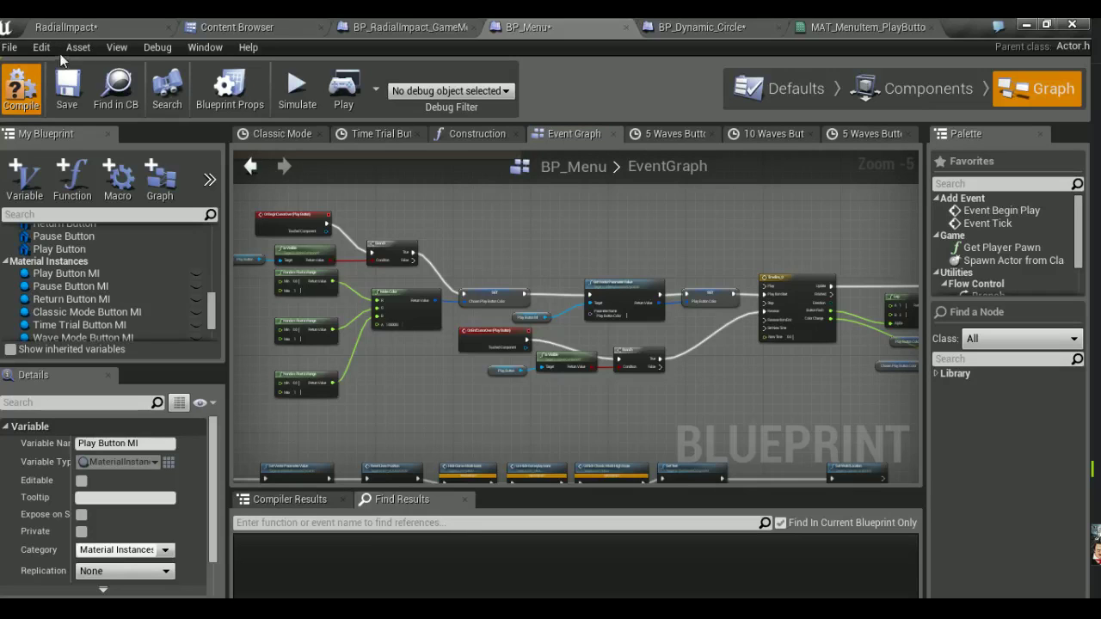
{"action": "left_click", "coordinate": [65, 26]}
{"action": "key", "text": "ctrl+s"}
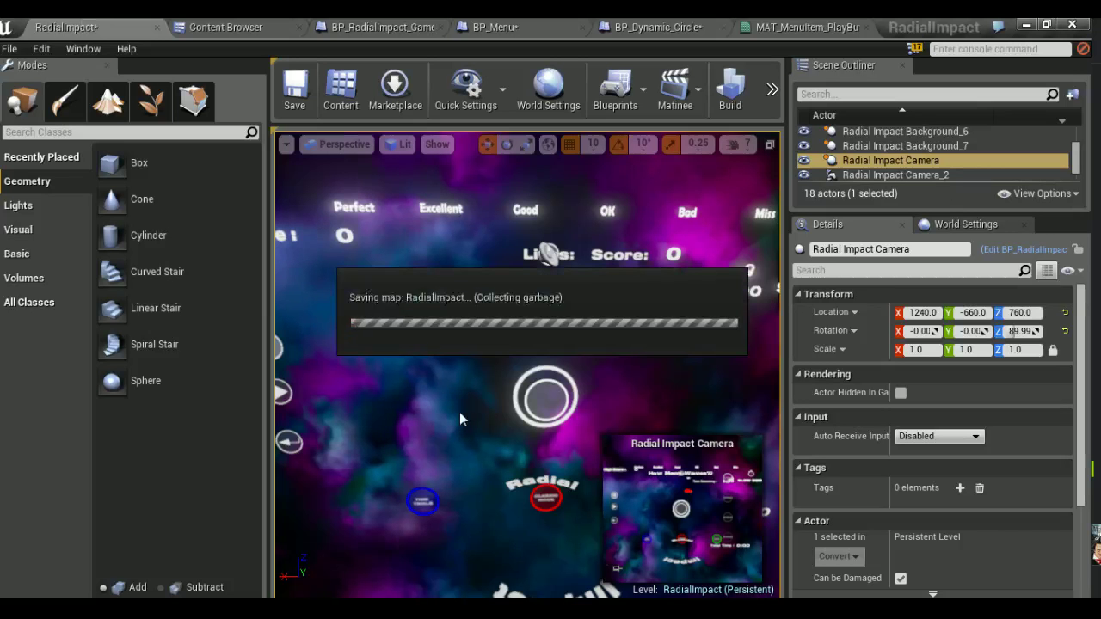
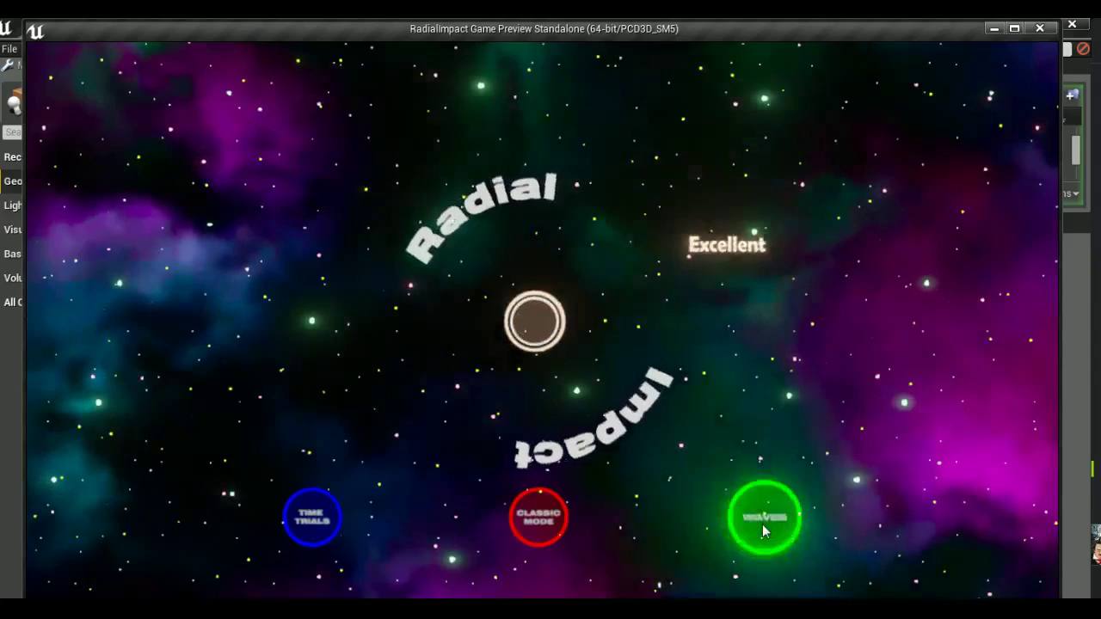
Start a 10 Waves game, try its pause, play and back buttons, then open BP_Menu
{"action": "left_click", "coordinate": [765, 522]}
{"action": "left_click", "coordinate": [832, 273]}
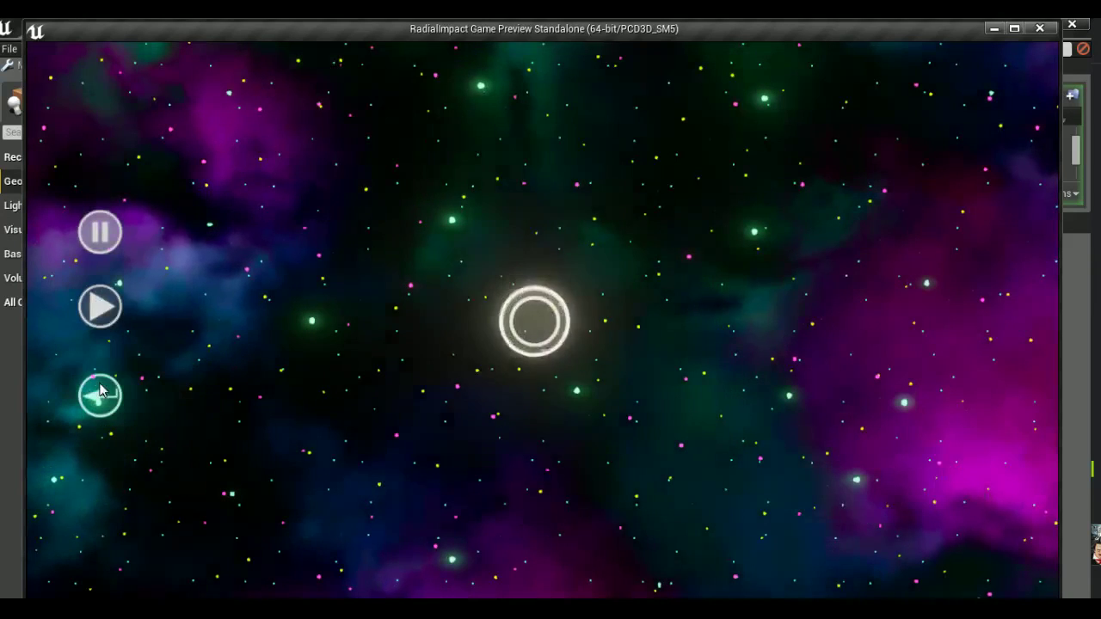
{"action": "left_click", "coordinate": [100, 308]}
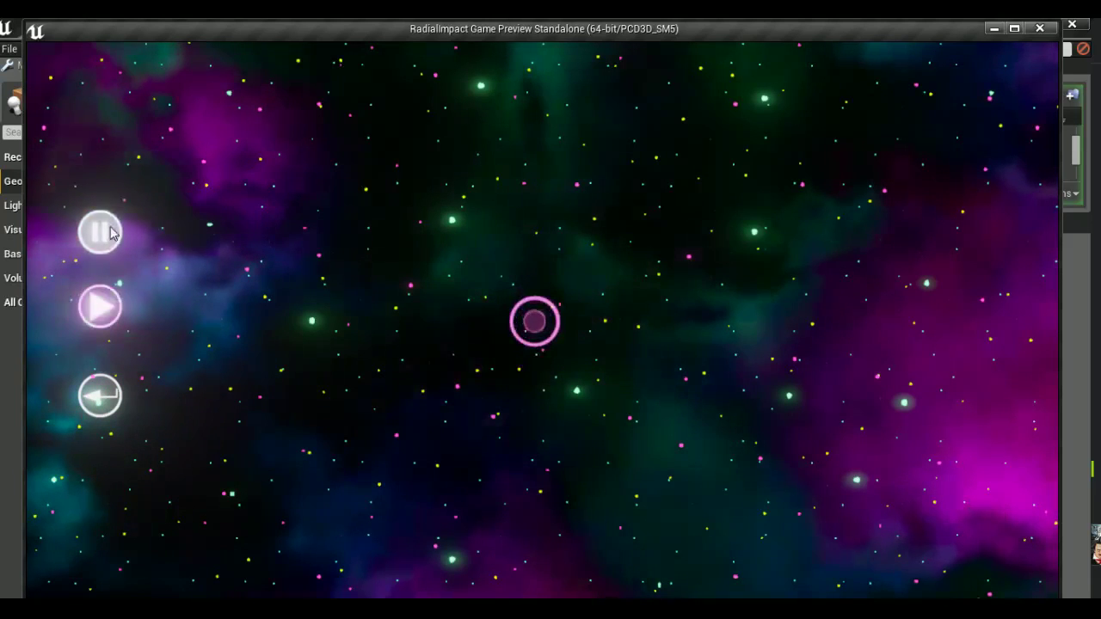
{"action": "left_click", "coordinate": [107, 297]}
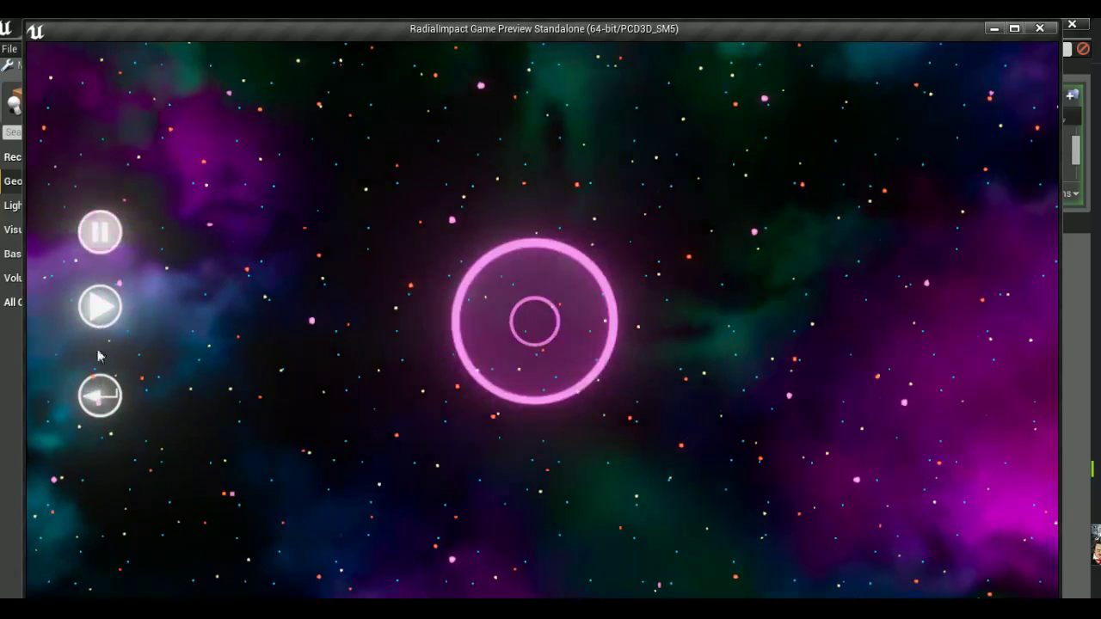
{"action": "left_click", "coordinate": [97, 320]}
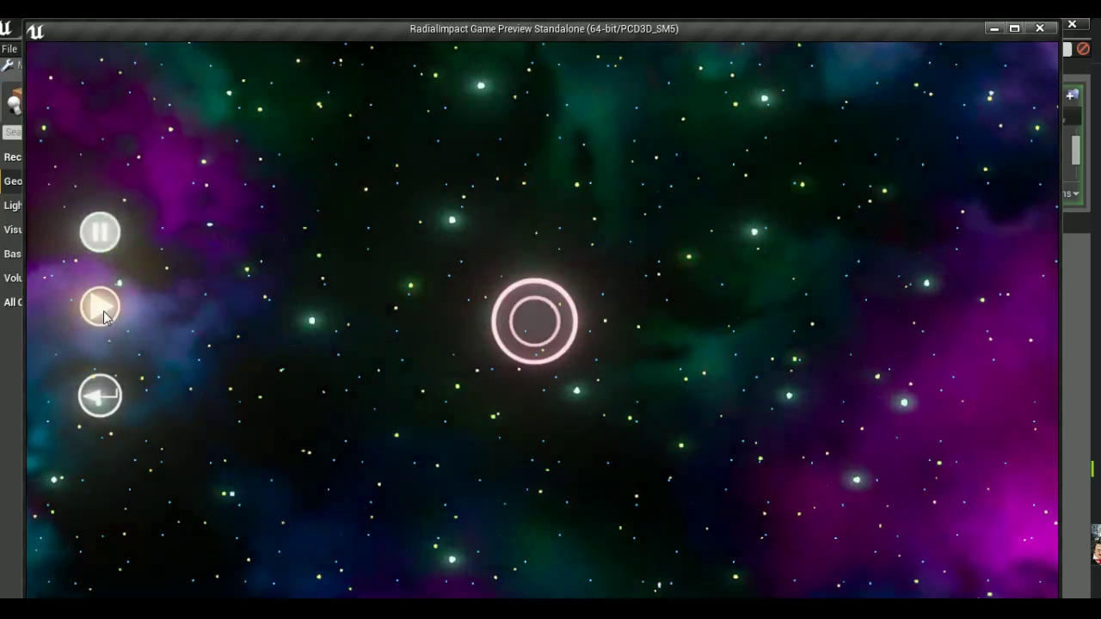
{"action": "left_click", "coordinate": [98, 408]}
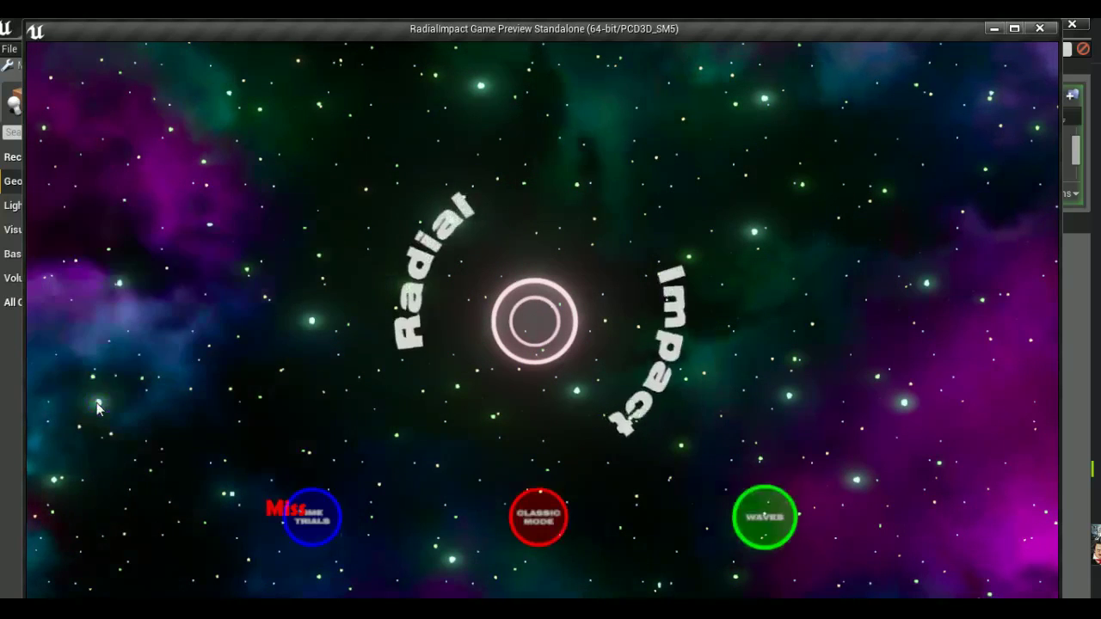
{"action": "left_click", "coordinate": [471, 24]}
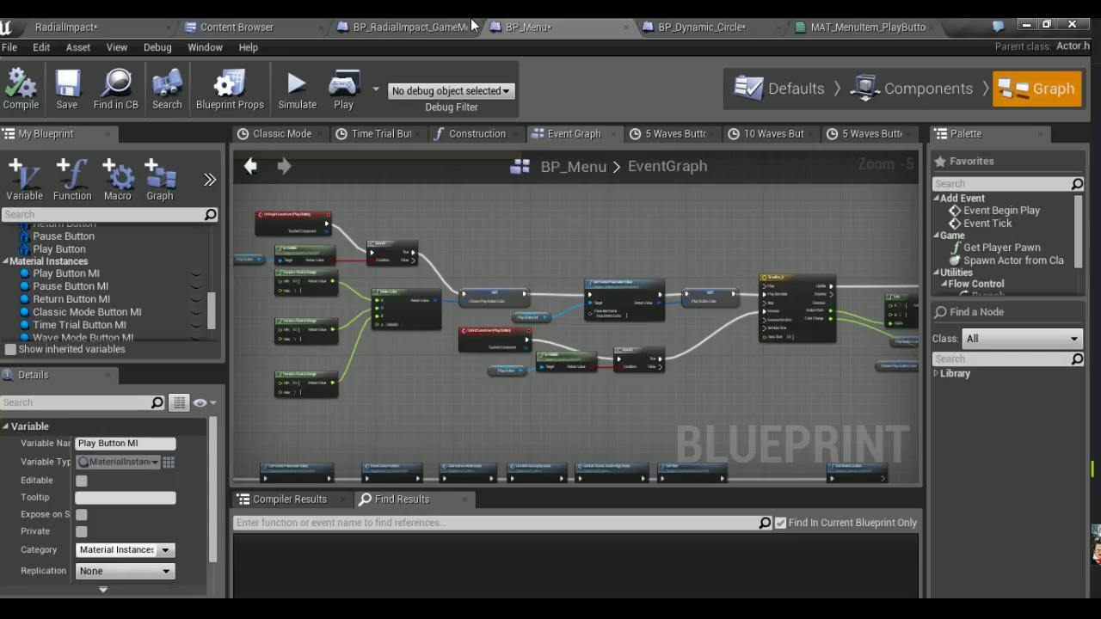
Inspect the Timeline_0, Lerp and Set Parameter nodes in the BP_Menu EventGraph
{"action": "right_click_drag", "start_coordinate": [578, 284], "coordinate": [599, 298]}
{"action": "scroll", "coordinate": [599, 298], "scroll_direction": "up", "scroll_amount": 3}
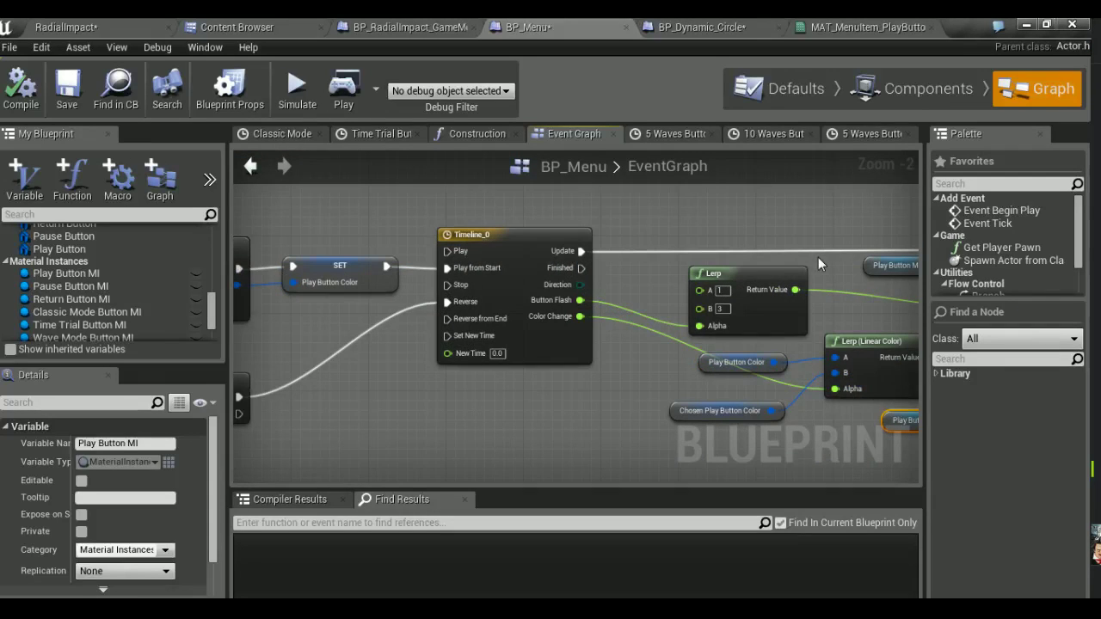
{"action": "right_click_drag", "start_coordinate": [732, 230], "coordinate": [564, 239]}
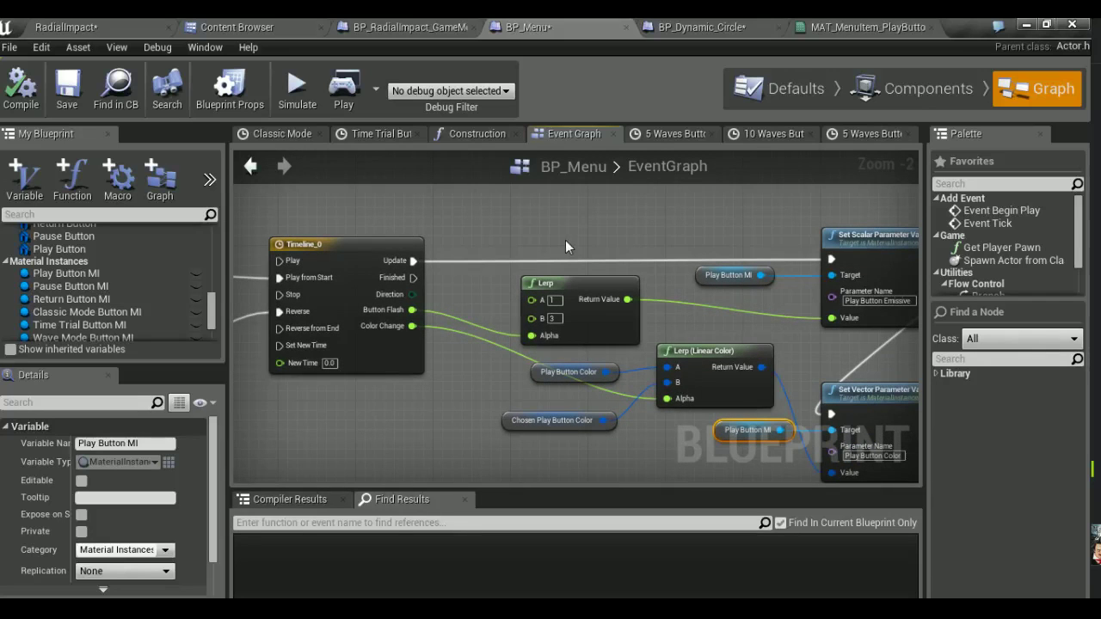
Pan through the Construction Script's material instance and Wave Mode nodes, then return to RadialImpact
{"action": "left_click", "coordinate": [465, 135]}
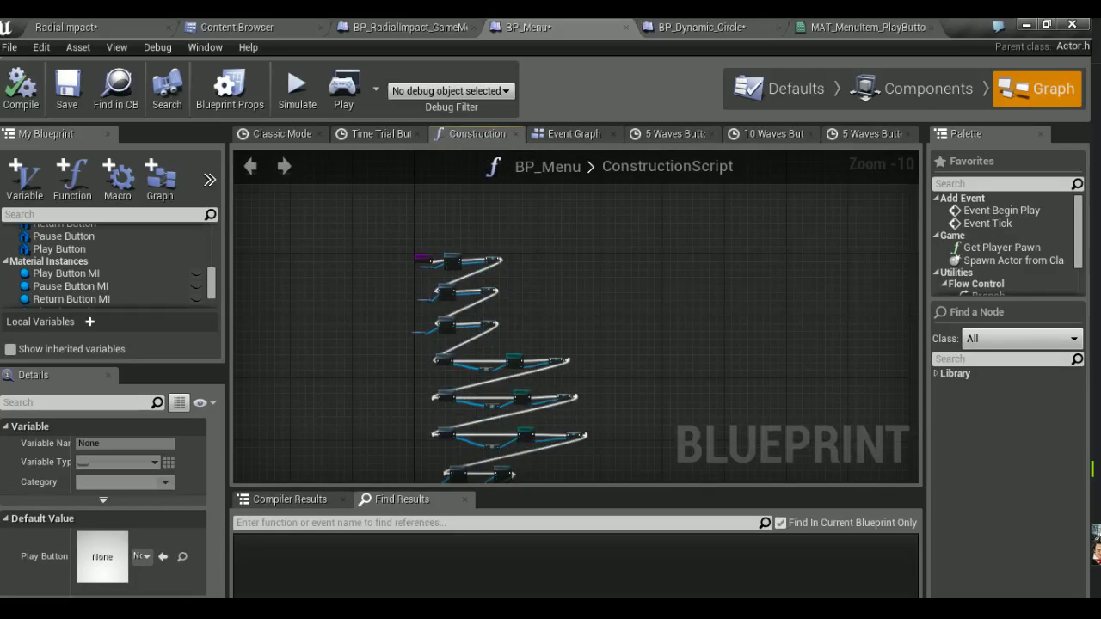
{"action": "scroll", "coordinate": [490, 288], "scroll_direction": "up", "scroll_amount": 5}
{"action": "scroll", "coordinate": [445, 240], "scroll_direction": "up", "scroll_amount": 2}
{"action": "right_click_drag", "start_coordinate": [437, 277], "coordinate": [479, 255]}
{"action": "scroll", "coordinate": [479, 255], "scroll_direction": "down", "scroll_amount": 1}
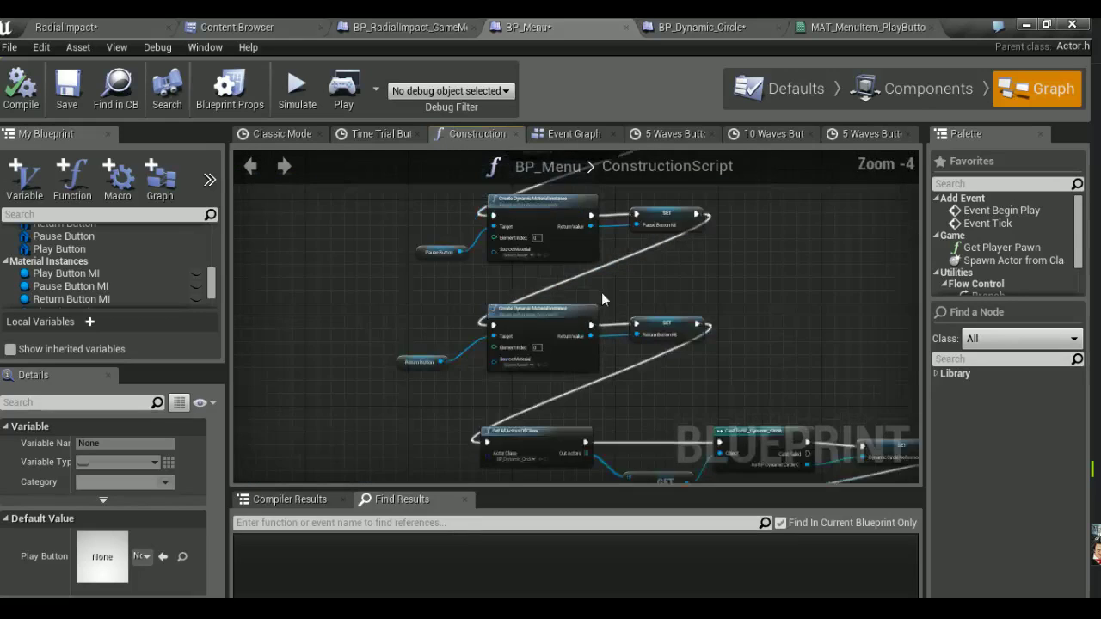
{"action": "right_click_drag", "start_coordinate": [603, 300], "coordinate": [583, 214]}
{"action": "mouse_move", "coordinate": [590, 317]}
{"action": "right_mouse_down"}
{"action": "mouse_move", "coordinate": [585, 214]}
{"action": "mouse_move", "coordinate": [571, 211]}
{"action": "right_mouse_up"}
{"action": "right_click_drag", "start_coordinate": [571, 335], "coordinate": [553, 229]}
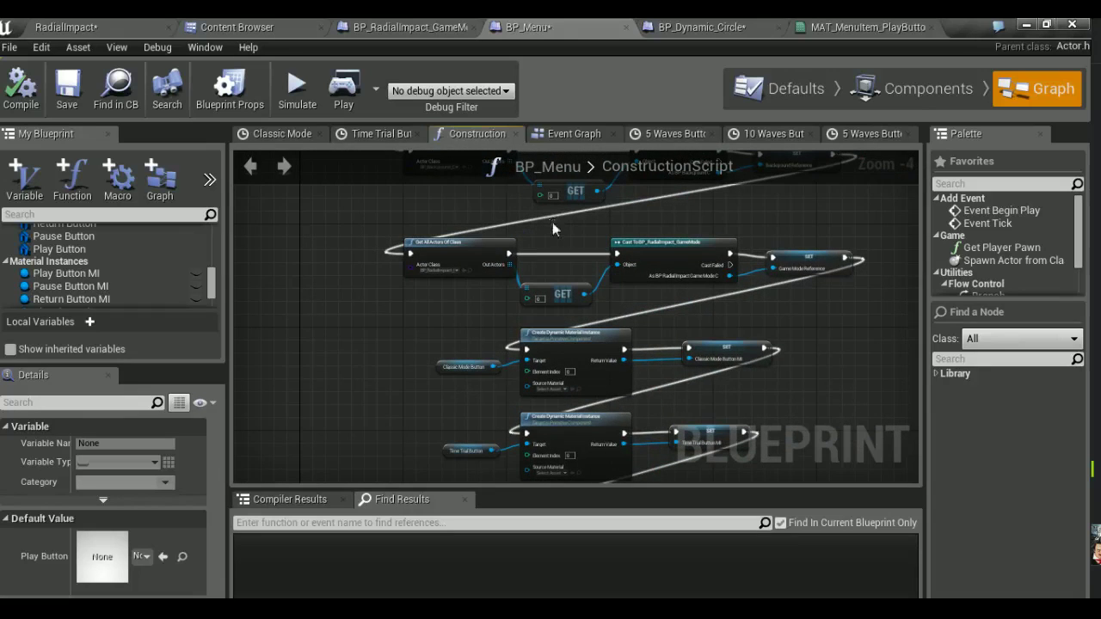
{"action": "right_click_drag", "start_coordinate": [395, 250], "coordinate": [392, 147]}
{"action": "mouse_move", "coordinate": [435, 362]}
{"action": "right_mouse_down"}
{"action": "mouse_move", "coordinate": [430, 163]}
{"action": "mouse_move", "coordinate": [427, 244]}
{"action": "right_mouse_up"}
{"action": "left_click", "coordinate": [67, 26]}
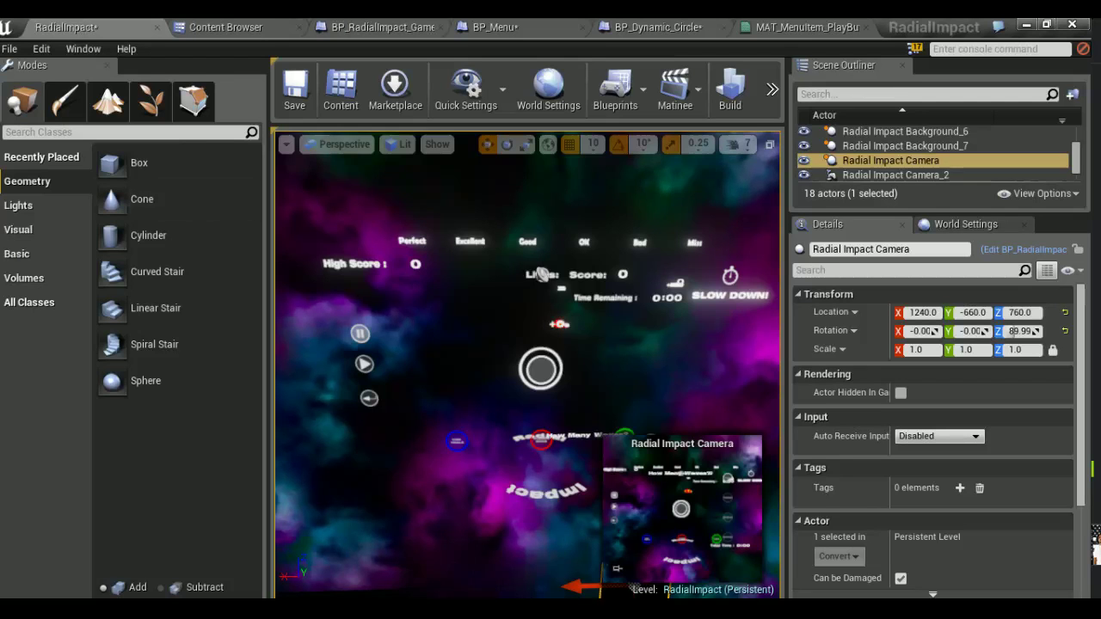
Save all, then test pause, resume and back buttons in a Classic Mode game
{"action": "key", "text": "ctrl+shift+s"}
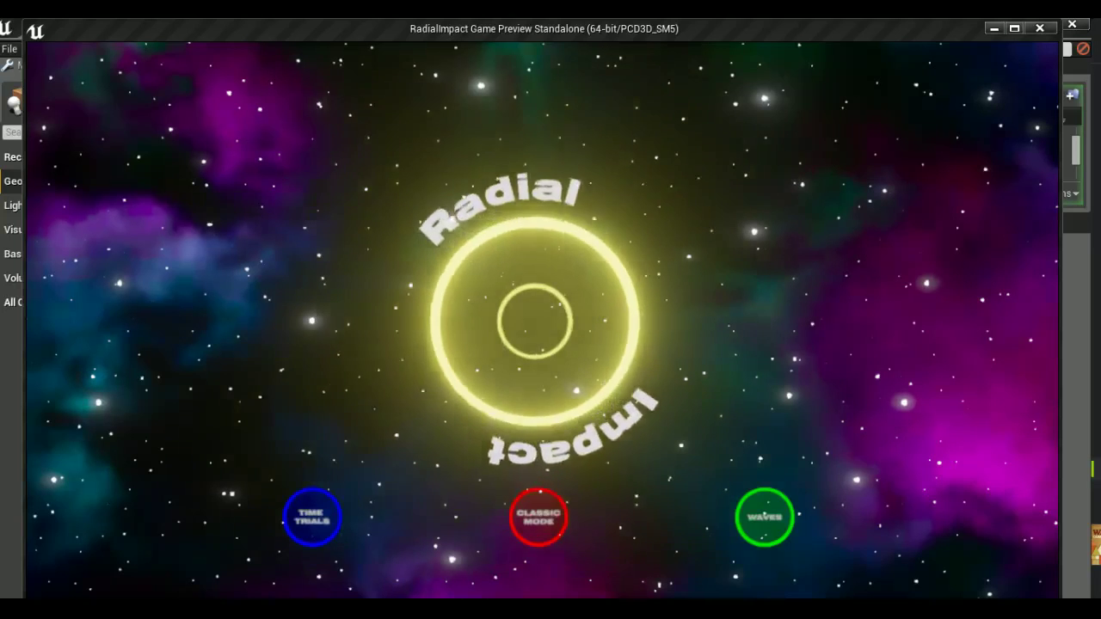
{"action": "left_click", "coordinate": [522, 513]}
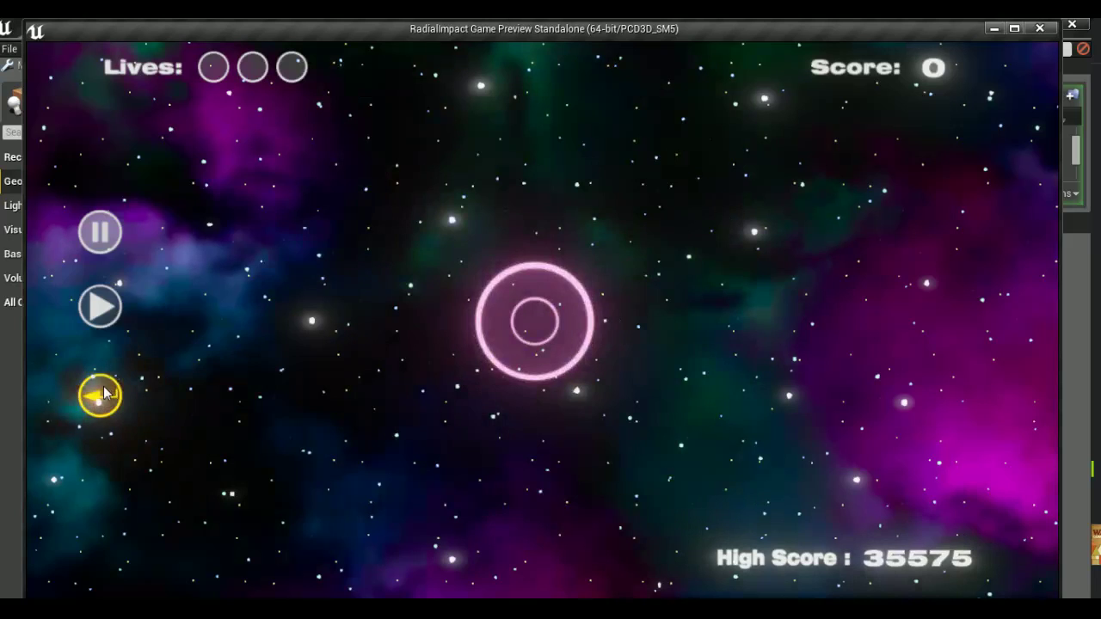
{"action": "left_click", "coordinate": [101, 234]}
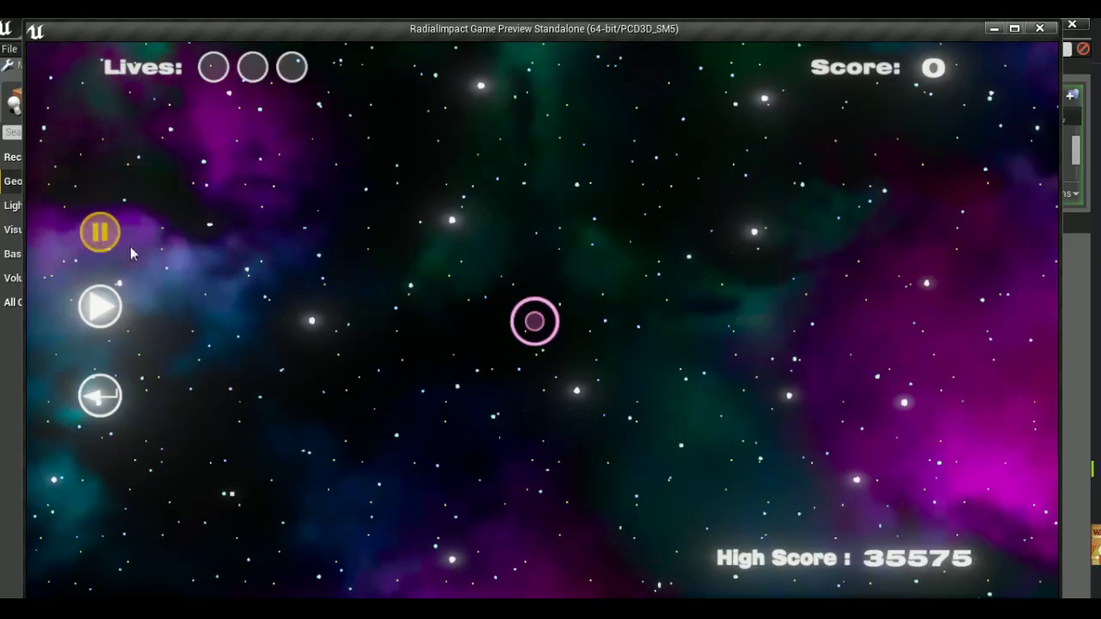
{"action": "left_click", "coordinate": [100, 306]}
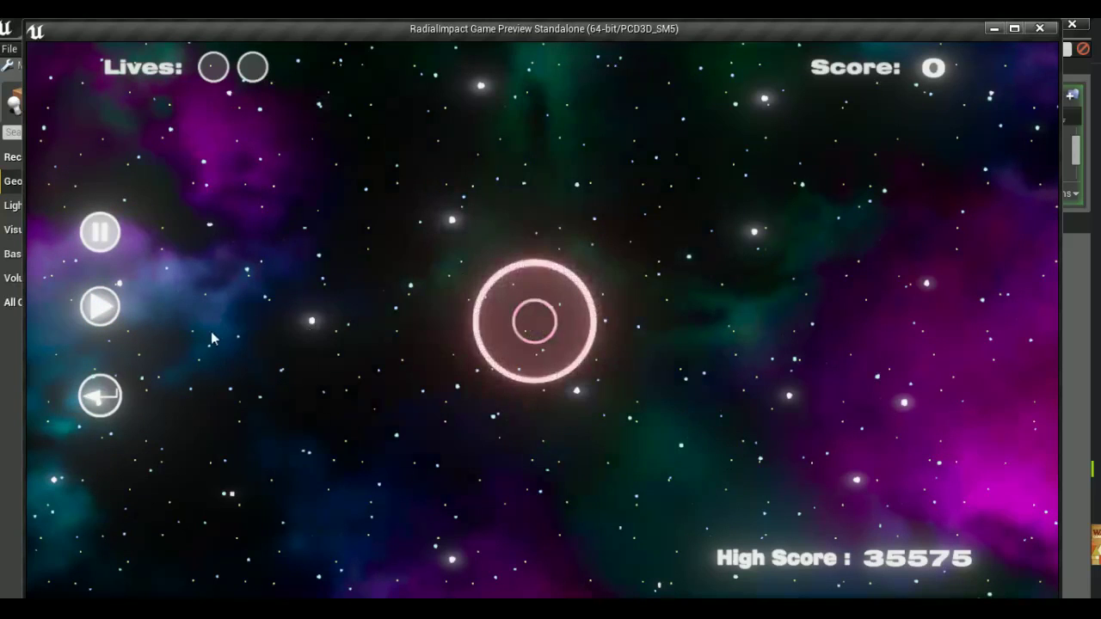
{"action": "left_click", "coordinate": [97, 402]}
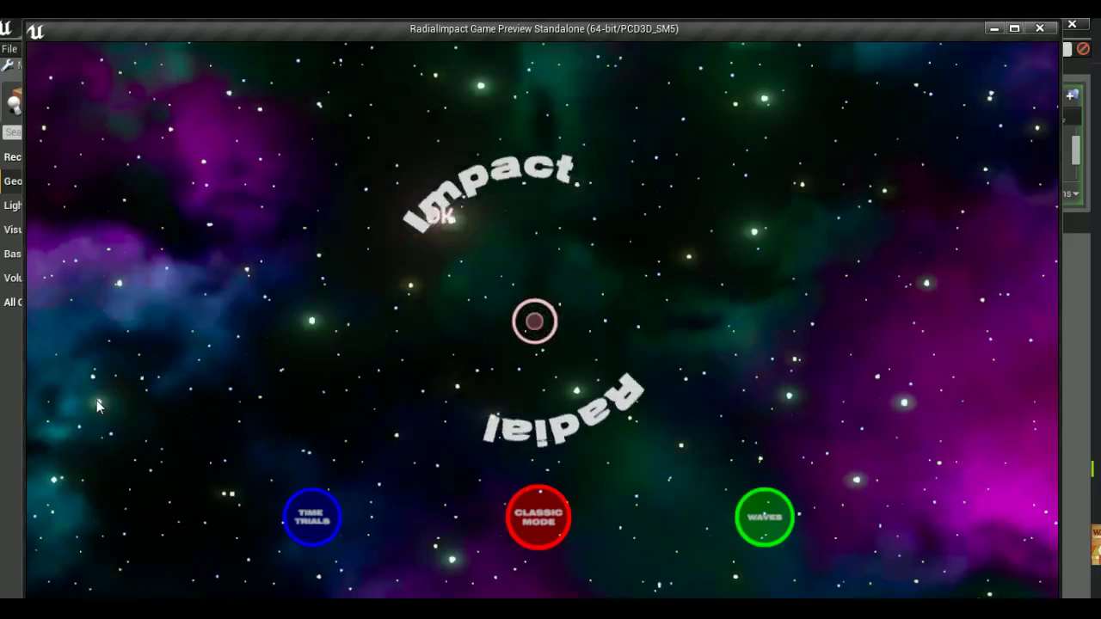
Start a Time Trials game, try its controls, and close the preview
{"action": "left_click", "coordinate": [311, 517]}
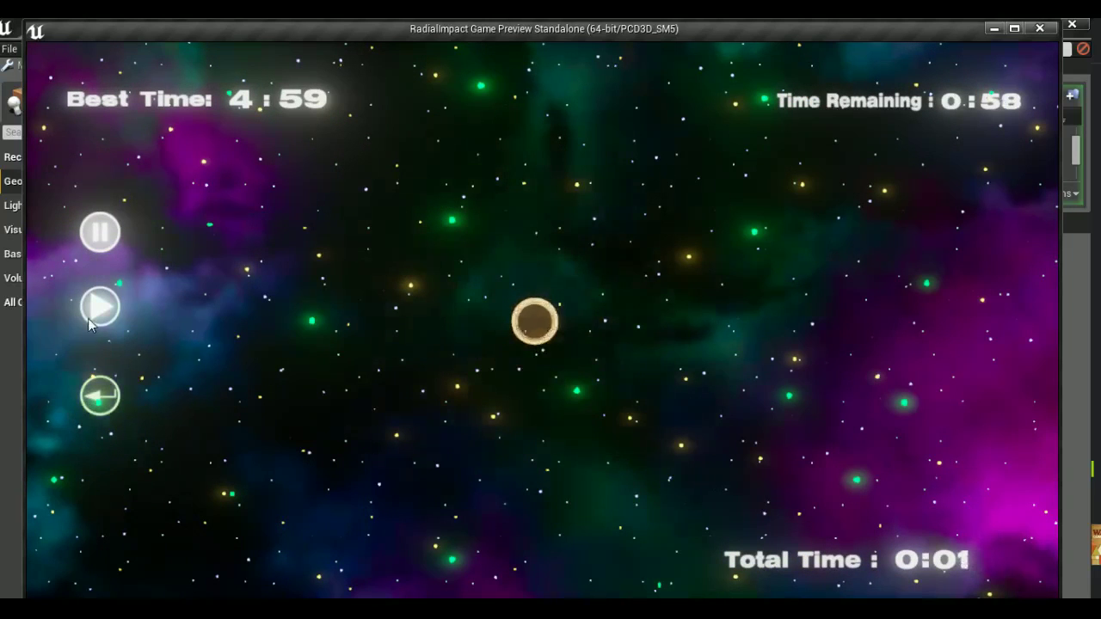
{"action": "left_click", "coordinate": [107, 284]}
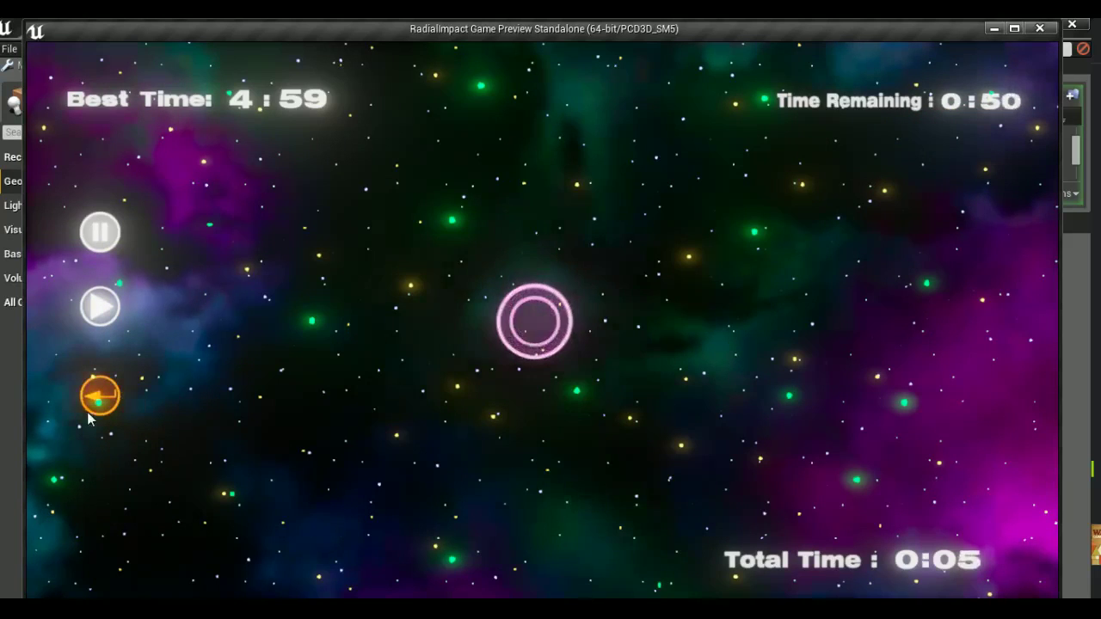
{"action": "key", "text": "Escape"}
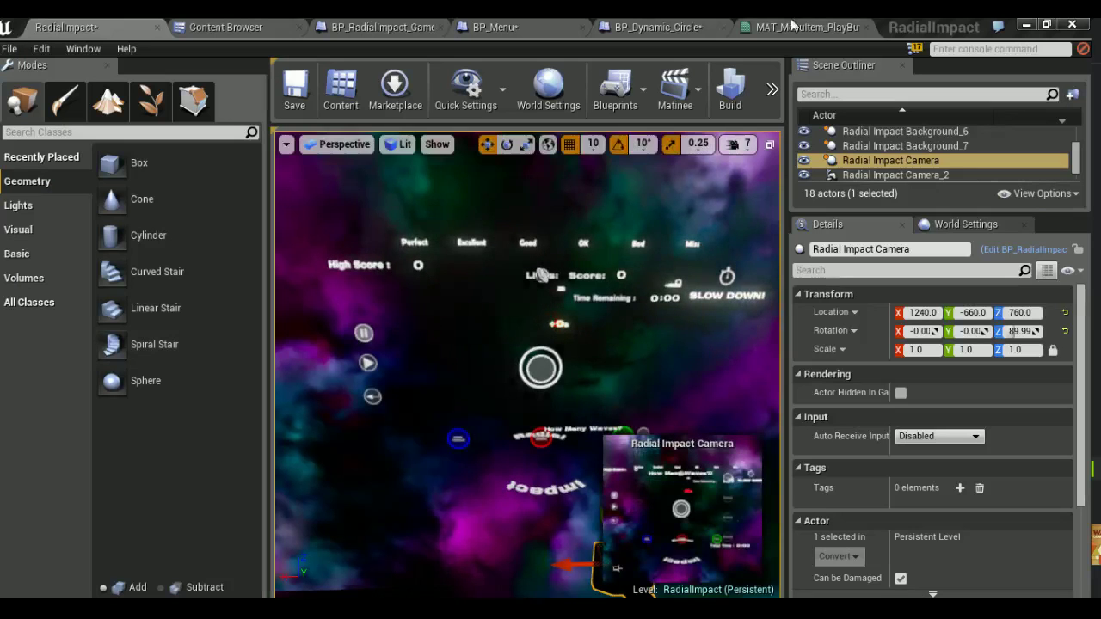
In BP_Menu's Event Graph, rename the Timeline_0 node to 'Play Button Color Animation'
{"action": "left_click", "coordinate": [507, 27]}
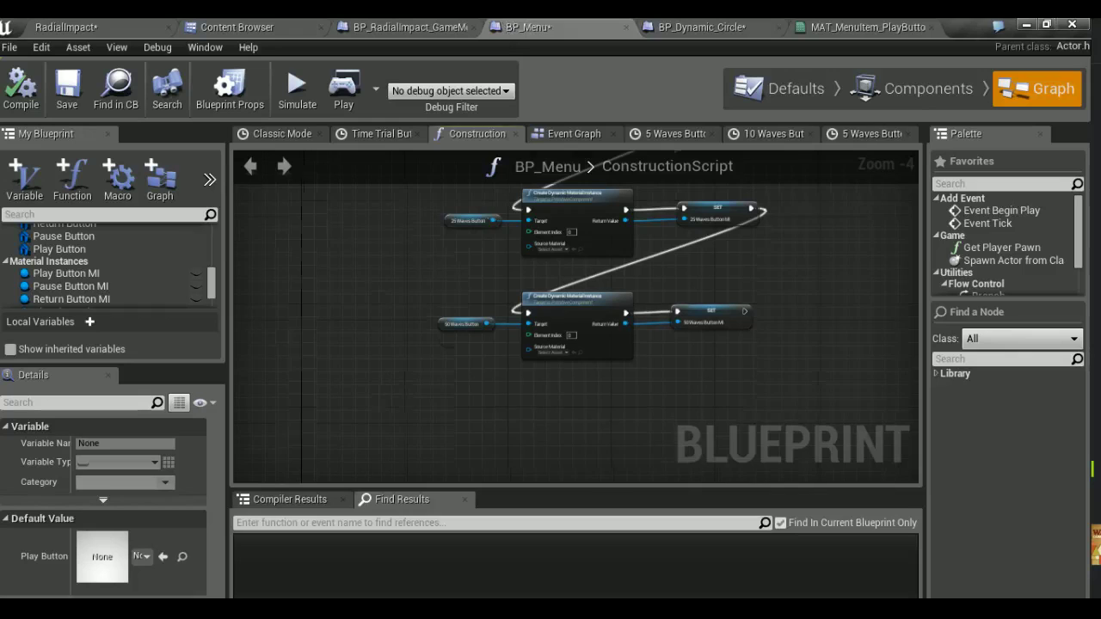
{"action": "right_click_drag", "start_coordinate": [485, 207], "coordinate": [485, 299]}
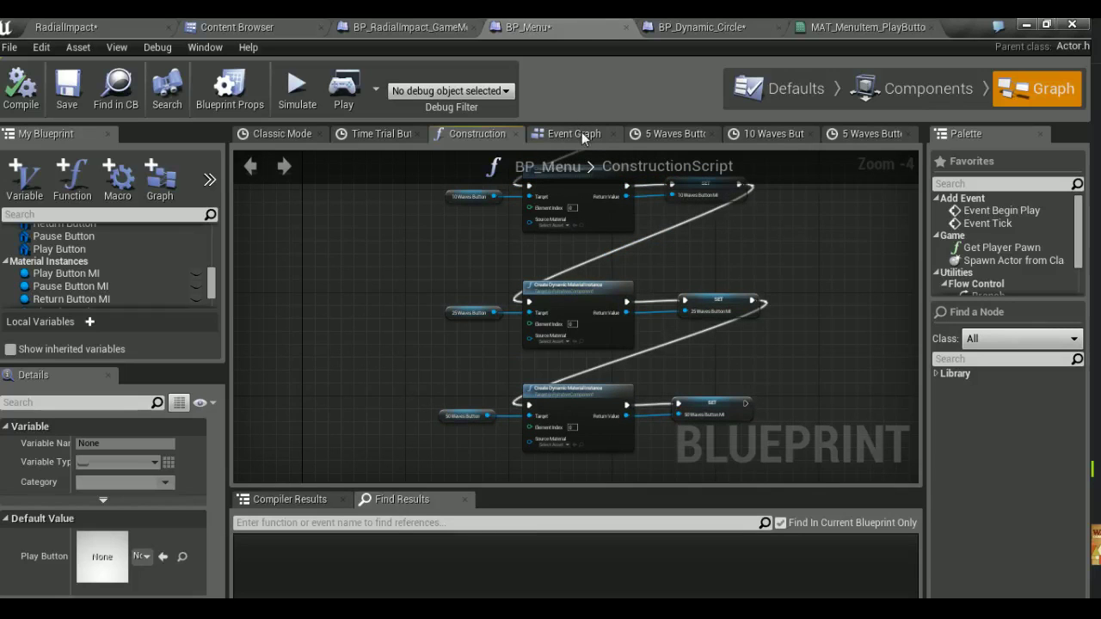
{"action": "left_click", "coordinate": [581, 131]}
{"action": "scroll", "coordinate": [516, 327], "scroll_direction": "down", "scroll_amount": 5}
{"action": "scroll", "coordinate": [516, 327], "scroll_direction": "up", "scroll_amount": 6}
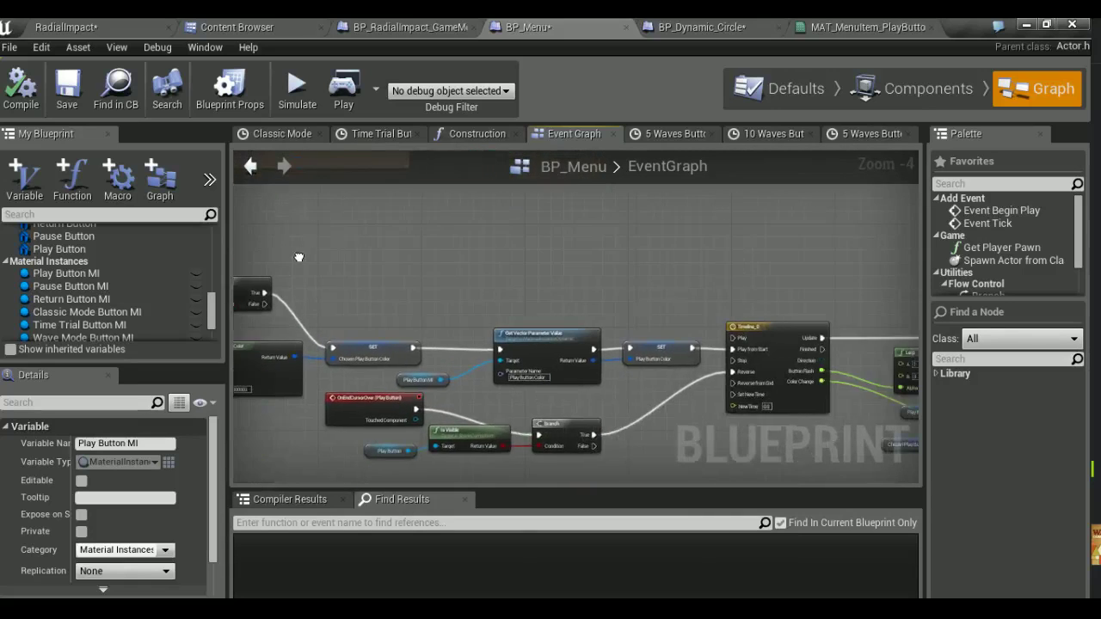
{"action": "right_click_drag", "start_coordinate": [485, 283], "coordinate": [314, 229]}
{"action": "scroll", "coordinate": [728, 302], "scroll_direction": "up", "scroll_amount": 2}
{"action": "left_click", "coordinate": [727, 302]}
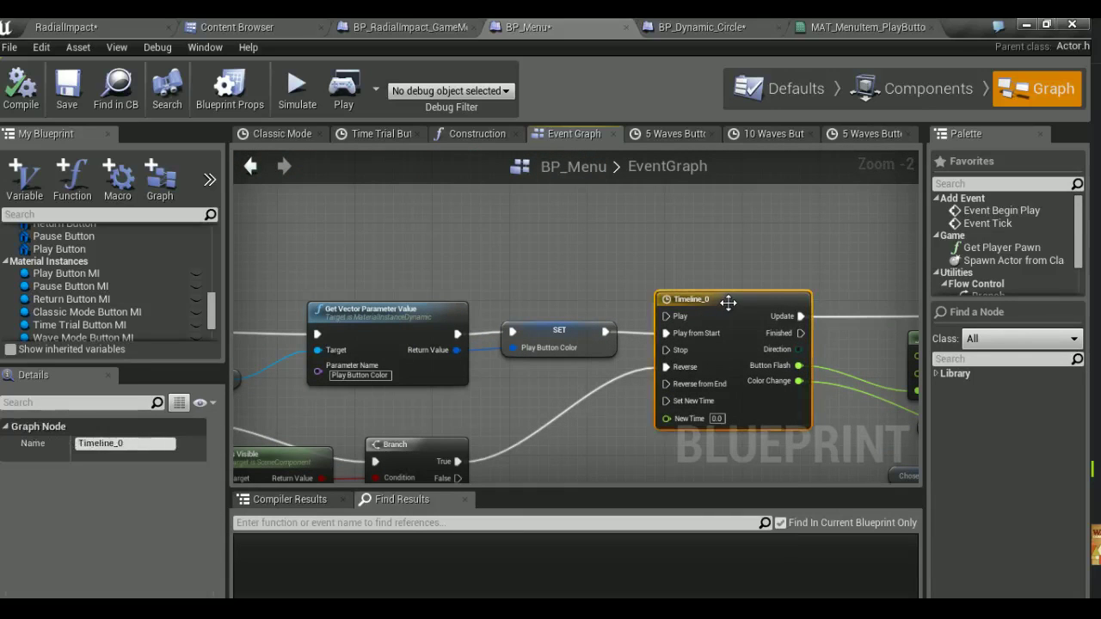
{"action": "left_click", "coordinate": [728, 302]}
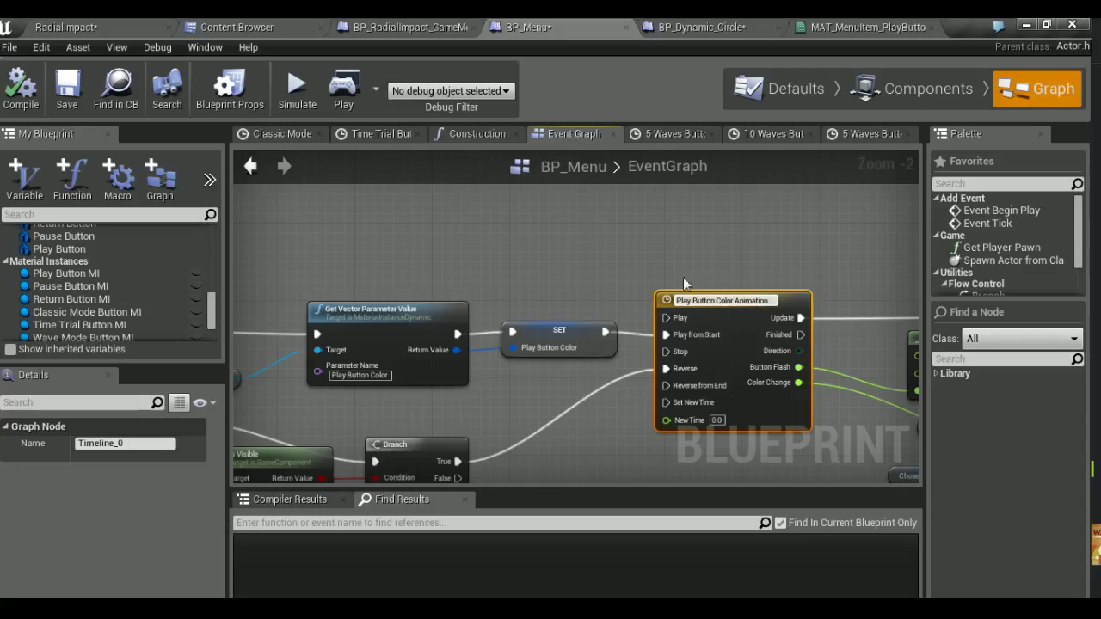
{"action": "key", "text": "Return"}
{"action": "scroll", "coordinate": [510, 314], "scroll_direction": "down", "scroll_amount": 4}
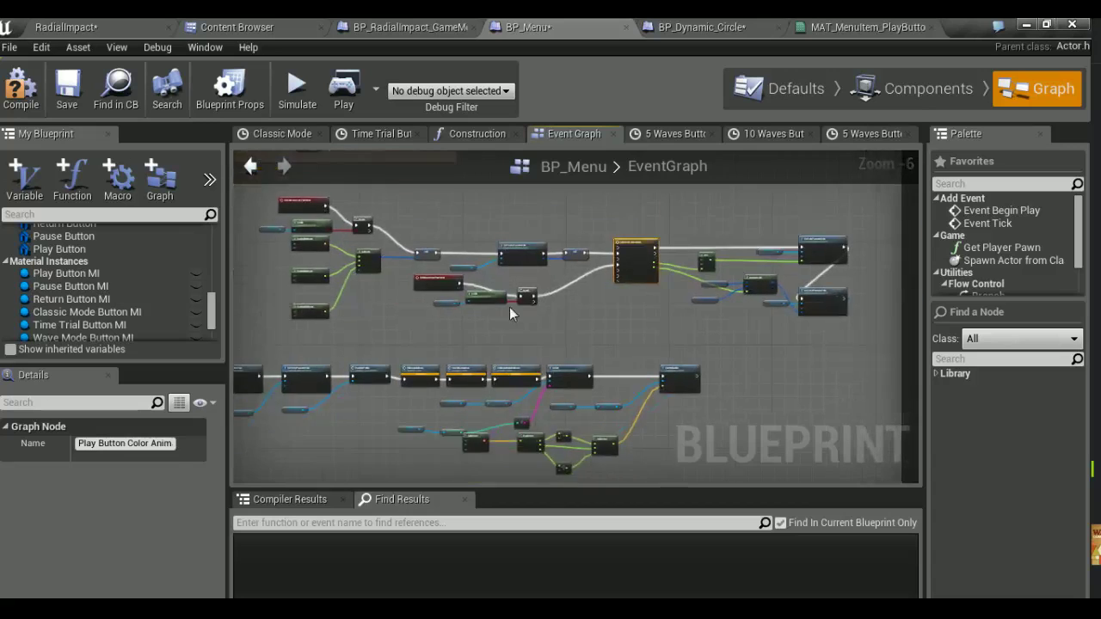
Survey the EventGraph's timeline, Lerp and Play Button logic, zooming toward the Return Button nodes
{"action": "scroll", "coordinate": [510, 314], "scroll_direction": "up", "scroll_amount": 5}
{"action": "mouse_move", "coordinate": [573, 313]}
{"action": "right_mouse_down"}
{"action": "mouse_move", "coordinate": [480, 362]}
{"action": "mouse_move", "coordinate": [519, 330]}
{"action": "mouse_move", "coordinate": [577, 318]}
{"action": "right_mouse_up"}
{"action": "scroll", "coordinate": [518, 329], "scroll_direction": "down", "scroll_amount": 11}
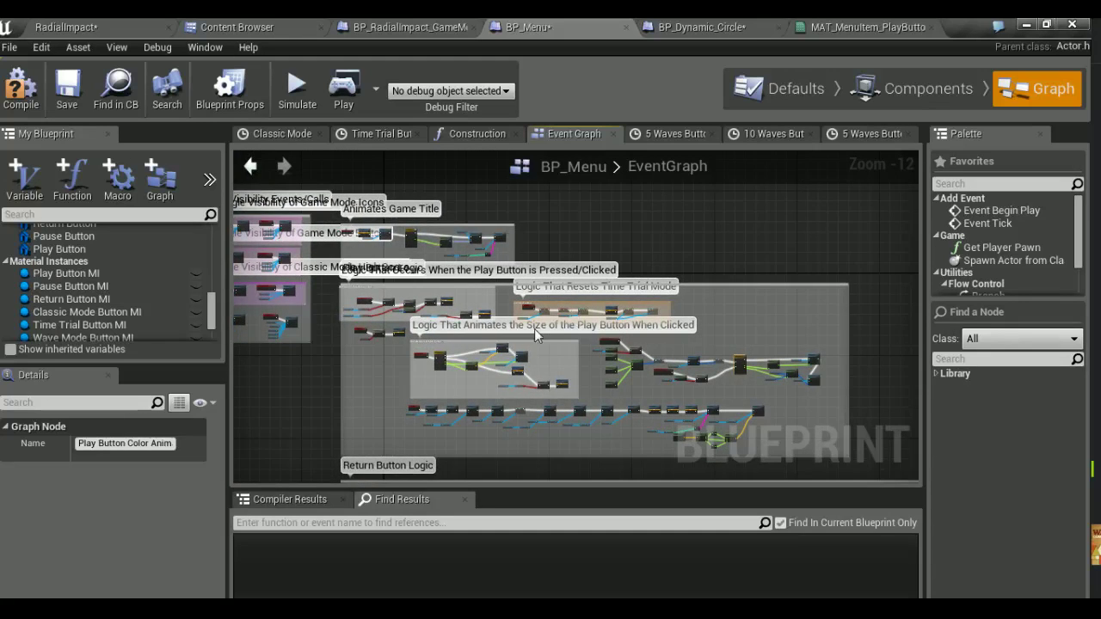
{"action": "scroll", "coordinate": [535, 333], "scroll_direction": "up", "scroll_amount": 6}
{"action": "right_click_drag", "start_coordinate": [501, 283], "coordinate": [615, 283]}
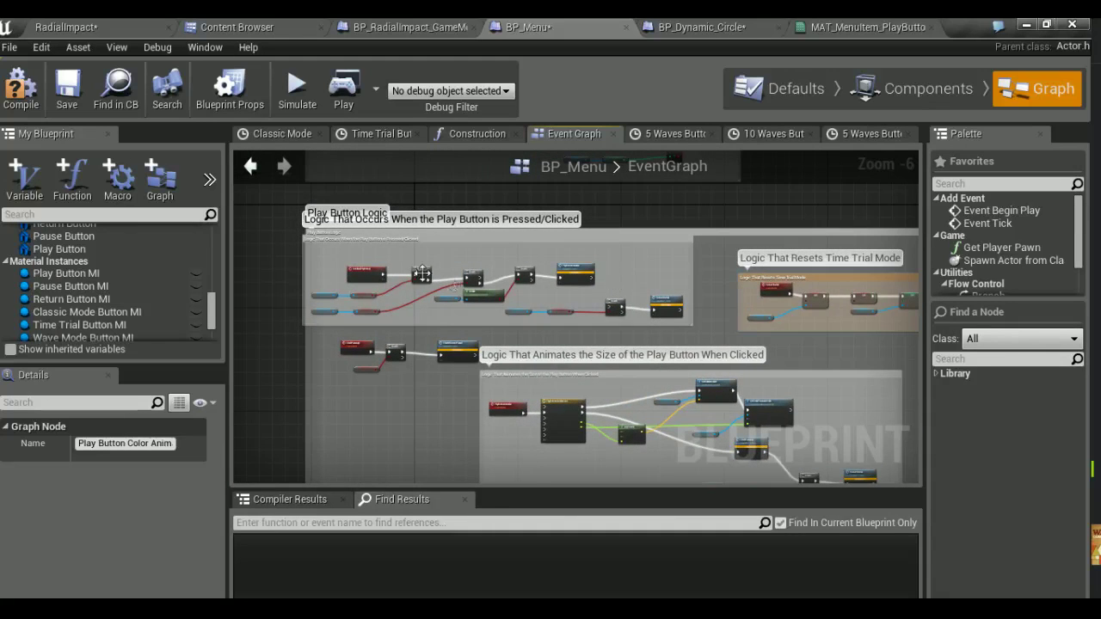
{"action": "scroll", "coordinate": [422, 274], "scroll_direction": "up", "scroll_amount": 4}
{"action": "scroll", "coordinate": [464, 370], "scroll_direction": "down", "scroll_amount": 1}
{"action": "scroll", "coordinate": [473, 396], "scroll_direction": "down", "scroll_amount": 2}
{"action": "scroll", "coordinate": [484, 420], "scroll_direction": "down", "scroll_amount": 7}
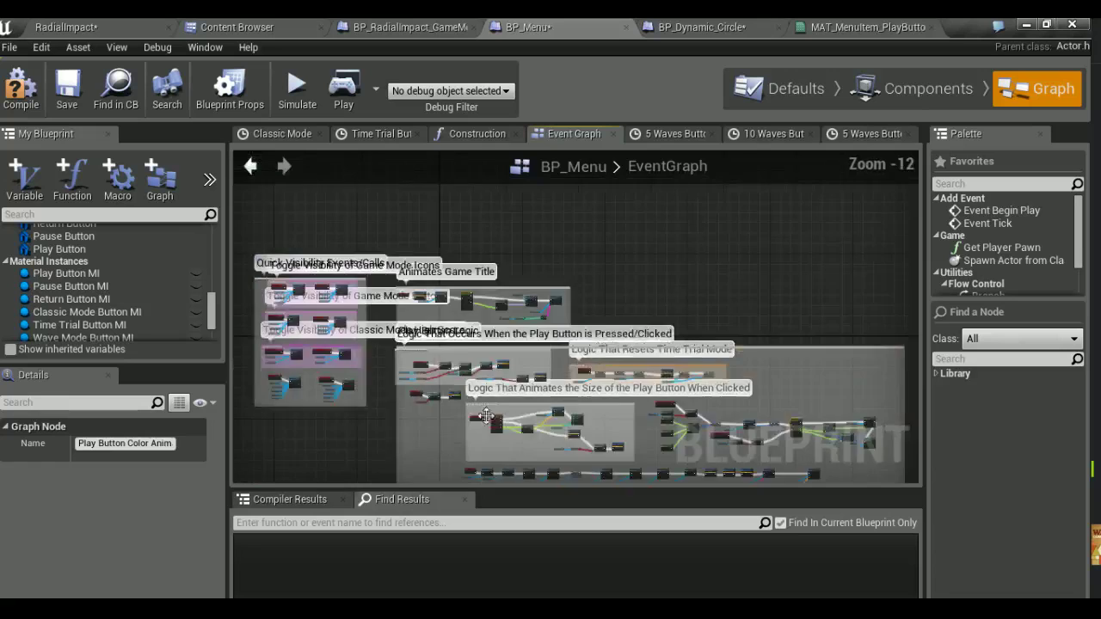
{"action": "right_click_drag", "start_coordinate": [484, 420], "coordinate": [402, 207]}
{"action": "right_click_drag", "start_coordinate": [536, 391], "coordinate": [516, 332]}
{"action": "scroll", "coordinate": [520, 339], "scroll_direction": "up", "scroll_amount": 7}
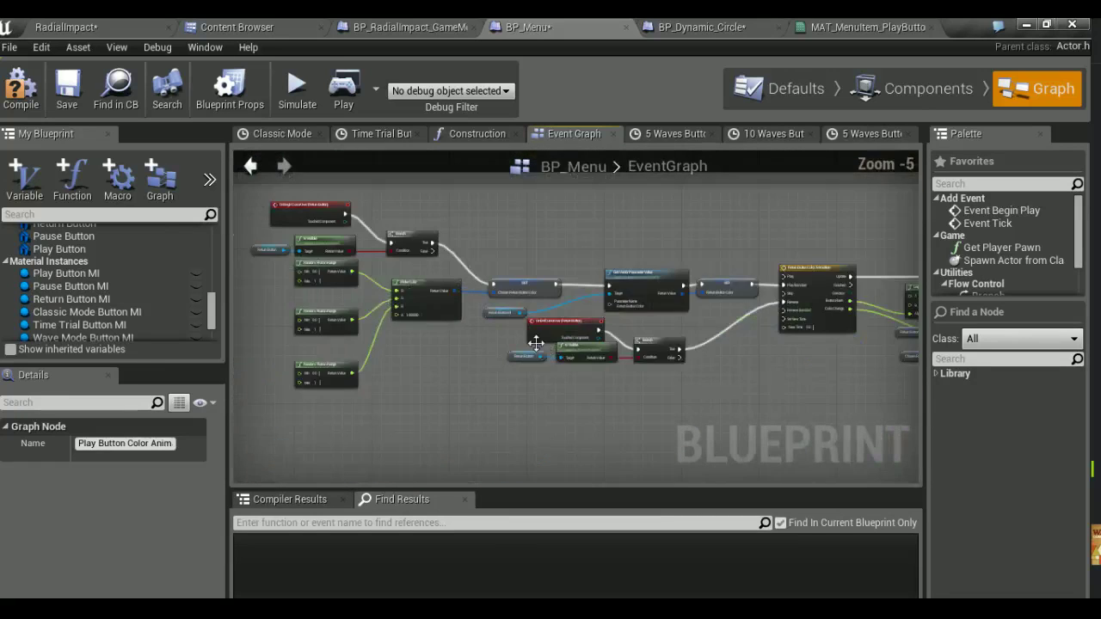
{"action": "scroll", "coordinate": [536, 342], "scroll_direction": "up", "scroll_amount": 1}
{"action": "scroll", "coordinate": [536, 343], "scroll_direction": "up", "scroll_amount": 1}
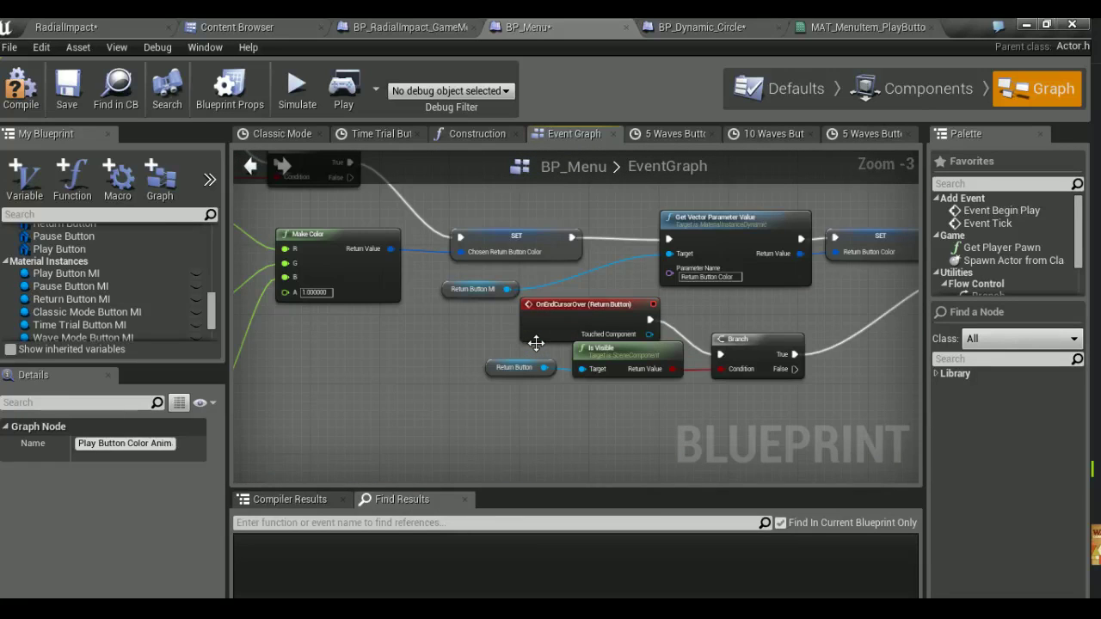
Review the Return Button Color Animation nodes, then compile BP_Menu and save all
{"action": "right_click_drag", "start_coordinate": [867, 338], "coordinate": [313, 326]}
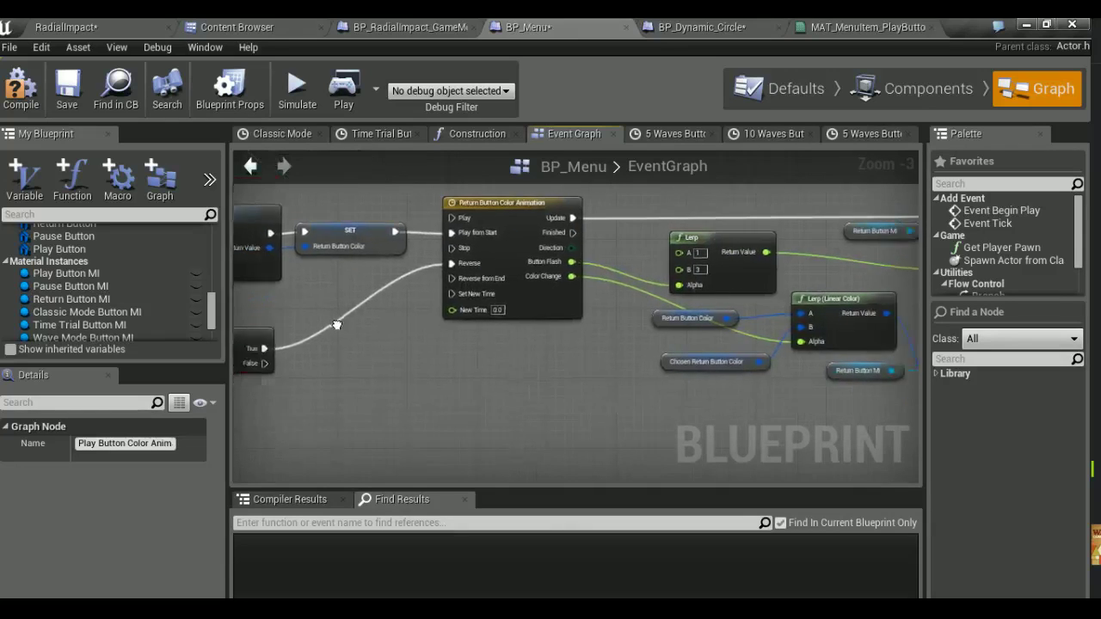
{"action": "mouse_move", "coordinate": [312, 325]}
{"action": "right_mouse_down"}
{"action": "mouse_move", "coordinate": [322, 327]}
{"action": "mouse_move", "coordinate": [160, 323]}
{"action": "right_mouse_up"}
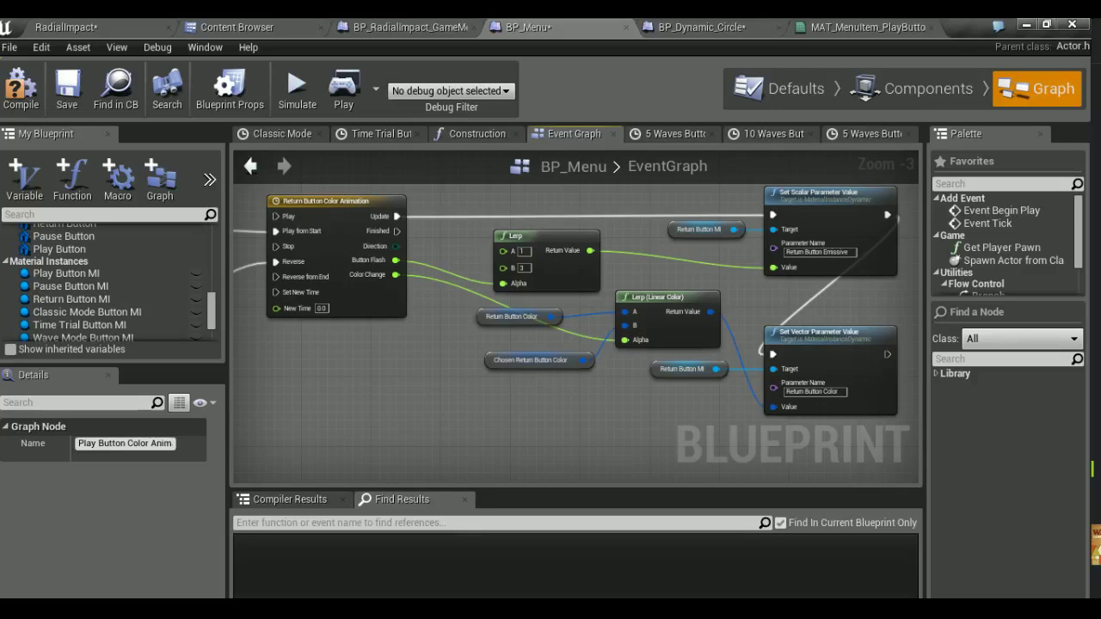
{"action": "right_click_drag", "start_coordinate": [159, 322], "coordinate": [502, 378]}
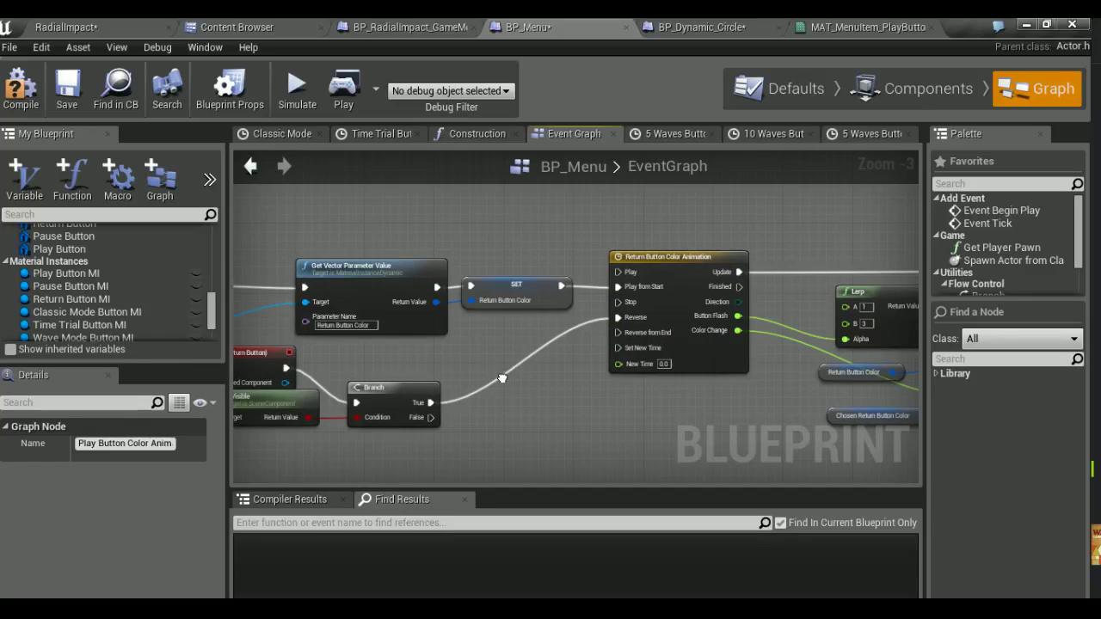
{"action": "right_click_drag", "start_coordinate": [502, 378], "coordinate": [737, 379]}
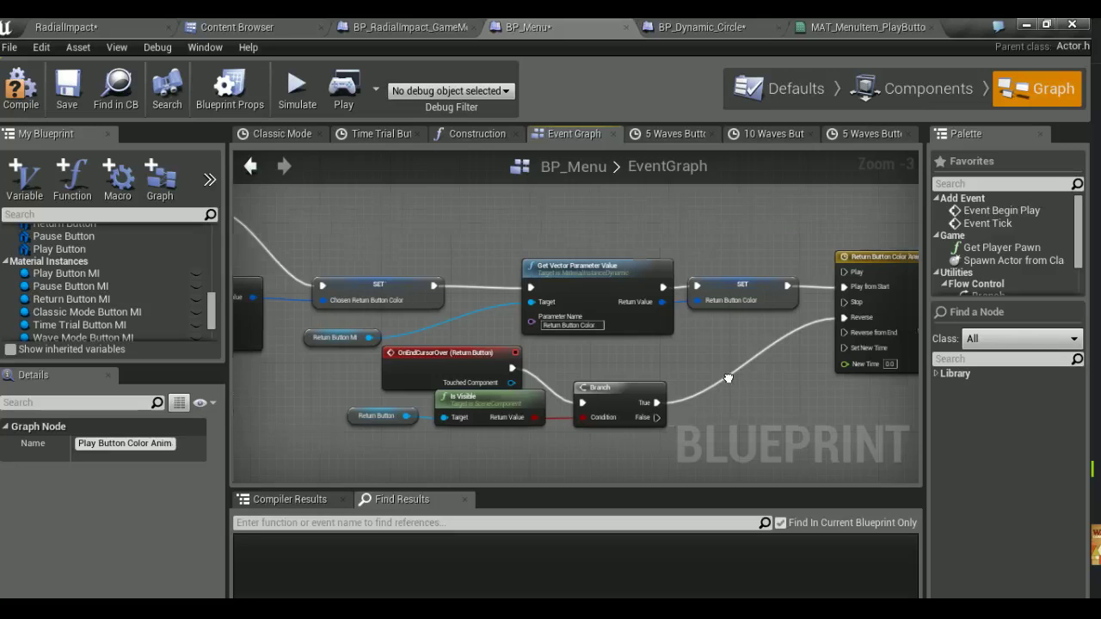
{"action": "right_click_drag", "start_coordinate": [737, 379], "coordinate": [315, 354]}
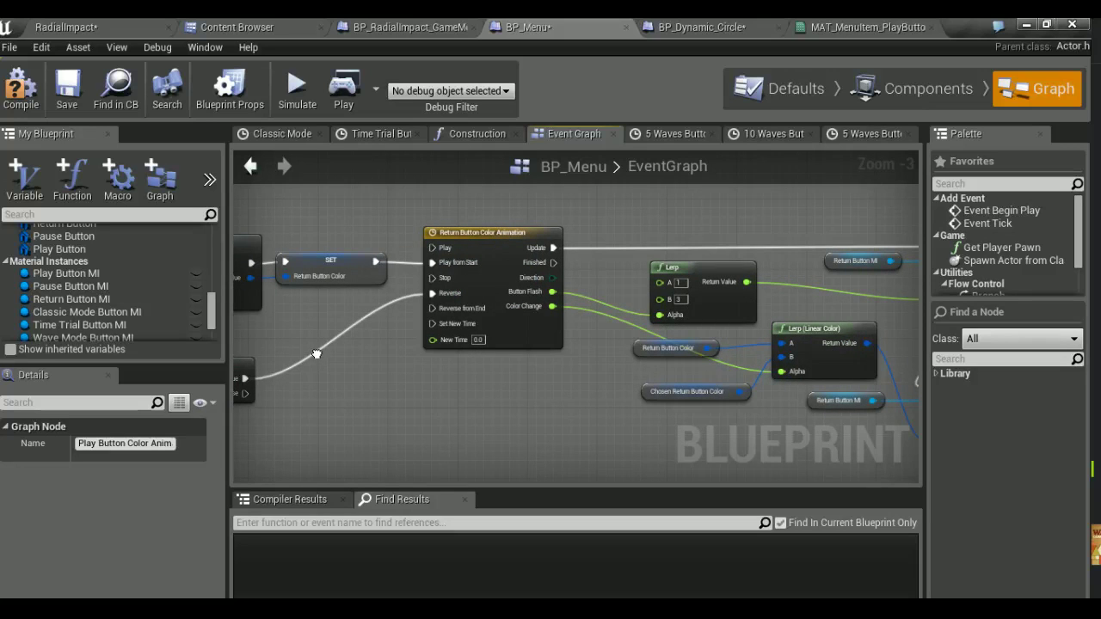
{"action": "right_click_drag", "start_coordinate": [317, 354], "coordinate": [201, 353]}
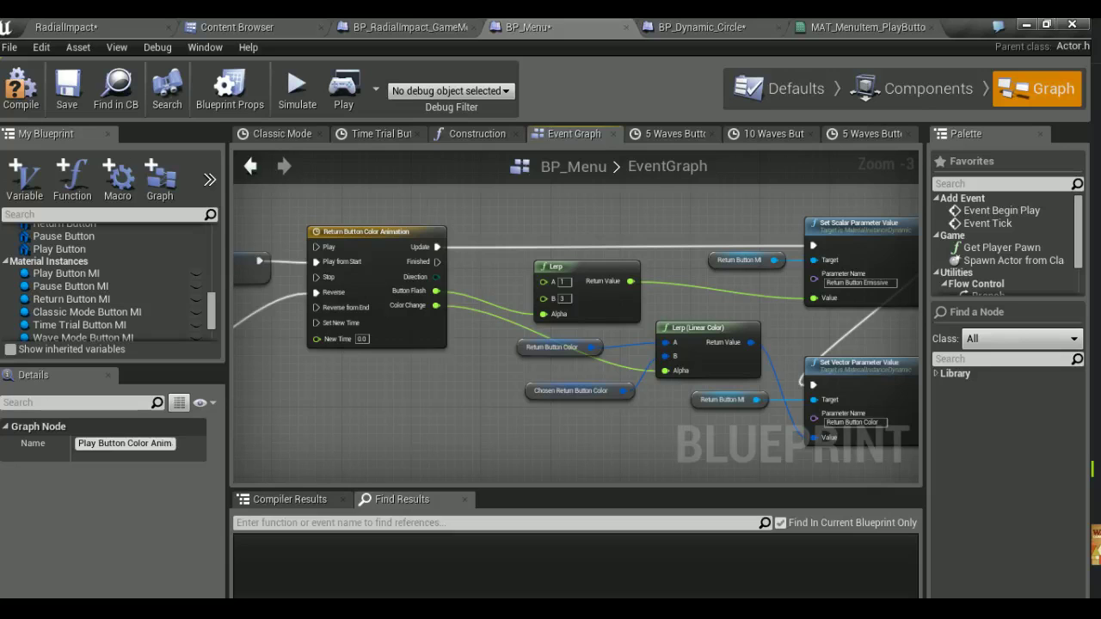
{"action": "left_click", "coordinate": [26, 93]}
{"action": "key", "text": "ctrl+shift+s"}
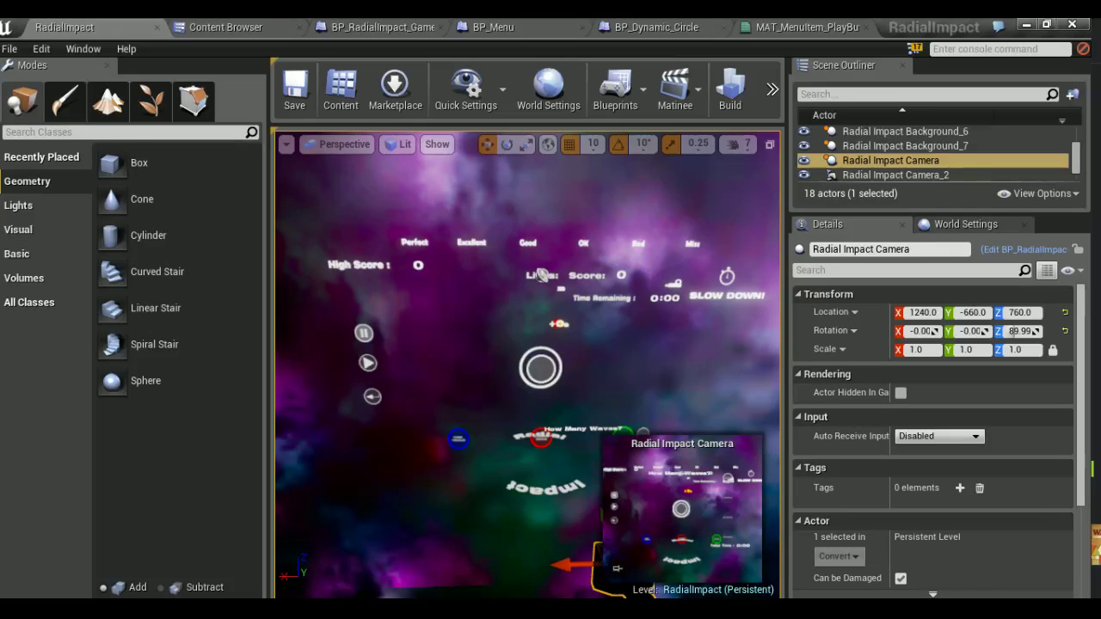
{"action": "scroll", "coordinate": [654, 591], "scroll_direction": "up", "scroll_amount": 3}
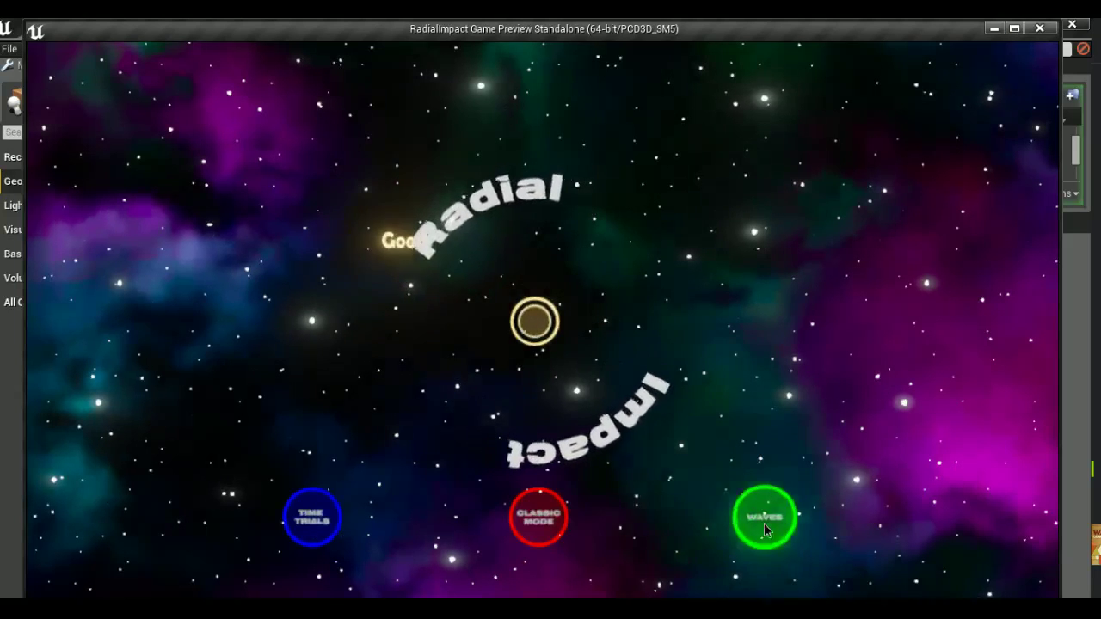
{"action": "left_click", "coordinate": [764, 522]}
{"action": "left_click", "coordinate": [886, 387]}
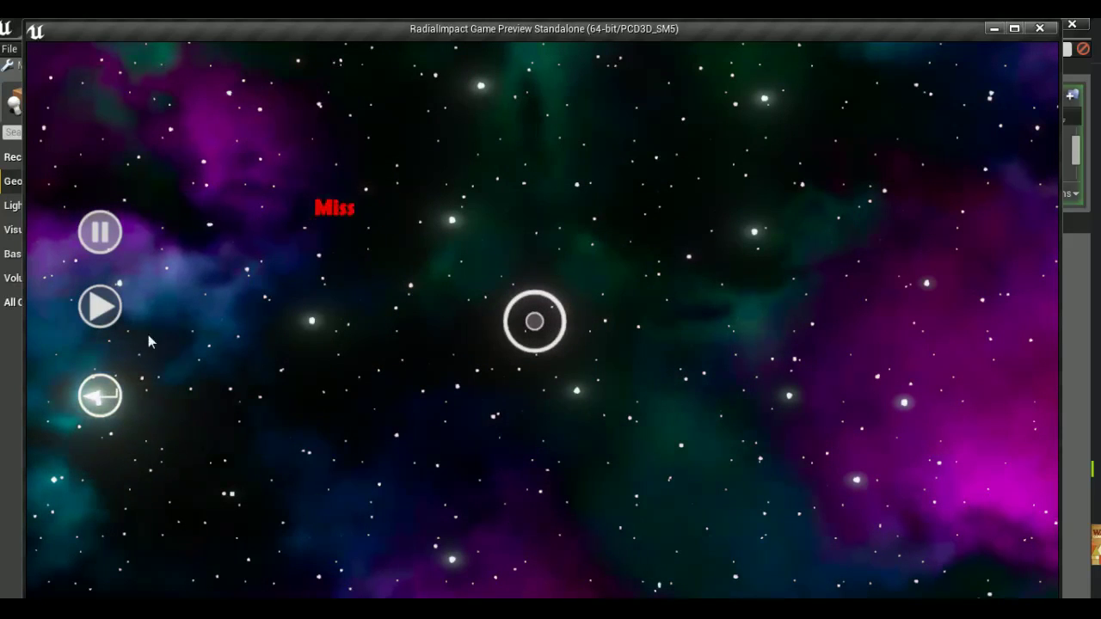
{"action": "left_click", "coordinate": [103, 397]}
{"action": "left_click", "coordinate": [763, 516]}
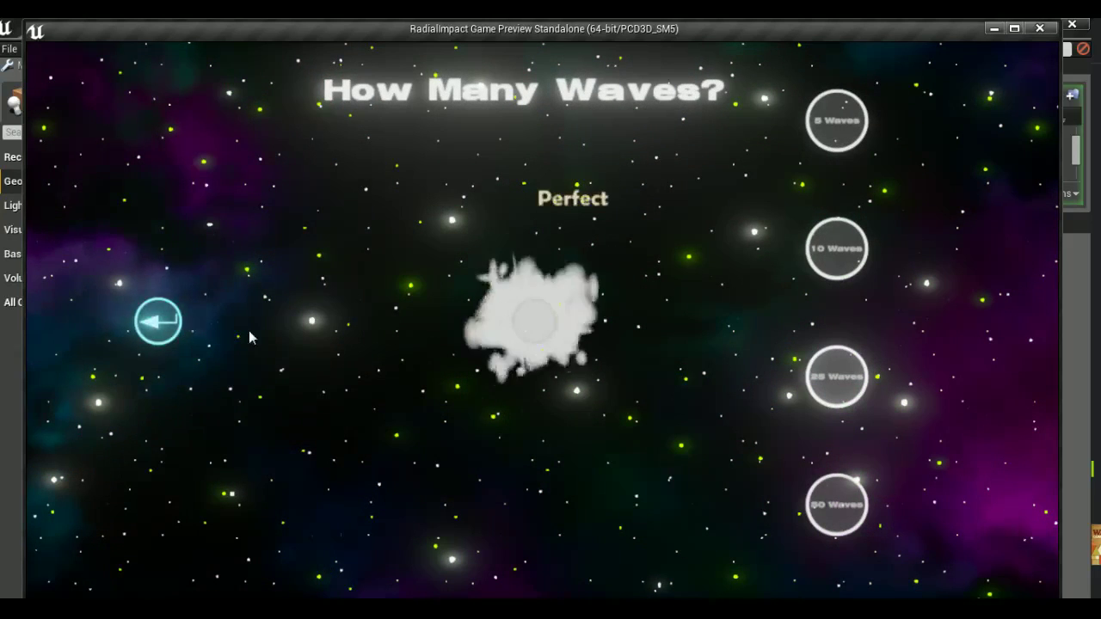
{"action": "key", "text": "Escape"}
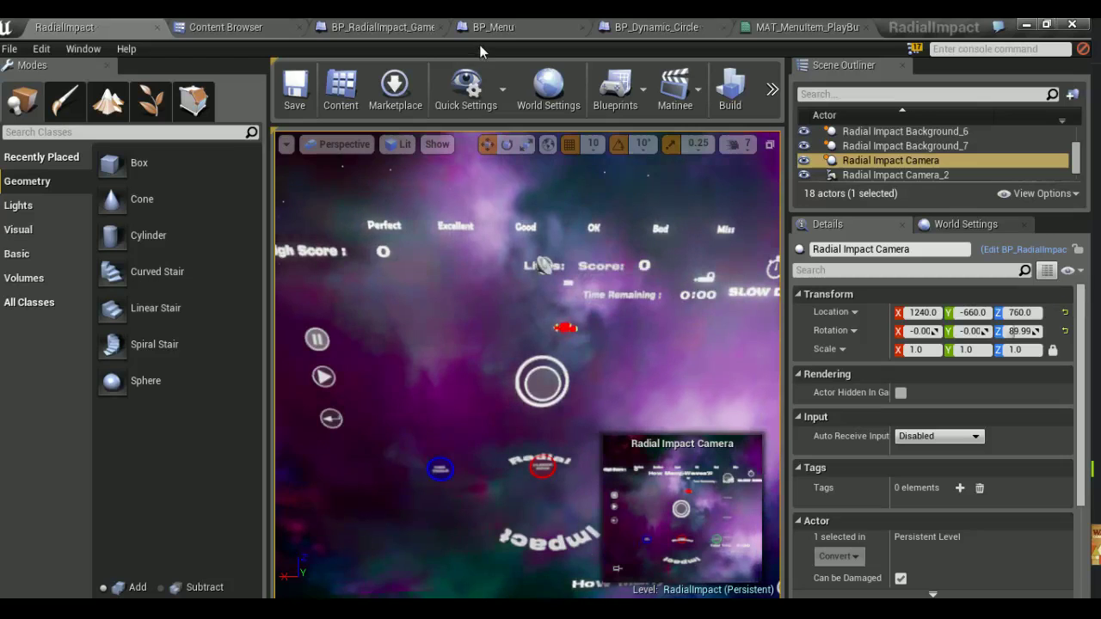
{"action": "left_click", "coordinate": [423, 25]}
Look over the GameMode graph's comment blocks and classic mode size logic
{"action": "scroll", "coordinate": [479, 239], "scroll_direction": "down", "scroll_amount": 1}
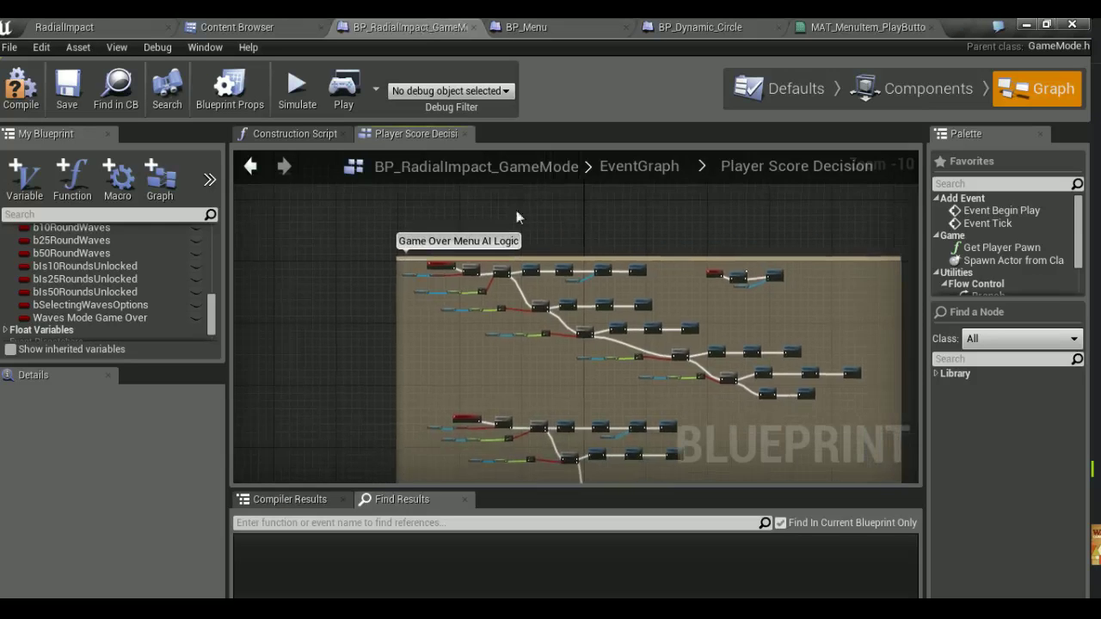
{"action": "scroll", "coordinate": [516, 293], "scroll_direction": "down", "scroll_amount": 1}
{"action": "right_click_drag", "start_coordinate": [539, 332], "coordinate": [457, 71]}
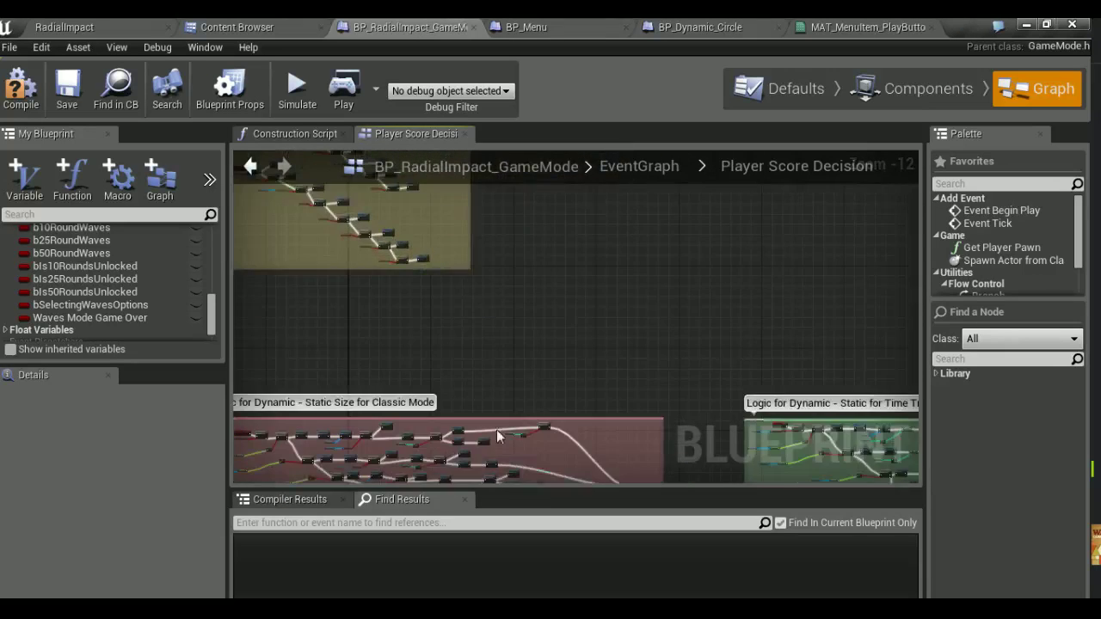
{"action": "right_click_drag", "start_coordinate": [550, 464], "coordinate": [574, 237]}
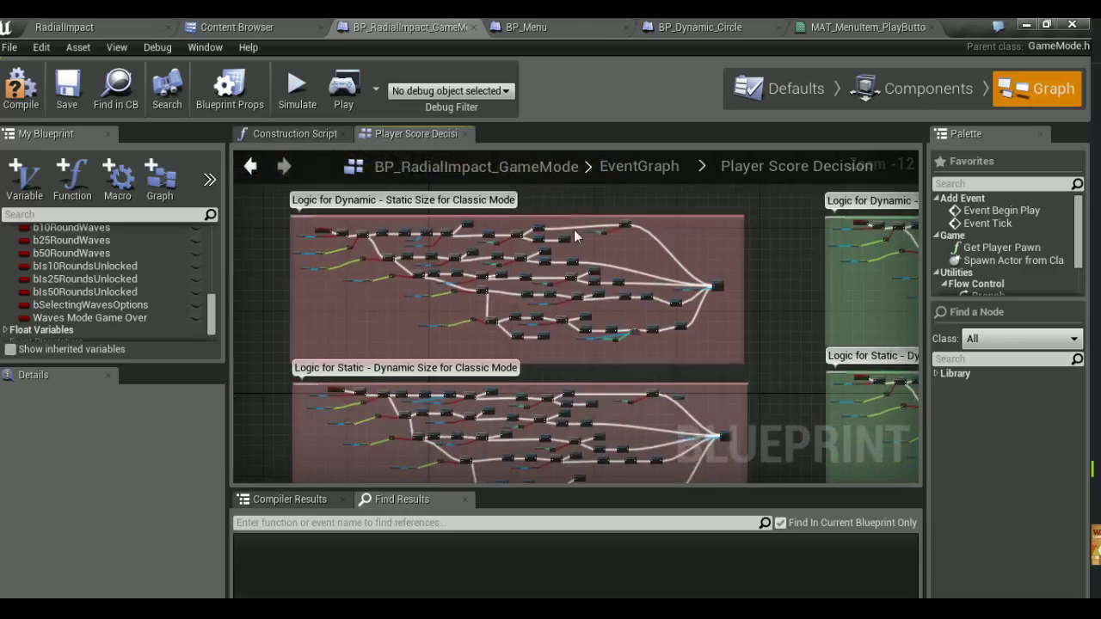
Back in BP_Menu, drop a Return Button MI getter into the event graph
{"action": "left_click", "coordinate": [587, 26]}
{"action": "scroll", "coordinate": [516, 327], "scroll_direction": "down", "scroll_amount": 2}
{"action": "mouse_move", "coordinate": [456, 365]}
{"action": "right_mouse_down"}
{"action": "mouse_move", "coordinate": [574, 331]}
{"action": "mouse_move", "coordinate": [467, 333]}
{"action": "right_mouse_up"}
{"action": "scroll", "coordinate": [467, 334], "scroll_direction": "up", "scroll_amount": 5}
{"action": "scroll", "coordinate": [452, 286], "scroll_direction": "up", "scroll_amount": 4}
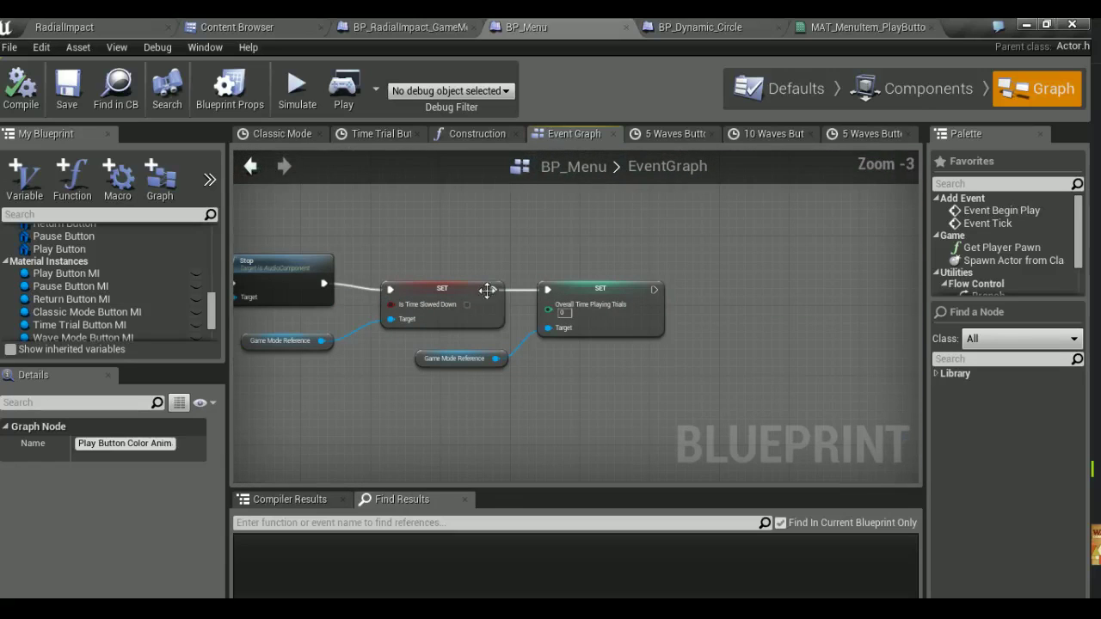
{"action": "left_click", "coordinate": [72, 299]}
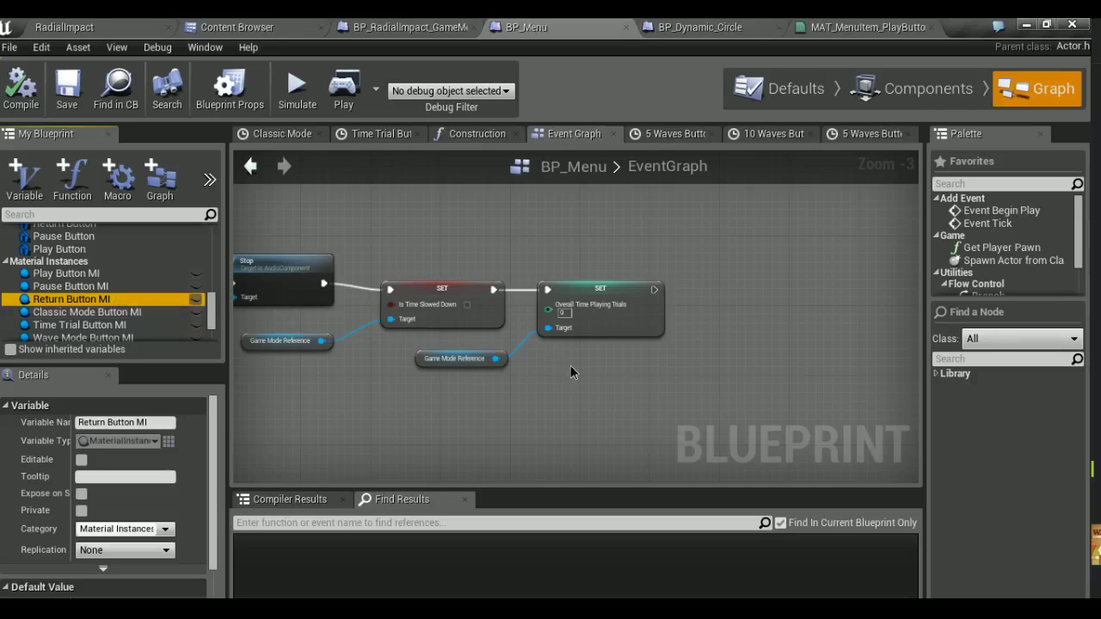
{"action": "left_click_drag", "start_coordinate": [628, 372], "coordinate": [628, 372], "text": "ctrl"}
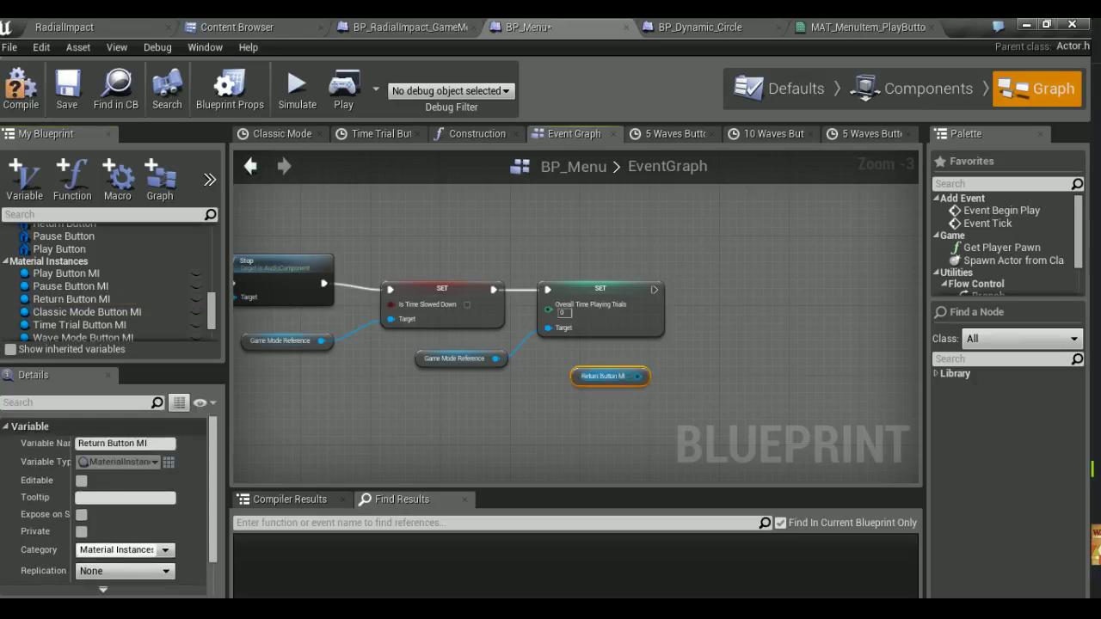
Add a Set Vector Parameter Value node on Return Button MI, executed after the SET node
{"action": "left_click_drag", "start_coordinate": [637, 376], "coordinate": [719, 377]}
{"action": "type", "text": "set v"}
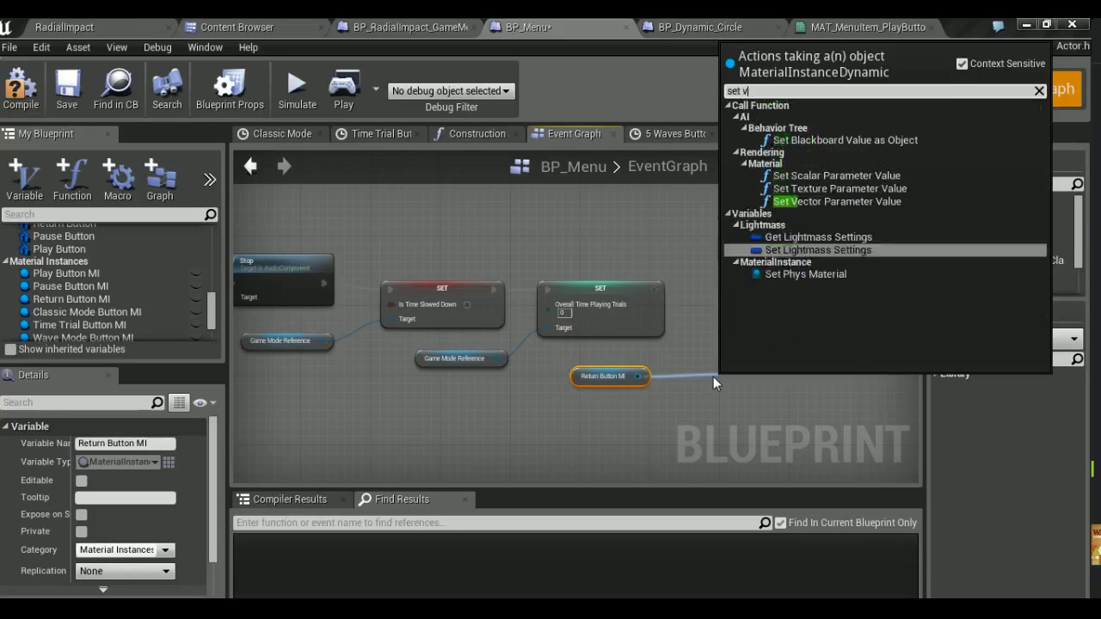
{"action": "type", "text": "ector"}
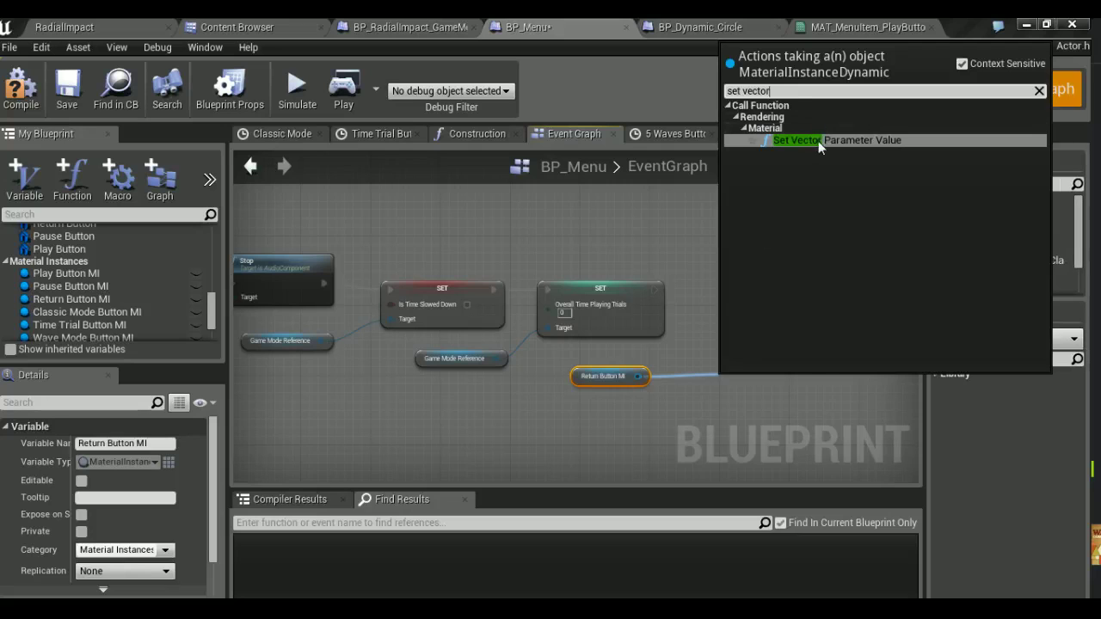
{"action": "left_click", "coordinate": [818, 140]}
{"action": "left_click_drag", "start_coordinate": [654, 289], "coordinate": [730, 405]}
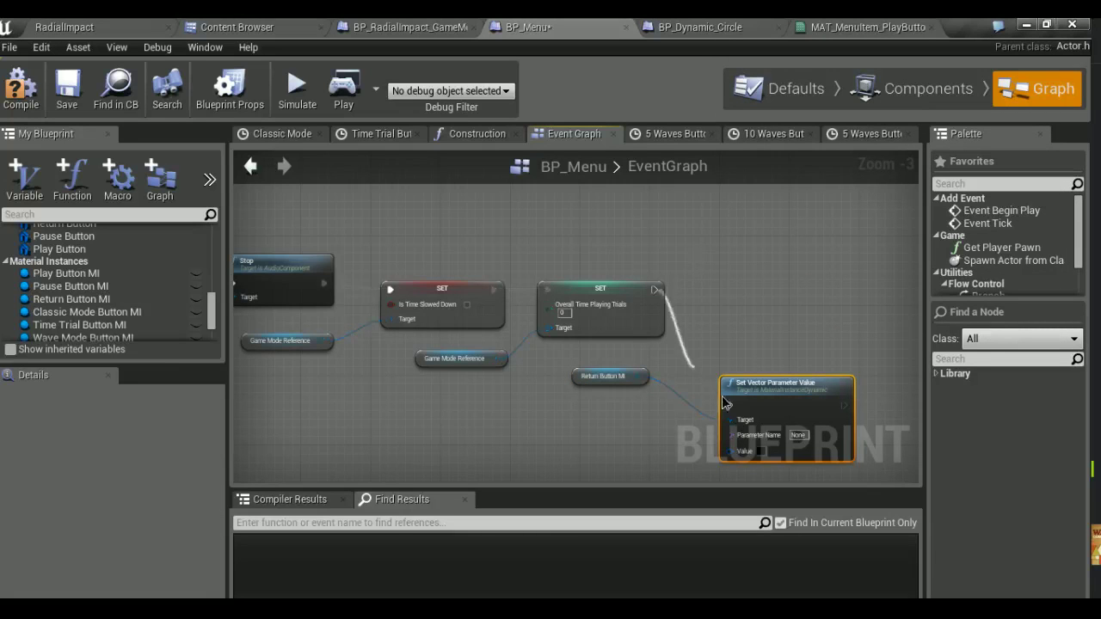
{"action": "left_click_drag", "start_coordinate": [766, 404], "coordinate": [749, 290]}
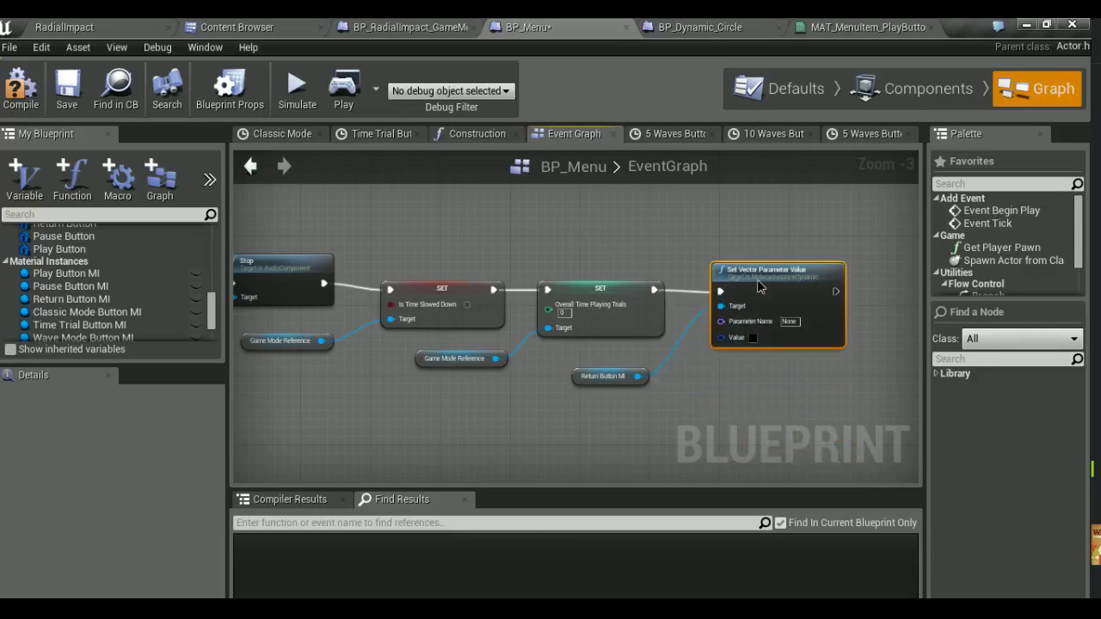
{"action": "right_click_drag", "start_coordinate": [694, 243], "coordinate": [675, 307]}
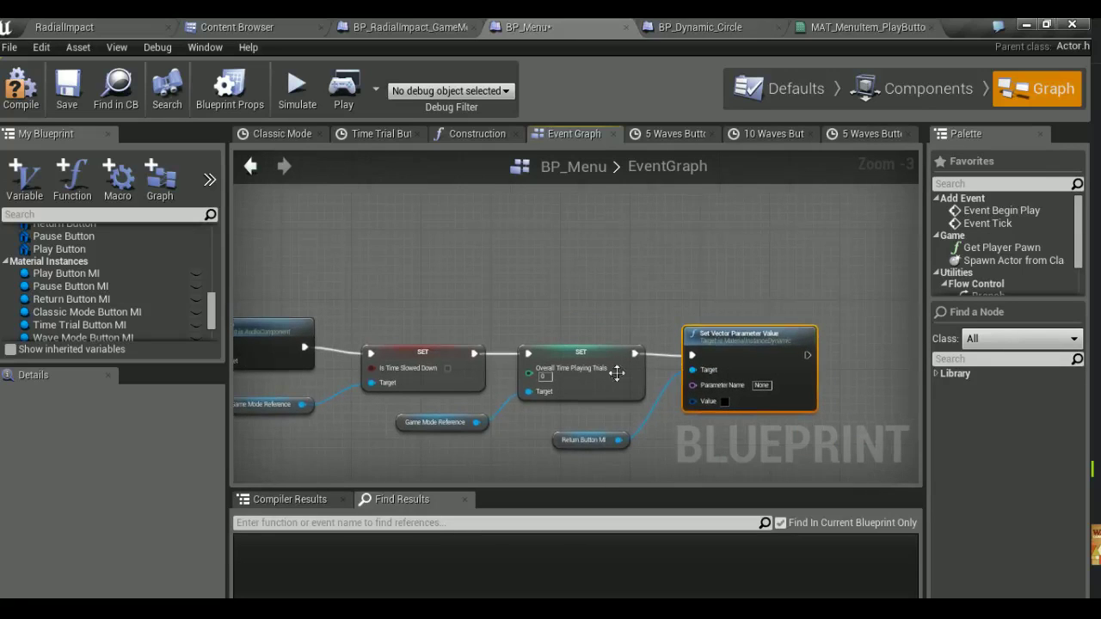
{"action": "scroll", "coordinate": [99, 291], "scroll_direction": "up", "scroll_amount": 3}
{"action": "scroll", "coordinate": [99, 290], "scroll_direction": "up", "scroll_amount": 3}
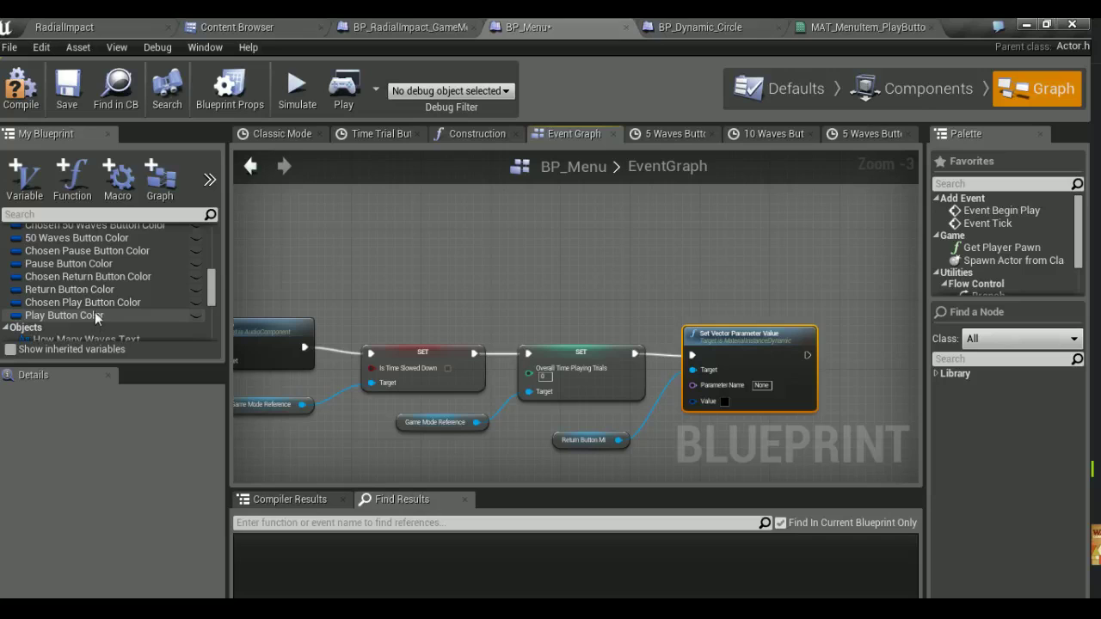
Add a Return Button Color variable getter to feed the node's Value input
{"action": "left_click", "coordinate": [71, 264]}
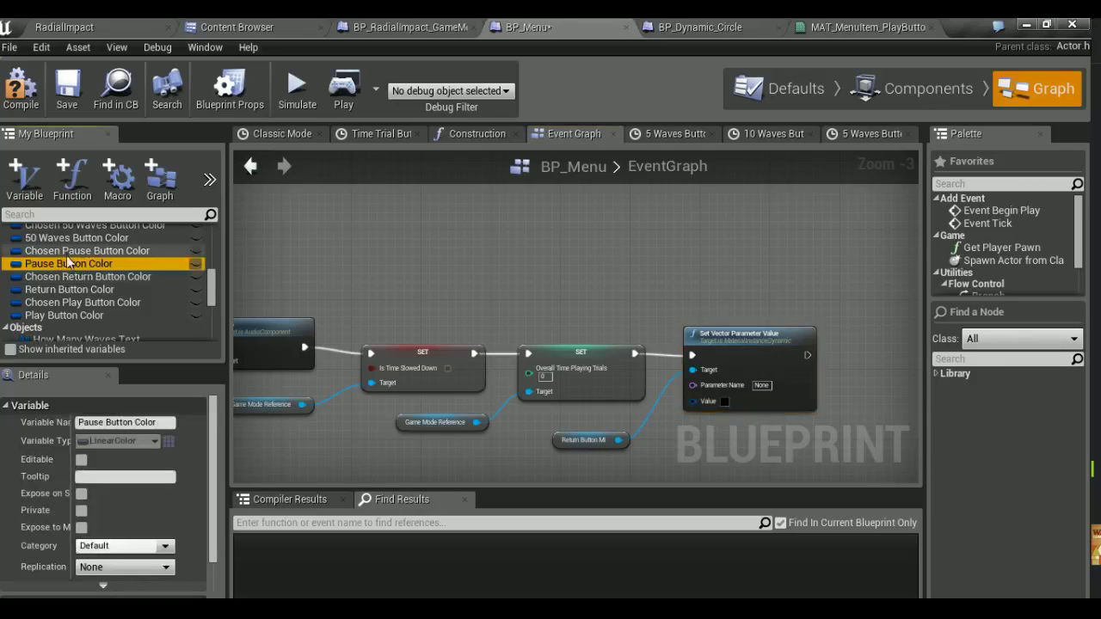
{"action": "left_click", "coordinate": [60, 291]}
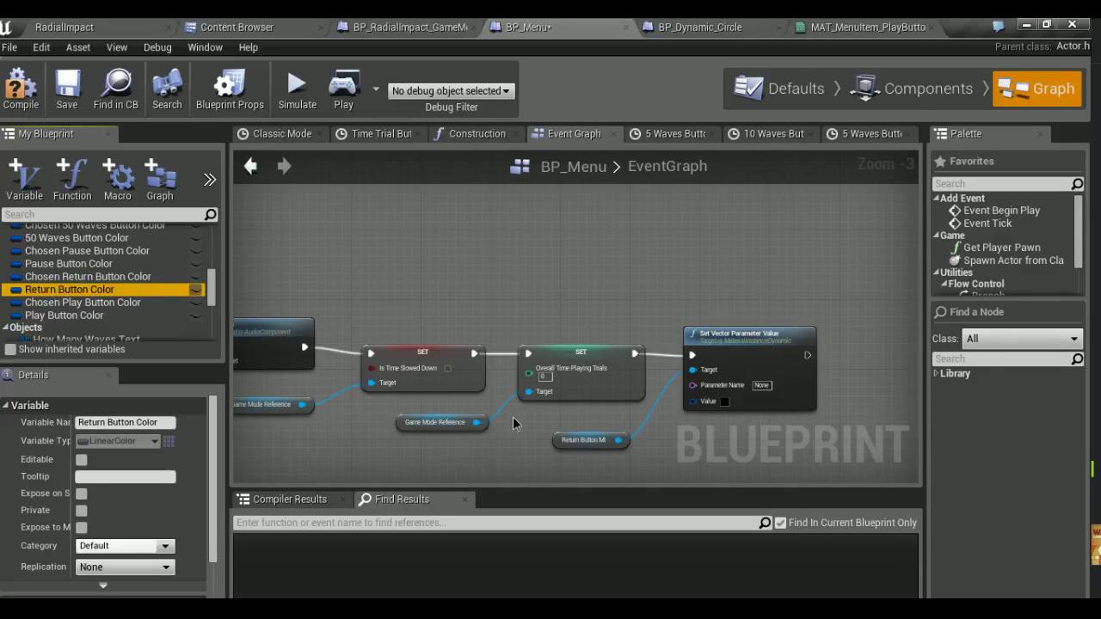
{"action": "mouse_move", "coordinate": [60, 291]}
{"action": "left_mouse_down", "text": "ctrl"}
{"action": "mouse_move", "coordinate": [517, 421]}
{"action": "mouse_move", "coordinate": [508, 407]}
{"action": "mouse_move", "coordinate": [707, 327]}
{"action": "left_mouse_up", "text": "ctrl"}
{"action": "key", "text": "ctrl+c"}
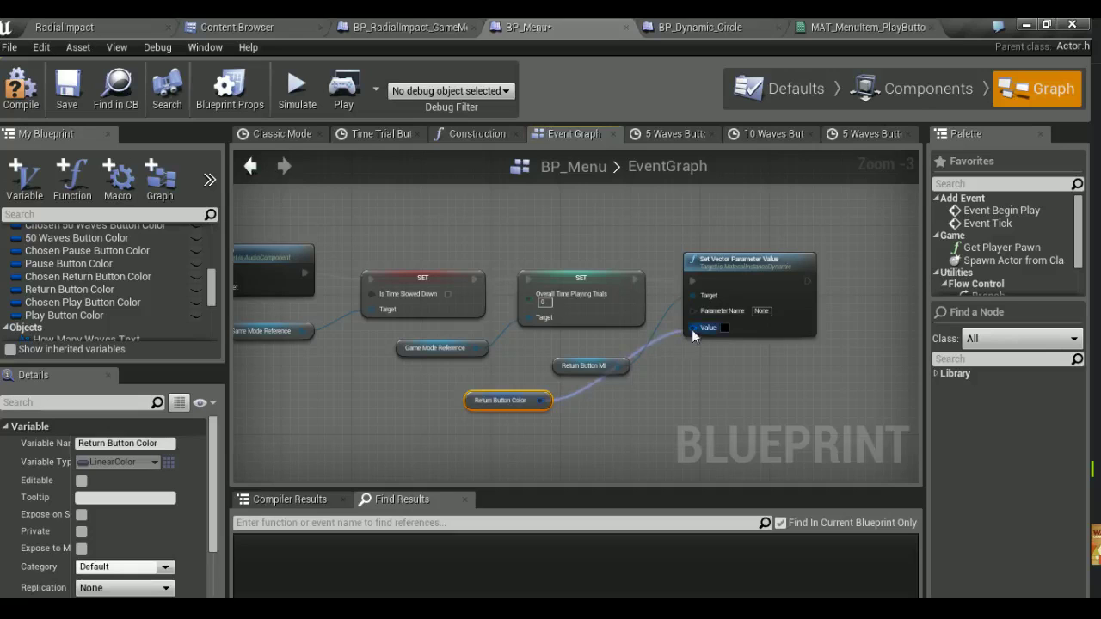
{"action": "scroll", "coordinate": [590, 382], "scroll_direction": "down", "scroll_amount": 7}
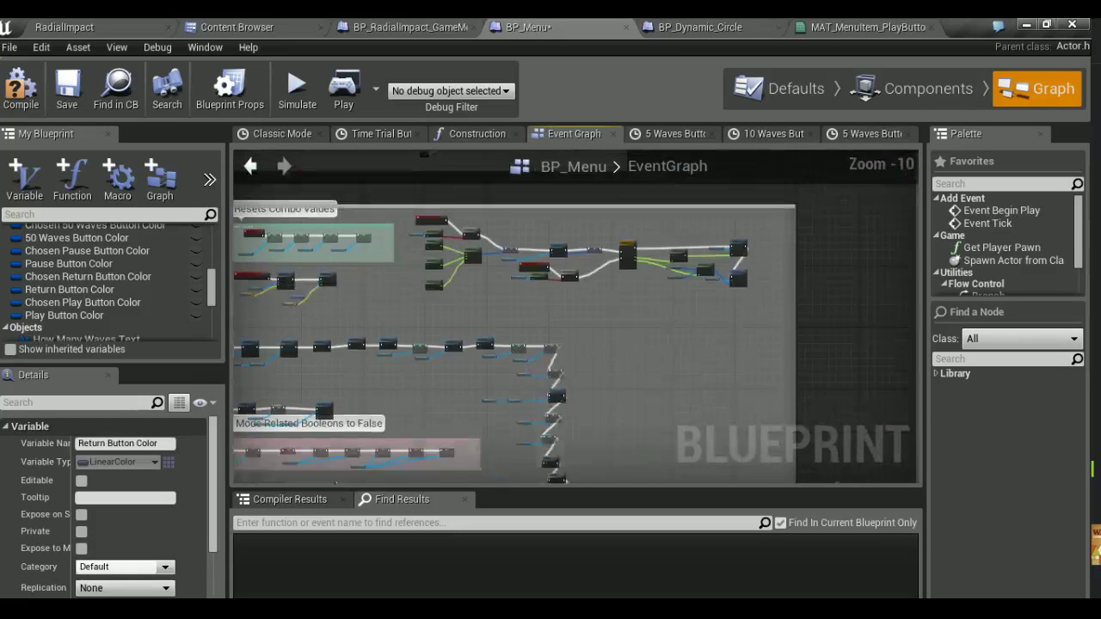
{"action": "scroll", "coordinate": [570, 290], "scroll_direction": "up", "scroll_amount": 3}
{"action": "scroll", "coordinate": [570, 290], "scroll_direction": "up", "scroll_amount": 5}
{"action": "right_click_drag", "start_coordinate": [690, 285], "coordinate": [554, 342]}
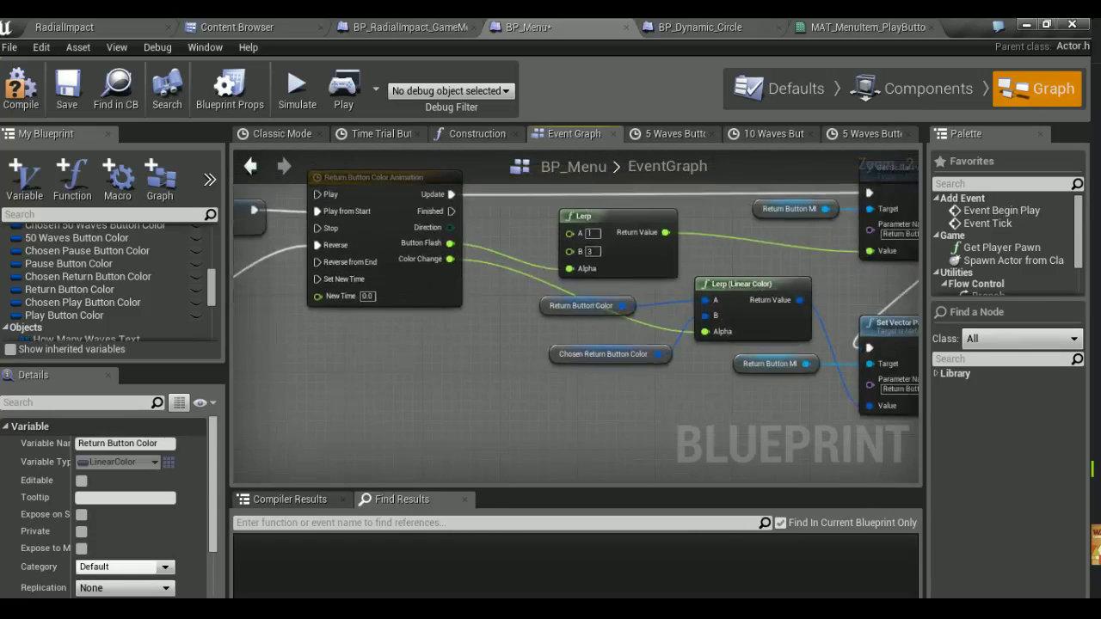
{"action": "scroll", "coordinate": [555, 344], "scroll_direction": "down", "scroll_amount": 2}
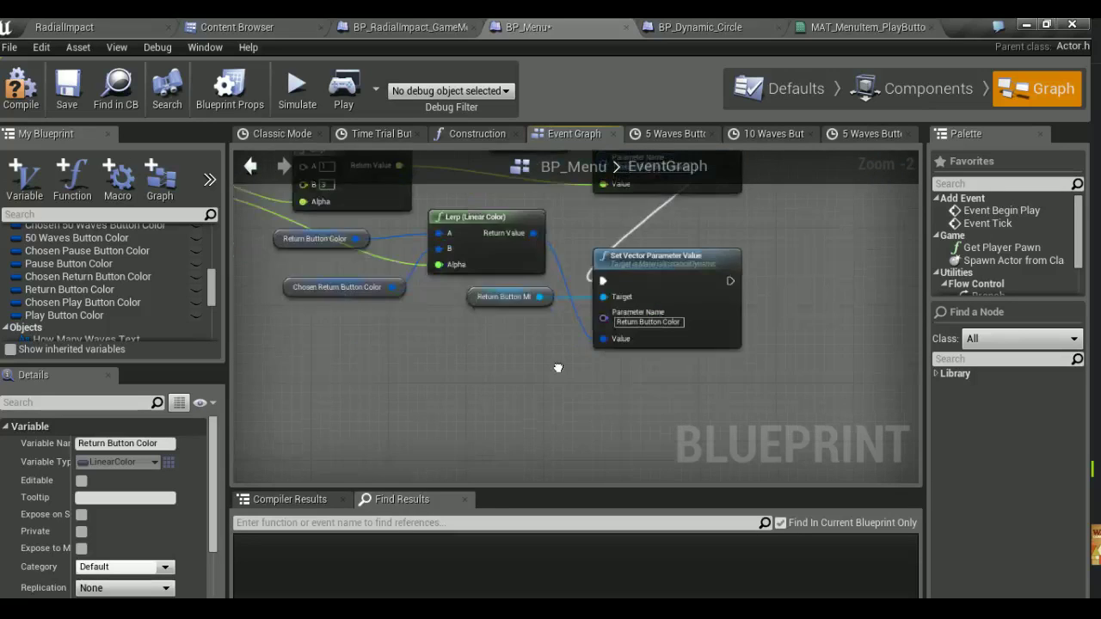
{"action": "scroll", "coordinate": [558, 319], "scroll_direction": "down", "scroll_amount": 5}
{"action": "scroll", "coordinate": [558, 319], "scroll_direction": "up", "scroll_amount": 5}
{"action": "scroll", "coordinate": [533, 404], "scroll_direction": "up", "scroll_amount": 5}
Set the node's parameter name to 'Return Button Color' and compile BP_Menu
{"action": "left_click", "coordinate": [537, 362]}
{"action": "key", "text": "ctrl+v"}
{"action": "key", "text": "Return"}
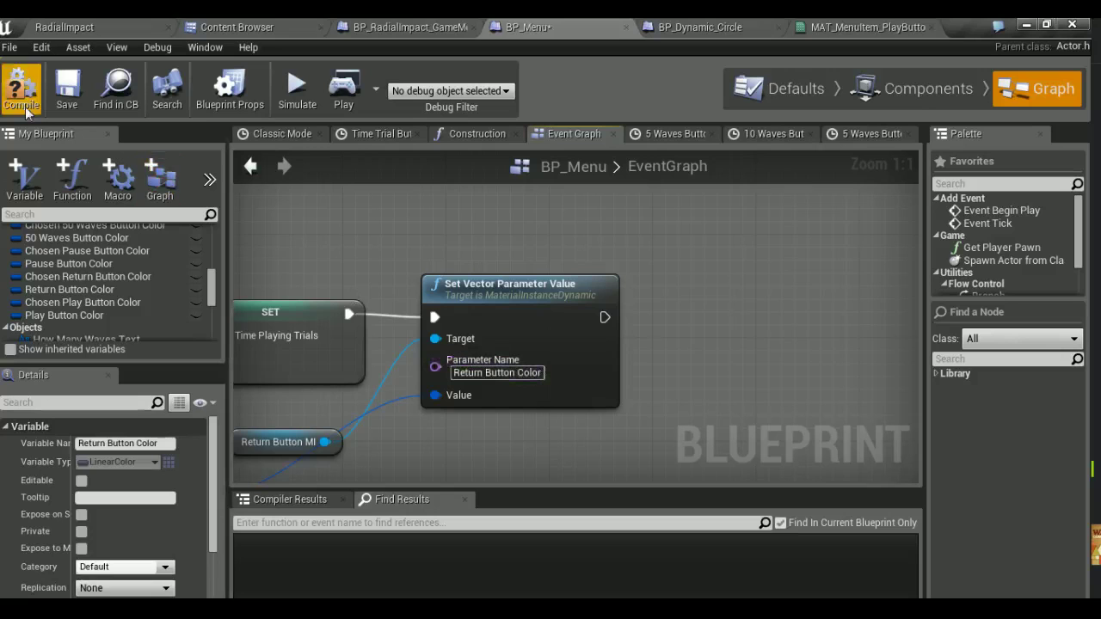
{"action": "left_click", "coordinate": [25, 111]}
{"action": "left_click", "coordinate": [69, 26]}
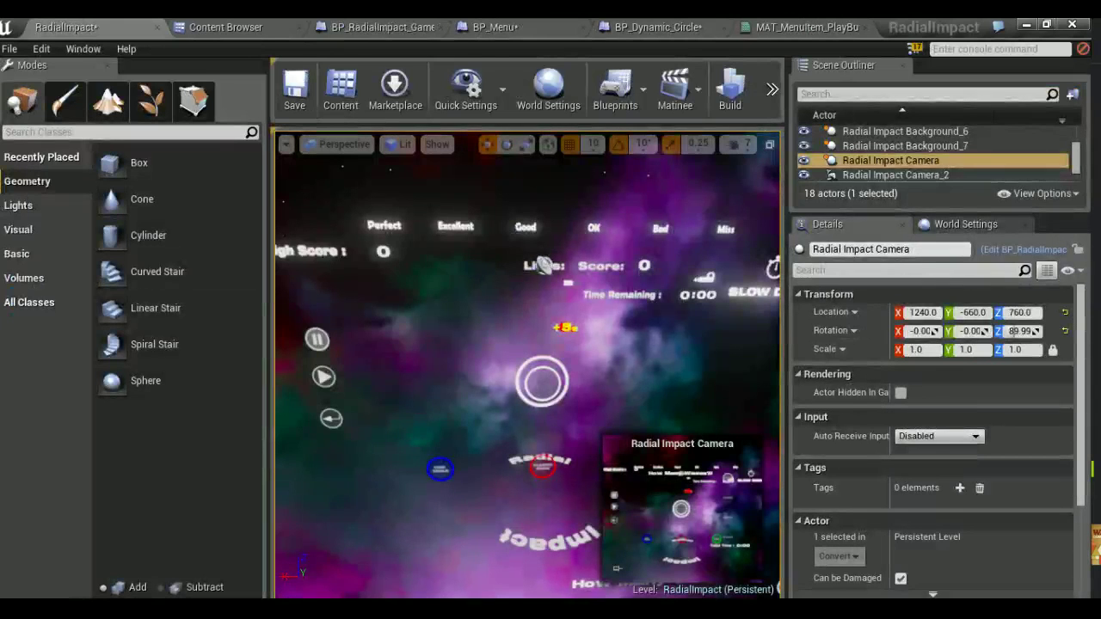
Save all, then playtest the back button and a Classic Mode game before closing the preview
{"action": "key", "text": "ctrl+shift+s"}
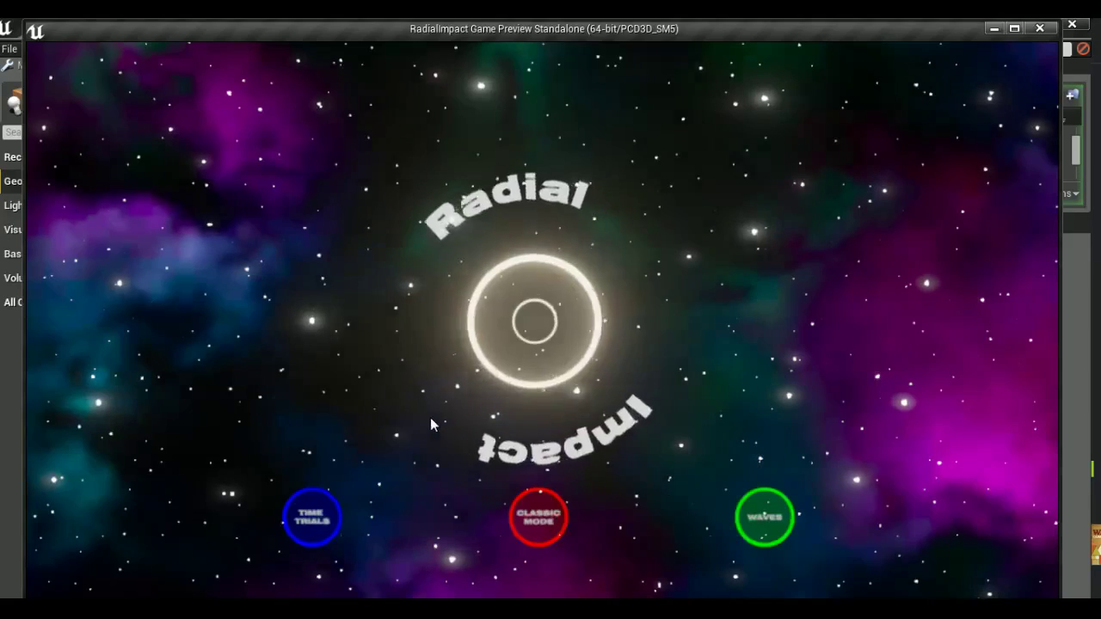
{"action": "left_click", "coordinate": [533, 509]}
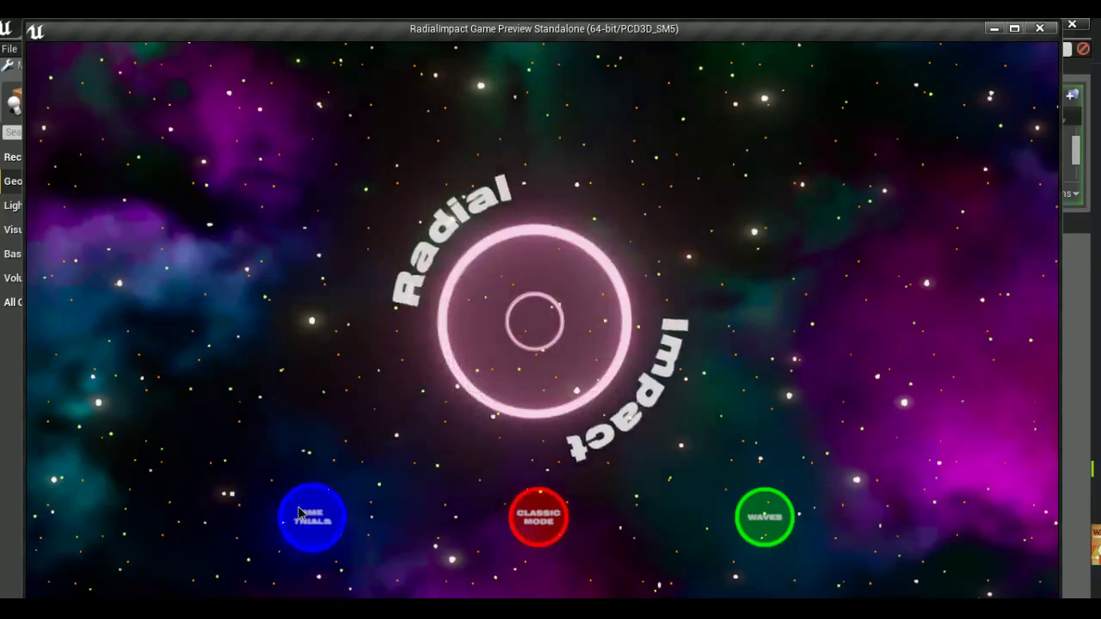
{"action": "left_click", "coordinate": [100, 395]}
{"action": "left_click", "coordinate": [525, 515]}
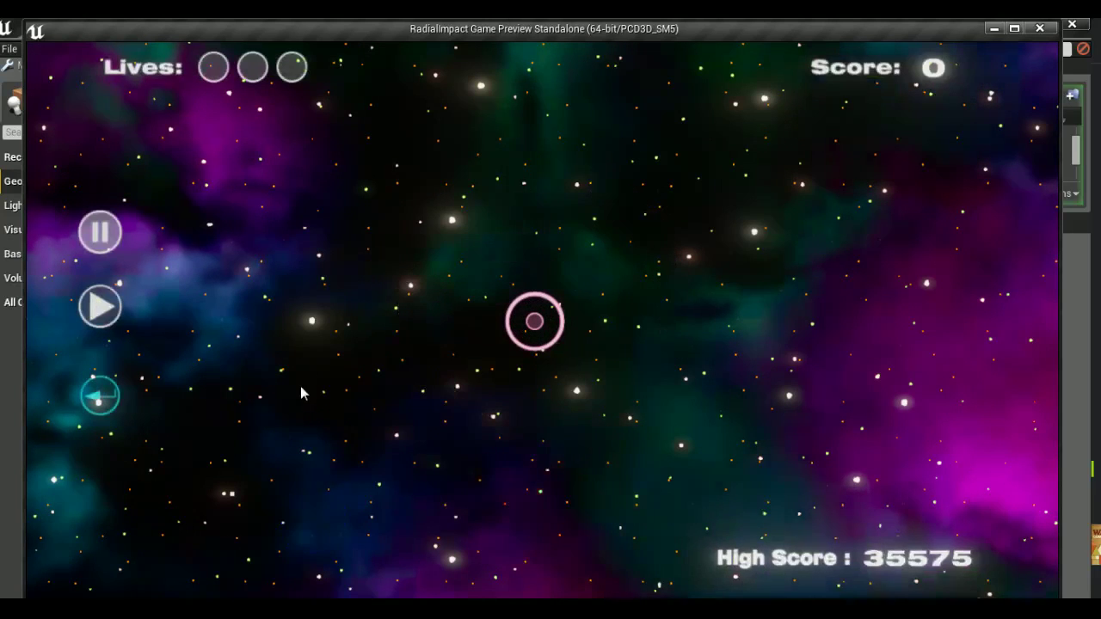
{"action": "left_click", "coordinate": [208, 373]}
{"action": "key", "text": "Escape"}
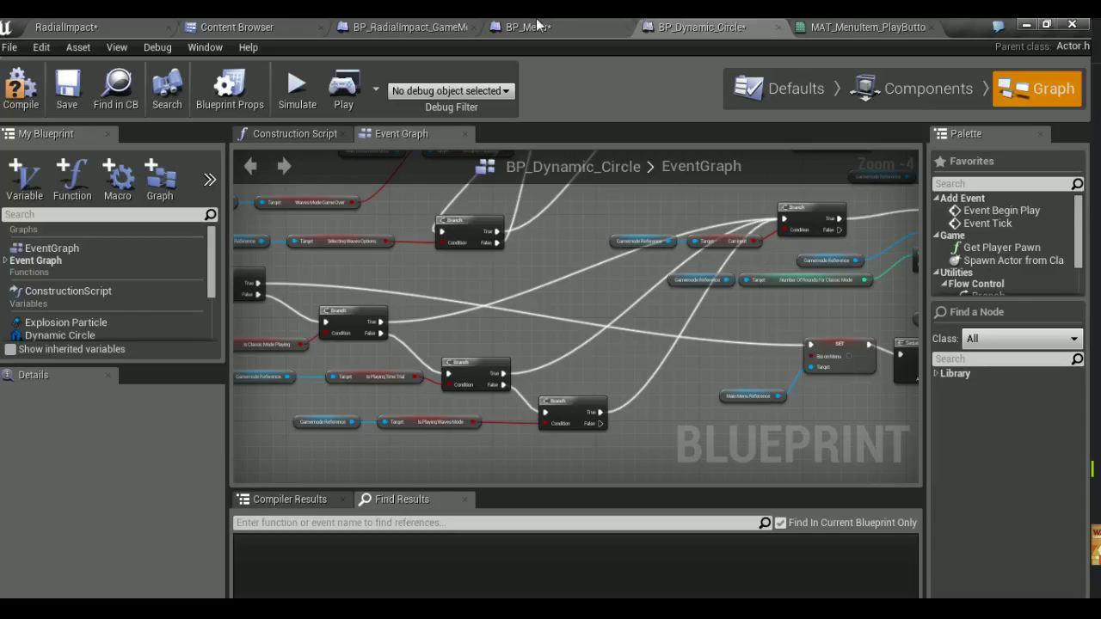
{"action": "left_click", "coordinate": [536, 21]}
Disconnect the Value pin and set its colour to white (1, 1, 1)
{"action": "scroll", "coordinate": [471, 301], "scroll_direction": "up", "scroll_amount": 2}
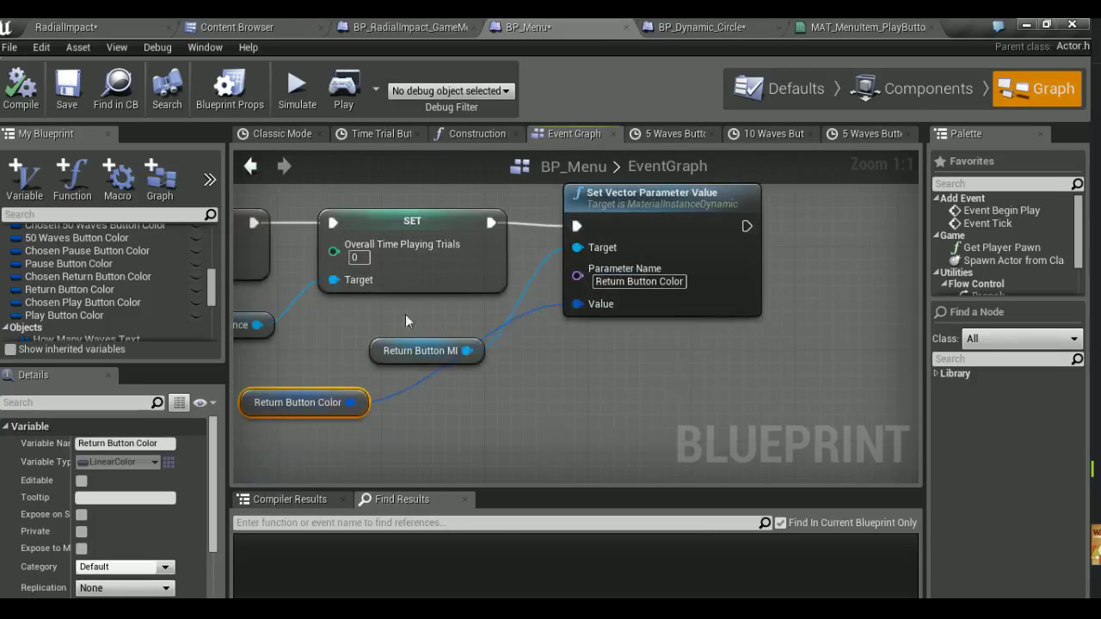
{"action": "left_click", "coordinate": [577, 304], "text": "alt"}
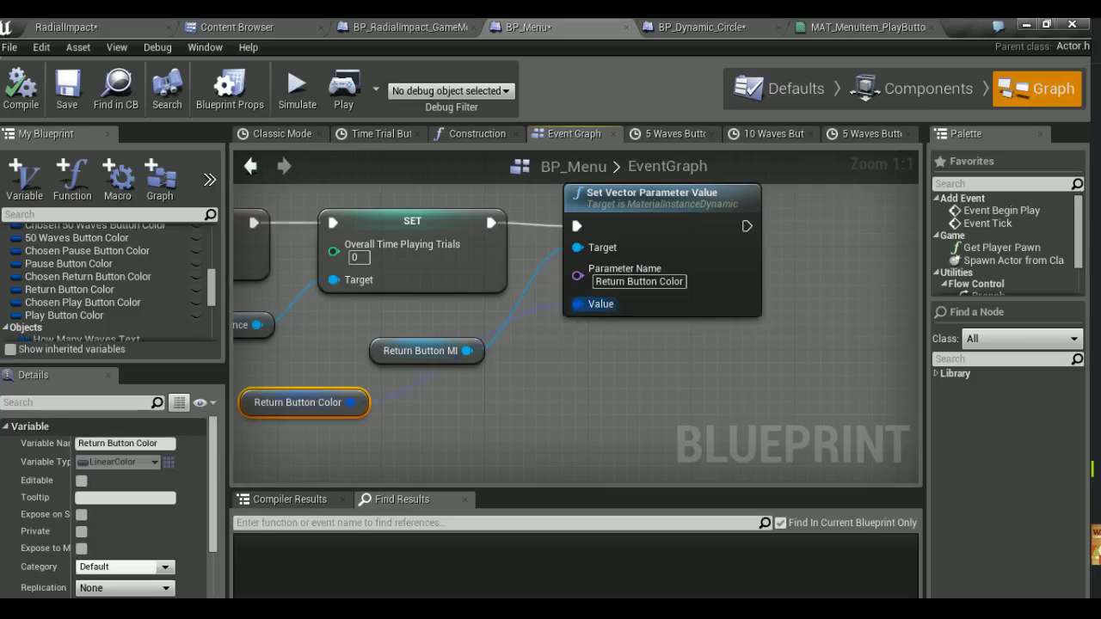
{"action": "left_click", "coordinate": [621, 307]}
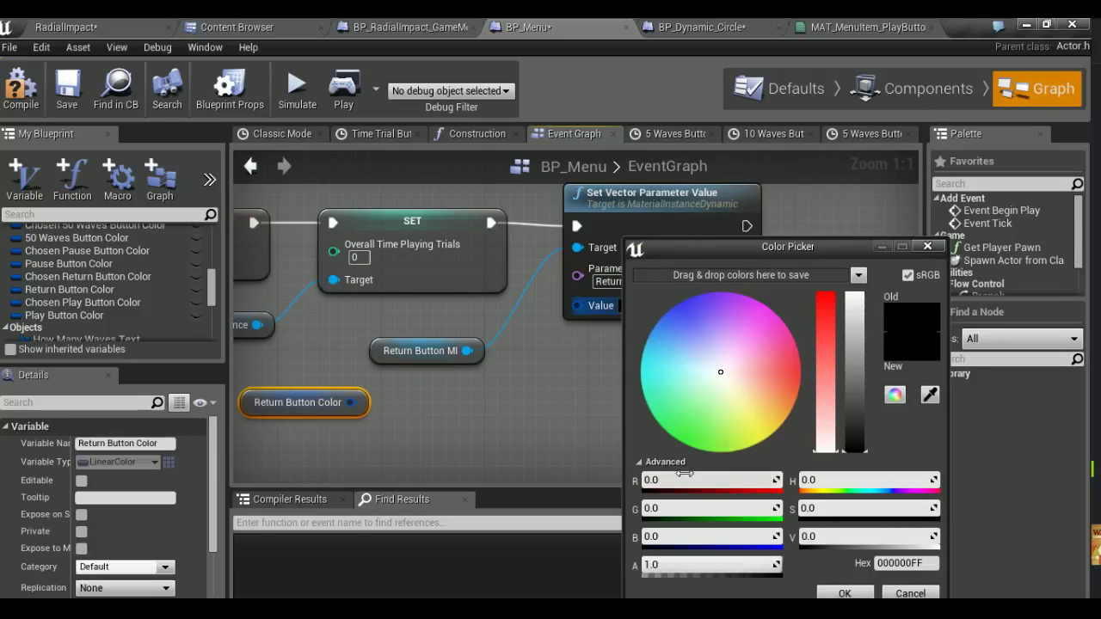
{"action": "type", "text": "1"}
{"action": "key", "text": "Tab"}
{"action": "type", "text": "1"}
{"action": "key", "text": "Tab"}
{"action": "type", "text": "1"}
{"action": "key", "text": "Tab"}
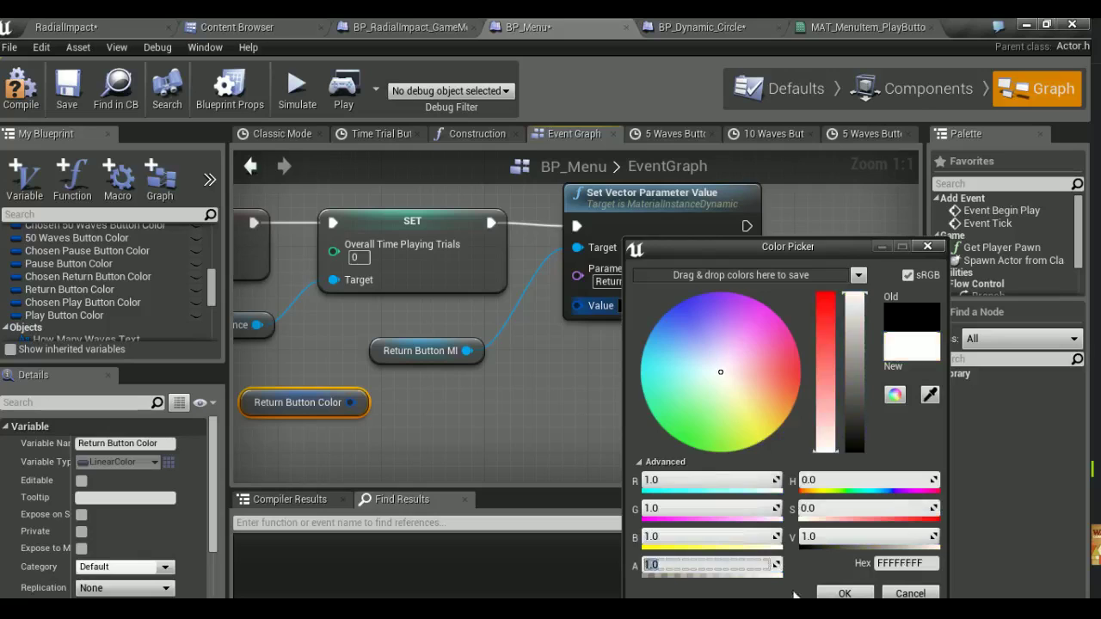
{"action": "left_click", "coordinate": [840, 594]}
Delete the unused Return Button Color node and compile BP_Menu
{"action": "left_click_drag", "start_coordinate": [351, 401], "coordinate": [350, 400]}
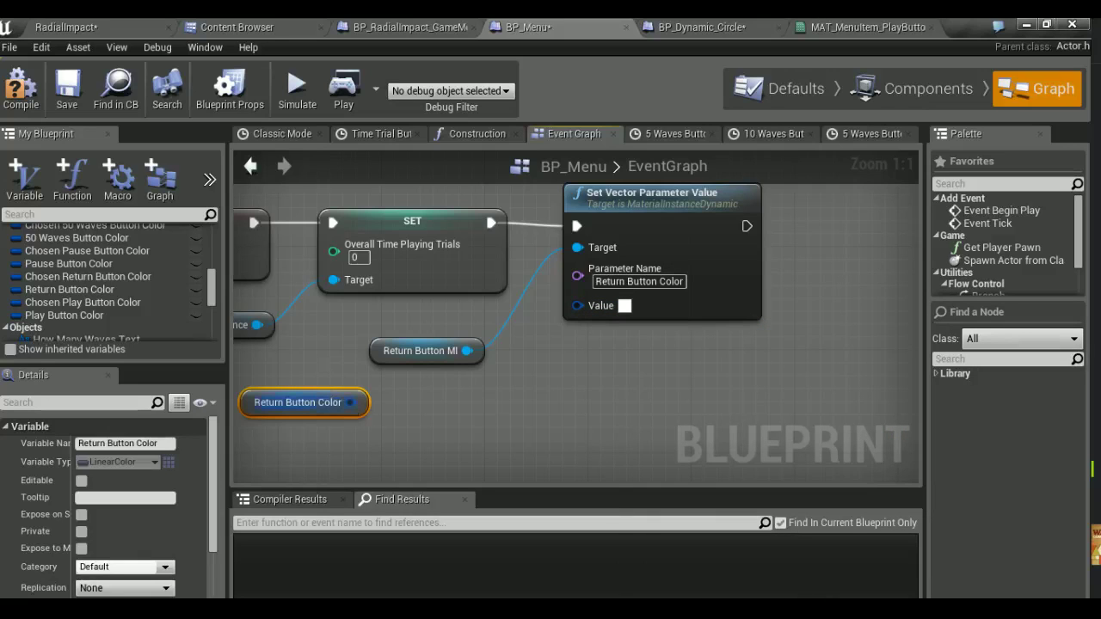
{"action": "key", "text": "Delete"}
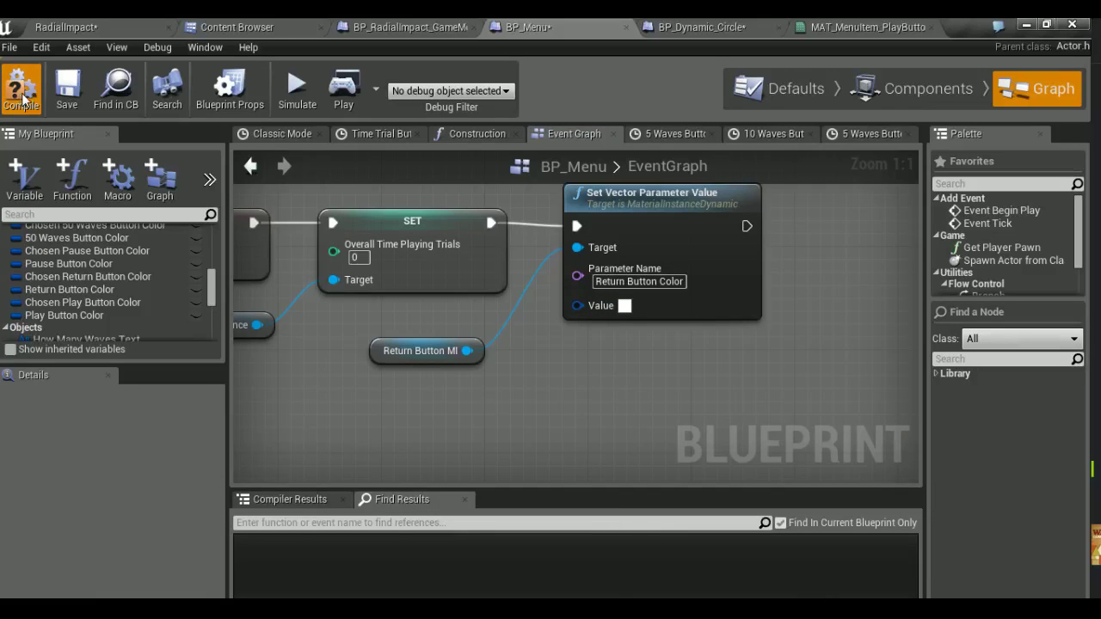
{"action": "left_click", "coordinate": [21, 86]}
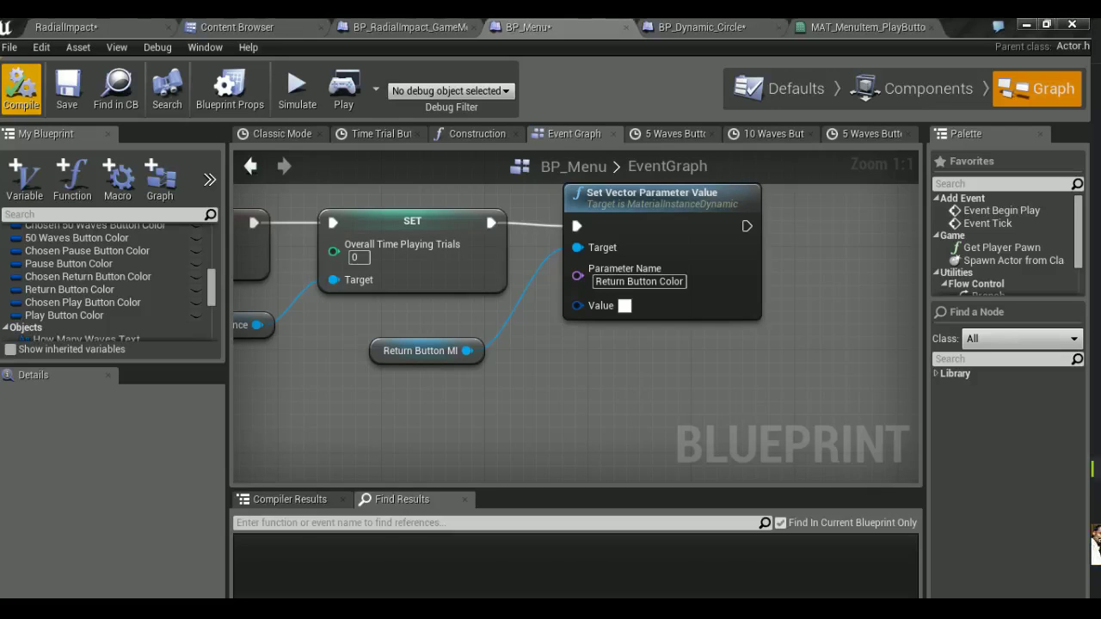
{"action": "left_click", "coordinate": [72, 26]}
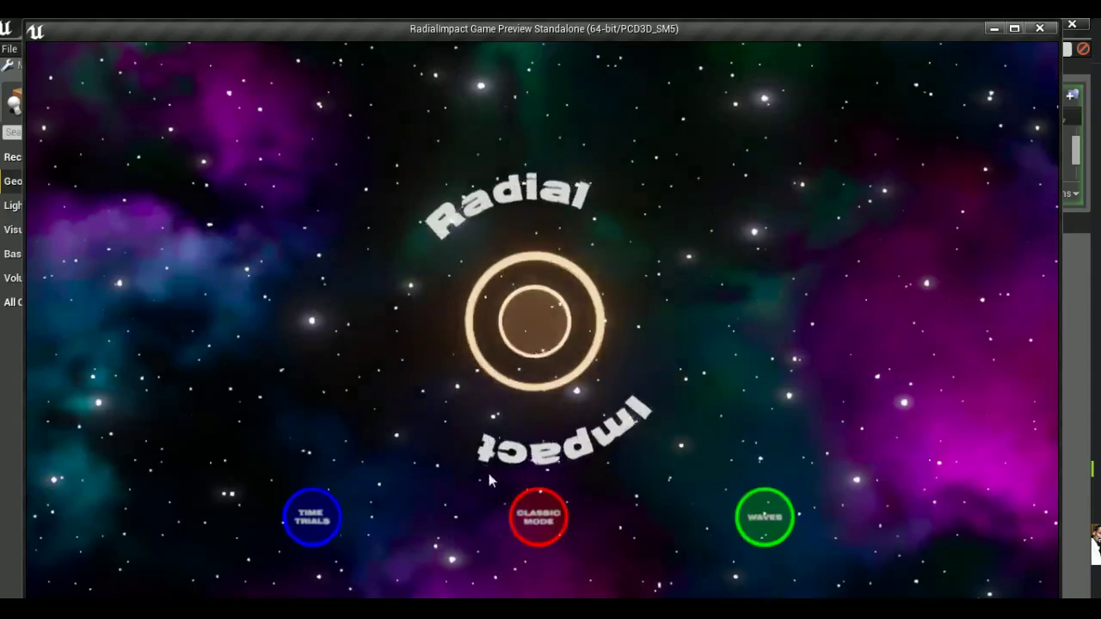
Try the back button, start a Time Trials game, then close the preview
{"action": "left_click", "coordinate": [100, 396]}
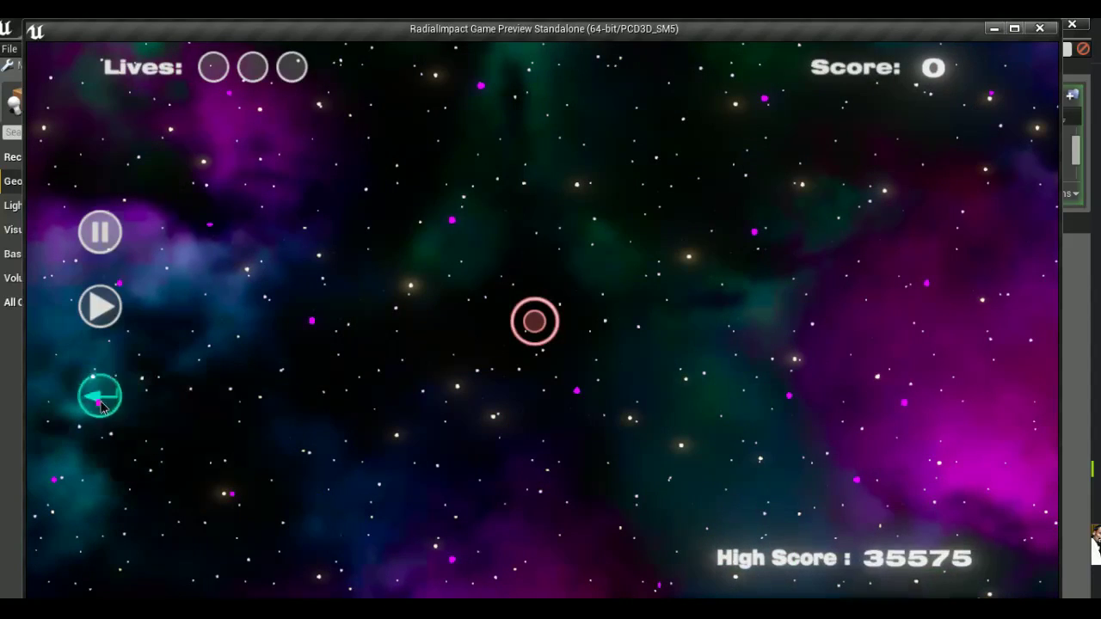
{"action": "left_click", "coordinate": [311, 520]}
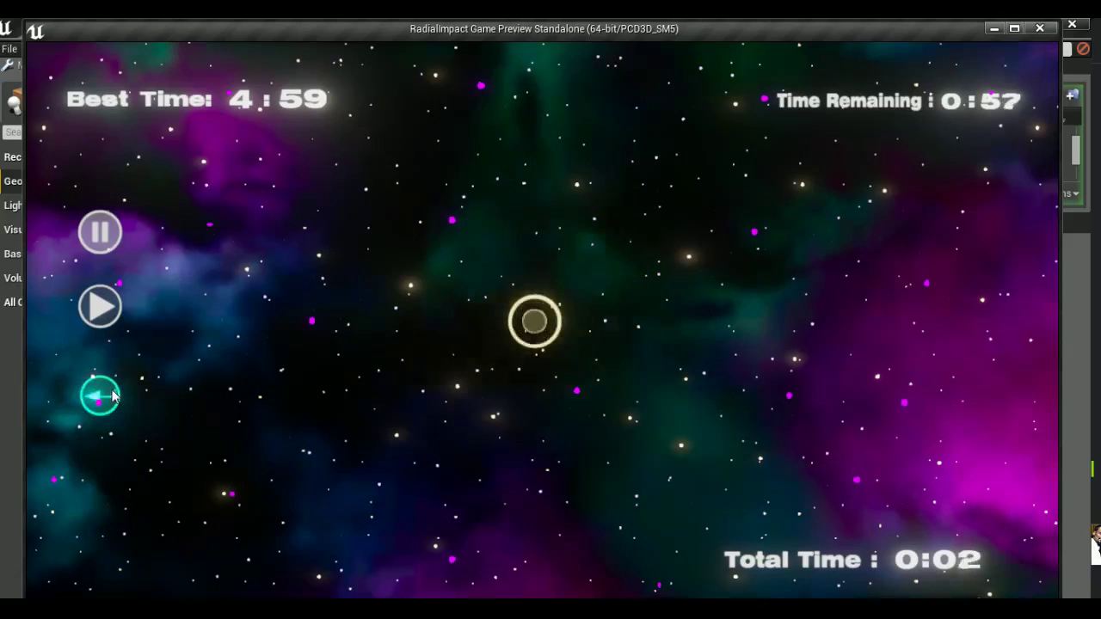
{"action": "key", "text": "Escape"}
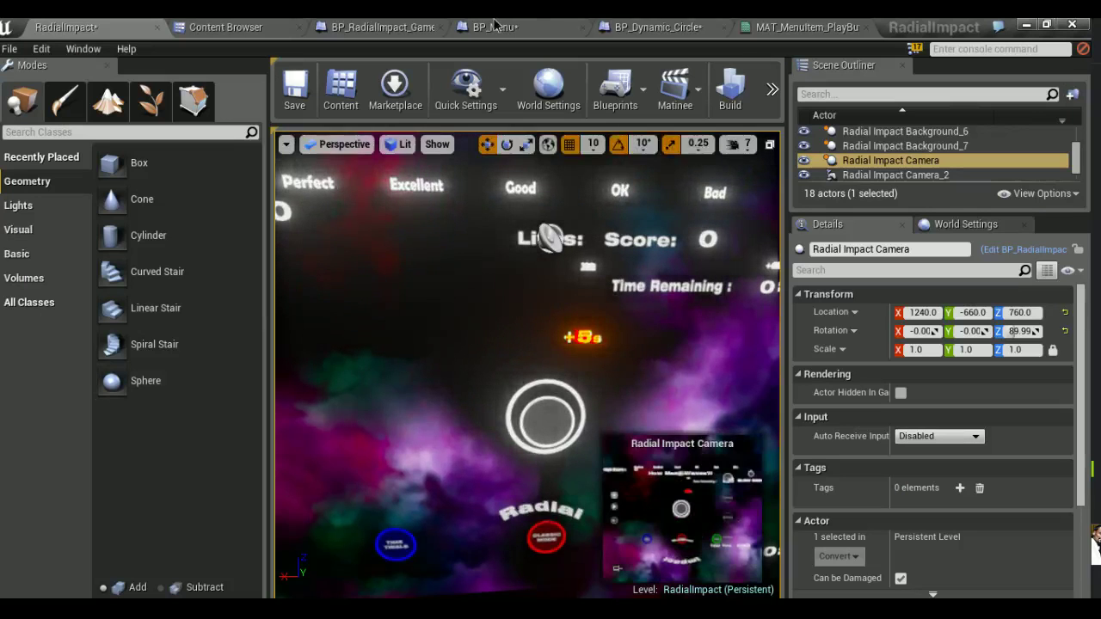
{"action": "left_click", "coordinate": [496, 25]}
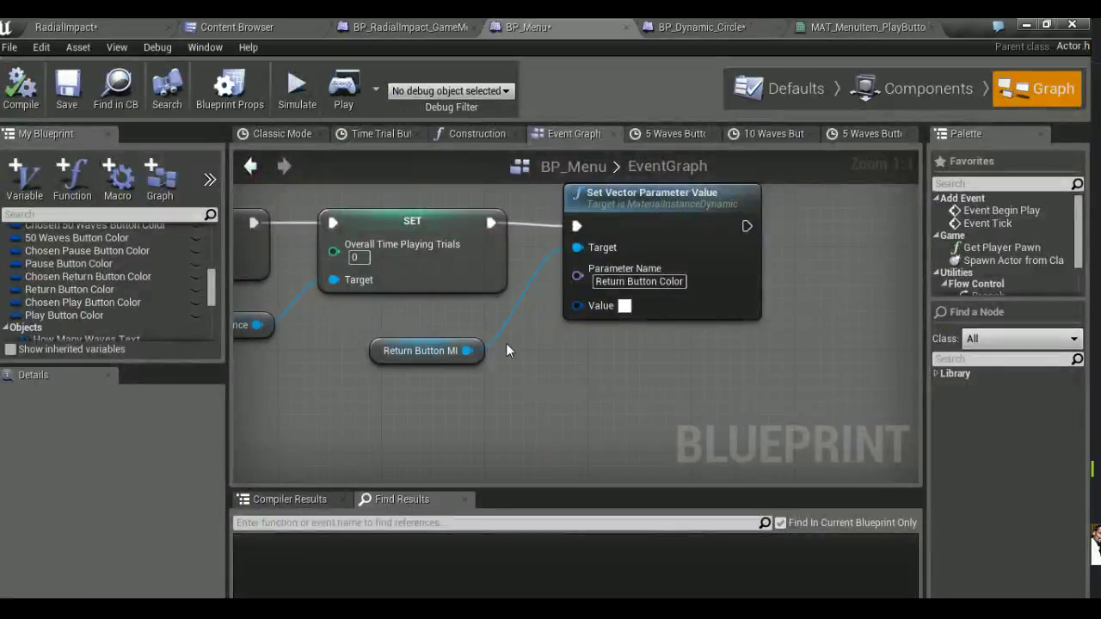
Break the exec link into Set Vector Parameter Value and shift it and Return Button MI right
{"action": "right_click_drag", "start_coordinate": [506, 344], "coordinate": [546, 389]}
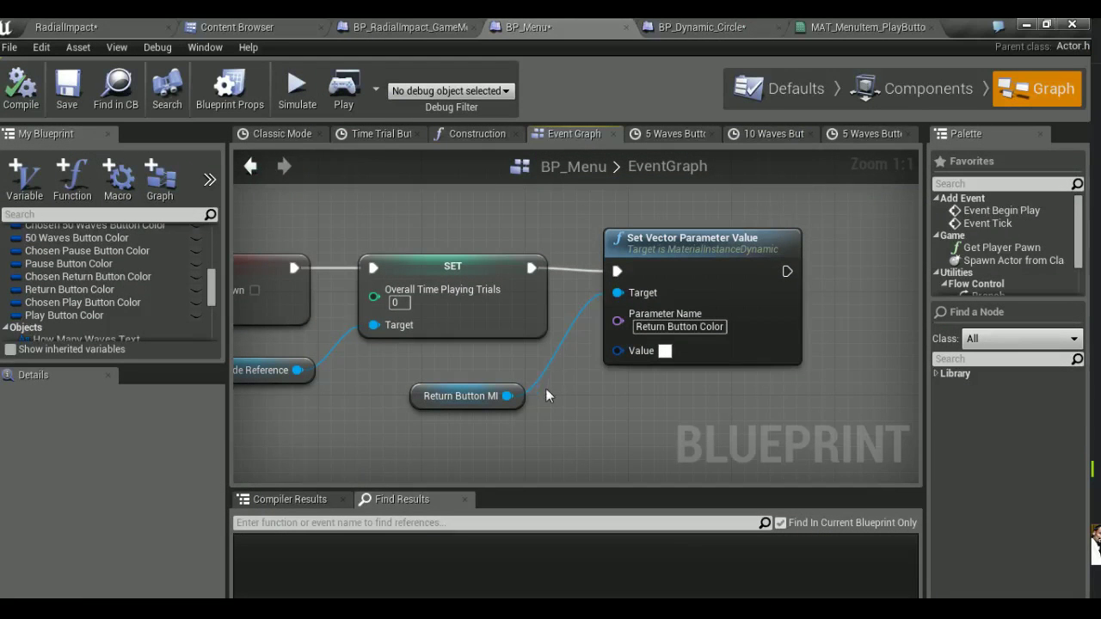
{"action": "scroll", "coordinate": [546, 388], "scroll_direction": "down", "scroll_amount": 1}
{"action": "scroll", "coordinate": [546, 388], "scroll_direction": "down", "scroll_amount": 2}
{"action": "scroll", "coordinate": [546, 387], "scroll_direction": "down", "scroll_amount": 2}
{"action": "scroll", "coordinate": [633, 388], "scroll_direction": "down", "scroll_amount": 3}
{"action": "scroll", "coordinate": [633, 388], "scroll_direction": "up", "scroll_amount": 1}
{"action": "scroll", "coordinate": [621, 344], "scroll_direction": "up", "scroll_amount": 2}
{"action": "scroll", "coordinate": [559, 361], "scroll_direction": "up", "scroll_amount": 2}
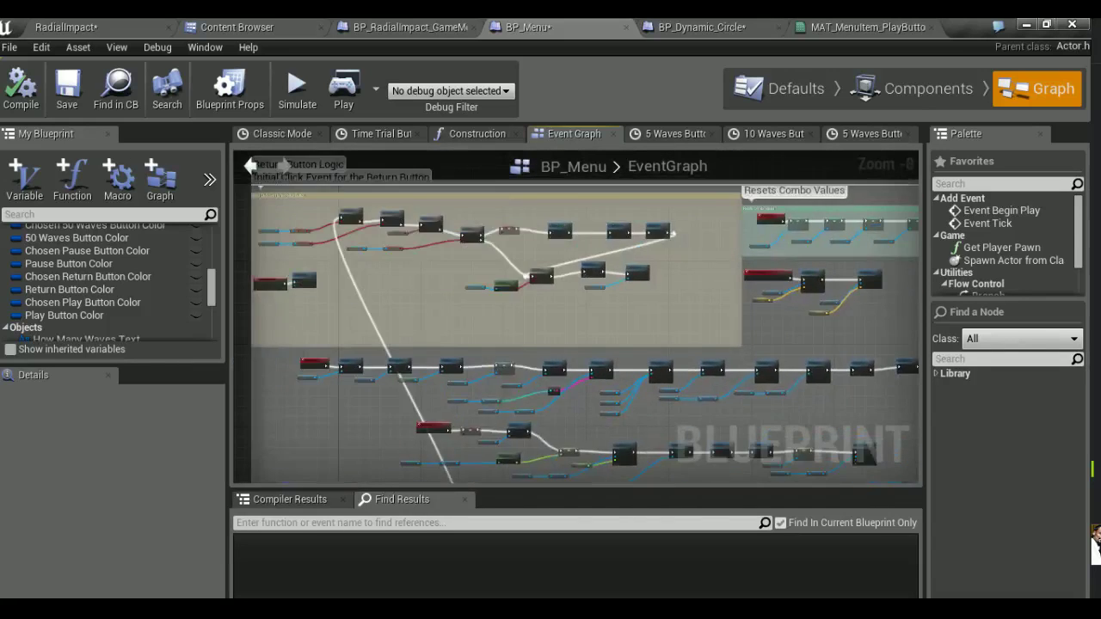
{"action": "scroll", "coordinate": [504, 368], "scroll_direction": "up", "scroll_amount": 1}
{"action": "scroll", "coordinate": [495, 350], "scroll_direction": "up", "scroll_amount": 4}
{"action": "scroll", "coordinate": [495, 350], "scroll_direction": "down", "scroll_amount": 3}
{"action": "mouse_move", "coordinate": [494, 350]}
{"action": "right_mouse_down"}
{"action": "mouse_move", "coordinate": [432, 313]}
{"action": "mouse_move", "coordinate": [241, 259]}
{"action": "right_mouse_up"}
{"action": "scroll", "coordinate": [432, 312], "scroll_direction": "up", "scroll_amount": 3}
{"action": "scroll", "coordinate": [432, 312], "scroll_direction": "down", "scroll_amount": 5}
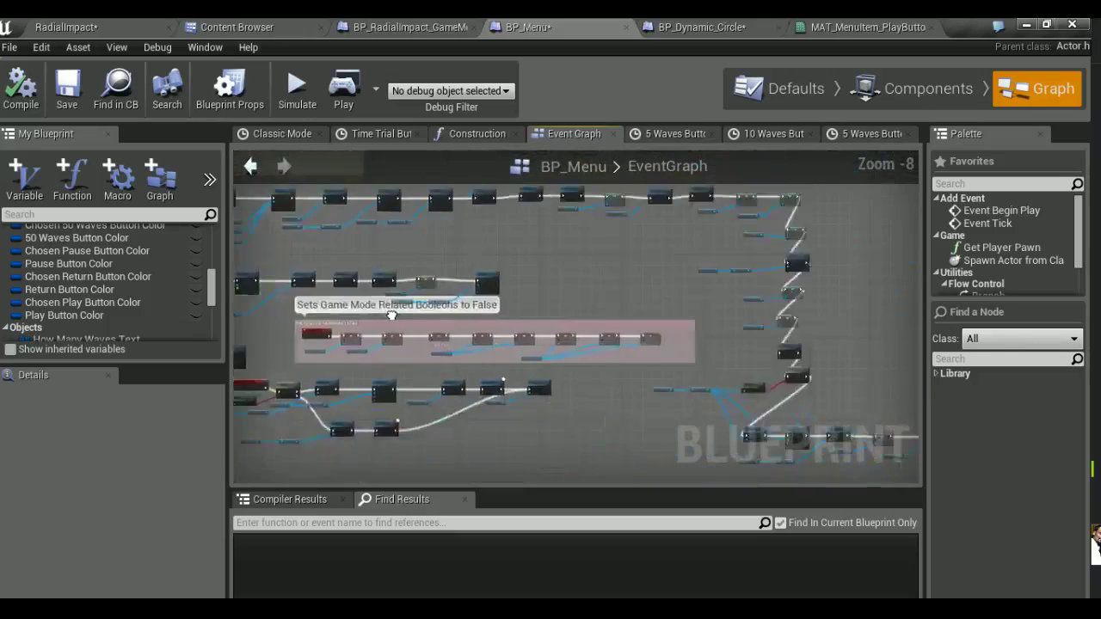
{"action": "scroll", "coordinate": [633, 343], "scroll_direction": "up", "scroll_amount": 4}
{"action": "scroll", "coordinate": [633, 343], "scroll_direction": "down", "scroll_amount": 2}
{"action": "scroll", "coordinate": [630, 375], "scroll_direction": "up", "scroll_amount": 2}
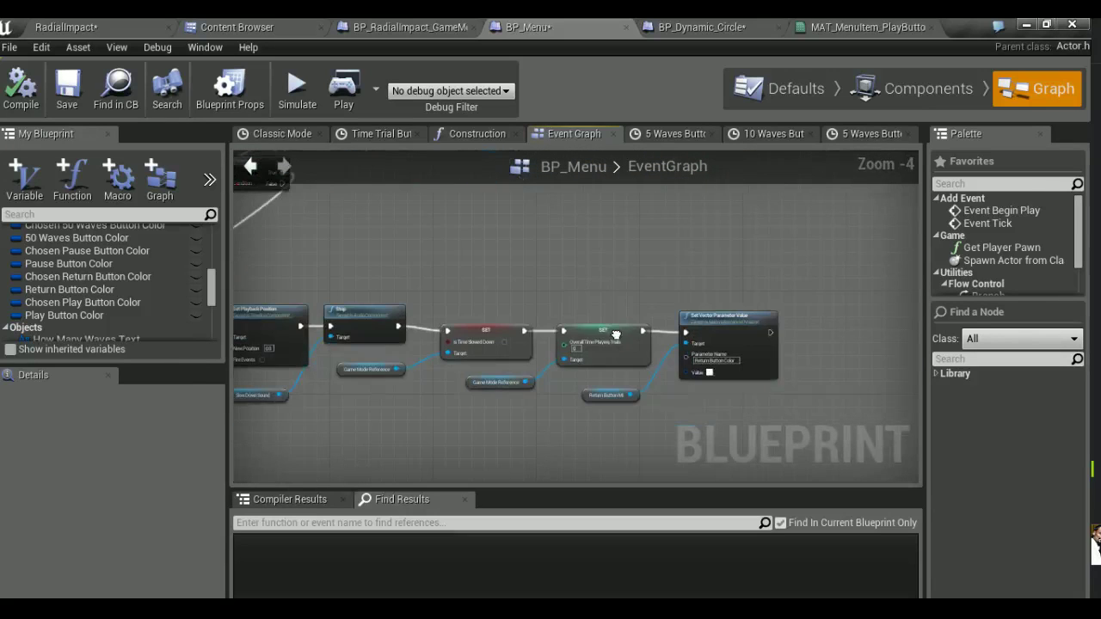
{"action": "scroll", "coordinate": [630, 375], "scroll_direction": "up", "scroll_amount": 1}
{"action": "scroll", "coordinate": [597, 366], "scroll_direction": "up", "scroll_amount": 1}
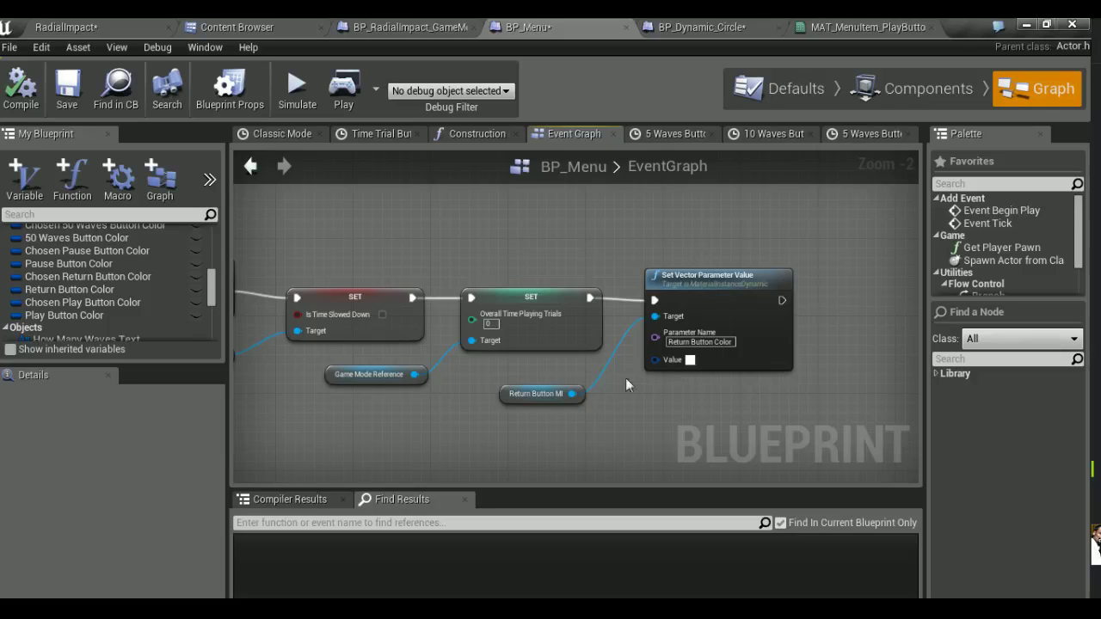
{"action": "left_click", "coordinate": [697, 307]}
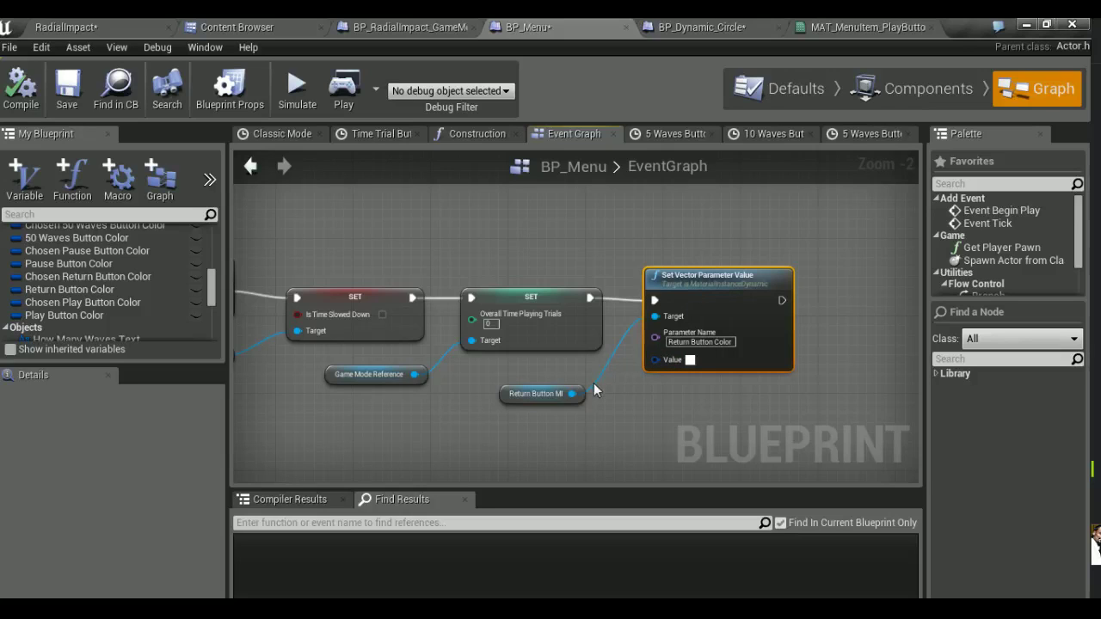
{"action": "left_click", "coordinate": [654, 301], "text": "alt"}
{"action": "left_click", "coordinate": [535, 393], "text": "ctrl"}
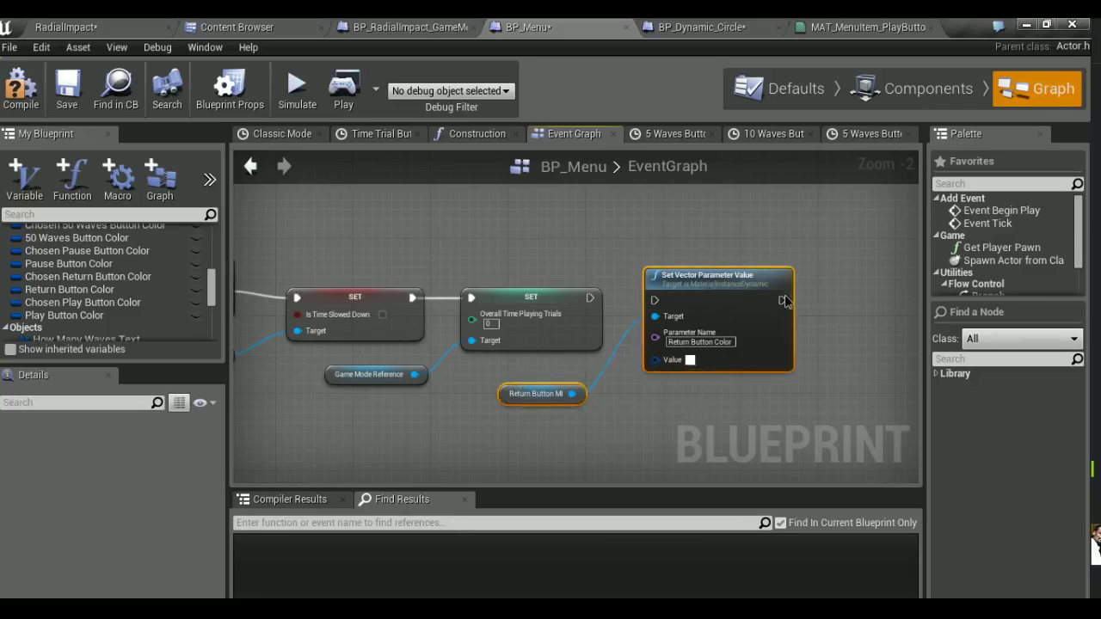
{"action": "left_click_drag", "start_coordinate": [542, 394], "coordinate": [638, 393]}
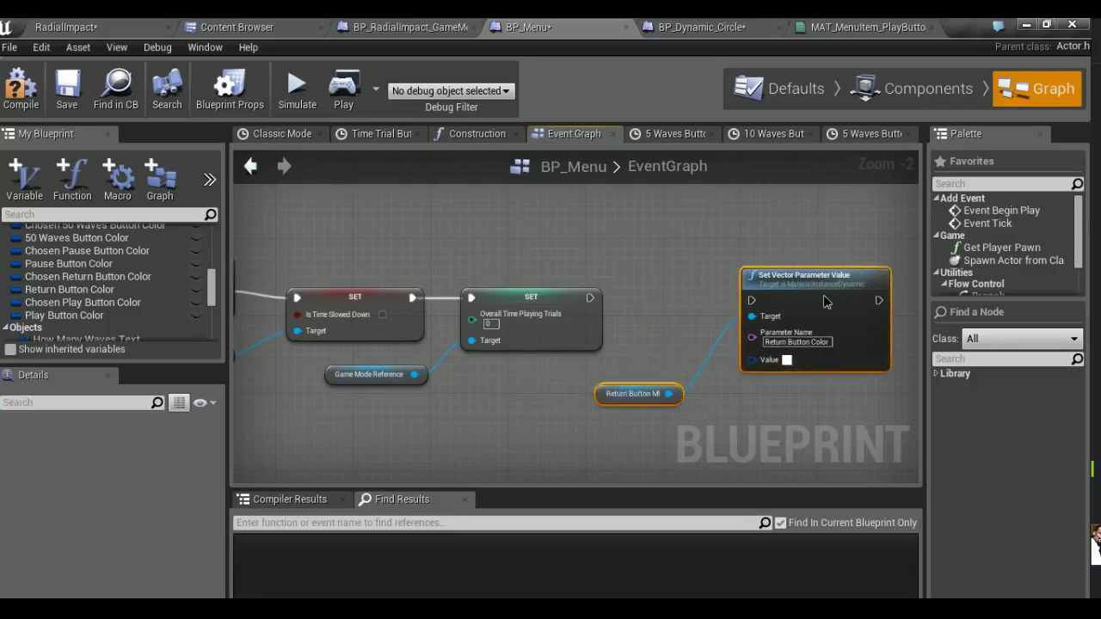
Insert a SET Return Button Color node set to white (1, 1, 1), then compile and save all
{"action": "left_click", "coordinate": [62, 291]}
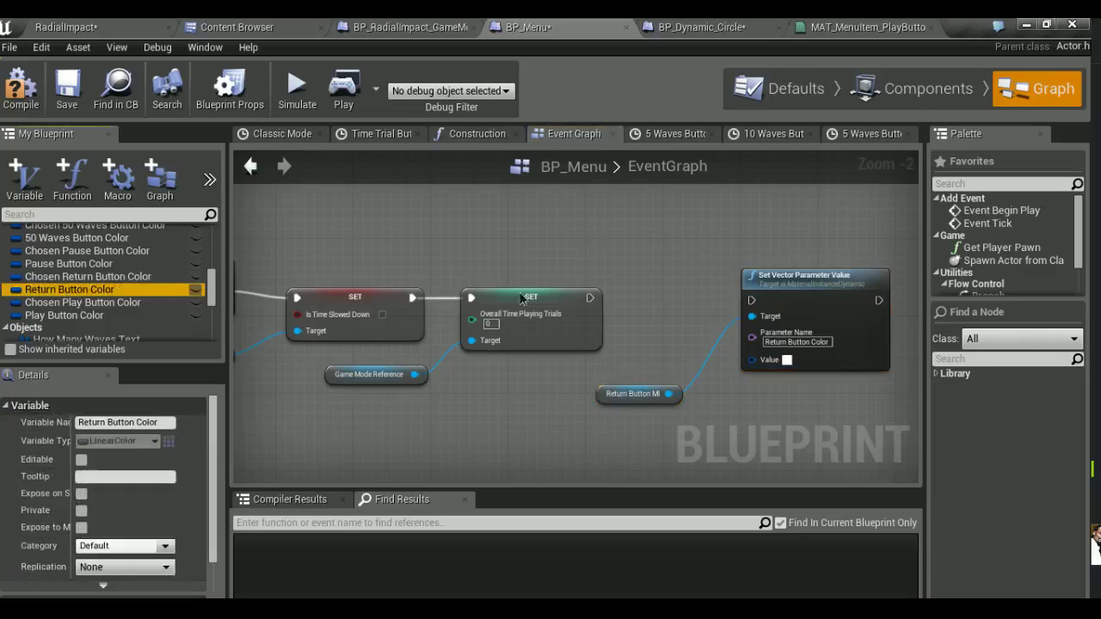
{"action": "left_click_drag", "start_coordinate": [637, 300], "coordinate": [636, 297], "text": "alt"}
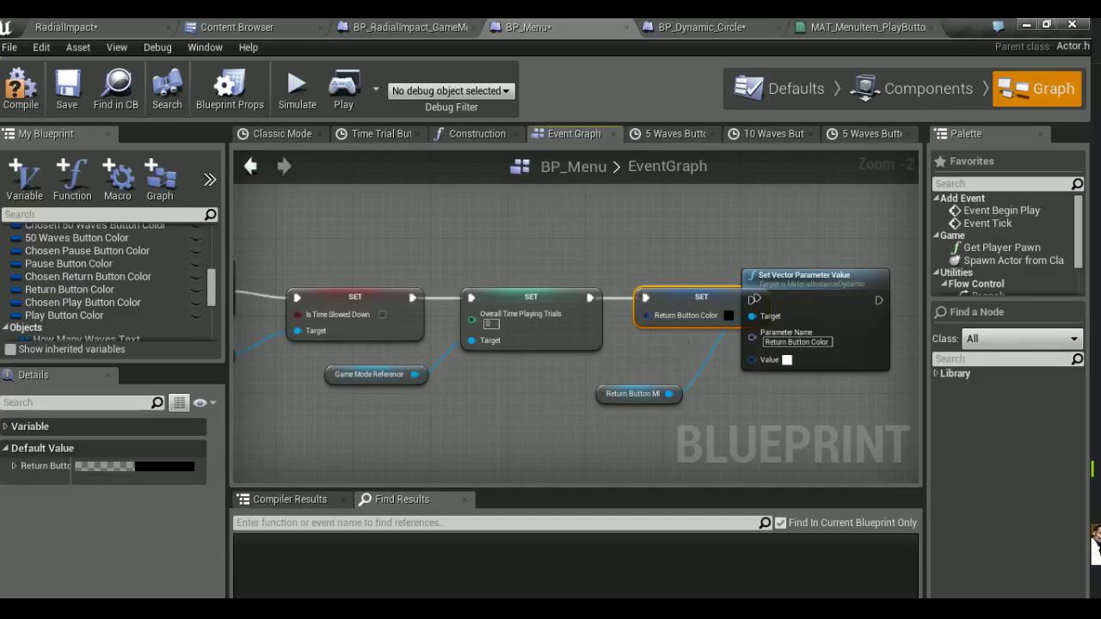
{"action": "right_click_drag", "start_coordinate": [824, 320], "coordinate": [587, 317]}
{"action": "left_click_drag", "start_coordinate": [587, 317], "coordinate": [646, 318]}
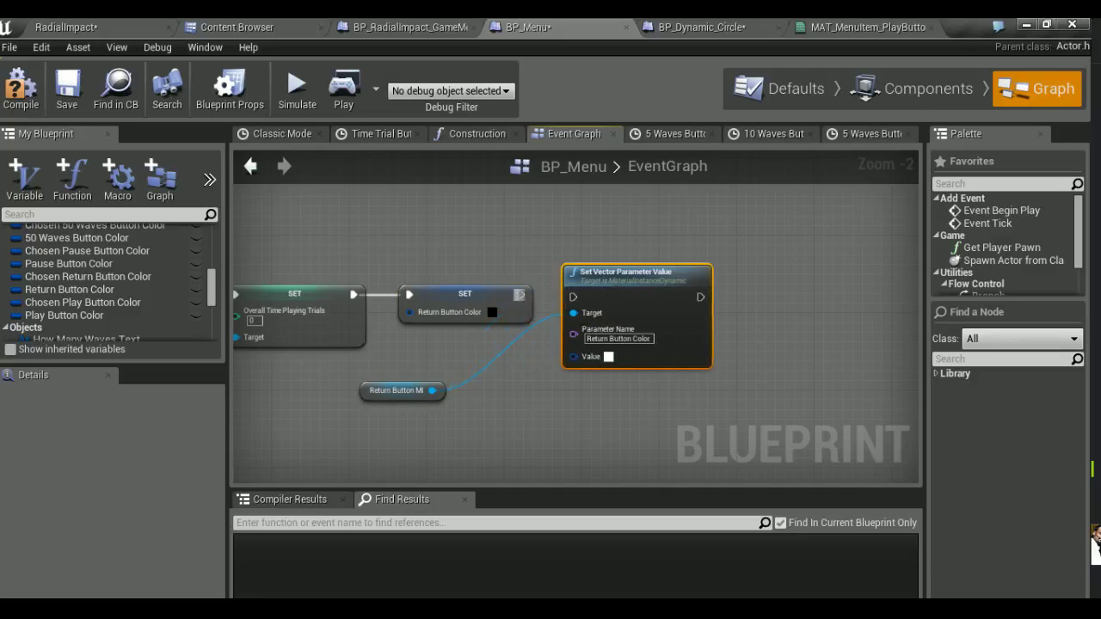
{"action": "left_click", "coordinate": [492, 313]}
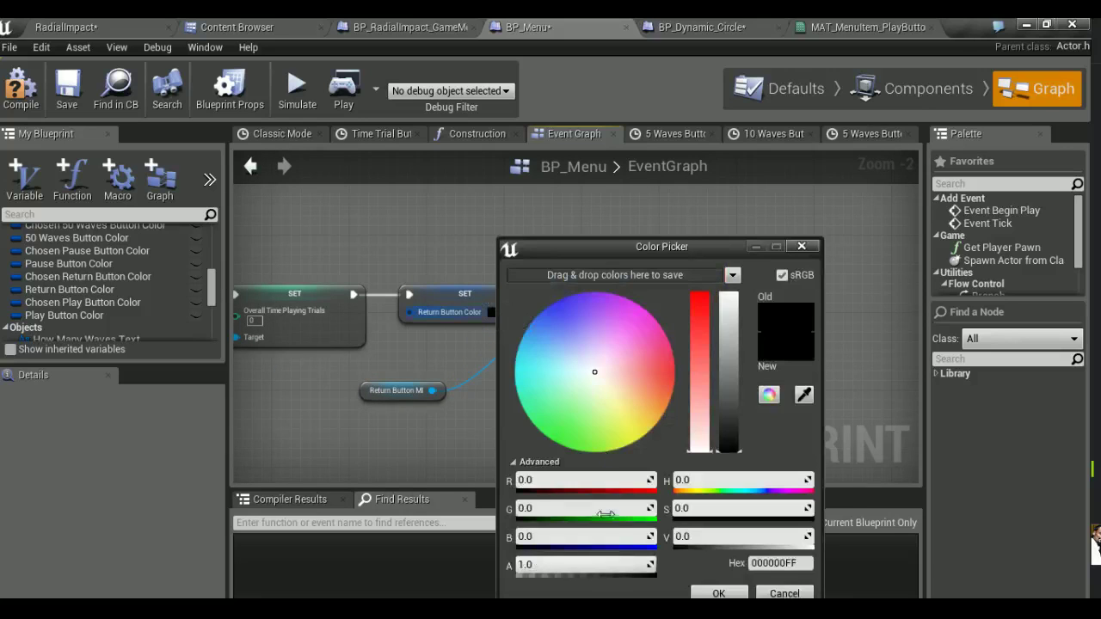
{"action": "left_click", "coordinate": [567, 479]}
{"action": "type", "text": "1\t1\t"}
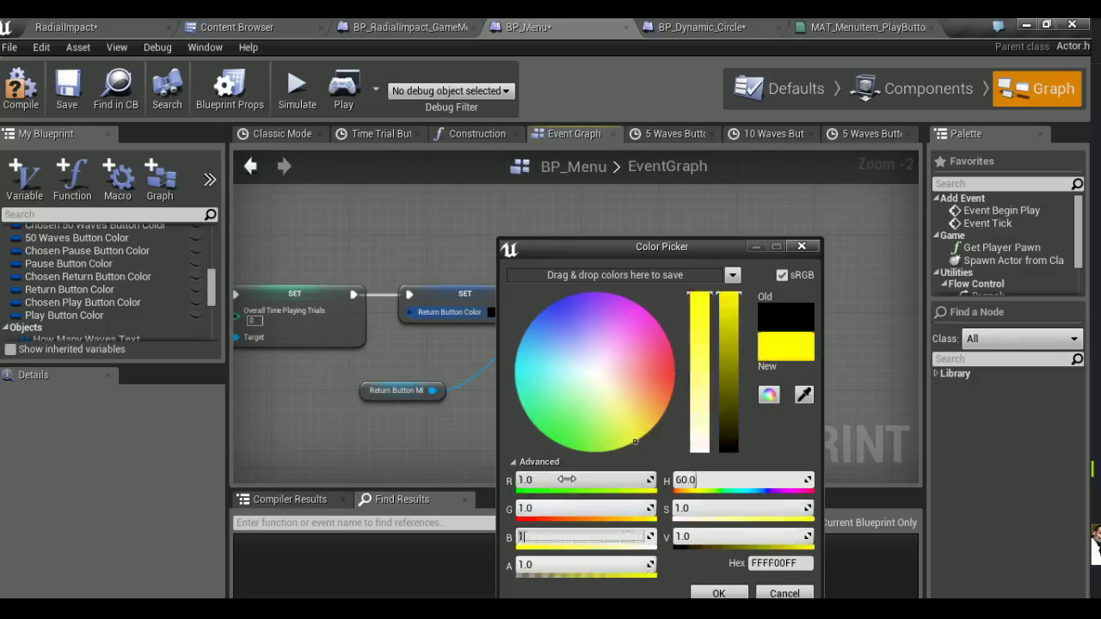
{"action": "type", "text": "1"}
{"action": "left_click", "coordinate": [718, 594]}
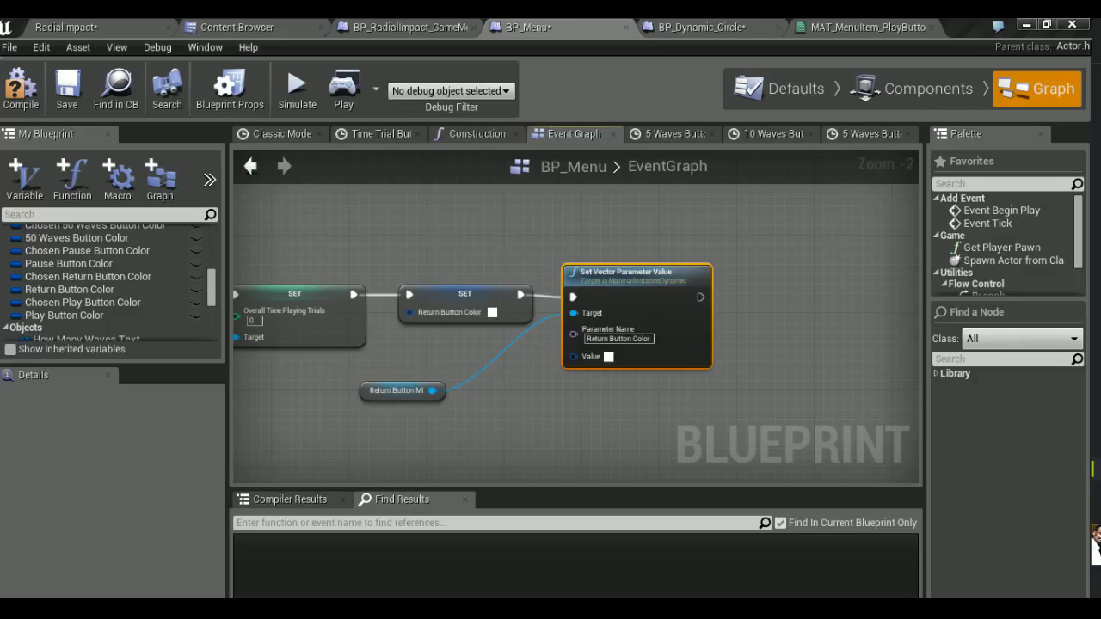
{"action": "left_click", "coordinate": [26, 93]}
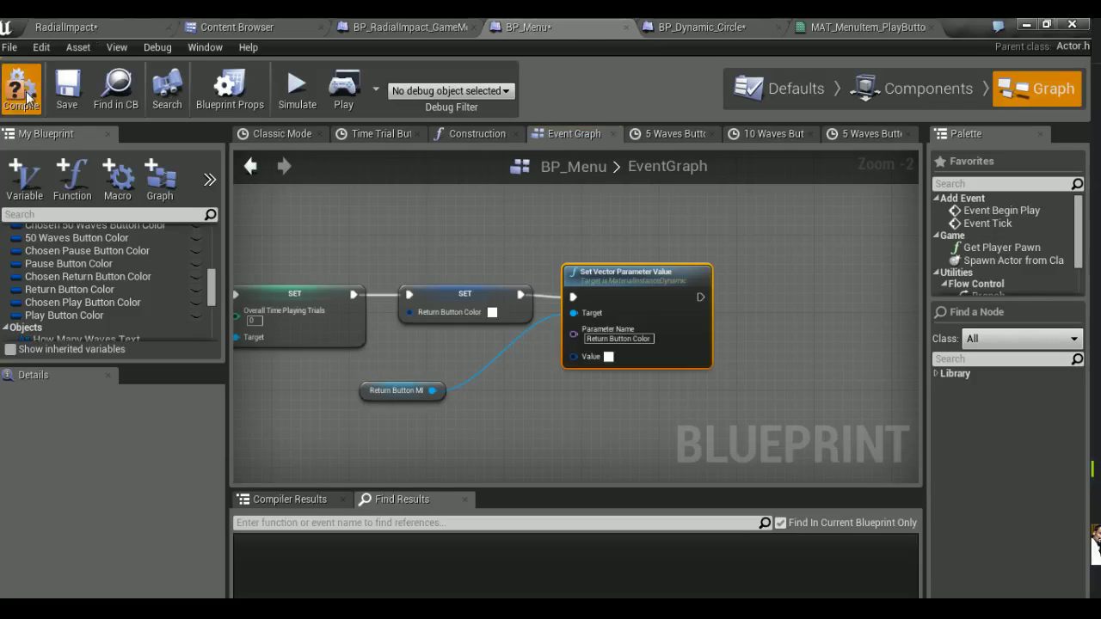
{"action": "key", "text": "ctrl+shift+s"}
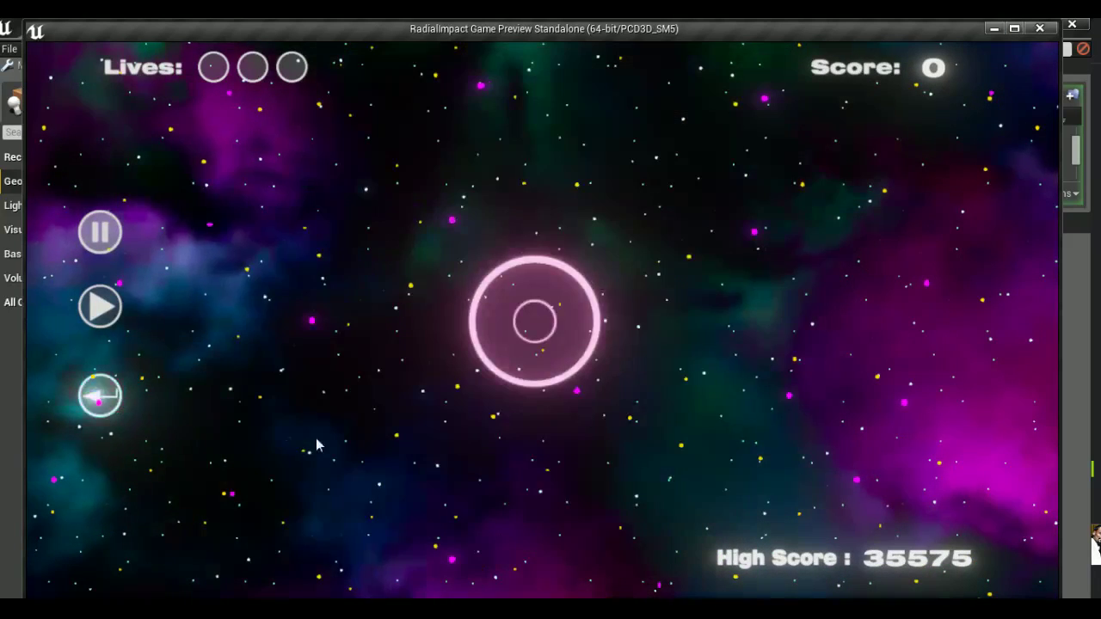
Test the return button from a Time Trials run, then close the game preview
{"action": "left_click", "coordinate": [94, 398]}
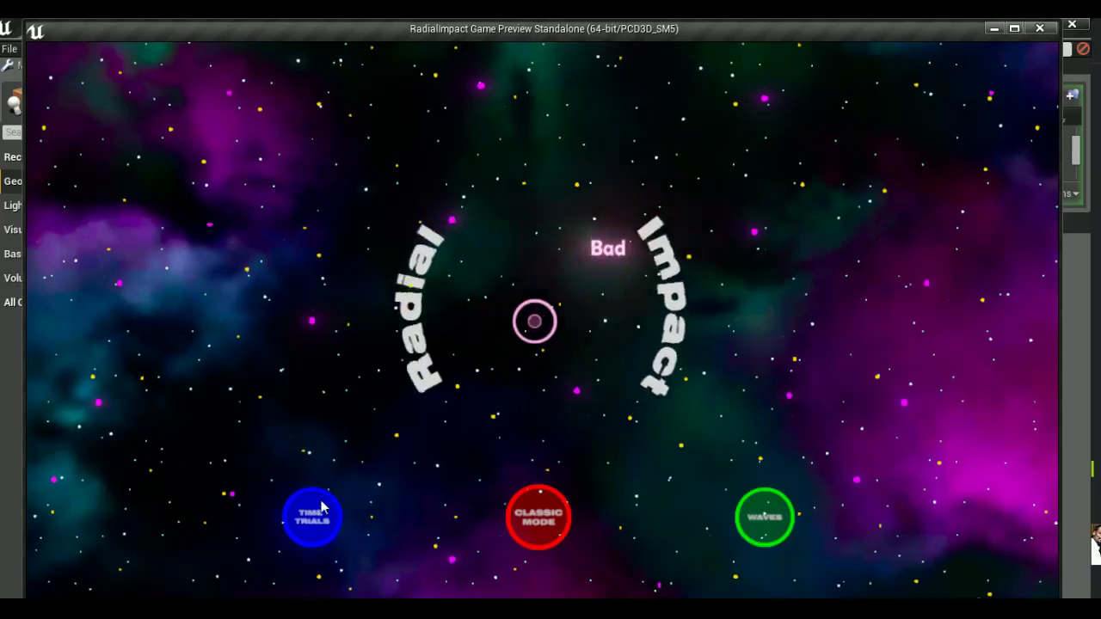
{"action": "left_click", "coordinate": [311, 514]}
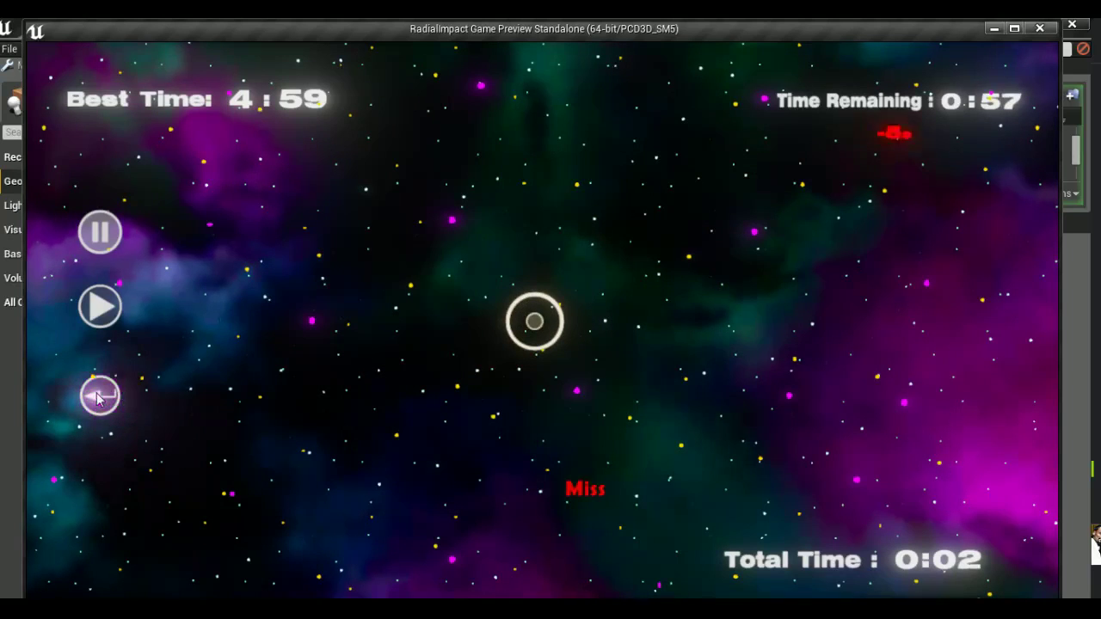
{"action": "left_click", "coordinate": [104, 396]}
{"action": "key", "text": "Escape"}
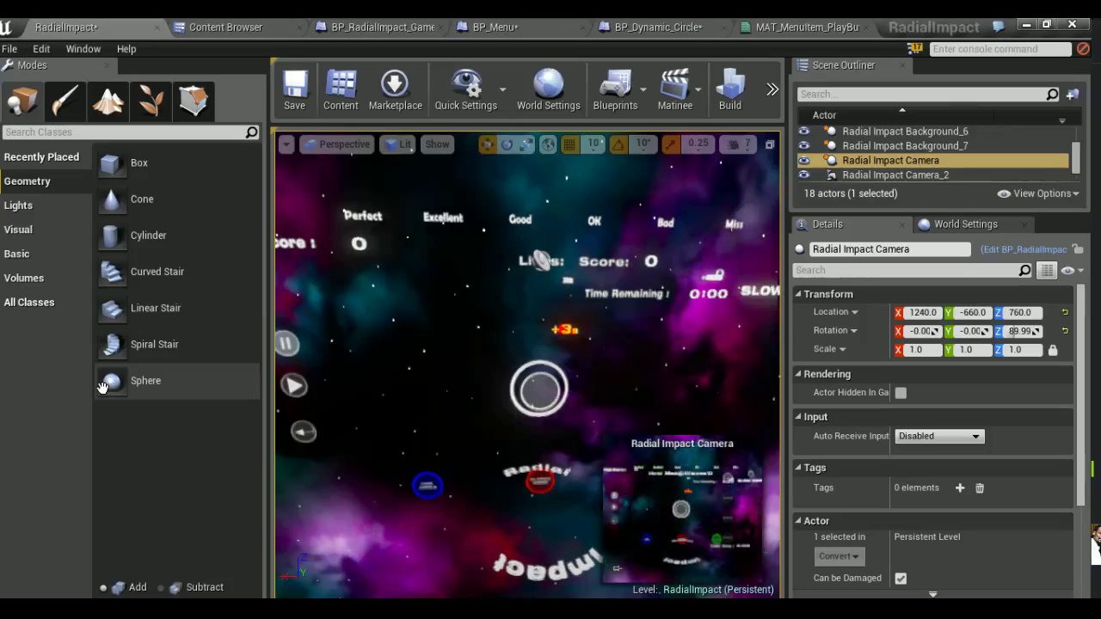
{"action": "left_click", "coordinate": [507, 27]}
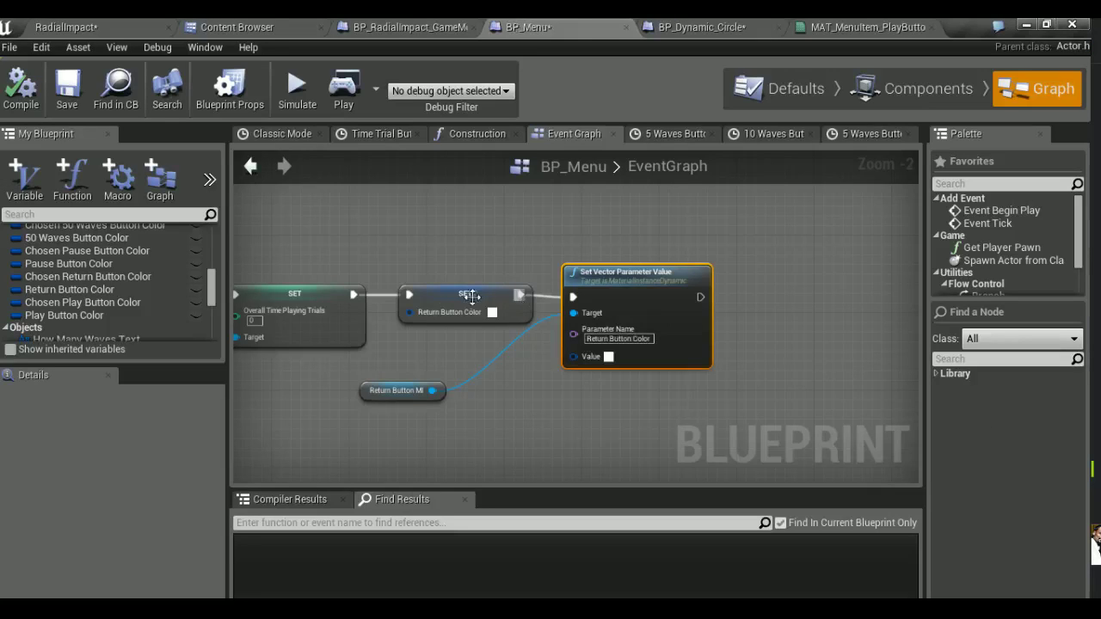
Unlink the Return Button Color SET, rewire Overall Time Playing Trials to Set Vector Parameter Value, and cut the SET
{"action": "left_click", "coordinate": [408, 294], "text": "alt"}
{"action": "left_click", "coordinate": [520, 294], "text": "alt"}
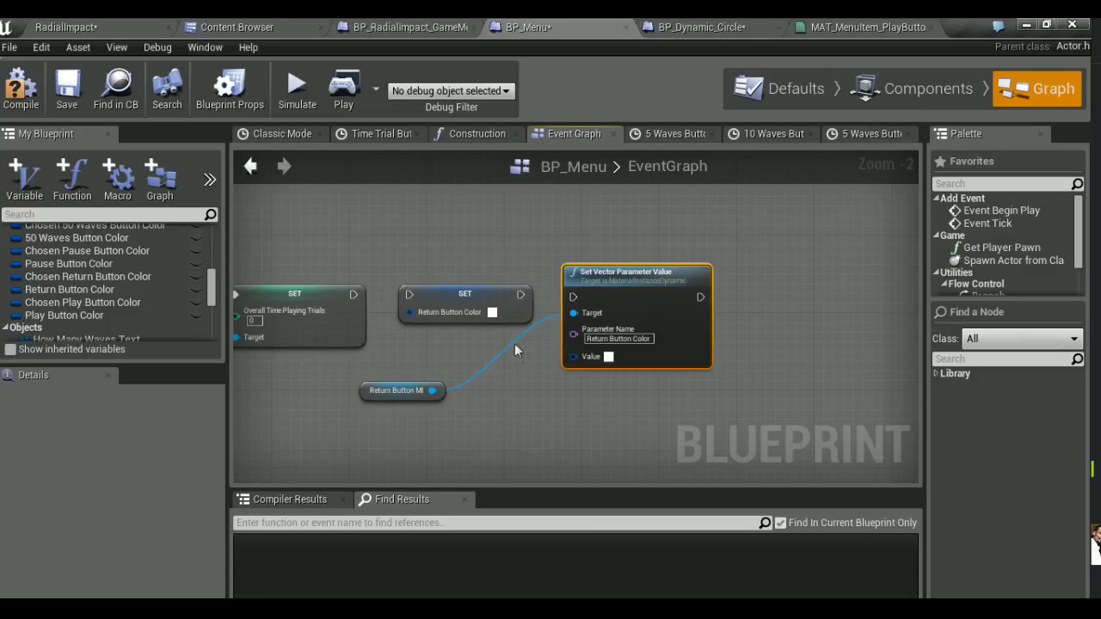
{"action": "right_click_drag", "start_coordinate": [515, 340], "coordinate": [580, 399]}
{"action": "left_click_drag", "start_coordinate": [559, 344], "coordinate": [550, 256]}
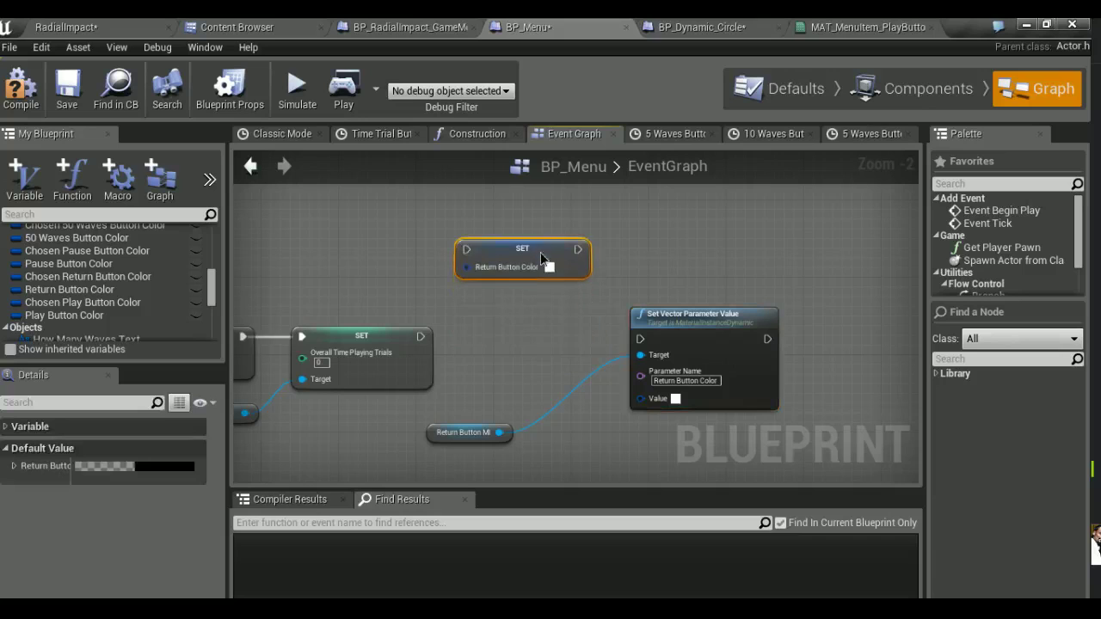
{"action": "left_click_drag", "start_coordinate": [421, 336], "coordinate": [640, 338]}
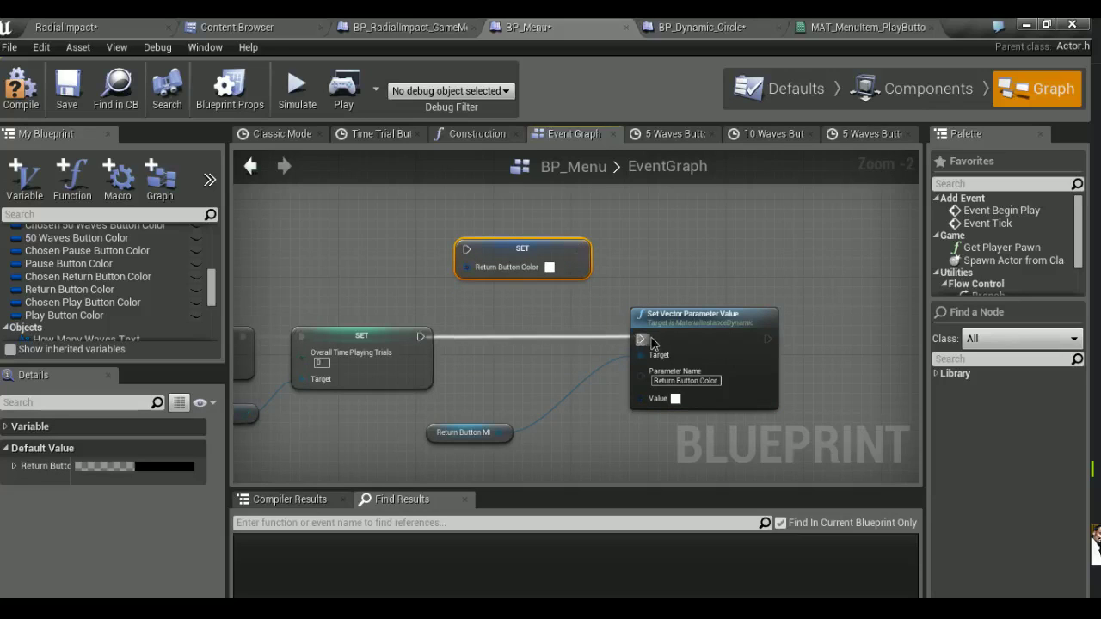
{"action": "left_click_drag", "start_coordinate": [475, 330], "coordinate": [665, 433]}
{"action": "left_click_drag", "start_coordinate": [700, 350], "coordinate": [565, 348]}
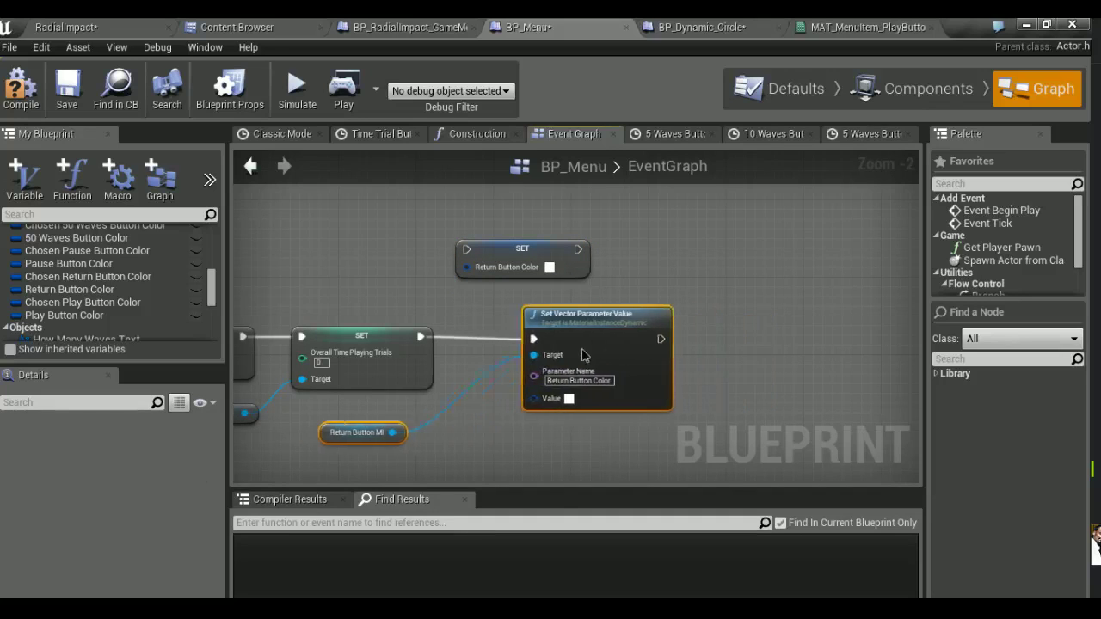
{"action": "left_click", "coordinate": [510, 270]}
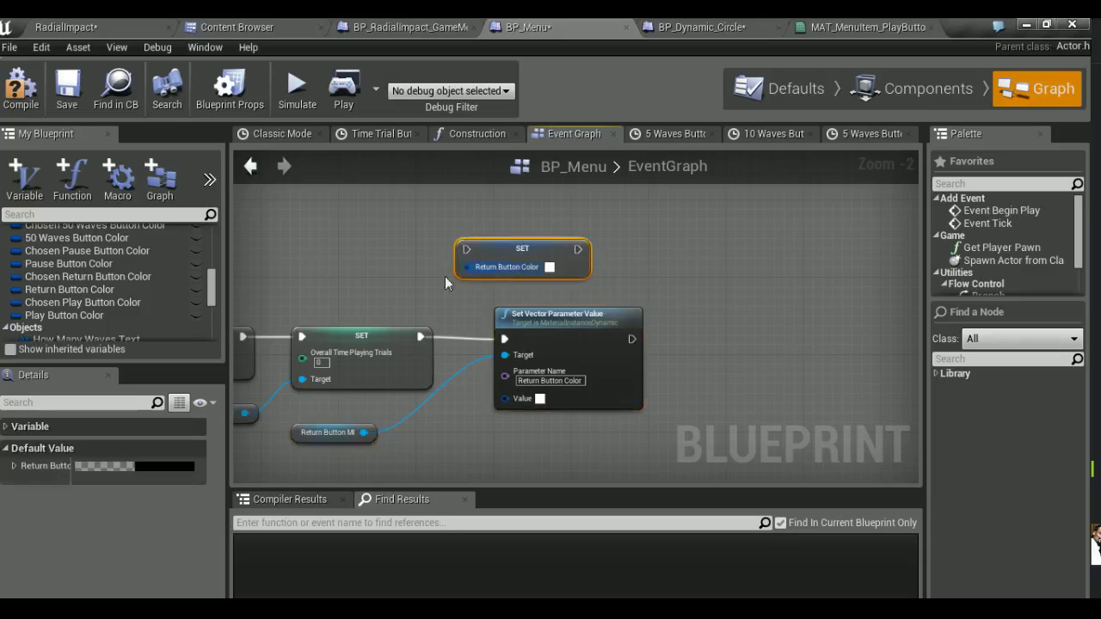
{"action": "key", "text": "Delete"}
Paste the Return Button Color SET after Play Return Button Animation and wire it in
{"action": "mouse_move", "coordinate": [355, 259]}
{"action": "right_mouse_down"}
{"action": "mouse_move", "coordinate": [745, 439]}
{"action": "mouse_move", "coordinate": [915, 472]}
{"action": "right_mouse_up"}
{"action": "scroll", "coordinate": [523, 336], "scroll_direction": "down", "scroll_amount": 6}
{"action": "scroll", "coordinate": [476, 321], "scroll_direction": "up", "scroll_amount": 5}
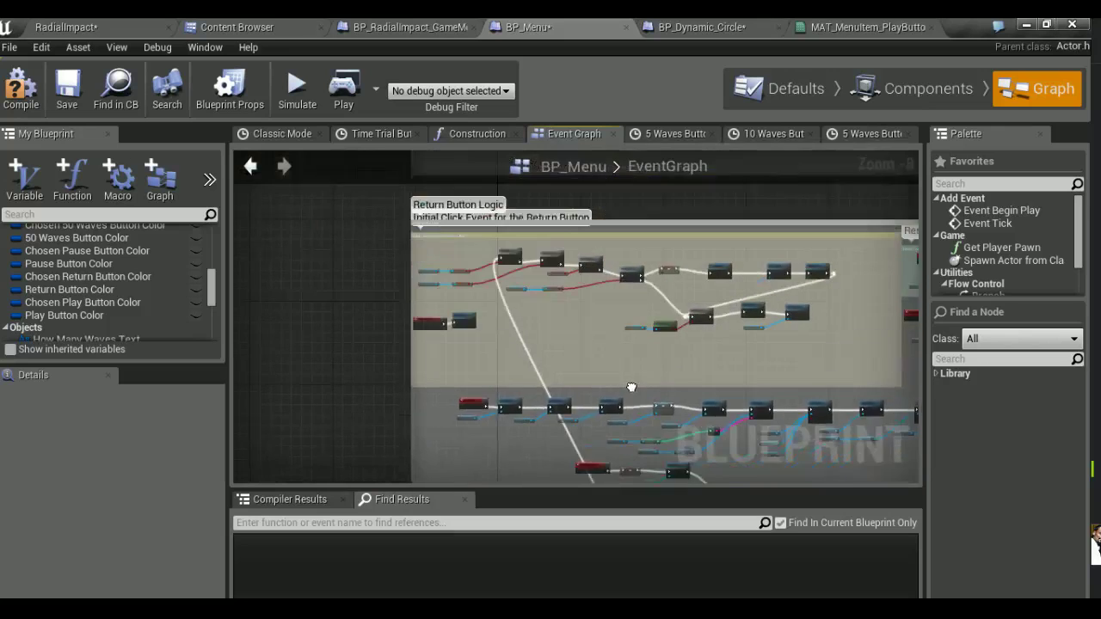
{"action": "scroll", "coordinate": [476, 314], "scroll_direction": "up", "scroll_amount": 1}
{"action": "scroll", "coordinate": [498, 378], "scroll_direction": "down", "scroll_amount": 2}
{"action": "right_click_drag", "start_coordinate": [505, 375], "coordinate": [514, 334]}
{"action": "scroll", "coordinate": [513, 334], "scroll_direction": "up", "scroll_amount": 2}
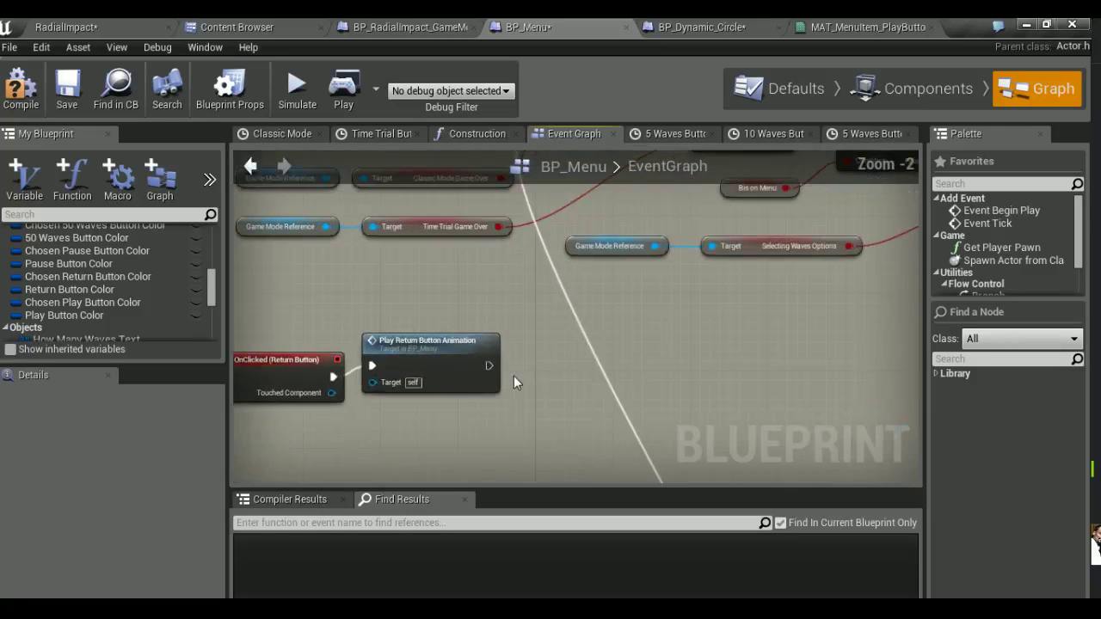
{"action": "left_click_drag", "start_coordinate": [401, 354], "coordinate": [484, 361]}
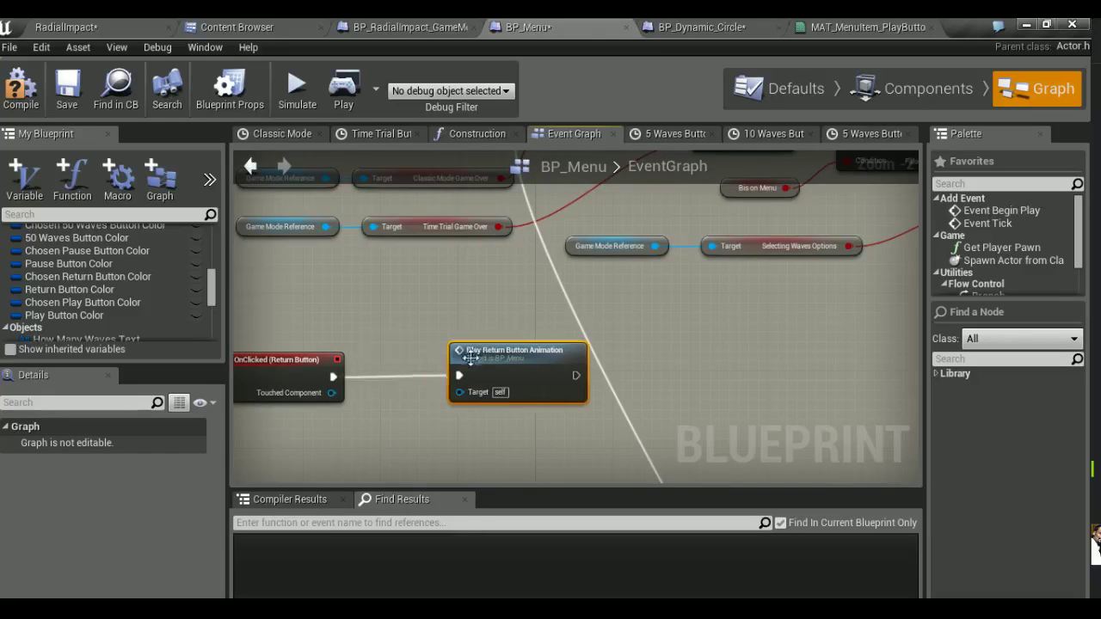
{"action": "left_click", "coordinate": [515, 364], "text": "ctrl"}
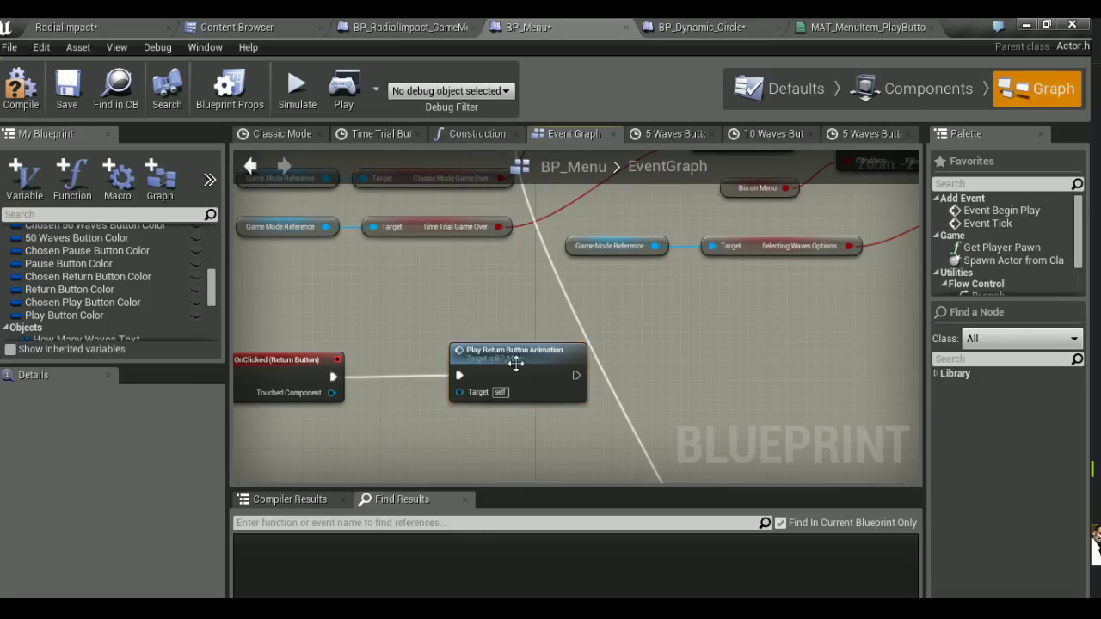
{"action": "left_click_drag", "start_coordinate": [525, 363], "coordinate": [439, 363]}
{"action": "left_click", "coordinate": [556, 366]}
{"action": "key", "text": "ctrl+v"}
{"action": "left_click_drag", "start_coordinate": [488, 375], "coordinate": [604, 378]}
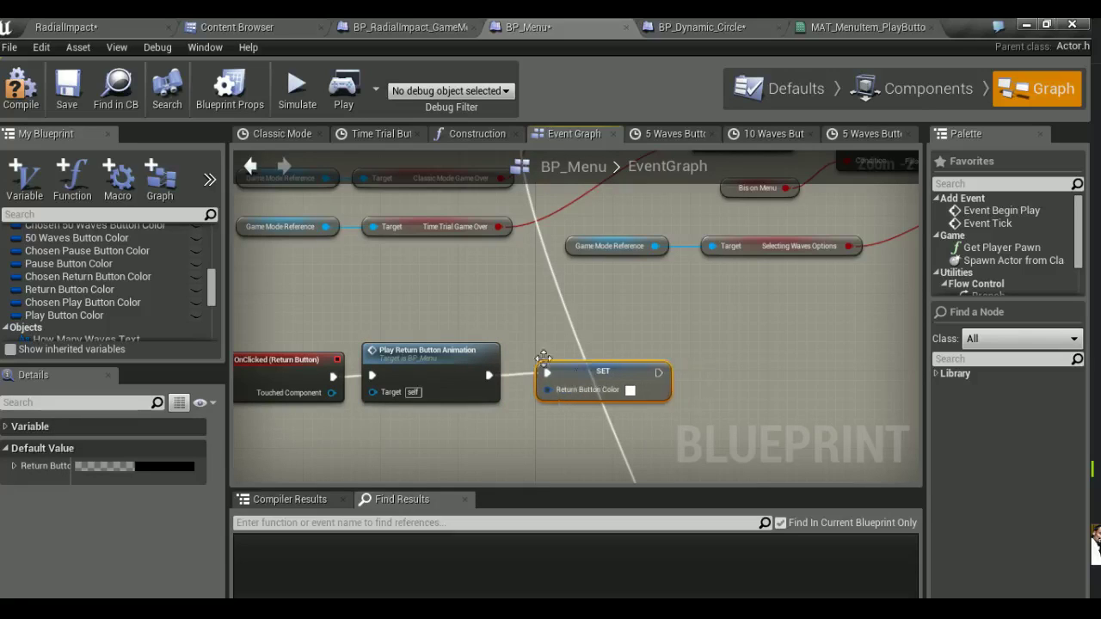
Compile BP_Menu and save the level and changed assets
{"action": "left_click", "coordinate": [14, 93]}
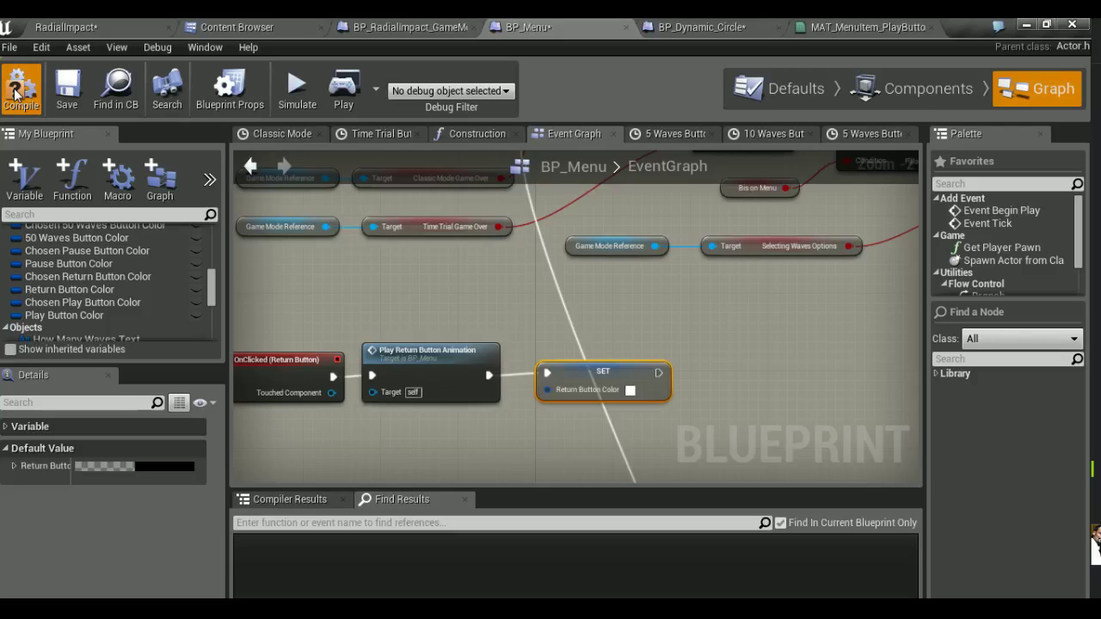
{"action": "left_click", "coordinate": [66, 27]}
{"action": "key", "text": "ctrl+s"}
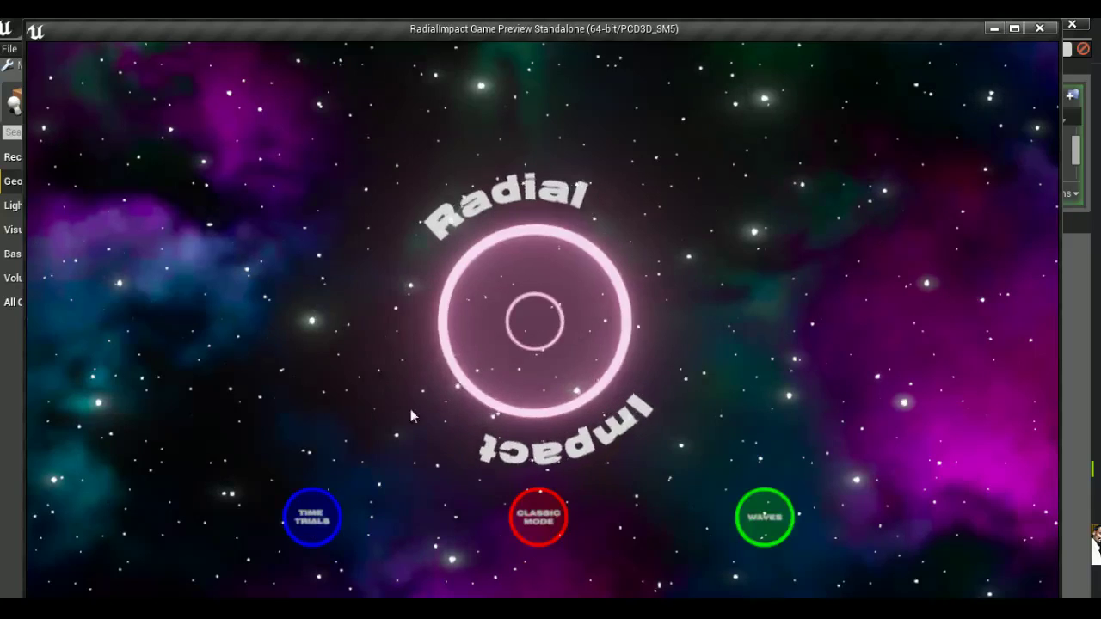
{"action": "left_click", "coordinate": [764, 517]}
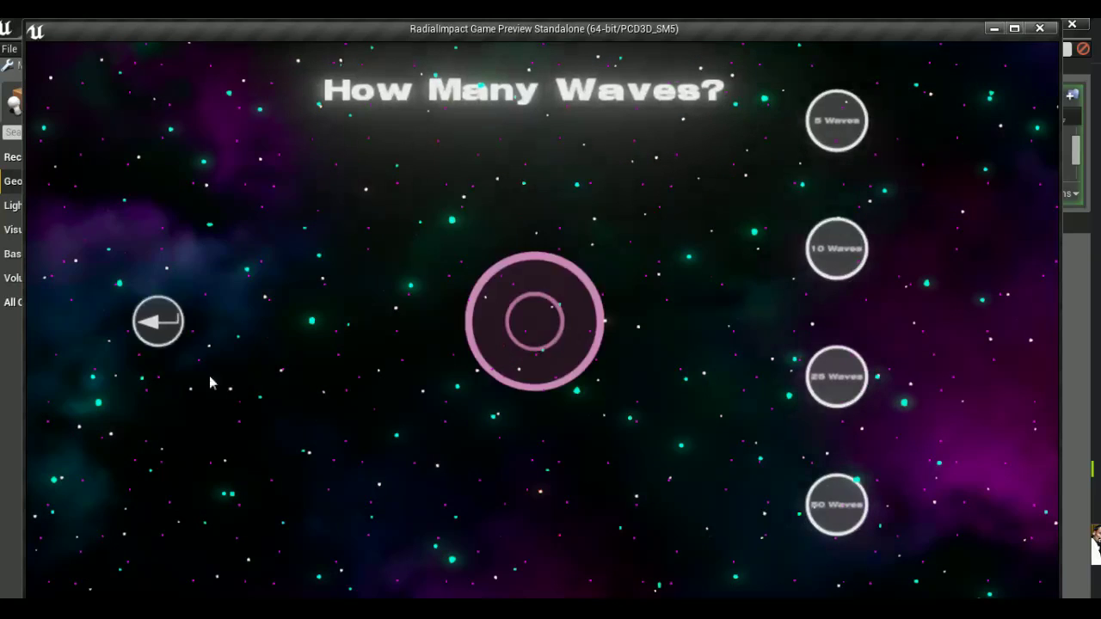
{"action": "left_click", "coordinate": [146, 331]}
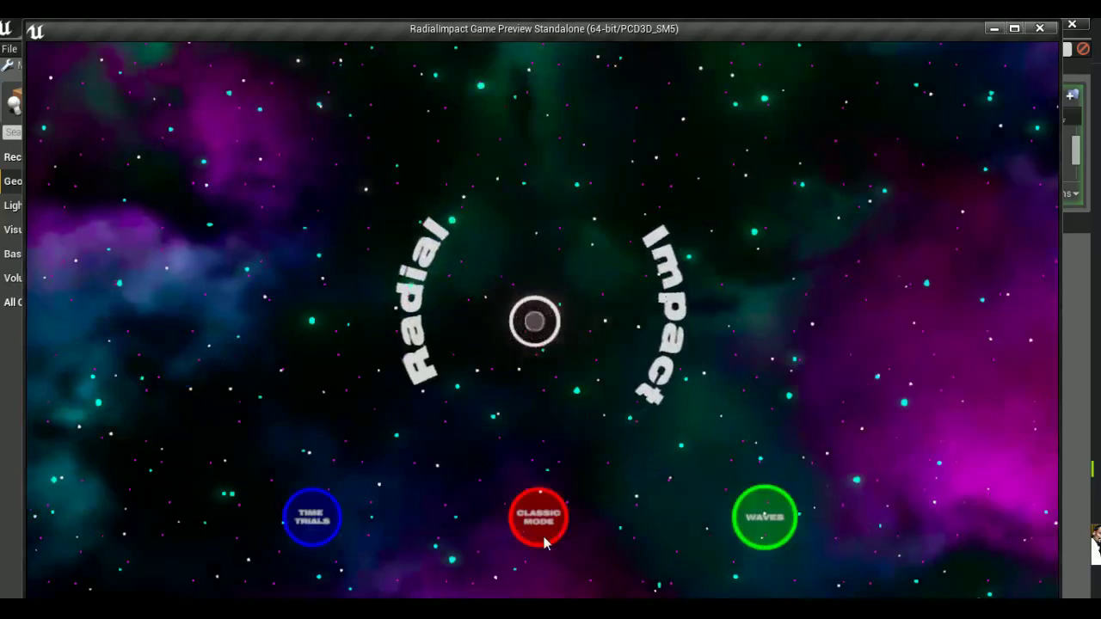
{"action": "left_click", "coordinate": [539, 536]}
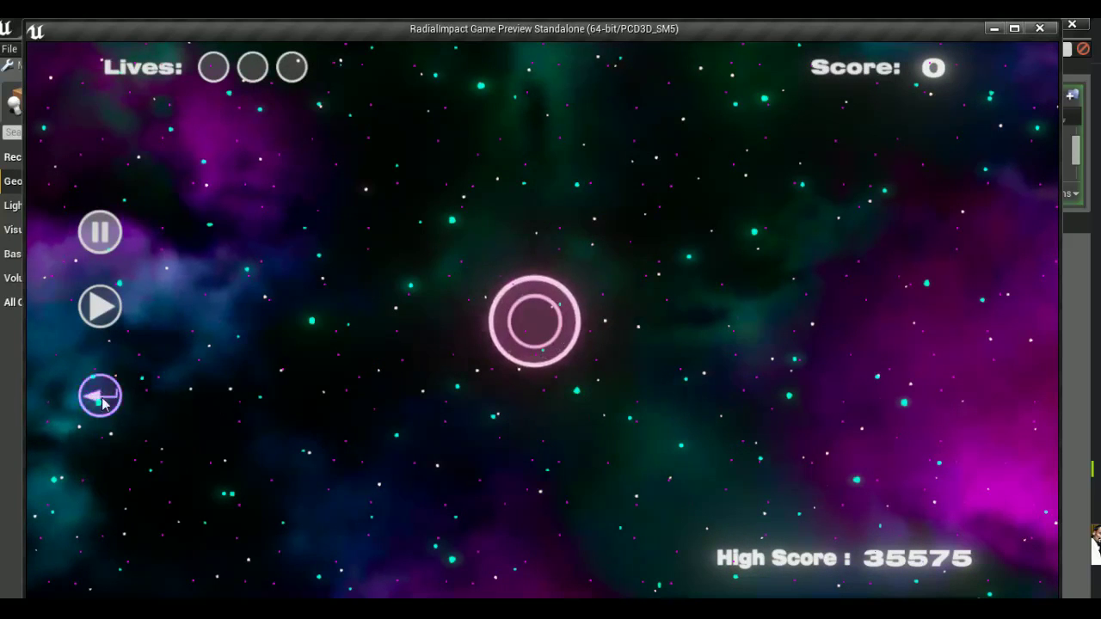
{"action": "left_click", "coordinate": [98, 307]}
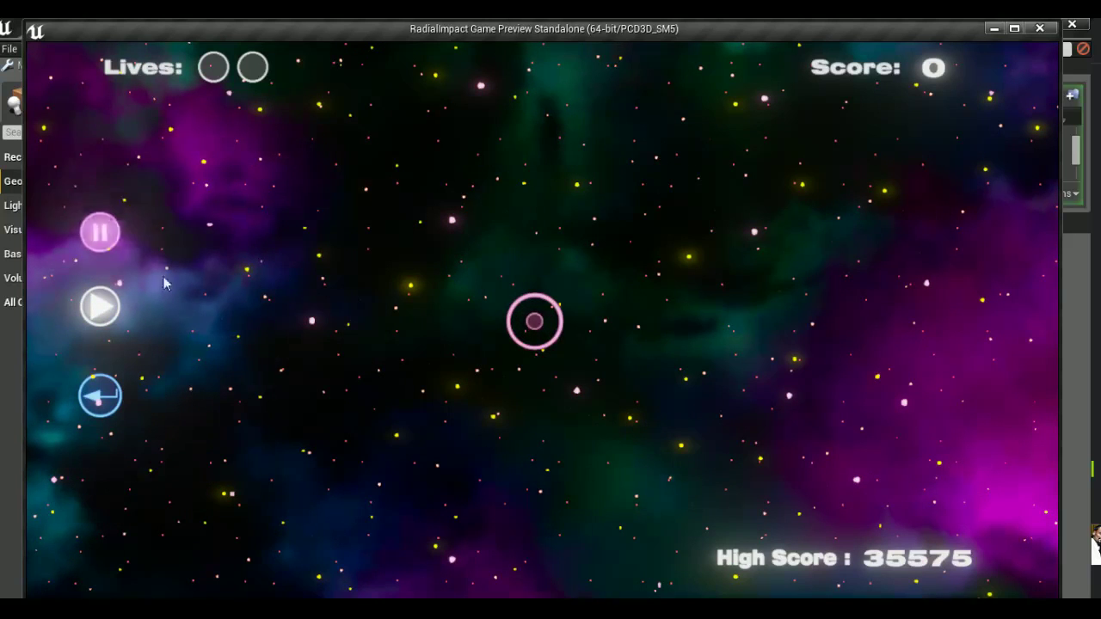
{"action": "left_click", "coordinate": [110, 383]}
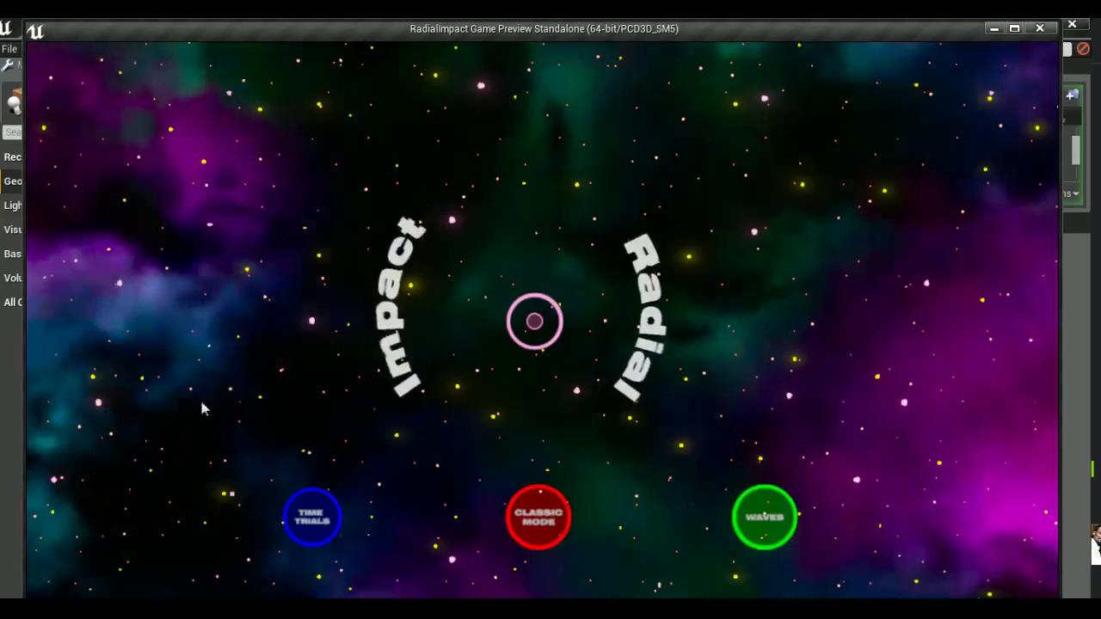
{"action": "left_click", "coordinate": [332, 514]}
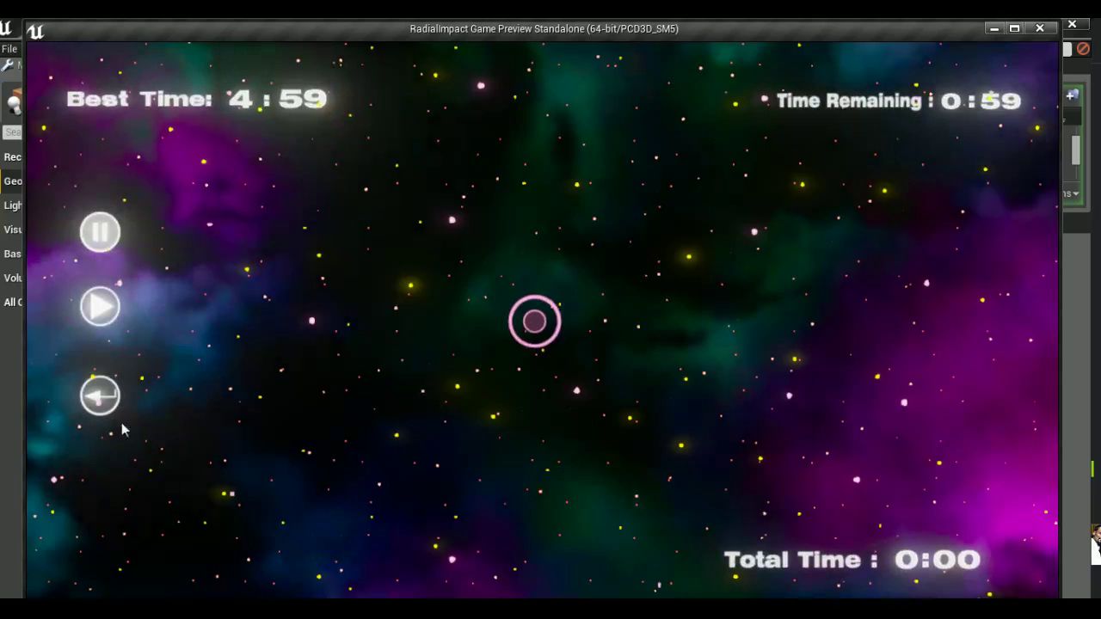
{"action": "left_click", "coordinate": [100, 396]}
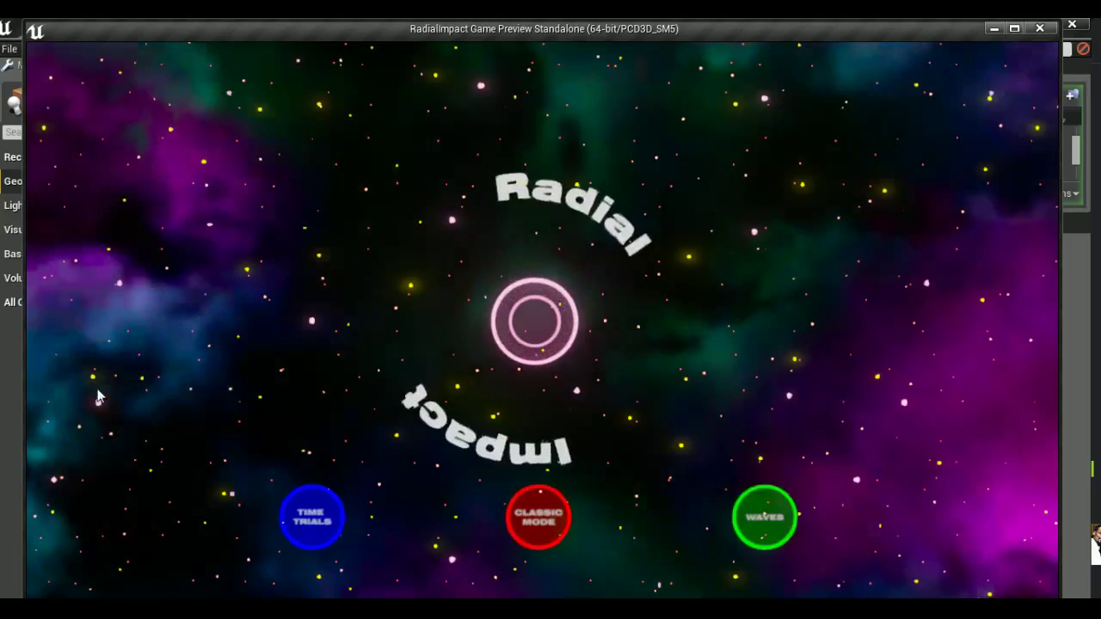
{"action": "left_click", "coordinate": [528, 520]}
{"action": "left_click", "coordinate": [99, 396]}
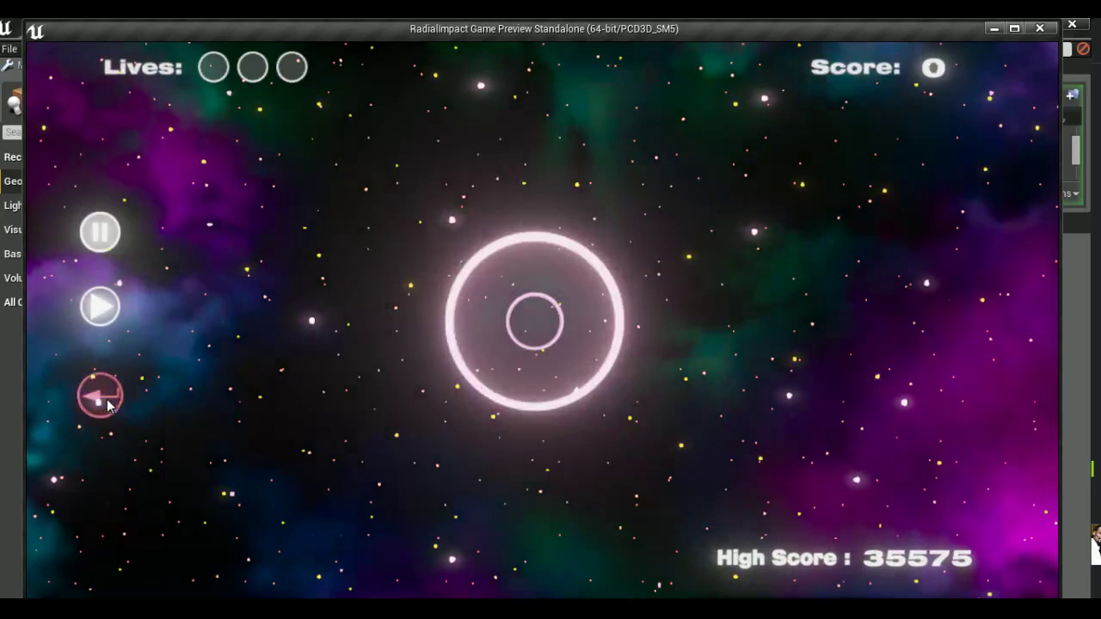
{"action": "left_click", "coordinate": [340, 526]}
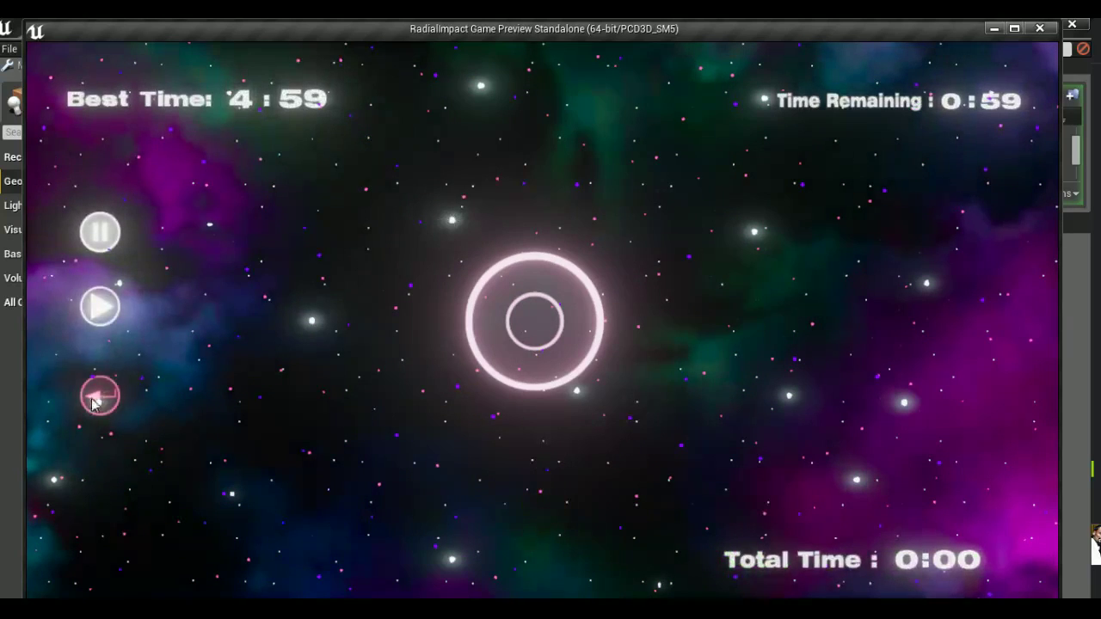
{"action": "left_click", "coordinate": [96, 400]}
{"action": "left_click", "coordinate": [306, 509]}
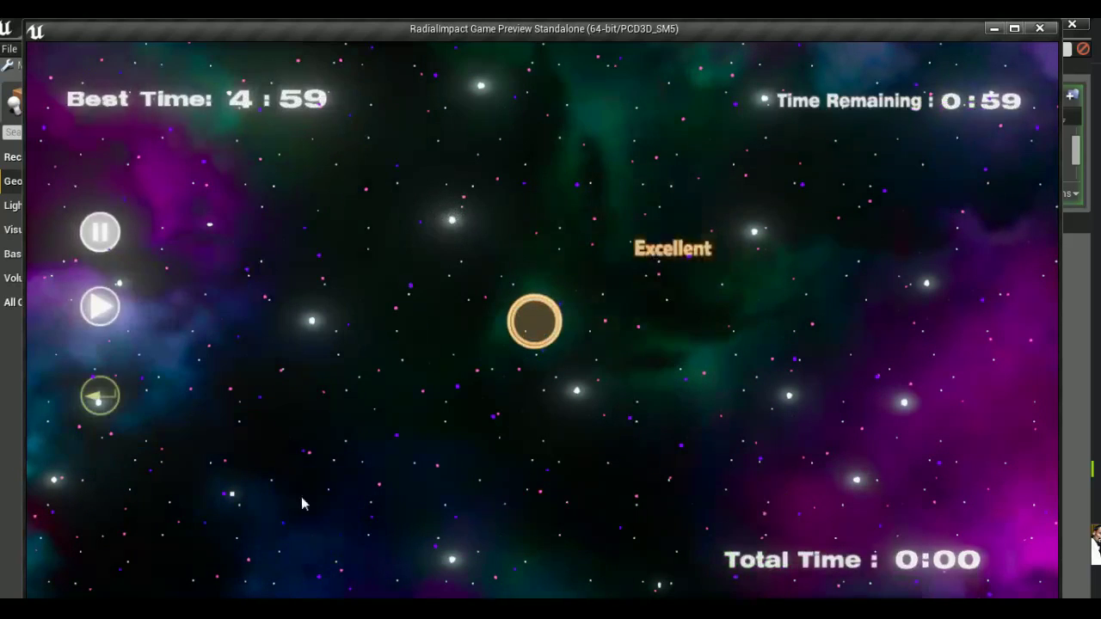
{"action": "left_click", "coordinate": [99, 395]}
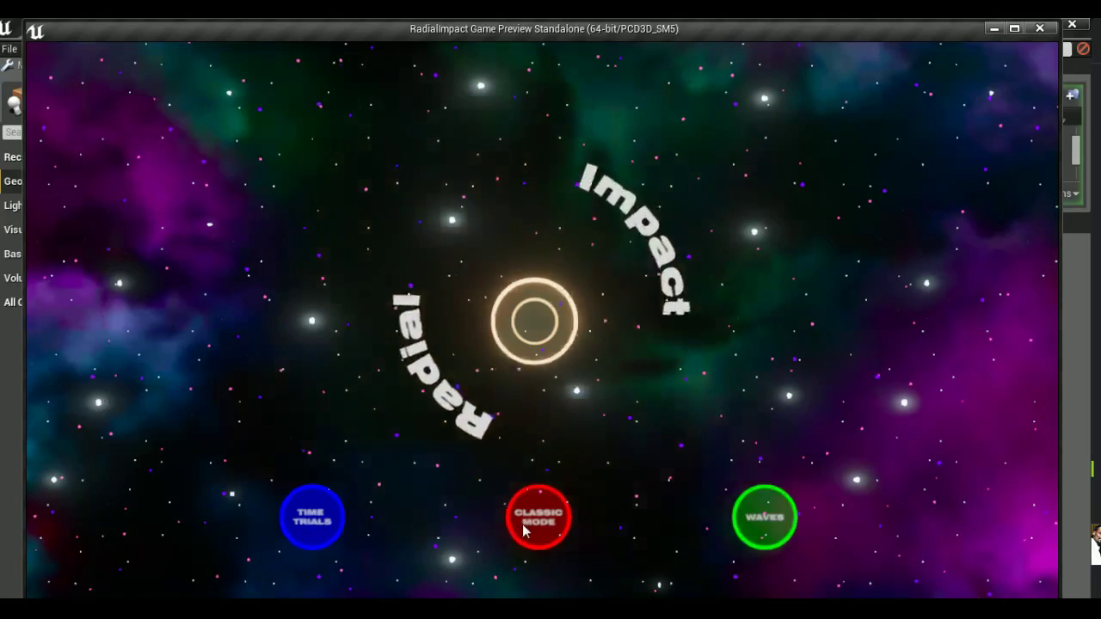
{"action": "left_click", "coordinate": [765, 519]}
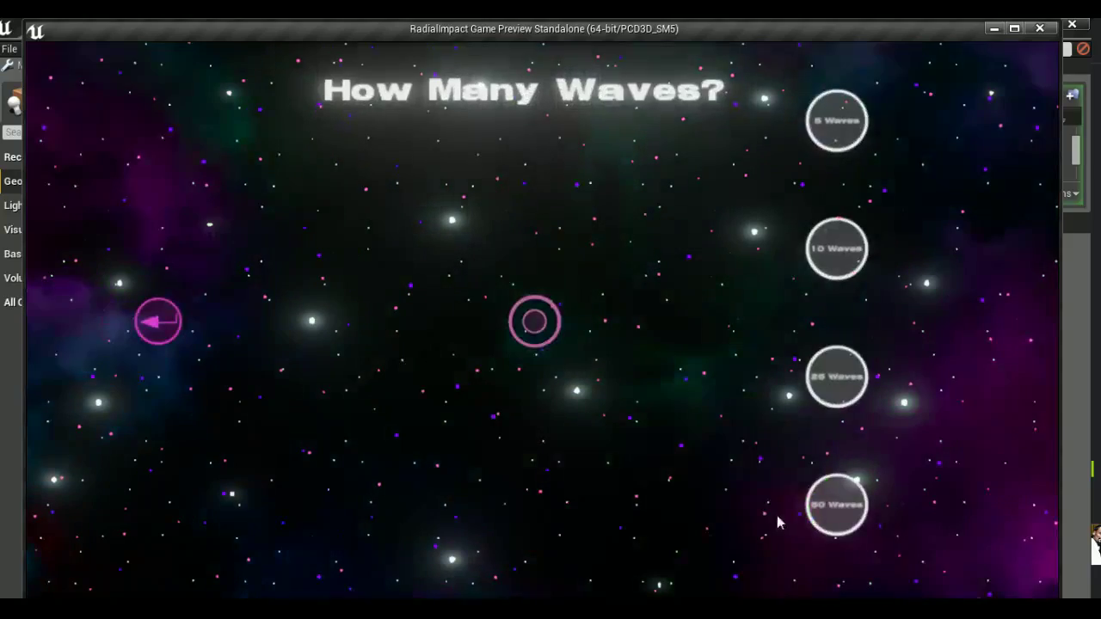
{"action": "left_click", "coordinate": [170, 335]}
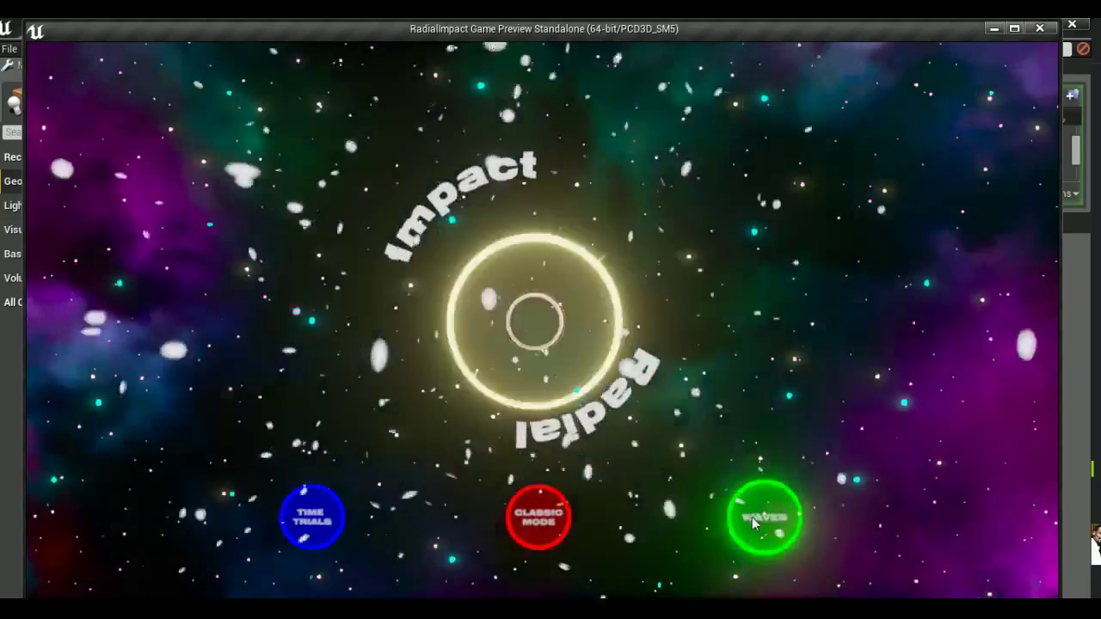
{"action": "left_click", "coordinate": [764, 517]}
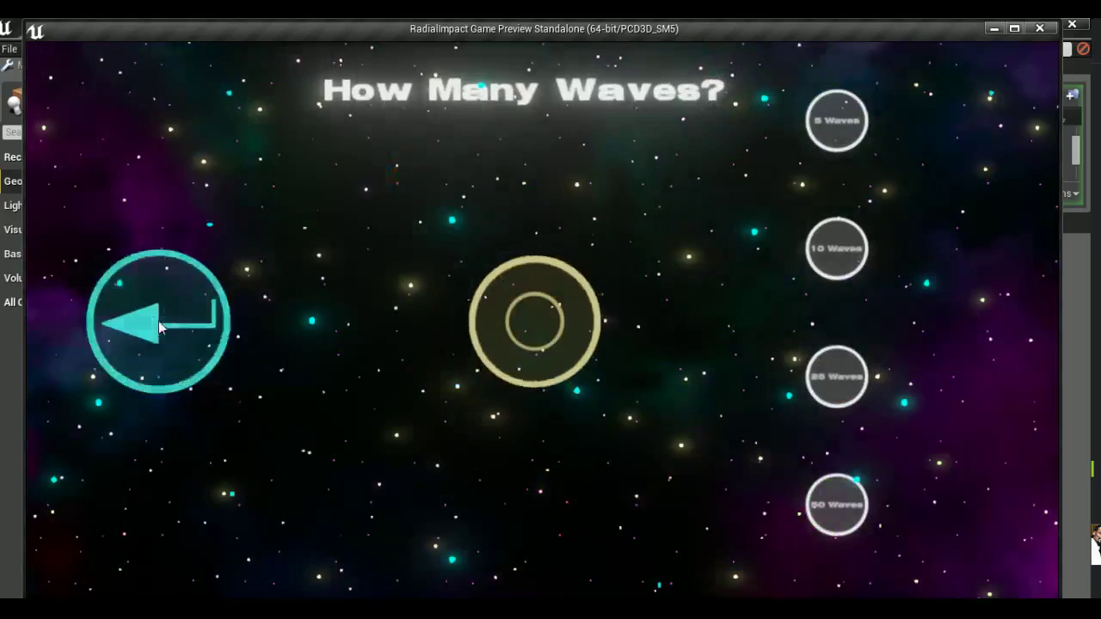
{"action": "left_click", "coordinate": [159, 328]}
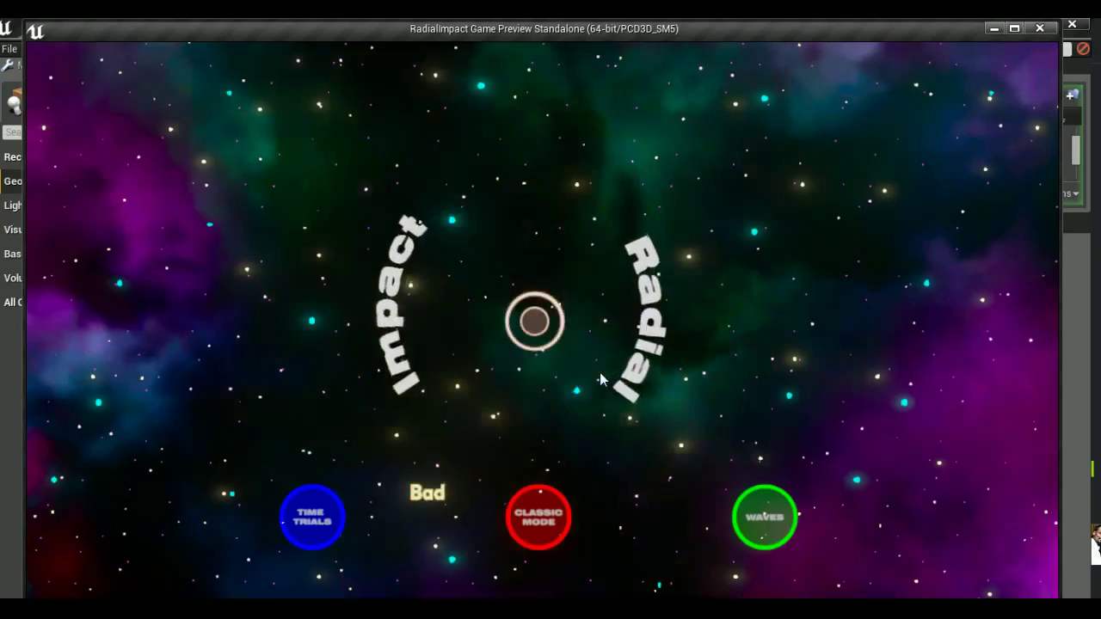
{"action": "left_click", "coordinate": [755, 498]}
{"action": "left_click", "coordinate": [161, 325]}
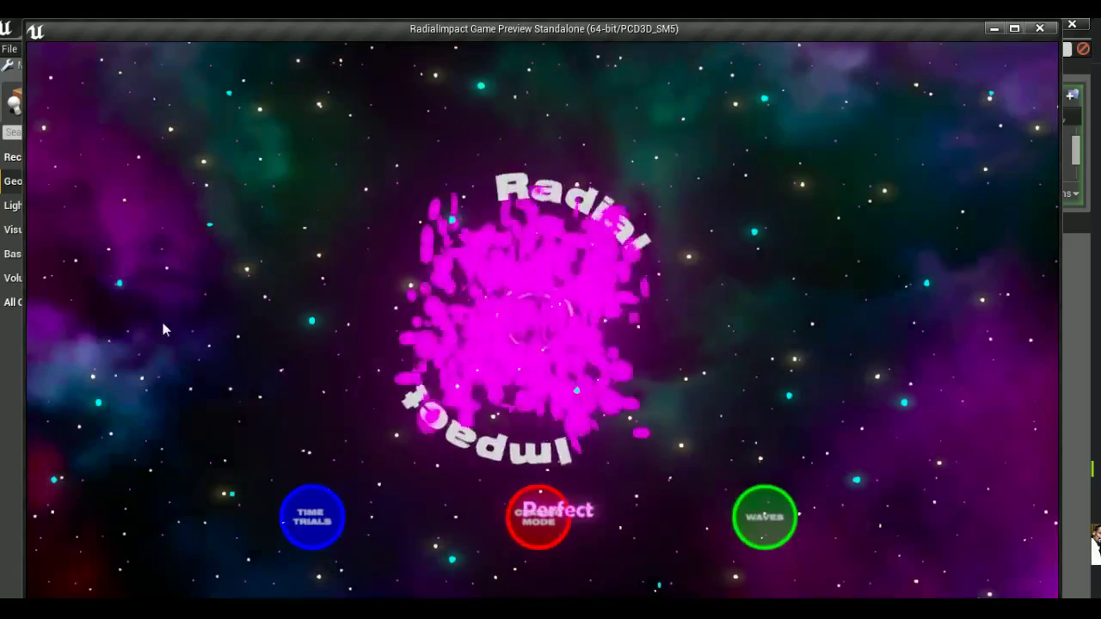
{"action": "key", "text": "Escape"}
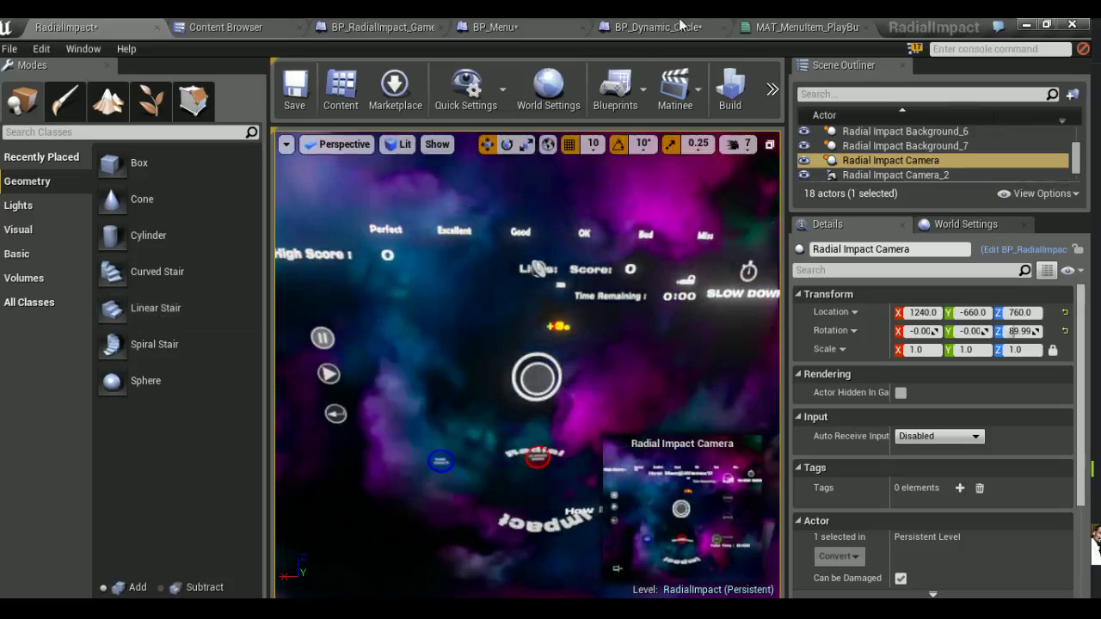
Survey BP_Menu's Event Graph across the return, play, pause and visibility node groups
{"action": "left_click", "coordinate": [482, 27]}
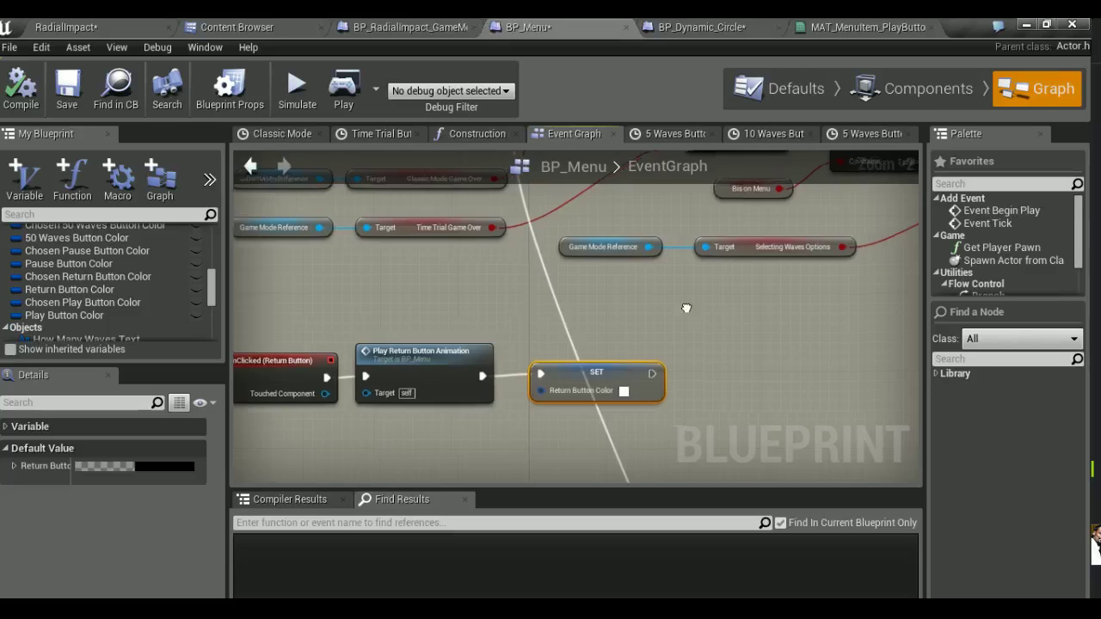
{"action": "scroll", "coordinate": [611, 342], "scroll_direction": "down", "scroll_amount": 8}
{"action": "scroll", "coordinate": [610, 342], "scroll_direction": "down", "scroll_amount": 2}
{"action": "mouse_move", "coordinate": [576, 319]}
{"action": "right_mouse_down"}
{"action": "mouse_move", "coordinate": [314, 196]}
{"action": "mouse_move", "coordinate": [407, 222]}
{"action": "right_mouse_up"}
{"action": "mouse_move", "coordinate": [505, 367]}
{"action": "right_mouse_down"}
{"action": "mouse_move", "coordinate": [247, 152]}
{"action": "mouse_move", "coordinate": [483, 290]}
{"action": "right_mouse_up"}
{"action": "scroll", "coordinate": [483, 297], "scroll_direction": "up", "scroll_amount": 6}
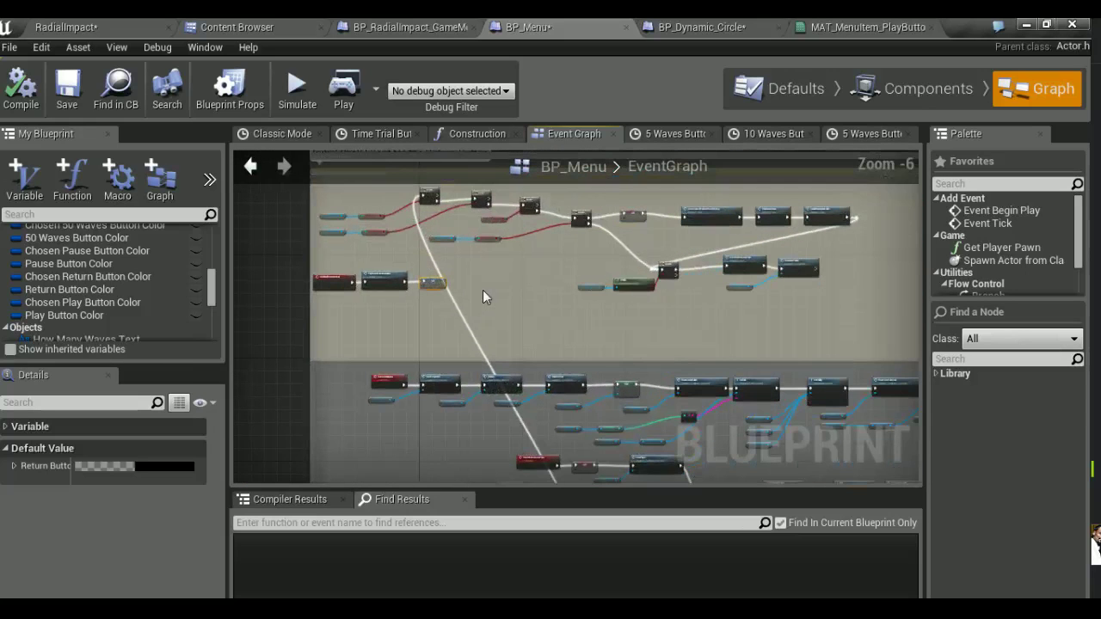
{"action": "scroll", "coordinate": [482, 289], "scroll_direction": "up", "scroll_amount": 1}
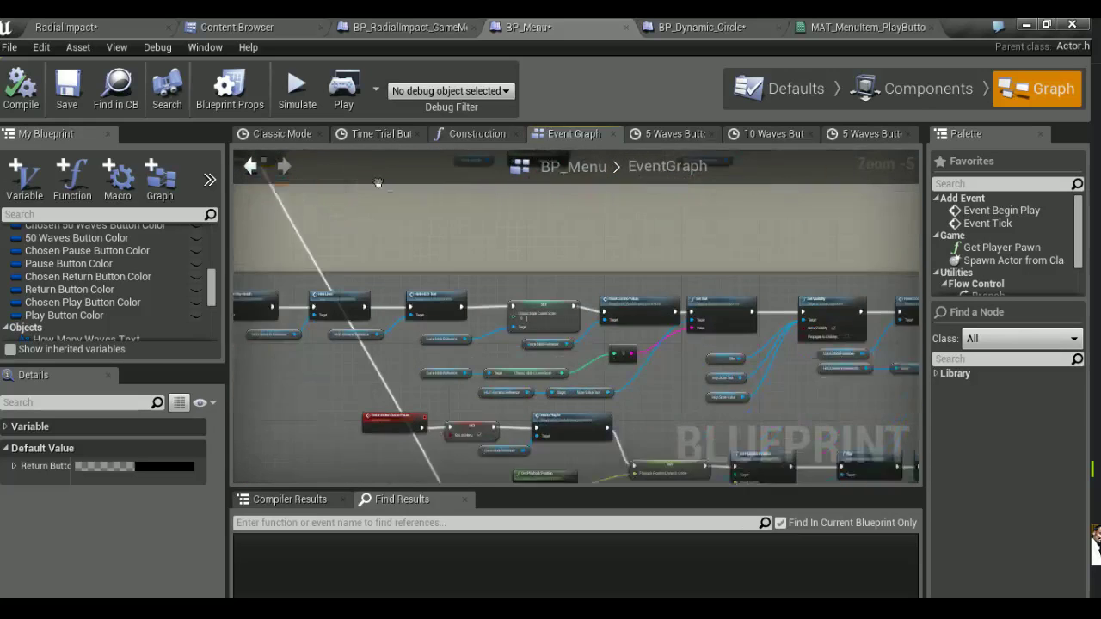
{"action": "right_click_drag", "start_coordinate": [483, 290], "coordinate": [537, 138]}
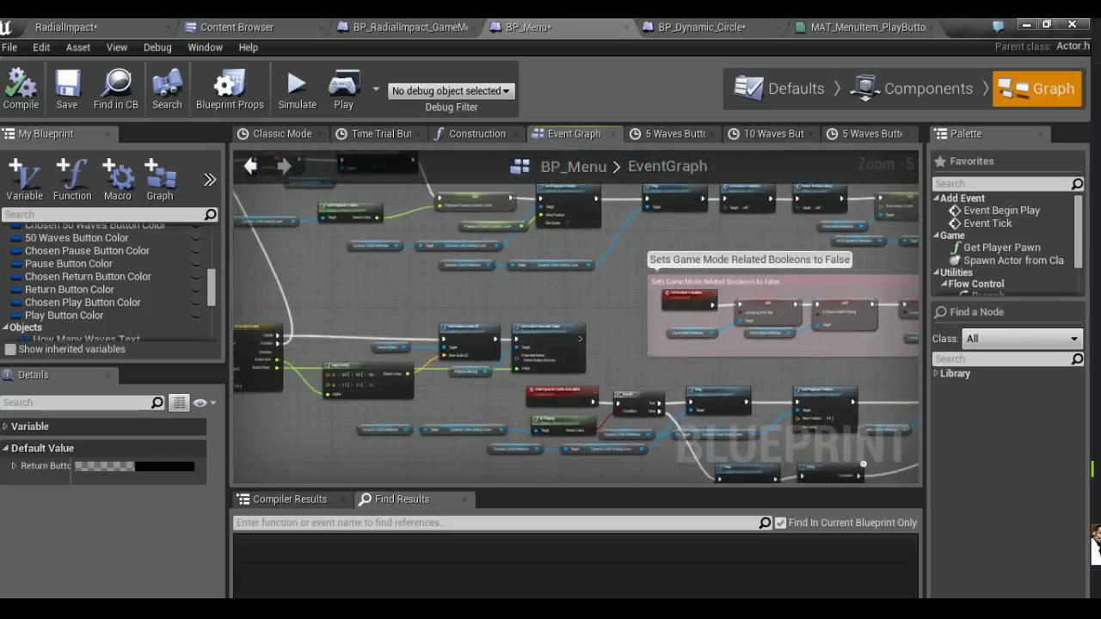
{"action": "right_click_drag", "start_coordinate": [451, 376], "coordinate": [558, 277]}
{"action": "scroll", "coordinate": [558, 277], "scroll_direction": "up", "scroll_amount": 1}
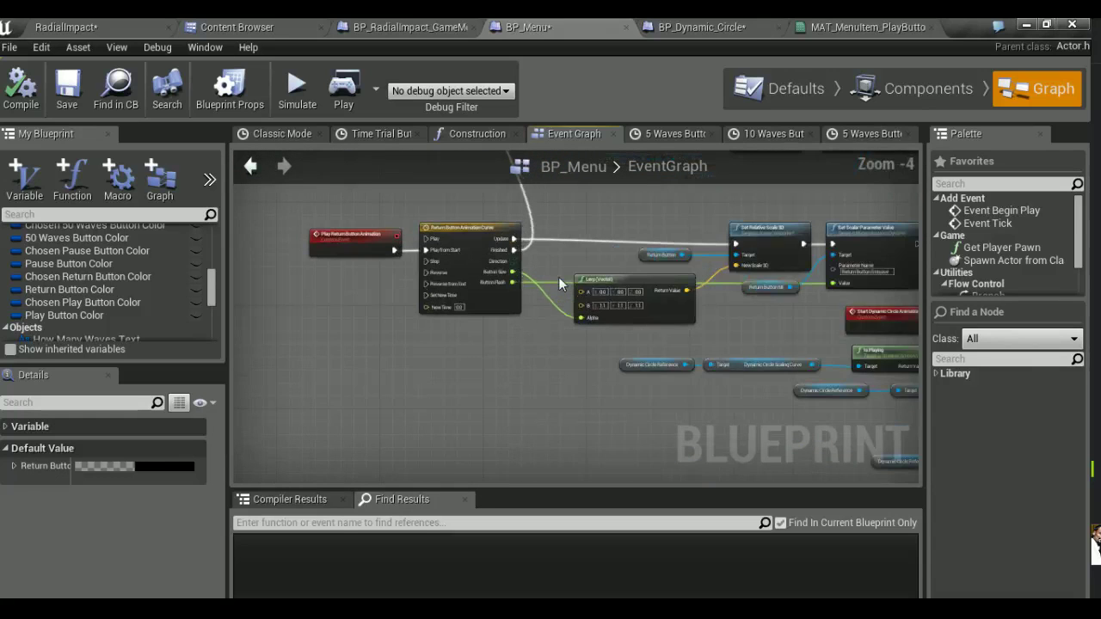
{"action": "scroll", "coordinate": [558, 277], "scroll_direction": "up", "scroll_amount": 1}
{"action": "mouse_move", "coordinate": [561, 266]}
{"action": "right_mouse_down"}
{"action": "mouse_move", "coordinate": [565, 276]}
{"action": "mouse_move", "coordinate": [87, 551]}
{"action": "right_mouse_up"}
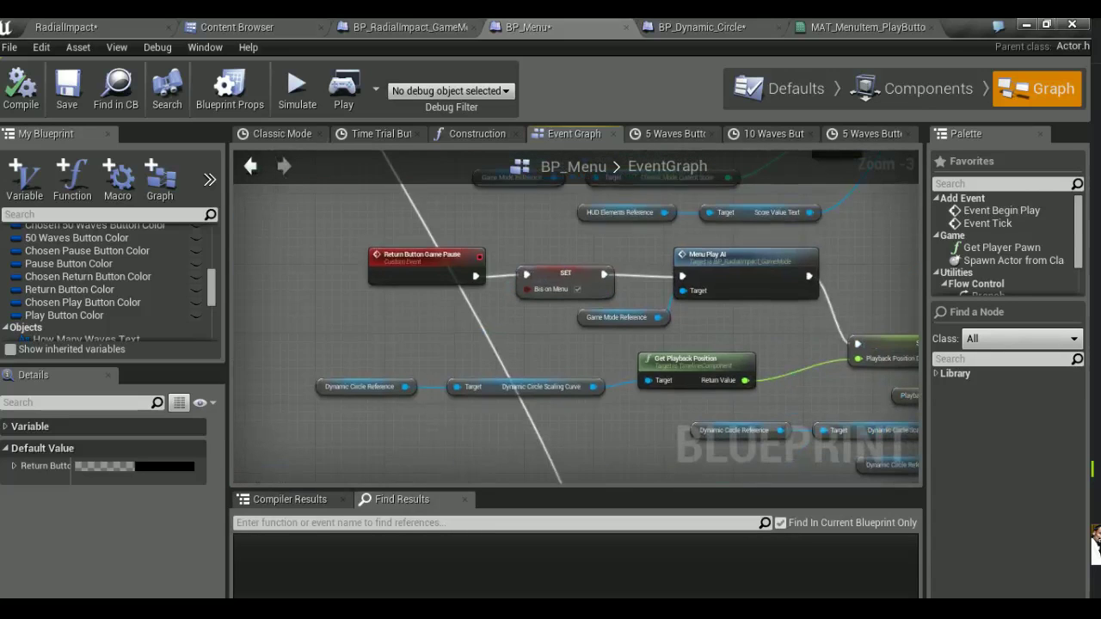
{"action": "right_click_drag", "start_coordinate": [753, 258], "coordinate": [530, 280]}
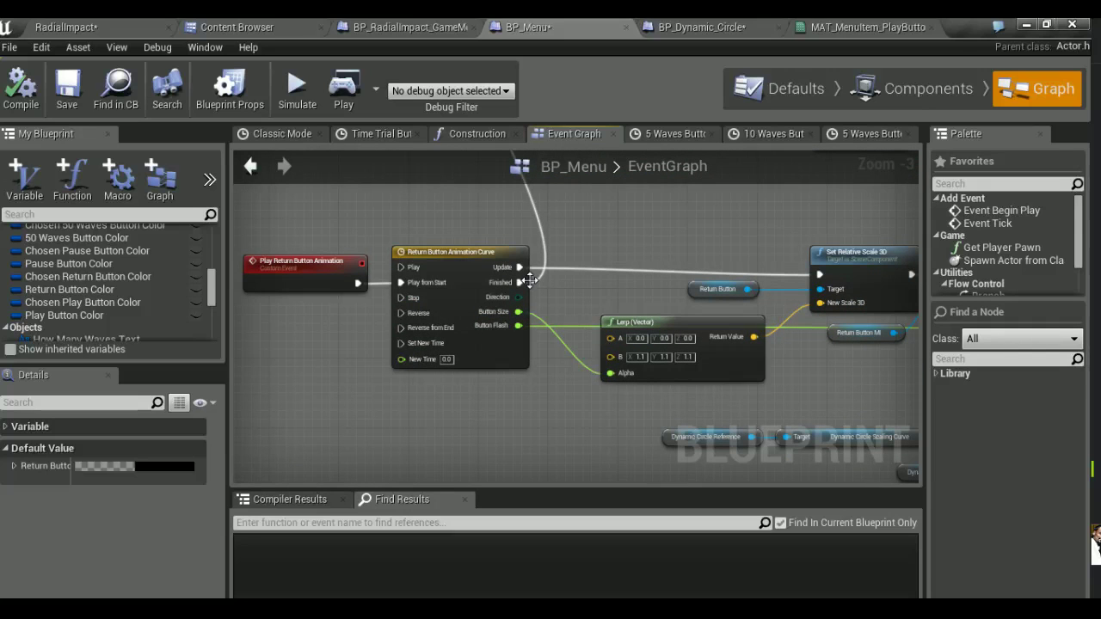
{"action": "scroll", "coordinate": [719, 297], "scroll_direction": "down", "scroll_amount": 3}
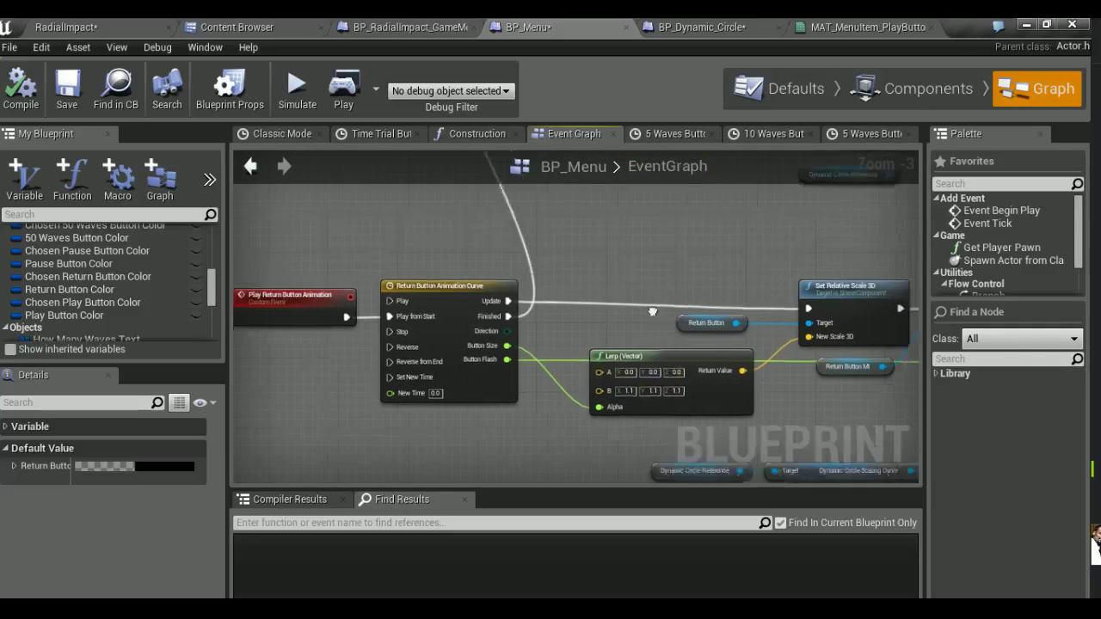
{"action": "scroll", "coordinate": [719, 298], "scroll_direction": "down", "scroll_amount": 4}
{"action": "scroll", "coordinate": [719, 297], "scroll_direction": "down", "scroll_amount": 2}
{"action": "scroll", "coordinate": [528, 339], "scroll_direction": "up", "scroll_amount": 2}
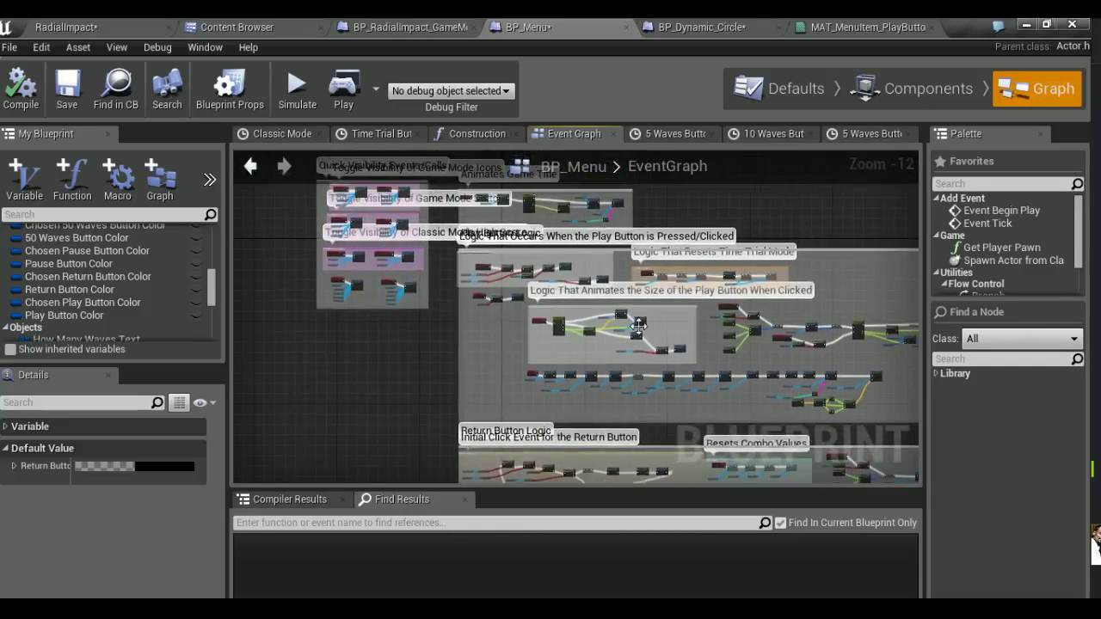
{"action": "scroll", "coordinate": [528, 339], "scroll_direction": "up", "scroll_amount": 5}
{"action": "scroll", "coordinate": [528, 339], "scroll_direction": "up", "scroll_amount": 2}
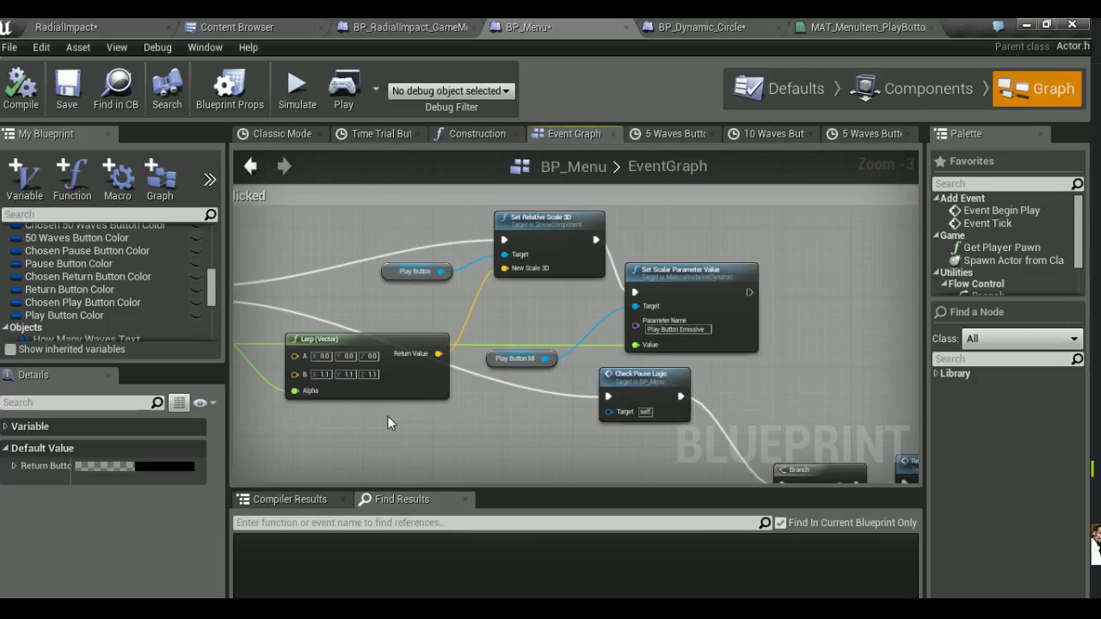
{"action": "right_click_drag", "start_coordinate": [387, 415], "coordinate": [472, 415]}
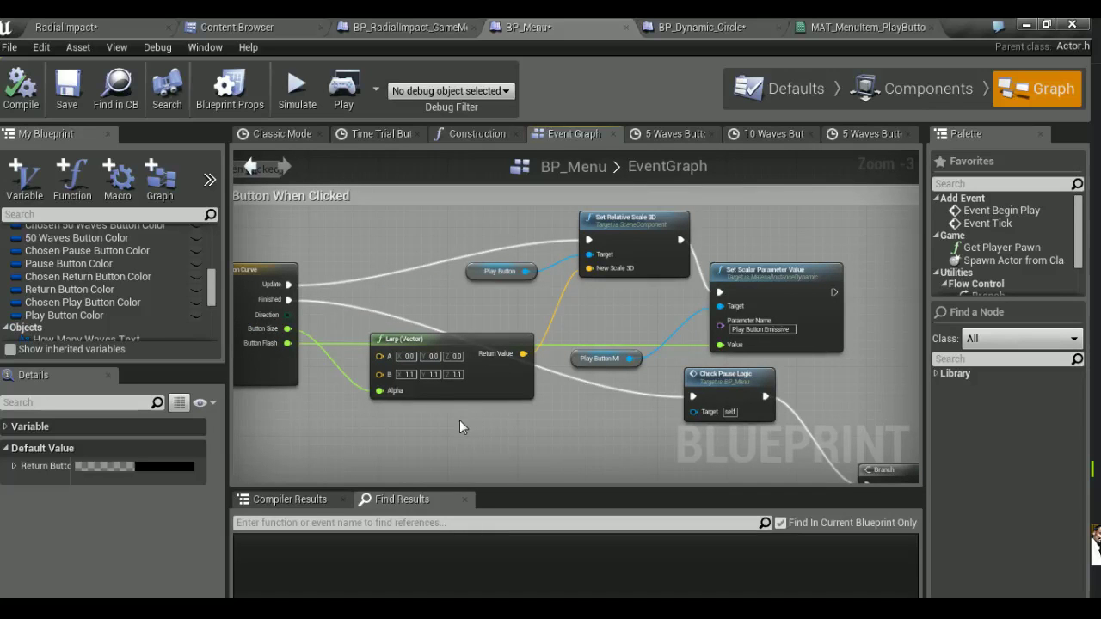
{"action": "scroll", "coordinate": [459, 420], "scroll_direction": "down", "scroll_amount": 3}
{"action": "scroll", "coordinate": [459, 419], "scroll_direction": "down", "scroll_amount": 5}
{"action": "mouse_move", "coordinate": [459, 419]}
{"action": "right_mouse_down"}
{"action": "mouse_move", "coordinate": [425, 315]}
{"action": "mouse_move", "coordinate": [435, 235]}
{"action": "mouse_move", "coordinate": [450, 242]}
{"action": "right_mouse_up"}
{"action": "scroll", "coordinate": [425, 315], "scroll_direction": "up", "scroll_amount": 5}
{"action": "scroll", "coordinate": [426, 314], "scroll_direction": "up", "scroll_amount": 5}
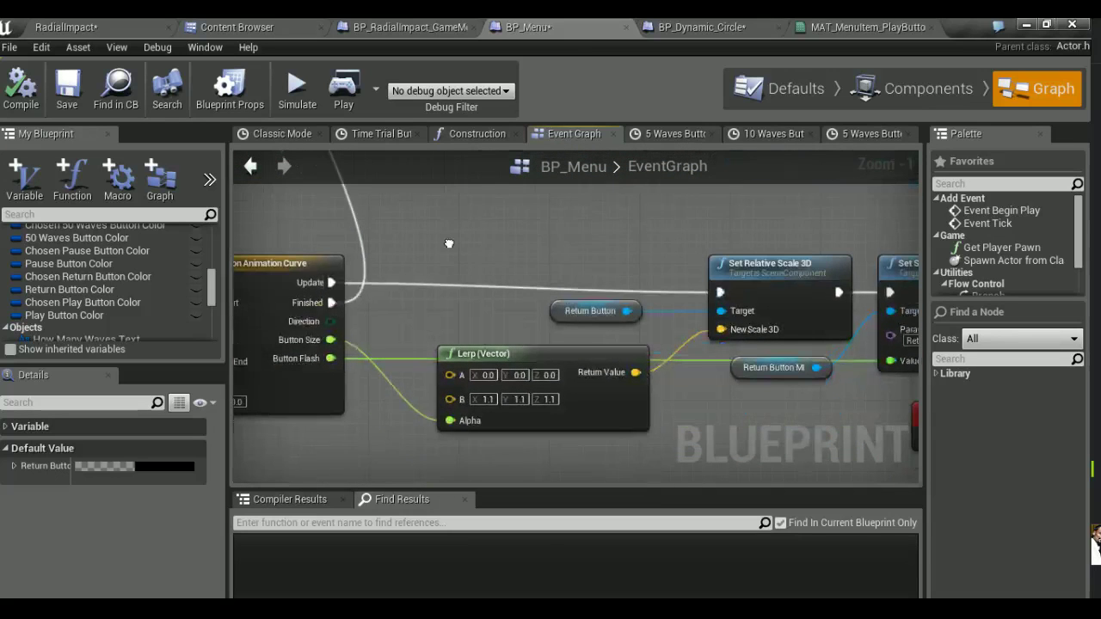
{"action": "mouse_move", "coordinate": [501, 260]}
{"action": "right_mouse_down"}
{"action": "mouse_move", "coordinate": [400, 261]}
{"action": "mouse_move", "coordinate": [424, 264]}
{"action": "right_mouse_up"}
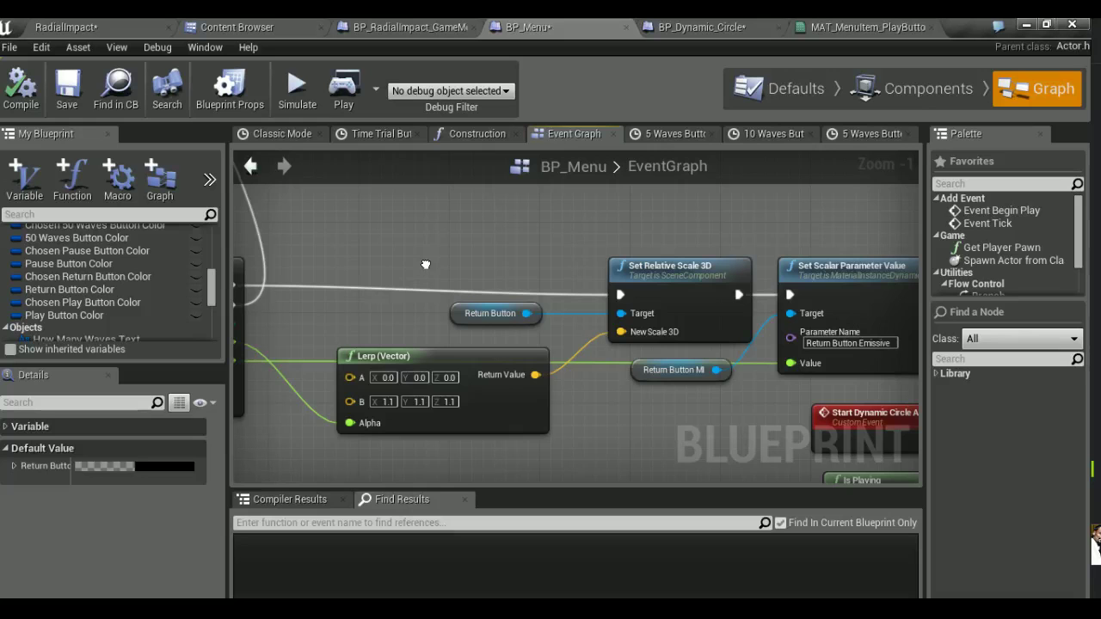
{"action": "scroll", "coordinate": [407, 257], "scroll_direction": "down", "scroll_amount": 3}
{"action": "scroll", "coordinate": [521, 354], "scroll_direction": "down", "scroll_amount": 4}
{"action": "scroll", "coordinate": [521, 354], "scroll_direction": "down", "scroll_amount": 2}
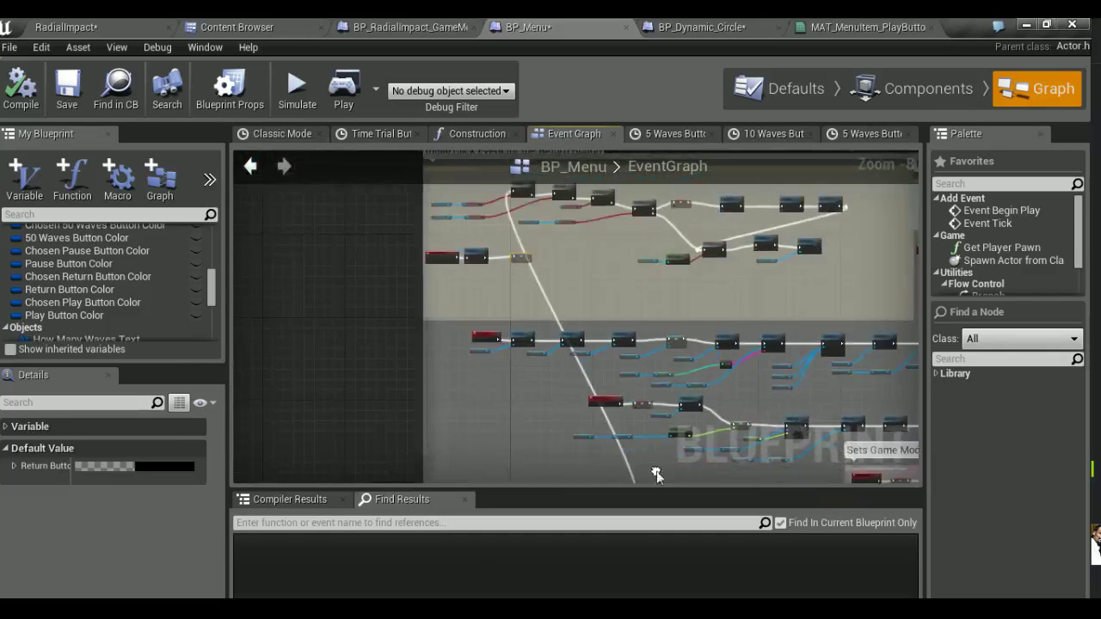
{"action": "scroll", "coordinate": [437, 372], "scroll_direction": "down", "scroll_amount": 2}
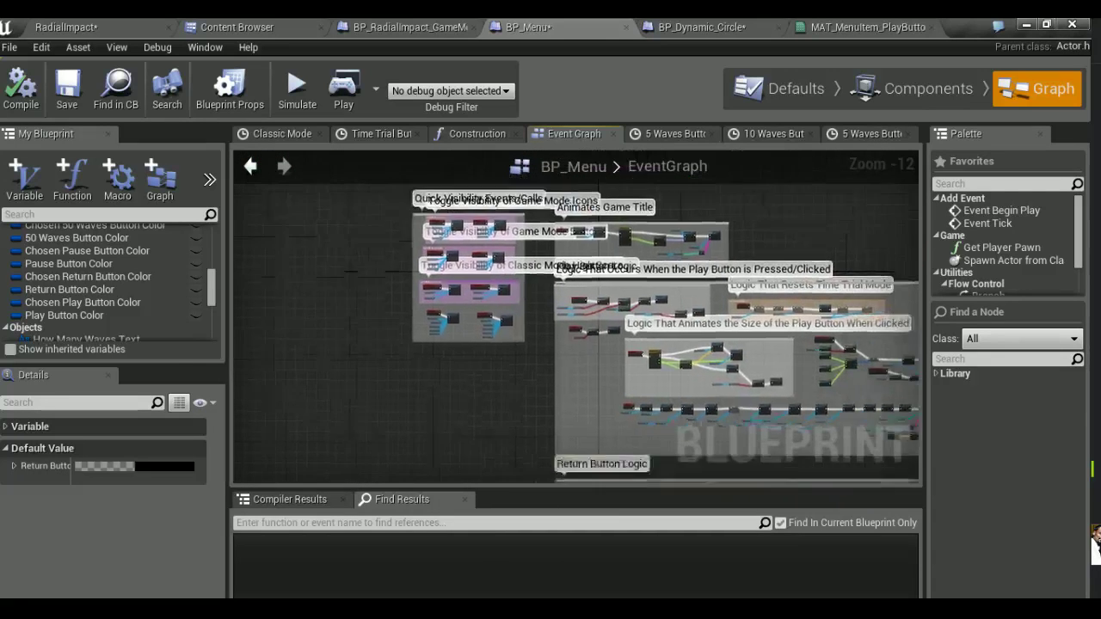
{"action": "scroll", "coordinate": [532, 286], "scroll_direction": "up", "scroll_amount": 7}
{"action": "scroll", "coordinate": [545, 294], "scroll_direction": "up", "scroll_amount": 2}
{"action": "right_click_drag", "start_coordinate": [545, 295], "coordinate": [731, 368]}
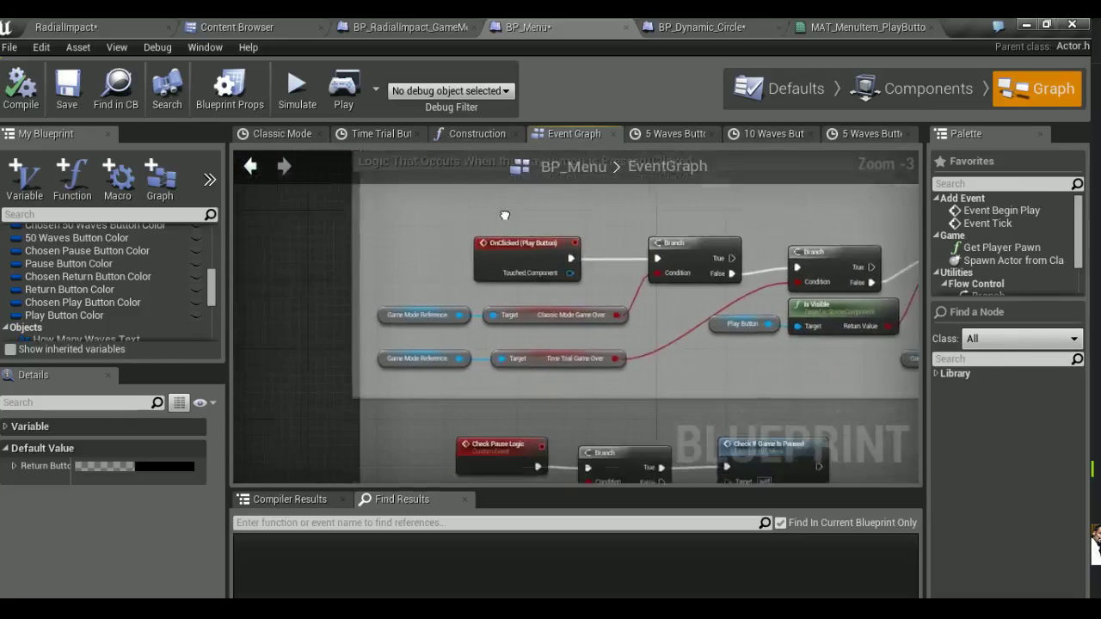
{"action": "scroll", "coordinate": [633, 396], "scroll_direction": "down", "scroll_amount": 2}
{"action": "scroll", "coordinate": [633, 395], "scroll_direction": "down", "scroll_amount": 4}
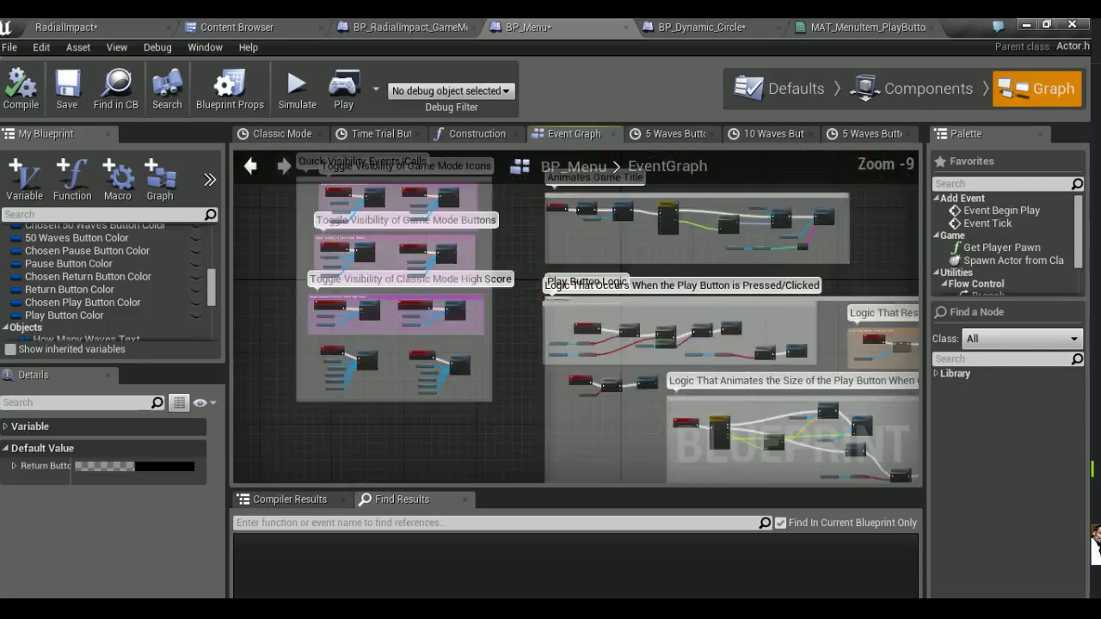
{"action": "right_click_drag", "start_coordinate": [633, 396], "coordinate": [553, 332]}
{"action": "scroll", "coordinate": [553, 331], "scroll_direction": "up", "scroll_amount": 5}
{"action": "right_click_drag", "start_coordinate": [555, 424], "coordinate": [539, 387]}
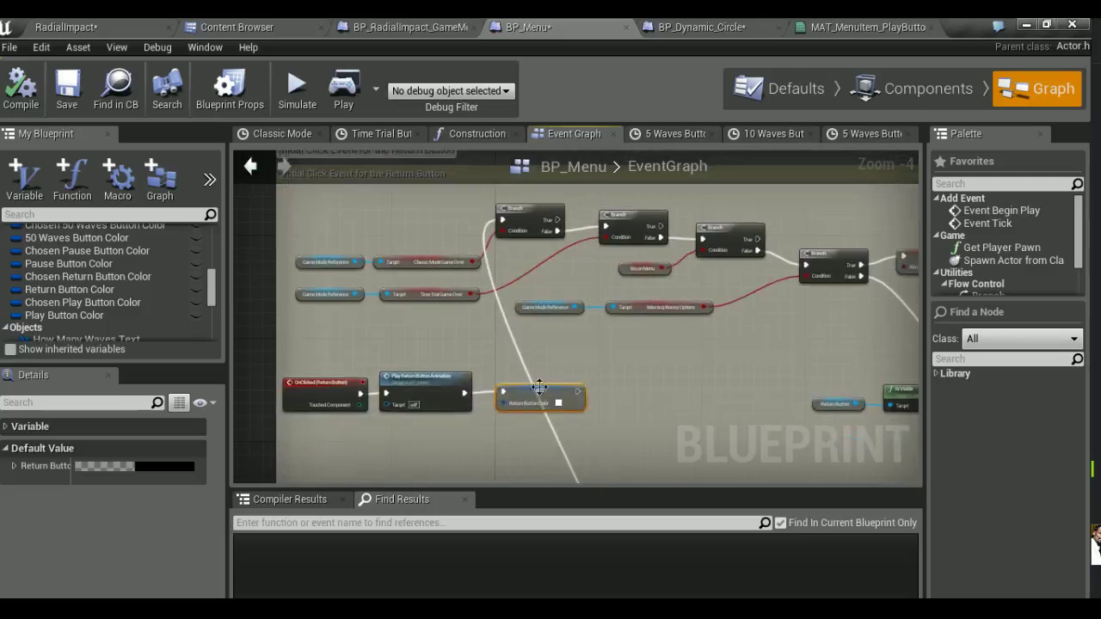
{"action": "scroll", "coordinate": [434, 352], "scroll_direction": "down", "scroll_amount": 3}
{"action": "scroll", "coordinate": [434, 352], "scroll_direction": "down", "scroll_amount": 4}
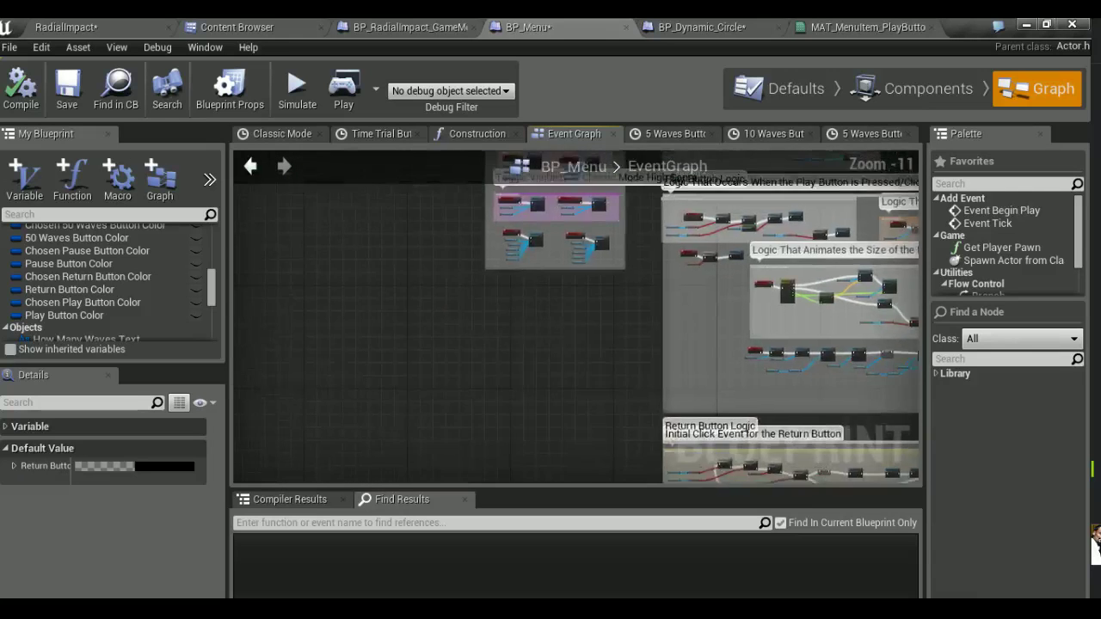
{"action": "right_click_drag", "start_coordinate": [433, 353], "coordinate": [553, 268]}
{"action": "scroll", "coordinate": [553, 267], "scroll_direction": "up", "scroll_amount": 6}
{"action": "scroll", "coordinate": [553, 269], "scroll_direction": "up", "scroll_amount": 1}
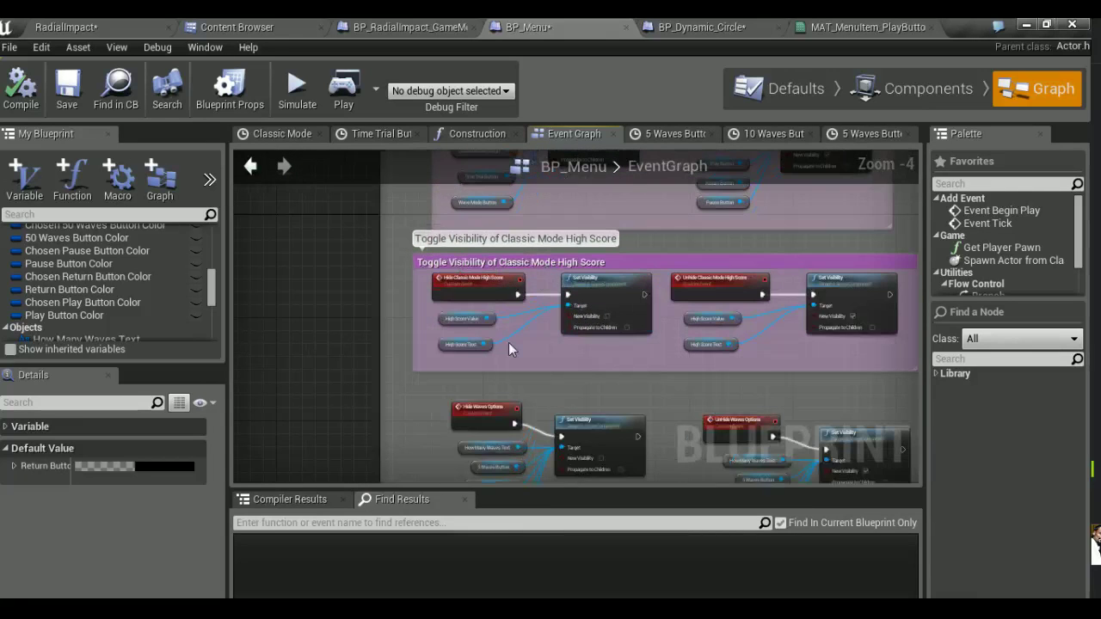
{"action": "scroll", "coordinate": [503, 336], "scroll_direction": "down", "scroll_amount": 3}
{"action": "scroll", "coordinate": [493, 321], "scroll_direction": "down", "scroll_amount": 3}
Widen the game mode buttons visibility comment box rightward and paste a Return Button Color setter inside
{"action": "left_click_drag", "start_coordinate": [411, 212], "coordinate": [628, 397]}
{"action": "mouse_move", "coordinate": [583, 366]}
{"action": "right_mouse_down"}
{"action": "mouse_move", "coordinate": [459, 365]}
{"action": "mouse_move", "coordinate": [448, 416]}
{"action": "mouse_move", "coordinate": [370, 326]}
{"action": "right_mouse_up"}
{"action": "scroll", "coordinate": [381, 337], "scroll_direction": "up", "scroll_amount": 2}
{"action": "scroll", "coordinate": [381, 336], "scroll_direction": "up", "scroll_amount": 3}
{"action": "scroll", "coordinate": [381, 336], "scroll_direction": "up", "scroll_amount": 3}
{"action": "scroll", "coordinate": [611, 404], "scroll_direction": "down", "scroll_amount": 1}
{"action": "left_click_drag", "start_coordinate": [657, 404], "coordinate": [810, 410]}
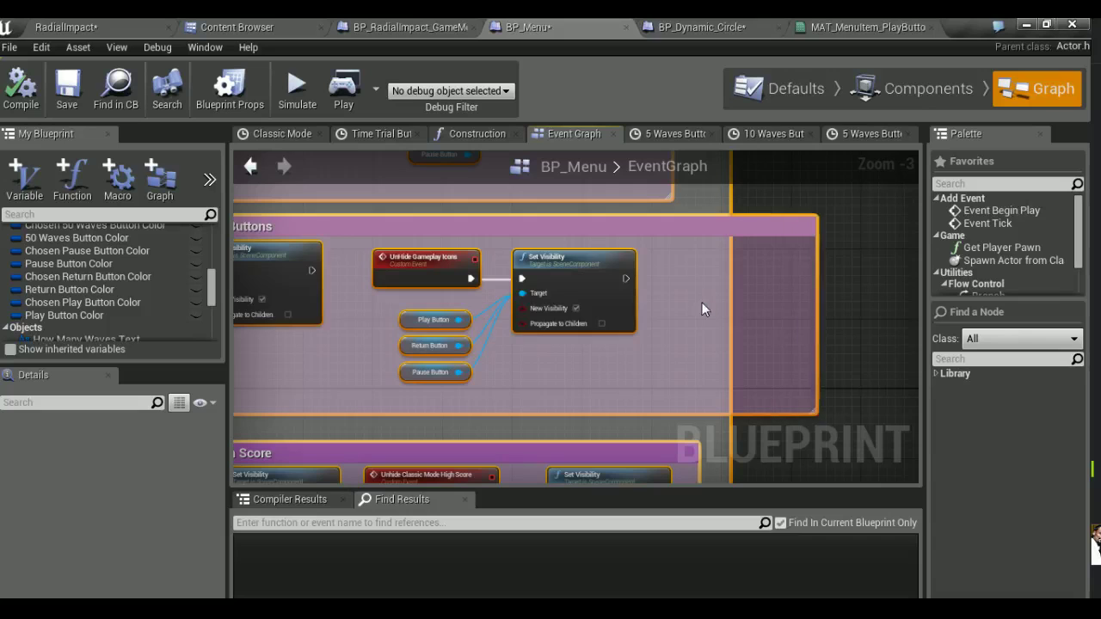
{"action": "key", "text": "ctrl+v"}
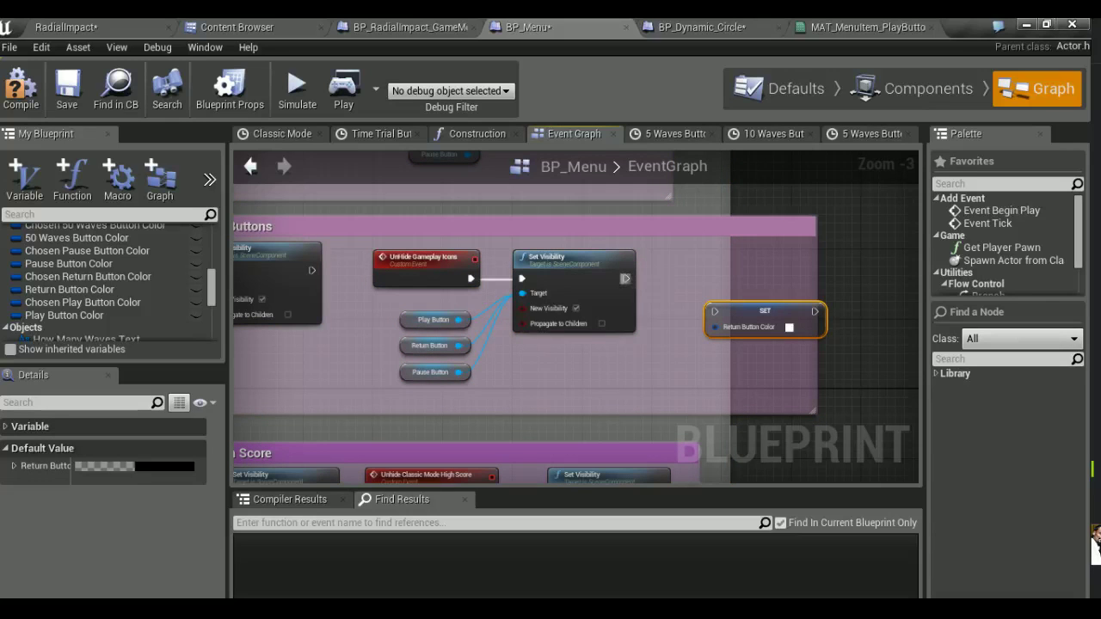
Wire Set Visibility into the Return Button Color setter and line up the parameter and material nodes beside it
{"action": "left_click_drag", "start_coordinate": [712, 314], "coordinate": [684, 272]}
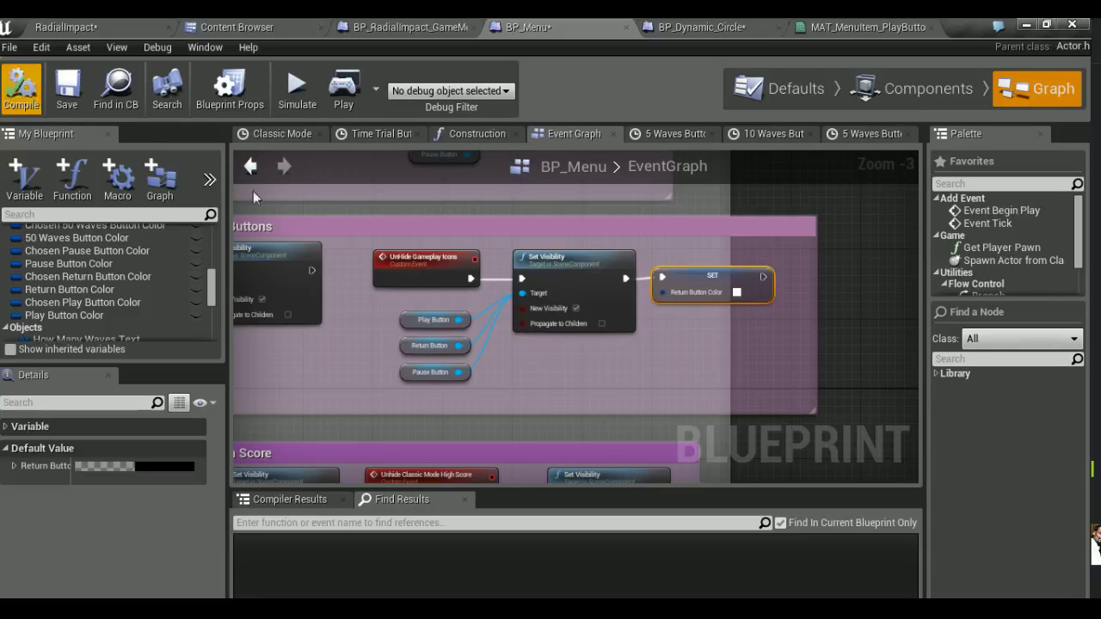
{"action": "right_click_drag", "start_coordinate": [811, 425], "coordinate": [659, 397]}
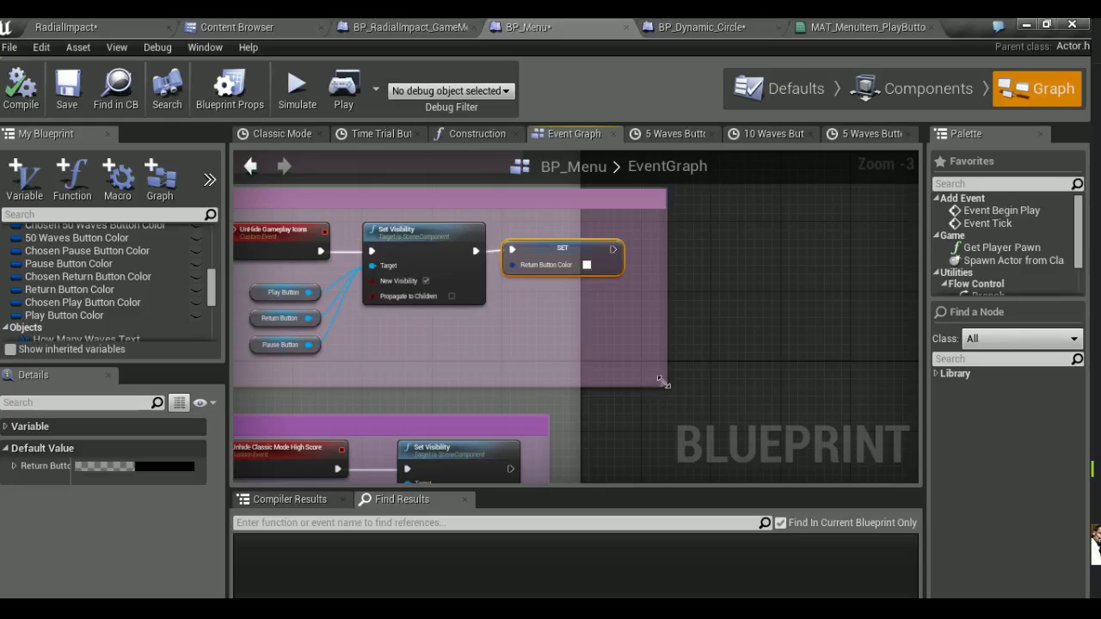
{"action": "scroll", "coordinate": [660, 381], "scroll_direction": "down", "scroll_amount": 8}
{"action": "scroll", "coordinate": [592, 326], "scroll_direction": "up", "scroll_amount": 3}
{"action": "scroll", "coordinate": [482, 233], "scroll_direction": "up", "scroll_amount": 2}
{"action": "scroll", "coordinate": [516, 435], "scroll_direction": "up", "scroll_amount": 1}
{"action": "scroll", "coordinate": [514, 310], "scroll_direction": "up", "scroll_amount": 3}
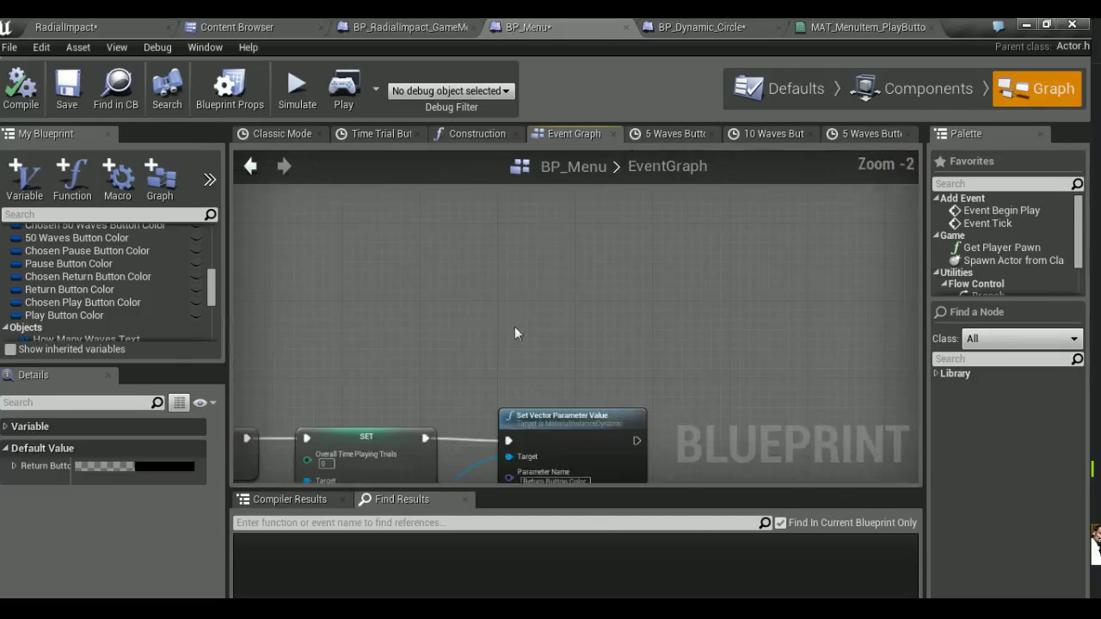
{"action": "right_click_drag", "start_coordinate": [551, 435], "coordinate": [553, 322]}
{"action": "left_click", "coordinate": [309, 430]}
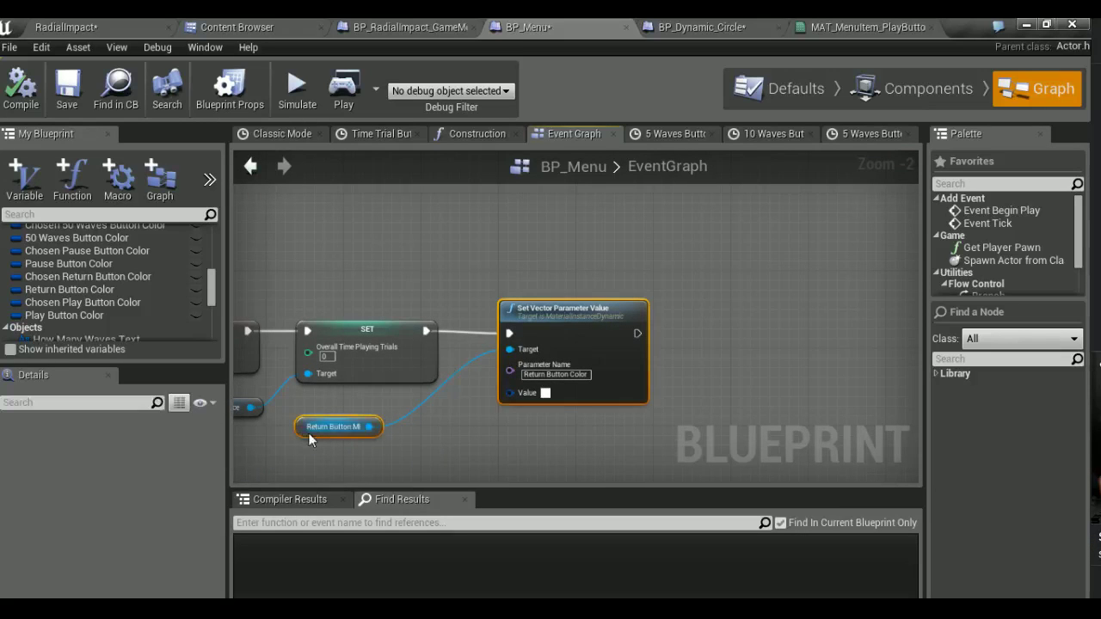
{"action": "scroll", "coordinate": [313, 404], "scroll_direction": "down", "scroll_amount": 6}
{"action": "scroll", "coordinate": [430, 361], "scroll_direction": "down", "scroll_amount": 3}
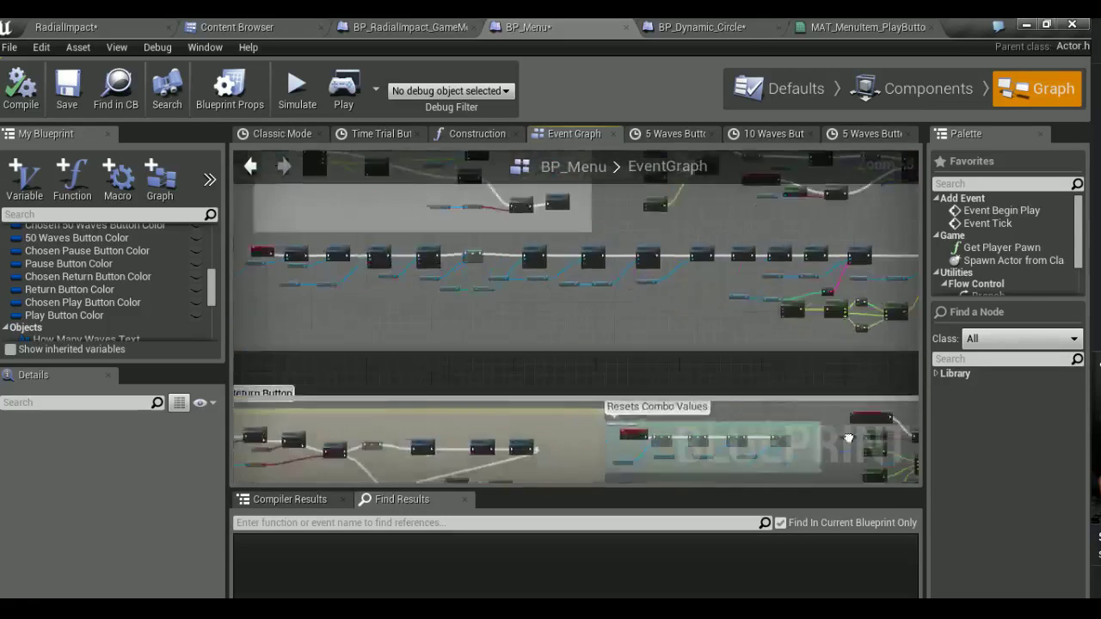
{"action": "right_click_drag", "start_coordinate": [489, 336], "coordinate": [497, 280]}
{"action": "scroll", "coordinate": [497, 276], "scroll_direction": "up", "scroll_amount": 5}
{"action": "scroll", "coordinate": [473, 296], "scroll_direction": "up", "scroll_amount": 2}
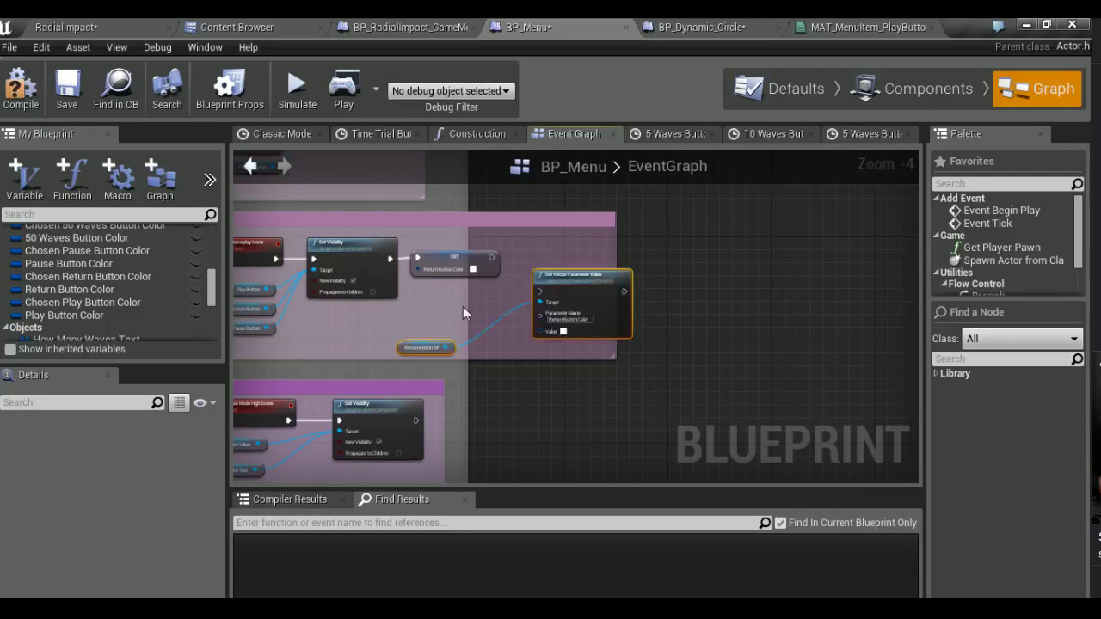
{"action": "scroll", "coordinate": [467, 306], "scroll_direction": "up", "scroll_amount": 1}
{"action": "left_click_drag", "start_coordinate": [607, 270], "coordinate": [582, 227]}
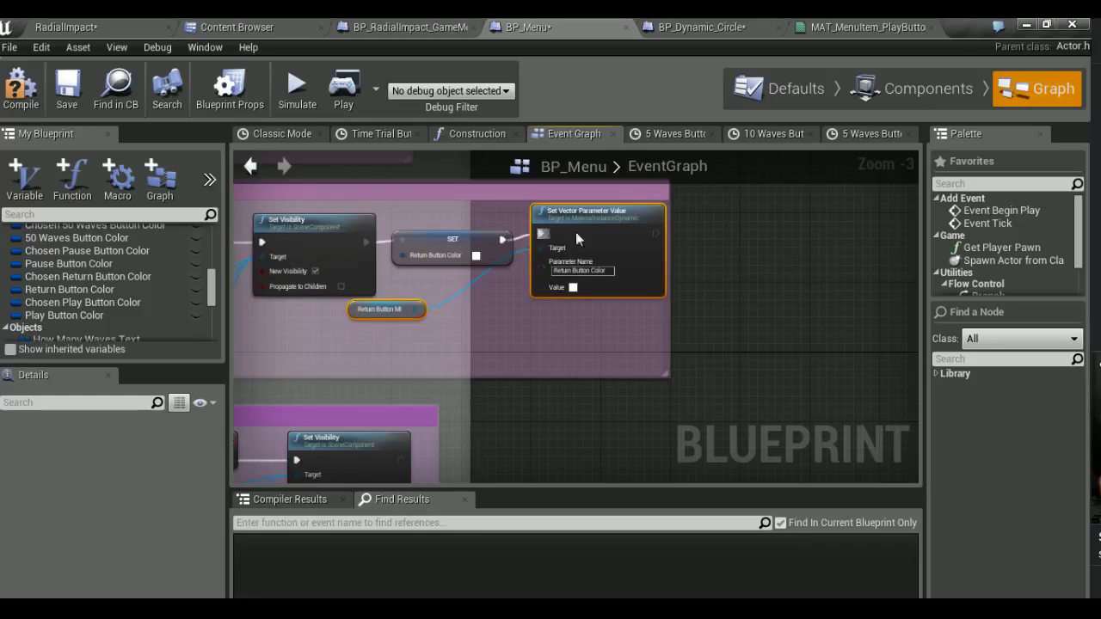
{"action": "left_click_drag", "start_coordinate": [591, 243], "coordinate": [590, 238]}
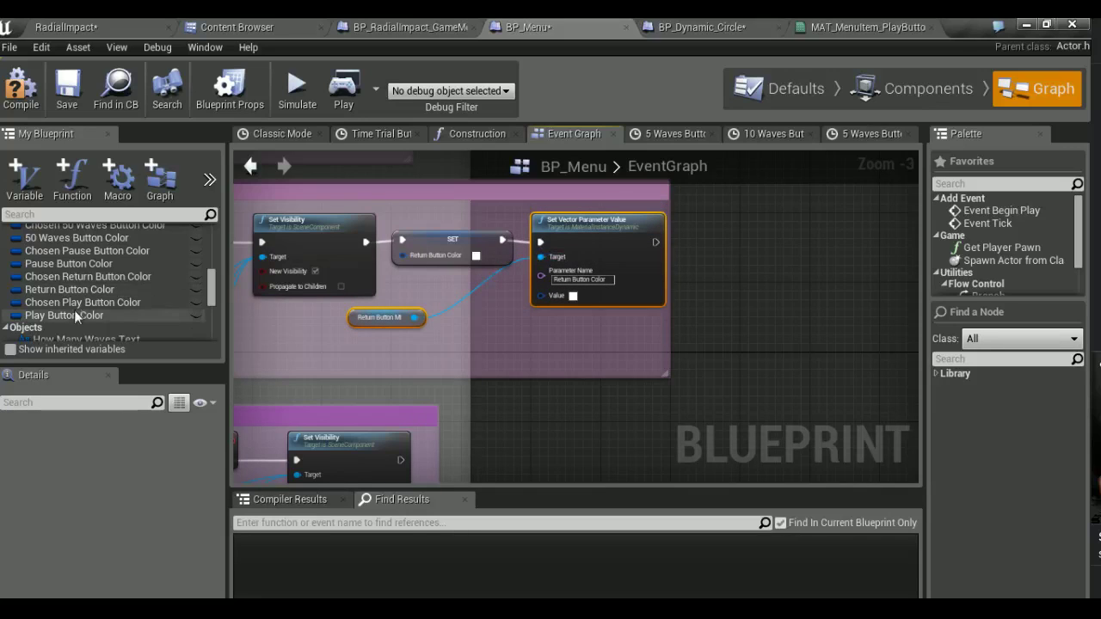
Feed a Return Button Color getter into the parameter's Value pin and compile BP_Menu
{"action": "left_click", "coordinate": [57, 291]}
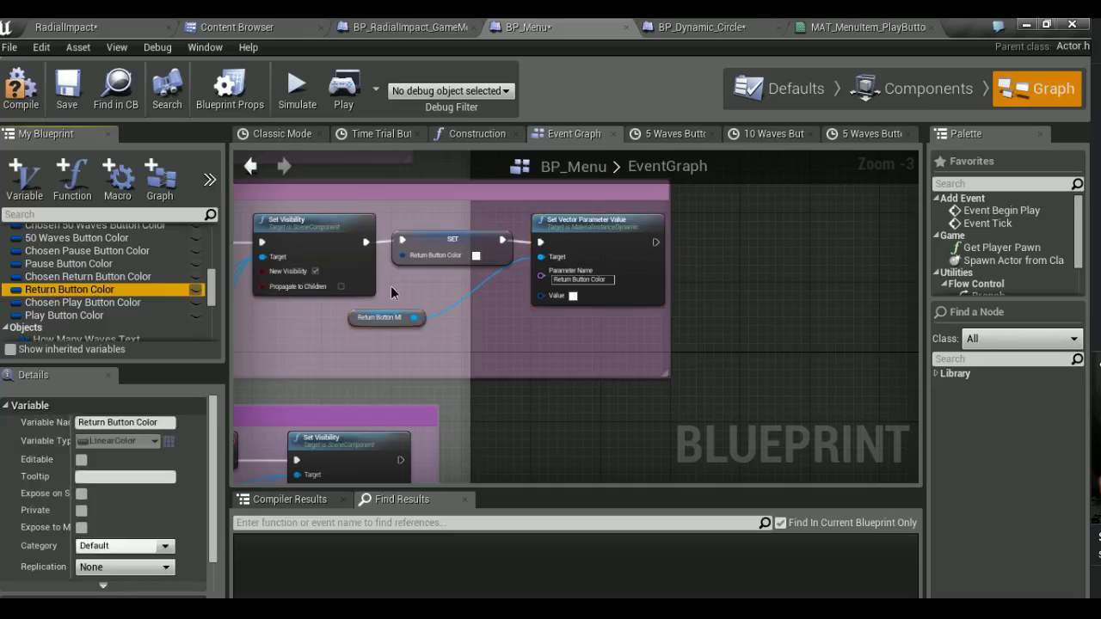
{"action": "key", "text": "ctrl+v"}
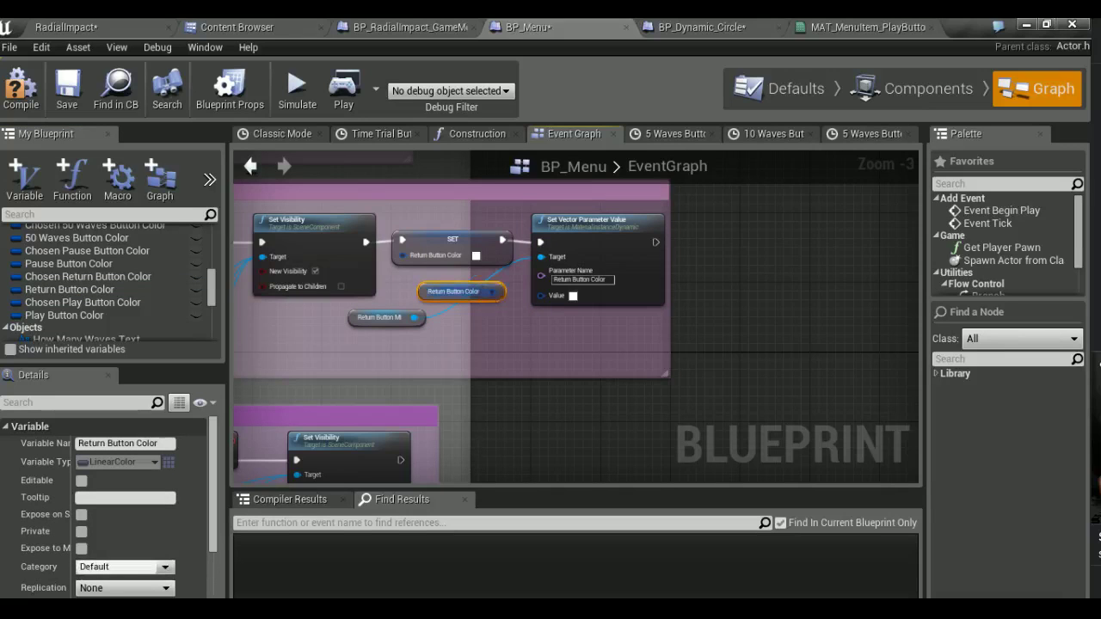
{"action": "left_click_drag", "start_coordinate": [535, 305], "coordinate": [543, 299]}
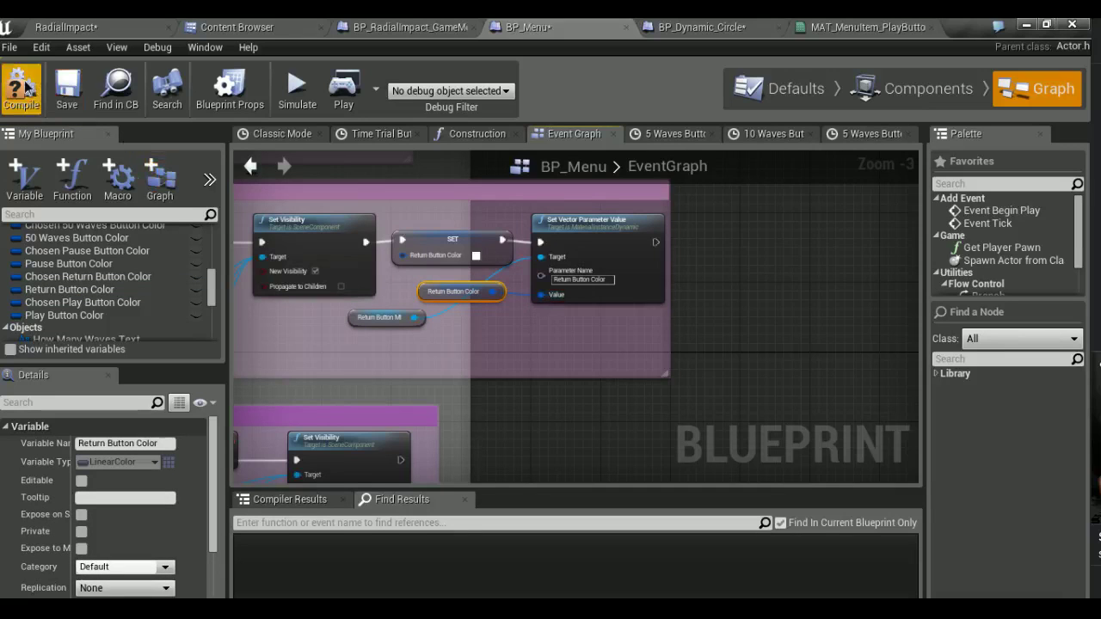
{"action": "left_click", "coordinate": [11, 79]}
{"action": "left_click", "coordinate": [78, 27]}
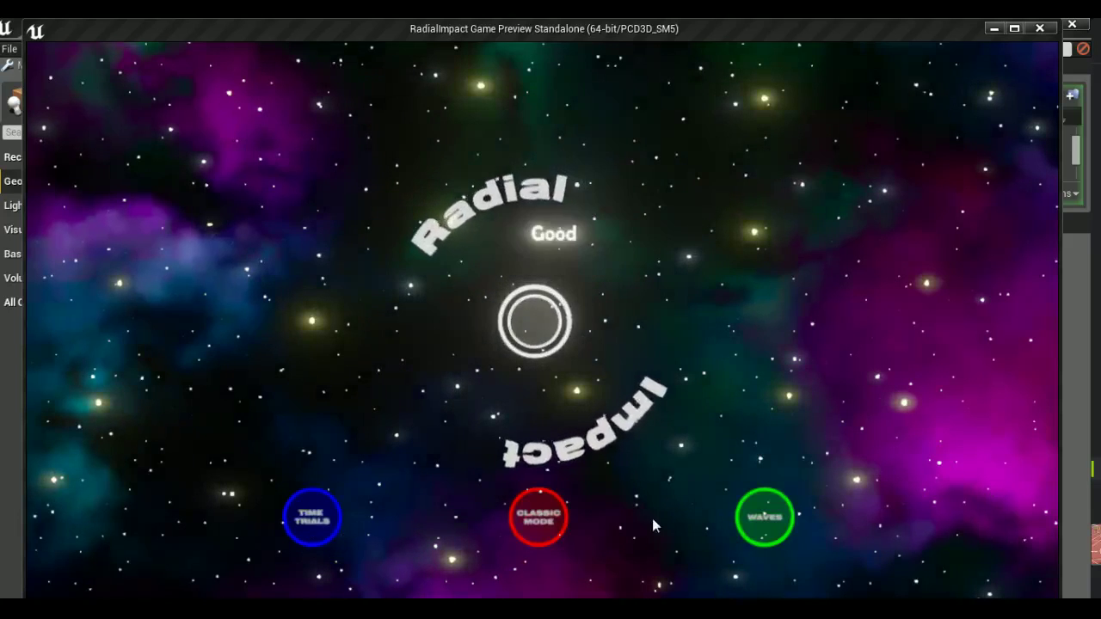
{"action": "left_click", "coordinate": [765, 519]}
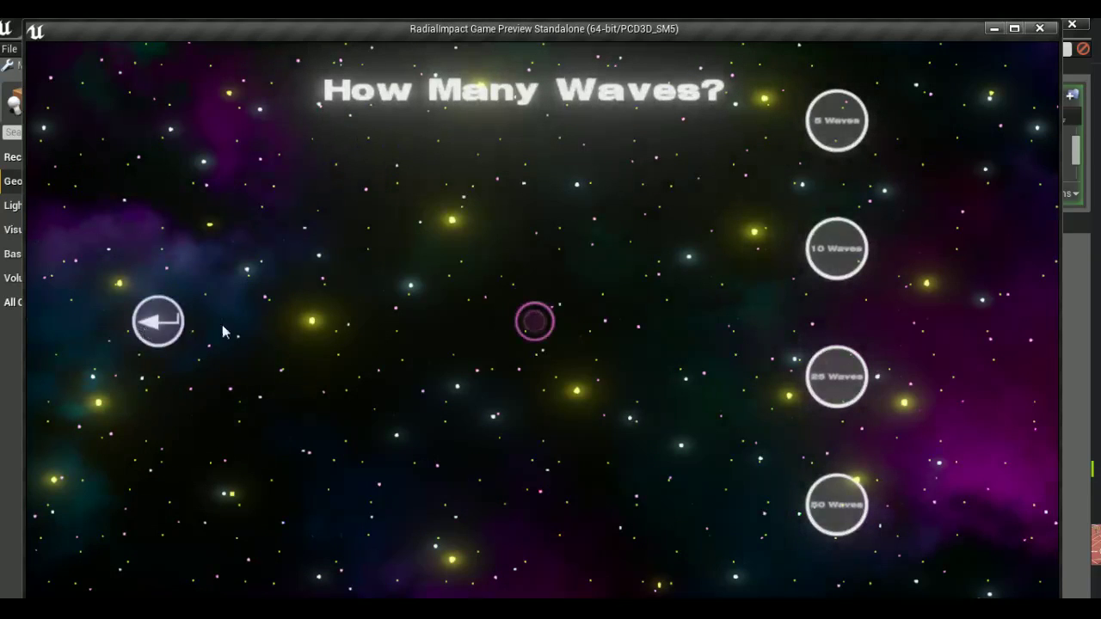
{"action": "left_click", "coordinate": [151, 331]}
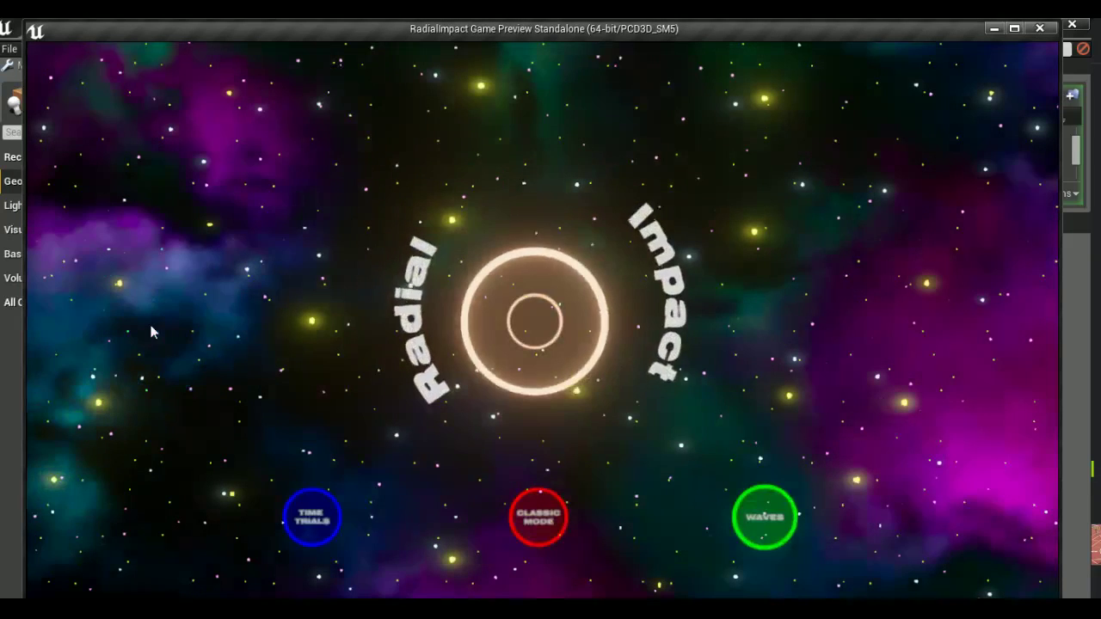
{"action": "left_click", "coordinate": [762, 507]}
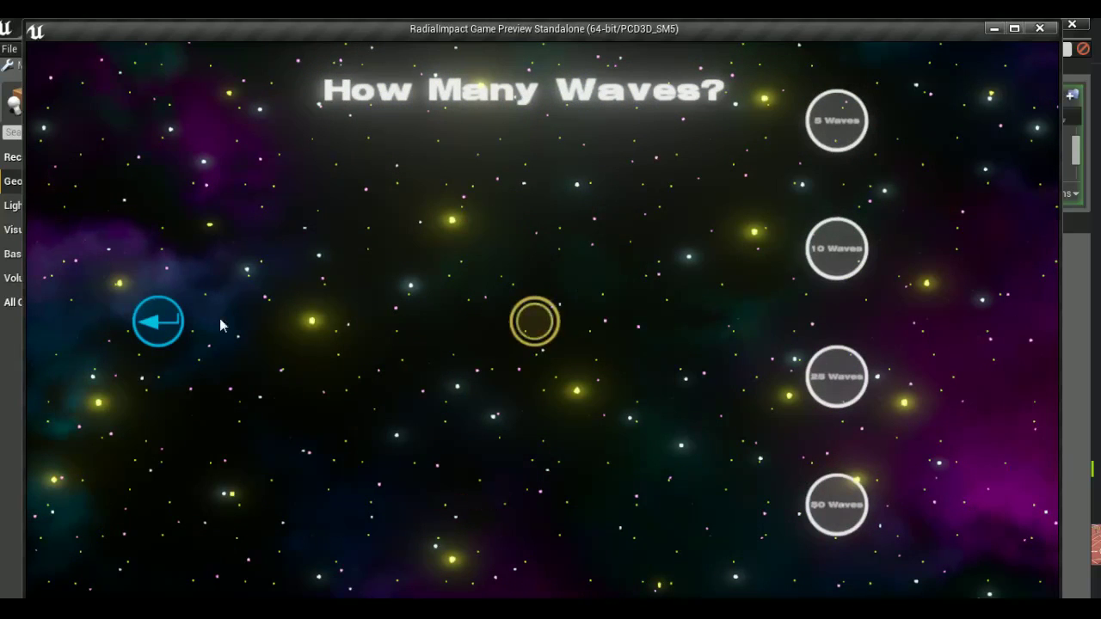
{"action": "left_click", "coordinate": [219, 322]}
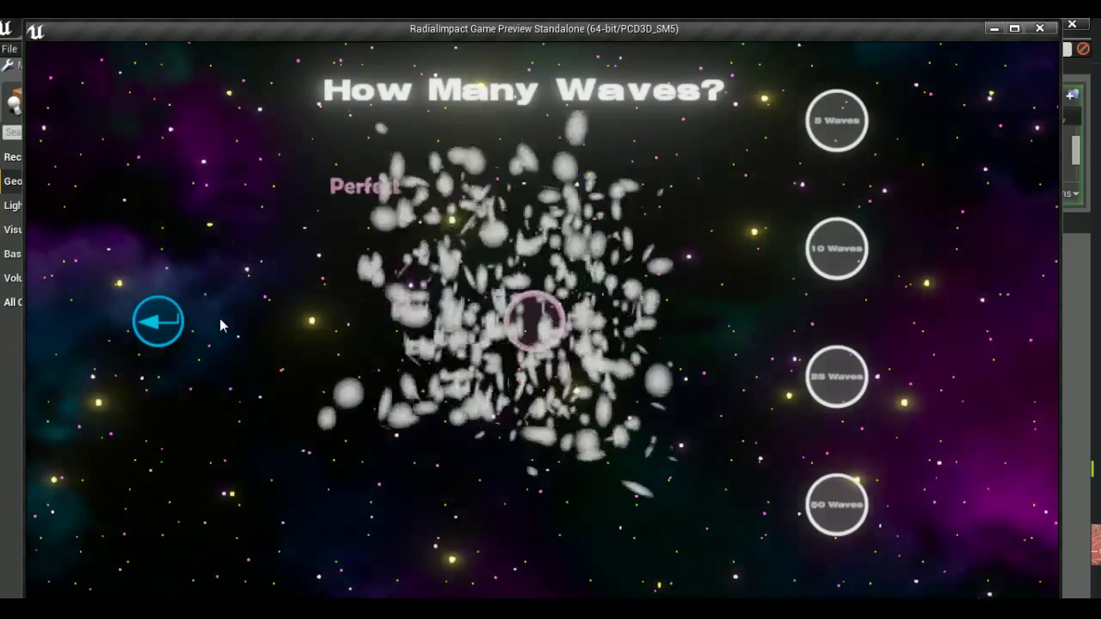
{"action": "key", "text": "Escape"}
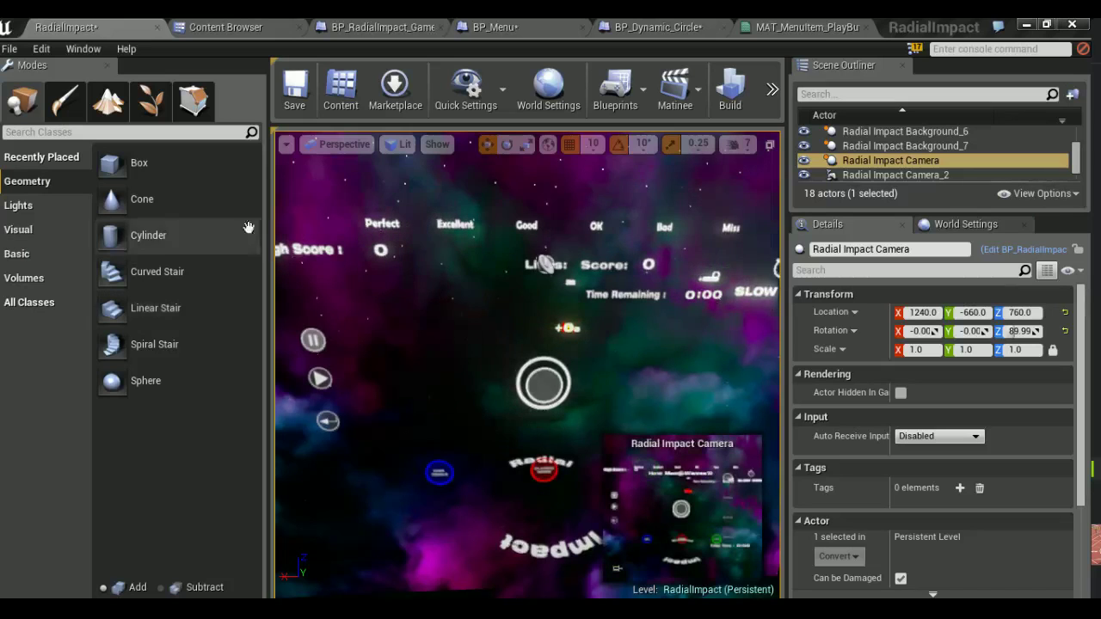
Wire the Play timeline's Finished pin to the SET Return Button Color and Set Vector Parameter Value nodes
{"action": "left_click", "coordinate": [422, 25]}
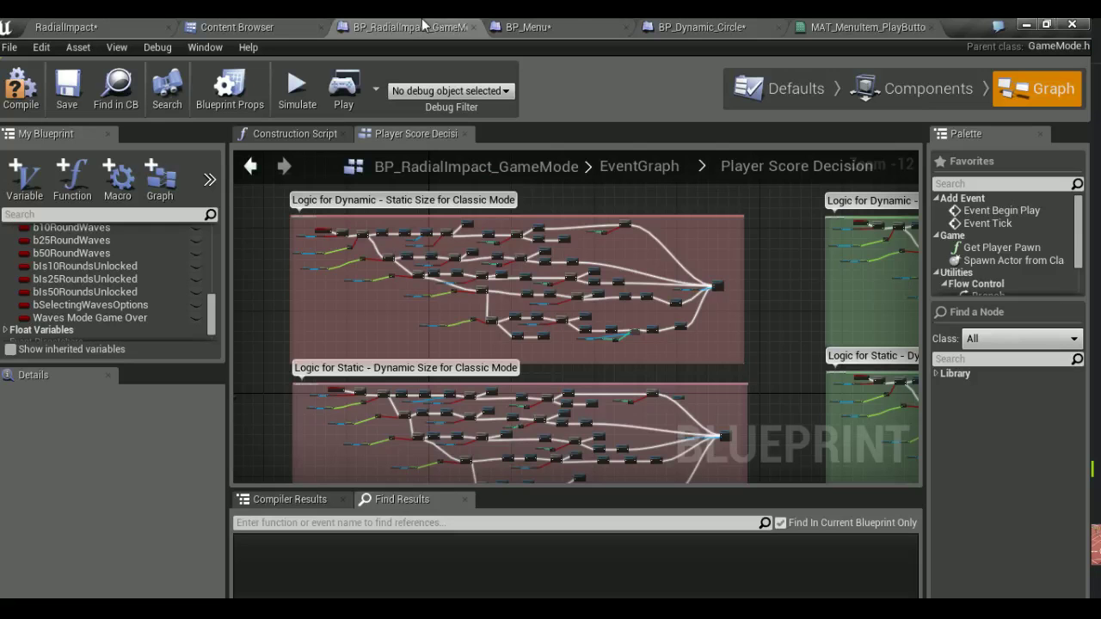
{"action": "left_click", "coordinate": [560, 26]}
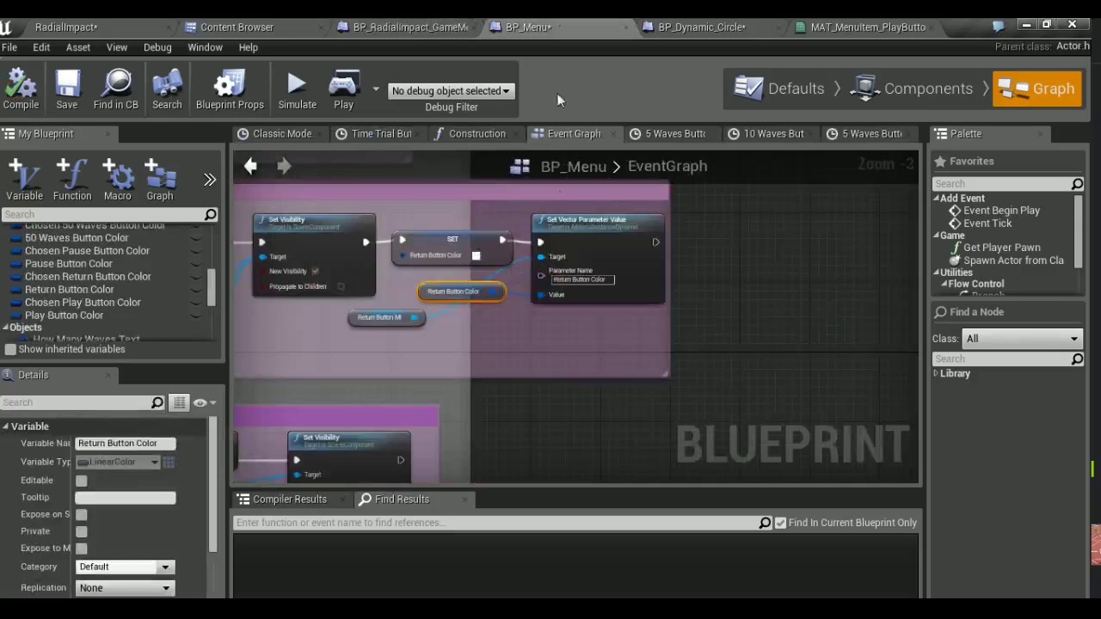
{"action": "left_click", "coordinate": [448, 246]}
{"action": "left_click", "coordinate": [581, 248], "text": "ctrl"}
{"action": "left_click", "coordinate": [481, 295], "text": "ctrl"}
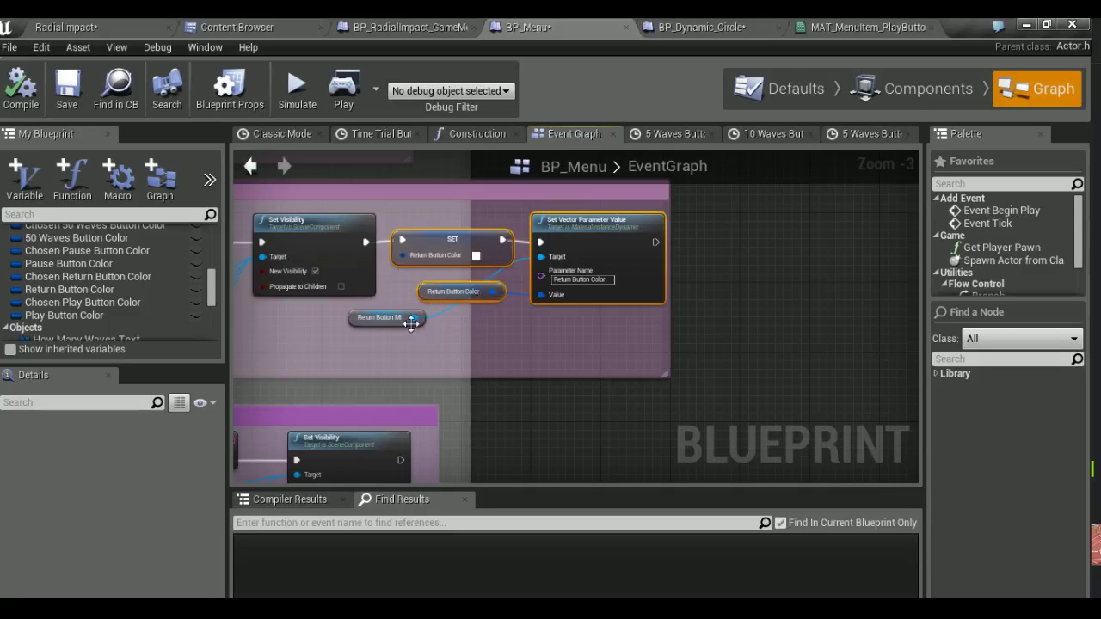
{"action": "scroll", "coordinate": [412, 321], "scroll_direction": "down", "scroll_amount": 8}
{"action": "mouse_move", "coordinate": [425, 291]}
{"action": "right_mouse_down"}
{"action": "mouse_move", "coordinate": [487, 207]}
{"action": "mouse_move", "coordinate": [272, 207]}
{"action": "right_mouse_up"}
{"action": "scroll", "coordinate": [653, 370], "scroll_direction": "up", "scroll_amount": 4}
{"action": "scroll", "coordinate": [653, 370], "scroll_direction": "up", "scroll_amount": 2}
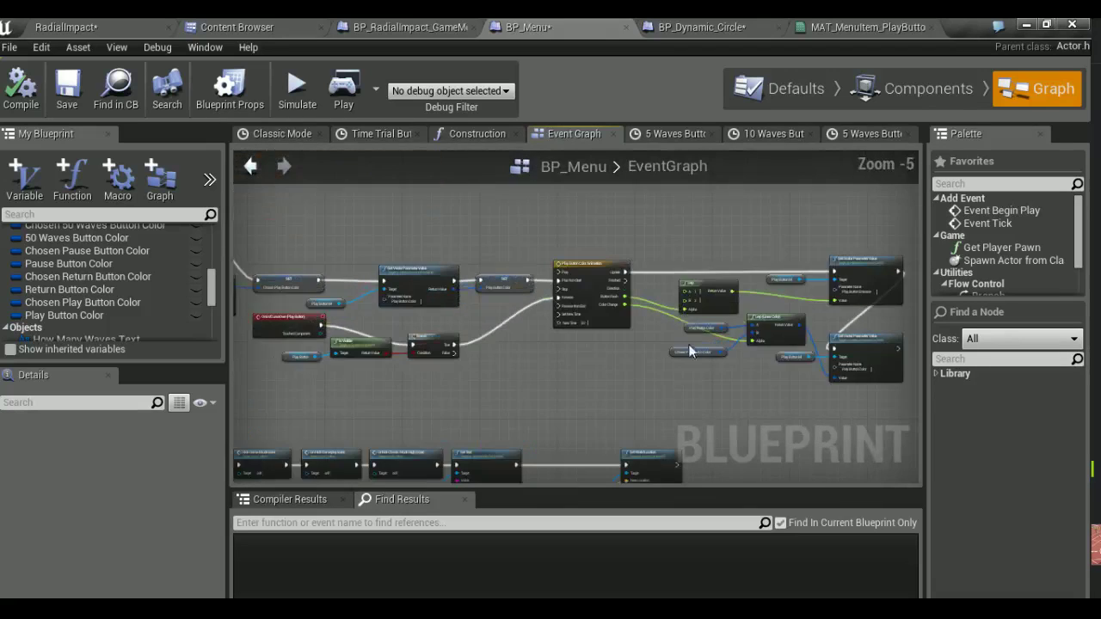
{"action": "scroll", "coordinate": [653, 376], "scroll_direction": "up", "scroll_amount": 1}
{"action": "right_click_drag", "start_coordinate": [736, 428], "coordinate": [611, 401]}
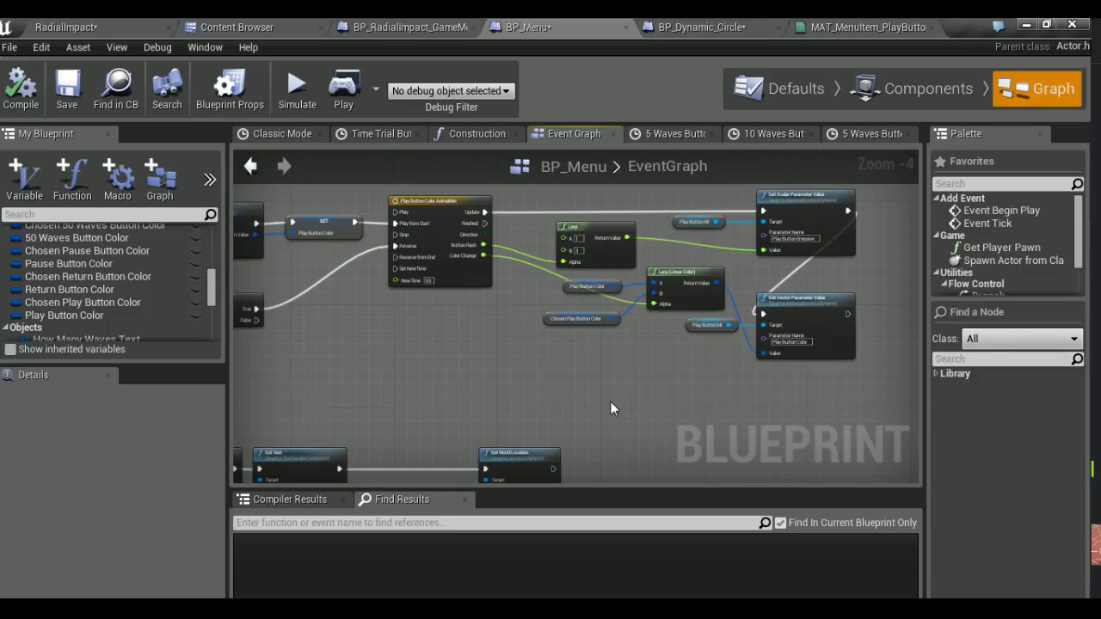
{"action": "left_click_drag", "start_coordinate": [688, 377], "coordinate": [642, 369]}
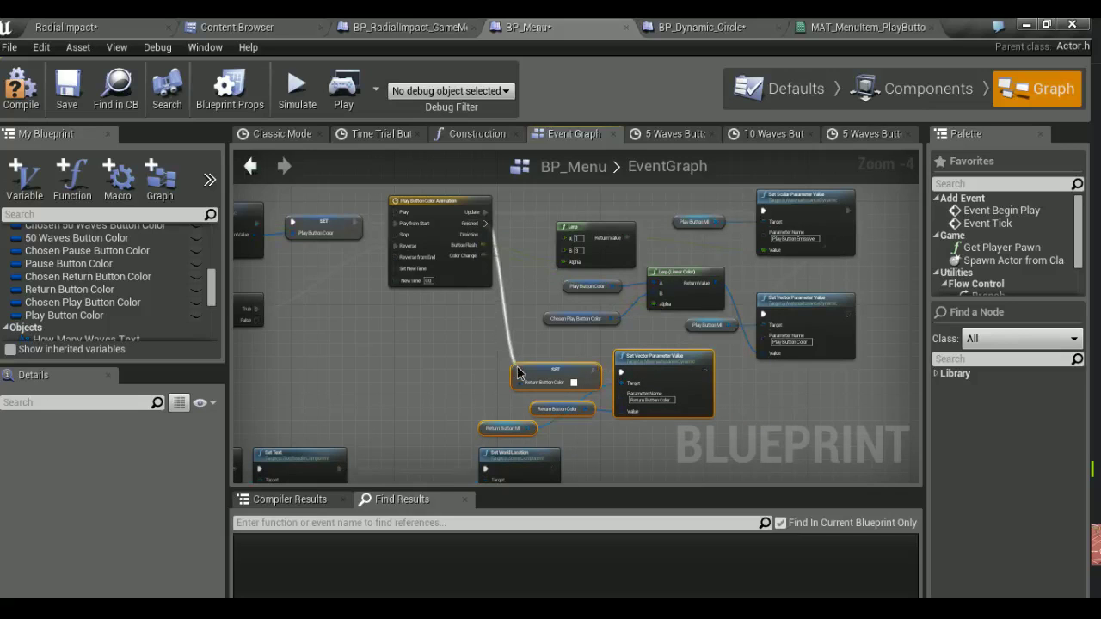
{"action": "left_click_drag", "start_coordinate": [486, 224], "coordinate": [518, 370]}
Drop Return Button MI from the reset node selection, then delete and restore the three reset nodes
{"action": "right_click_drag", "start_coordinate": [418, 337], "coordinate": [810, 371]}
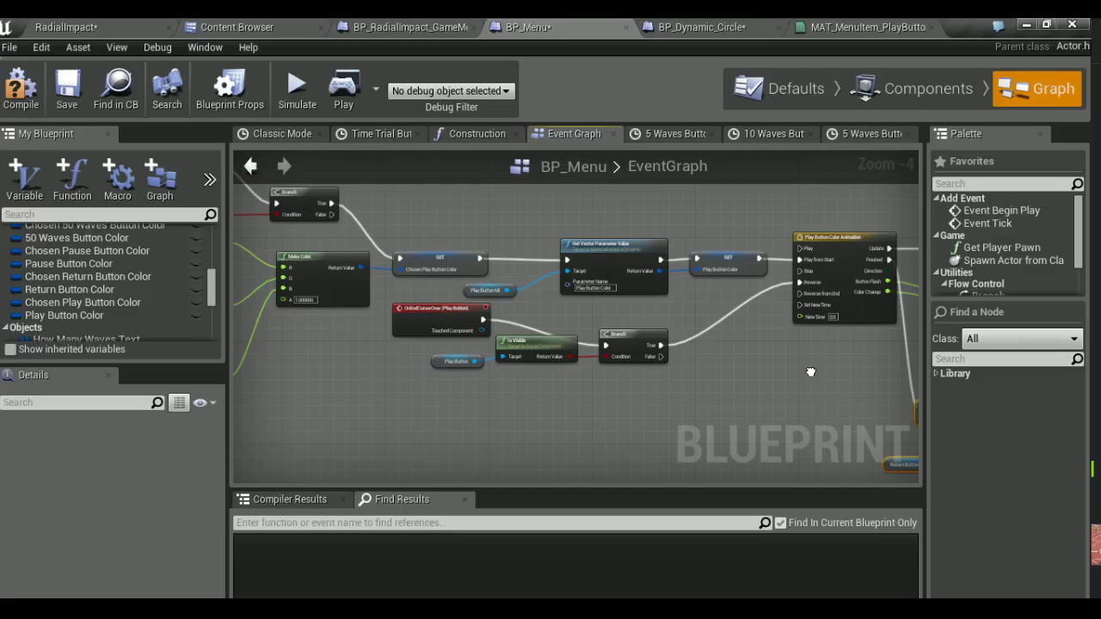
{"action": "scroll", "coordinate": [614, 333], "scroll_direction": "down", "scroll_amount": 5}
{"action": "scroll", "coordinate": [524, 327], "scroll_direction": "up", "scroll_amount": 1}
{"action": "scroll", "coordinate": [524, 328], "scroll_direction": "up", "scroll_amount": 3}
{"action": "scroll", "coordinate": [569, 356], "scroll_direction": "up", "scroll_amount": 2}
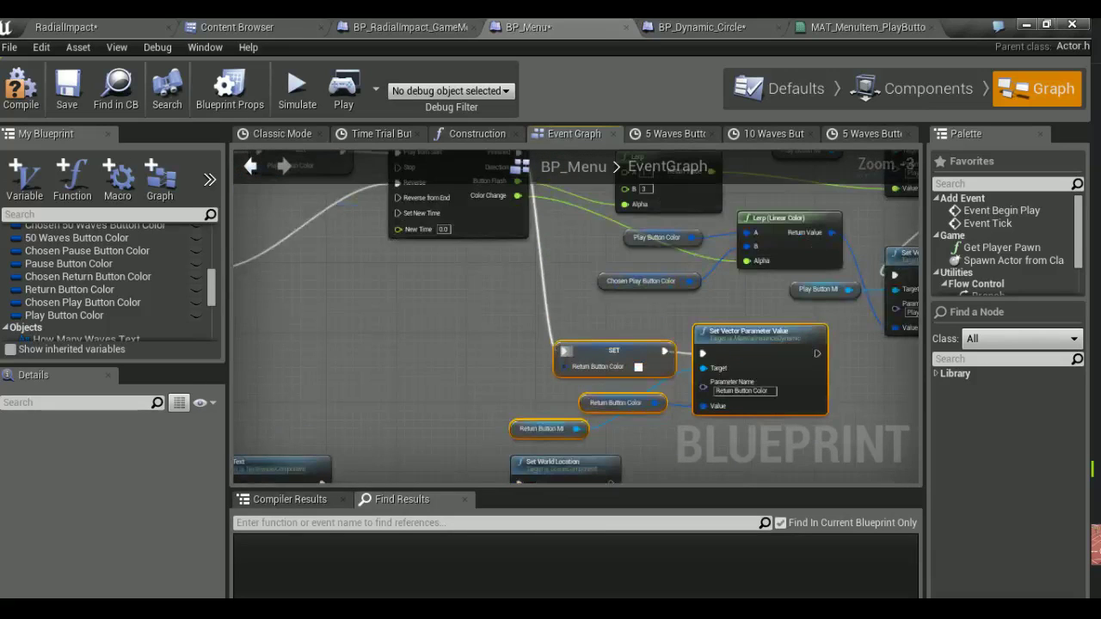
{"action": "left_click_drag", "start_coordinate": [473, 348], "coordinate": [748, 418]}
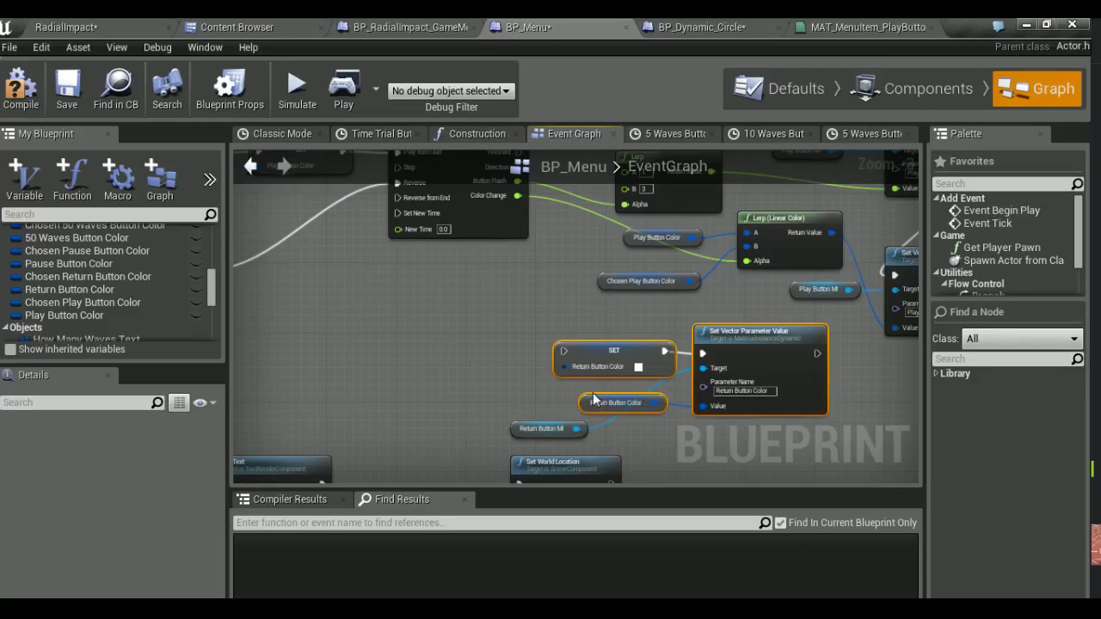
{"action": "key", "text": "Delete"}
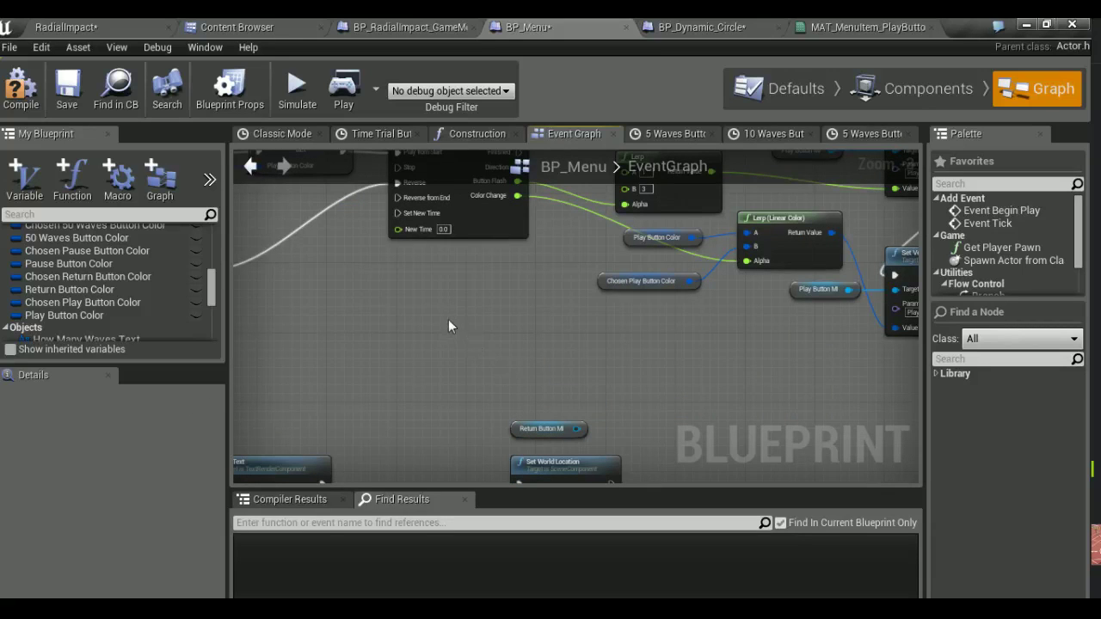
{"action": "key", "text": "ctrl+z"}
{"action": "key", "text": "ctrl+z"}
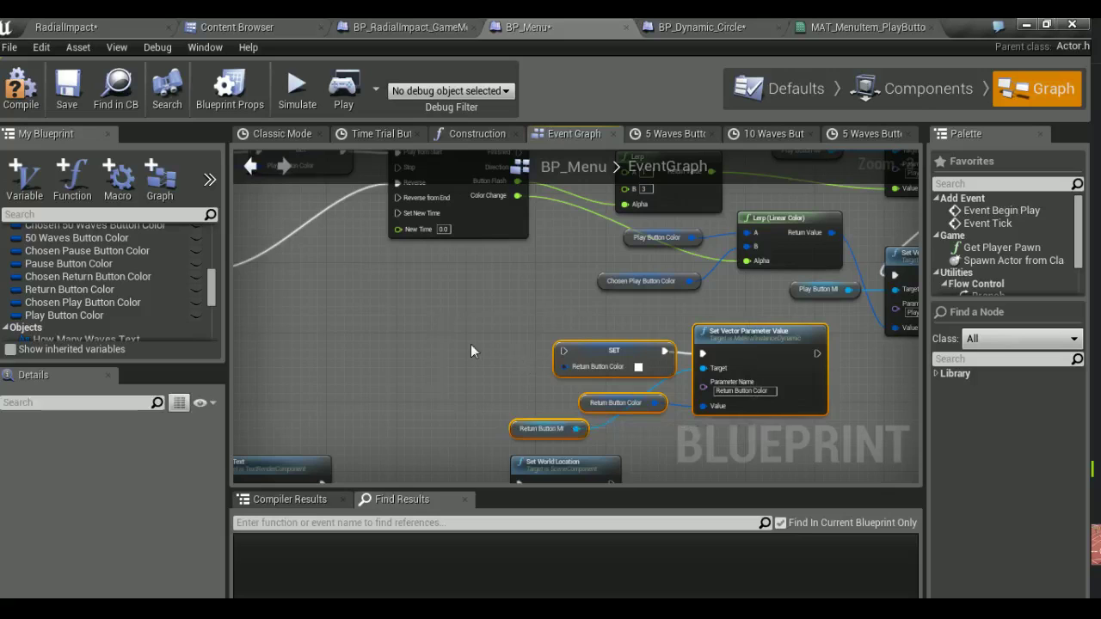
Paste the reset nodes below the Return timeline's Lerp and wire them to its Finished pin
{"action": "scroll", "coordinate": [497, 373], "scroll_direction": "down", "scroll_amount": 9}
{"action": "scroll", "coordinate": [506, 386], "scroll_direction": "down", "scroll_amount": 1}
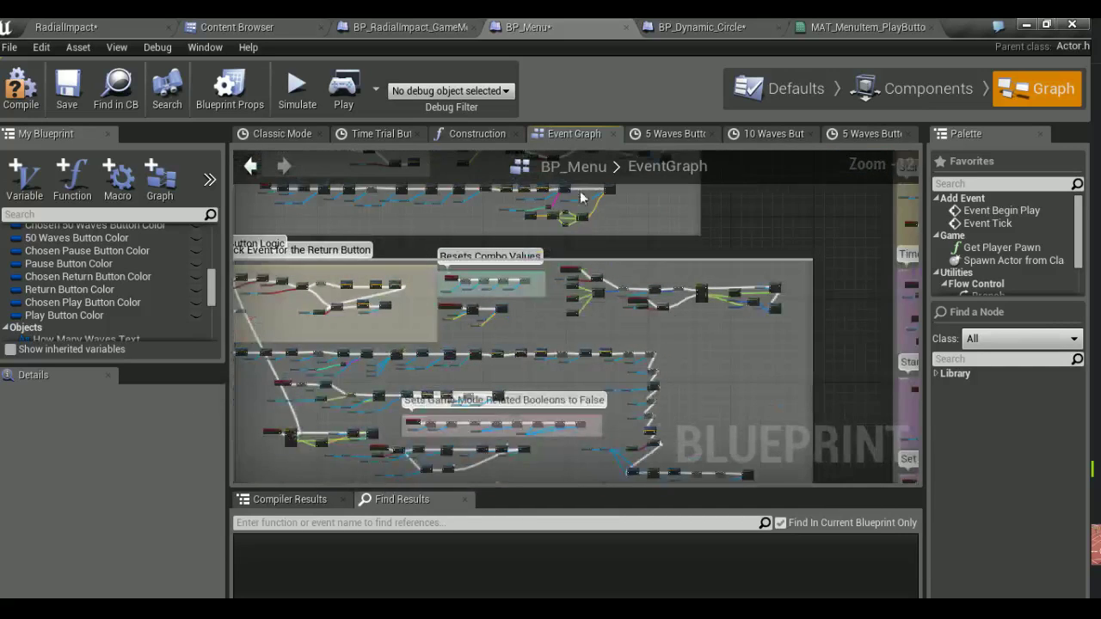
{"action": "scroll", "coordinate": [602, 258], "scroll_direction": "up", "scroll_amount": 2}
{"action": "scroll", "coordinate": [635, 300], "scroll_direction": "up", "scroll_amount": 2}
{"action": "scroll", "coordinate": [688, 287], "scroll_direction": "up", "scroll_amount": 2}
{"action": "scroll", "coordinate": [639, 403], "scroll_direction": "up", "scroll_amount": 2}
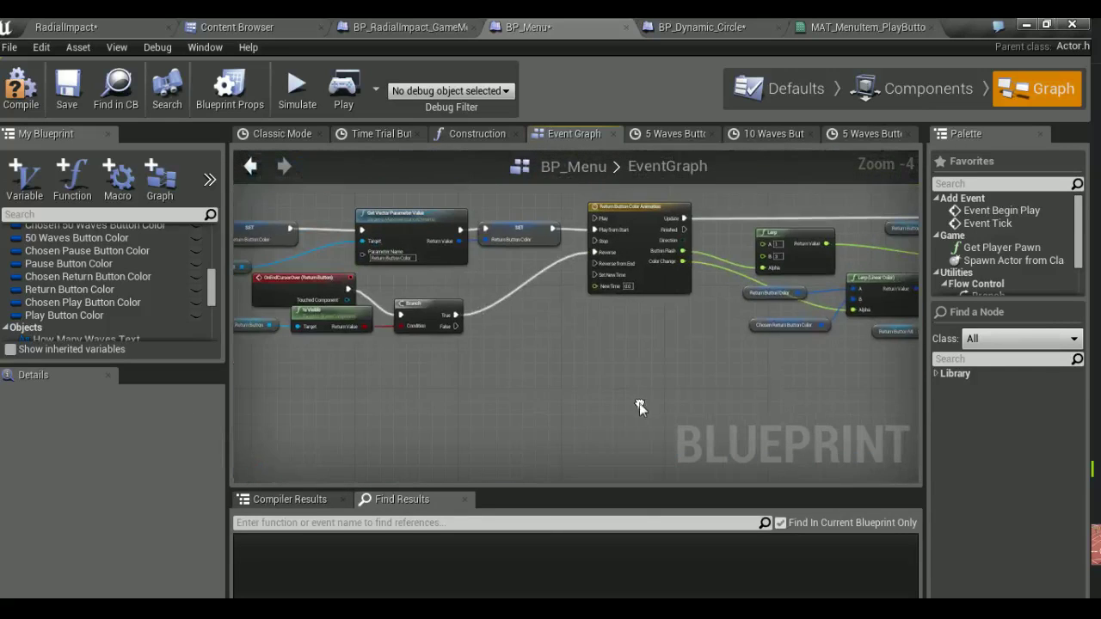
{"action": "right_click_drag", "start_coordinate": [642, 401], "coordinate": [572, 388]}
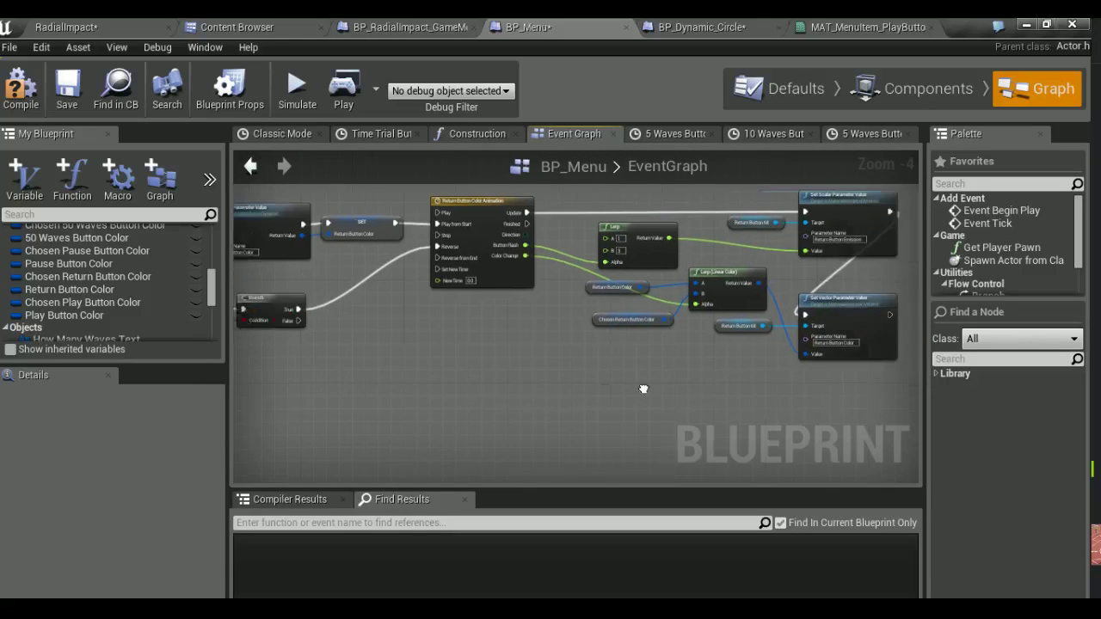
{"action": "scroll", "coordinate": [572, 388], "scroll_direction": "up", "scroll_amount": 1}
{"action": "key", "text": "ctrl+v"}
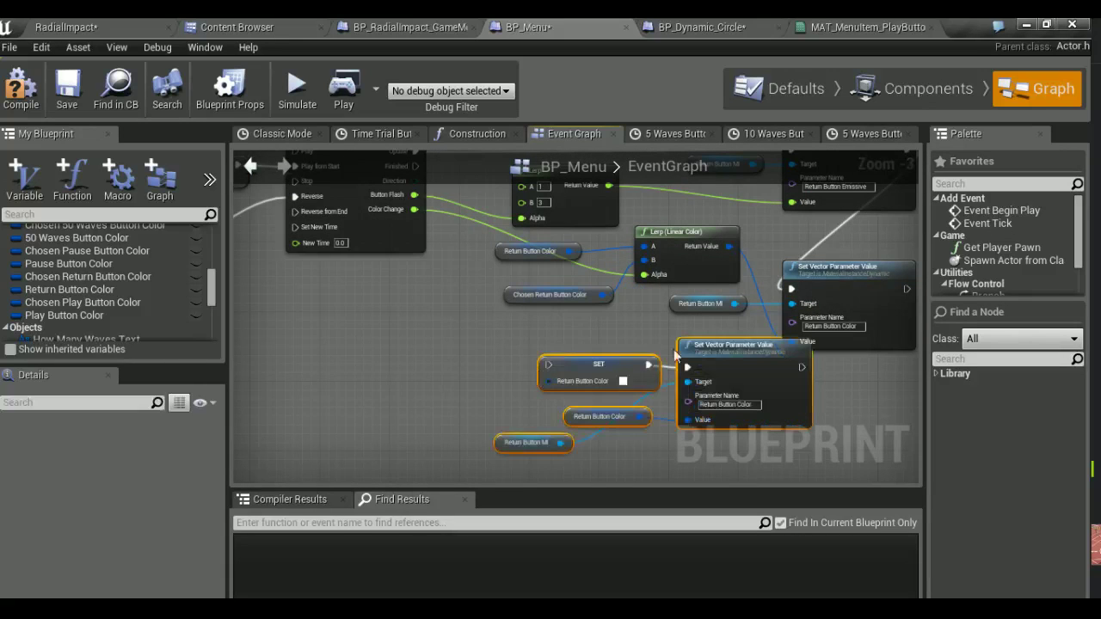
{"action": "left_click_drag", "start_coordinate": [738, 378], "coordinate": [743, 411]}
{"action": "right_click_drag", "start_coordinate": [412, 218], "coordinate": [413, 267]}
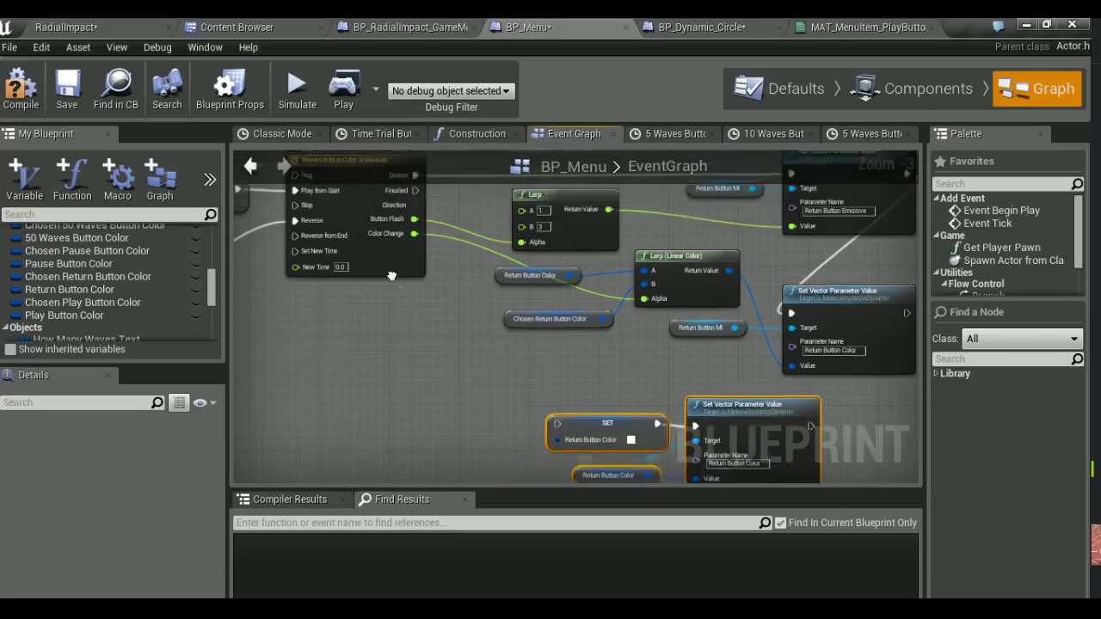
{"action": "left_click_drag", "start_coordinate": [416, 214], "coordinate": [558, 446]}
{"action": "mouse_move", "coordinate": [557, 446]}
{"action": "right_mouse_down"}
{"action": "mouse_move", "coordinate": [550, 223]}
{"action": "mouse_move", "coordinate": [666, 269]}
{"action": "mouse_move", "coordinate": [837, 309]}
{"action": "mouse_move", "coordinate": [480, 300]}
{"action": "mouse_move", "coordinate": [452, 280]}
{"action": "right_mouse_up"}
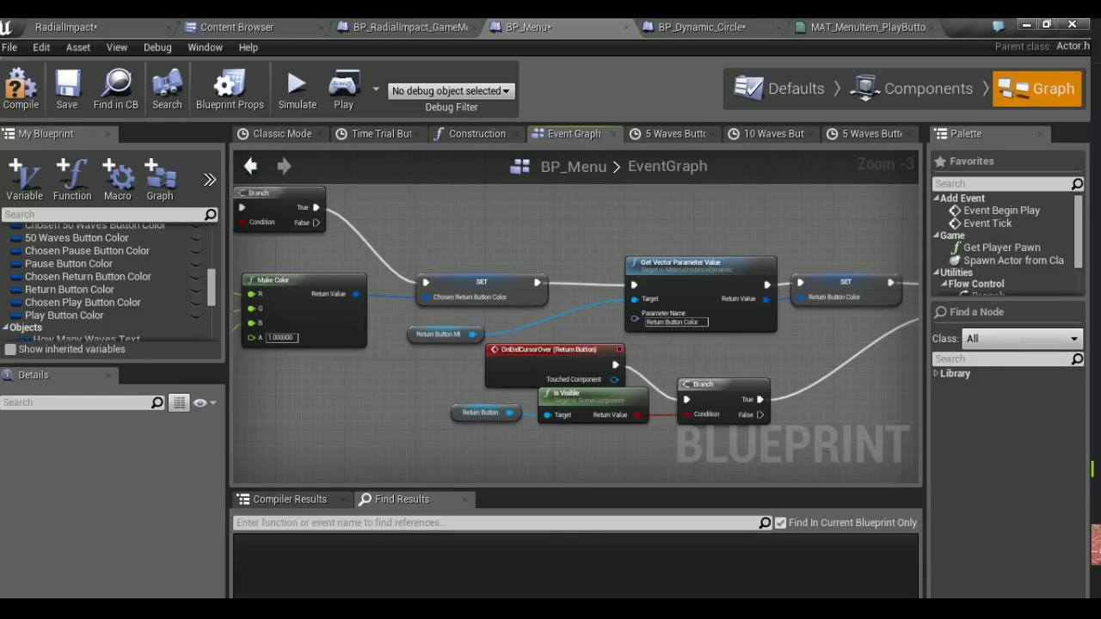
{"action": "mouse_move", "coordinate": [452, 280]}
{"action": "right_mouse_down"}
{"action": "mouse_move", "coordinate": [542, 362]}
{"action": "mouse_move", "coordinate": [465, 360]}
{"action": "mouse_move", "coordinate": [855, 400]}
{"action": "mouse_move", "coordinate": [853, 412]}
{"action": "right_mouse_up"}
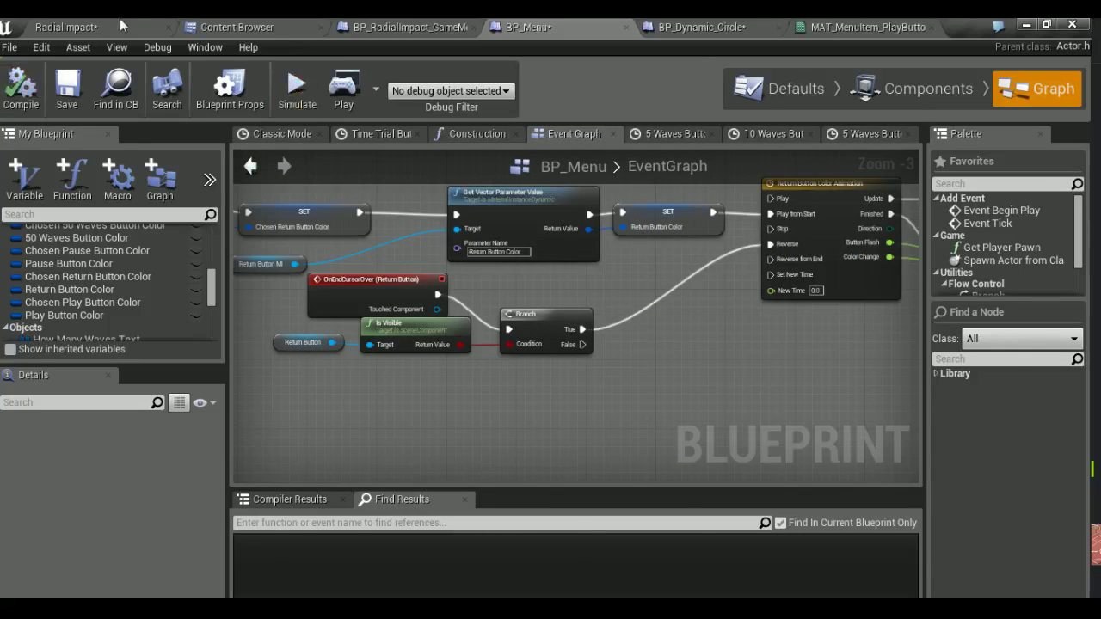
Save all modified assets from the RadialImpact level editor with Ctrl+Shift+S
{"action": "left_click", "coordinate": [95, 27]}
{"action": "key", "text": "ctrl+shift+s"}
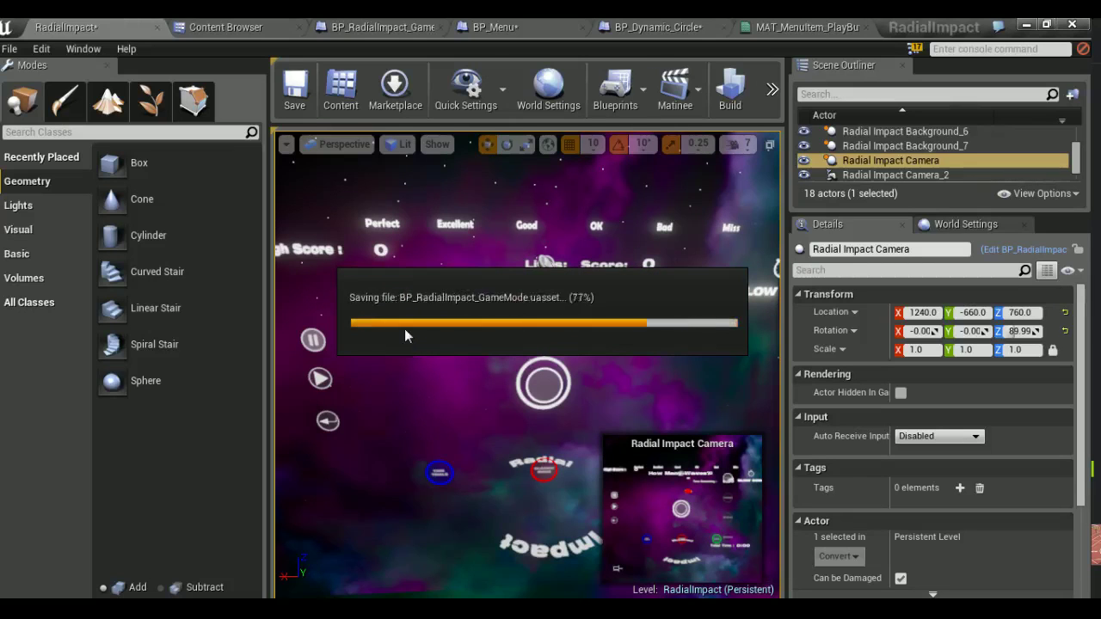
{"action": "left_click_drag", "start_coordinate": [499, 450], "coordinate": [481, 456]}
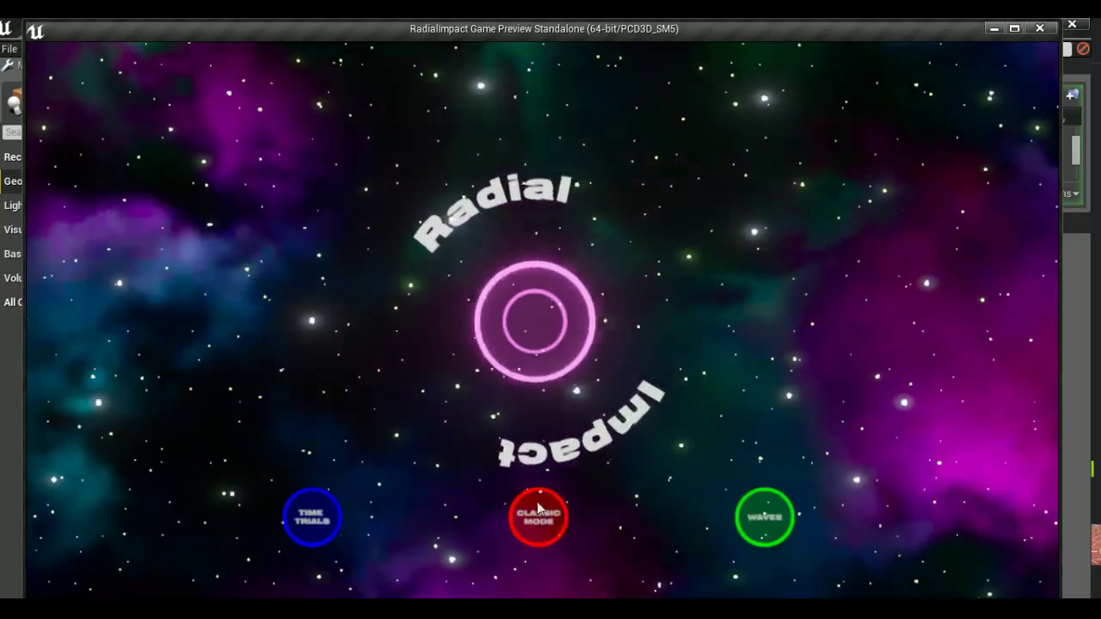
Play-test a standalone game through the waves screen and Time Trials, then return to BP_Menu
{"action": "left_click", "coordinate": [764, 520]}
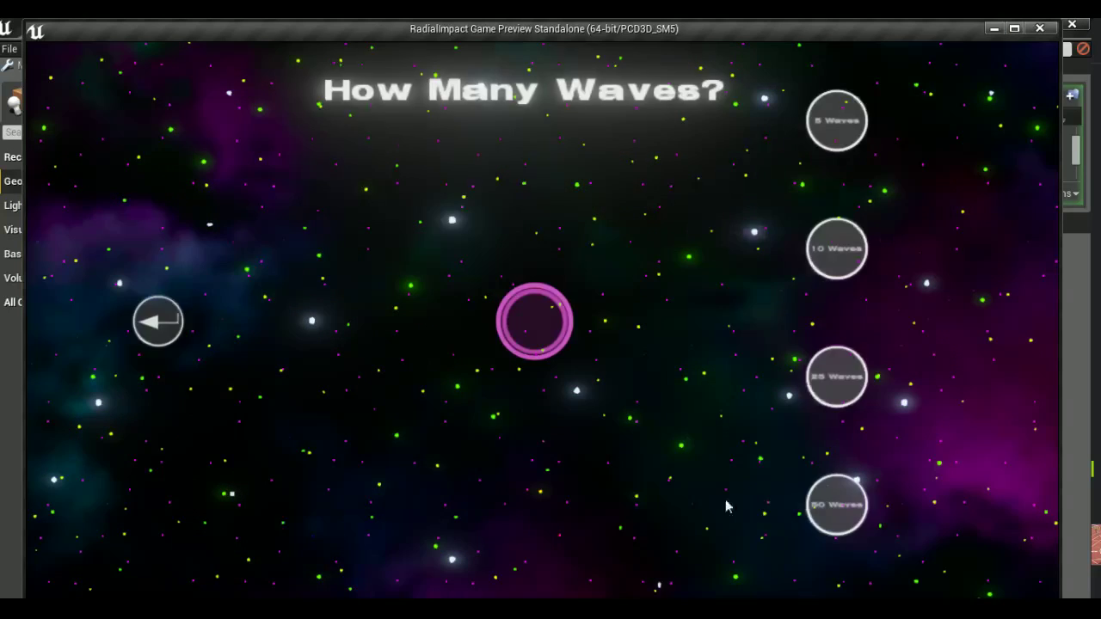
{"action": "left_click", "coordinate": [174, 323]}
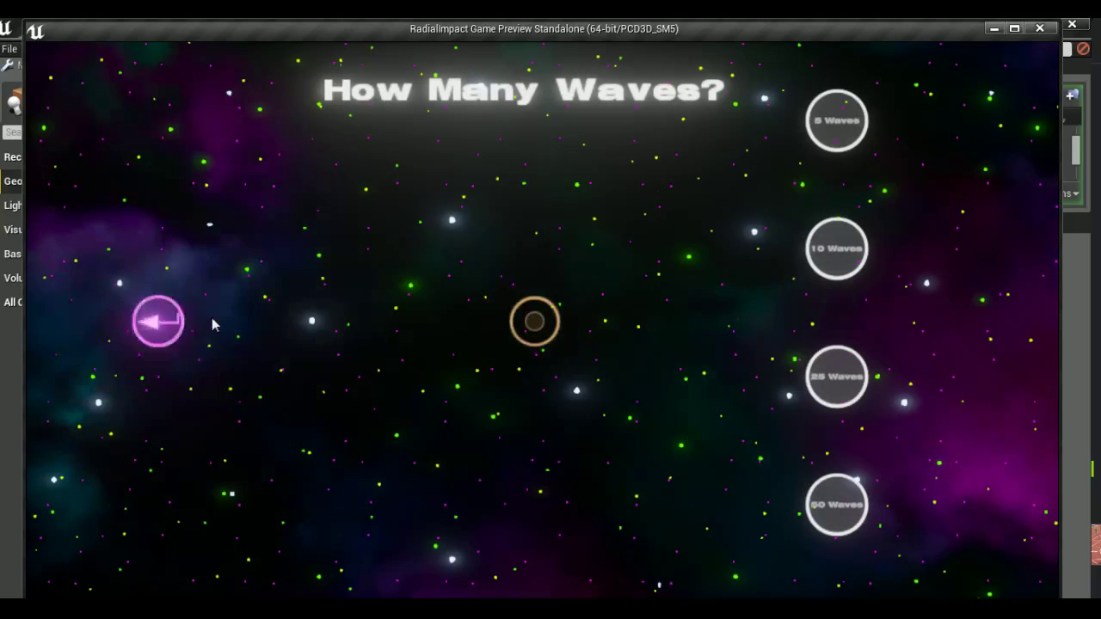
{"action": "left_click", "coordinate": [169, 322]}
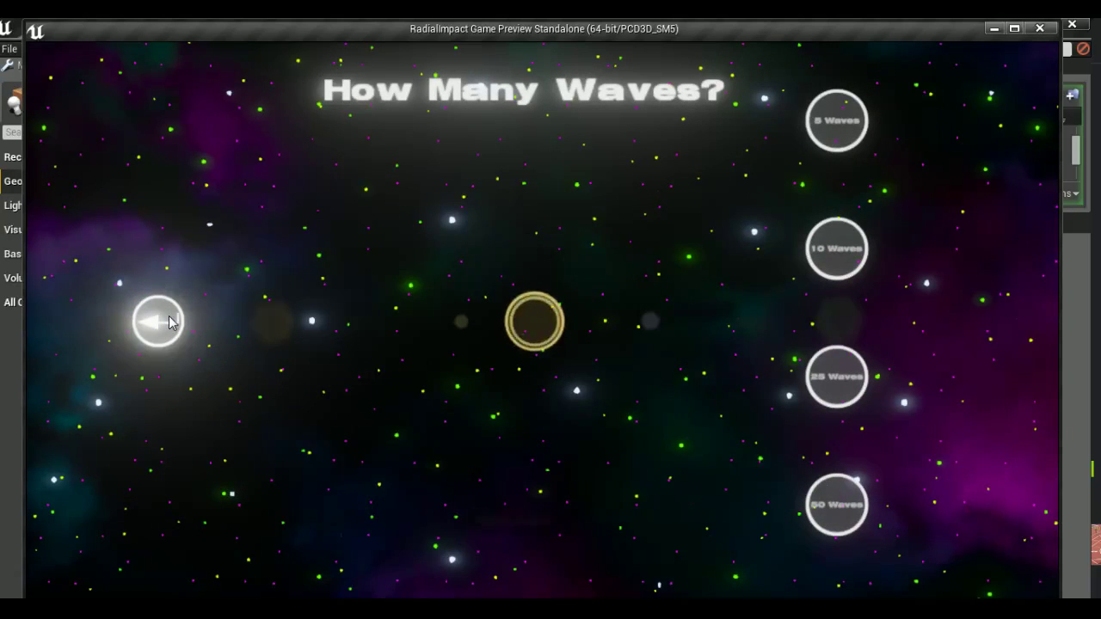
{"action": "left_click", "coordinate": [171, 322]}
{"action": "left_click", "coordinate": [324, 523]}
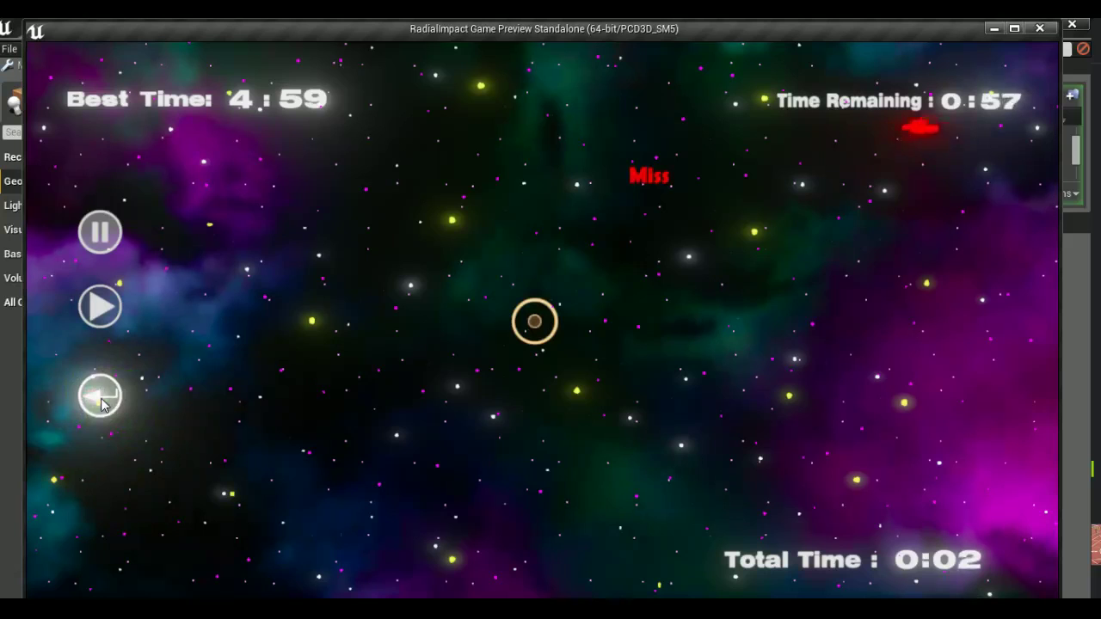
{"action": "key", "text": "Escape"}
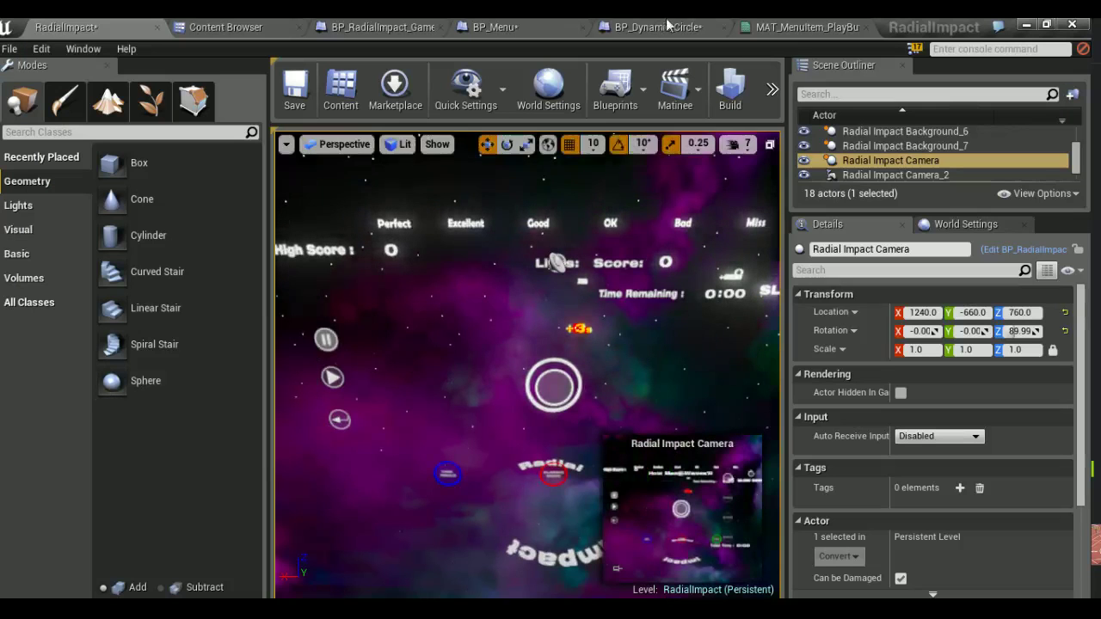
{"action": "left_click", "coordinate": [558, 26]}
{"action": "scroll", "coordinate": [547, 353], "scroll_direction": "down", "scroll_amount": 7}
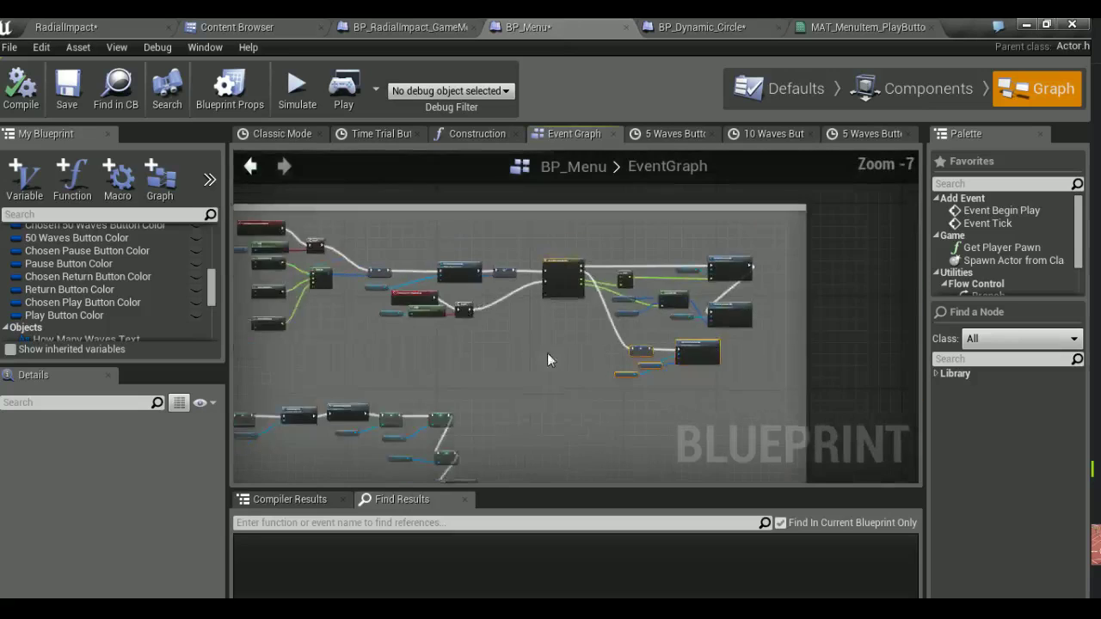
Connect the Return Button Animation Curve's Finished output to the SET Return Button Color node
{"action": "scroll", "coordinate": [462, 343], "scroll_direction": "down", "scroll_amount": 1}
{"action": "scroll", "coordinate": [462, 343], "scroll_direction": "up", "scroll_amount": 3}
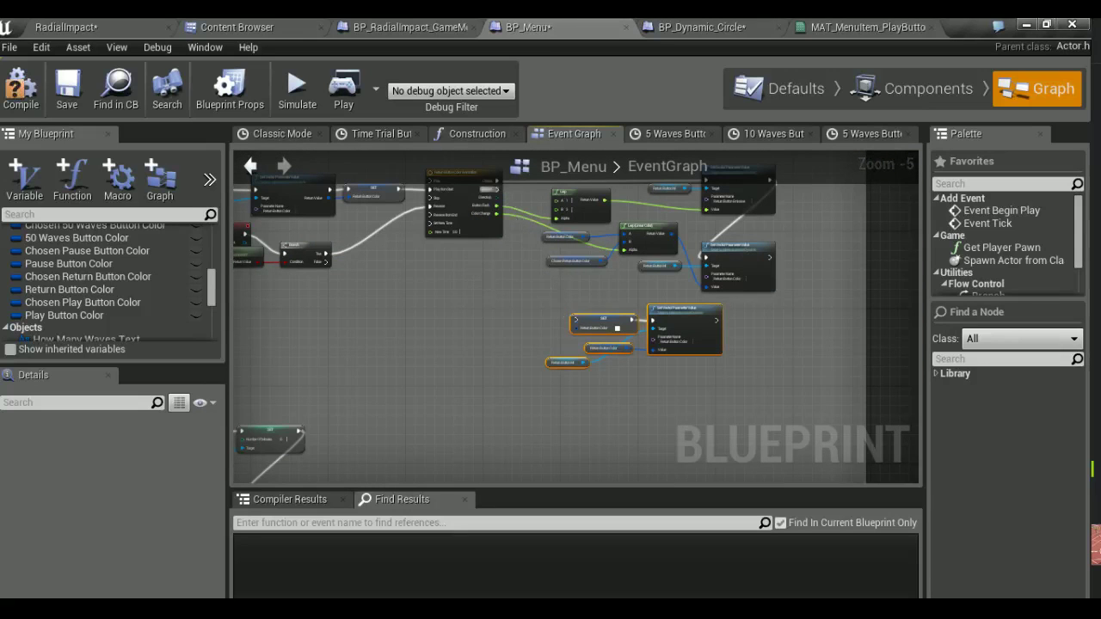
{"action": "scroll", "coordinate": [641, 344], "scroll_direction": "down", "scroll_amount": 6}
{"action": "mouse_move", "coordinate": [671, 313]}
{"action": "right_mouse_down"}
{"action": "mouse_move", "coordinate": [778, 257]}
{"action": "mouse_move", "coordinate": [789, 308]}
{"action": "right_mouse_up"}
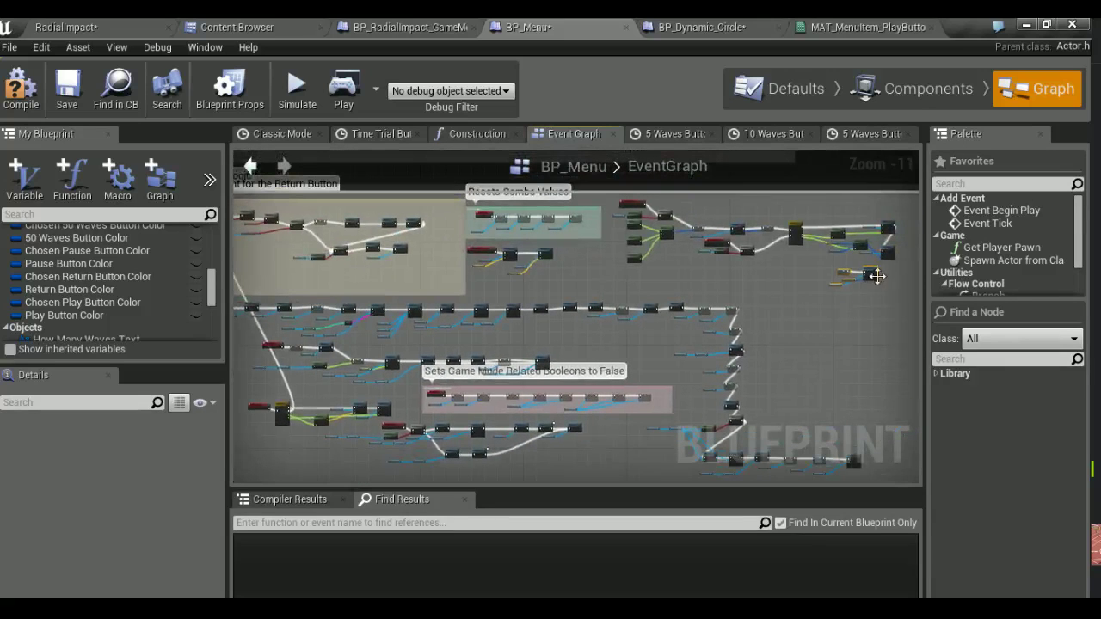
{"action": "left_click_drag", "start_coordinate": [876, 275], "coordinate": [330, 456]}
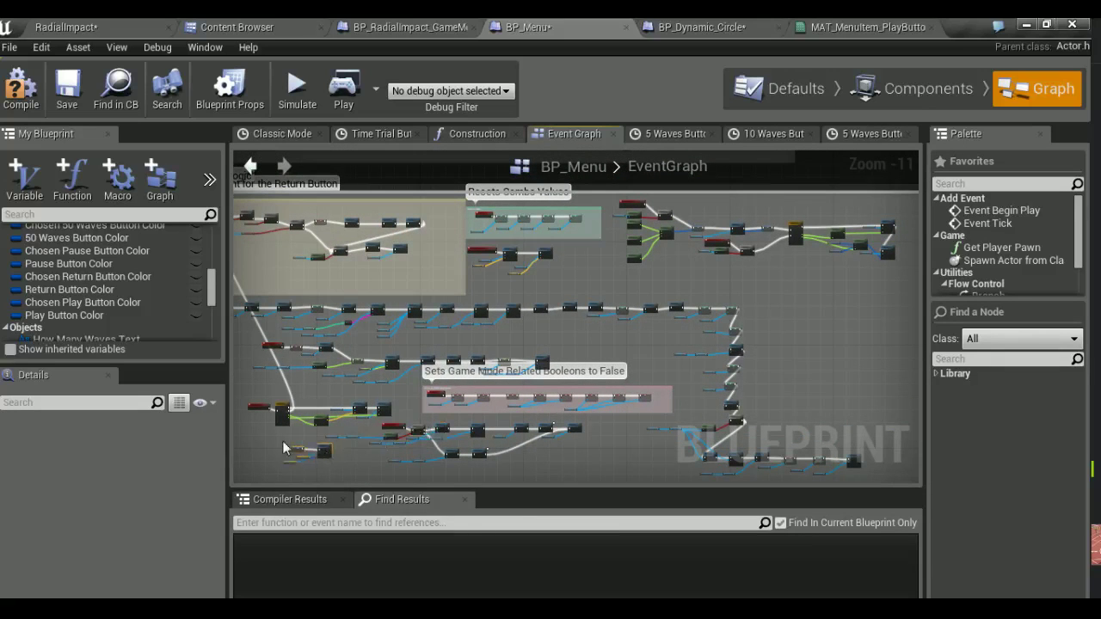
{"action": "scroll", "coordinate": [295, 418], "scroll_direction": "up", "scroll_amount": 6}
{"action": "scroll", "coordinate": [327, 361], "scroll_direction": "up", "scroll_amount": 2}
{"action": "left_click", "coordinate": [368, 286]}
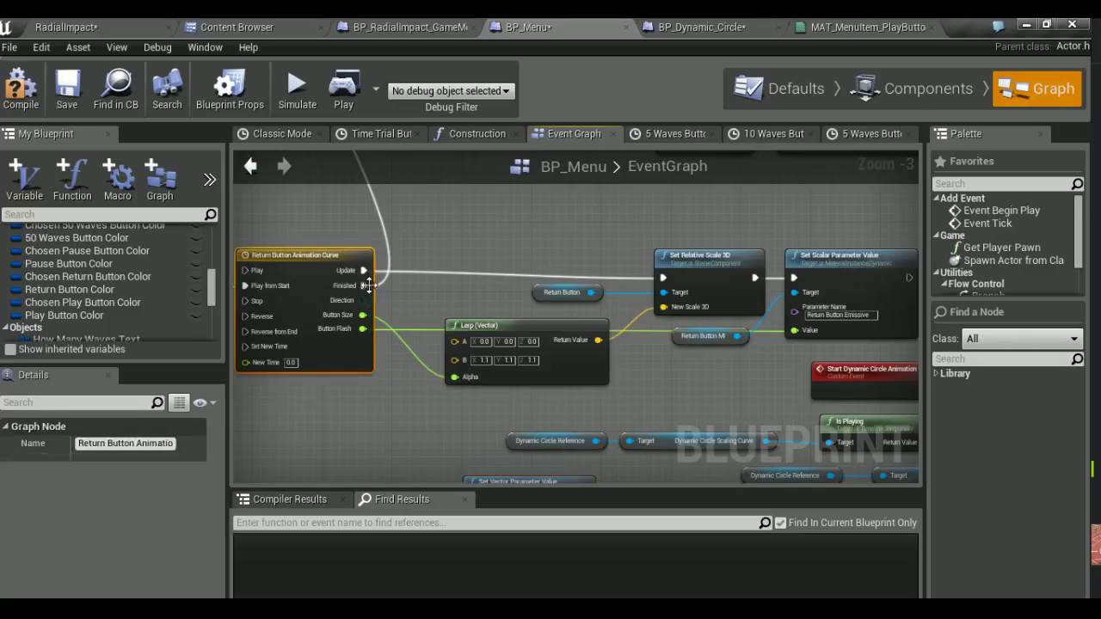
{"action": "left_click_drag", "start_coordinate": [368, 285], "coordinate": [457, 465], "text": "ctrl"}
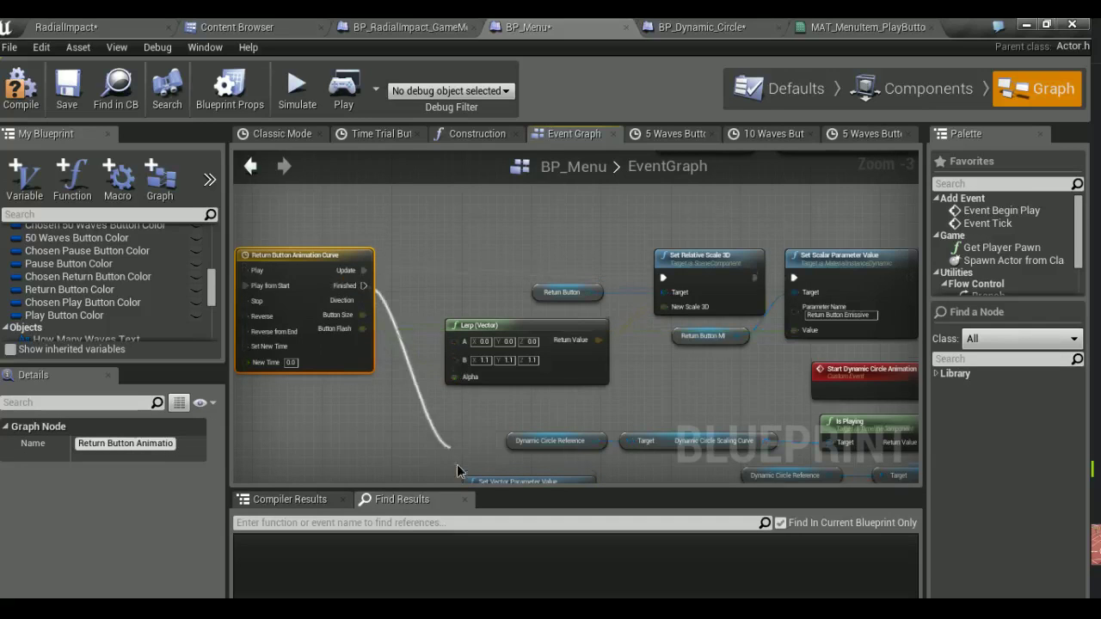
{"action": "left_click_drag", "start_coordinate": [456, 464], "coordinate": [340, 445], "text": "ctrl"}
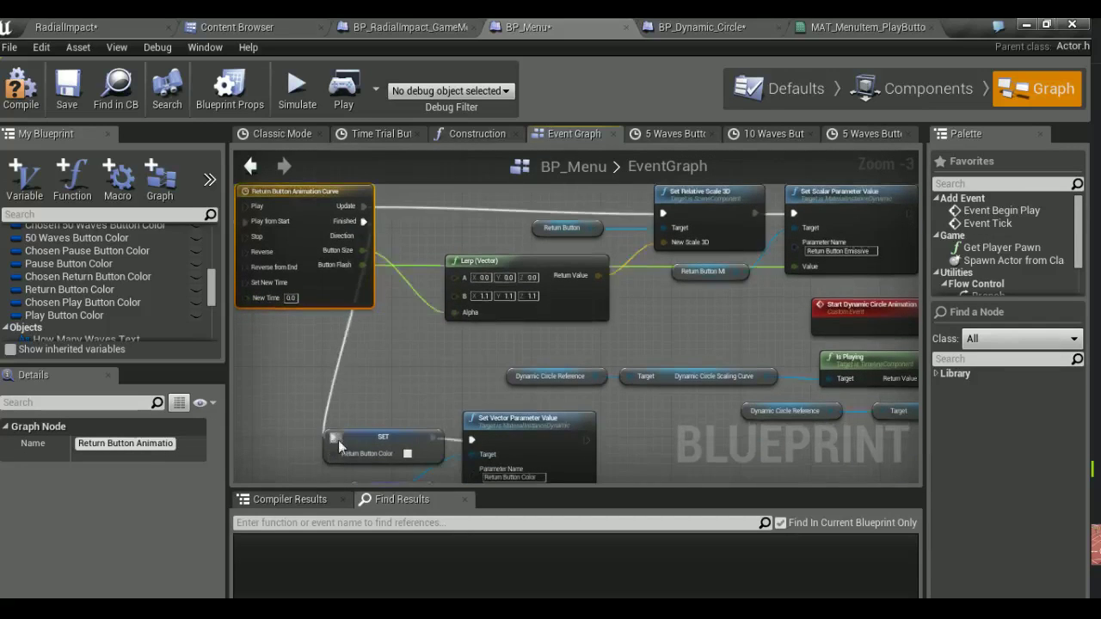
Reposition the Return Button Color setter nodes in the event graph
{"action": "scroll", "coordinate": [344, 387], "scroll_direction": "down", "scroll_amount": 4}
{"action": "mouse_move", "coordinate": [370, 368]}
{"action": "left_mouse_down"}
{"action": "mouse_move", "coordinate": [529, 378]}
{"action": "mouse_move", "coordinate": [582, 394]}
{"action": "mouse_move", "coordinate": [272, 144]}
{"action": "left_mouse_up"}
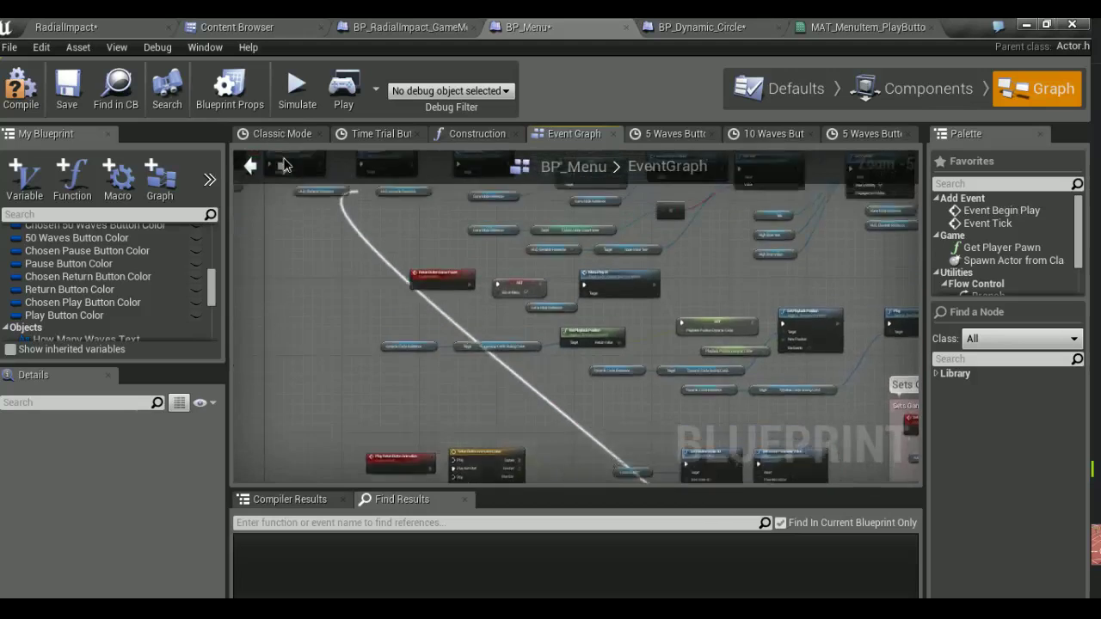
{"action": "mouse_move", "coordinate": [272, 145]}
{"action": "left_mouse_down"}
{"action": "mouse_move", "coordinate": [401, 365]}
{"action": "mouse_move", "coordinate": [493, 484]}
{"action": "mouse_move", "coordinate": [488, 194]}
{"action": "left_mouse_up"}
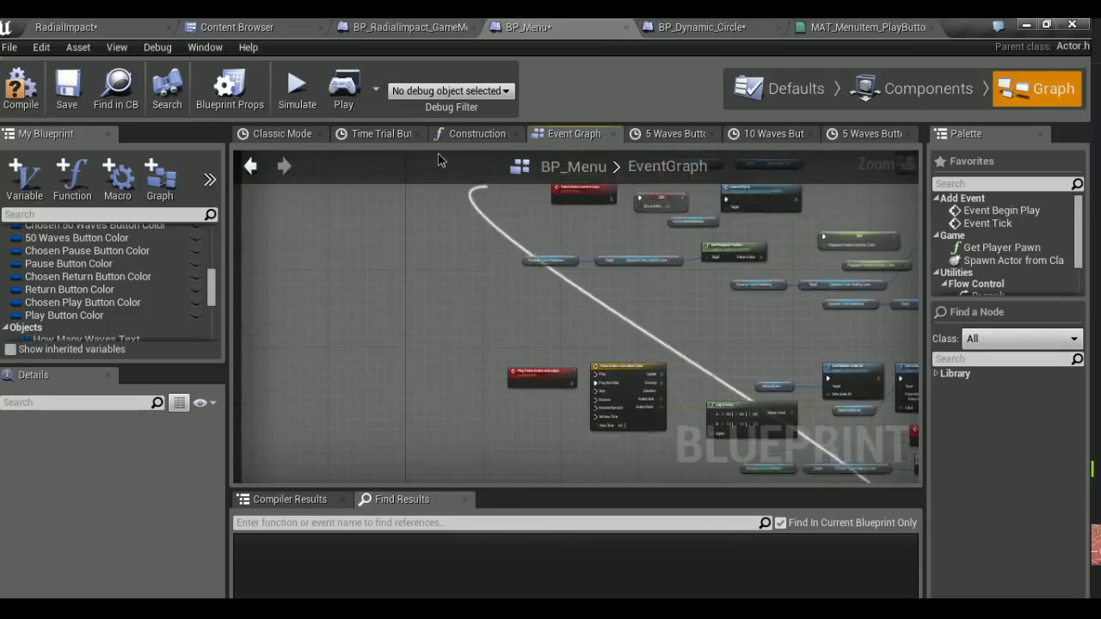
{"action": "mouse_move", "coordinate": [489, 194]}
{"action": "left_mouse_down"}
{"action": "mouse_move", "coordinate": [510, 145]}
{"action": "mouse_move", "coordinate": [400, 168]}
{"action": "left_mouse_up"}
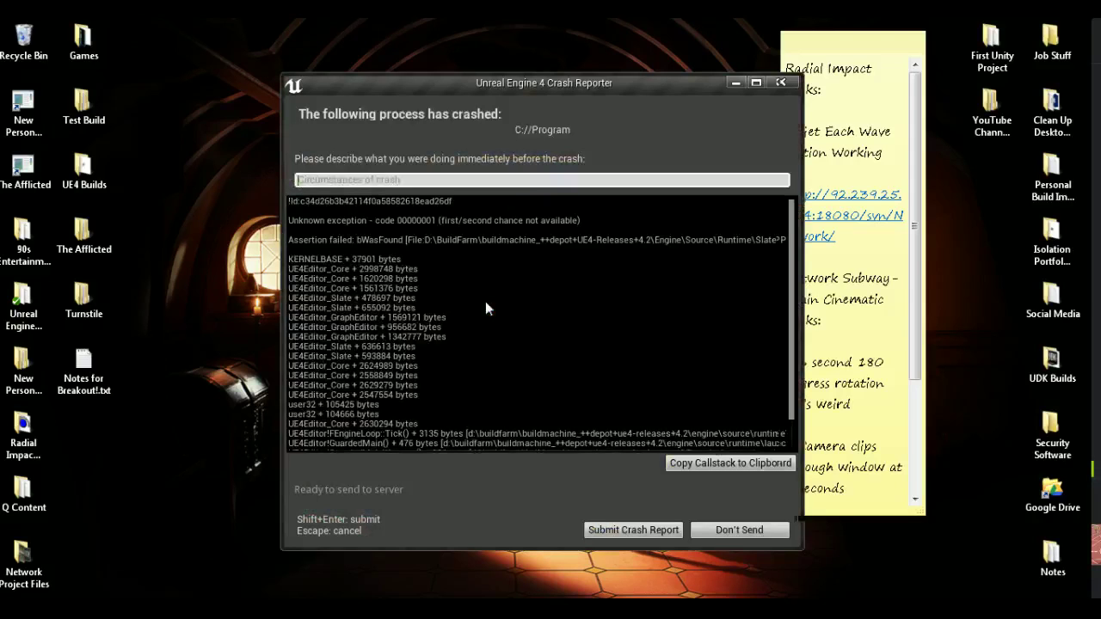
Close the Crash Reporter with Don't Send
{"action": "scroll", "coordinate": [488, 312], "scroll_direction": "down", "scroll_amount": 2}
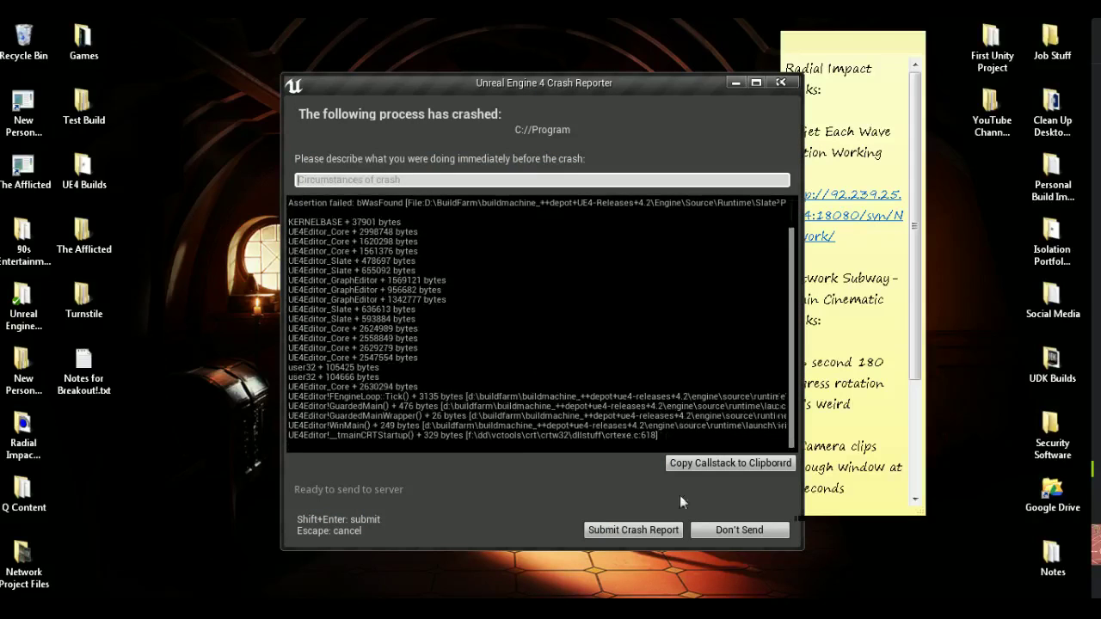
{"action": "left_click", "coordinate": [701, 530]}
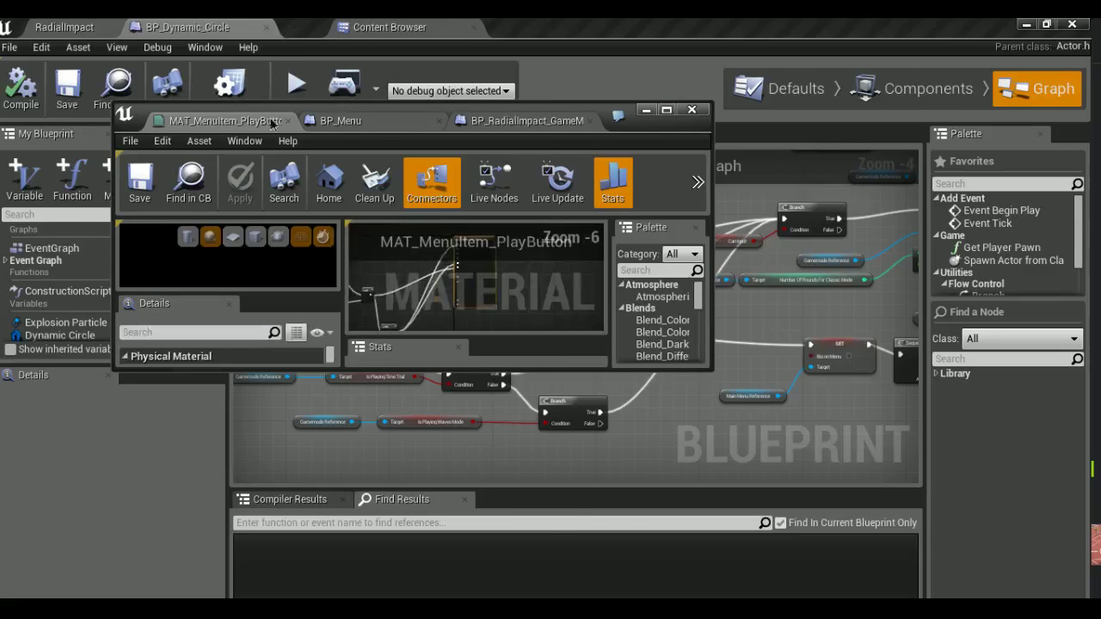
Close the BP_Dynamic_Circle and MAT_MenuItem_PlayButton tabs, then dock BP_Menu and BP_RadialImpact_GameMode
{"action": "left_click", "coordinate": [231, 121]}
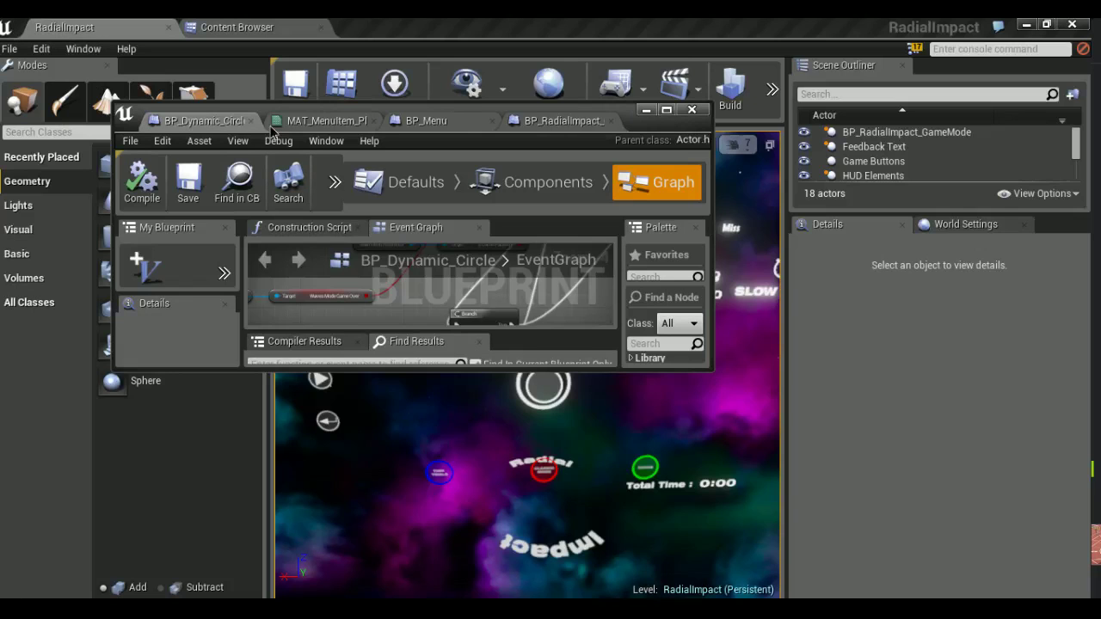
{"action": "left_click", "coordinate": [250, 121]}
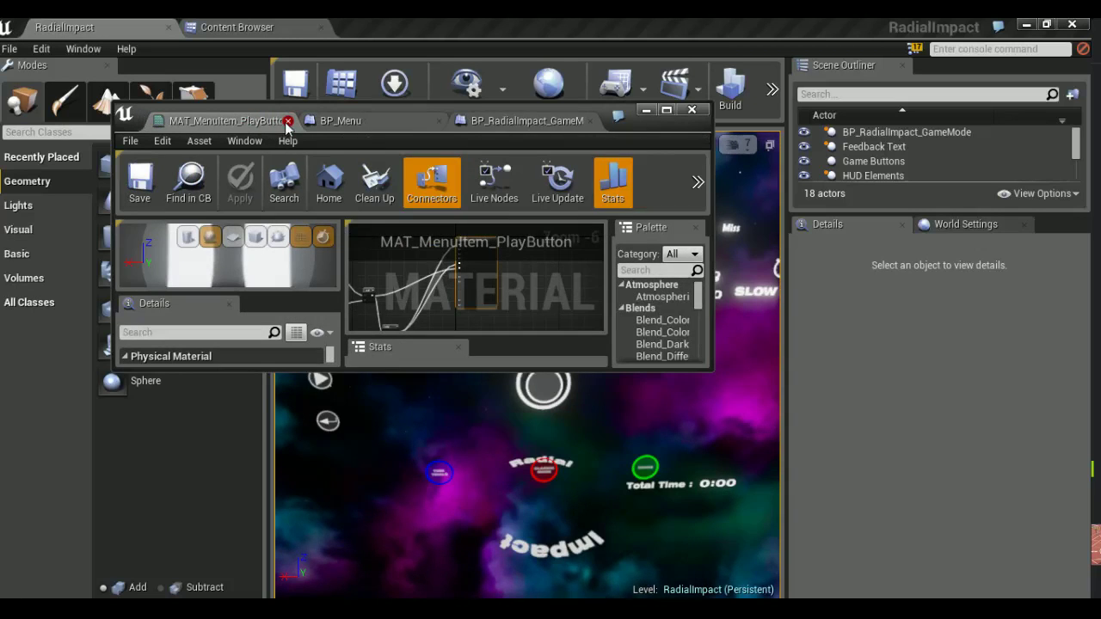
{"action": "left_click", "coordinate": [288, 120]}
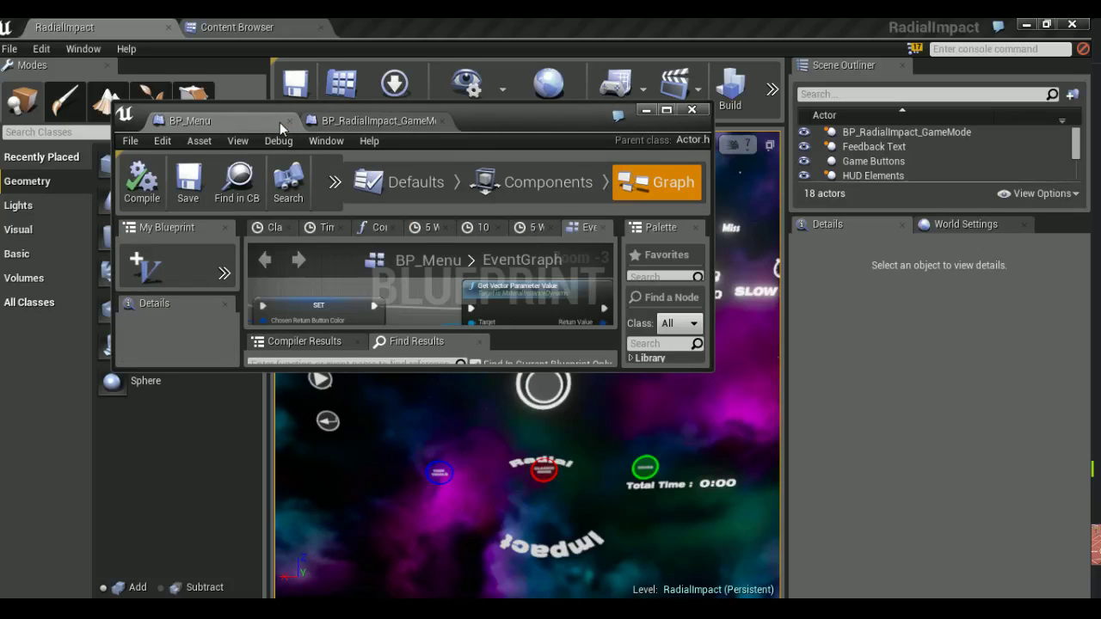
{"action": "left_click_drag", "start_coordinate": [240, 120], "coordinate": [328, 45]}
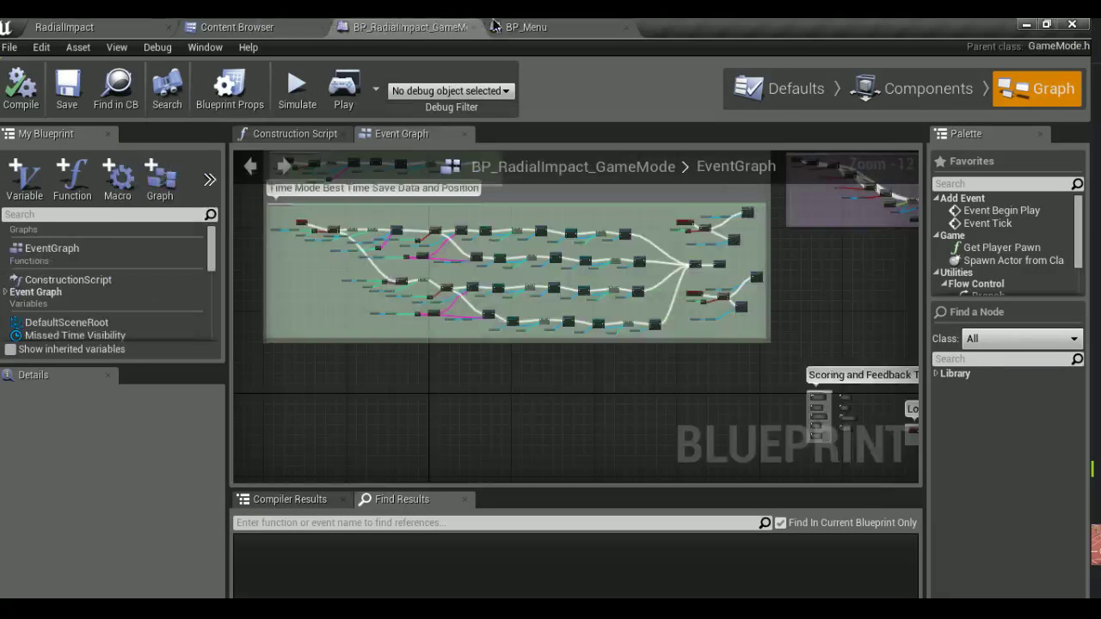
{"action": "left_click_drag", "start_coordinate": [250, 122], "coordinate": [467, 27]}
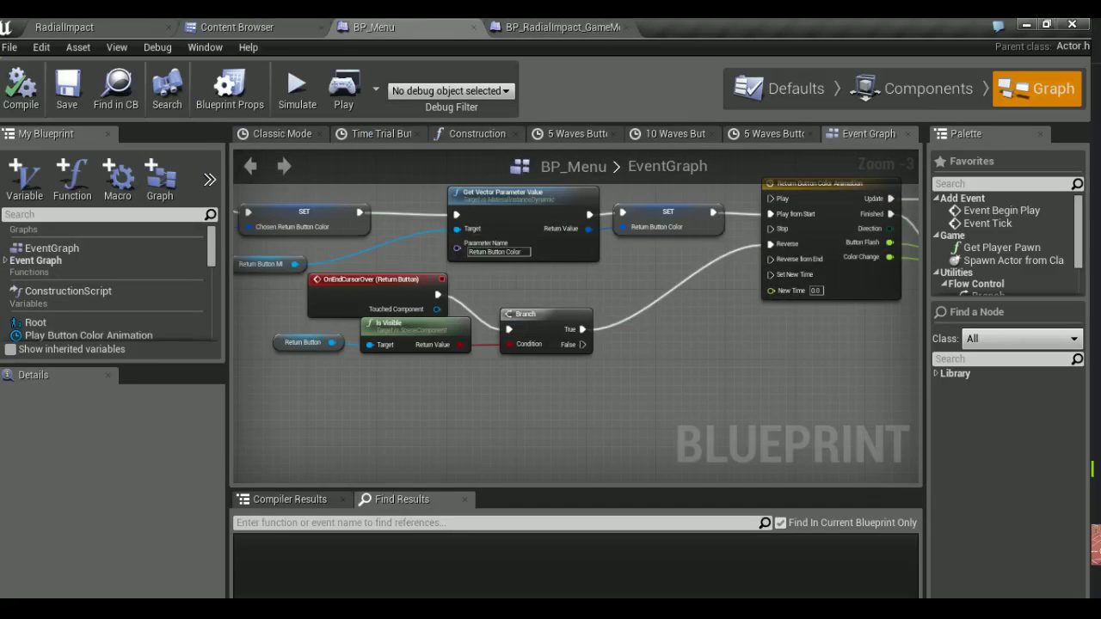
Select the SET and Set Vector Parameter Value nodes, then undo and redo the timeline wiring
{"action": "right_click_drag", "start_coordinate": [513, 292], "coordinate": [498, 336]}
{"action": "scroll", "coordinate": [500, 338], "scroll_direction": "down", "scroll_amount": 5}
{"action": "scroll", "coordinate": [503, 342], "scroll_direction": "up", "scroll_amount": 6}
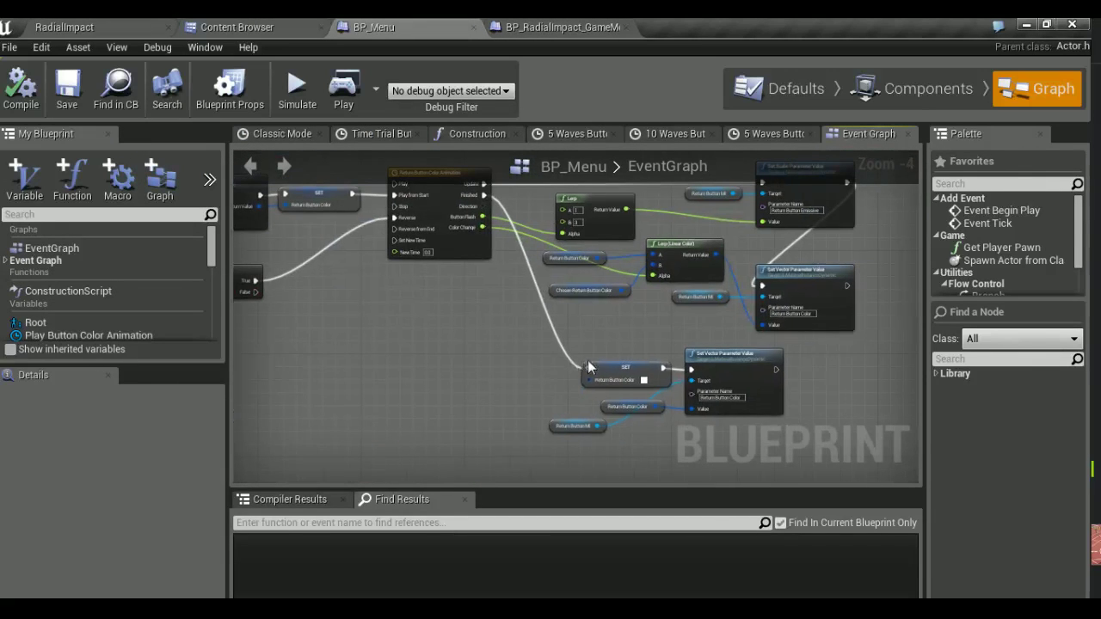
{"action": "left_click_drag", "start_coordinate": [547, 352], "coordinate": [715, 433]}
{"action": "scroll", "coordinate": [363, 334], "scroll_direction": "down", "scroll_amount": 8}
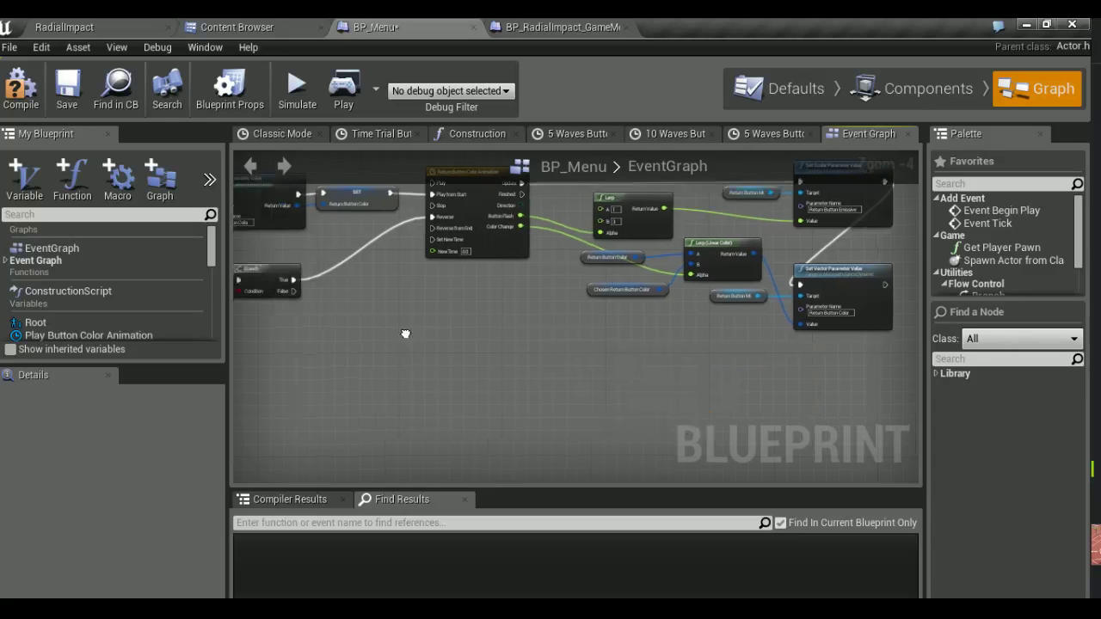
{"action": "right_click_drag", "start_coordinate": [744, 311], "coordinate": [756, 322]}
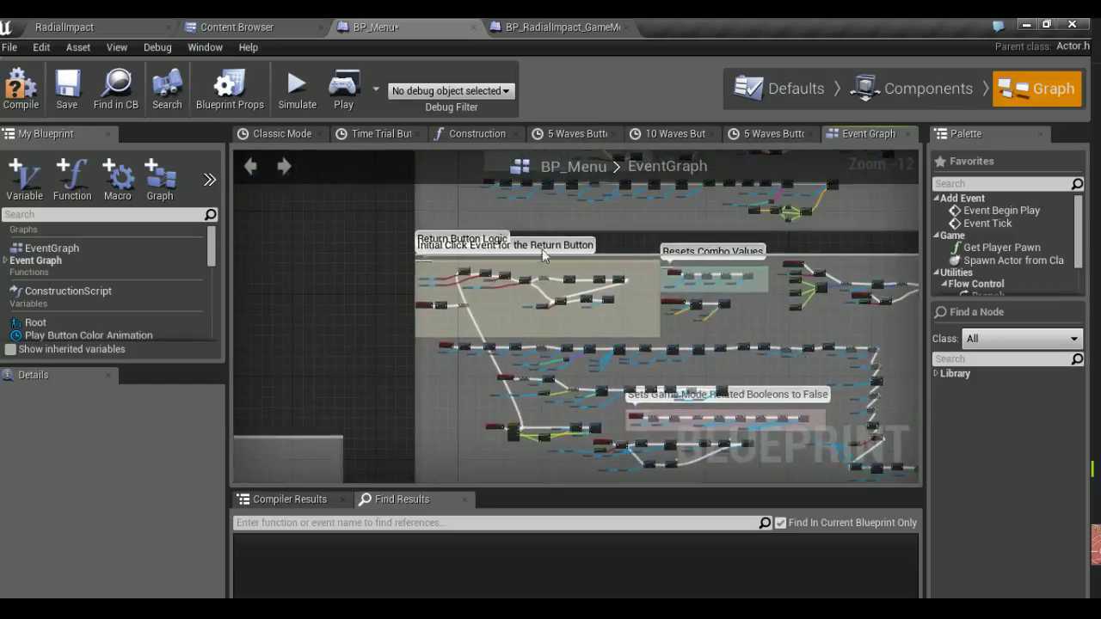
{"action": "scroll", "coordinate": [389, 315], "scroll_direction": "up", "scroll_amount": 7}
{"action": "scroll", "coordinate": [430, 305], "scroll_direction": "down", "scroll_amount": 6}
{"action": "scroll", "coordinate": [455, 296], "scroll_direction": "up", "scroll_amount": 2}
{"action": "scroll", "coordinate": [456, 296], "scroll_direction": "up", "scroll_amount": 4}
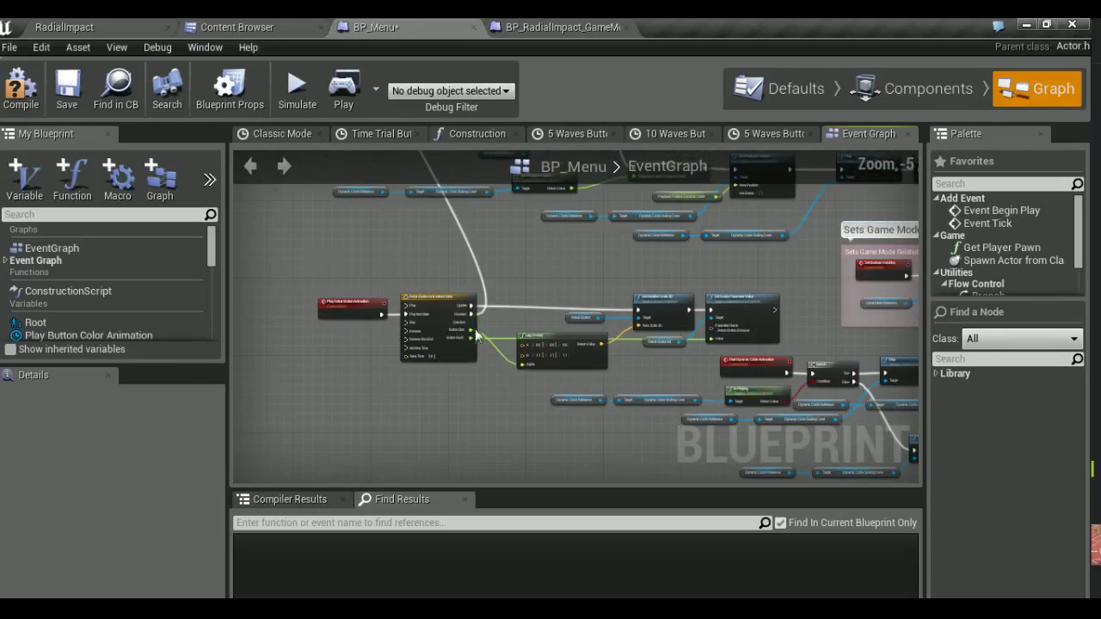
{"action": "key", "text": "ctrl+z"}
{"action": "key", "text": "ctrl+z"}
{"action": "key", "text": "ctrl+z"}
{"action": "key", "text": "ctrl+y"}
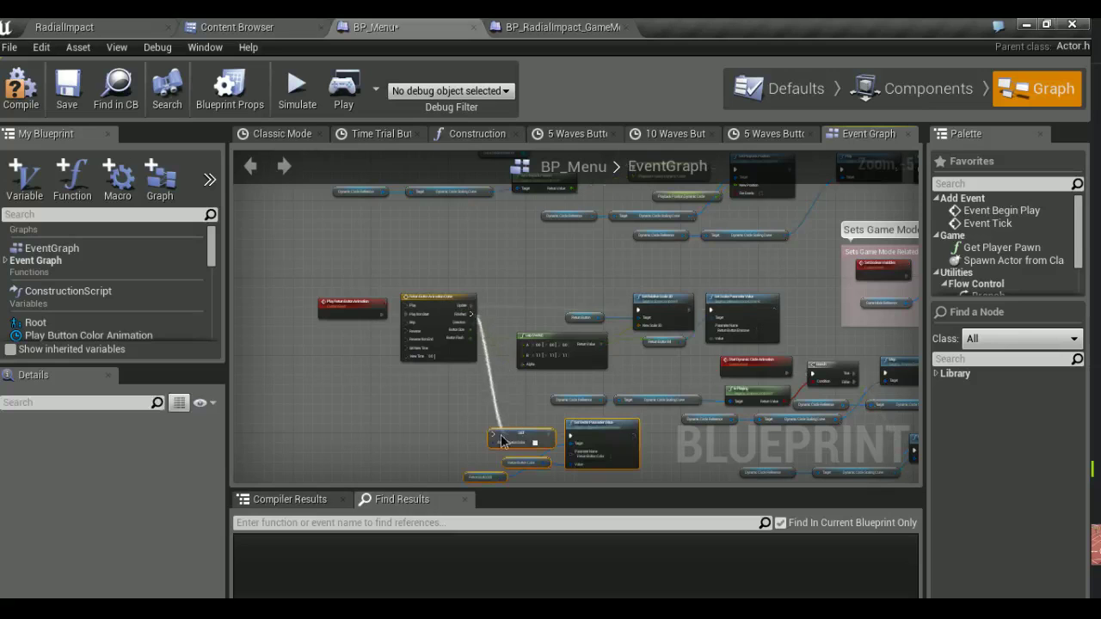
{"action": "key", "text": "ctrl+y"}
Draw a new wire from the SET node's output, then save all from the RadialImpact level
{"action": "left_click_drag", "start_coordinate": [633, 435], "coordinate": [367, 175]}
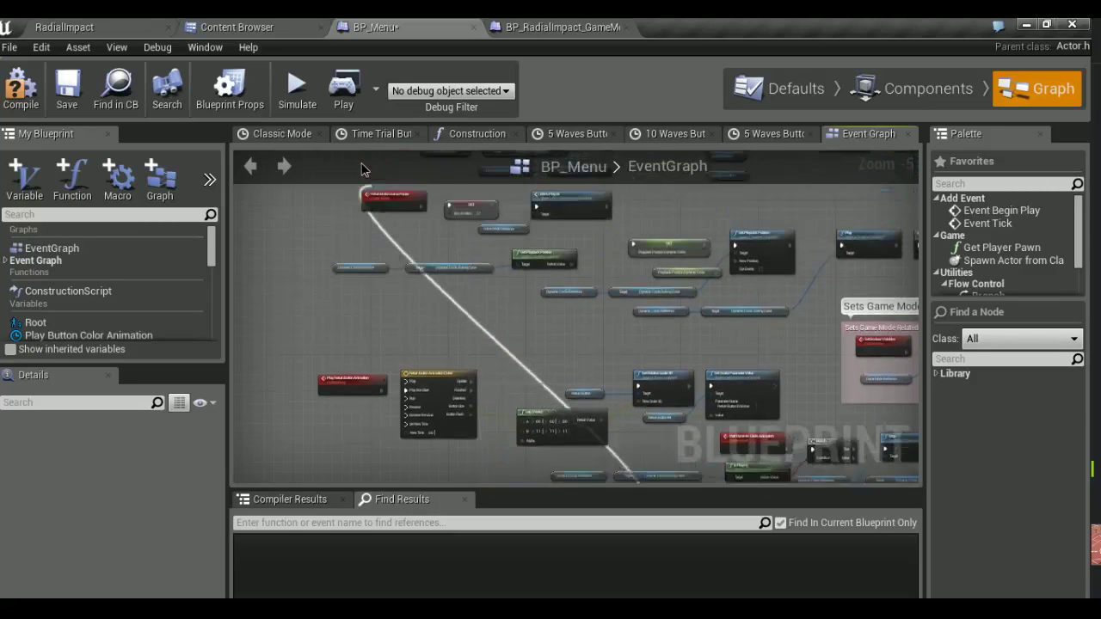
{"action": "left_click_drag", "start_coordinate": [366, 174], "coordinate": [258, 208]}
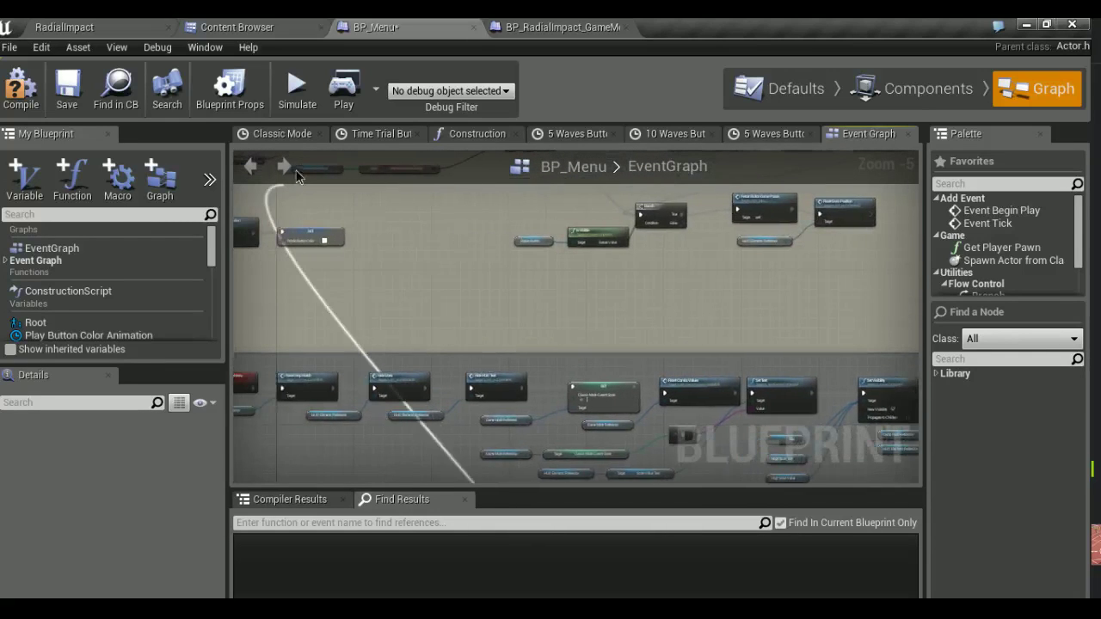
{"action": "left_click_drag", "start_coordinate": [258, 207], "coordinate": [282, 206]}
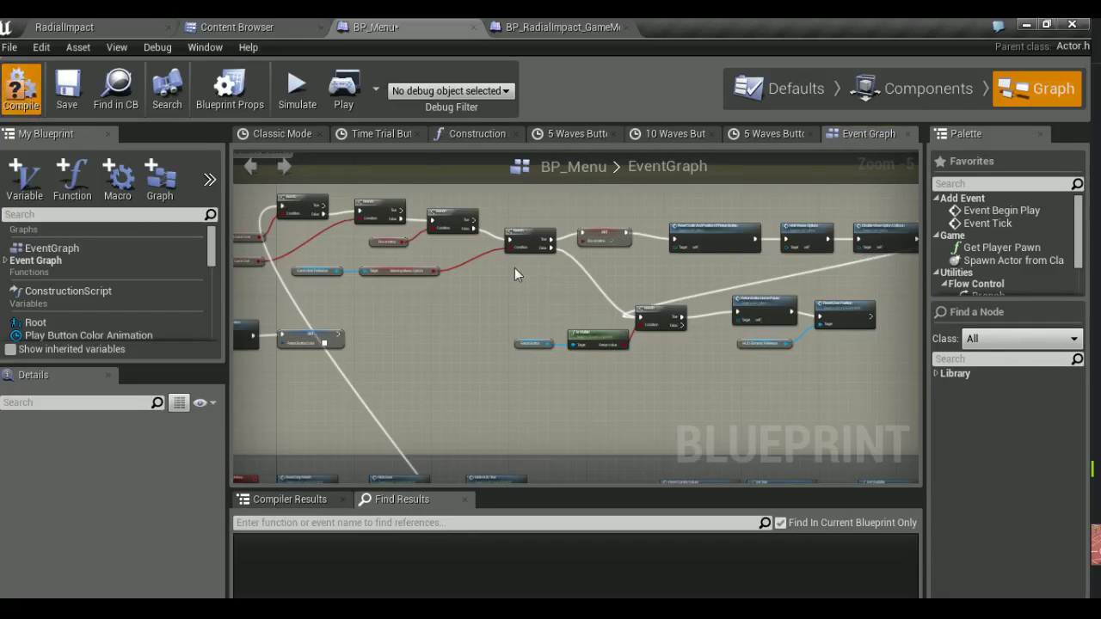
{"action": "left_click", "coordinate": [126, 19]}
{"action": "key", "text": "ctrl+shift+s"}
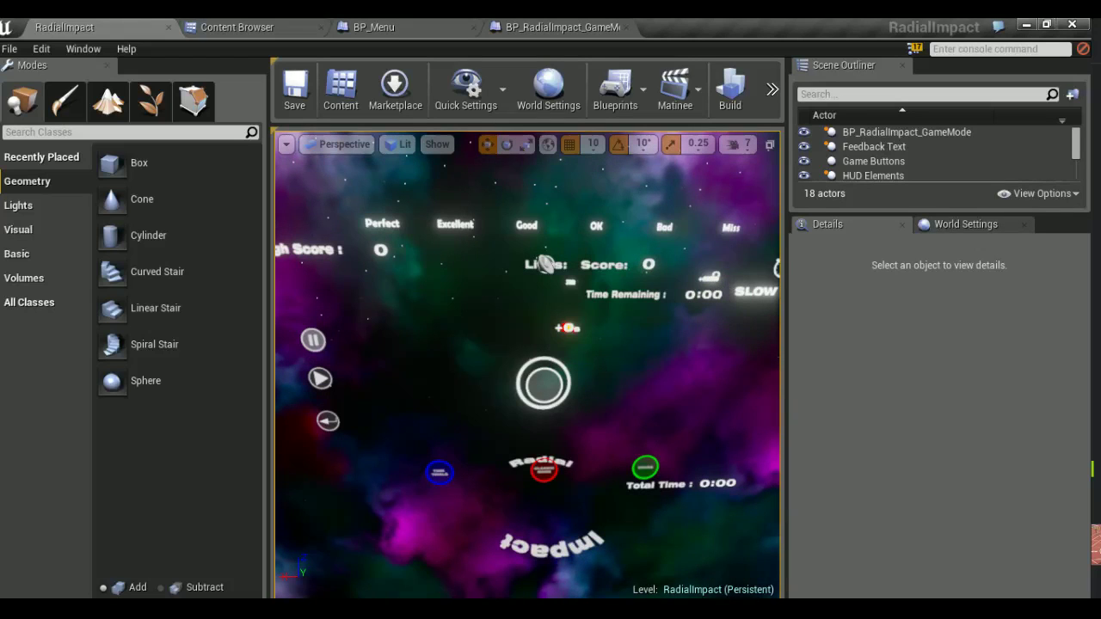
Test the back arrow from the waves screen, Classic Mode and Time Trials, then close the preview
{"action": "scroll", "coordinate": [527, 366], "scroll_direction": "down", "scroll_amount": 5}
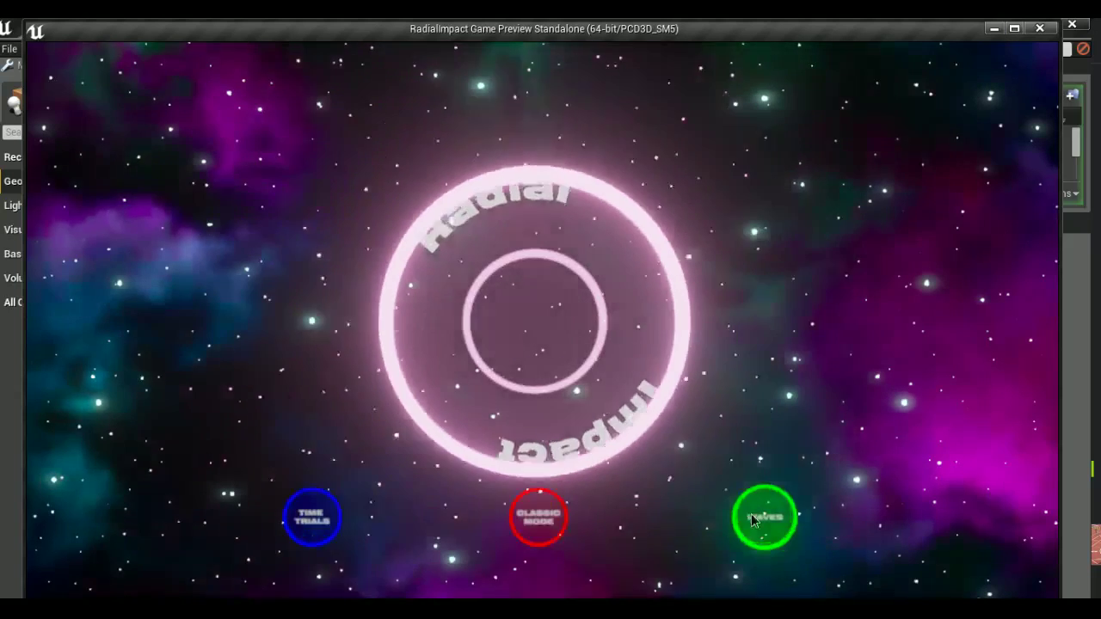
{"action": "left_click", "coordinate": [764, 519]}
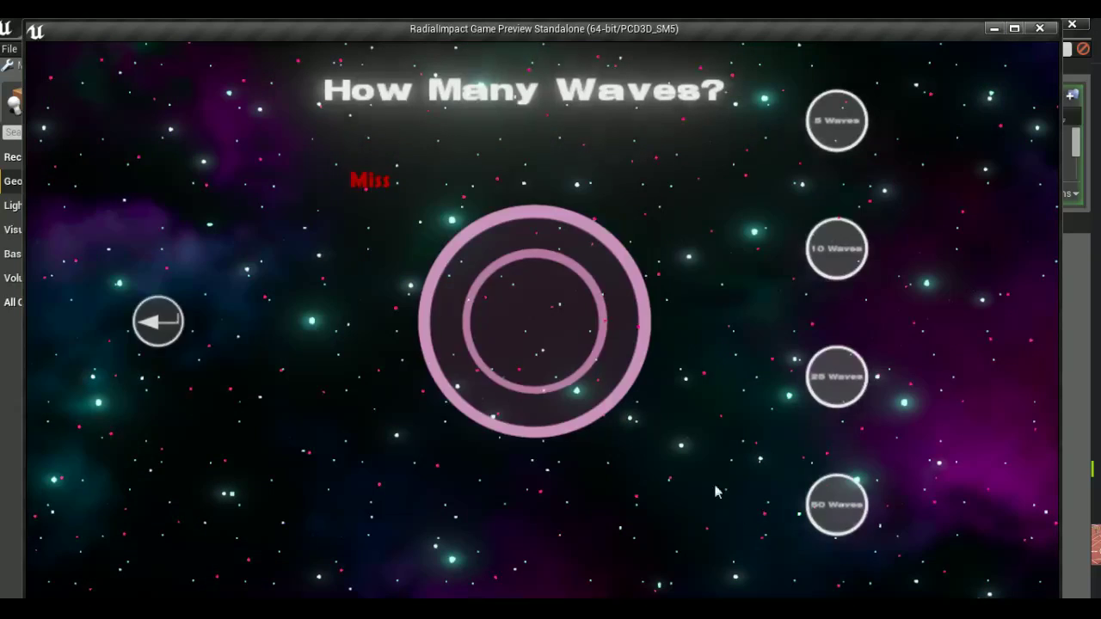
{"action": "left_click", "coordinate": [153, 332]}
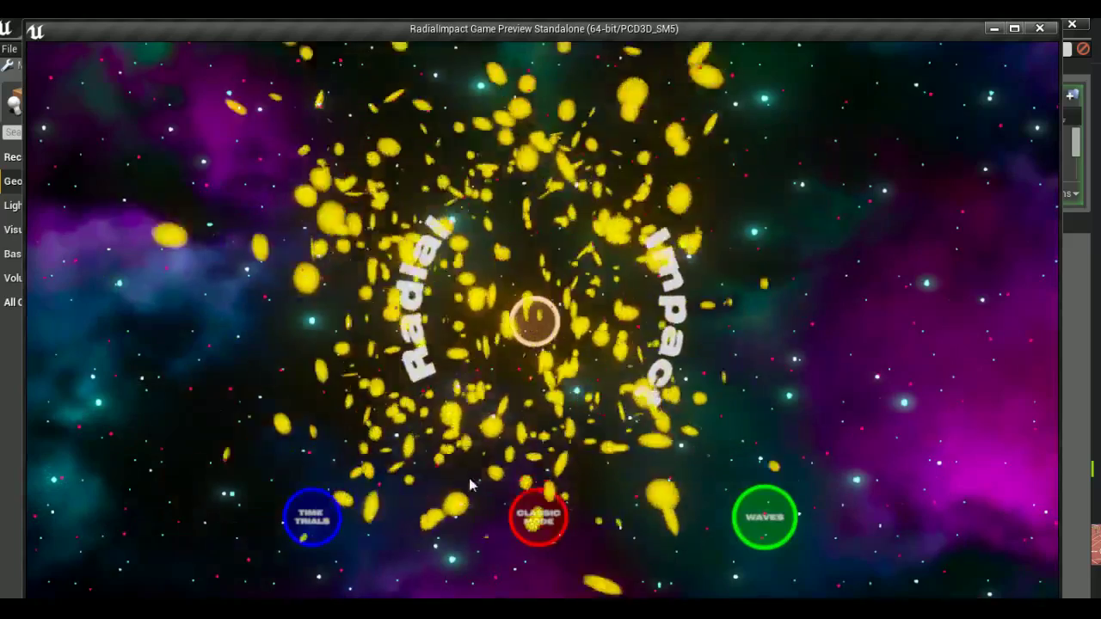
{"action": "left_click", "coordinate": [531, 526]}
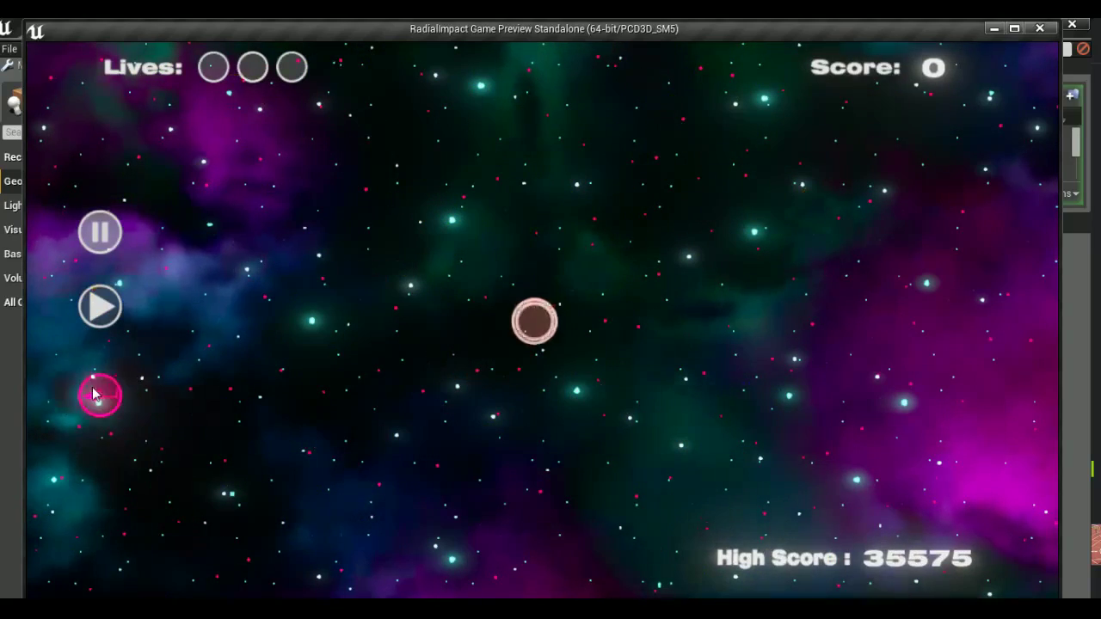
{"action": "left_click", "coordinate": [97, 394]}
{"action": "left_click", "coordinate": [327, 521]}
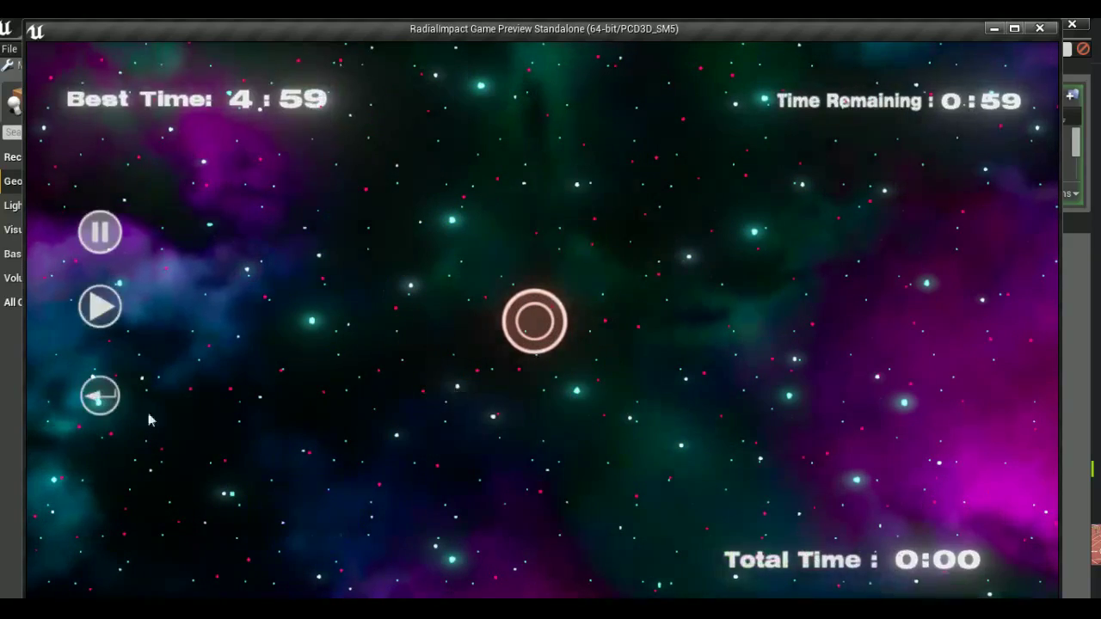
{"action": "left_click", "coordinate": [115, 404]}
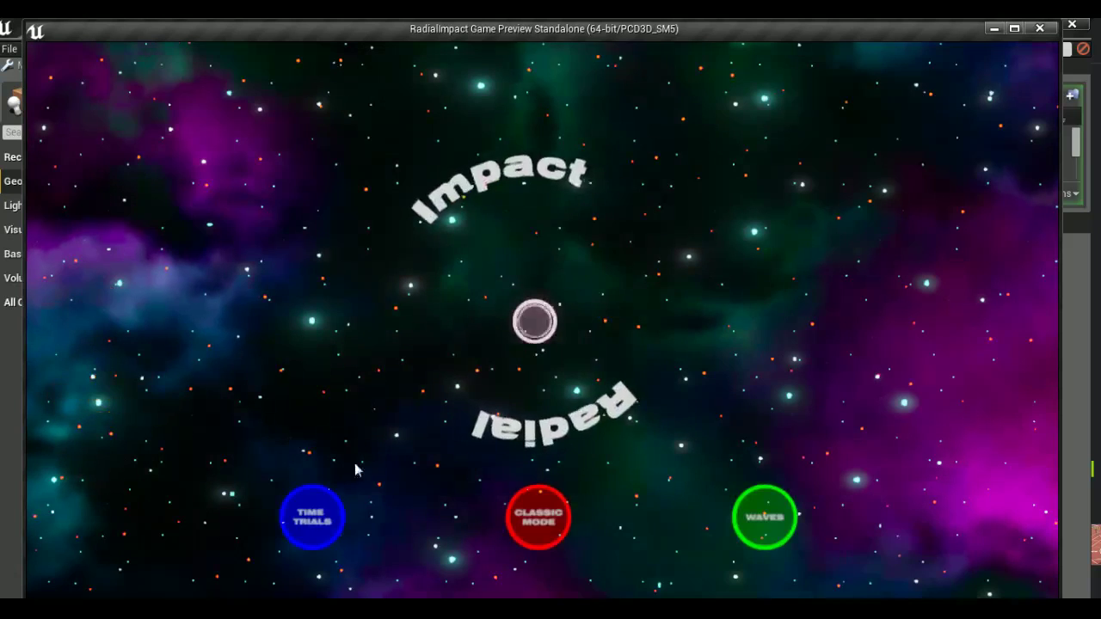
{"action": "left_click", "coordinate": [538, 518]}
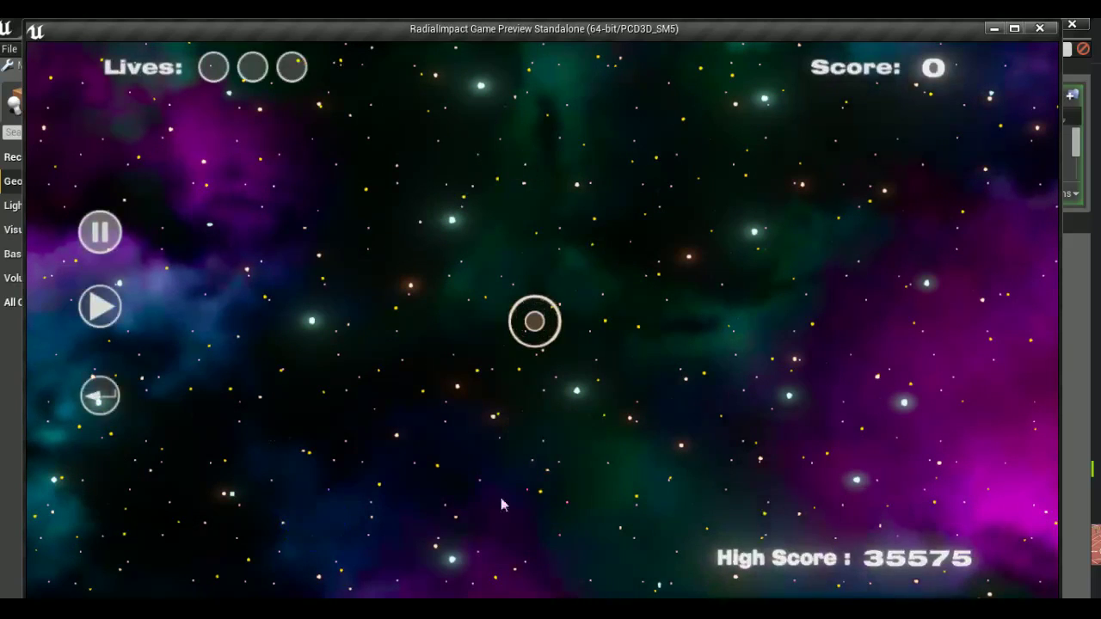
{"action": "left_click", "coordinate": [108, 394]}
{"action": "left_click", "coordinate": [764, 516]}
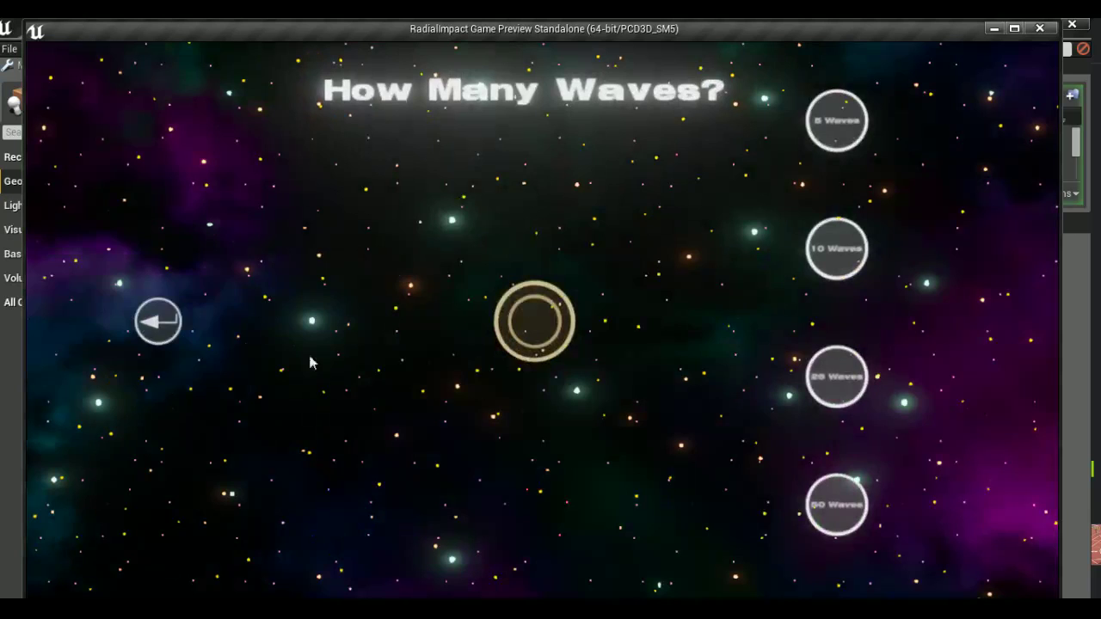
{"action": "left_click", "coordinate": [157, 323]}
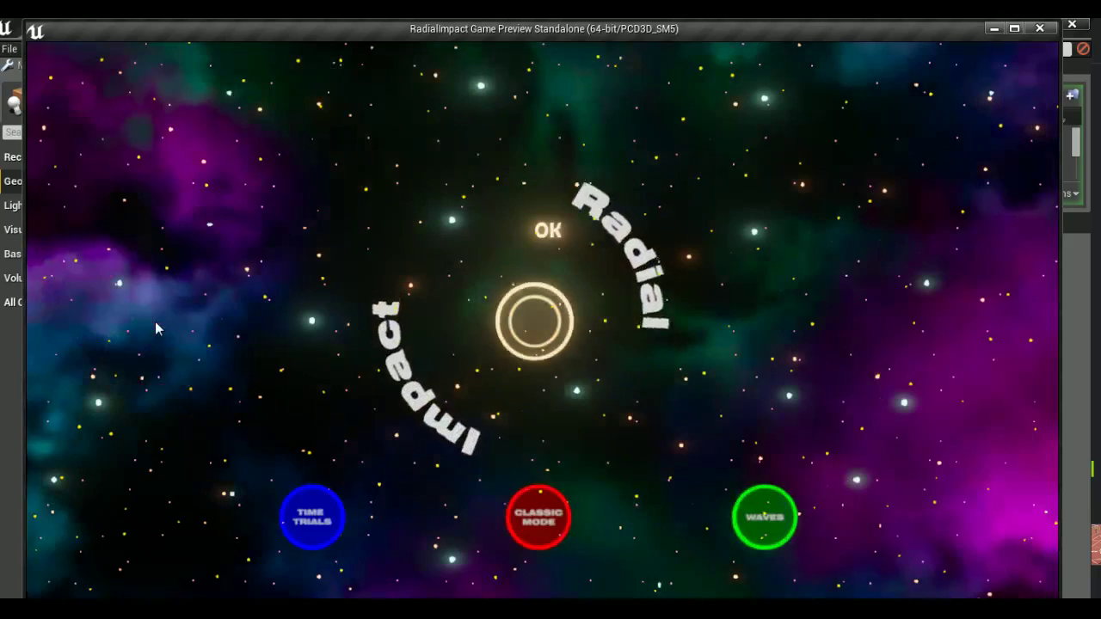
{"action": "key", "text": "Escape"}
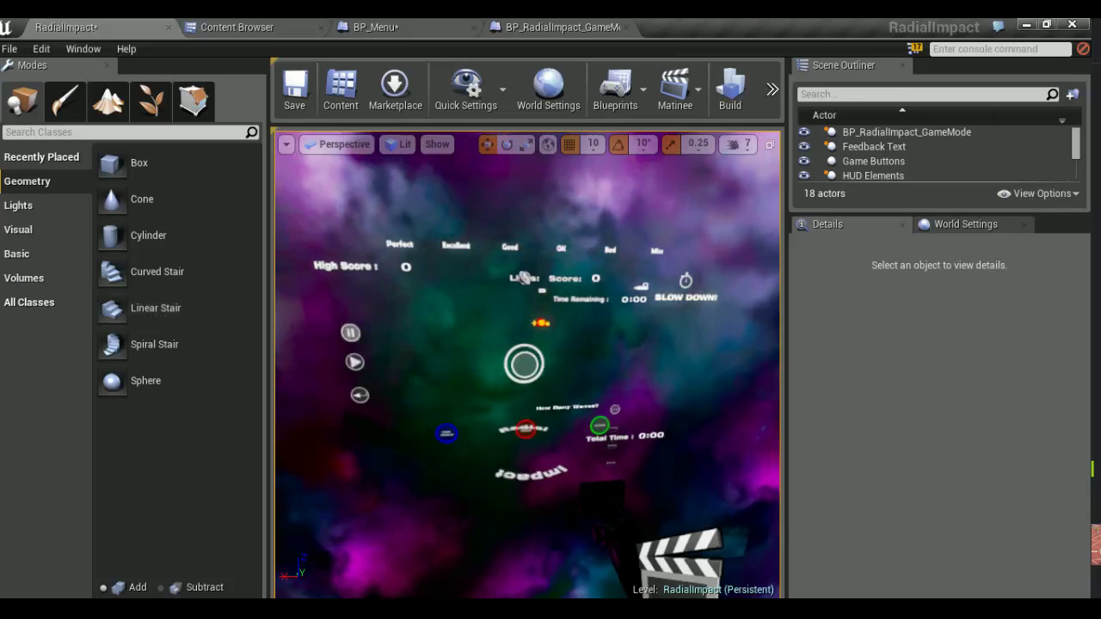
Navigate BP_Menu's event graph to the return button click event and its Disable Wave Option Collision node
{"action": "left_click", "coordinate": [436, 25]}
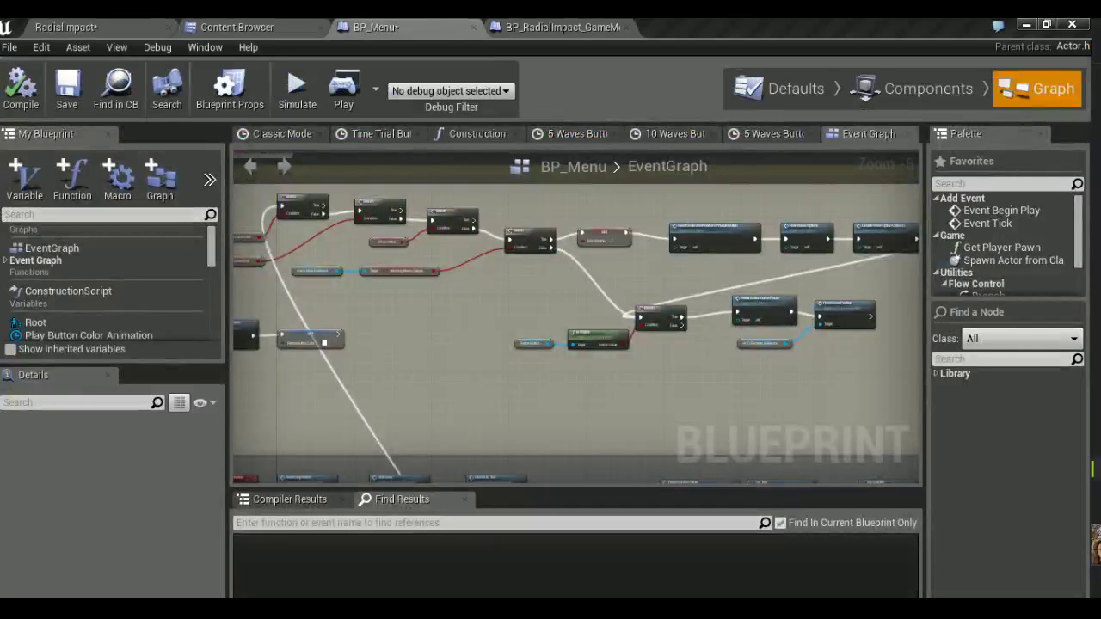
{"action": "scroll", "coordinate": [659, 414], "scroll_direction": "down", "scroll_amount": 7}
{"action": "right_click_drag", "start_coordinate": [630, 408], "coordinate": [627, 349]}
{"action": "scroll", "coordinate": [627, 348], "scroll_direction": "up", "scroll_amount": 2}
{"action": "scroll", "coordinate": [616, 343], "scroll_direction": "up", "scroll_amount": 4}
{"action": "scroll", "coordinate": [674, 343], "scroll_direction": "up", "scroll_amount": 3}
{"action": "scroll", "coordinate": [596, 422], "scroll_direction": "down", "scroll_amount": 6}
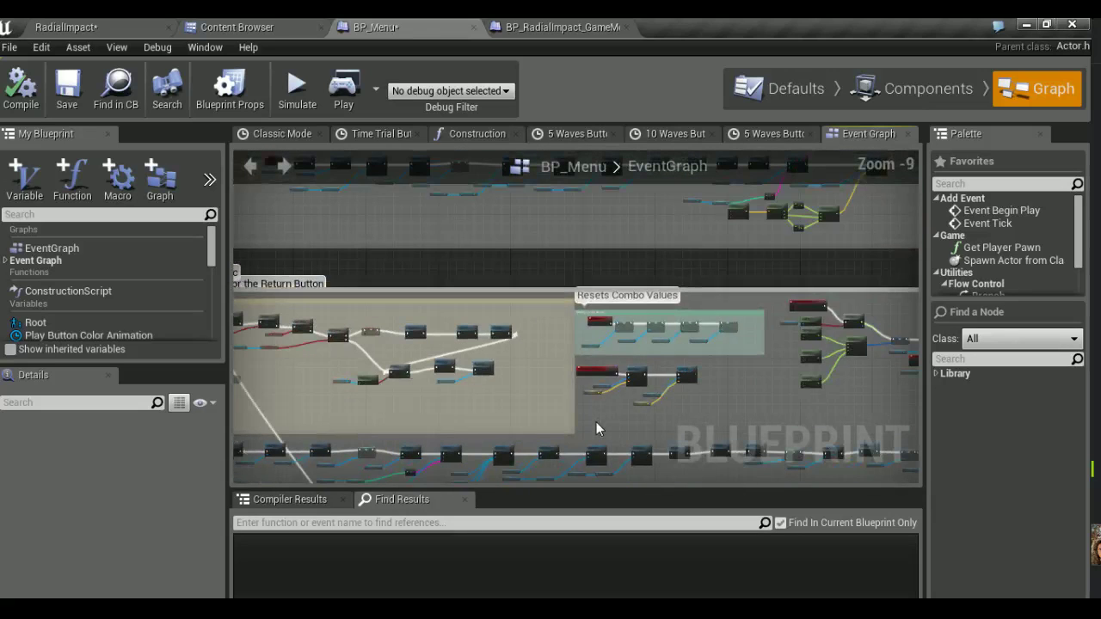
{"action": "mouse_move", "coordinate": [596, 423]}
{"action": "right_mouse_down"}
{"action": "mouse_move", "coordinate": [625, 211]}
{"action": "mouse_move", "coordinate": [701, 176]}
{"action": "right_mouse_up"}
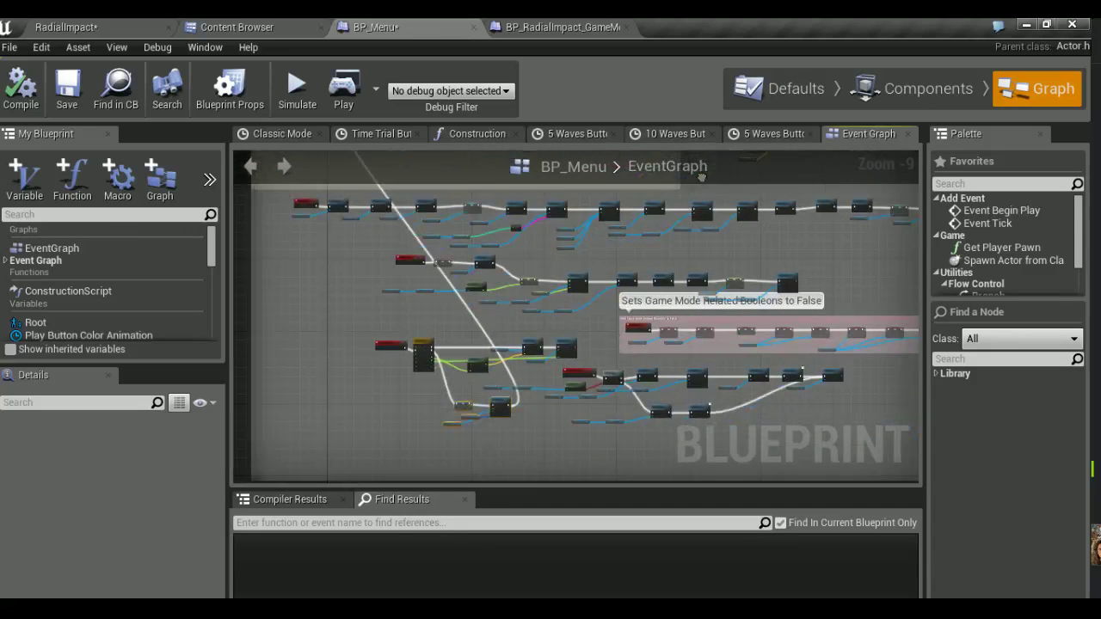
{"action": "scroll", "coordinate": [430, 402], "scroll_direction": "up", "scroll_amount": 3}
{"action": "scroll", "coordinate": [441, 382], "scroll_direction": "up", "scroll_amount": 1}
{"action": "mouse_move", "coordinate": [441, 382]}
{"action": "right_mouse_down"}
{"action": "mouse_move", "coordinate": [480, 362]}
{"action": "mouse_move", "coordinate": [447, 453]}
{"action": "mouse_move", "coordinate": [480, 432]}
{"action": "right_mouse_up"}
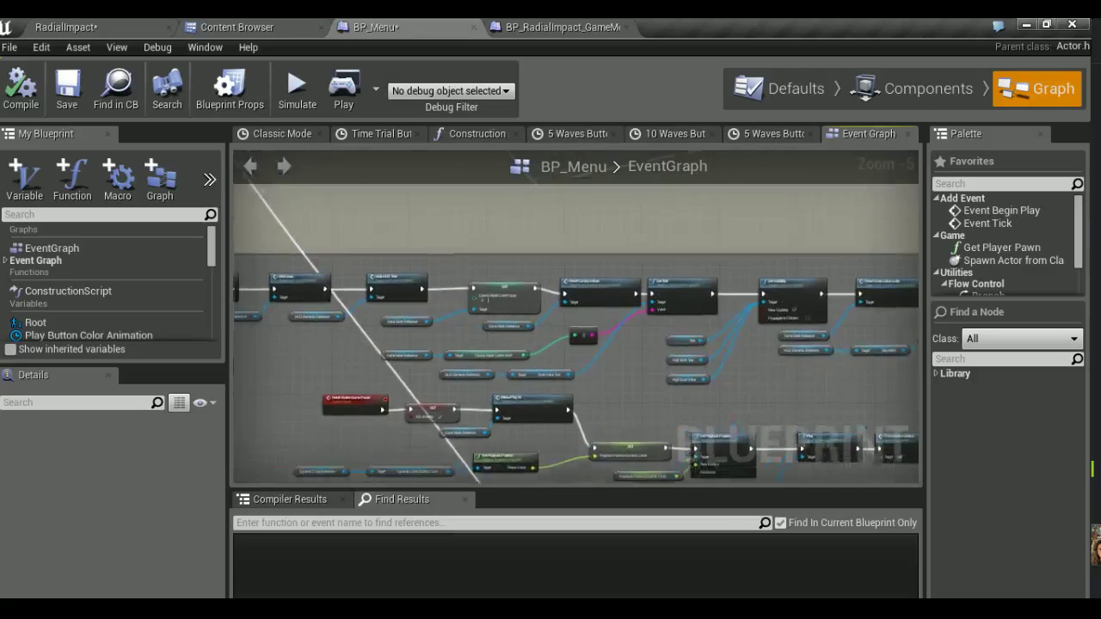
{"action": "scroll", "coordinate": [481, 432], "scroll_direction": "up", "scroll_amount": 2}
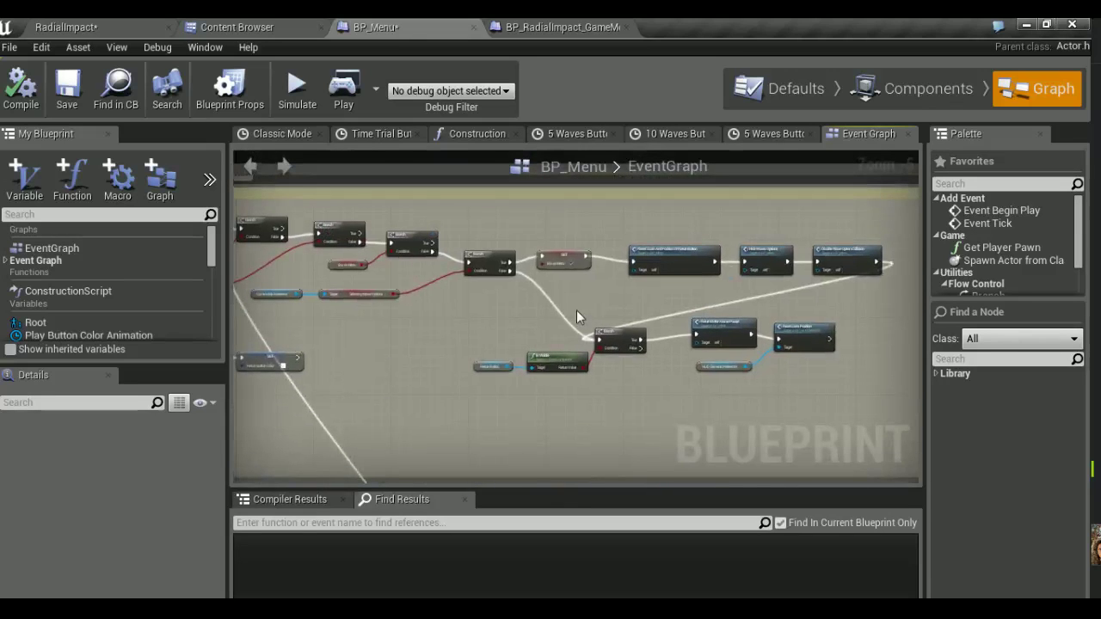
{"action": "right_click_drag", "start_coordinate": [577, 310], "coordinate": [513, 302]}
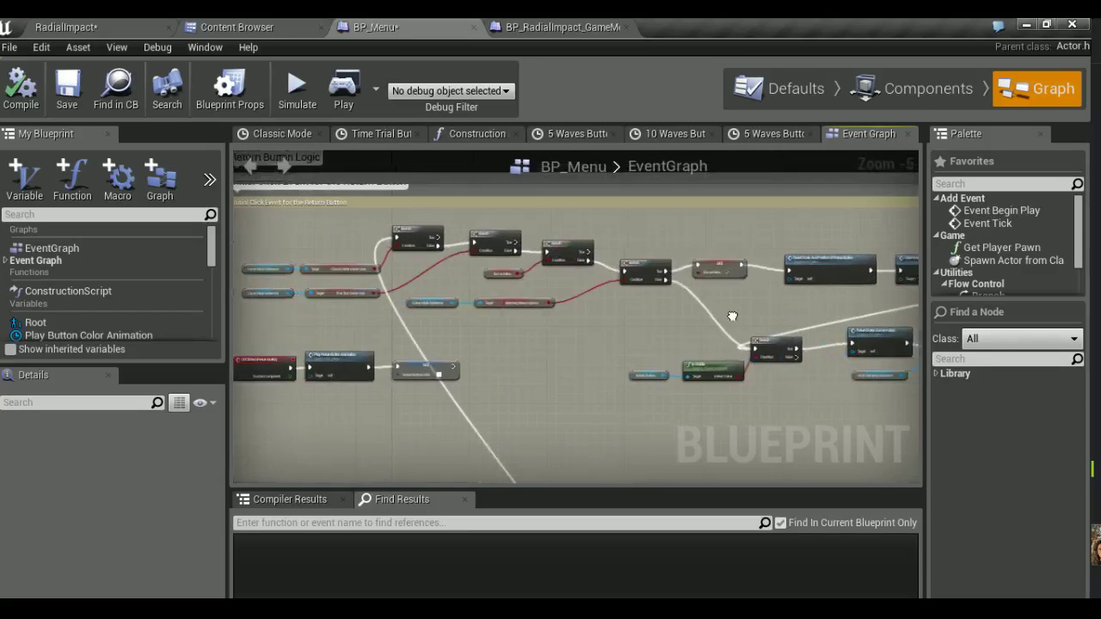
{"action": "scroll", "coordinate": [536, 287], "scroll_direction": "up", "scroll_amount": 1}
{"action": "scroll", "coordinate": [537, 288], "scroll_direction": "up", "scroll_amount": 1}
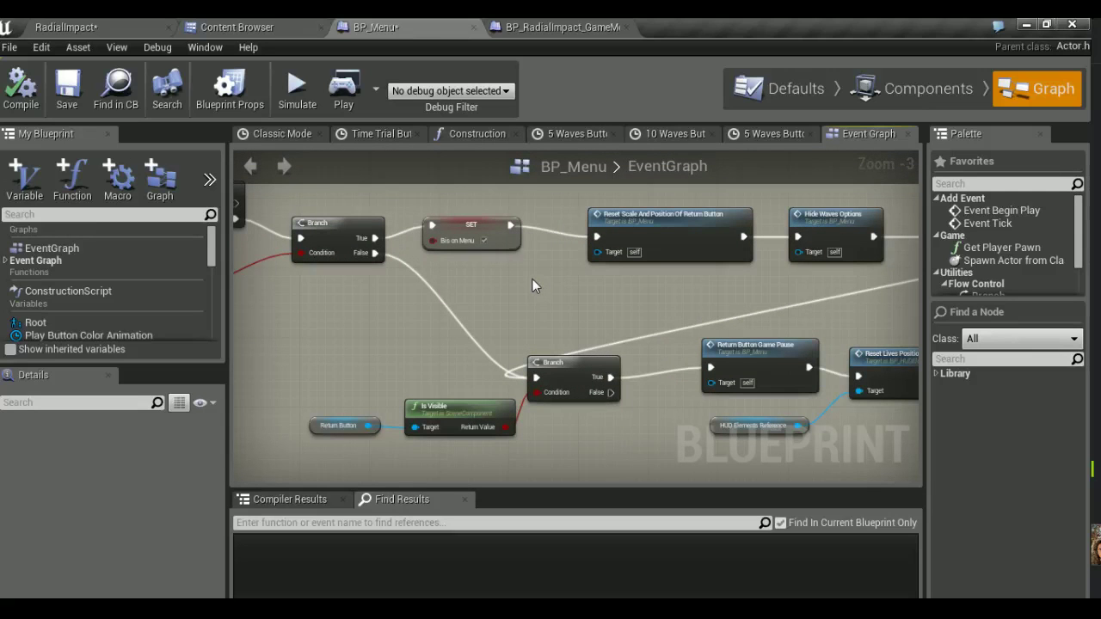
{"action": "right_click_drag", "start_coordinate": [532, 279], "coordinate": [912, 322]}
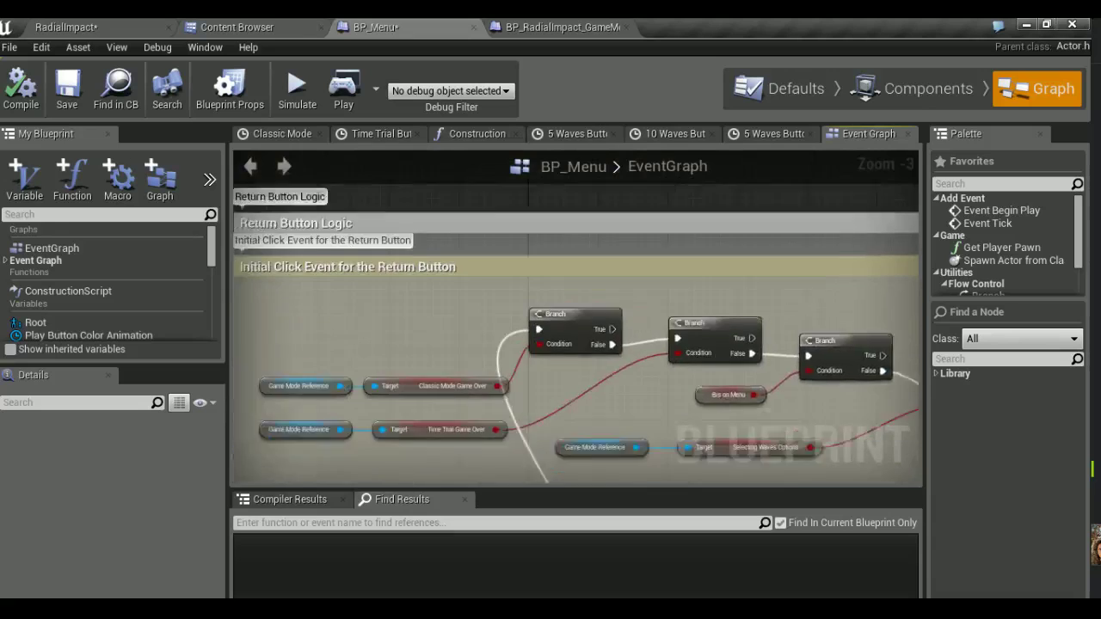
{"action": "mouse_move", "coordinate": [912, 327]}
{"action": "right_mouse_down"}
{"action": "mouse_move", "coordinate": [628, 299]}
{"action": "mouse_move", "coordinate": [555, 310]}
{"action": "right_mouse_up"}
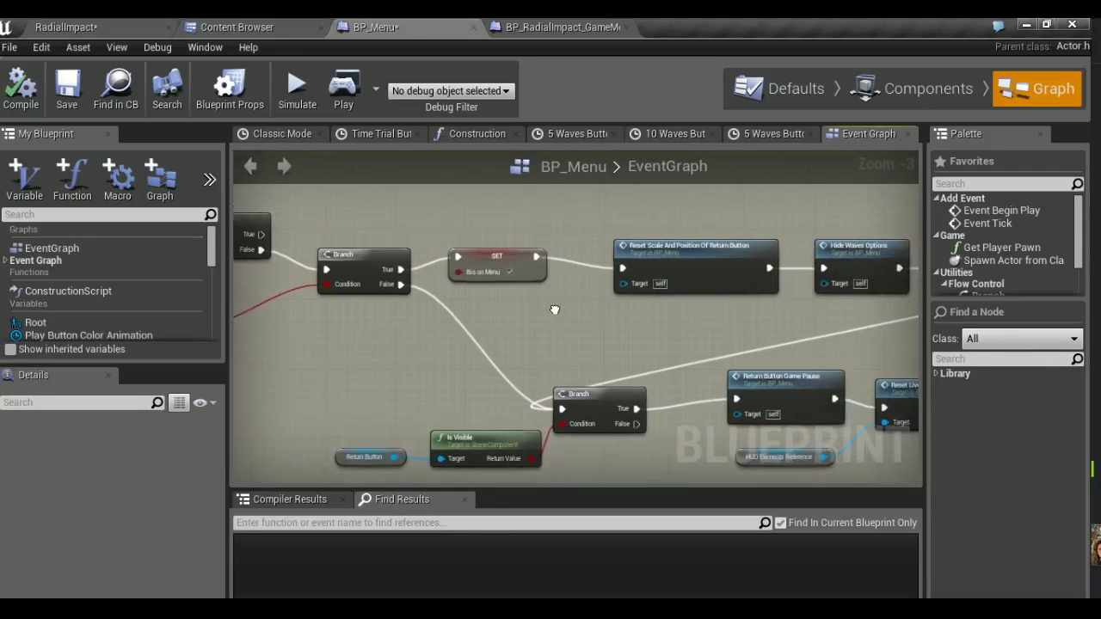
{"action": "right_click_drag", "start_coordinate": [568, 212], "coordinate": [452, 230]}
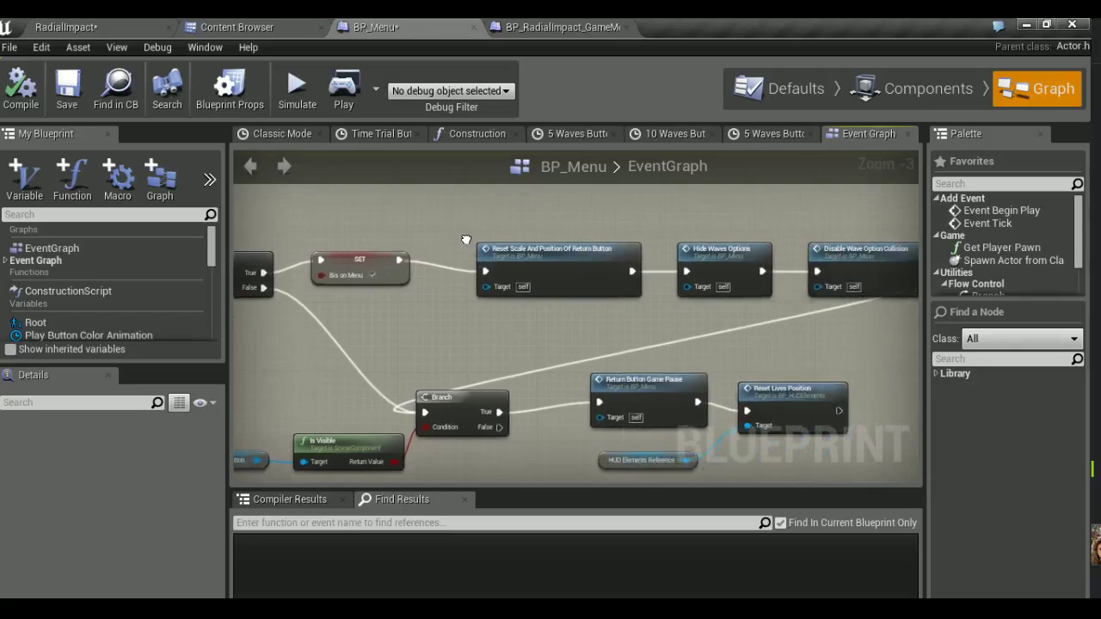
Box-select the reset, hide and collision nodes and nudge them up slightly
{"action": "left_click_drag", "start_coordinate": [454, 231], "coordinate": [870, 299]}
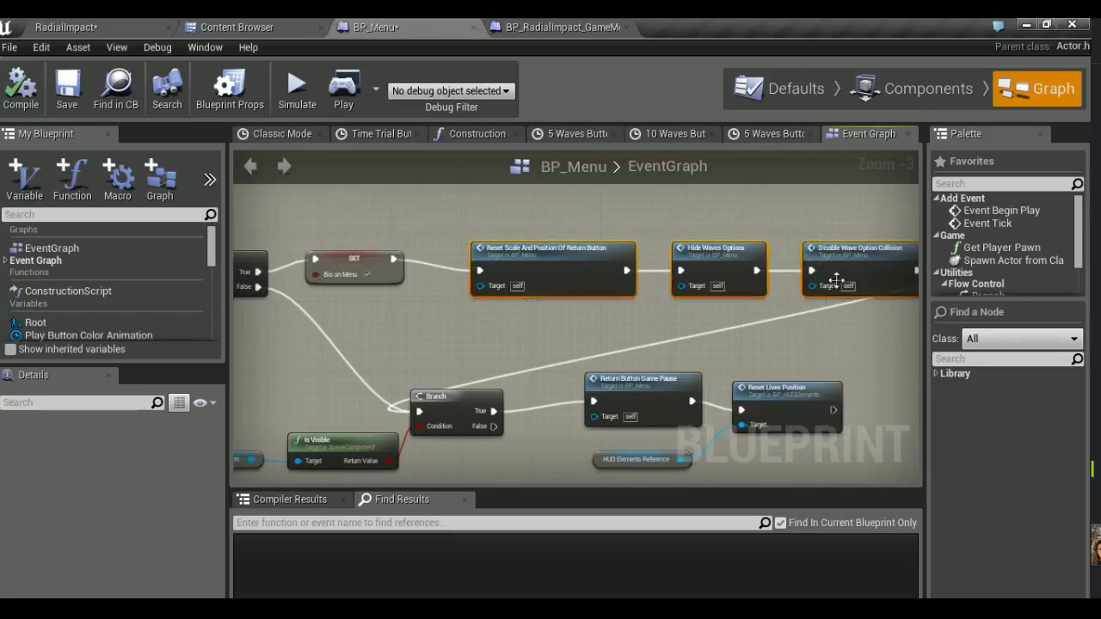
{"action": "left_click_drag", "start_coordinate": [841, 254], "coordinate": [841, 245]}
{"action": "scroll", "coordinate": [602, 310], "scroll_direction": "down", "scroll_amount": 7}
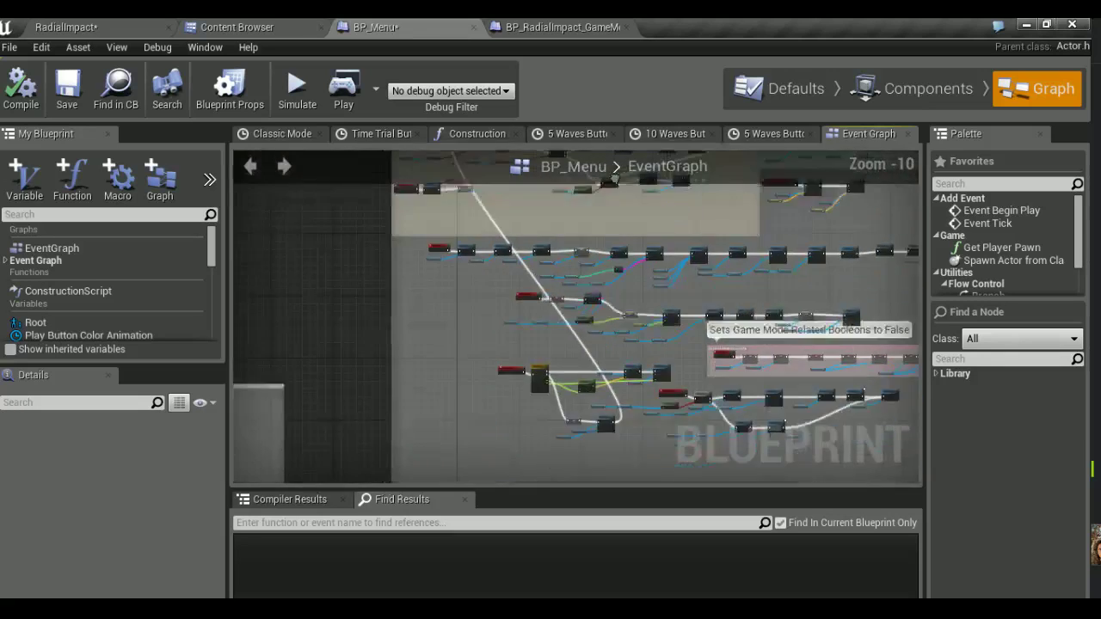
{"action": "scroll", "coordinate": [500, 326], "scroll_direction": "up", "scroll_amount": 7}
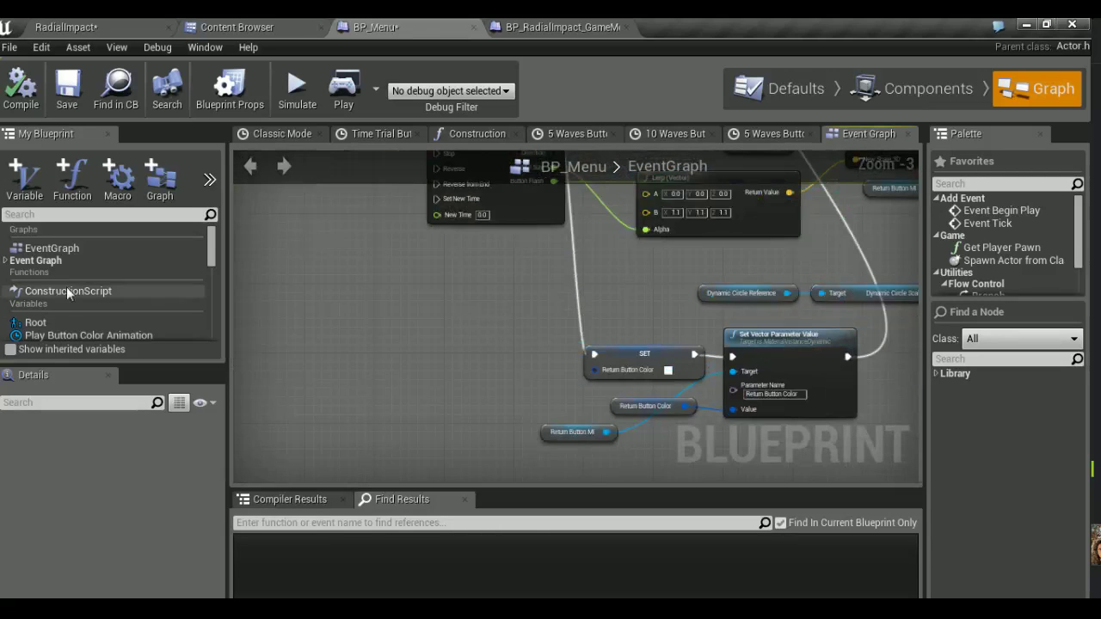
Place a Return Button variable reference from the Objects category below the timeline
{"action": "scroll", "coordinate": [67, 288], "scroll_direction": "down", "scroll_amount": 5}
{"action": "scroll", "coordinate": [68, 288], "scroll_direction": "down", "scroll_amount": 3}
{"action": "scroll", "coordinate": [67, 289], "scroll_direction": "down", "scroll_amount": 2}
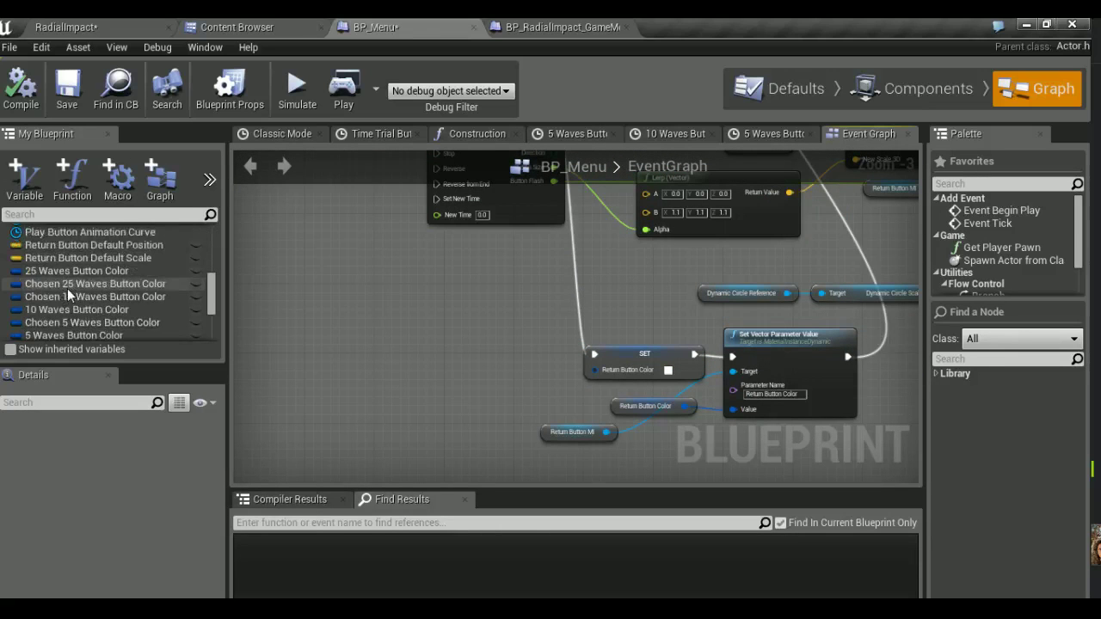
{"action": "scroll", "coordinate": [67, 288], "scroll_direction": "down", "scroll_amount": 2}
{"action": "scroll", "coordinate": [67, 288], "scroll_direction": "down", "scroll_amount": 3}
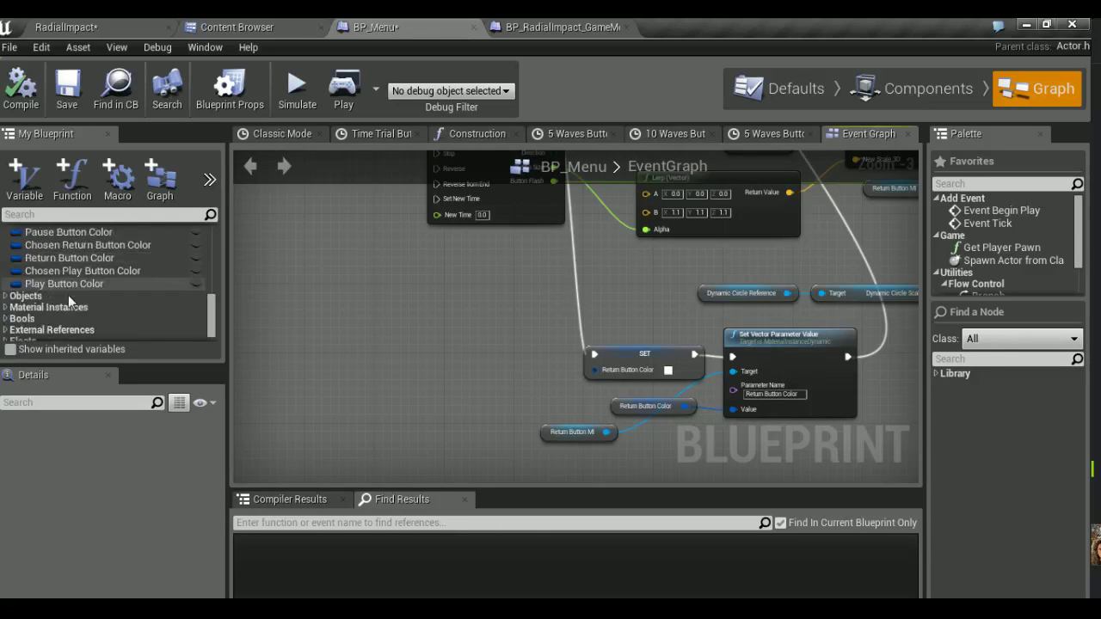
{"action": "left_click", "coordinate": [6, 291]}
{"action": "scroll", "coordinate": [73, 293], "scroll_direction": "down", "scroll_amount": 3}
{"action": "scroll", "coordinate": [72, 293], "scroll_direction": "down", "scroll_amount": 3}
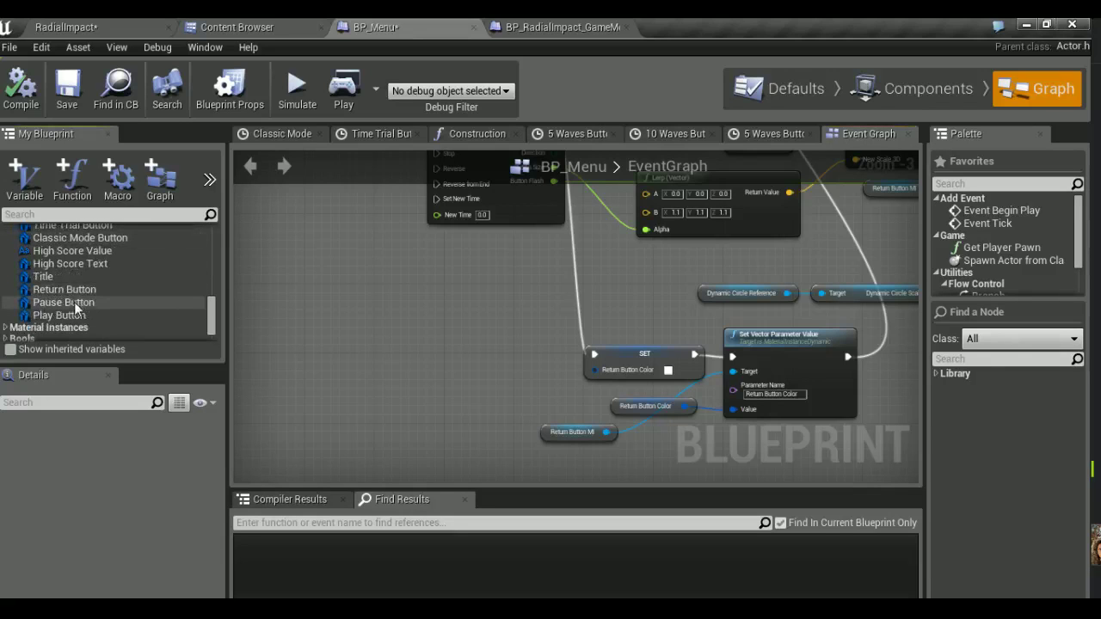
{"action": "left_click", "coordinate": [65, 291]}
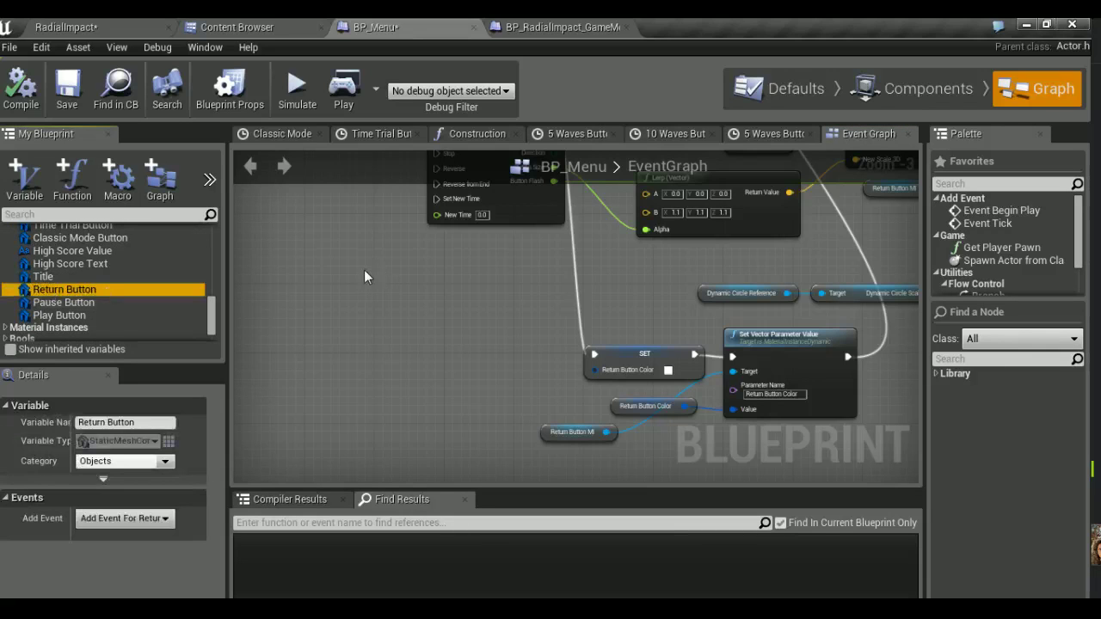
{"action": "left_click_drag", "start_coordinate": [423, 290], "coordinate": [427, 284]}
{"action": "right_click_drag", "start_coordinate": [583, 282], "coordinate": [476, 388]}
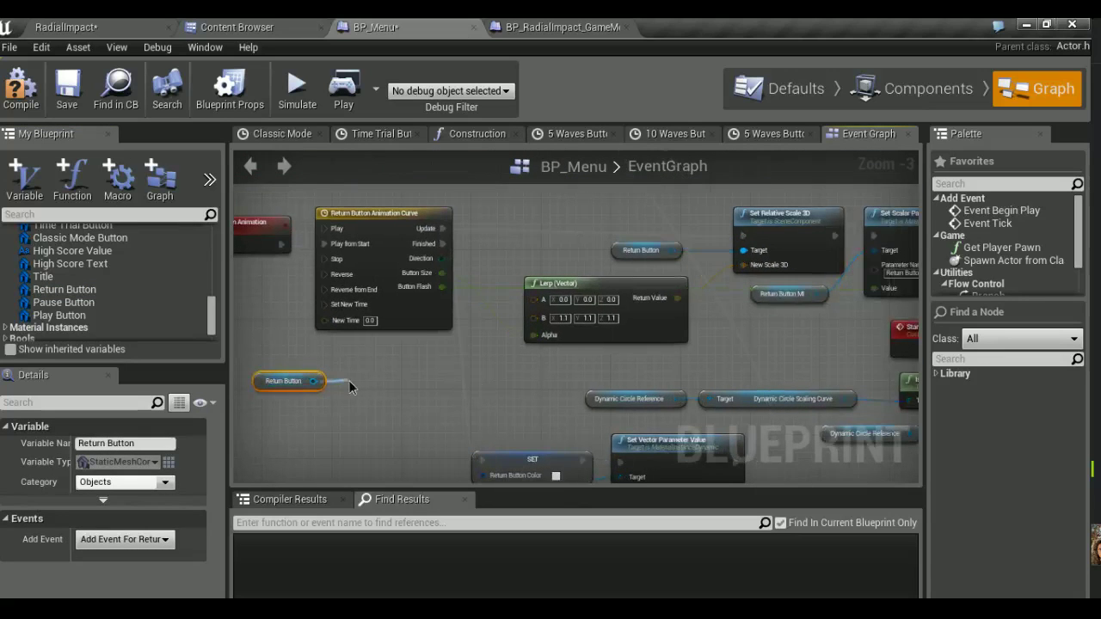
Add a Get Relative Scale 3D node, wire it to Lerp A, and compile
{"action": "left_click_drag", "start_coordinate": [313, 381], "coordinate": [348, 380]}
{"action": "type", "text": "get relative scale"}
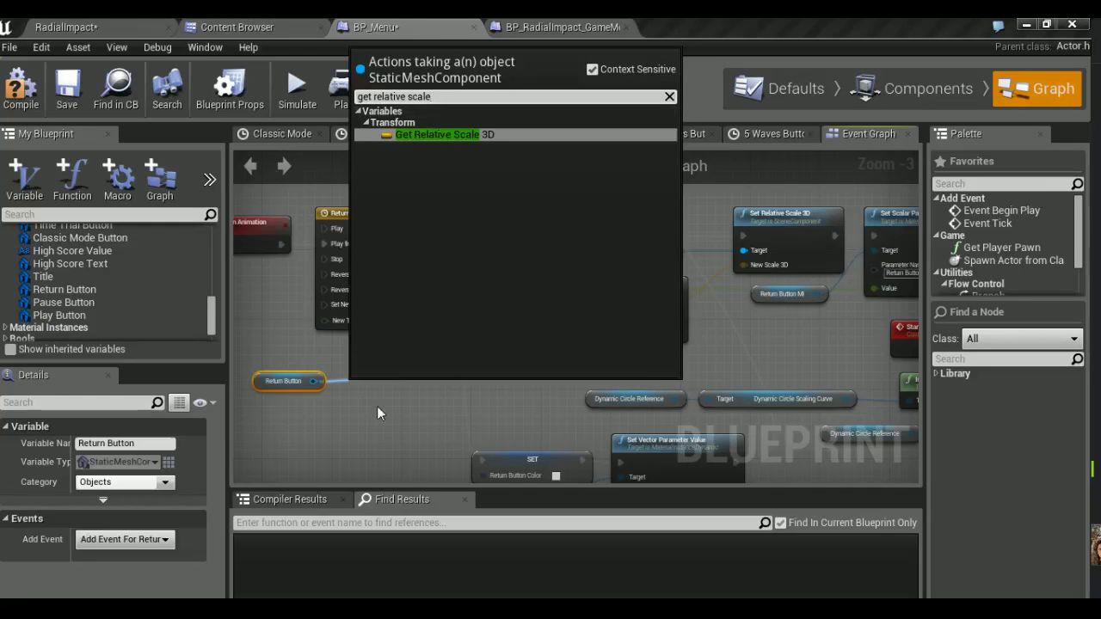
{"action": "left_click", "coordinate": [437, 134]}
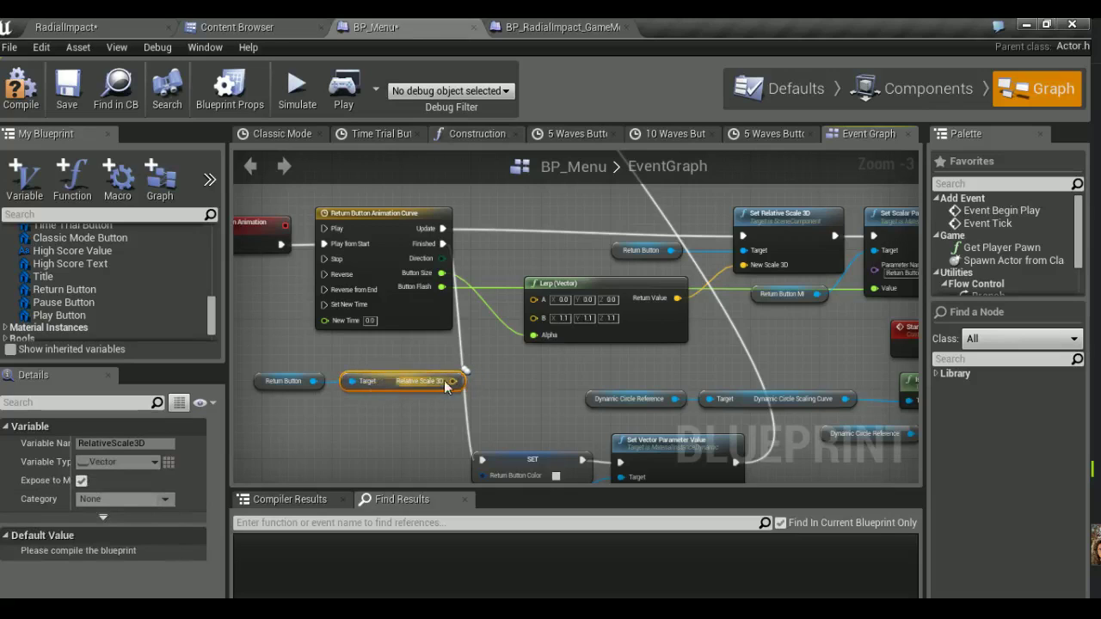
{"action": "left_click_drag", "start_coordinate": [454, 381], "coordinate": [534, 299]}
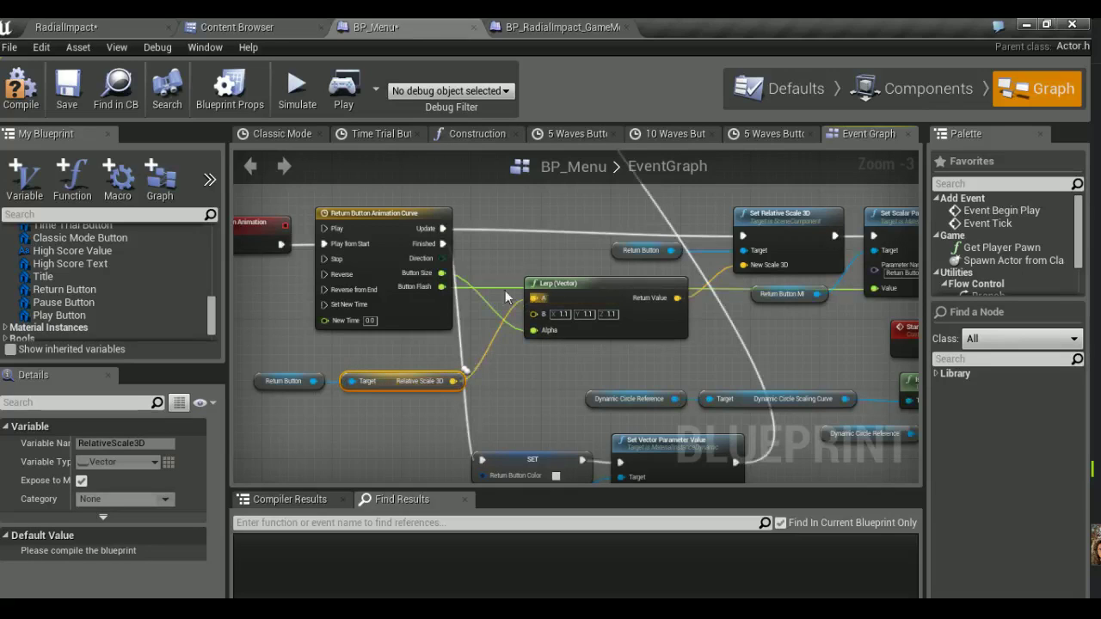
{"action": "left_click", "coordinate": [14, 103]}
Return to the RadialImpact level and save the map and all assets
{"action": "left_click", "coordinate": [67, 23]}
{"action": "key", "text": "ctrl+s"}
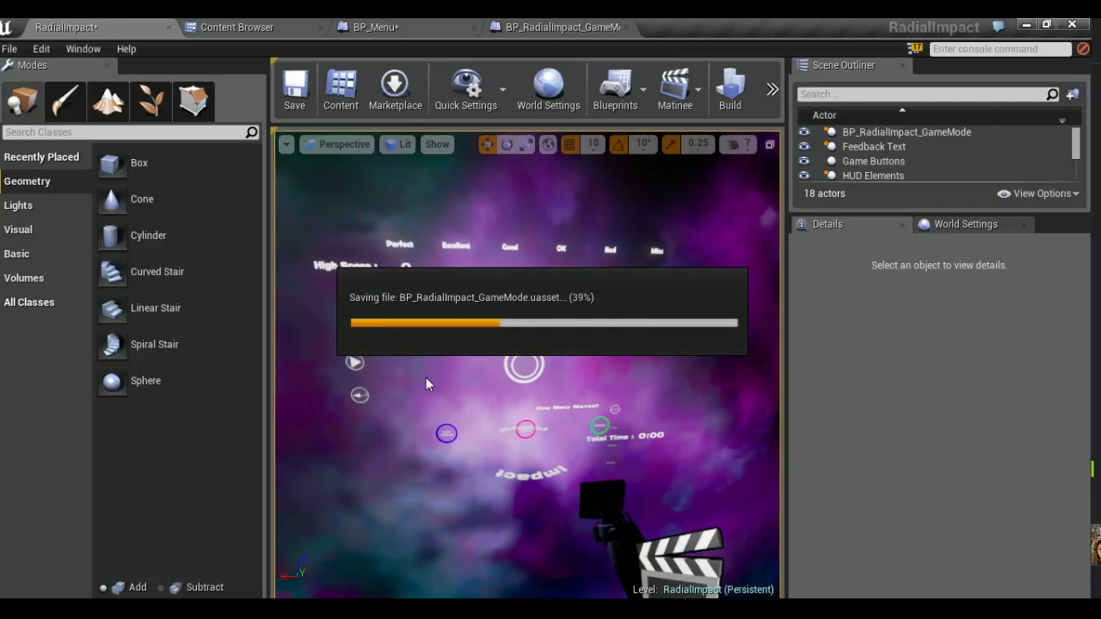
{"action": "scroll", "coordinate": [528, 370], "scroll_direction": "up", "scroll_amount": 3}
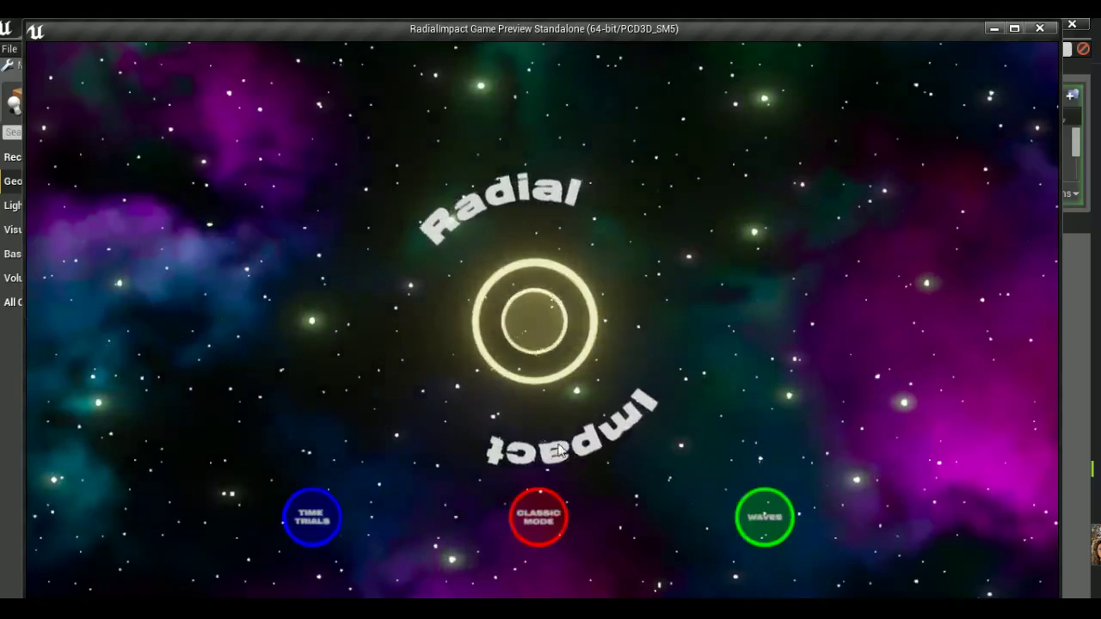
Play-test starting Classic Mode and returning to the main menu, then close the preview
{"action": "left_click", "coordinate": [543, 524]}
{"action": "left_click", "coordinate": [101, 397]}
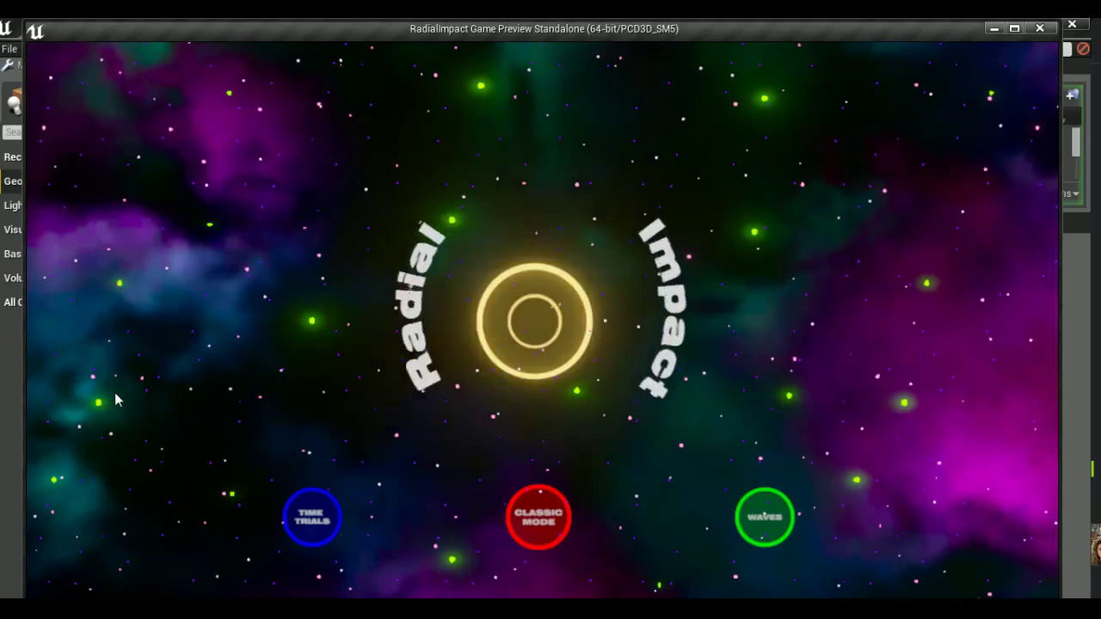
{"action": "key", "text": "Escape"}
Move the Return Button and scale nodes up-left in BP_Menu's graph
{"action": "left_click", "coordinate": [557, 26]}
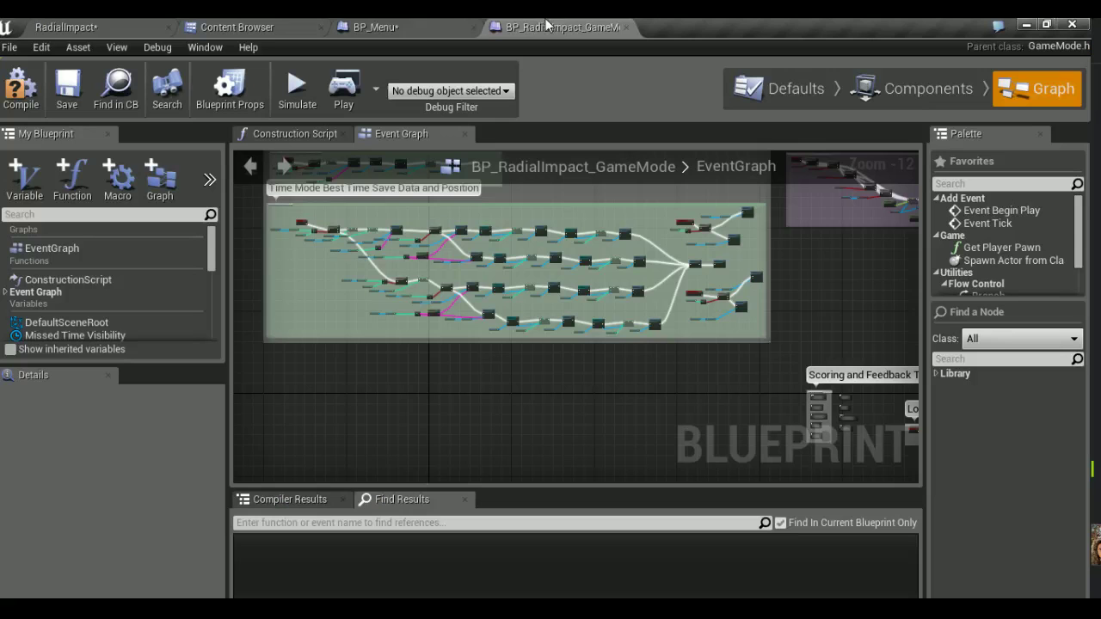
{"action": "left_click", "coordinate": [408, 26]}
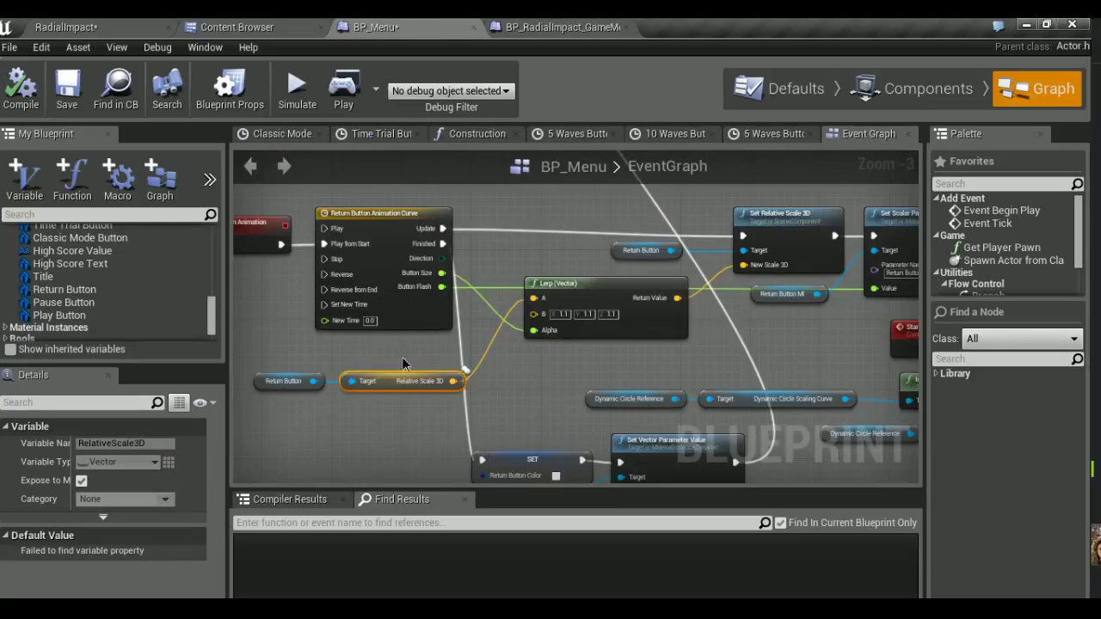
{"action": "left_click", "coordinate": [283, 381], "text": "ctrl"}
{"action": "right_click_drag", "start_coordinate": [284, 381], "coordinate": [436, 353]}
{"action": "mouse_move", "coordinate": [544, 360]}
{"action": "left_mouse_down"}
{"action": "mouse_move", "coordinate": [440, 335]}
{"action": "mouse_move", "coordinate": [558, 334]}
{"action": "left_mouse_up"}
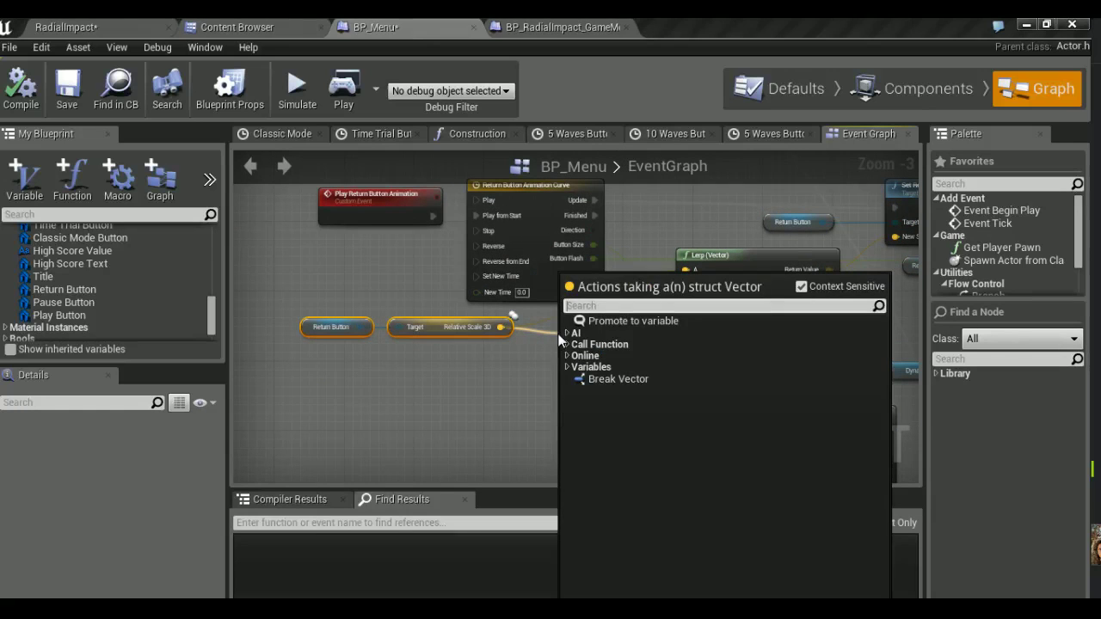
Add a Vector * Float 1.1 node for the Return Button scale and save all assets
{"action": "type", "text": "*"}
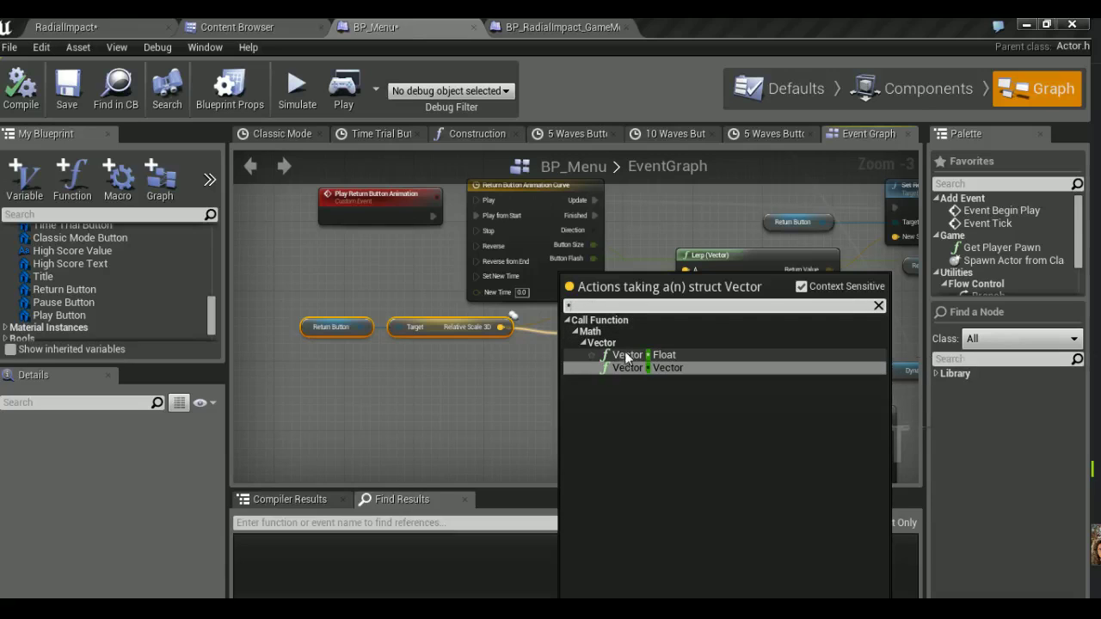
{"action": "left_click", "coordinate": [629, 357]}
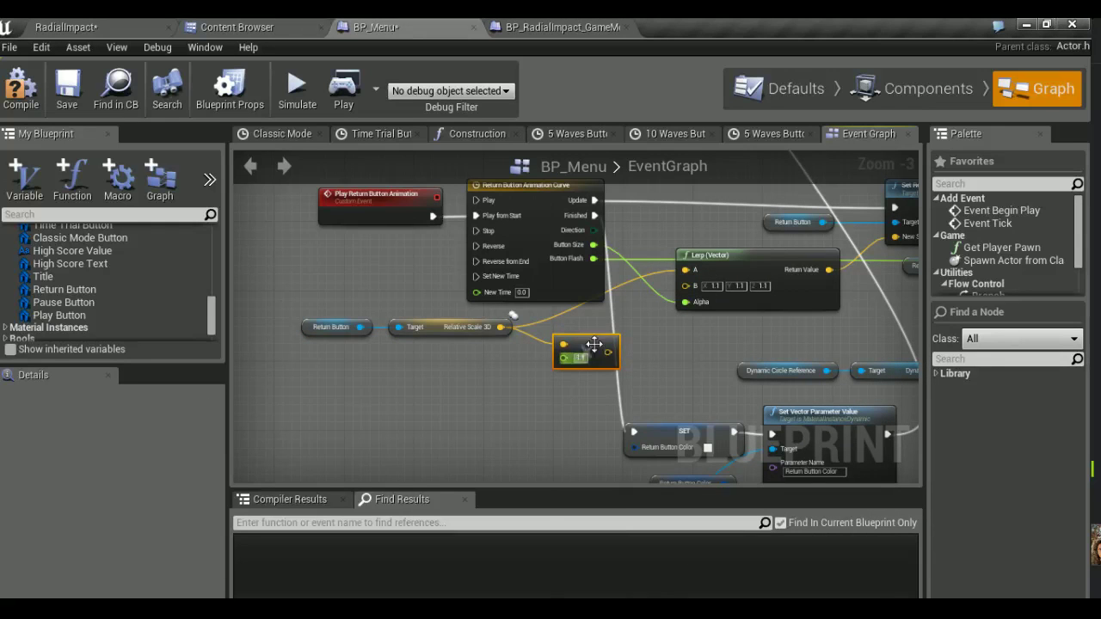
{"action": "left_click_drag", "start_coordinate": [605, 356], "coordinate": [686, 284]}
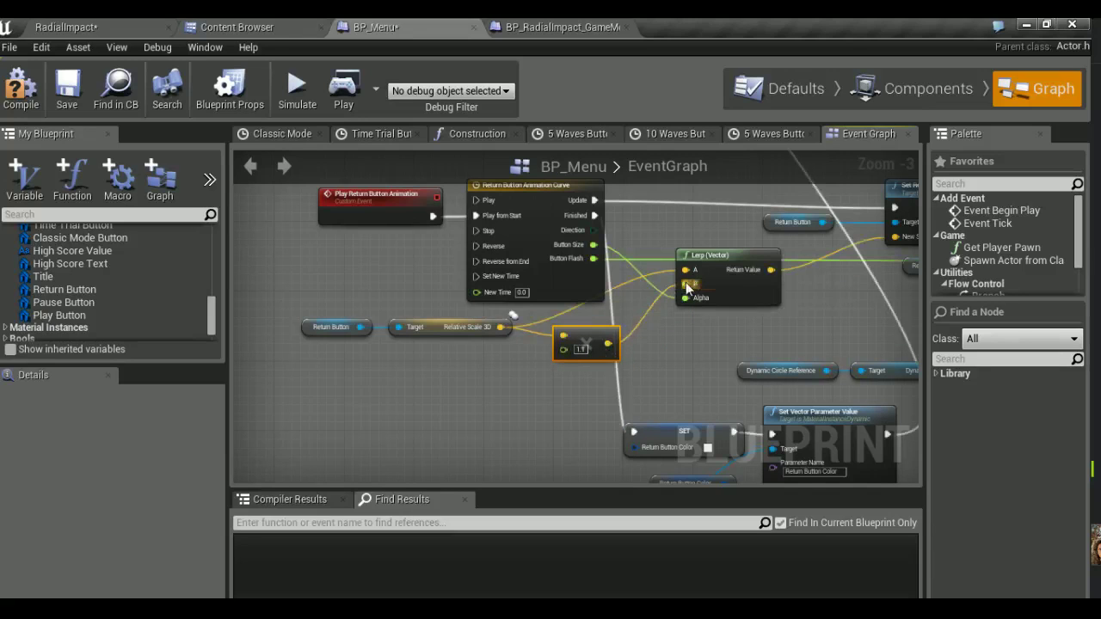
{"action": "left_click", "coordinate": [92, 26]}
{"action": "key", "text": "ctrl+shift+s"}
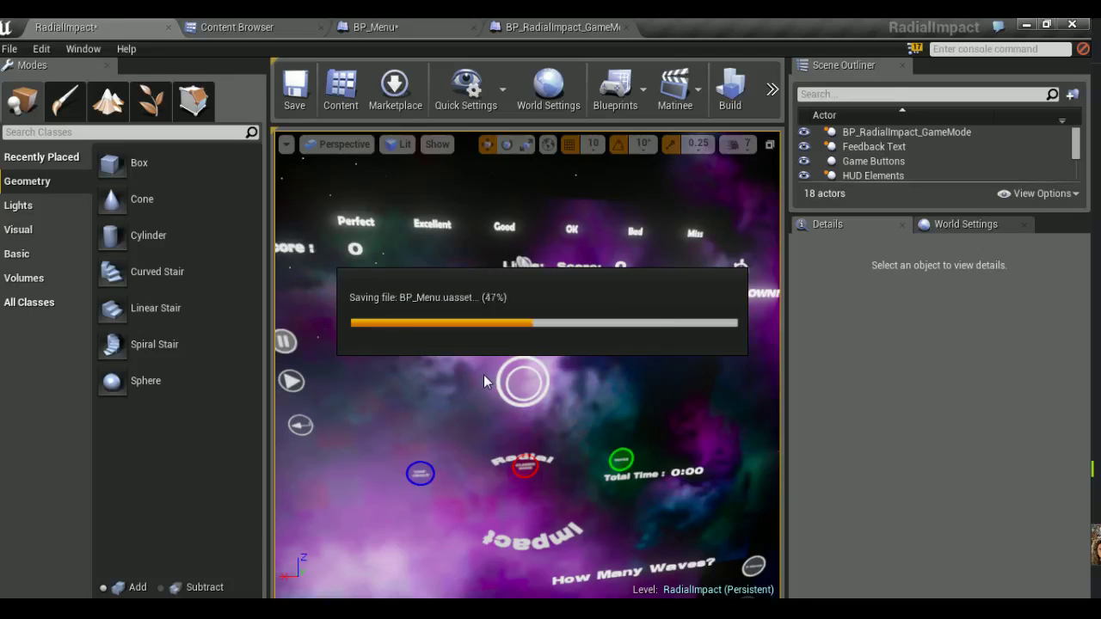
Run a standalone Radial Impact menu preview, close it, and go back to BP_Menu
{"action": "right_click_drag", "start_coordinate": [485, 381], "coordinate": [484, 381]}
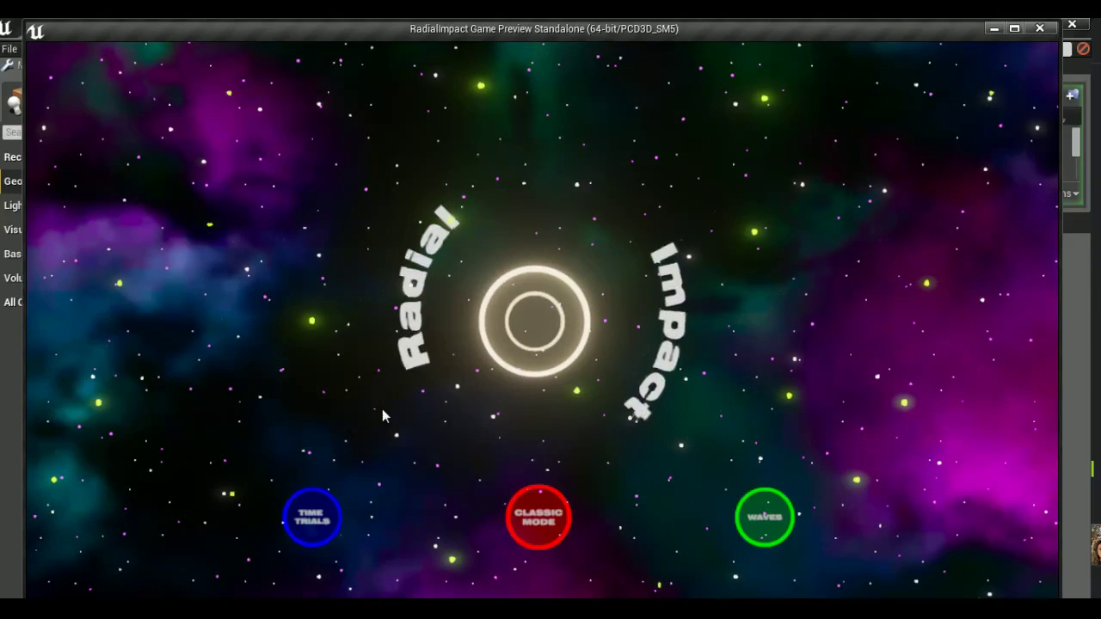
{"action": "key", "text": "Escape"}
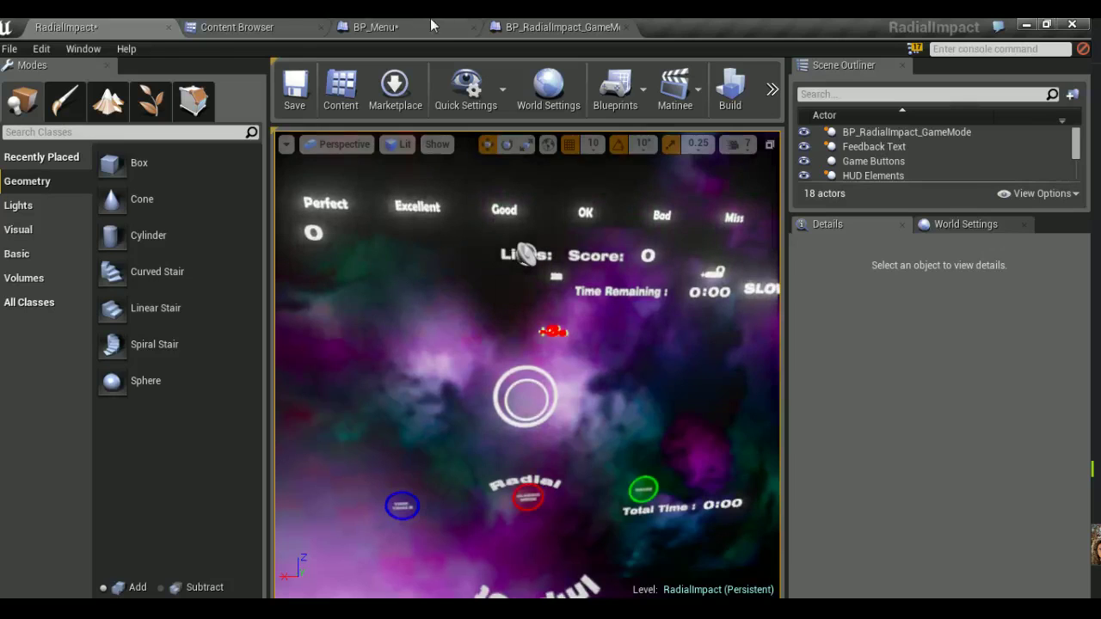
{"action": "left_click", "coordinate": [432, 26]}
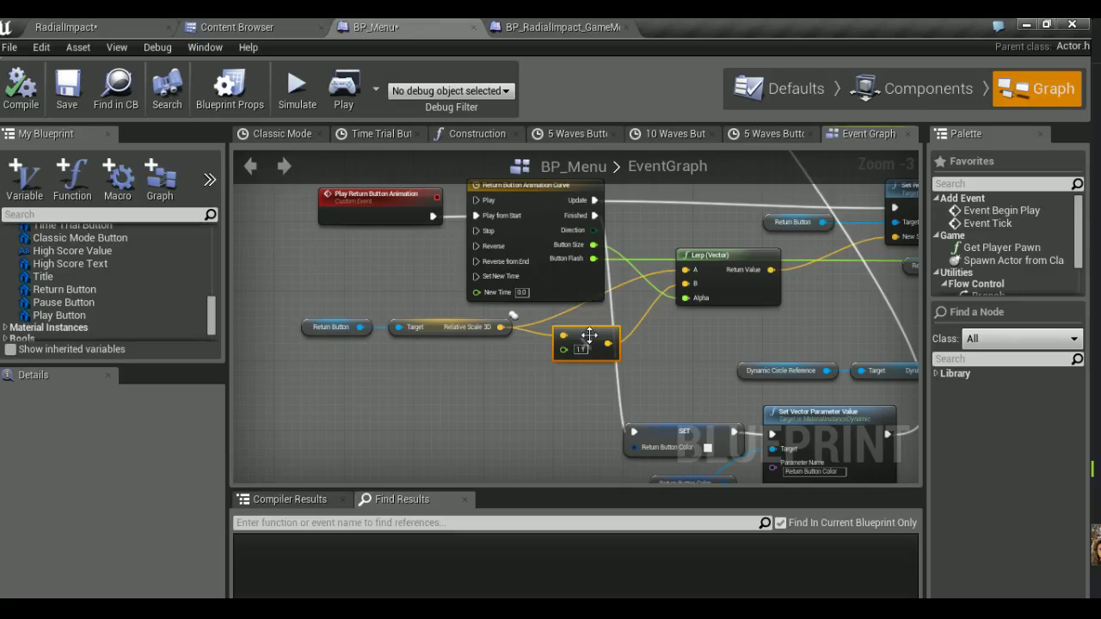
Delete the 1.1 multiply node and move the Play Return Button Animation event further left
{"action": "key", "text": "Delete"}
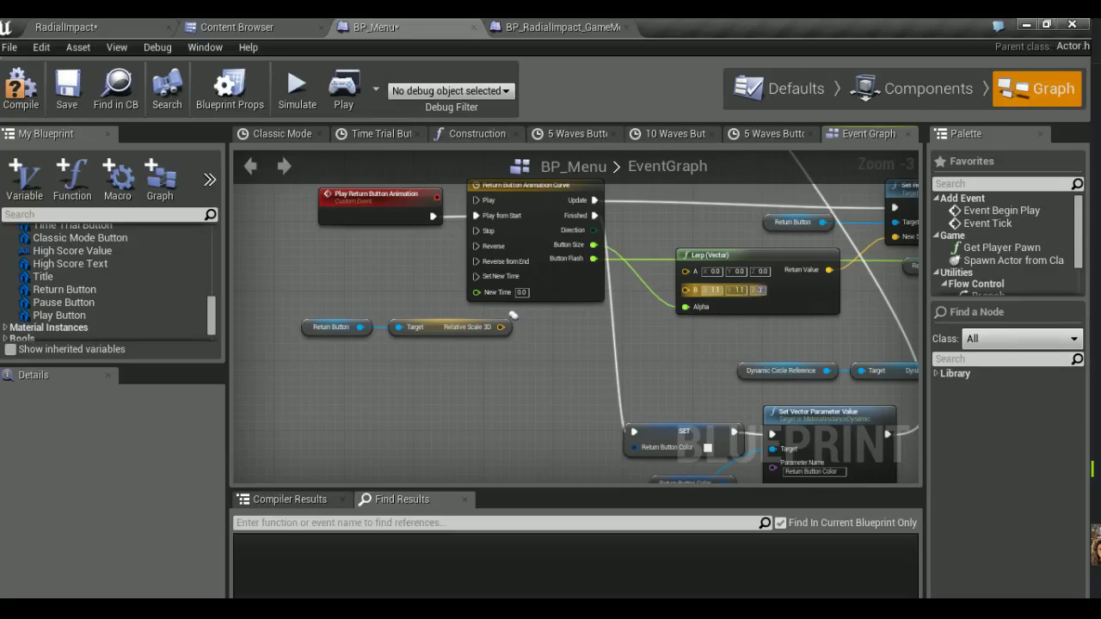
{"action": "right_click_drag", "start_coordinate": [441, 231], "coordinate": [605, 303]}
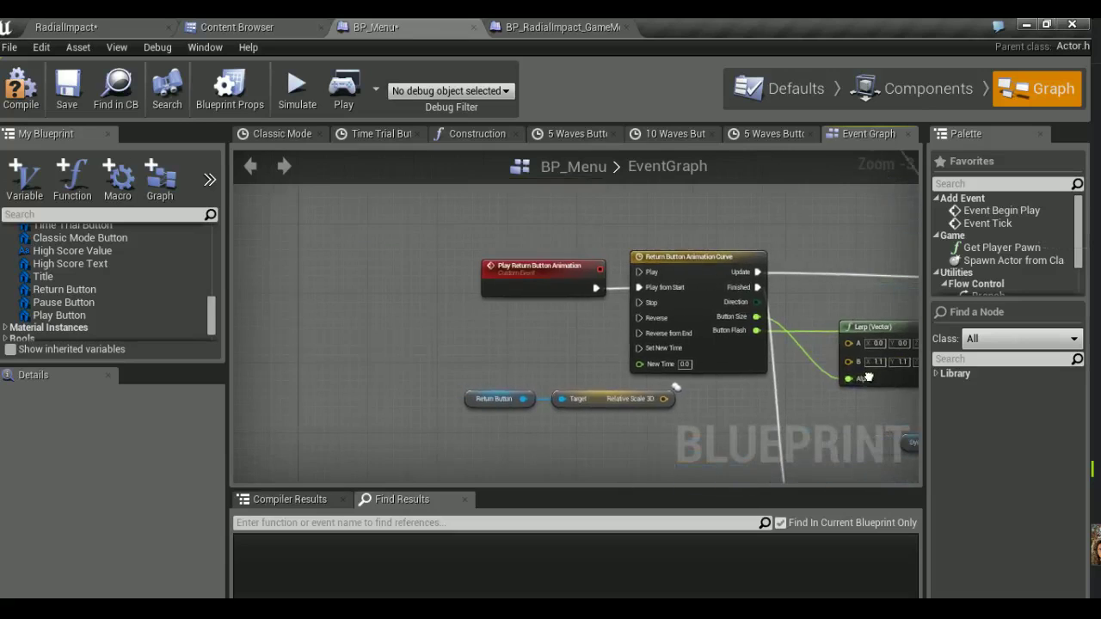
{"action": "left_click", "coordinate": [602, 287]}
{"action": "right_click_drag", "start_coordinate": [518, 309], "coordinate": [593, 370]}
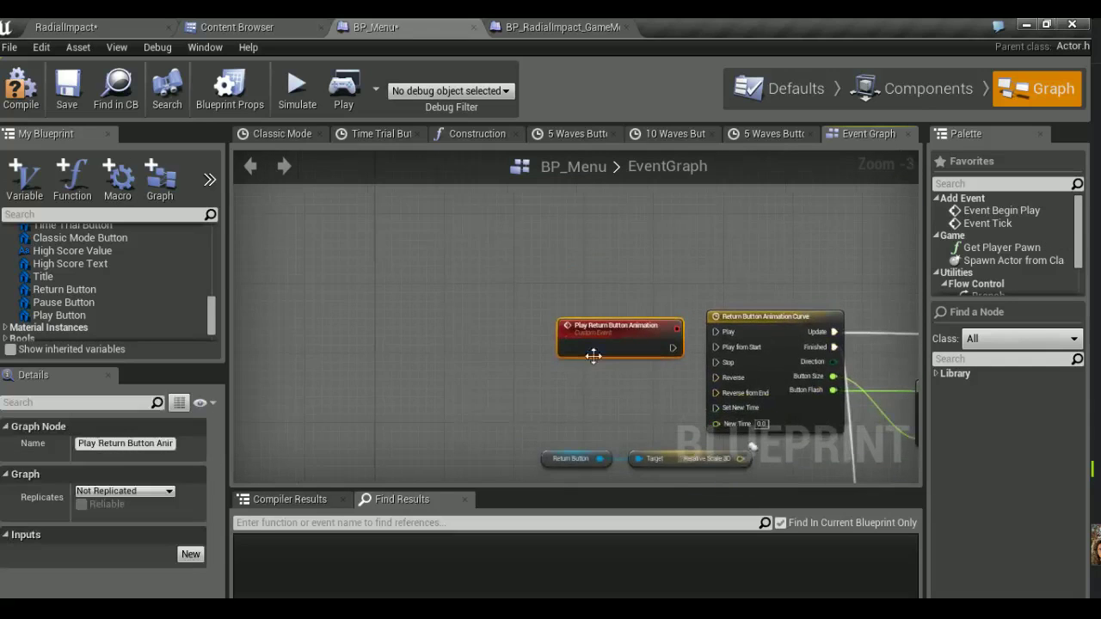
{"action": "left_click_drag", "start_coordinate": [612, 343], "coordinate": [411, 346]}
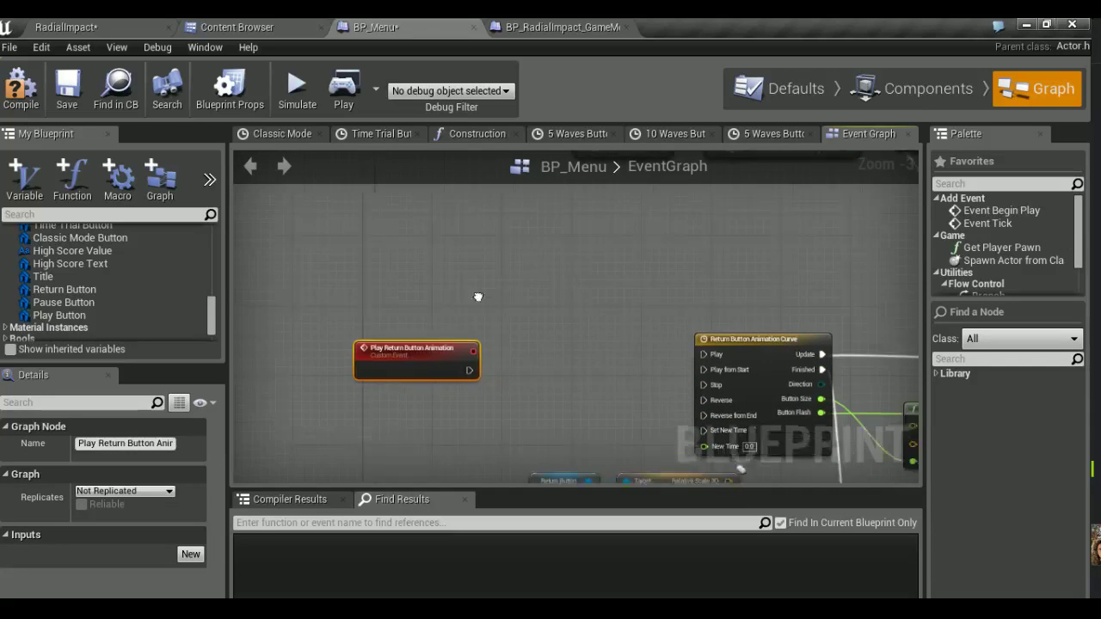
{"action": "scroll", "coordinate": [463, 415], "scroll_direction": "down", "scroll_amount": 3}
{"action": "mouse_move", "coordinate": [463, 415]}
{"action": "right_mouse_down"}
{"action": "mouse_move", "coordinate": [473, 361]}
{"action": "mouse_move", "coordinate": [475, 390]}
{"action": "right_mouse_up"}
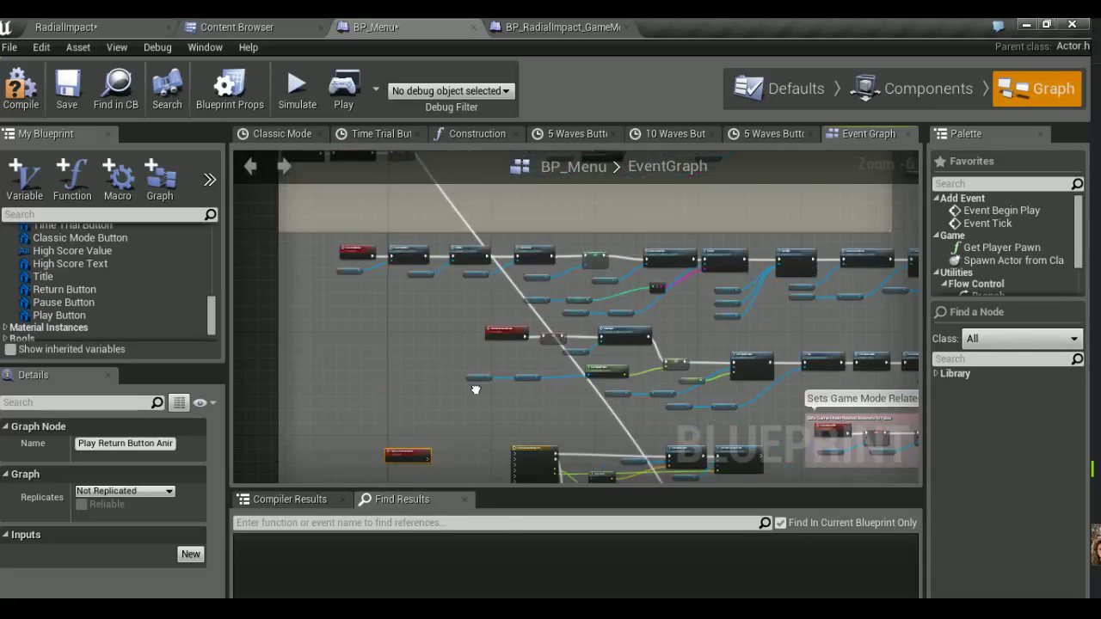
{"action": "scroll", "coordinate": [426, 322], "scroll_direction": "up", "scroll_amount": 2}
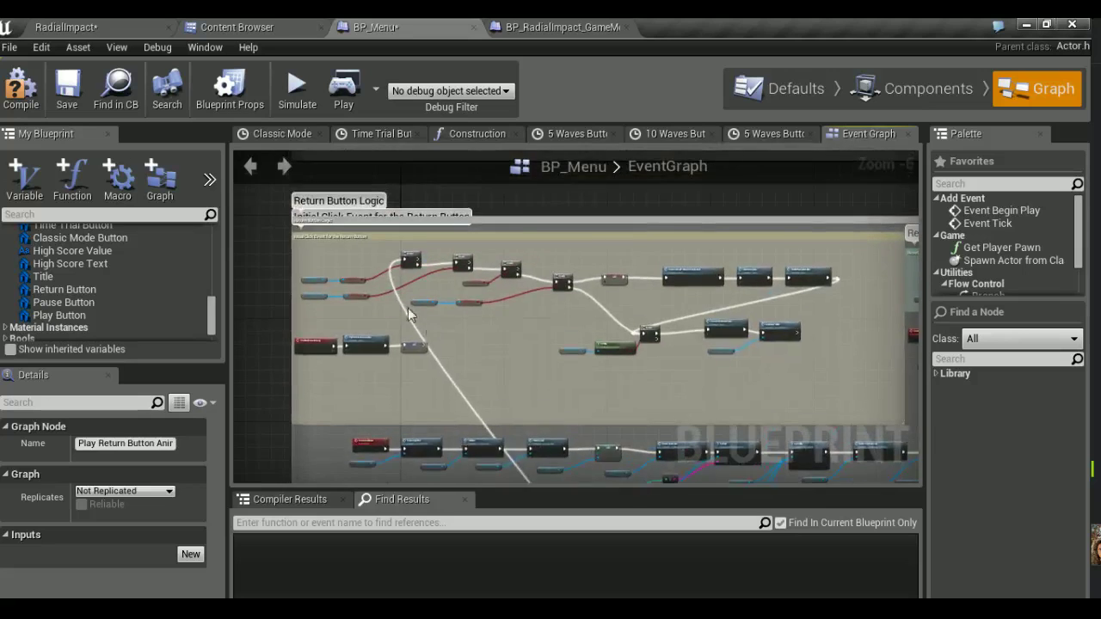
Select the Game Mode Reference, Selecting Waves Options and Branch nodes for copying
{"action": "scroll", "coordinate": [467, 276], "scroll_direction": "up", "scroll_amount": 2}
{"action": "right_click_drag", "start_coordinate": [467, 275], "coordinate": [398, 271]}
{"action": "left_click_drag", "start_coordinate": [381, 261], "coordinate": [636, 331]}
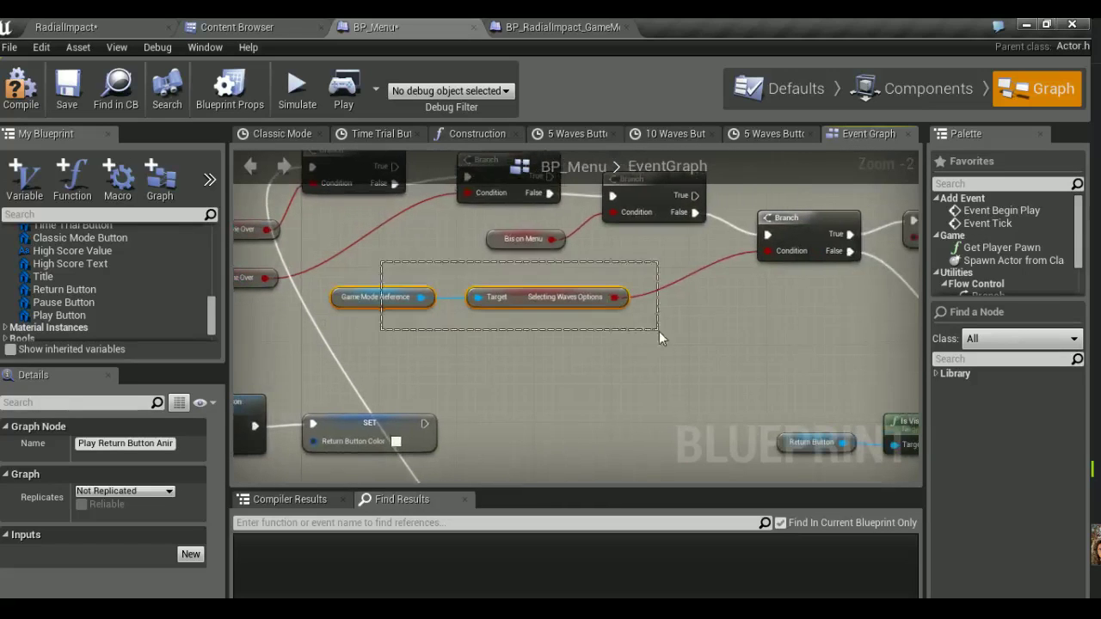
{"action": "left_click", "coordinate": [795, 237], "text": "shift"}
{"action": "scroll", "coordinate": [680, 349], "scroll_direction": "down", "scroll_amount": 3}
{"action": "scroll", "coordinate": [649, 357], "scroll_direction": "down", "scroll_amount": 2}
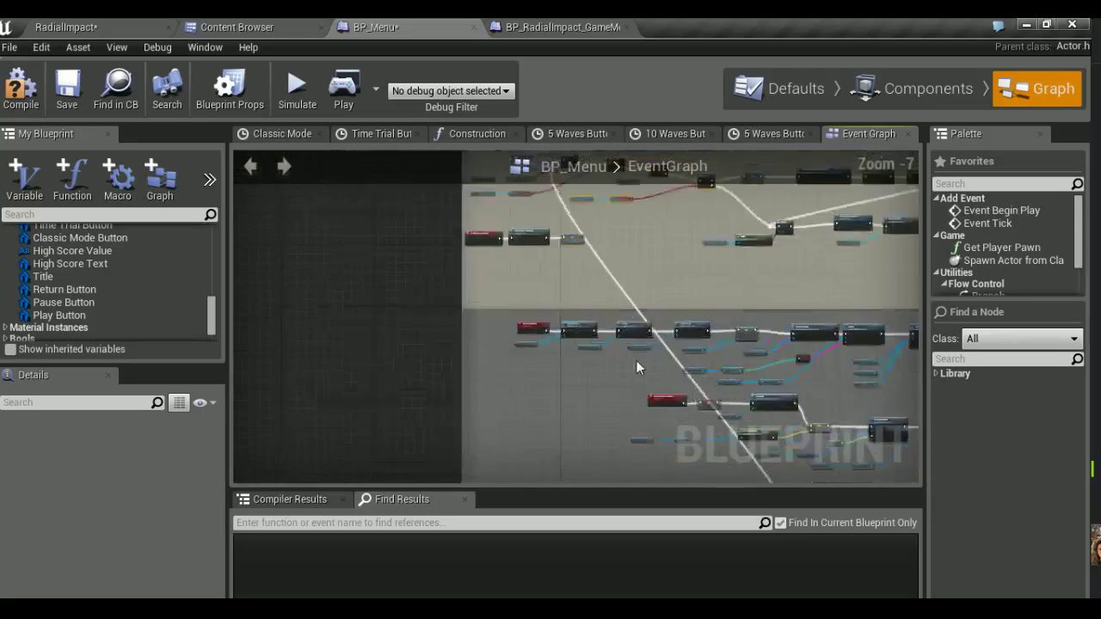
{"action": "scroll", "coordinate": [578, 354], "scroll_direction": "up", "scroll_amount": 4}
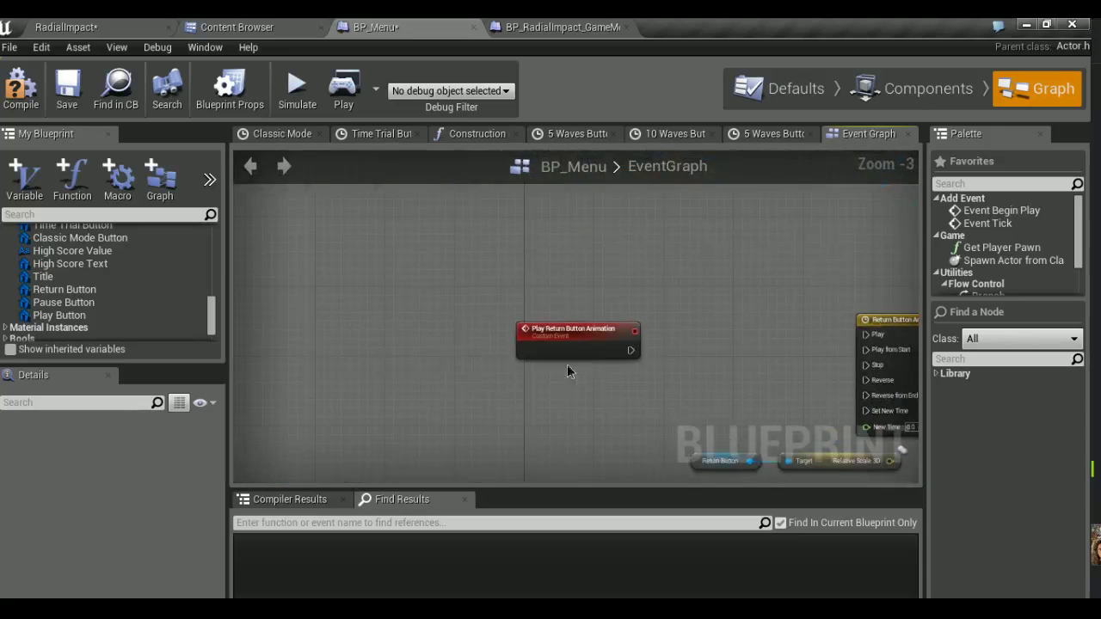
Move the Play Return Button Animation event up-left and paste the branch nodes beside it
{"action": "left_click", "coordinate": [574, 337]}
{"action": "left_click_drag", "start_coordinate": [569, 334], "coordinate": [350, 229]}
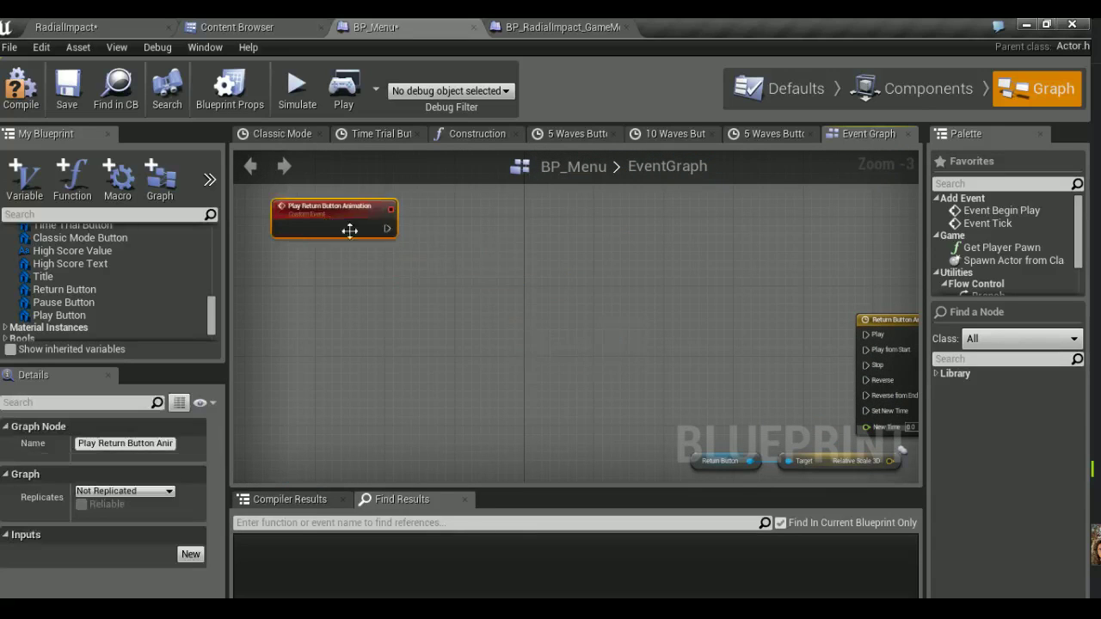
{"action": "left_click", "coordinate": [357, 303]}
{"action": "key", "text": "ctrl+v"}
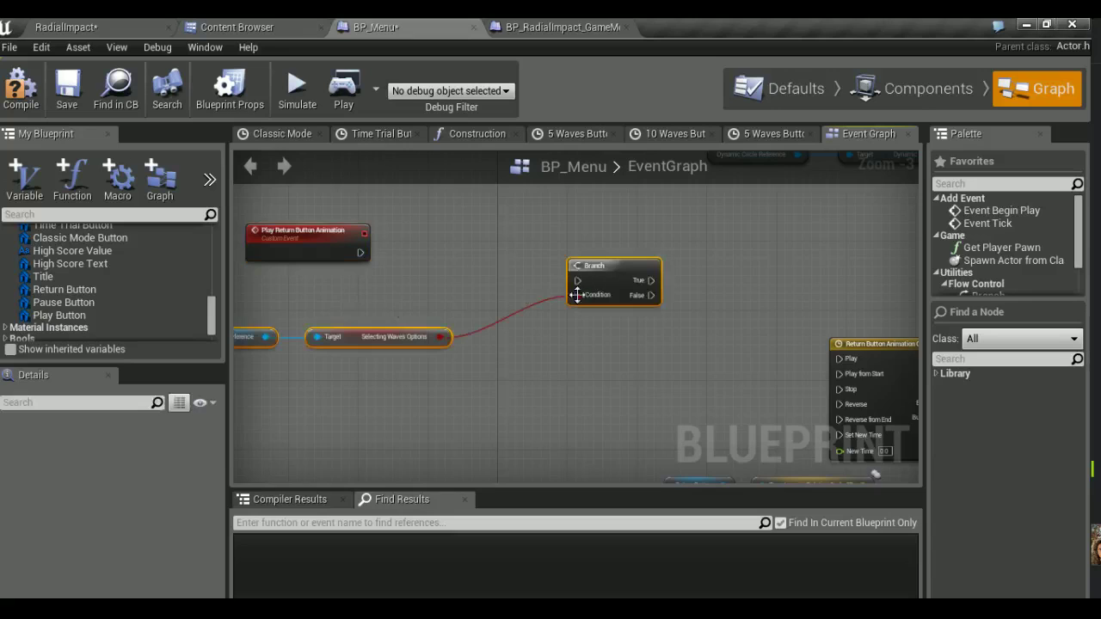
{"action": "right_click_drag", "start_coordinate": [507, 362], "coordinate": [685, 386]}
{"action": "left_click_drag", "start_coordinate": [783, 292], "coordinate": [848, 308]}
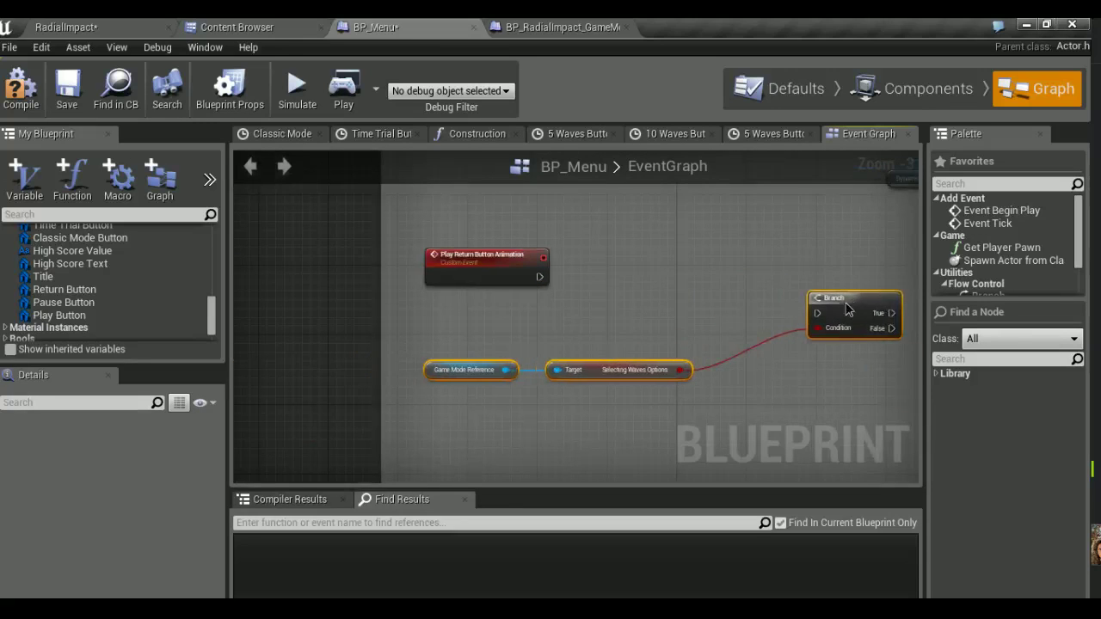
{"action": "left_click_drag", "start_coordinate": [514, 286], "coordinate": [733, 321]}
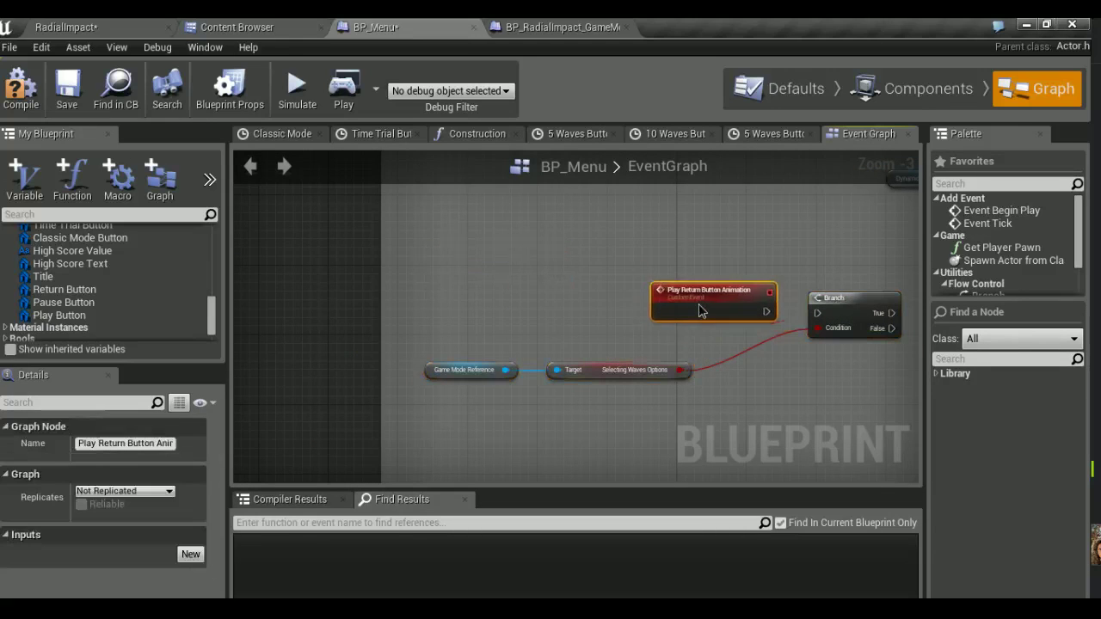
Wire the Branch's False output to the Return Button Animation timeline's Play from Start
{"action": "right_click_drag", "start_coordinate": [792, 346], "coordinate": [456, 324]}
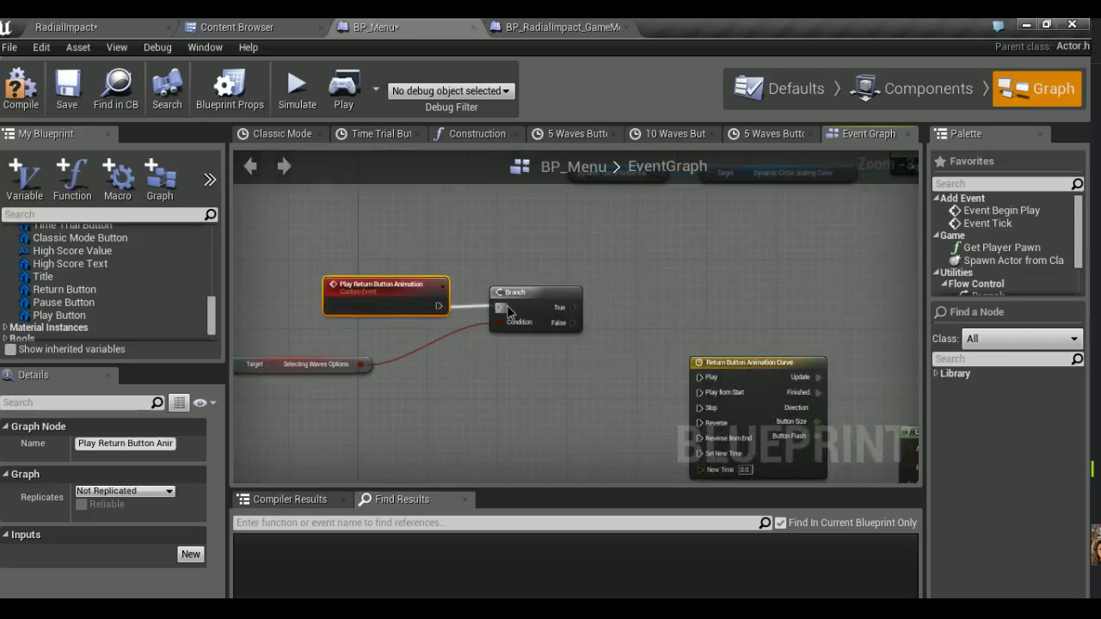
{"action": "right_click_drag", "start_coordinate": [576, 336], "coordinate": [459, 274]}
{"action": "left_click_drag", "start_coordinate": [455, 259], "coordinate": [582, 330]}
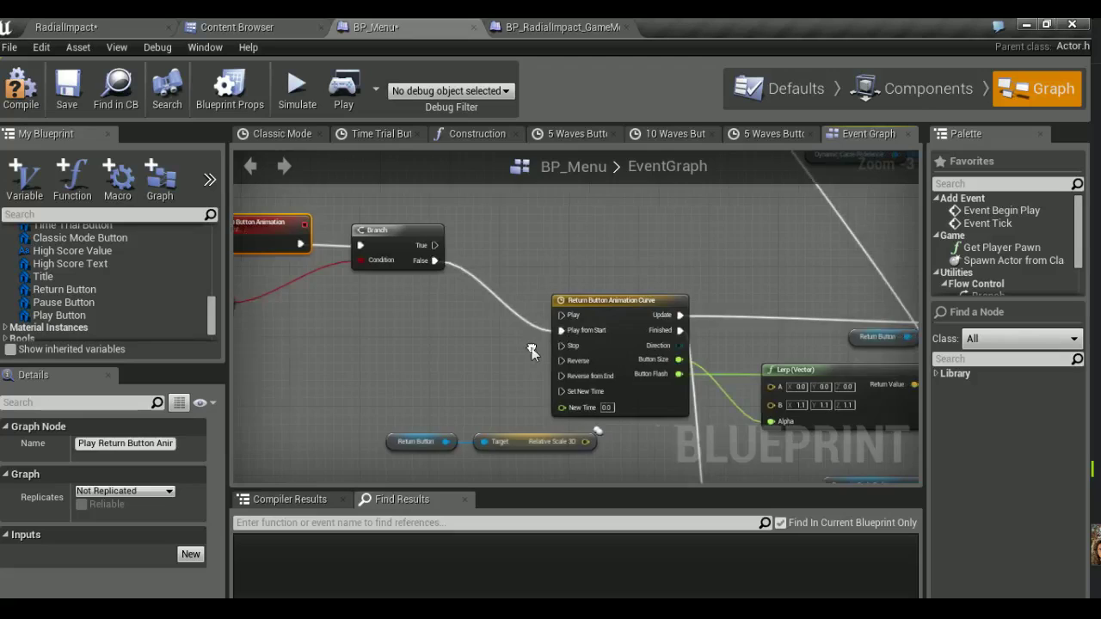
{"action": "scroll", "coordinate": [532, 347], "scroll_direction": "down", "scroll_amount": 2}
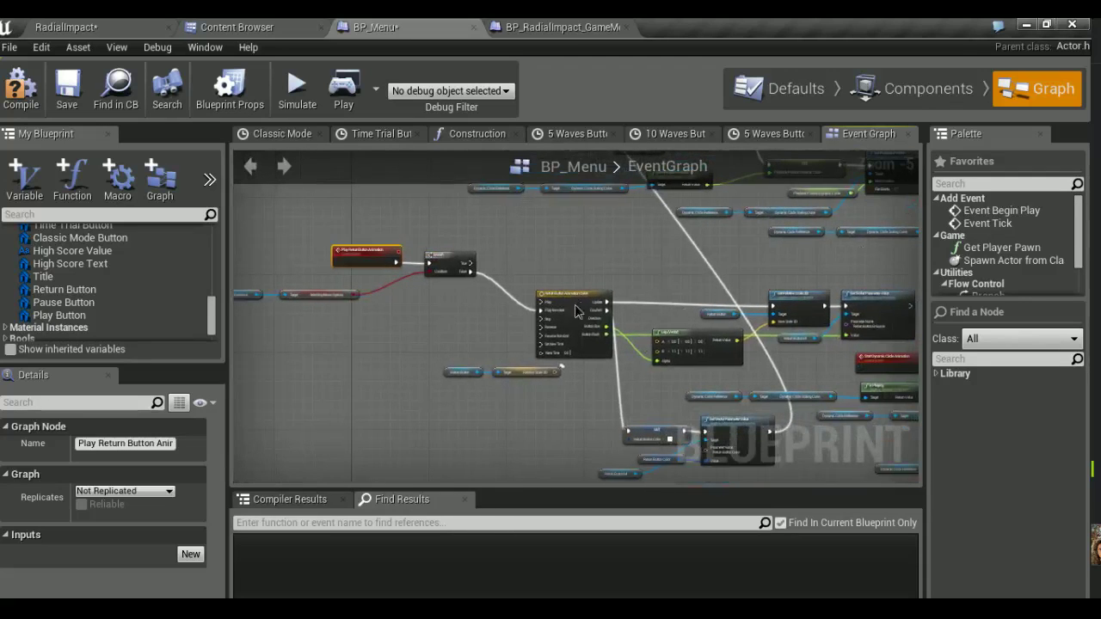
Select the Lerp (Vector), scale and emissive nodes after the timeline
{"action": "left_click", "coordinate": [578, 320]}
{"action": "right_click_drag", "start_coordinate": [642, 376], "coordinate": [533, 365]}
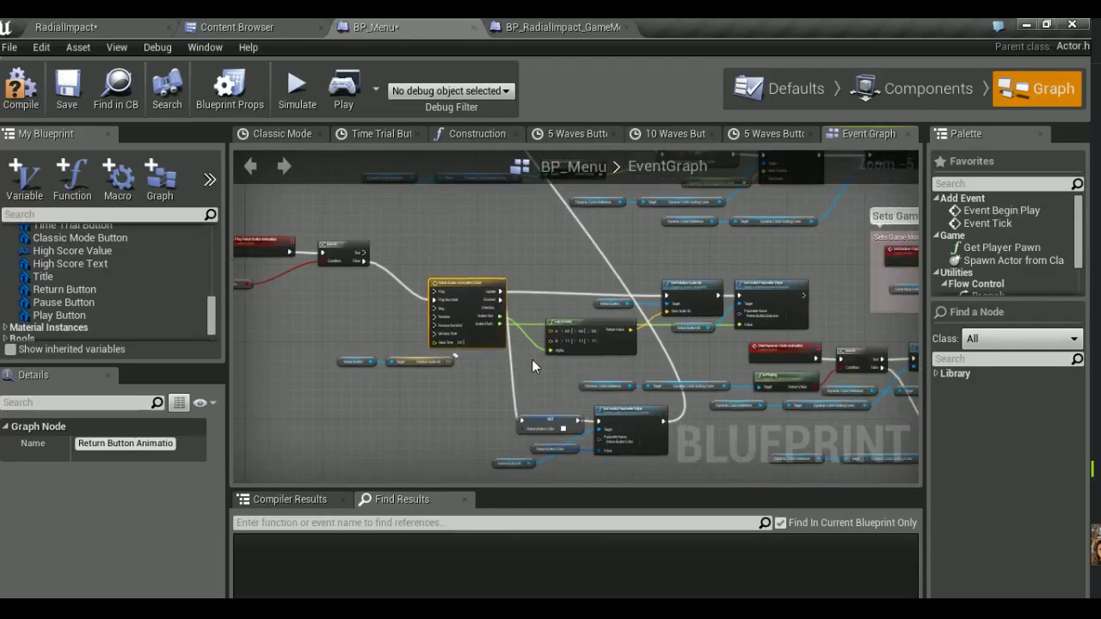
{"action": "left_click", "coordinate": [605, 347]}
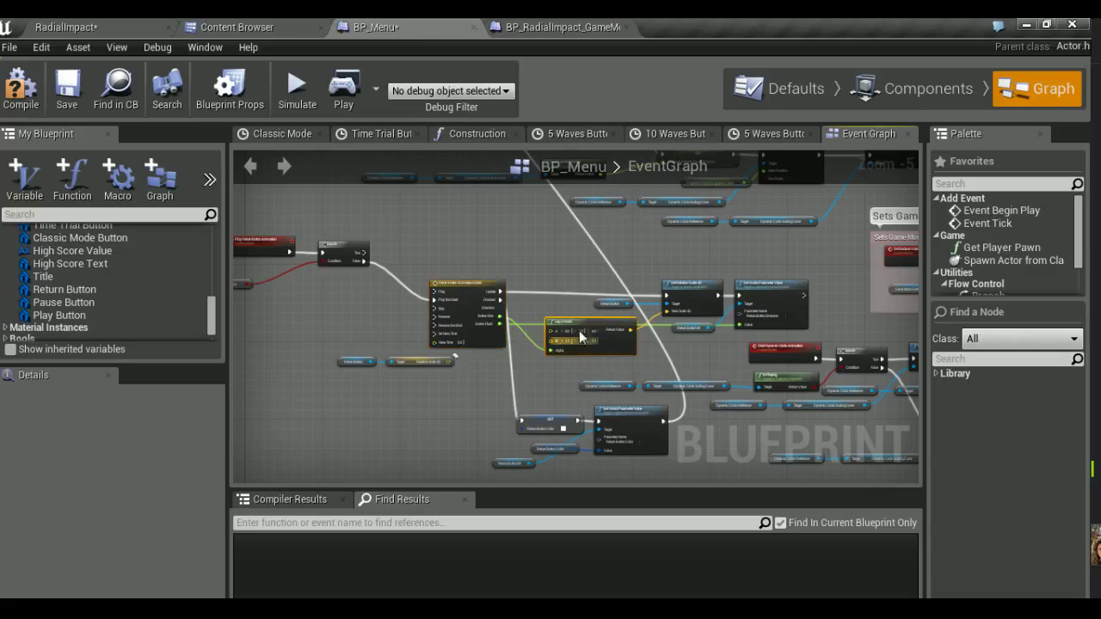
{"action": "scroll", "coordinate": [563, 314], "scroll_direction": "up", "scroll_amount": 2}
{"action": "right_click_drag", "start_coordinate": [549, 263], "coordinate": [406, 229]}
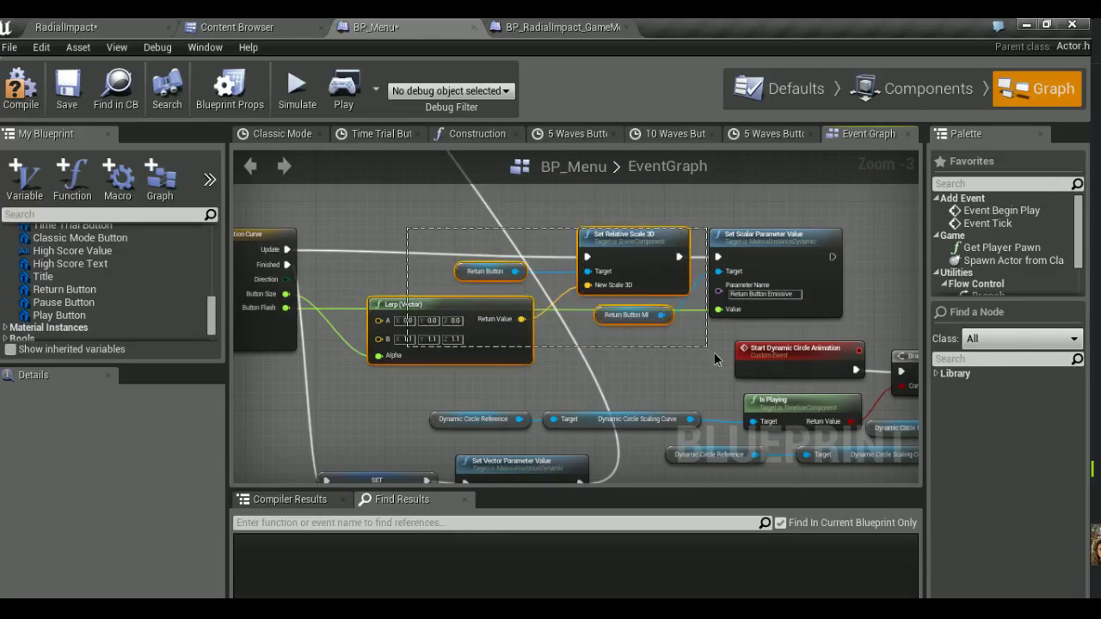
{"action": "left_click_drag", "start_coordinate": [406, 228], "coordinate": [713, 354]}
Place the duplicated scale and glow nodes in empty space lower in the graph
{"action": "right_click_drag", "start_coordinate": [693, 372], "coordinate": [812, 410]}
{"action": "scroll", "coordinate": [548, 338], "scroll_direction": "down", "scroll_amount": 3}
{"action": "right_click_drag", "start_coordinate": [549, 338], "coordinate": [487, 322]}
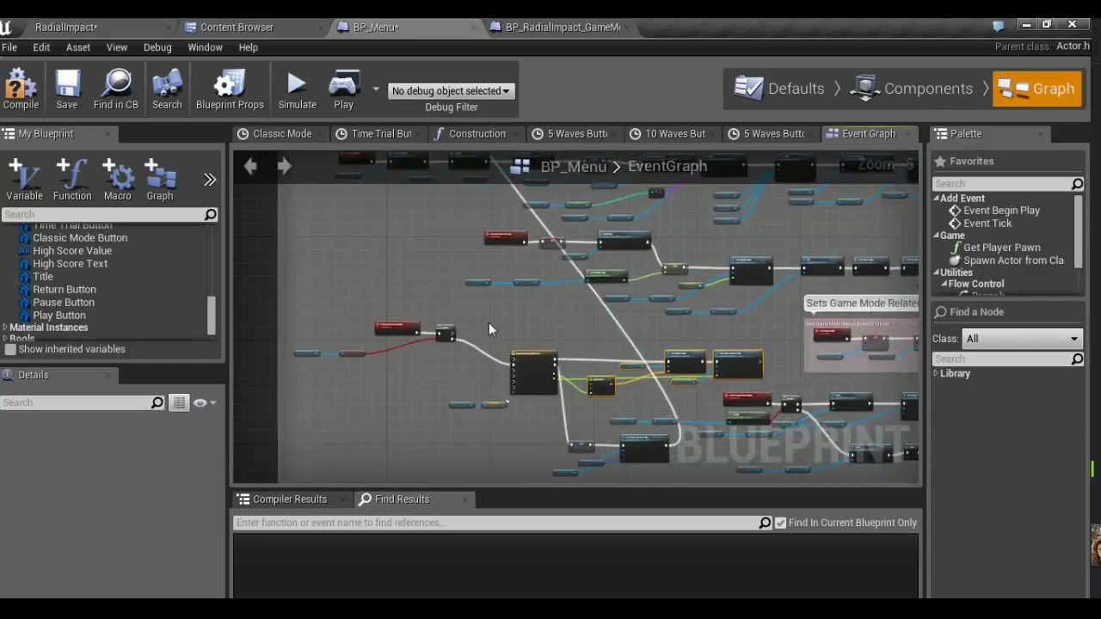
{"action": "scroll", "coordinate": [487, 323], "scroll_direction": "up", "scroll_amount": 3}
{"action": "right_click_drag", "start_coordinate": [549, 351], "coordinate": [530, 289]}
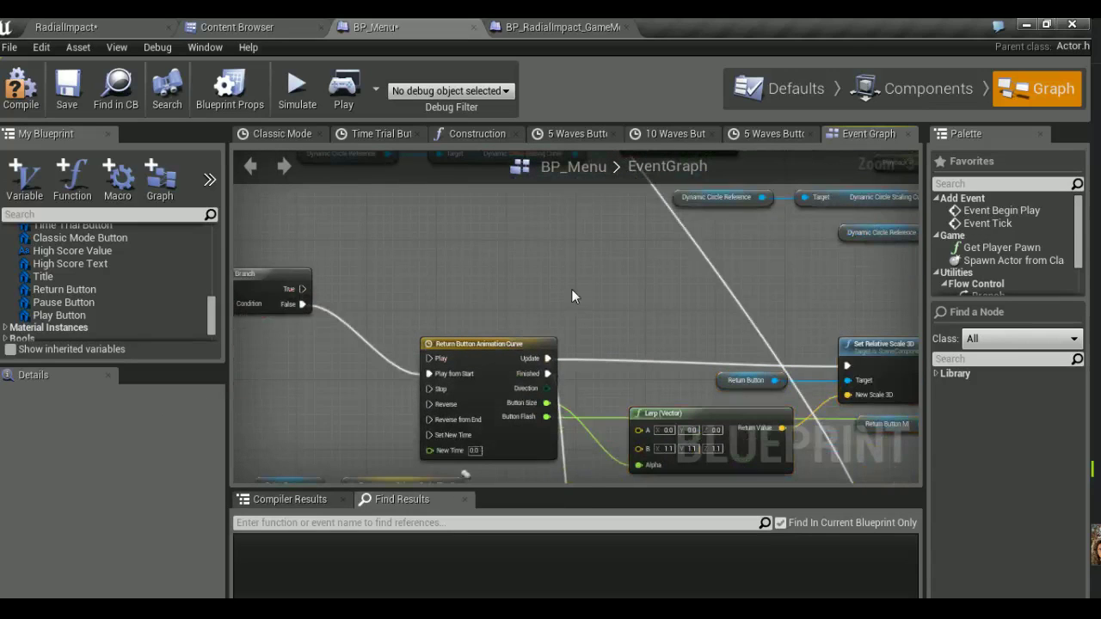
{"action": "scroll", "coordinate": [571, 295], "scroll_direction": "down", "scroll_amount": 1}
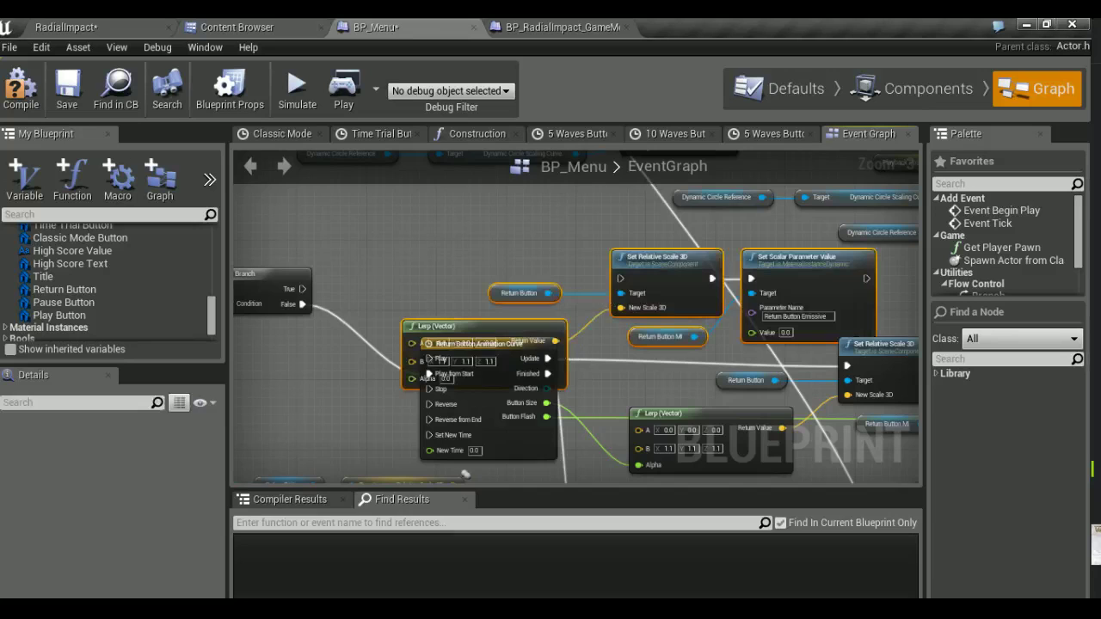
{"action": "scroll", "coordinate": [484, 348], "scroll_direction": "down", "scroll_amount": 3}
{"action": "right_click_drag", "start_coordinate": [484, 348], "coordinate": [550, 296]}
{"action": "left_click_drag", "start_coordinate": [560, 254], "coordinate": [546, 422]}
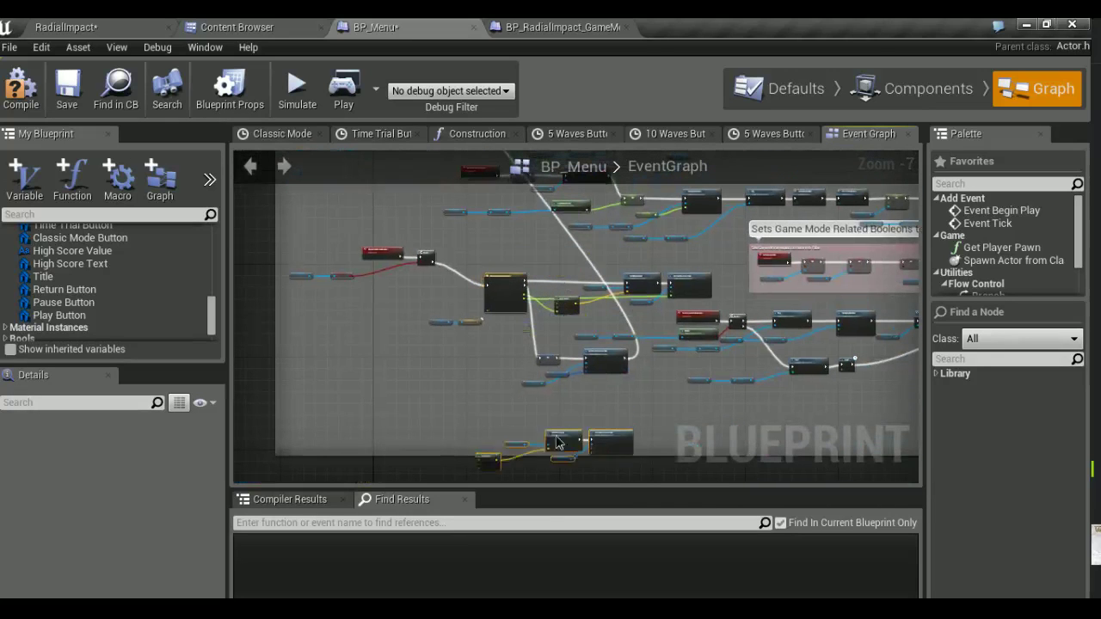
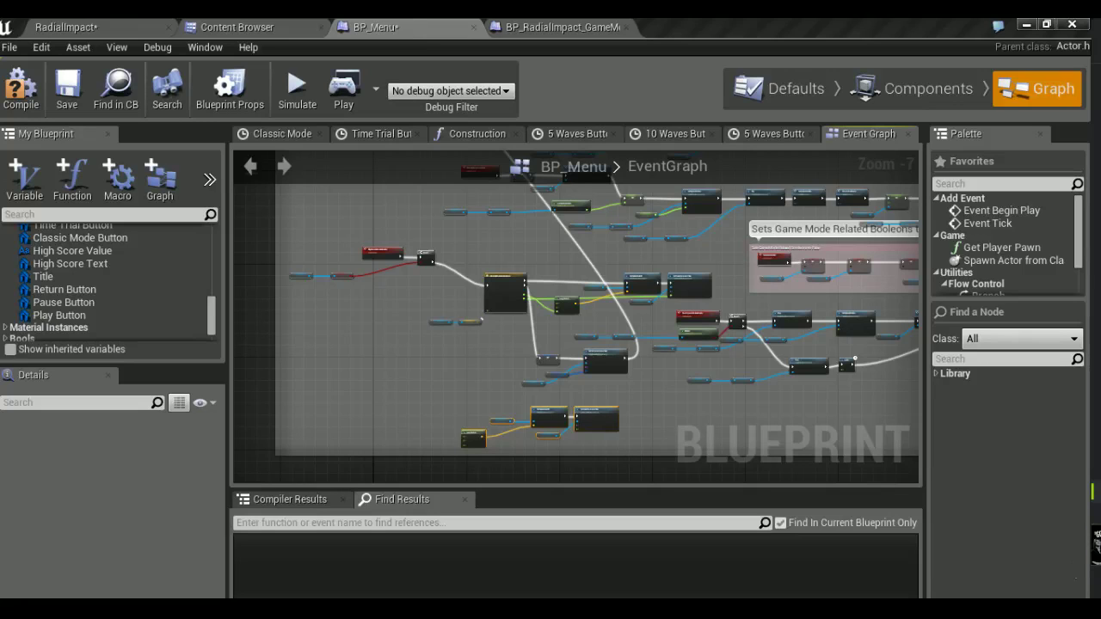
Inspect the return-button nodes, selecting the Return Button and Relative Scale 3D group and the bottom nodes
{"action": "scroll", "coordinate": [464, 366], "scroll_direction": "up", "scroll_amount": 1}
{"action": "scroll", "coordinate": [490, 380], "scroll_direction": "up", "scroll_amount": 3}
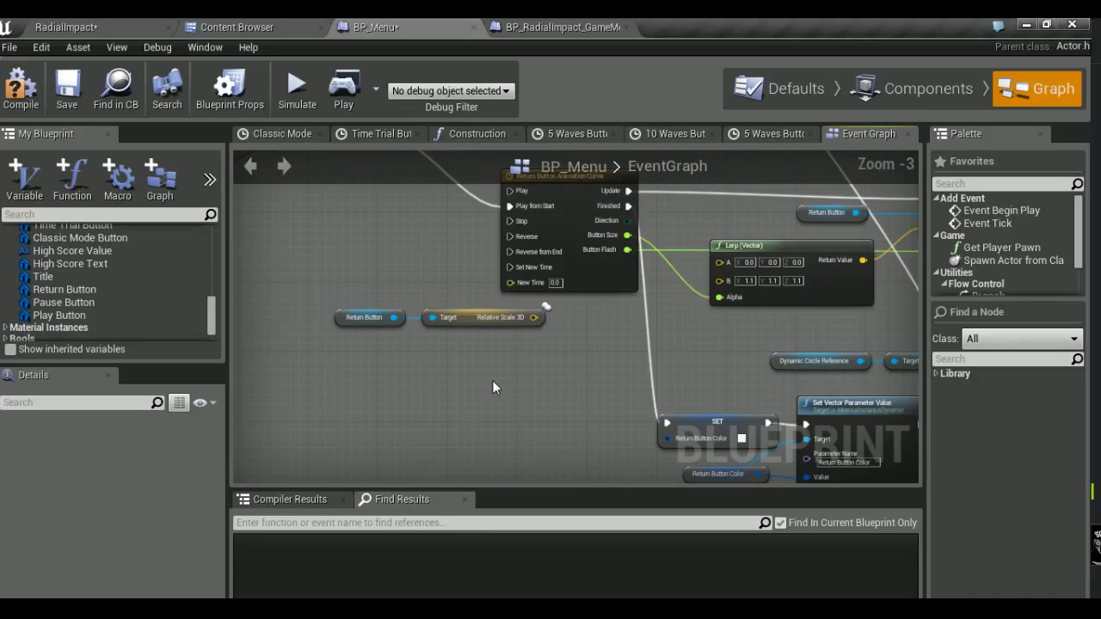
{"action": "scroll", "coordinate": [492, 381], "scroll_direction": "down", "scroll_amount": 1}
{"action": "scroll", "coordinate": [480, 366], "scroll_direction": "down", "scroll_amount": 2}
{"action": "scroll", "coordinate": [464, 357], "scroll_direction": "up", "scroll_amount": 1}
{"action": "scroll", "coordinate": [439, 340], "scroll_direction": "up", "scroll_amount": 2}
{"action": "left_click_drag", "start_coordinate": [433, 333], "coordinate": [492, 354]}
{"action": "scroll", "coordinate": [516, 387], "scroll_direction": "down", "scroll_amount": 1}
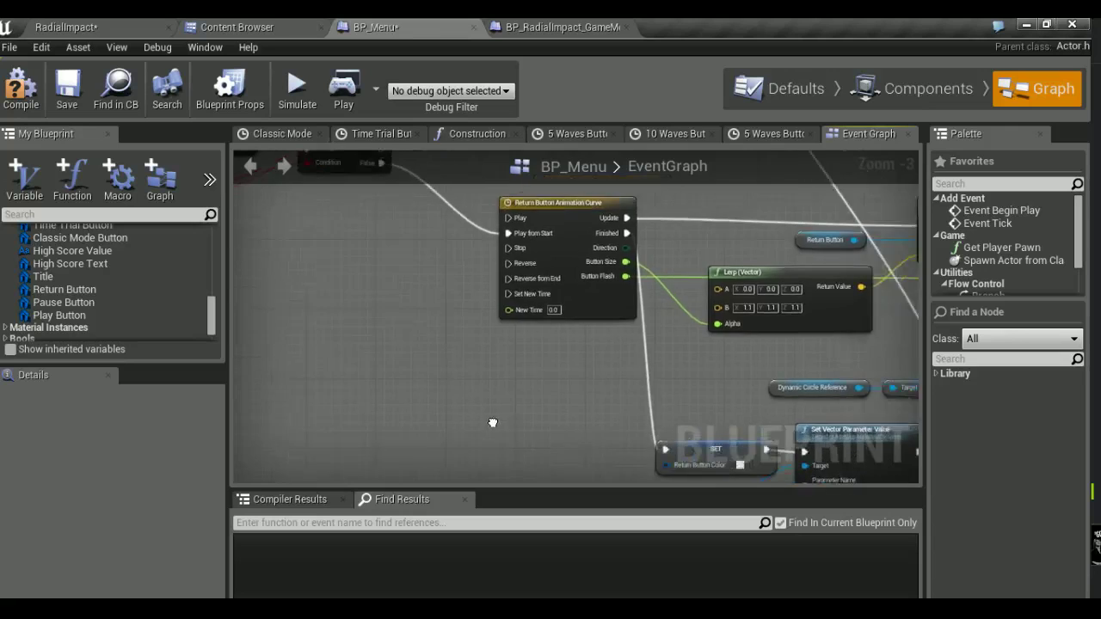
{"action": "scroll", "coordinate": [498, 343], "scroll_direction": "down", "scroll_amount": 4}
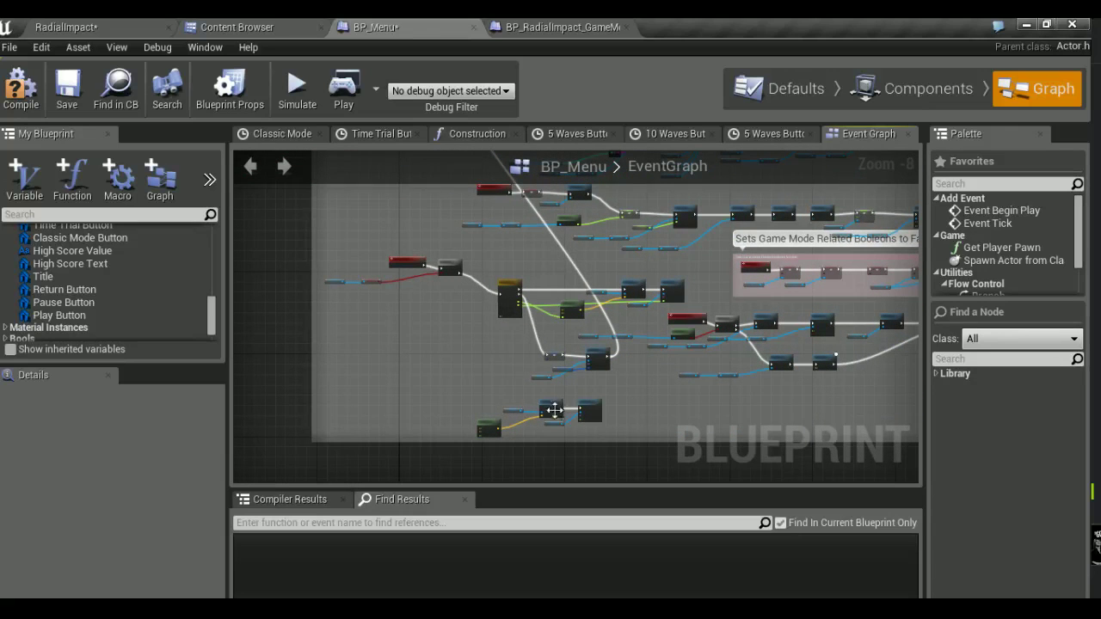
{"action": "left_click_drag", "start_coordinate": [612, 440], "coordinate": [535, 387]}
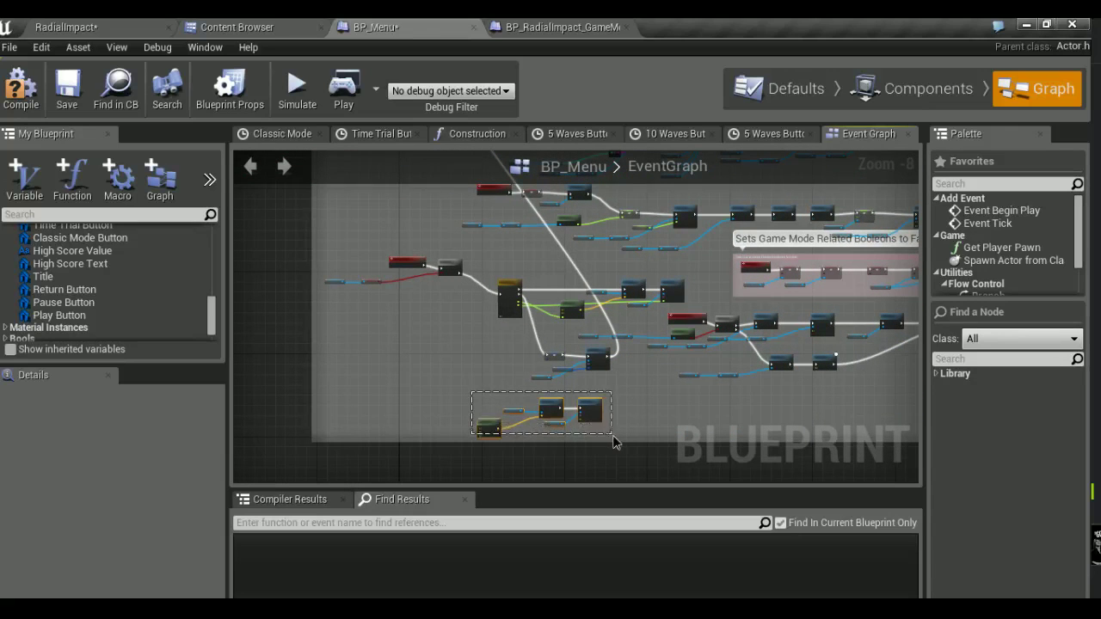
{"action": "scroll", "coordinate": [535, 391], "scroll_direction": "up", "scroll_amount": 3}
Duplicate the Return Button Animation Curve timeline and rename the copy 'Return Button Wave Options'
{"action": "left_click", "coordinate": [529, 275]}
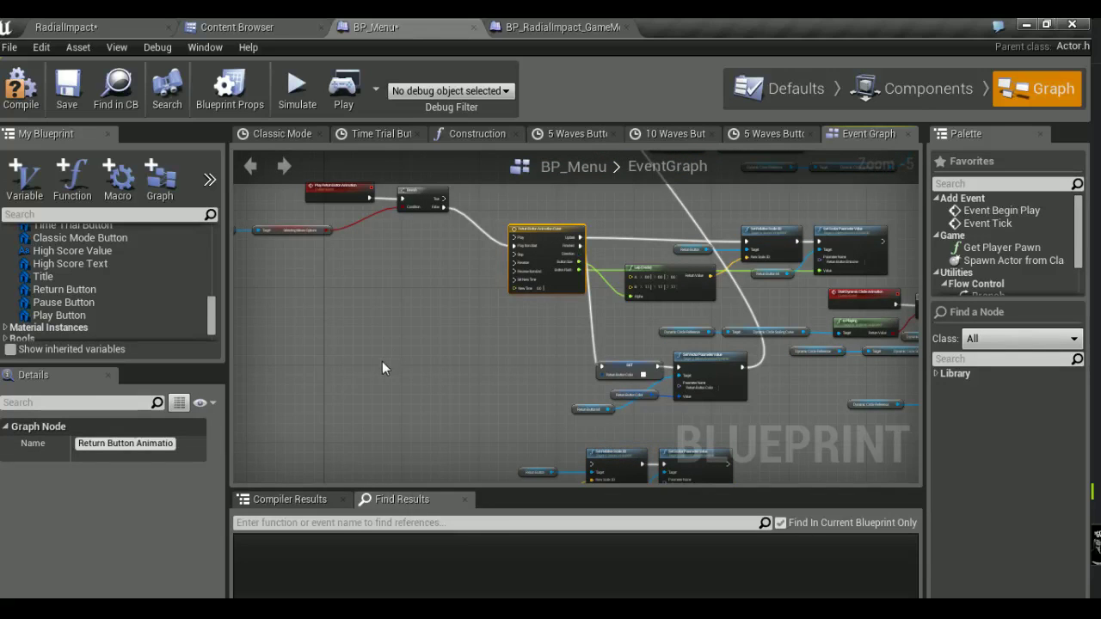
{"action": "key", "text": "ctrl+c"}
{"action": "key", "text": "ctrl+v"}
{"action": "scroll", "coordinate": [416, 351], "scroll_direction": "up", "scroll_amount": 2}
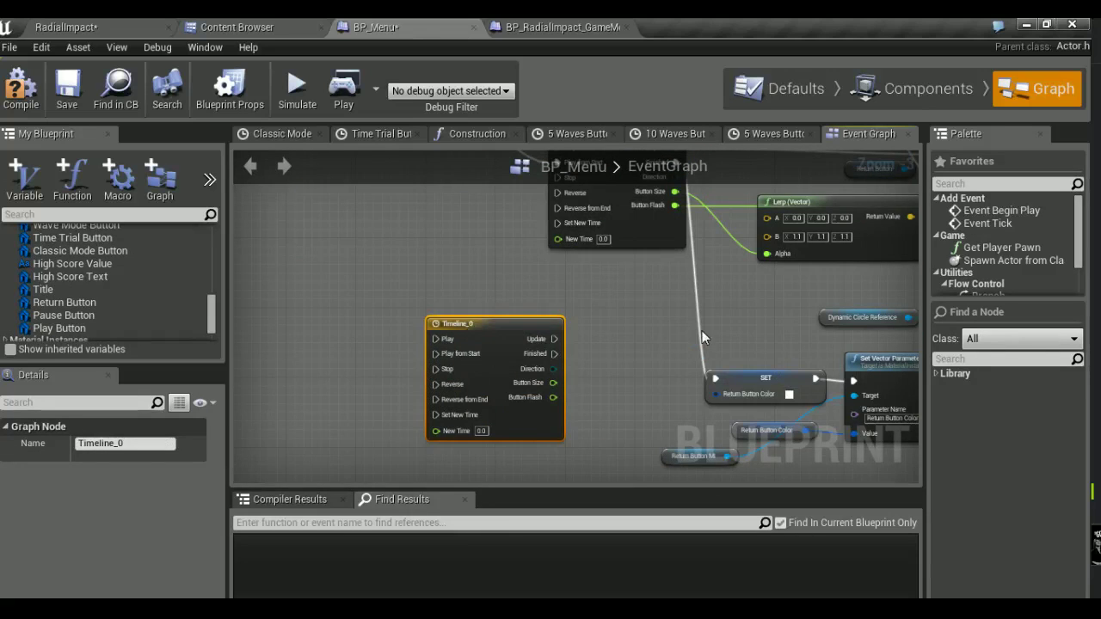
{"action": "key", "text": "F2"}
{"action": "type", "text": "Return Button"}
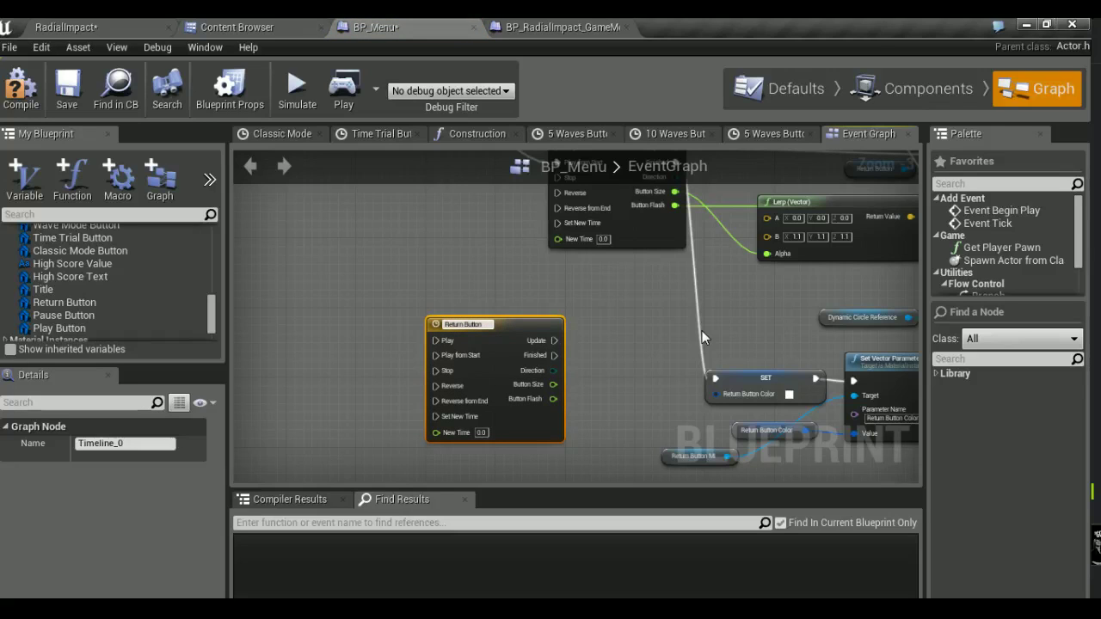
{"action": "type", "text": " Wave Options"}
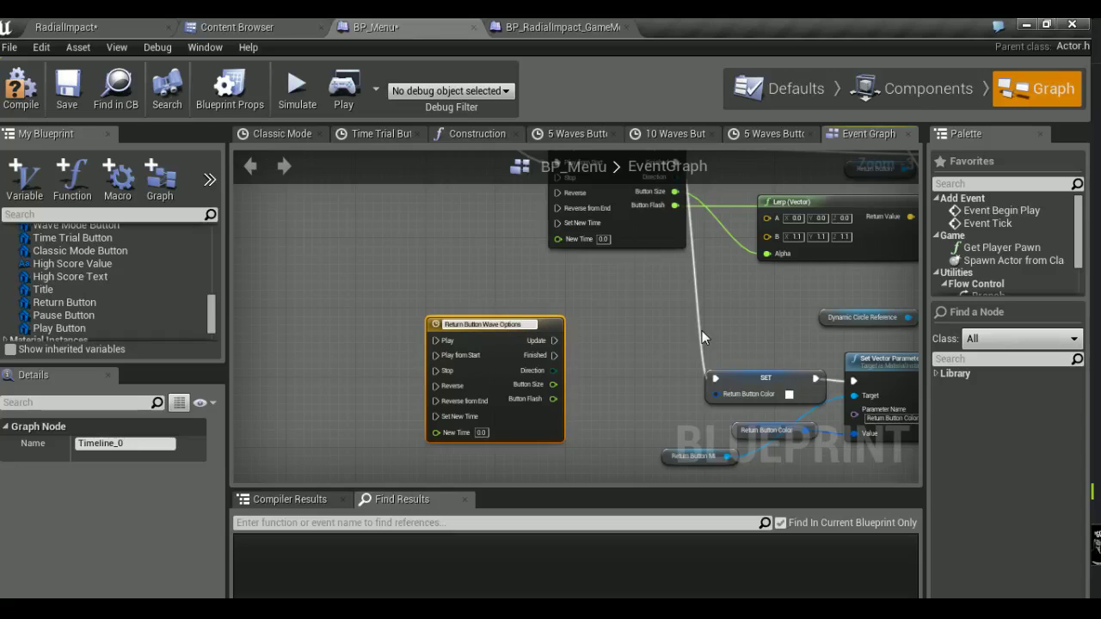
{"action": "key", "text": "Return"}
{"action": "right_click_drag", "start_coordinate": [595, 290], "coordinate": [579, 354]}
{"action": "scroll", "coordinate": [495, 310], "scroll_direction": "down", "scroll_amount": 2}
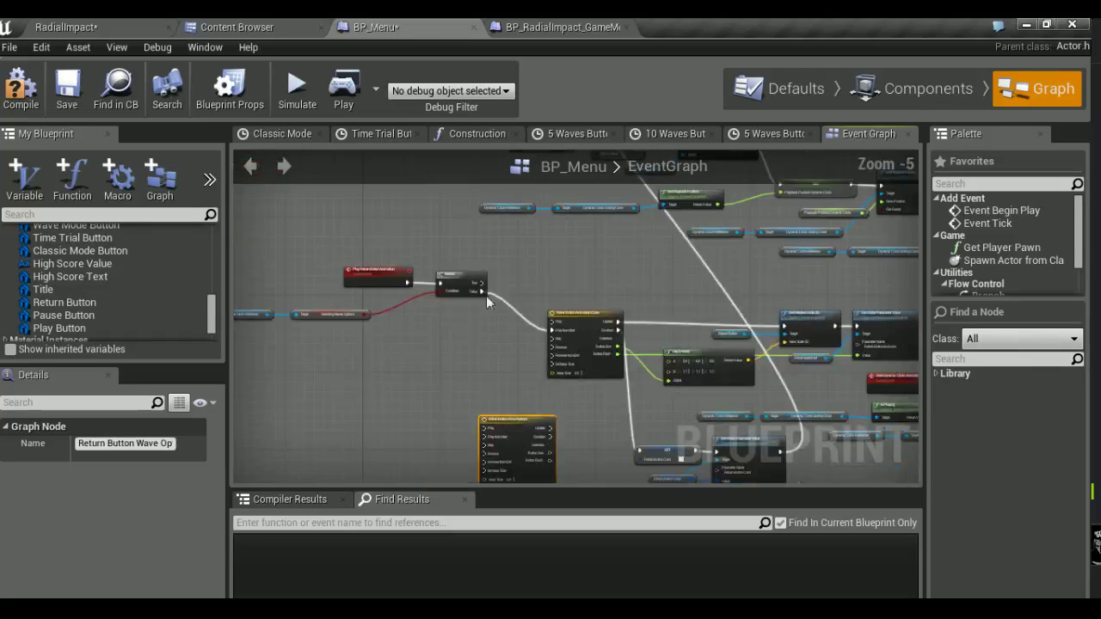
Trigger Wave Options from the Branch and run the colour SET when it finishes
{"action": "left_click_drag", "start_coordinate": [480, 280], "coordinate": [484, 436], "text": "ctrl"}
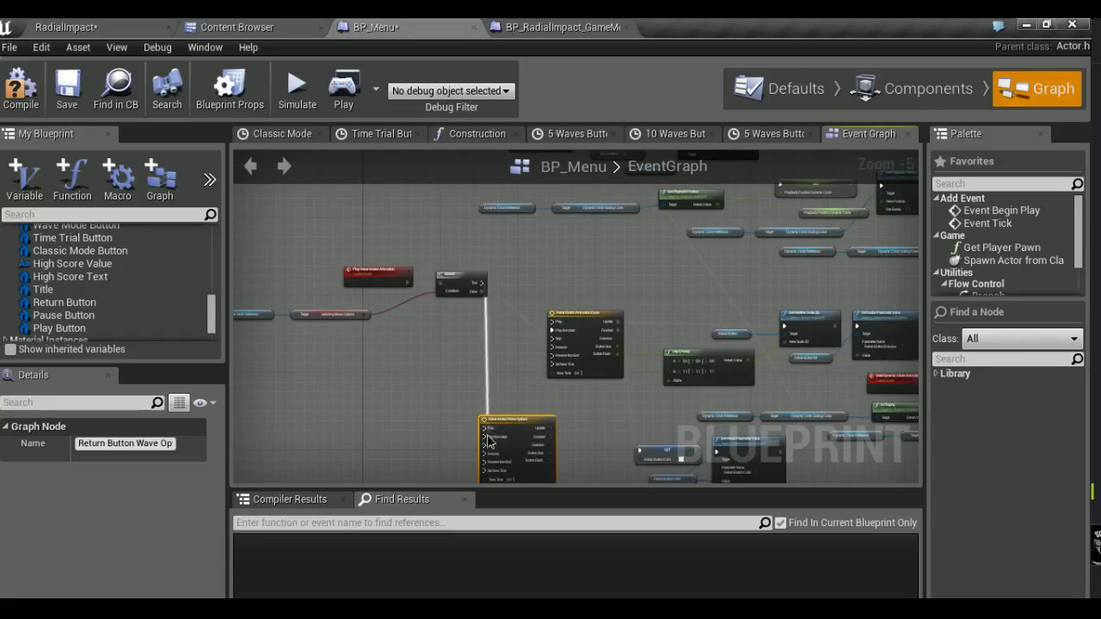
{"action": "right_click_drag", "start_coordinate": [484, 436], "coordinate": [409, 365]}
{"action": "scroll", "coordinate": [519, 385], "scroll_direction": "up", "scroll_amount": 1}
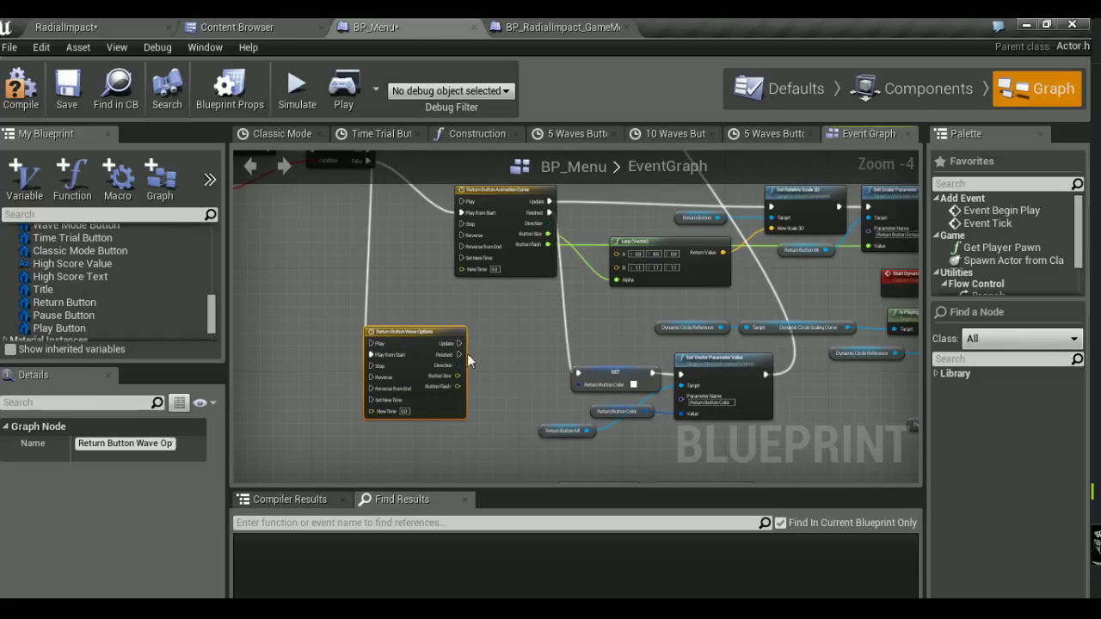
{"action": "left_click_drag", "start_coordinate": [576, 376], "coordinate": [578, 373]}
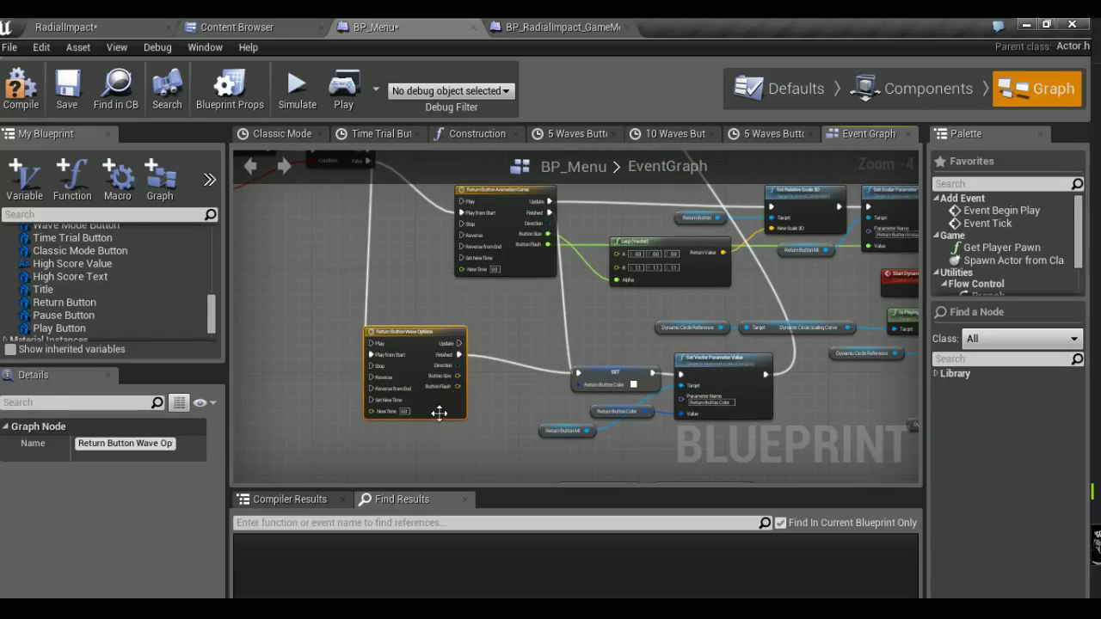
{"action": "left_click_drag", "start_coordinate": [434, 407], "coordinate": [485, 402]}
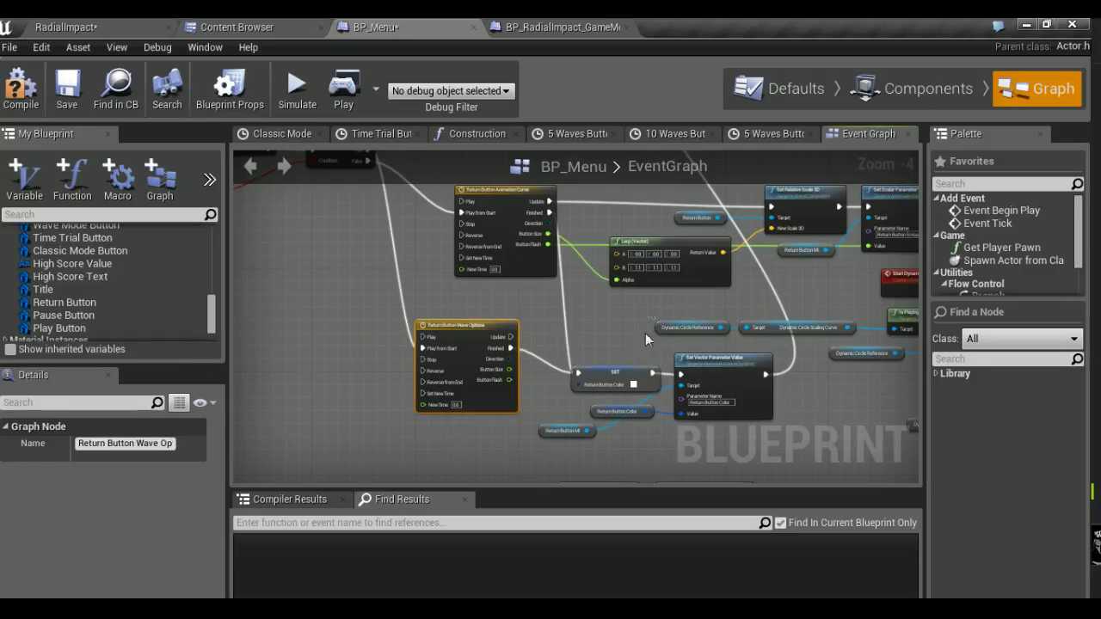
{"action": "right_click_drag", "start_coordinate": [571, 429], "coordinate": [600, 350]}
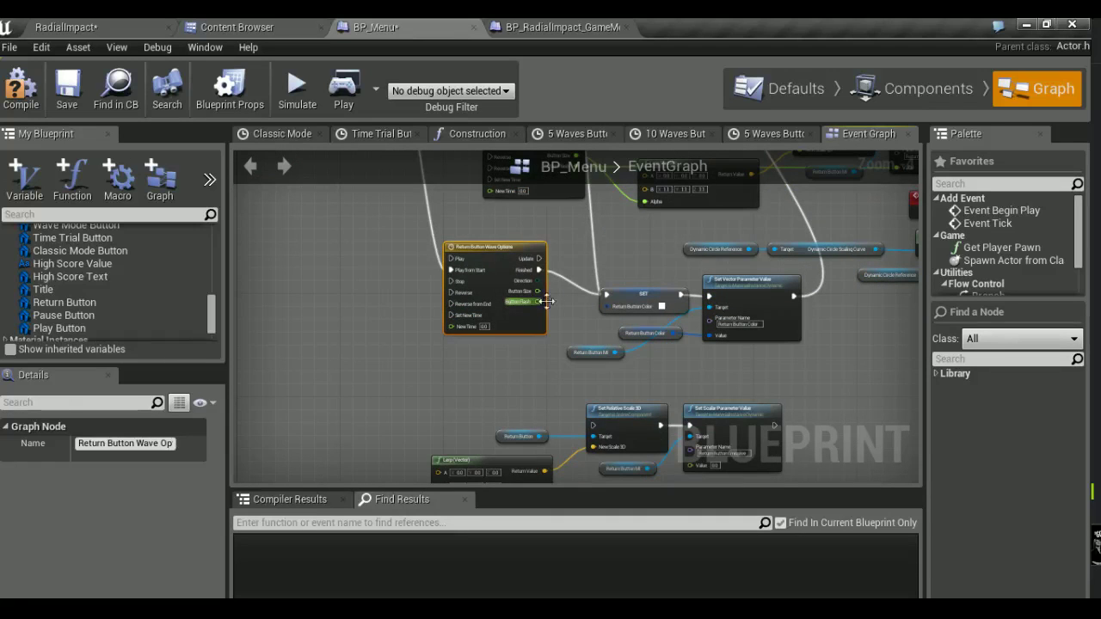
{"action": "right_click_drag", "start_coordinate": [546, 301], "coordinate": [509, 356]}
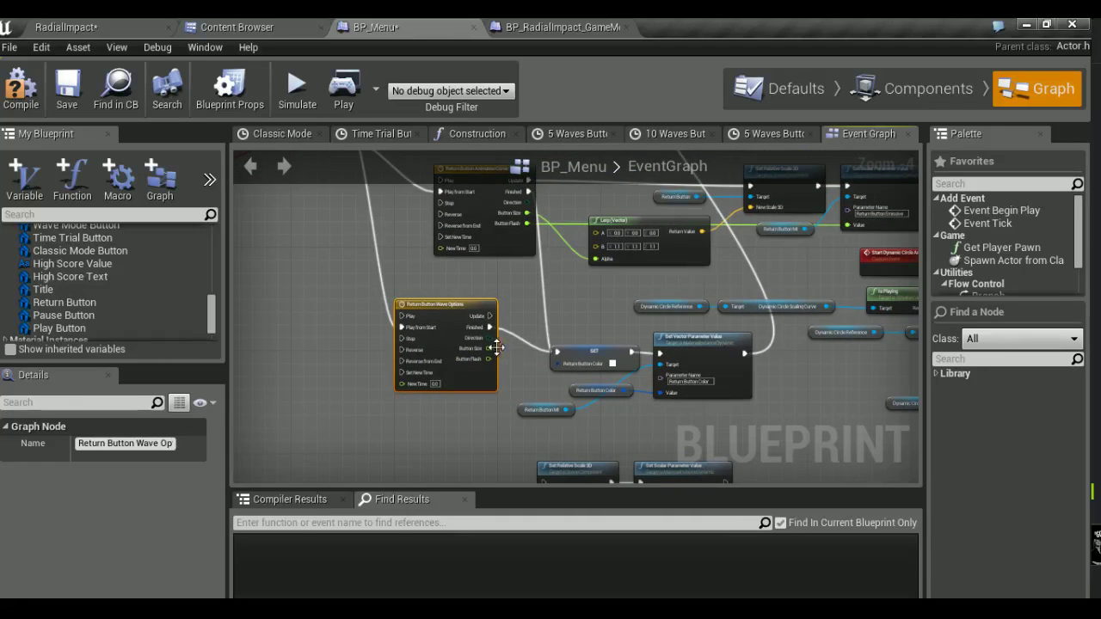
Feed the new timeline's Button Size into the Lerp Alpha and Button Flash into the emissive Value
{"action": "left_click_drag", "start_coordinate": [497, 347], "coordinate": [469, 434]}
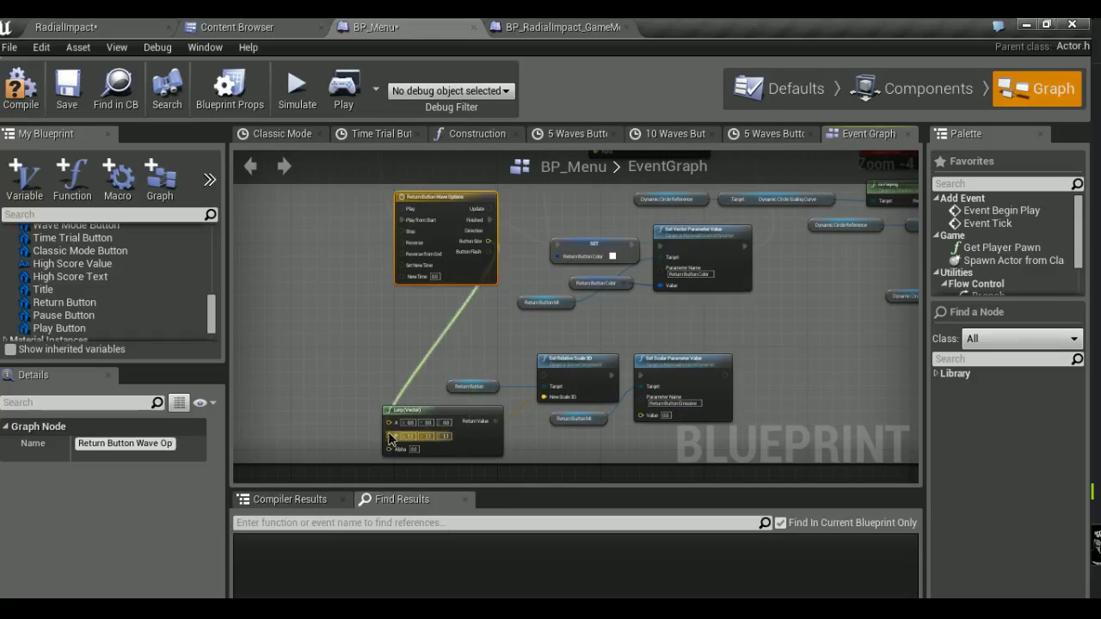
{"action": "left_click_drag", "start_coordinate": [468, 434], "coordinate": [392, 449]}
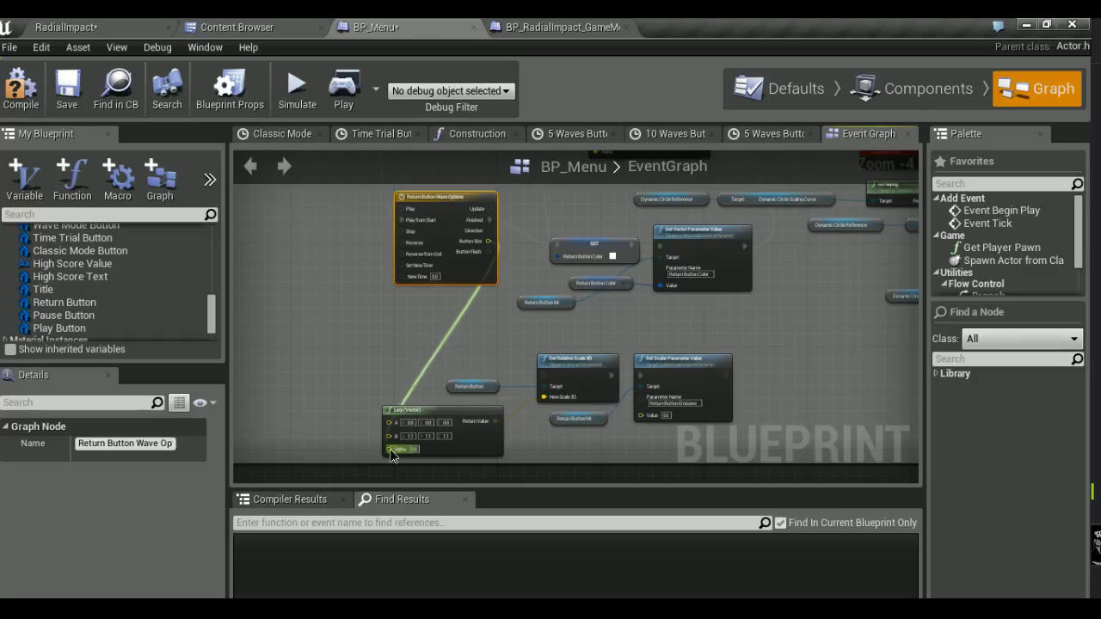
{"action": "right_click_drag", "start_coordinate": [480, 288], "coordinate": [396, 404]}
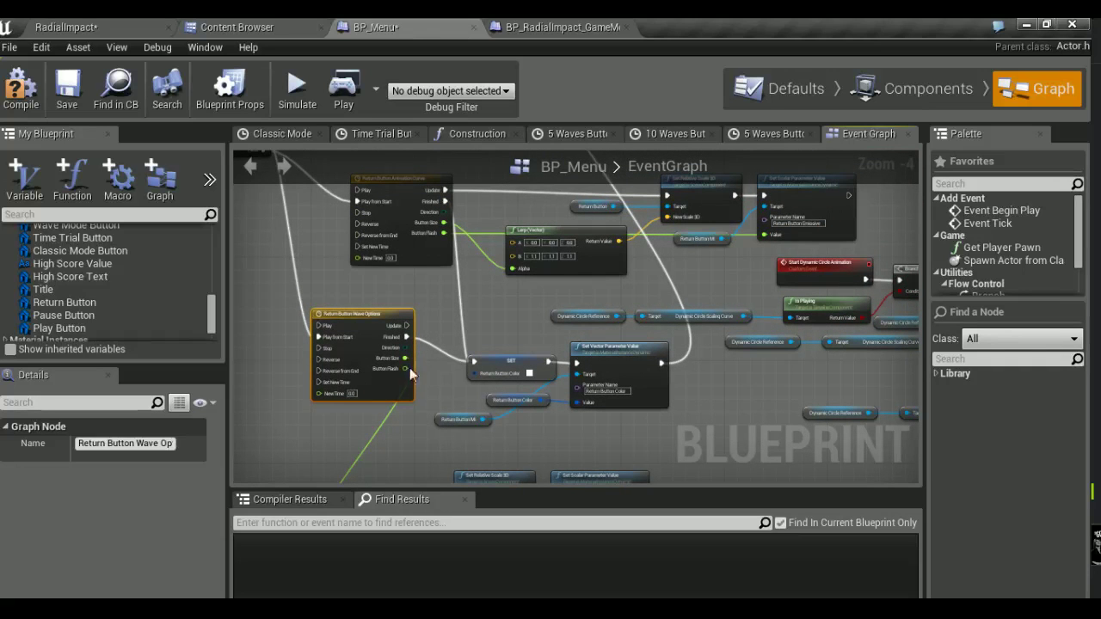
{"action": "left_click_drag", "start_coordinate": [404, 368], "coordinate": [423, 372]}
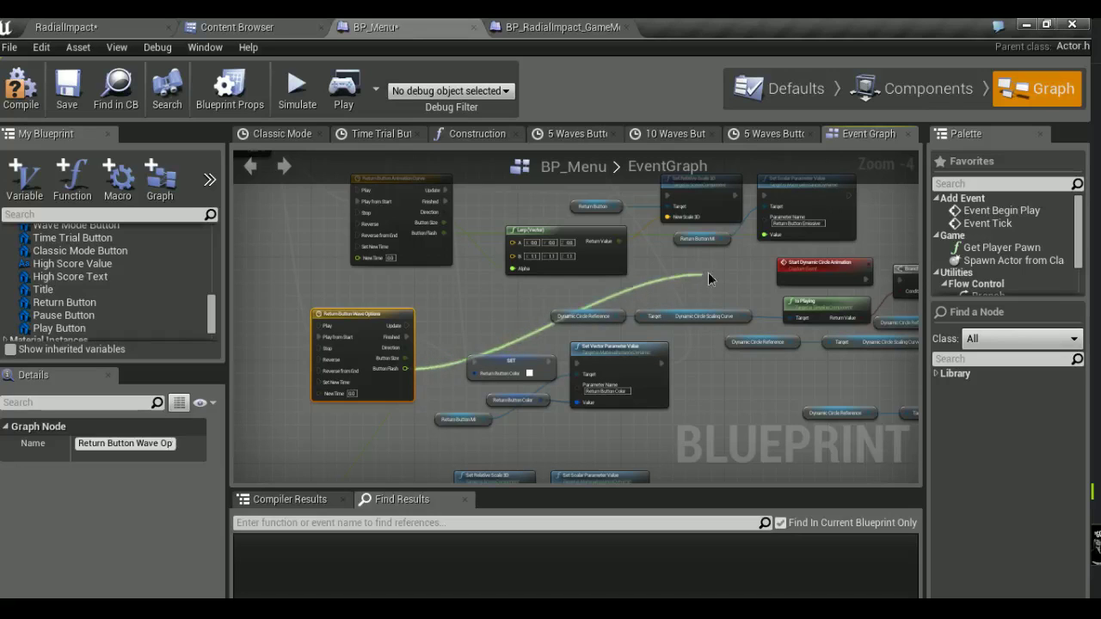
{"action": "left_click_drag", "start_coordinate": [462, 356], "coordinate": [765, 235]}
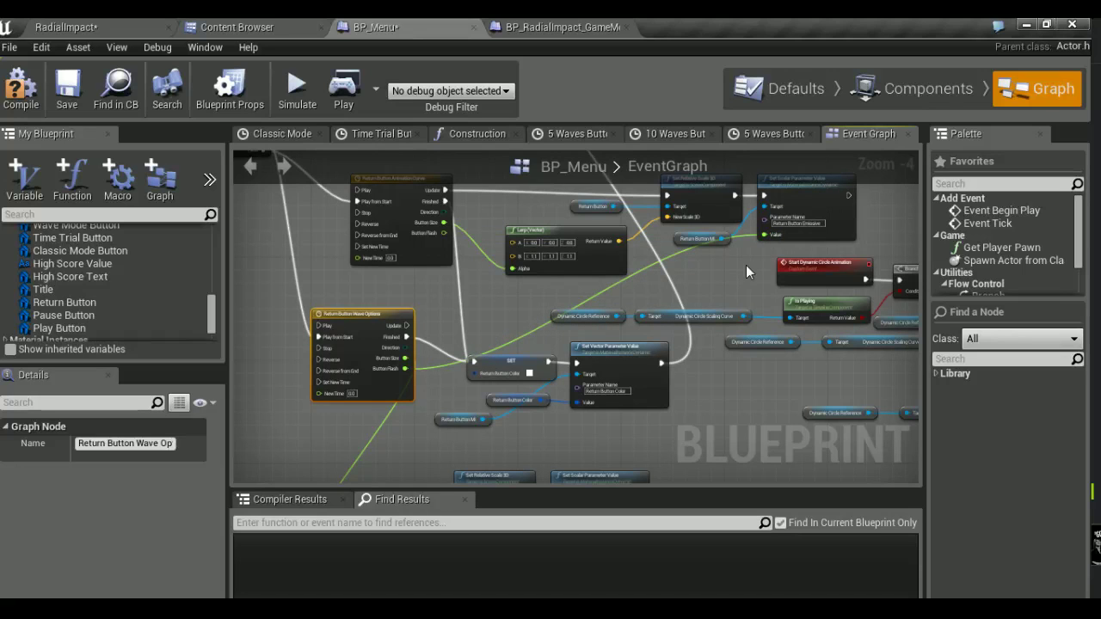
{"action": "right_click_drag", "start_coordinate": [745, 265], "coordinate": [733, 269]}
Fix the Button Flash links to the emissive Value and drive Set Relative Scale 3D from Update
{"action": "left_click_drag", "start_coordinate": [392, 373], "coordinate": [431, 245]}
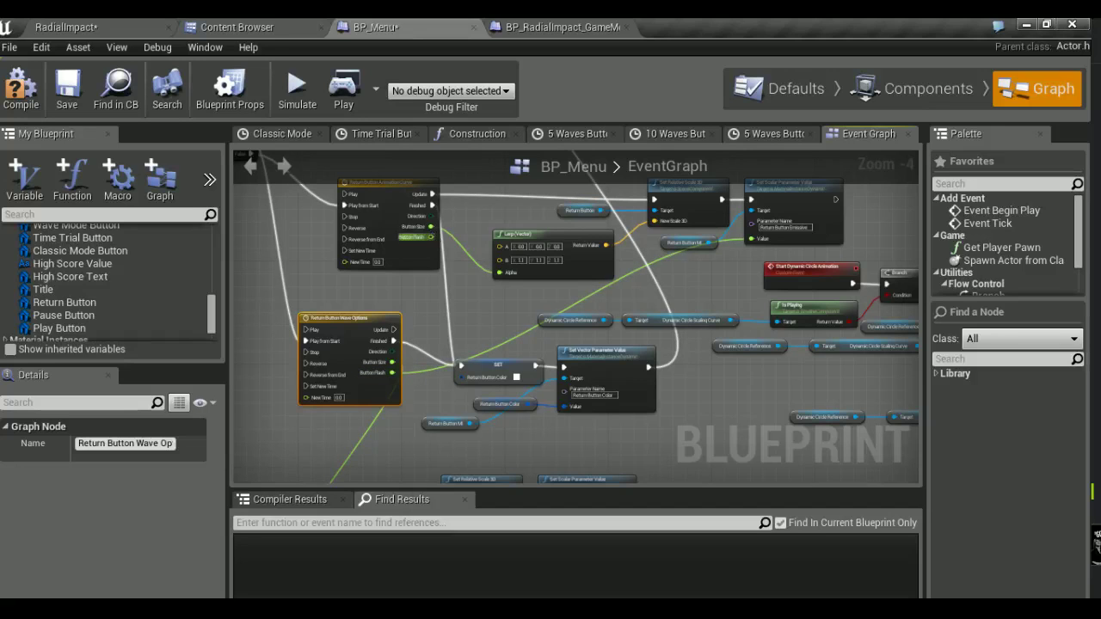
{"action": "left_click_drag", "start_coordinate": [431, 237], "coordinate": [757, 240]}
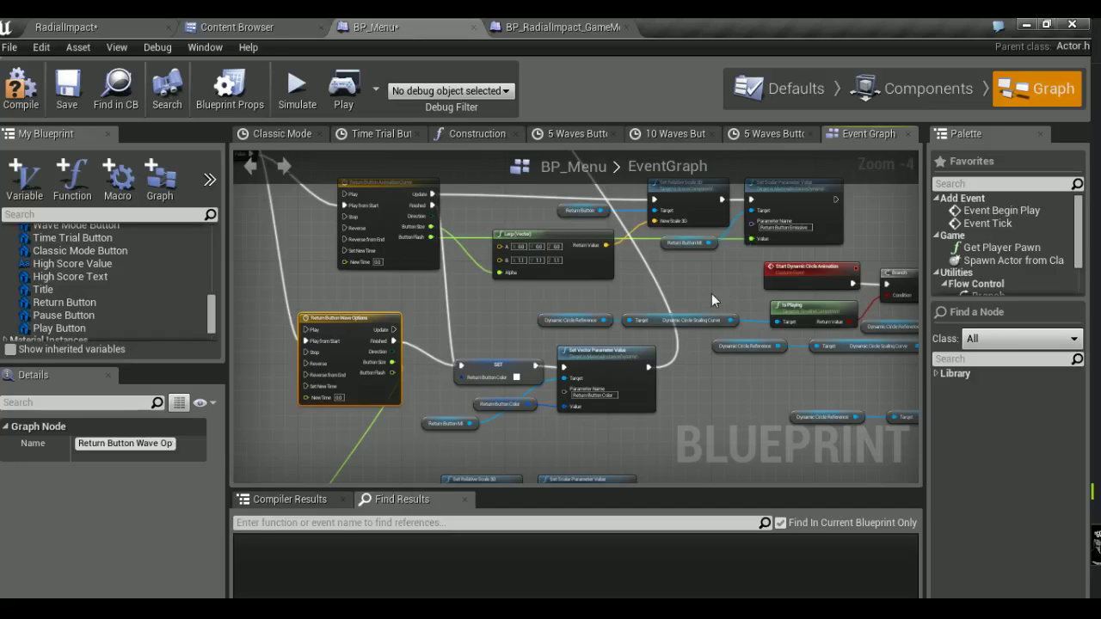
{"action": "right_click_drag", "start_coordinate": [711, 294], "coordinate": [539, 297]}
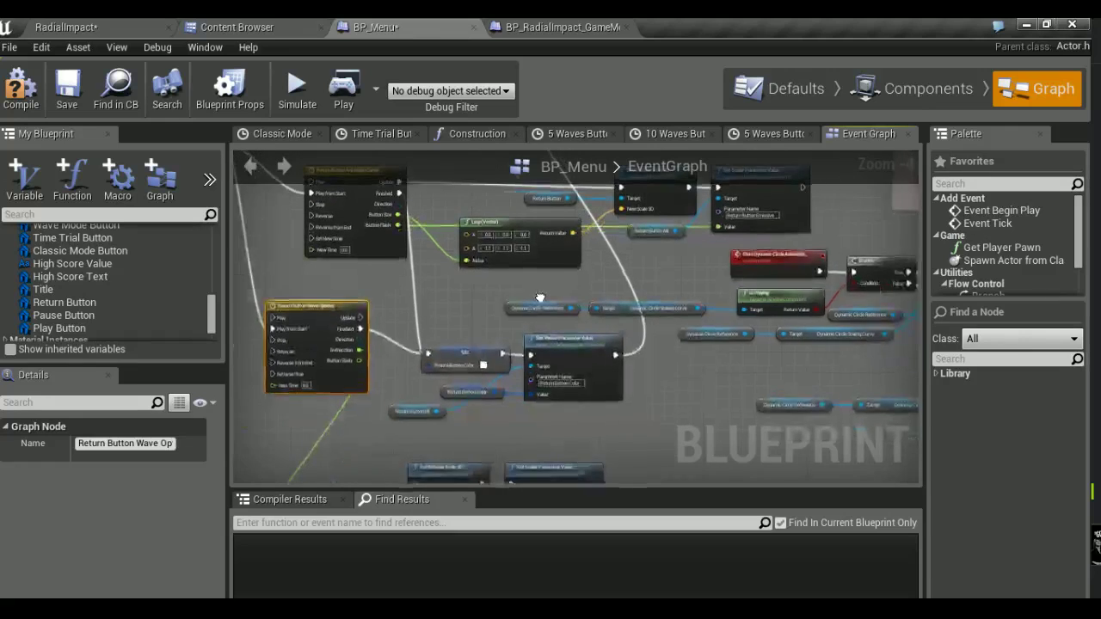
{"action": "left_click", "coordinate": [607, 268]}
{"action": "right_click_drag", "start_coordinate": [642, 326], "coordinate": [692, 221]}
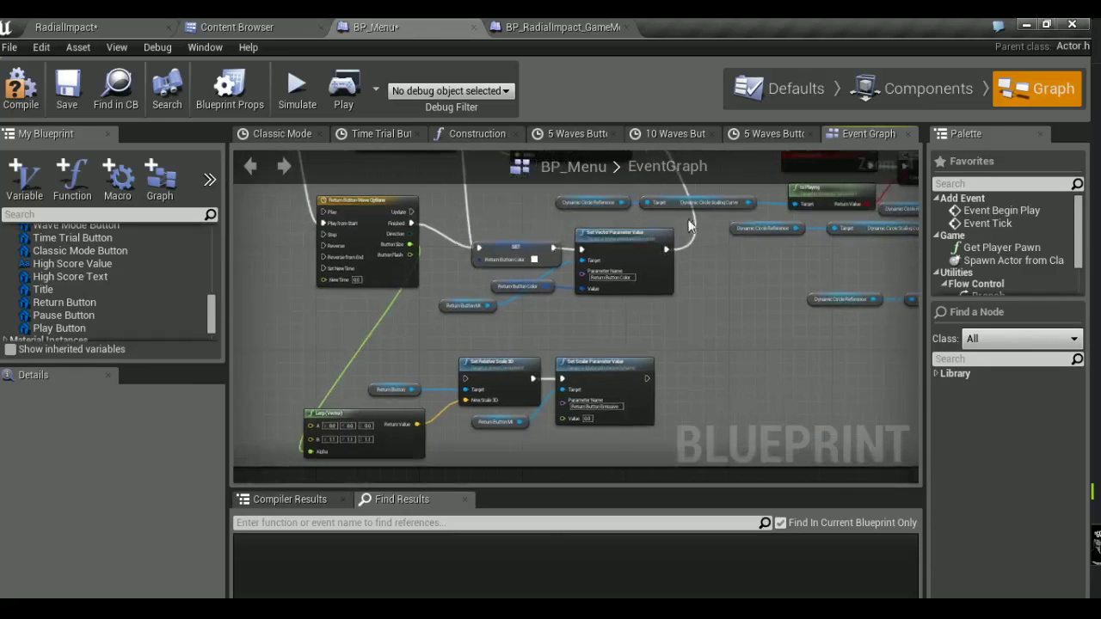
{"action": "left_click_drag", "start_coordinate": [410, 254], "coordinate": [564, 418]}
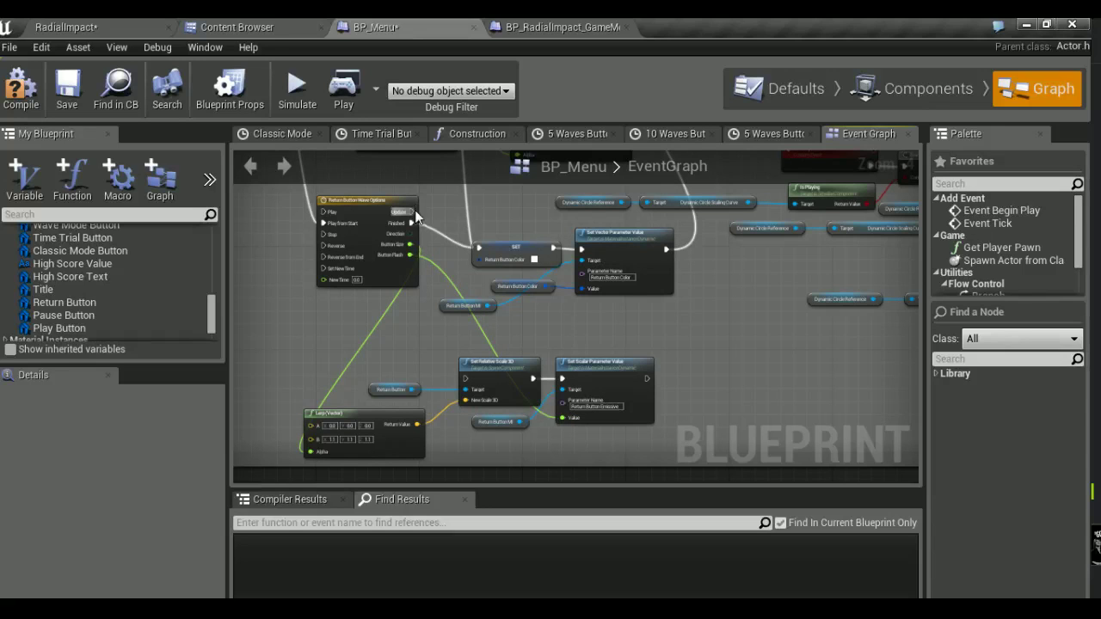
{"action": "left_click_drag", "start_coordinate": [412, 213], "coordinate": [465, 379]}
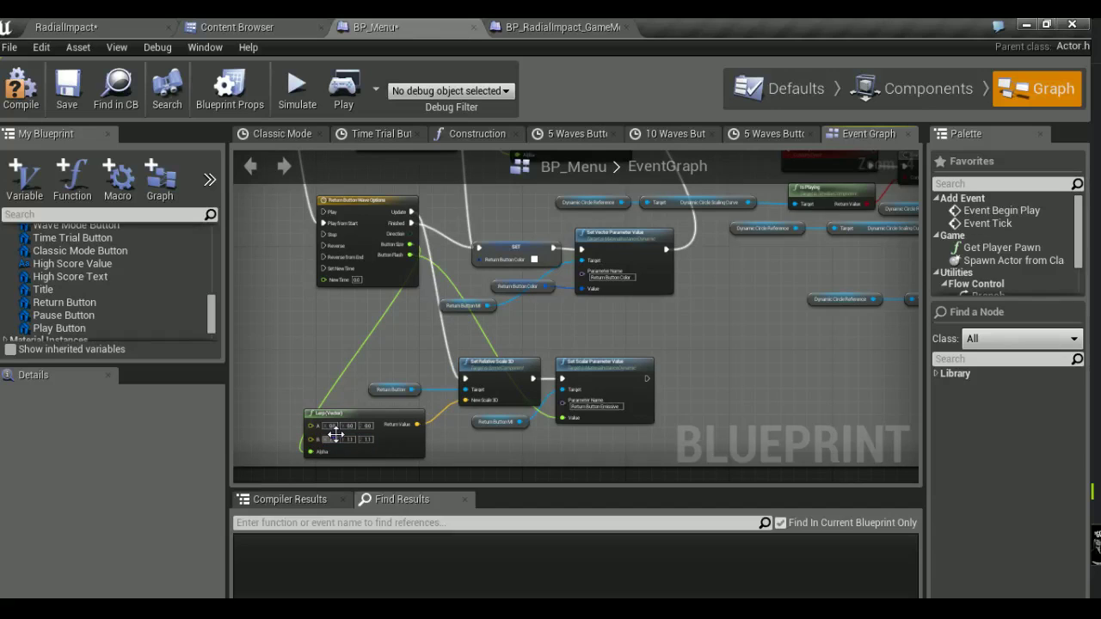
{"action": "mouse_move", "coordinate": [414, 341]}
{"action": "right_mouse_down"}
{"action": "mouse_move", "coordinate": [462, 420]}
{"action": "mouse_move", "coordinate": [339, 359]}
{"action": "right_mouse_up"}
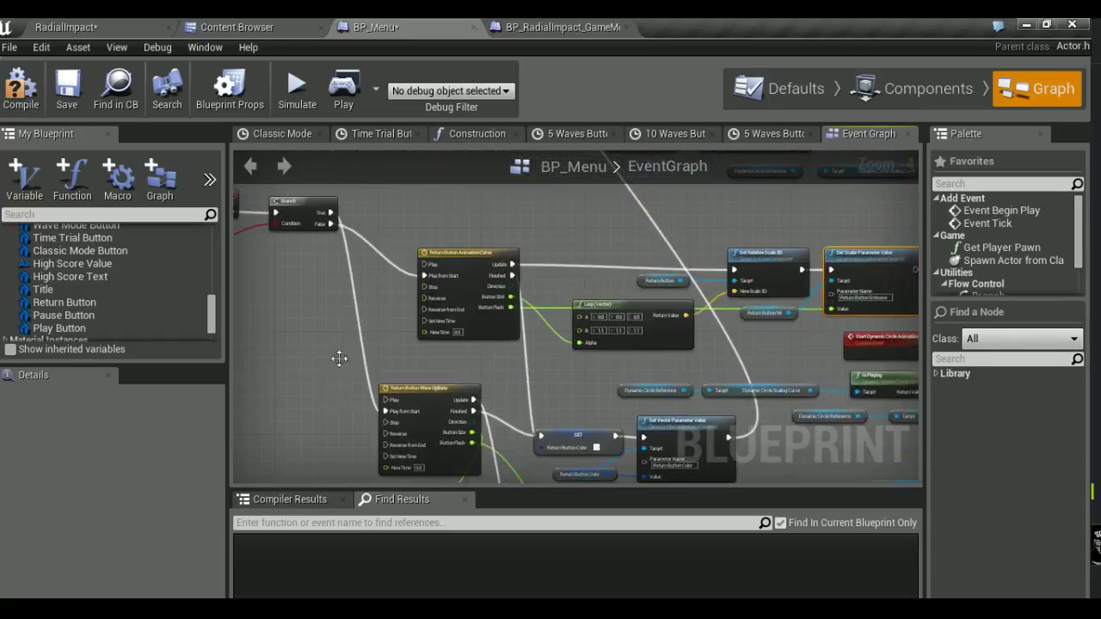
Compile BP_Menu, then save from the RadialImpact level
{"action": "left_click", "coordinate": [27, 105]}
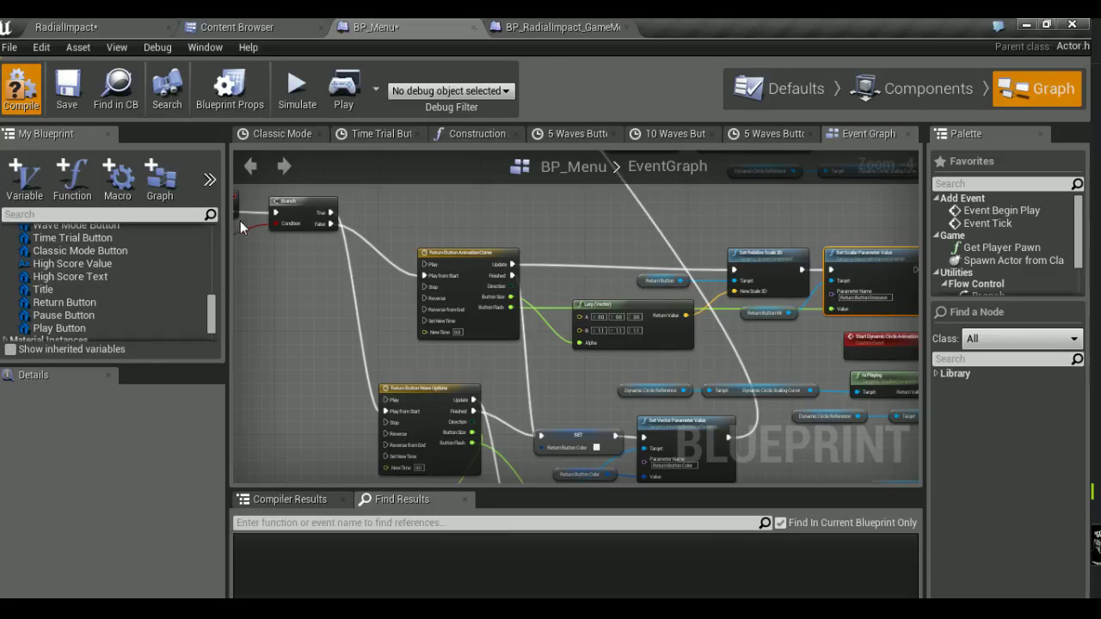
{"action": "left_click", "coordinate": [47, 26]}
{"action": "key", "text": "ctrl+s"}
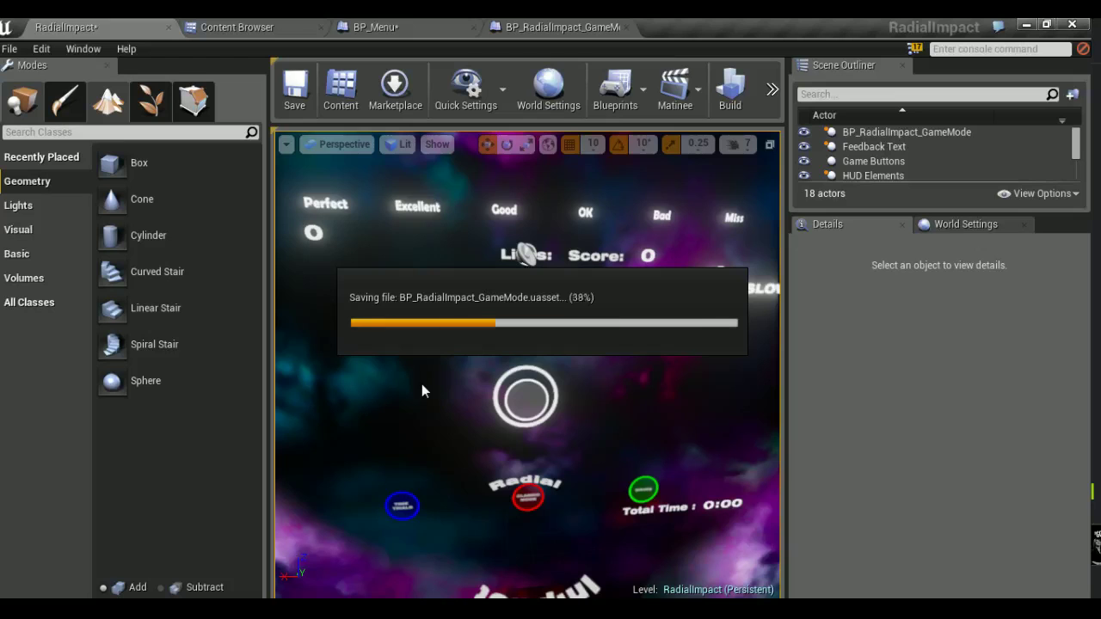
{"action": "right_click_drag", "start_coordinate": [421, 384], "coordinate": [422, 413]}
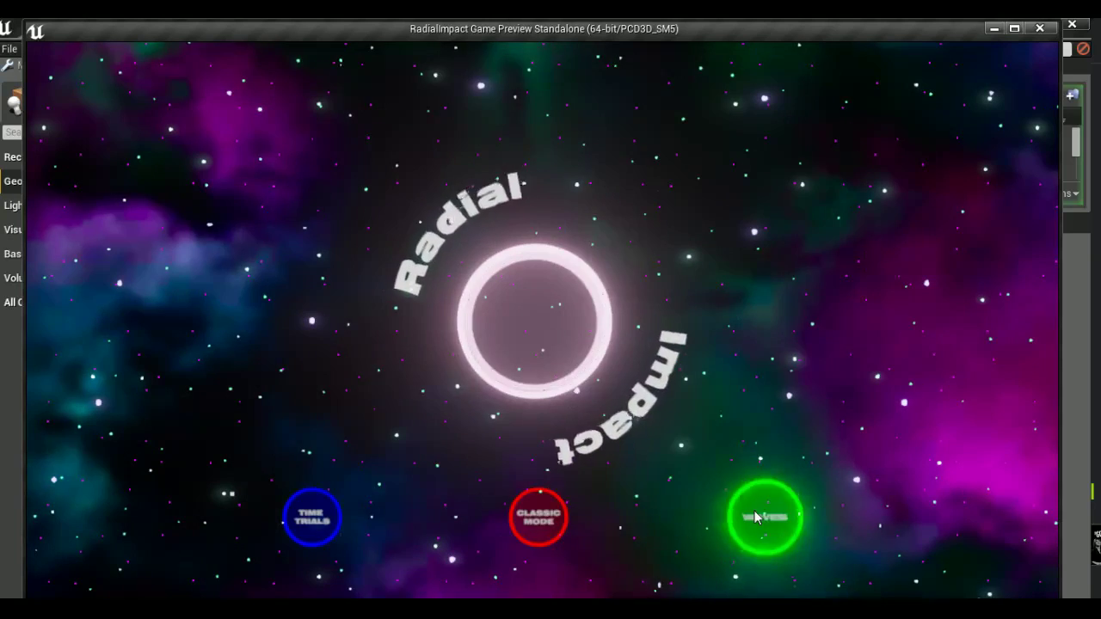
Test the back arrow from the Waves screen and from Classic Mode games, returning to the main menu
{"action": "left_click", "coordinate": [765, 516]}
{"action": "left_click", "coordinate": [159, 323]}
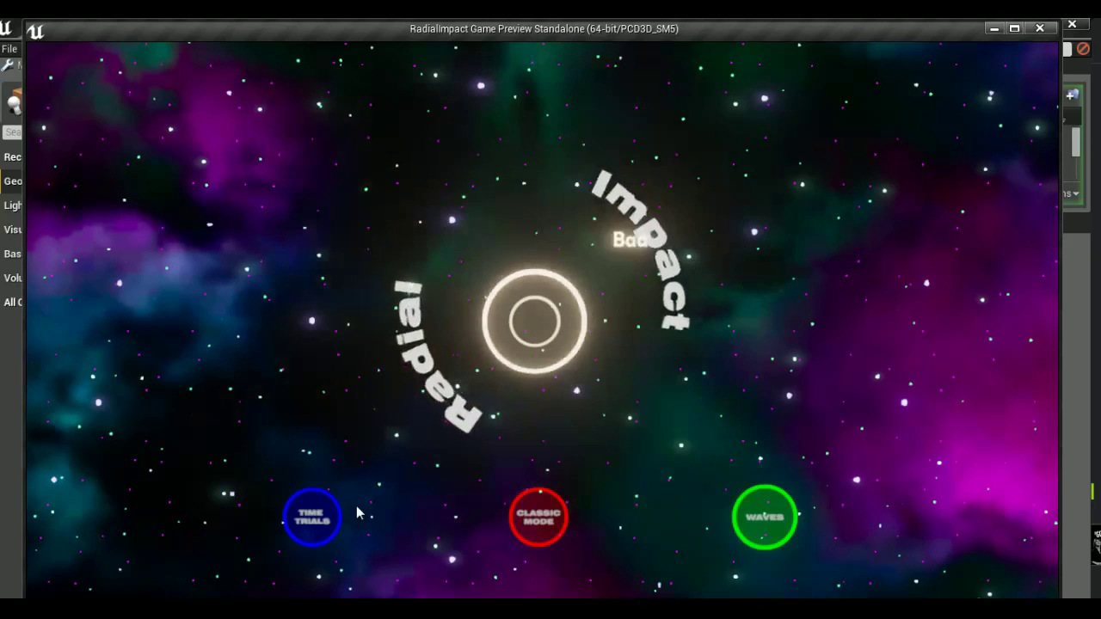
{"action": "left_click", "coordinate": [538, 516]}
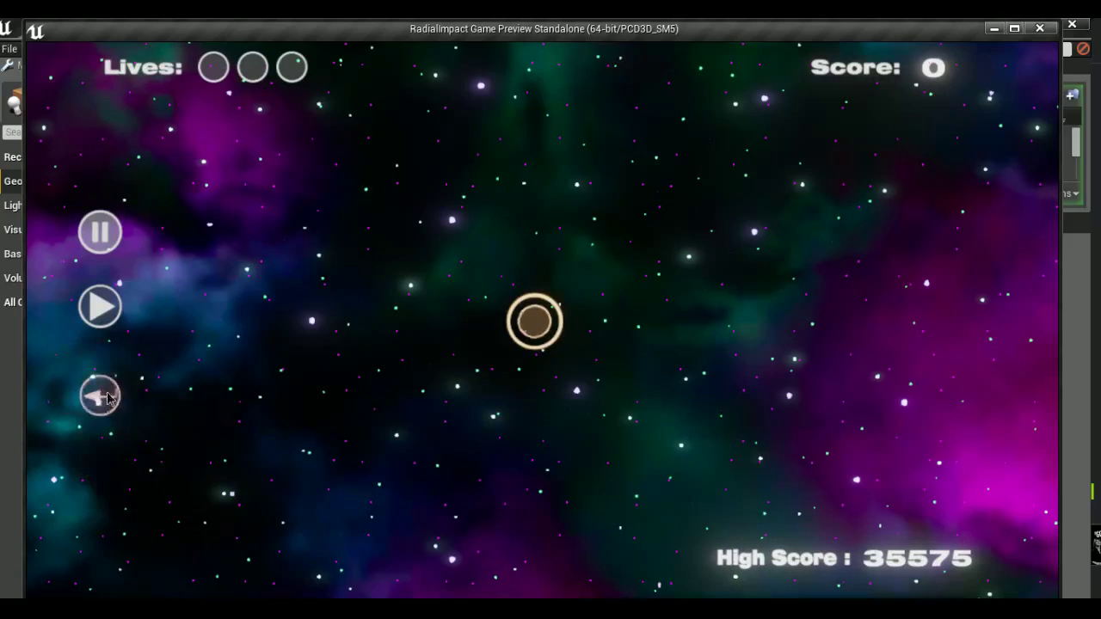
{"action": "left_click", "coordinate": [102, 392]}
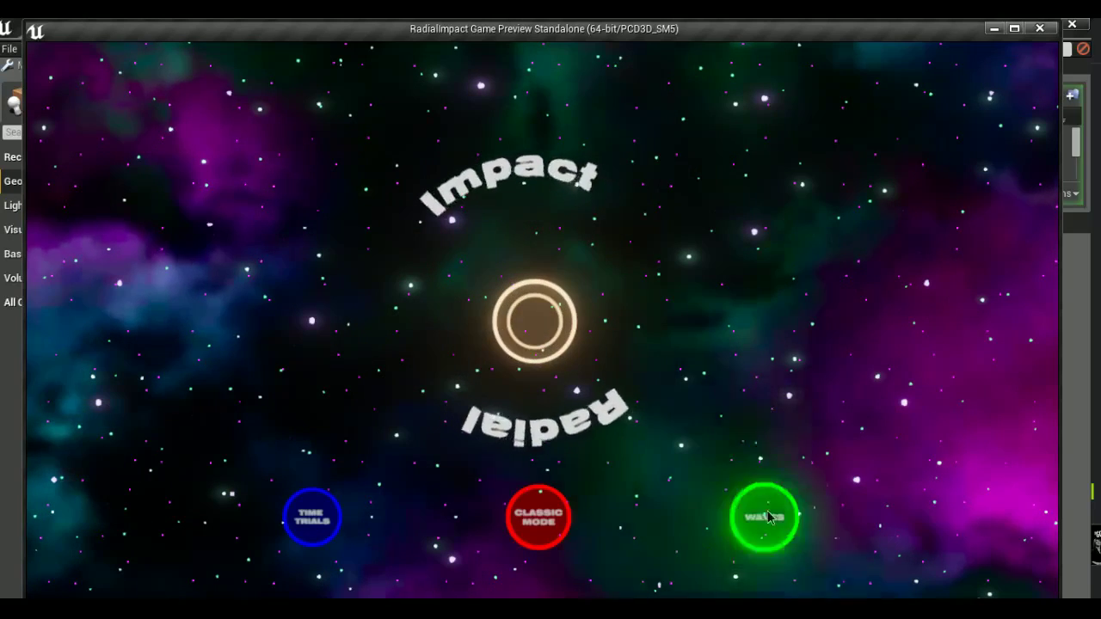
{"action": "left_click", "coordinate": [765, 517]}
{"action": "left_click", "coordinate": [167, 326]}
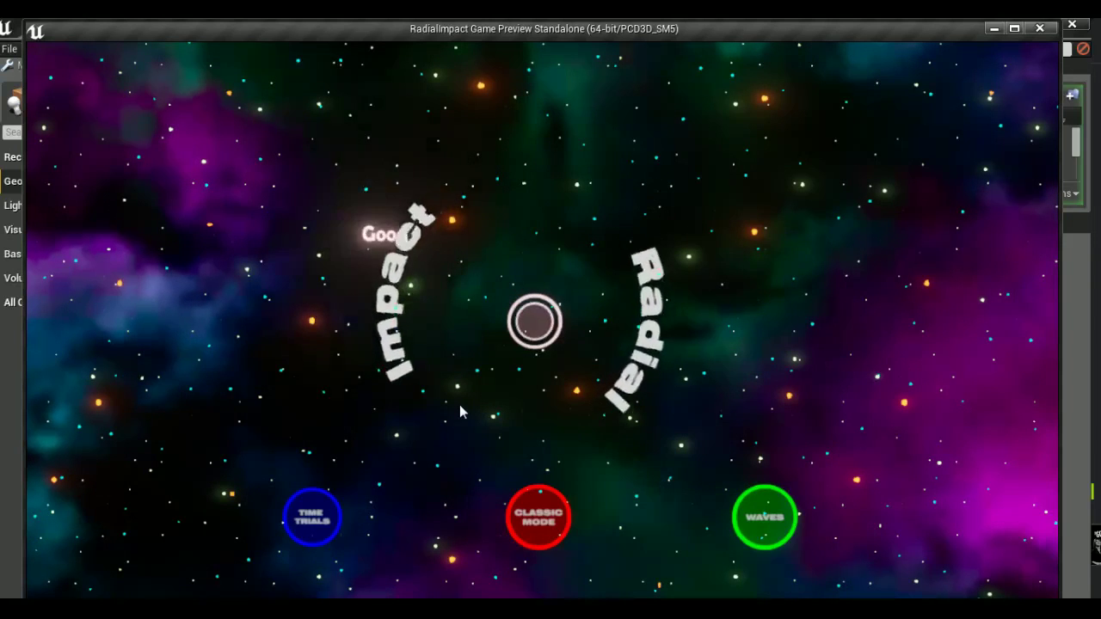
{"action": "left_click", "coordinate": [561, 506]}
{"action": "left_click", "coordinate": [100, 396]}
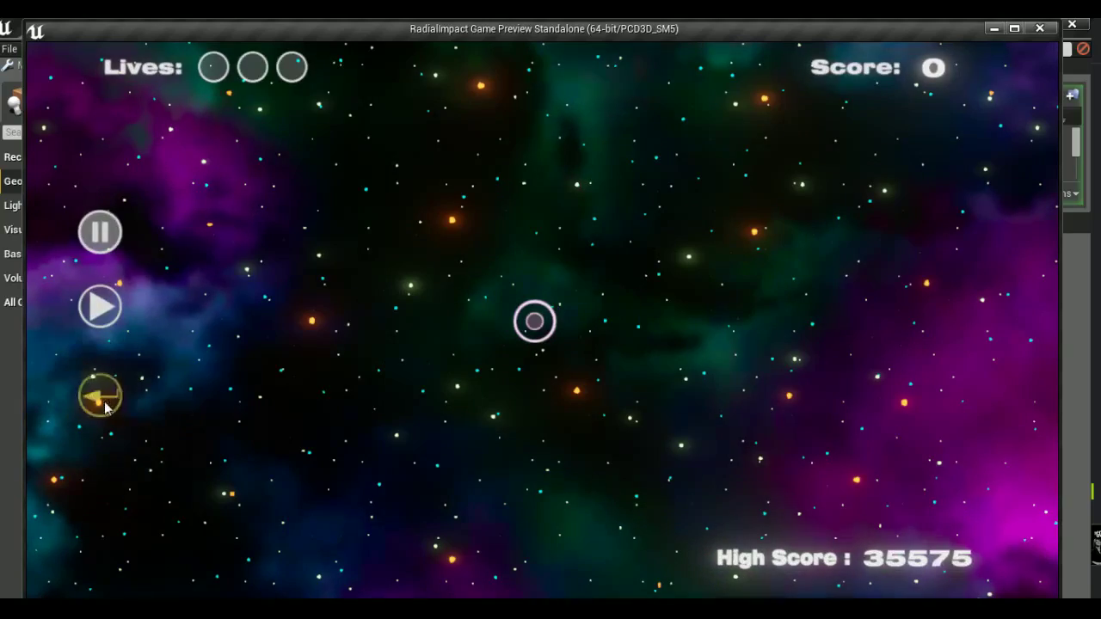
Repeat the return tests from a Classic game and the Waves screen, then close the preview
{"action": "left_click", "coordinate": [520, 499]}
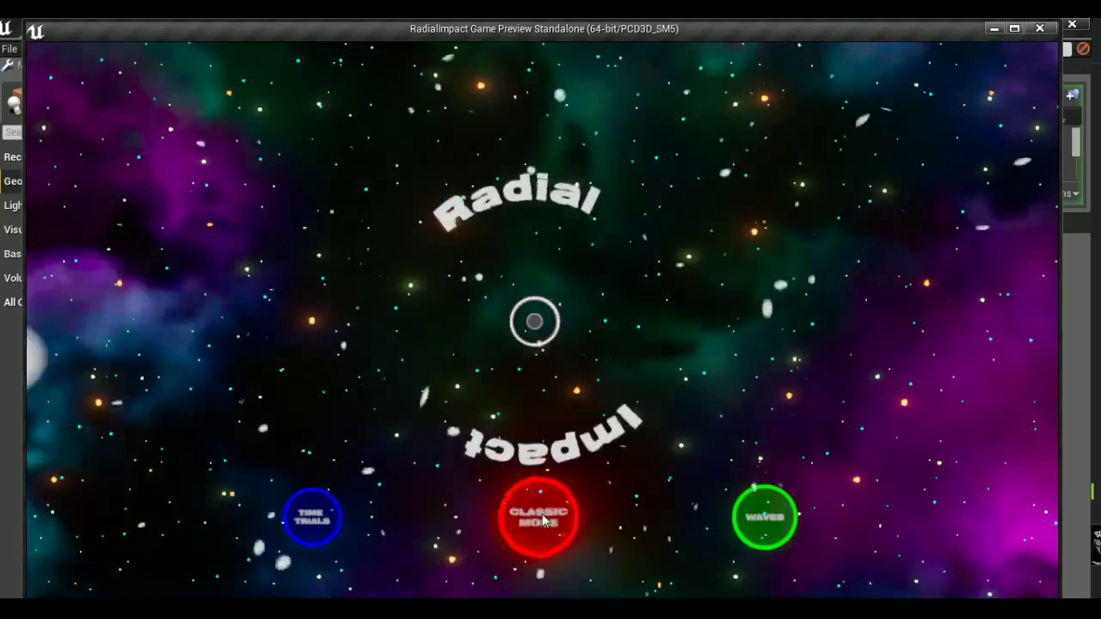
{"action": "left_click", "coordinate": [99, 397]}
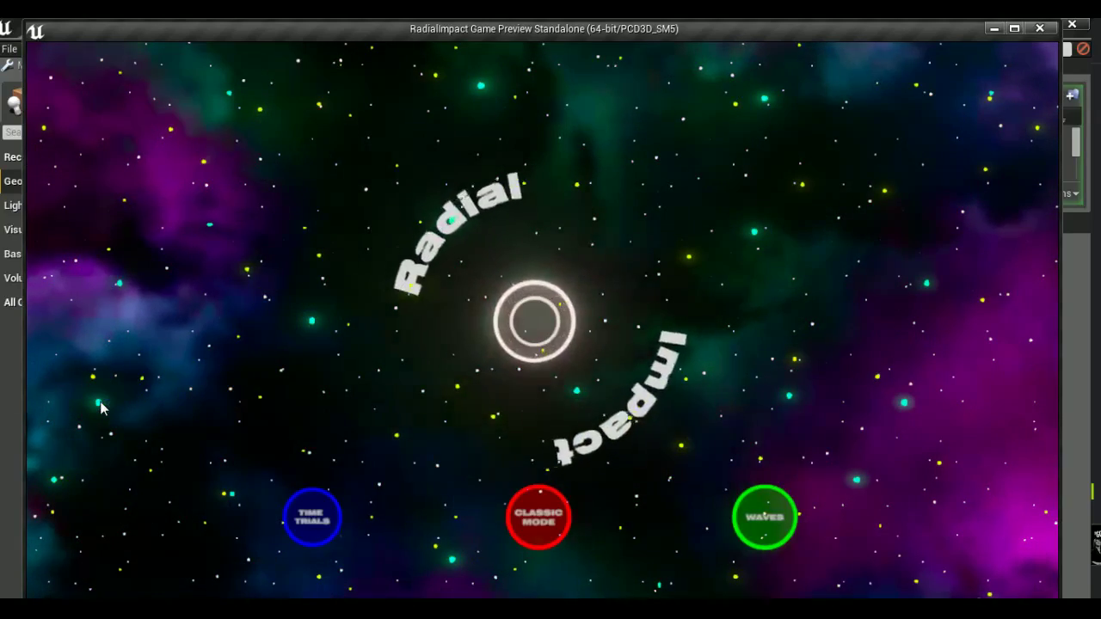
{"action": "left_click", "coordinate": [774, 520]}
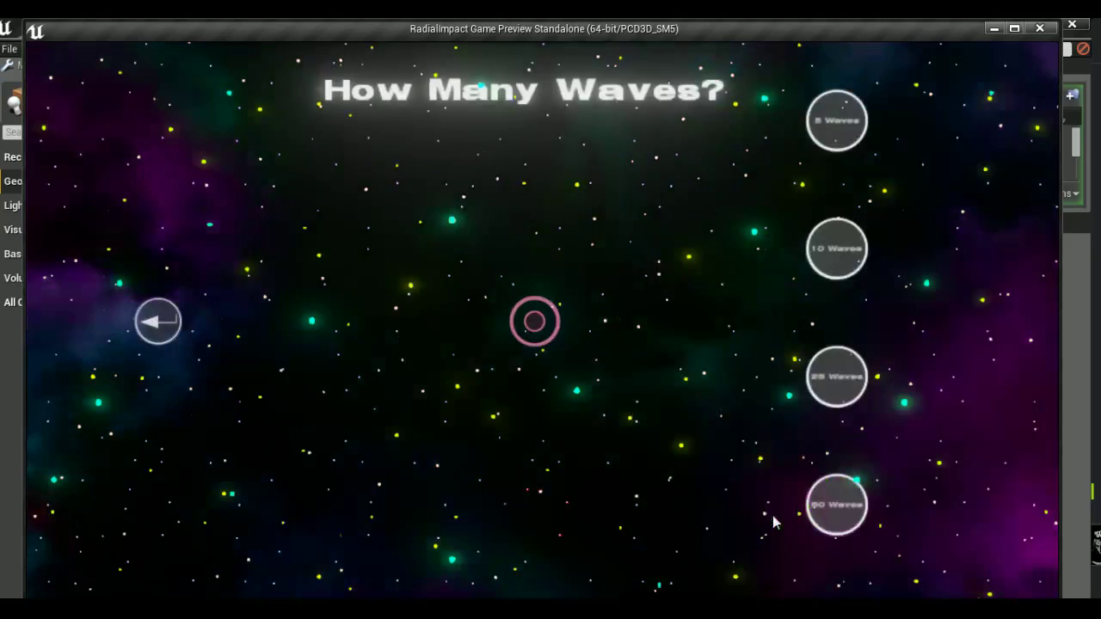
{"action": "left_click", "coordinate": [166, 324]}
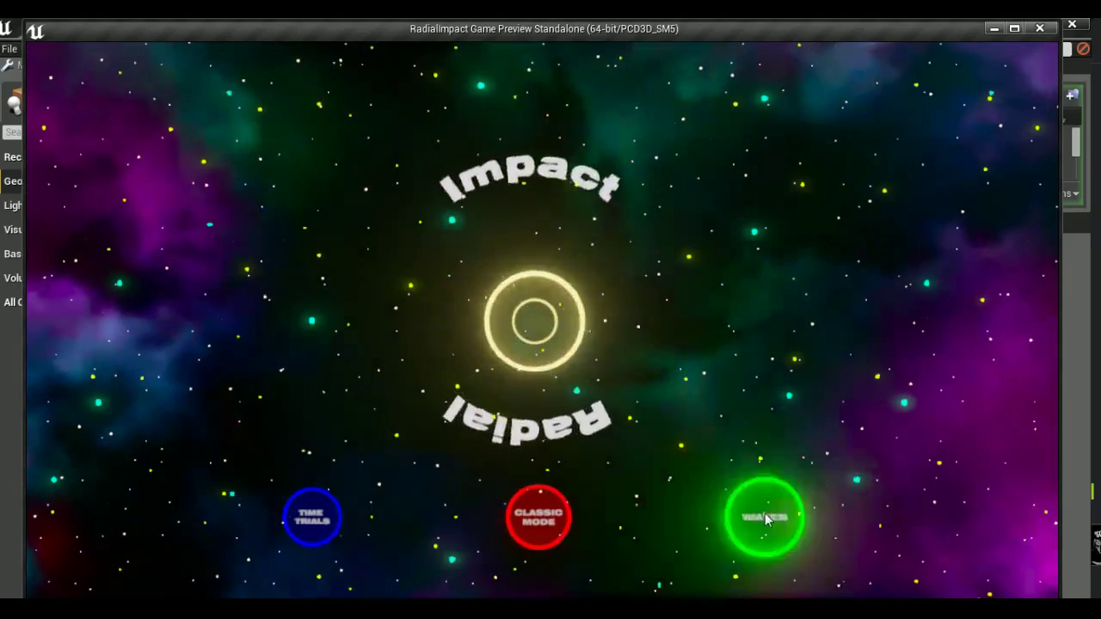
{"action": "left_click", "coordinate": [765, 517]}
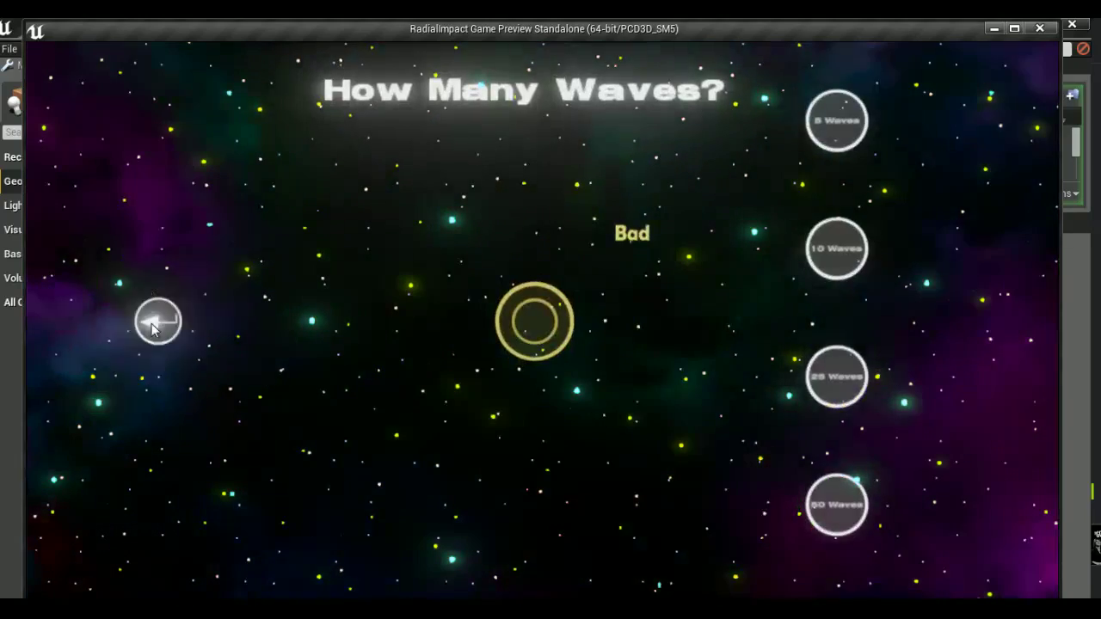
{"action": "left_click", "coordinate": [154, 325]}
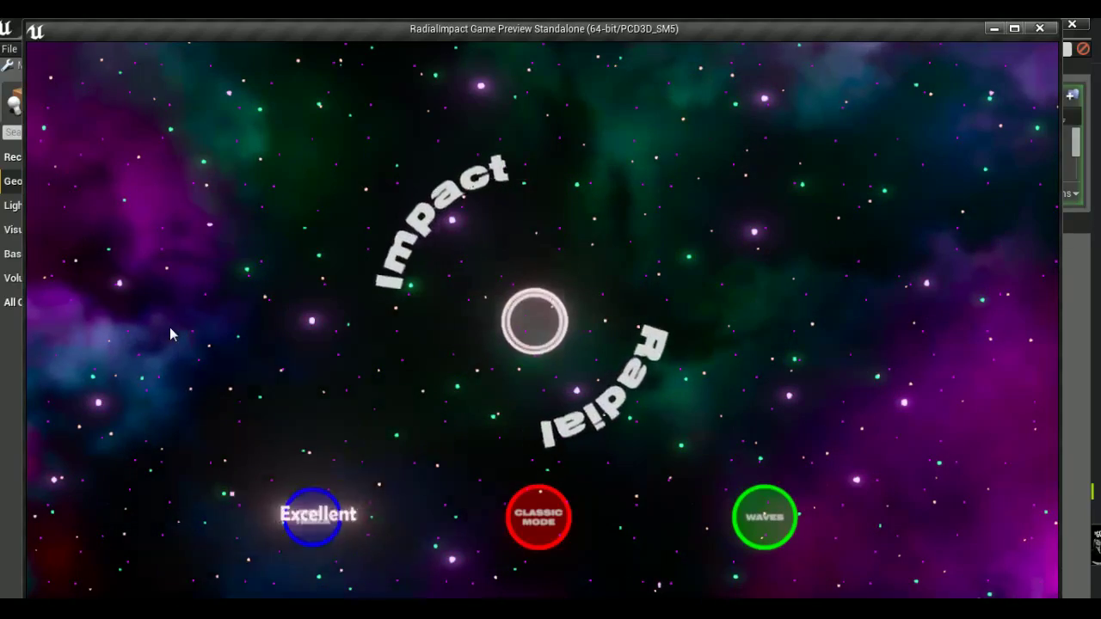
{"action": "key", "text": "Escape"}
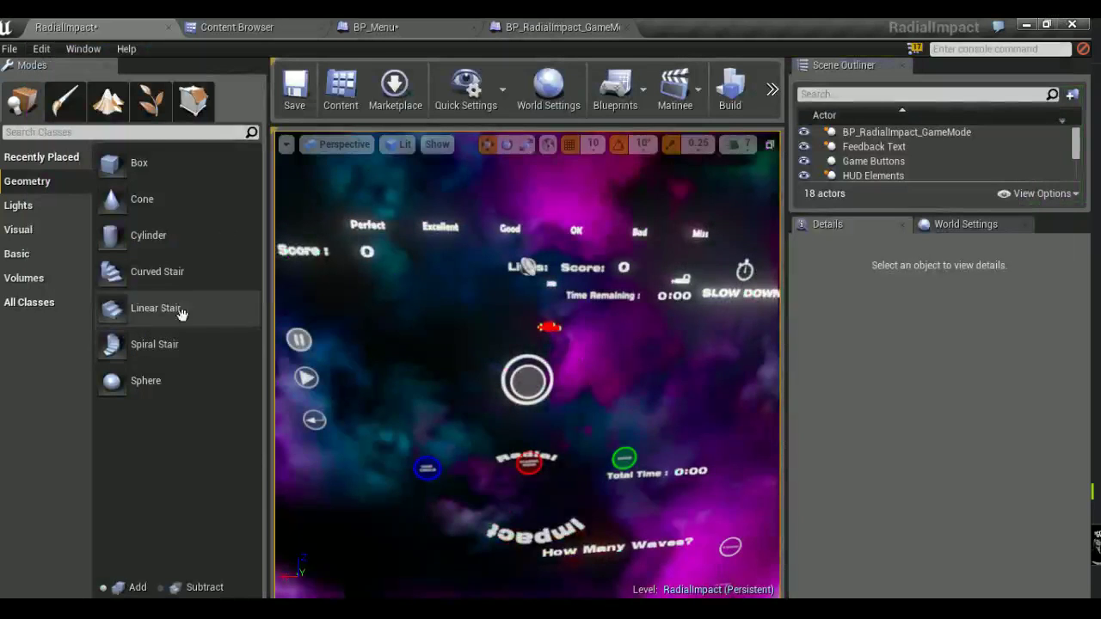
Switch to BP_Menu's event graph and locate the Return Button Logic comment
{"action": "left_click", "coordinate": [444, 29]}
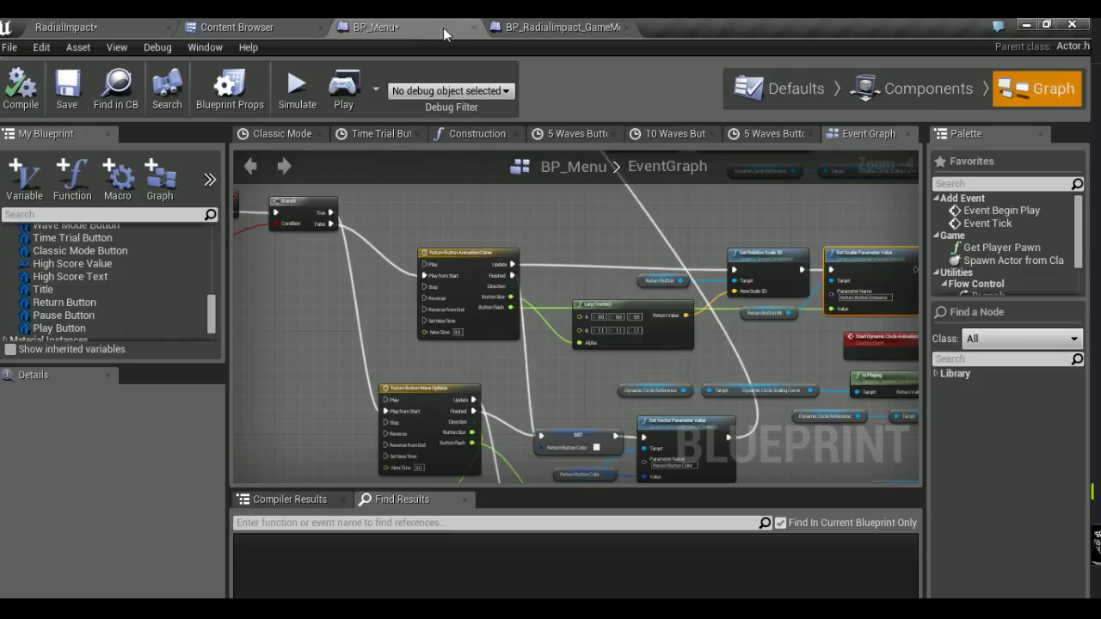
{"action": "right_click_drag", "start_coordinate": [449, 249], "coordinate": [435, 195]}
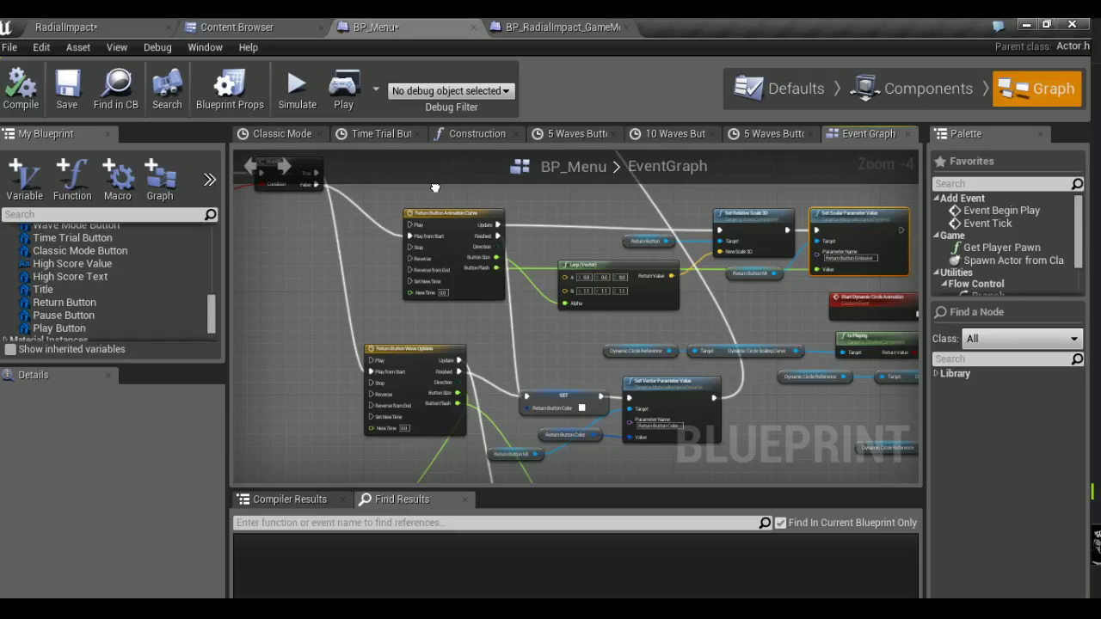
{"action": "scroll", "coordinate": [436, 194], "scroll_direction": "down", "scroll_amount": 2}
{"action": "scroll", "coordinate": [697, 233], "scroll_direction": "down", "scroll_amount": 2}
{"action": "scroll", "coordinate": [731, 344], "scroll_direction": "down", "scroll_amount": 2}
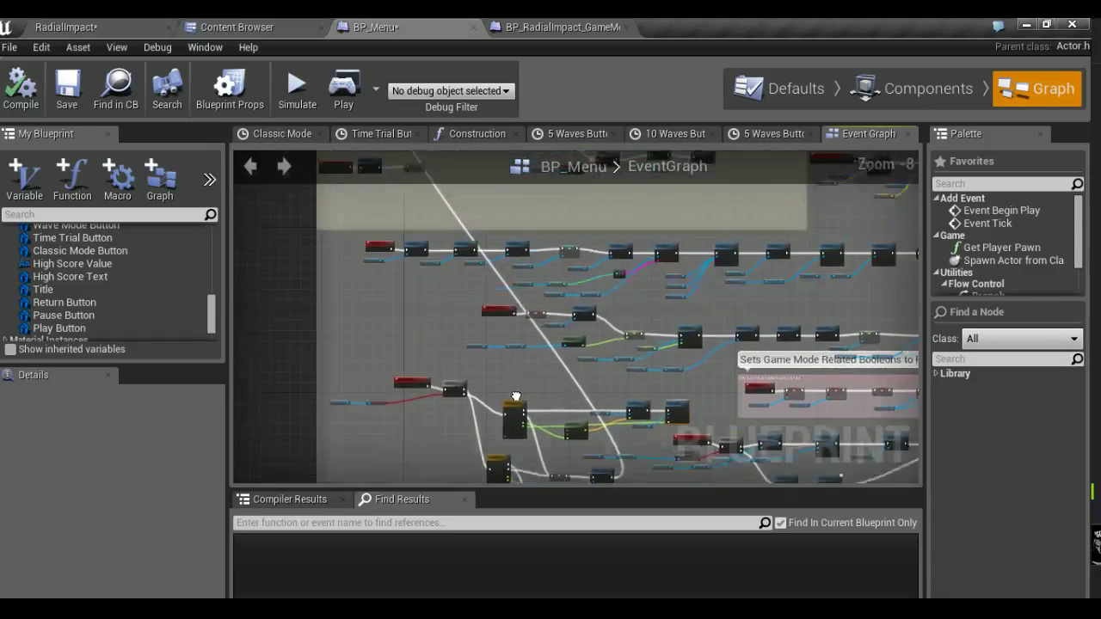
{"action": "scroll", "coordinate": [584, 479], "scroll_direction": "down", "scroll_amount": 1}
{"action": "right_click_drag", "start_coordinate": [584, 479], "coordinate": [610, 554]}
{"action": "scroll", "coordinate": [470, 298], "scroll_direction": "up", "scroll_amount": 4}
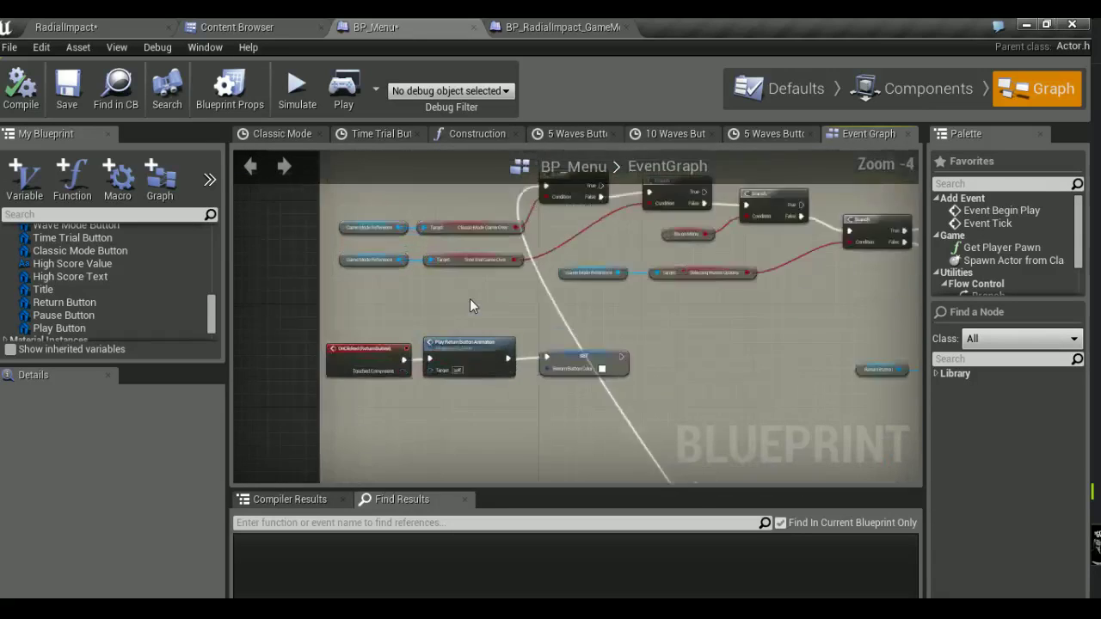
{"action": "scroll", "coordinate": [469, 299], "scroll_direction": "up", "scroll_amount": 1}
Follow the chain from OnClicked (Return Button) to the Branch, Return Button Game Pause and Reset Scale nodes
{"action": "right_click_drag", "start_coordinate": [507, 301], "coordinate": [448, 347]}
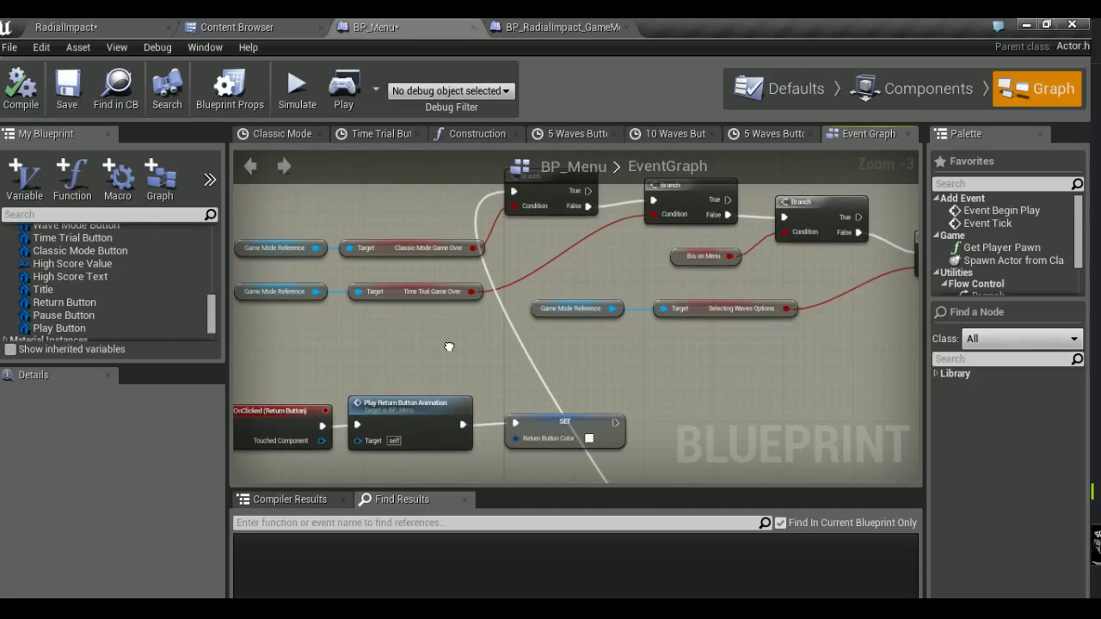
{"action": "right_click_drag", "start_coordinate": [448, 346], "coordinate": [195, 368]}
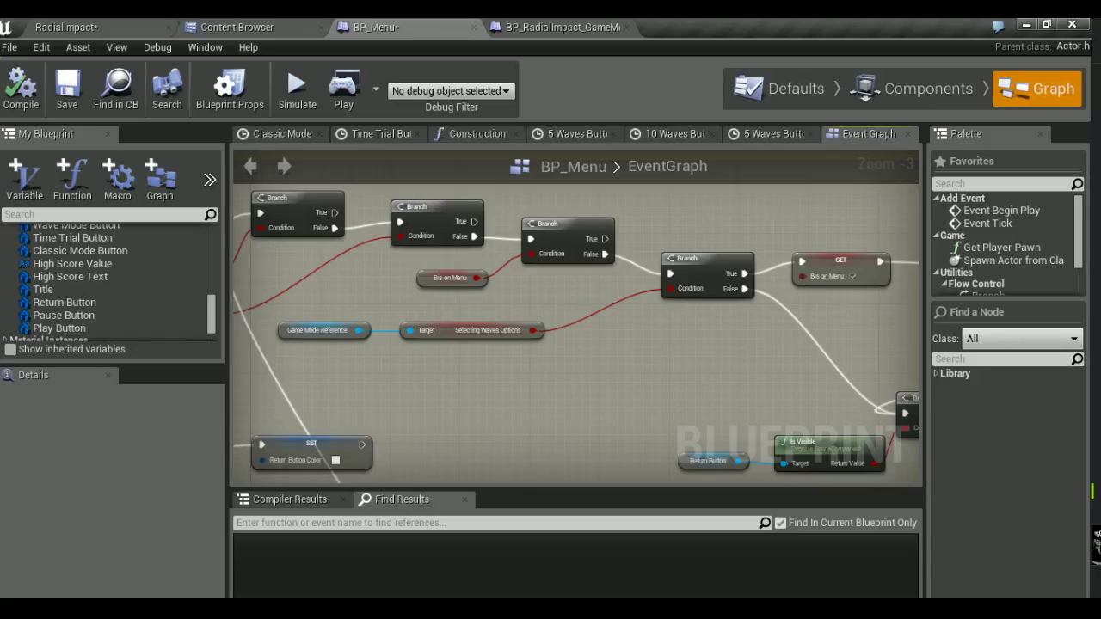
{"action": "right_click_drag", "start_coordinate": [576, 361], "coordinate": [283, 339]}
{"action": "scroll", "coordinate": [449, 360], "scroll_direction": "down", "scroll_amount": 2}
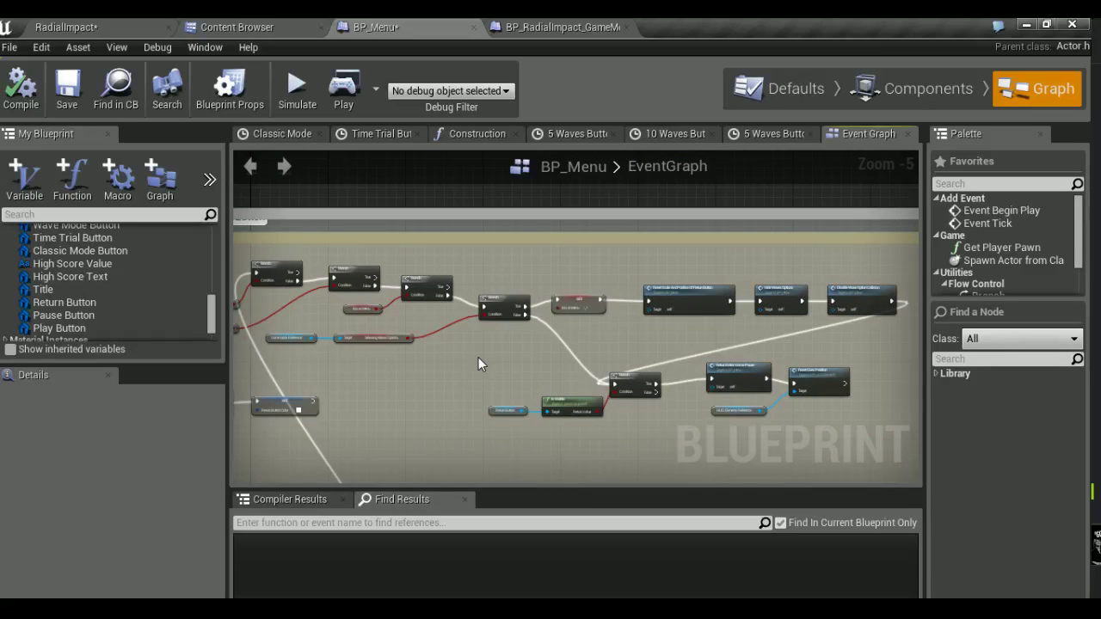
{"action": "right_click_drag", "start_coordinate": [692, 362], "coordinate": [622, 344]}
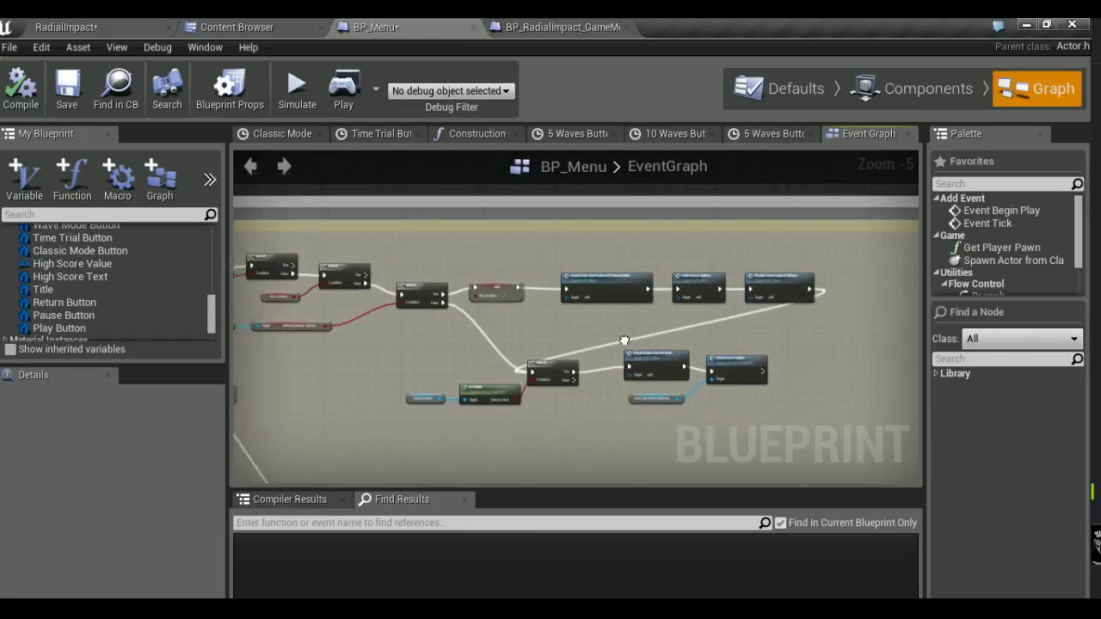
{"action": "scroll", "coordinate": [560, 308], "scroll_direction": "up", "scroll_amount": 2}
{"action": "mouse_move", "coordinate": [527, 314]}
{"action": "right_mouse_down"}
{"action": "mouse_move", "coordinate": [723, 317]}
{"action": "mouse_move", "coordinate": [665, 305]}
{"action": "right_mouse_up"}
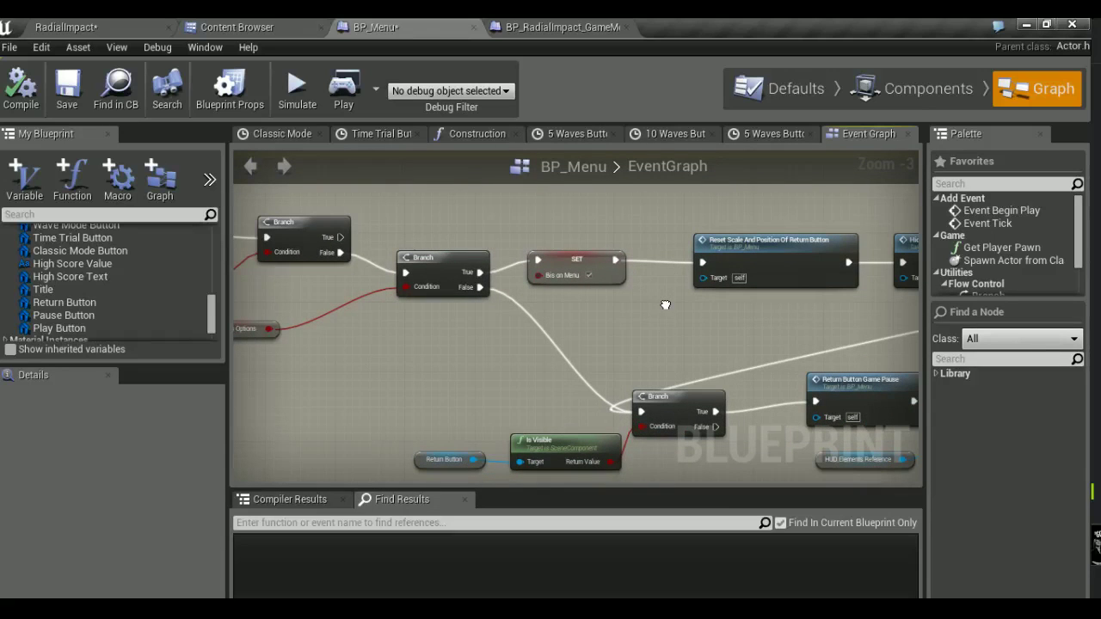
{"action": "right_click_drag", "start_coordinate": [665, 304], "coordinate": [333, 315]}
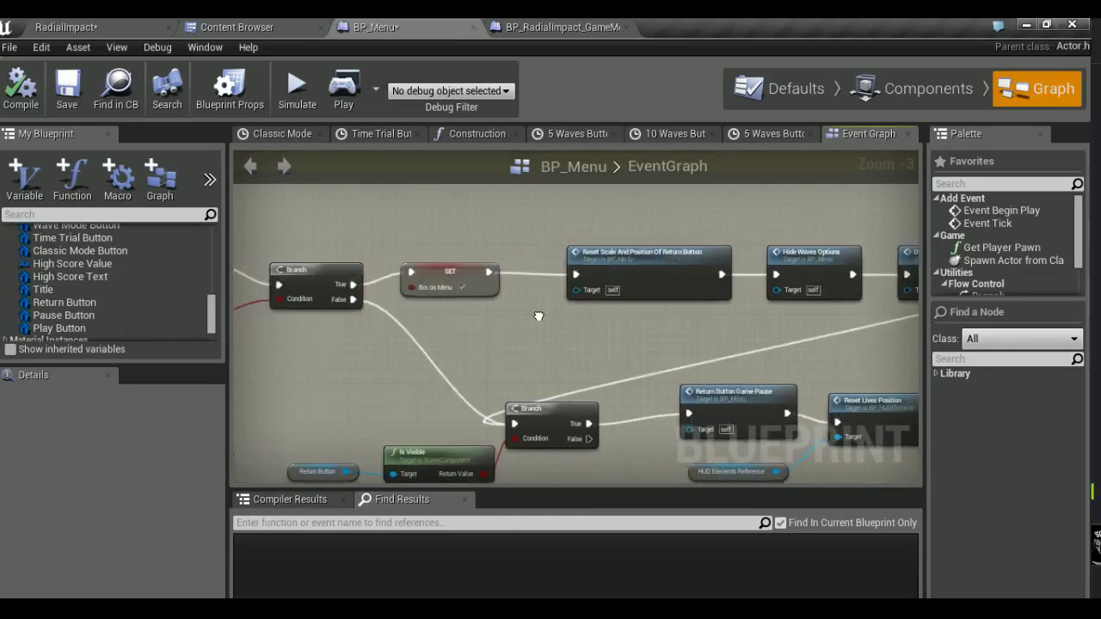
{"action": "mouse_move", "coordinate": [333, 316]}
{"action": "right_mouse_down"}
{"action": "mouse_move", "coordinate": [546, 322]}
{"action": "mouse_move", "coordinate": [774, 430]}
{"action": "right_mouse_up"}
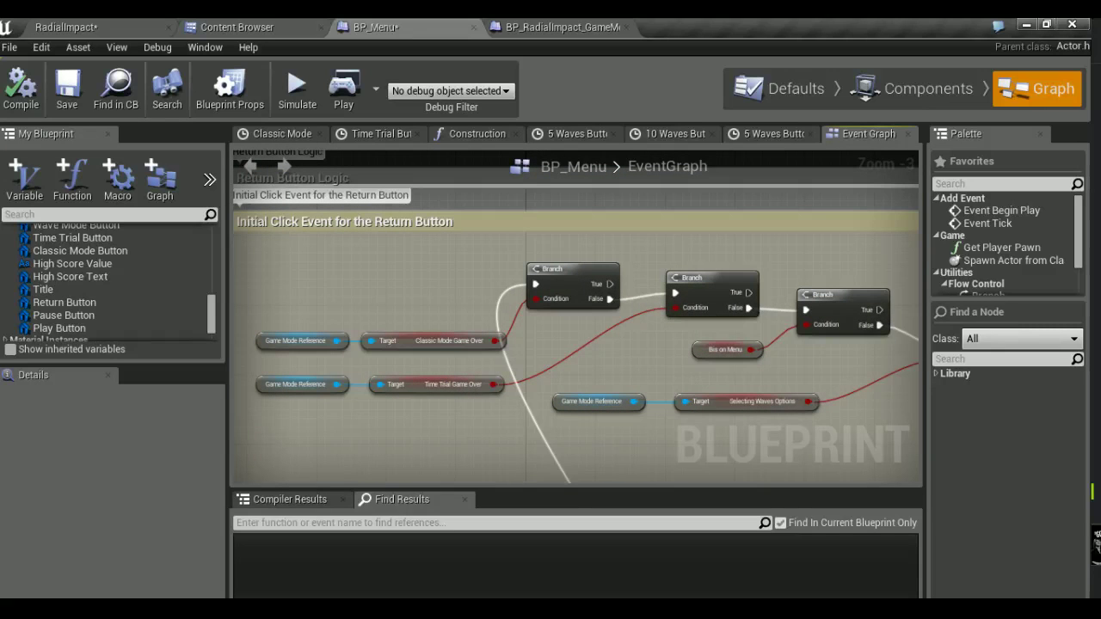
Delete the SET node sitting between the Branch and Reset Scale in the pause chain
{"action": "right_click_drag", "start_coordinate": [912, 376], "coordinate": [714, 331]}
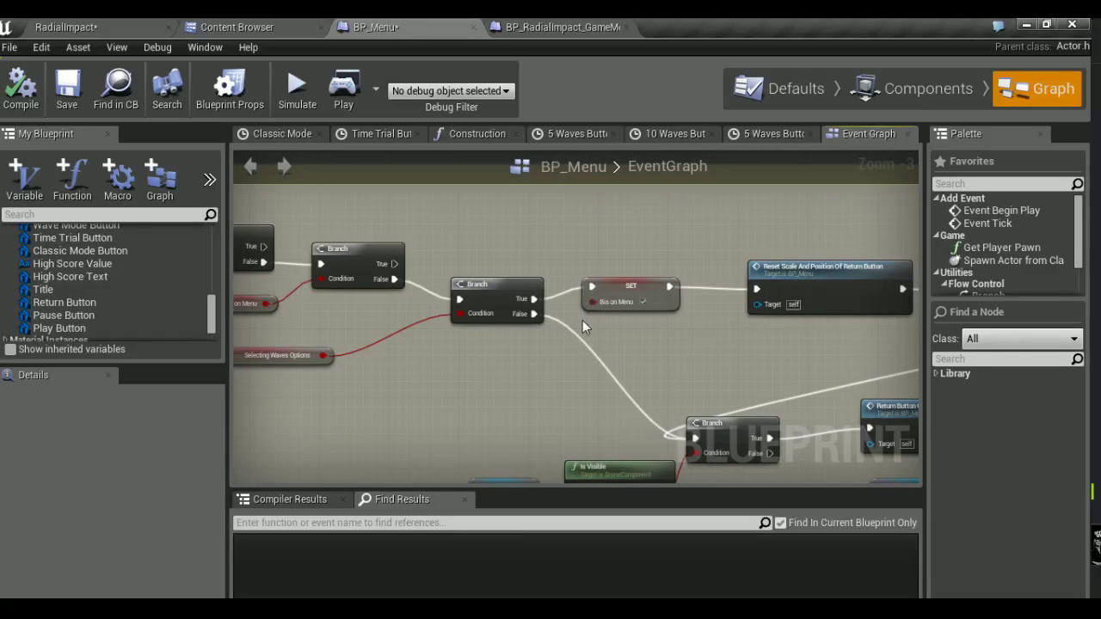
{"action": "scroll", "coordinate": [582, 320], "scroll_direction": "down", "scroll_amount": 6}
{"action": "scroll", "coordinate": [719, 332], "scroll_direction": "down", "scroll_amount": 3}
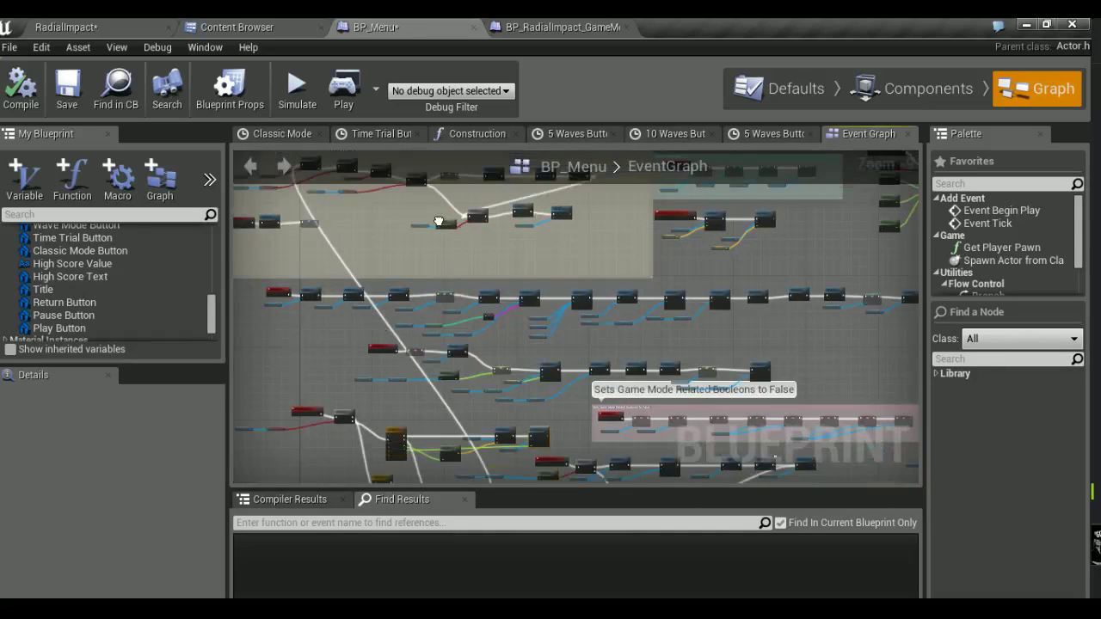
{"action": "right_click_drag", "start_coordinate": [439, 220], "coordinate": [422, 331]}
{"action": "scroll", "coordinate": [427, 317], "scroll_direction": "up", "scroll_amount": 4}
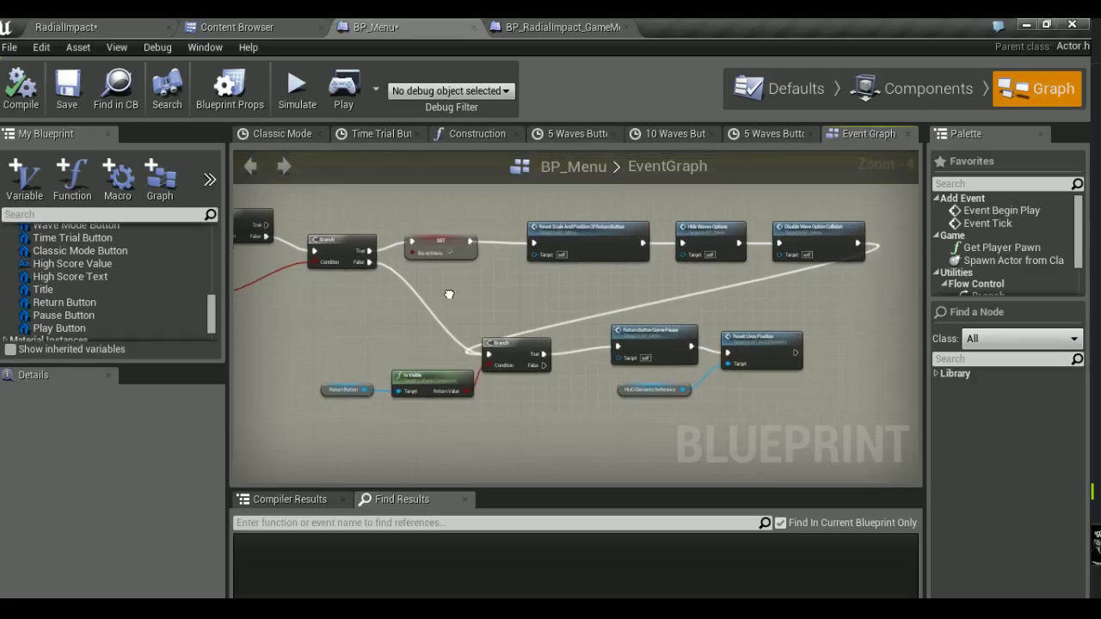
{"action": "scroll", "coordinate": [443, 314], "scroll_direction": "down", "scroll_amount": 5}
{"action": "scroll", "coordinate": [449, 326], "scroll_direction": "up", "scroll_amount": 5}
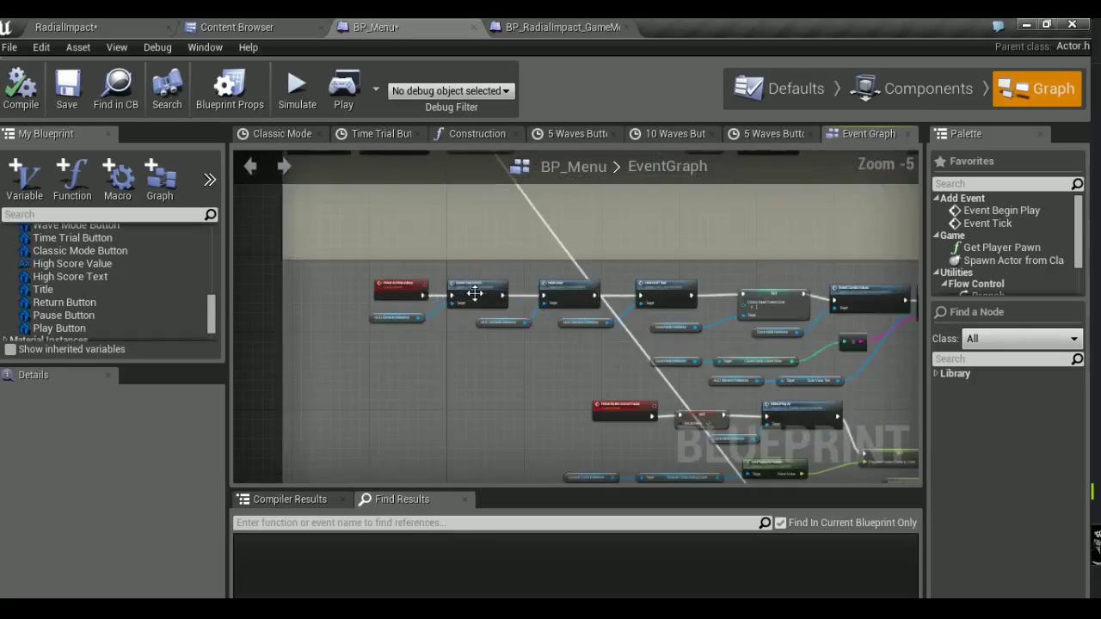
{"action": "right_click_drag", "start_coordinate": [419, 295], "coordinate": [236, 224]}
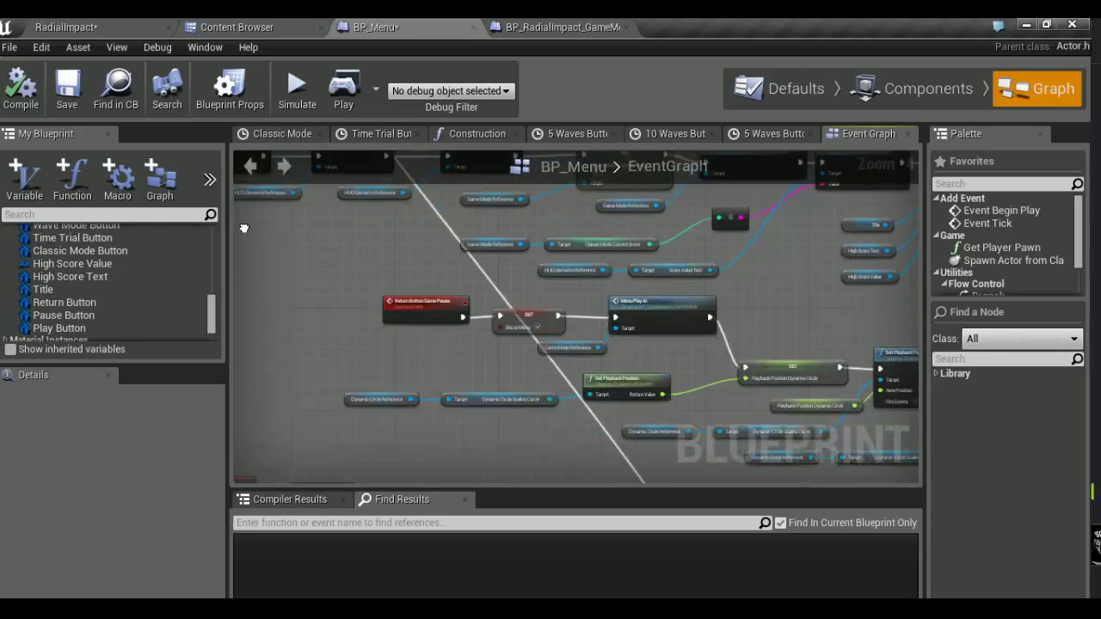
{"action": "mouse_move", "coordinate": [237, 224]}
{"action": "right_mouse_down"}
{"action": "mouse_move", "coordinate": [235, 260]}
{"action": "mouse_move", "coordinate": [477, 396]}
{"action": "right_mouse_up"}
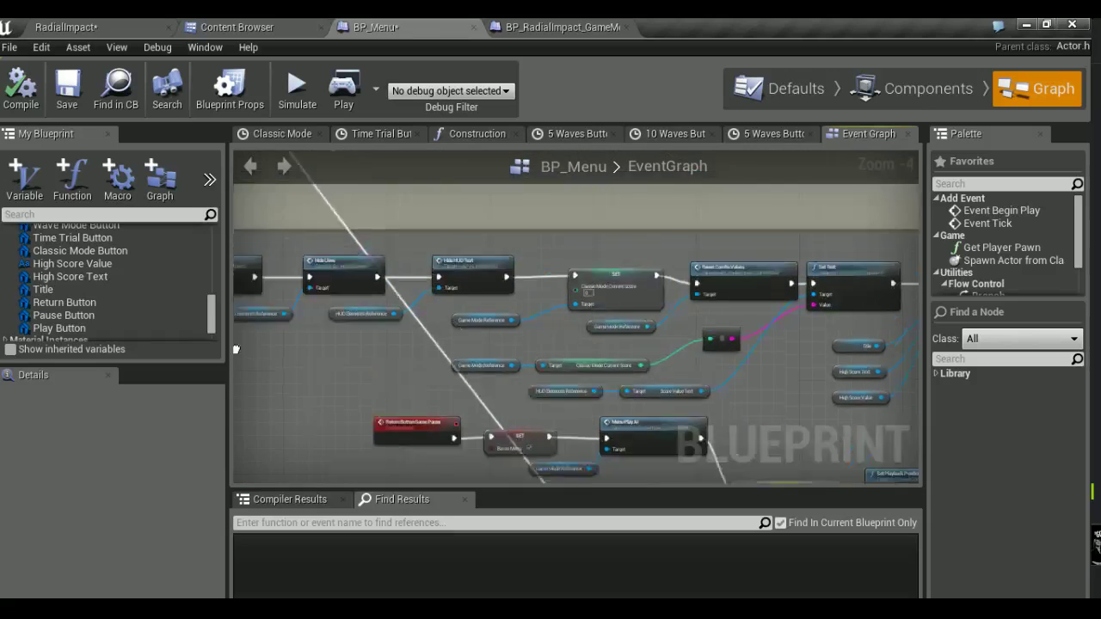
{"action": "left_click", "coordinate": [575, 273]}
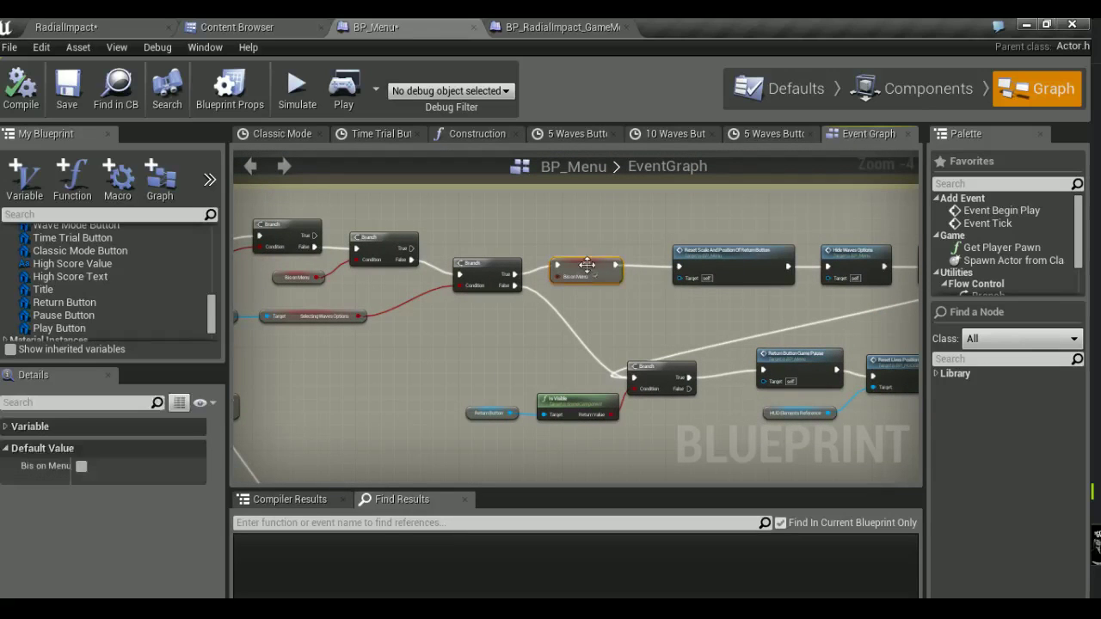
{"action": "key", "text": "Delete"}
Wire Branch True into Reset Scale And Position Of Return Button and shift the three upper nodes left
{"action": "right_click_drag", "start_coordinate": [661, 304], "coordinate": [641, 303]}
{"action": "left_click_drag", "start_coordinate": [493, 272], "coordinate": [656, 266]}
{"action": "right_click_drag", "start_coordinate": [657, 266], "coordinate": [466, 266]}
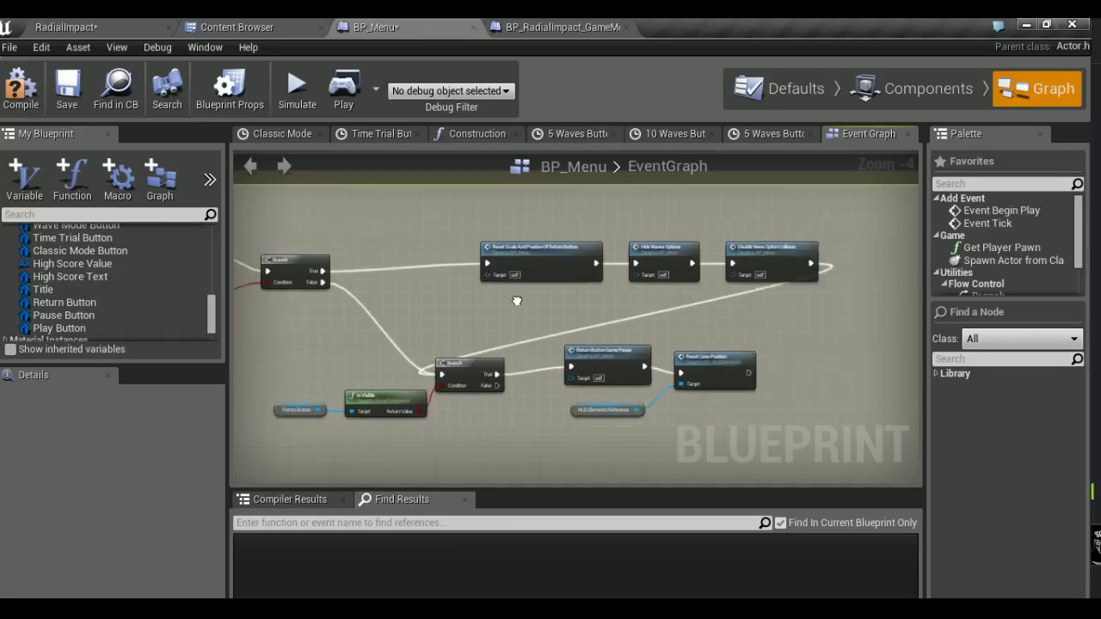
{"action": "left_click_drag", "start_coordinate": [455, 241], "coordinate": [808, 301]}
{"action": "left_click_drag", "start_coordinate": [739, 262], "coordinate": [641, 269]}
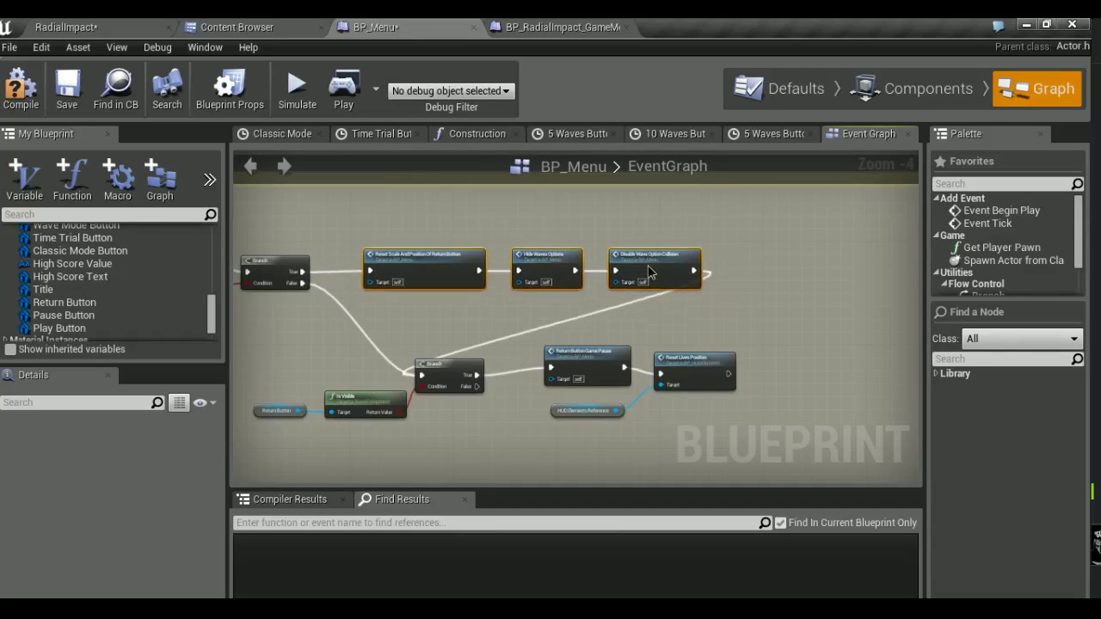
Compile BP_Menu and save all from the RadialImpact level
{"action": "left_click", "coordinate": [21, 86]}
{"action": "left_click", "coordinate": [143, 27]}
{"action": "key", "text": "ctrl+shift+s"}
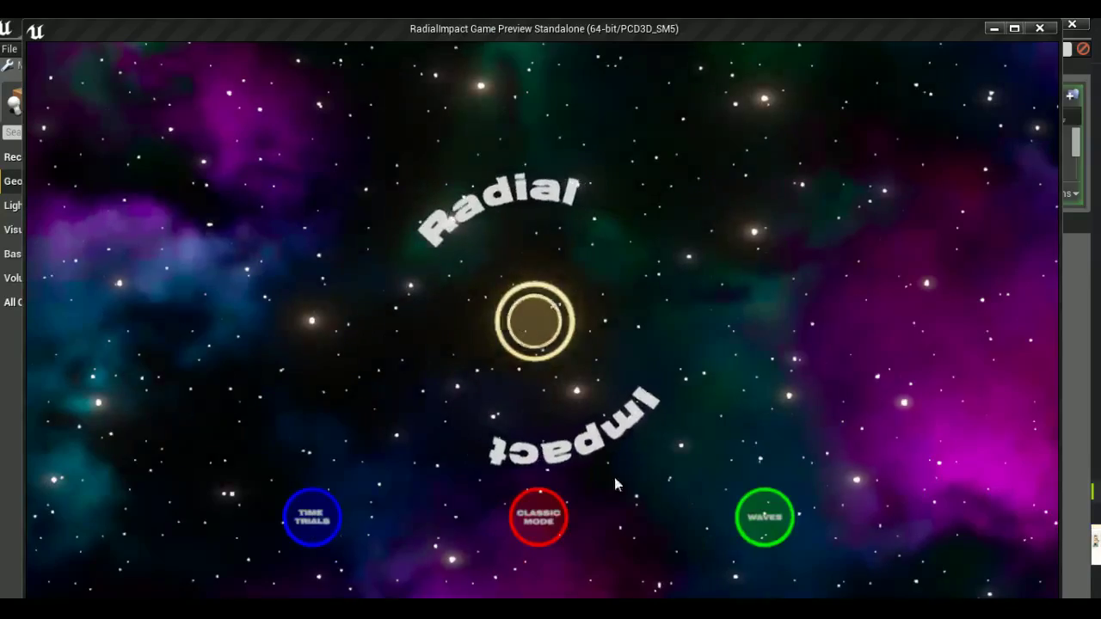
Open the How Many Waves? screen twice, go back to the main menu each time, then close the preview
{"action": "left_click", "coordinate": [765, 517]}
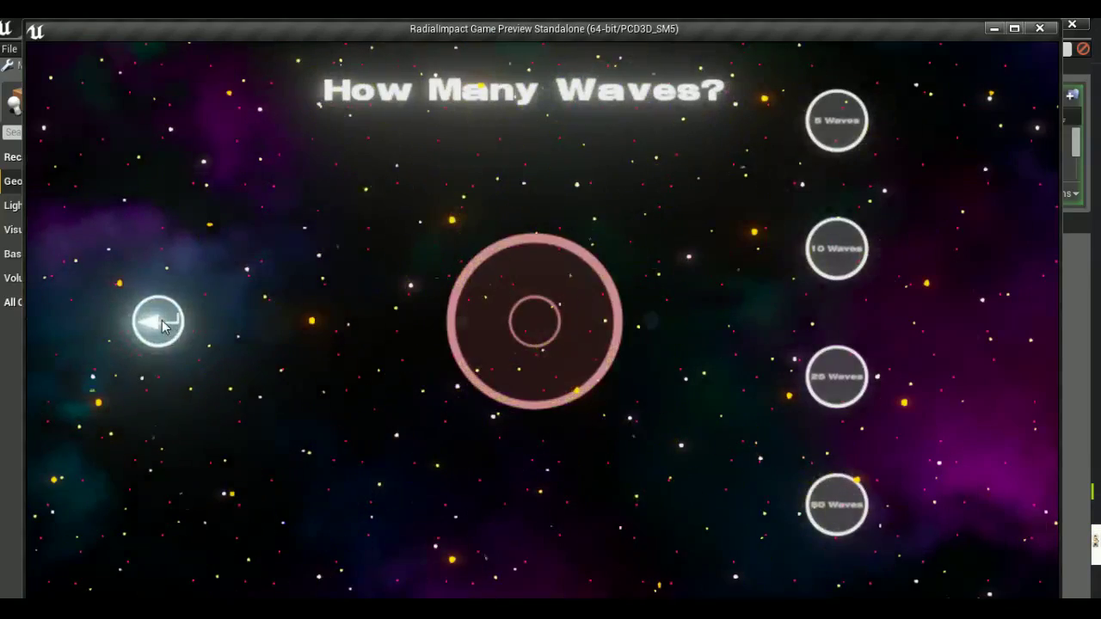
{"action": "left_click", "coordinate": [163, 325]}
{"action": "left_click", "coordinate": [162, 324]}
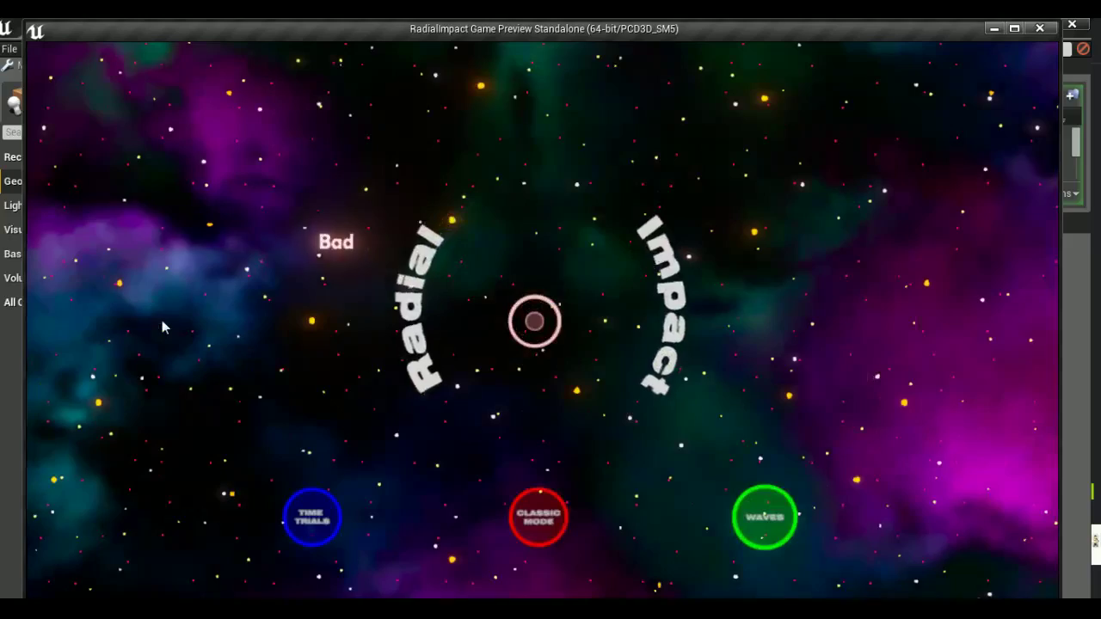
{"action": "left_click", "coordinate": [162, 323]}
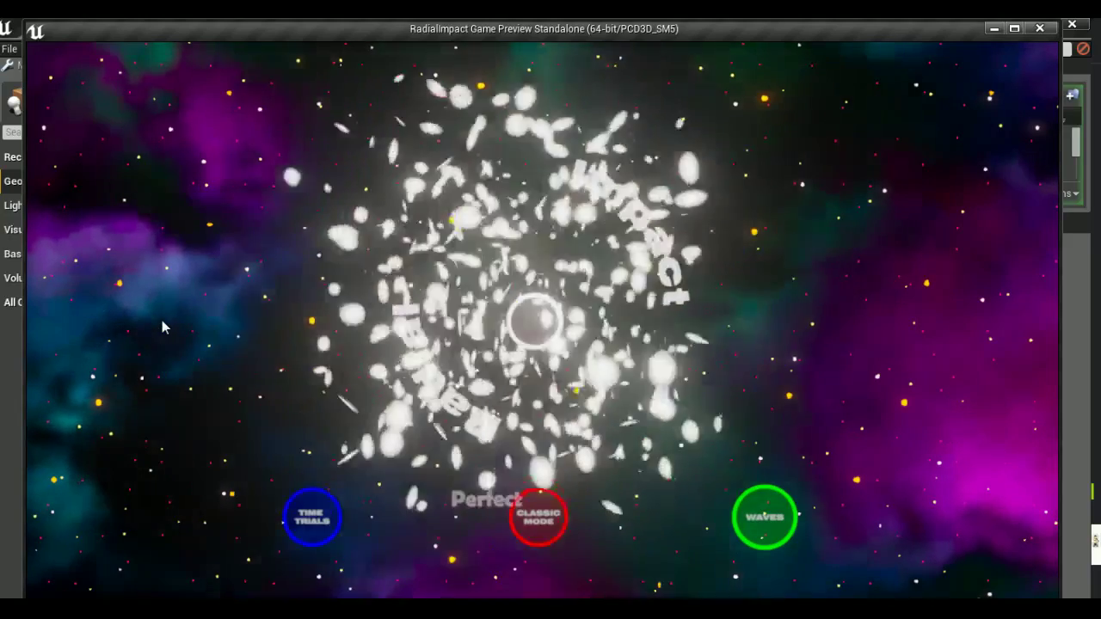
{"action": "left_click", "coordinate": [764, 517]}
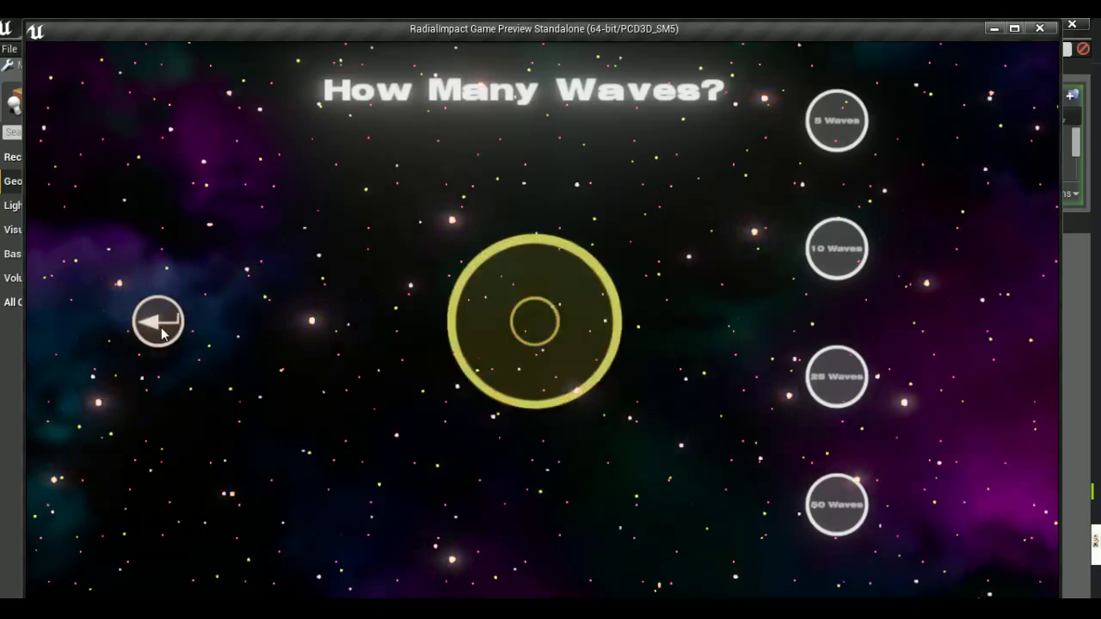
{"action": "left_click", "coordinate": [162, 331]}
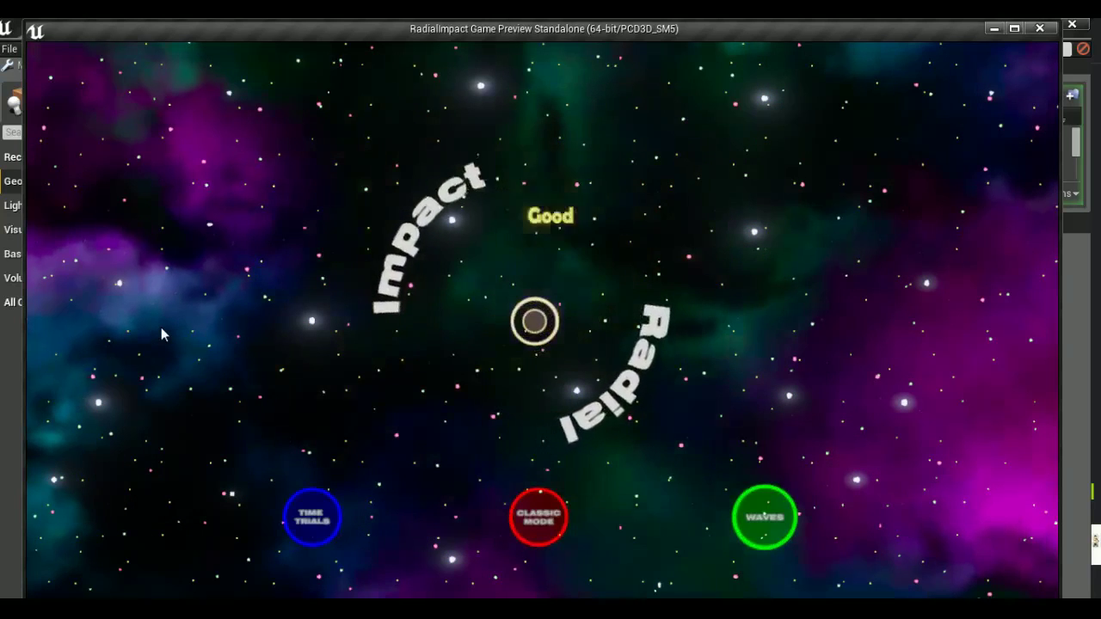
{"action": "key", "text": "Escape"}
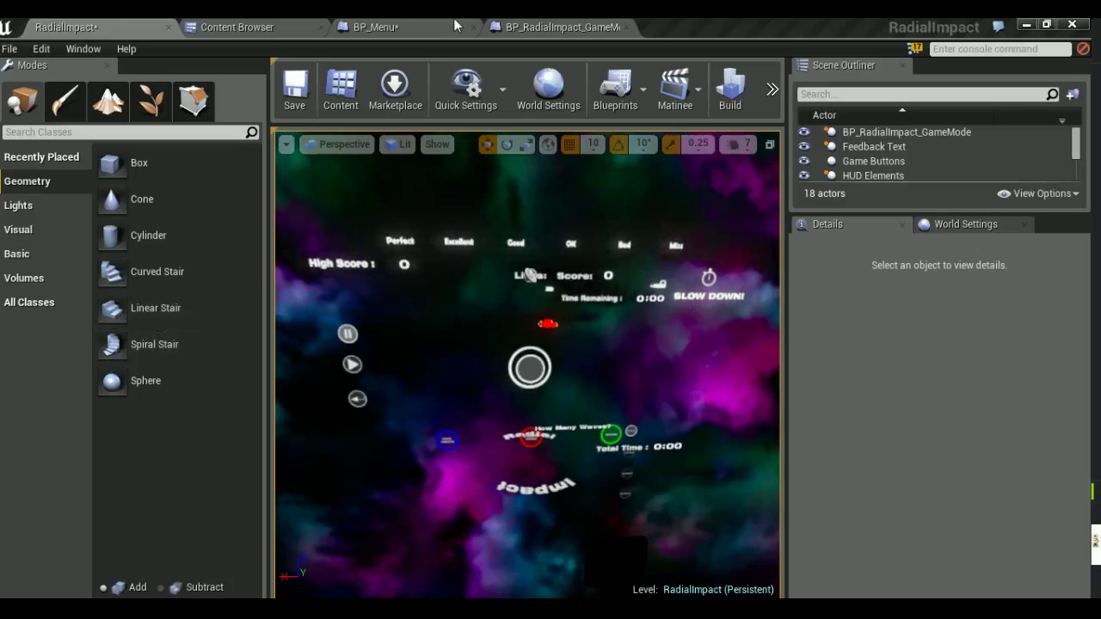
Switch to BP_Menu's event graph and pan the zoomed-out view toward the return button logic
{"action": "left_click", "coordinate": [378, 26]}
{"action": "scroll", "coordinate": [688, 396], "scroll_direction": "down", "scroll_amount": 6}
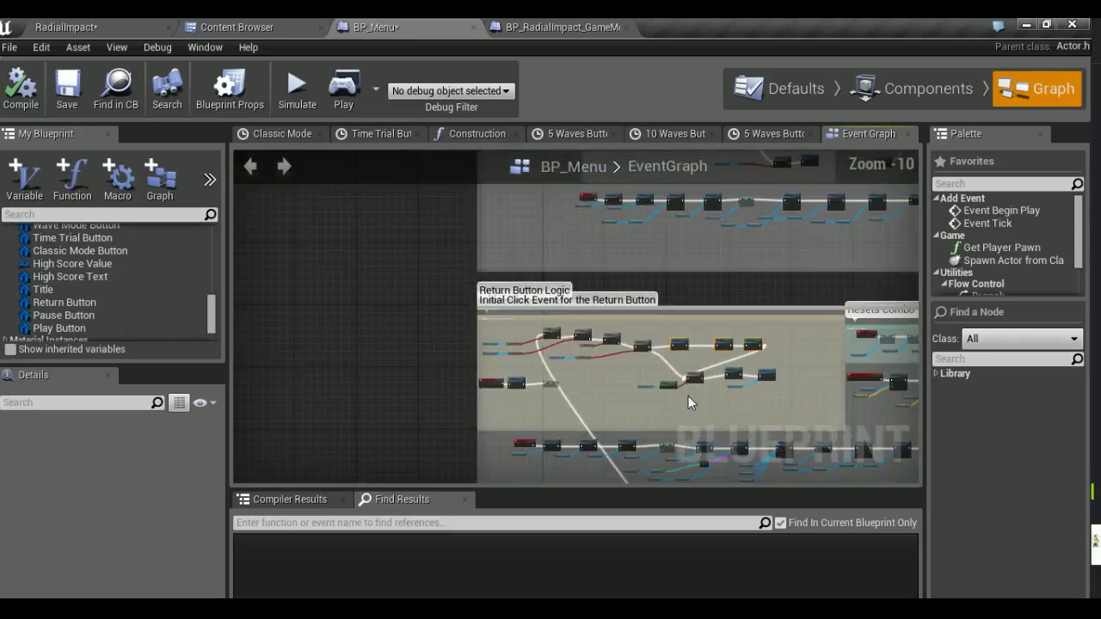
{"action": "right_click_drag", "start_coordinate": [688, 396], "coordinate": [590, 221]}
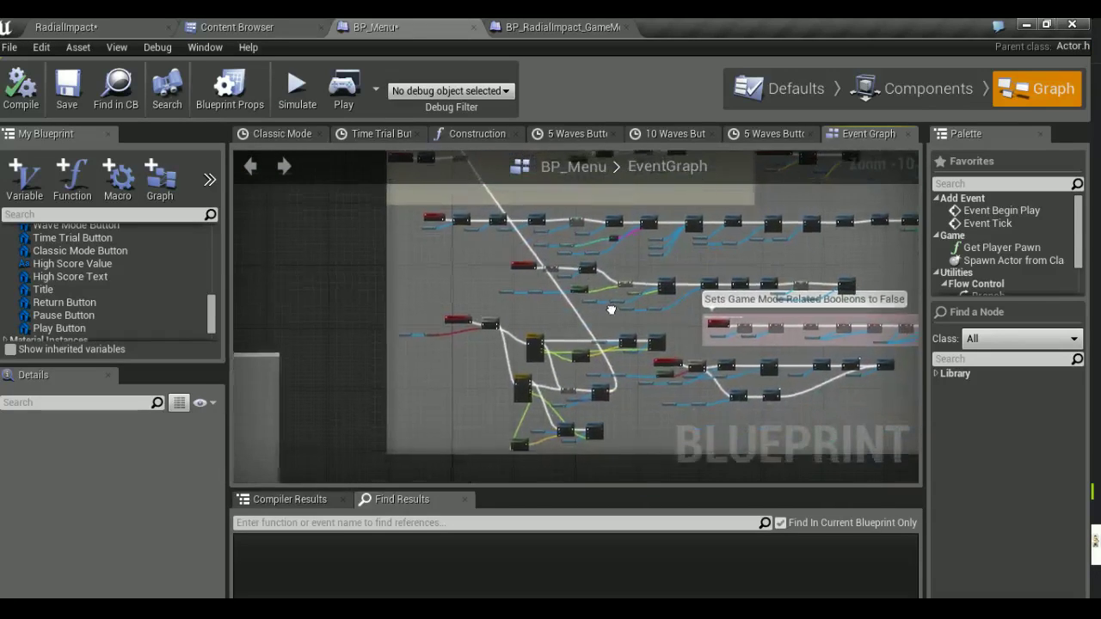
{"action": "scroll", "coordinate": [602, 361], "scroll_direction": "up", "scroll_amount": 3}
{"action": "scroll", "coordinate": [611, 370], "scroll_direction": "down", "scroll_amount": 3}
{"action": "scroll", "coordinate": [611, 370], "scroll_direction": "up", "scroll_amount": 4}
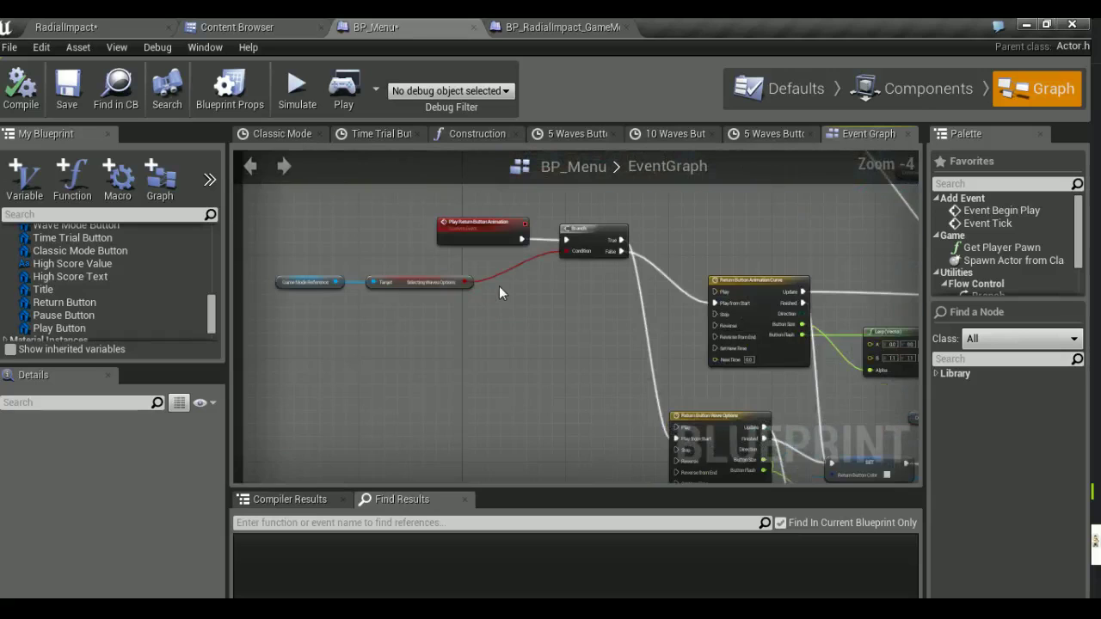
{"action": "scroll", "coordinate": [494, 258], "scroll_direction": "down", "scroll_amount": 3}
{"action": "right_click_drag", "start_coordinate": [494, 258], "coordinate": [504, 448]}
{"action": "scroll", "coordinate": [446, 278], "scroll_direction": "up", "scroll_amount": 3}
{"action": "scroll", "coordinate": [516, 340], "scroll_direction": "up", "scroll_amount": 2}
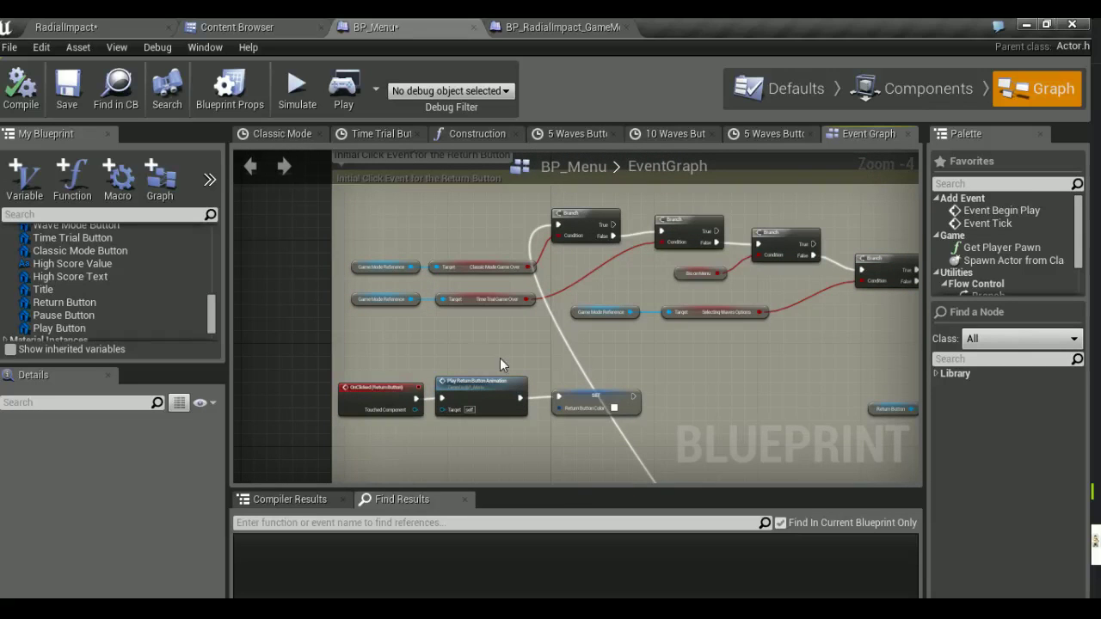
Pan across the return button timelines to the Branch and Reset Scale chain
{"action": "mouse_move", "coordinate": [702, 376]}
{"action": "right_mouse_down"}
{"action": "mouse_move", "coordinate": [536, 352]}
{"action": "mouse_move", "coordinate": [537, 341]}
{"action": "right_mouse_up"}
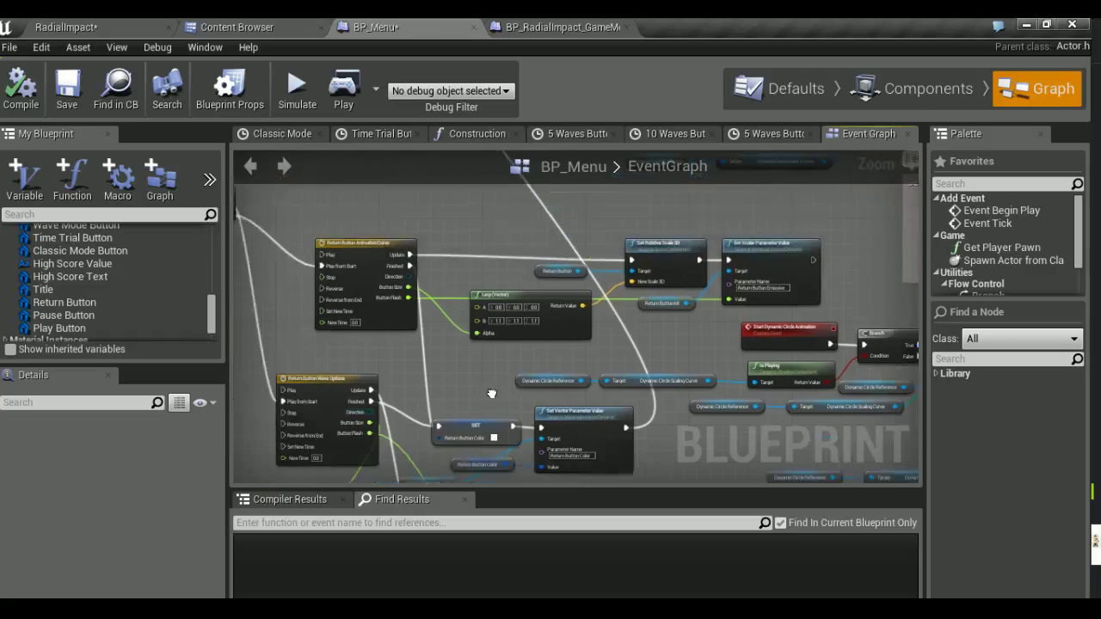
{"action": "scroll", "coordinate": [446, 324], "scroll_direction": "down", "scroll_amount": 4}
{"action": "scroll", "coordinate": [599, 276], "scroll_direction": "up", "scroll_amount": 4}
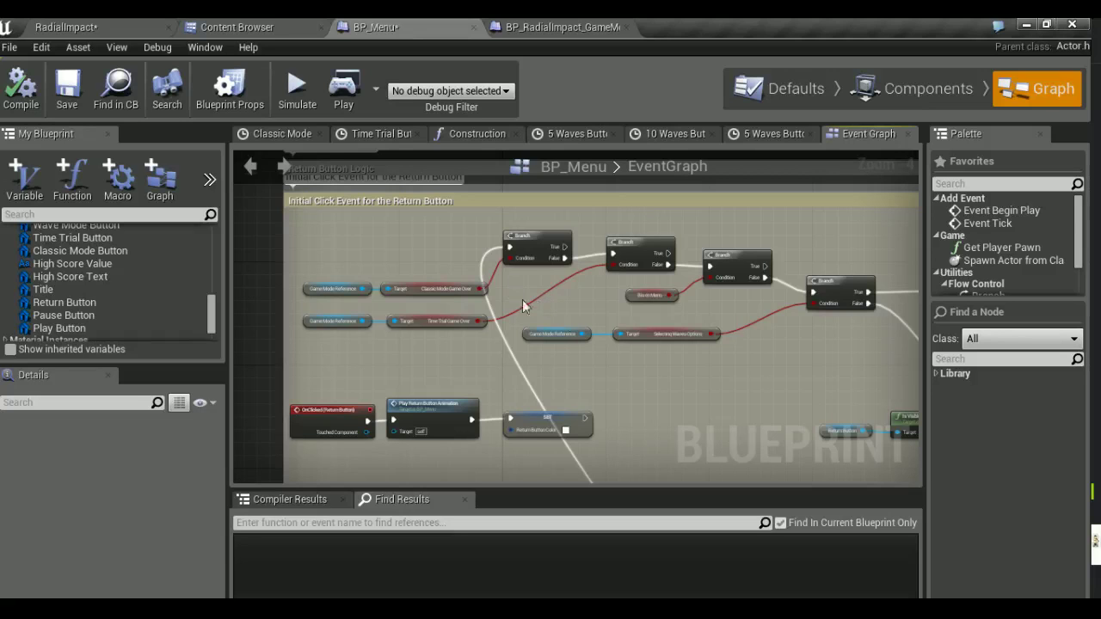
{"action": "right_click_drag", "start_coordinate": [622, 340], "coordinate": [461, 354]}
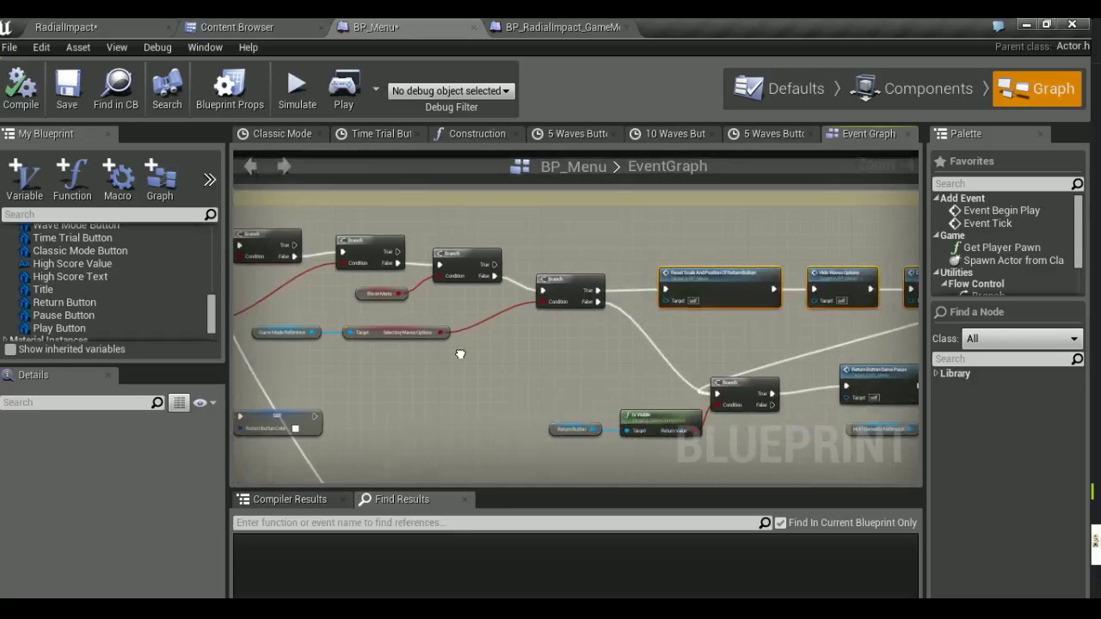
{"action": "mouse_move", "coordinate": [460, 354]}
{"action": "right_mouse_down"}
{"action": "mouse_move", "coordinate": [405, 319]}
{"action": "mouse_move", "coordinate": [215, 327]}
{"action": "right_mouse_up"}
{"action": "right_click_drag", "start_coordinate": [550, 344], "coordinate": [541, 344]}
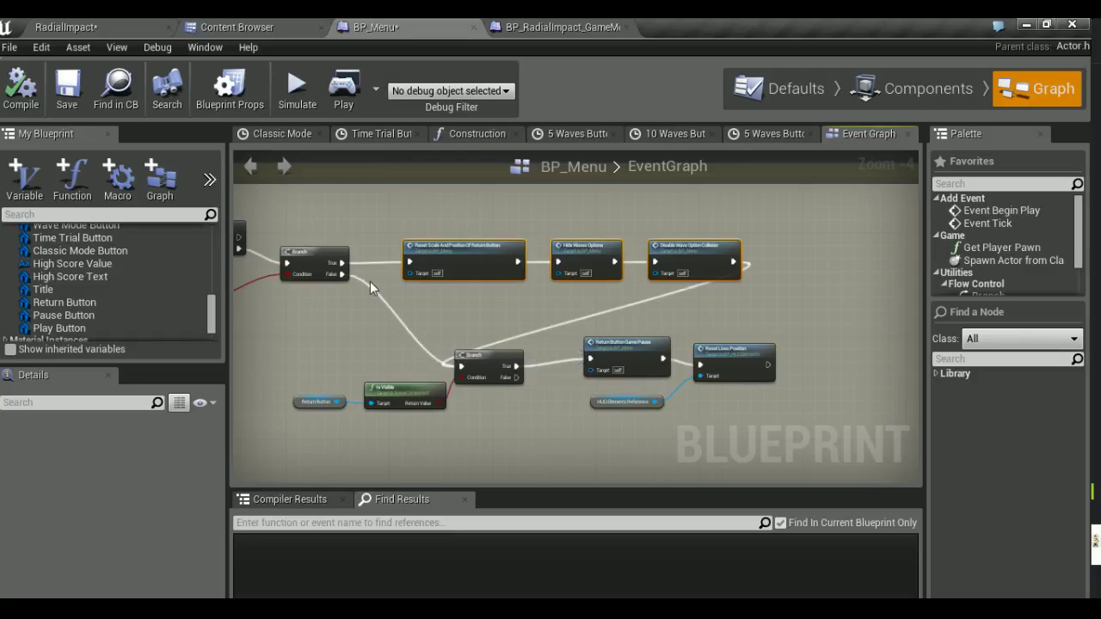
{"action": "right_click_drag", "start_coordinate": [356, 330], "coordinate": [477, 330]}
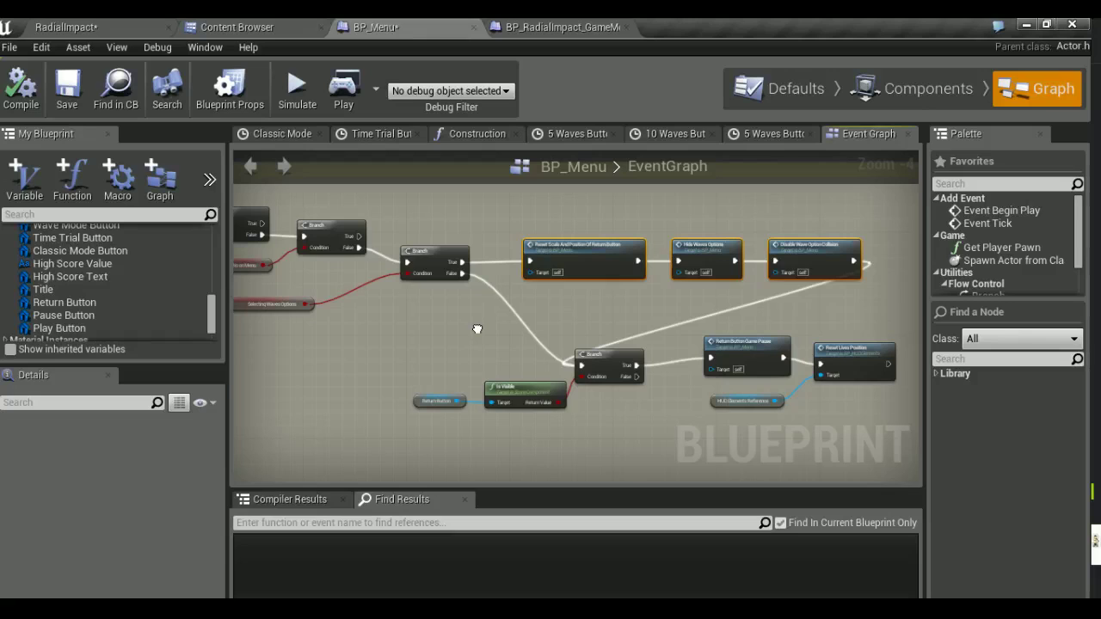
{"action": "right_click_drag", "start_coordinate": [477, 329], "coordinate": [474, 329]}
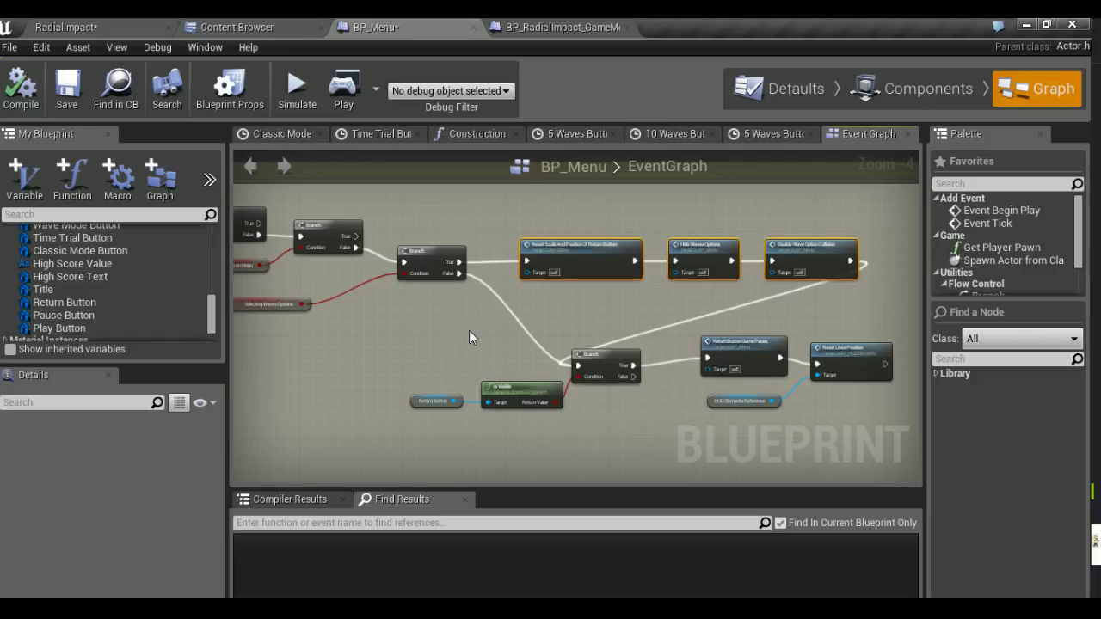
Paste copies of Return Button Game Pause, Reset Lives Position and HUD Elements Reference ahead of Reset Scale
{"action": "left_click", "coordinate": [729, 352]}
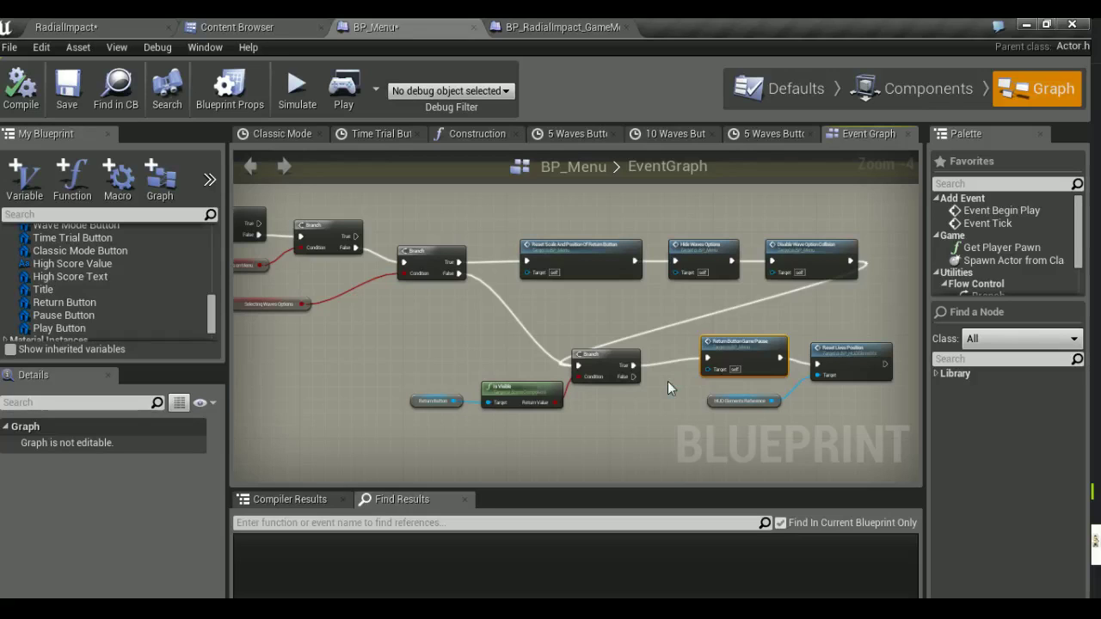
{"action": "left_click", "coordinate": [827, 358], "text": "shift"}
{"action": "left_click", "coordinate": [755, 401], "text": "shift"}
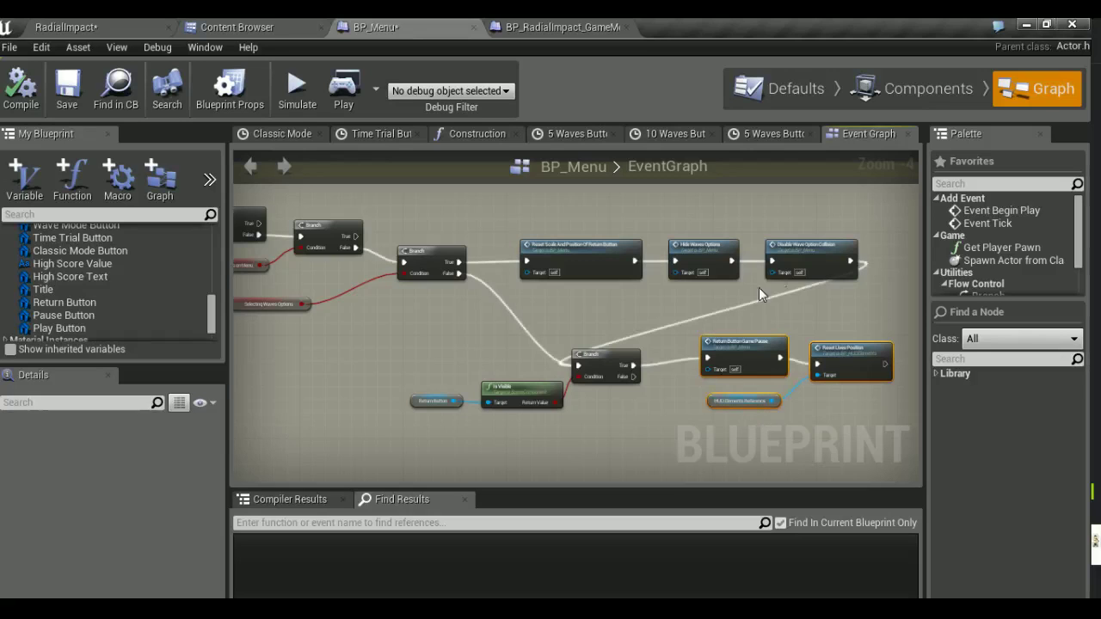
{"action": "left_click_drag", "start_coordinate": [510, 230], "coordinate": [857, 297]}
{"action": "left_click_drag", "start_coordinate": [804, 258], "coordinate": [904, 265]}
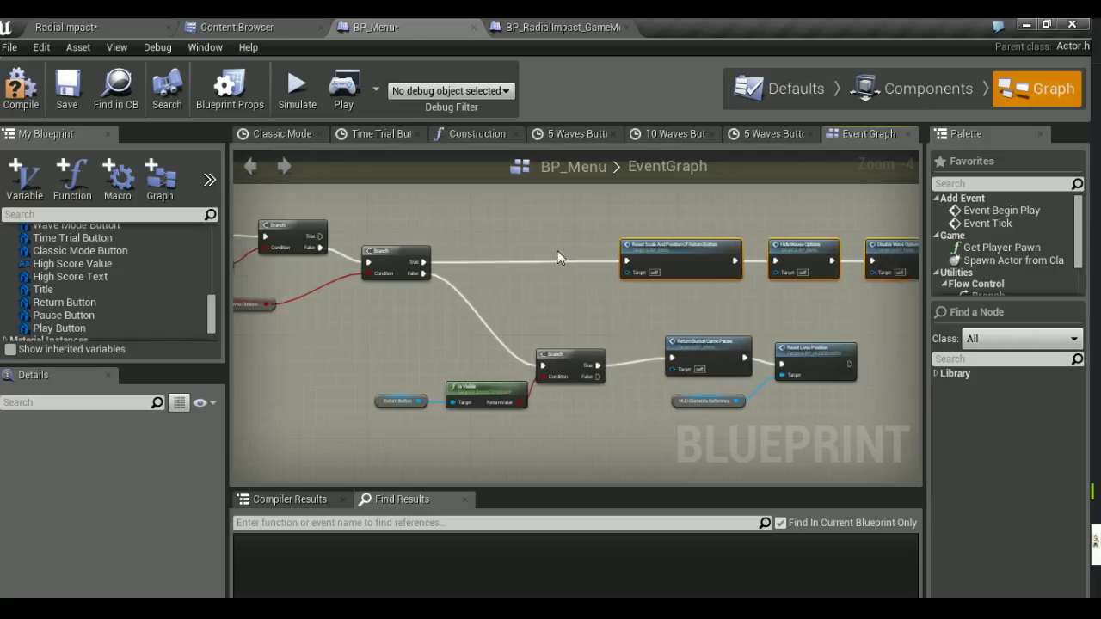
{"action": "left_click", "coordinate": [455, 243]}
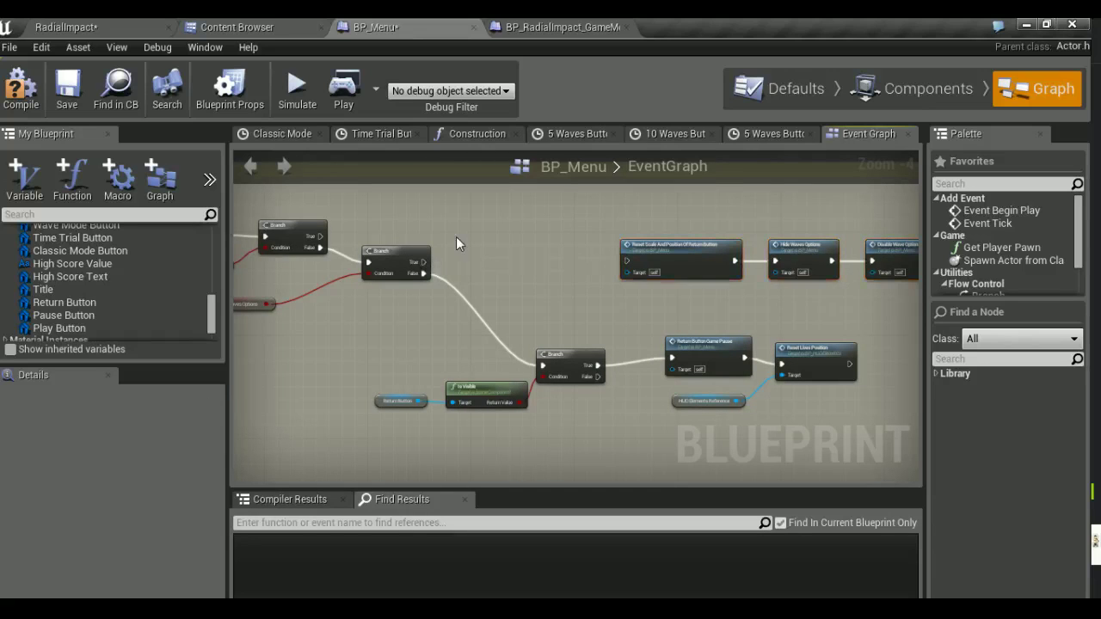
{"action": "key", "text": "ctrl+v"}
{"action": "right_click_drag", "start_coordinate": [553, 300], "coordinate": [407, 309]}
Shift the Reset Scale chain right and wire Branch True into the copied Return Button Game Pause
{"action": "left_click", "coordinate": [507, 255], "text": "ctrl"}
{"action": "left_click", "coordinate": [654, 257], "text": "ctrl"}
{"action": "left_click", "coordinate": [748, 256], "text": "ctrl"}
{"action": "left_click_drag", "start_coordinate": [748, 272], "coordinate": [825, 272]}
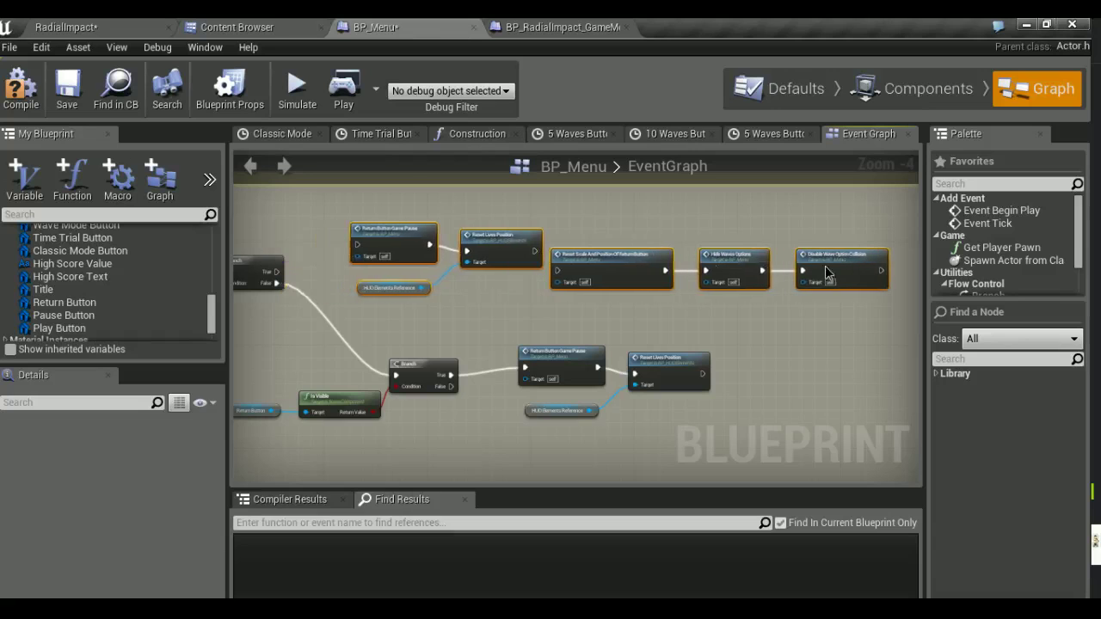
{"action": "scroll", "coordinate": [378, 268], "scroll_direction": "up", "scroll_amount": 3}
{"action": "right_click_drag", "start_coordinate": [363, 269], "coordinate": [545, 258]}
{"action": "left_click_drag", "start_coordinate": [369, 302], "coordinate": [507, 291]}
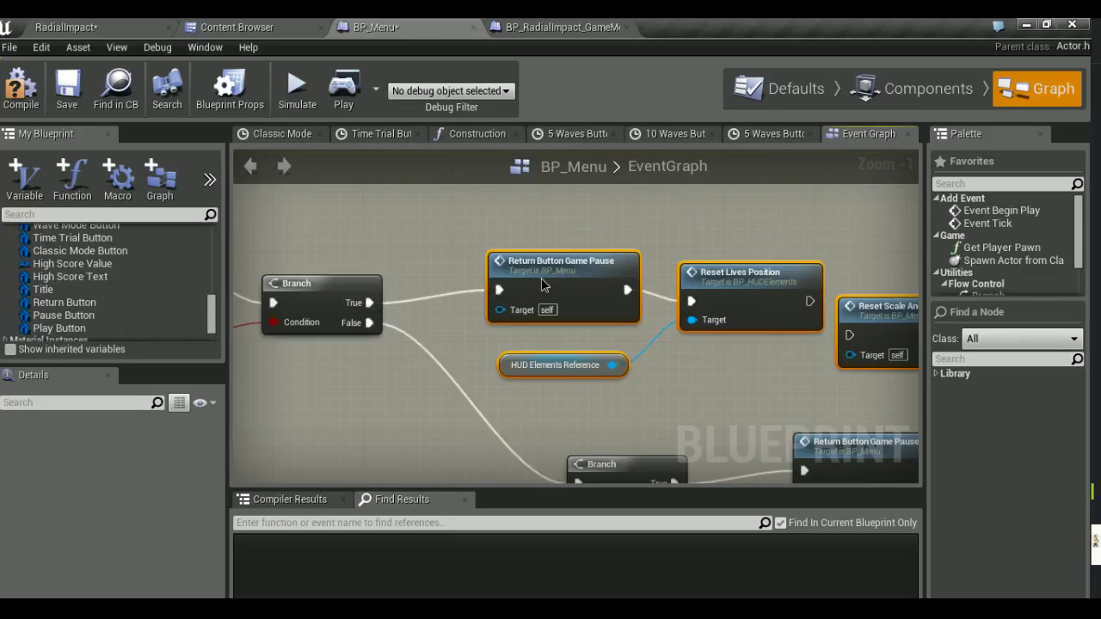
Line up the Reset Scale chain, connect Reset Lives Position into Reset Scale, and compile
{"action": "scroll", "coordinate": [541, 278], "scroll_direction": "down", "scroll_amount": 2}
{"action": "right_click_drag", "start_coordinate": [817, 258], "coordinate": [566, 257]}
{"action": "left_click_drag", "start_coordinate": [566, 257], "coordinate": [852, 337]}
{"action": "left_click_drag", "start_coordinate": [635, 313], "coordinate": [638, 288]}
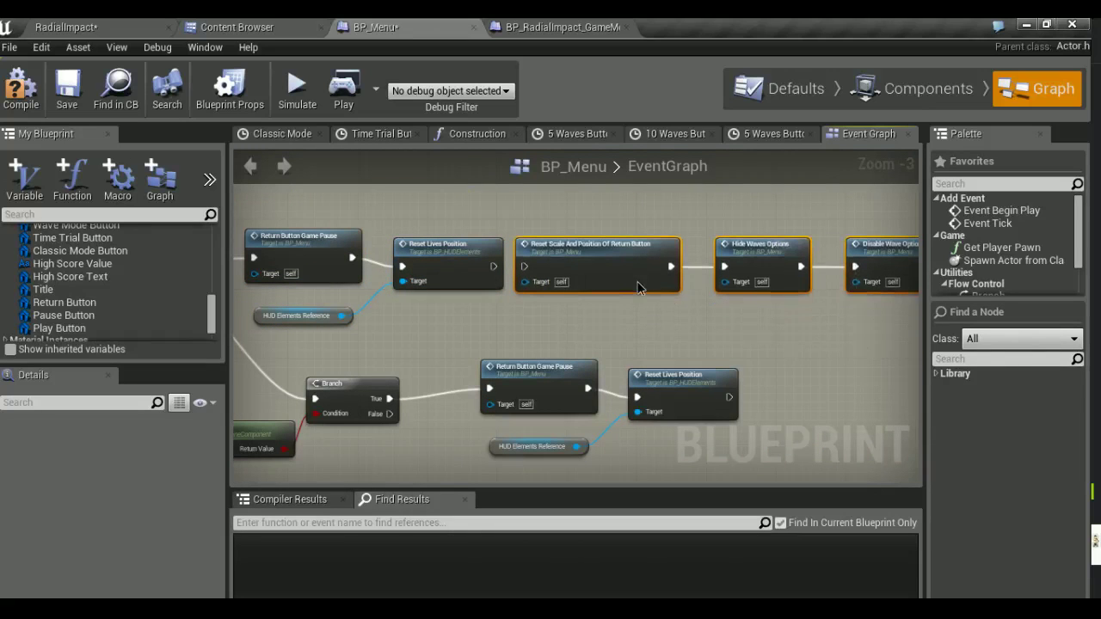
{"action": "left_click_drag", "start_coordinate": [524, 269], "coordinate": [524, 268]}
{"action": "scroll", "coordinate": [464, 282], "scroll_direction": "down", "scroll_amount": 4}
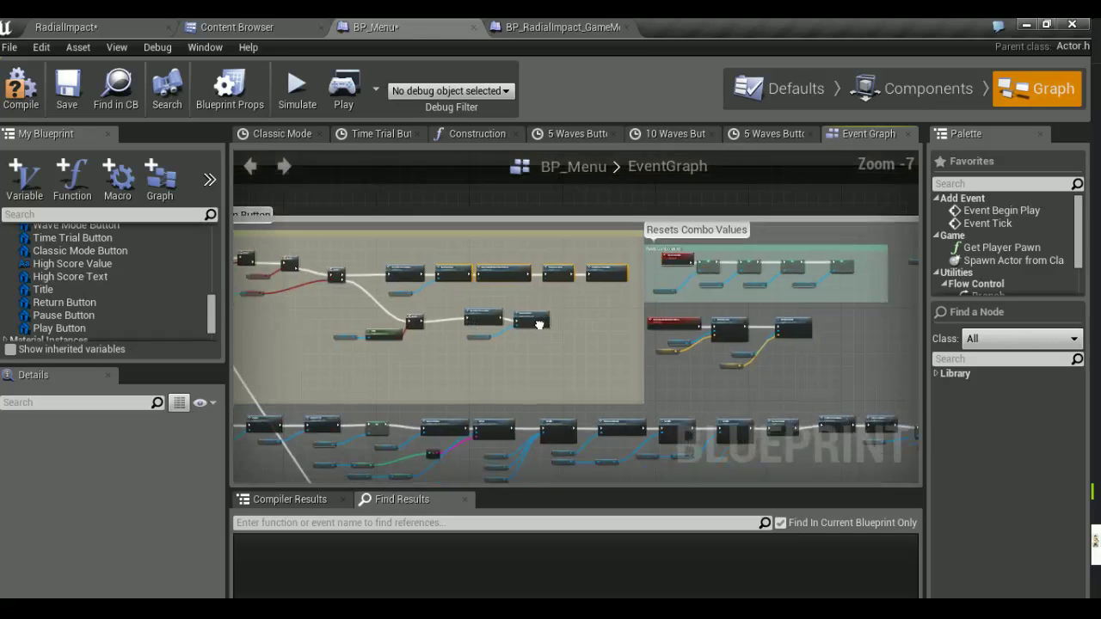
{"action": "left_click", "coordinate": [12, 101]}
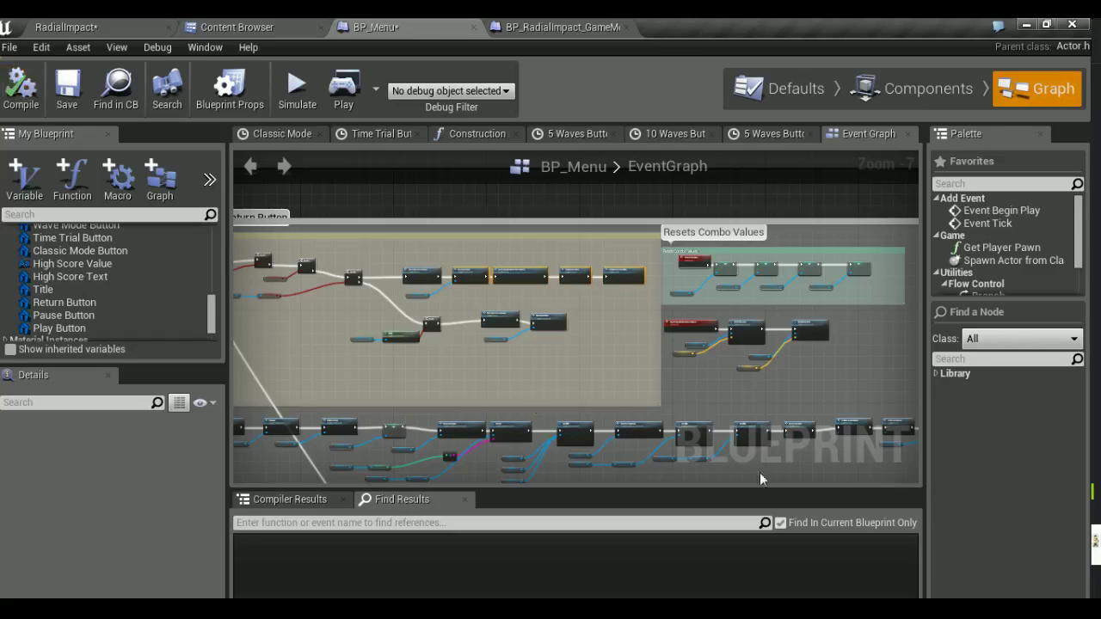
Return to the RadialImpact level, save all modified assets, and move the camera closer to the HUD
{"action": "left_click", "coordinate": [101, 25]}
{"action": "key", "text": "ctrl+shift+s"}
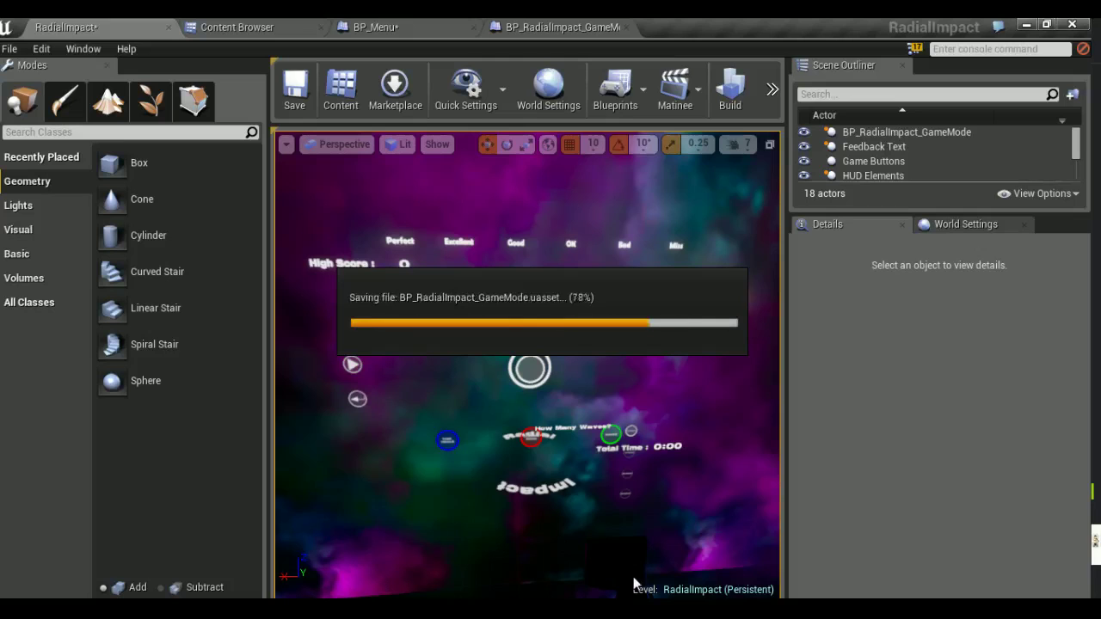
{"action": "mouse_move", "coordinate": [633, 583]}
{"action": "left_mouse_down"}
{"action": "mouse_move", "coordinate": [633, 481]}
{"action": "mouse_move", "coordinate": [634, 551]}
{"action": "left_mouse_up"}
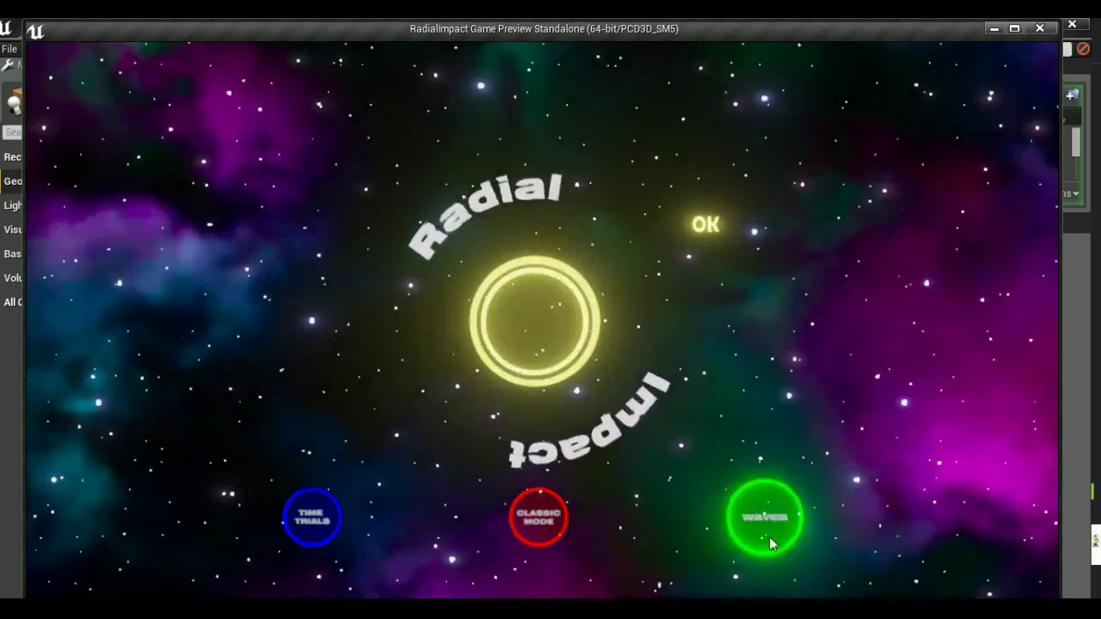
Open the Waves screen, go back to the main menu, hit the central ring twice, then close the preview
{"action": "left_click", "coordinate": [765, 520]}
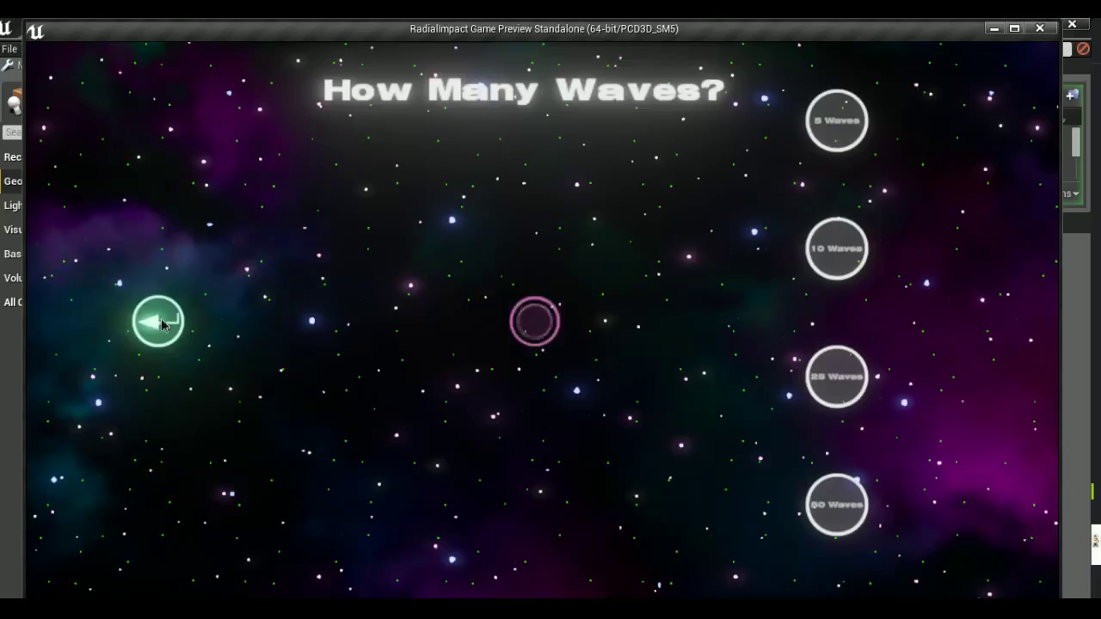
{"action": "left_click", "coordinate": [160, 322]}
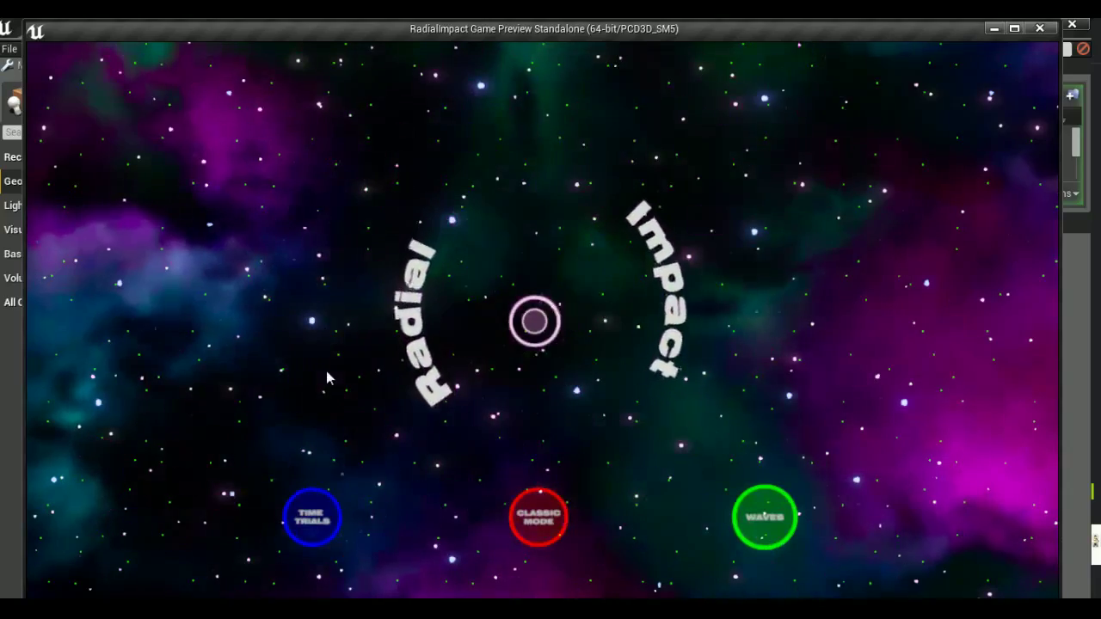
{"action": "left_click", "coordinate": [327, 373]}
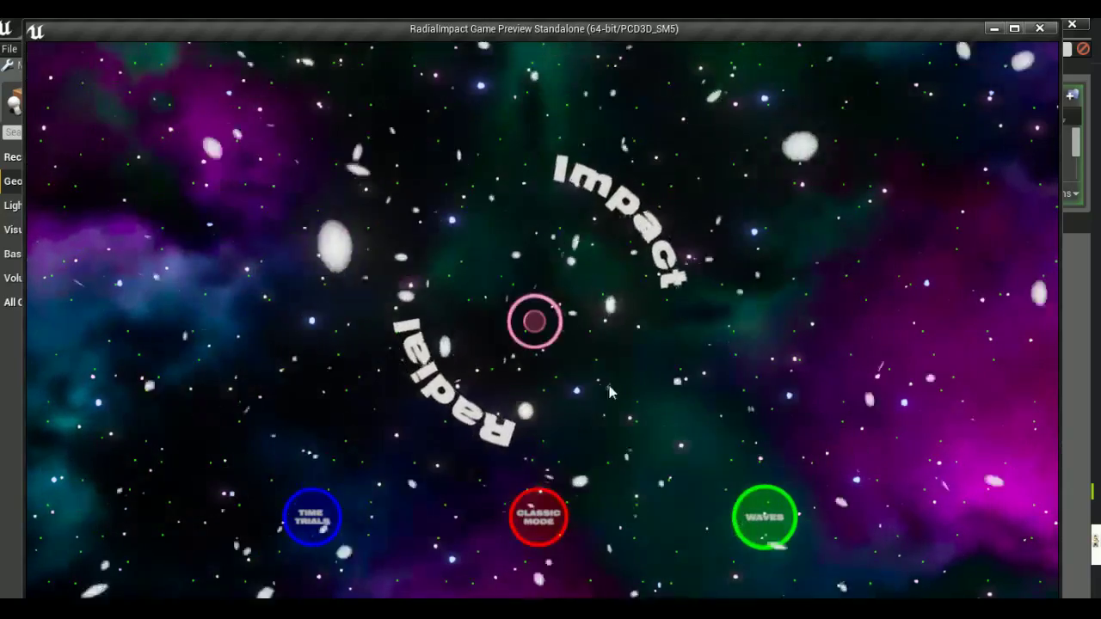
{"action": "left_click", "coordinate": [600, 389]}
{"action": "key", "text": "Escape"}
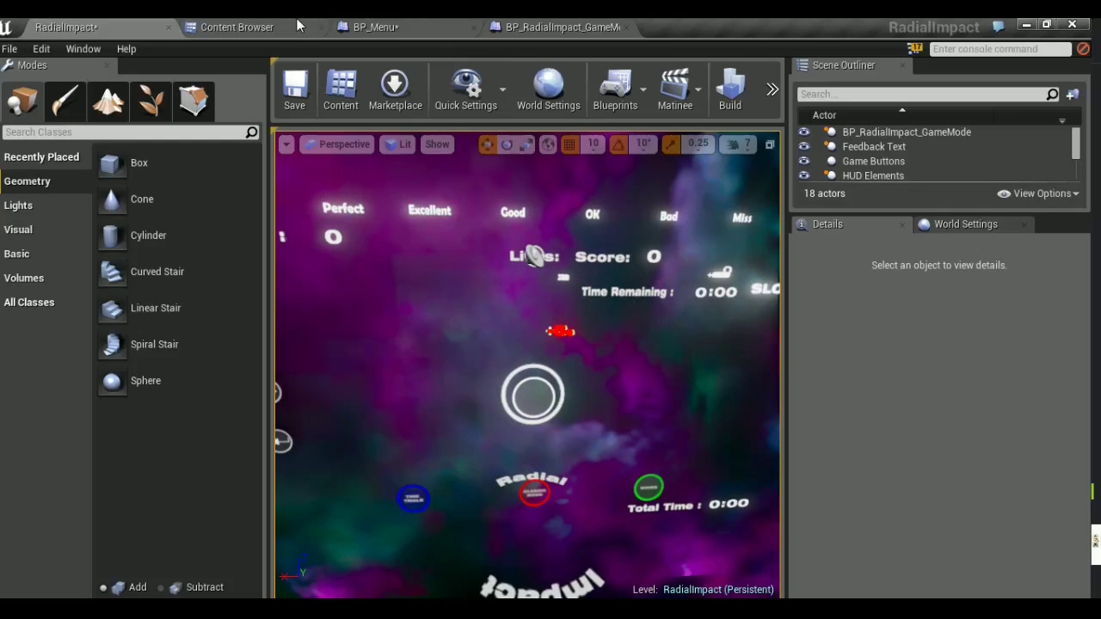
Delete the copied Reset Lives Position node and its HUD Elements Reference from BP_Menu's True branch
{"action": "left_click", "coordinate": [368, 24]}
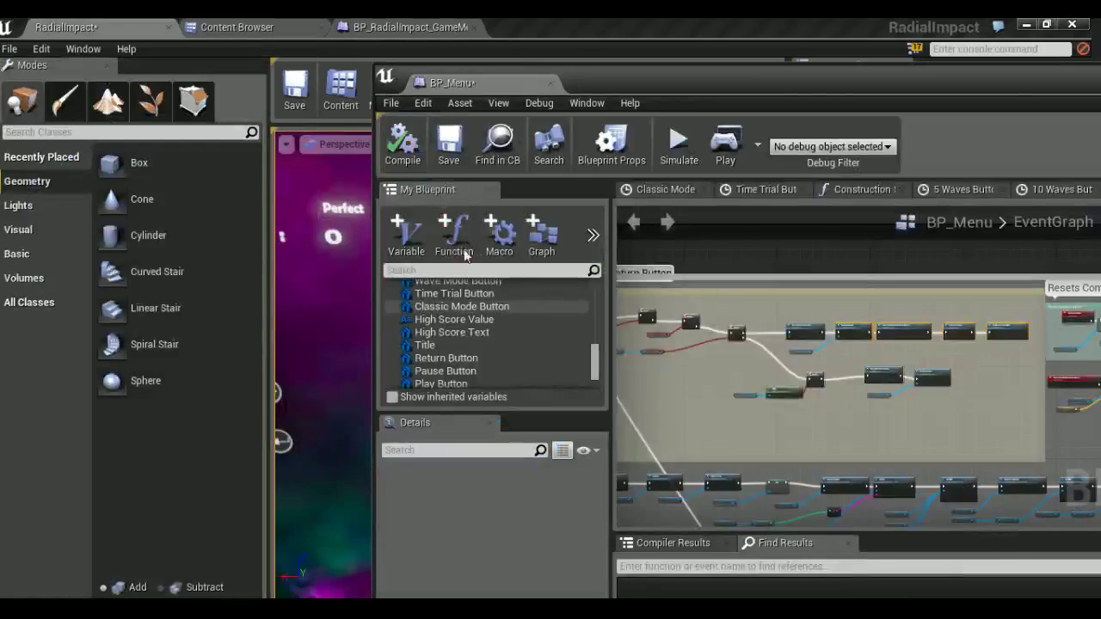
{"action": "scroll", "coordinate": [518, 276], "scroll_direction": "up", "scroll_amount": 3}
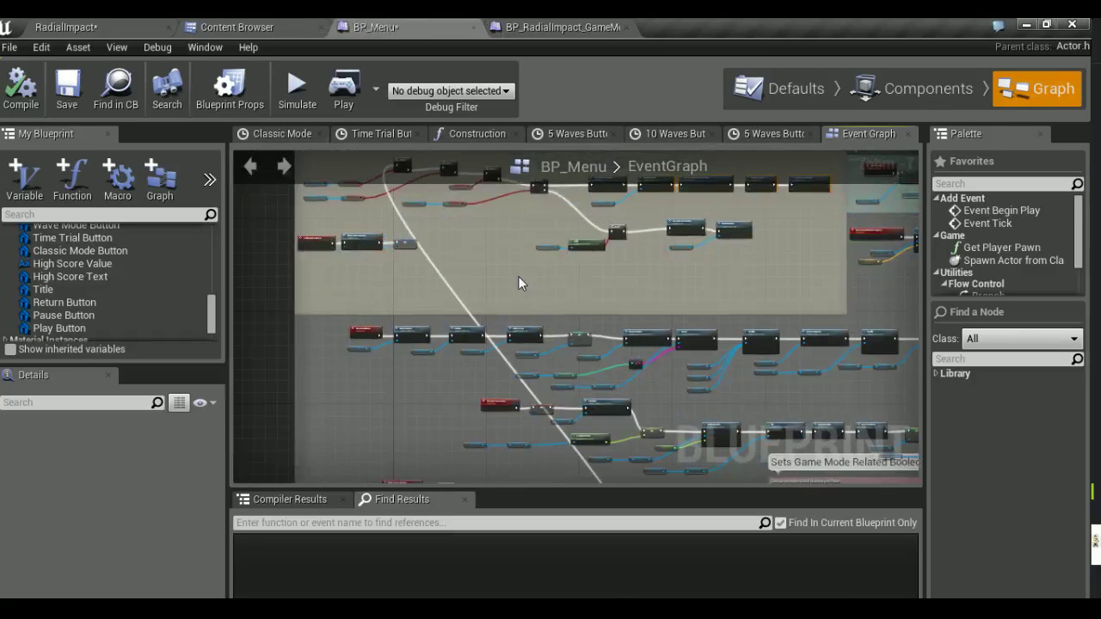
{"action": "scroll", "coordinate": [469, 234], "scroll_direction": "up", "scroll_amount": 2}
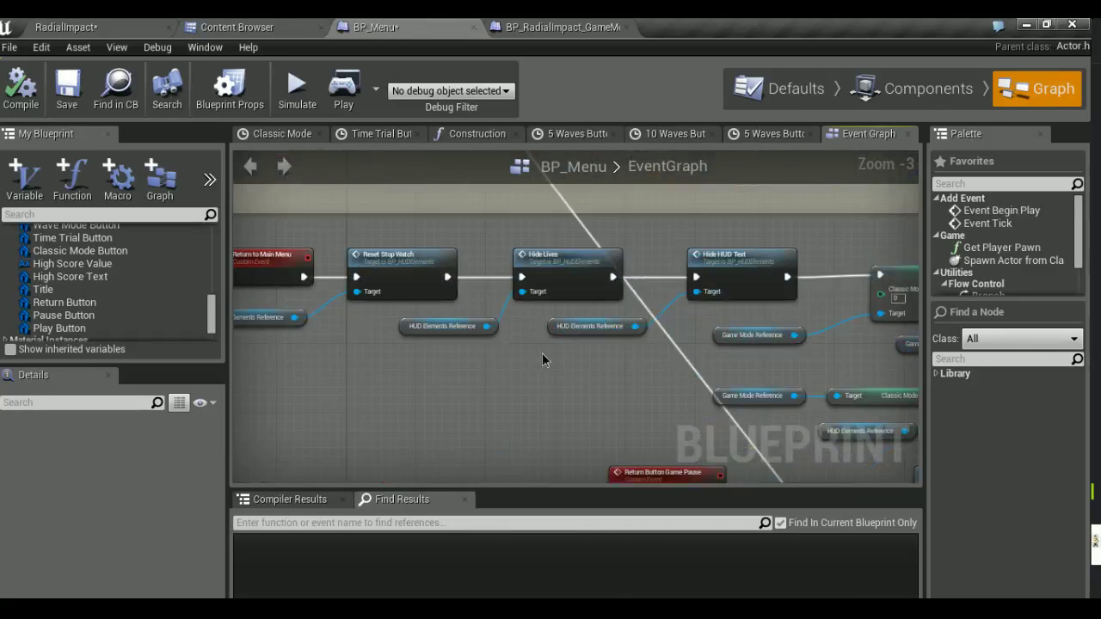
{"action": "scroll", "coordinate": [521, 350], "scroll_direction": "up", "scroll_amount": 1}
{"action": "right_click_drag", "start_coordinate": [586, 379], "coordinate": [463, 362]}
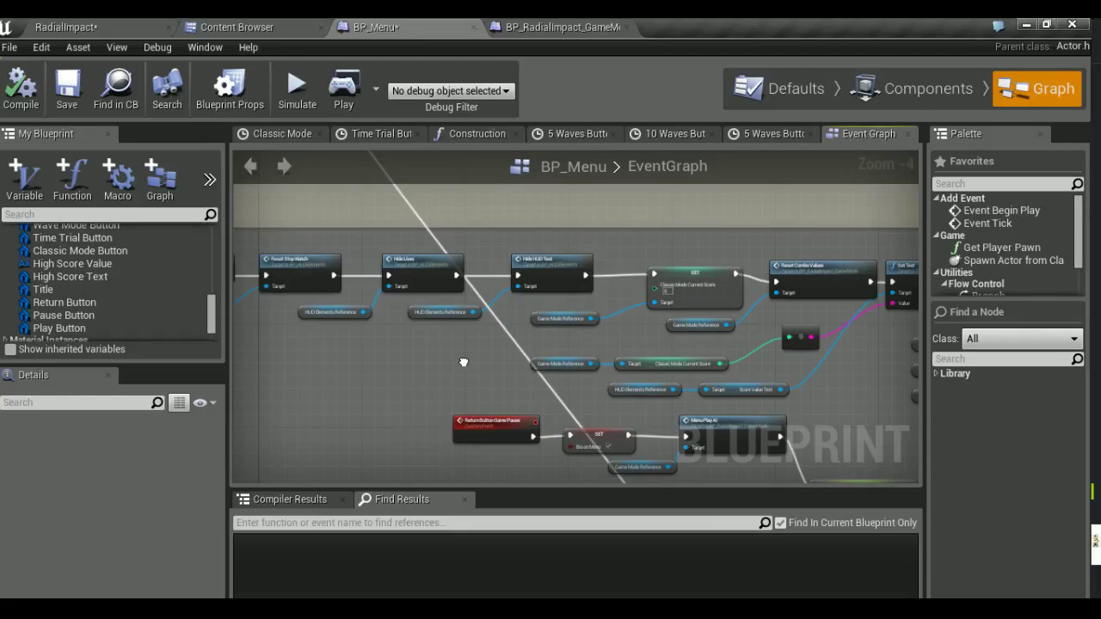
{"action": "right_click_drag", "start_coordinate": [463, 362], "coordinate": [516, 258]}
{"action": "right_click_drag", "start_coordinate": [568, 344], "coordinate": [331, 267]}
{"action": "right_click_drag", "start_coordinate": [315, 486], "coordinate": [233, 484]}
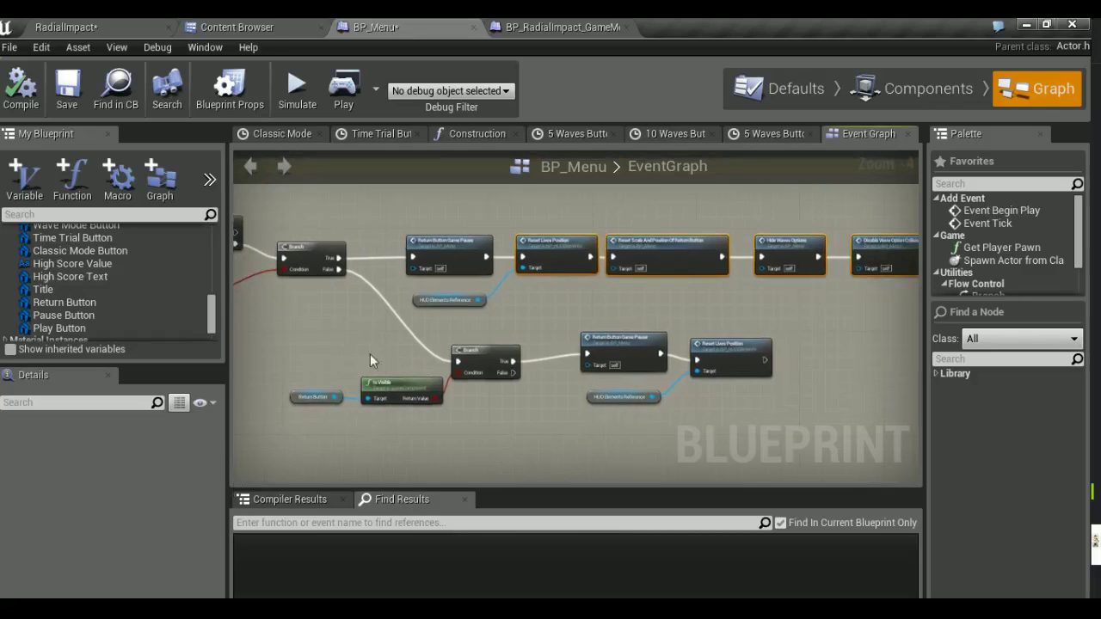
{"action": "left_click", "coordinate": [480, 318]}
{"action": "key", "text": "Delete"}
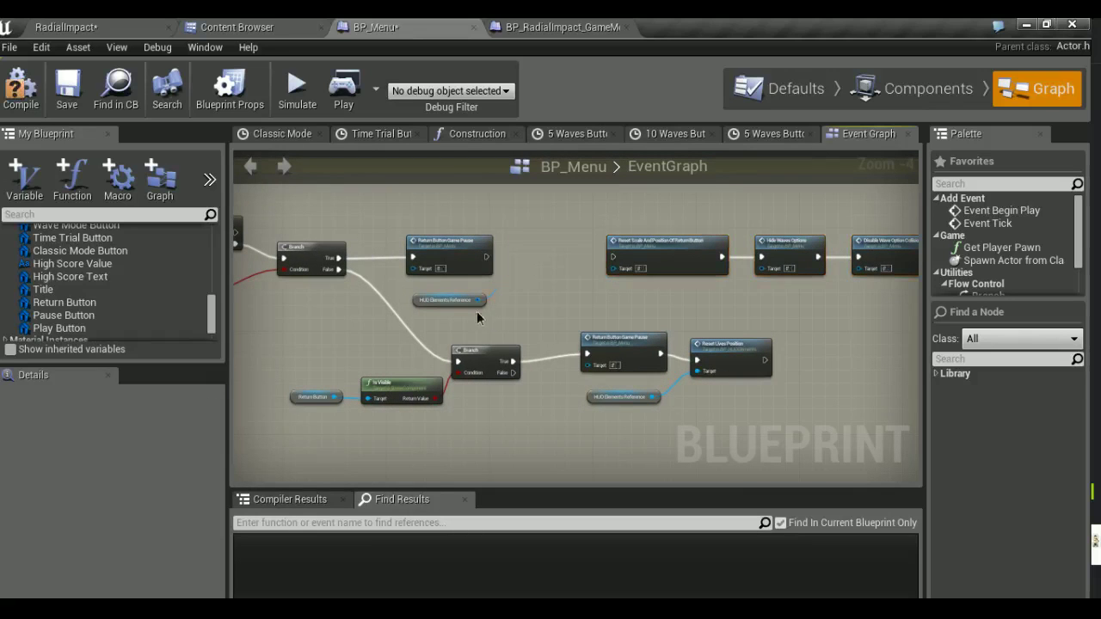
{"action": "left_click", "coordinate": [471, 301]}
{"action": "key", "text": "Delete"}
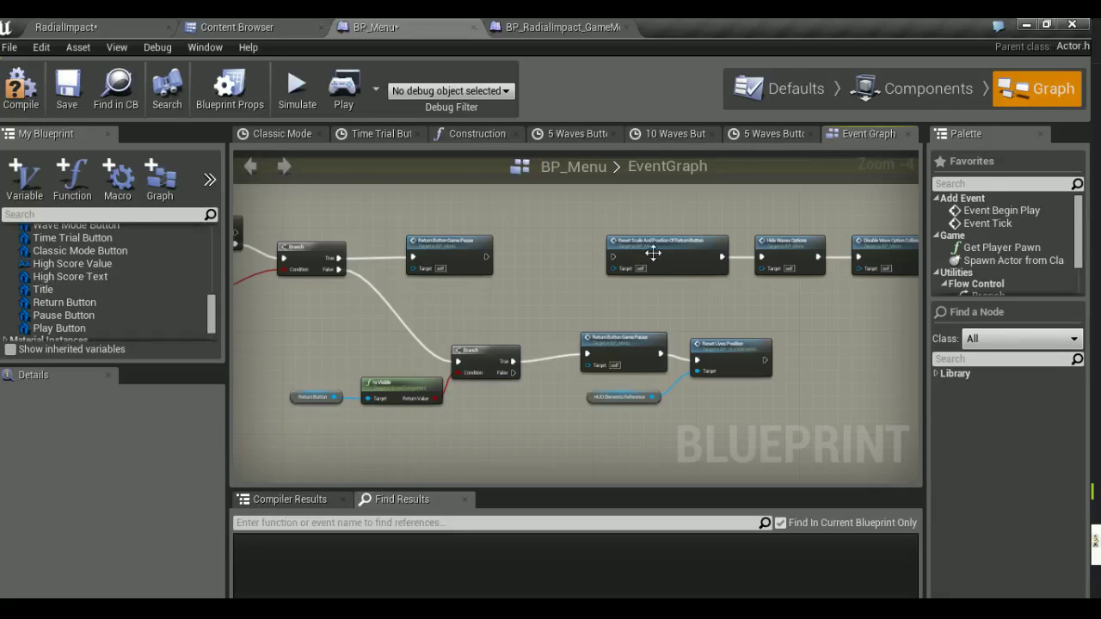
Move the three reset nodes left so they sit right behind Return Button Game Pause
{"action": "right_click_drag", "start_coordinate": [680, 277], "coordinate": [654, 275]}
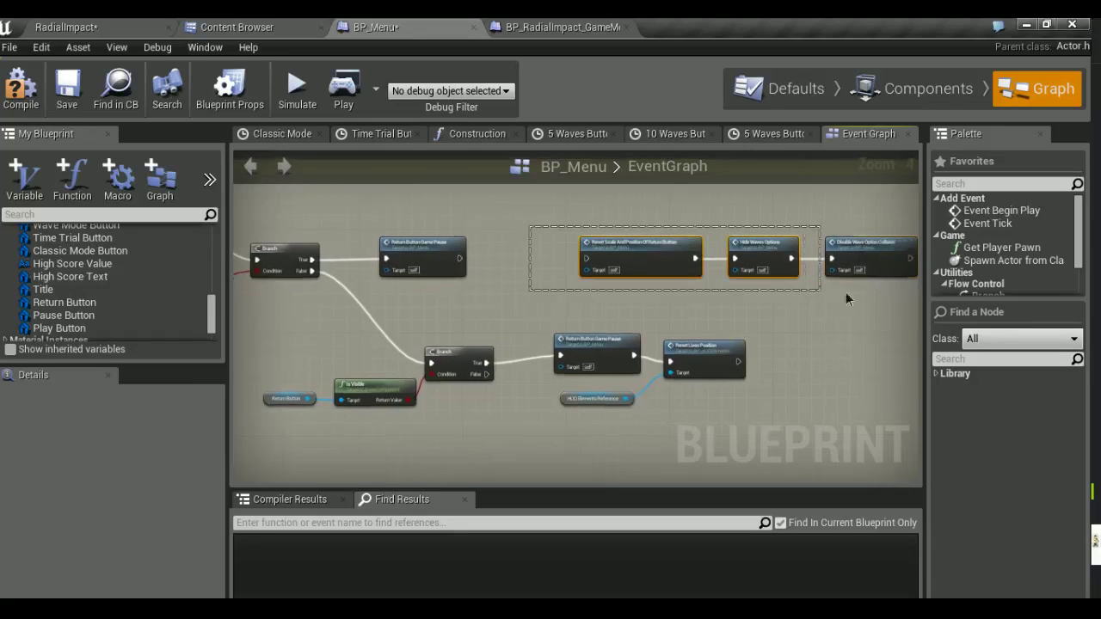
{"action": "left_click_drag", "start_coordinate": [529, 225], "coordinate": [865, 292]}
{"action": "left_click_drag", "start_coordinate": [612, 270], "coordinate": [504, 274]}
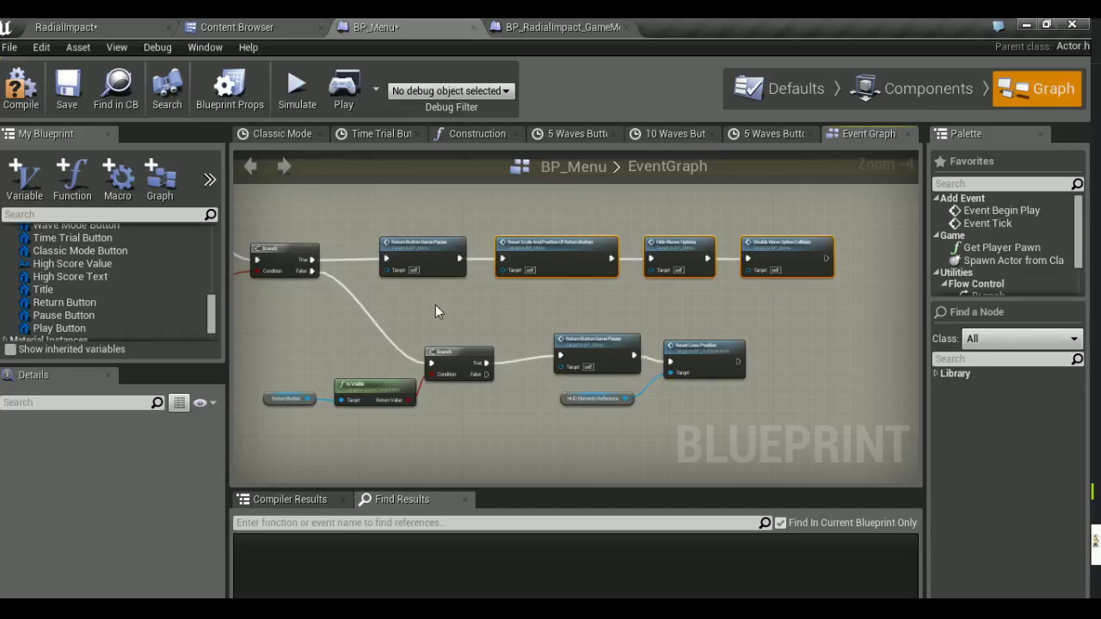
{"action": "right_click_drag", "start_coordinate": [435, 304], "coordinate": [484, 299]}
{"action": "scroll", "coordinate": [484, 298], "scroll_direction": "down", "scroll_amount": 3}
{"action": "right_click_drag", "start_coordinate": [516, 344], "coordinate": [466, 258]}
{"action": "scroll", "coordinate": [398, 275], "scroll_direction": "up", "scroll_amount": 4}
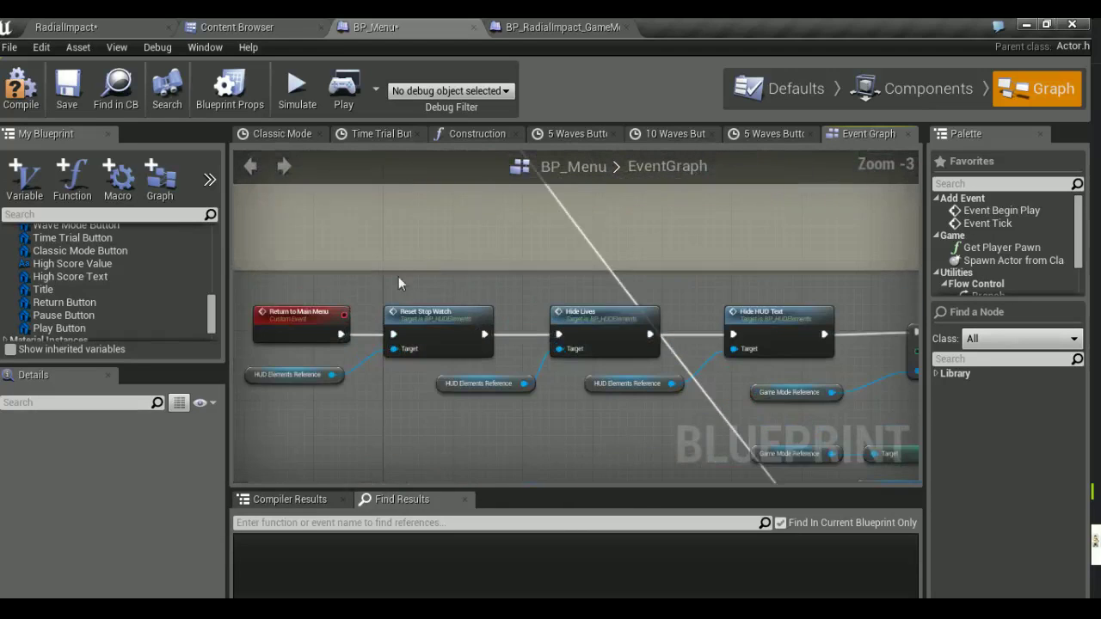
{"action": "scroll", "coordinate": [506, 338], "scroll_direction": "down", "scroll_amount": 4}
{"action": "scroll", "coordinate": [536, 275], "scroll_direction": "up", "scroll_amount": 5}
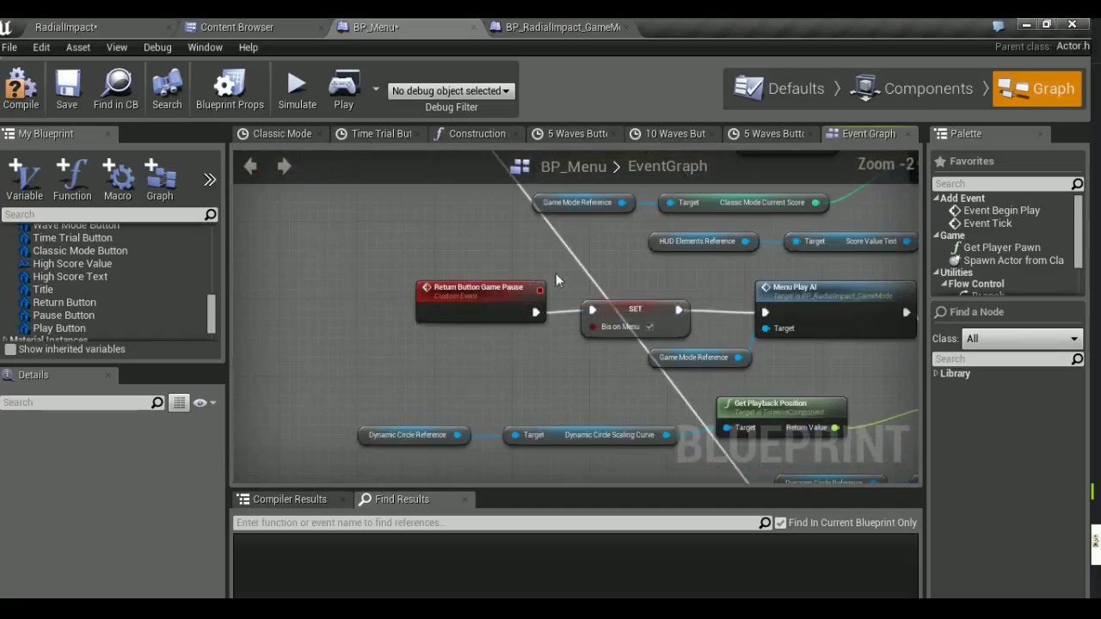
{"action": "right_click_drag", "start_coordinate": [535, 275], "coordinate": [306, 246]}
{"action": "scroll", "coordinate": [414, 310], "scroll_direction": "down", "scroll_amount": 1}
{"action": "scroll", "coordinate": [414, 309], "scroll_direction": "down", "scroll_amount": 1}
{"action": "right_click_drag", "start_coordinate": [414, 310], "coordinate": [562, 309]}
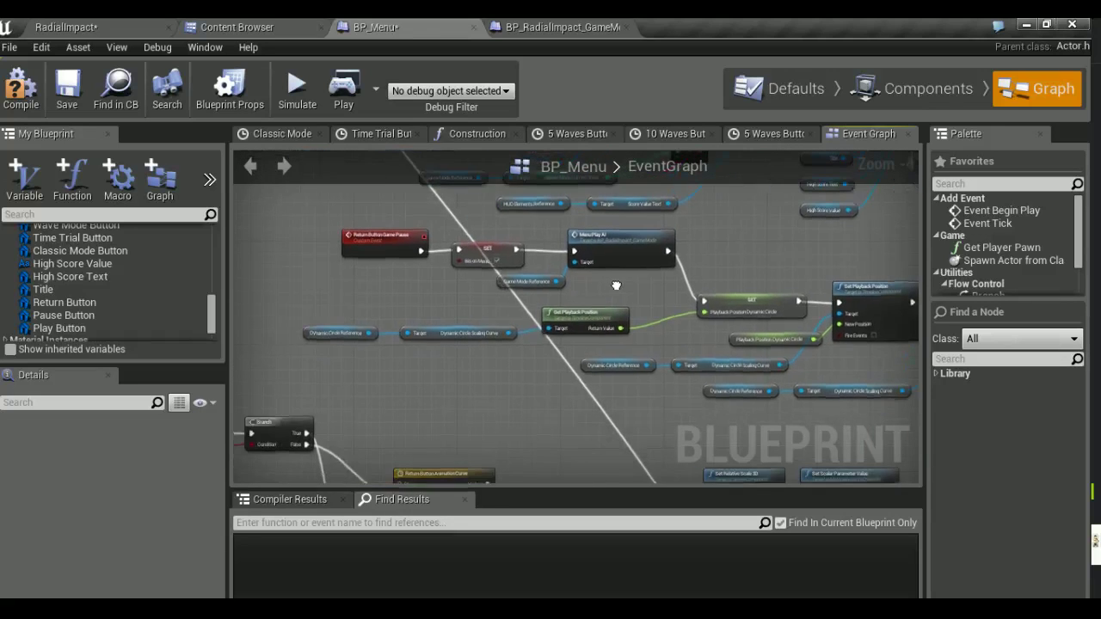
{"action": "right_click_drag", "start_coordinate": [562, 309], "coordinate": [430, 316]}
{"action": "scroll", "coordinate": [430, 316], "scroll_direction": "down", "scroll_amount": 2}
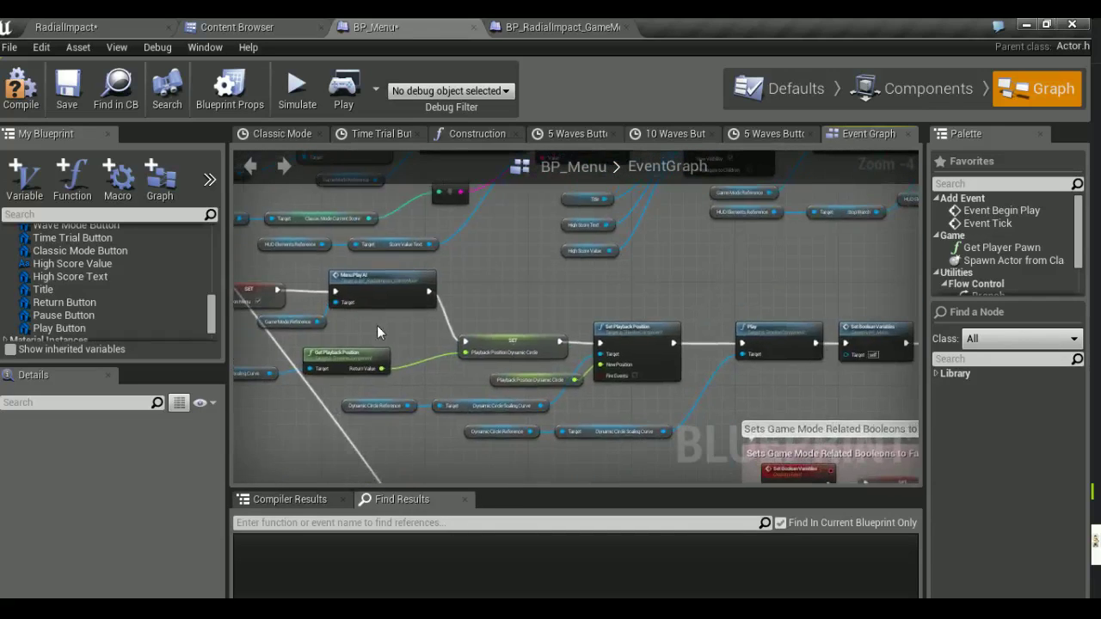
{"action": "mouse_move", "coordinate": [433, 317]}
{"action": "right_mouse_down"}
{"action": "mouse_move", "coordinate": [383, 296]}
{"action": "mouse_move", "coordinate": [404, 295]}
{"action": "right_mouse_up"}
{"action": "scroll", "coordinate": [420, 274], "scroll_direction": "up", "scroll_amount": 1}
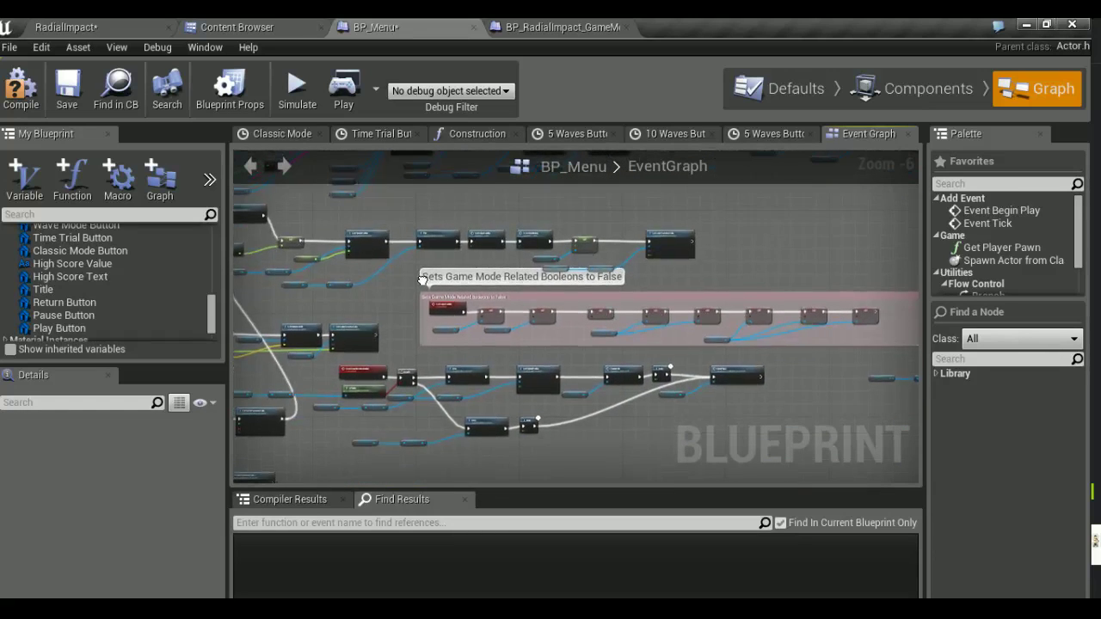
{"action": "scroll", "coordinate": [421, 275], "scroll_direction": "up", "scroll_amount": 1}
{"action": "scroll", "coordinate": [388, 332], "scroll_direction": "up", "scroll_amount": 2}
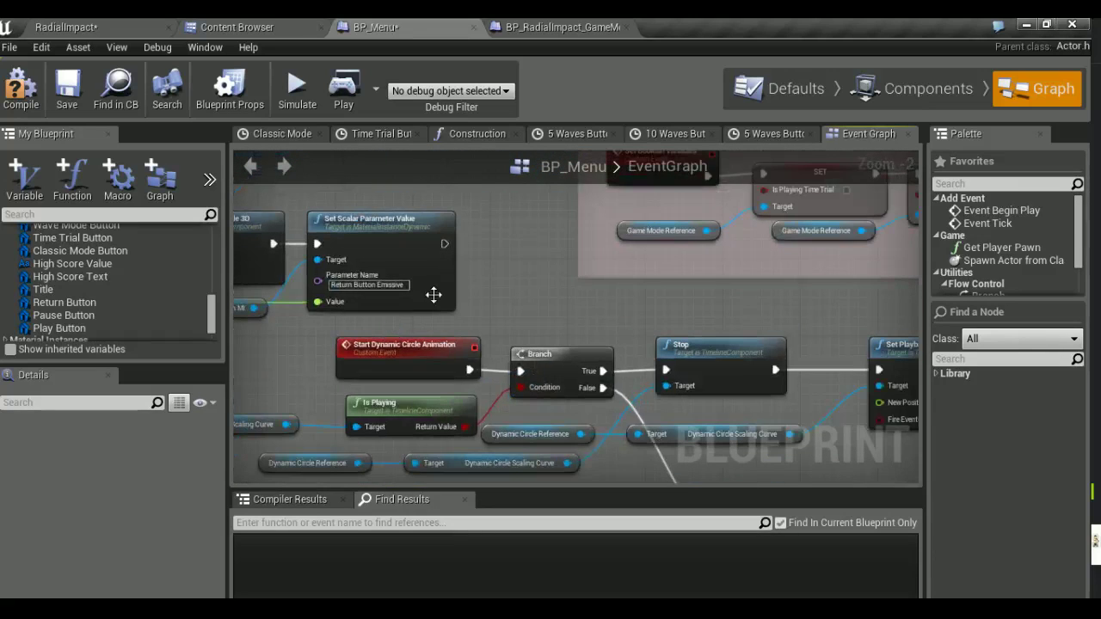
{"action": "scroll", "coordinate": [434, 295], "scroll_direction": "down", "scroll_amount": 1}
{"action": "scroll", "coordinate": [433, 295], "scroll_direction": "down", "scroll_amount": 1}
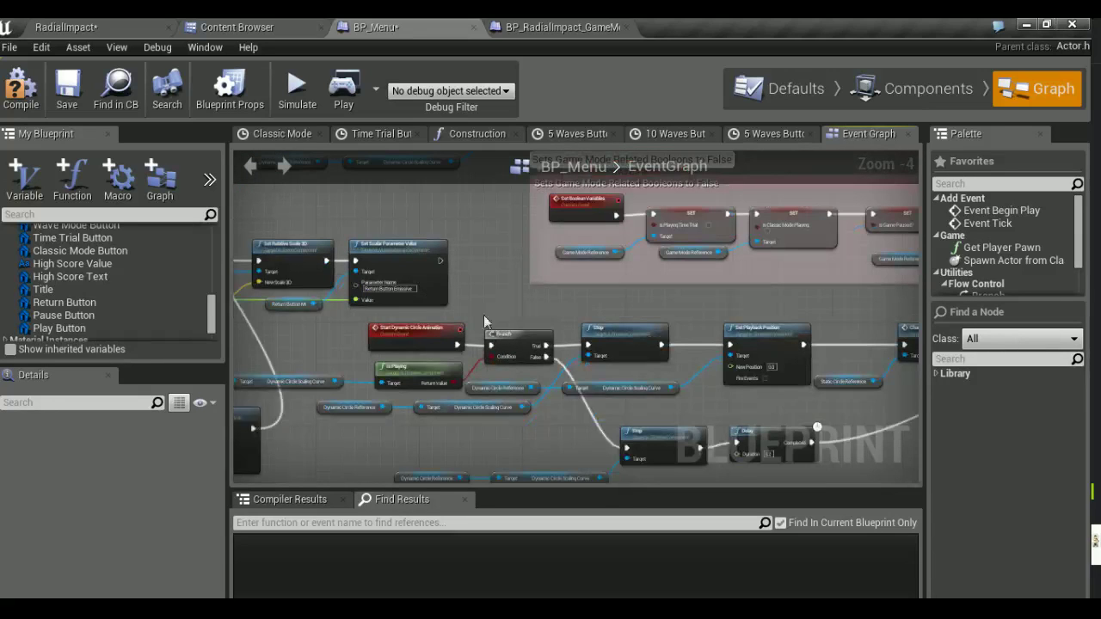
{"action": "scroll", "coordinate": [512, 332], "scroll_direction": "down", "scroll_amount": 1}
{"action": "scroll", "coordinate": [513, 332], "scroll_direction": "down", "scroll_amount": 3}
{"action": "right_click_drag", "start_coordinate": [513, 332], "coordinate": [564, 456]}
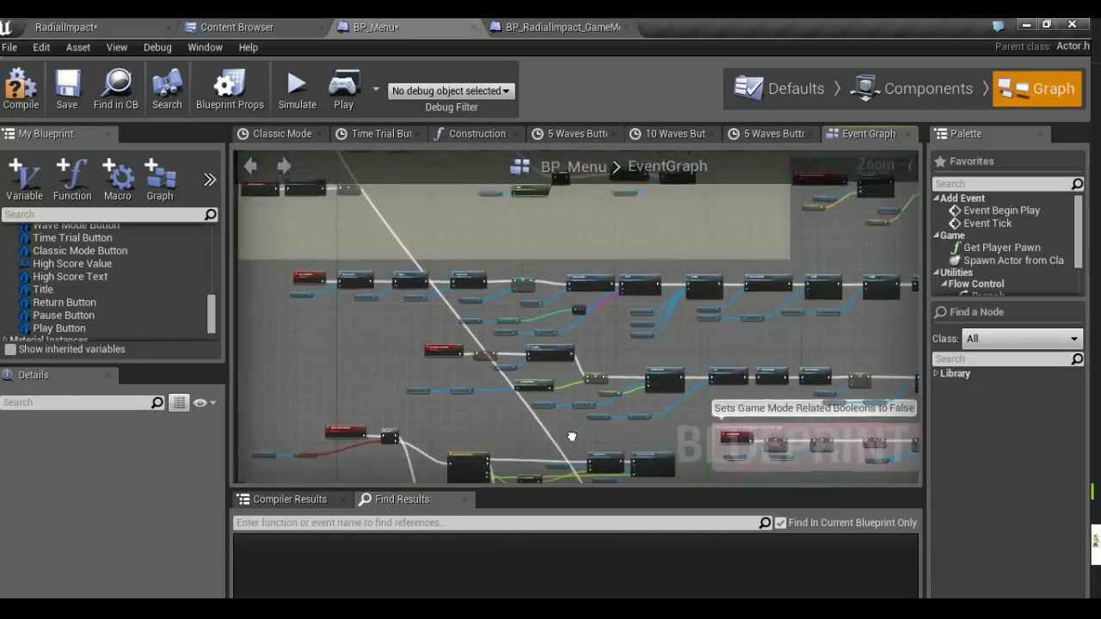
{"action": "scroll", "coordinate": [556, 304], "scroll_direction": "up", "scroll_amount": 2}
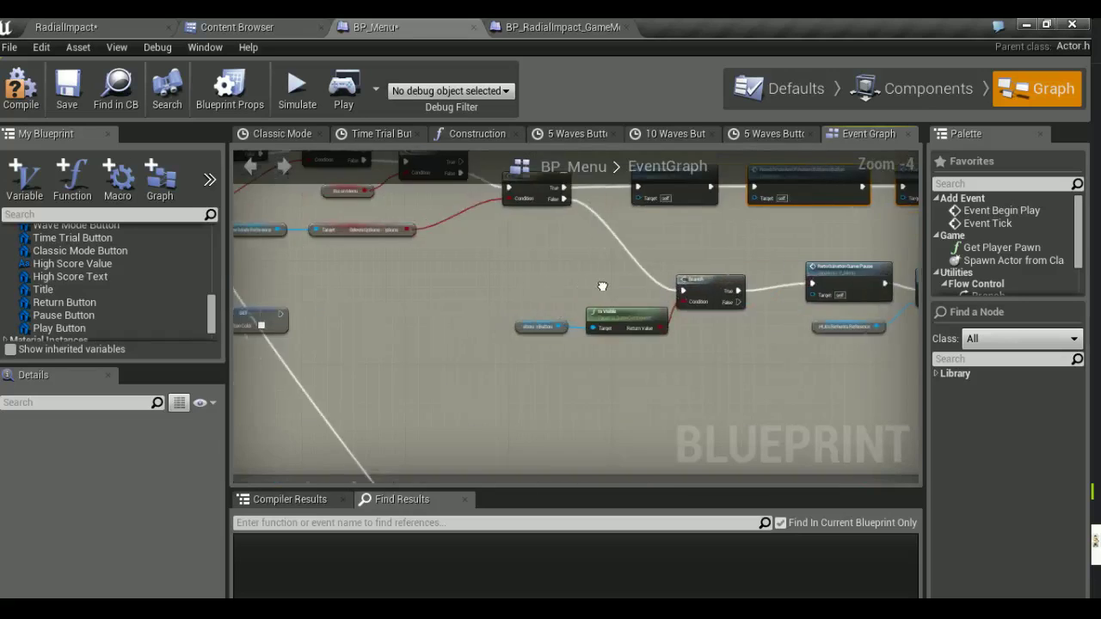
{"action": "scroll", "coordinate": [516, 297], "scroll_direction": "up", "scroll_amount": 1}
{"action": "right_click_drag", "start_coordinate": [469, 286], "coordinate": [431, 330]}
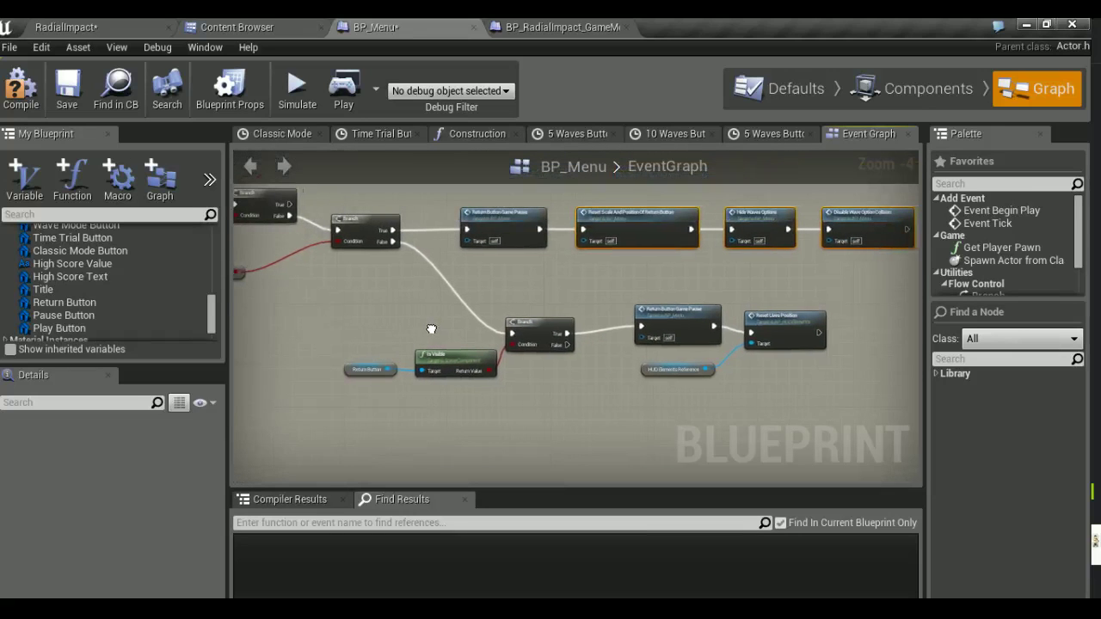
{"action": "scroll", "coordinate": [431, 329], "scroll_direction": "down", "scroll_amount": 2}
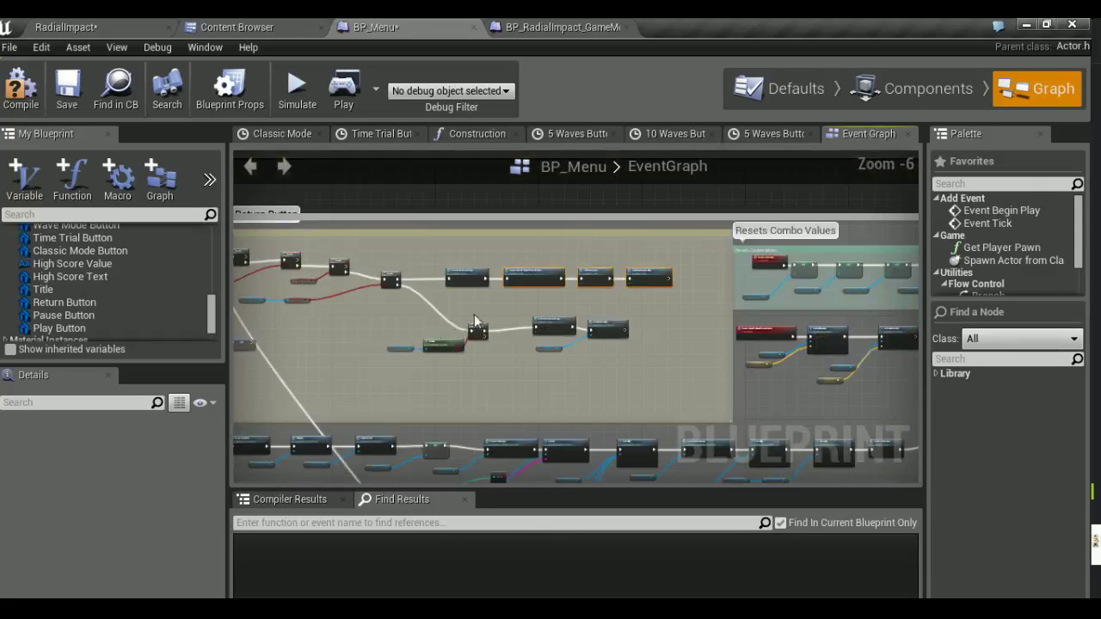
{"action": "scroll", "coordinate": [476, 314], "scroll_direction": "up", "scroll_amount": 3}
Add Start Dynamic Circle Animation after Disable Wave Option Collision
{"action": "right_click_drag", "start_coordinate": [521, 307], "coordinate": [237, 331]}
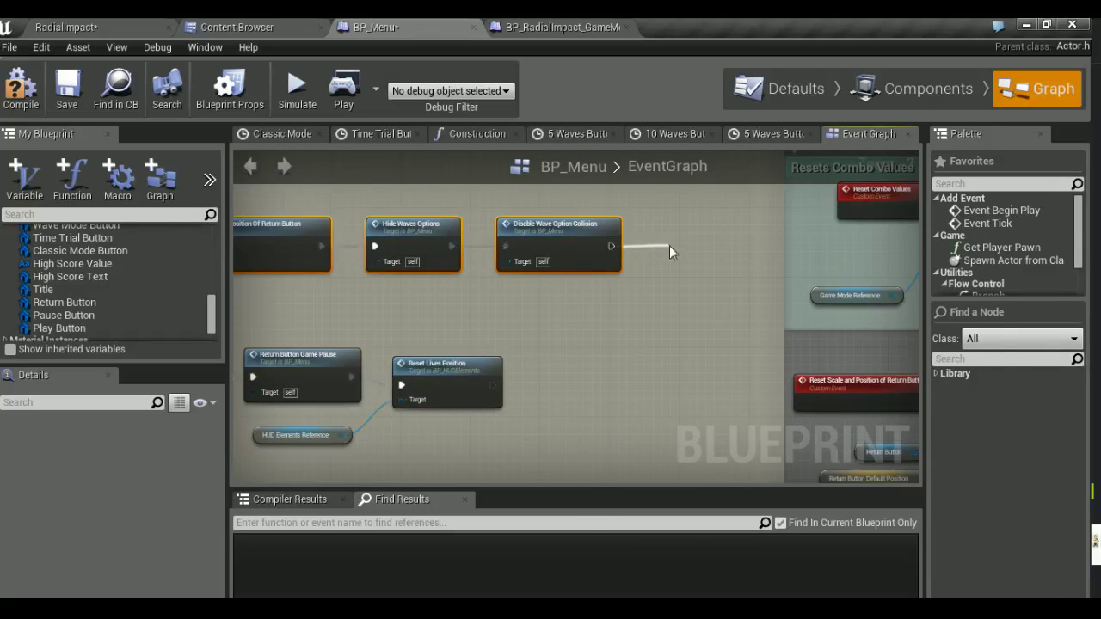
{"action": "left_click_drag", "start_coordinate": [613, 247], "coordinate": [670, 246]}
{"action": "type", "text": "start"}
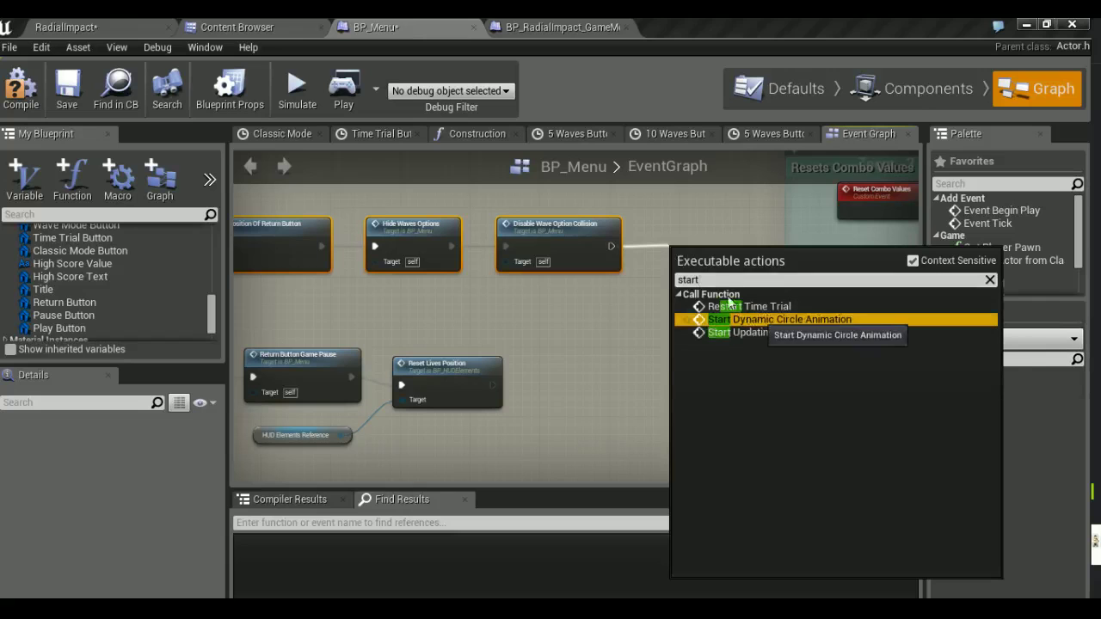
{"action": "left_click", "coordinate": [758, 318]}
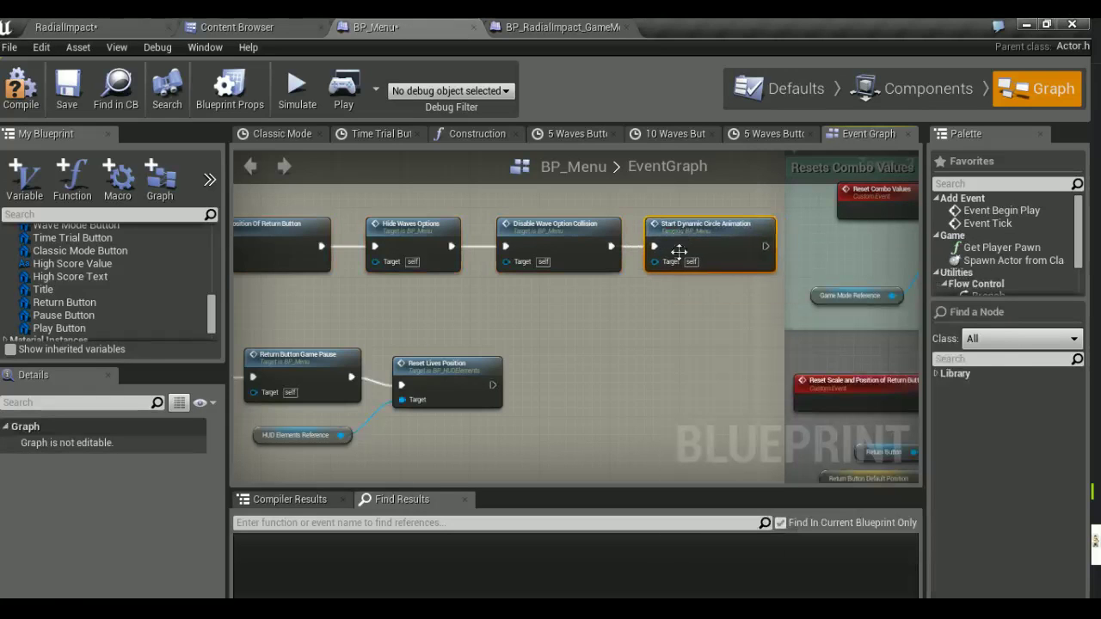
Shift the row of five function nodes left and move Start Dynamic Circle Animation below the chain
{"action": "scroll", "coordinate": [684, 237], "scroll_direction": "down", "scroll_amount": 7}
{"action": "scroll", "coordinate": [634, 346], "scroll_direction": "up", "scroll_amount": 2}
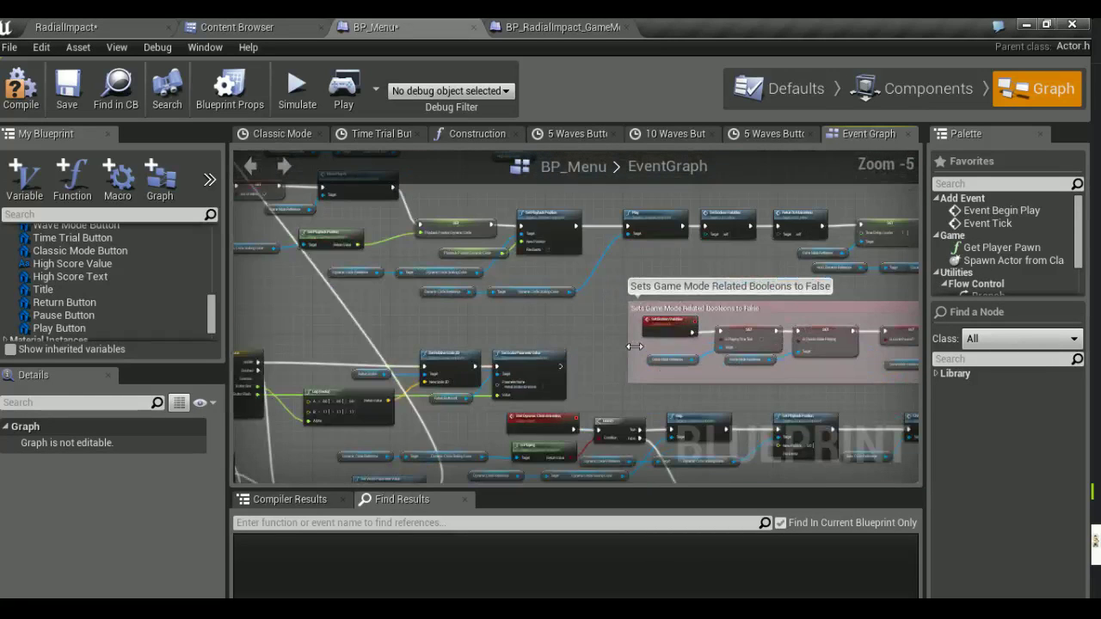
{"action": "right_click_drag", "start_coordinate": [634, 346], "coordinate": [568, 245]}
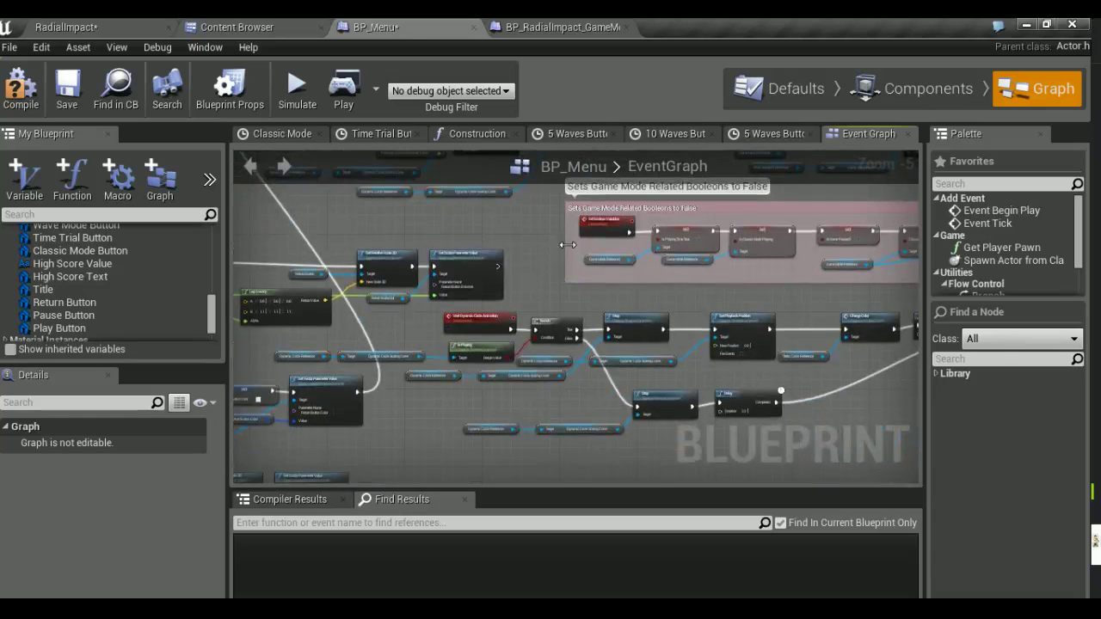
{"action": "right_click_drag", "start_coordinate": [445, 161], "coordinate": [506, 269]}
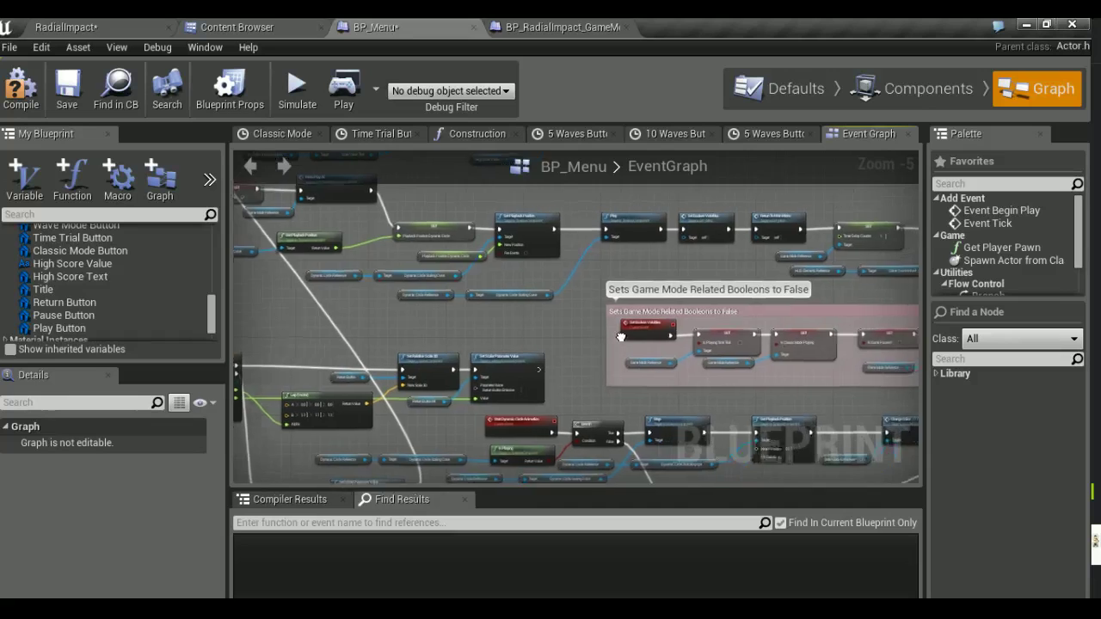
{"action": "right_click_drag", "start_coordinate": [642, 341], "coordinate": [592, 436]}
{"action": "scroll", "coordinate": [592, 436], "scroll_direction": "down", "scroll_amount": 5}
{"action": "scroll", "coordinate": [502, 338], "scroll_direction": "up", "scroll_amount": 3}
{"action": "scroll", "coordinate": [501, 338], "scroll_direction": "up", "scroll_amount": 2}
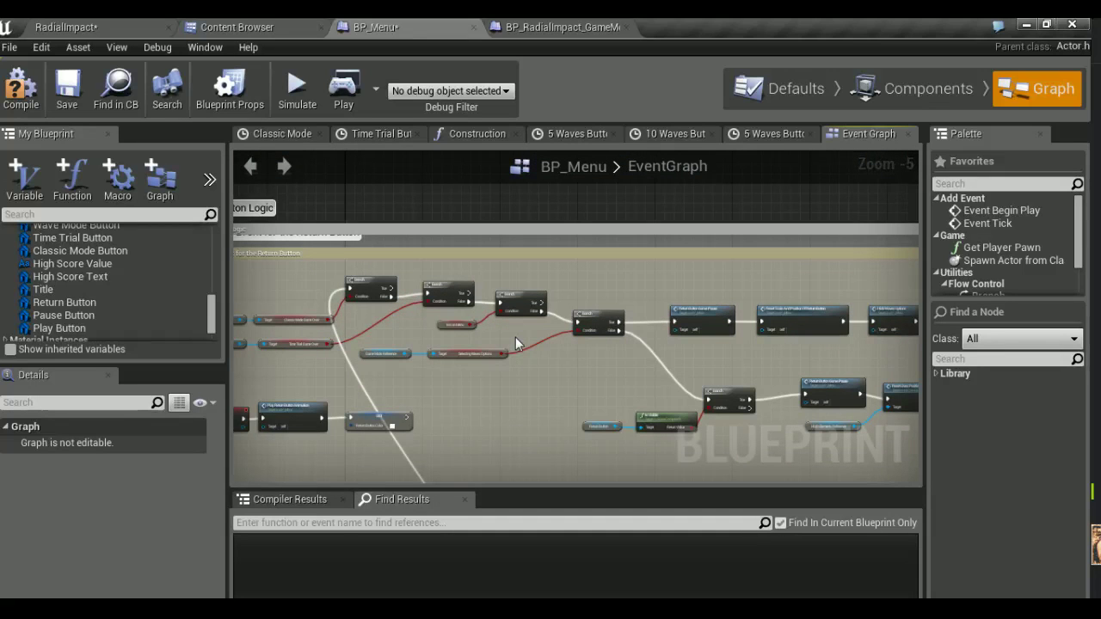
{"action": "scroll", "coordinate": [550, 363], "scroll_direction": "down", "scroll_amount": 3}
{"action": "mouse_move", "coordinate": [550, 364]}
{"action": "right_mouse_down"}
{"action": "mouse_move", "coordinate": [469, 236]}
{"action": "mouse_move", "coordinate": [340, 137]}
{"action": "right_mouse_up"}
{"action": "scroll", "coordinate": [583, 298], "scroll_direction": "up", "scroll_amount": 1}
{"action": "scroll", "coordinate": [582, 299], "scroll_direction": "up", "scroll_amount": 3}
{"action": "right_click_drag", "start_coordinate": [663, 309], "coordinate": [350, 304]}
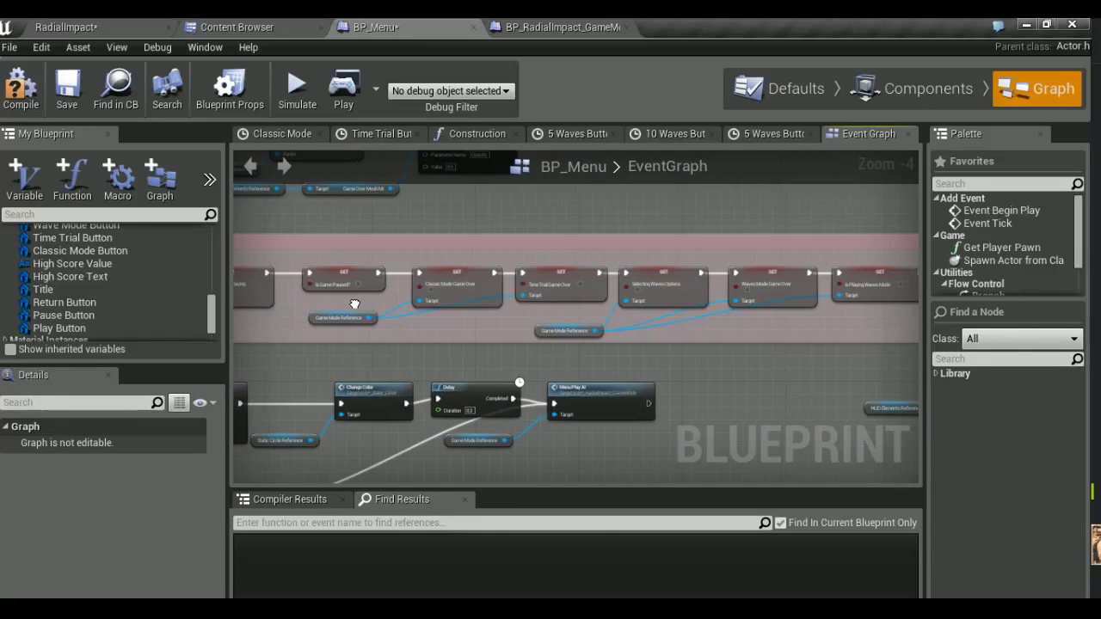
{"action": "right_click_drag", "start_coordinate": [350, 303], "coordinate": [772, 342]}
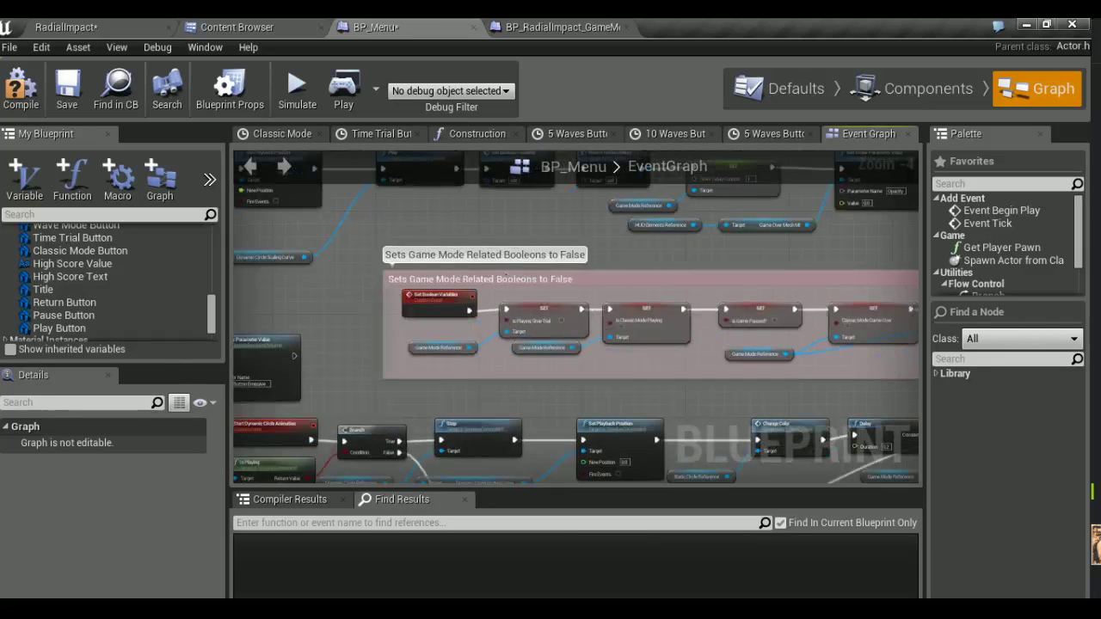
{"action": "scroll", "coordinate": [508, 279], "scroll_direction": "down", "scroll_amount": 8}
{"action": "right_click_drag", "start_coordinate": [508, 279], "coordinate": [494, 354]}
{"action": "scroll", "coordinate": [532, 320], "scroll_direction": "up", "scroll_amount": 7}
{"action": "scroll", "coordinate": [532, 320], "scroll_direction": "up", "scroll_amount": 1}
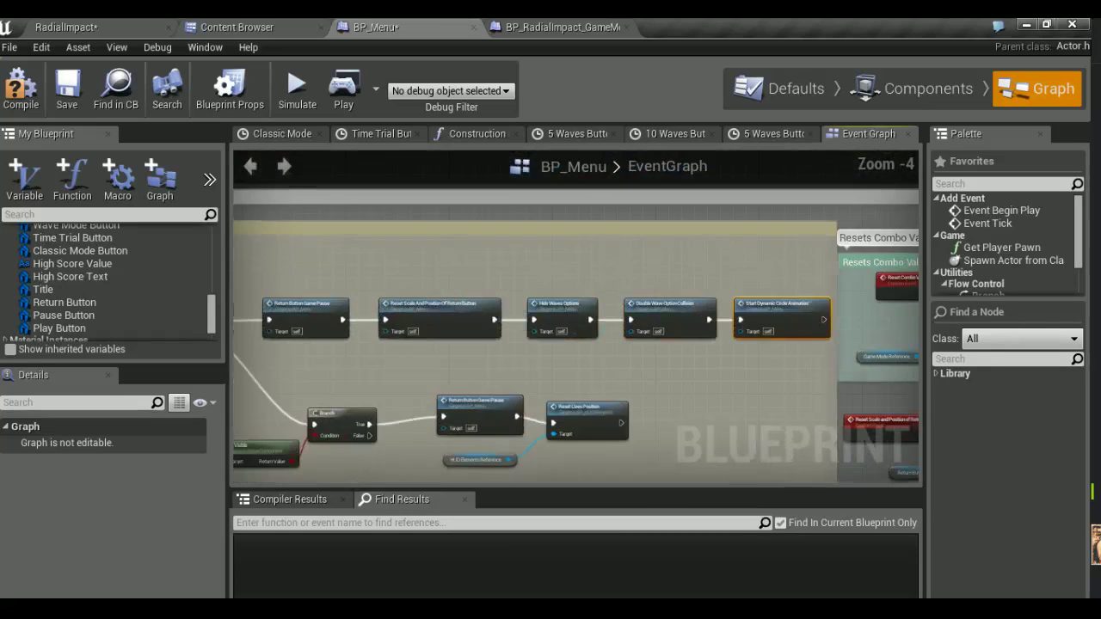
{"action": "right_click_drag", "start_coordinate": [533, 320], "coordinate": [626, 291]}
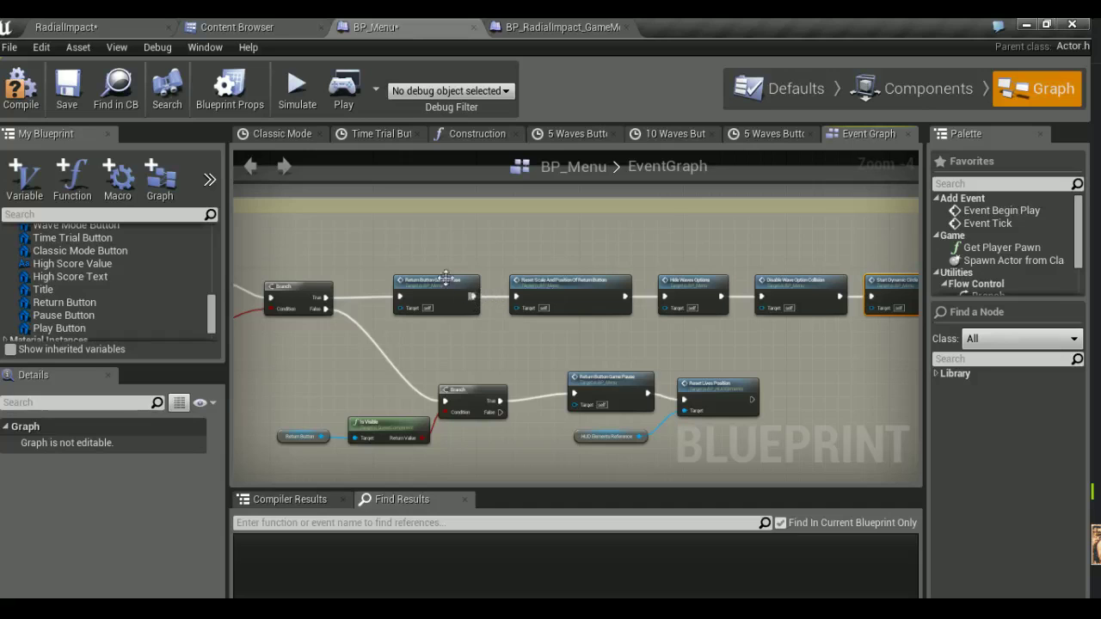
{"action": "scroll", "coordinate": [414, 257], "scroll_direction": "down", "scroll_amount": 1}
{"action": "mouse_move", "coordinate": [354, 245]}
{"action": "left_mouse_down"}
{"action": "mouse_move", "coordinate": [644, 289]}
{"action": "mouse_move", "coordinate": [617, 275]}
{"action": "left_mouse_up"}
{"action": "right_click_drag", "start_coordinate": [679, 314], "coordinate": [498, 292]}
{"action": "left_click_drag", "start_coordinate": [540, 257], "coordinate": [526, 304]}
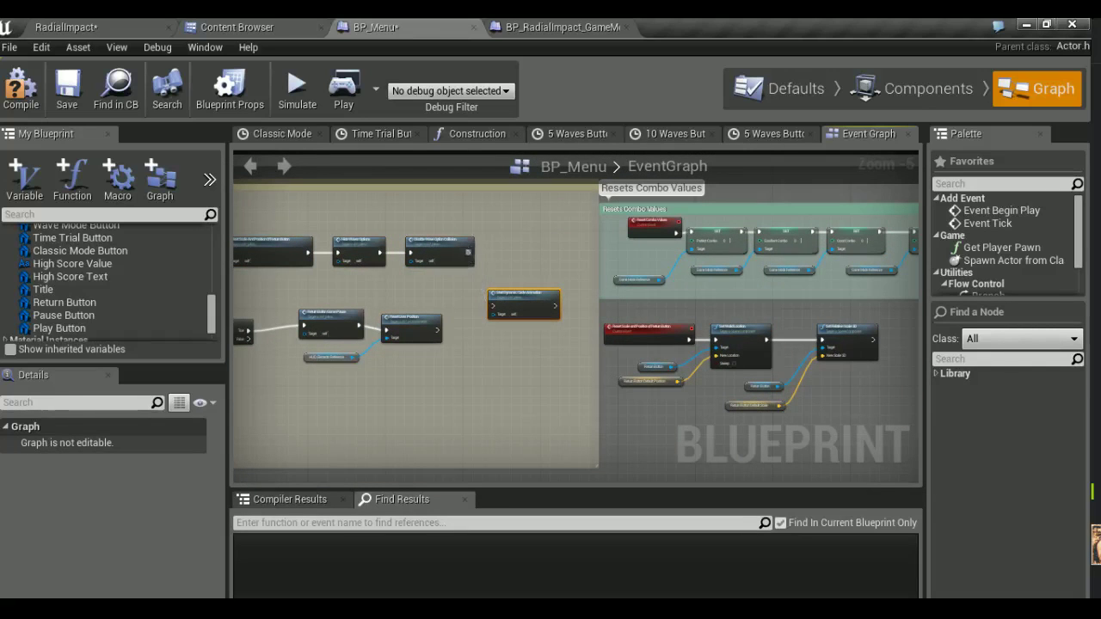
Insert a Set Boolean Variables call after Disable Wave Option Collision
{"action": "left_click_drag", "start_coordinate": [469, 252], "coordinate": [489, 252]}
{"action": "type", "text": "reset"}
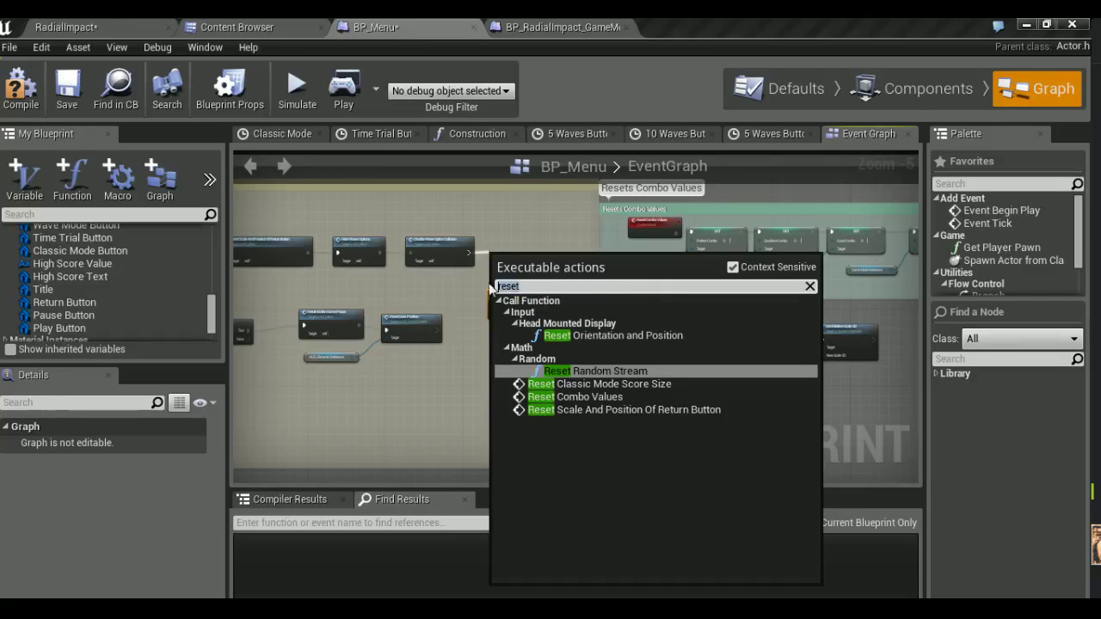
{"action": "type", "text": "bool"}
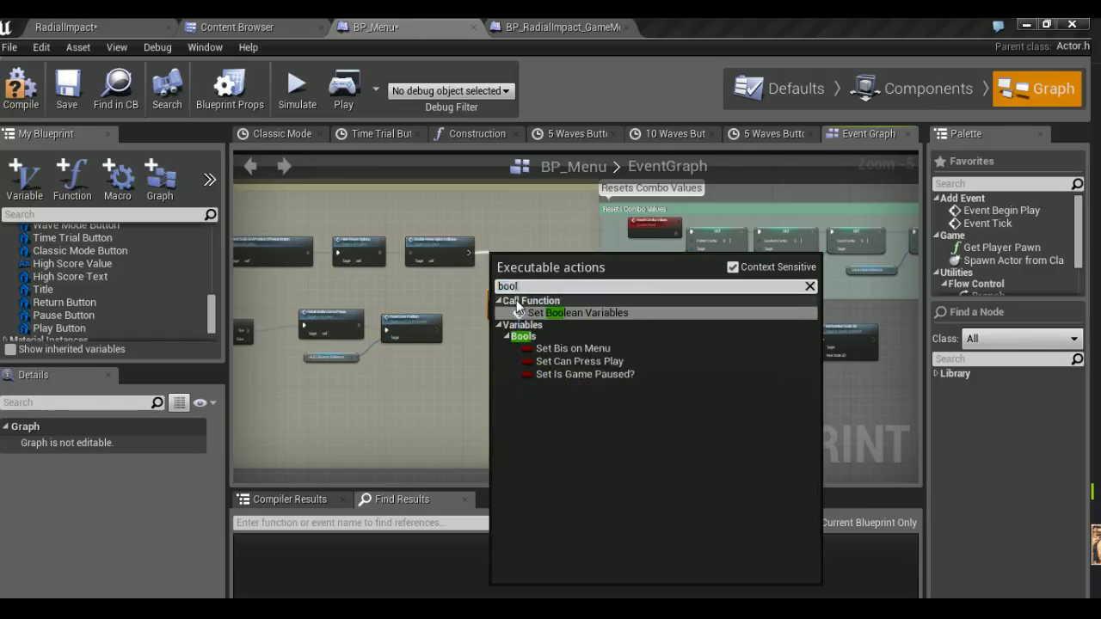
{"action": "left_click", "coordinate": [550, 314]}
{"action": "mouse_move", "coordinate": [513, 270]}
{"action": "left_mouse_down"}
{"action": "mouse_move", "coordinate": [511, 252]}
{"action": "mouse_move", "coordinate": [517, 308]}
{"action": "mouse_move", "coordinate": [496, 314]}
{"action": "left_mouse_up"}
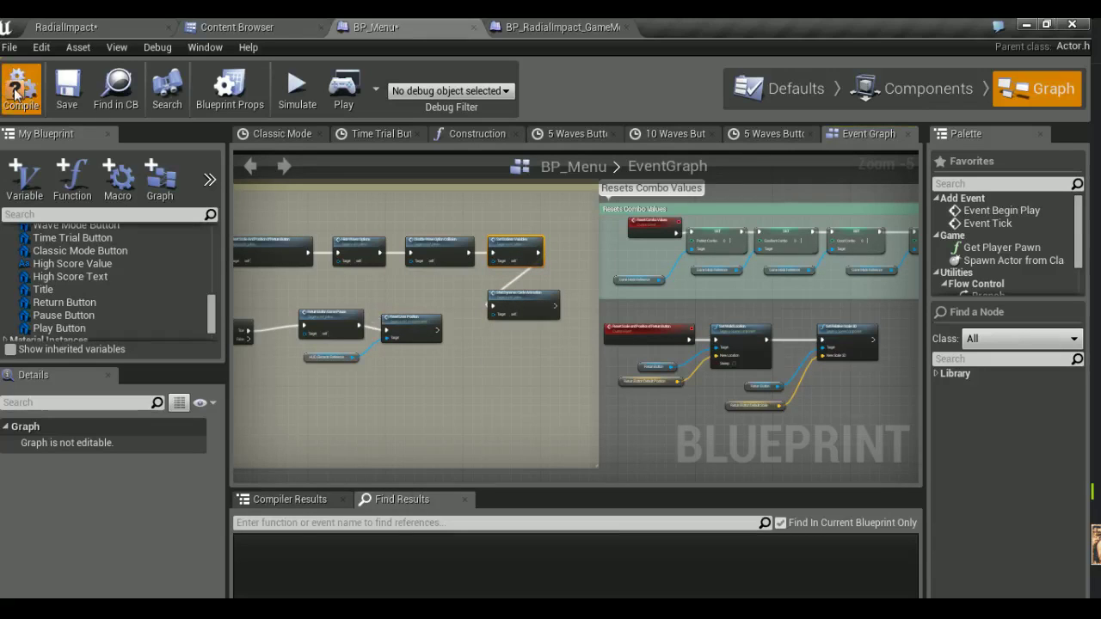
Save all modified files from the RadialImpact level and launch the game
{"action": "left_click", "coordinate": [118, 26]}
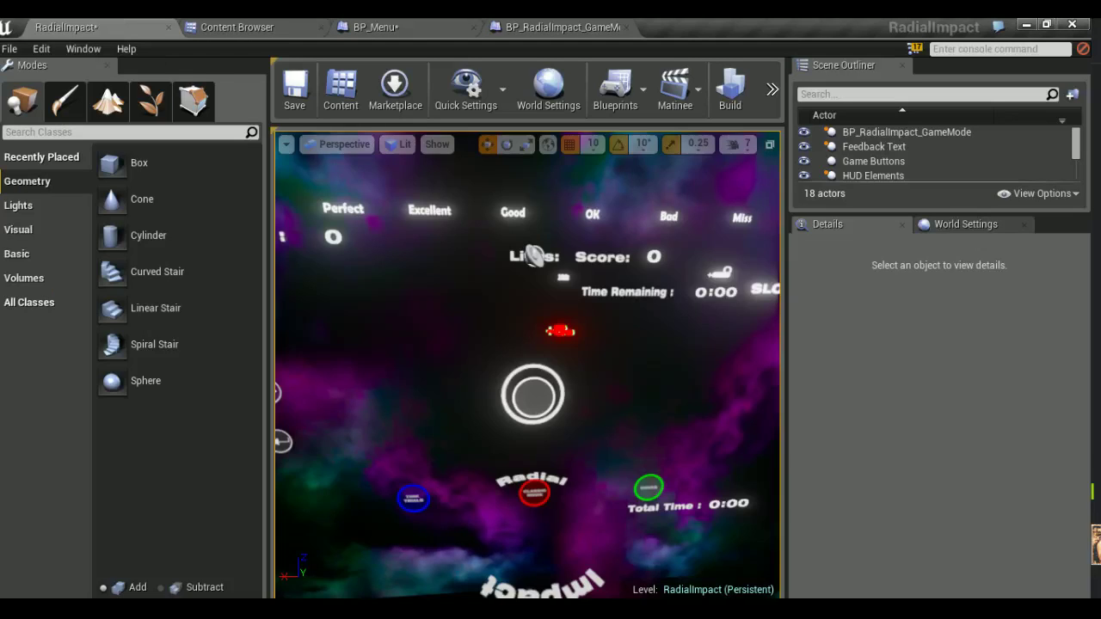
{"action": "key", "text": "ctrl+shift+s"}
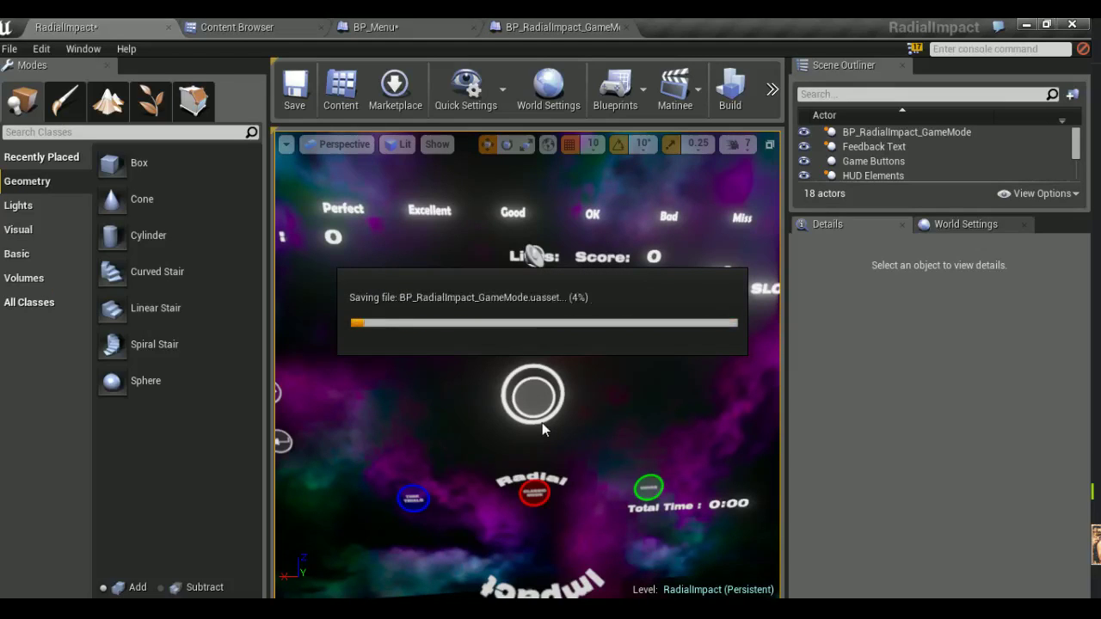
{"action": "key", "text": "alt+p"}
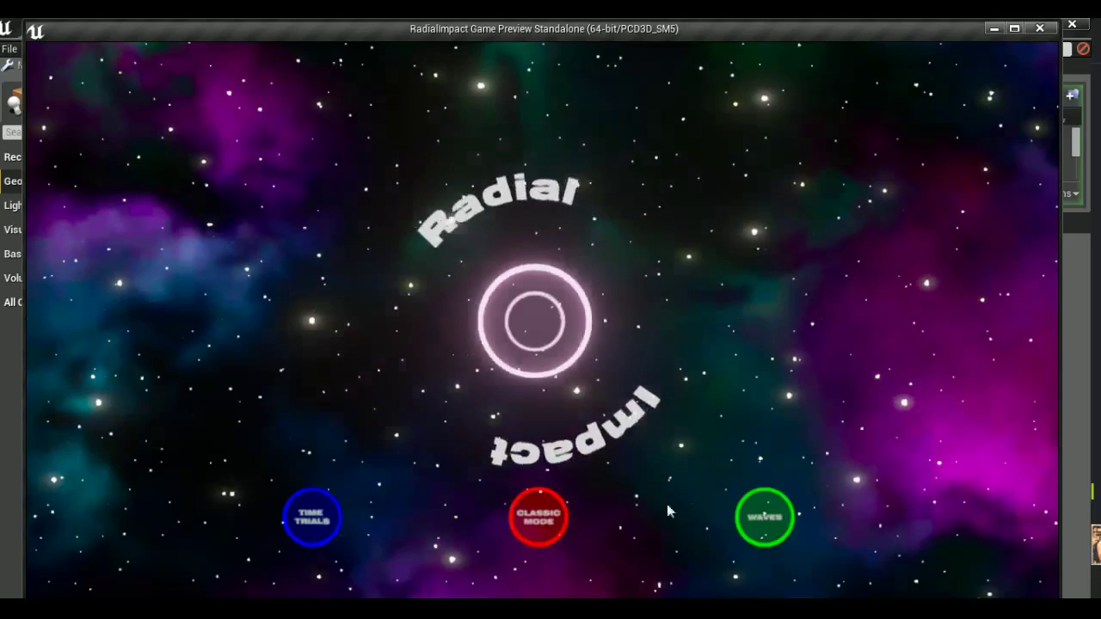
Open the Waves screen and return to the main menu twice, close the preview, and switch to BP_RadialImpact_GameMode
{"action": "left_click", "coordinate": [767, 517]}
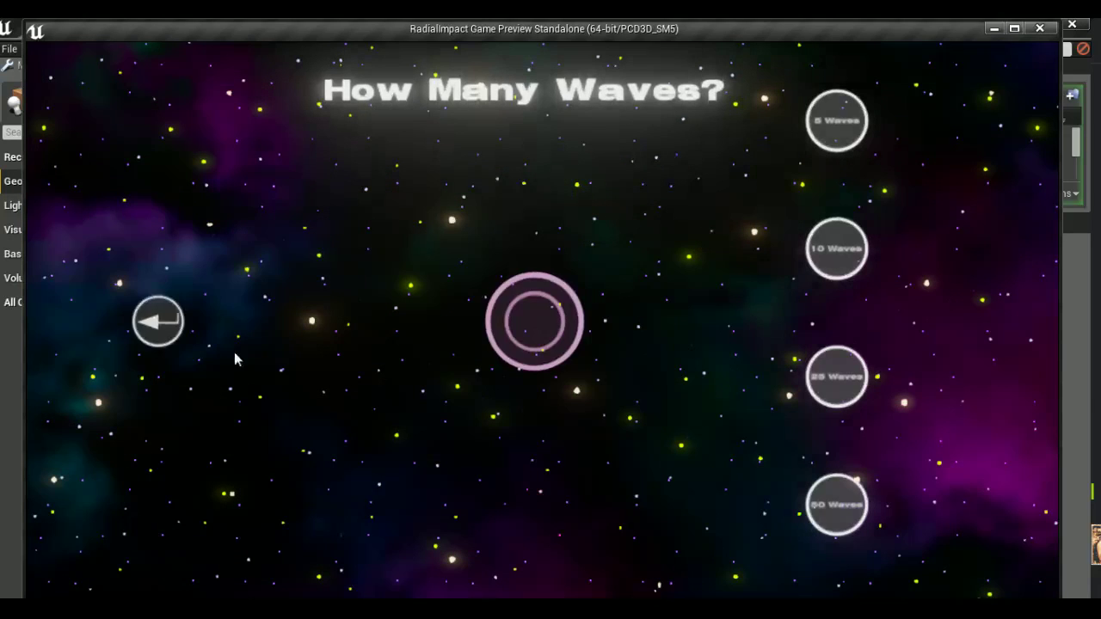
{"action": "left_click", "coordinate": [156, 322]}
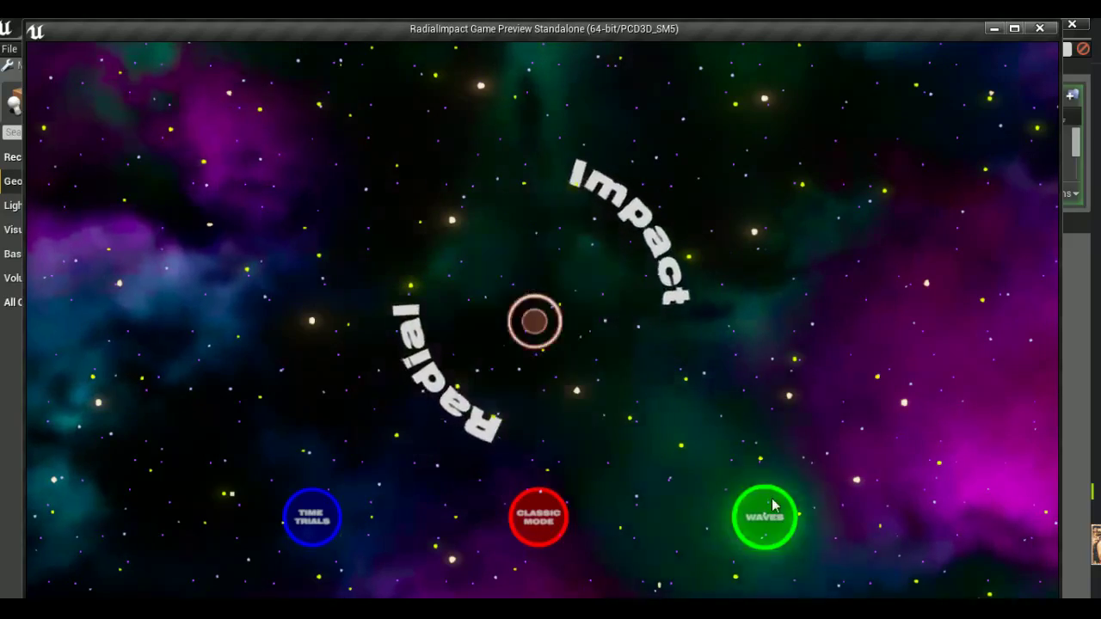
{"action": "left_click", "coordinate": [773, 506]}
{"action": "left_click", "coordinate": [164, 323]}
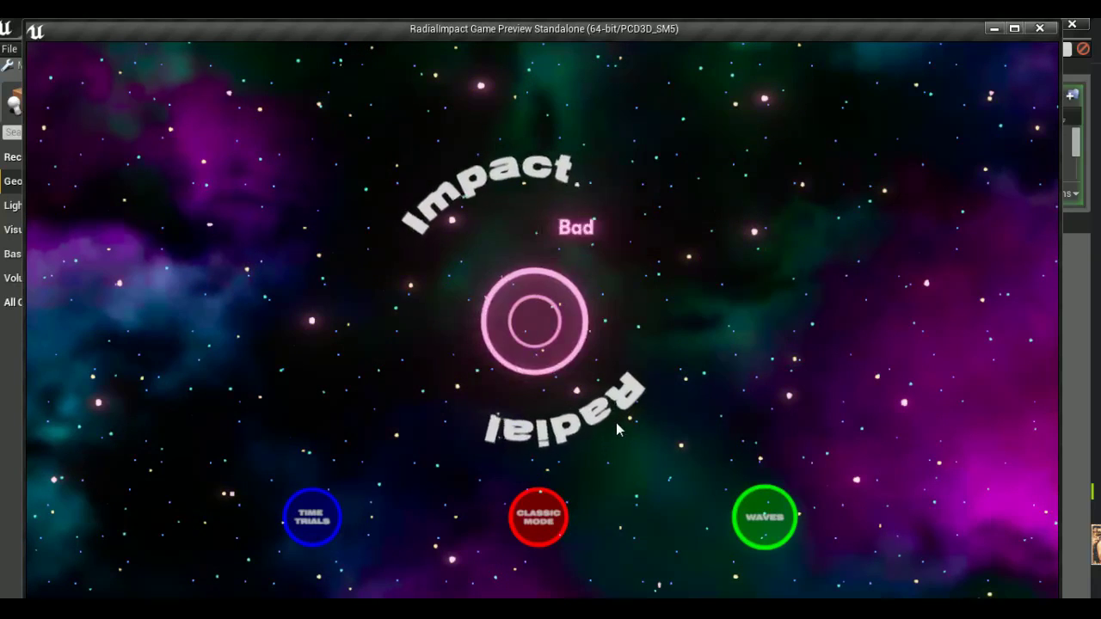
{"action": "key", "text": "Escape"}
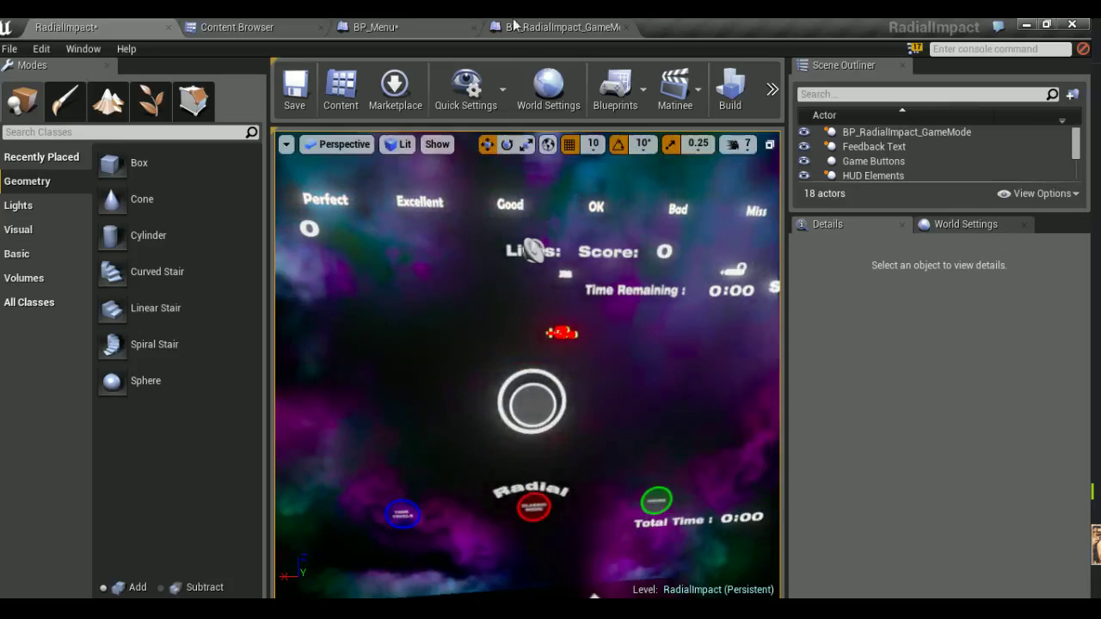
{"action": "left_click", "coordinate": [512, 25]}
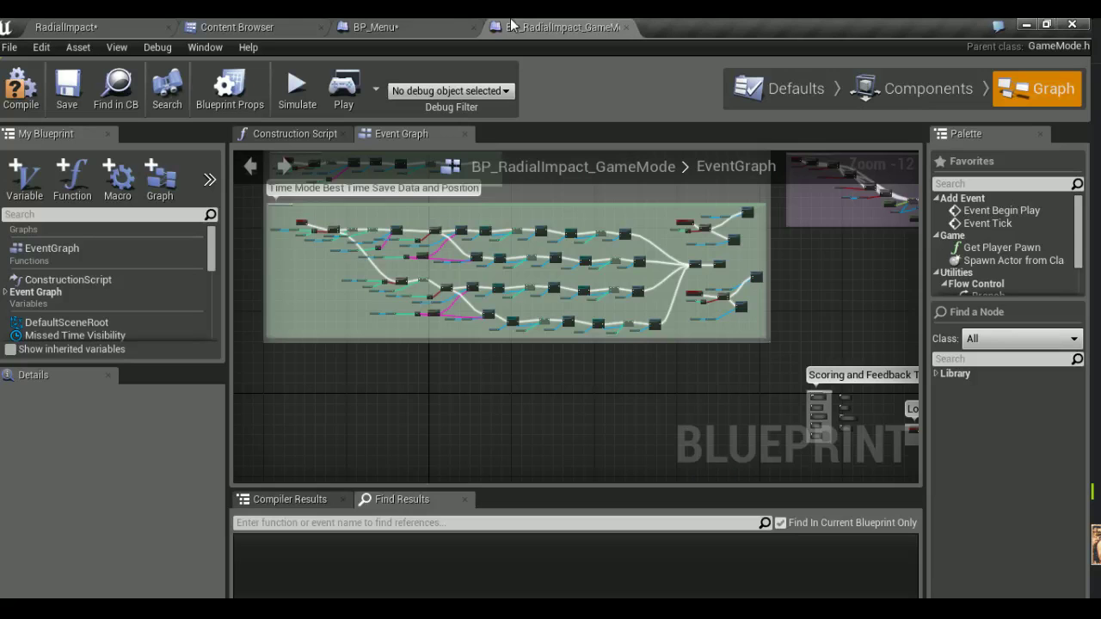
Compile BP_Menu and save all modified files
{"action": "left_click", "coordinate": [418, 26]}
{"action": "scroll", "coordinate": [531, 261], "scroll_direction": "up", "scroll_amount": 3}
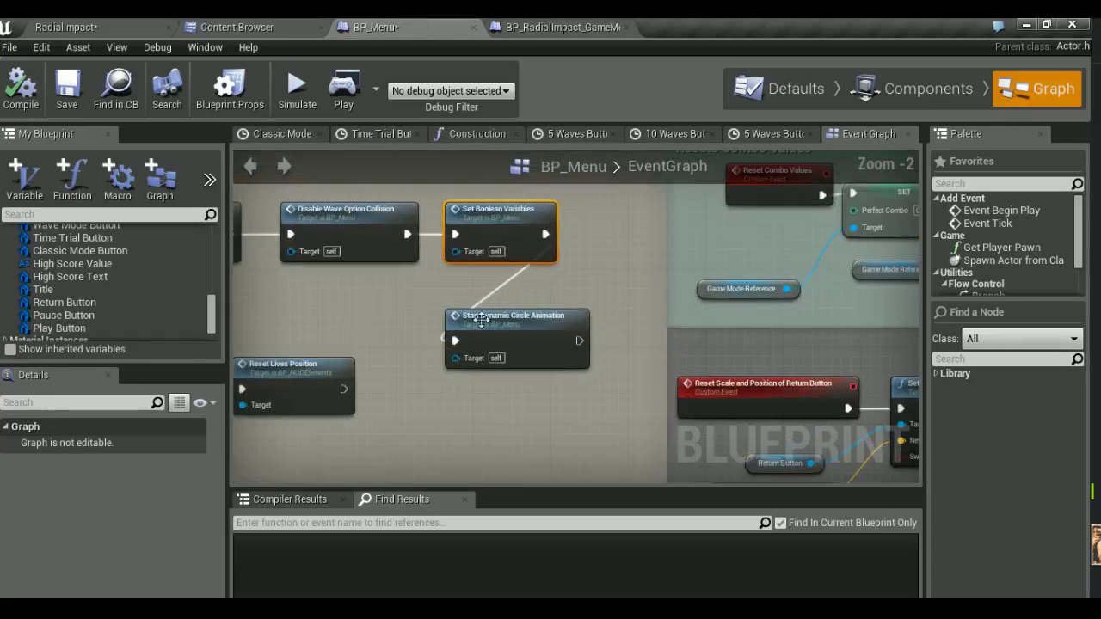
{"action": "left_click", "coordinate": [38, 99]}
{"action": "key", "text": "ctrl+shift+s"}
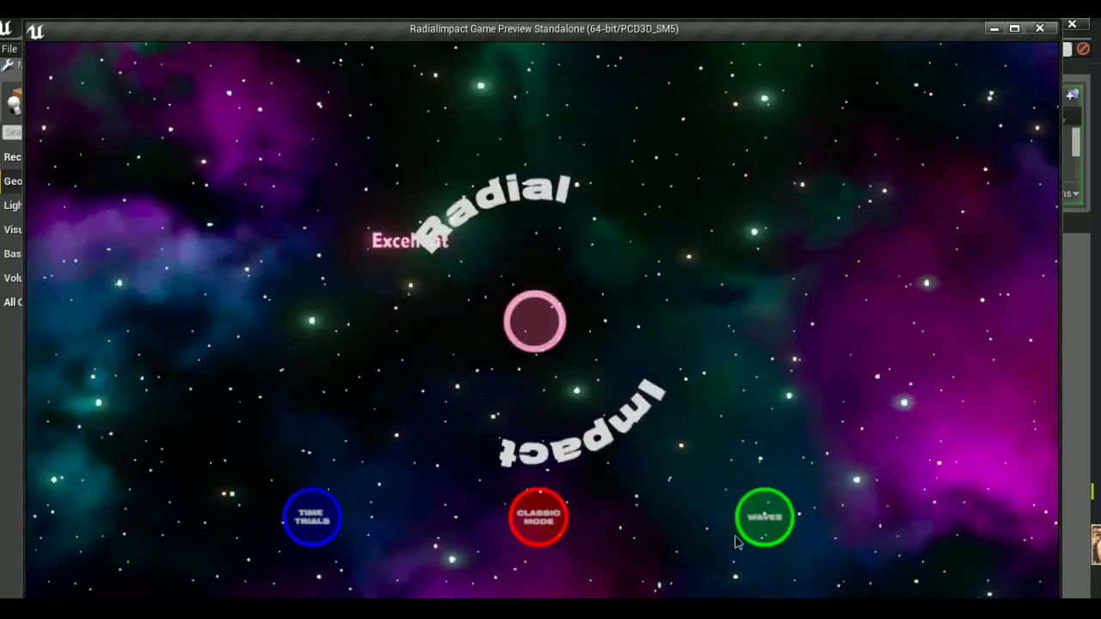
In the preview, open the Waves screen, return to the main menu, then close the console and preview
{"action": "left_click", "coordinate": [763, 521]}
{"action": "left_click", "coordinate": [170, 317]}
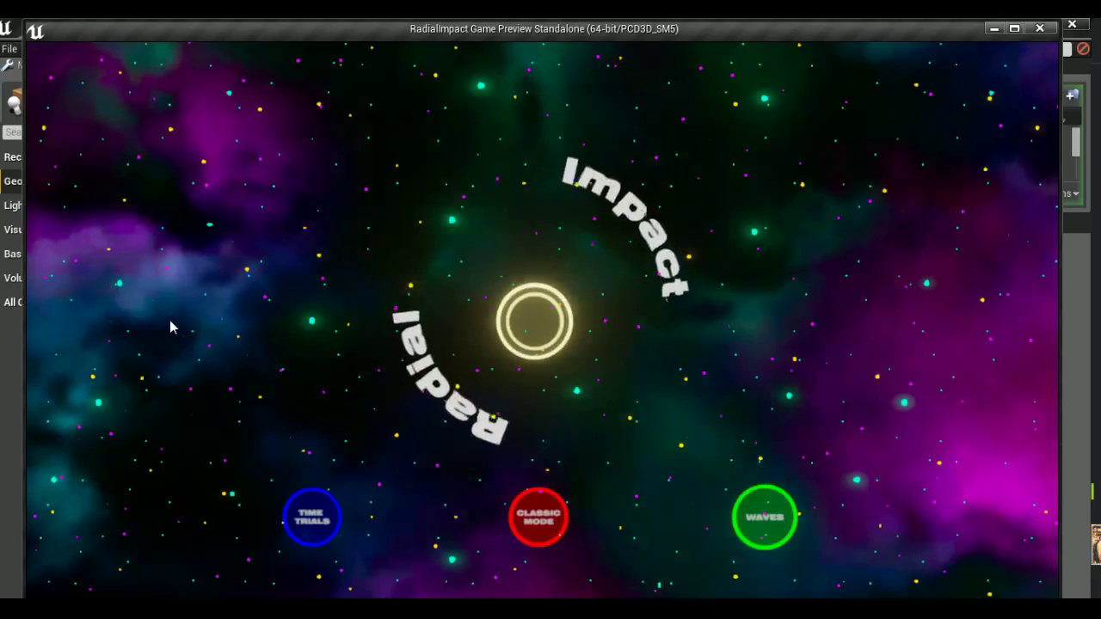
{"action": "key", "text": "grave"}
{"action": "key", "text": "grave"}
{"action": "key", "text": "Escape"}
{"action": "key", "text": "Escape"}
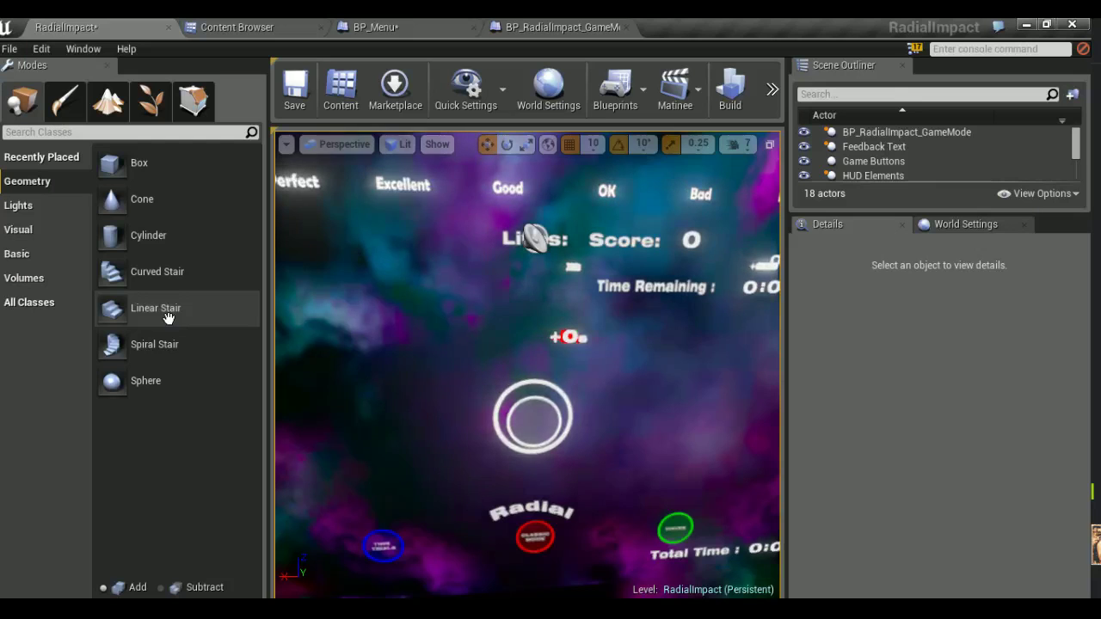
Jump from BP_Menu's lower Return Button Game Pause call to its event definition
{"action": "left_click", "coordinate": [352, 25]}
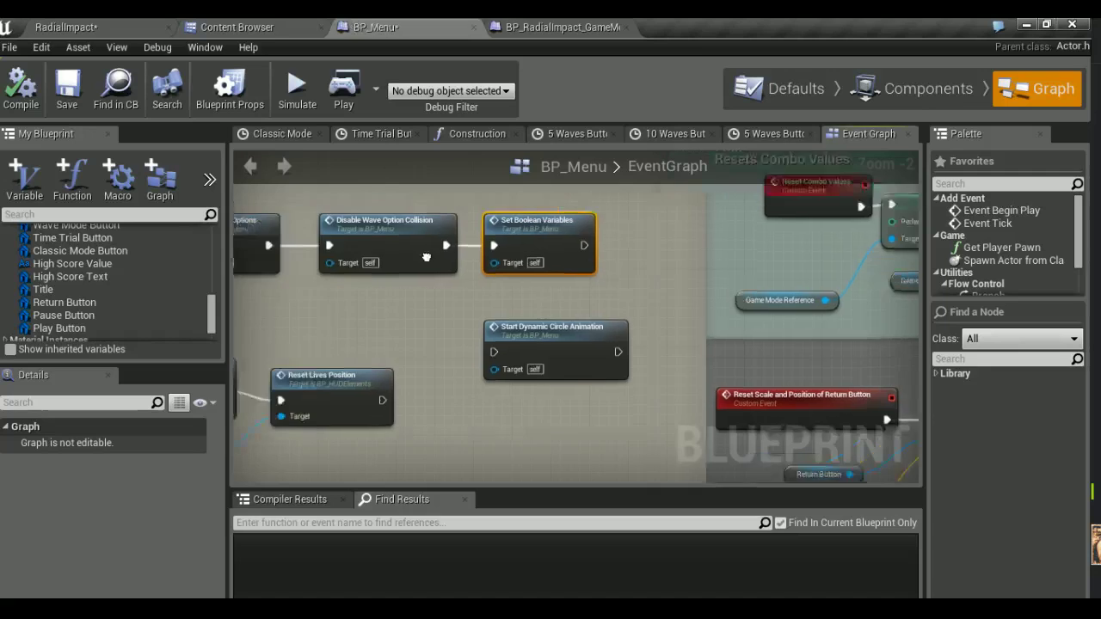
{"action": "scroll", "coordinate": [461, 327], "scroll_direction": "down", "scroll_amount": 8}
{"action": "scroll", "coordinate": [461, 327], "scroll_direction": "up", "scroll_amount": 5}
{"action": "scroll", "coordinate": [507, 296], "scroll_direction": "up", "scroll_amount": 3}
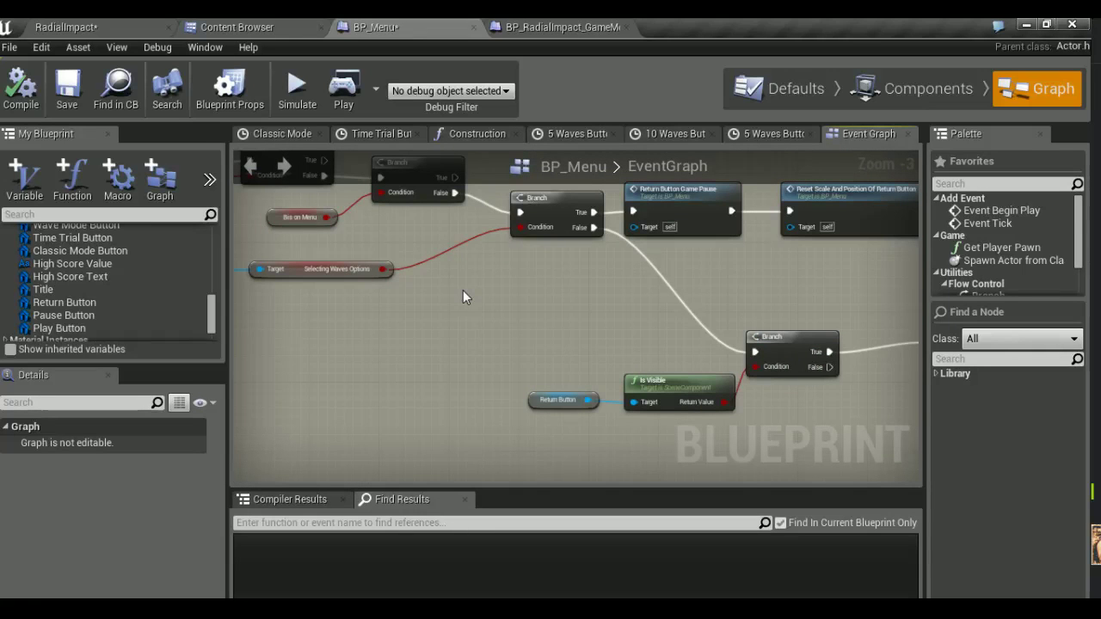
{"action": "right_click_drag", "start_coordinate": [462, 288], "coordinate": [105, 264]}
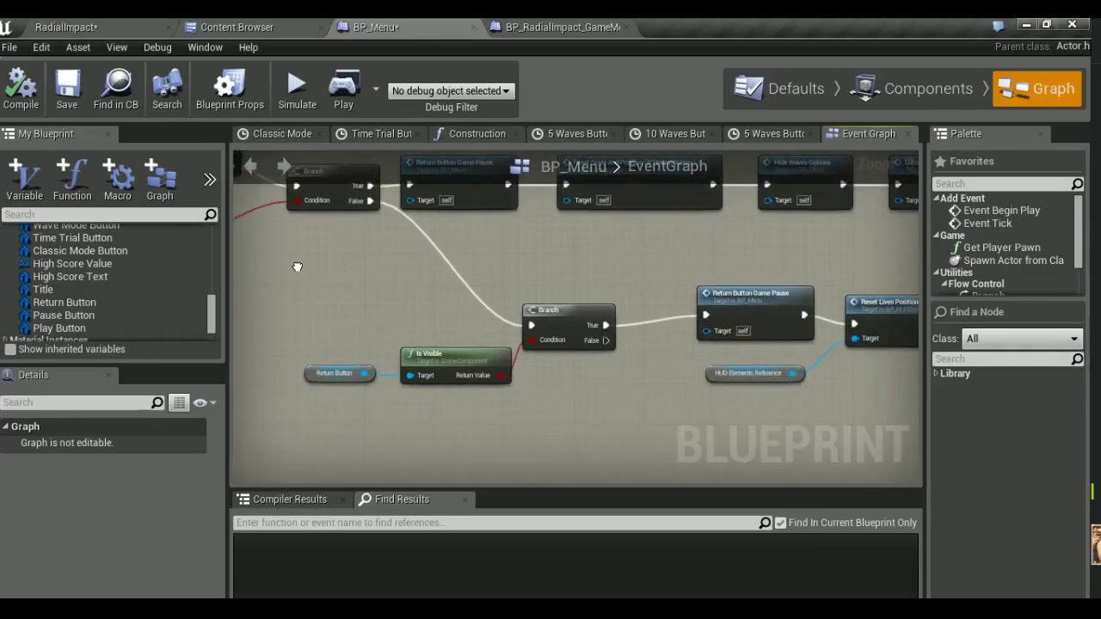
{"action": "right_click_drag", "start_coordinate": [635, 284], "coordinate": [602, 285]}
{"action": "left_click", "coordinate": [600, 298]}
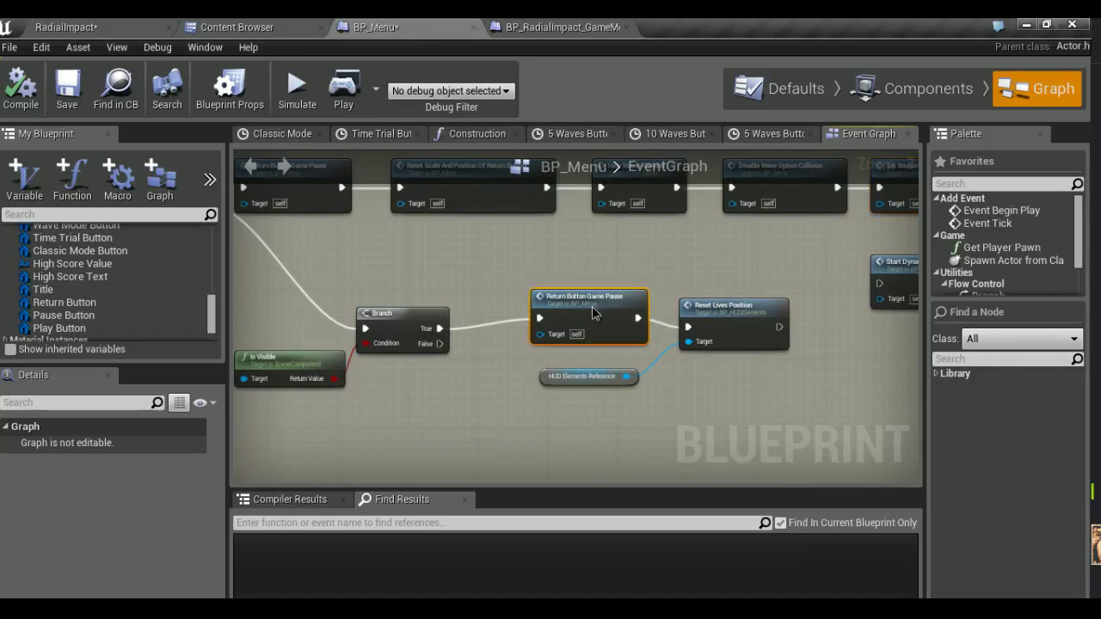
{"action": "left_click_drag", "start_coordinate": [592, 312], "coordinate": [564, 318]}
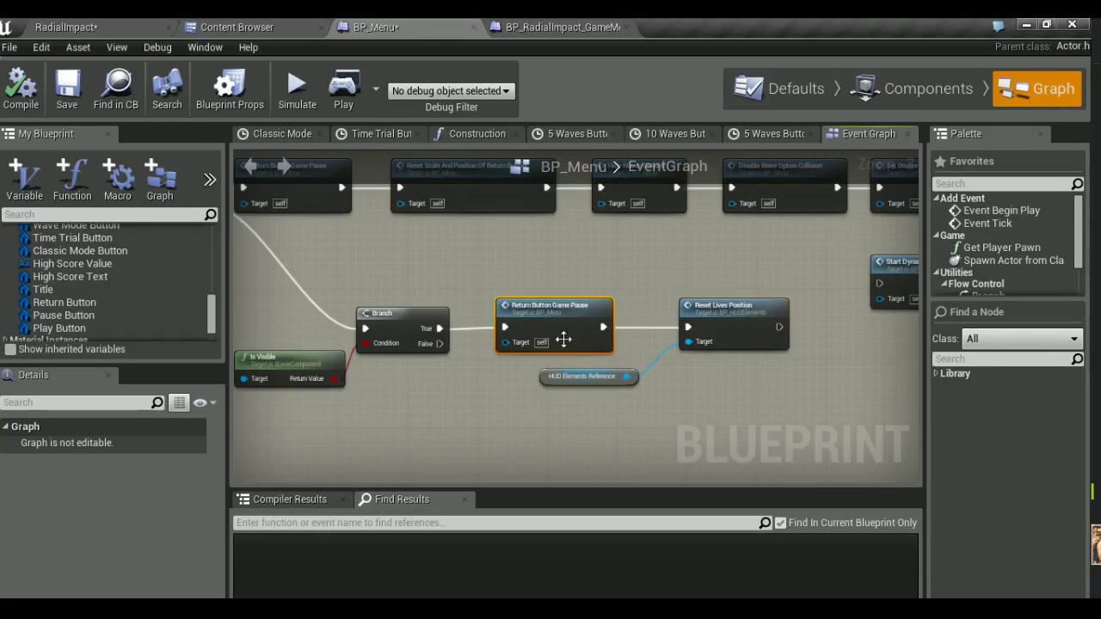
{"action": "double_click", "coordinate": [555, 316]}
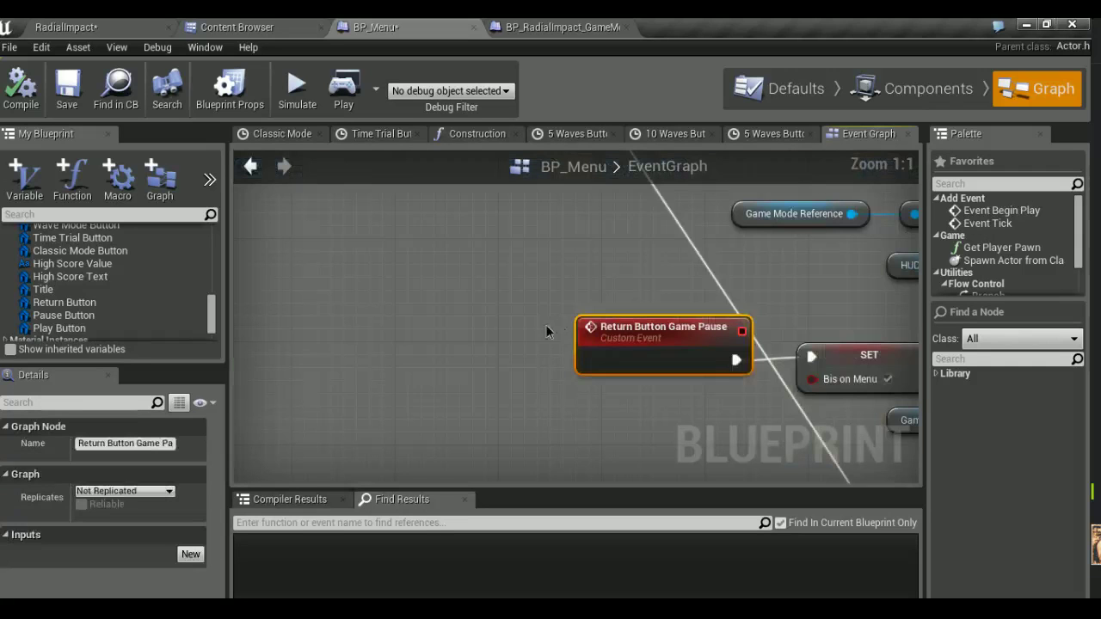
Follow the chain to the Return To Main Menu call and jump to its event definition
{"action": "scroll", "coordinate": [545, 324], "scroll_direction": "down", "scroll_amount": 1}
{"action": "scroll", "coordinate": [491, 307], "scroll_direction": "down", "scroll_amount": 1}
{"action": "right_click_drag", "start_coordinate": [491, 307], "coordinate": [370, 295]}
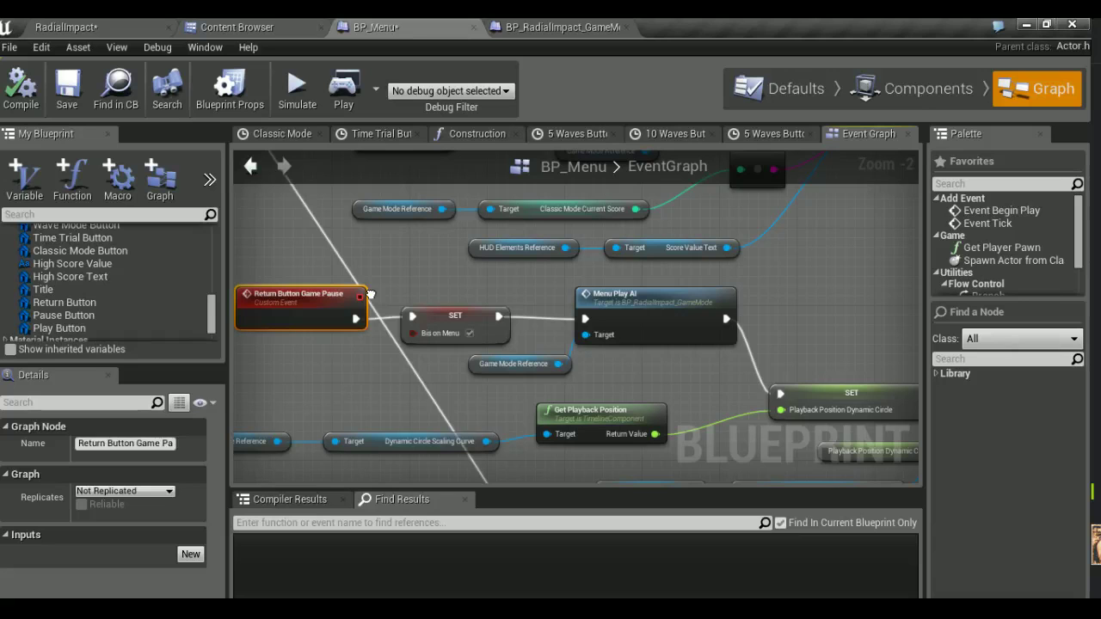
{"action": "right_click_drag", "start_coordinate": [703, 376], "coordinate": [241, 283]}
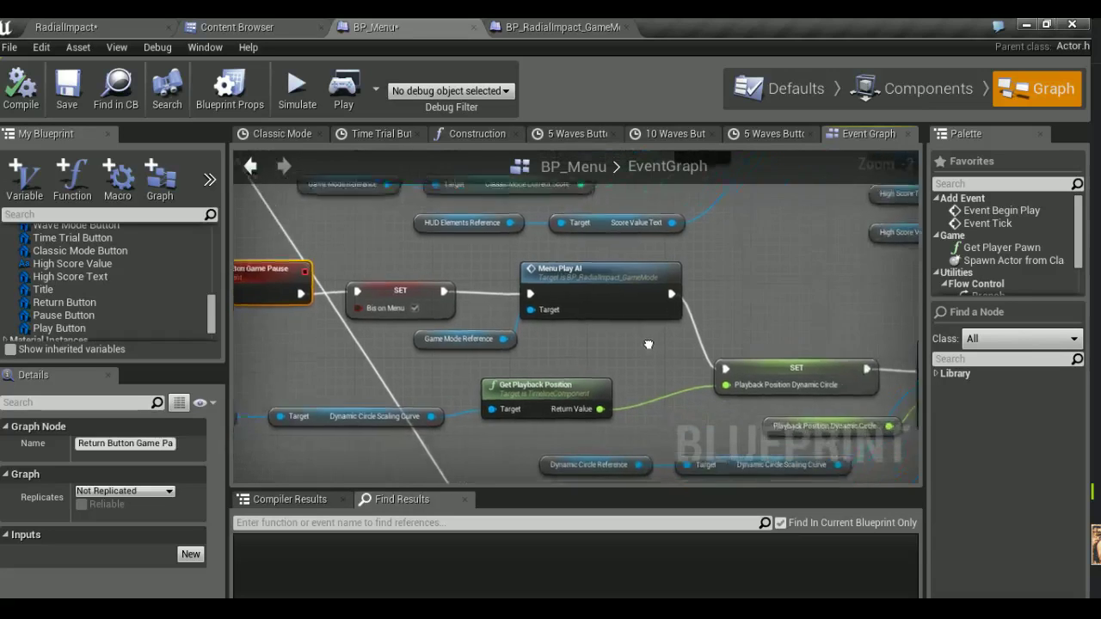
{"action": "mouse_move", "coordinate": [774, 292]}
{"action": "right_mouse_down"}
{"action": "mouse_move", "coordinate": [217, 284]}
{"action": "mouse_move", "coordinate": [393, 280]}
{"action": "right_mouse_up"}
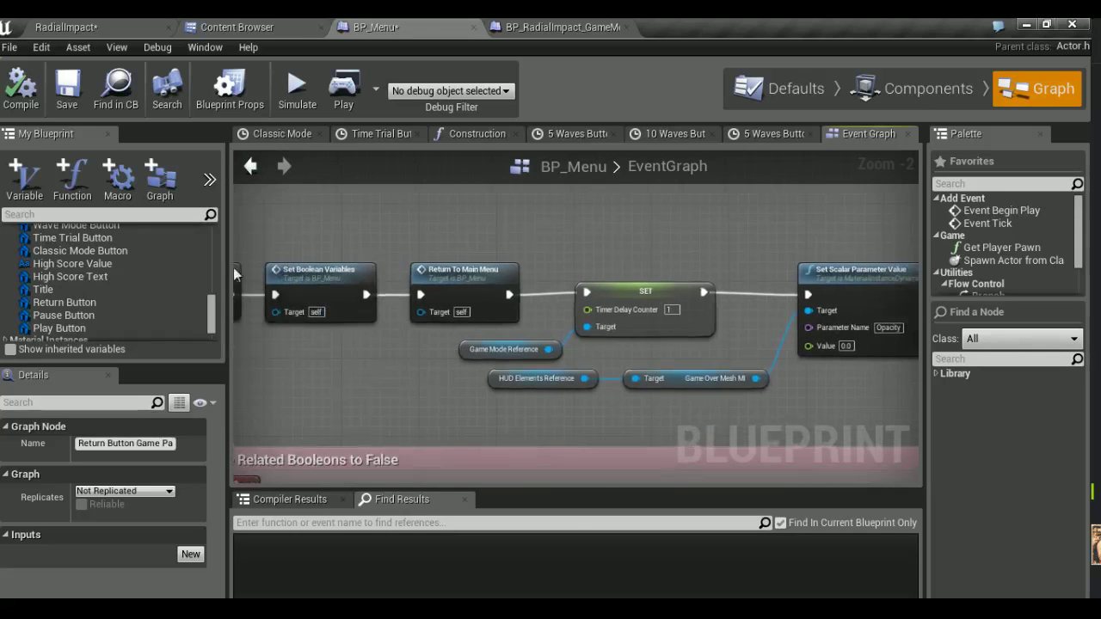
{"action": "left_click", "coordinate": [474, 280]}
{"action": "double_click", "coordinate": [465, 284]}
{"action": "scroll", "coordinate": [567, 314], "scroll_direction": "down", "scroll_amount": 2}
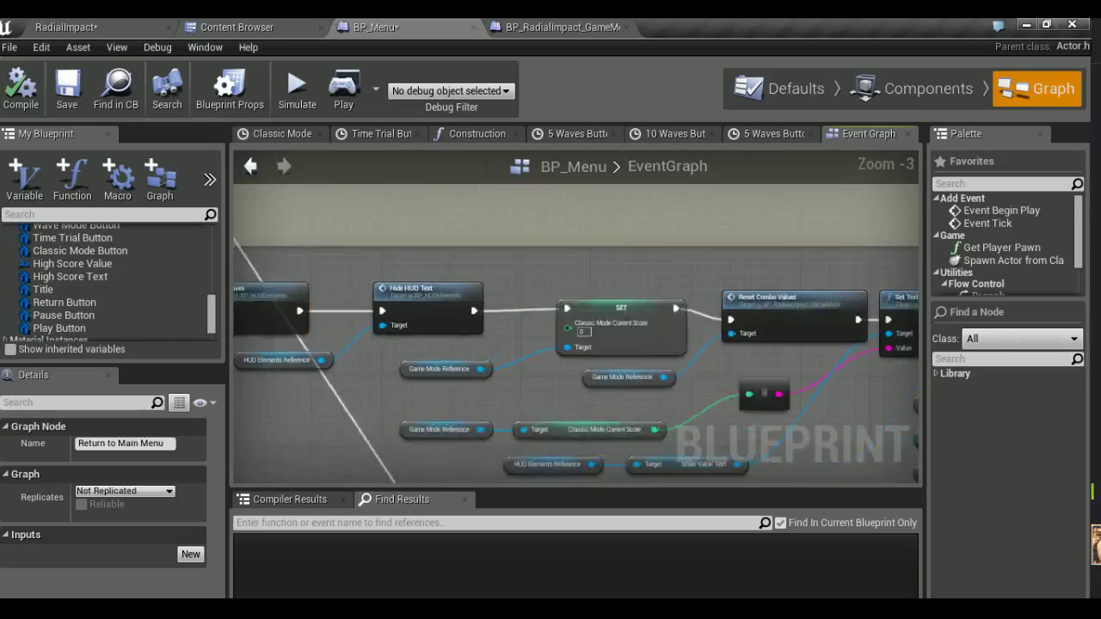
{"action": "scroll", "coordinate": [496, 356], "scroll_direction": "down", "scroll_amount": 5}
{"action": "scroll", "coordinate": [413, 373], "scroll_direction": "up", "scroll_amount": 1}
{"action": "scroll", "coordinate": [481, 353], "scroll_direction": "up", "scroll_amount": 2}
{"action": "scroll", "coordinate": [559, 327], "scroll_direction": "up", "scroll_amount": 1}
{"action": "scroll", "coordinate": [616, 305], "scroll_direction": "up", "scroll_amount": 3}
{"action": "left_click", "coordinate": [712, 312]}
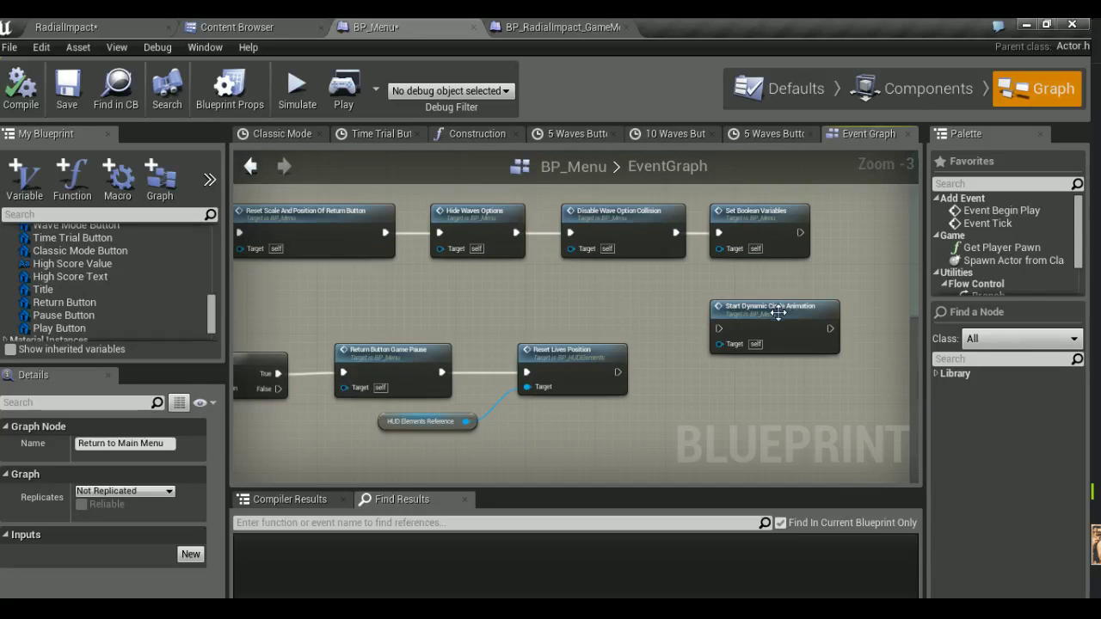
Push the top-row nodes right to make room after the Branch
{"action": "mouse_move", "coordinate": [545, 305]}
{"action": "right_mouse_down"}
{"action": "mouse_move", "coordinate": [612, 331]}
{"action": "mouse_move", "coordinate": [587, 333]}
{"action": "right_mouse_up"}
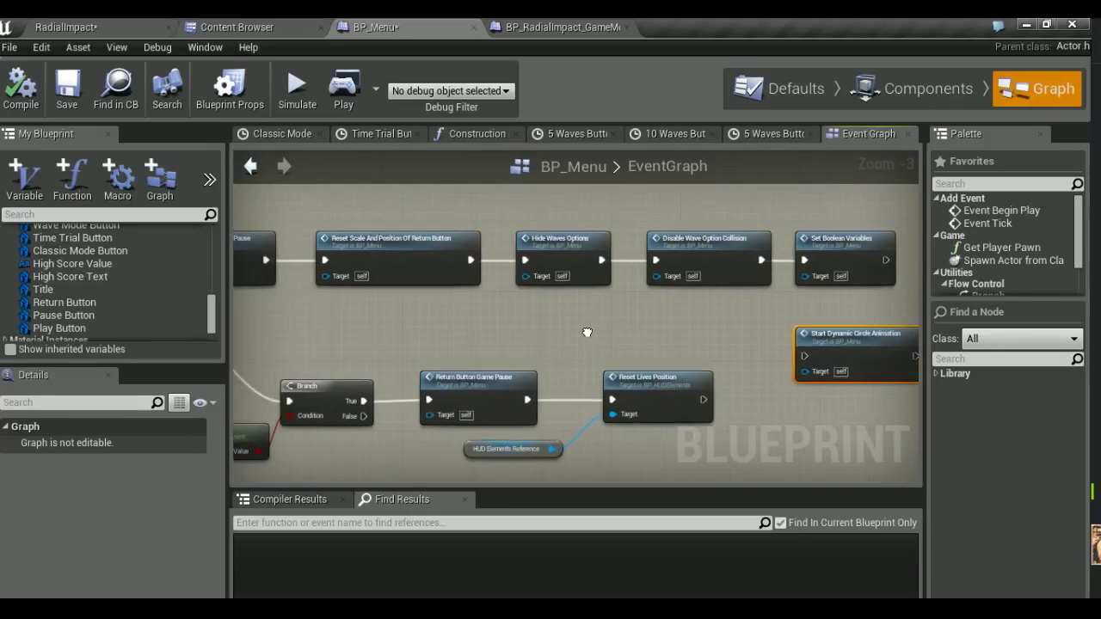
{"action": "left_click", "coordinate": [813, 239], "text": "ctrl"}
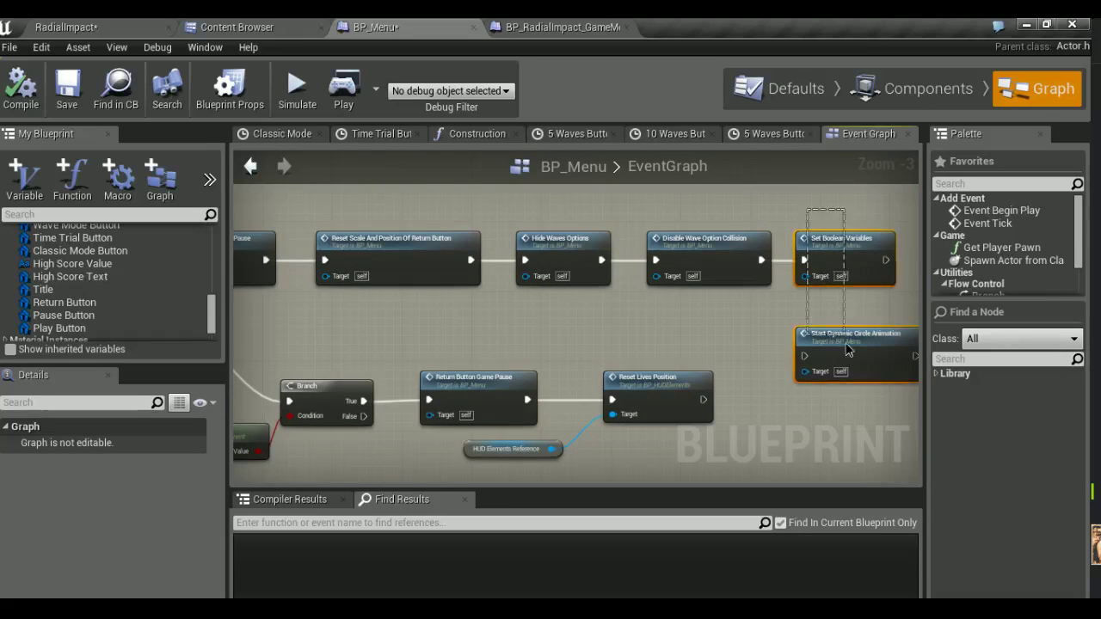
{"action": "right_click_drag", "start_coordinate": [479, 334], "coordinate": [653, 331]}
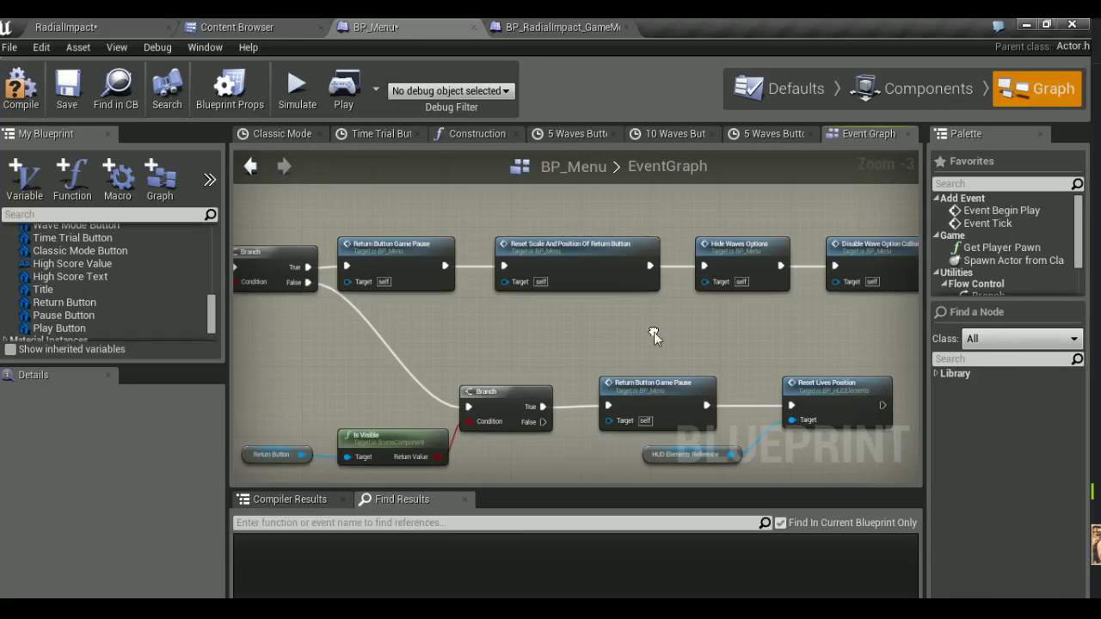
{"action": "mouse_move", "coordinate": [296, 255]}
{"action": "right_mouse_down"}
{"action": "mouse_move", "coordinate": [635, 252]}
{"action": "mouse_move", "coordinate": [415, 248]}
{"action": "right_mouse_up"}
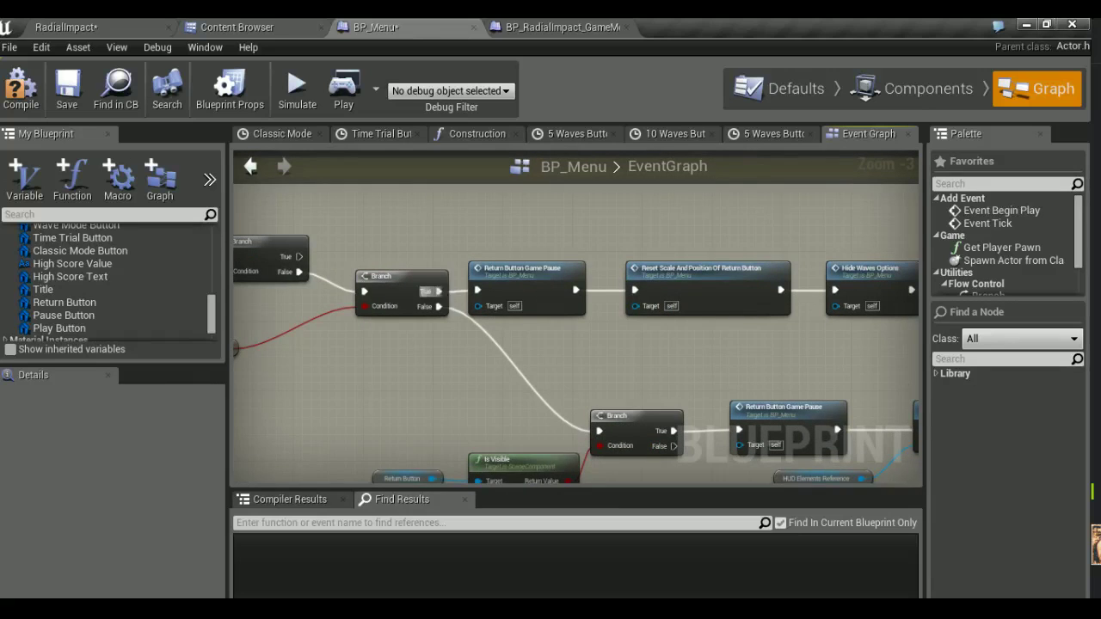
{"action": "right_click_drag", "start_coordinate": [470, 249], "coordinate": [368, 243]}
{"action": "left_click_drag", "start_coordinate": [369, 243], "coordinate": [860, 320]}
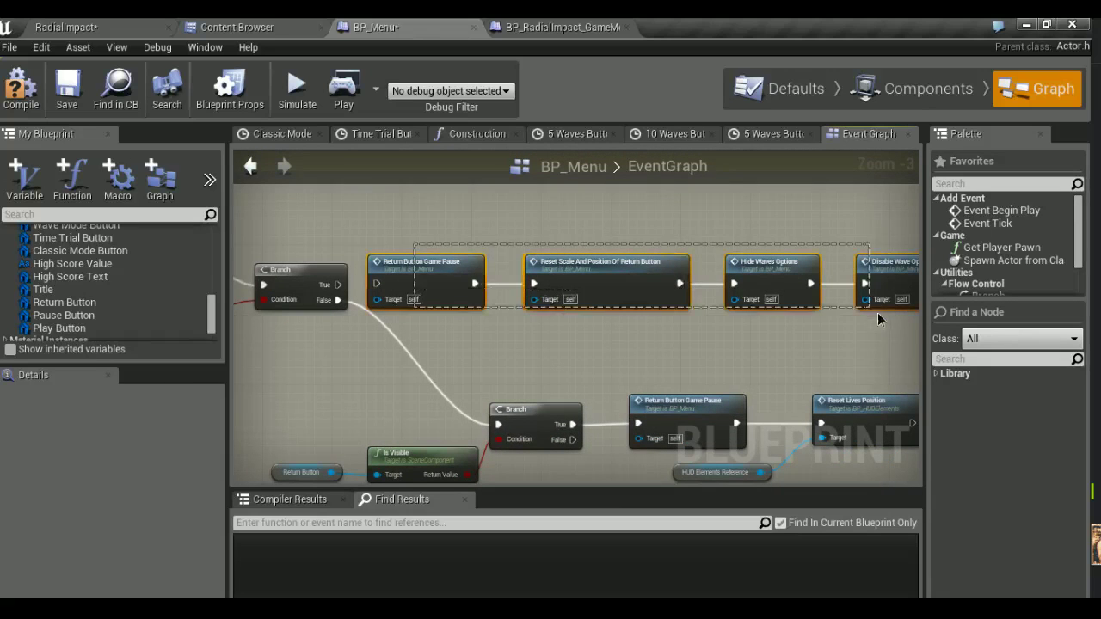
{"action": "left_click_drag", "start_coordinate": [639, 272], "coordinate": [761, 271]}
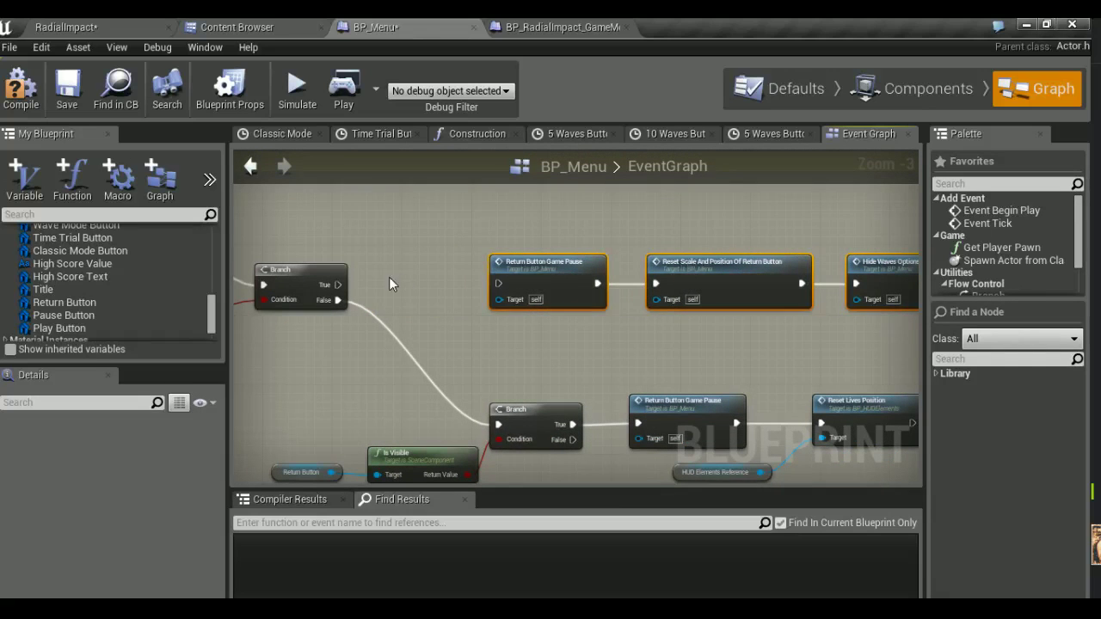
Wire a 0.2-second Delay from Branch True into Return Button Game Pause, then compile
{"action": "left_click", "coordinate": [426, 280]}
{"action": "left_click_drag", "start_coordinate": [425, 280], "coordinate": [406, 284]}
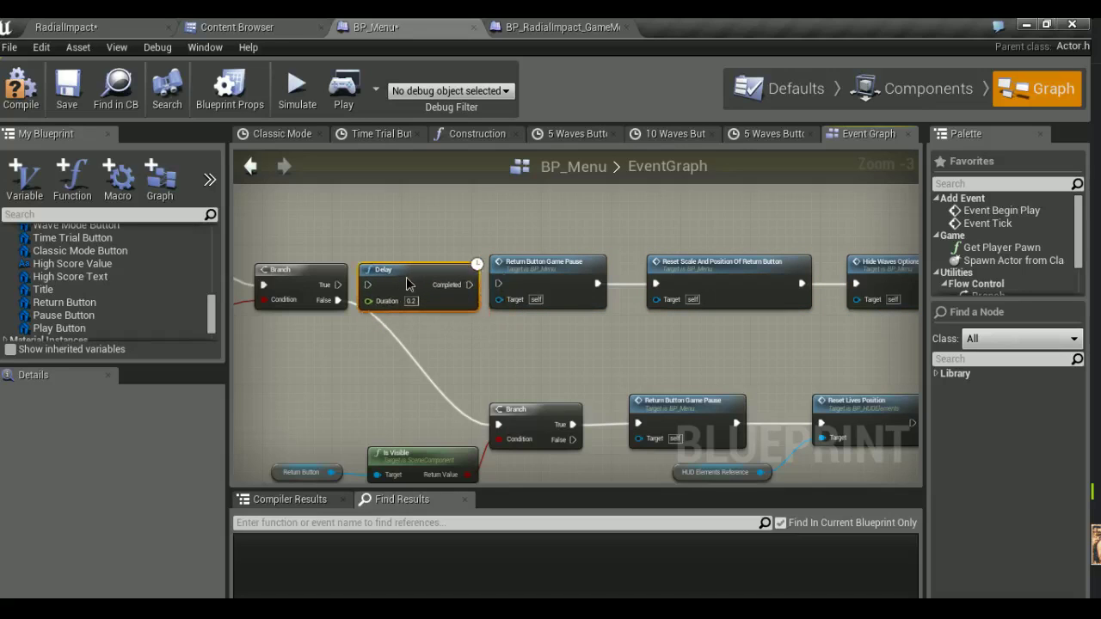
{"action": "left_click_drag", "start_coordinate": [339, 286], "coordinate": [369, 285]}
{"action": "left_click_drag", "start_coordinate": [471, 286], "coordinate": [498, 283]}
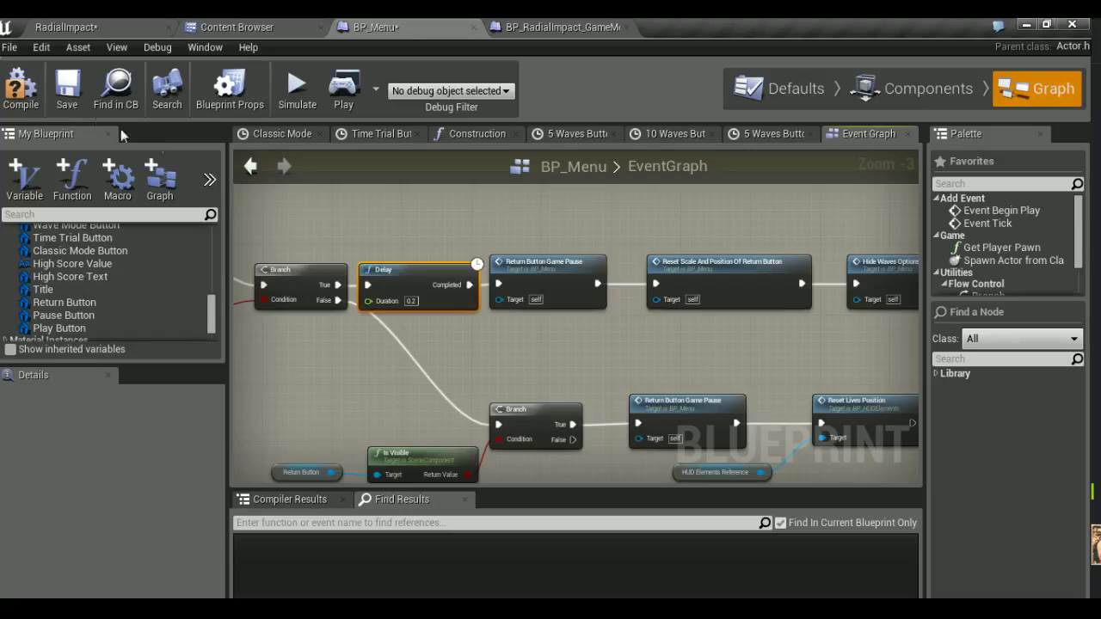
{"action": "left_click", "coordinate": [25, 101]}
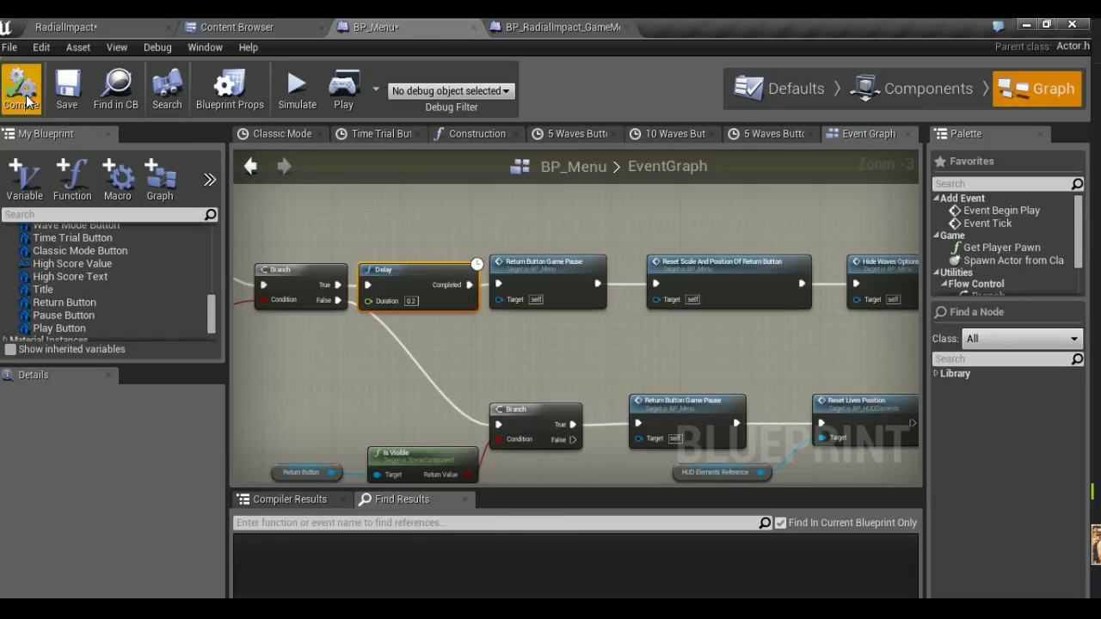
Switch to the RadialImpact level and save all modified assets before testing
{"action": "left_click", "coordinate": [69, 27]}
{"action": "key", "text": "ctrl+shift+s"}
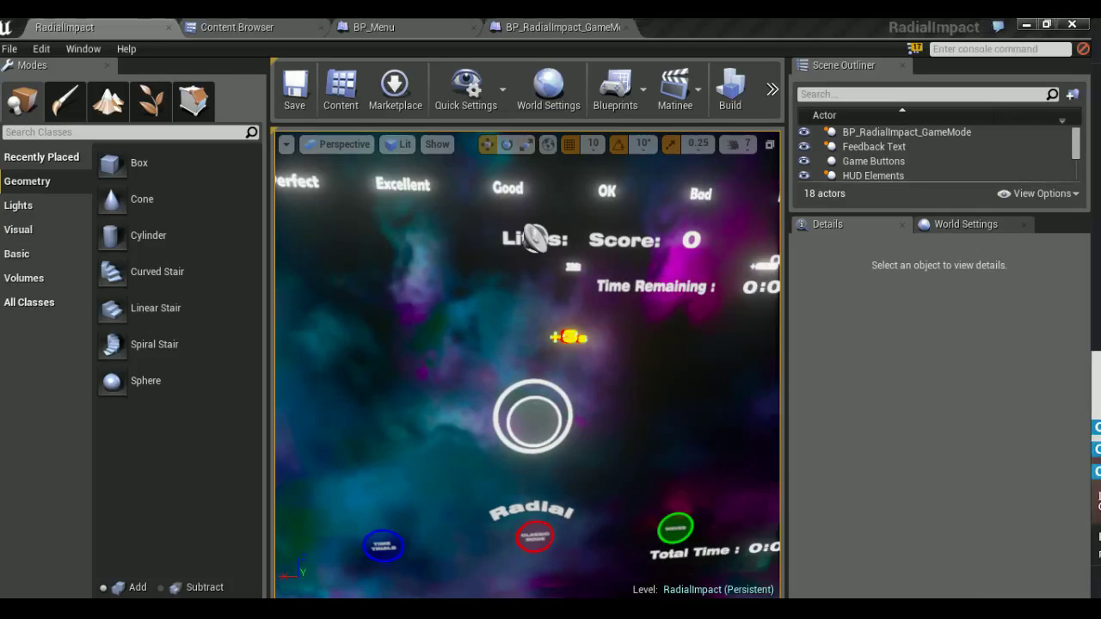
{"action": "scroll", "coordinate": [528, 361], "scroll_direction": "down", "scroll_amount": 3}
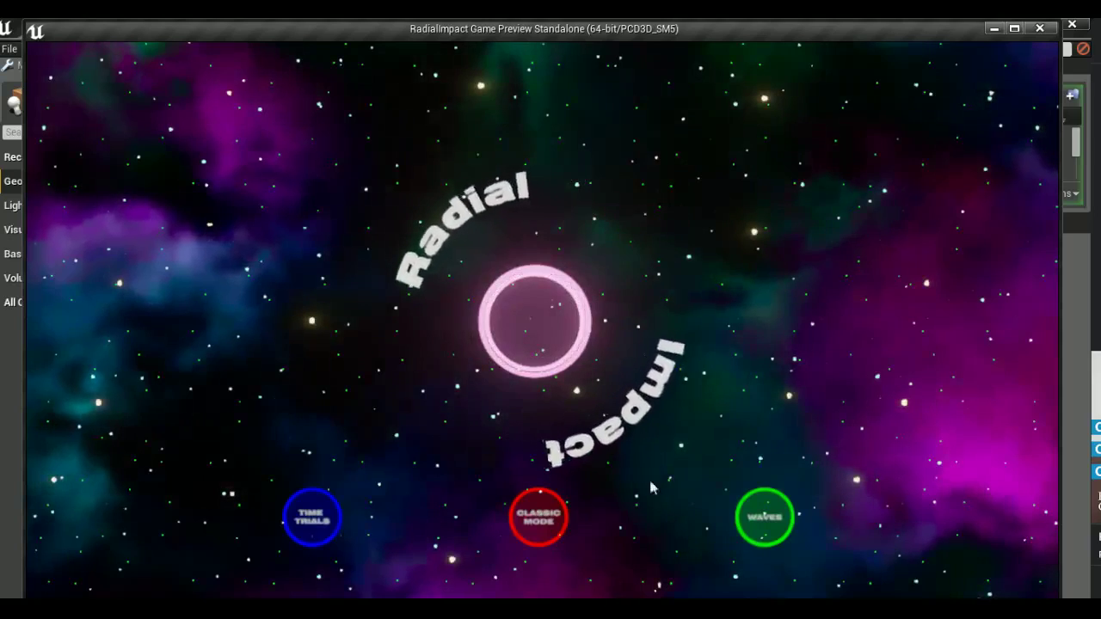
Open How Many Waves?, return to the main menu, hit the centre ring, close the preview, and reopen BP_Menu
{"action": "left_click", "coordinate": [765, 517]}
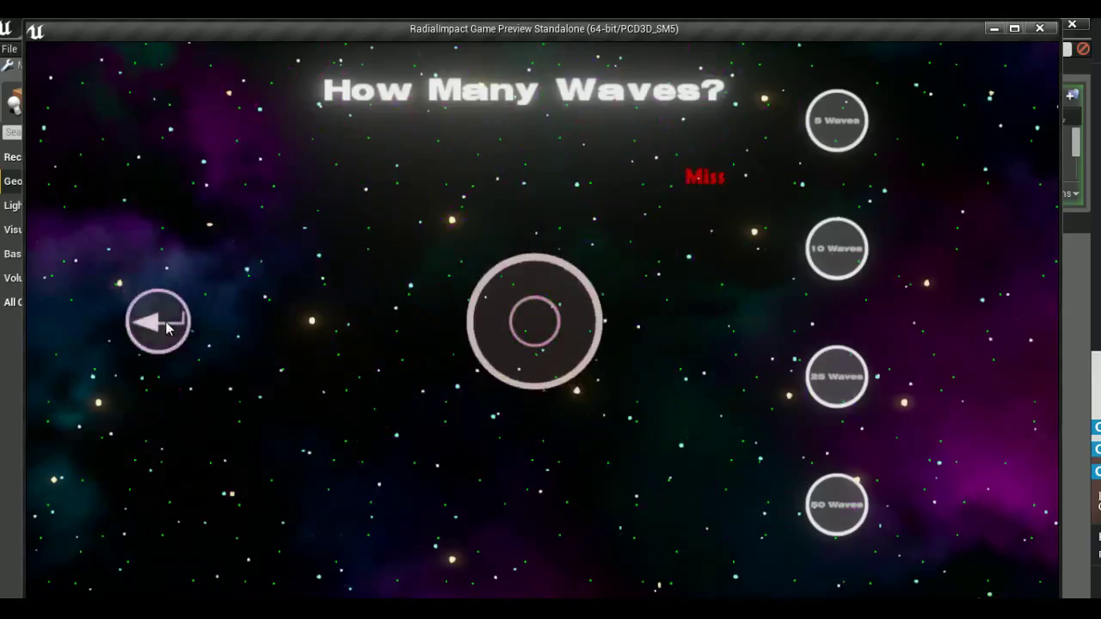
{"action": "left_click", "coordinate": [159, 323]}
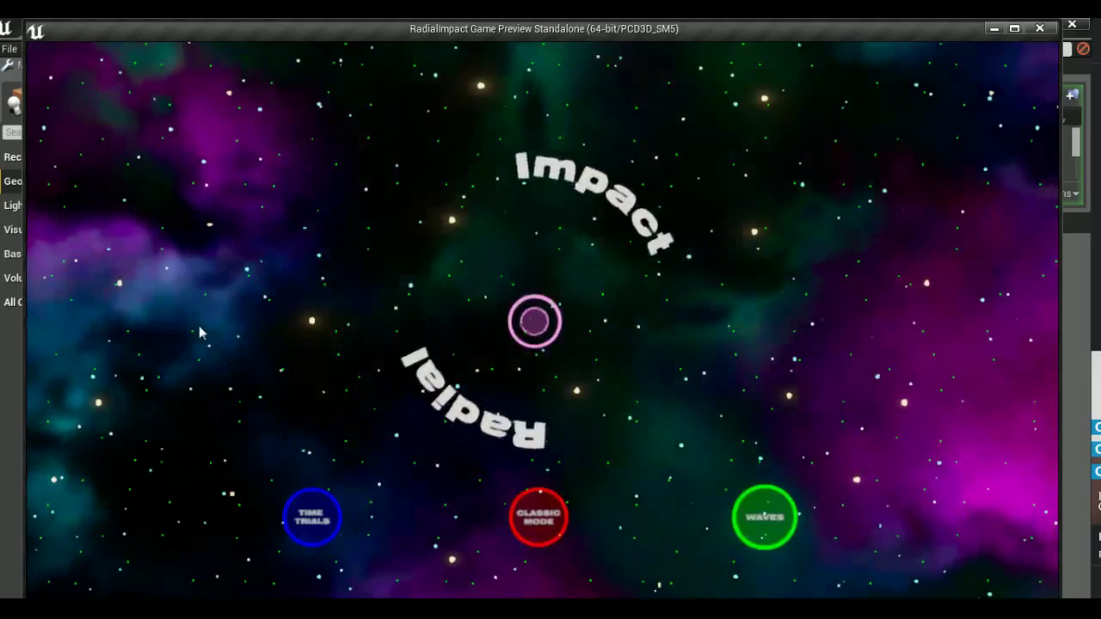
{"action": "left_click", "coordinate": [198, 325]}
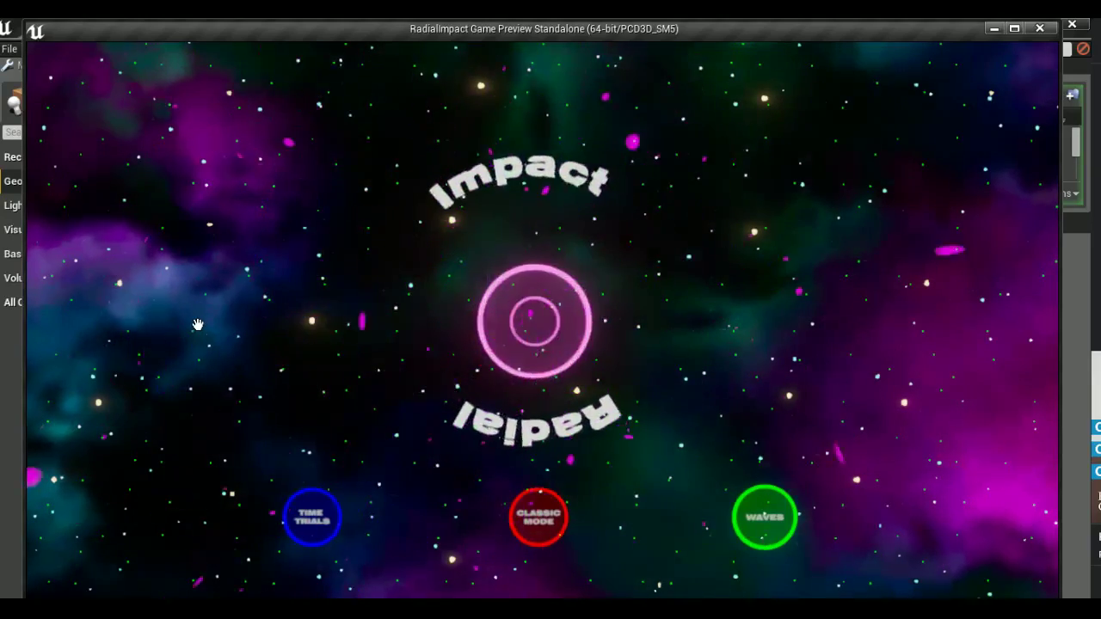
{"action": "key", "text": "Escape"}
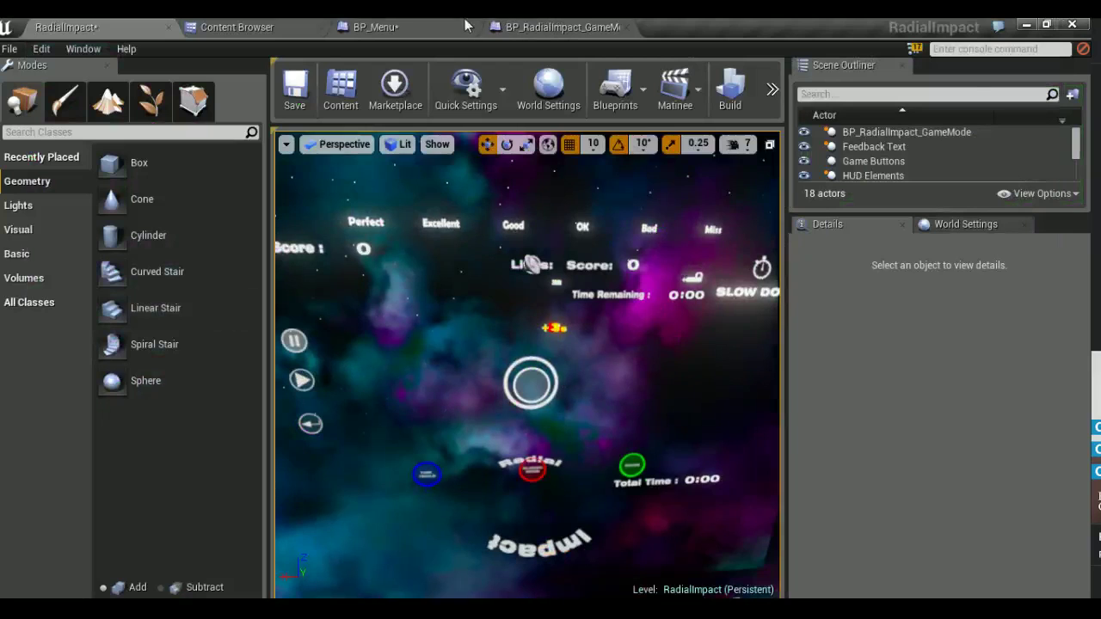
{"action": "left_click", "coordinate": [376, 27]}
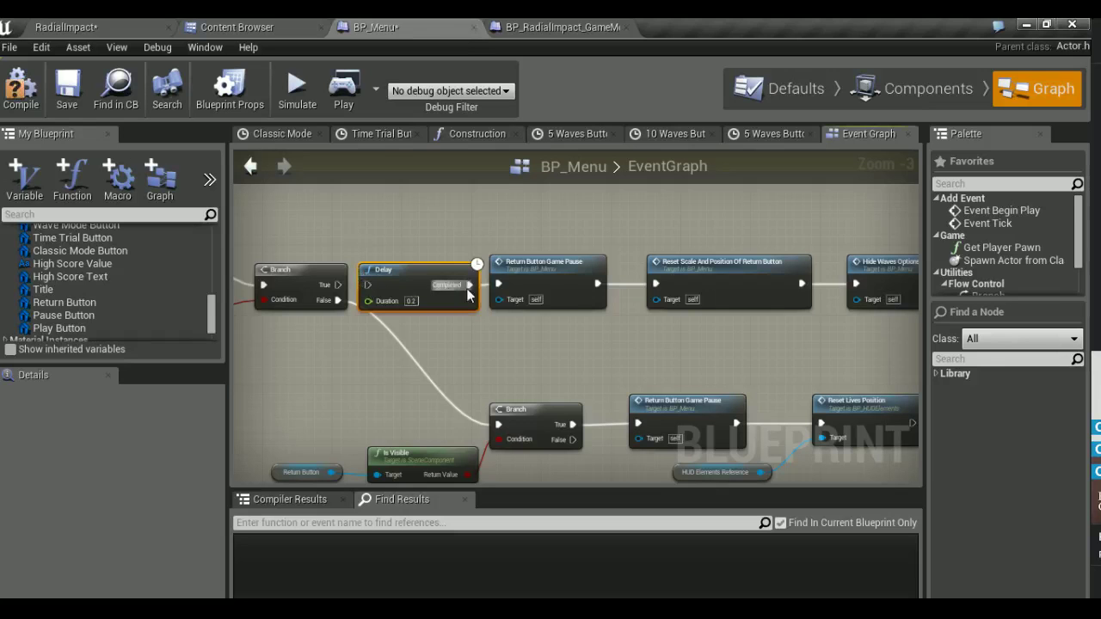
{"action": "right_click_drag", "start_coordinate": [511, 317], "coordinate": [482, 315]}
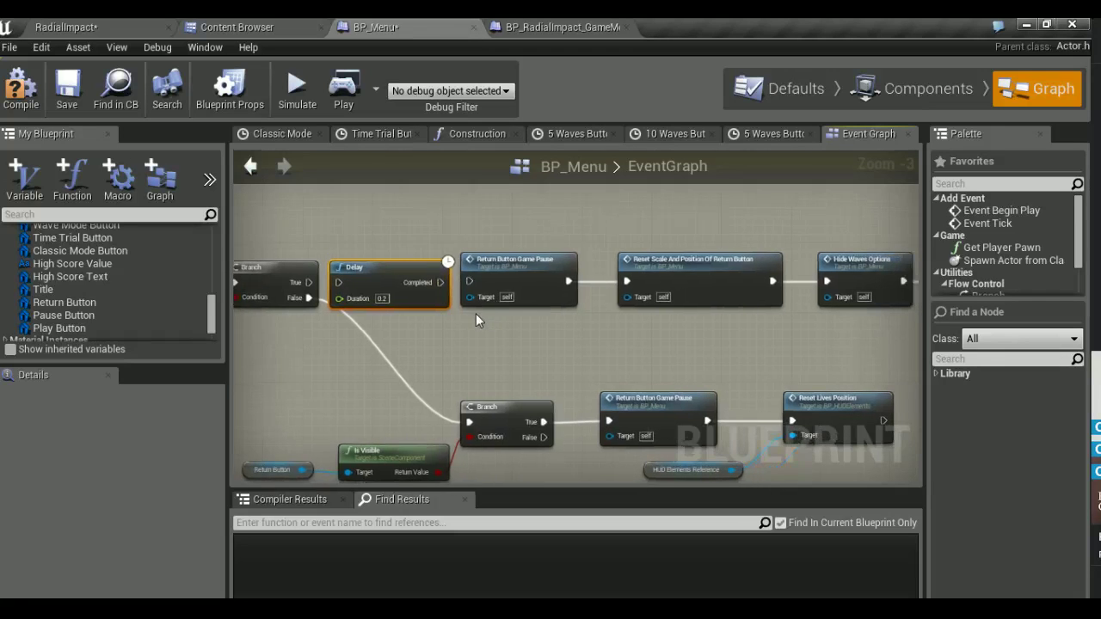
Lift Delay out of the chain and move Reset Scale, Hide Waves Options and Disable Wave Option Collision beside the Branch
{"action": "mouse_move", "coordinate": [423, 301]}
{"action": "left_mouse_down"}
{"action": "mouse_move", "coordinate": [446, 247]}
{"action": "mouse_move", "coordinate": [554, 225]}
{"action": "left_mouse_up"}
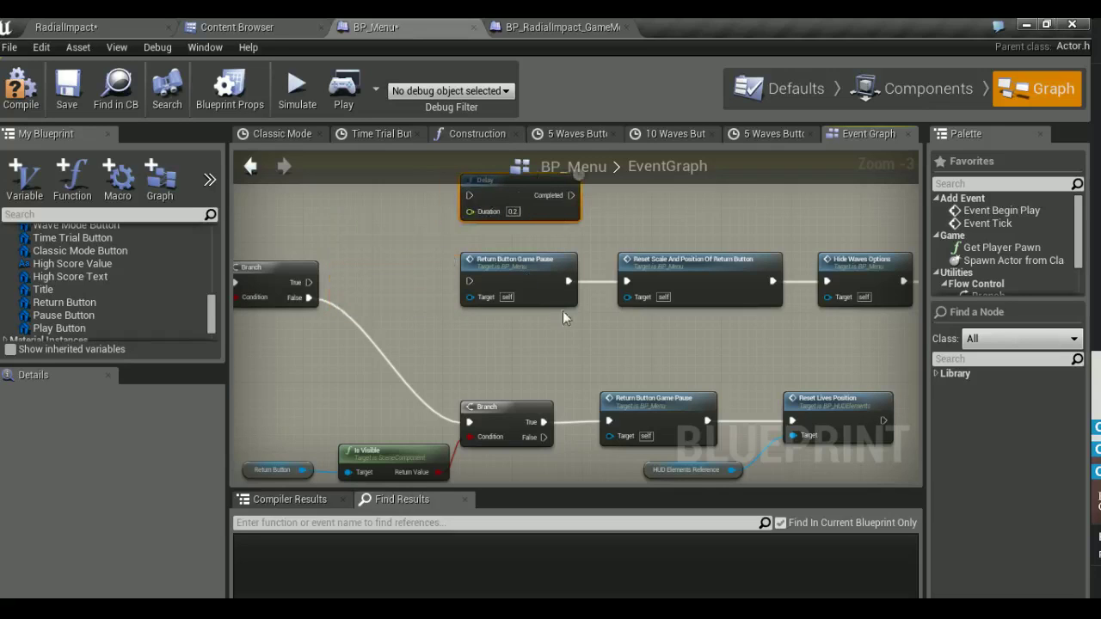
{"action": "right_click_drag", "start_coordinate": [563, 317], "coordinate": [497, 326]}
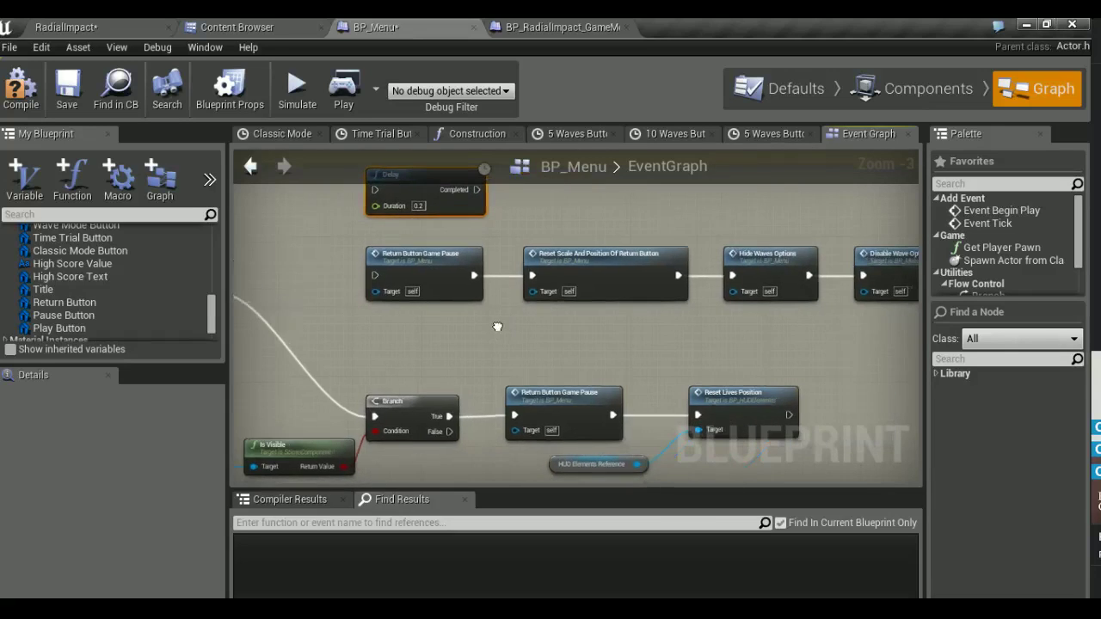
{"action": "left_click", "coordinate": [466, 271]}
{"action": "scroll", "coordinate": [415, 333], "scroll_direction": "down", "scroll_amount": 1}
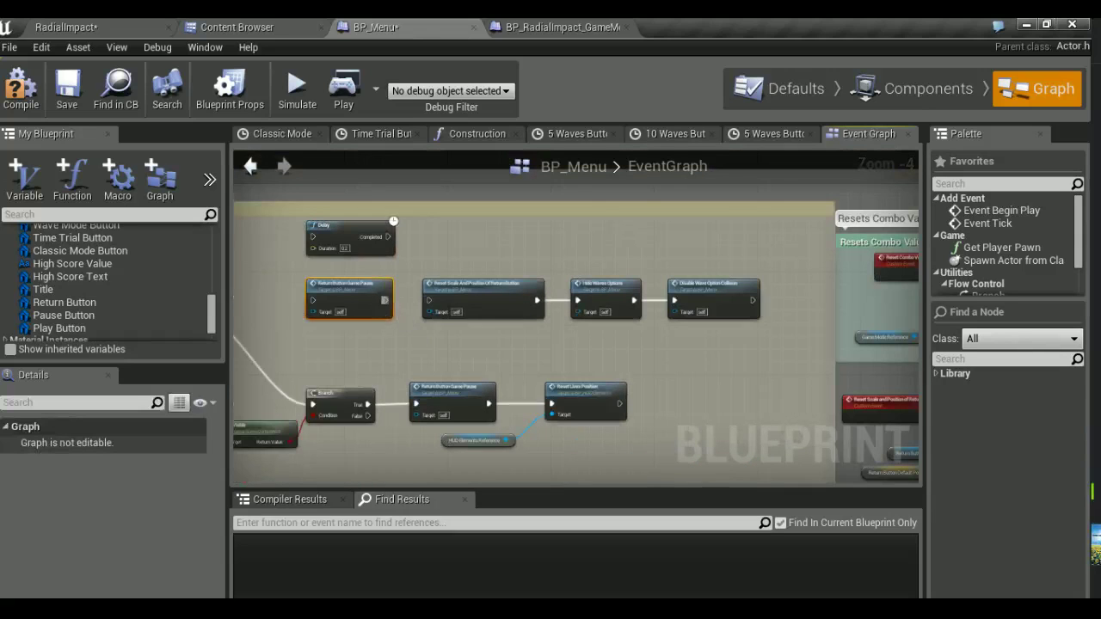
{"action": "left_click_drag", "start_coordinate": [357, 306], "coordinate": [686, 365]}
{"action": "left_click_drag", "start_coordinate": [389, 282], "coordinate": [728, 304]}
{"action": "right_click_drag", "start_coordinate": [480, 326], "coordinate": [695, 327]}
{"action": "left_click_drag", "start_coordinate": [695, 319], "coordinate": [498, 303]}
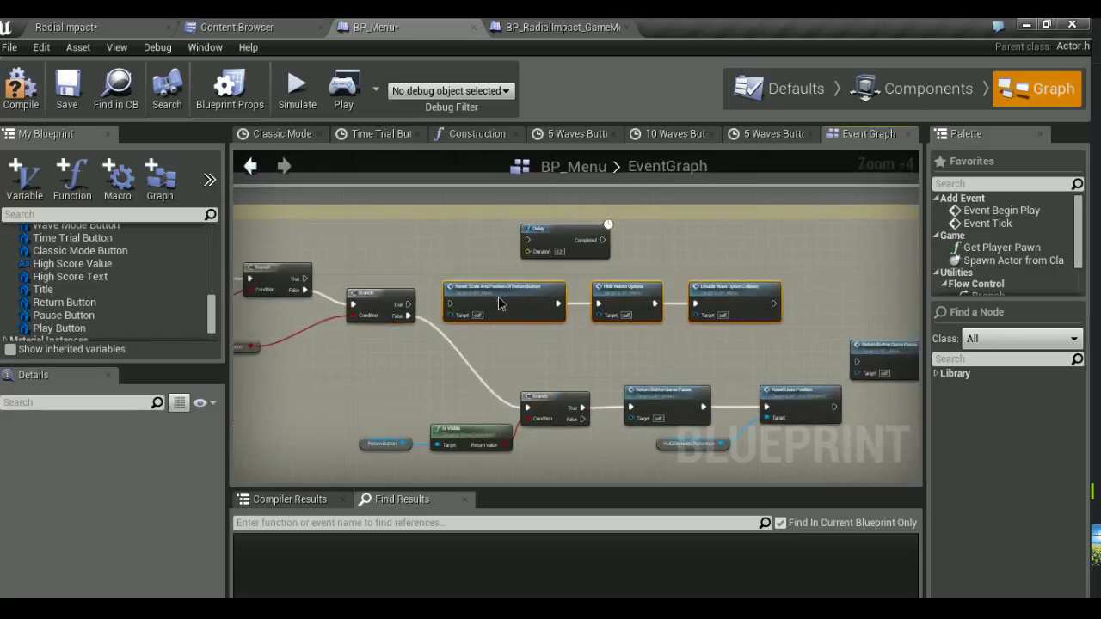
Place Delay after Disable Wave Option Collision, with Return Button Game Pause right after it
{"action": "right_click_drag", "start_coordinate": [449, 311], "coordinate": [179, 312]}
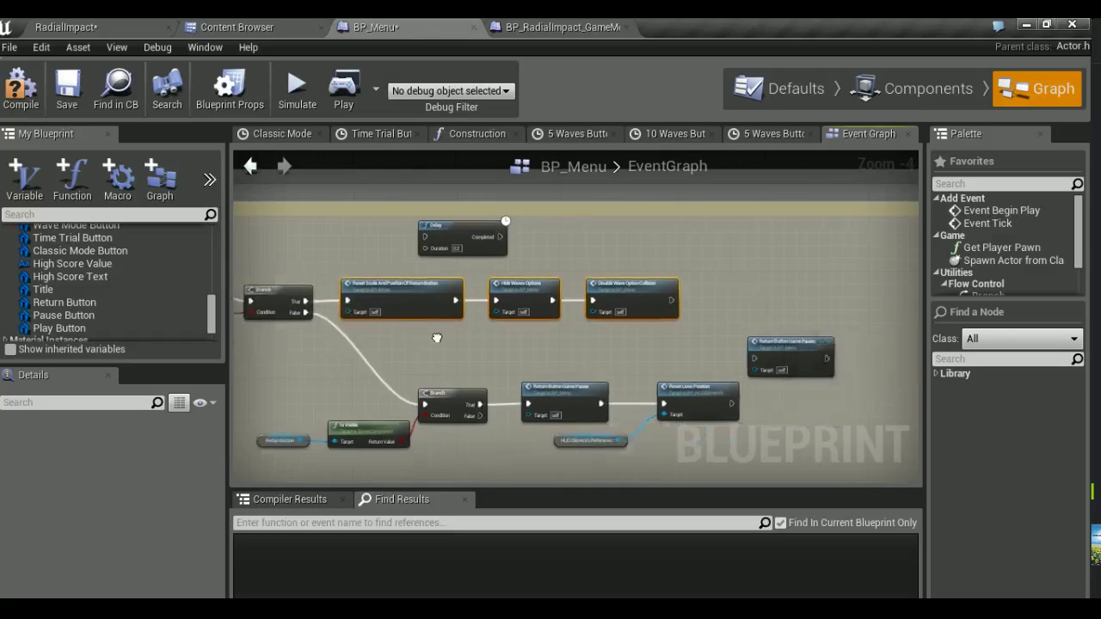
{"action": "left_click_drag", "start_coordinate": [292, 244], "coordinate": [559, 299]}
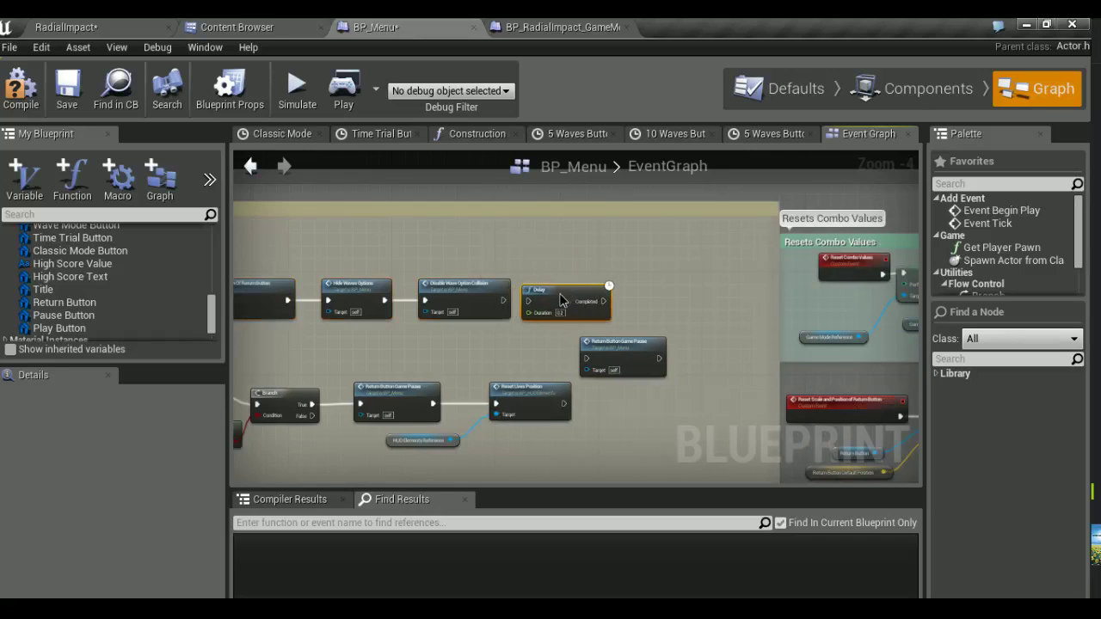
{"action": "mouse_move", "coordinate": [615, 361]}
{"action": "left_mouse_down"}
{"action": "mouse_move", "coordinate": [659, 310]}
{"action": "mouse_move", "coordinate": [658, 294]}
{"action": "left_mouse_up"}
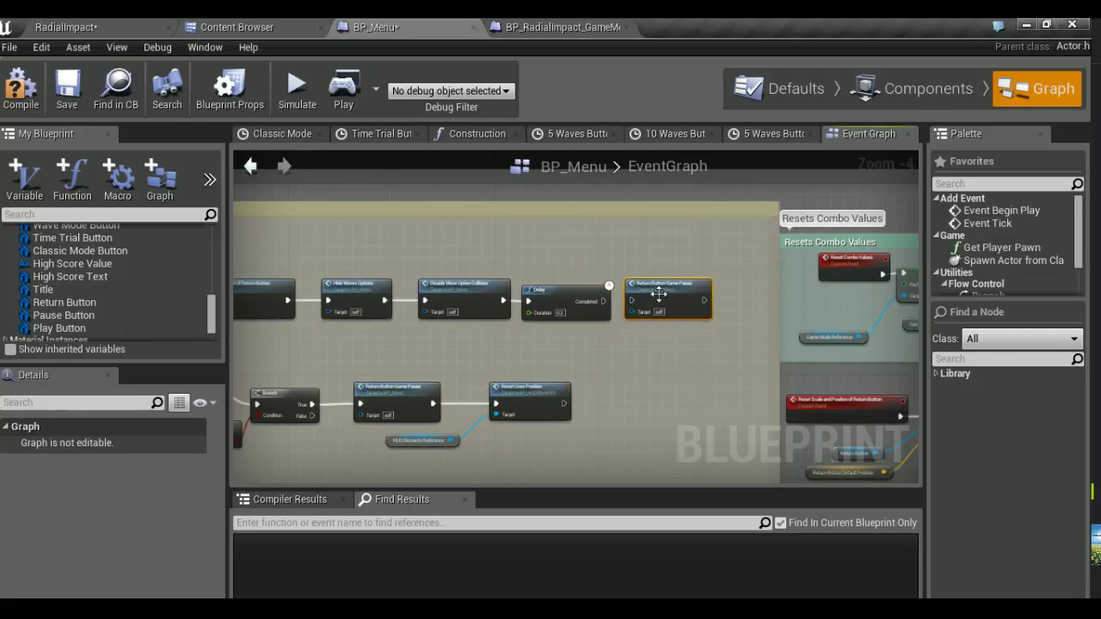
{"action": "right_click_drag", "start_coordinate": [464, 355], "coordinate": [660, 358]}
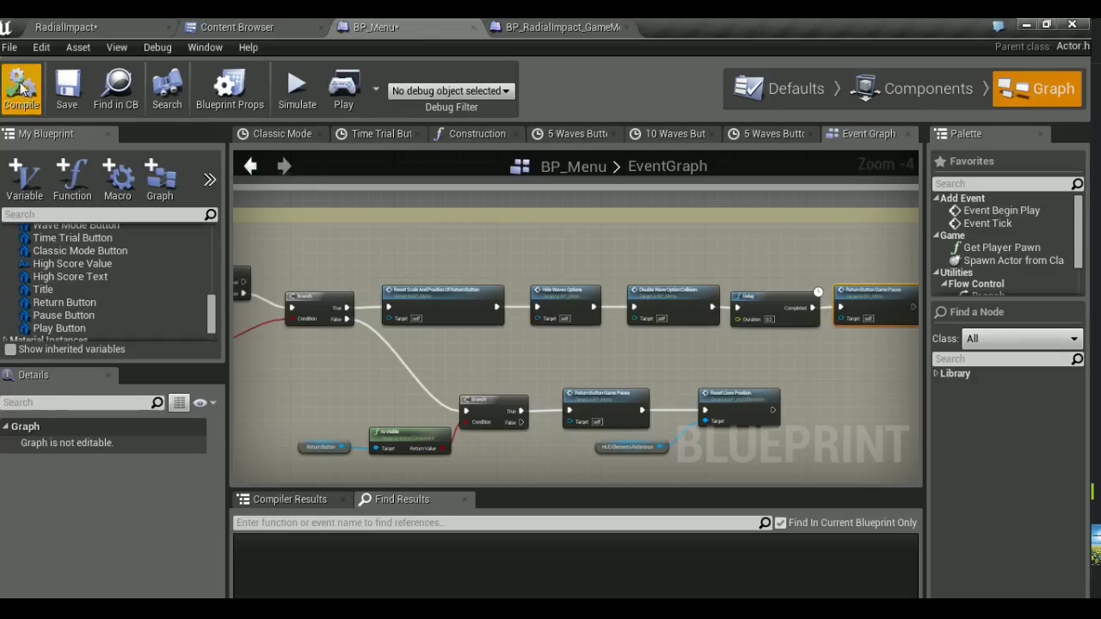
Save all modified assets from the RadialImpact level and return to its editor
{"action": "left_click", "coordinate": [41, 25]}
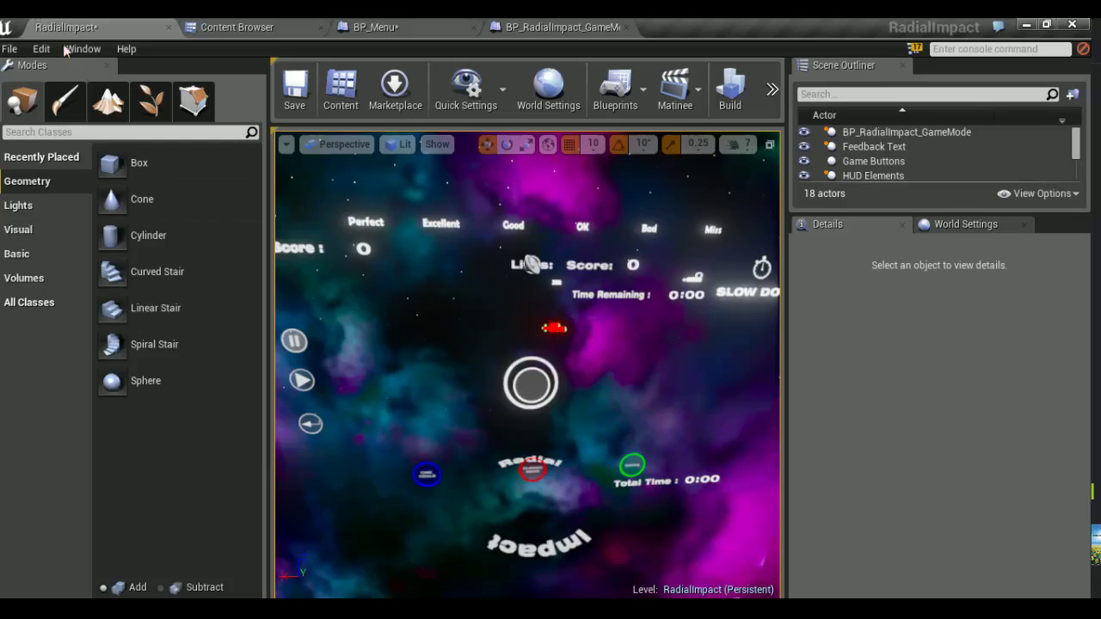
{"action": "key", "text": "ctrl+shift+s"}
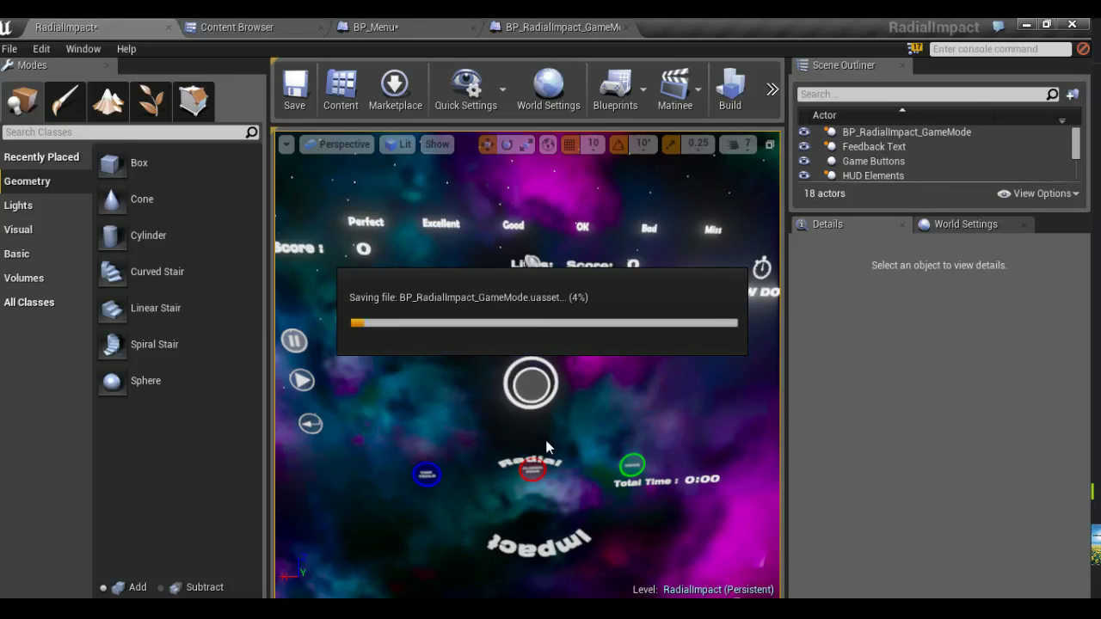
{"action": "left_click_drag", "start_coordinate": [473, 444], "coordinate": [473, 413]}
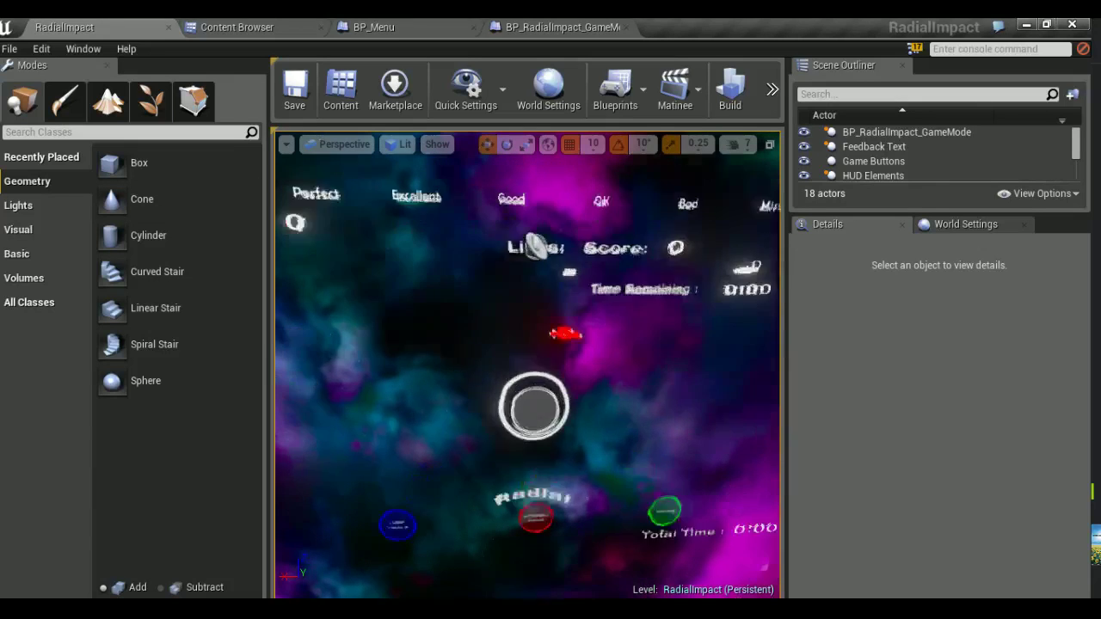
{"action": "left_click", "coordinate": [461, 26]}
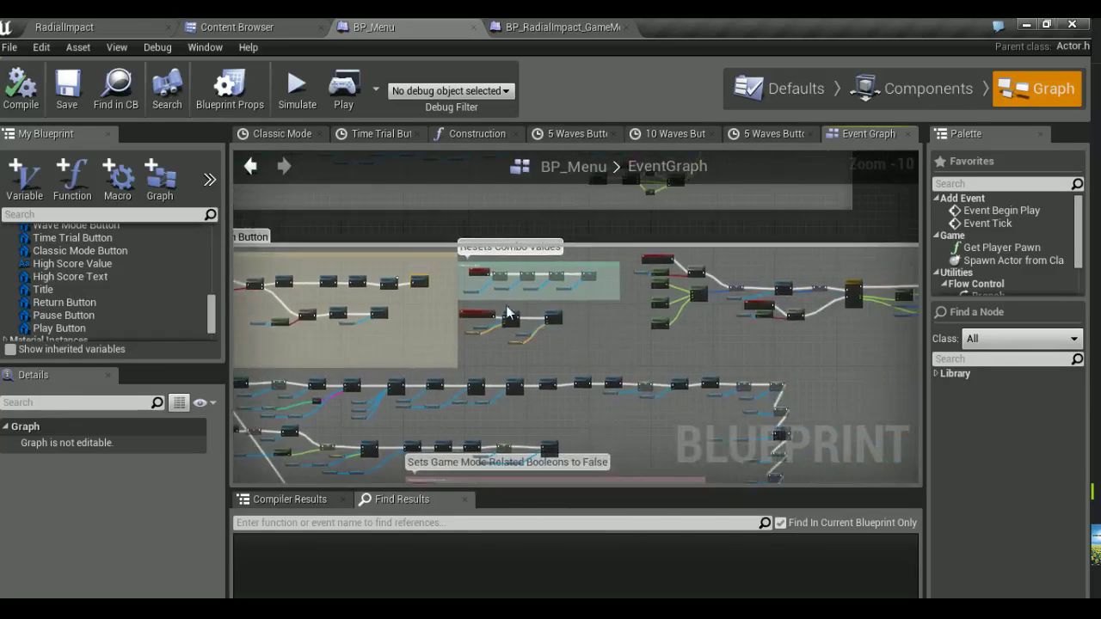
{"action": "left_click", "coordinate": [184, 26]}
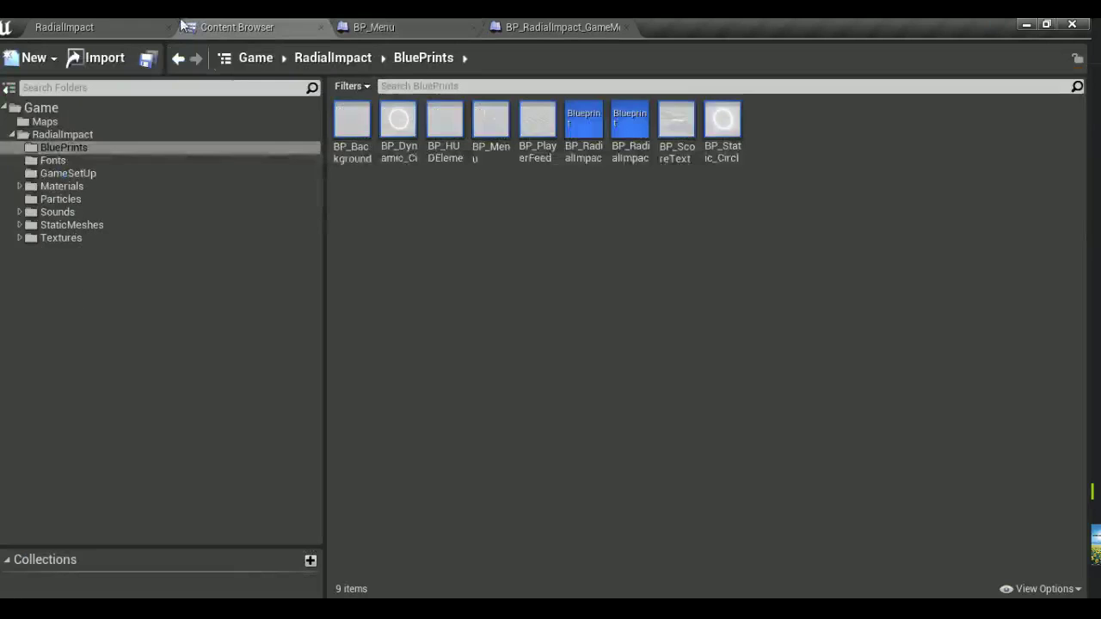
{"action": "left_click", "coordinate": [110, 26]}
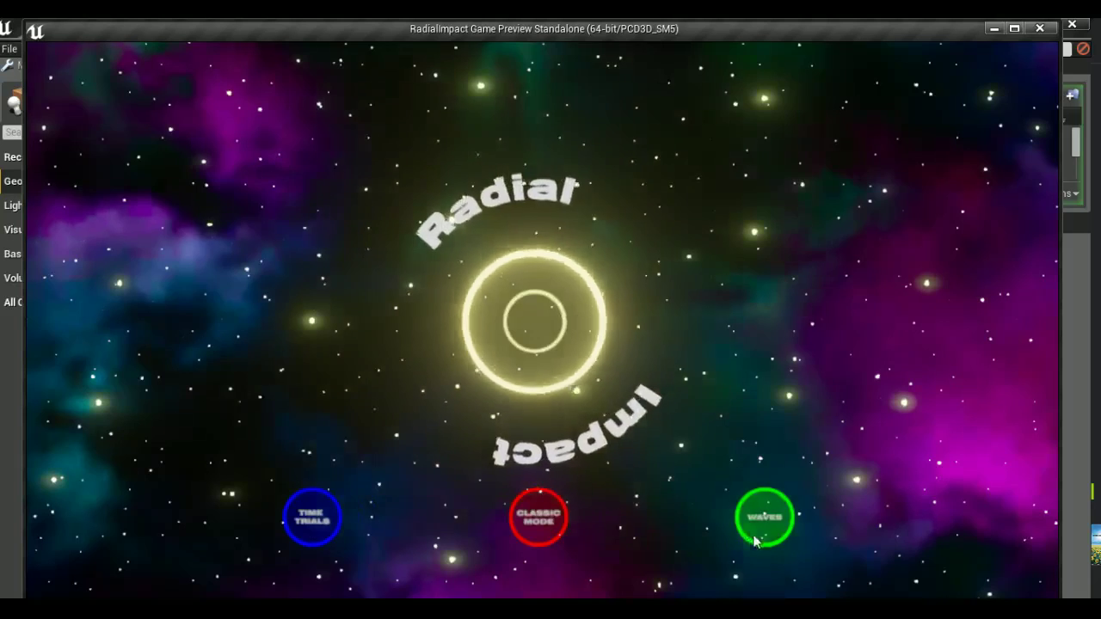
In a Standalone Game preview, enter How Many Waves? and go back to the main menu, then quit
{"action": "left_click", "coordinate": [768, 520]}
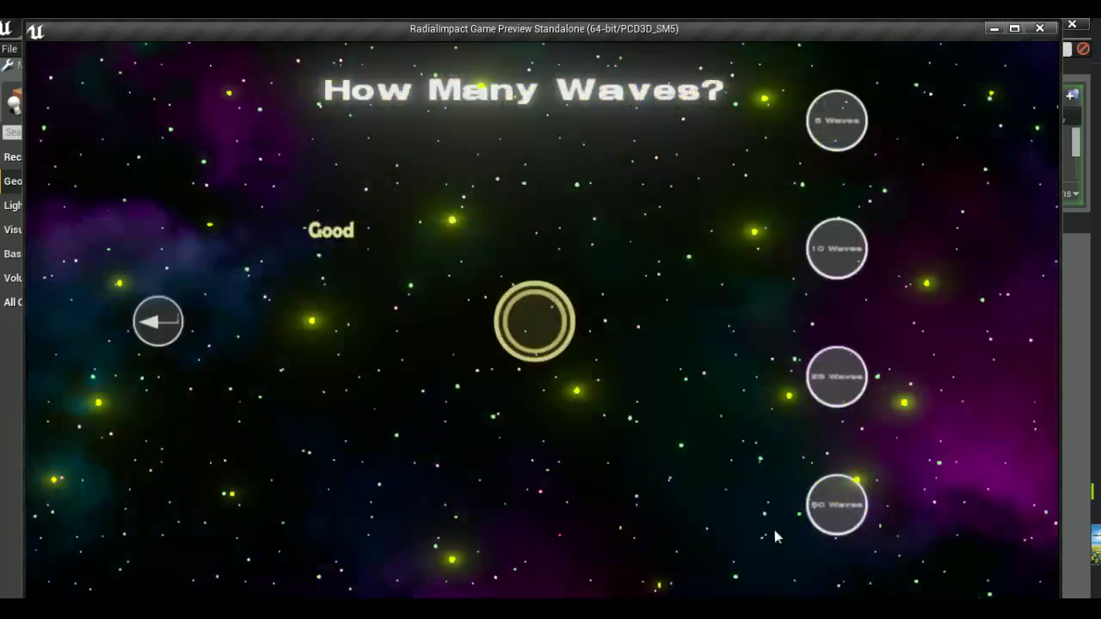
{"action": "left_click", "coordinate": [165, 327]}
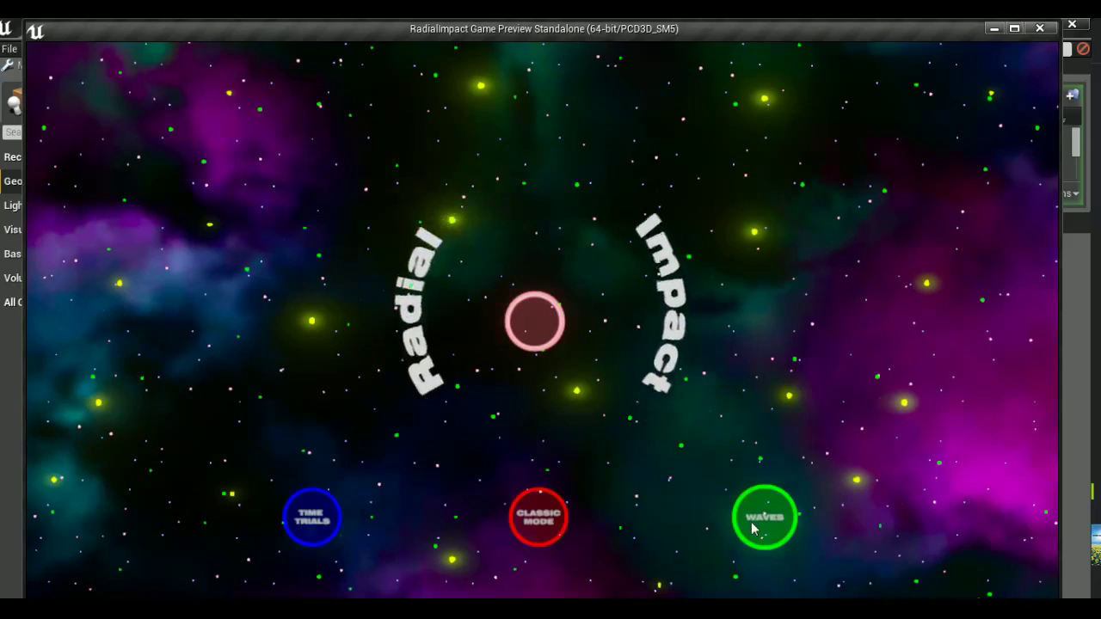
{"action": "left_click", "coordinate": [750, 524]}
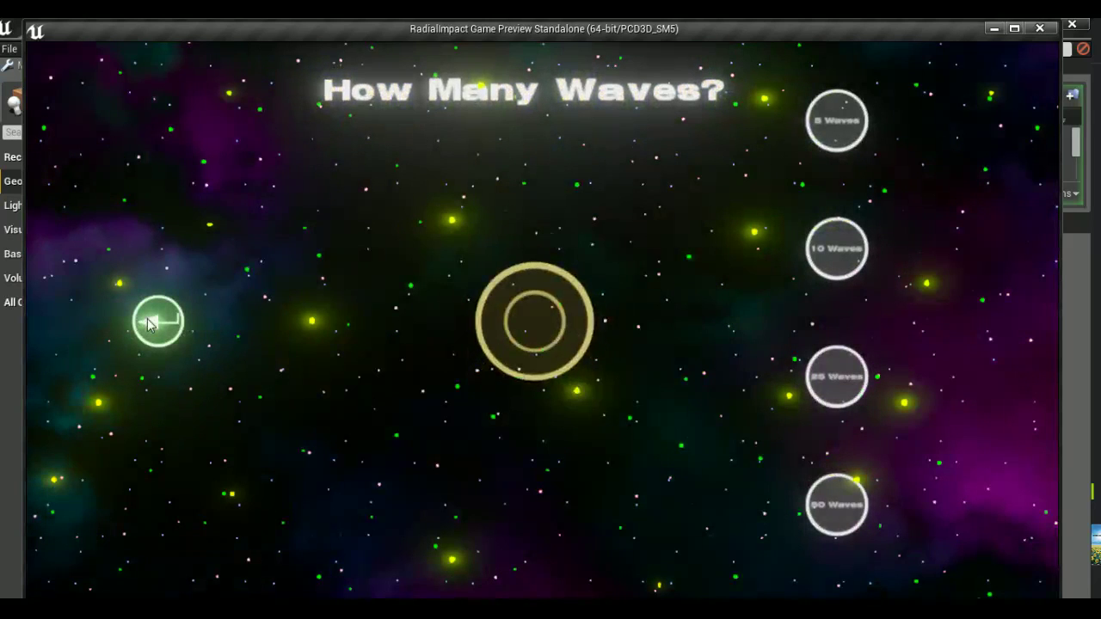
{"action": "left_click", "coordinate": [148, 323]}
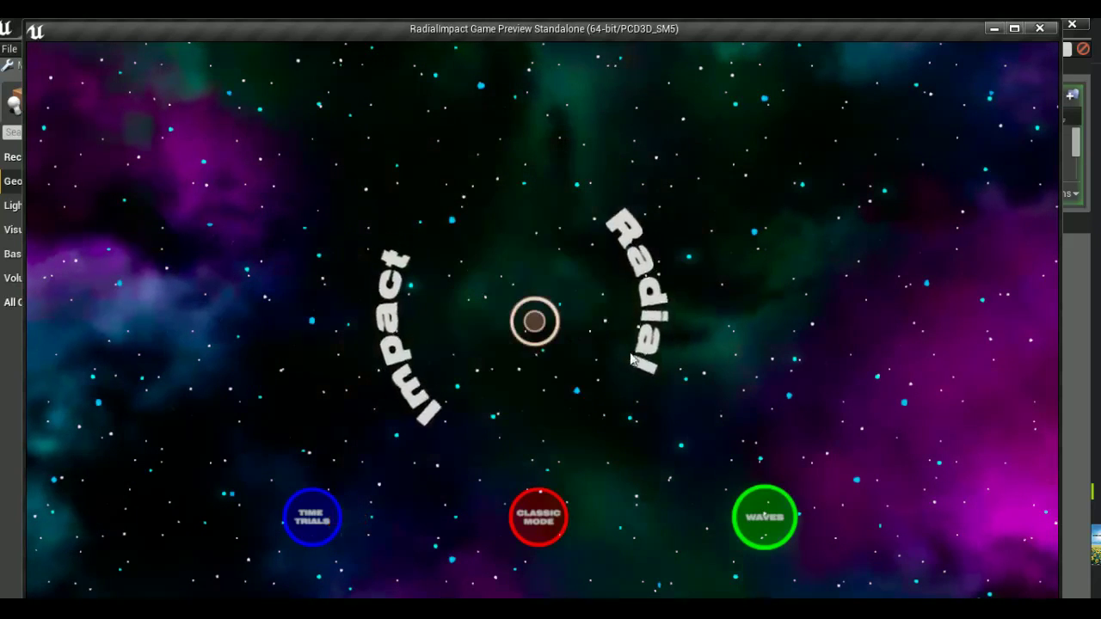
{"action": "key", "text": "Escape"}
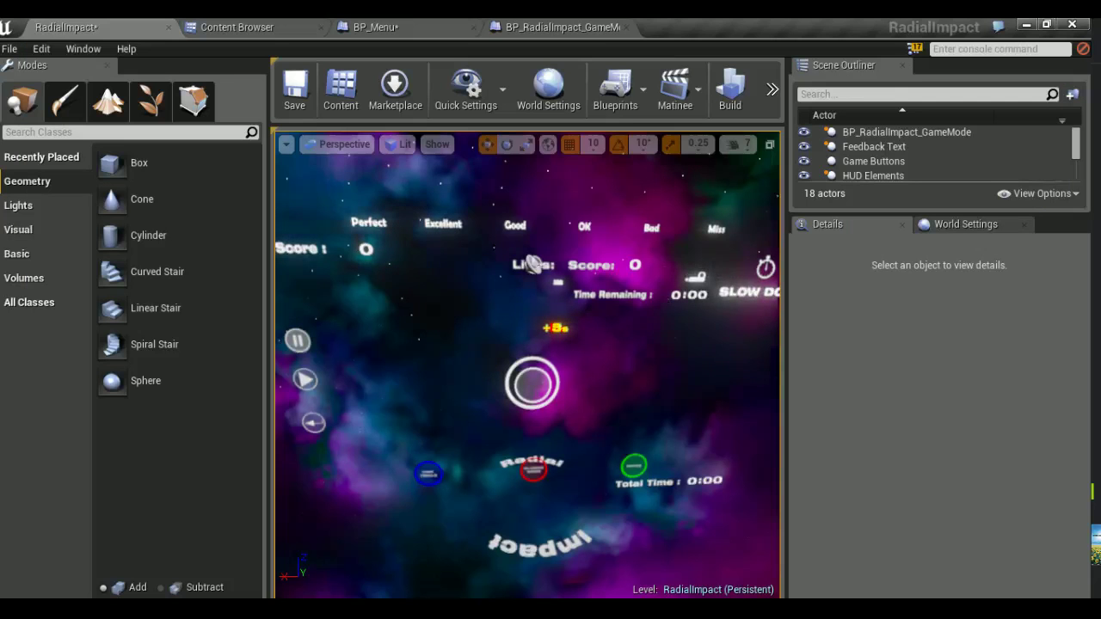
Pan through the BP_Menu EventGraph to locate the Set Playback Position and Play nodes
{"action": "left_click", "coordinate": [403, 19]}
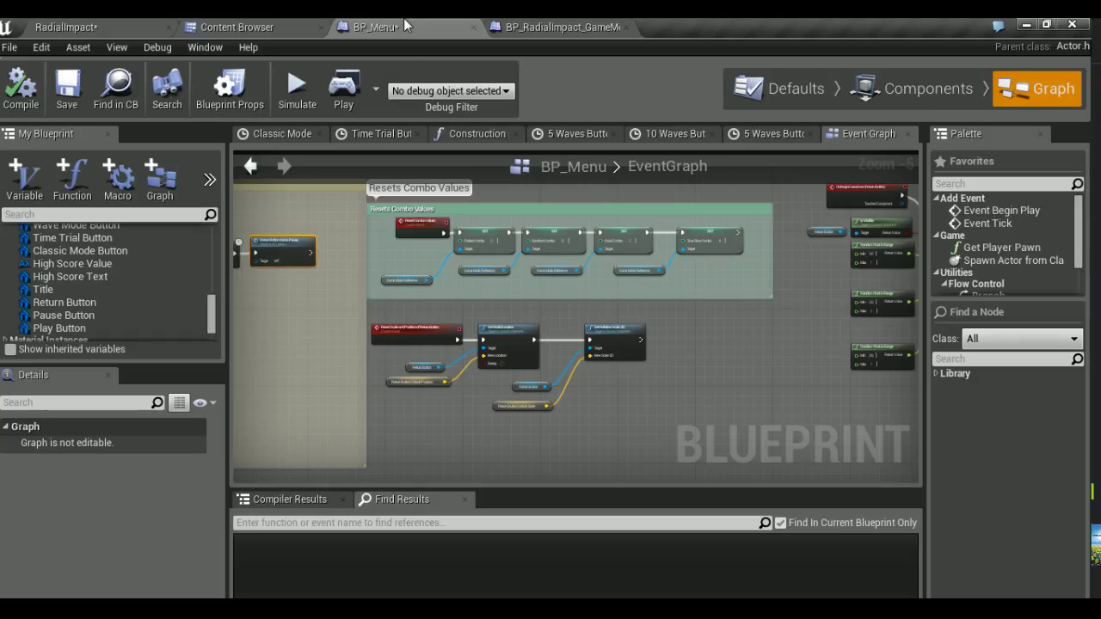
{"action": "scroll", "coordinate": [618, 344], "scroll_direction": "down", "scroll_amount": 6}
{"action": "right_click_drag", "start_coordinate": [680, 370], "coordinate": [516, 272]}
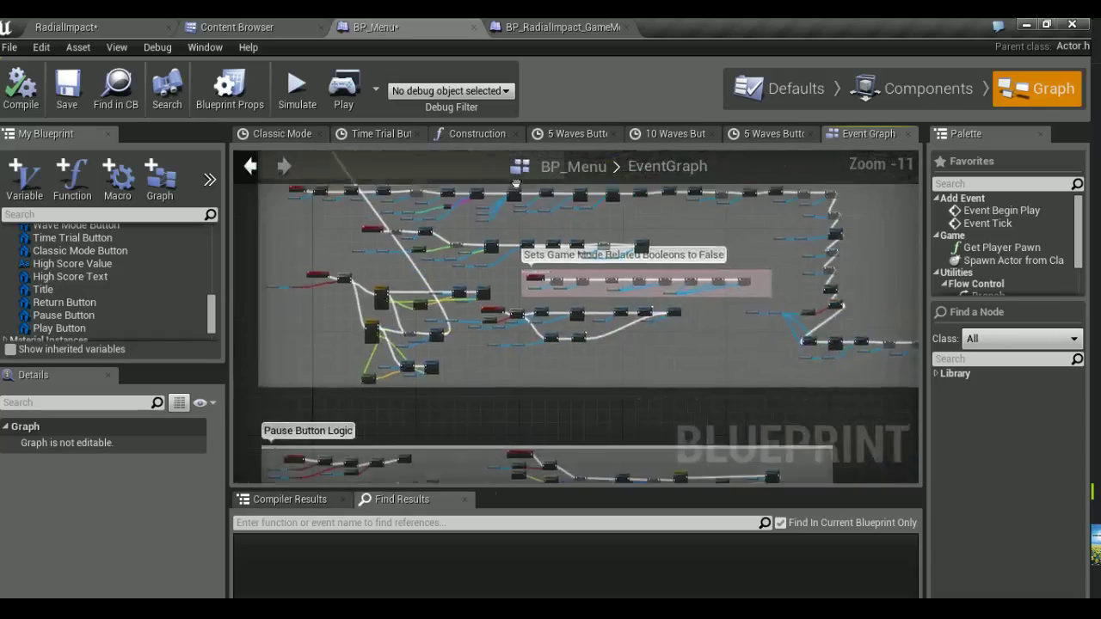
{"action": "scroll", "coordinate": [679, 336], "scroll_direction": "up", "scroll_amount": 1}
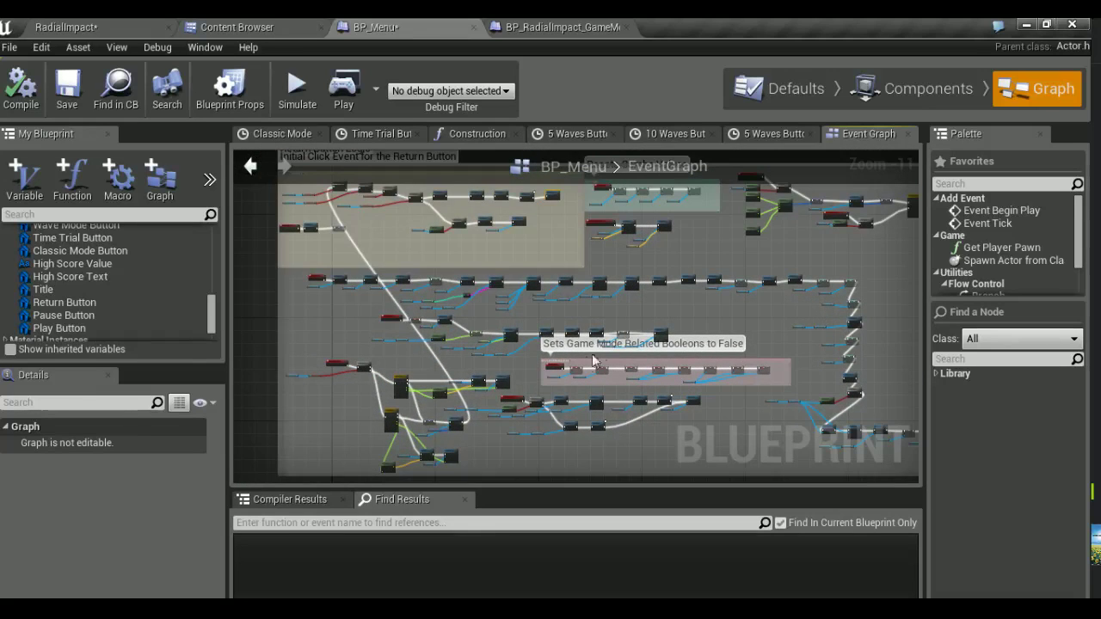
{"action": "scroll", "coordinate": [680, 337], "scroll_direction": "up", "scroll_amount": 4}
{"action": "scroll", "coordinate": [680, 337], "scroll_direction": "up", "scroll_amount": 3}
{"action": "right_click_drag", "start_coordinate": [431, 261], "coordinate": [552, 377]}
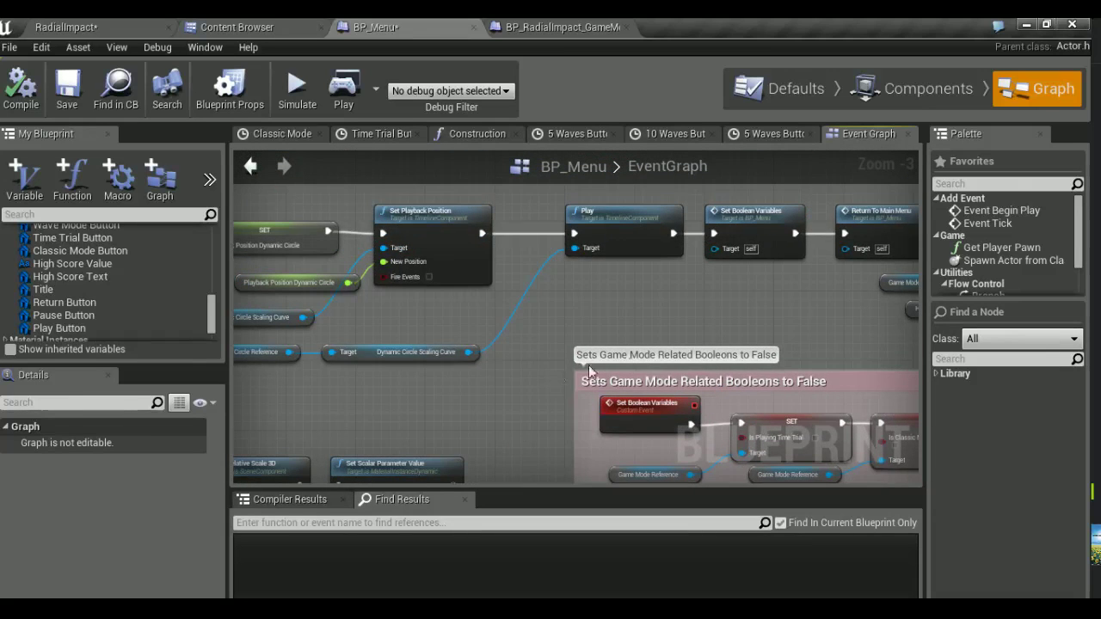
{"action": "scroll", "coordinate": [670, 319], "scroll_direction": "down", "scroll_amount": 5}
{"action": "scroll", "coordinate": [670, 320], "scroll_direction": "up", "scroll_amount": 4}
{"action": "right_click_drag", "start_coordinate": [636, 319], "coordinate": [1015, 343]}
{"action": "right_click_drag", "start_coordinate": [577, 318], "coordinate": [554, 315]}
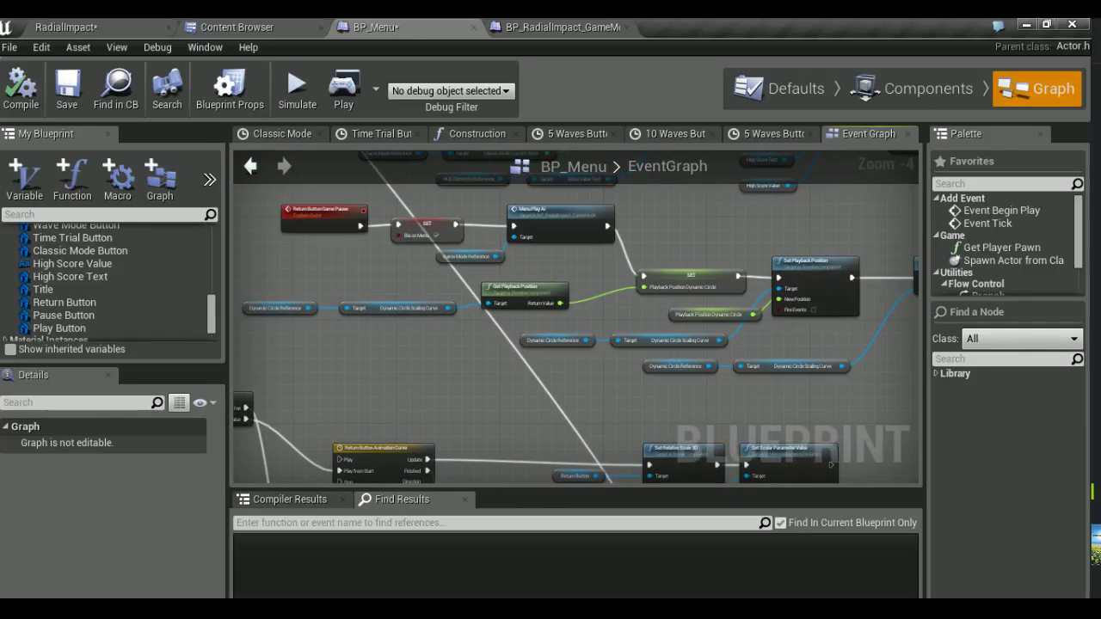
{"action": "right_click_drag", "start_coordinate": [991, 342], "coordinate": [273, 329]}
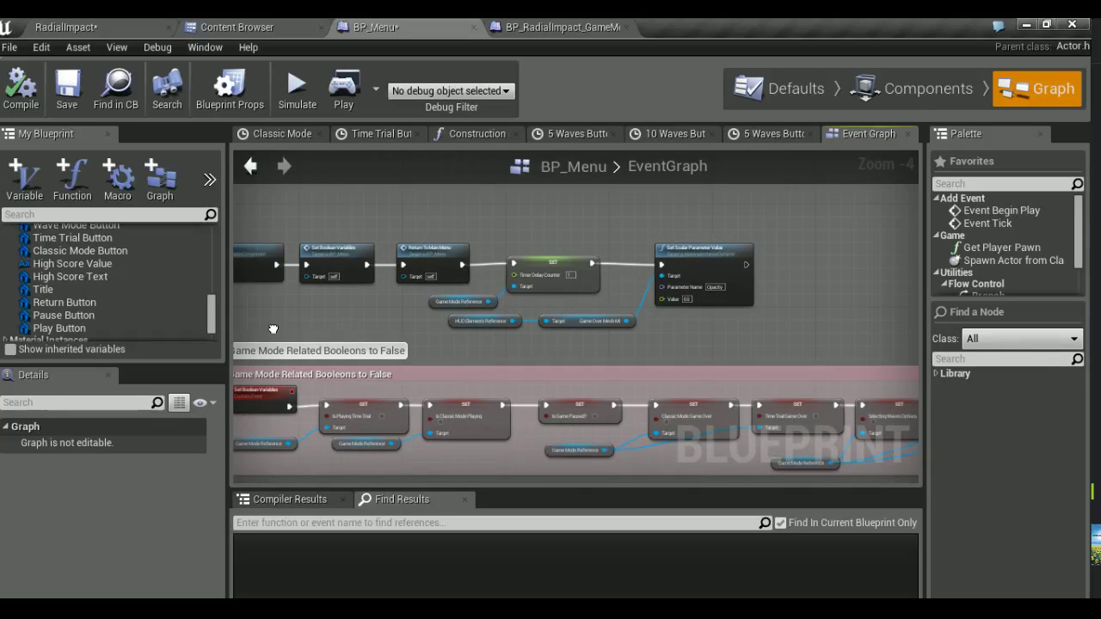
{"action": "mouse_move", "coordinate": [272, 329]}
{"action": "right_mouse_down"}
{"action": "mouse_move", "coordinate": [610, 356]}
{"action": "mouse_move", "coordinate": [593, 258]}
{"action": "right_mouse_up"}
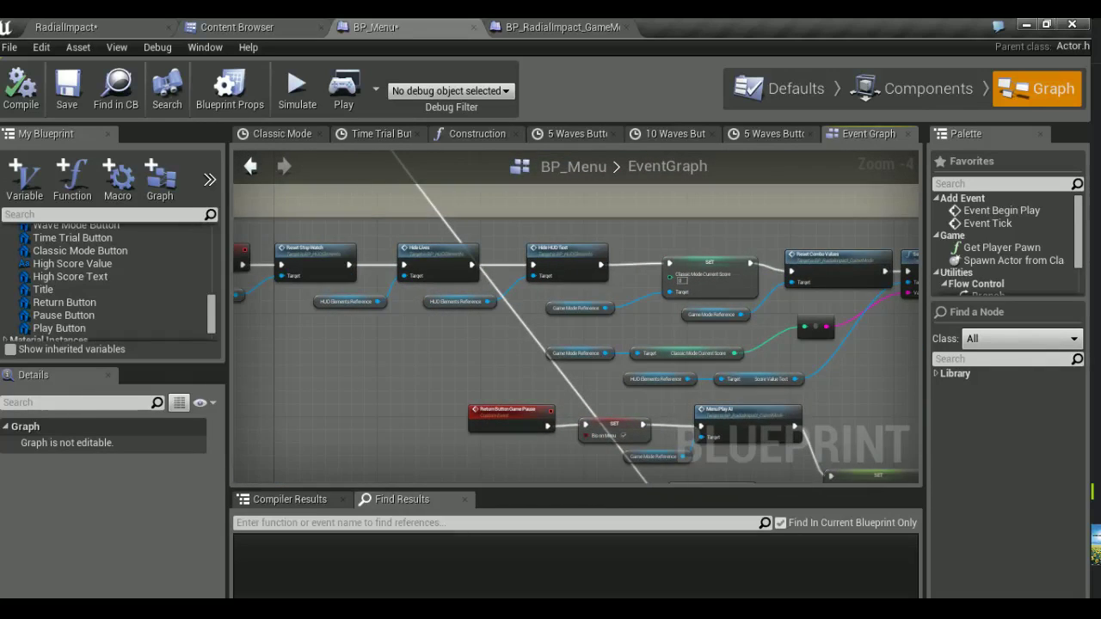
{"action": "right_click_drag", "start_coordinate": [594, 258], "coordinate": [662, 254]}
{"action": "right_click_drag", "start_coordinate": [843, 340], "coordinate": [501, 164]}
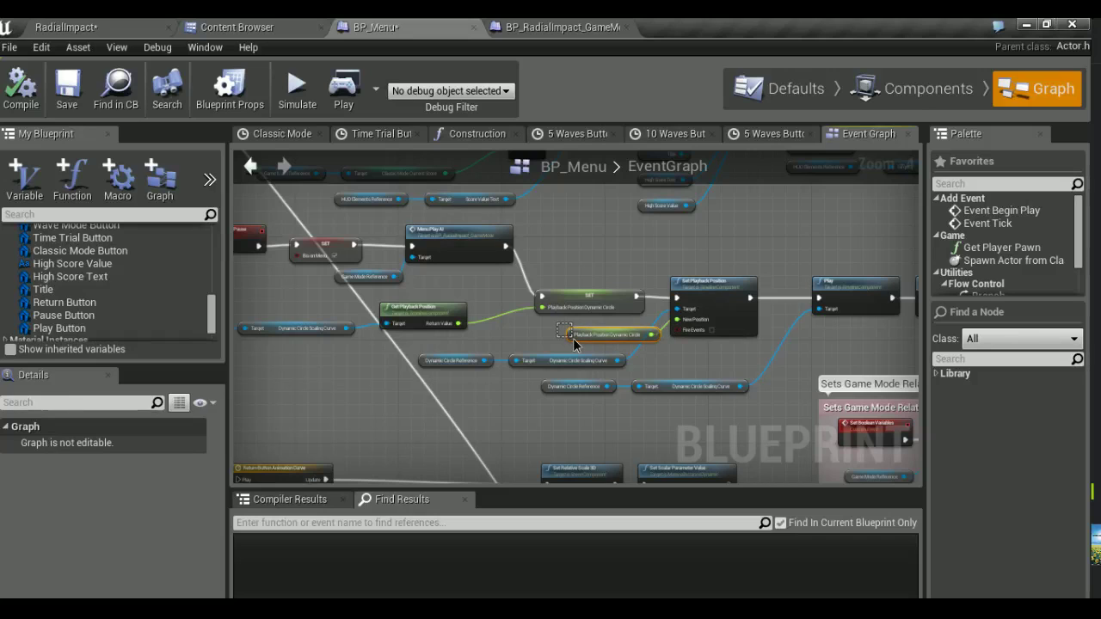
Delete the Playback Position Dynamic Circle getter, compile BP_Menu and save all
{"action": "left_click", "coordinate": [573, 338]}
{"action": "key", "text": "Delete"}
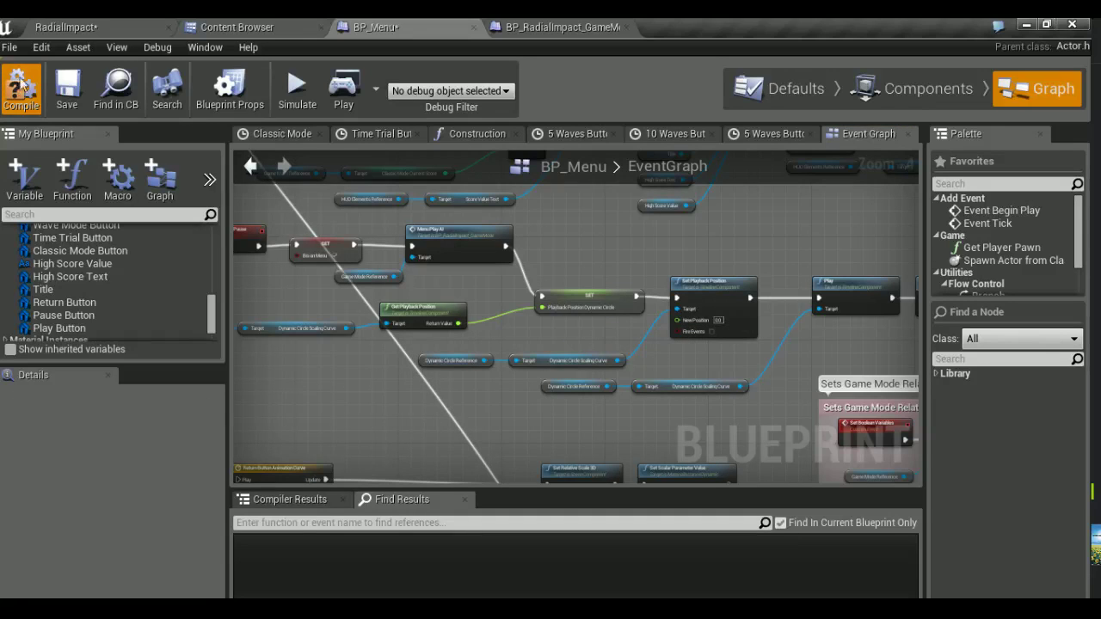
{"action": "left_click", "coordinate": [30, 77]}
{"action": "key", "text": "ctrl+shift+s"}
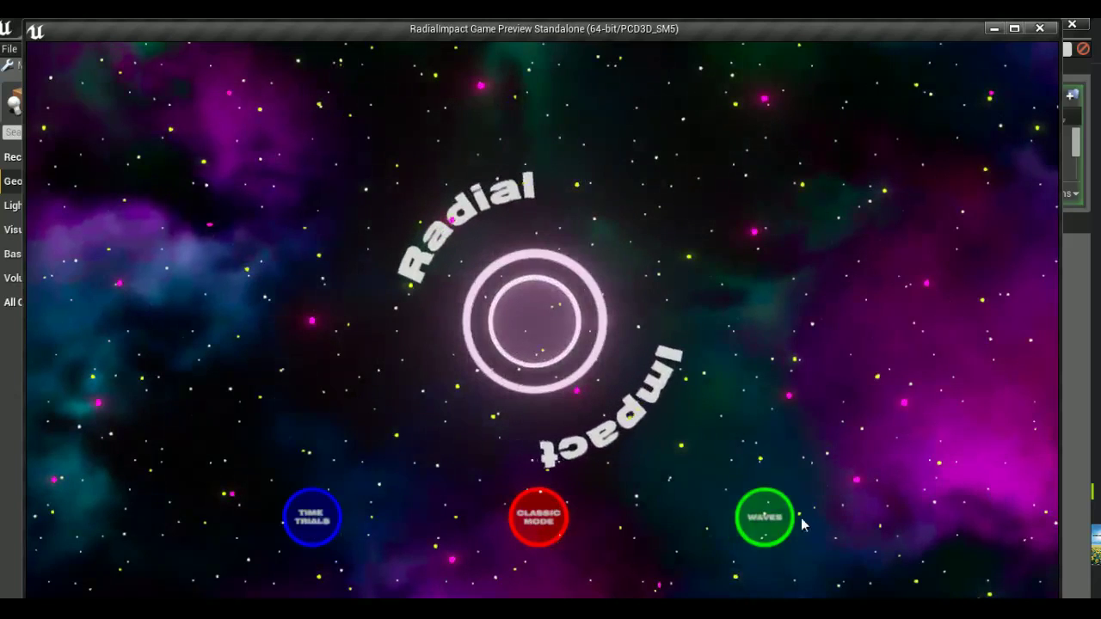
Enter How Many Waves? and return to the main menu four times, then close the preview
{"action": "left_click", "coordinate": [768, 522]}
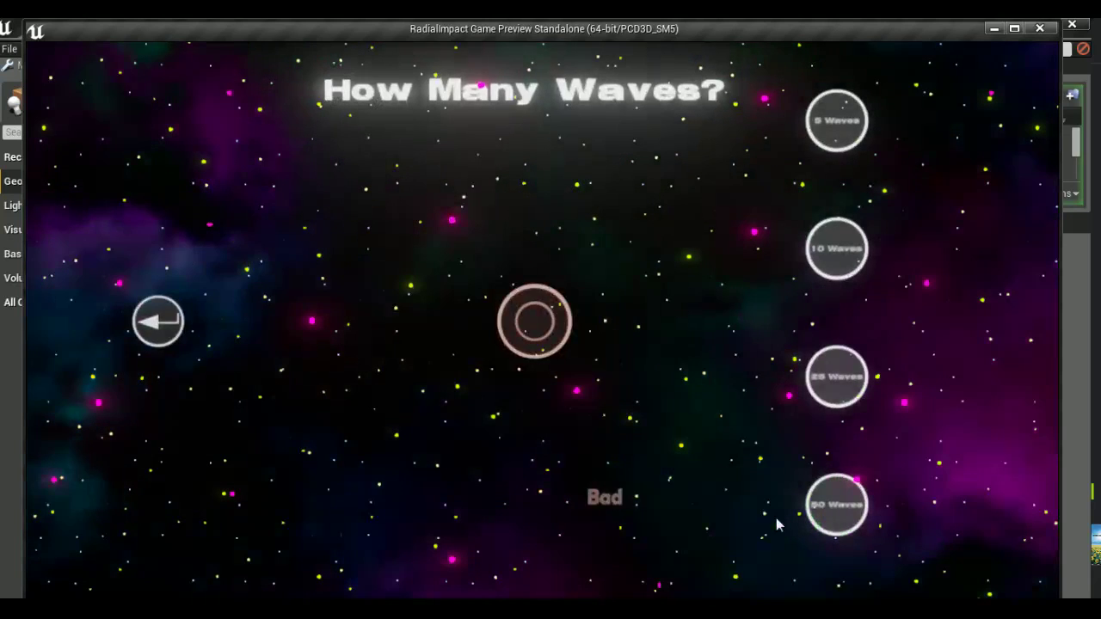
{"action": "left_click", "coordinate": [173, 325]}
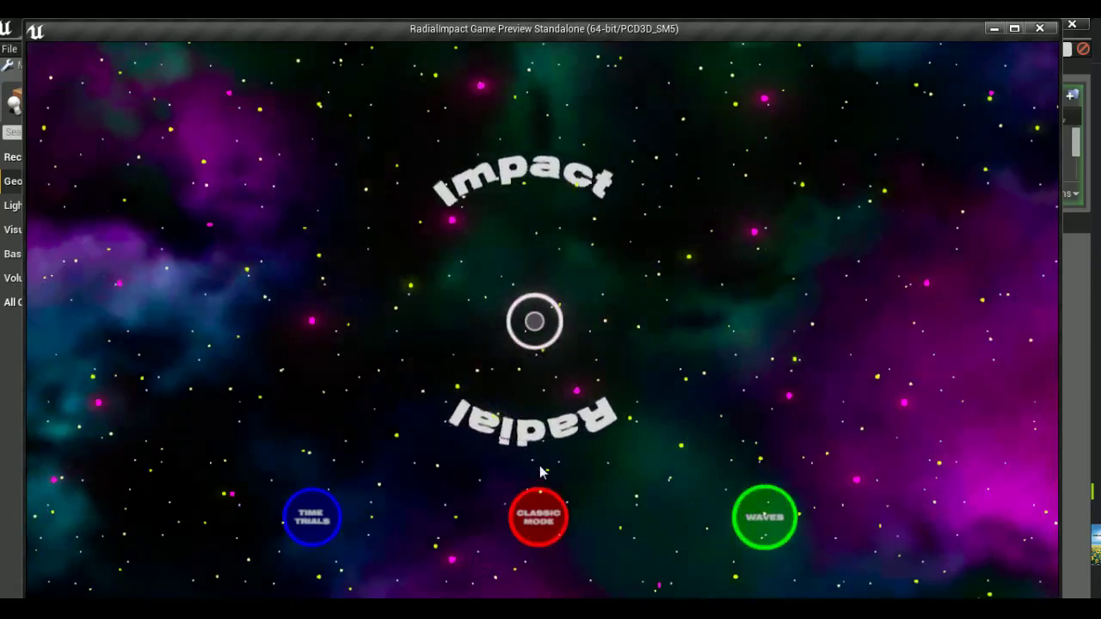
{"action": "left_click", "coordinate": [764, 517]}
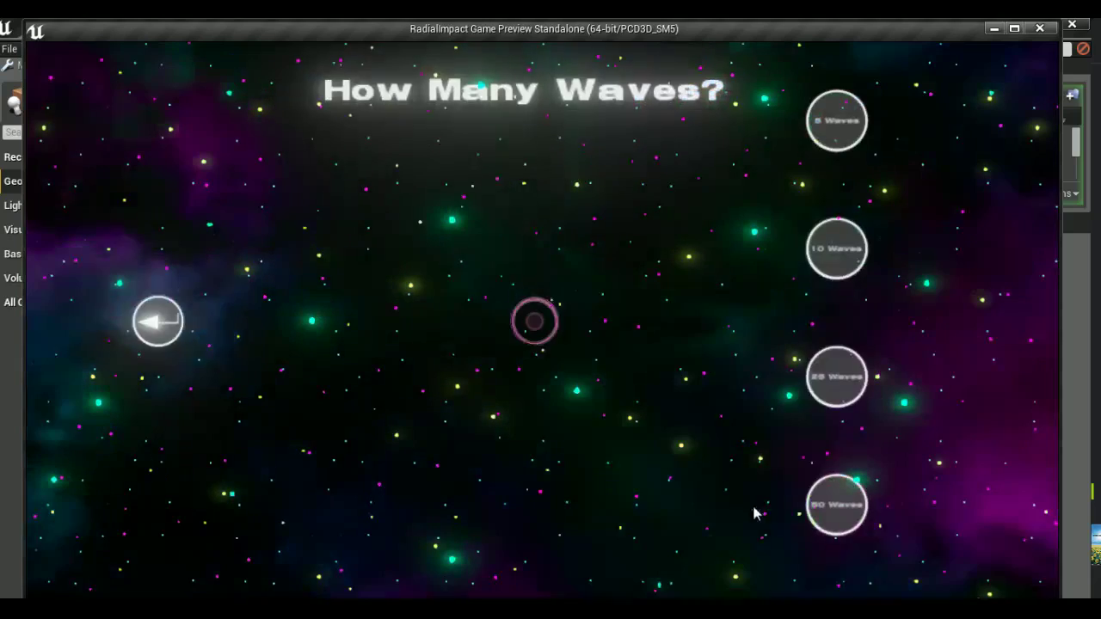
{"action": "left_click", "coordinate": [160, 322]}
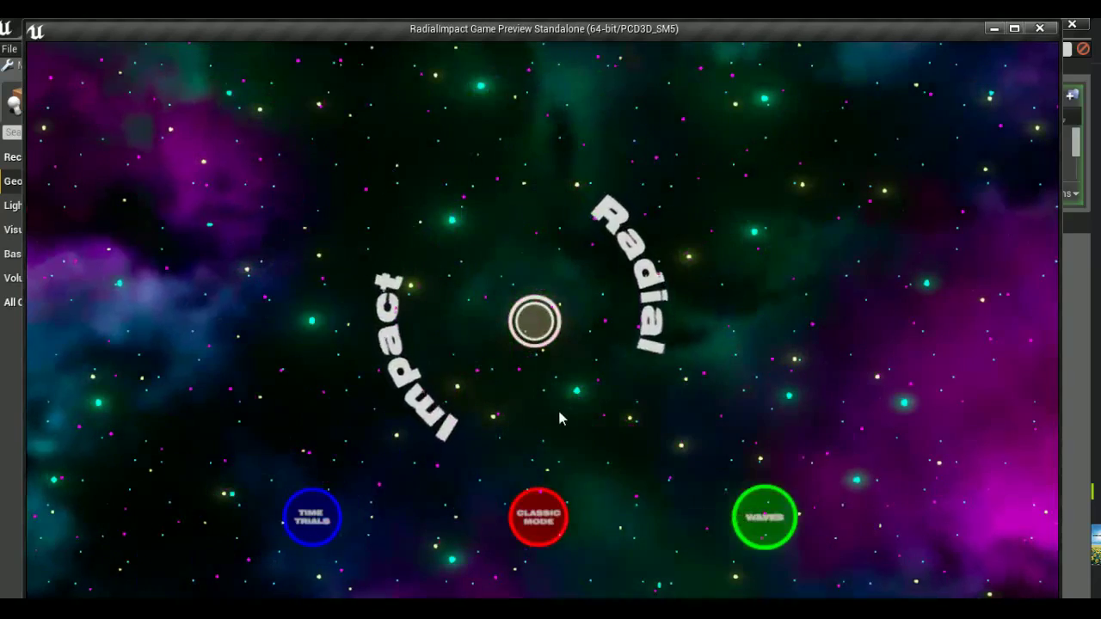
{"action": "left_click", "coordinate": [770, 532]}
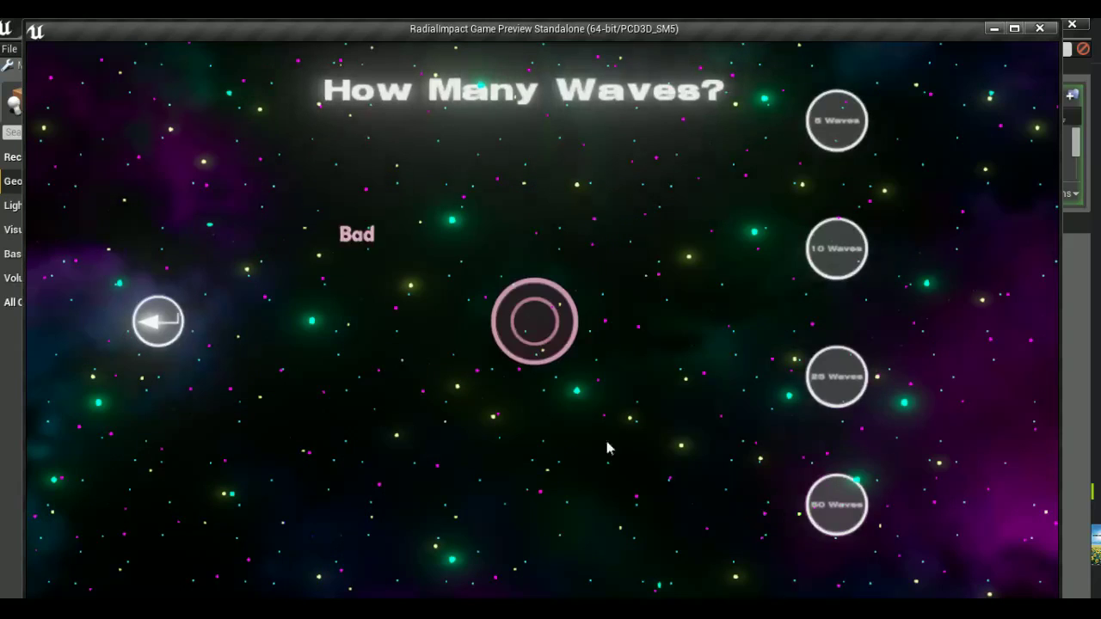
{"action": "left_click", "coordinate": [160, 322]}
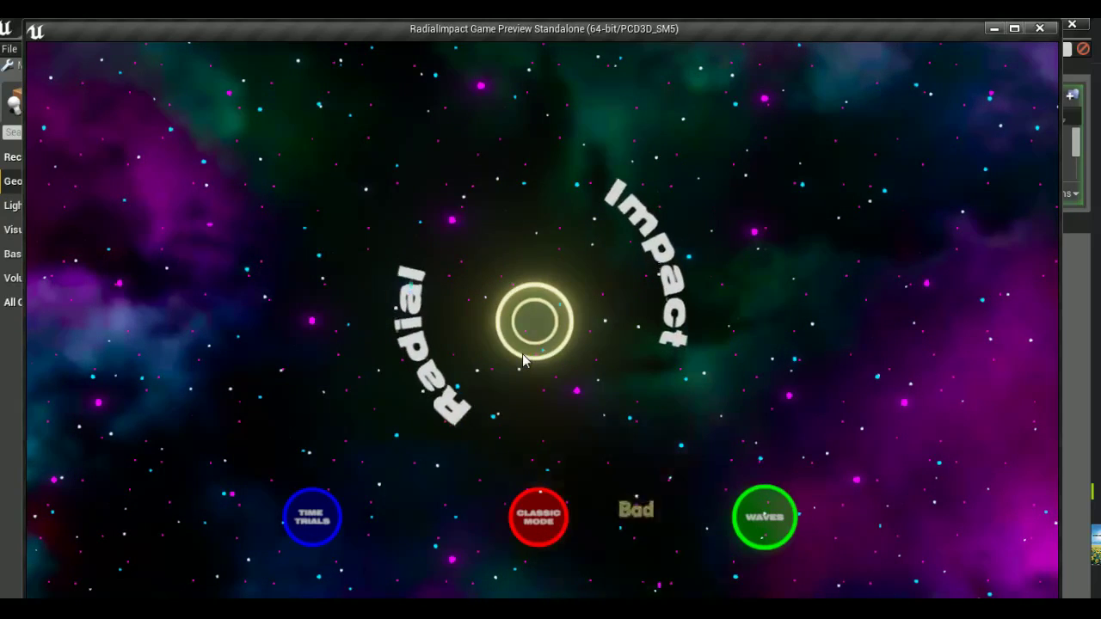
{"action": "left_click", "coordinate": [765, 517]}
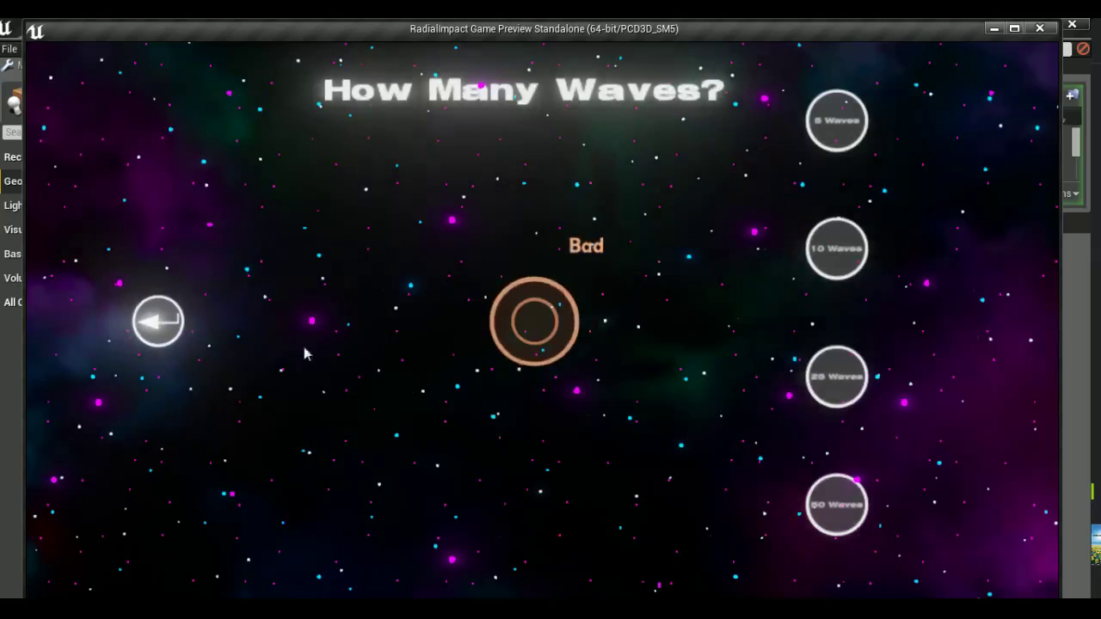
{"action": "left_click", "coordinate": [166, 323]}
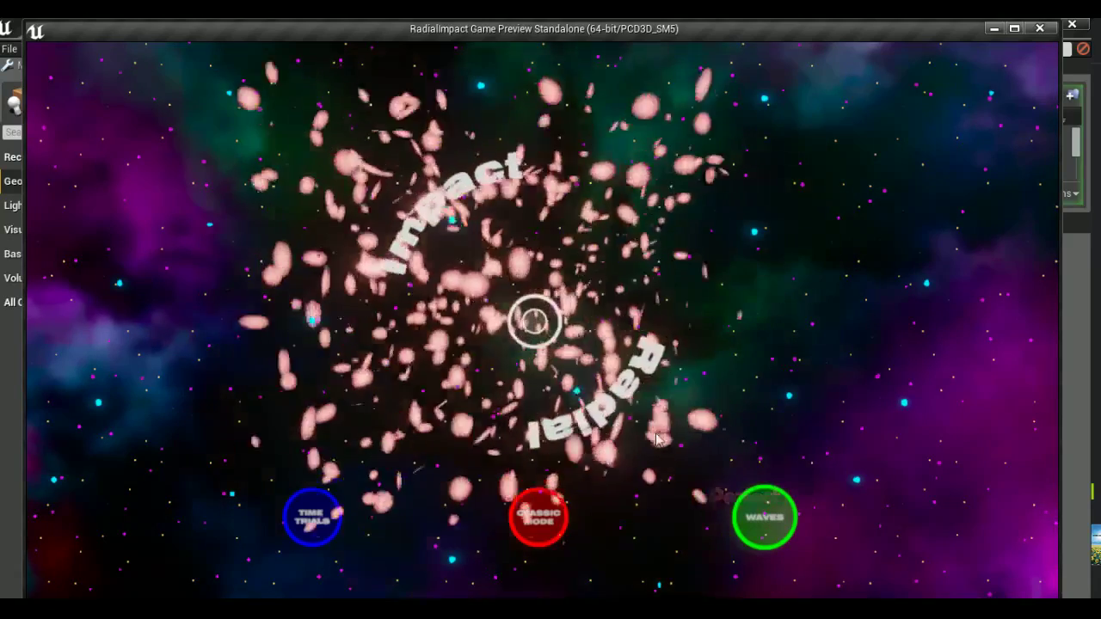
{"action": "key", "text": "Escape"}
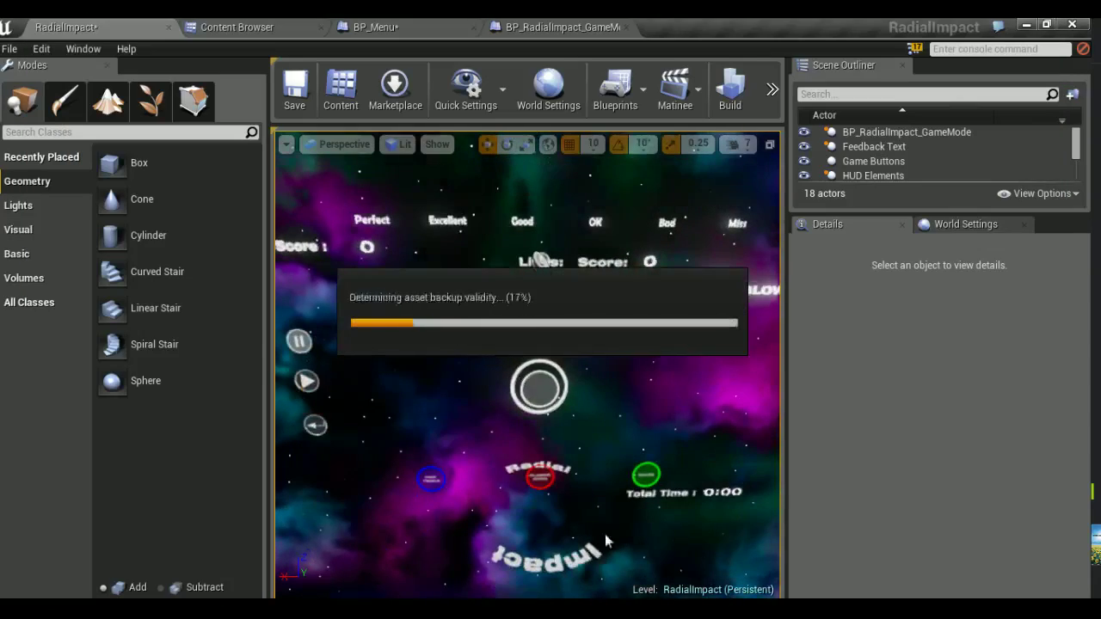